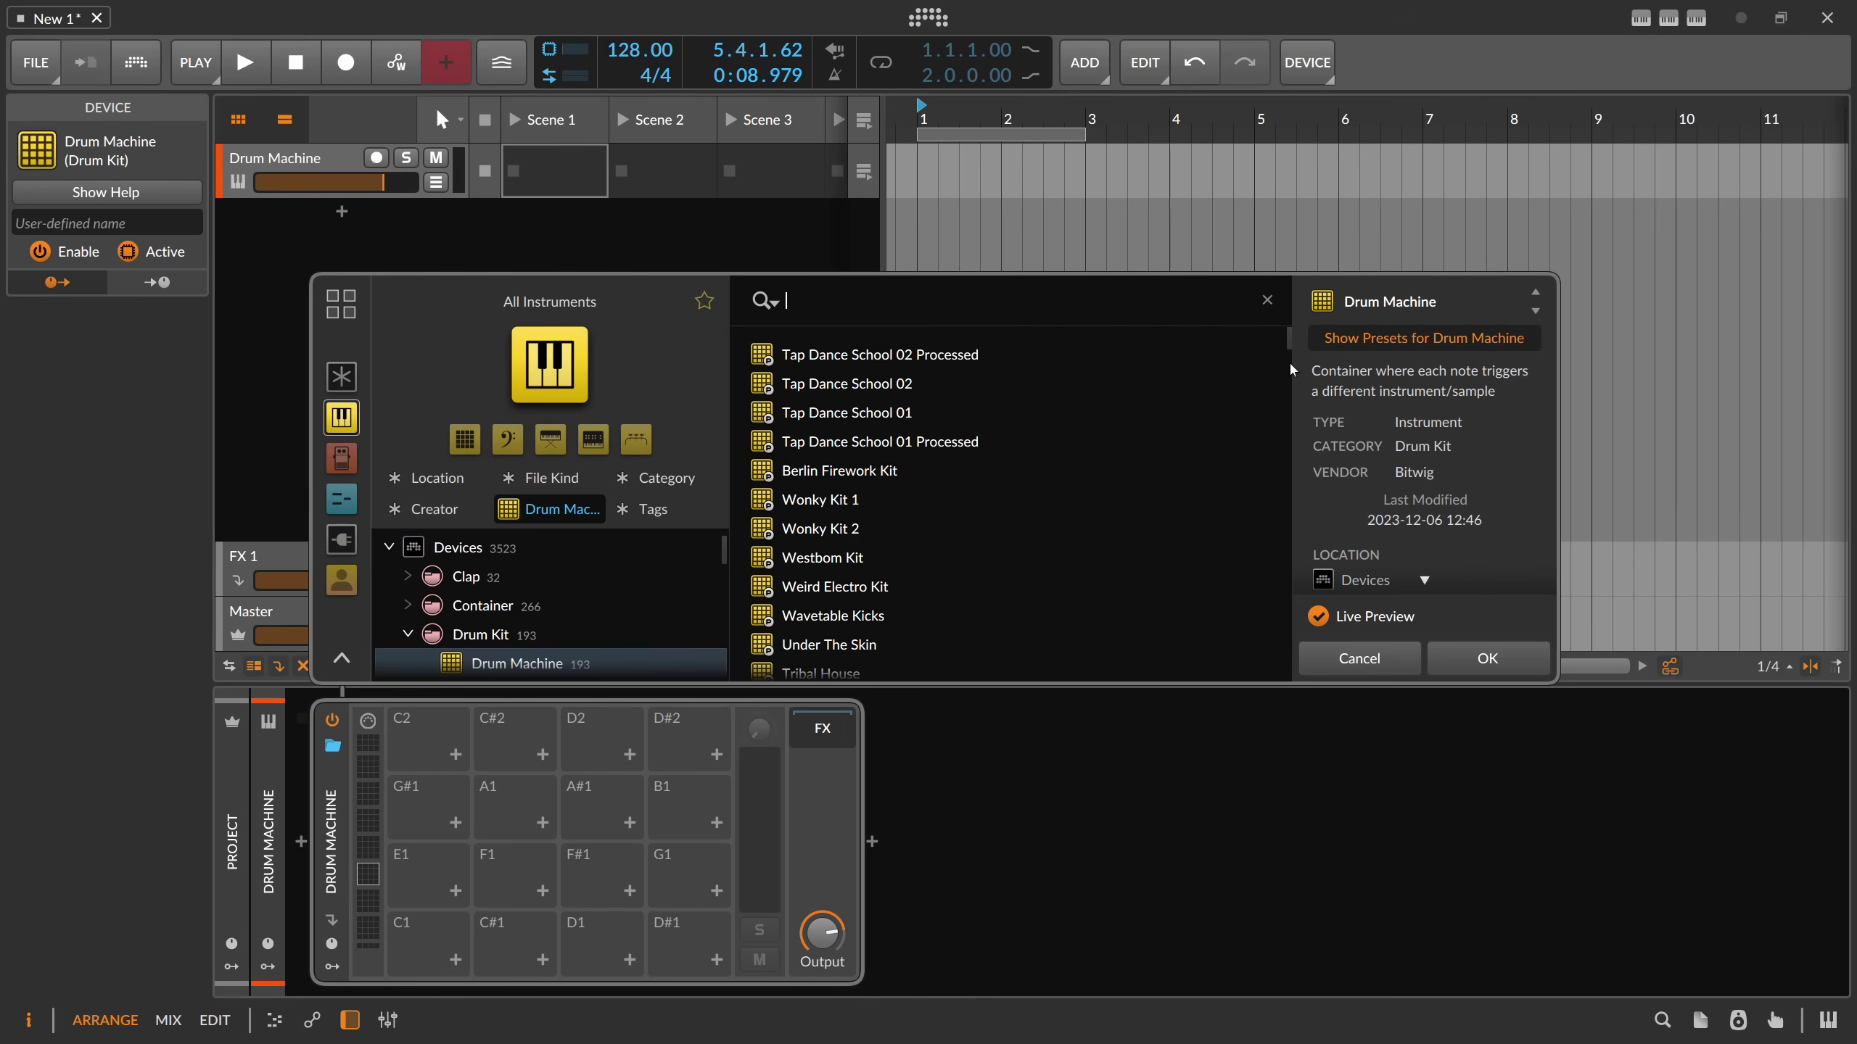
- Load the Acoustic Drums Kit Solid Clean preset into the Drum Machine
{"action": "left_click_drag", "start_coordinate": [1288, 346], "coordinate": [1291, 556]}
{"action": "scroll", "coordinate": [961, 547], "scroll_direction": "down", "scroll_amount": 1}
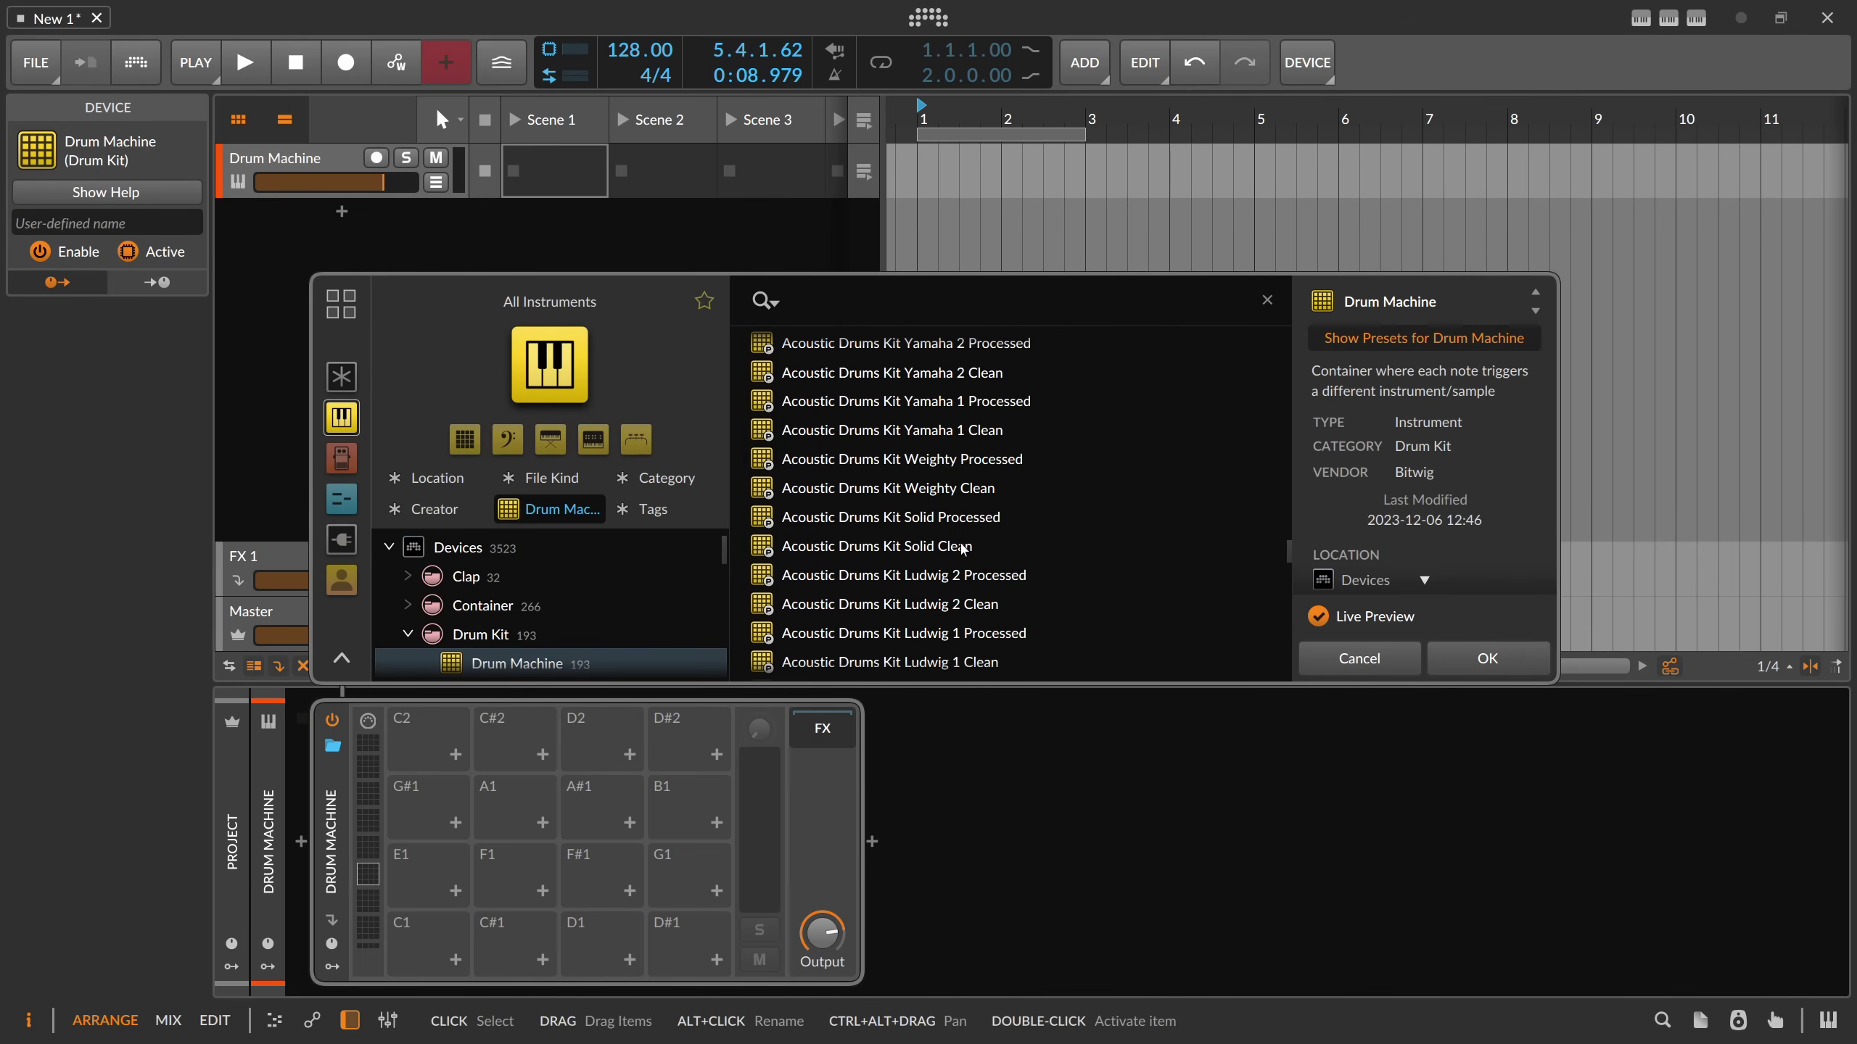
{"action": "double_click", "coordinate": [968, 549]}
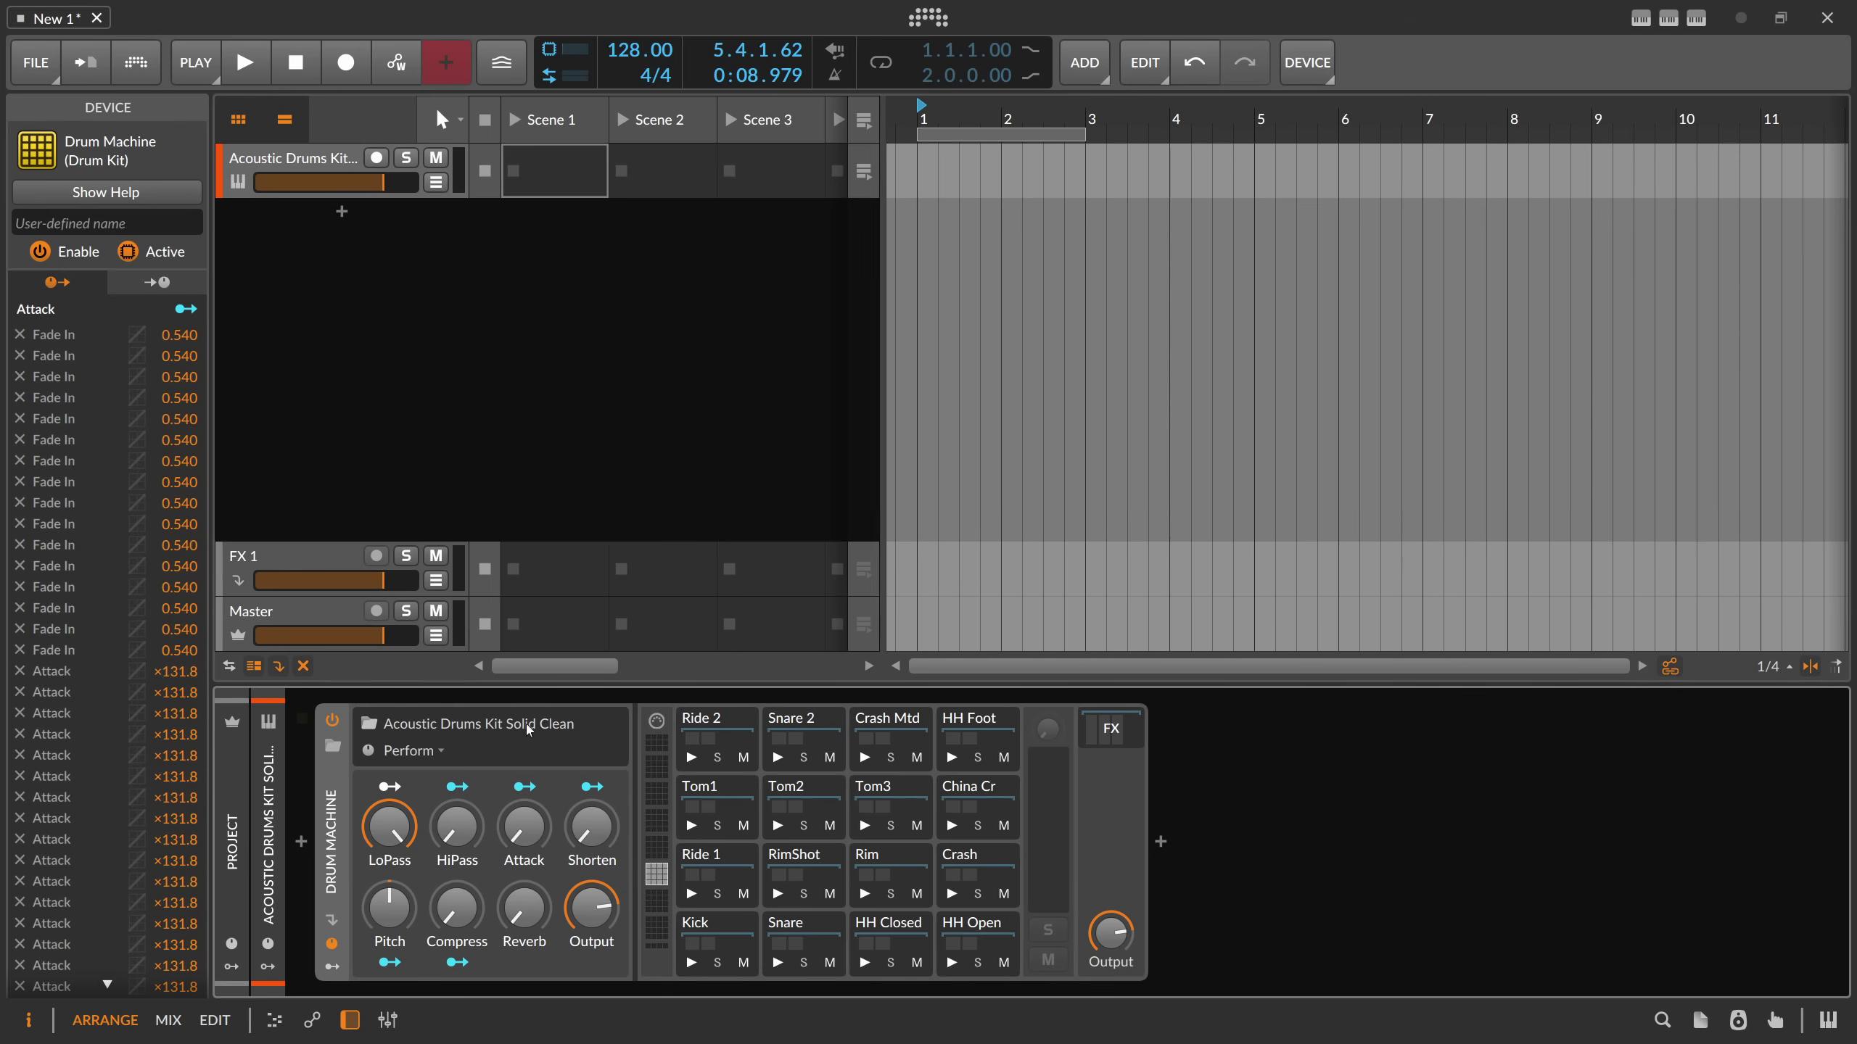
- Audition the Kick, Snare, HH Closed, HH Open, Crash, Rim, RimShot and Ride 1 pads
{"action": "left_click", "coordinate": [701, 965]}
{"action": "left_click", "coordinate": [782, 964]}
{"action": "left_click", "coordinate": [869, 963]}
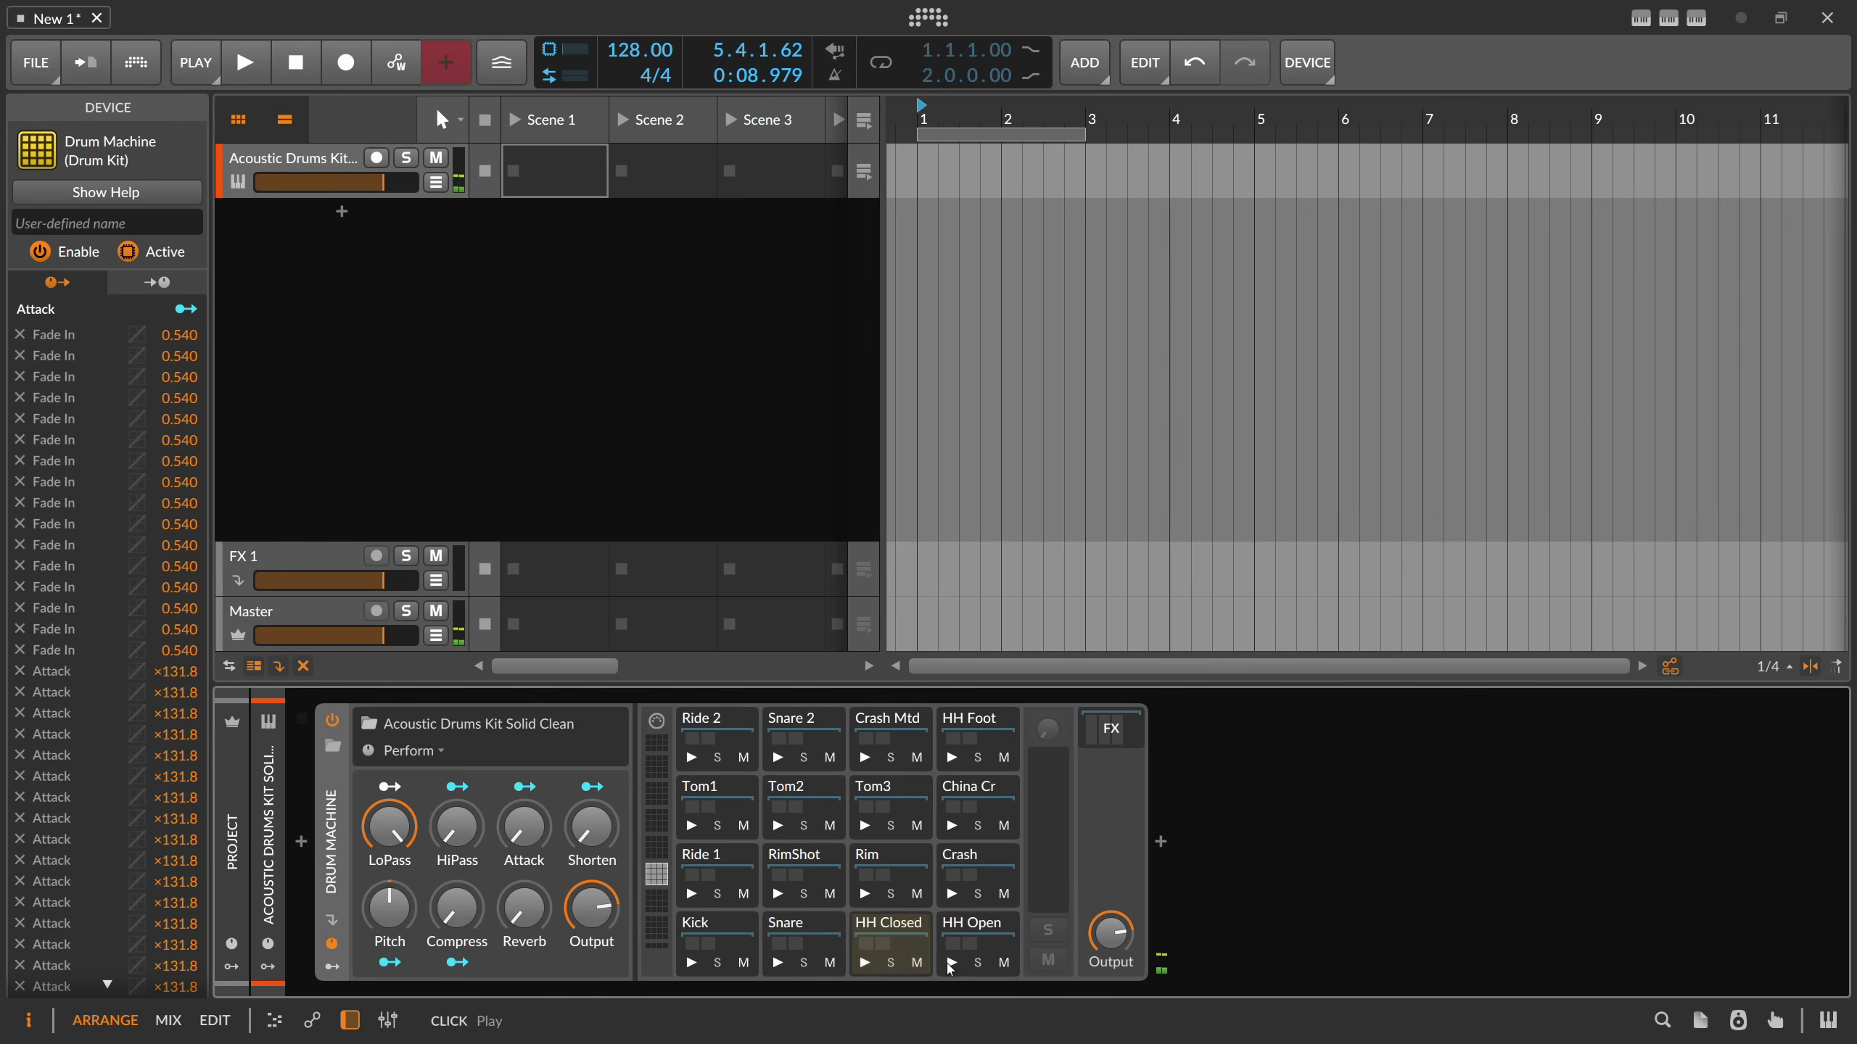
{"action": "left_click", "coordinate": [952, 964]}
{"action": "left_click", "coordinate": [952, 897]}
{"action": "left_click", "coordinate": [866, 896]}
{"action": "left_click", "coordinate": [779, 896]}
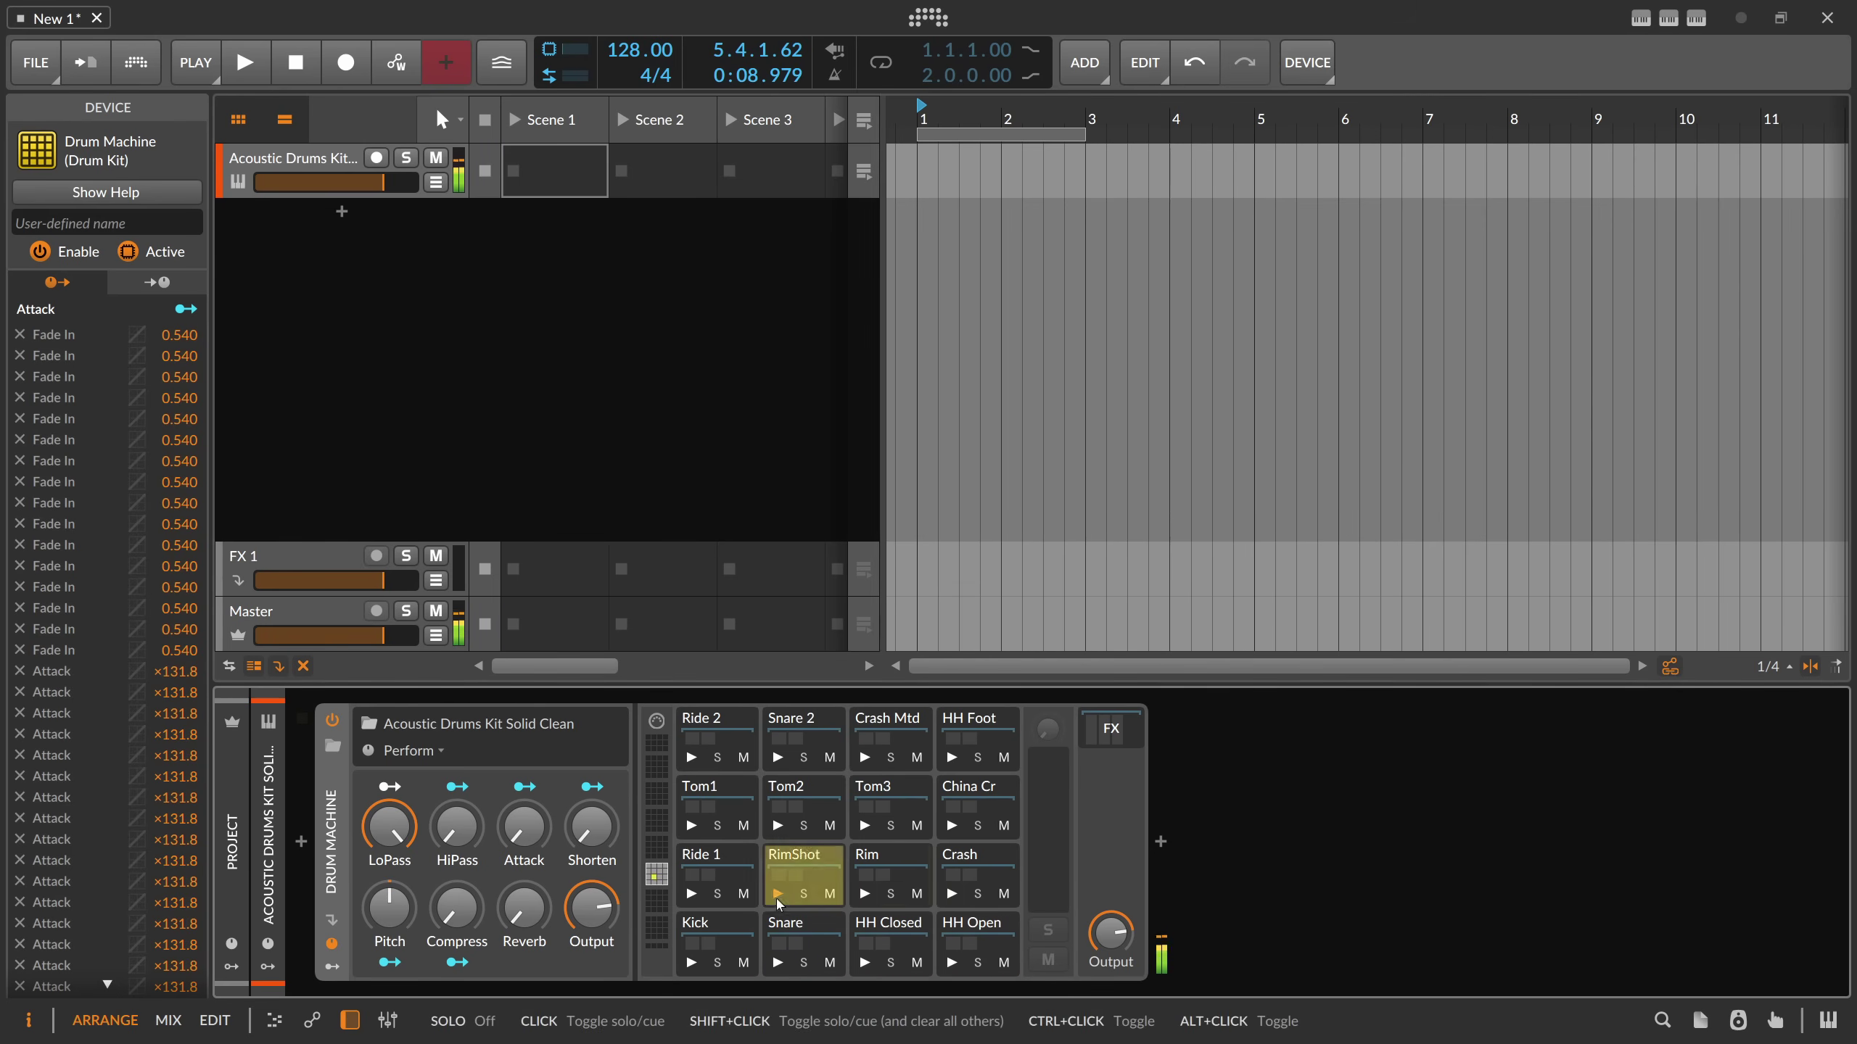
{"action": "left_click", "coordinate": [695, 898]}
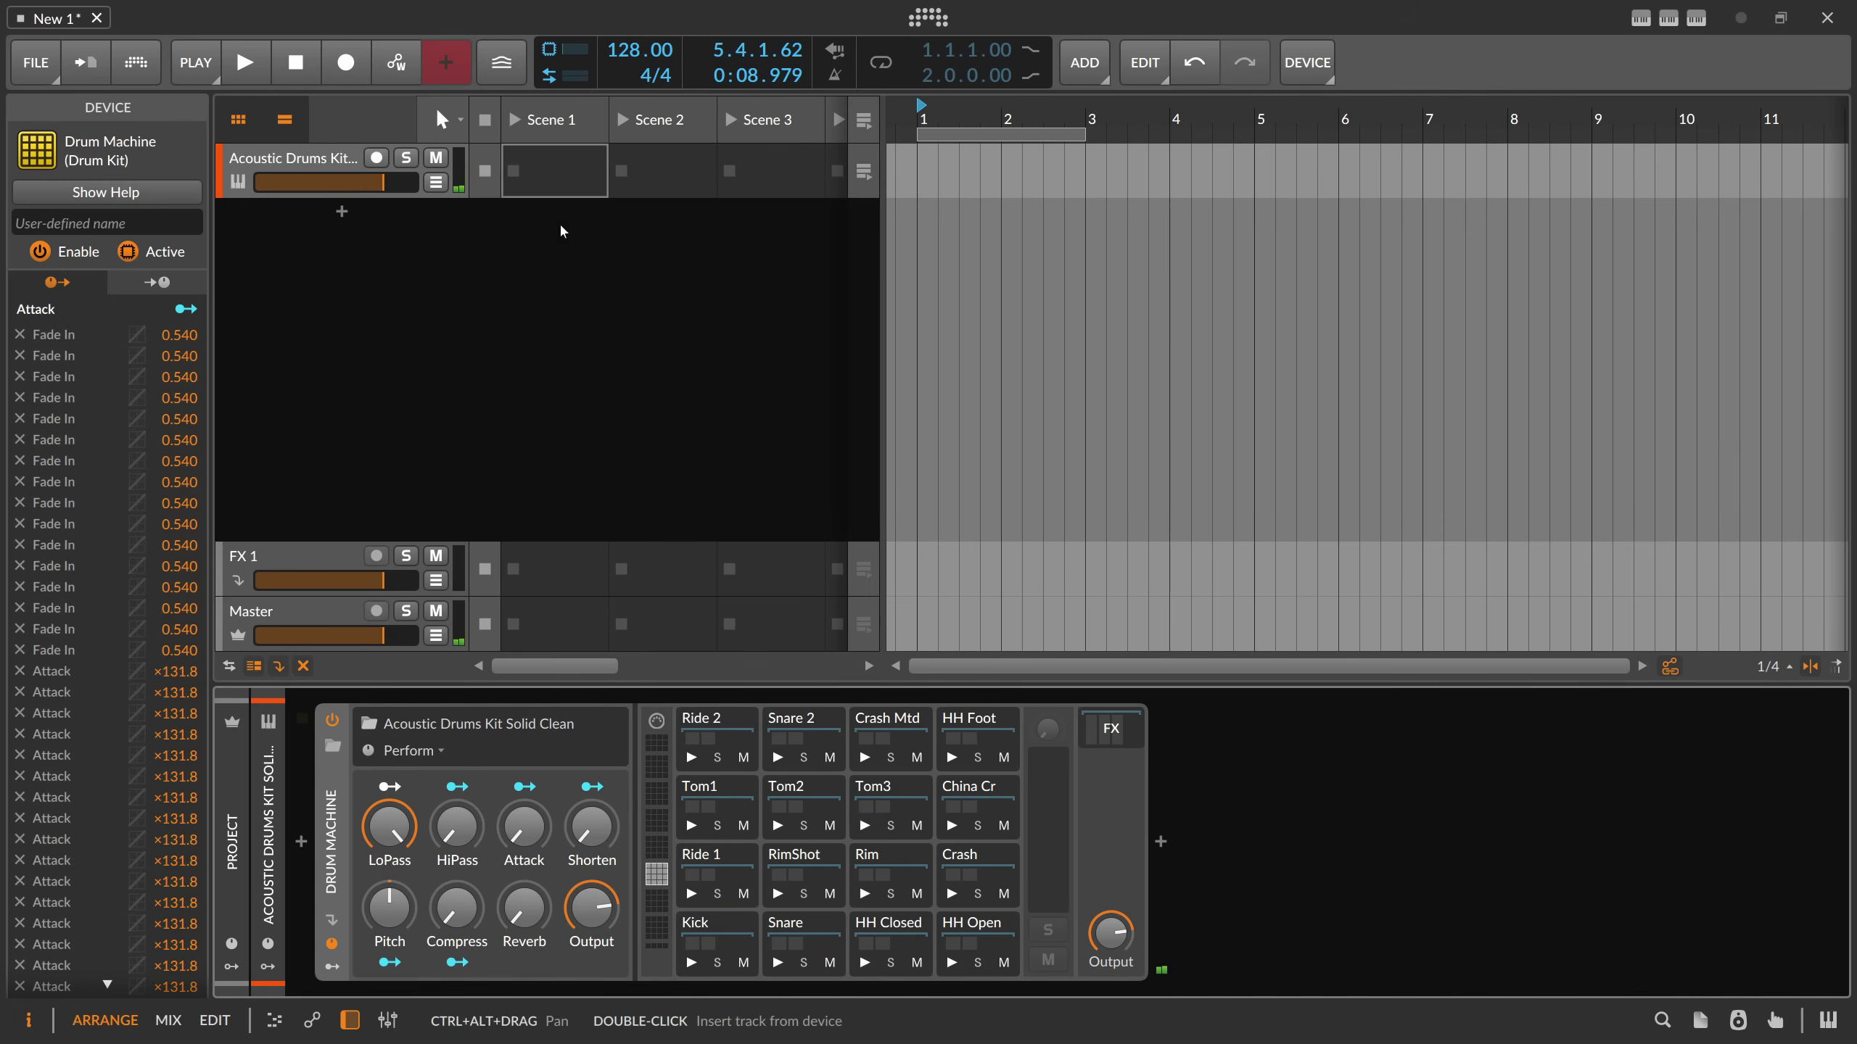
- Create an empty clip in the drum track's Scene 1 slot and open it in the piano-roll editor
{"action": "double_click", "coordinate": [550, 180]}
{"action": "double_click", "coordinate": [550, 180]}
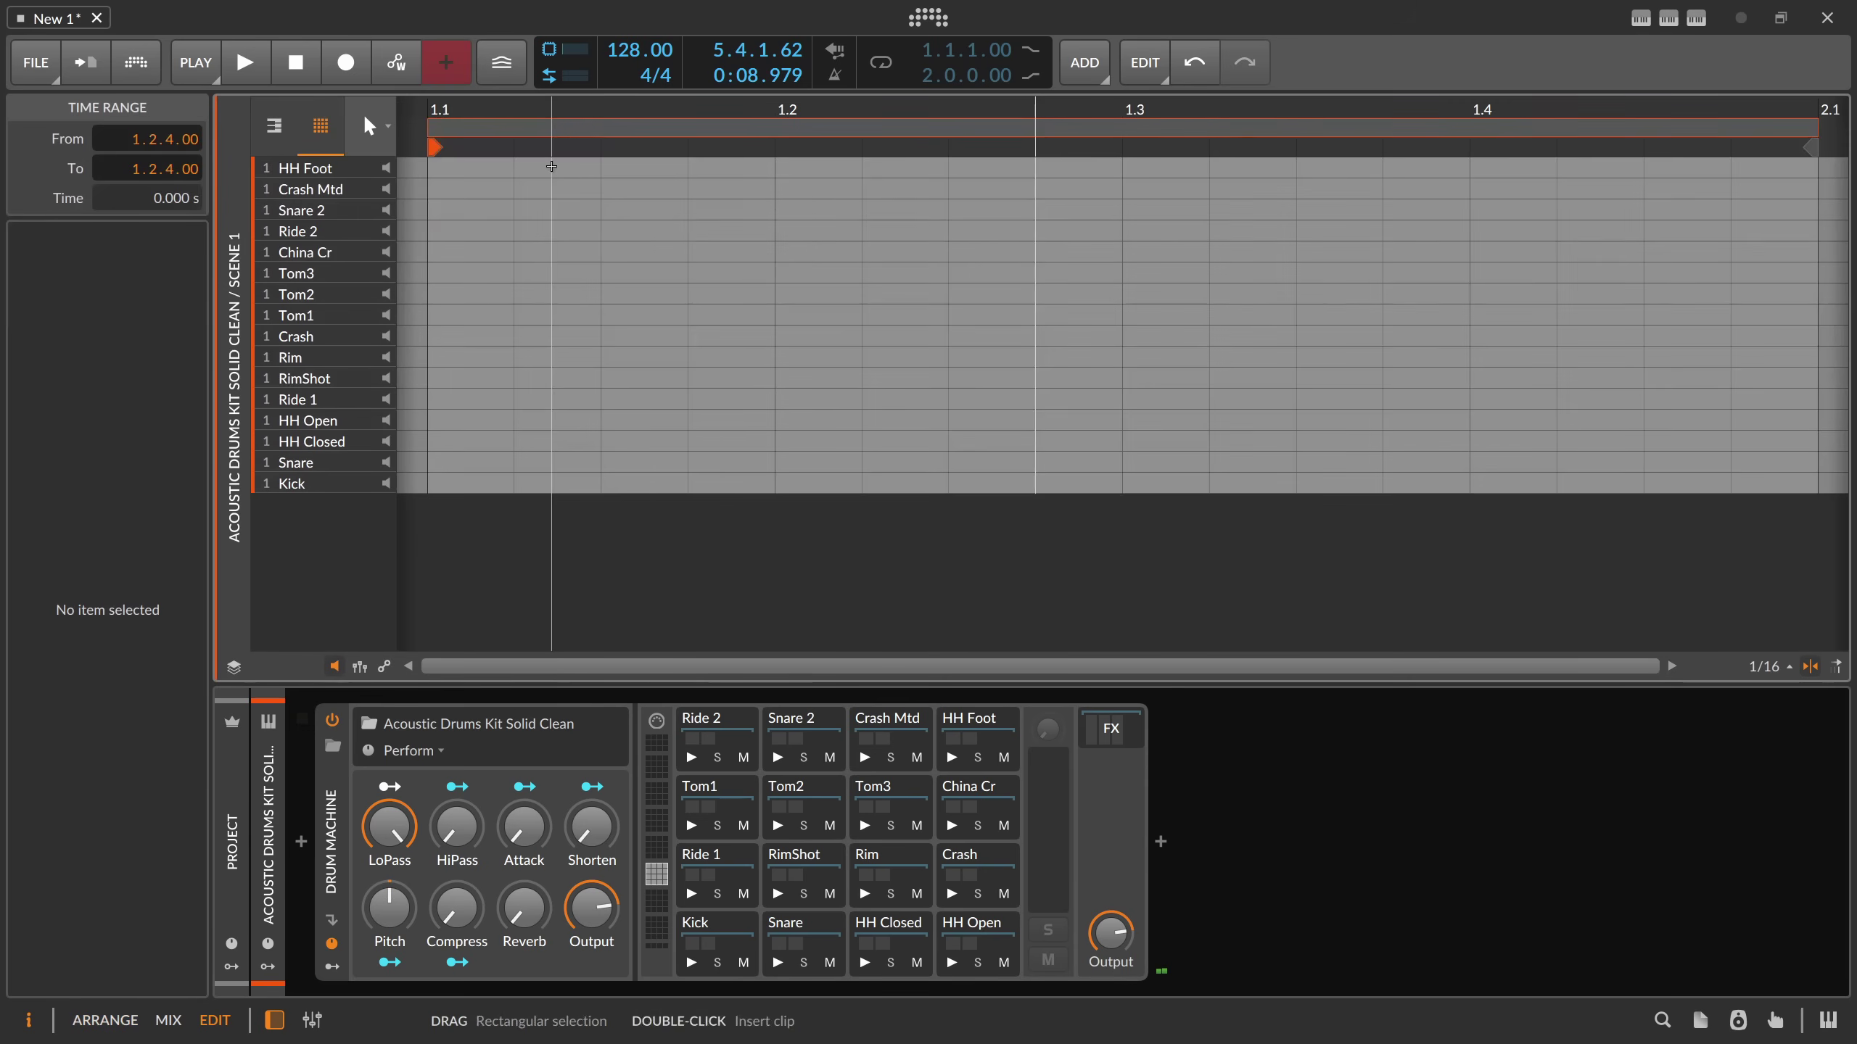
{"action": "scroll", "coordinate": [595, 125], "scroll_direction": "down", "scroll_amount": 2}
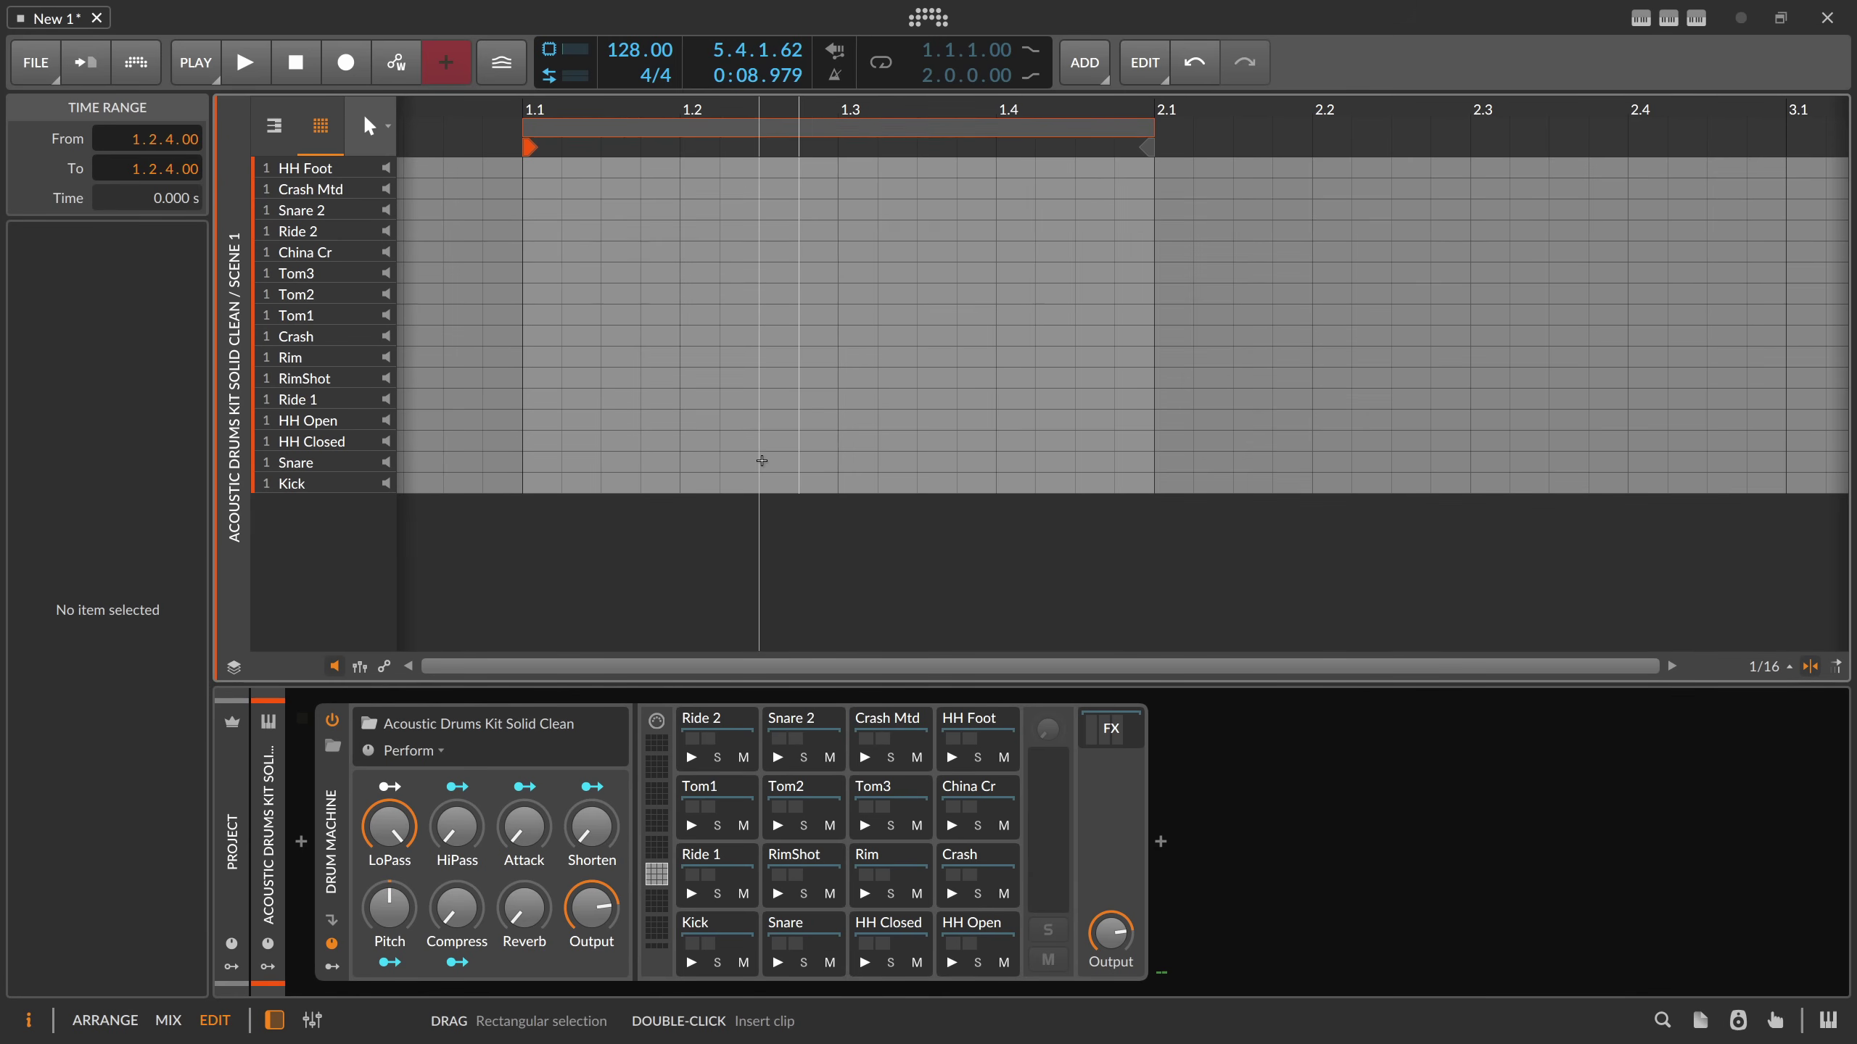
{"action": "left_click", "coordinate": [274, 126]}
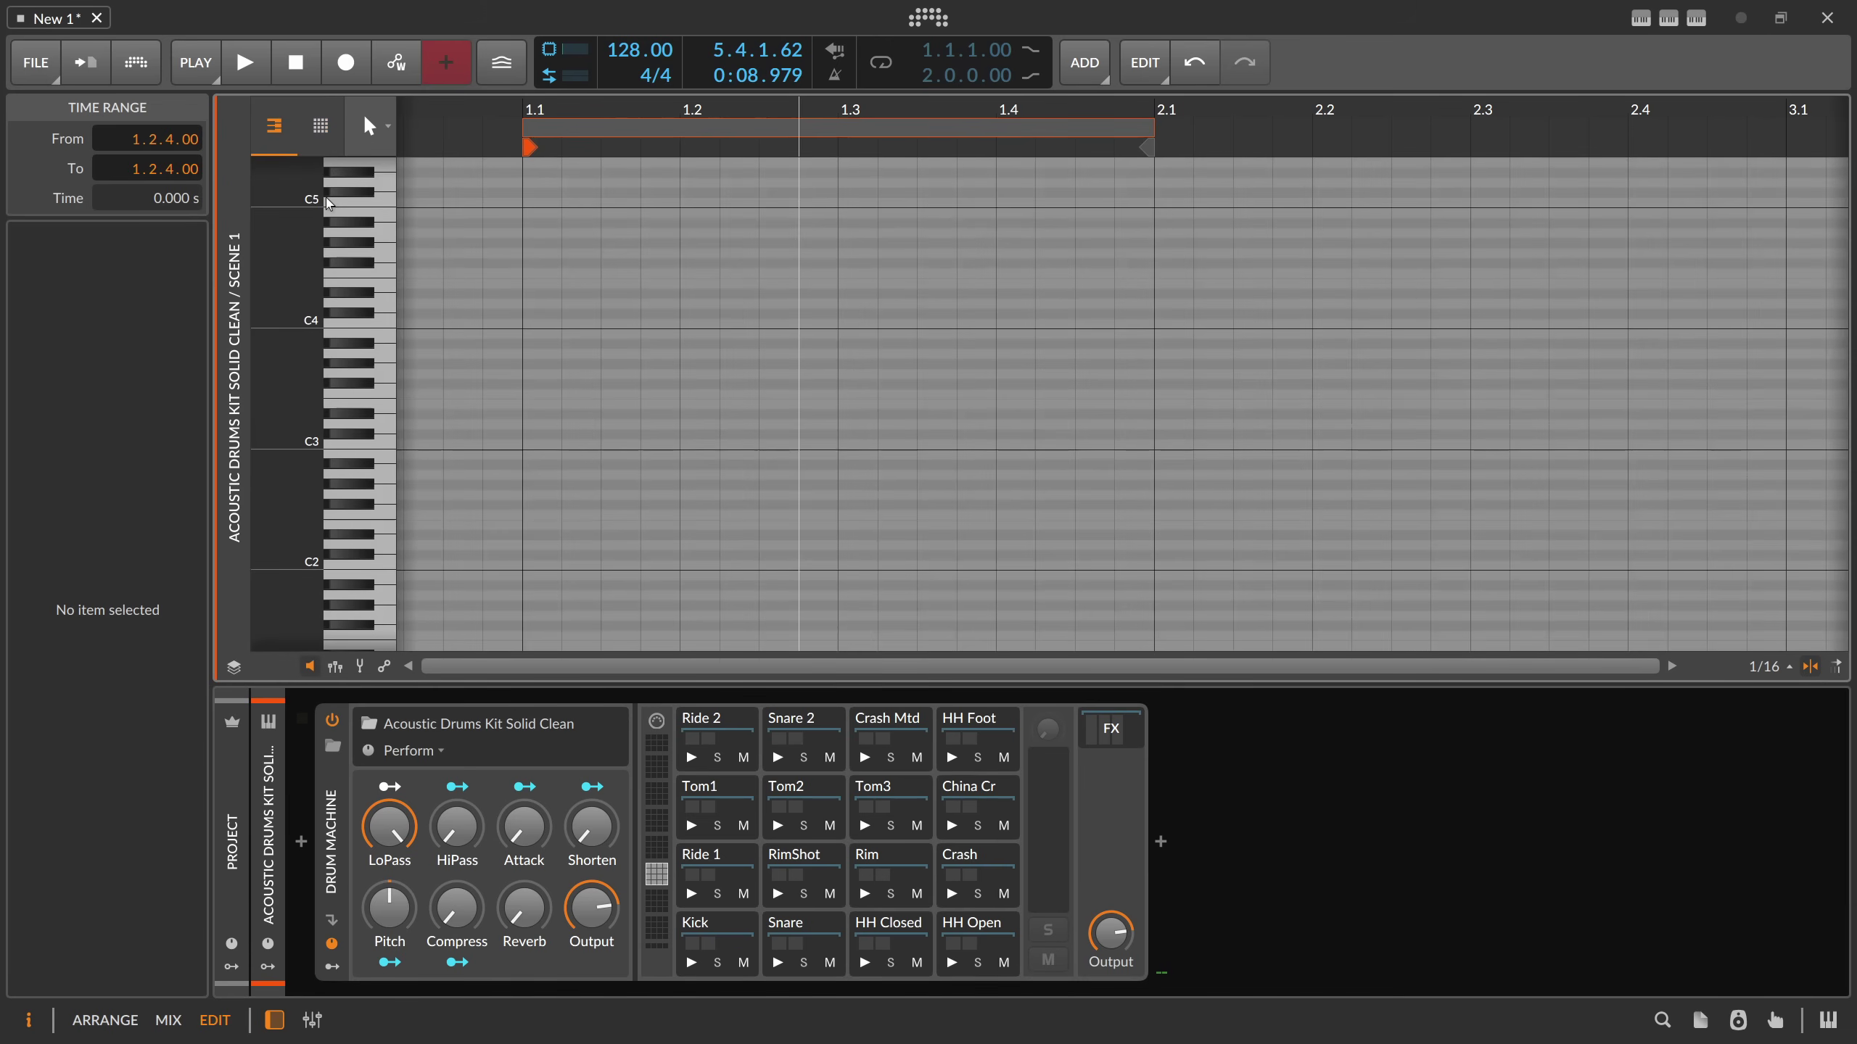
{"action": "left_click", "coordinate": [280, 132]}
{"action": "left_click", "coordinate": [280, 132]}
{"action": "left_click", "coordinate": [281, 133]}
{"action": "left_click", "coordinate": [281, 134]}
{"action": "left_click", "coordinate": [291, 137]}
{"action": "left_click", "coordinate": [290, 136]}
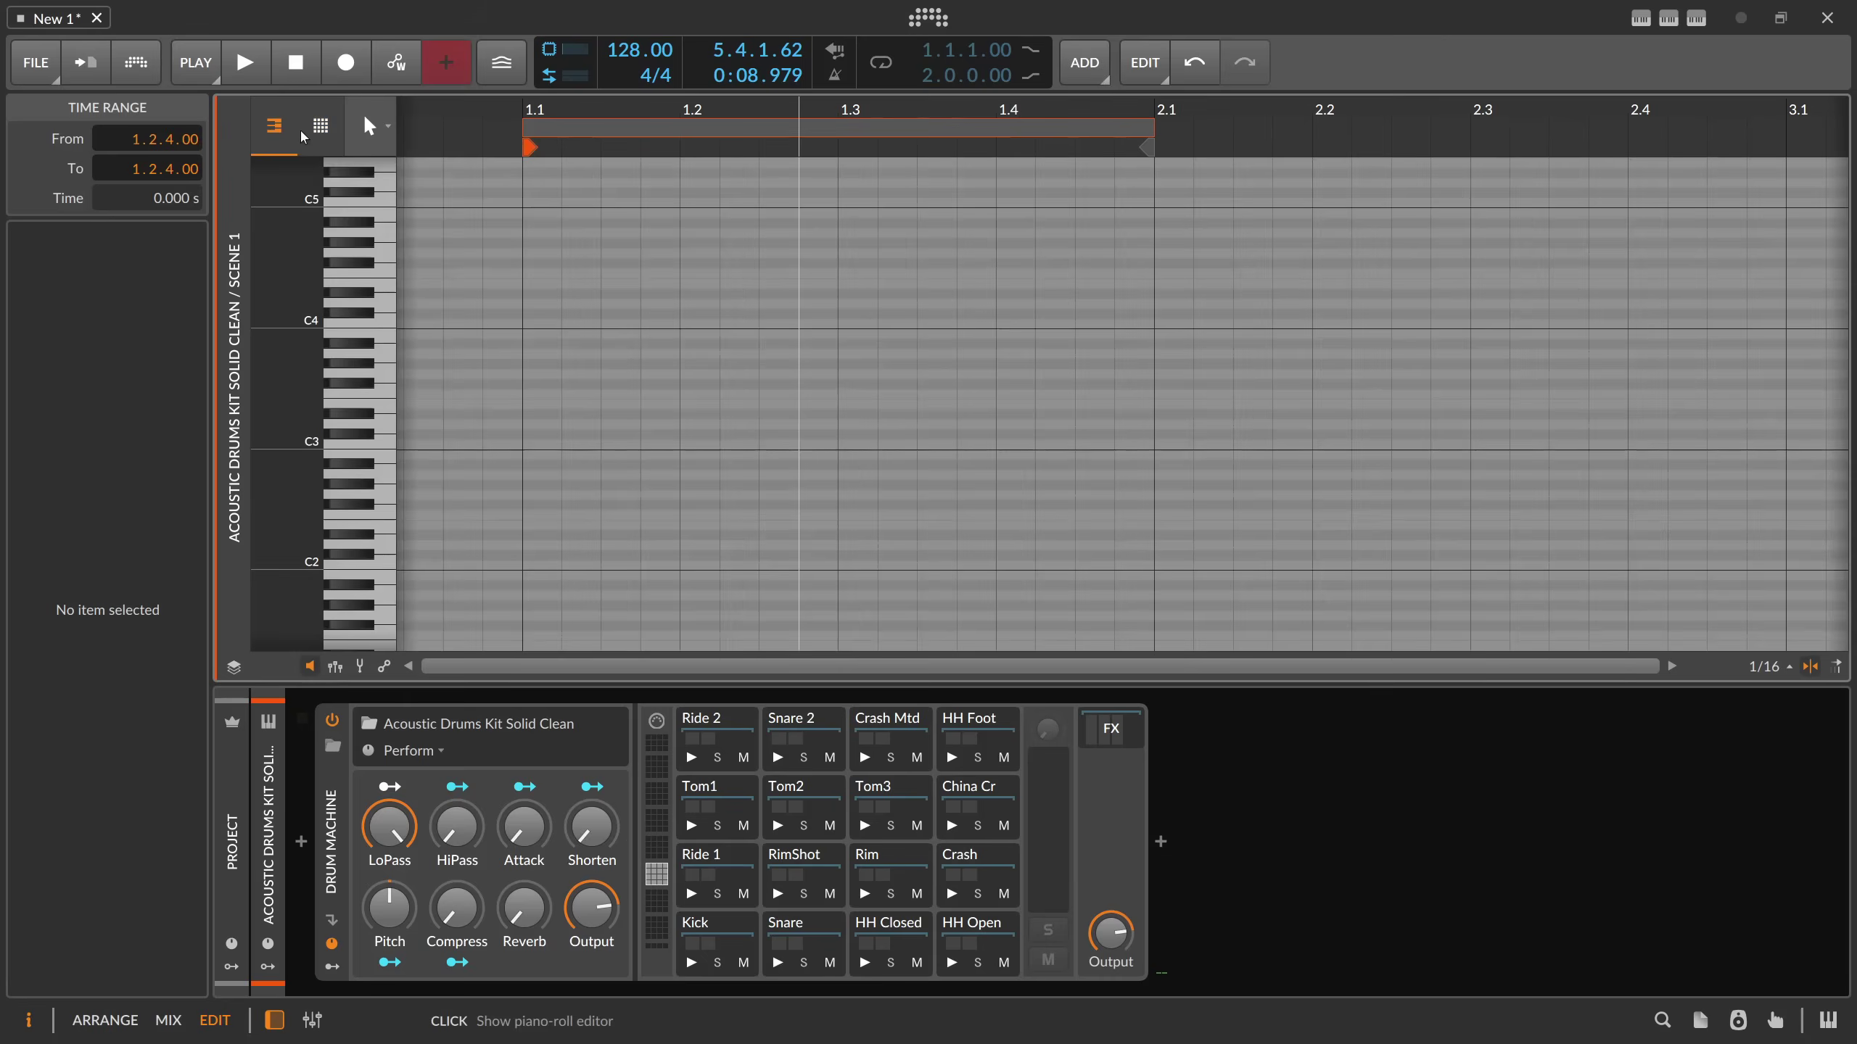
{"action": "left_click", "coordinate": [302, 140]}
{"action": "left_click", "coordinate": [302, 140]}
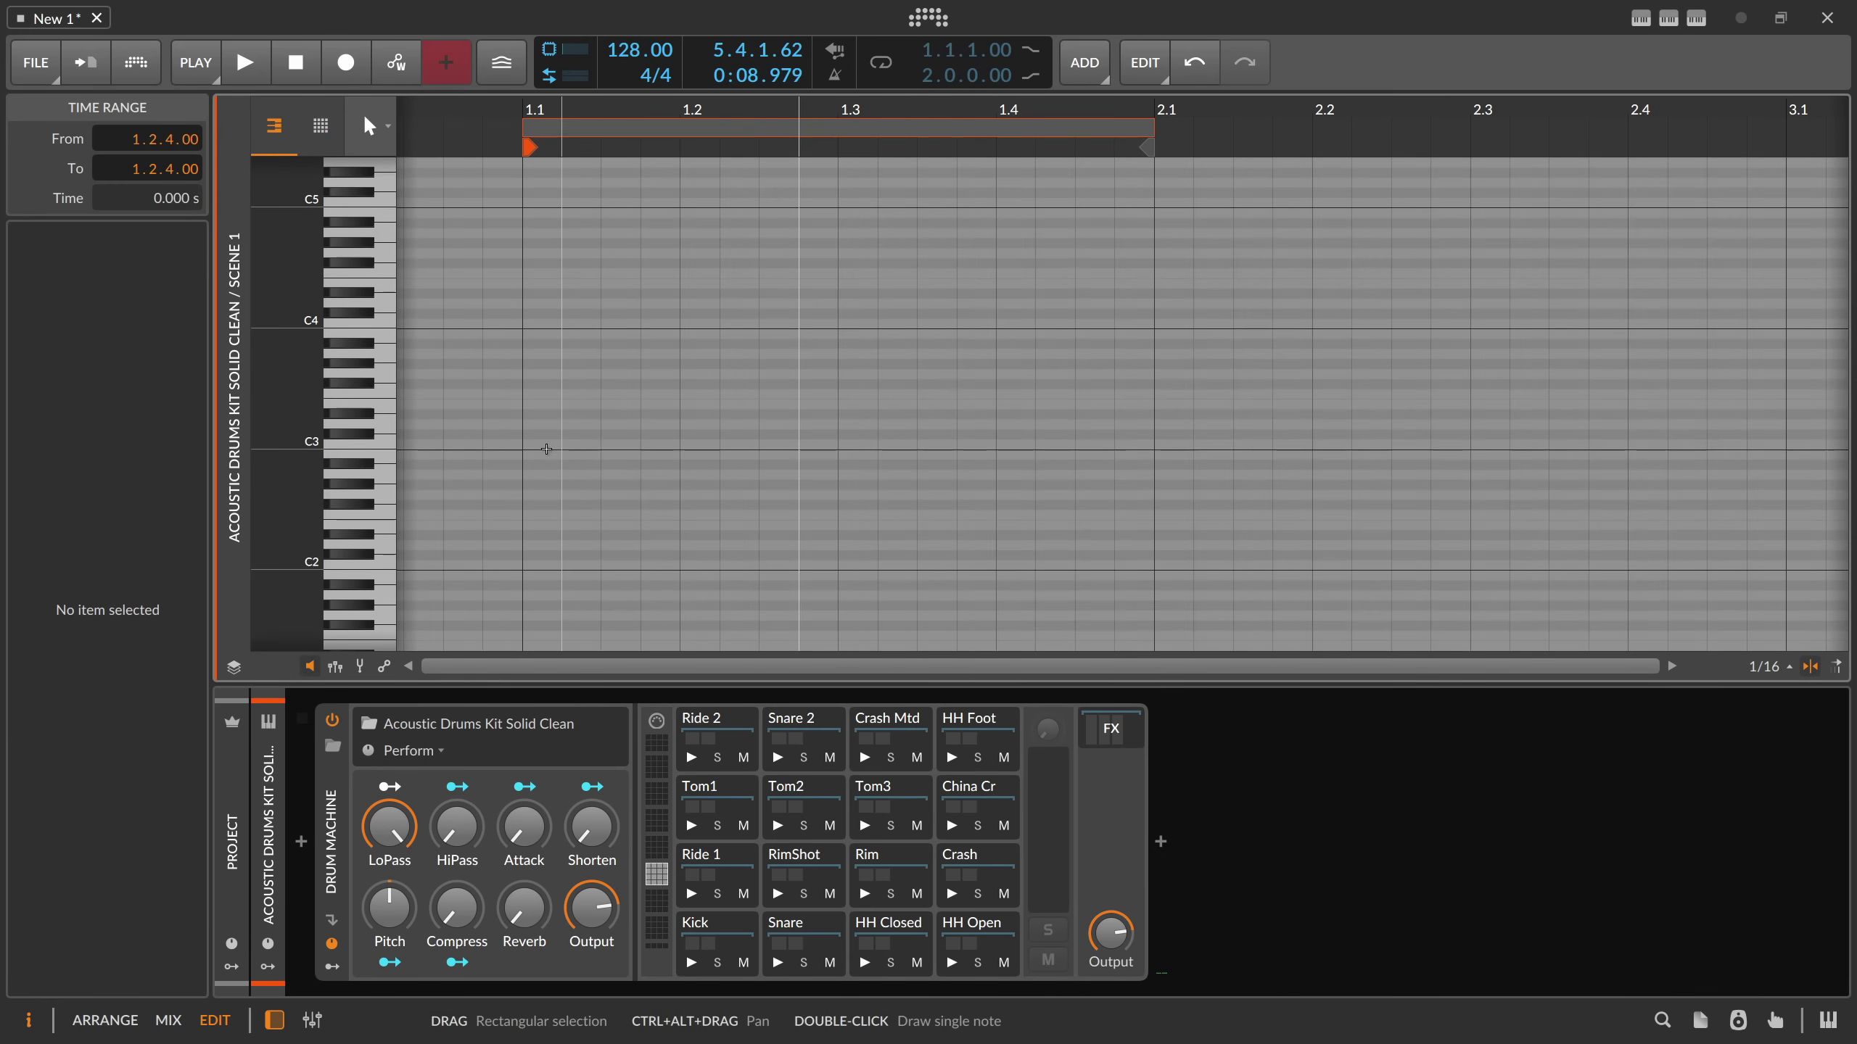
- Draw a one-bar C3 note starting at 1.1 in the clip
{"action": "double_click", "coordinate": [561, 444]}
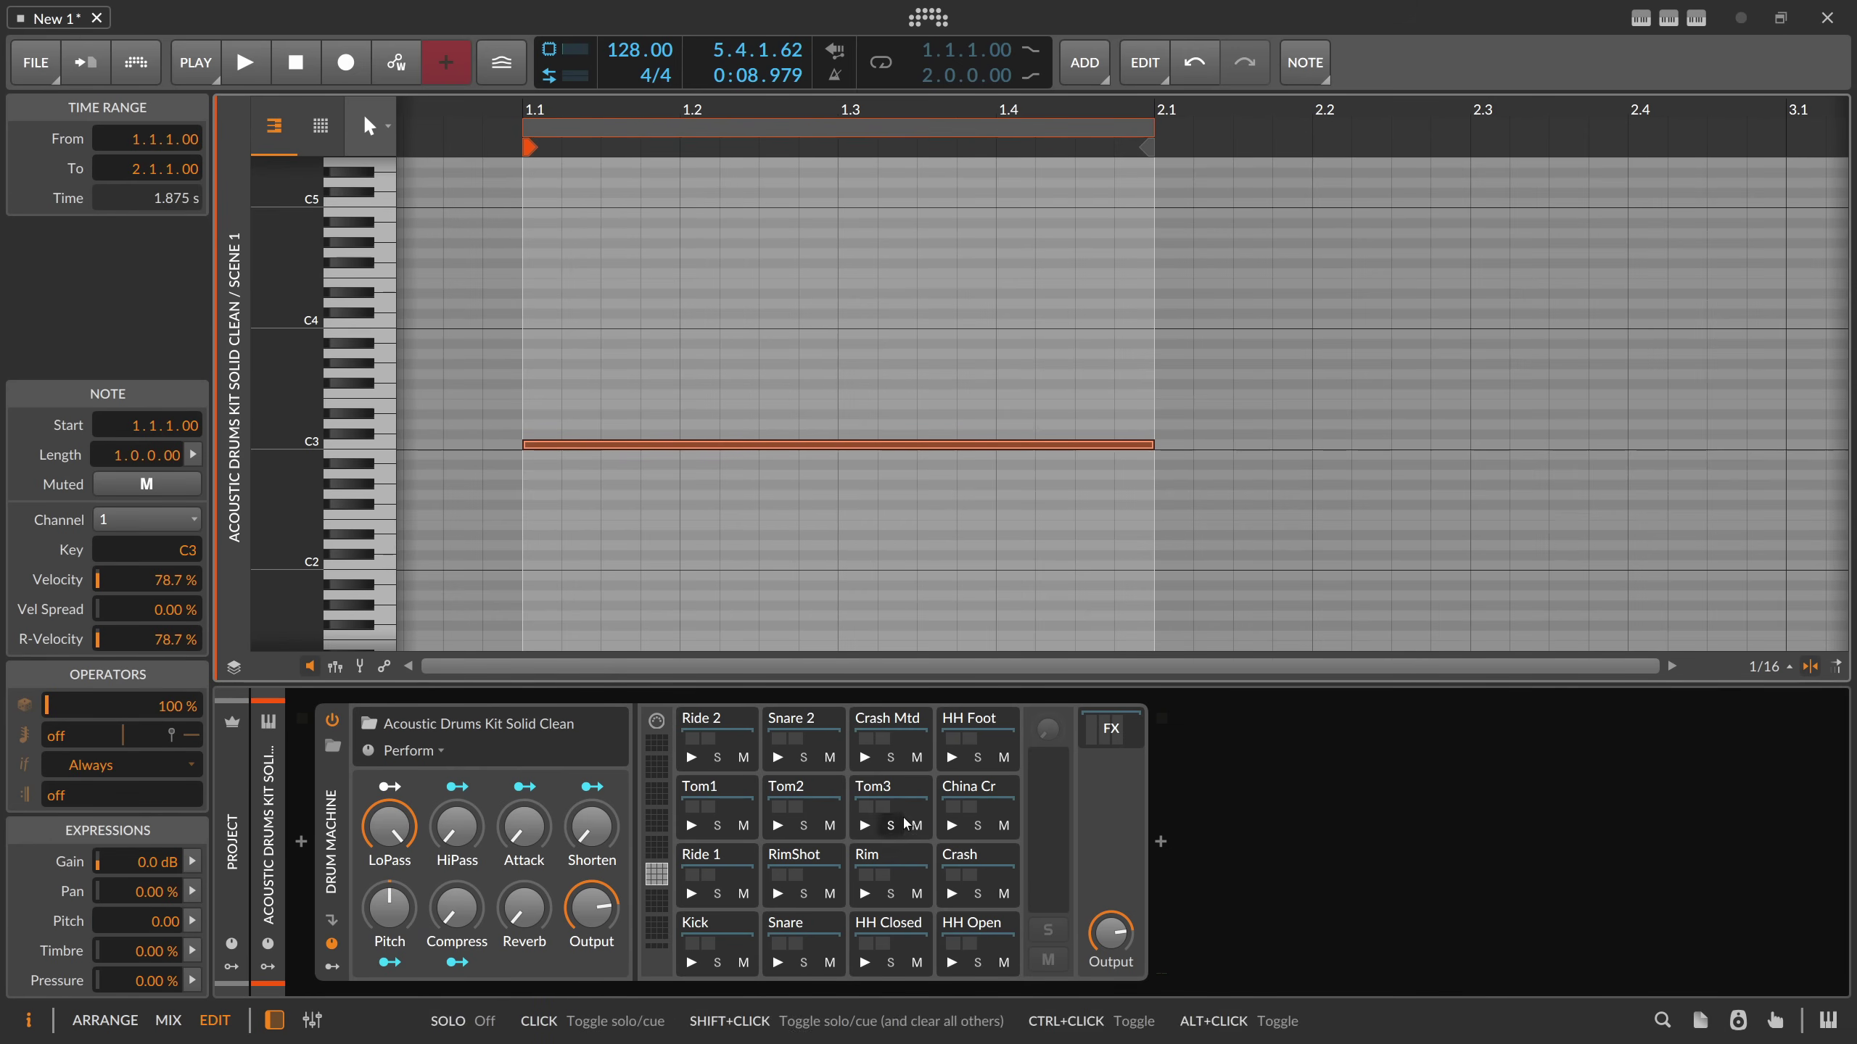
- Insert a Note Grid device before the Drum Machine in the drum track's device chain
{"action": "left_click", "coordinate": [301, 843]}
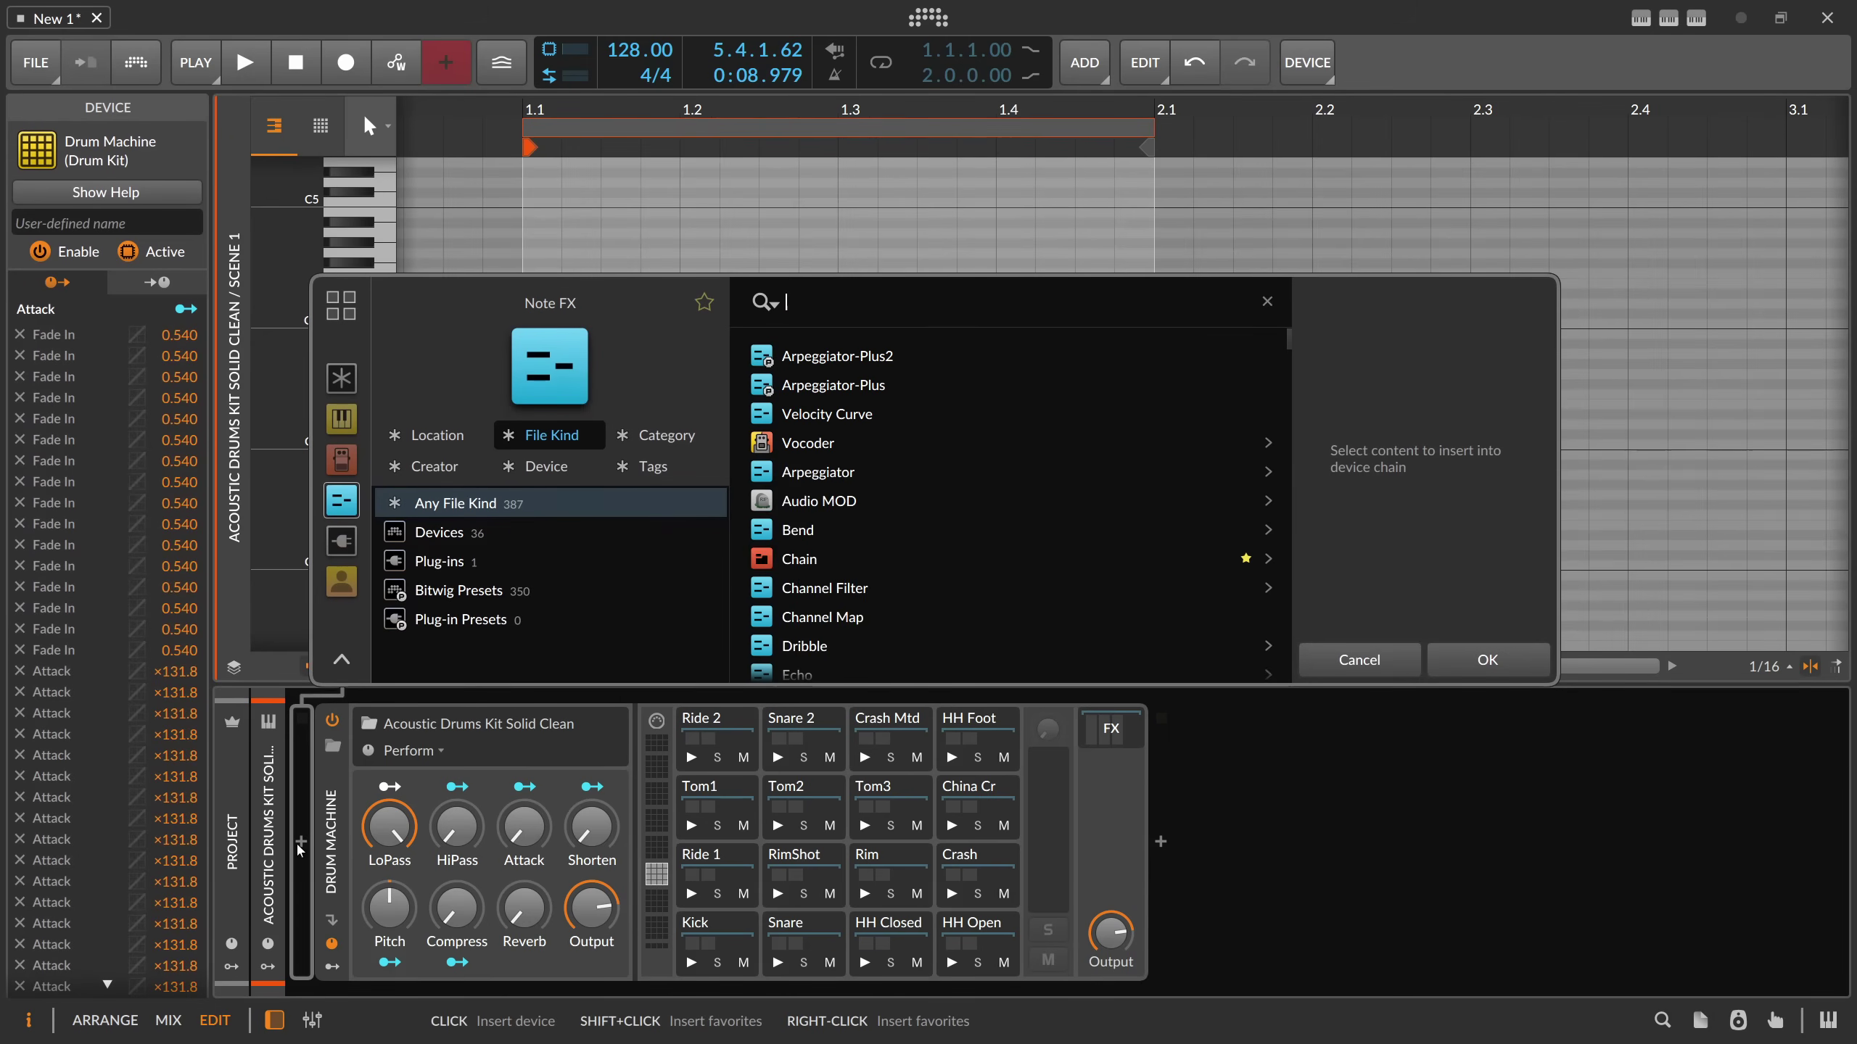
{"action": "type", "text": "note ghri"}
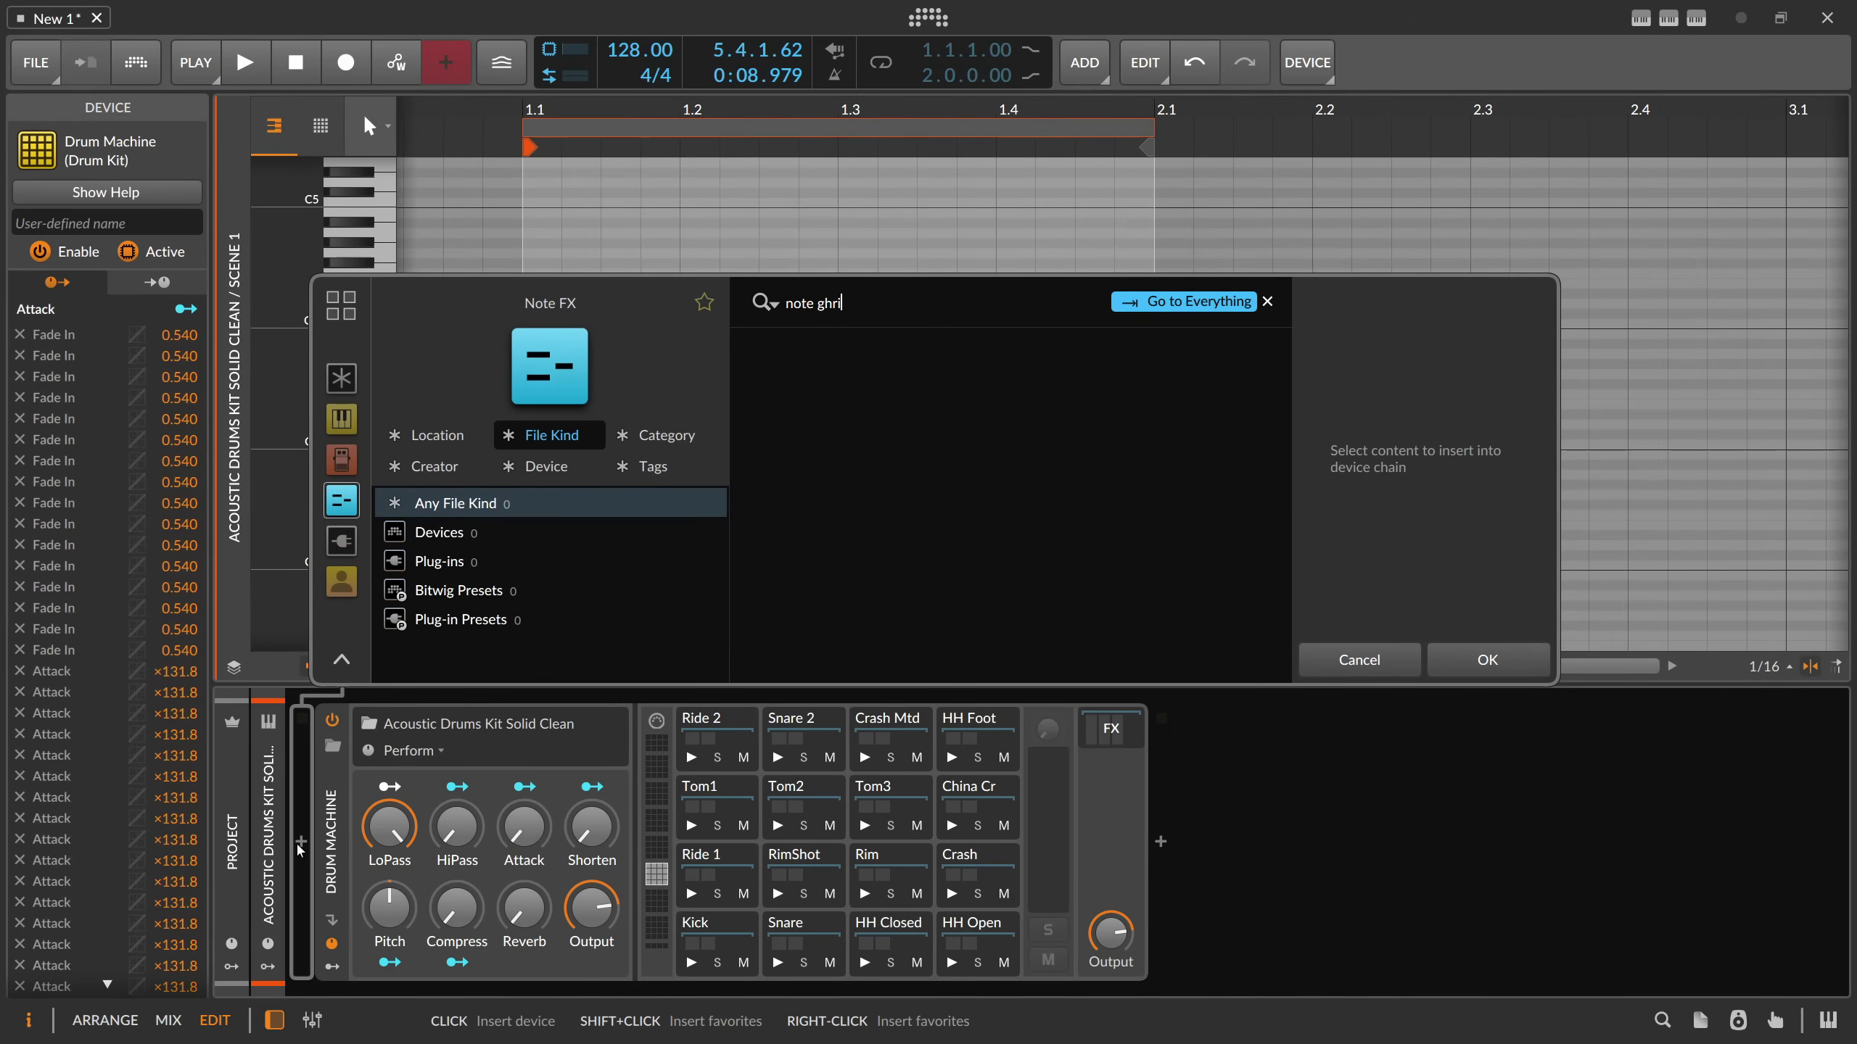
{"action": "key", "text": "BackSpace"}
{"action": "key", "text": "BackSpace"}
{"action": "key", "text": "BackSpace"}
{"action": "type", "text": "rid"}
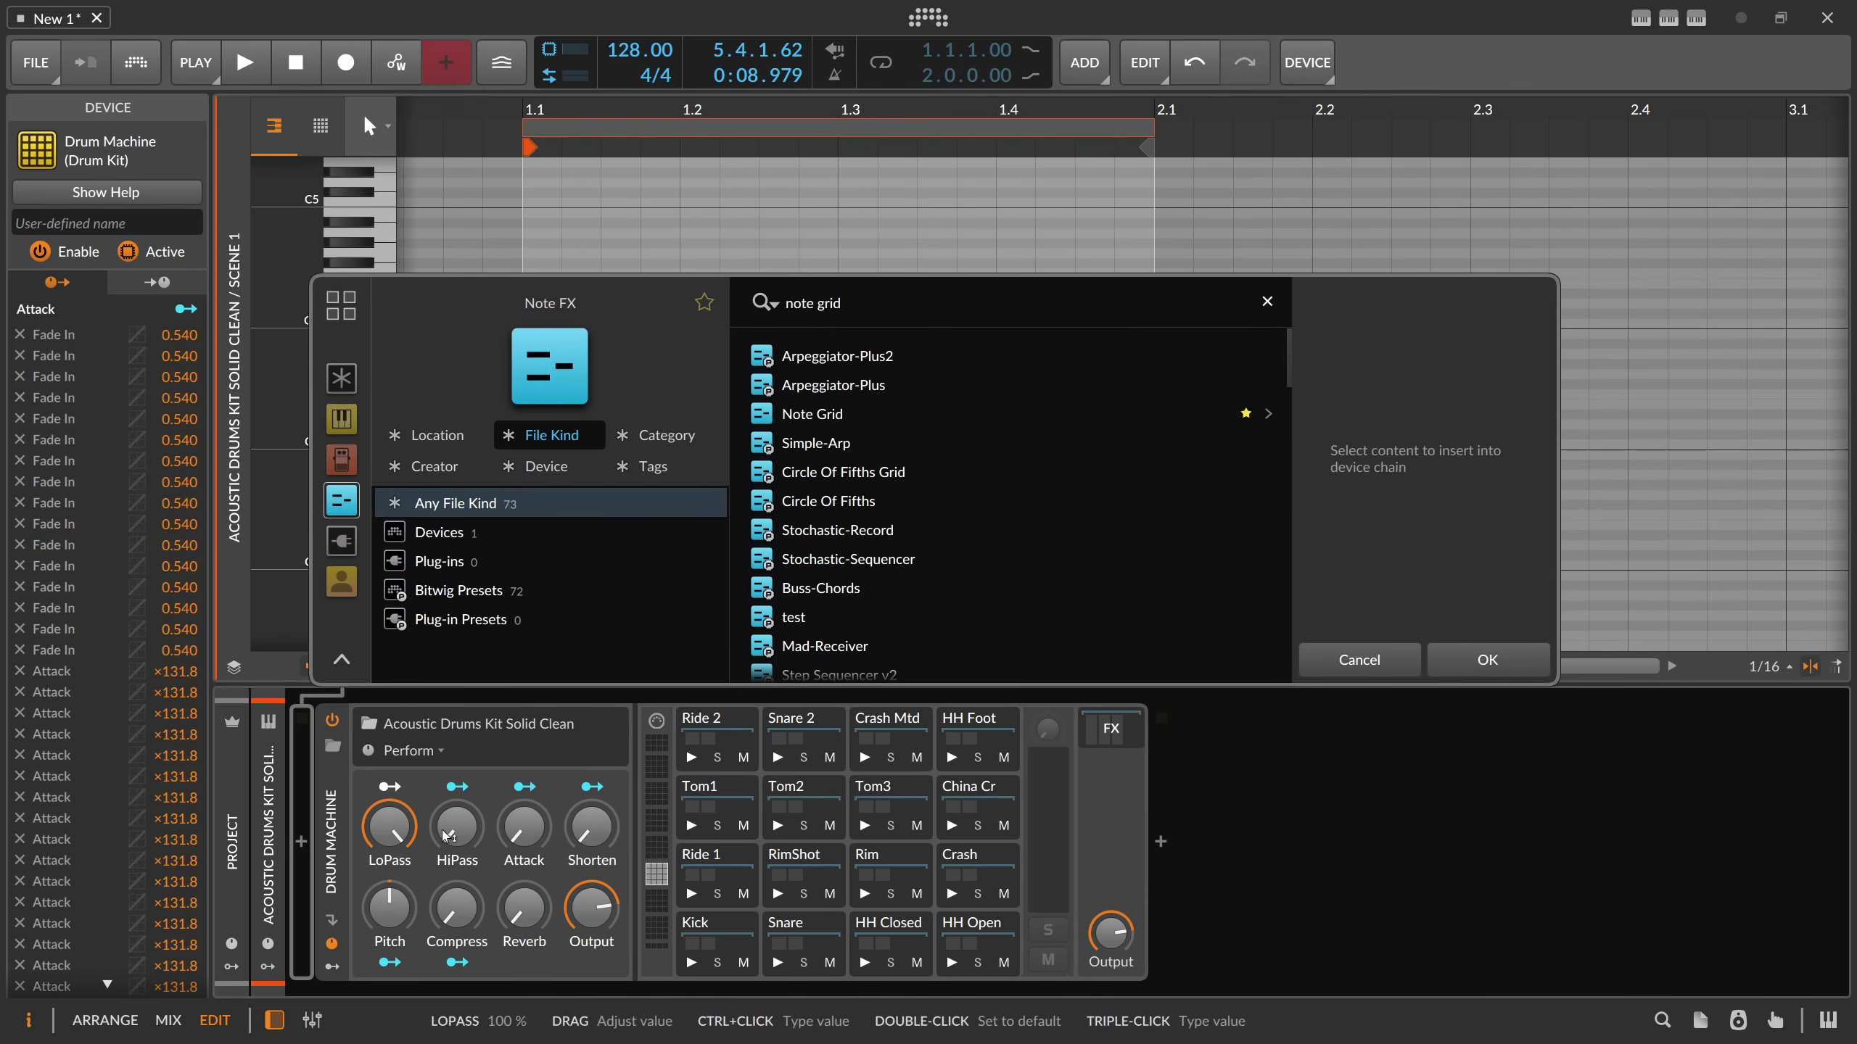
{"action": "double_click", "coordinate": [812, 414]}
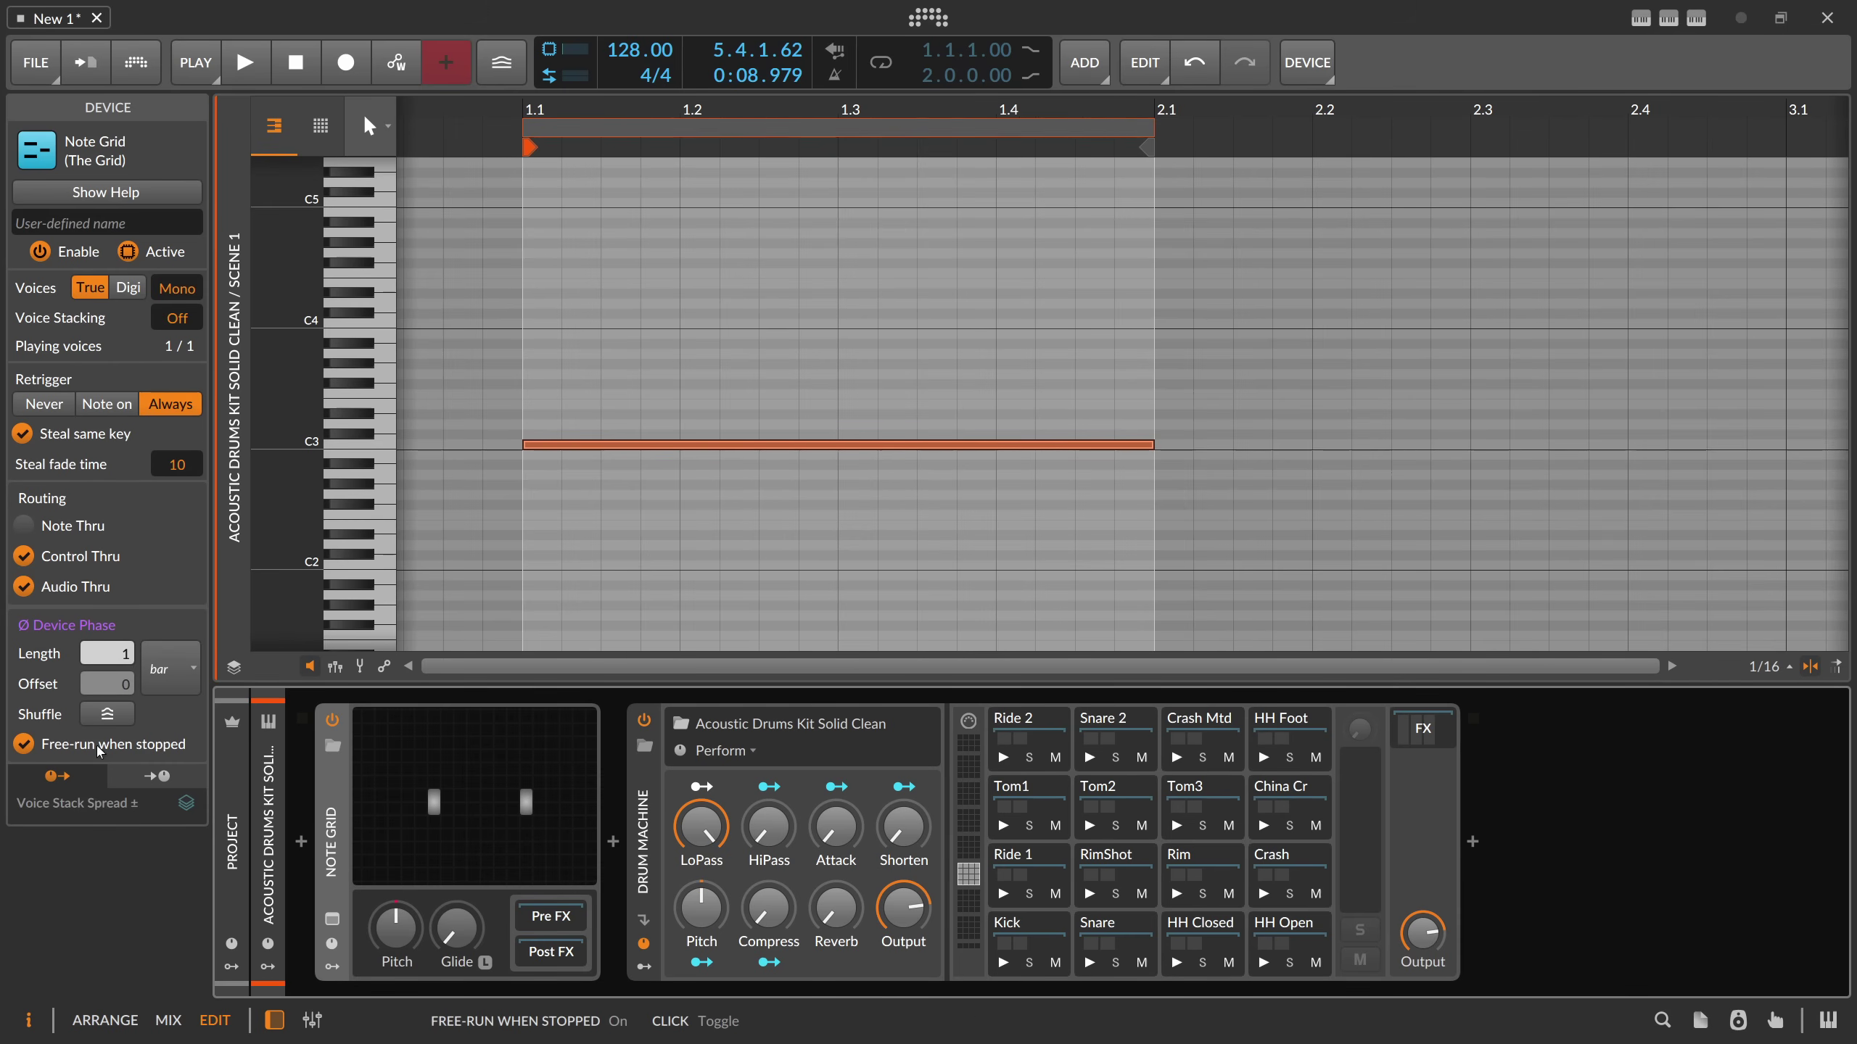
- Open the Note Grid patch and delete the Note In module
{"action": "double_click", "coordinate": [467, 790]}
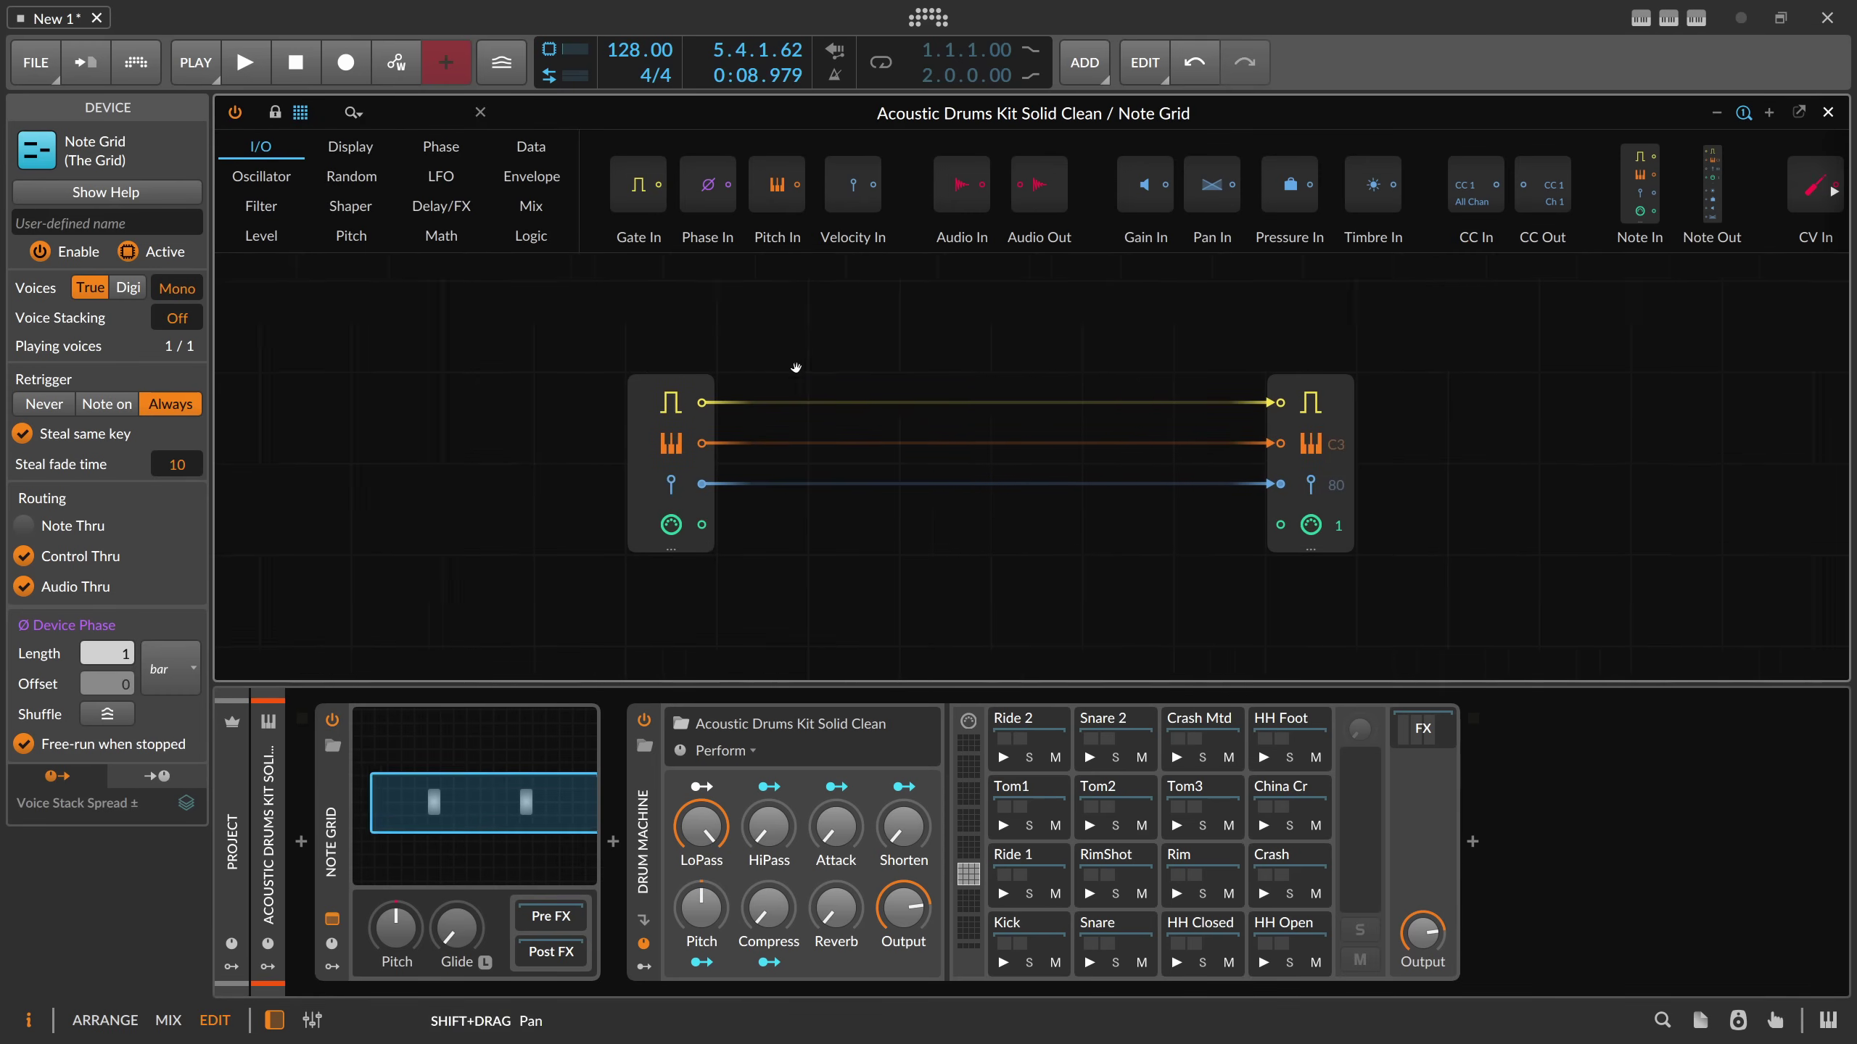
{"action": "left_click_drag", "start_coordinate": [796, 368], "coordinate": [750, 360]}
{"action": "left_click_drag", "start_coordinate": [554, 323], "coordinate": [650, 616]}
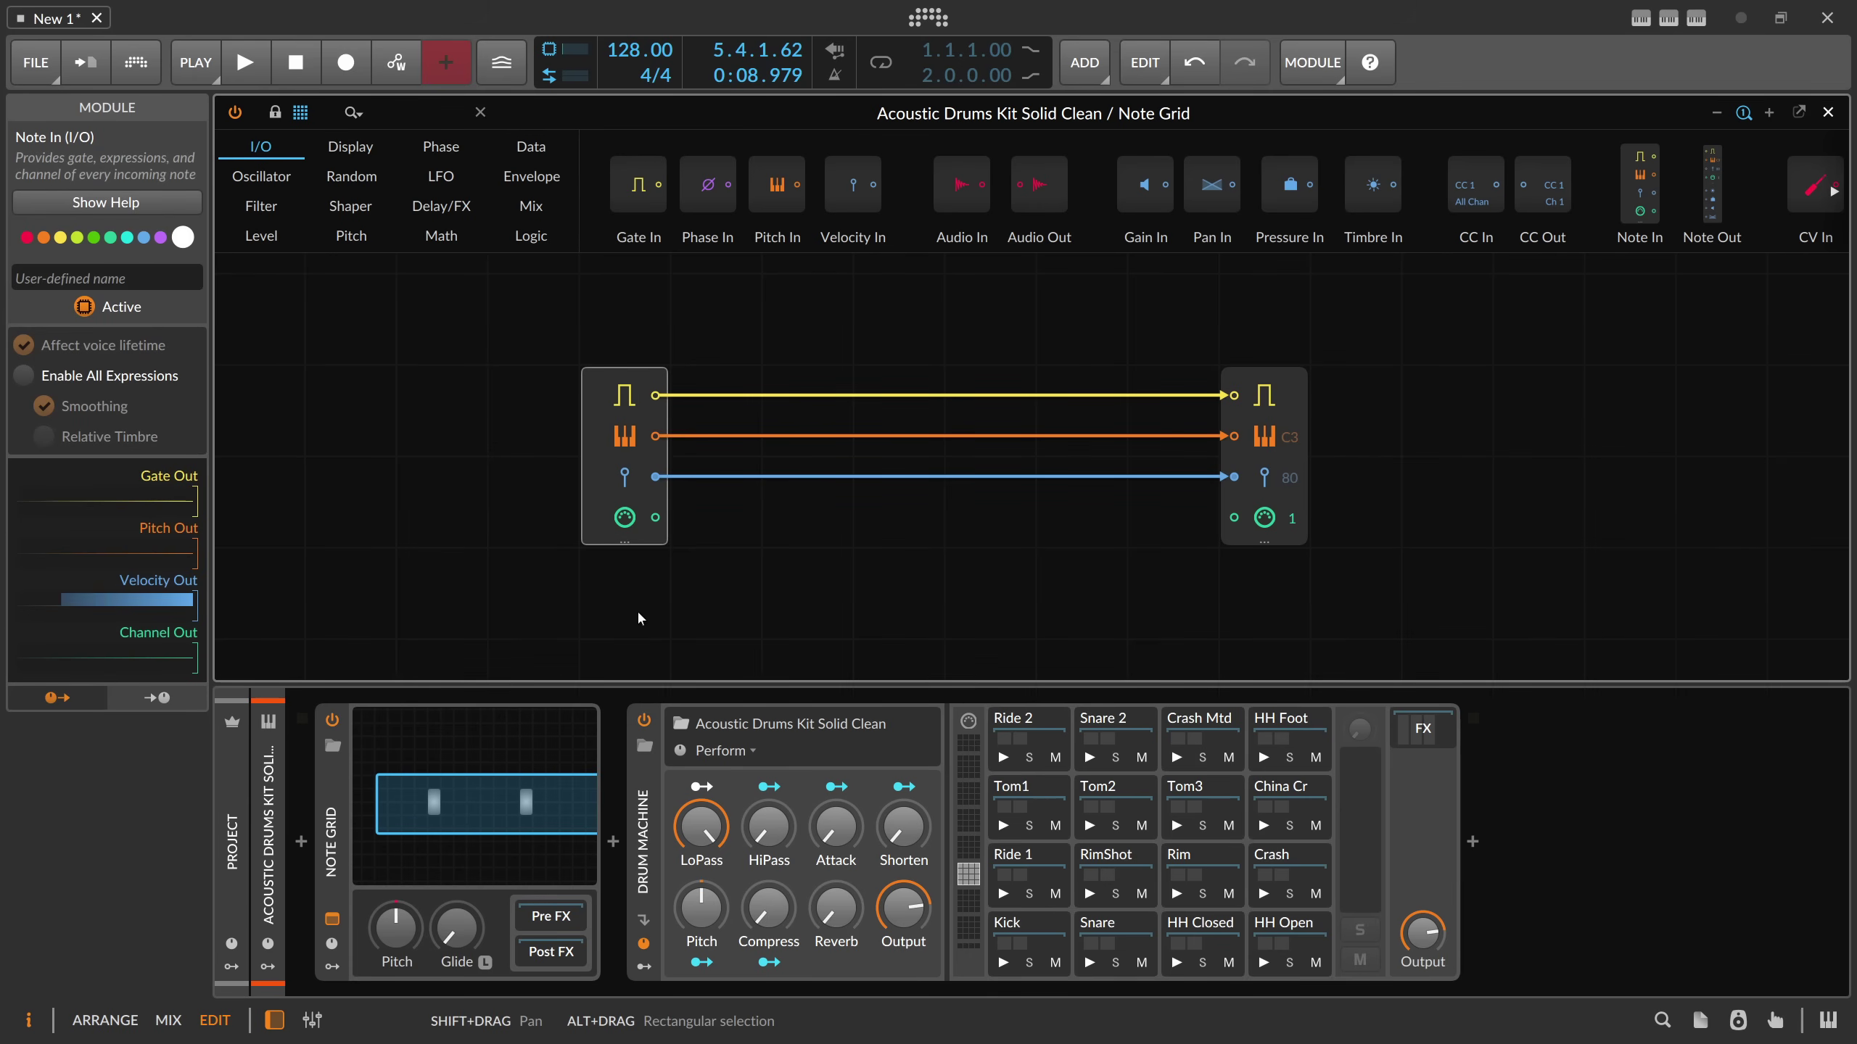
{"action": "key", "text": "Delete"}
{"action": "left_click_drag", "start_coordinate": [942, 494], "coordinate": [724, 517]}
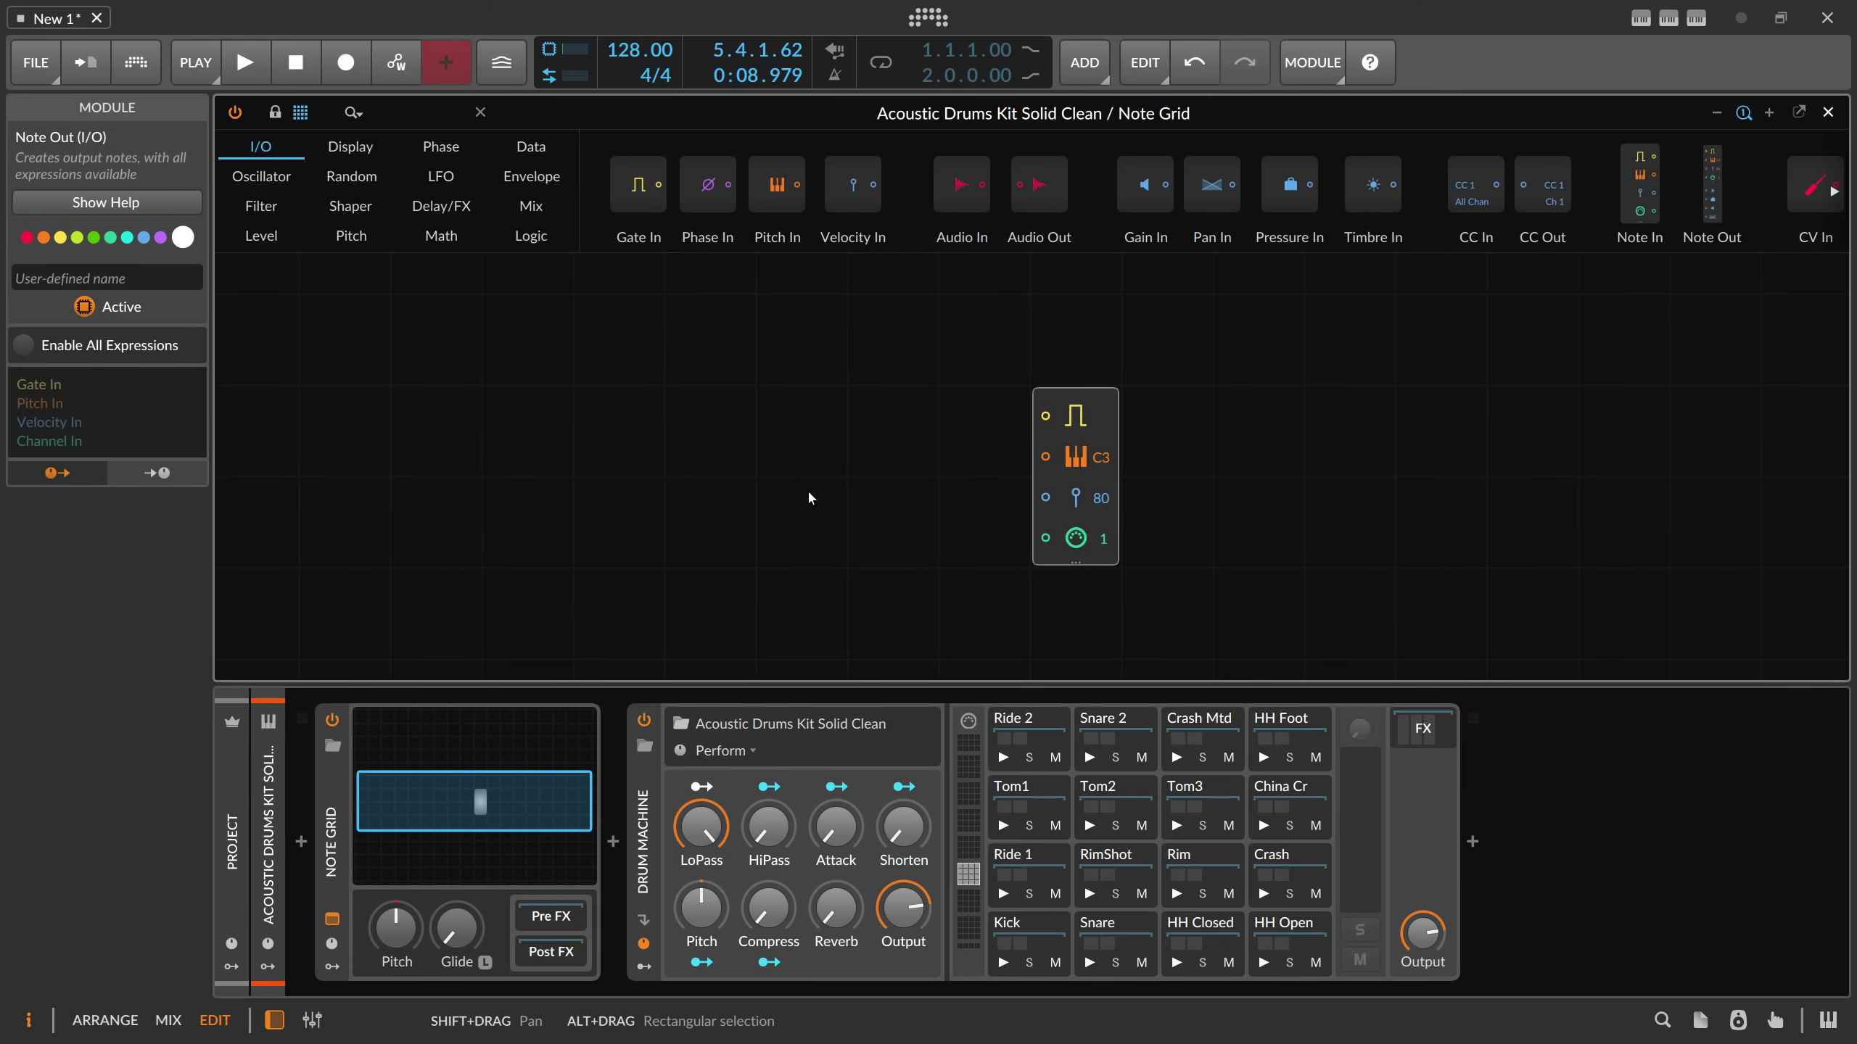
- Add a Select In module feeding Note Out's gate input, and a Gate In module driving Select In's selector input
{"action": "type", "text": "se"}
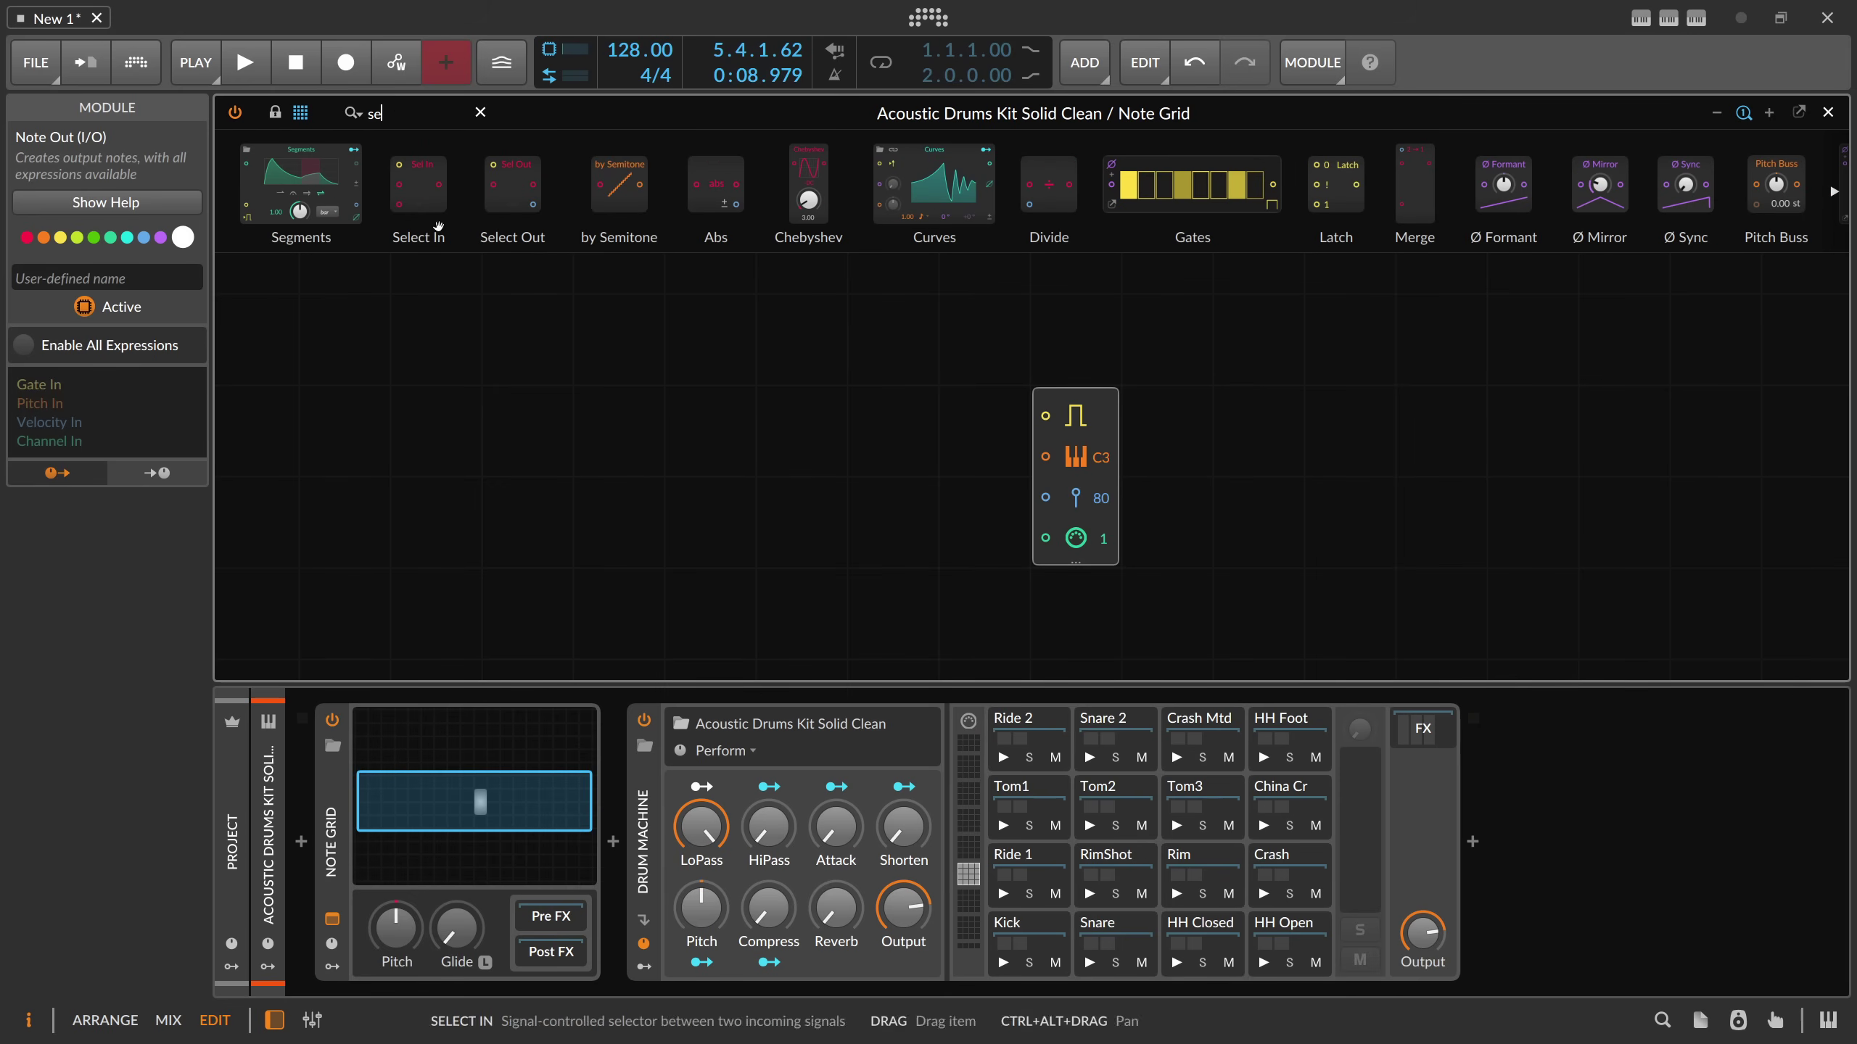
{"action": "left_click_drag", "start_coordinate": [418, 184], "coordinate": [1045, 415]}
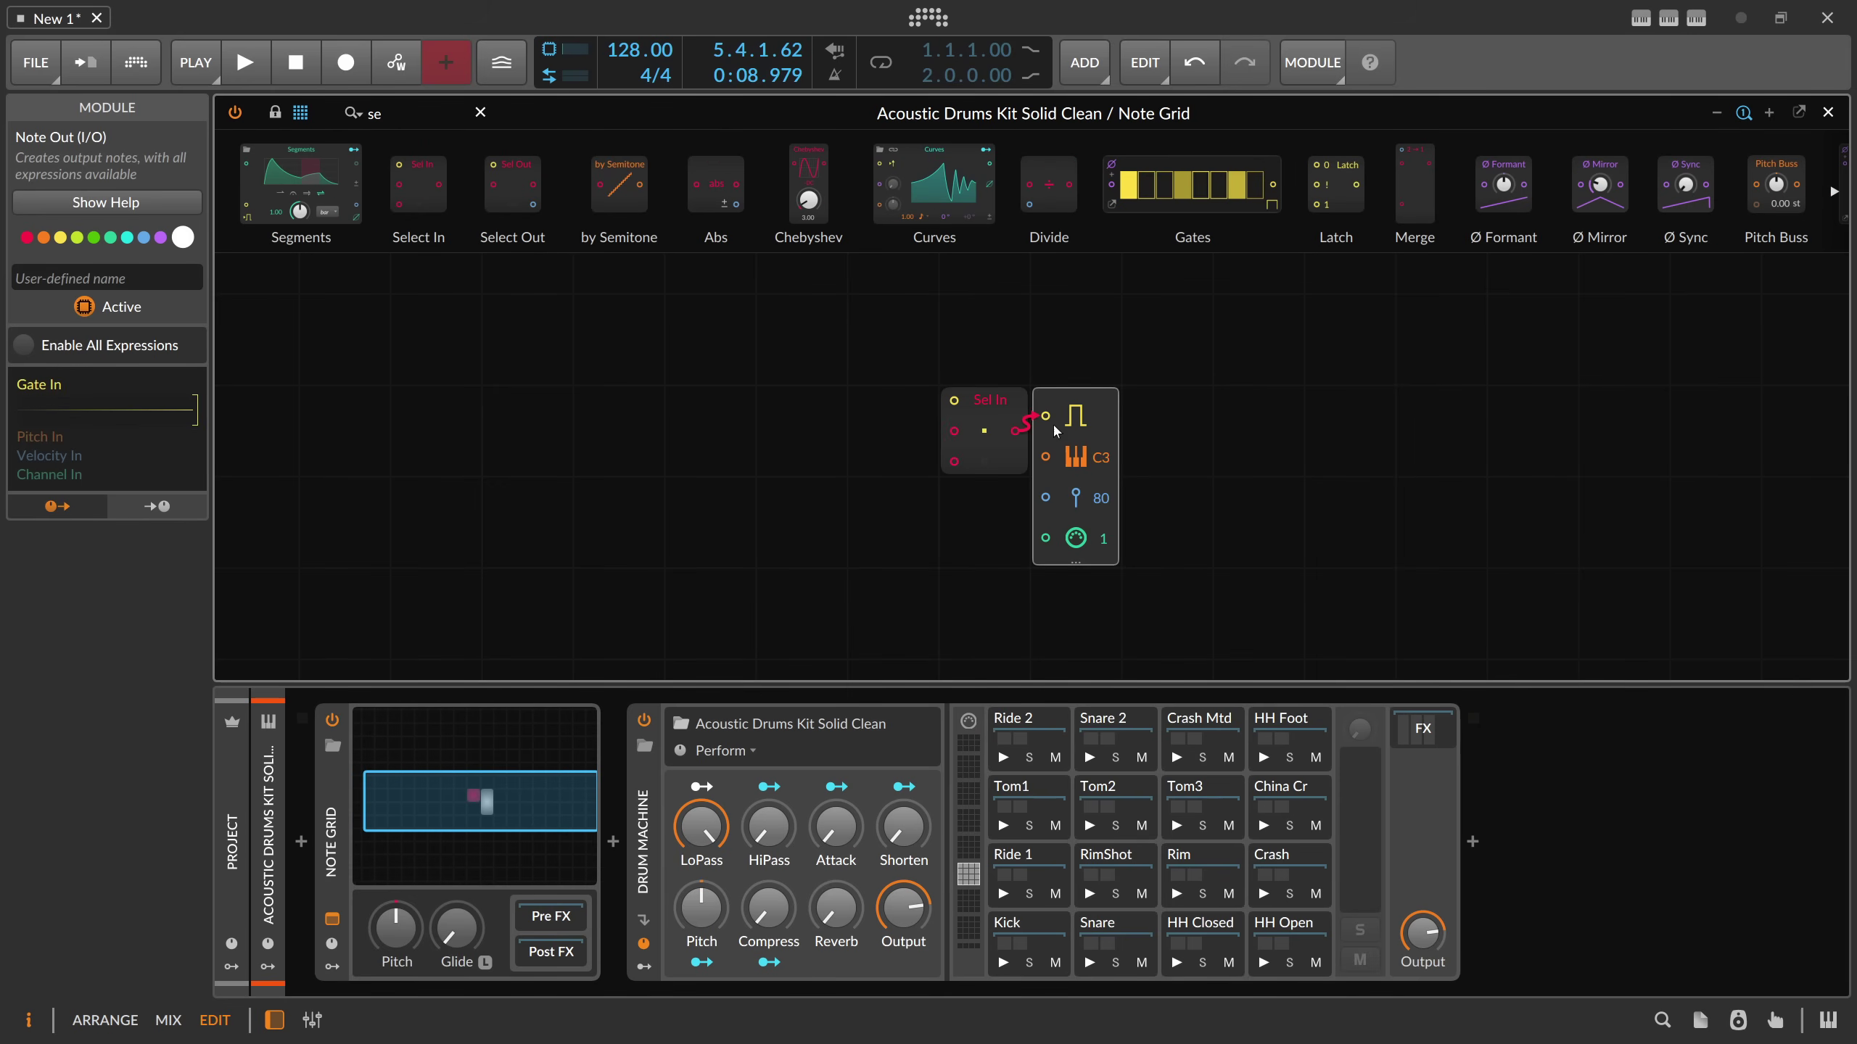
{"action": "left_click", "coordinate": [413, 106]}
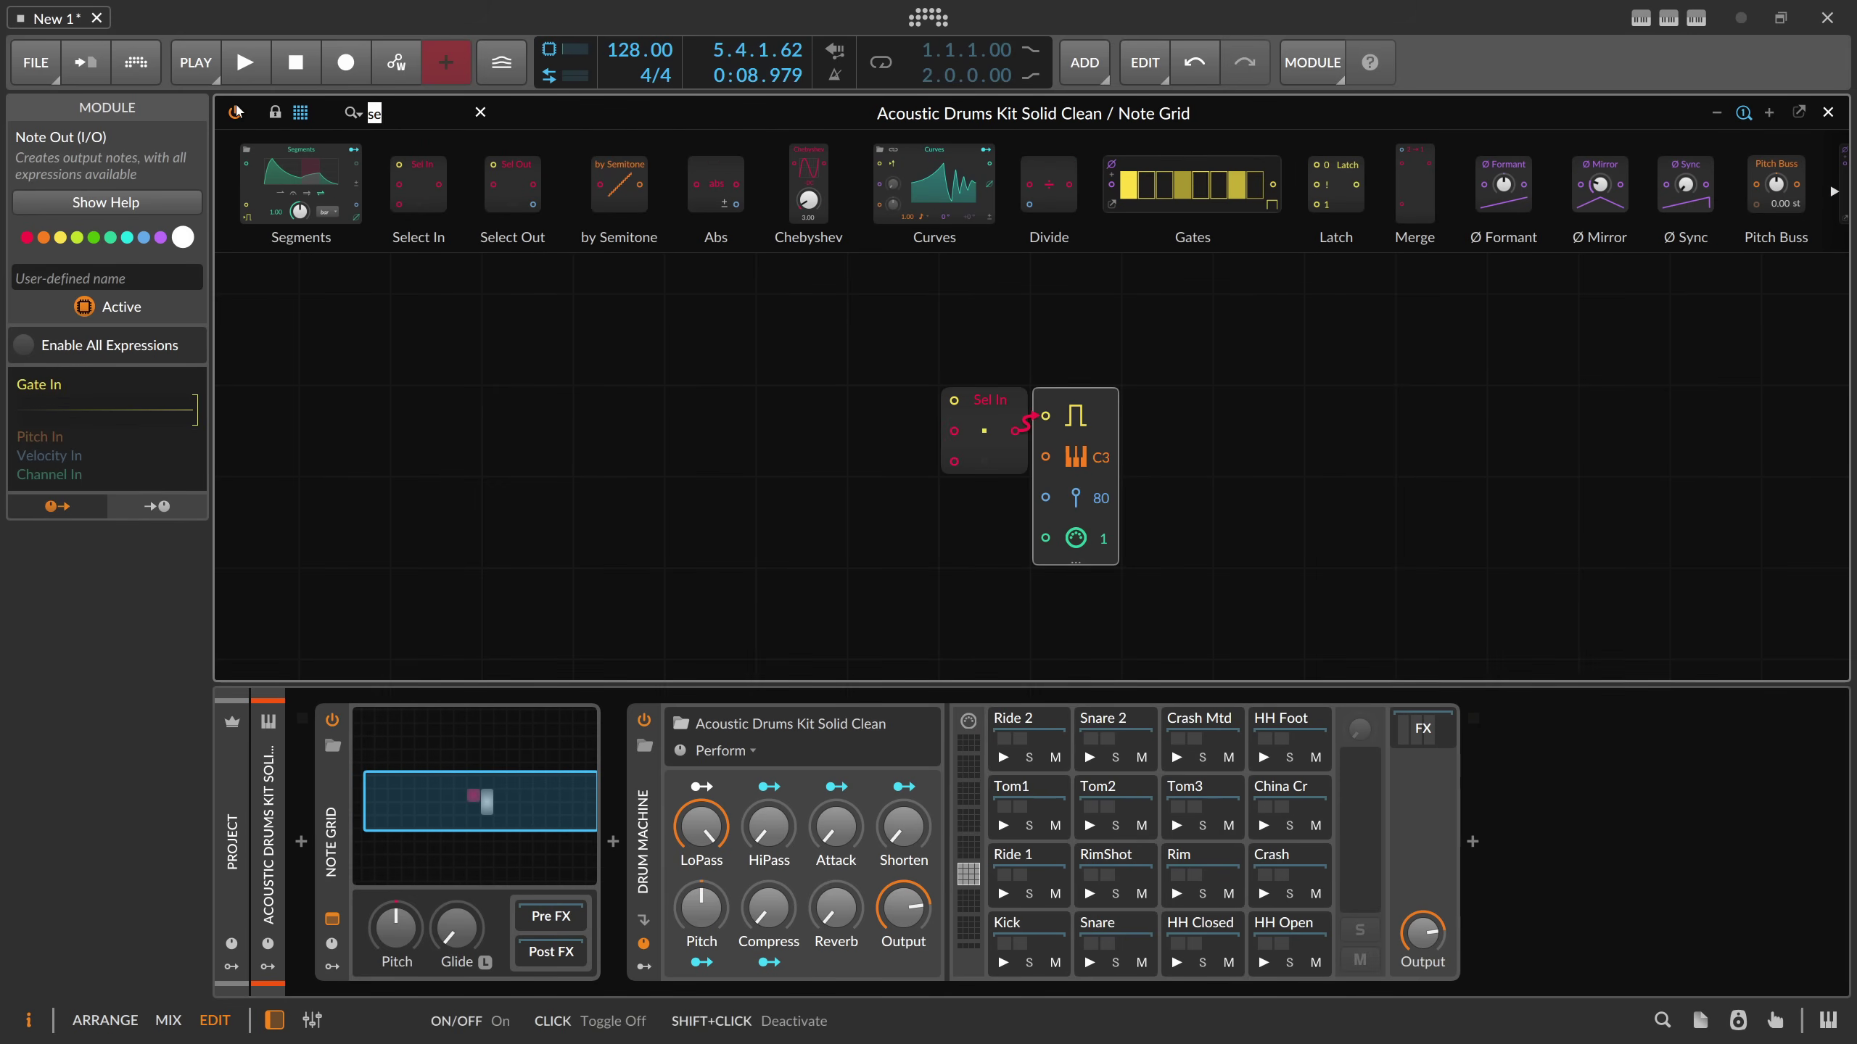
{"action": "type", "text": "gate"}
{"action": "left_click_drag", "start_coordinate": [270, 184], "coordinate": [954, 400]}
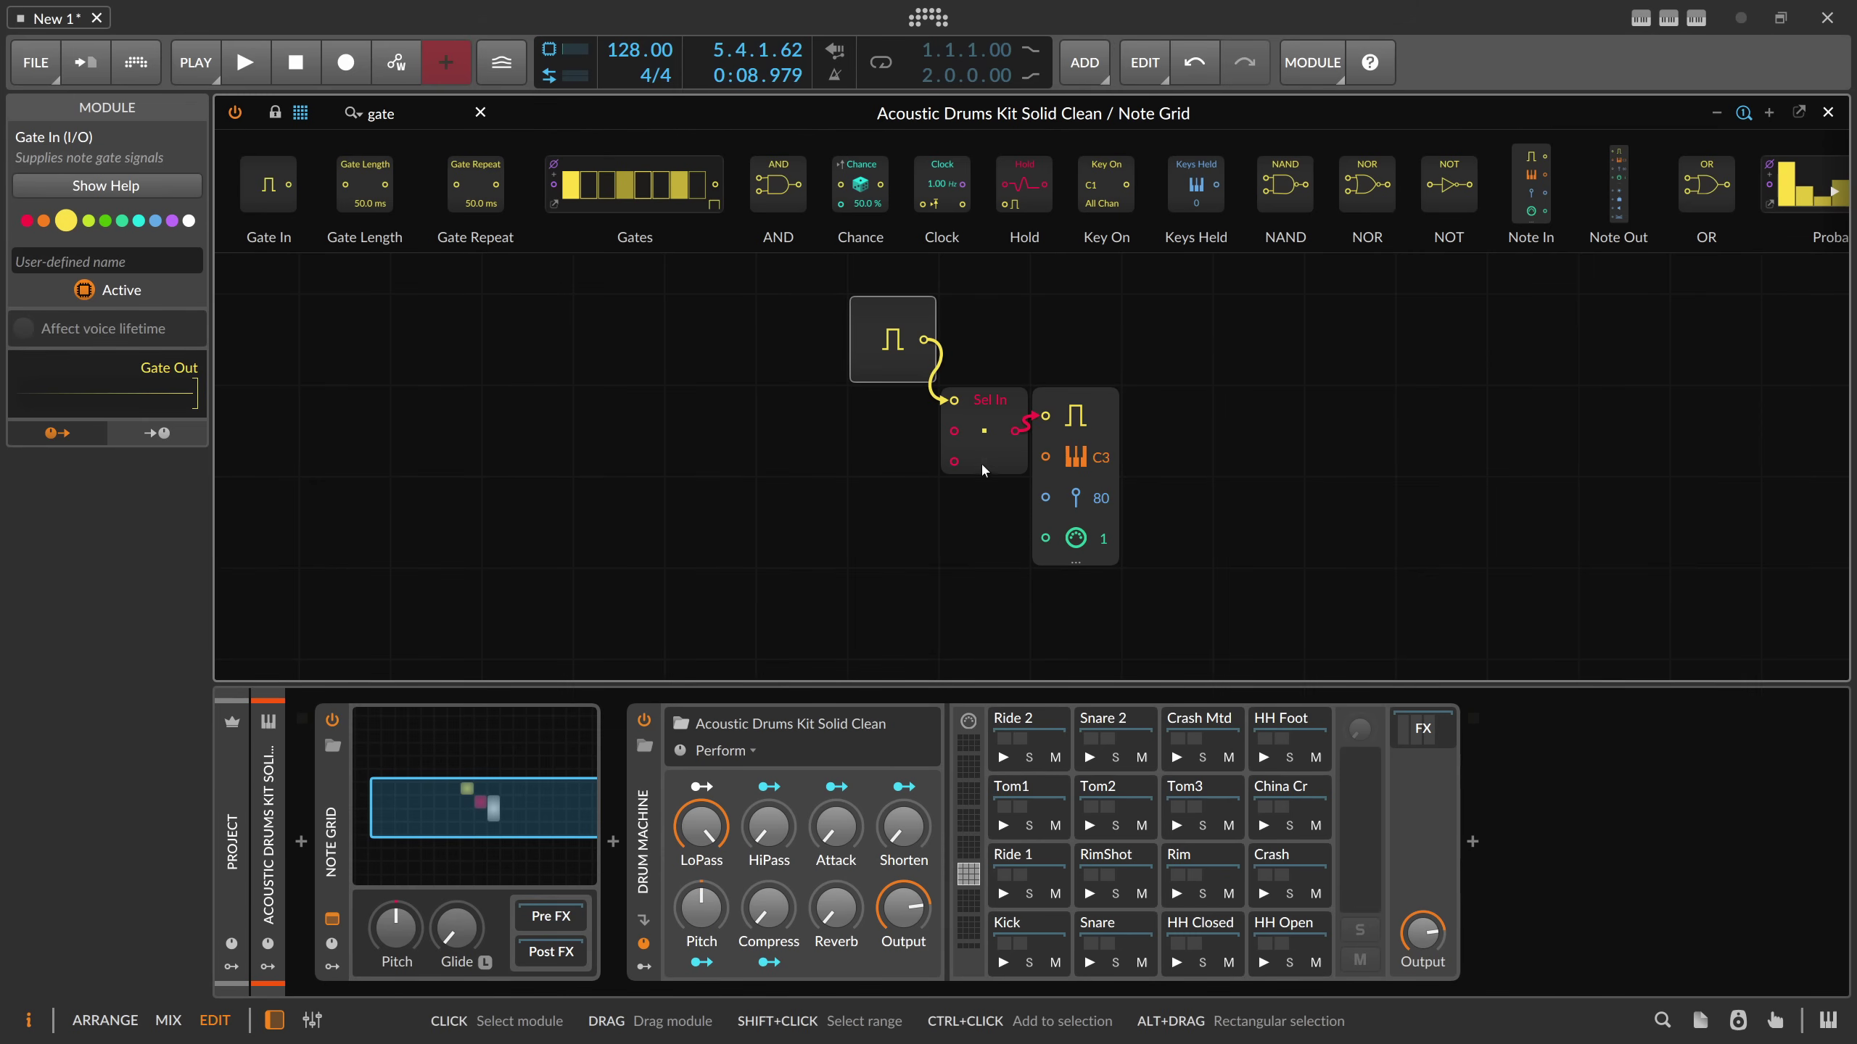
- Close the Note Grid patch, return to the arrangement view and launch the Scene 1 clip
{"action": "left_click", "coordinate": [527, 340]}
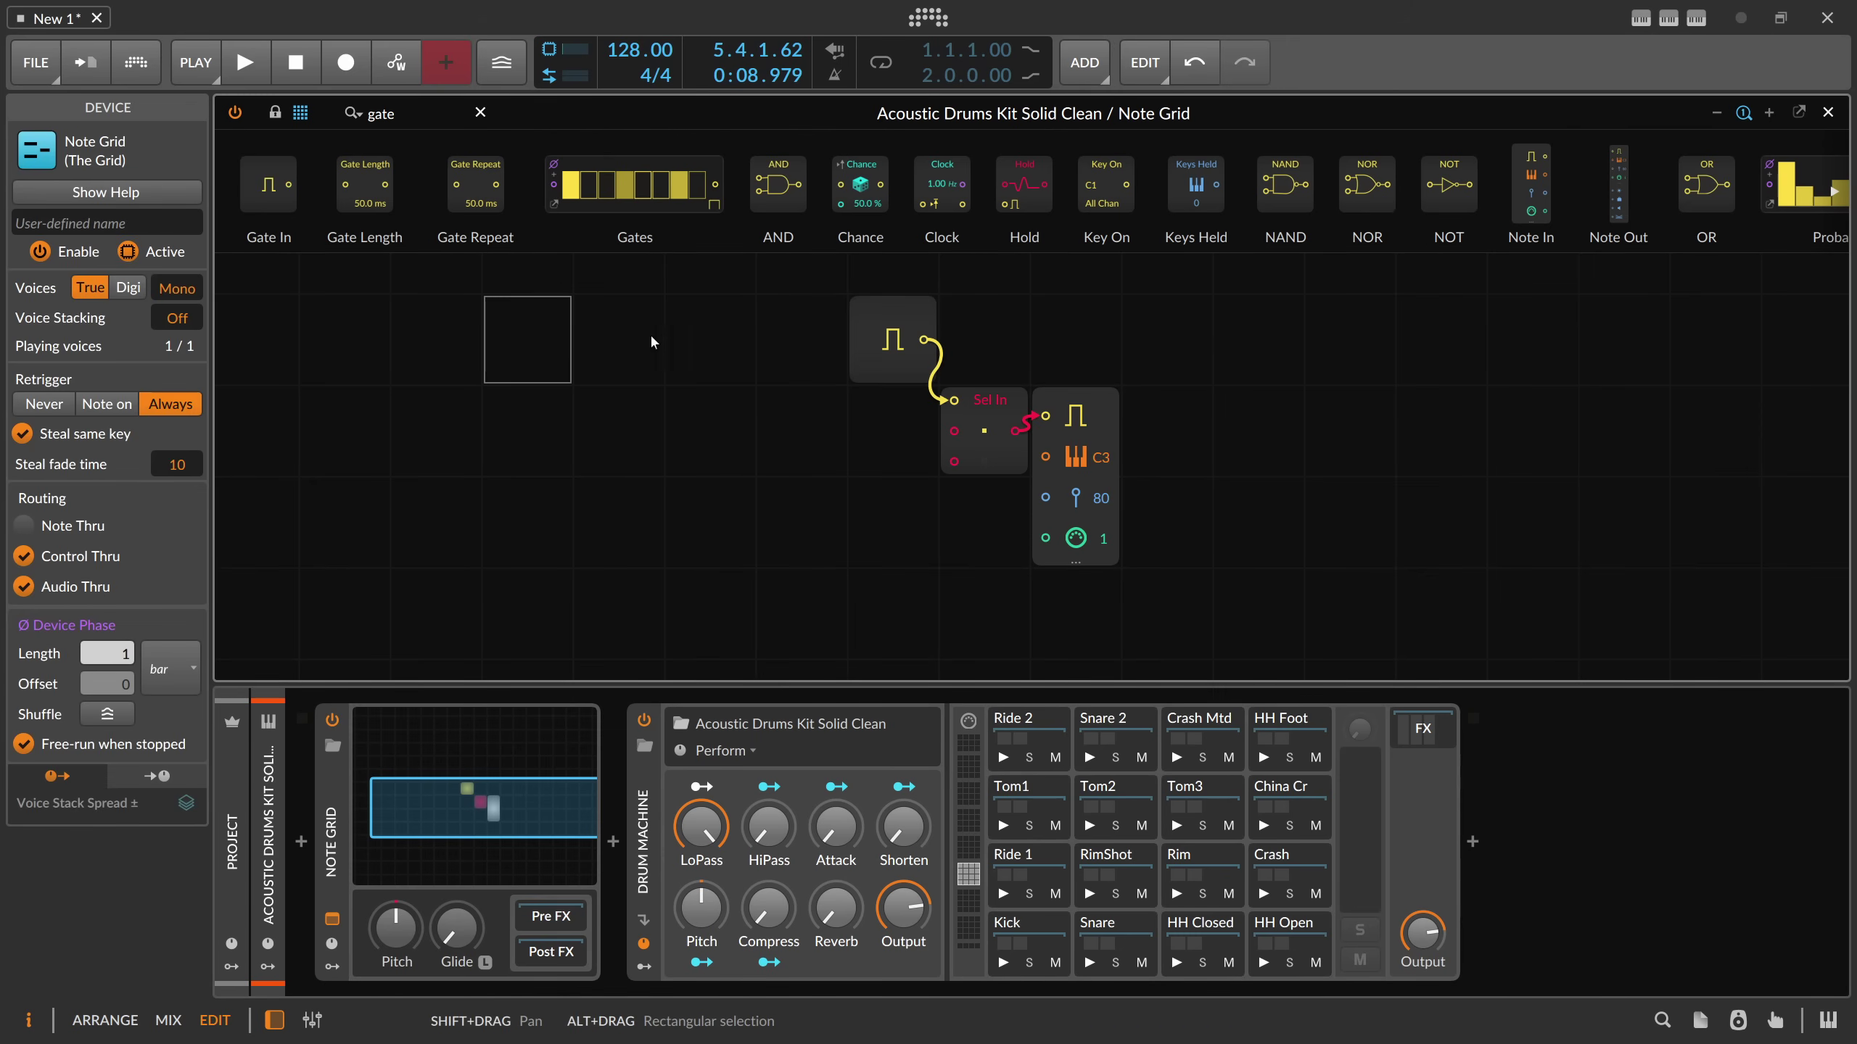
{"action": "key", "text": "space"}
{"action": "key", "text": "space"}
{"action": "left_click", "coordinate": [1827, 112]}
{"action": "left_click", "coordinate": [613, 221]}
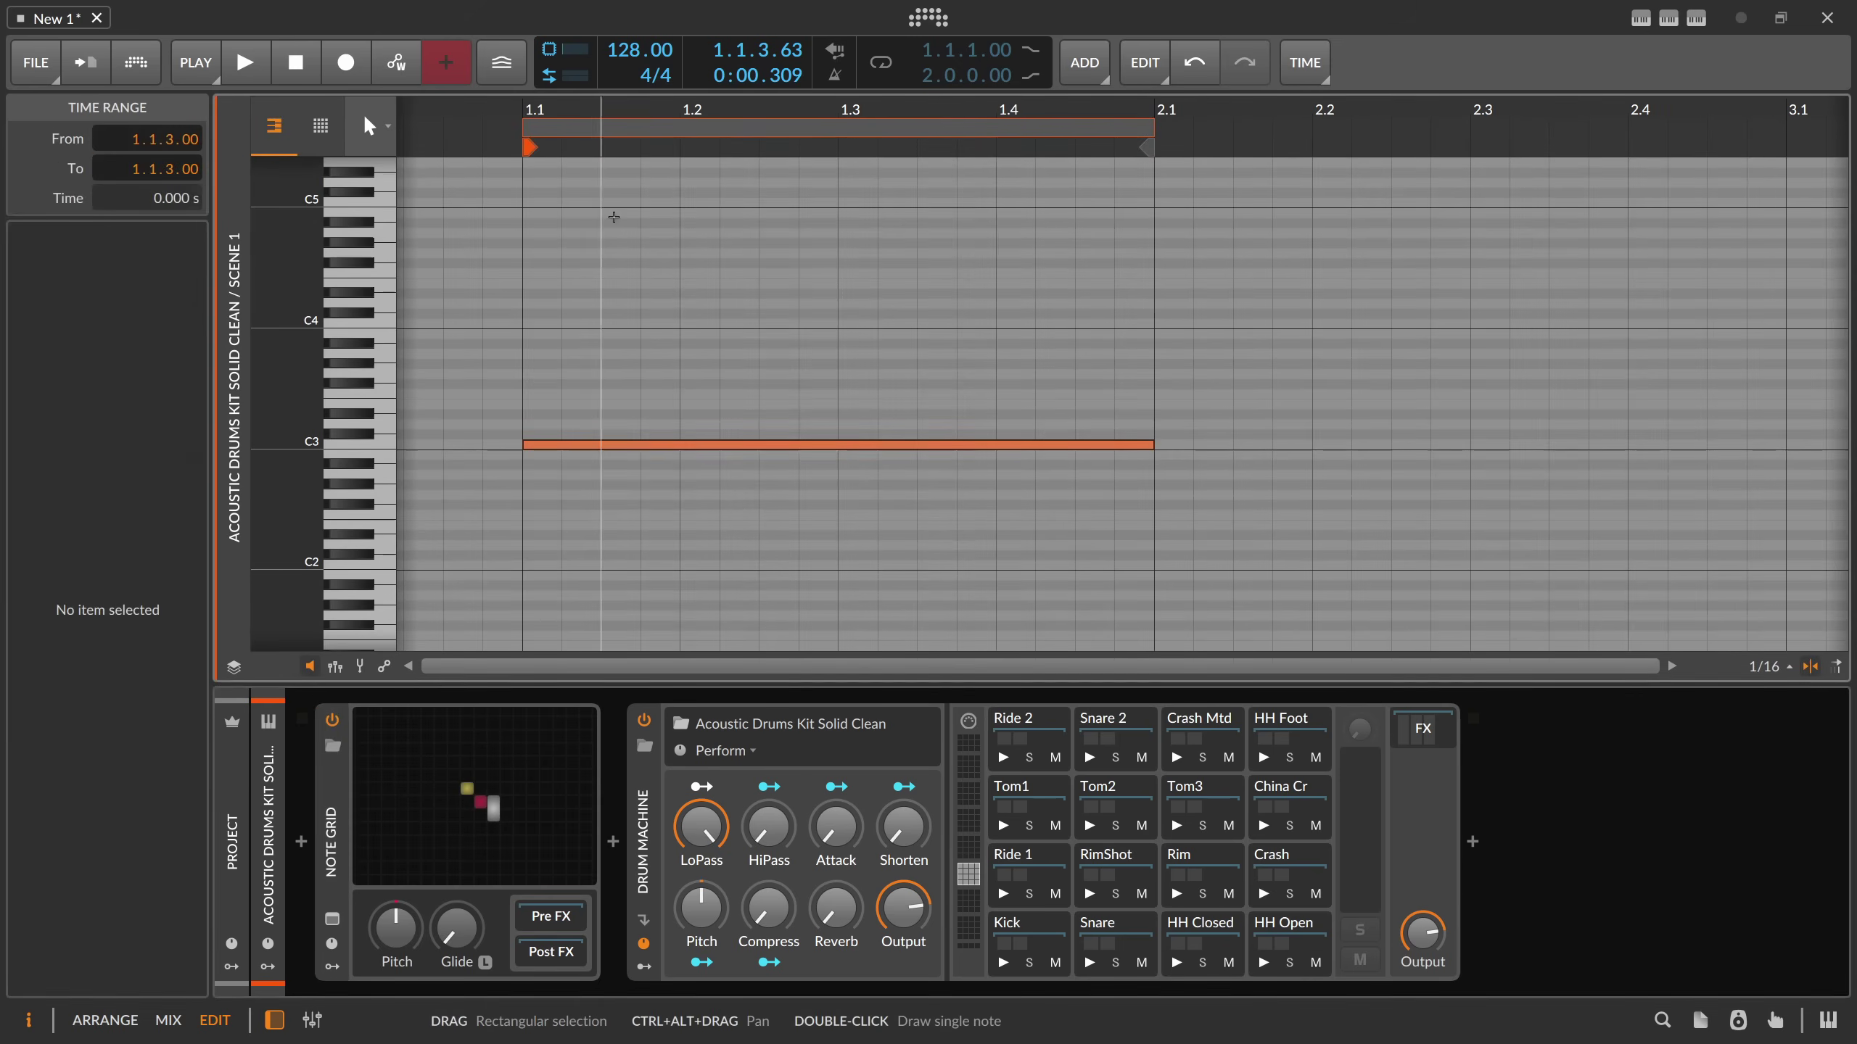
{"action": "key", "text": "Tab"}
{"action": "left_click", "coordinate": [515, 165]}
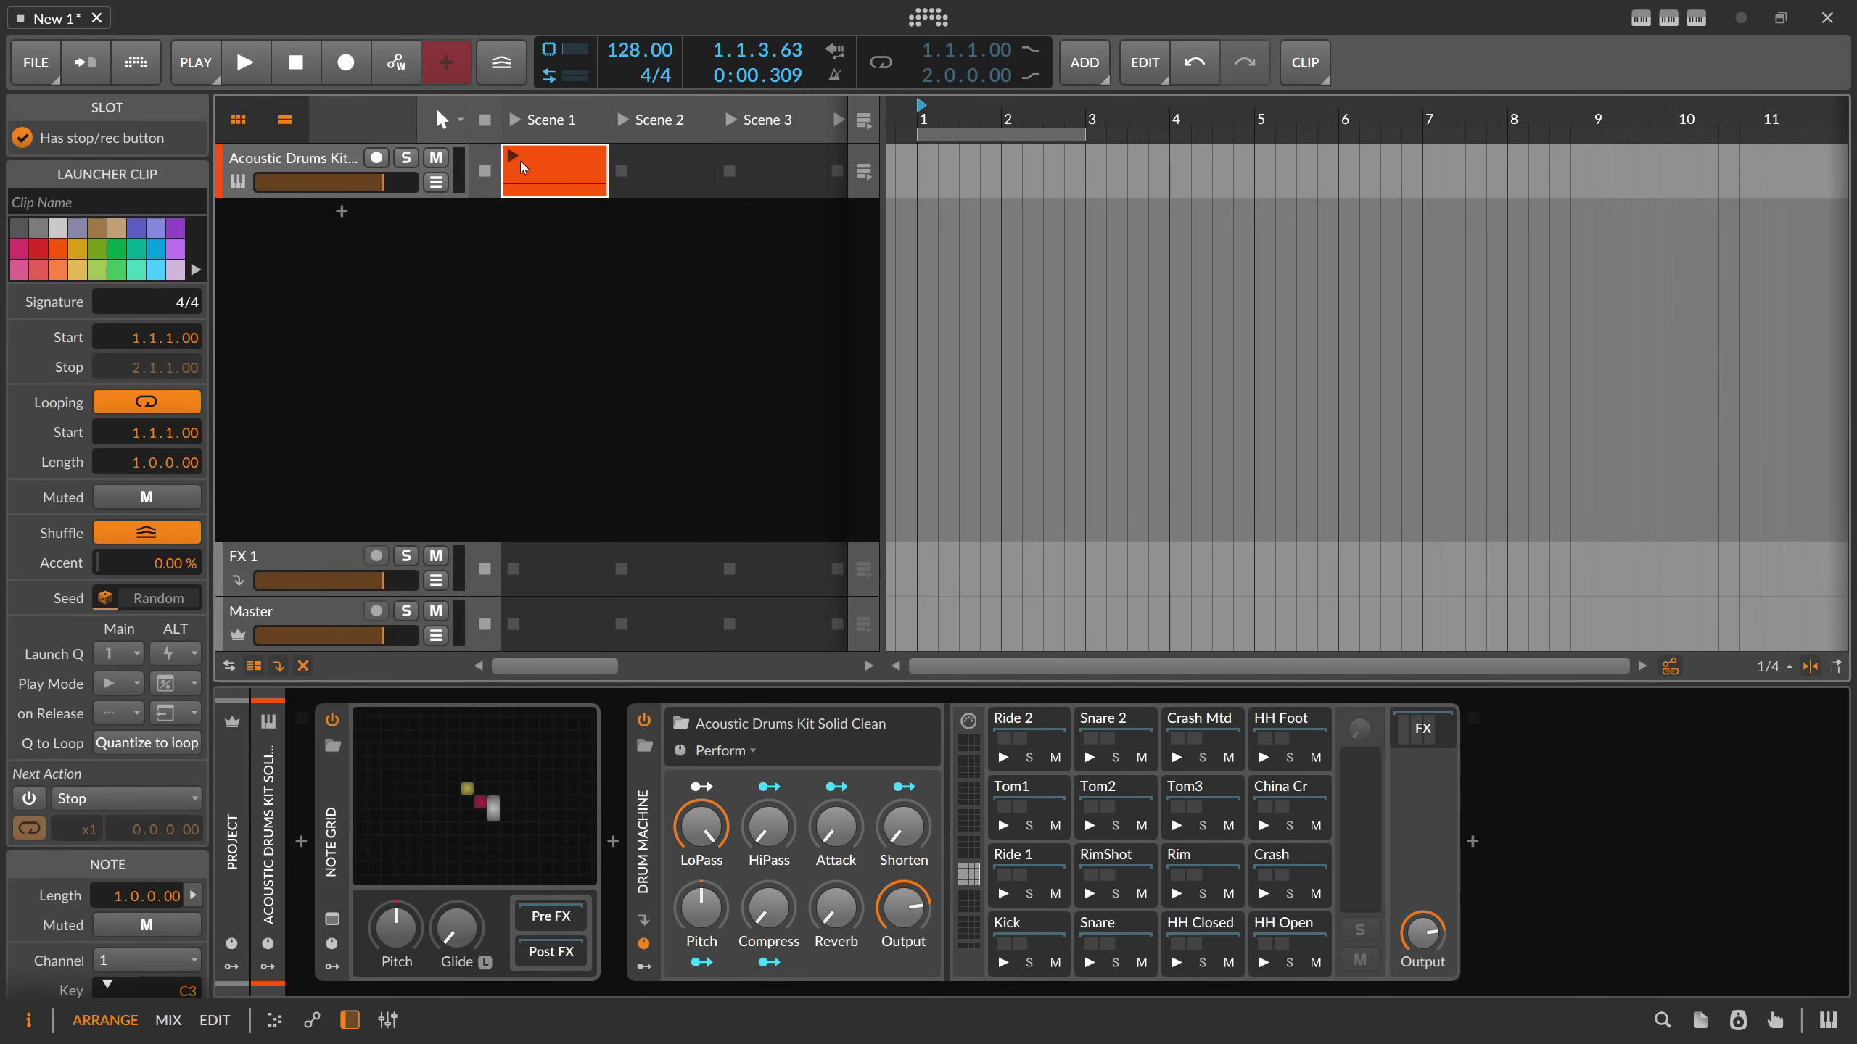
{"action": "left_click", "coordinate": [515, 166]}
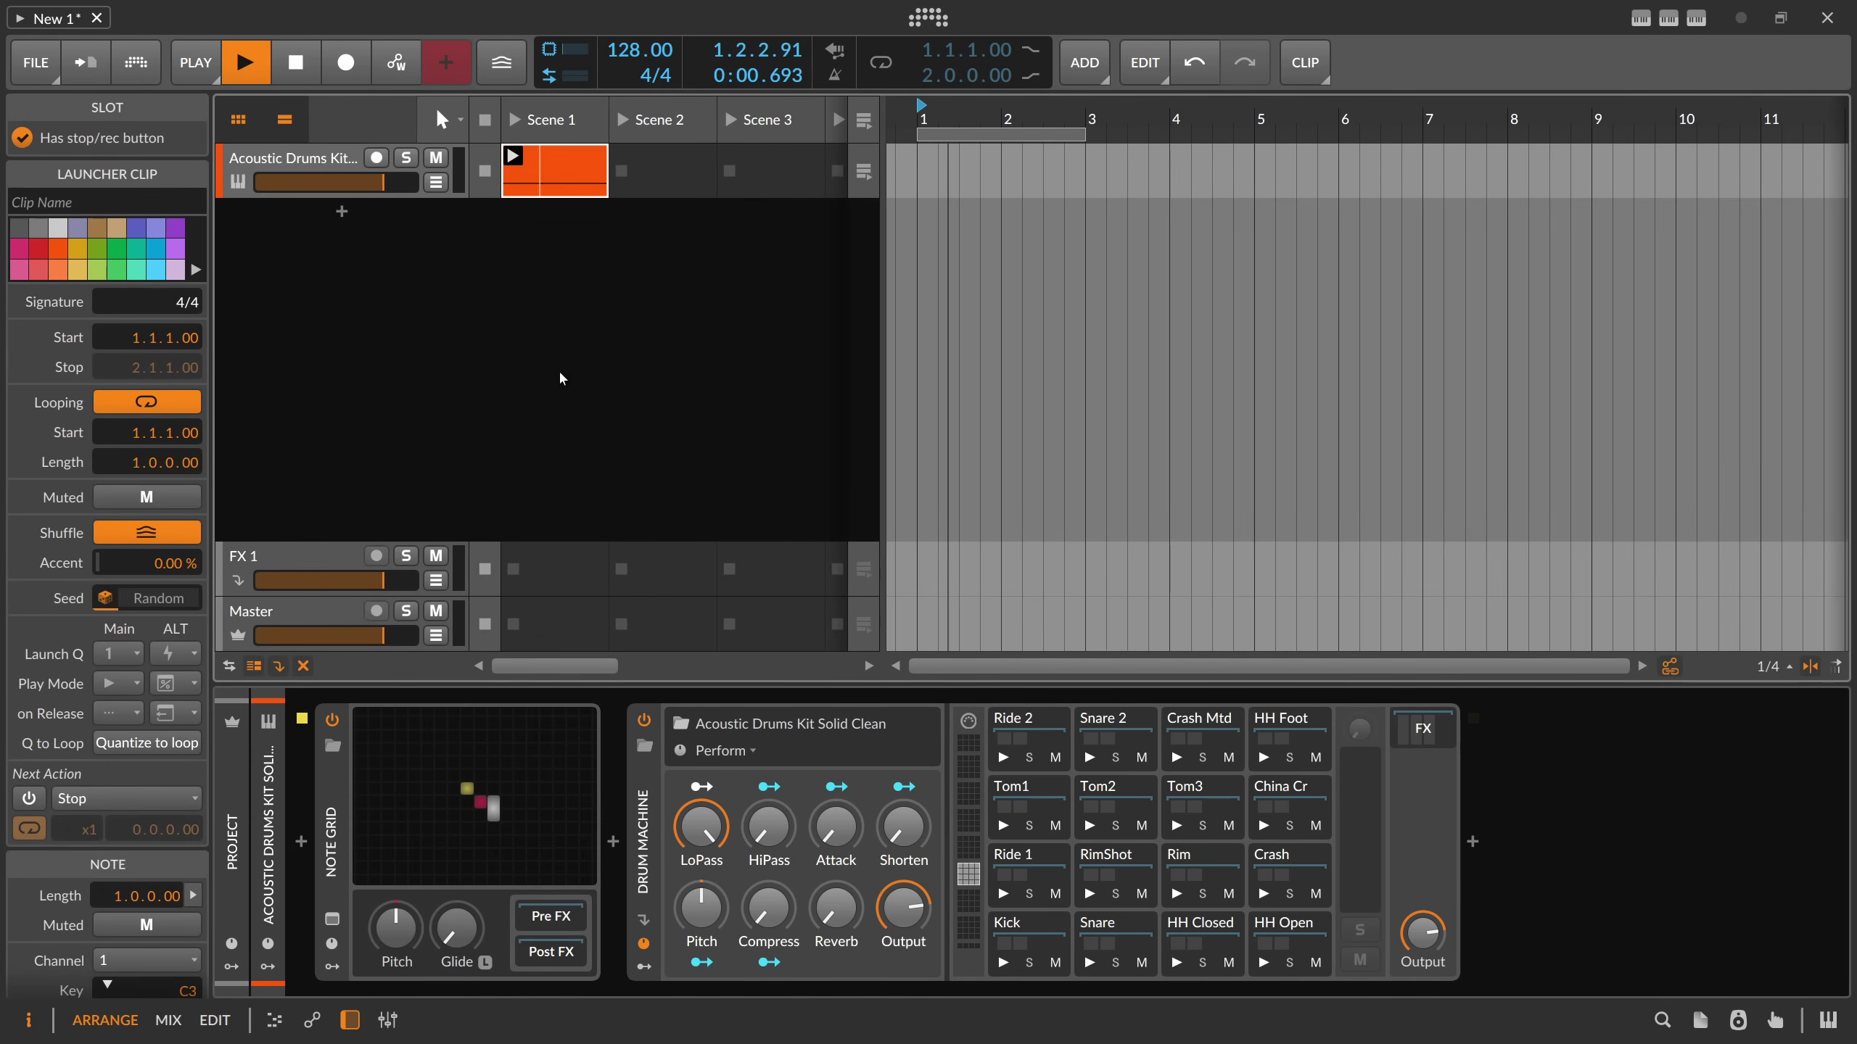
- Reopen the Note Grid patch and start and stop playback to check how the gate switches the Select In module
{"action": "left_click", "coordinate": [475, 725]}
{"action": "key", "text": "space"}
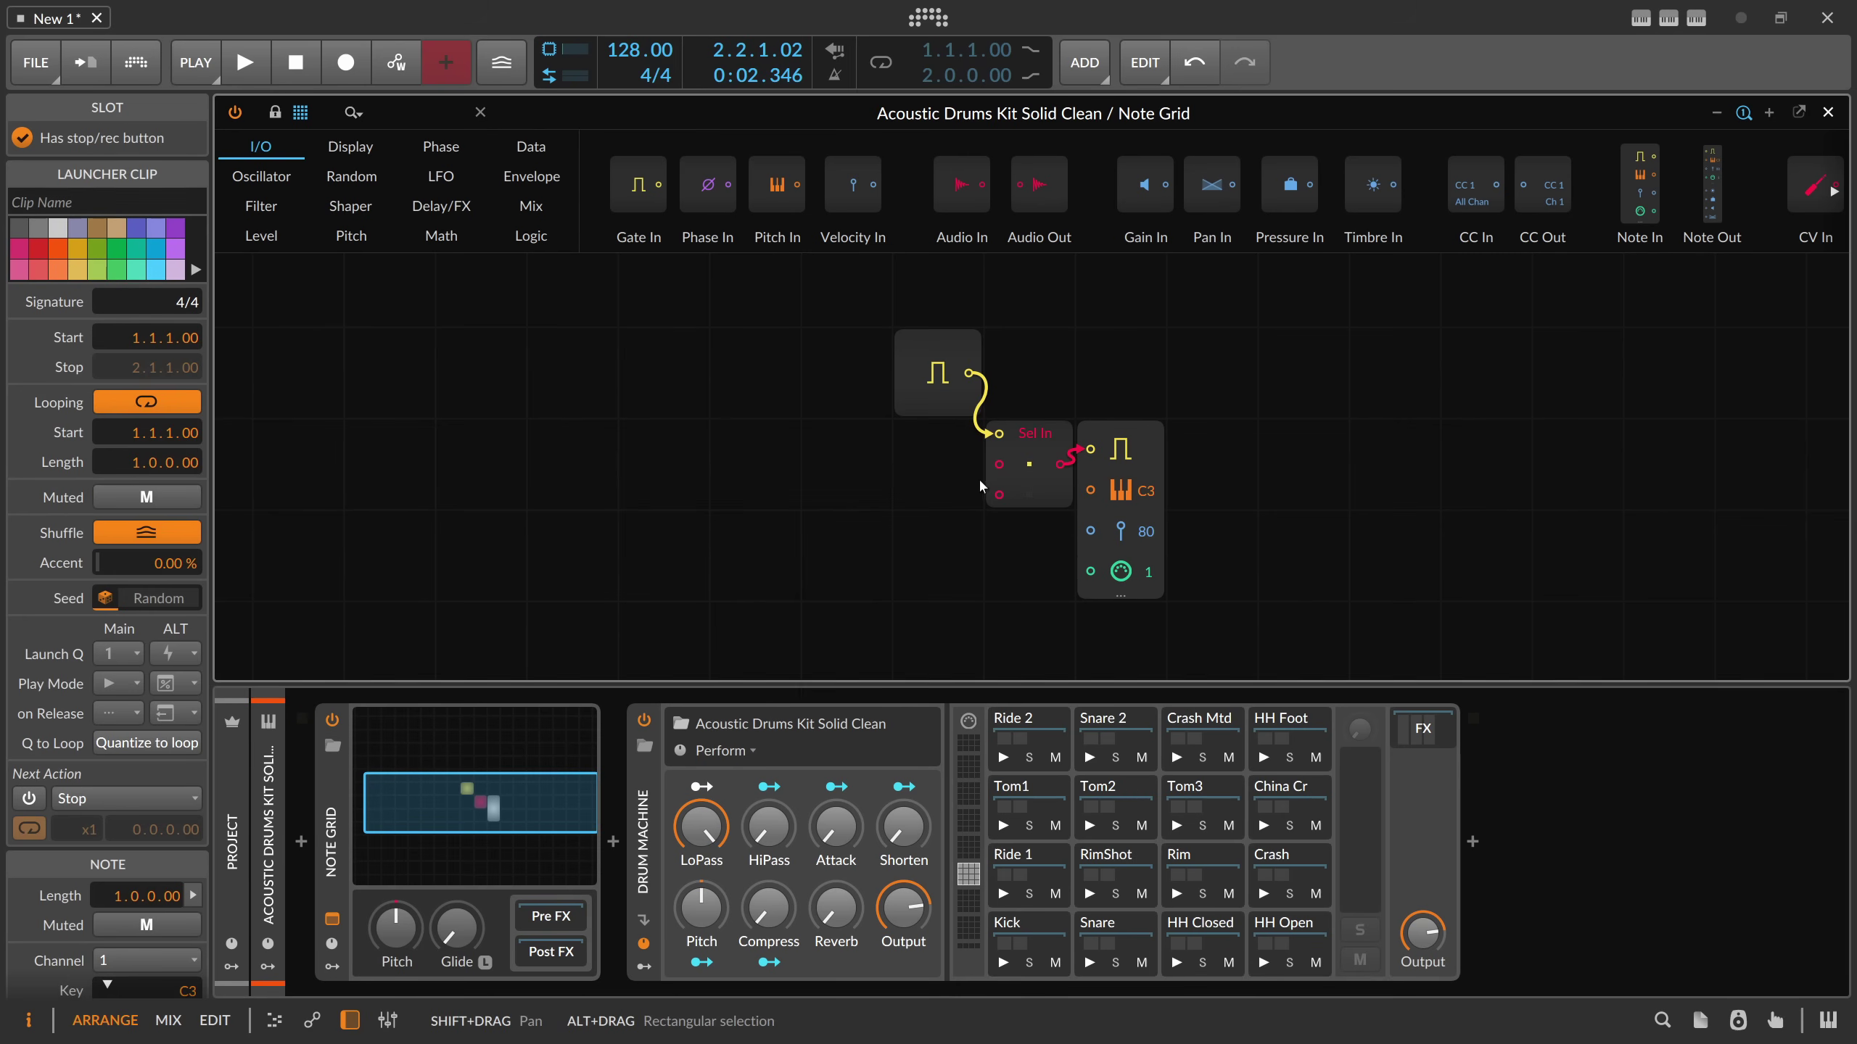
{"action": "key", "text": "space"}
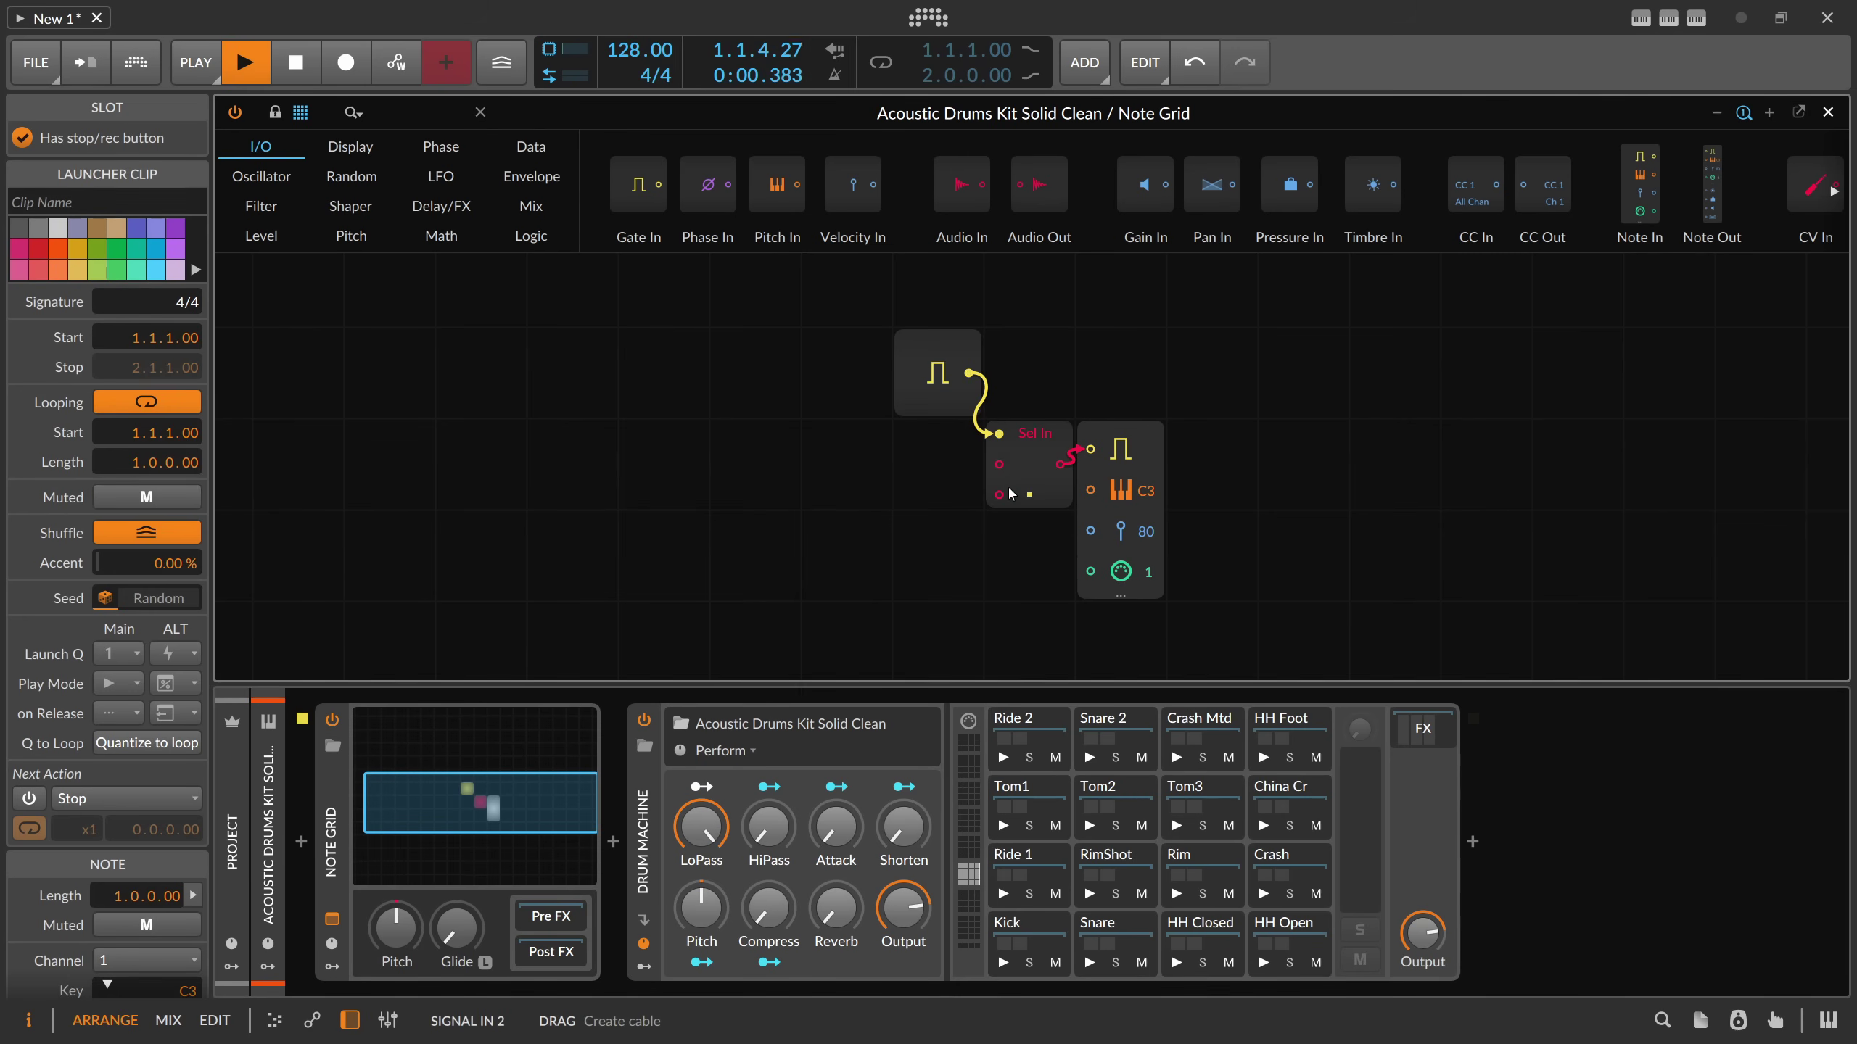
{"action": "key", "text": "space"}
{"action": "left_click", "coordinate": [1827, 112]}
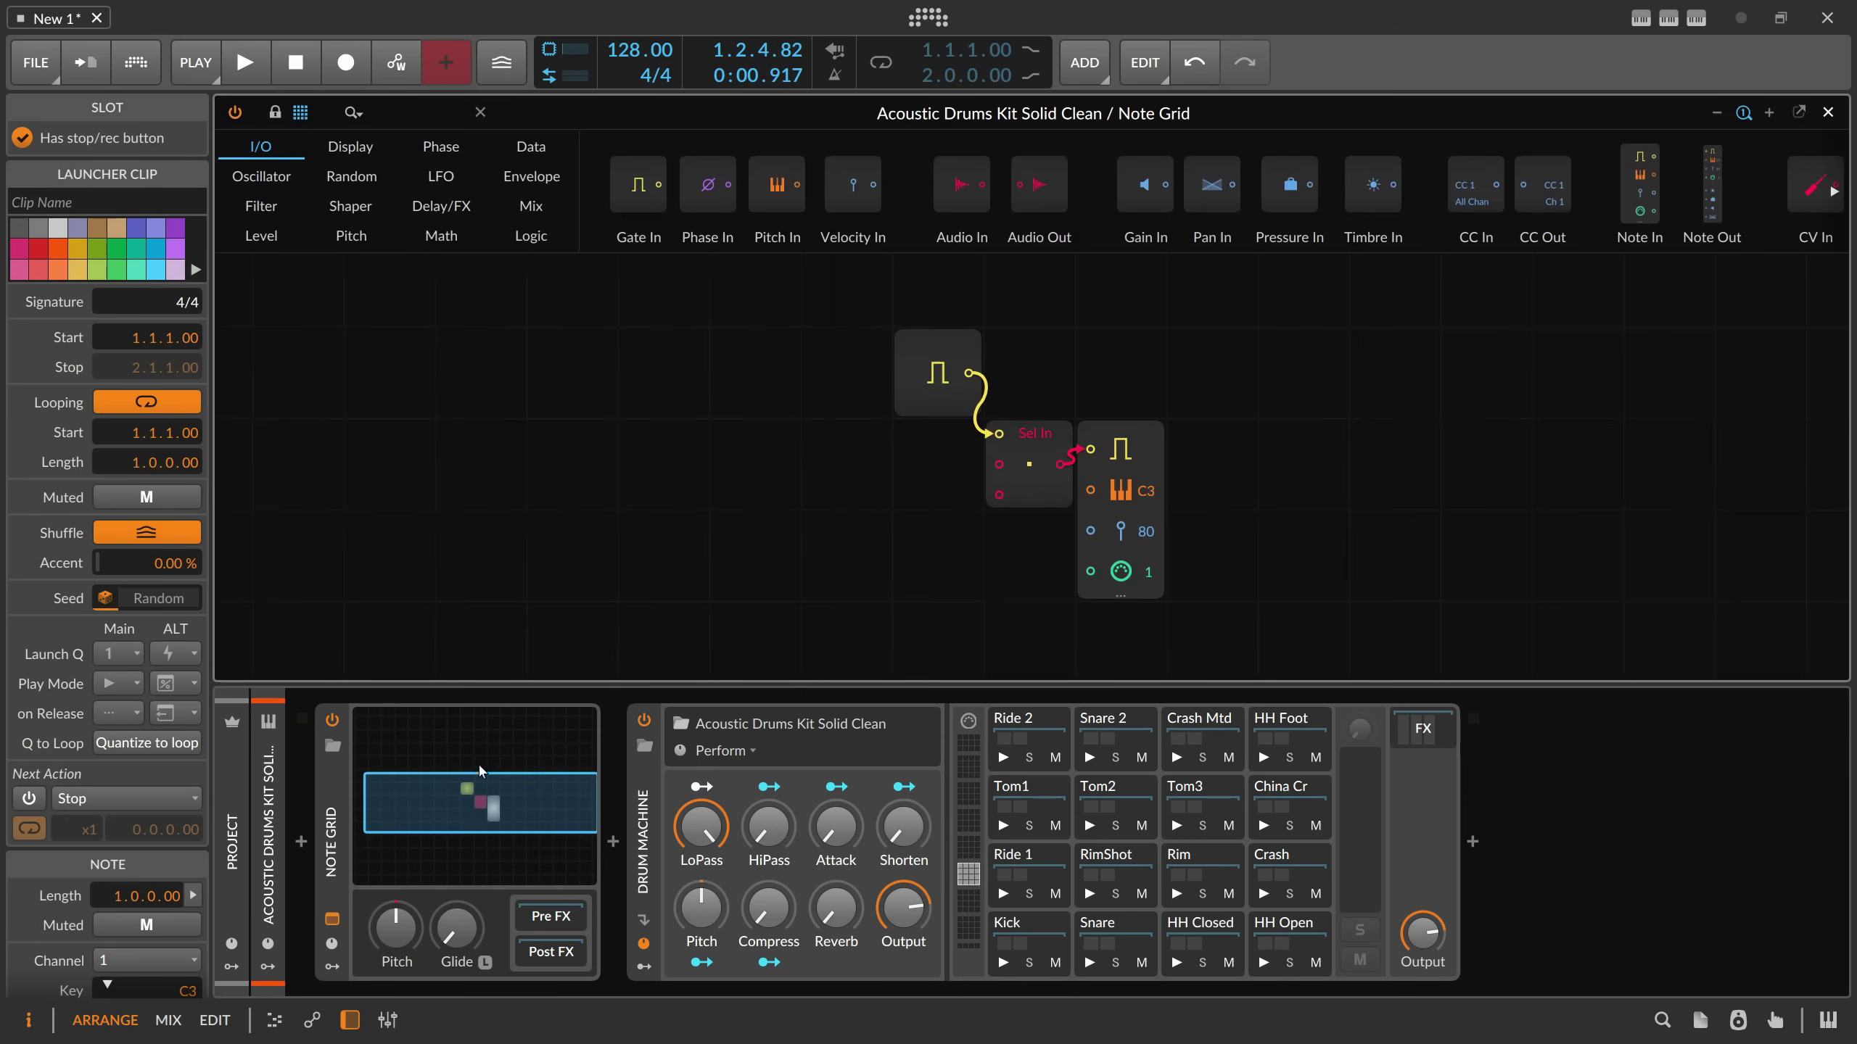
{"action": "left_click", "coordinate": [477, 711]}
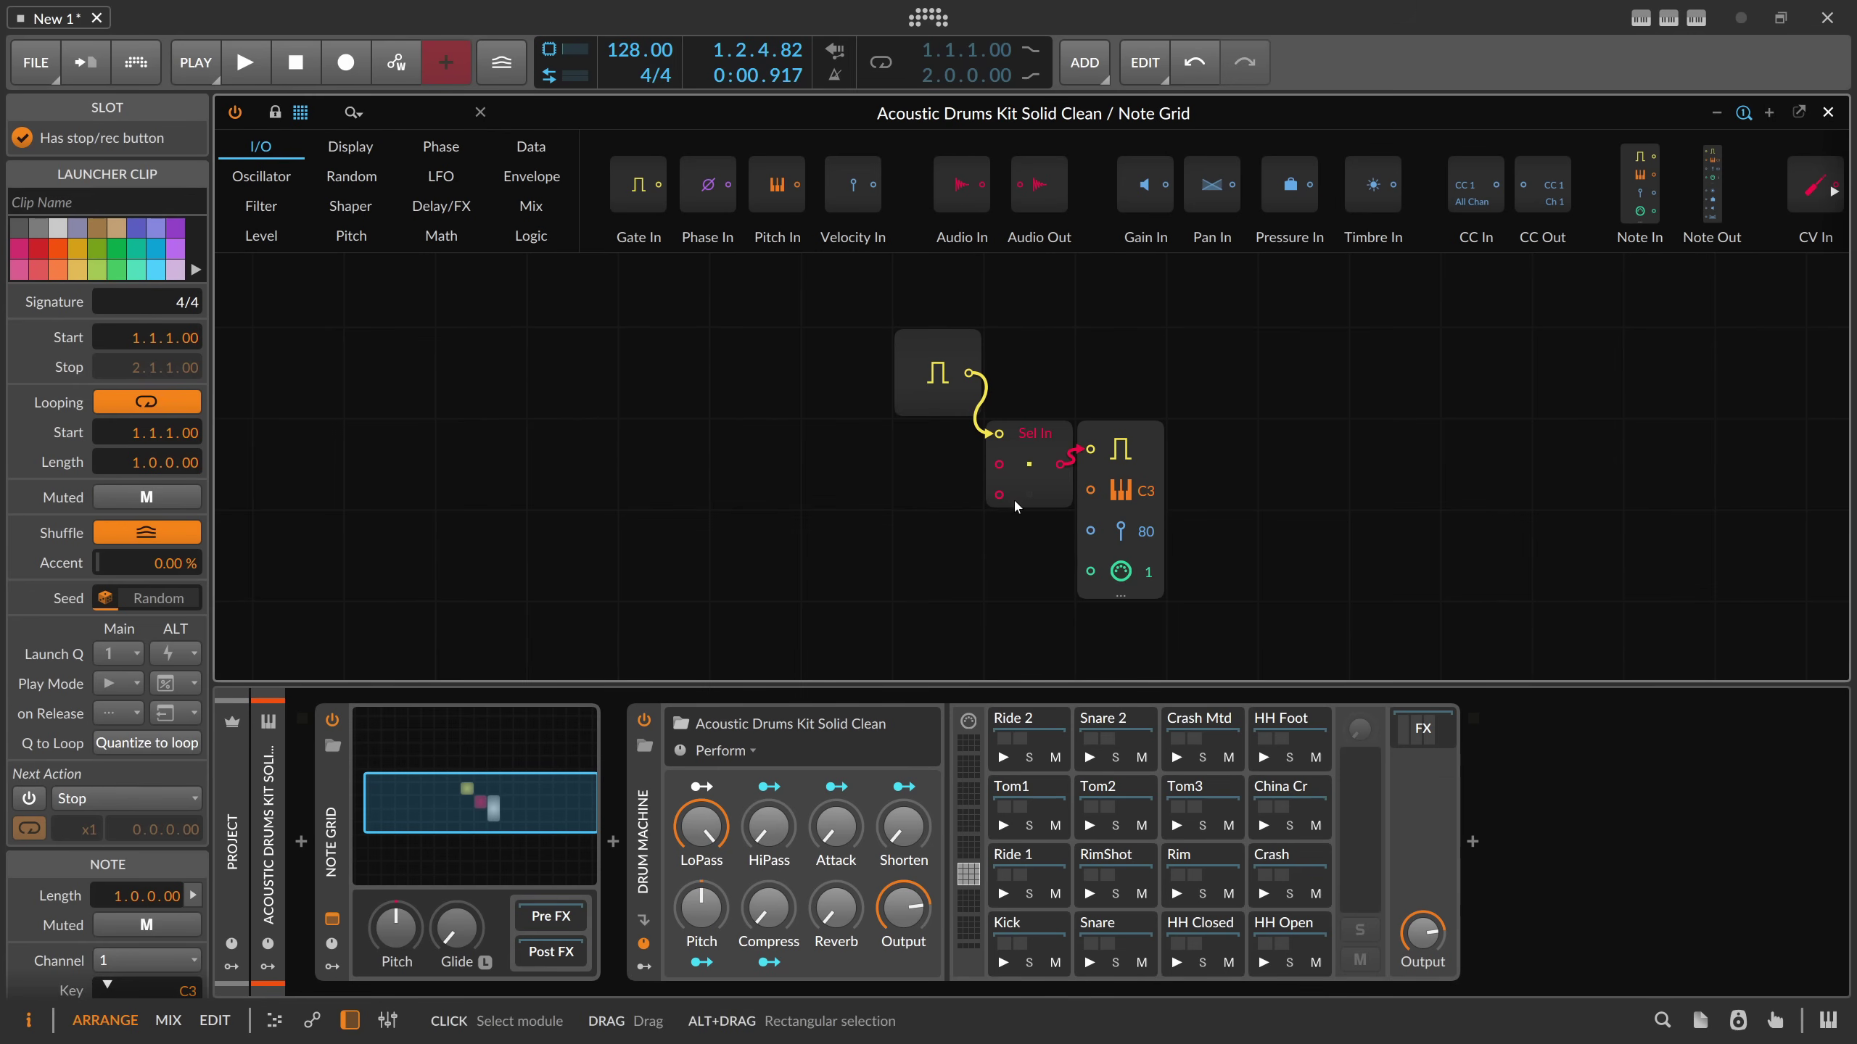
{"action": "key", "text": "space"}
{"action": "key", "text": "space"}
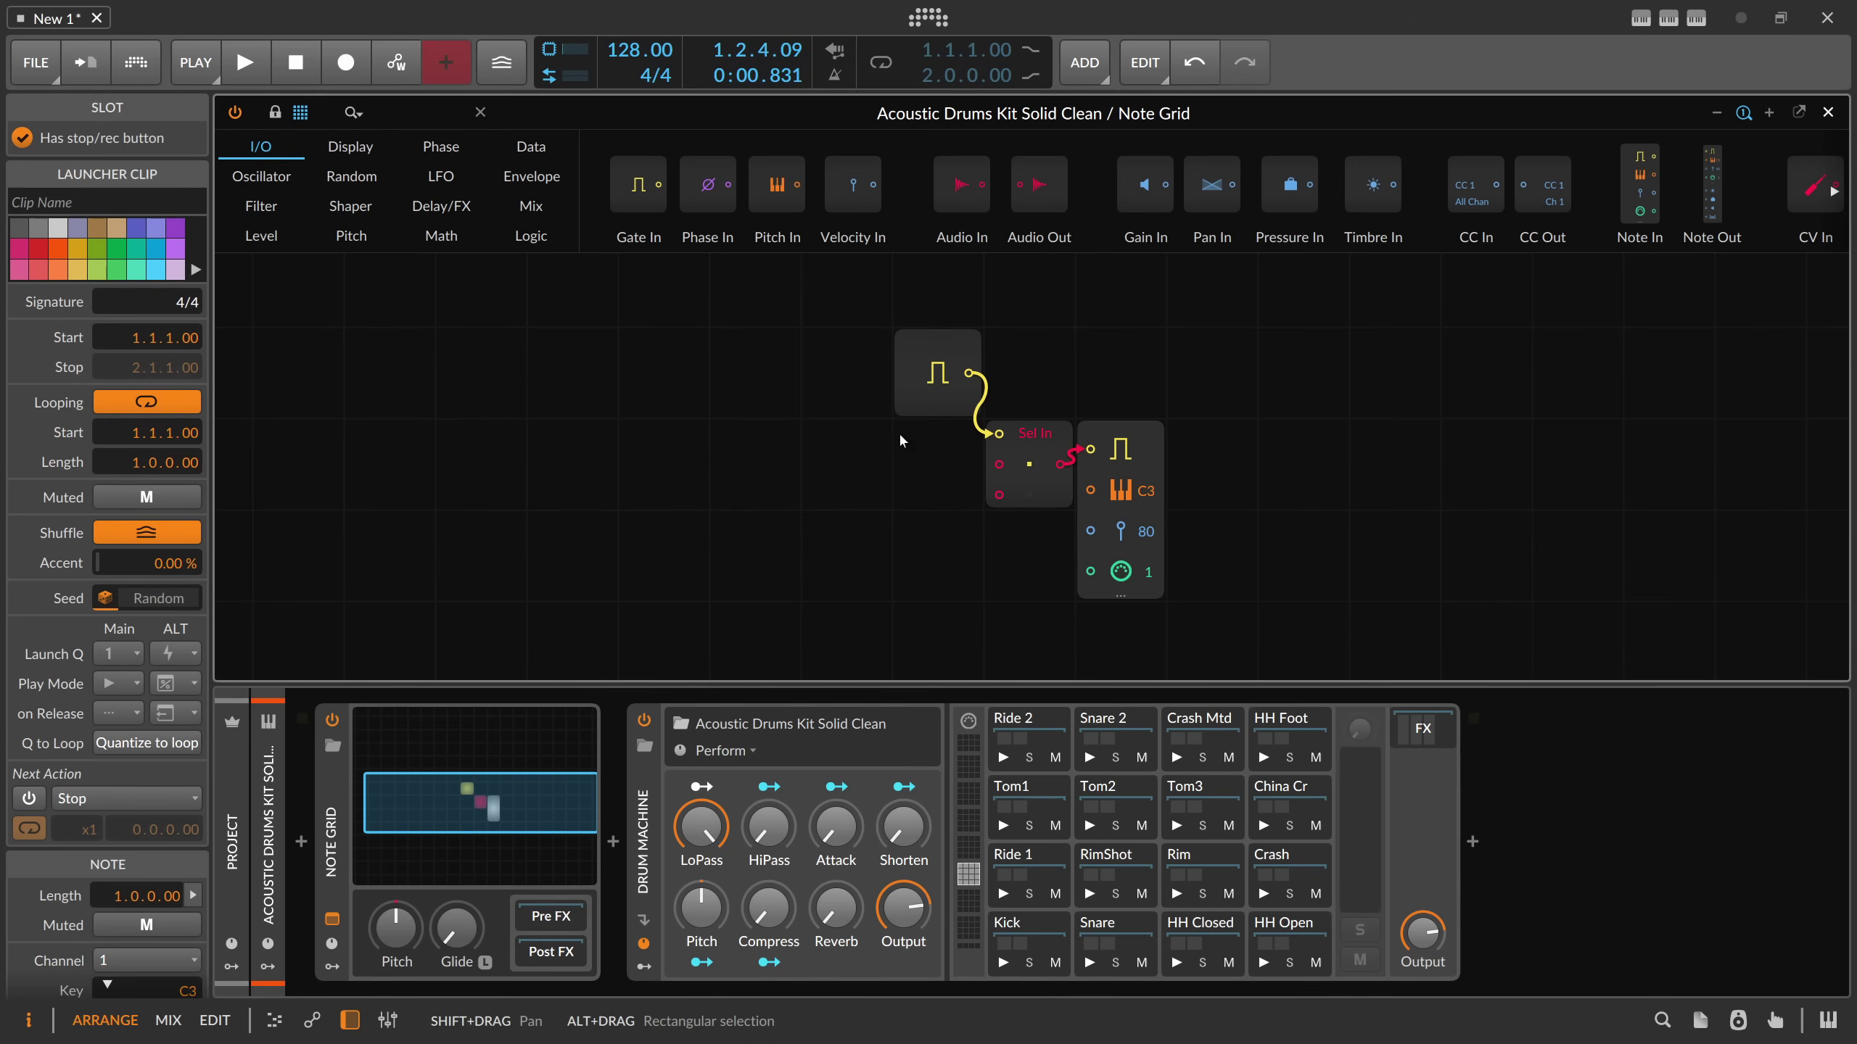
- Wire a Triggers module into Select In's second signal input and set its step count to 8 while the clip plays
{"action": "type", "text": "tri"}
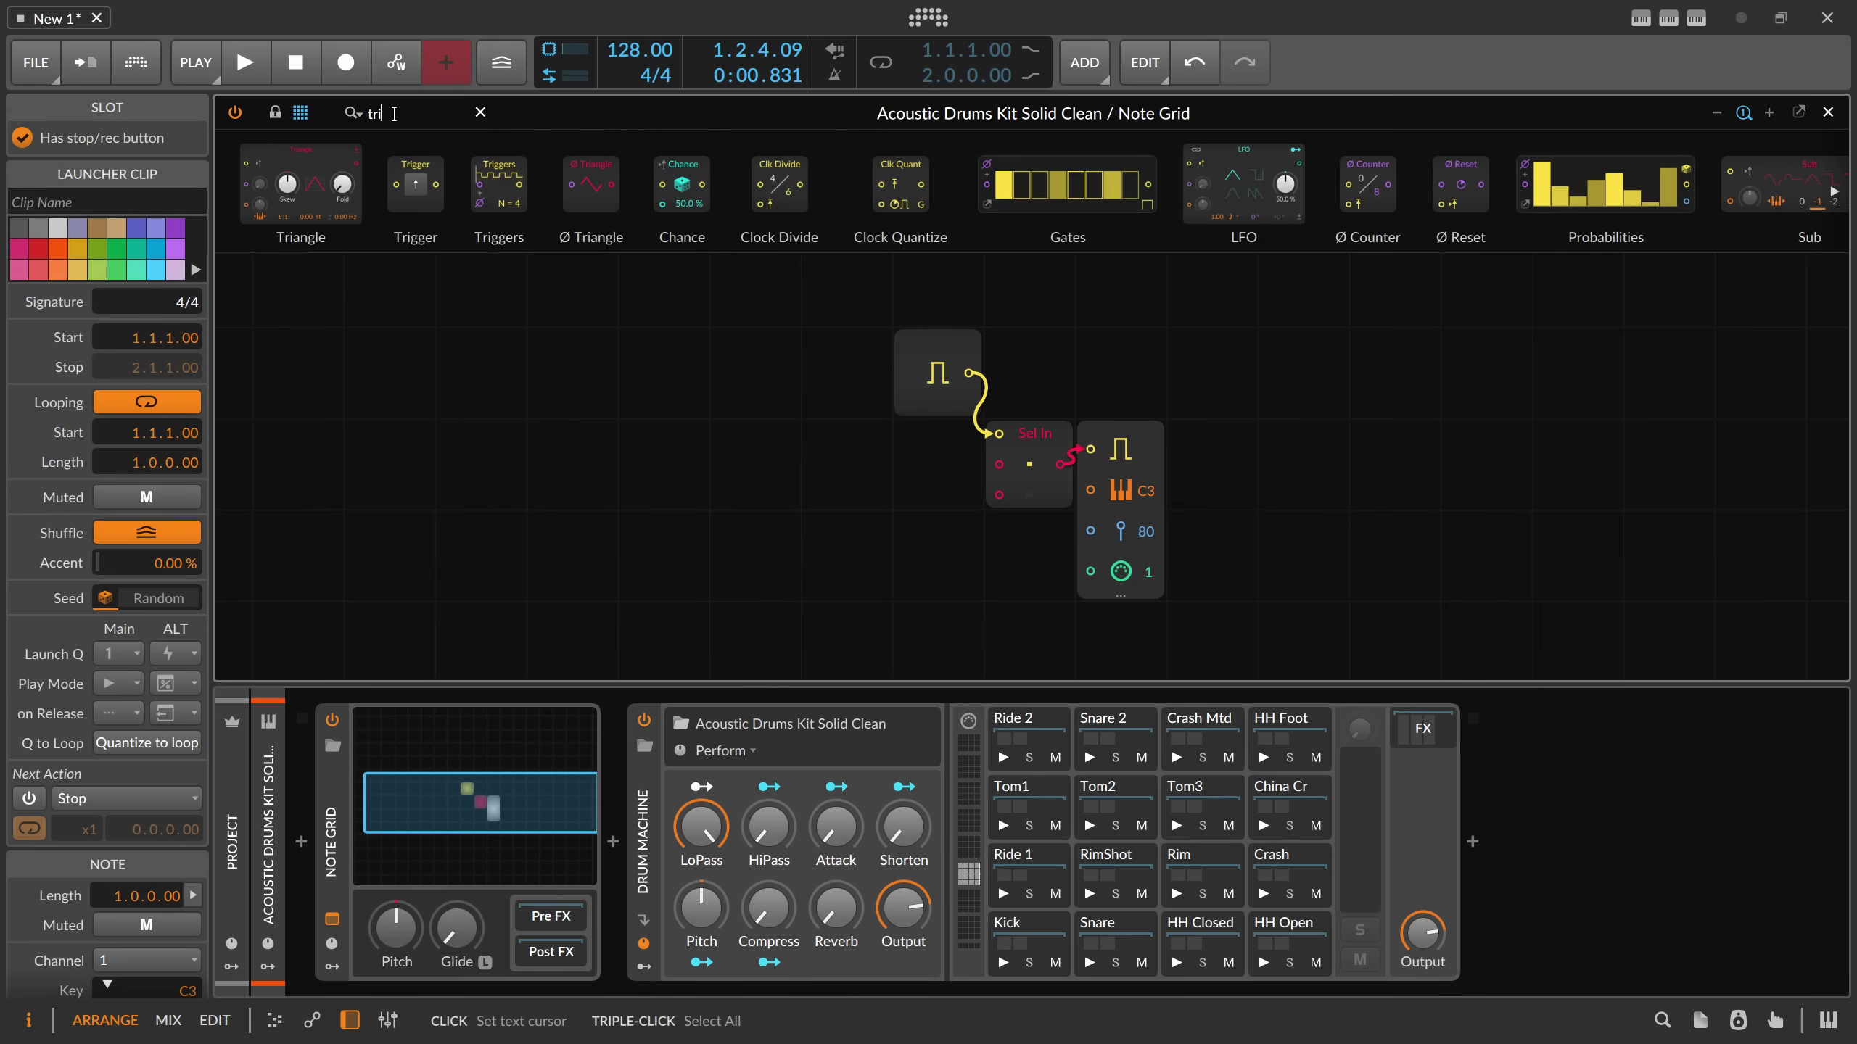
{"action": "left_click_drag", "start_coordinate": [498, 183], "coordinate": [1010, 501]}
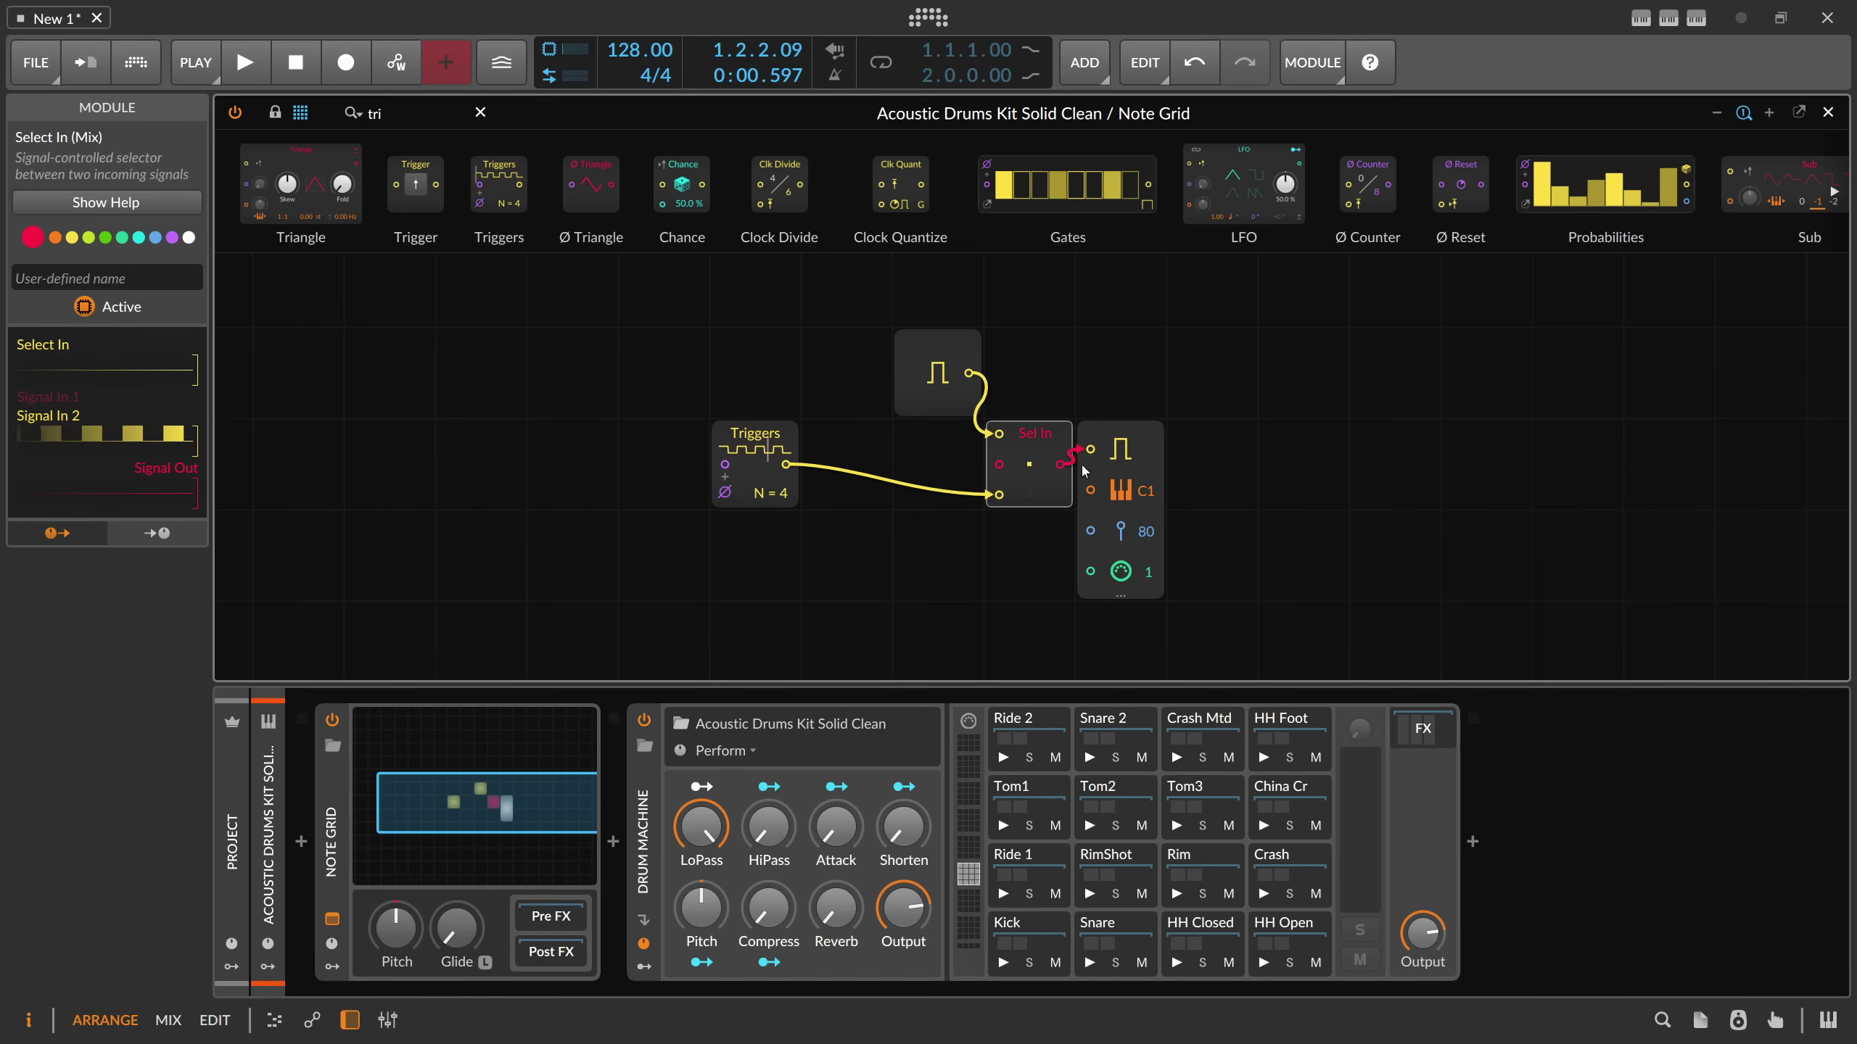
{"action": "key", "text": "space"}
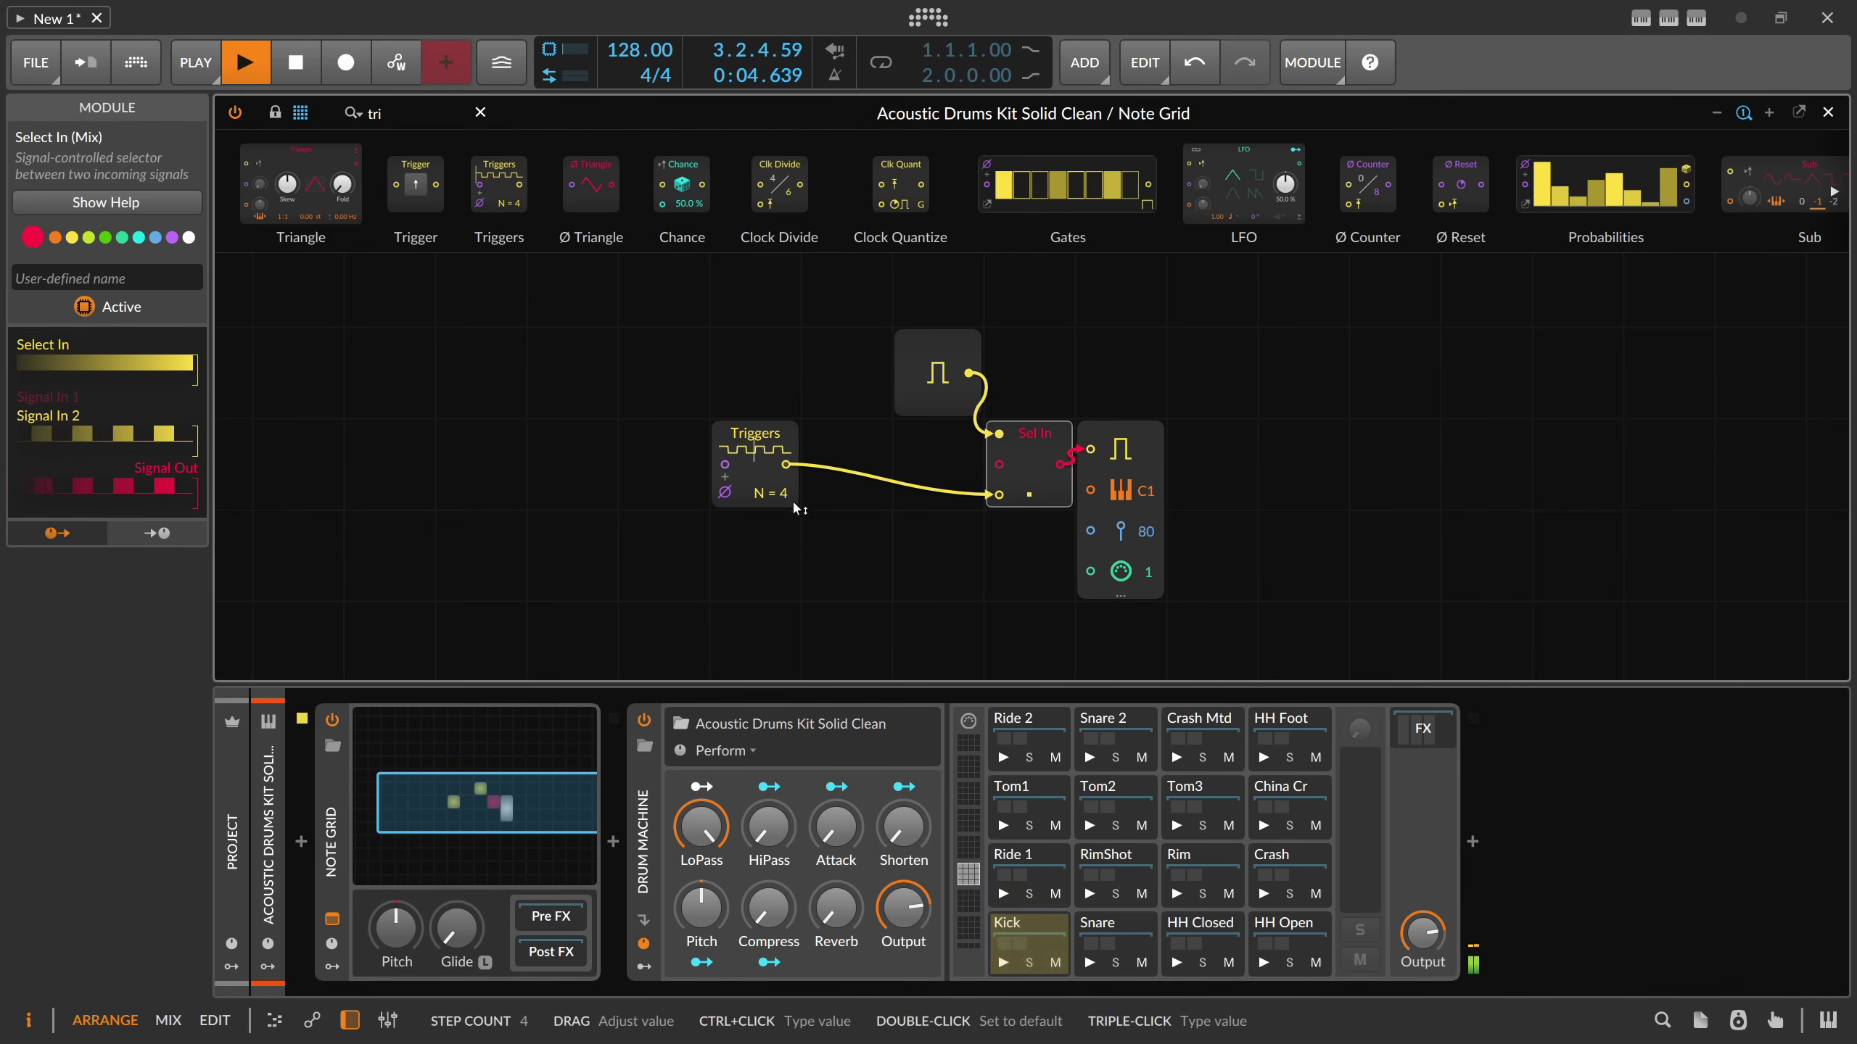
{"action": "scroll", "coordinate": [790, 503], "scroll_direction": "up", "scroll_amount": 4}
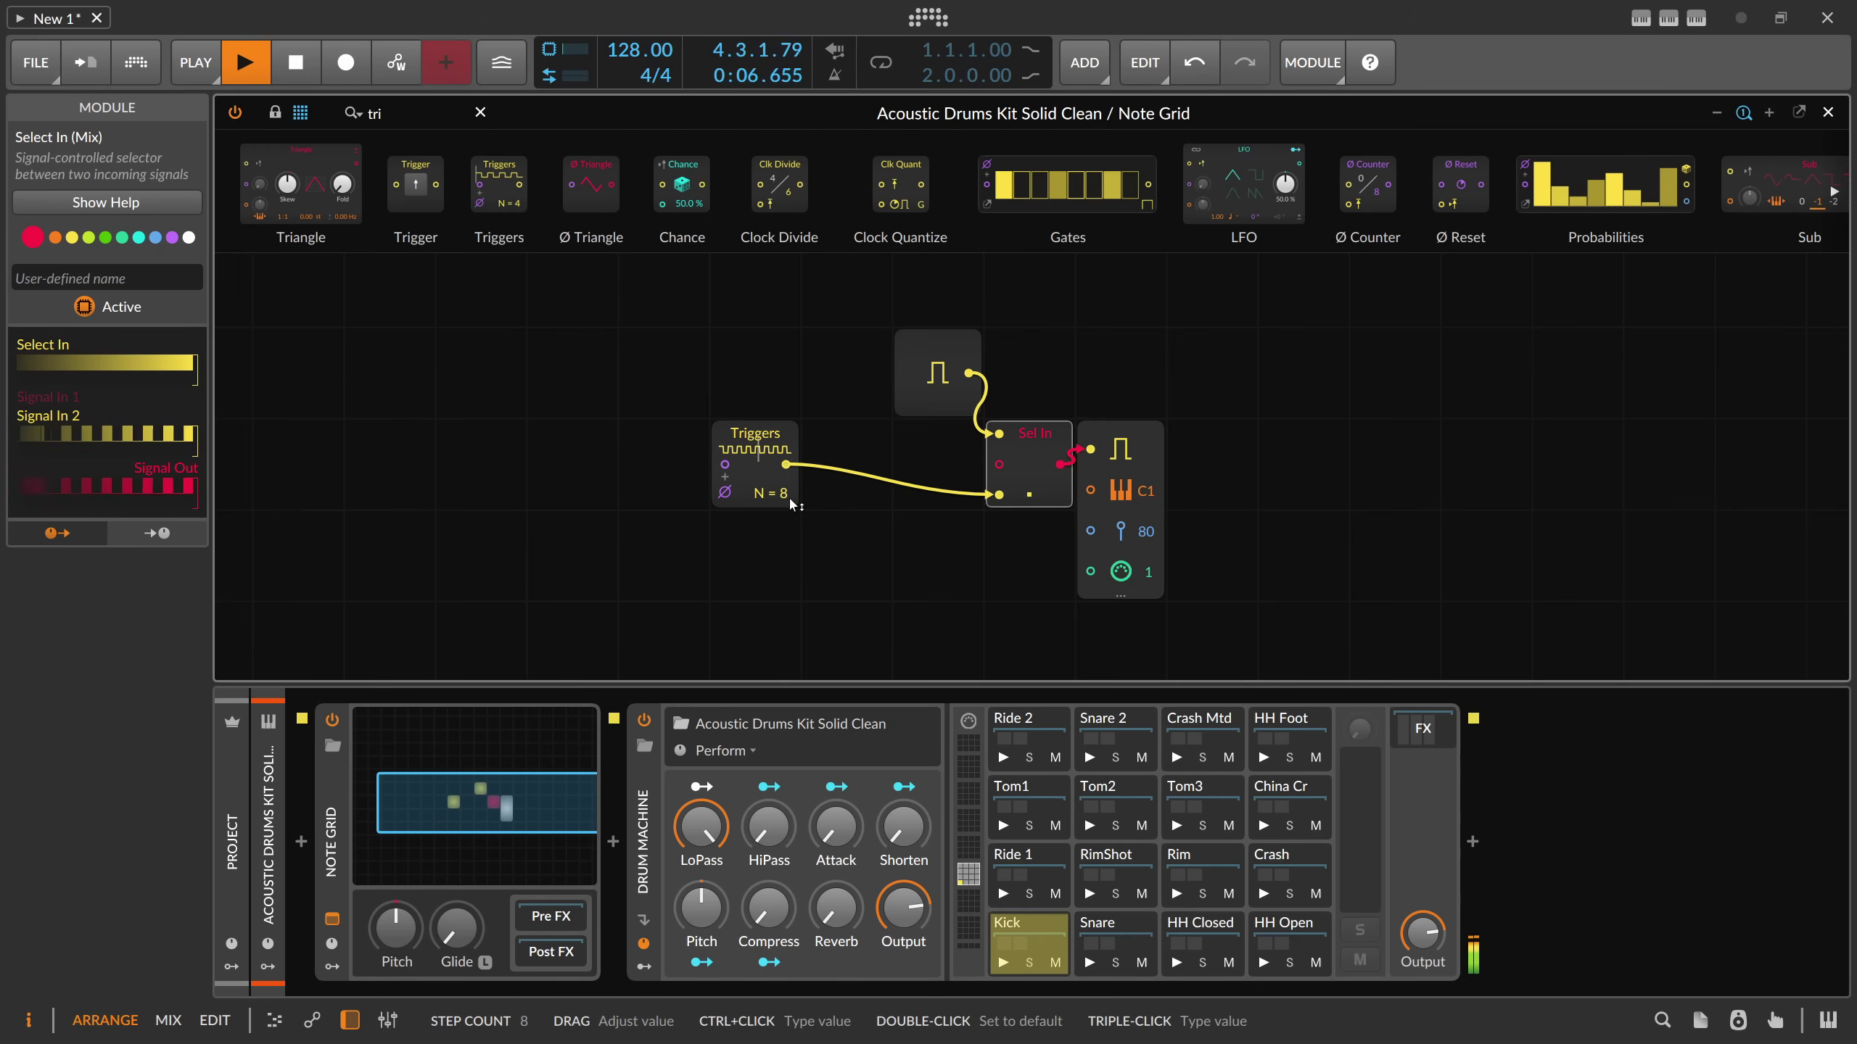
- Set the Triggers module's step count to 1 with playback stopped, and play the clip briefly to check it
{"action": "key", "text": "space"}
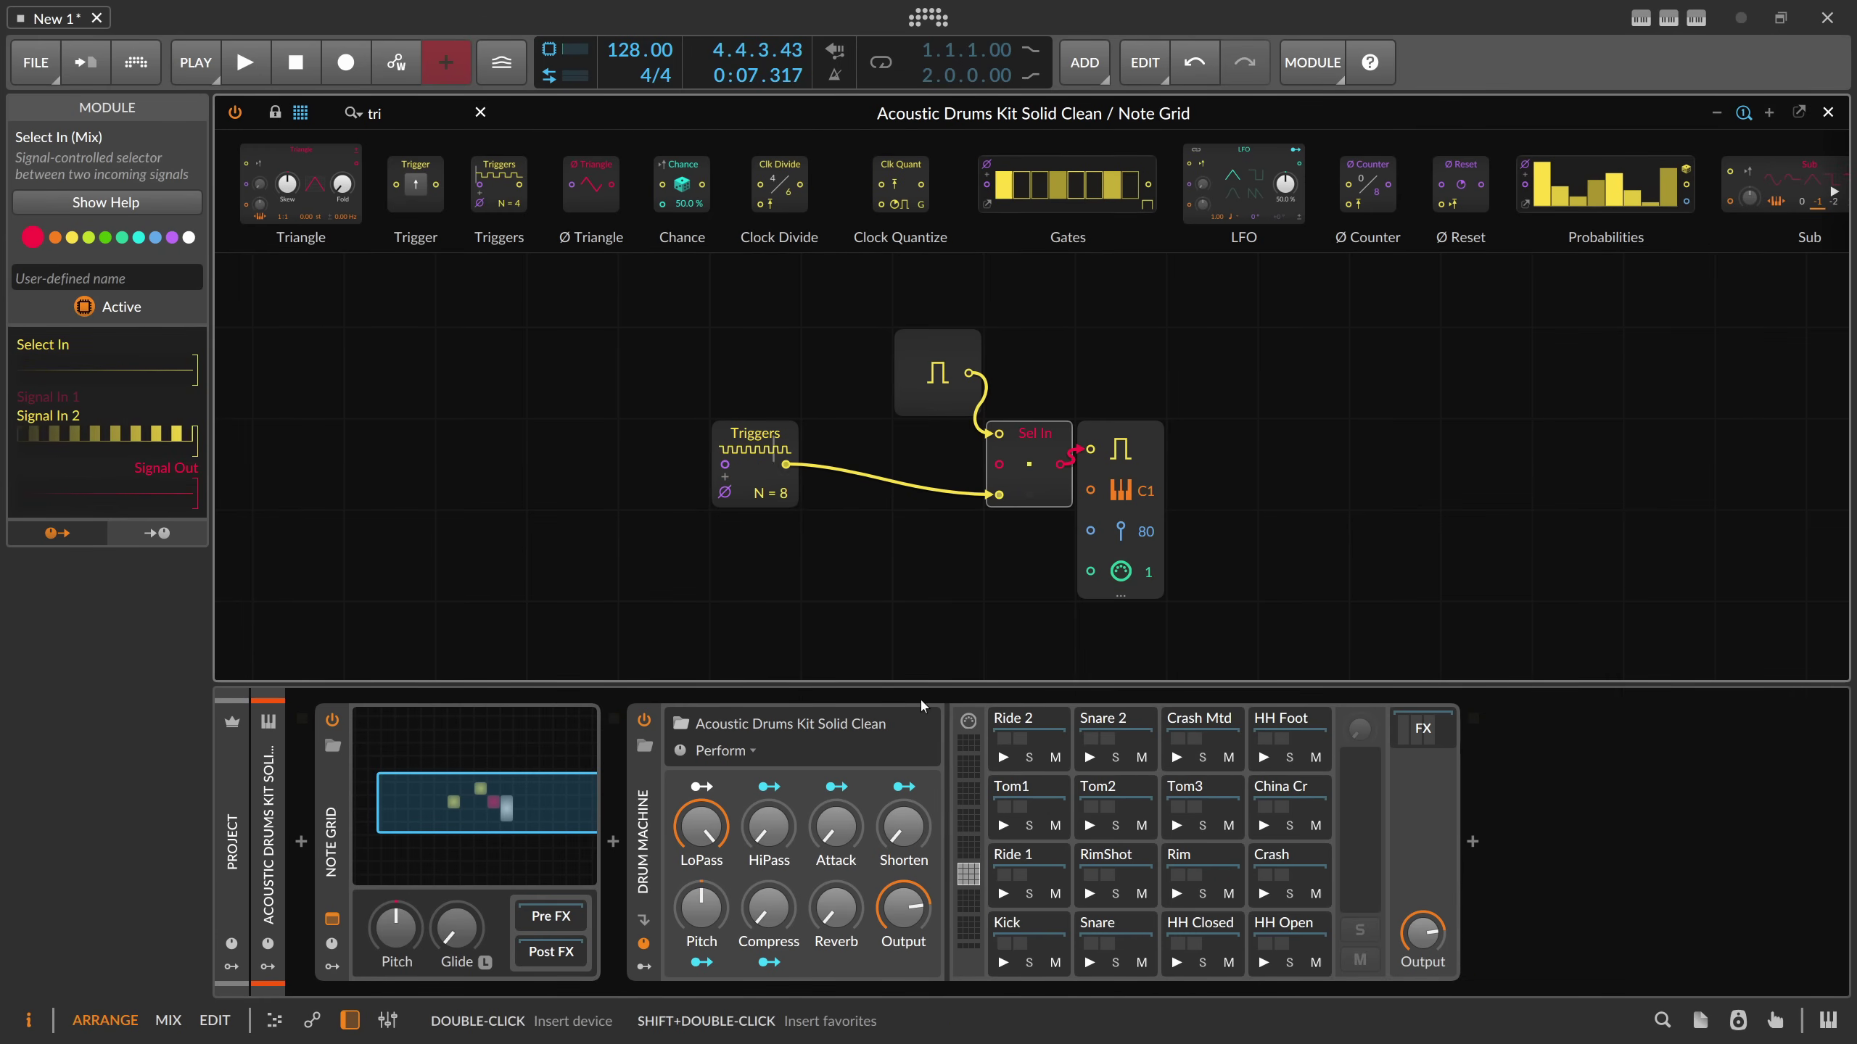
{"action": "left_click_drag", "start_coordinate": [792, 500], "coordinate": [792, 549]}
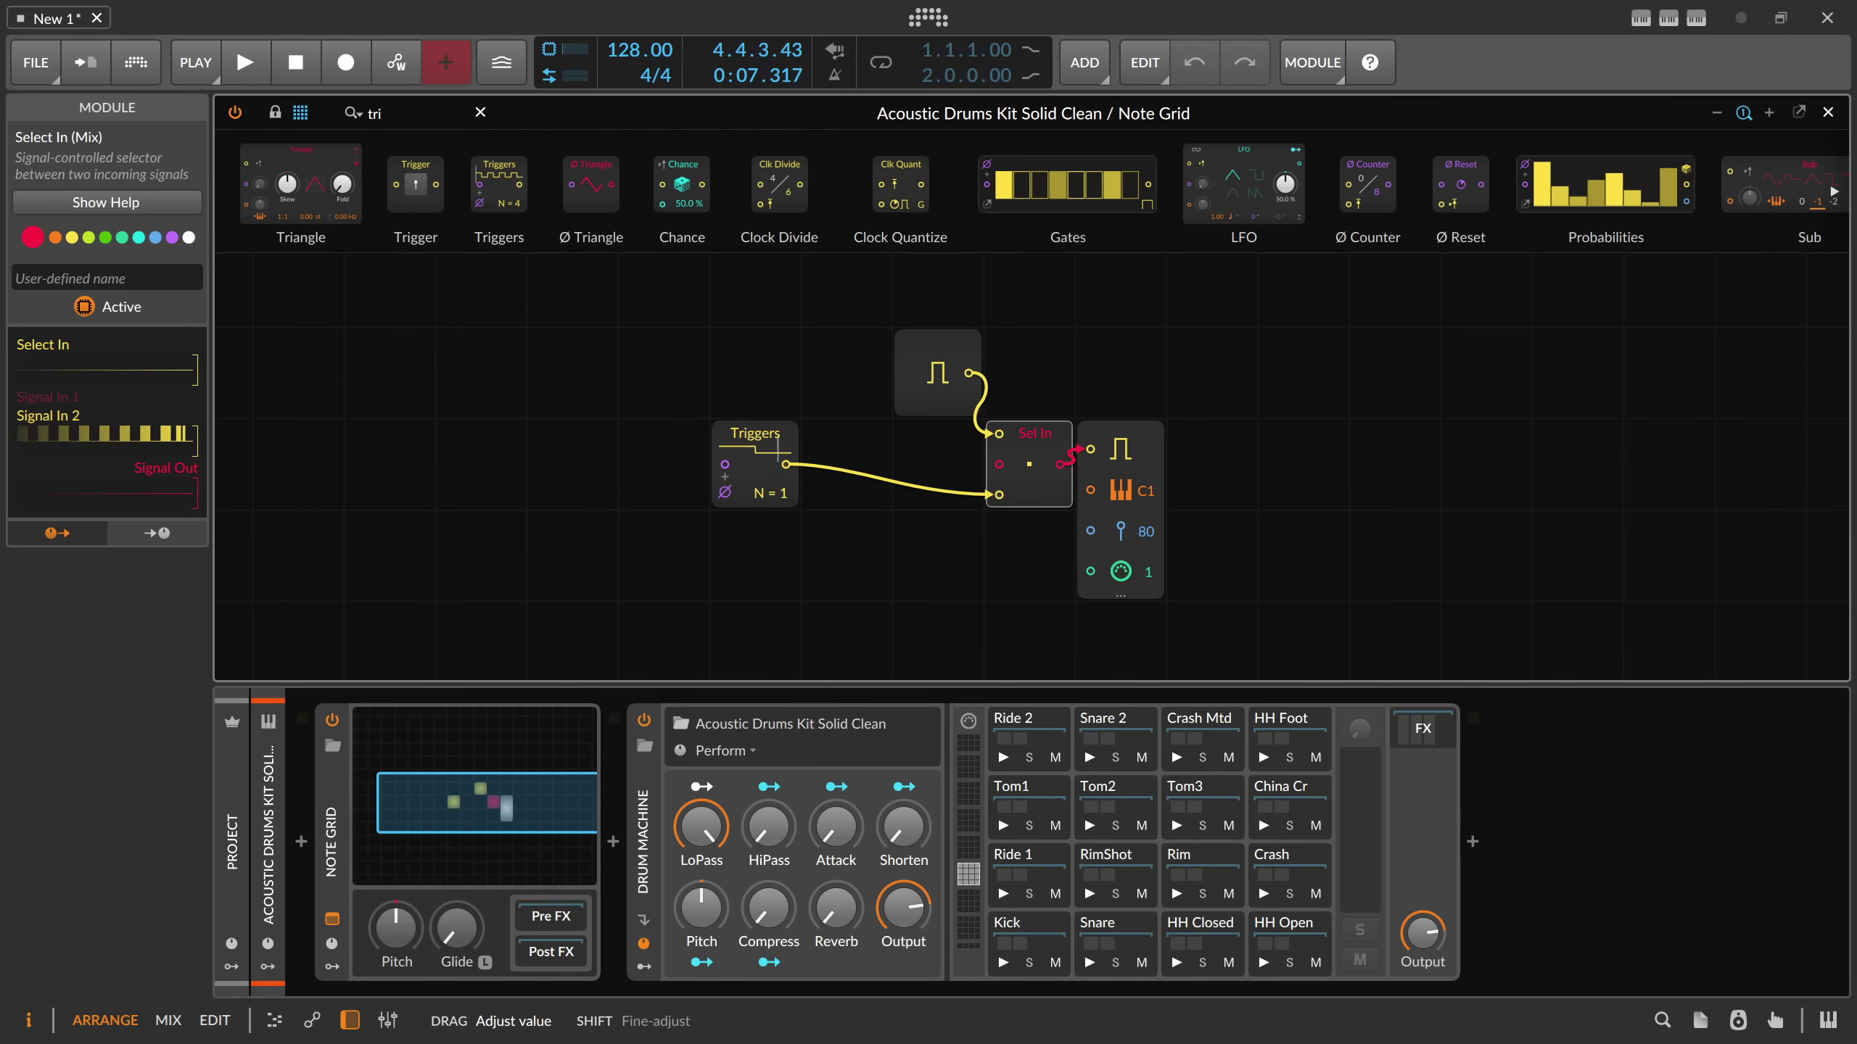
{"action": "key", "text": "space"}
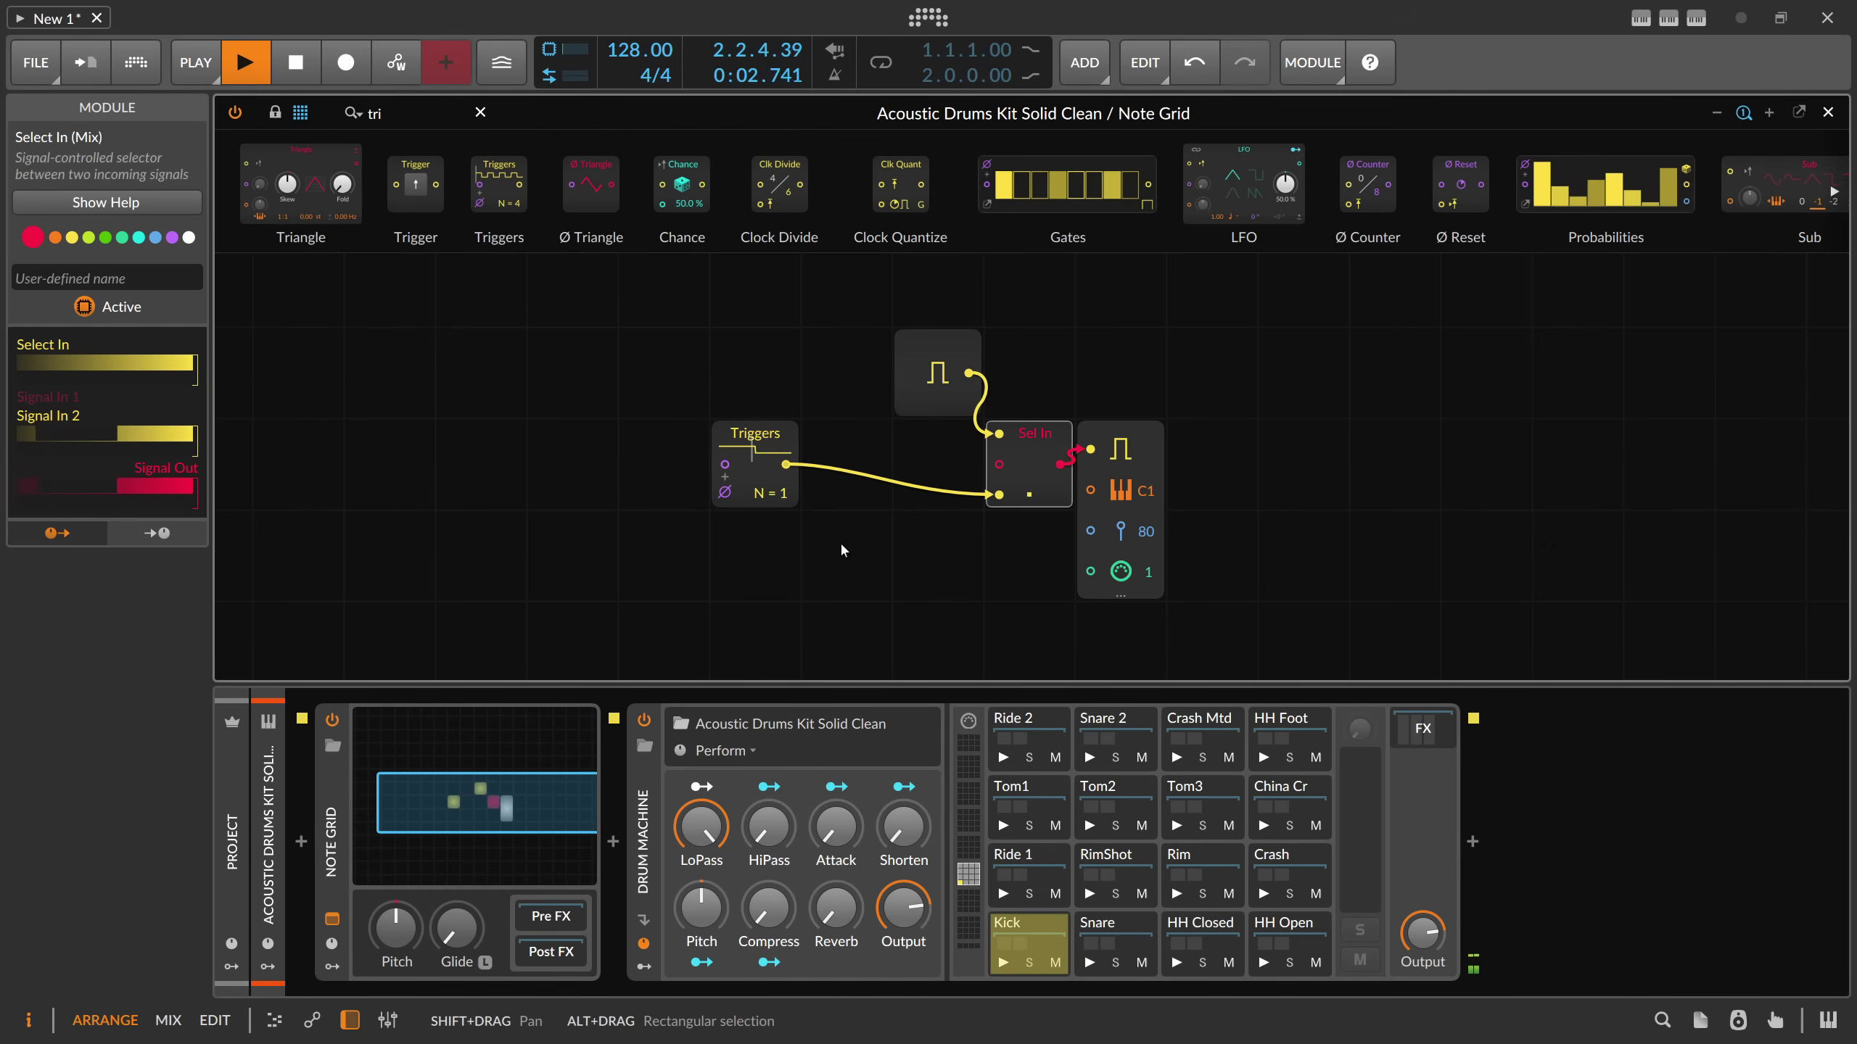
{"action": "key", "text": "space"}
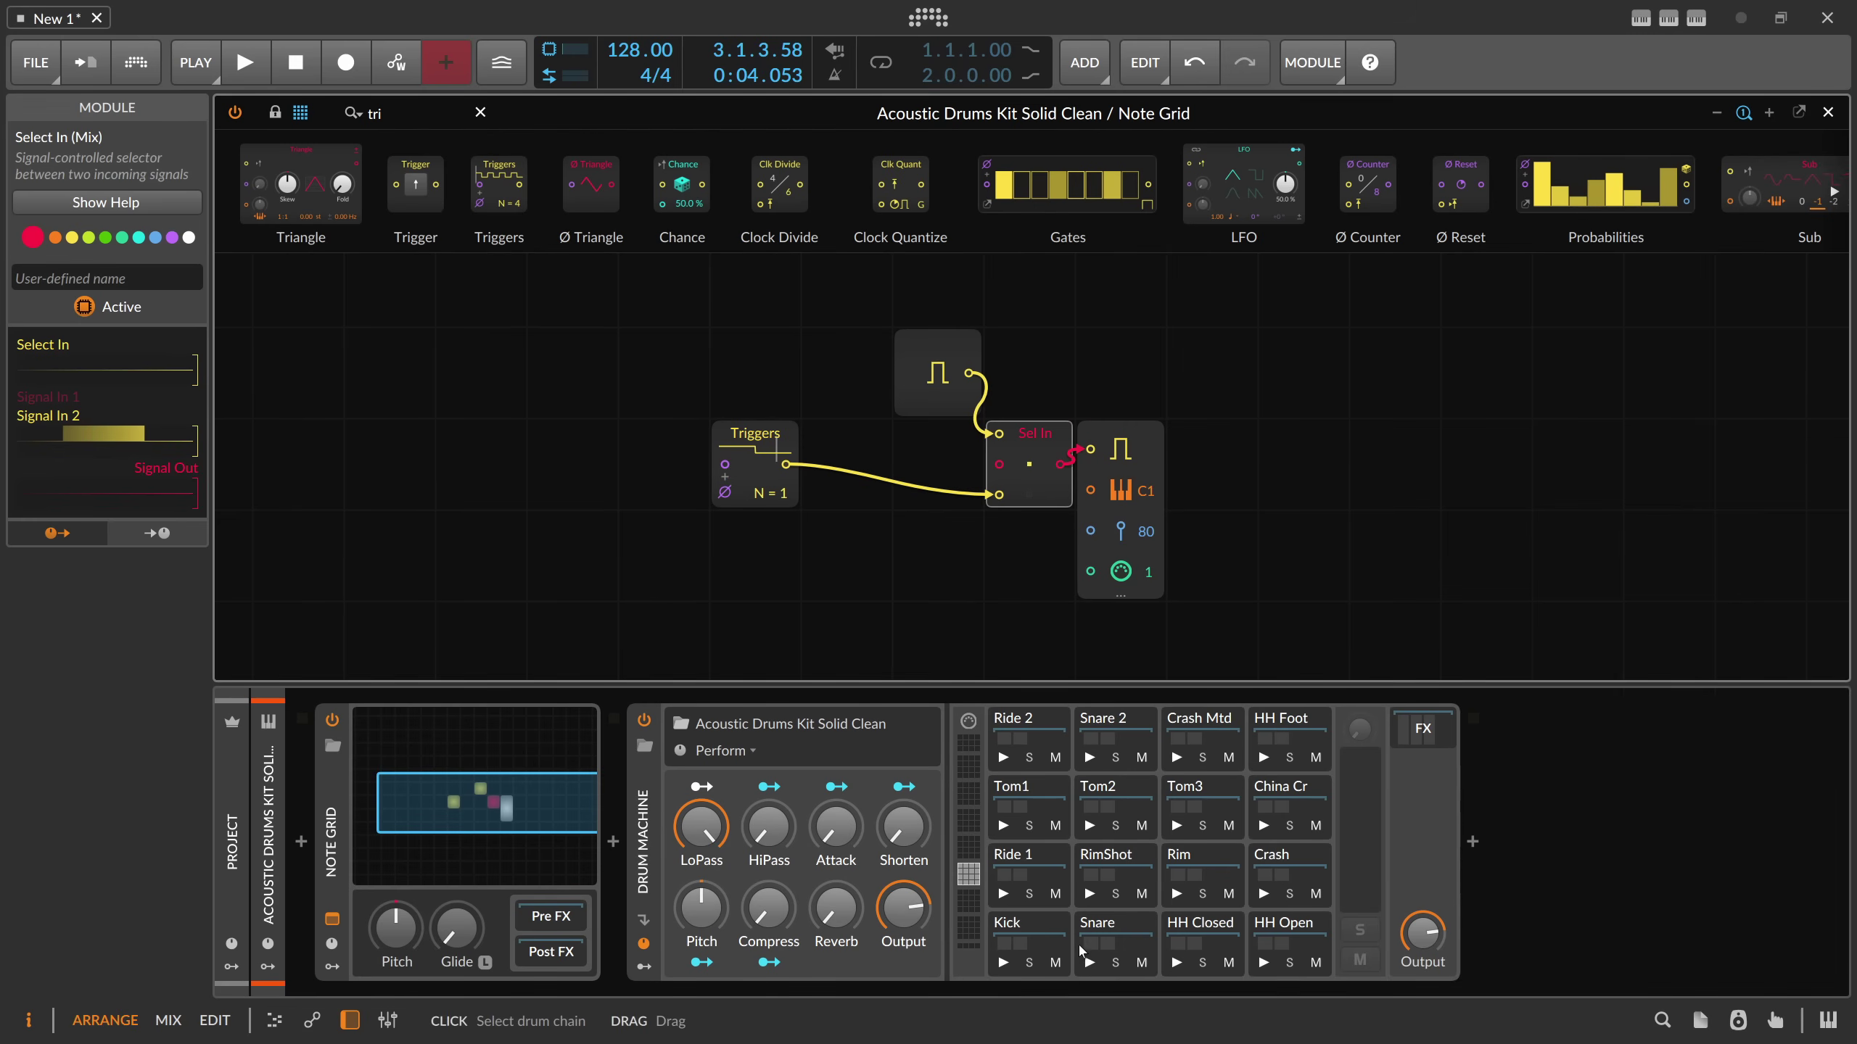
- Reveal the Note Grid device's modulator slots and set its Voice Stacking to 10
{"action": "left_click", "coordinate": [341, 965]}
{"action": "left_click", "coordinate": [395, 910]}
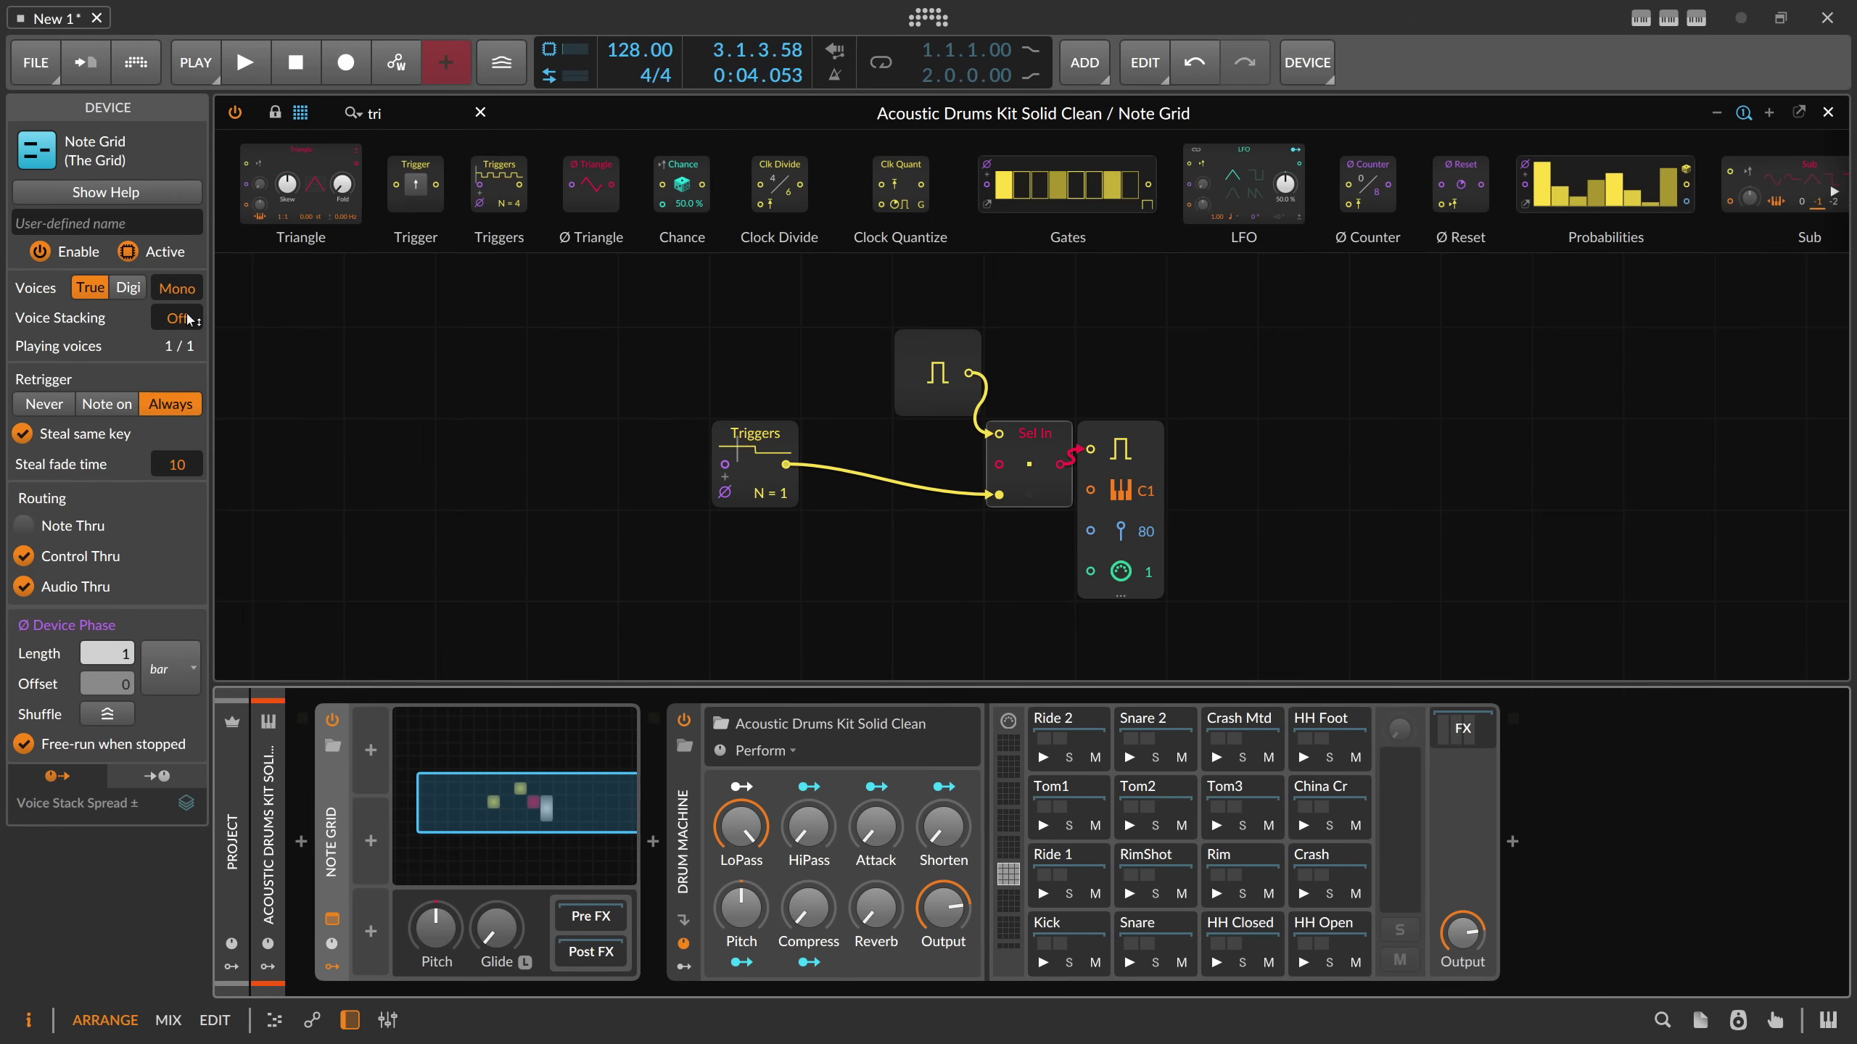
{"action": "left_click_drag", "start_coordinate": [177, 317], "coordinate": [177, 278]}
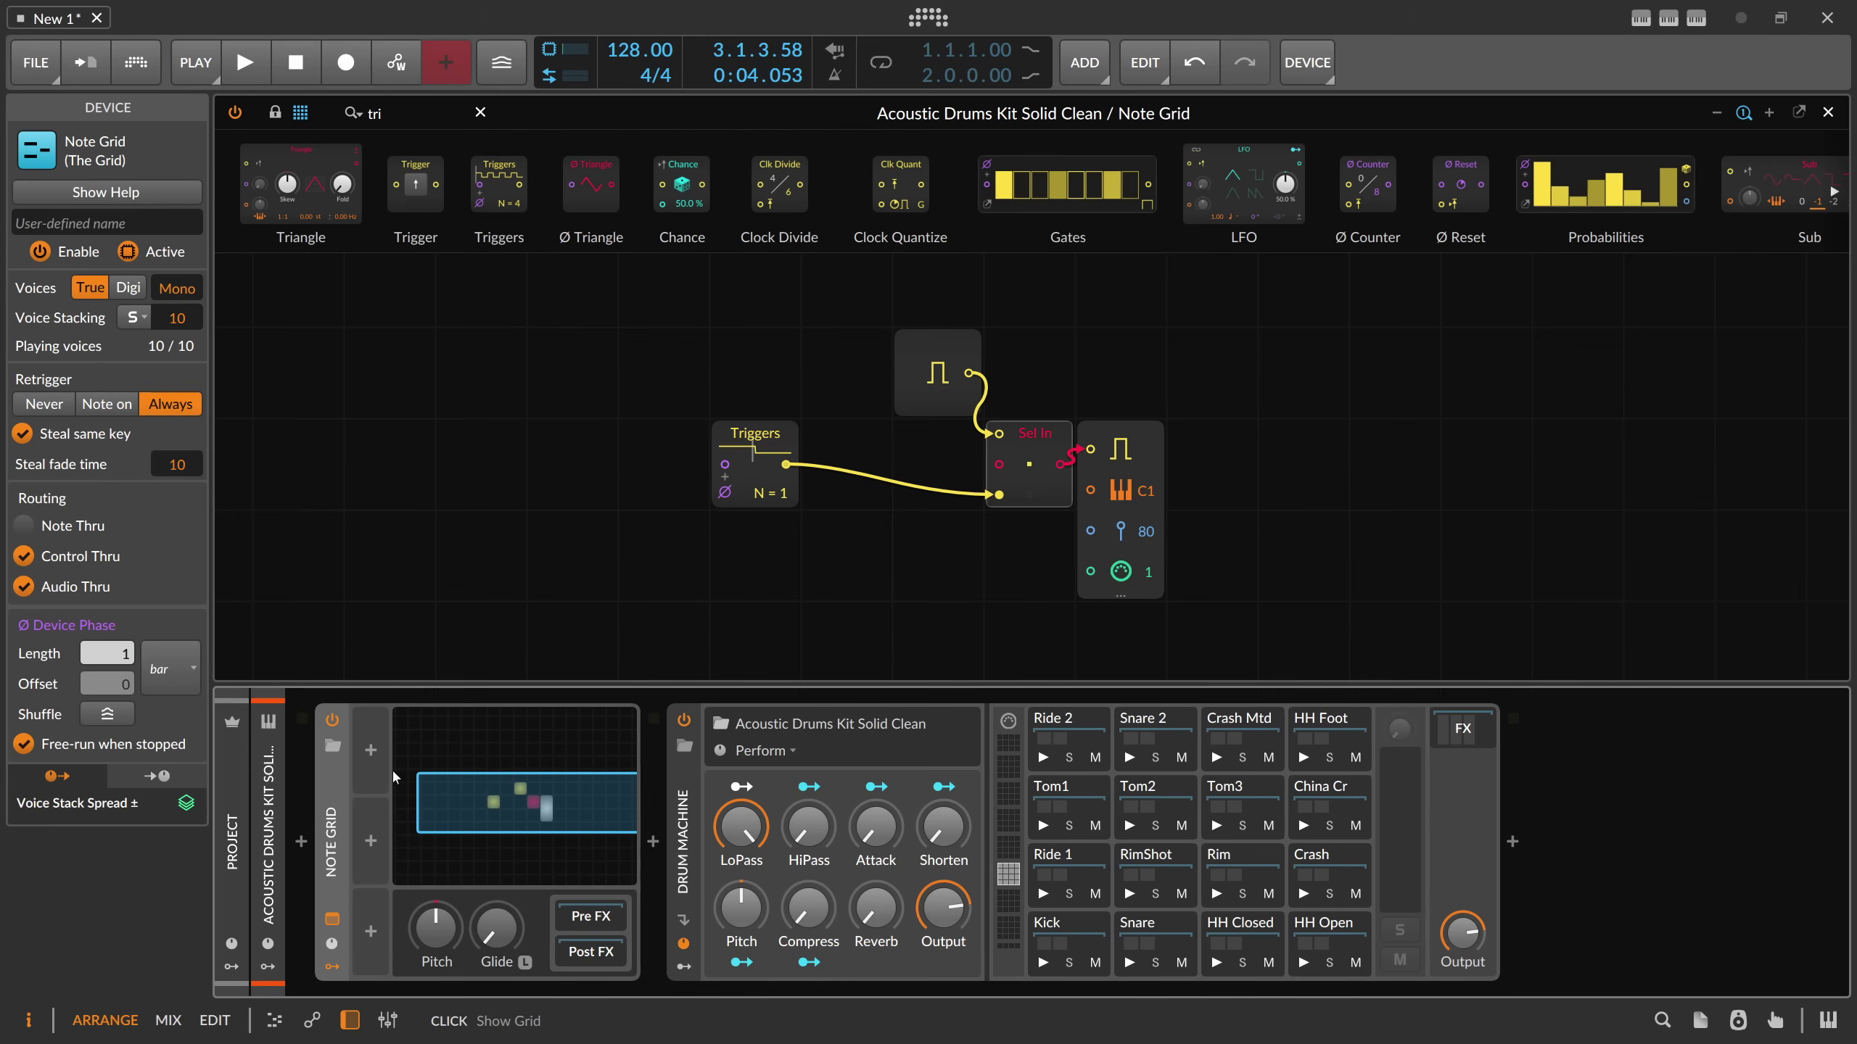
- Add a Stack Spread modulator to the Note Grid device and set its spread mode to Value
{"action": "left_click", "coordinate": [374, 753]}
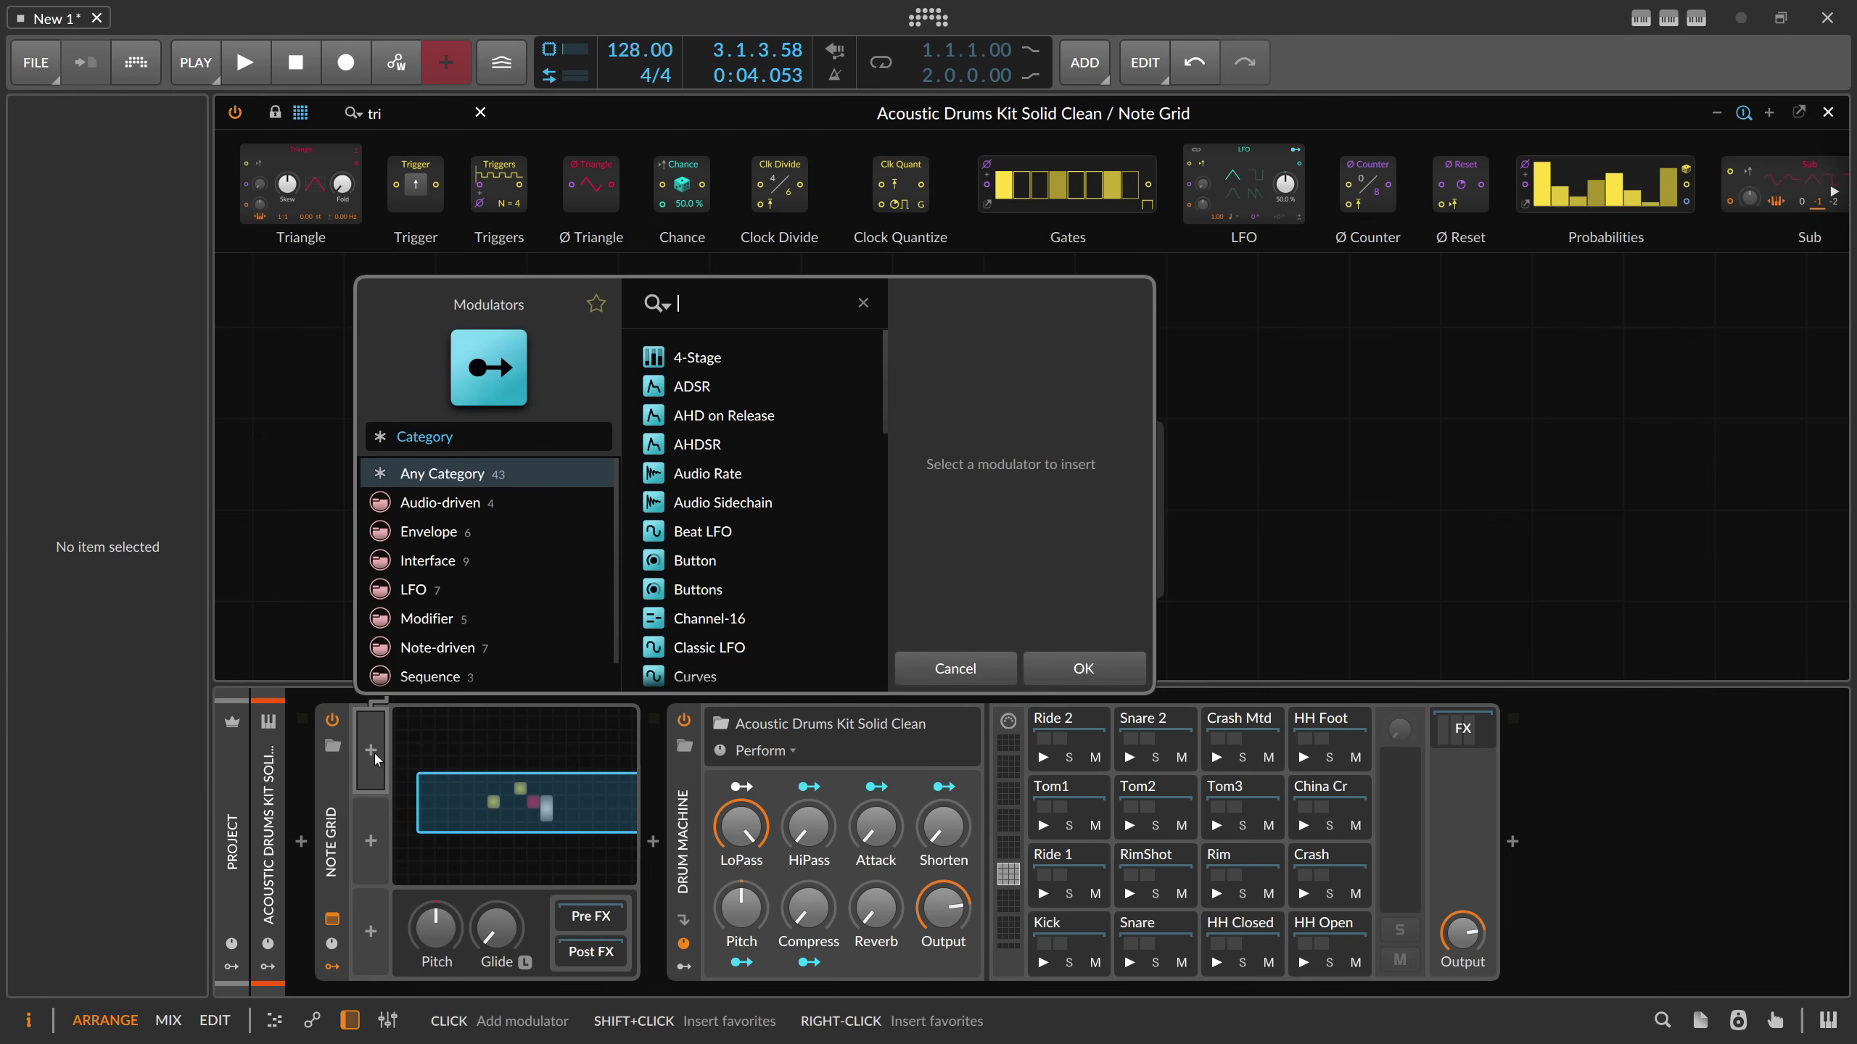
{"action": "type", "text": "voice"}
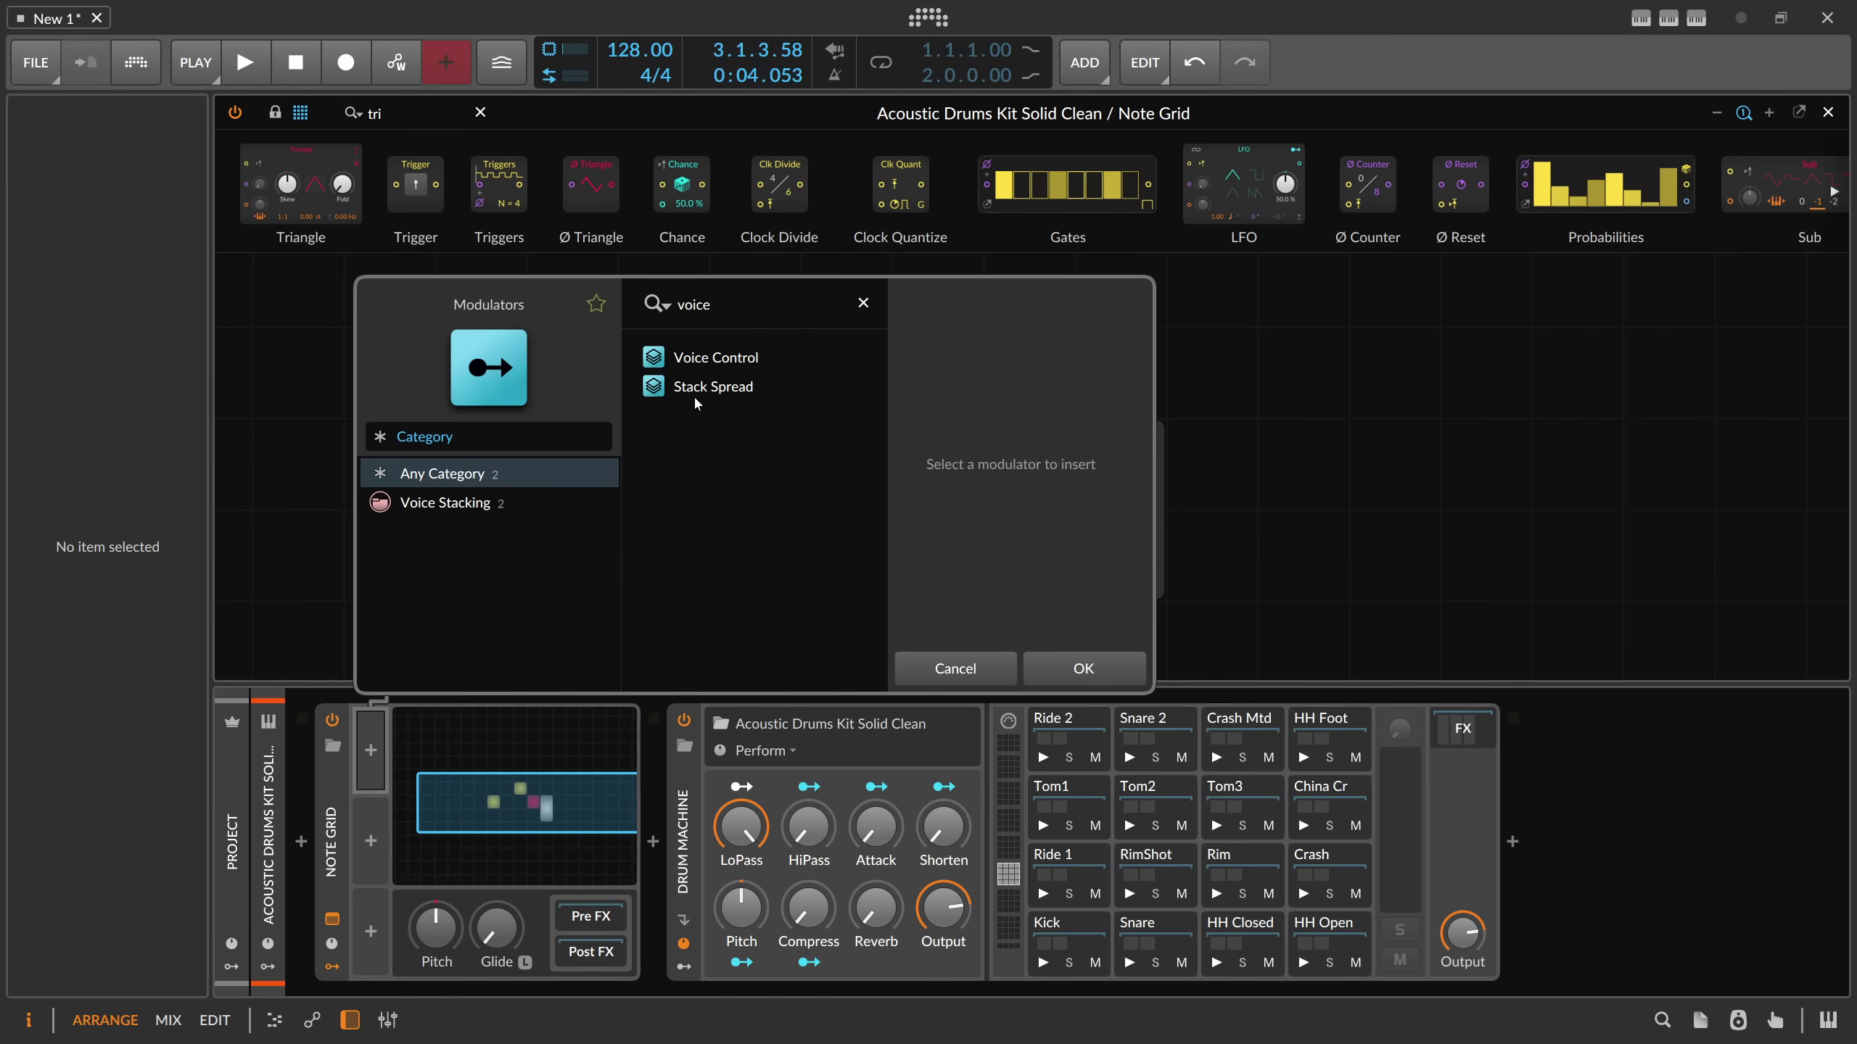
{"action": "double_click", "coordinate": [720, 388]}
{"action": "left_click", "coordinate": [409, 752]}
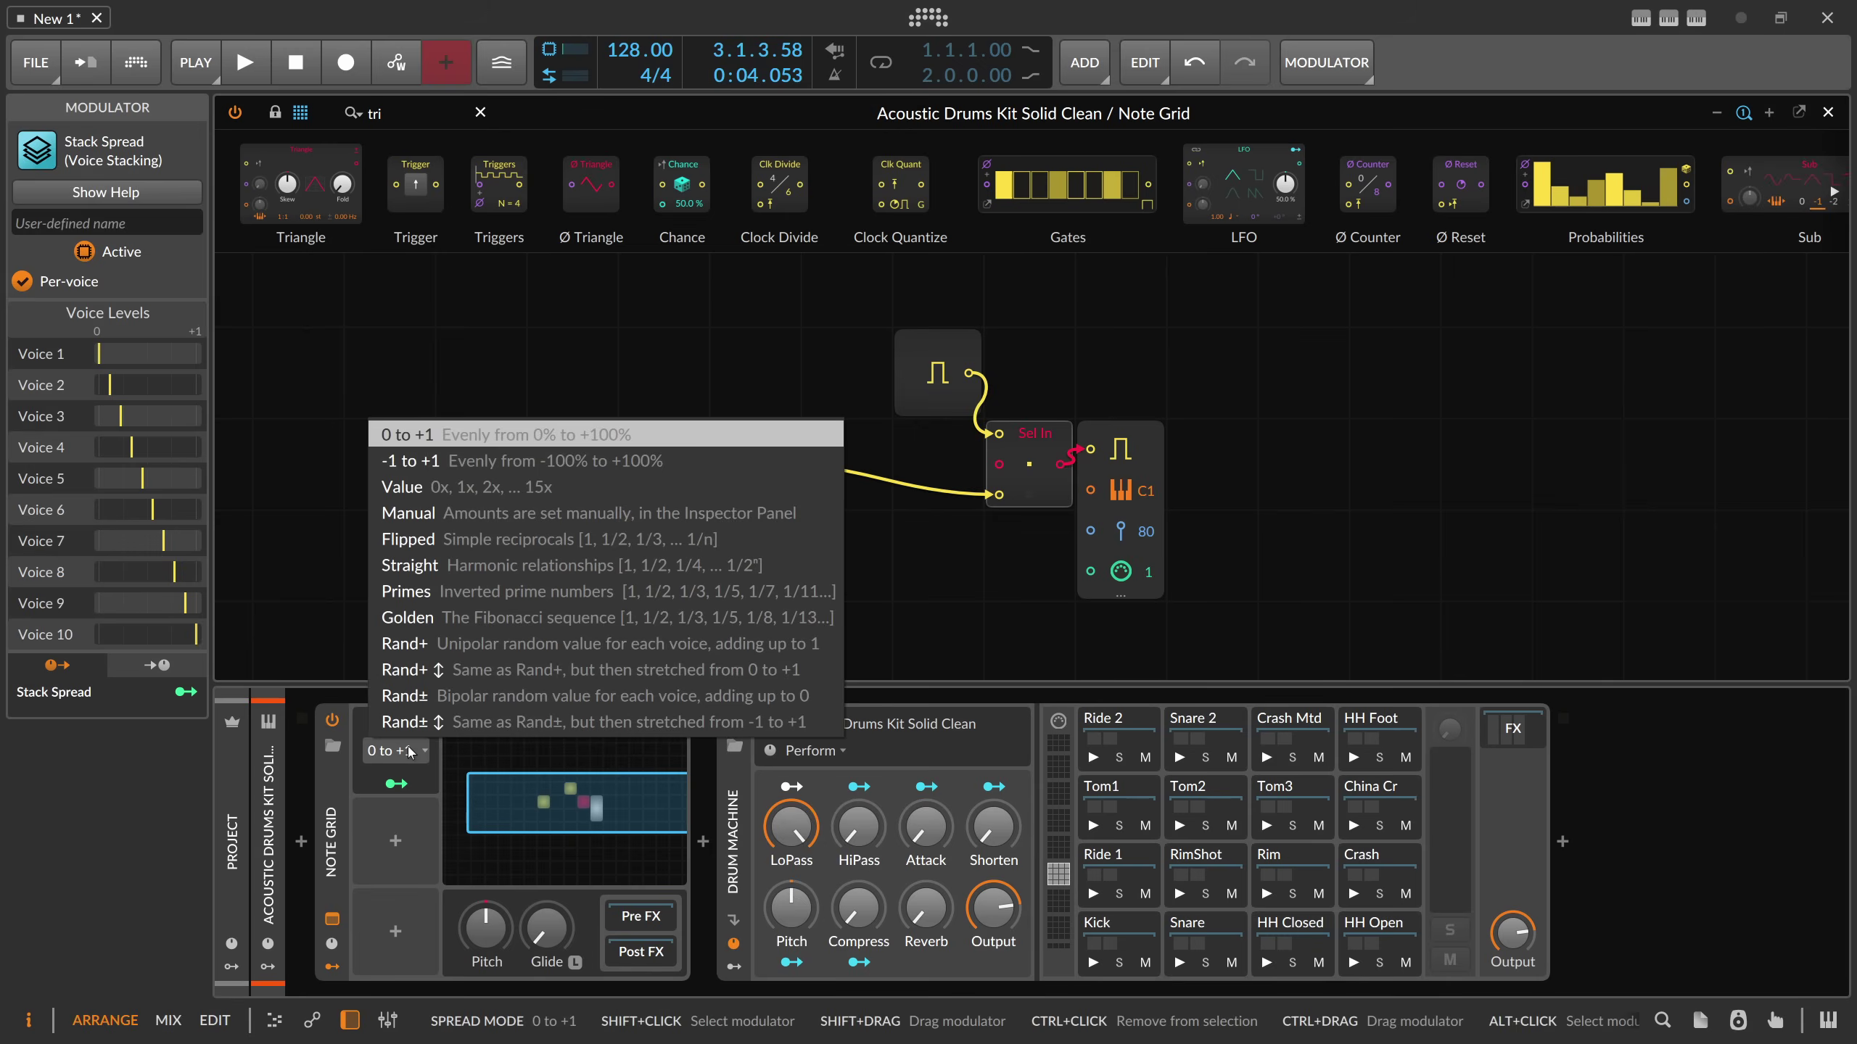
{"action": "left_click", "coordinate": [476, 489]}
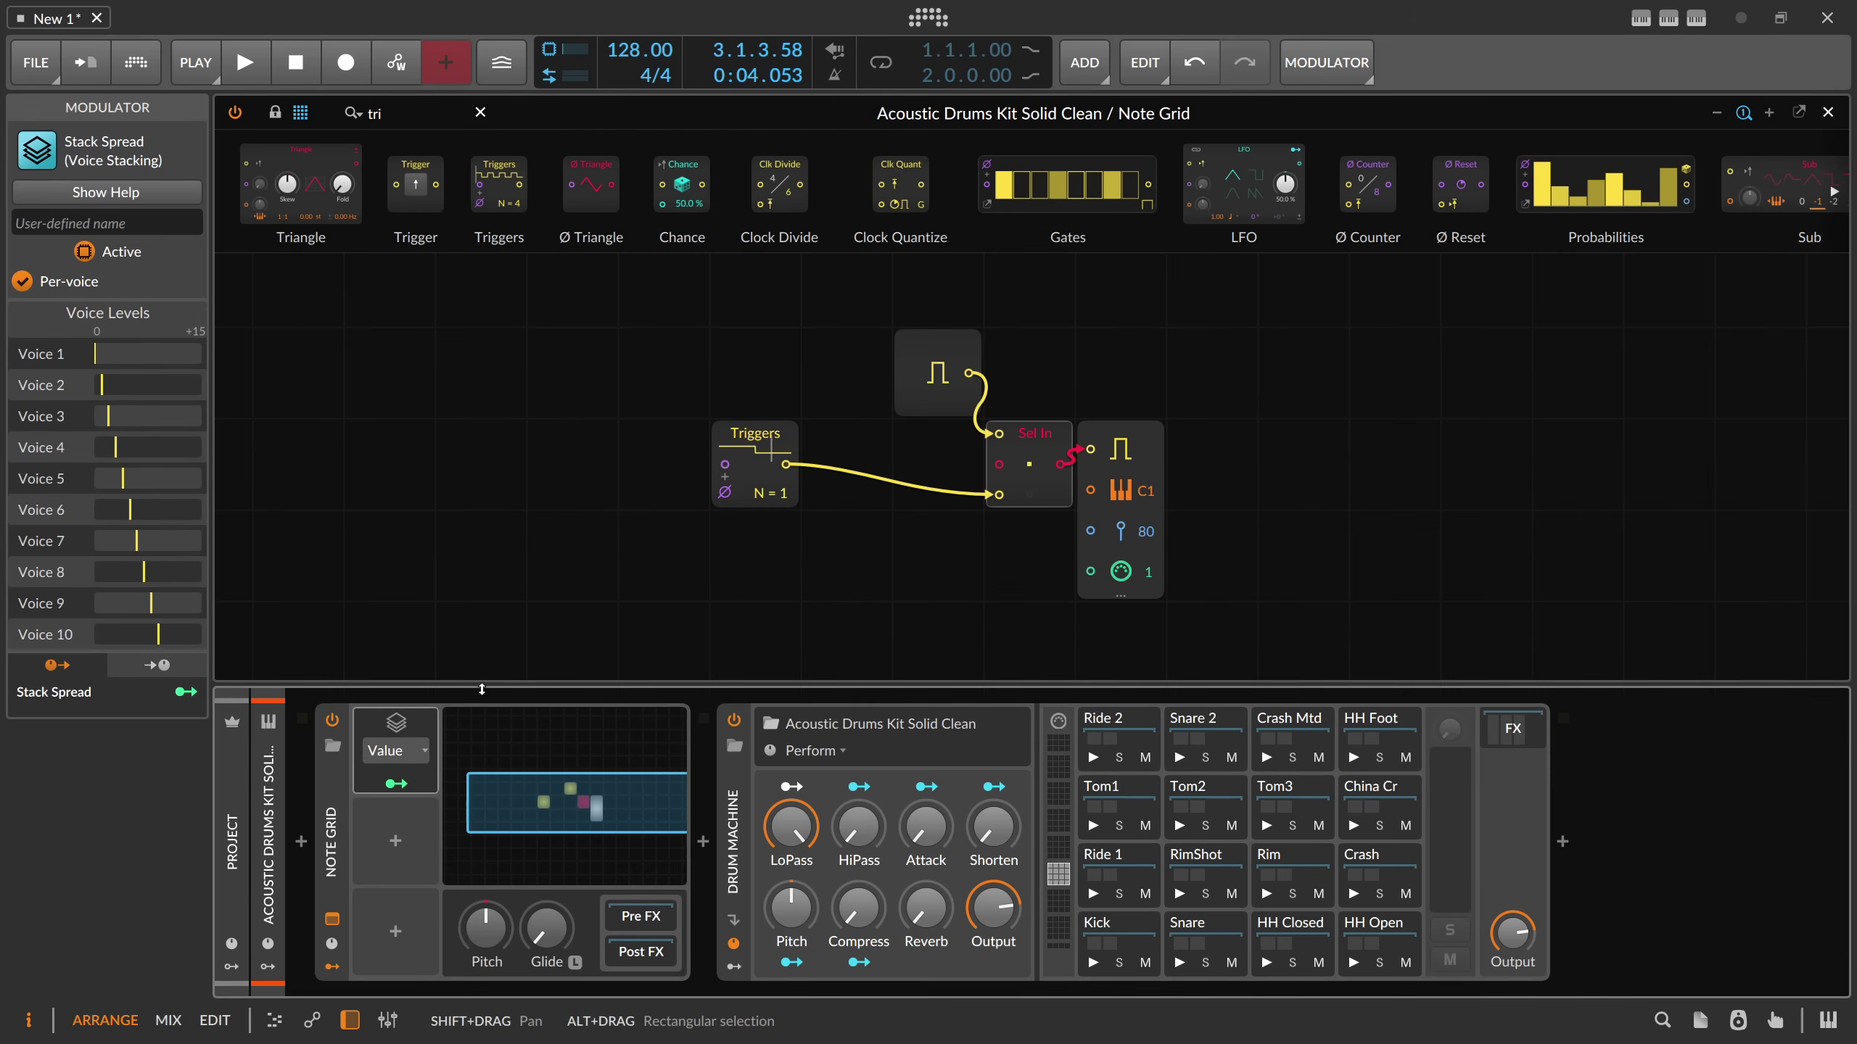
- Map Stack Spread to Note Out's default pitch with an amount of 1, and play the clip briefly to check the stacked voices
{"action": "left_click", "coordinate": [396, 783]}
{"action": "left_click_drag", "start_coordinate": [1140, 490], "coordinate": [1129, 424]}
{"action": "left_click", "coordinate": [179, 723], "text": "ctrl"}
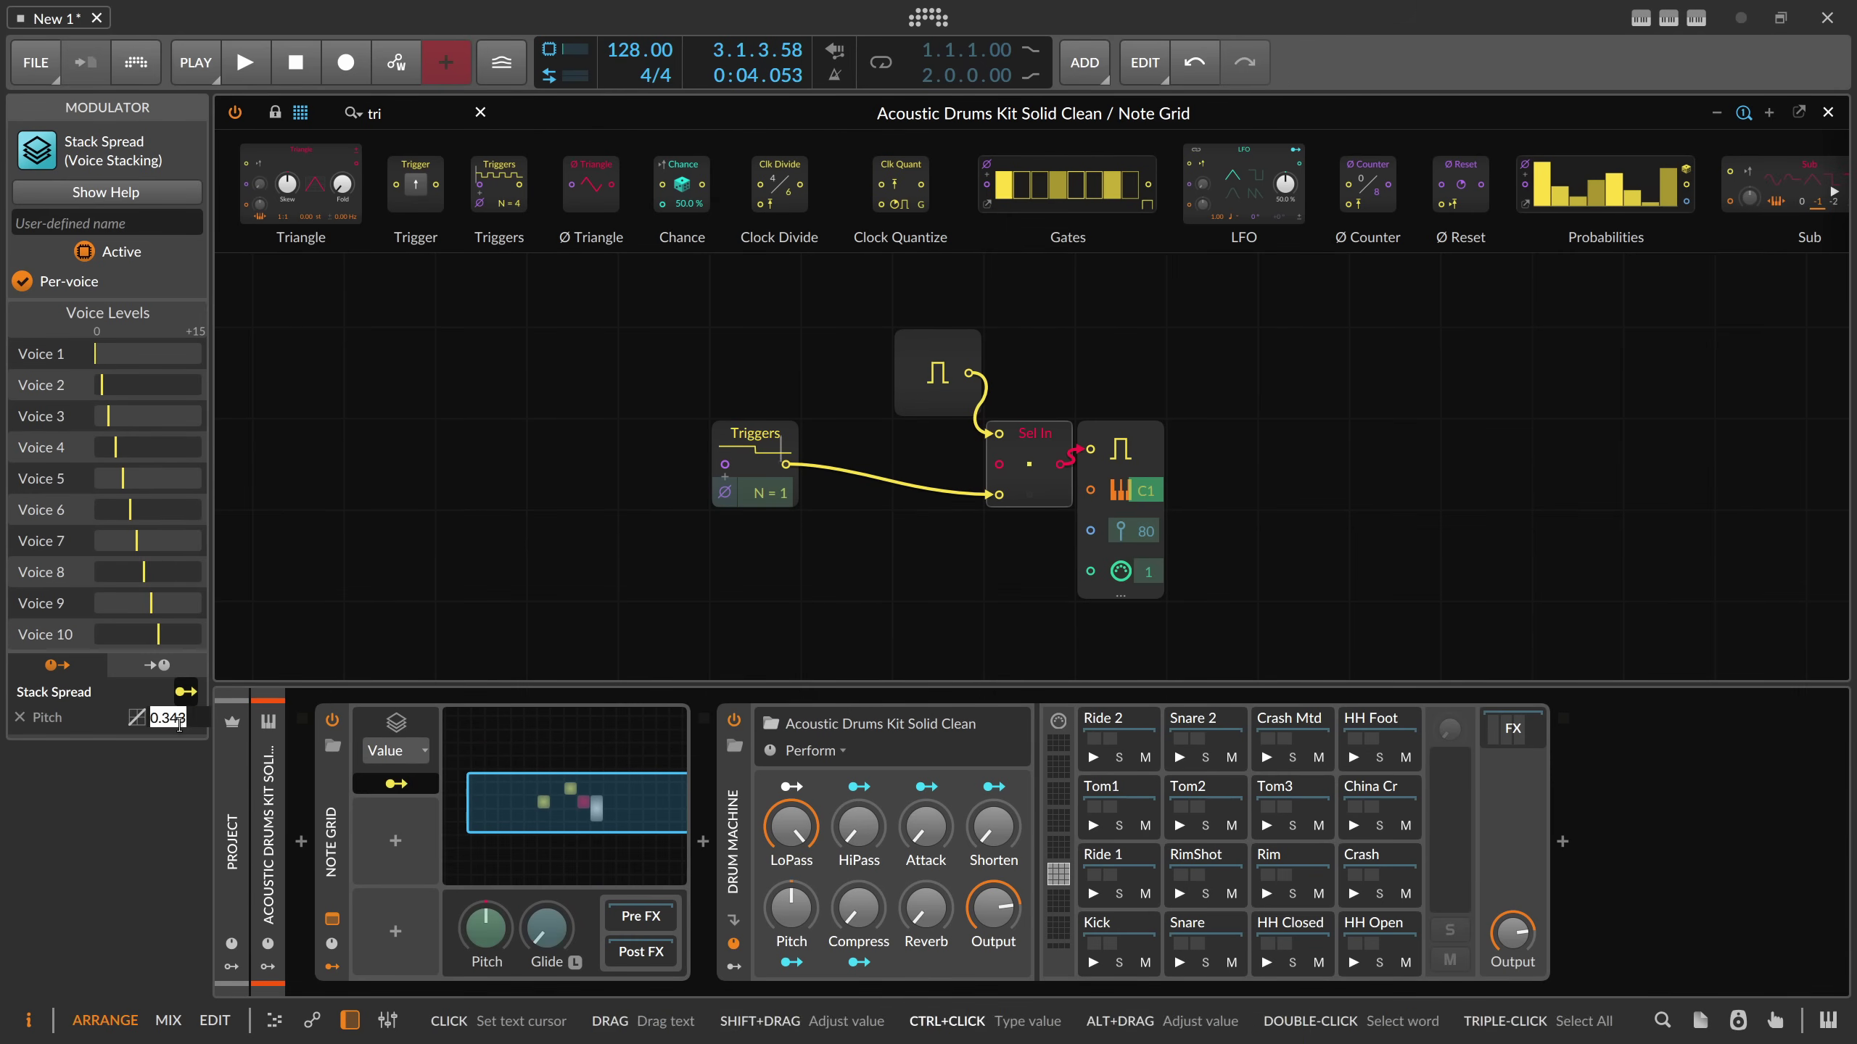
{"action": "type", "text": "1"}
{"action": "key", "text": "Return"}
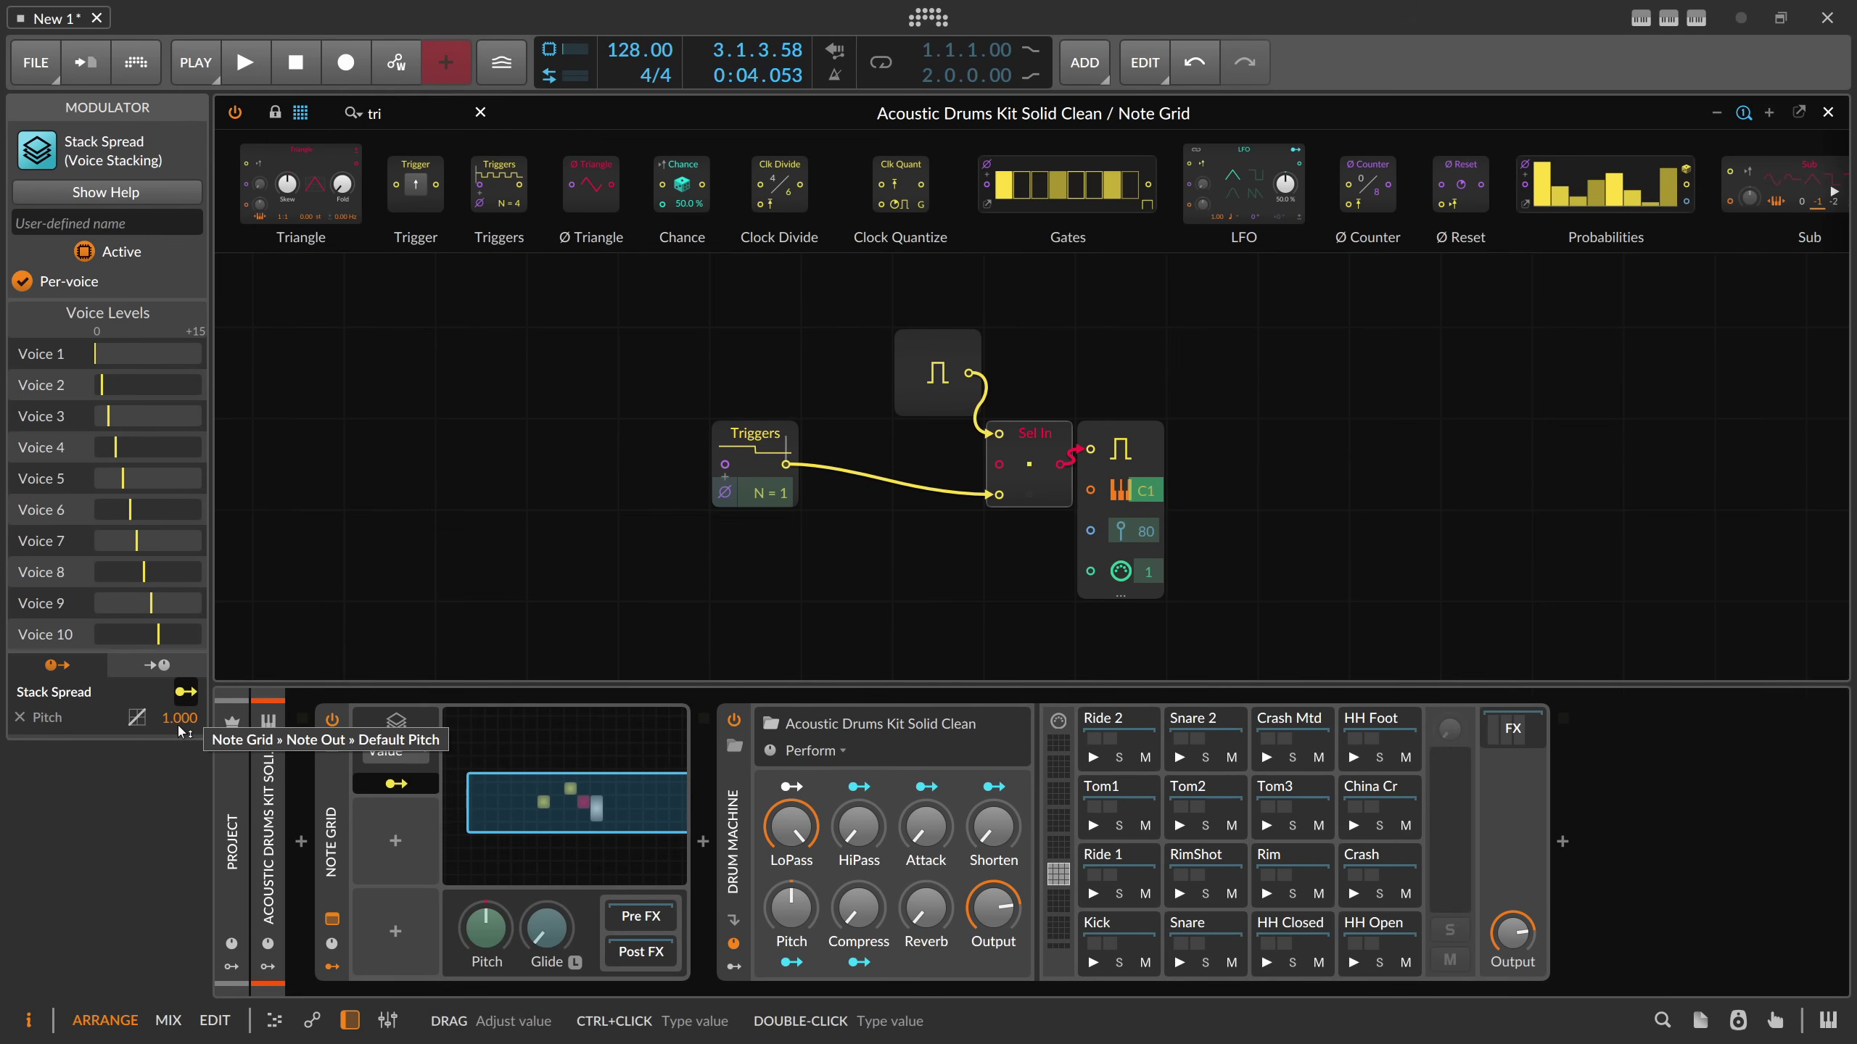
{"action": "left_click", "coordinate": [186, 691]}
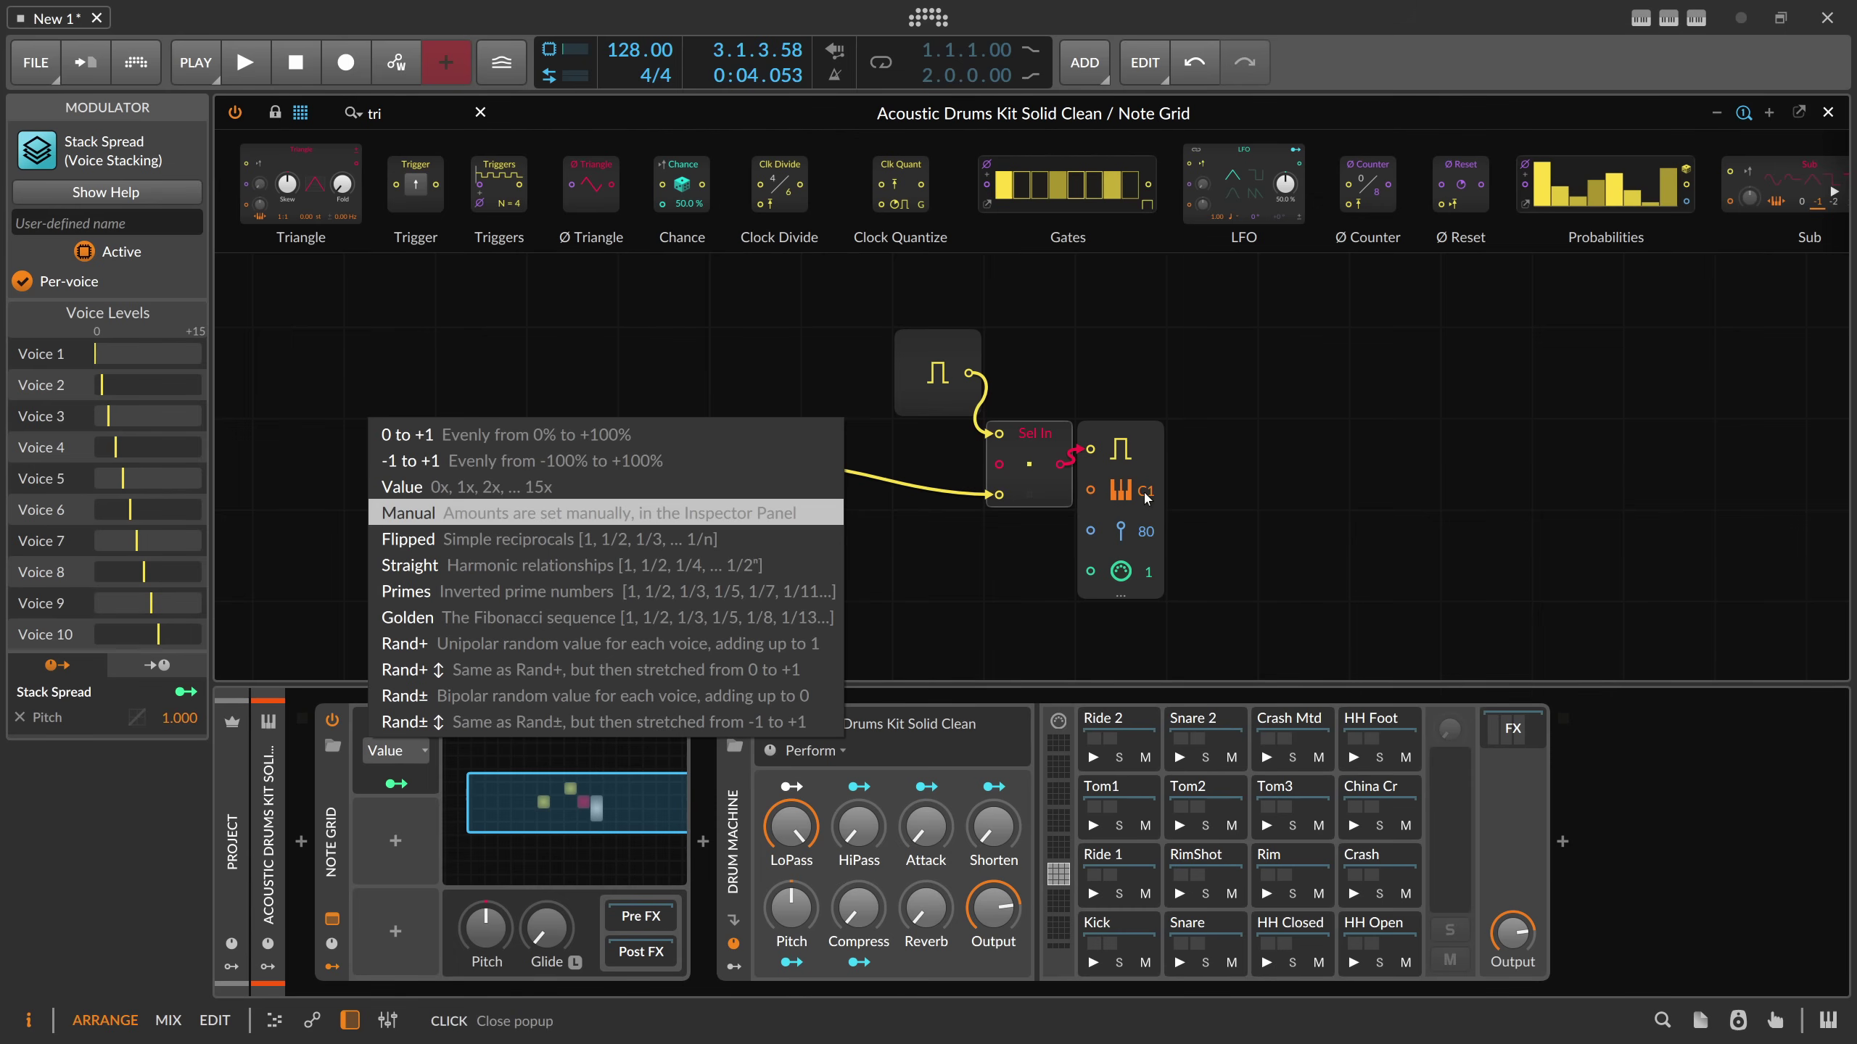
{"action": "left_click", "coordinate": [1195, 502]}
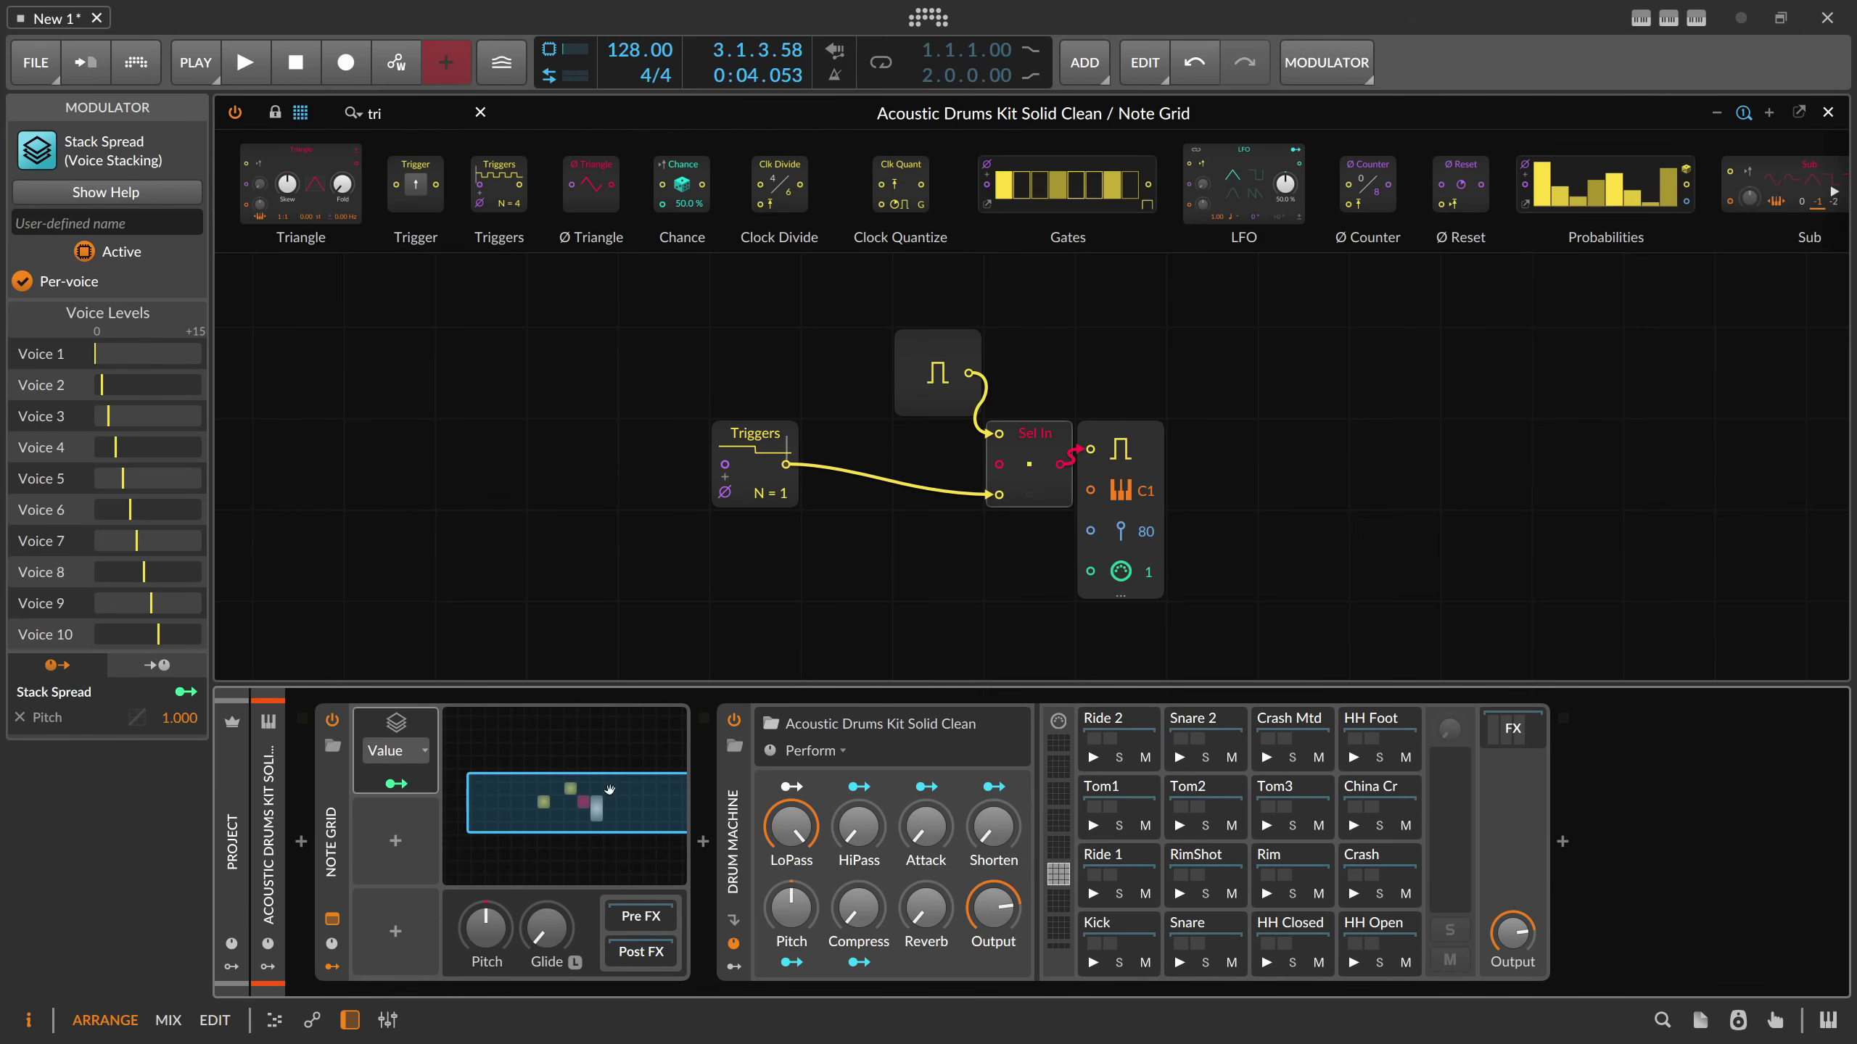
{"action": "key", "text": "space"}
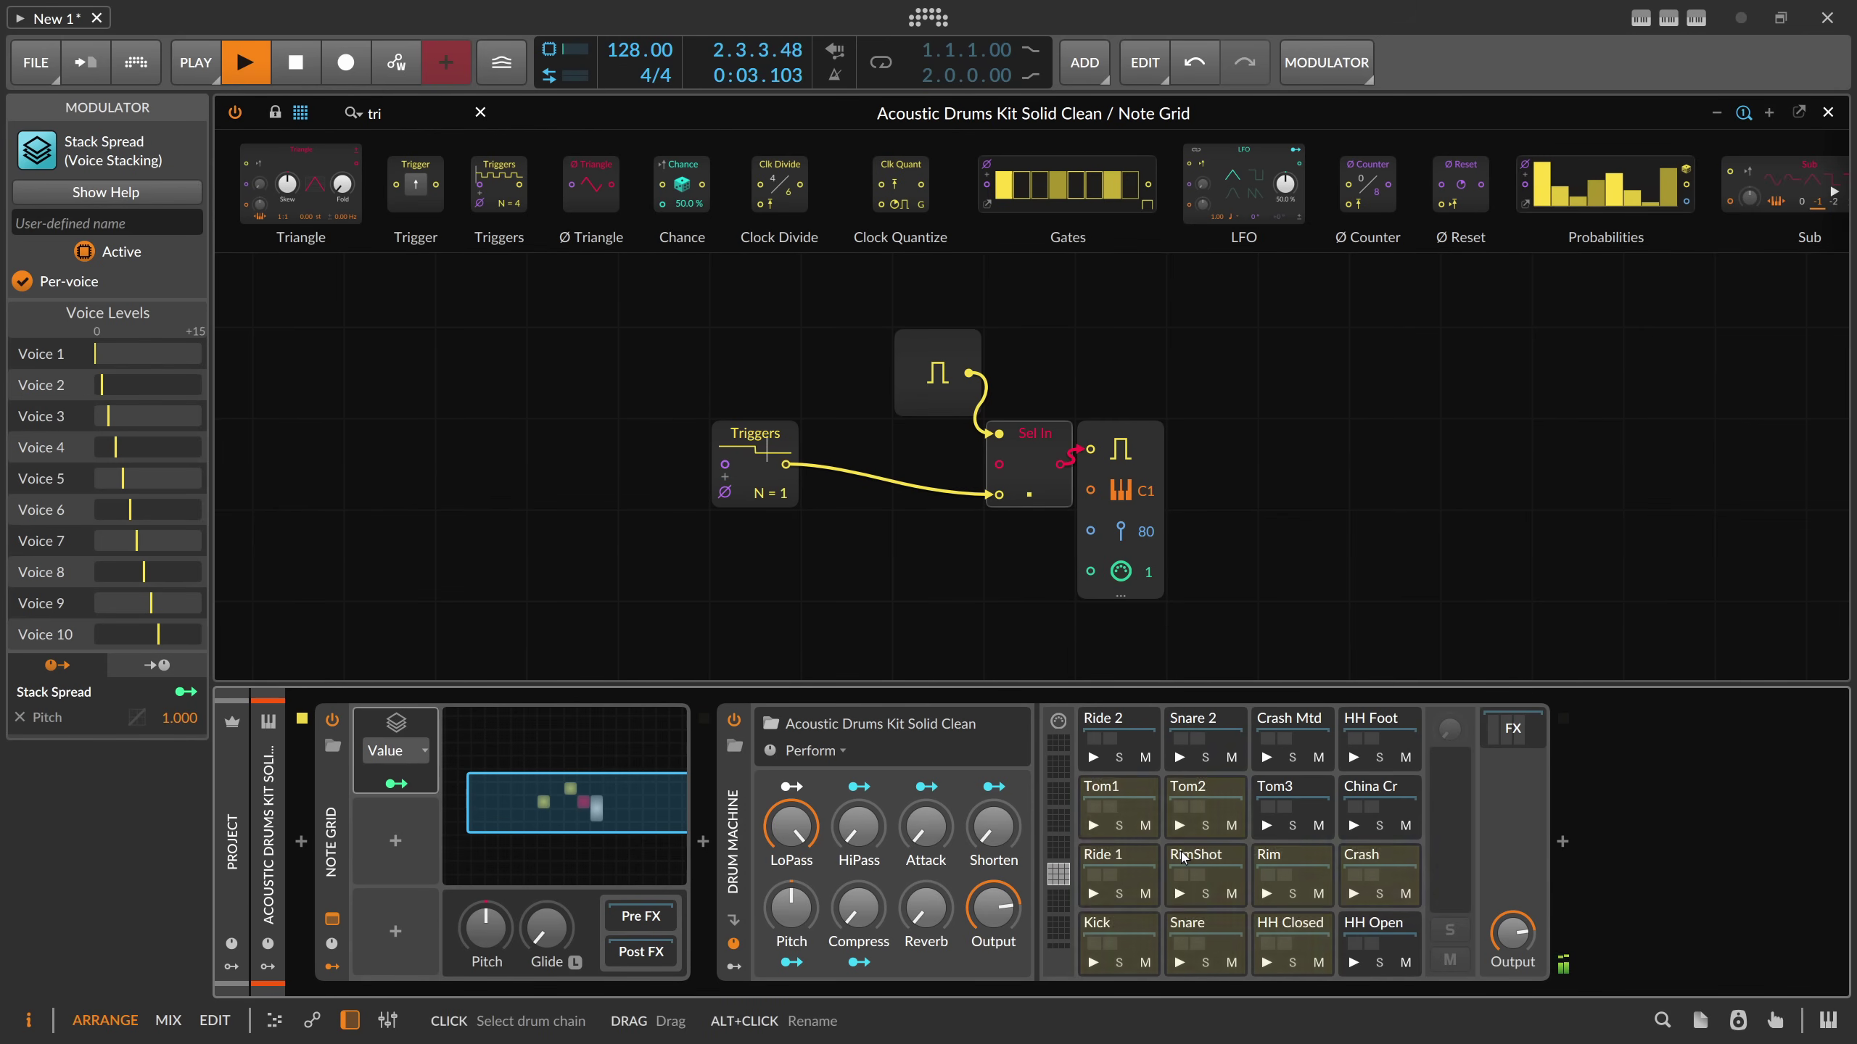
{"action": "key", "text": "space"}
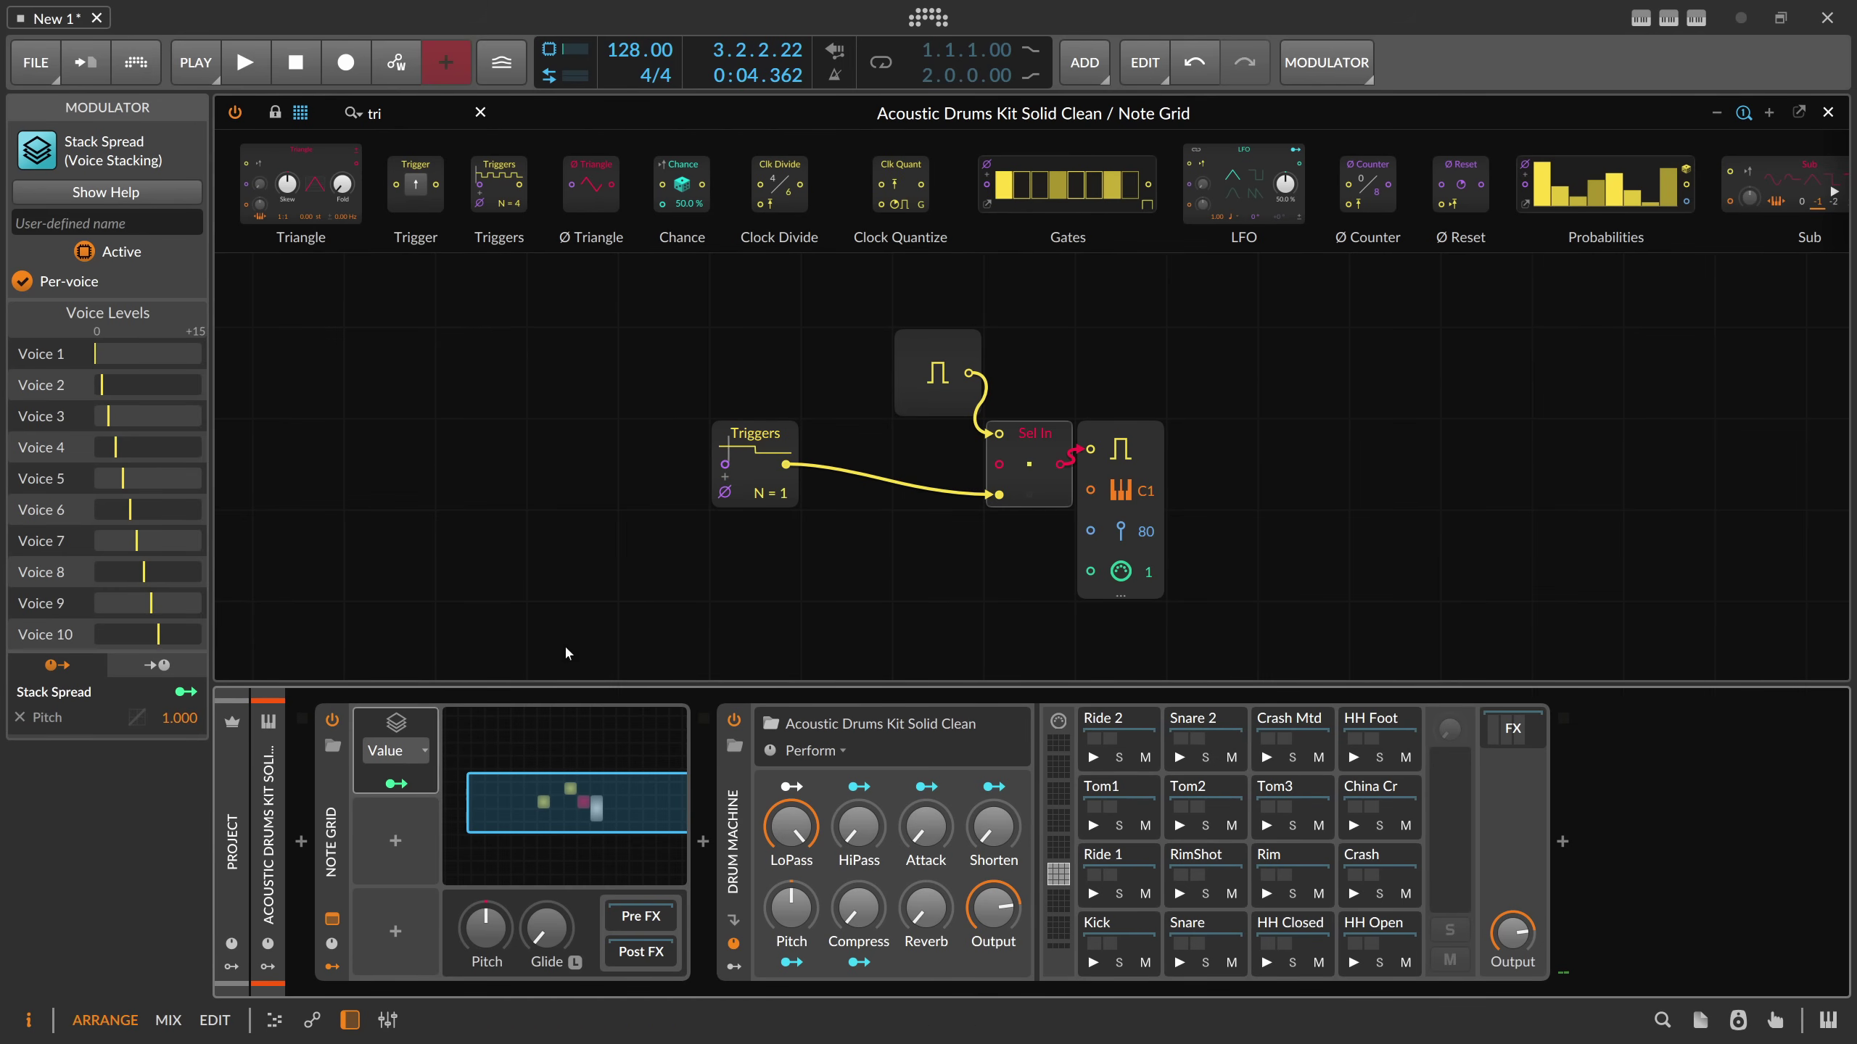
- Add a Steps modulator to the Note Grid device and set its step count to 10
{"action": "left_click", "coordinate": [414, 841]}
{"action": "type", "text": "step"}
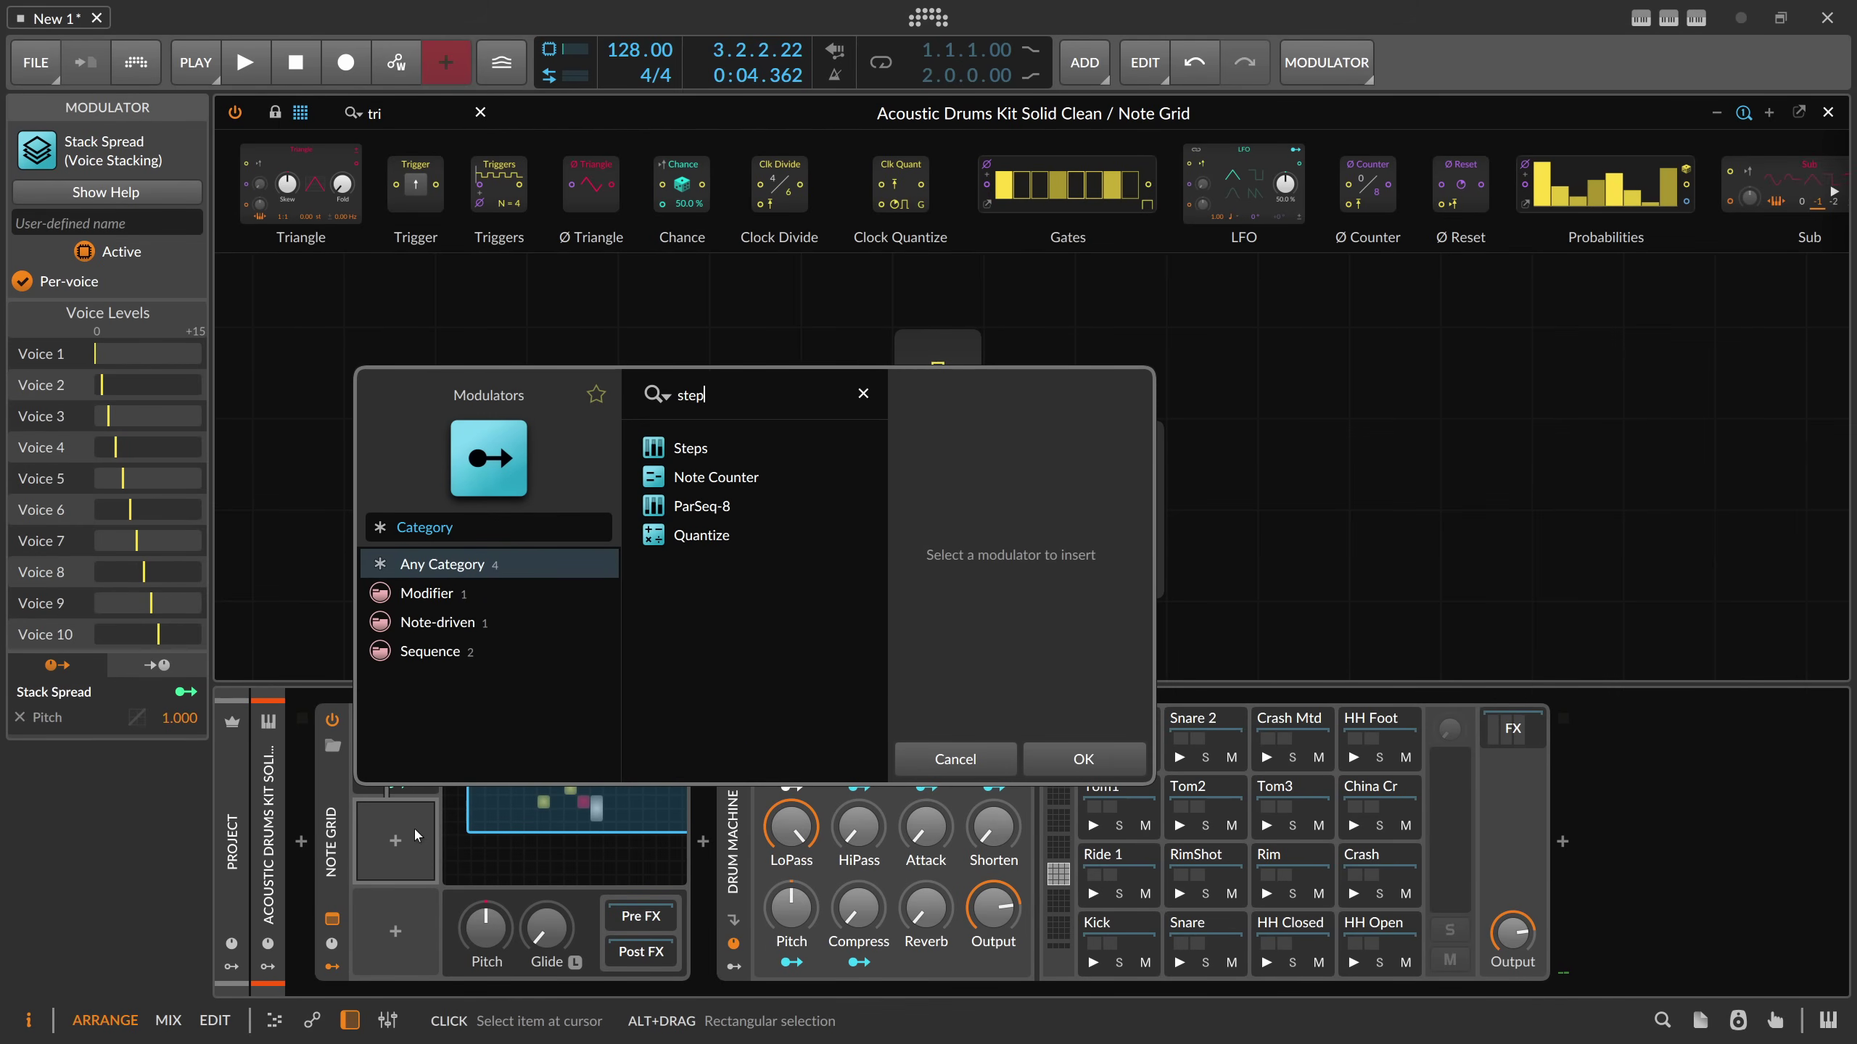
{"action": "key", "text": "Return"}
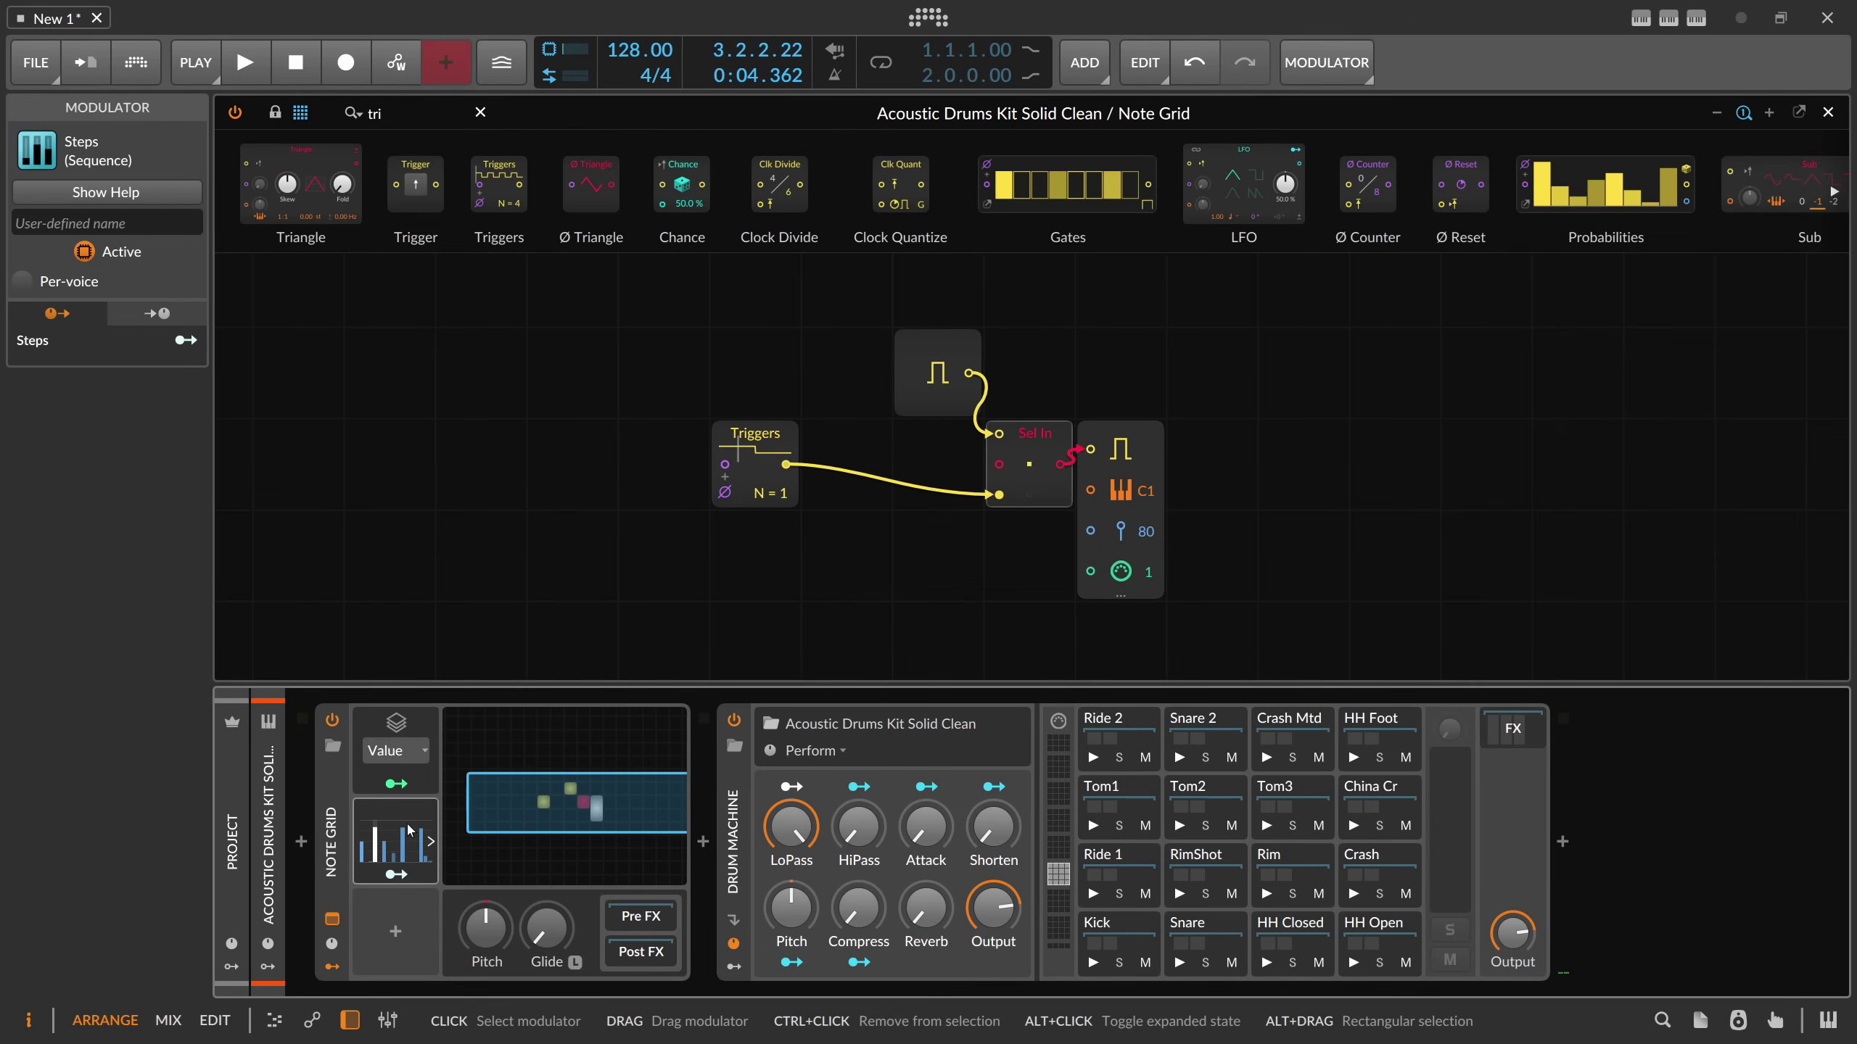
{"action": "left_click", "coordinate": [409, 831]}
{"action": "double_click", "coordinate": [483, 920]}
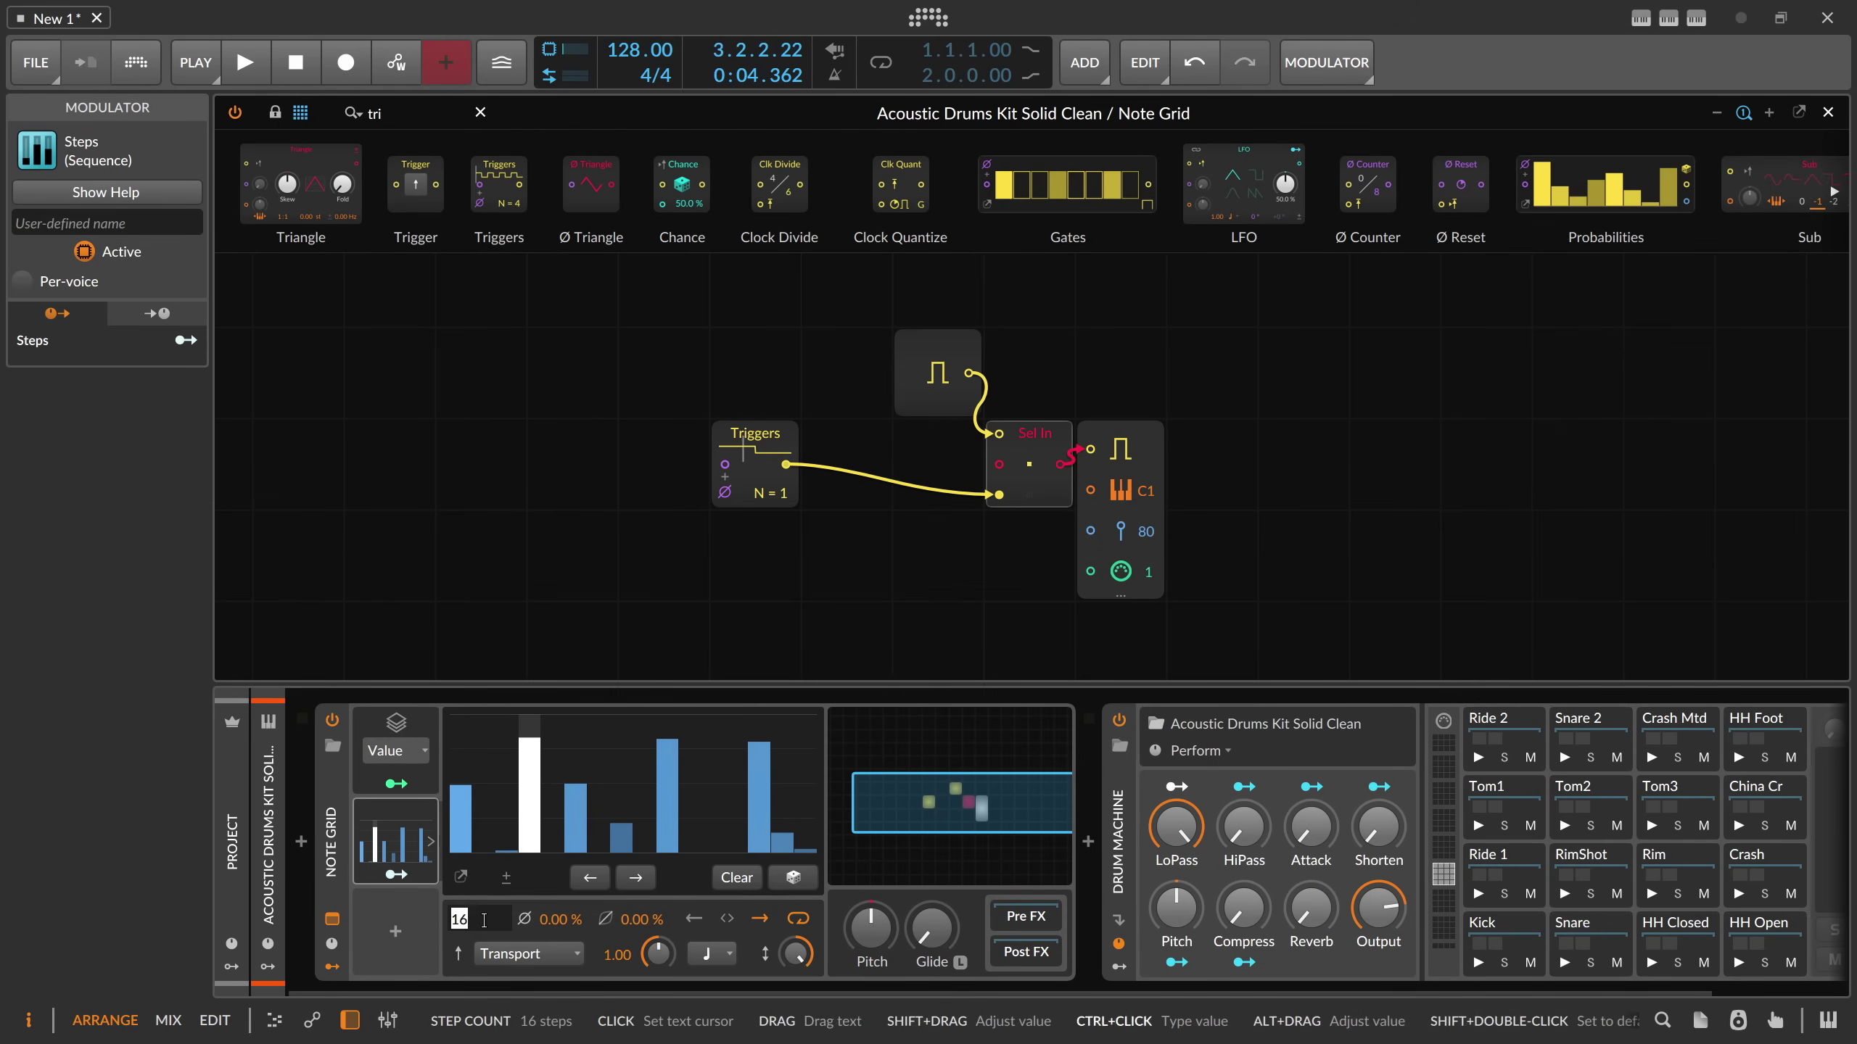
{"action": "type", "text": "10"}
{"action": "key", "text": "Return"}
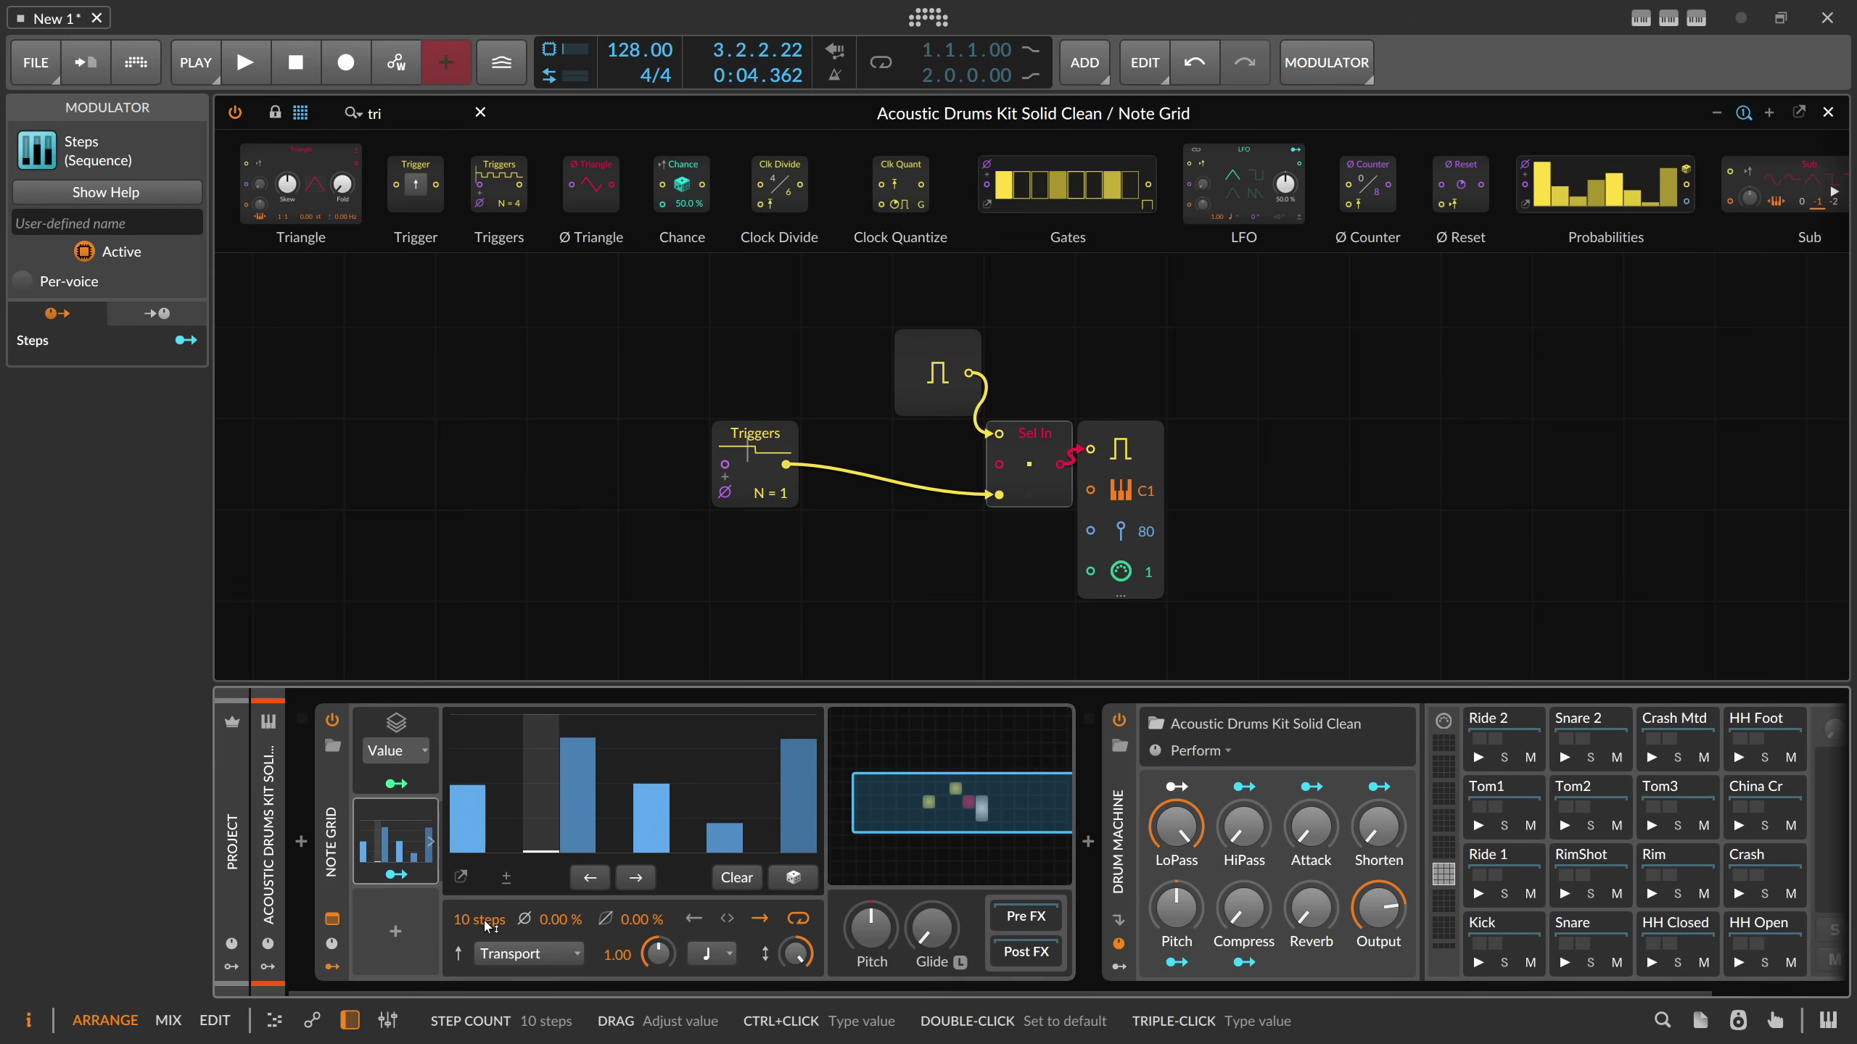
- Raise all ten steps of the Steps modulator to full level and set its timebase to Hold (rate of zero)
{"action": "mouse_move", "coordinate": [480, 841]}
{"action": "left_mouse_down"}
{"action": "mouse_move", "coordinate": [469, 668]}
{"action": "mouse_move", "coordinate": [940, 691]}
{"action": "left_mouse_up"}
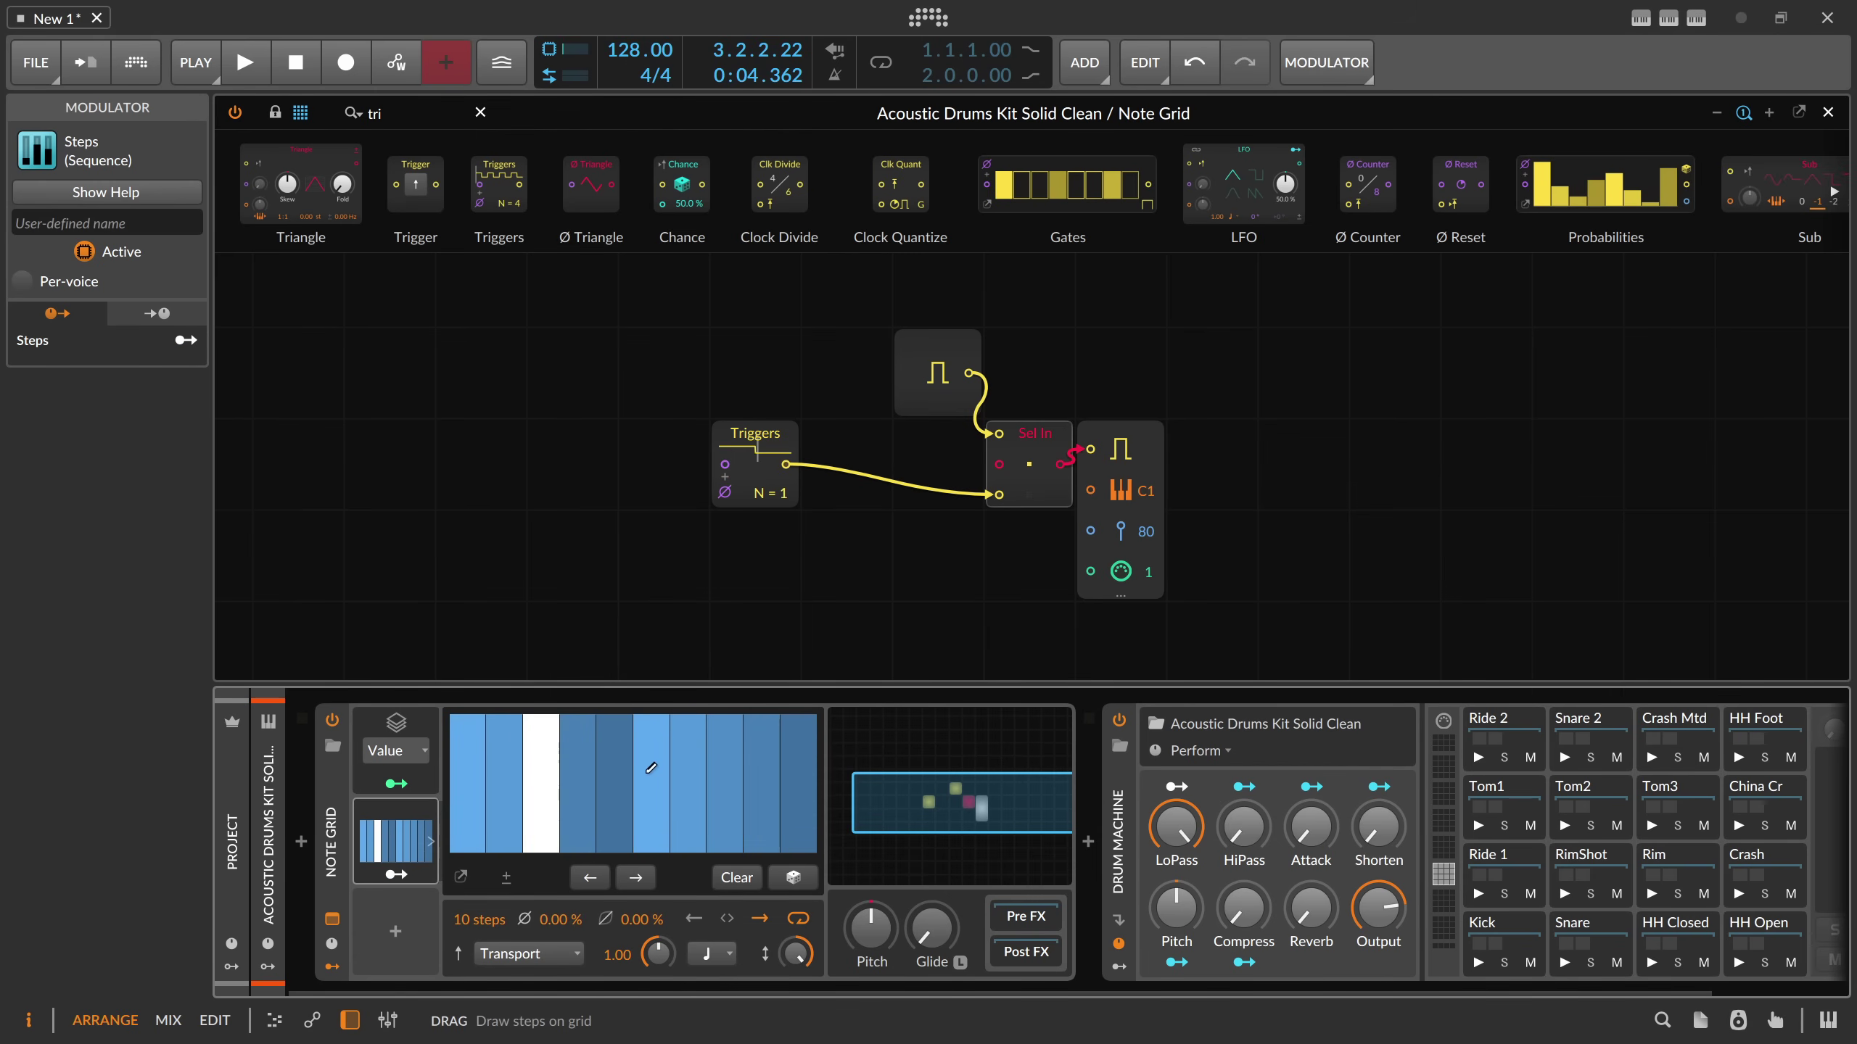
{"action": "left_click", "coordinate": [731, 943]}
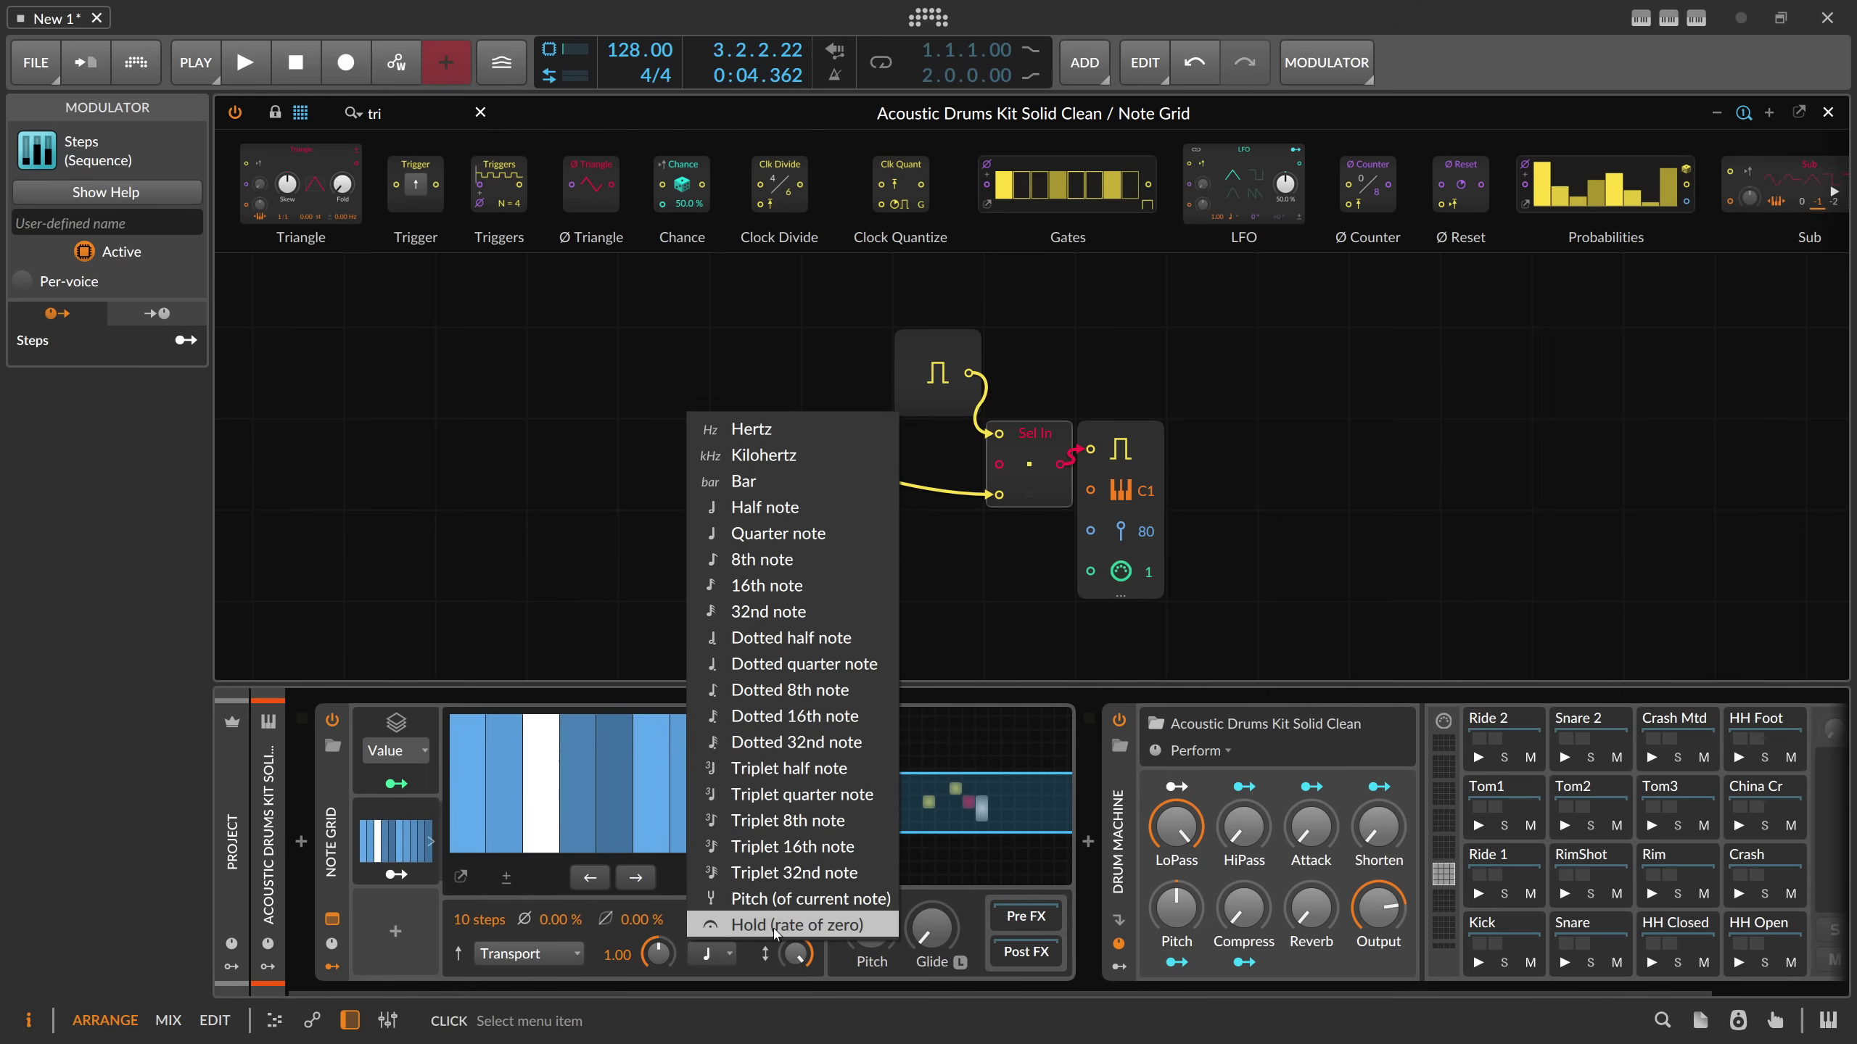
{"action": "left_click", "coordinate": [746, 925]}
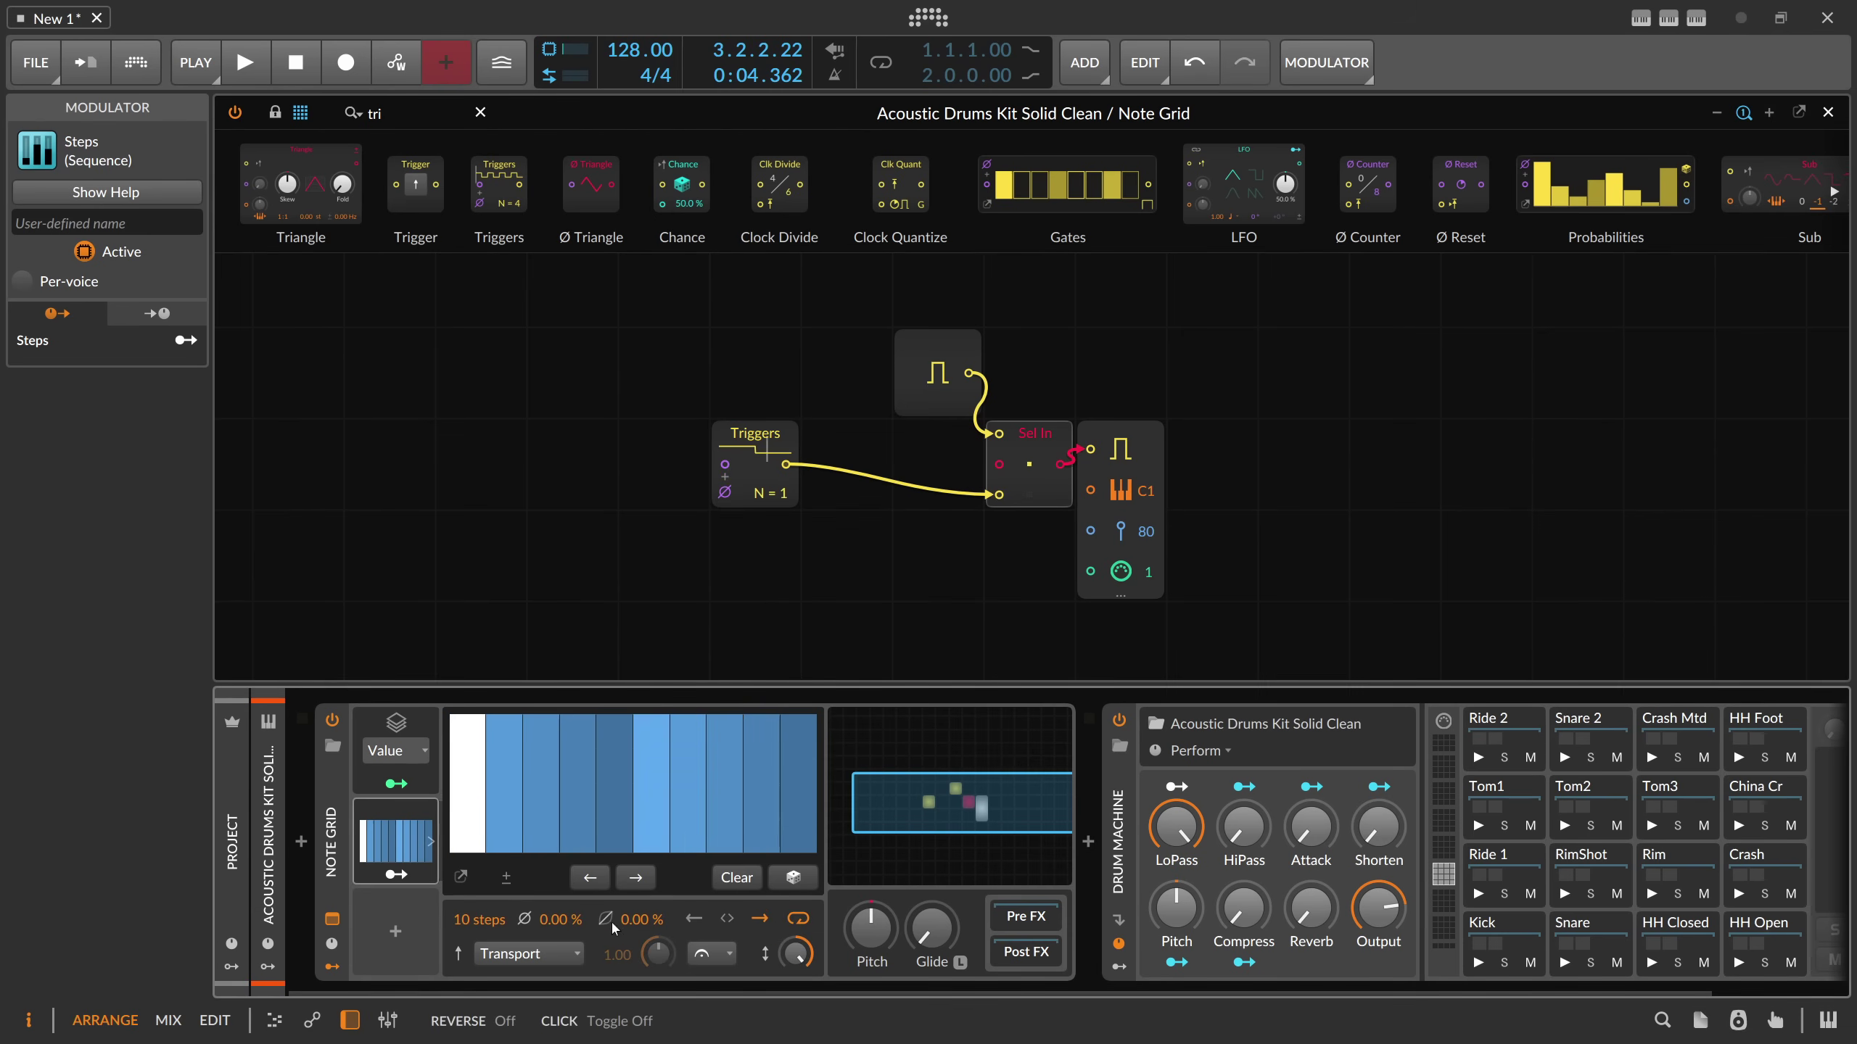
- Map Stack Spread to the Steps modulator's phase modulation with an amount of 0.1, and enable Per-voice on Steps
{"action": "left_click", "coordinate": [421, 786]}
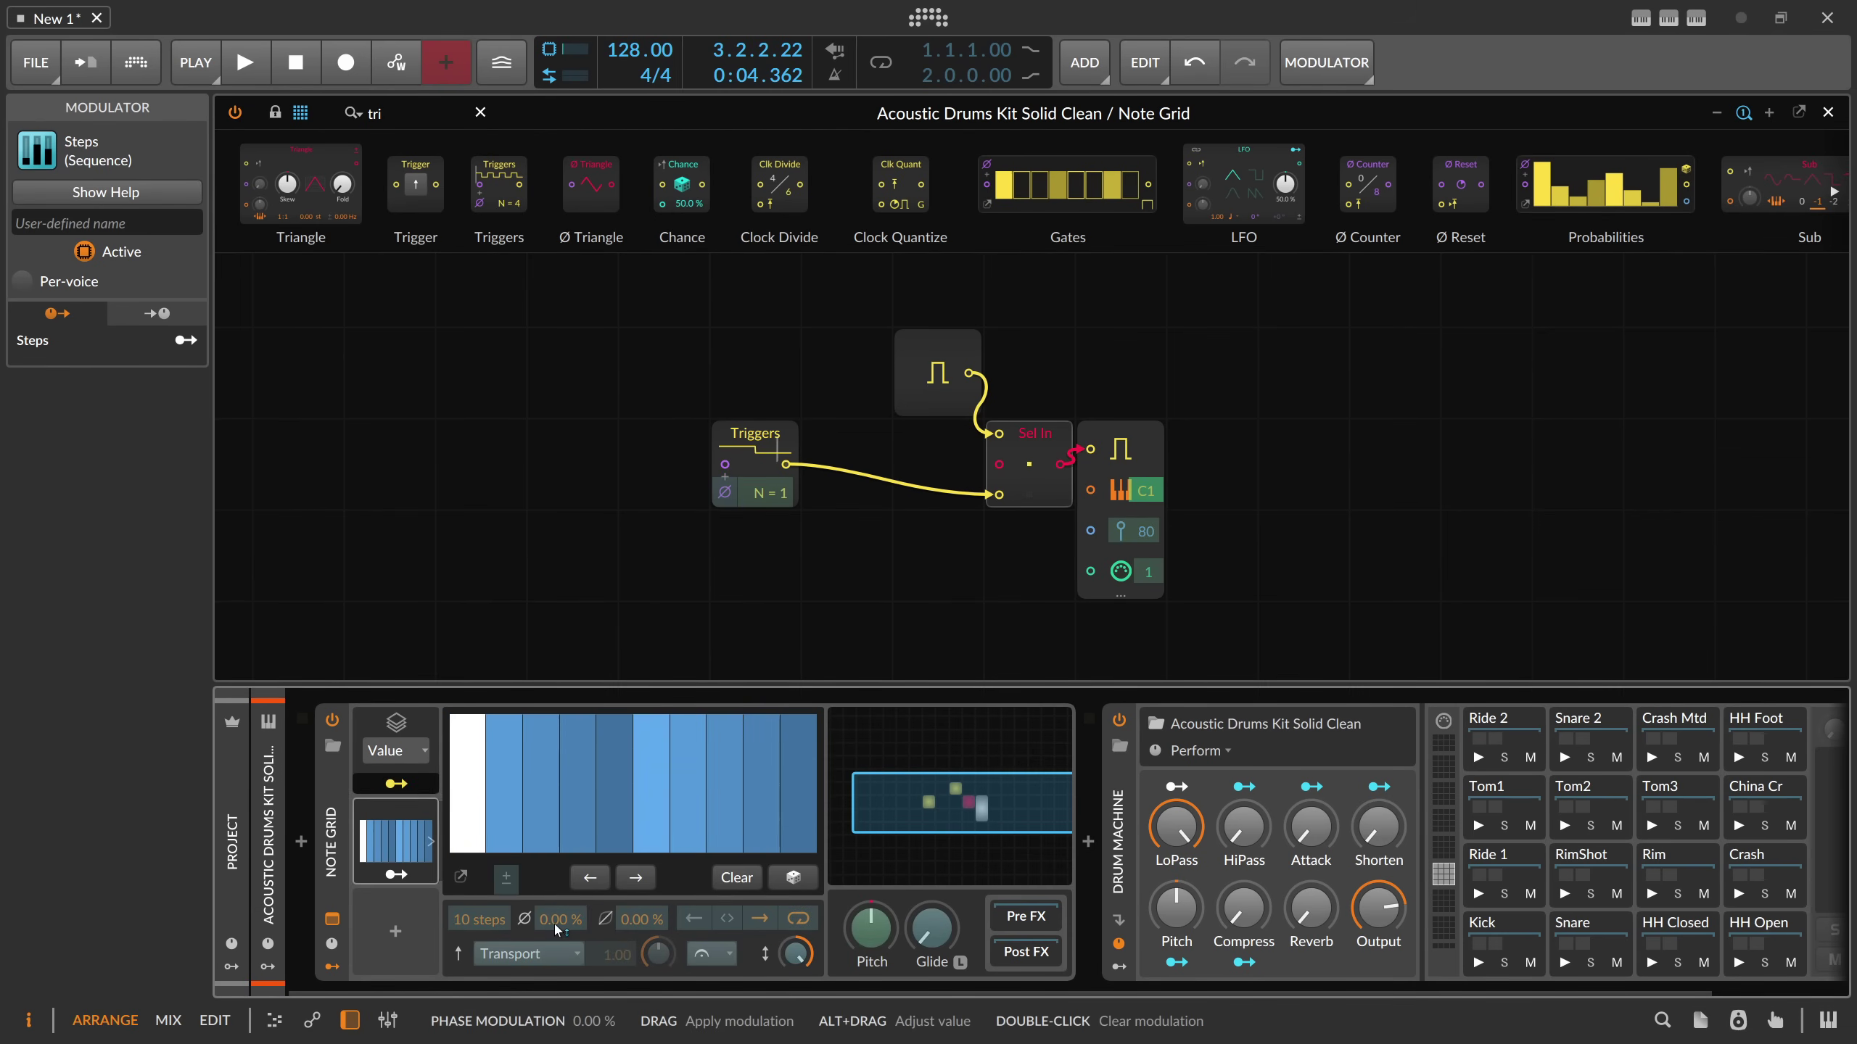
{"action": "left_click_drag", "start_coordinate": [555, 927], "coordinate": [557, 931]}
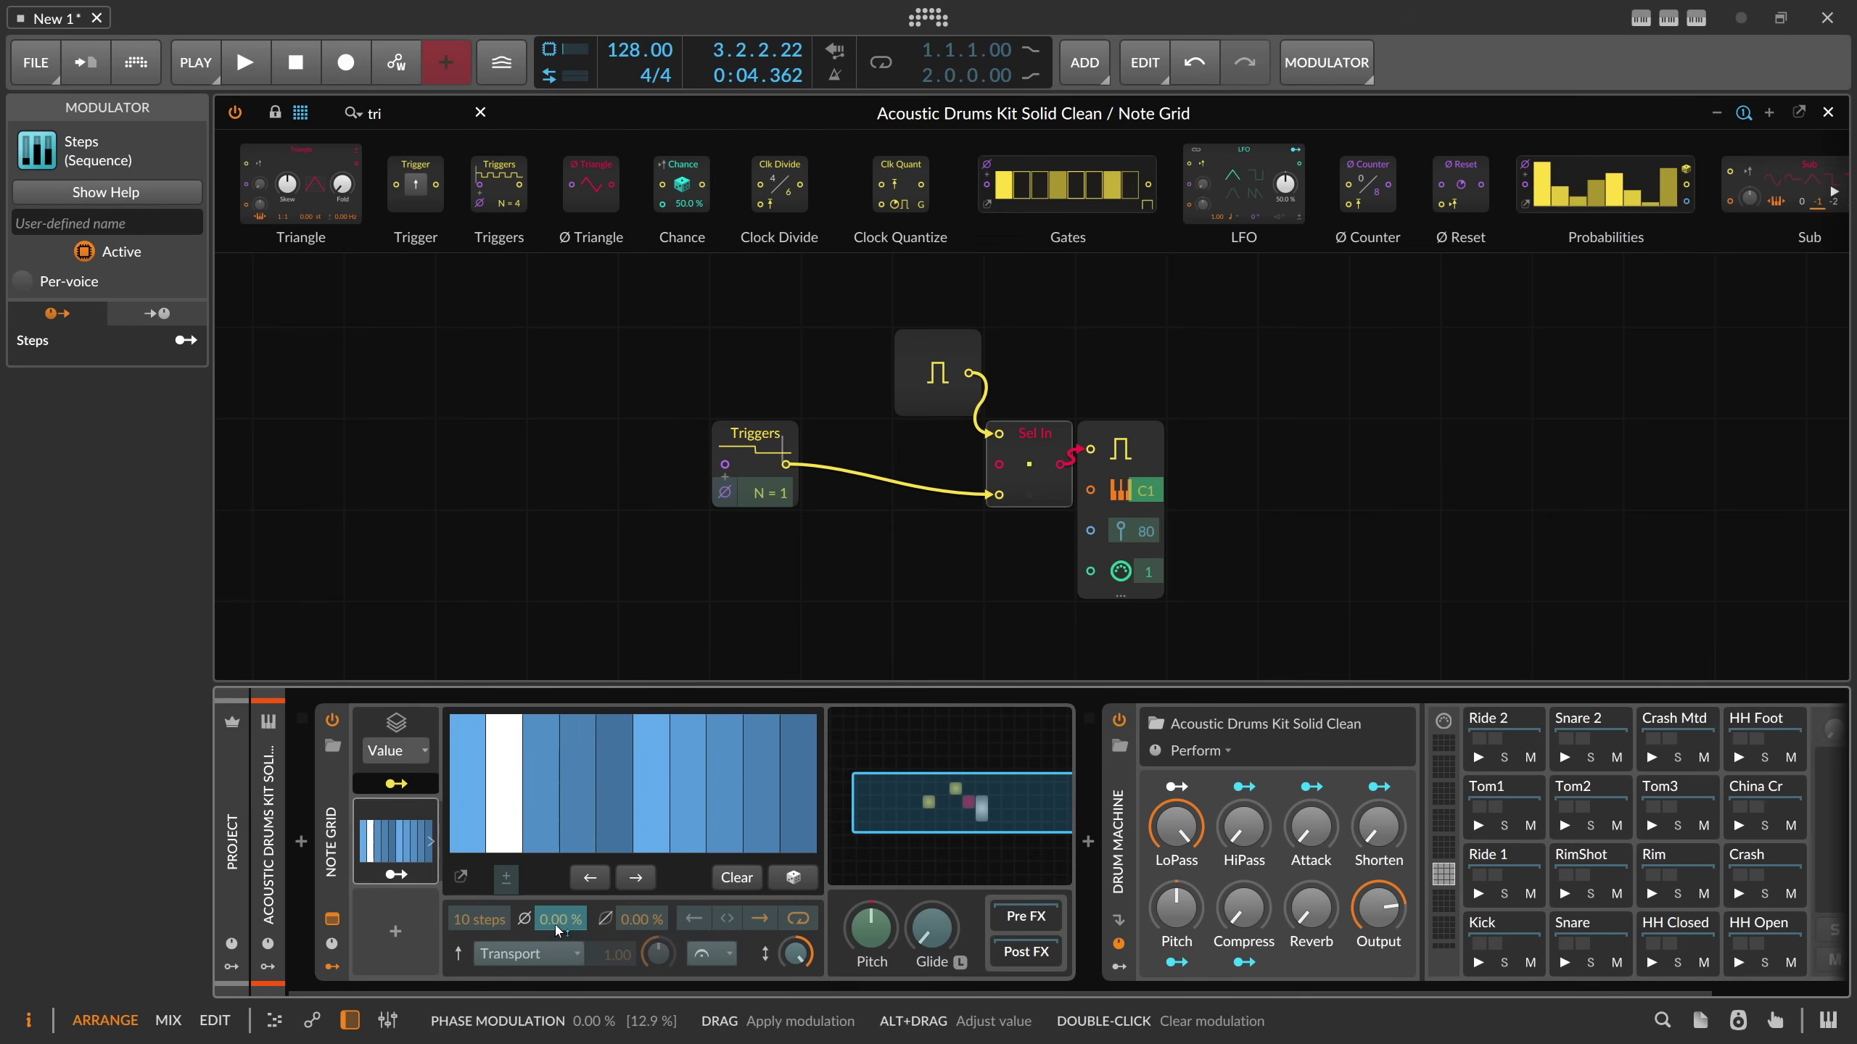
{"action": "left_click", "coordinate": [395, 724]}
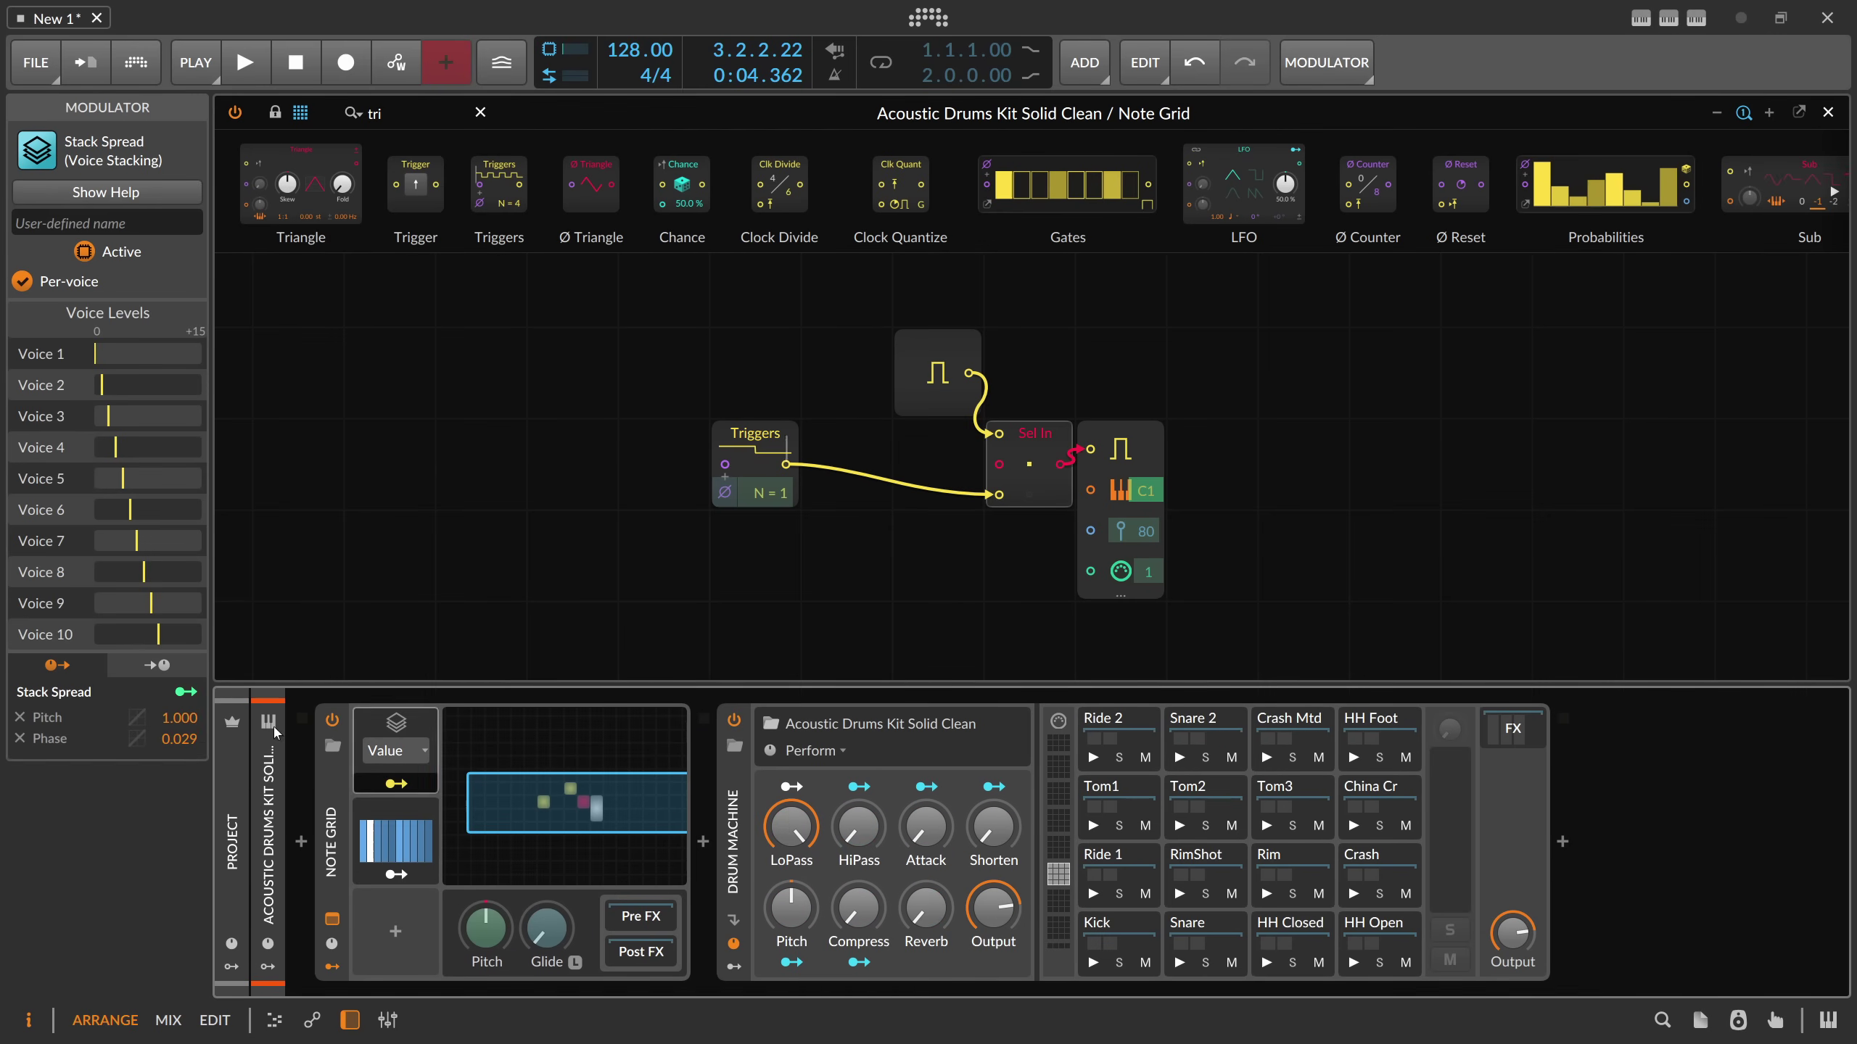
{"action": "double_click", "coordinate": [188, 738]}
{"action": "type", "text": "0.1"}
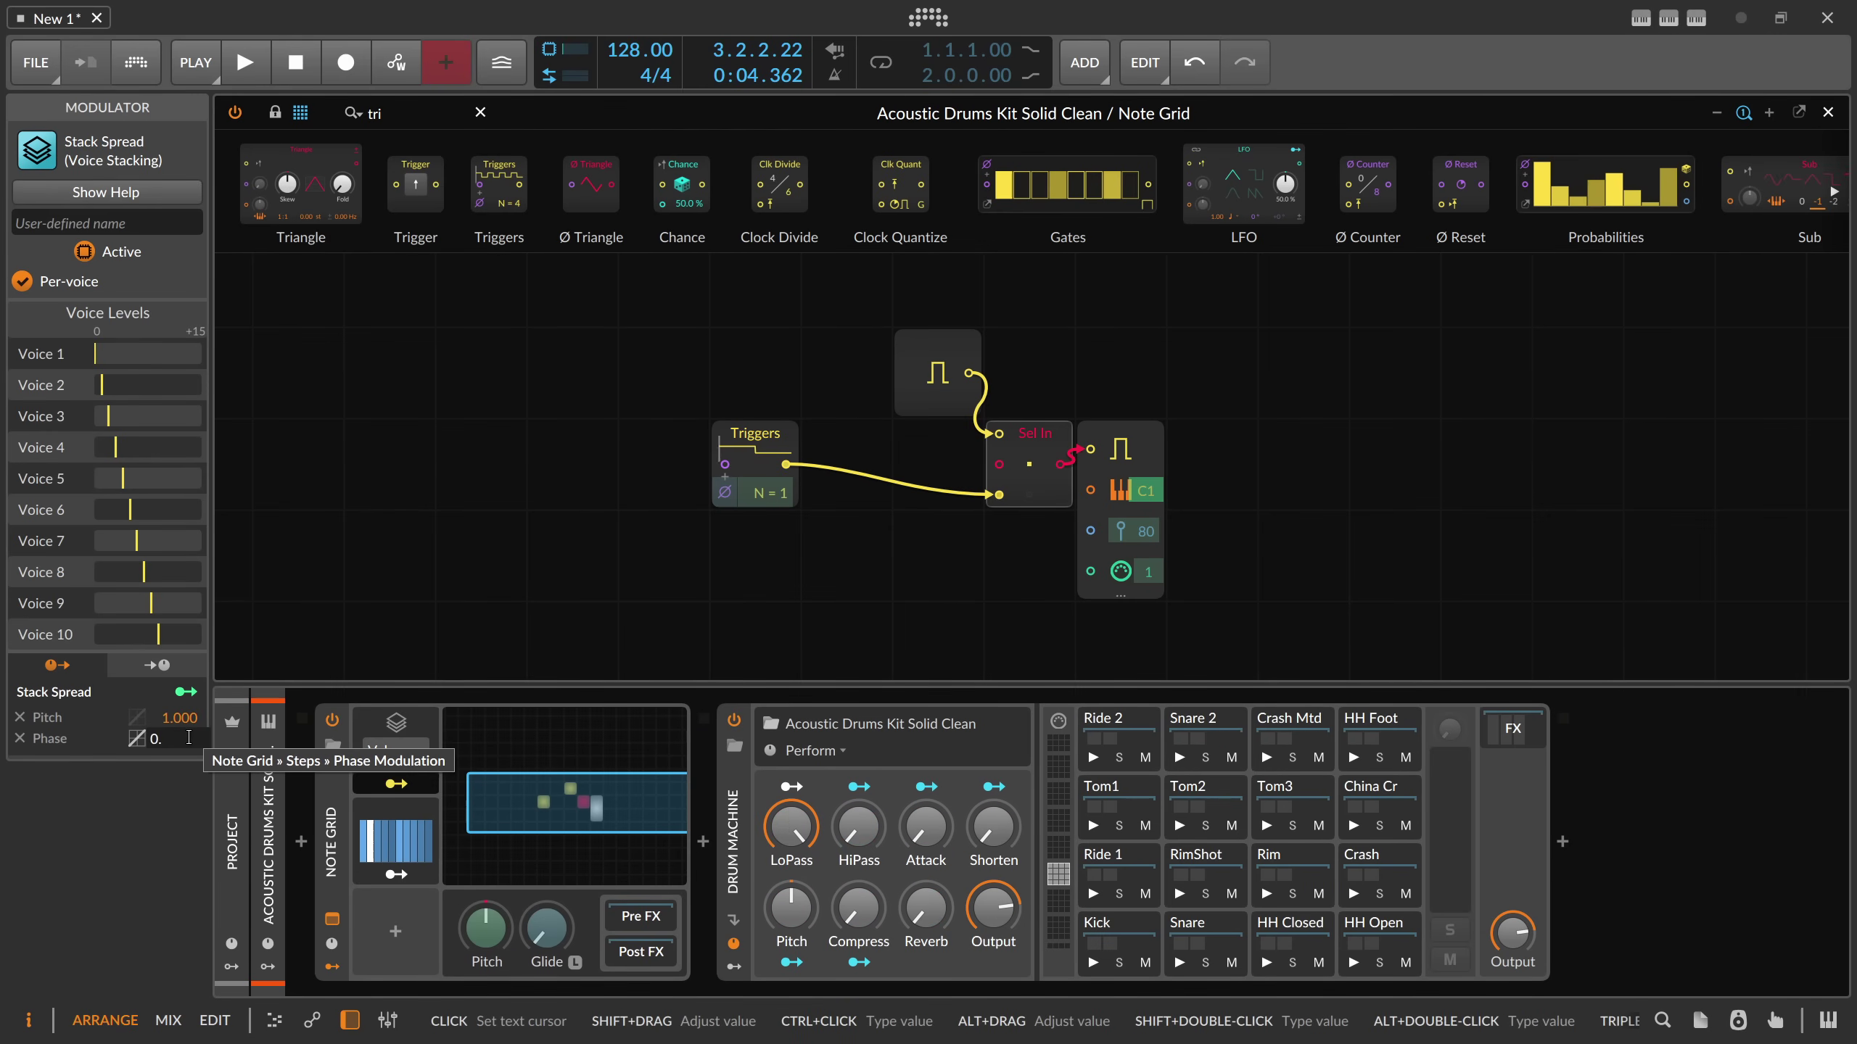
{"action": "key", "text": "Return"}
{"action": "left_click", "coordinate": [395, 841]}
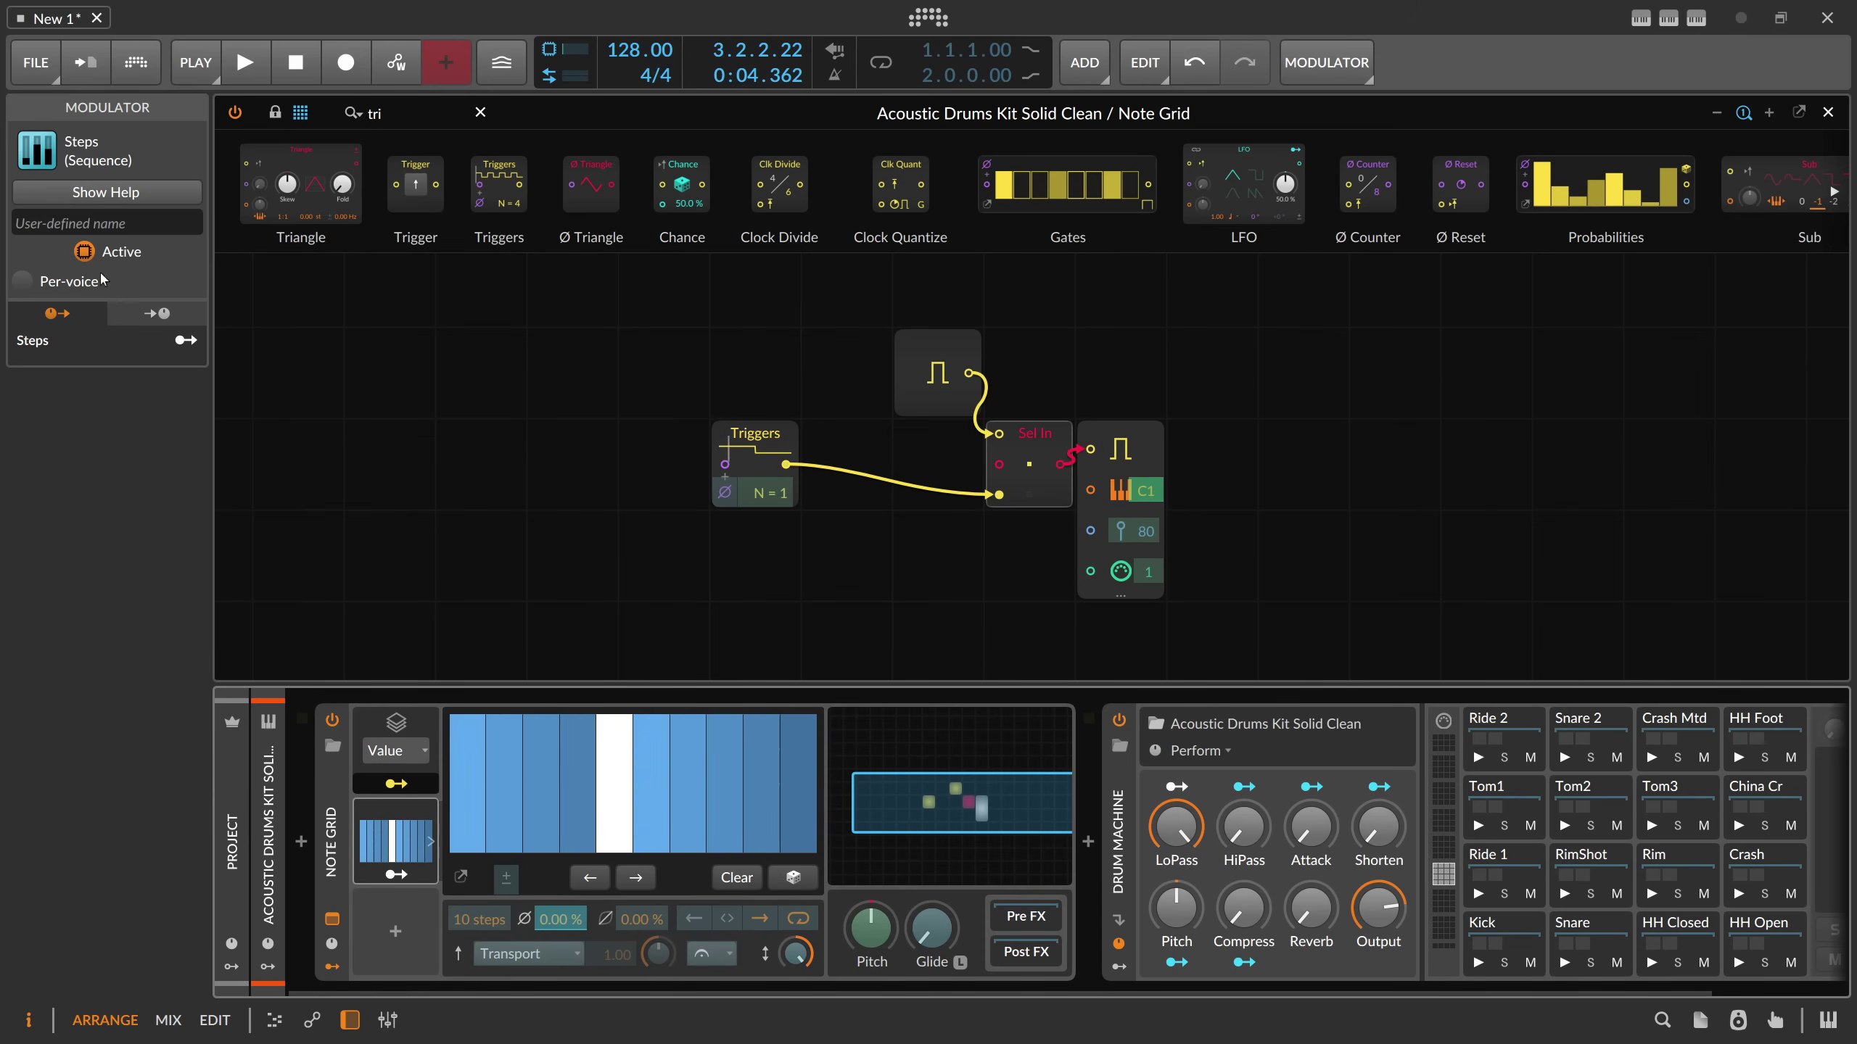
{"action": "left_click", "coordinate": [22, 283]}
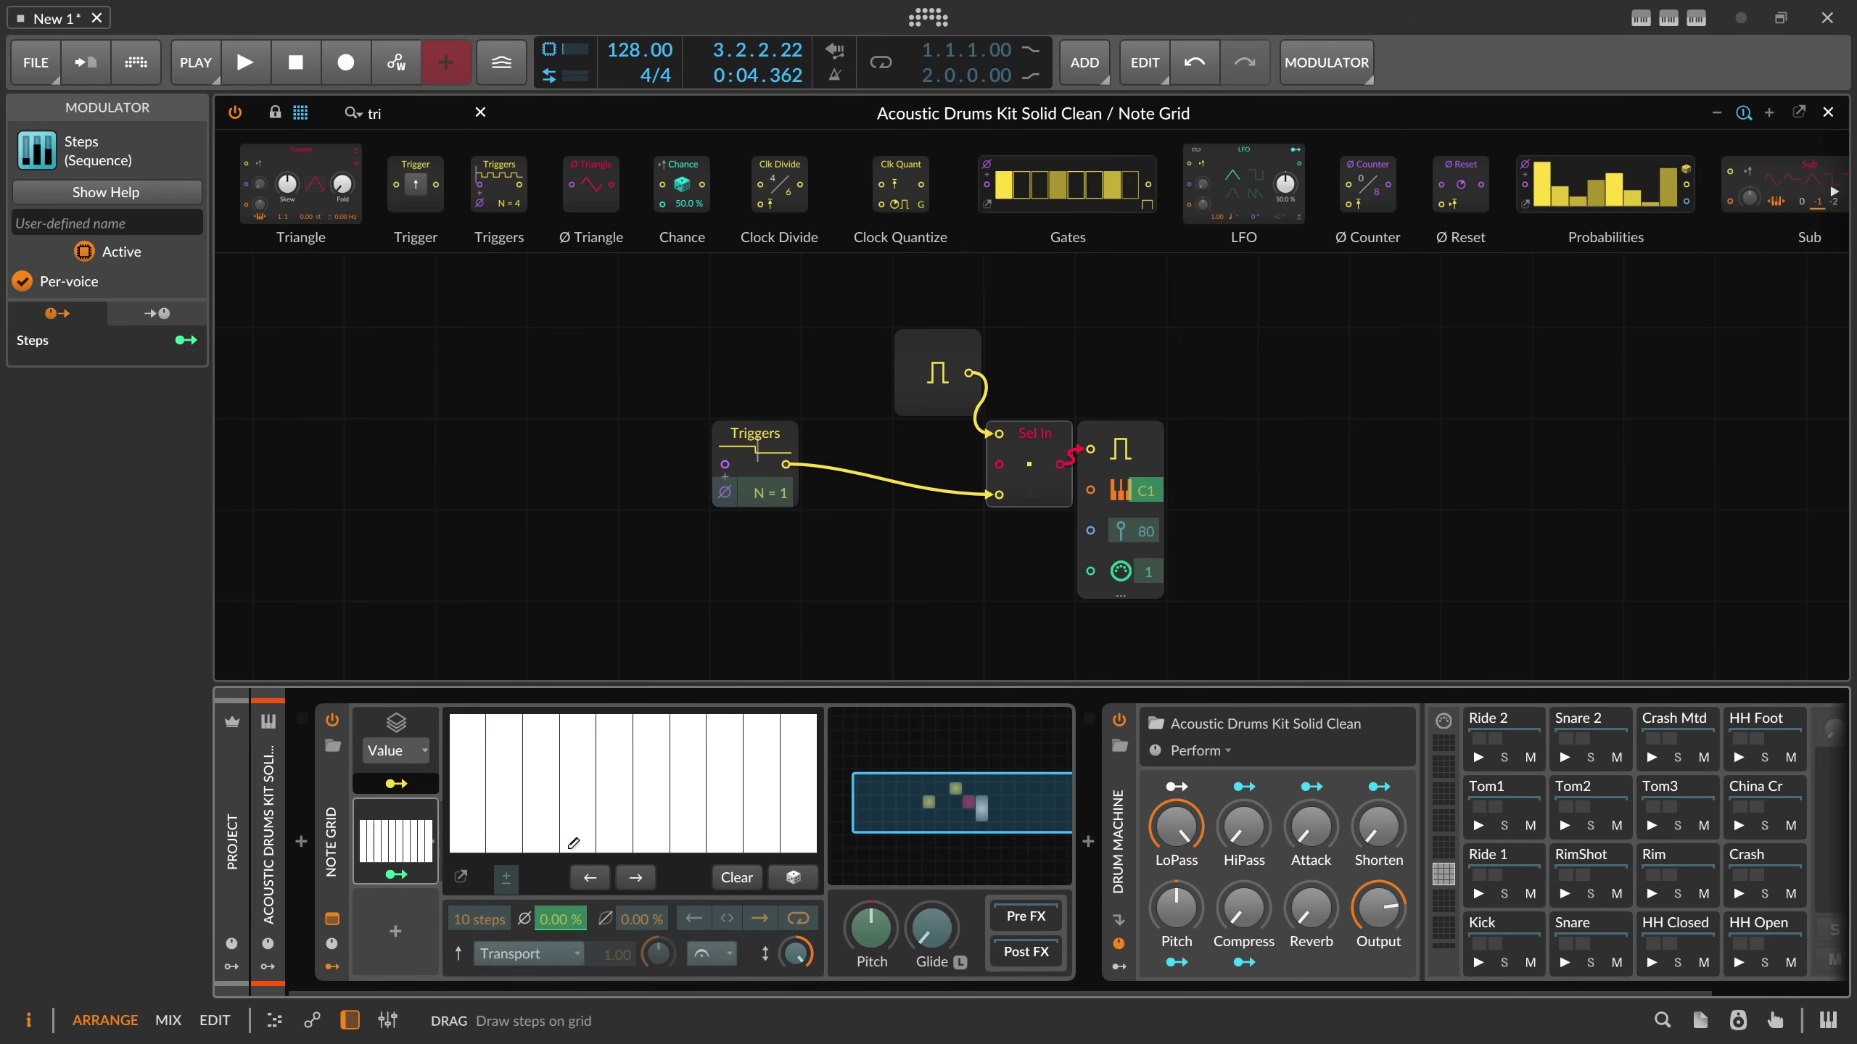
- End Stack Spread's modulation mapping and move the Triggers module farther away from Select In
{"action": "left_click", "coordinate": [344, 802]}
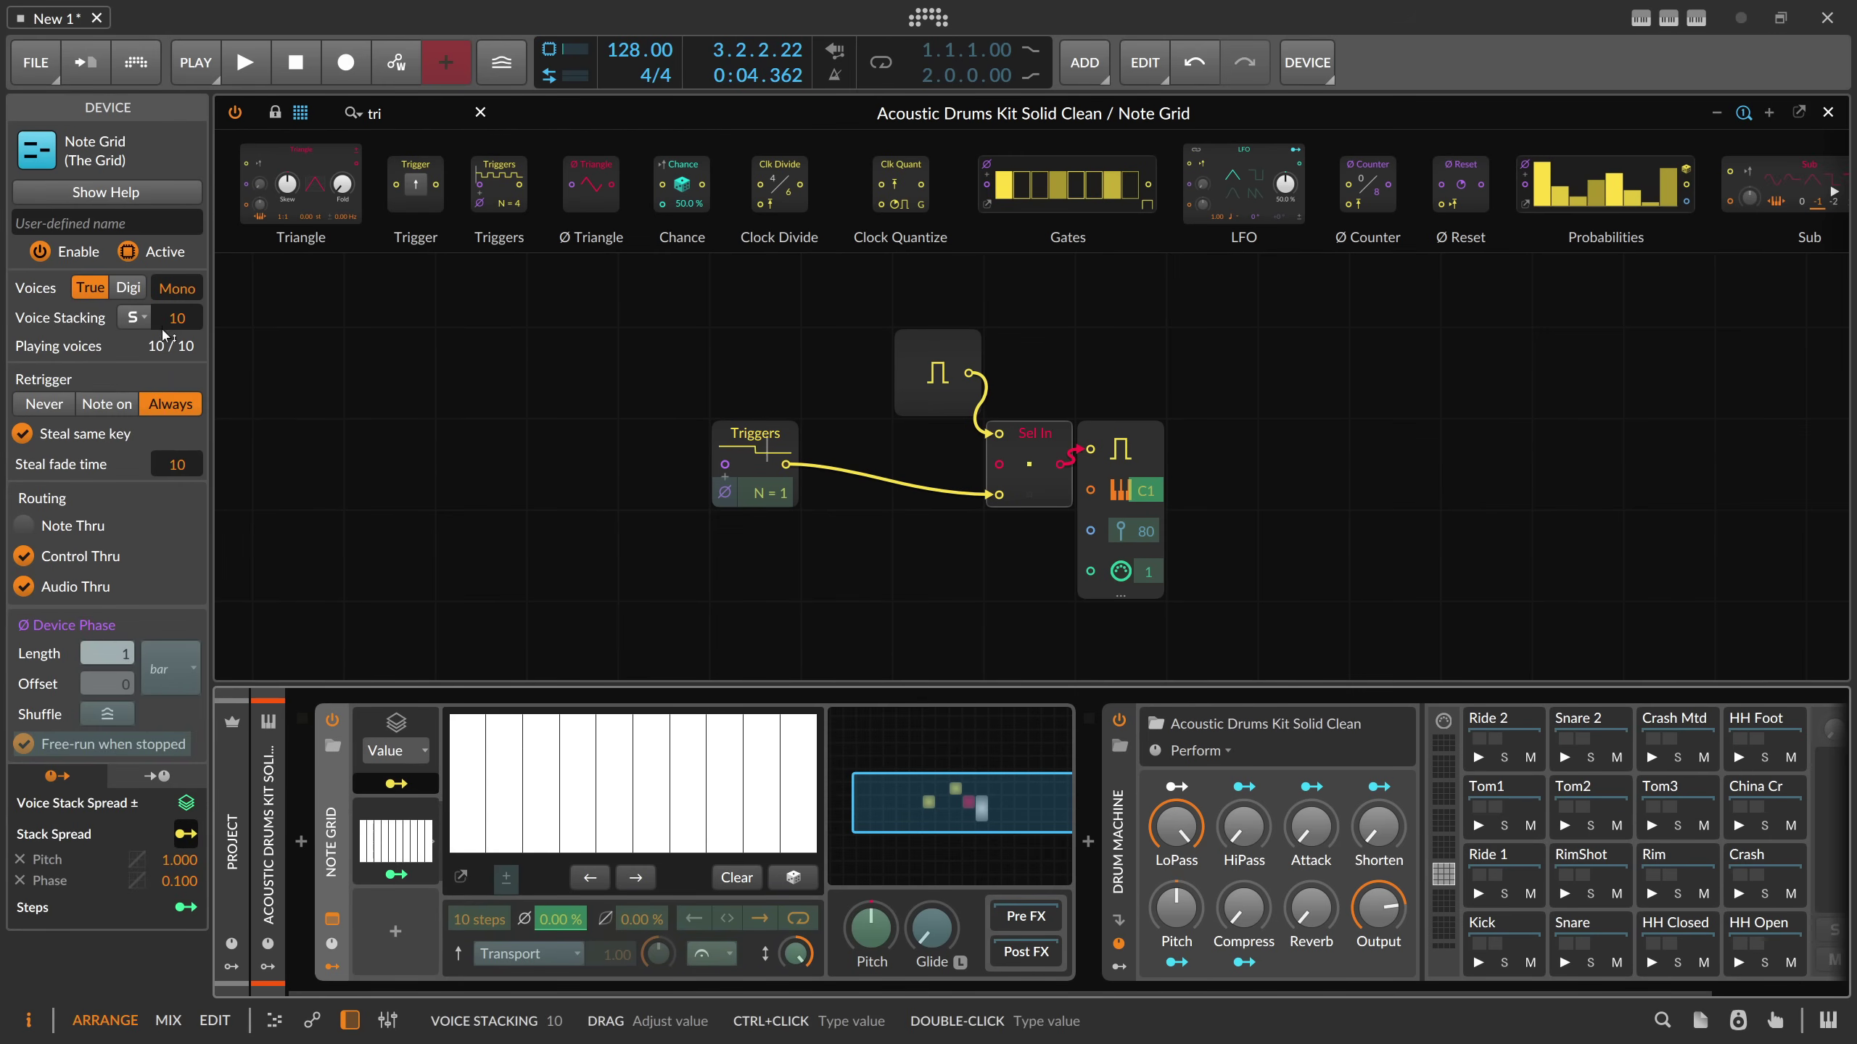
{"action": "mouse_move", "coordinate": [184, 332]}
{"action": "left_mouse_down"}
{"action": "mouse_move", "coordinate": [193, 363]}
{"action": "mouse_move", "coordinate": [193, 319]}
{"action": "left_mouse_up"}
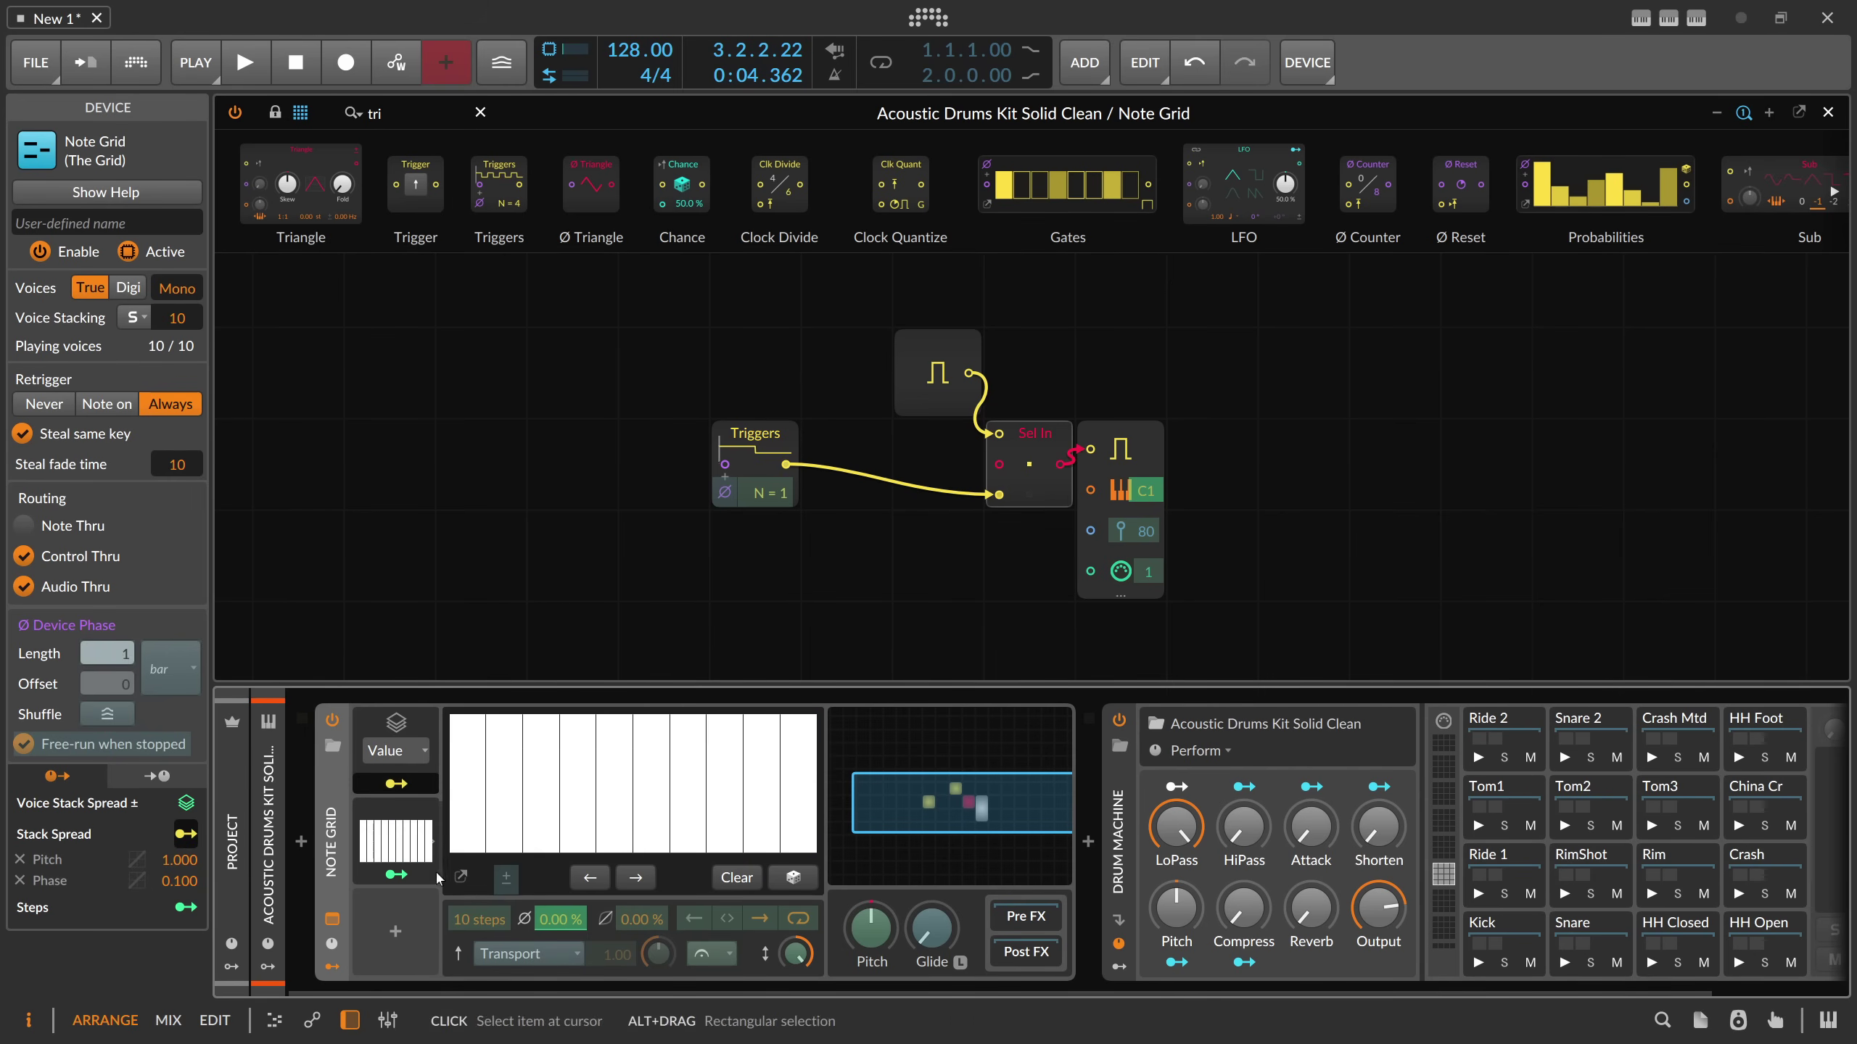
{"action": "left_click", "coordinate": [396, 874]}
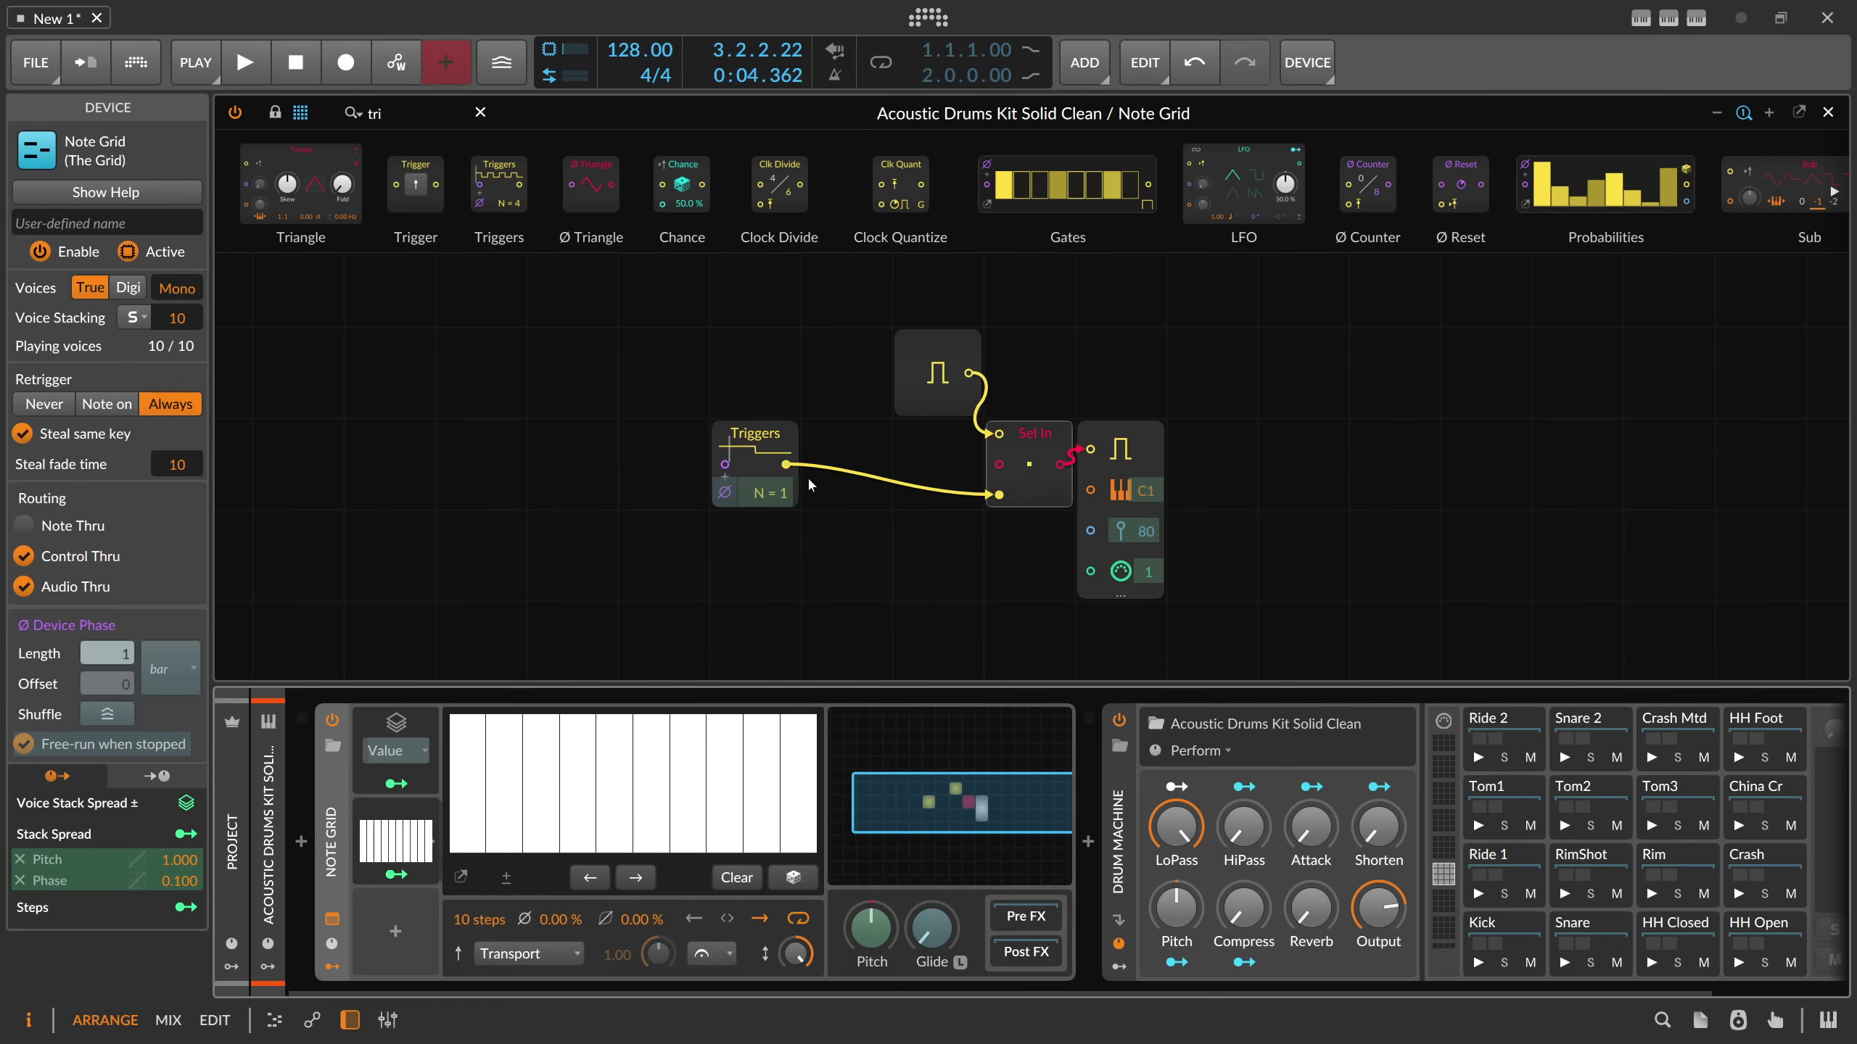
{"action": "left_click_drag", "start_coordinate": [777, 453], "coordinate": [587, 463]}
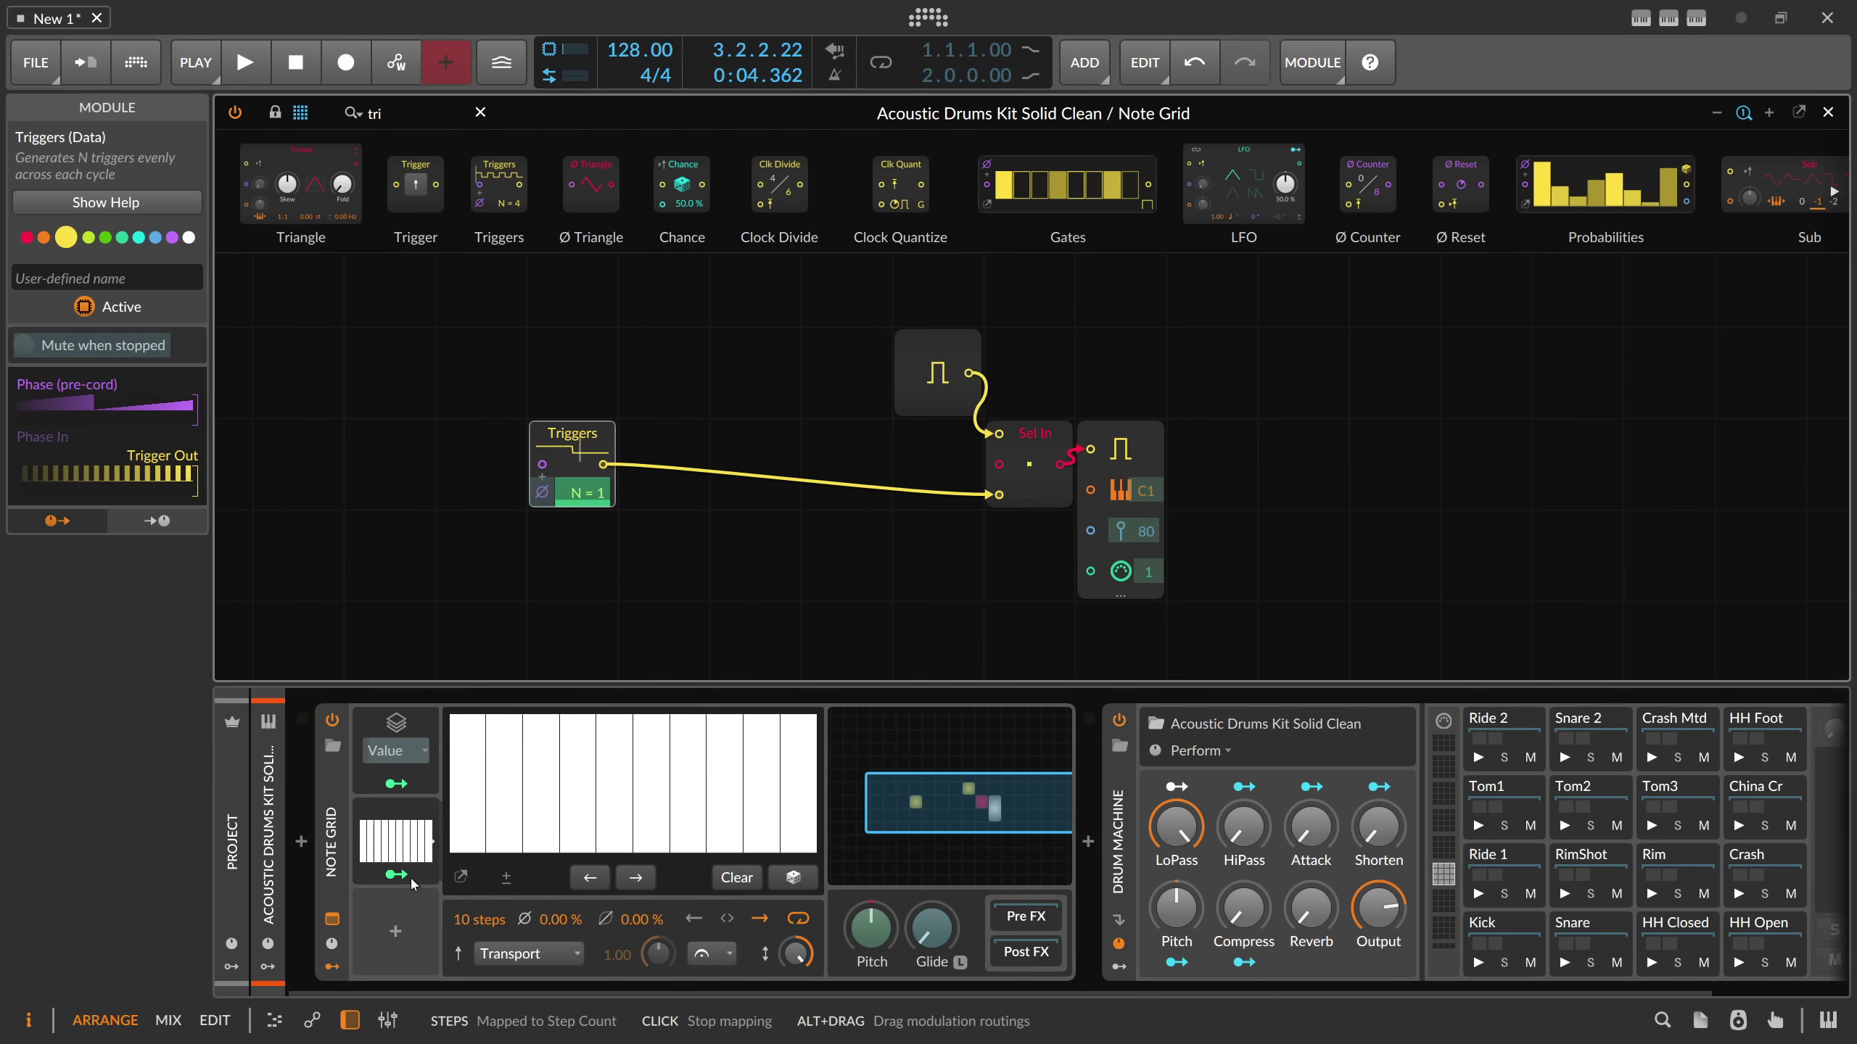
- Draw varying levels across the ten values of the Steps modulator while auditioning the drum voices
{"action": "mouse_move", "coordinate": [468, 826]}
{"action": "left_mouse_down"}
{"action": "mouse_move", "coordinate": [607, 777]}
{"action": "mouse_move", "coordinate": [577, 834]}
{"action": "mouse_move", "coordinate": [468, 717]}
{"action": "mouse_move", "coordinate": [504, 781]}
{"action": "left_mouse_up"}
{"action": "left_click_drag", "start_coordinate": [724, 834], "coordinate": [801, 831]}
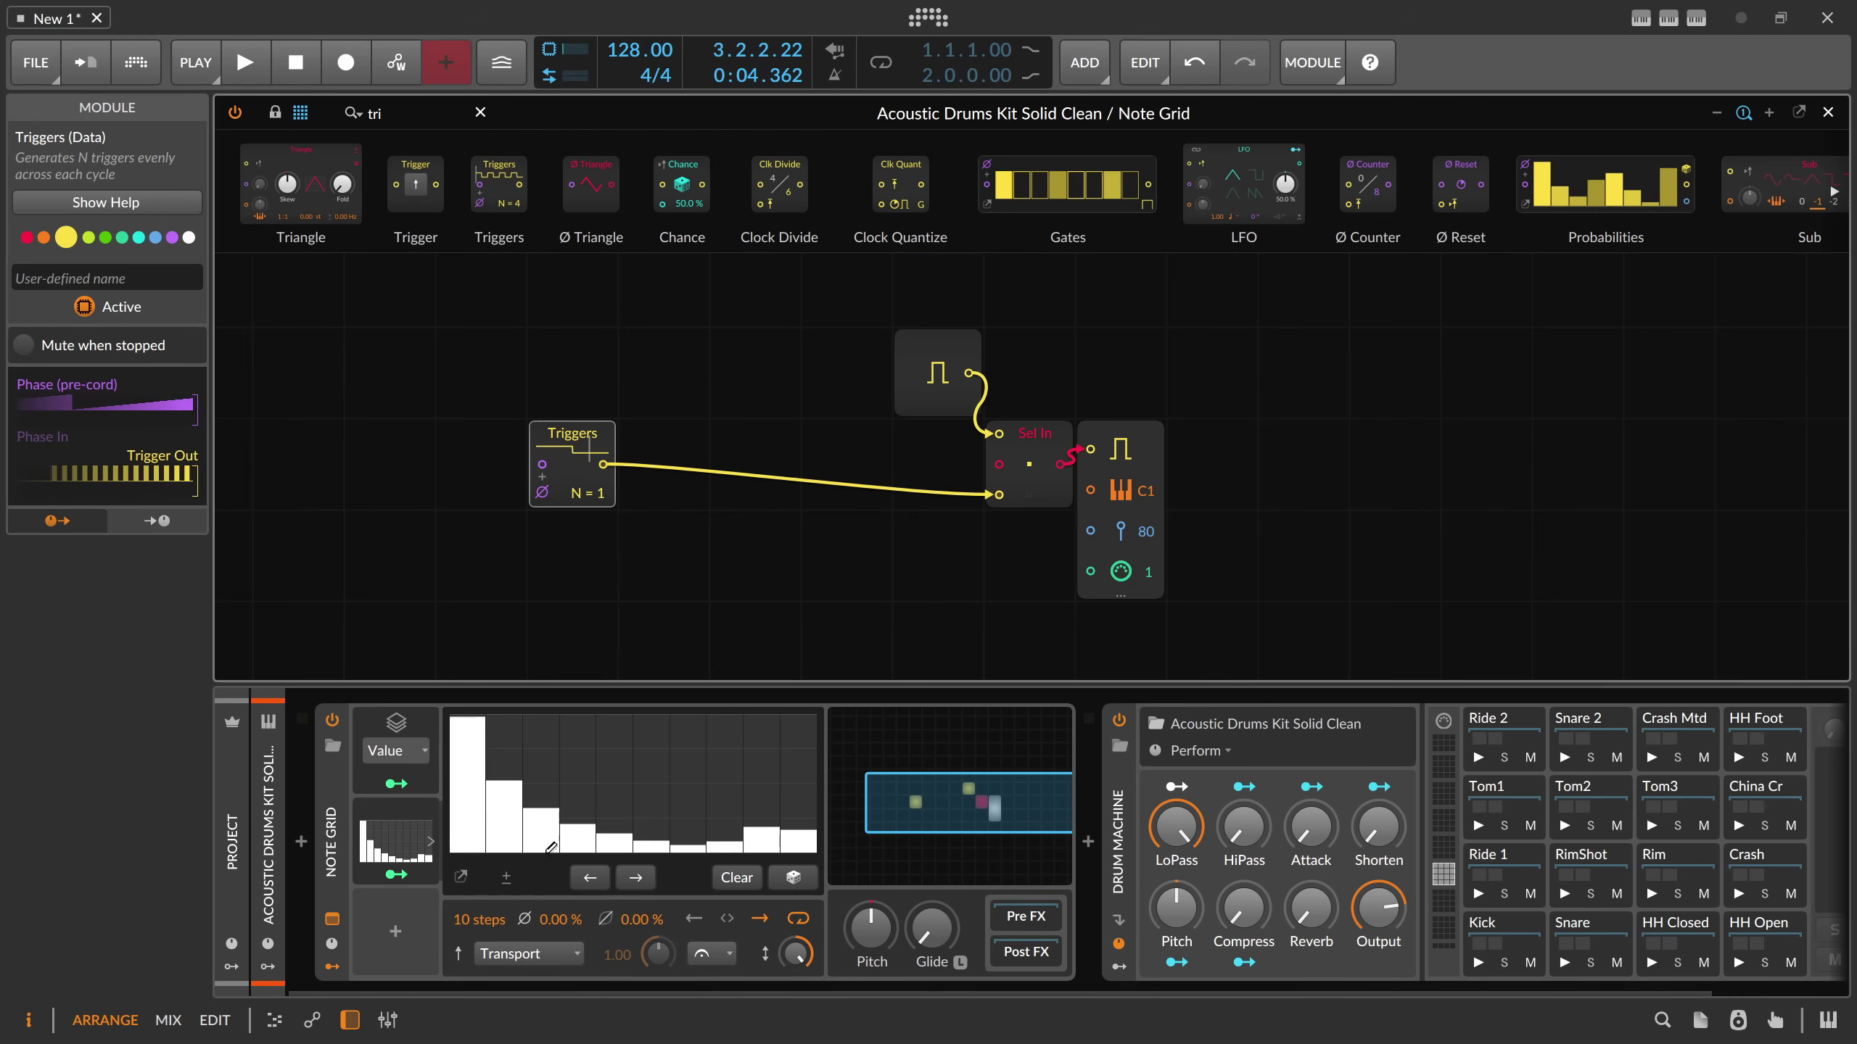
{"action": "left_click_drag", "start_coordinate": [486, 851], "coordinate": [706, 851]}
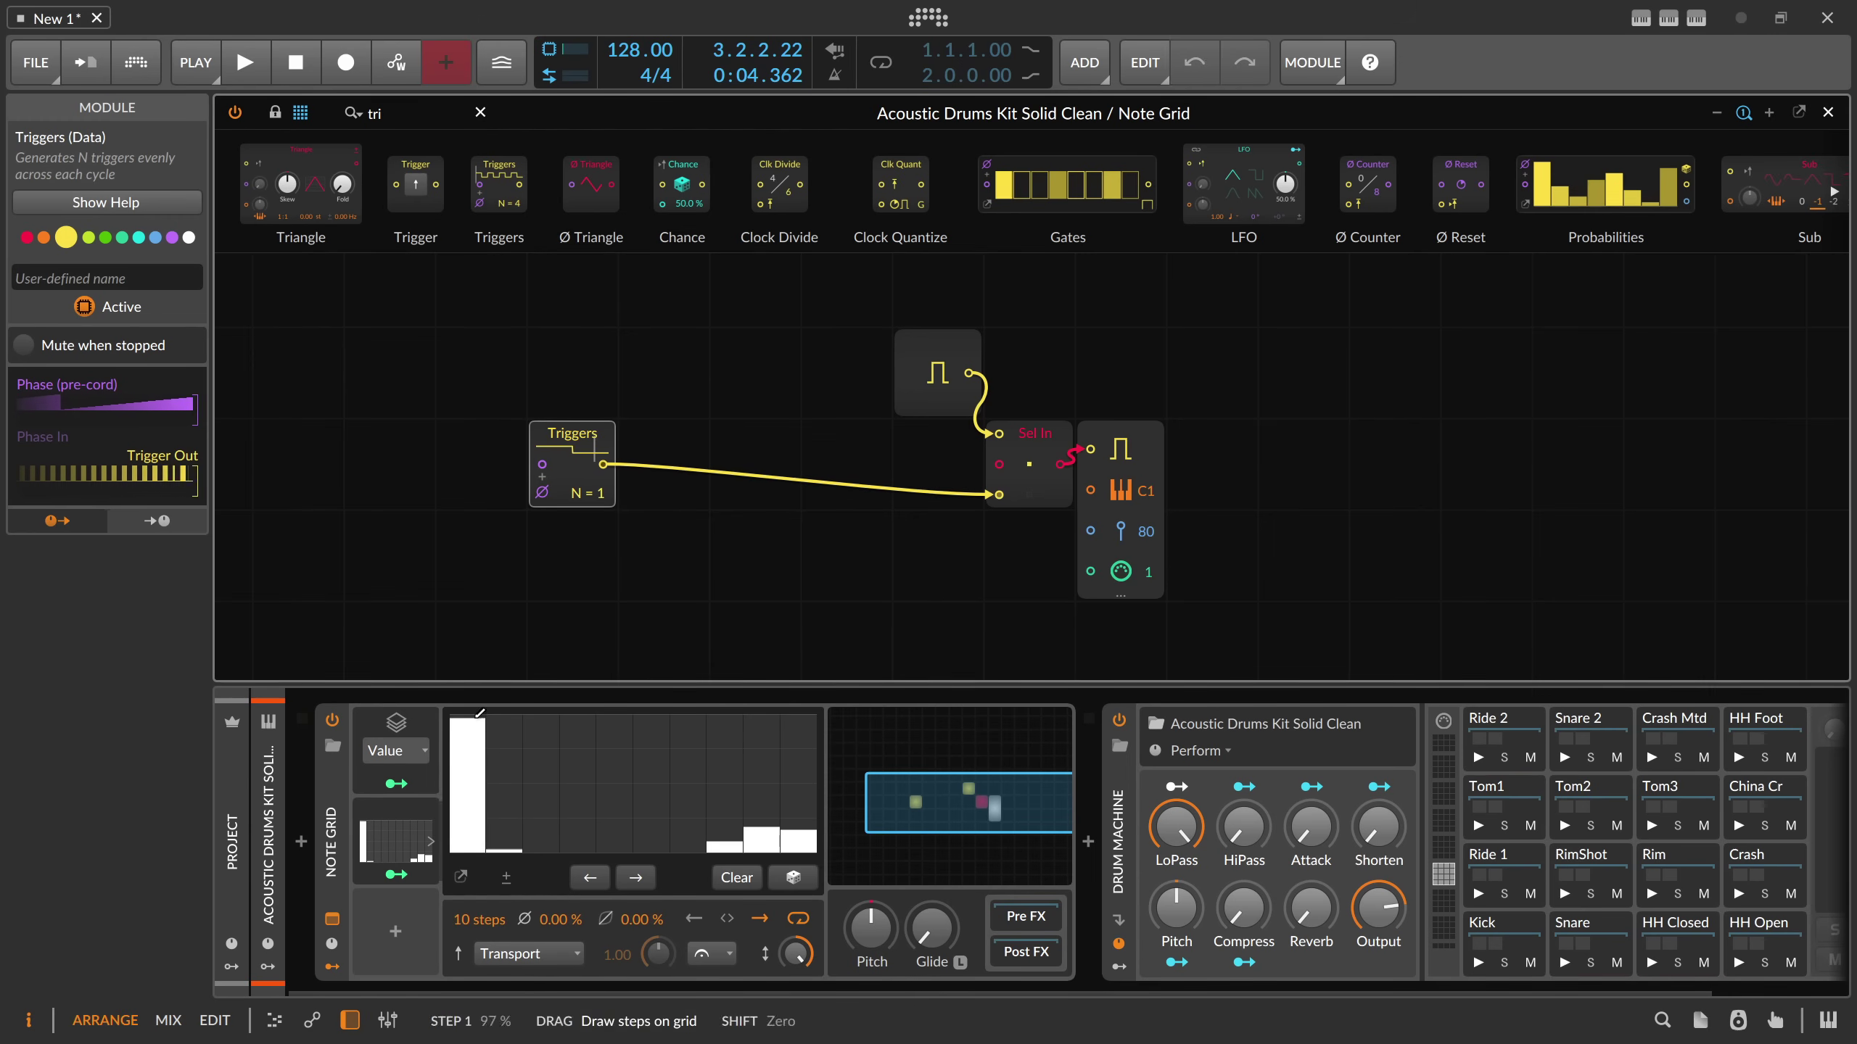
{"action": "key", "text": "space"}
{"action": "mouse_move", "coordinate": [485, 745]}
{"action": "left_mouse_down"}
{"action": "mouse_move", "coordinate": [527, 815]}
{"action": "mouse_move", "coordinate": [643, 811]}
{"action": "mouse_move", "coordinate": [764, 841]}
{"action": "mouse_move", "coordinate": [703, 837]}
{"action": "mouse_move", "coordinate": [760, 746]}
{"action": "mouse_move", "coordinate": [724, 786]}
{"action": "mouse_move", "coordinate": [541, 761]}
{"action": "mouse_move", "coordinate": [632, 791]}
{"action": "left_mouse_up"}
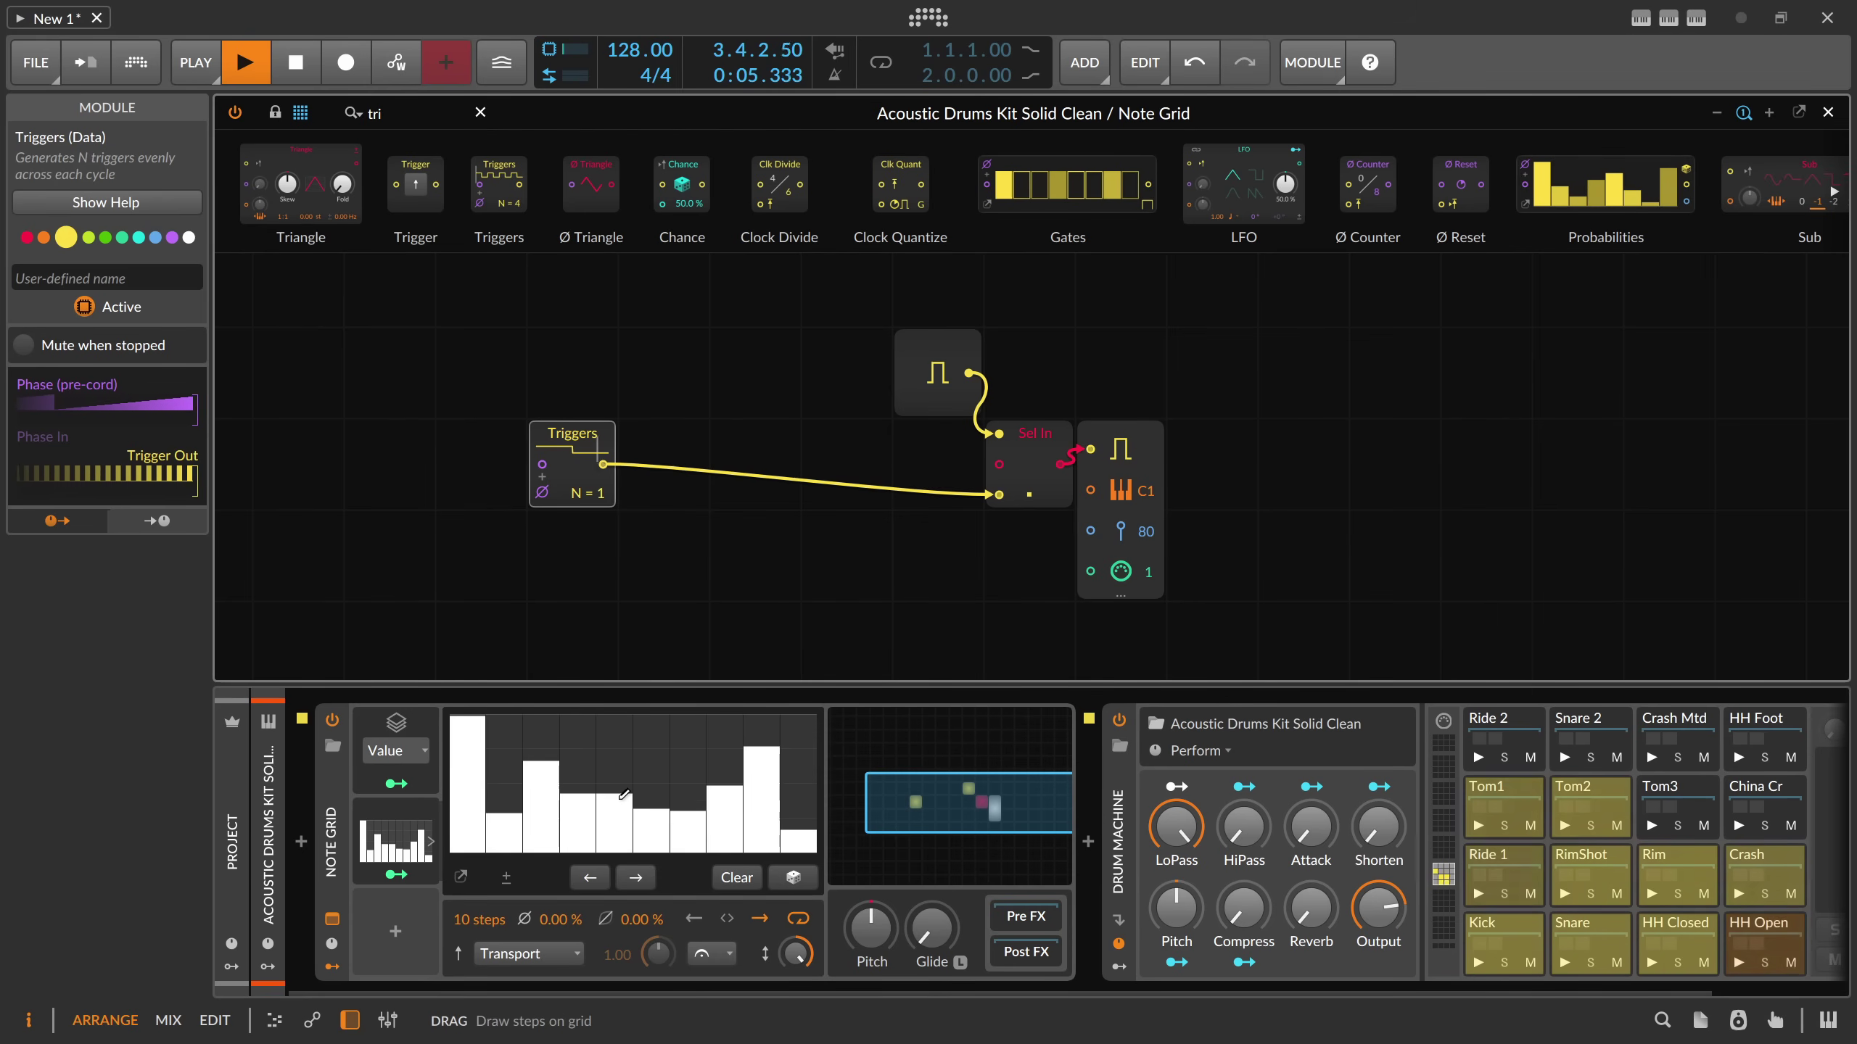
{"action": "key", "text": "space"}
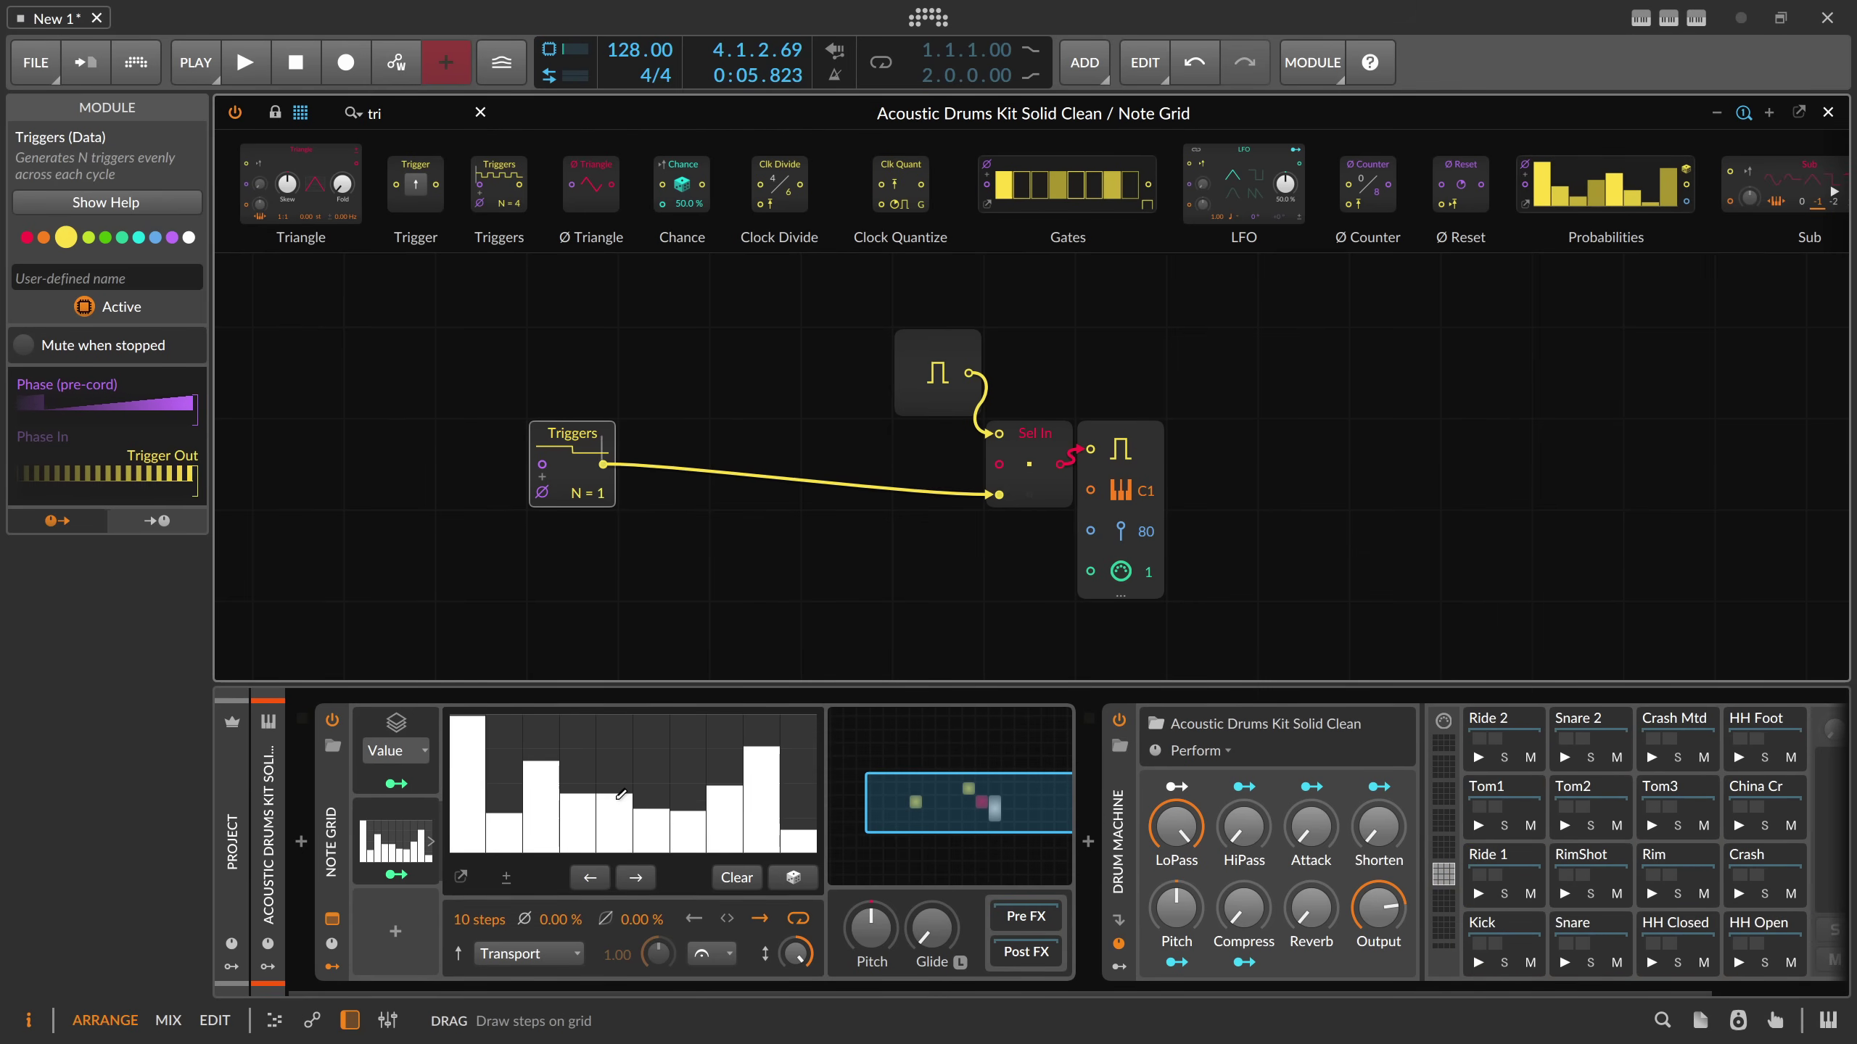
- Lower all ten steps of the Steps modulator to zero
{"action": "mouse_move", "coordinate": [558, 771]}
{"action": "left_mouse_down"}
{"action": "mouse_move", "coordinate": [504, 841]}
{"action": "mouse_move", "coordinate": [790, 848]}
{"action": "mouse_move", "coordinate": [482, 745]}
{"action": "mouse_move", "coordinate": [488, 914]}
{"action": "left_mouse_up"}
{"action": "mouse_move", "coordinate": [475, 848]}
{"action": "left_mouse_down"}
{"action": "mouse_move", "coordinate": [467, 750]}
{"action": "mouse_move", "coordinate": [504, 768]}
{"action": "mouse_move", "coordinate": [547, 892]}
{"action": "mouse_move", "coordinate": [605, 907]}
{"action": "left_mouse_up"}
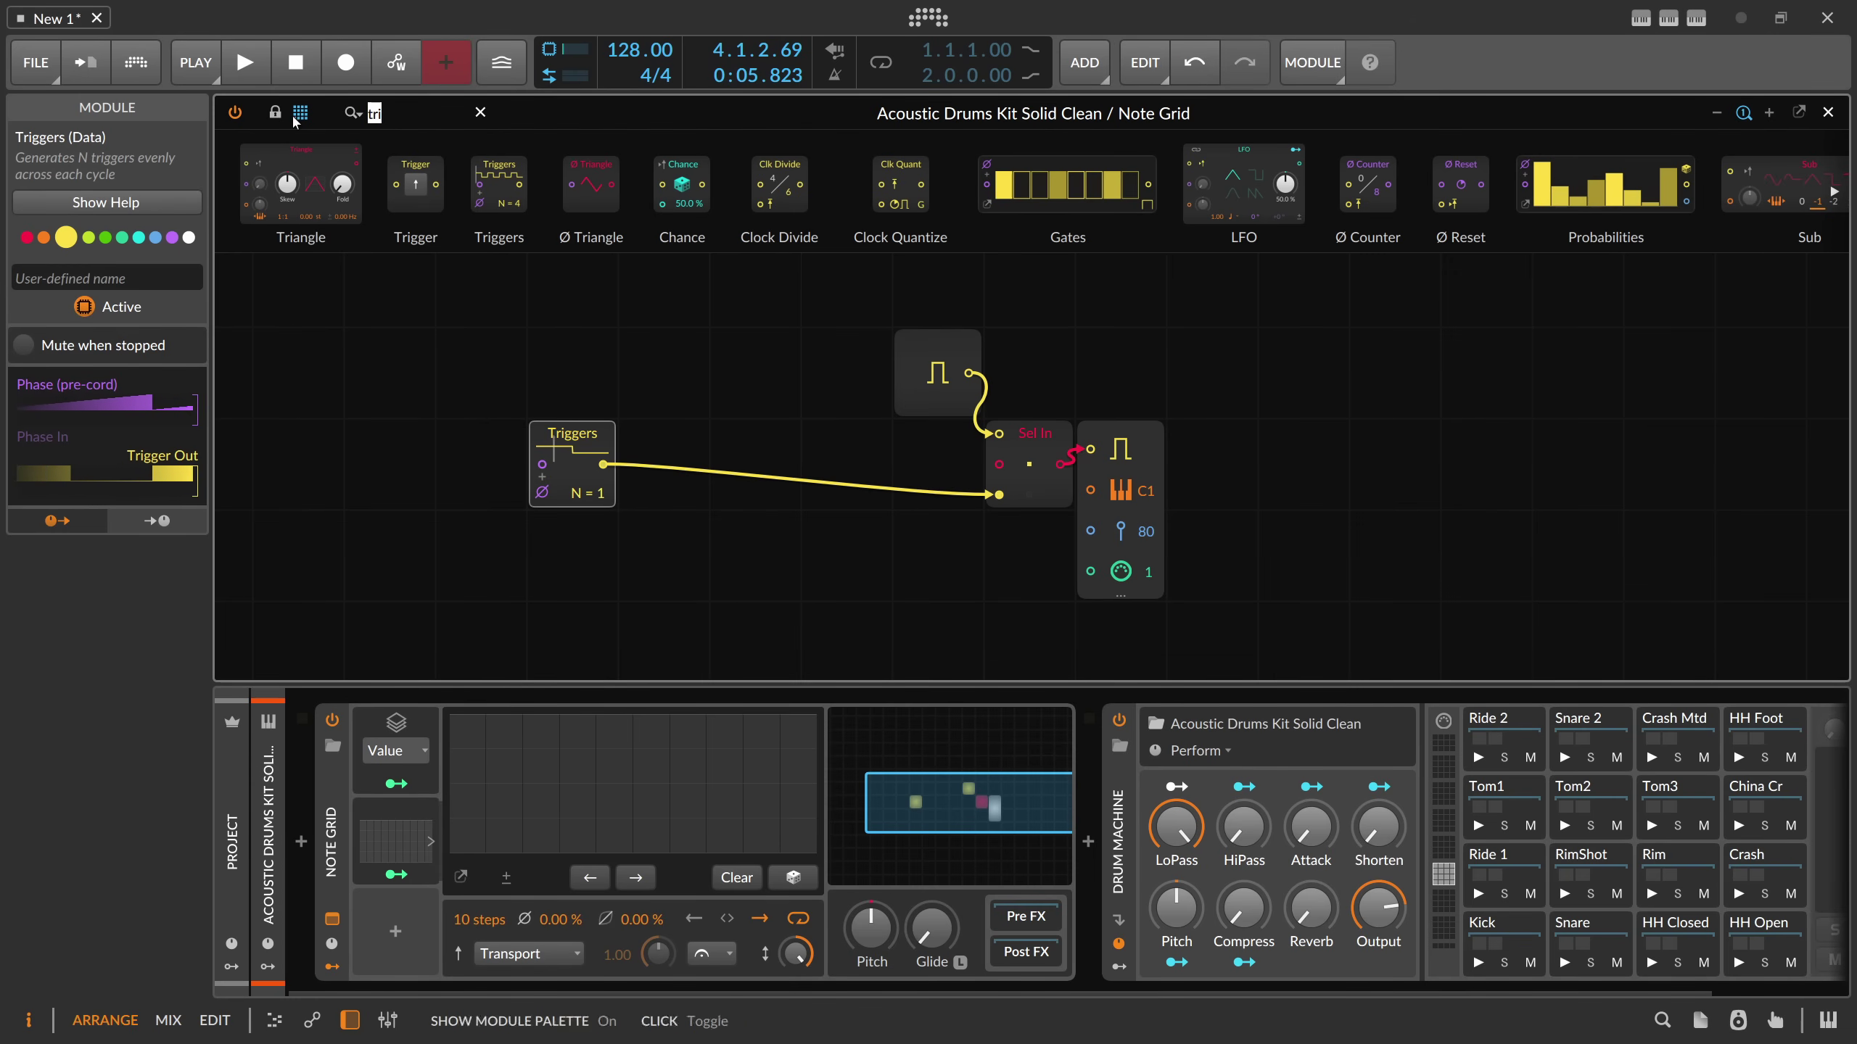
- Add a Value module above Triggers and attach a greater-than (>) comparator to its output
{"action": "type", "text": "value"}
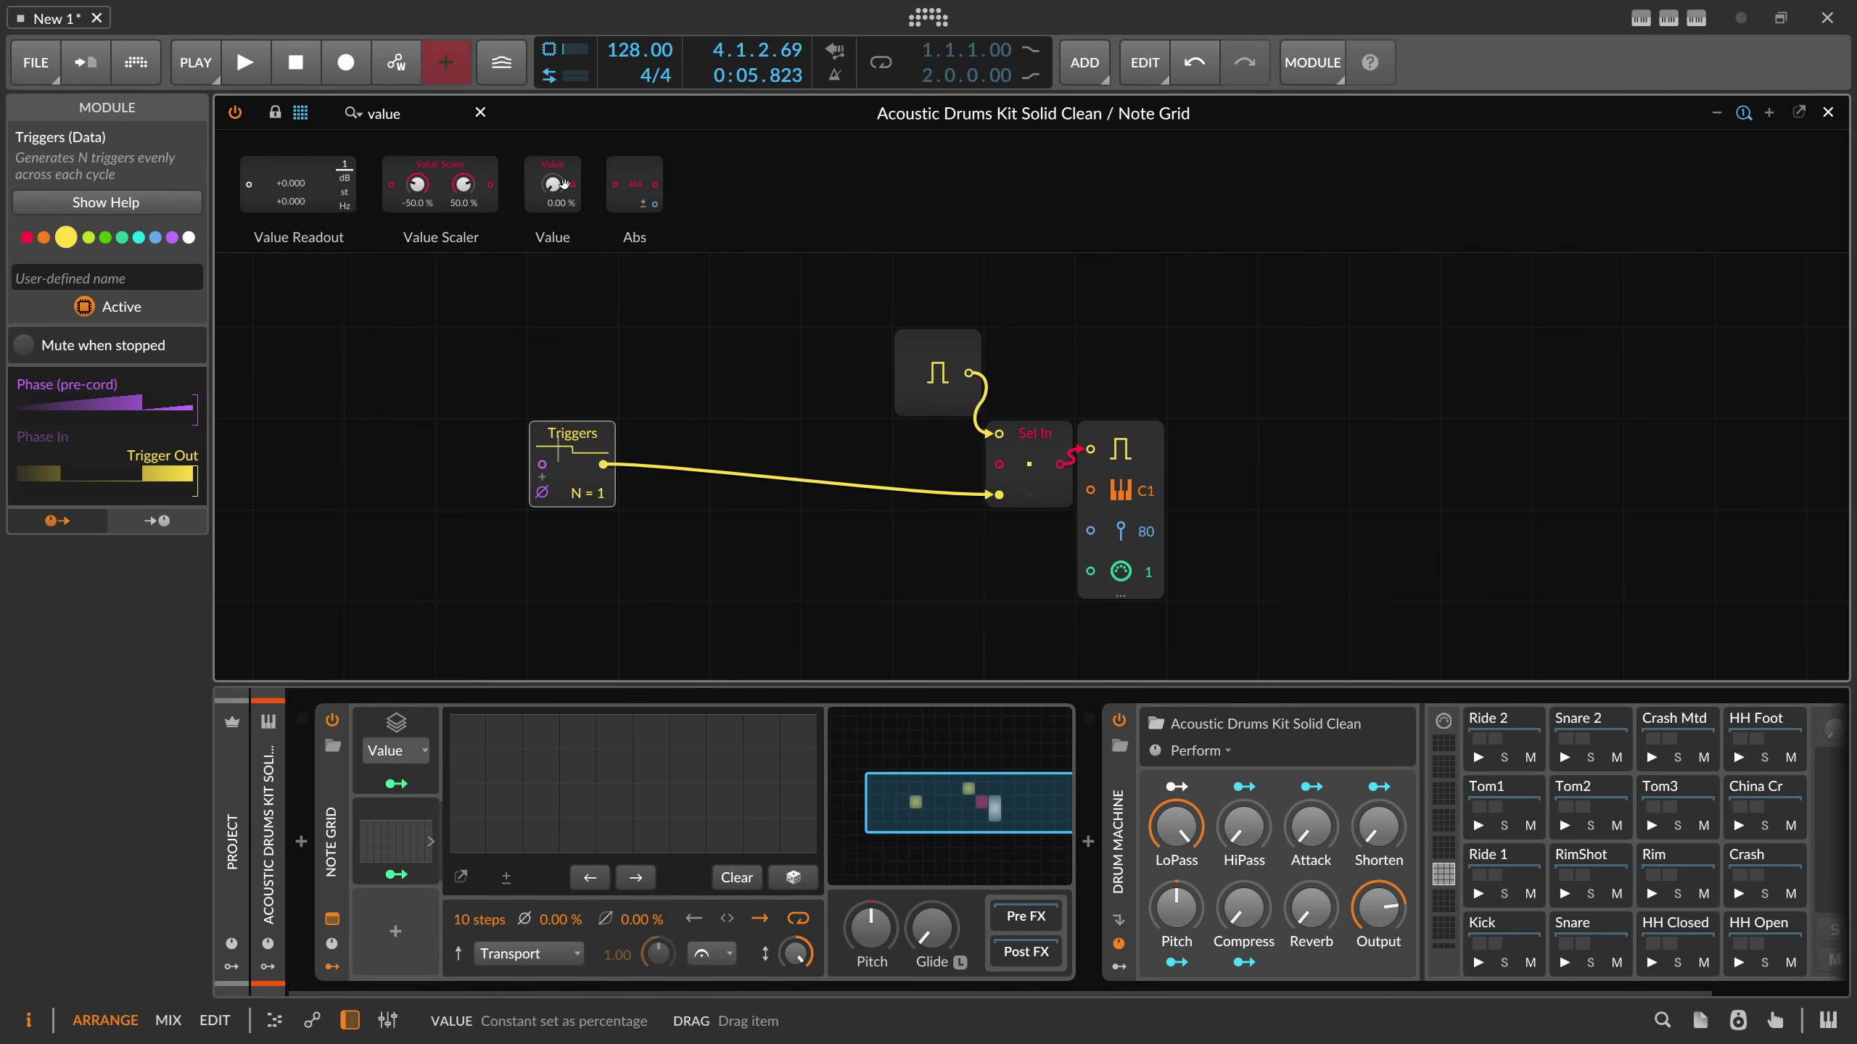
{"action": "left_click_drag", "start_coordinate": [553, 185], "coordinate": [663, 281]}
{"action": "left_click", "coordinate": [337, 118]}
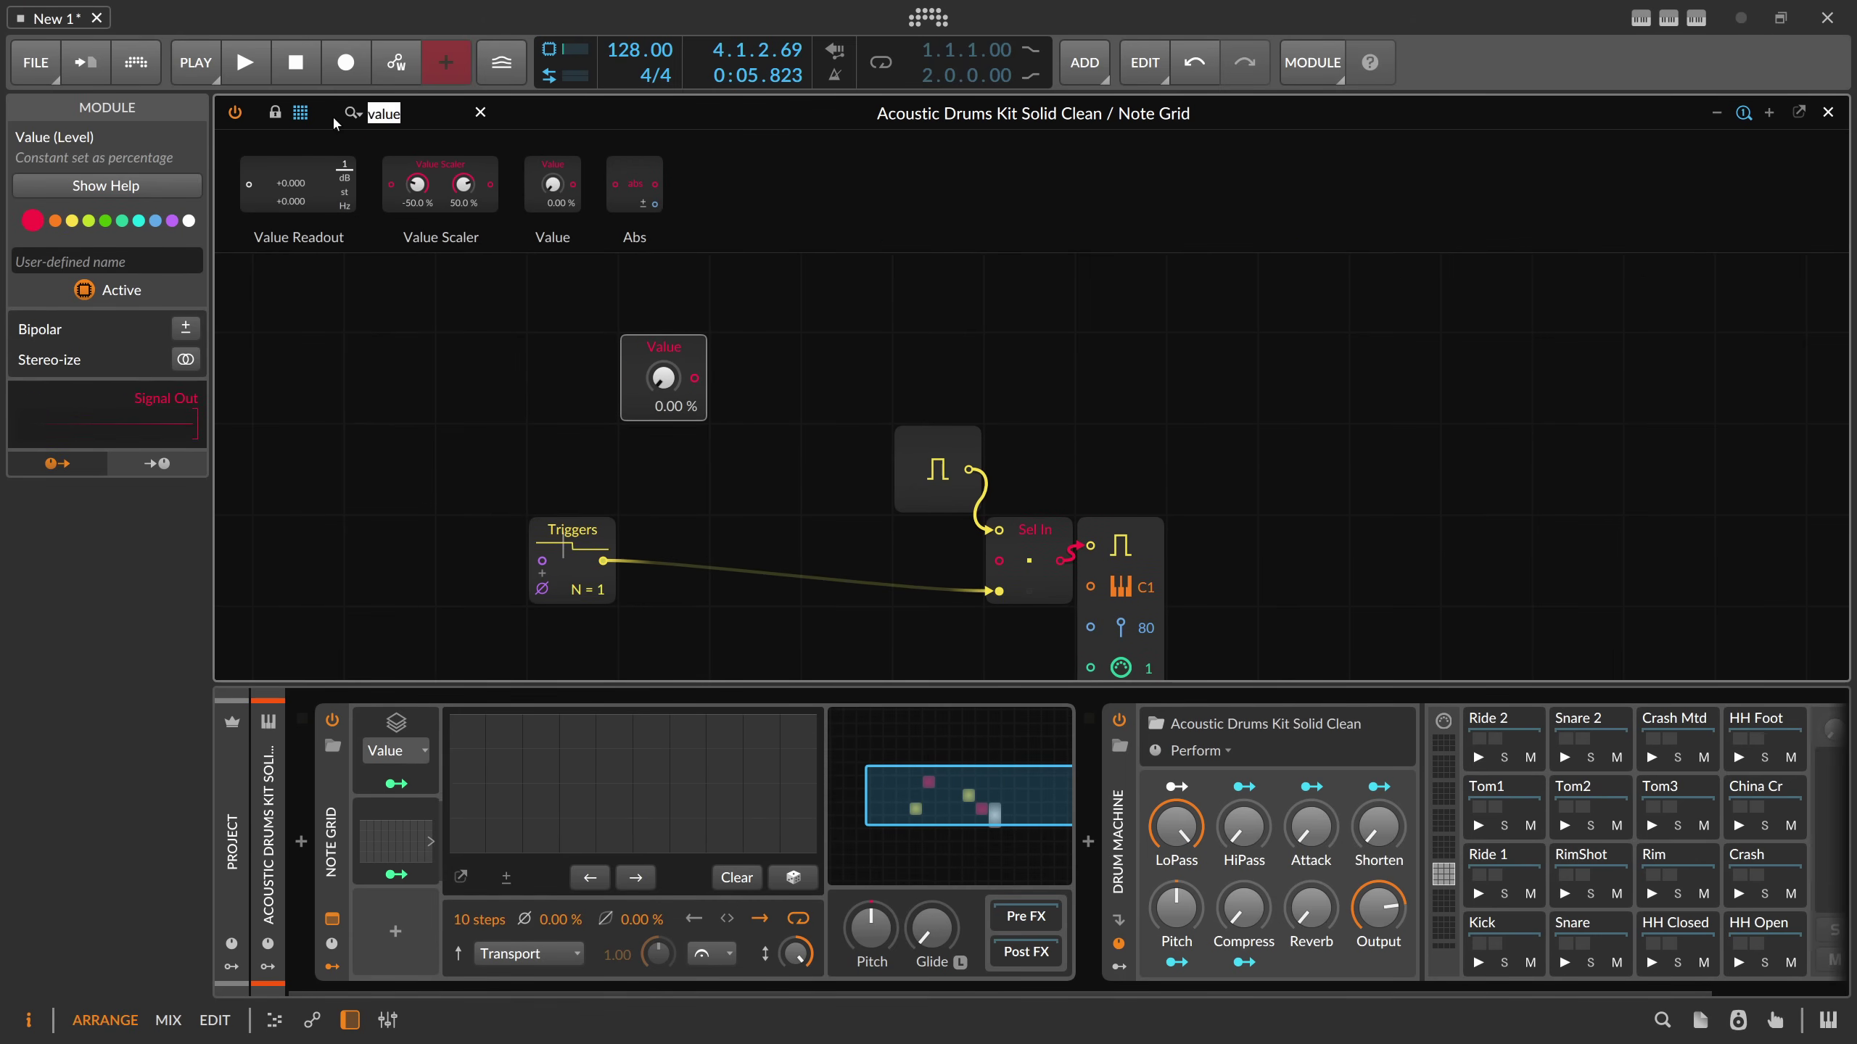
{"action": "key", "text": "BackSpace"}
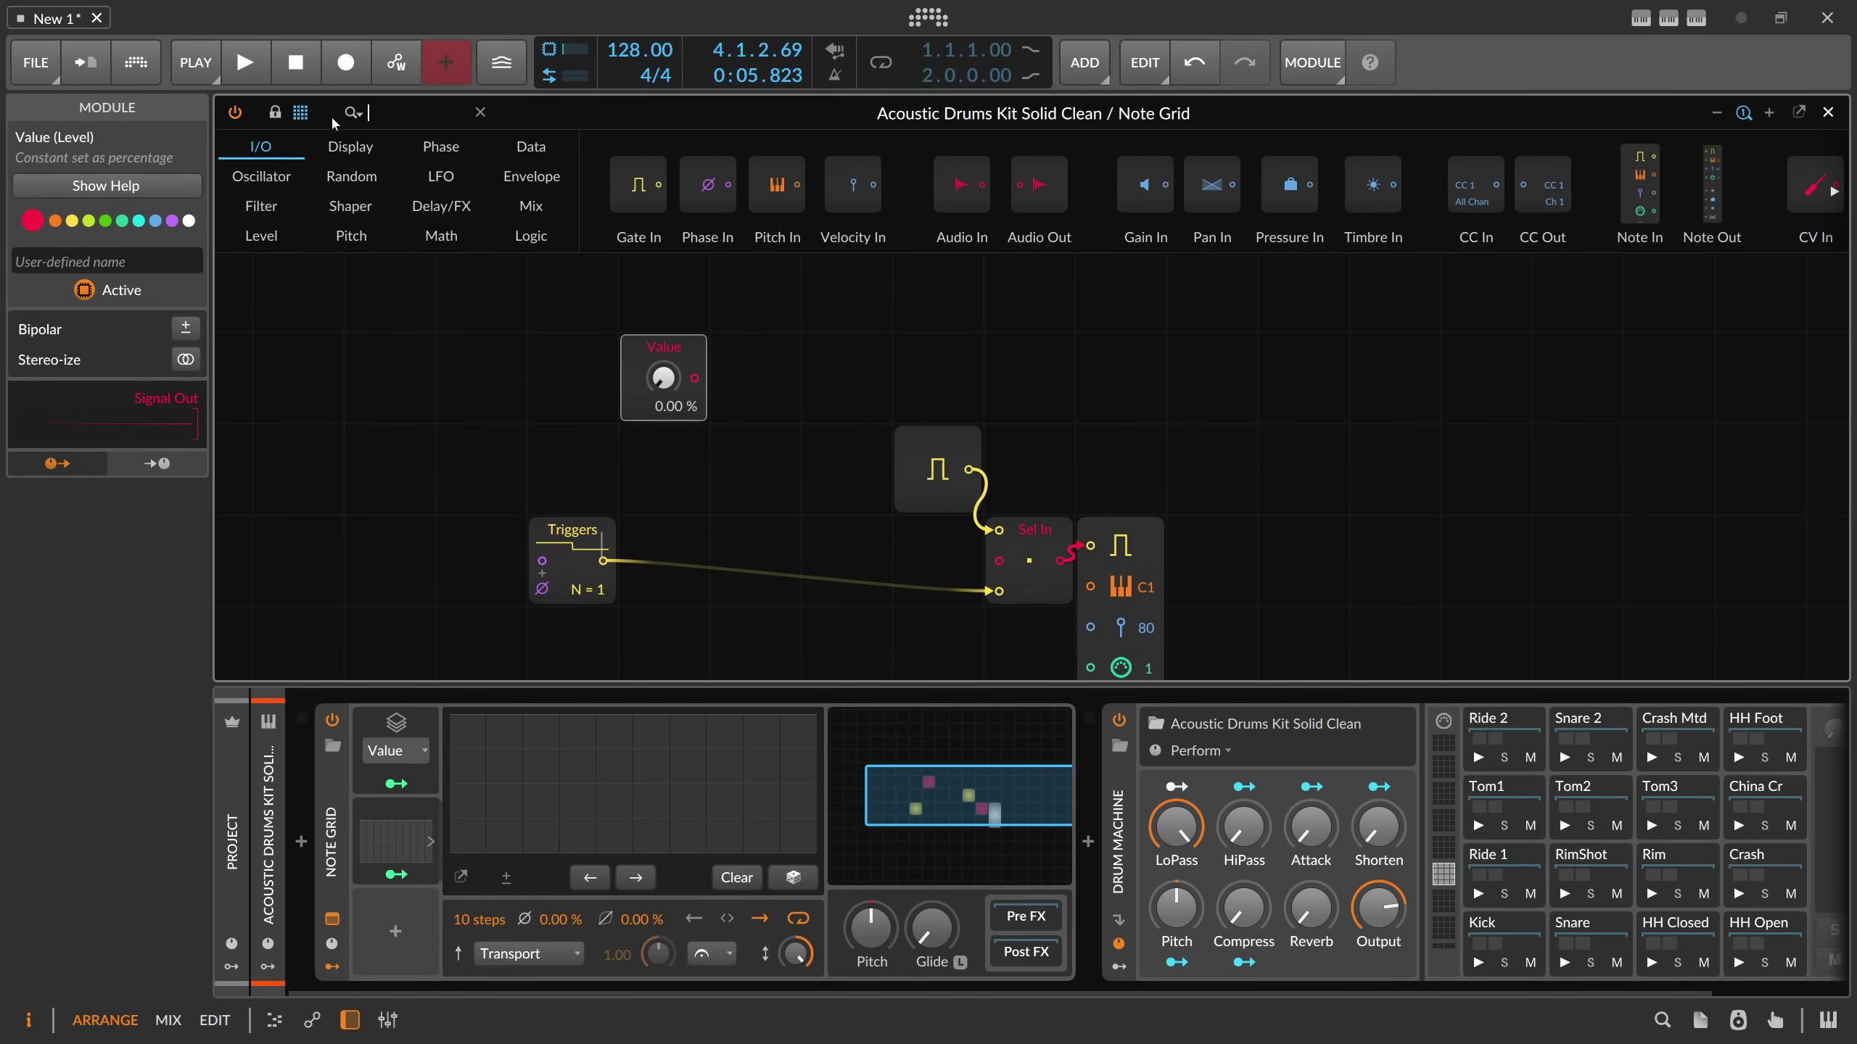
{"action": "left_click", "coordinate": [441, 235]}
{"action": "left_click", "coordinate": [517, 247]}
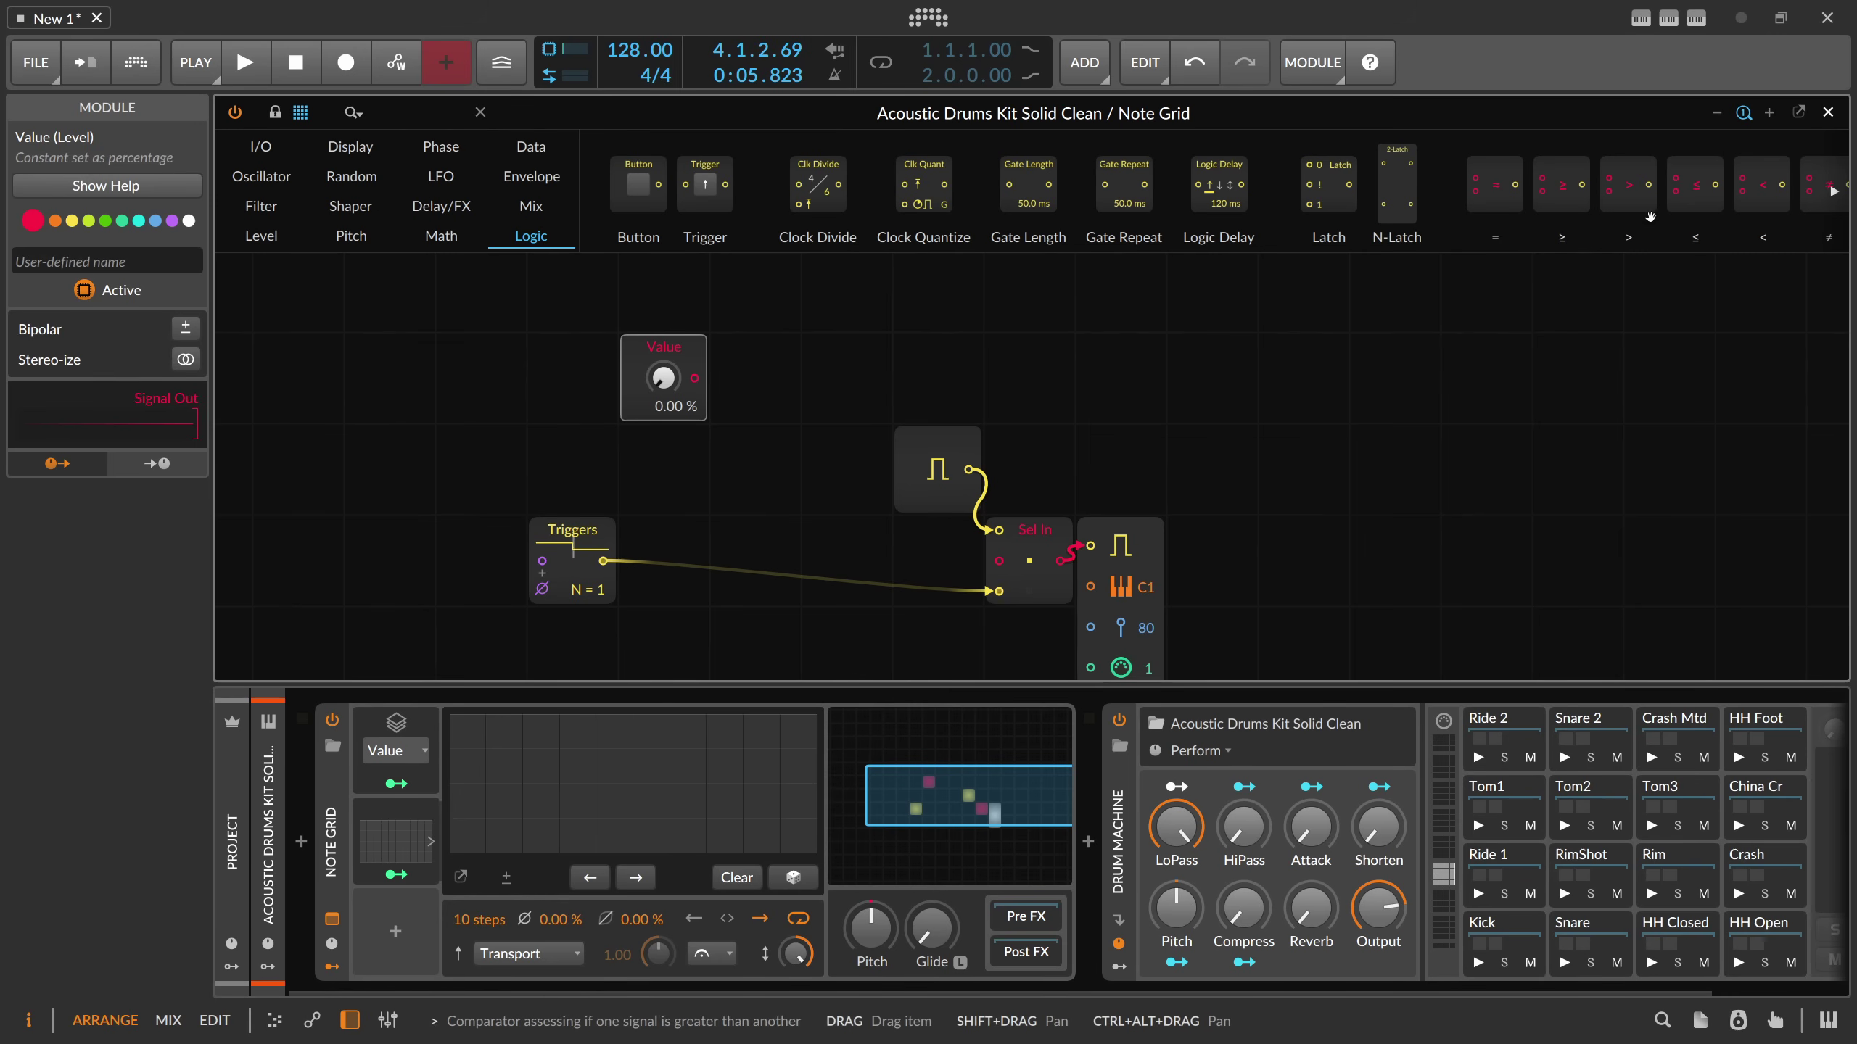
{"action": "left_click_drag", "start_coordinate": [1629, 186], "coordinate": [705, 366]}
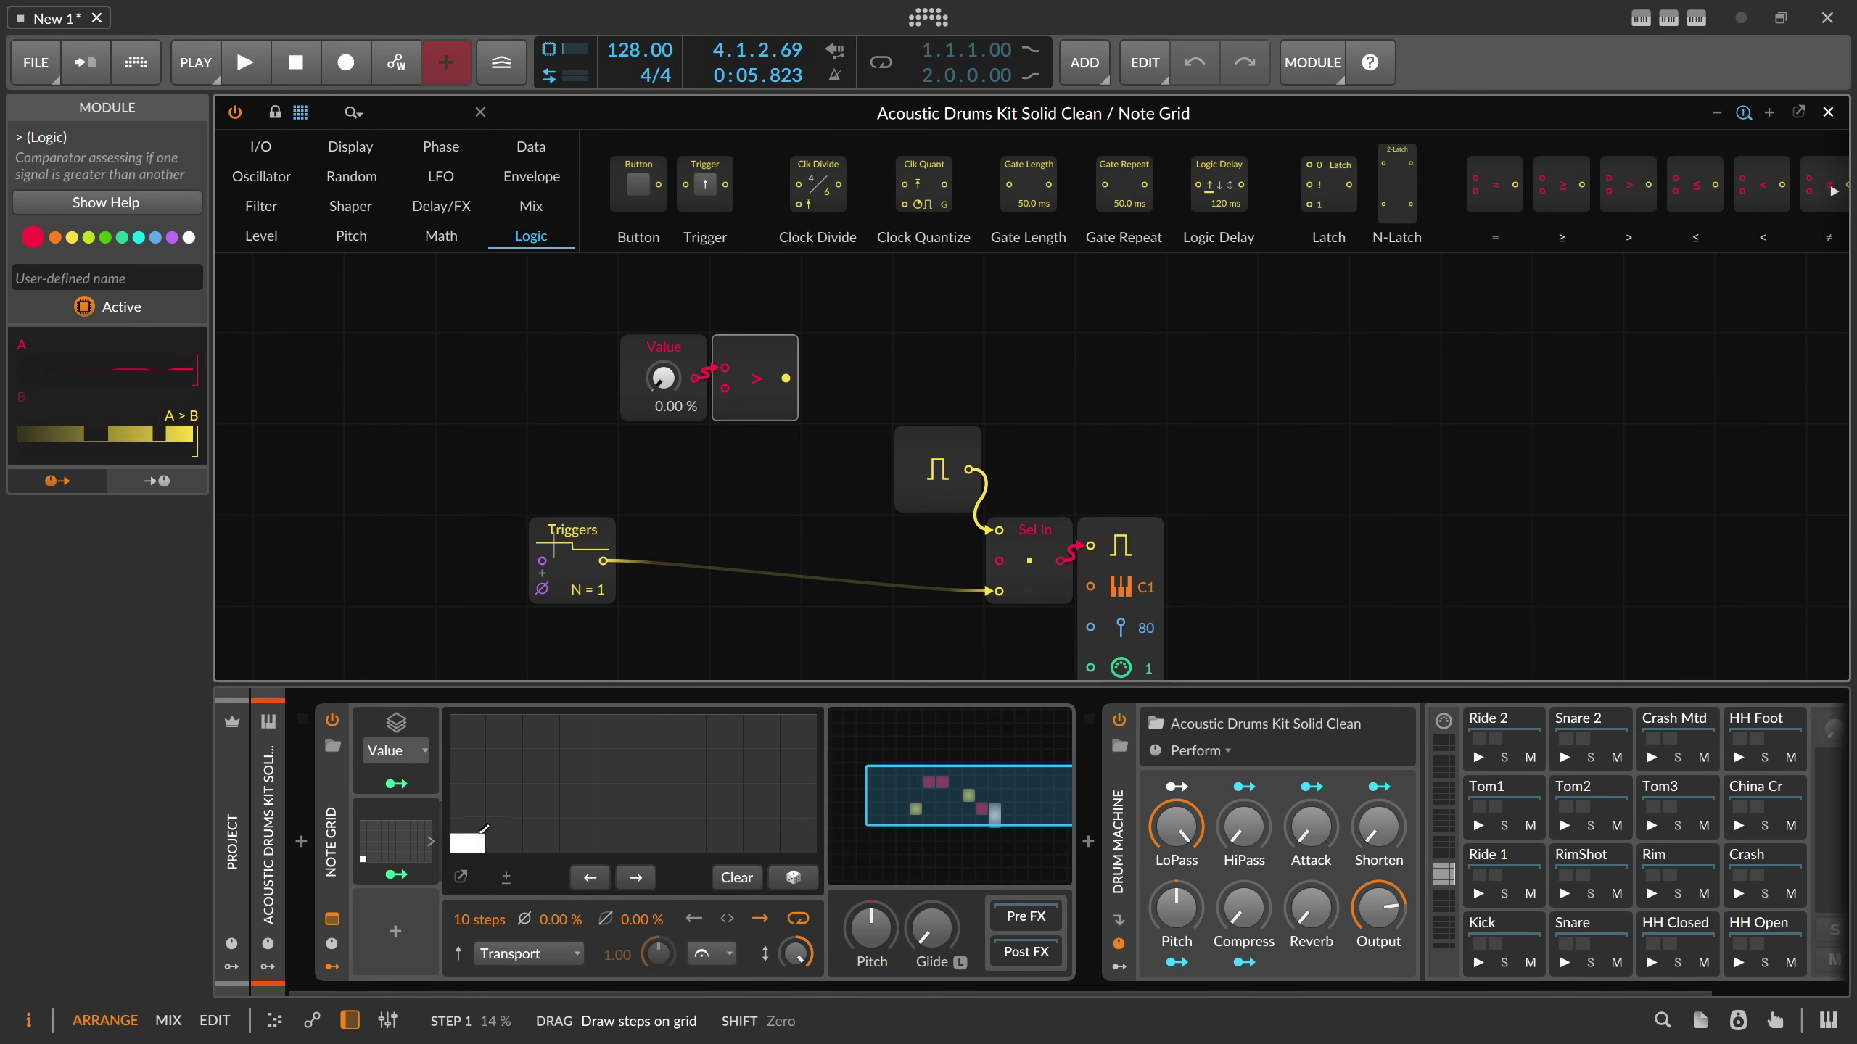
{"action": "left_click", "coordinate": [482, 847]}
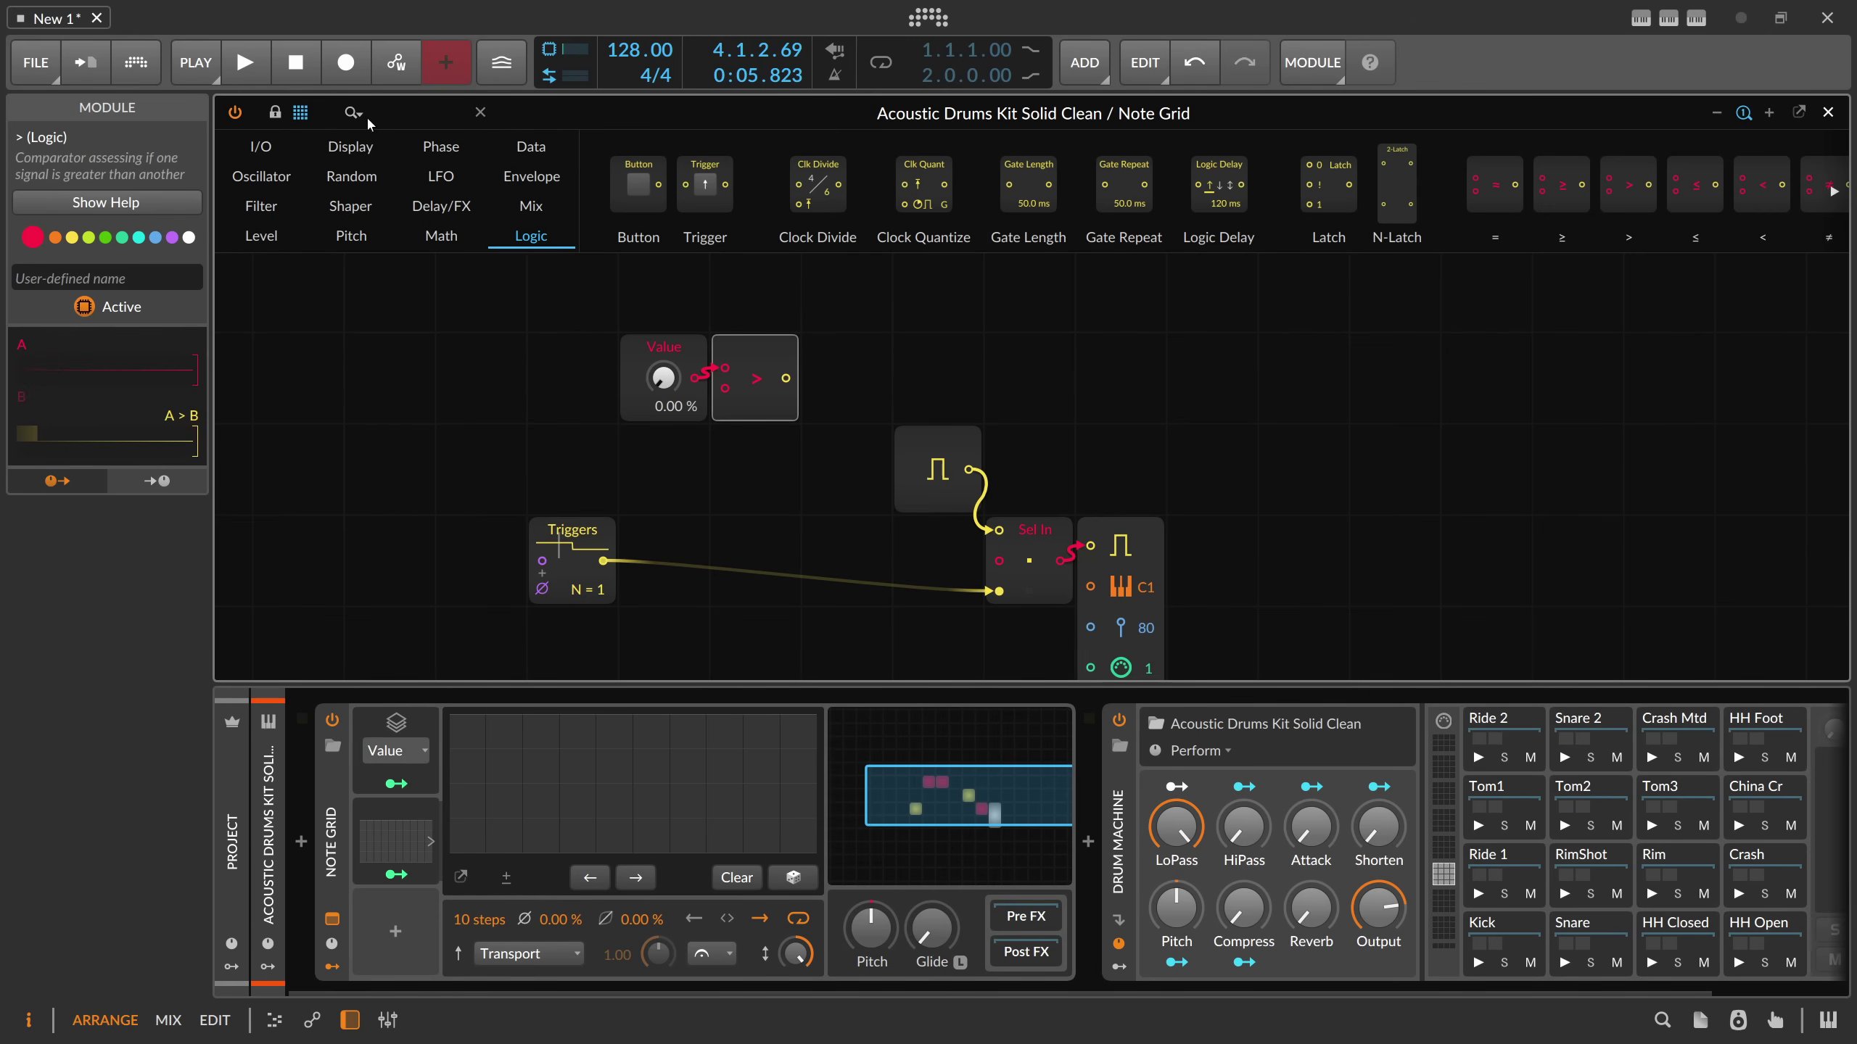
- Insert an AND gate that combines Gate In with the comparator output and feeds Select In, and move Gate In above it
{"action": "left_click", "coordinate": [389, 114]}
{"action": "type", "text": "and"}
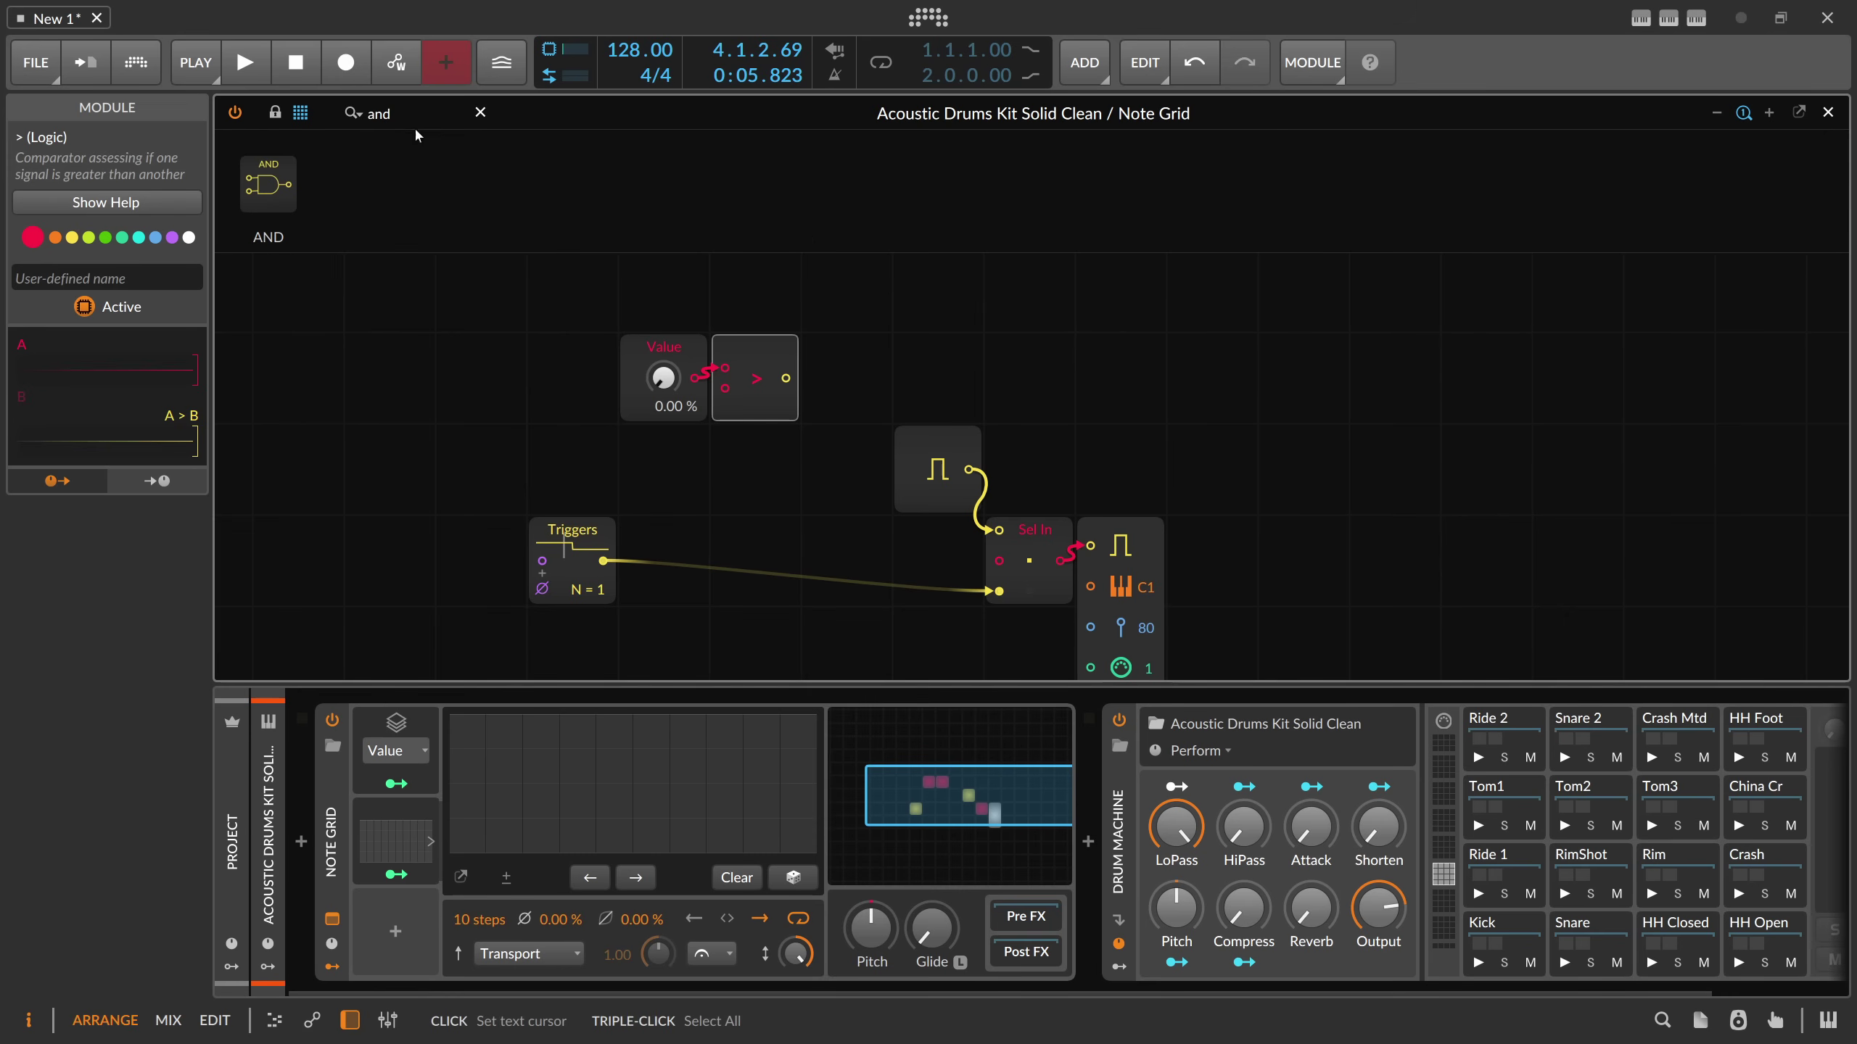
{"action": "left_click_drag", "start_coordinate": [268, 184], "coordinate": [974, 473]}
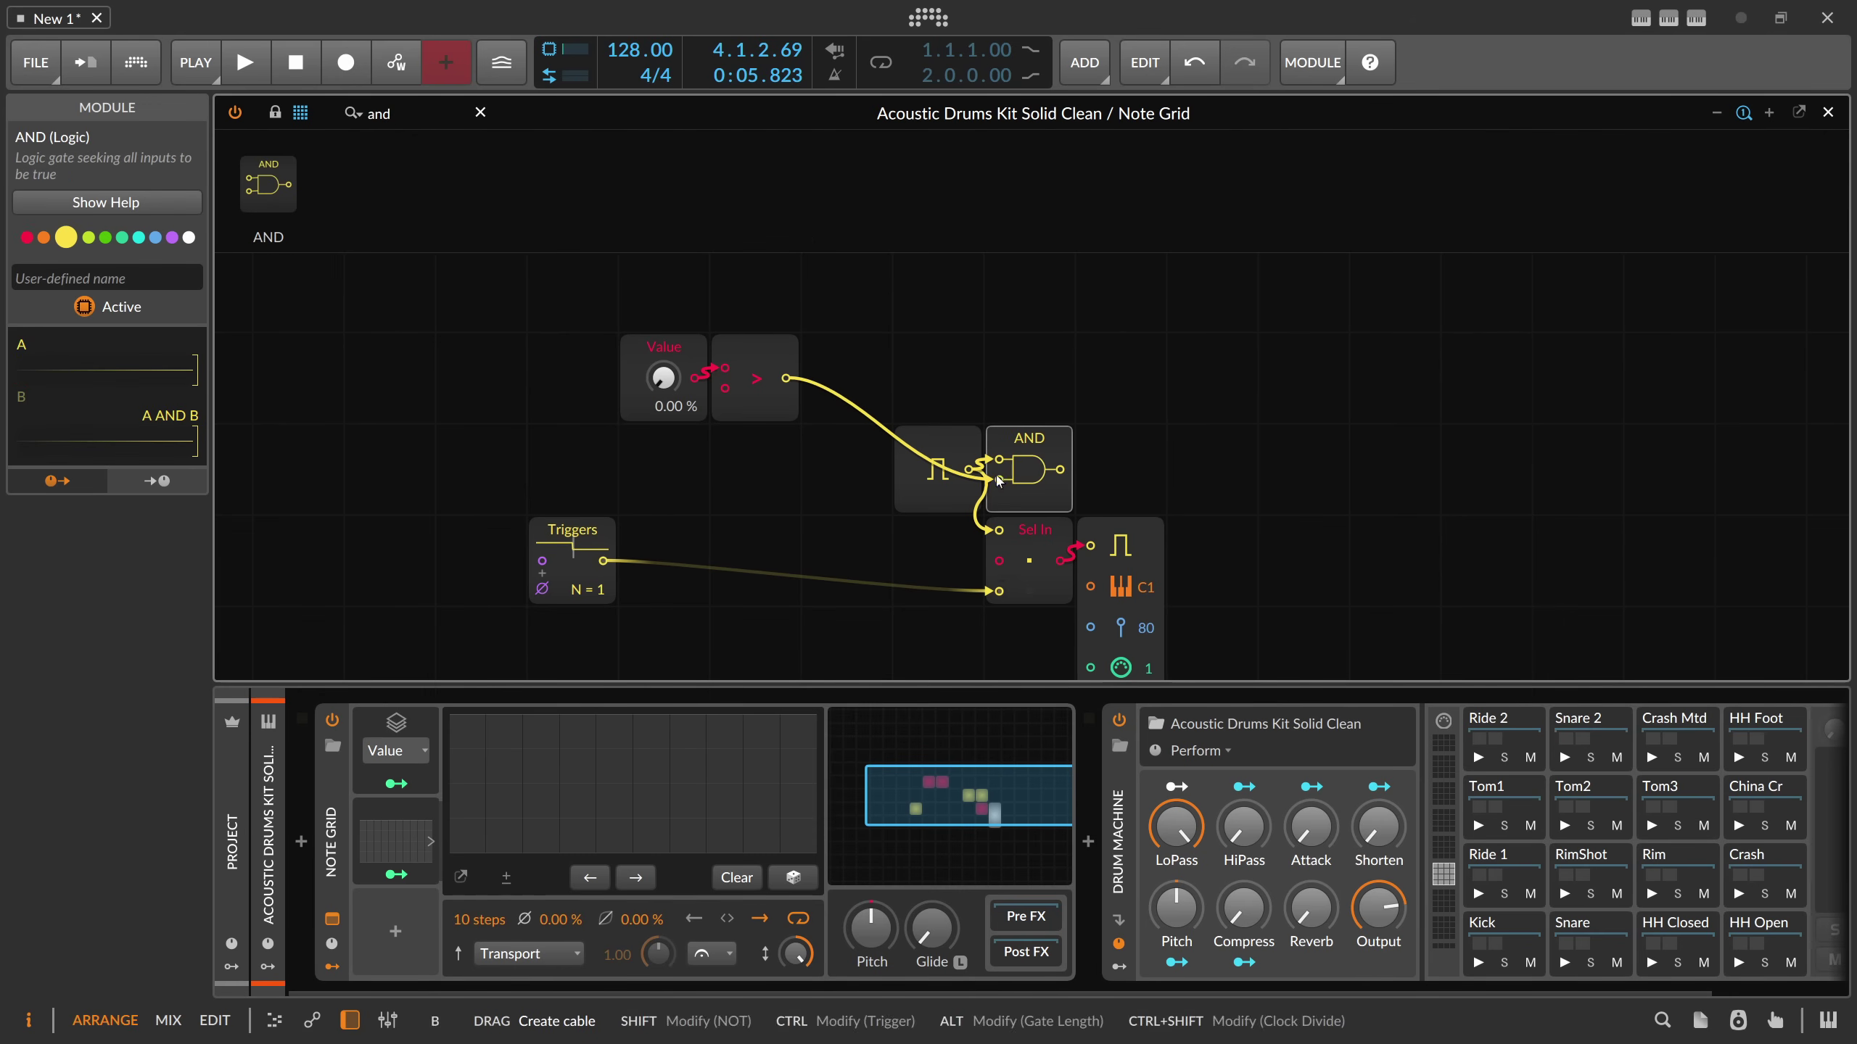
{"action": "left_click_drag", "start_coordinate": [1060, 469], "coordinate": [982, 433]}
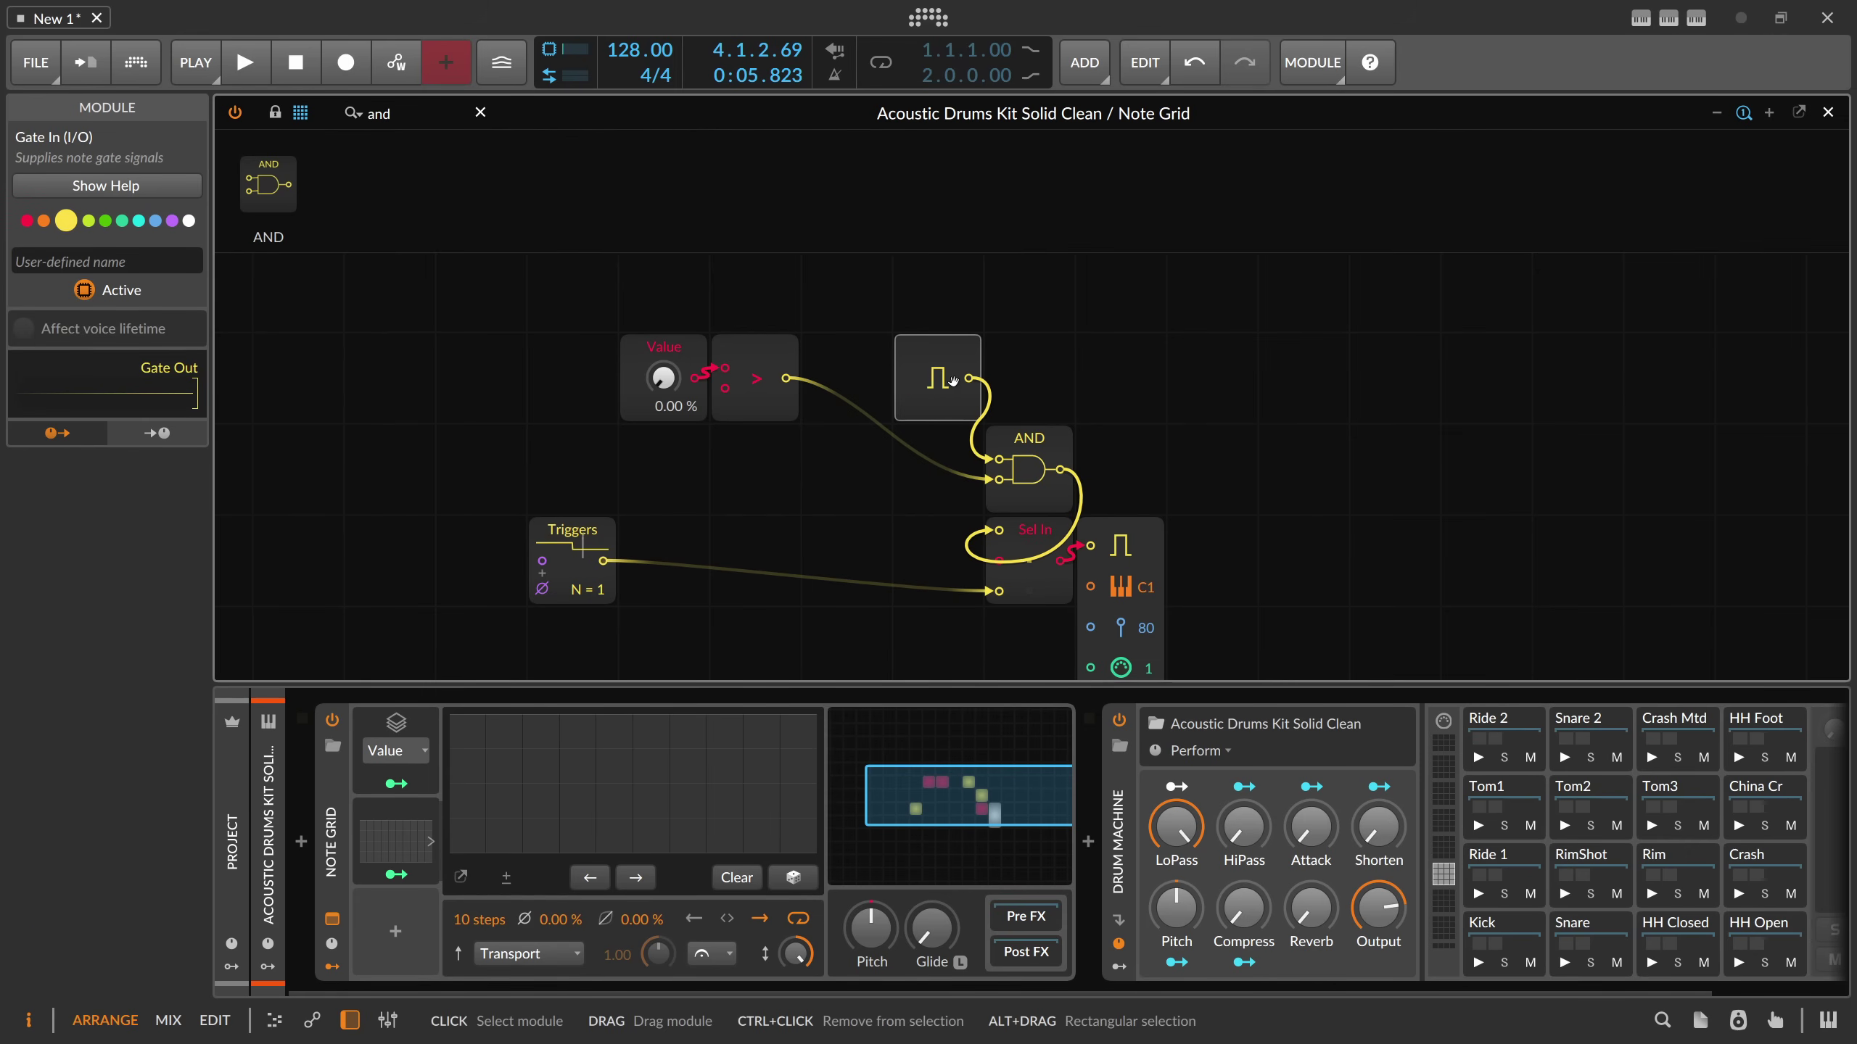
- Check the track's launcher clip in the arrangement, and return to the Note Grid patch to inspect Select In and its inputs
{"action": "left_click", "coordinate": [1828, 112]}
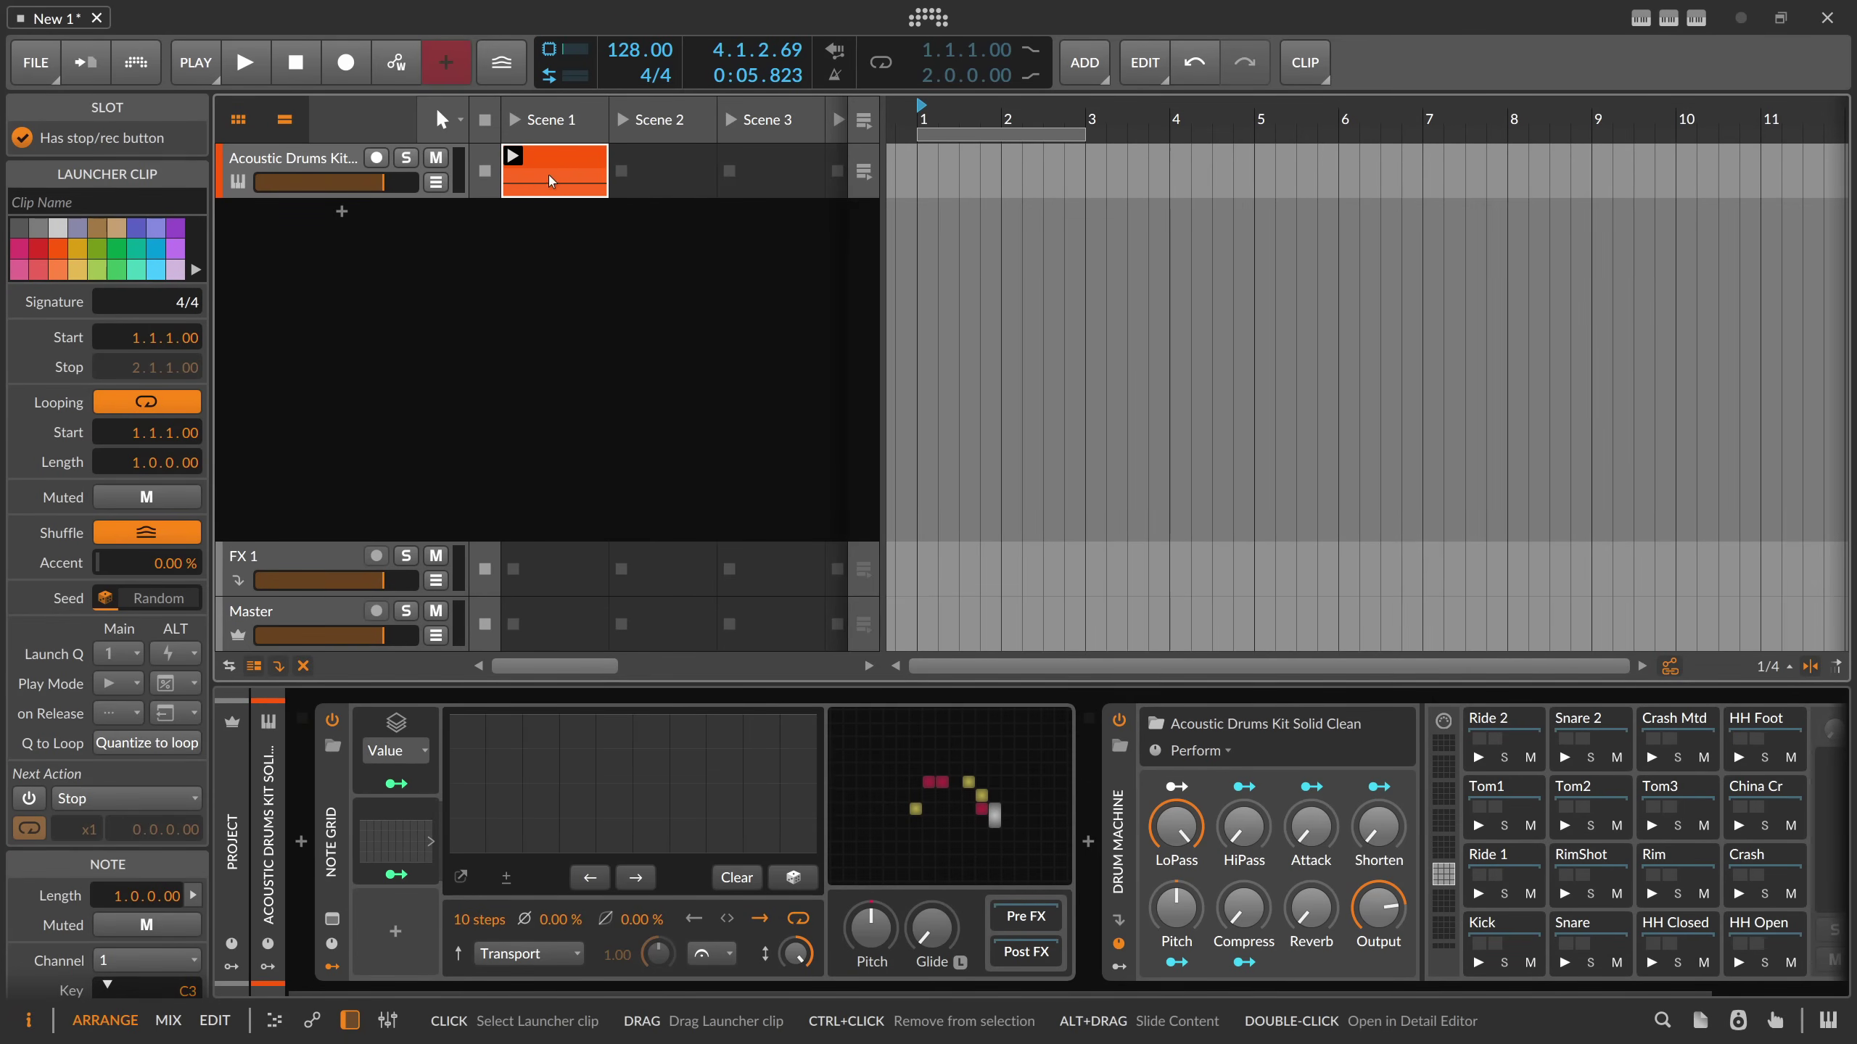
{"action": "left_click", "coordinate": [920, 733]}
{"action": "scroll", "coordinate": [851, 435], "scroll_direction": "up", "scroll_amount": 2}
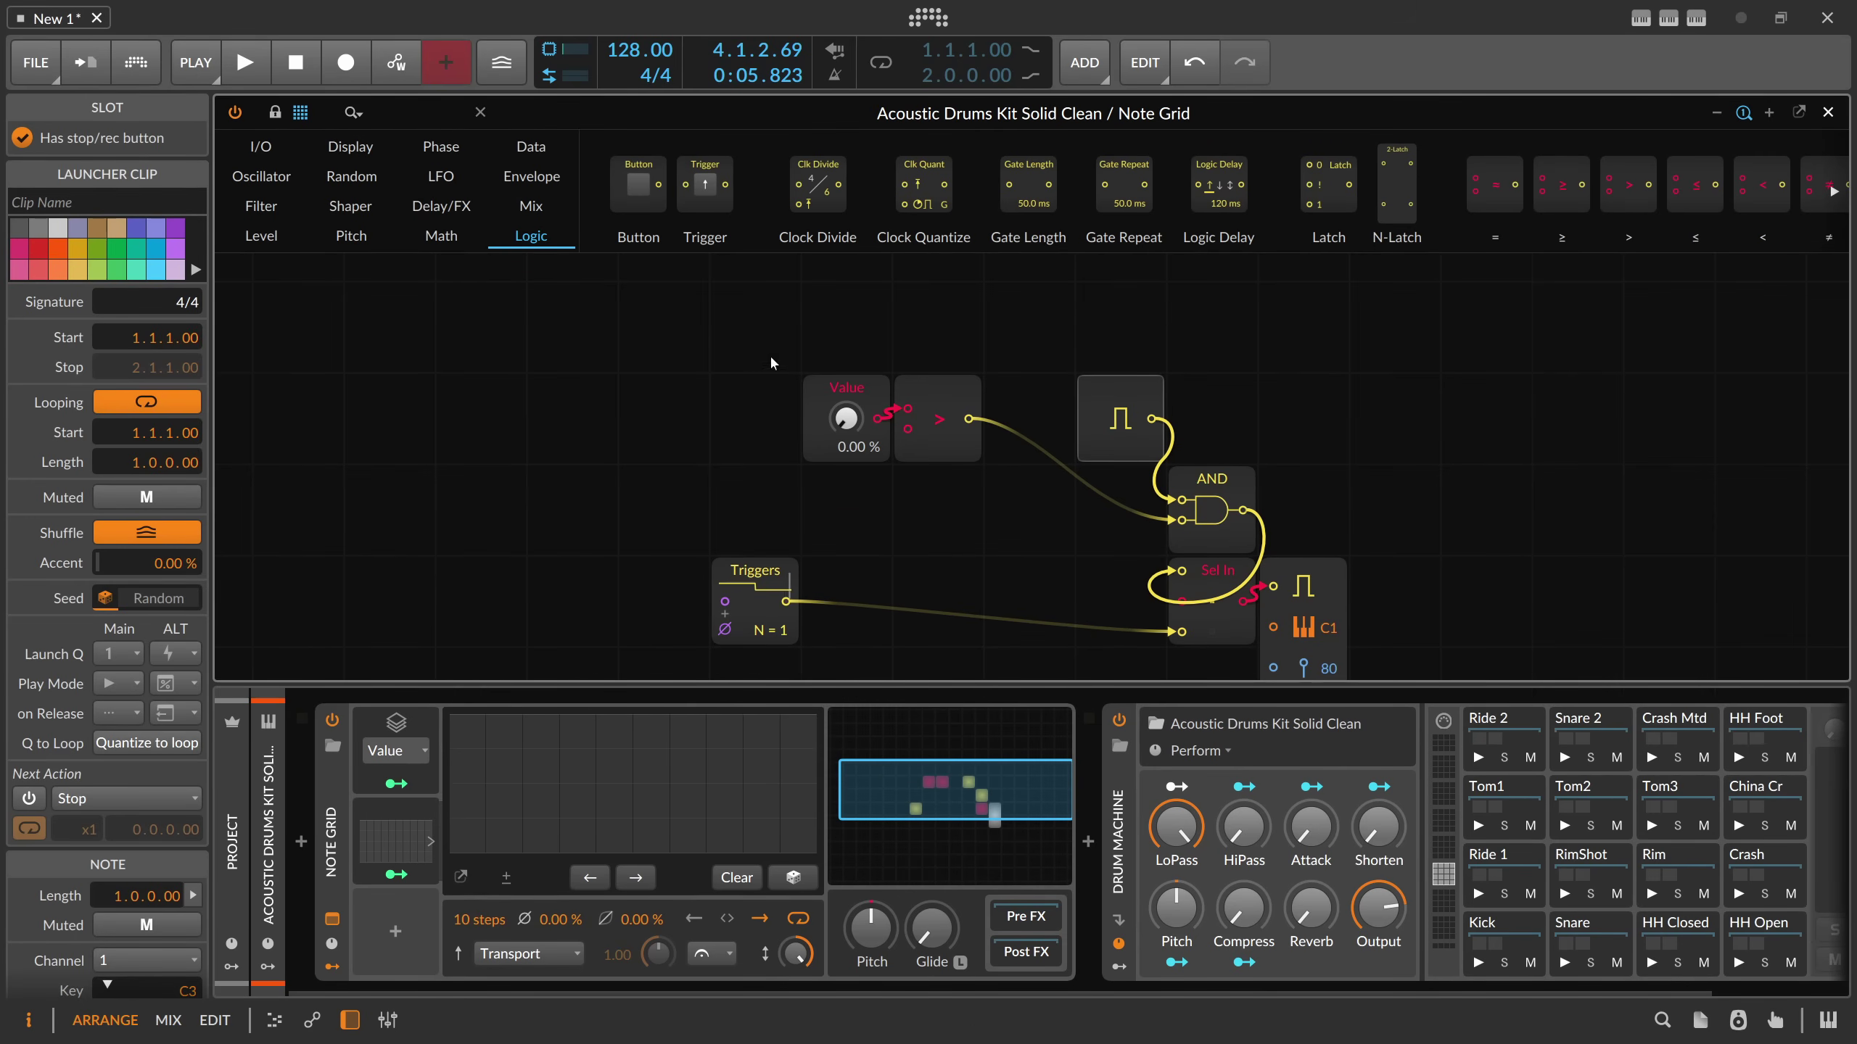
{"action": "left_click_drag", "start_coordinate": [745, 354], "coordinate": [1169, 523]}
{"action": "left_click", "coordinate": [1198, 633]}
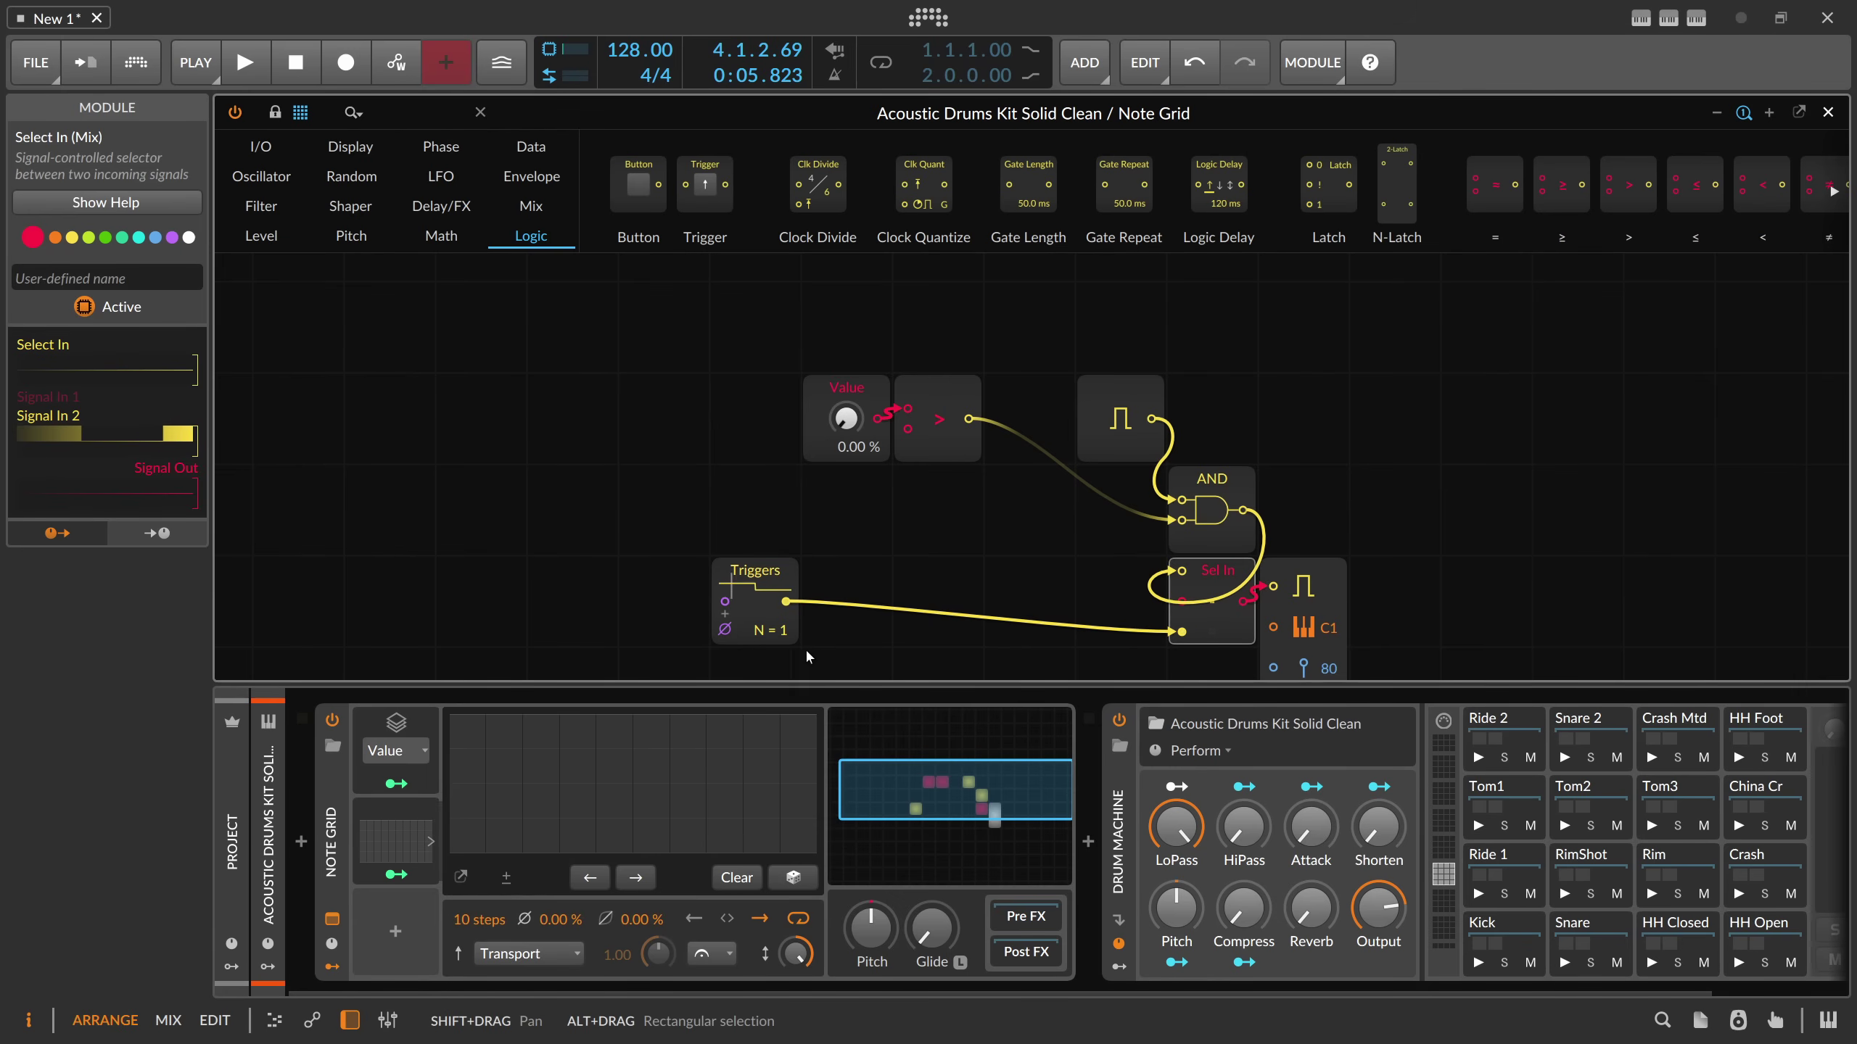
{"action": "left_click_drag", "start_coordinate": [813, 636], "coordinate": [757, 429]}
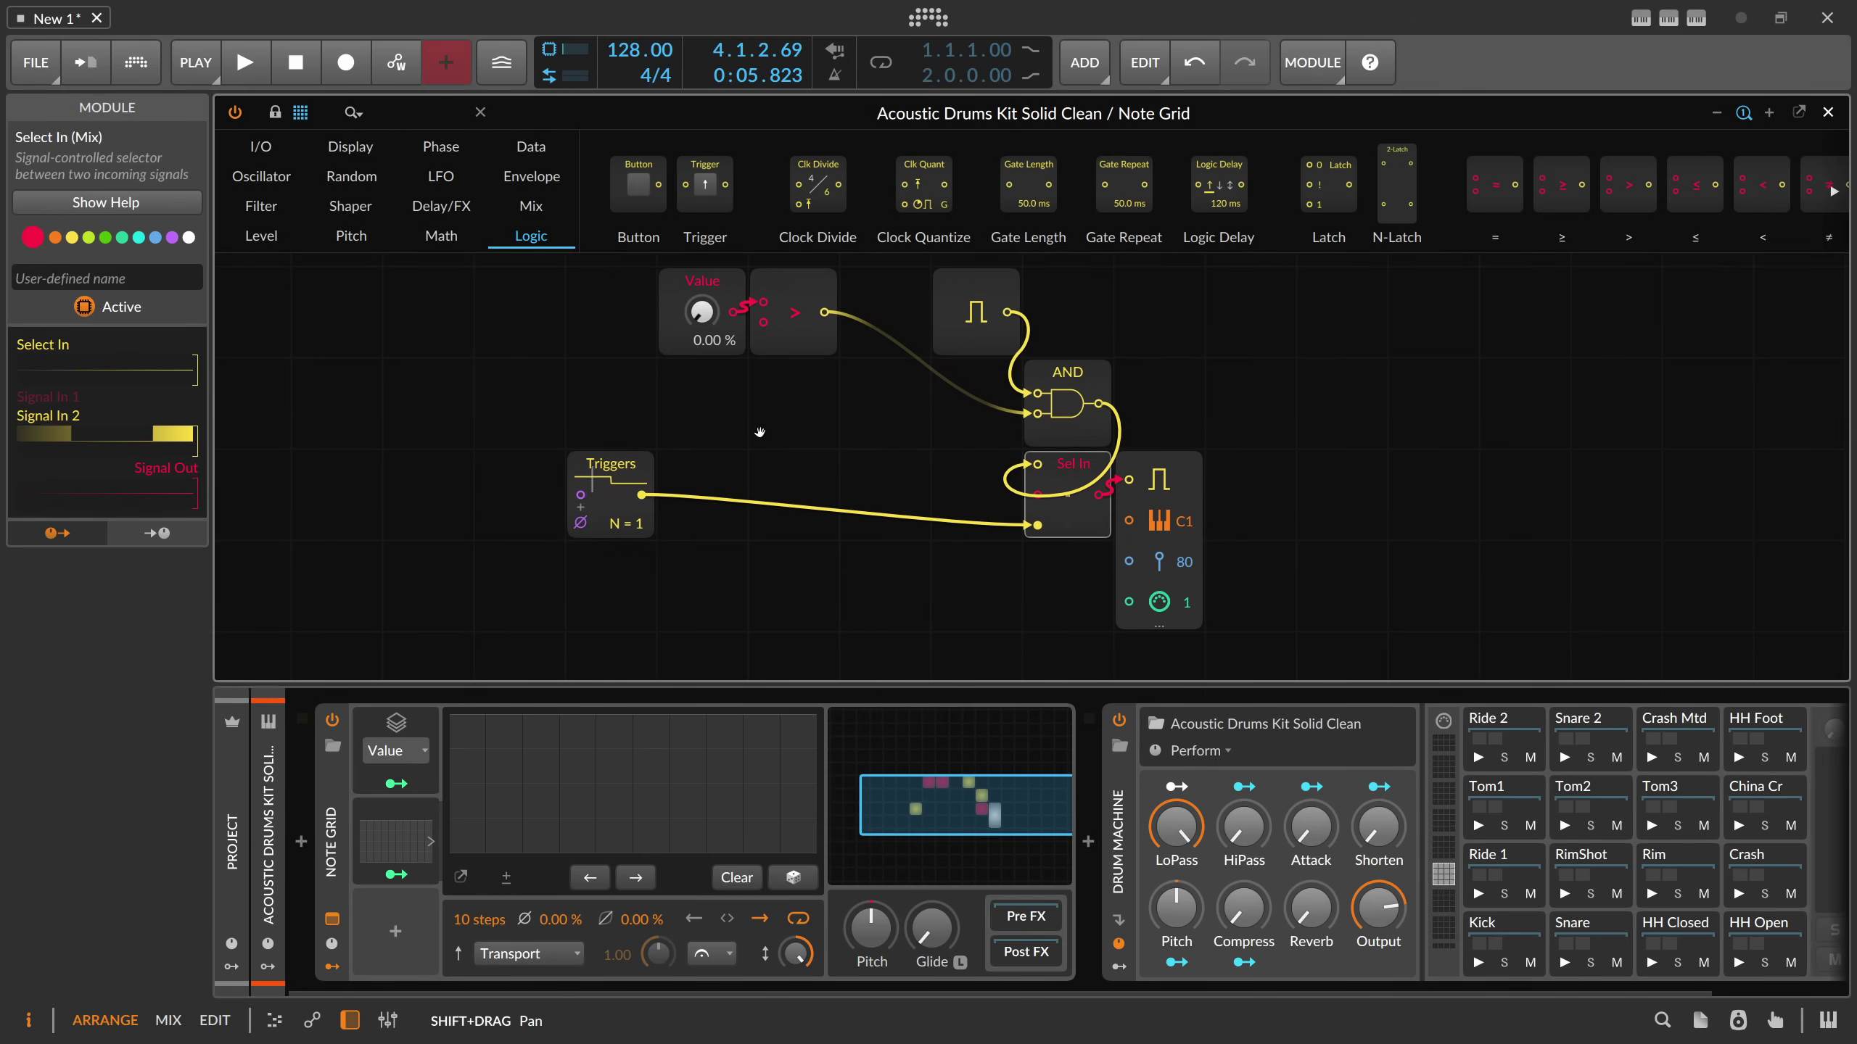
- Start playback, test the voices by raising the first three steps one after another, and reset the steps to zero
{"action": "key", "text": "space"}
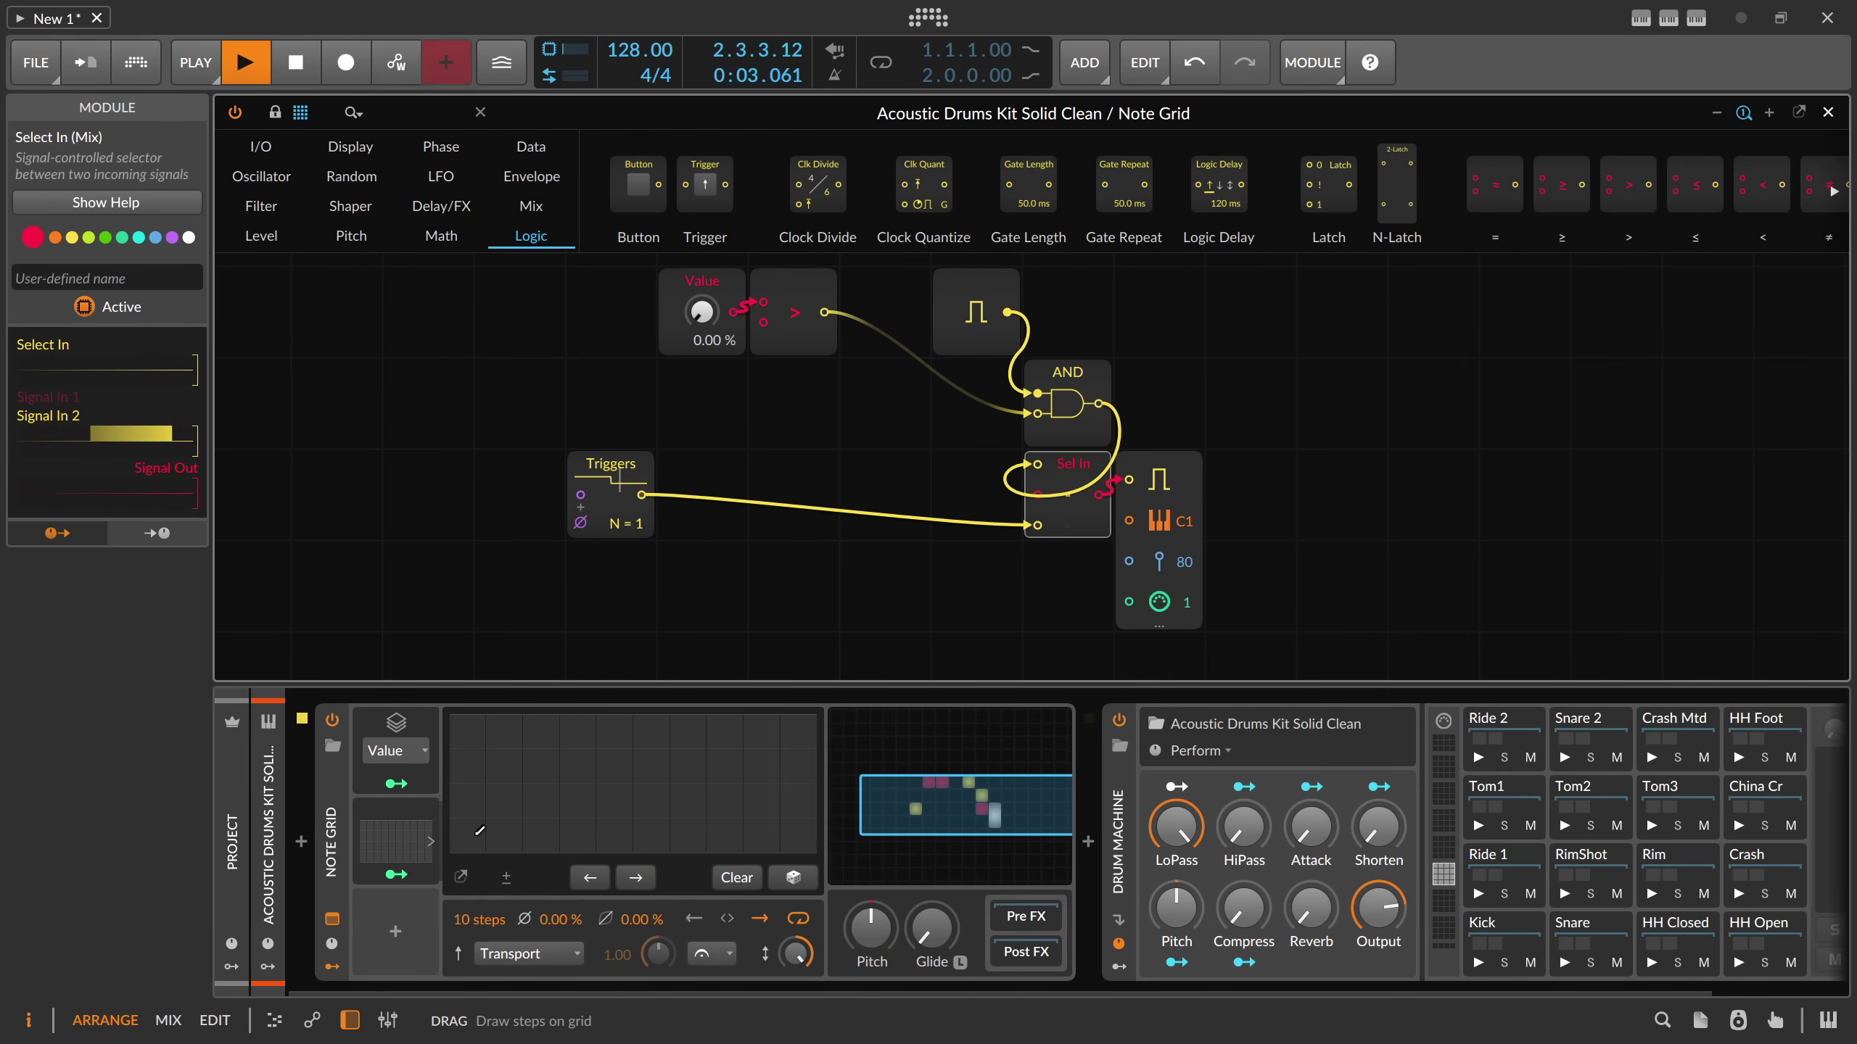
{"action": "left_click", "coordinate": [480, 824]}
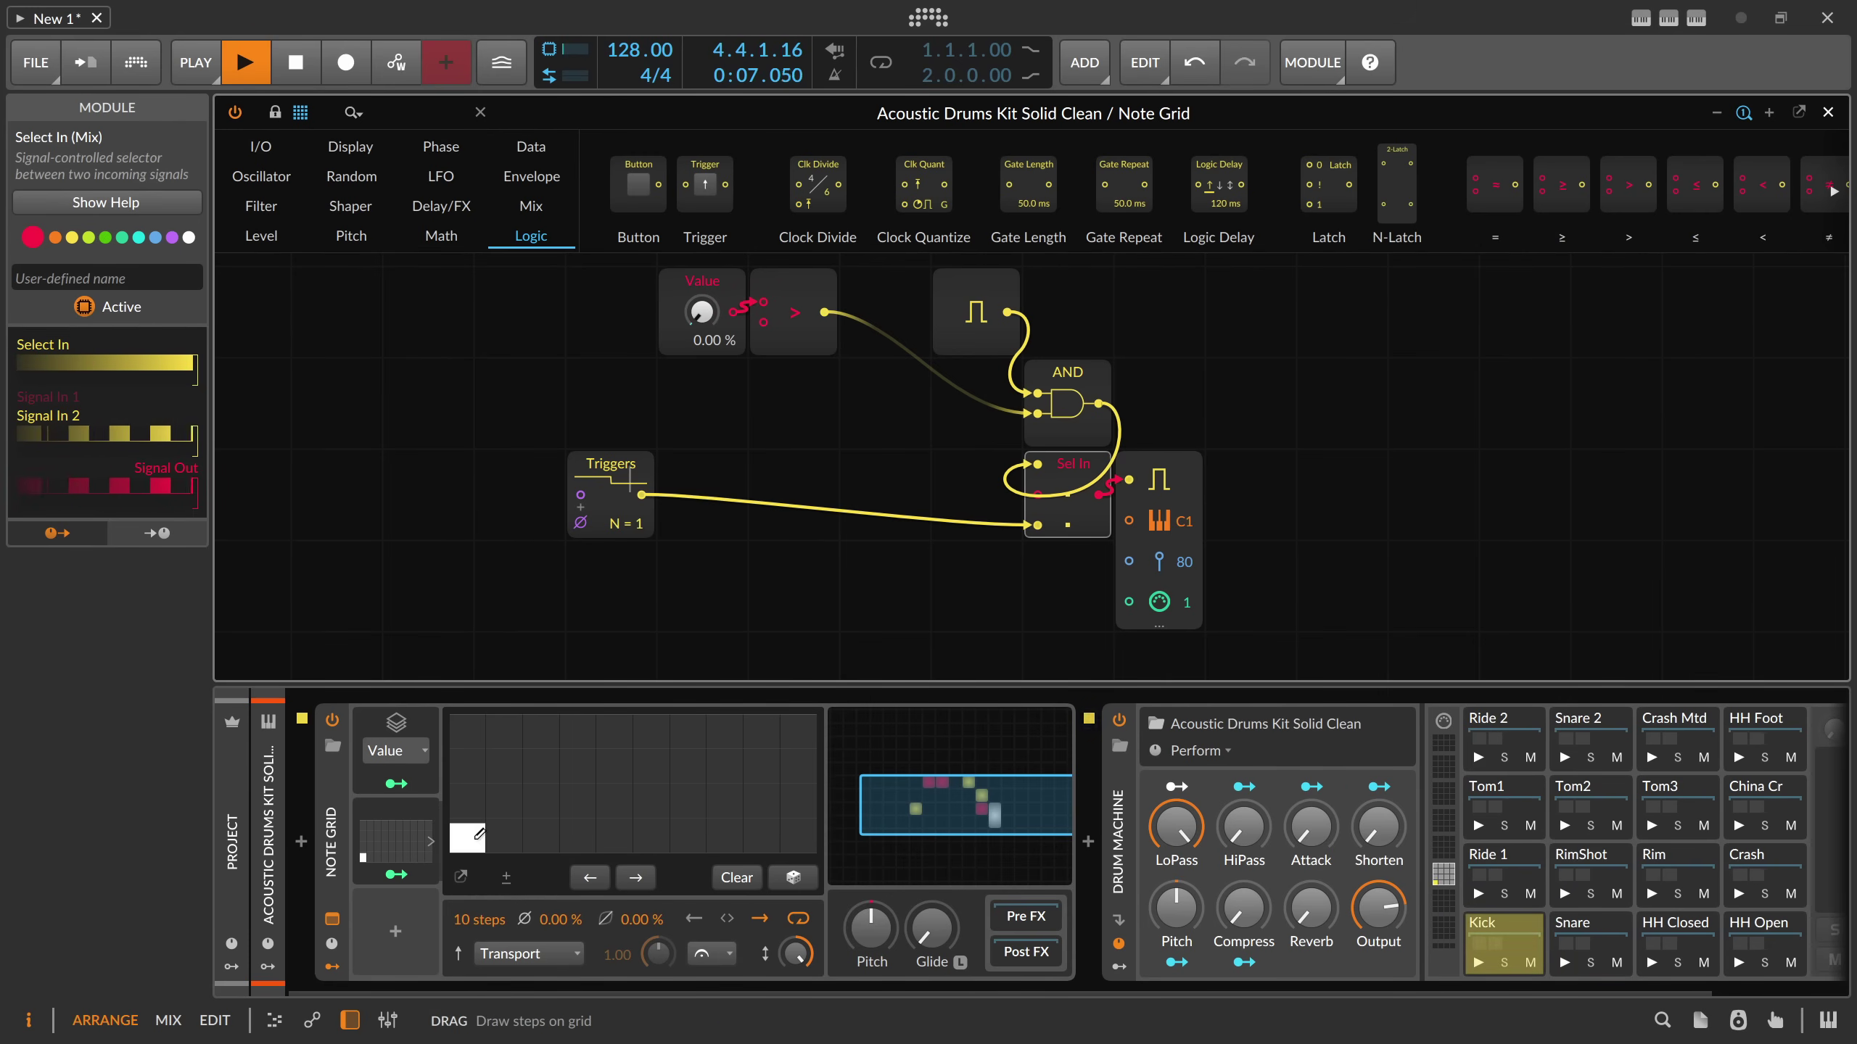
{"action": "left_click", "coordinate": [510, 835]}
{"action": "left_click_drag", "start_coordinate": [509, 834], "coordinate": [515, 843]}
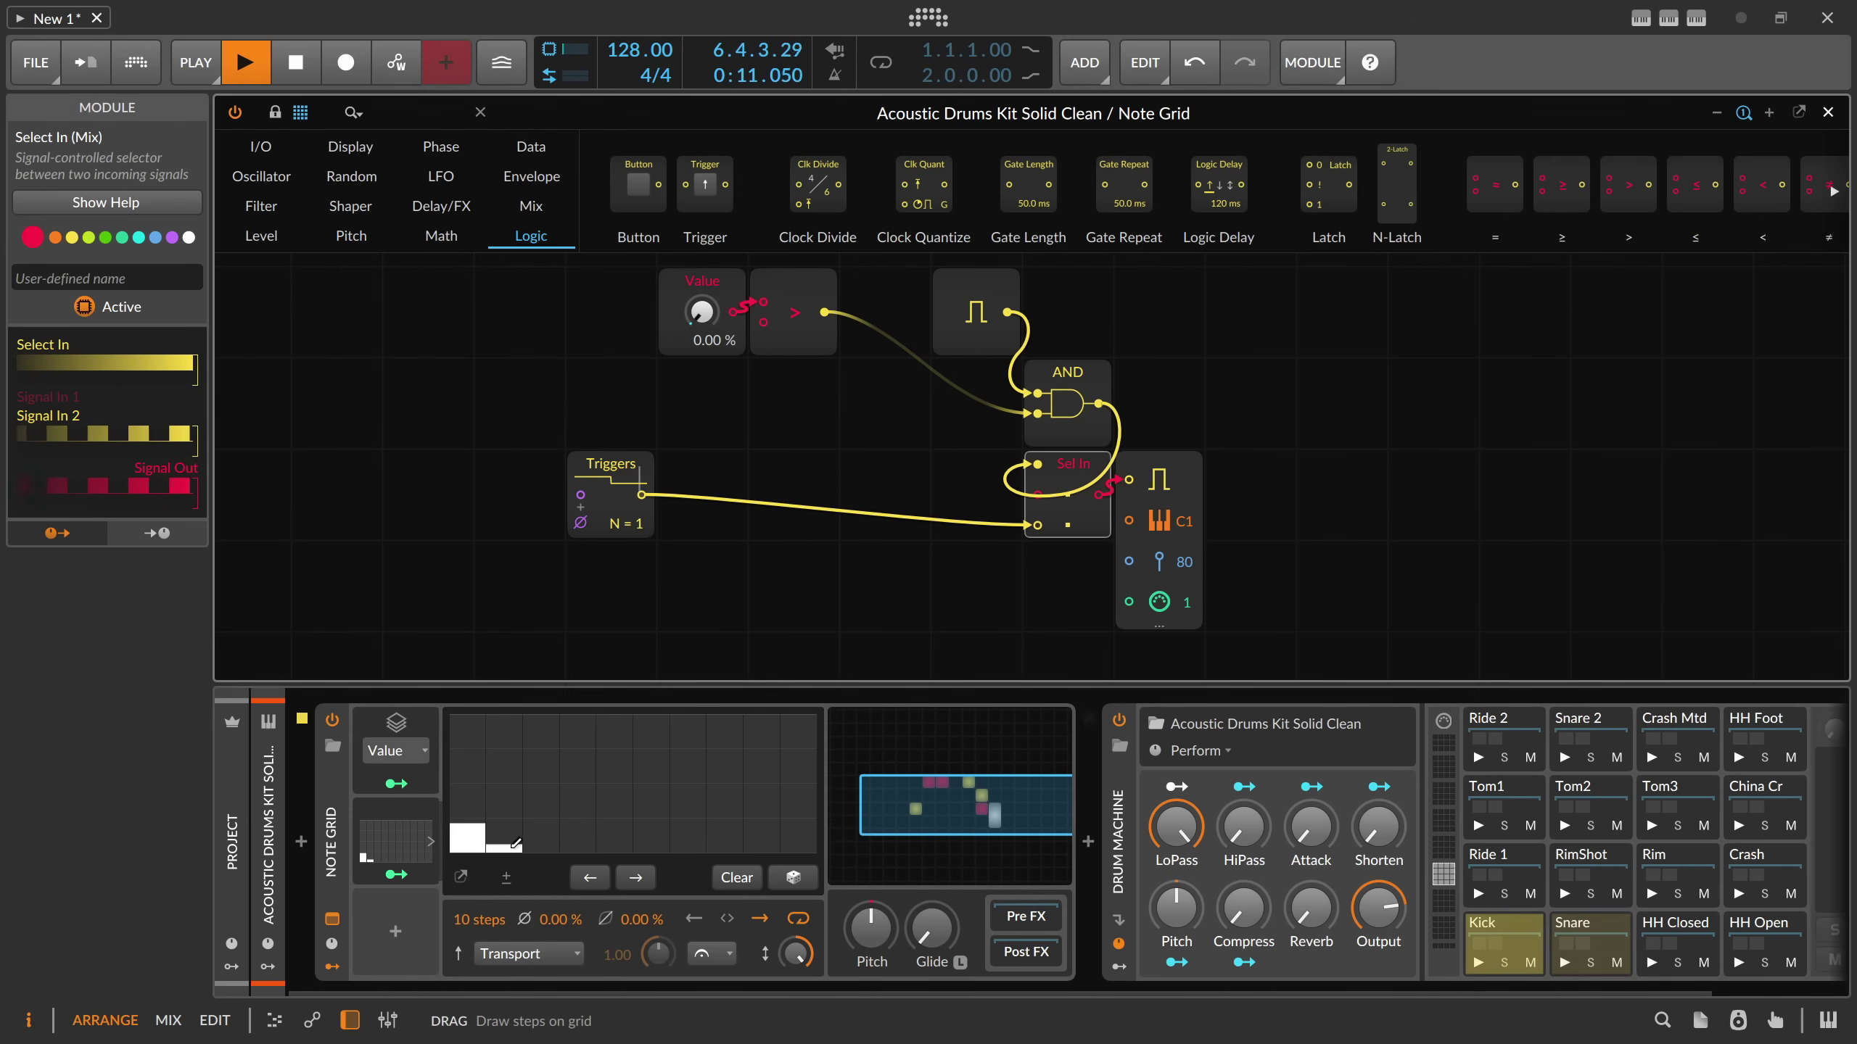
{"action": "left_click_drag", "start_coordinate": [517, 839], "coordinate": [517, 813]}
{"action": "left_click", "coordinate": [544, 800]}
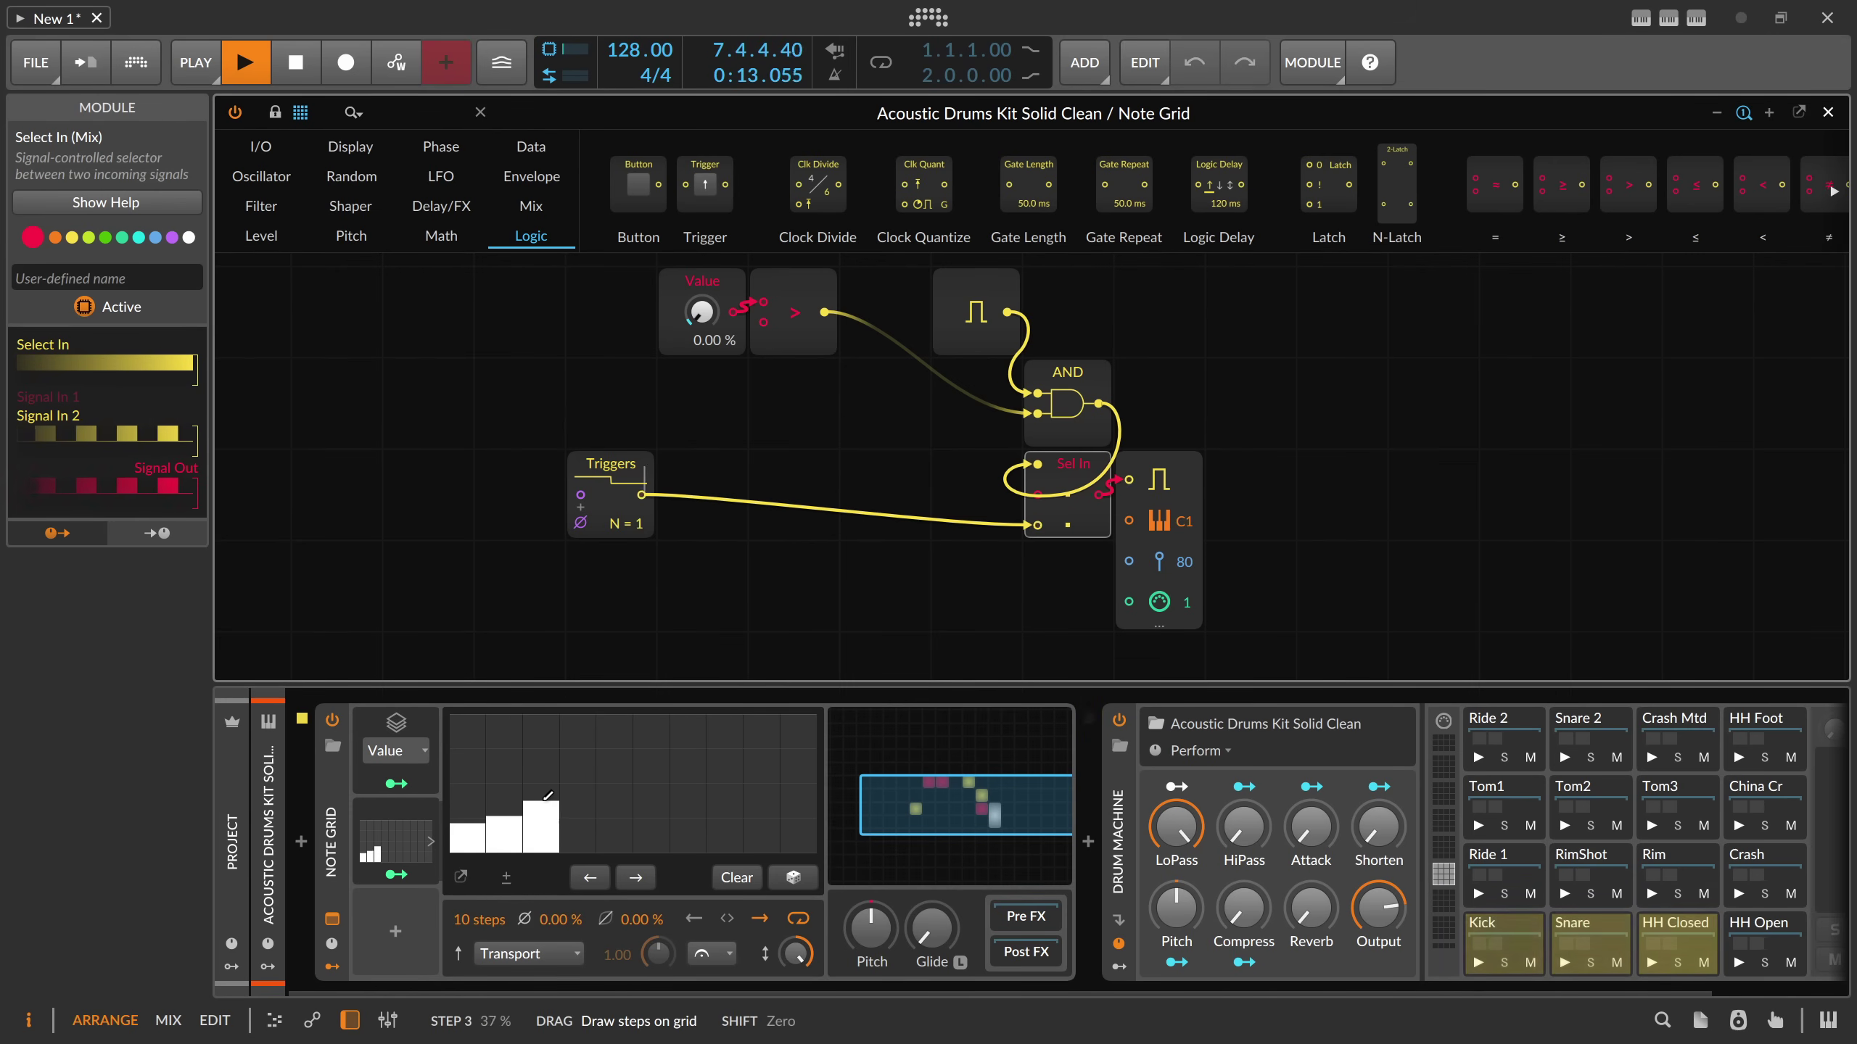
{"action": "mouse_move", "coordinate": [546, 793]}
{"action": "left_mouse_down"}
{"action": "mouse_move", "coordinate": [512, 848]}
{"action": "mouse_move", "coordinate": [468, 854]}
{"action": "mouse_move", "coordinate": [555, 869]}
{"action": "mouse_move", "coordinate": [499, 883]}
{"action": "left_mouse_up"}
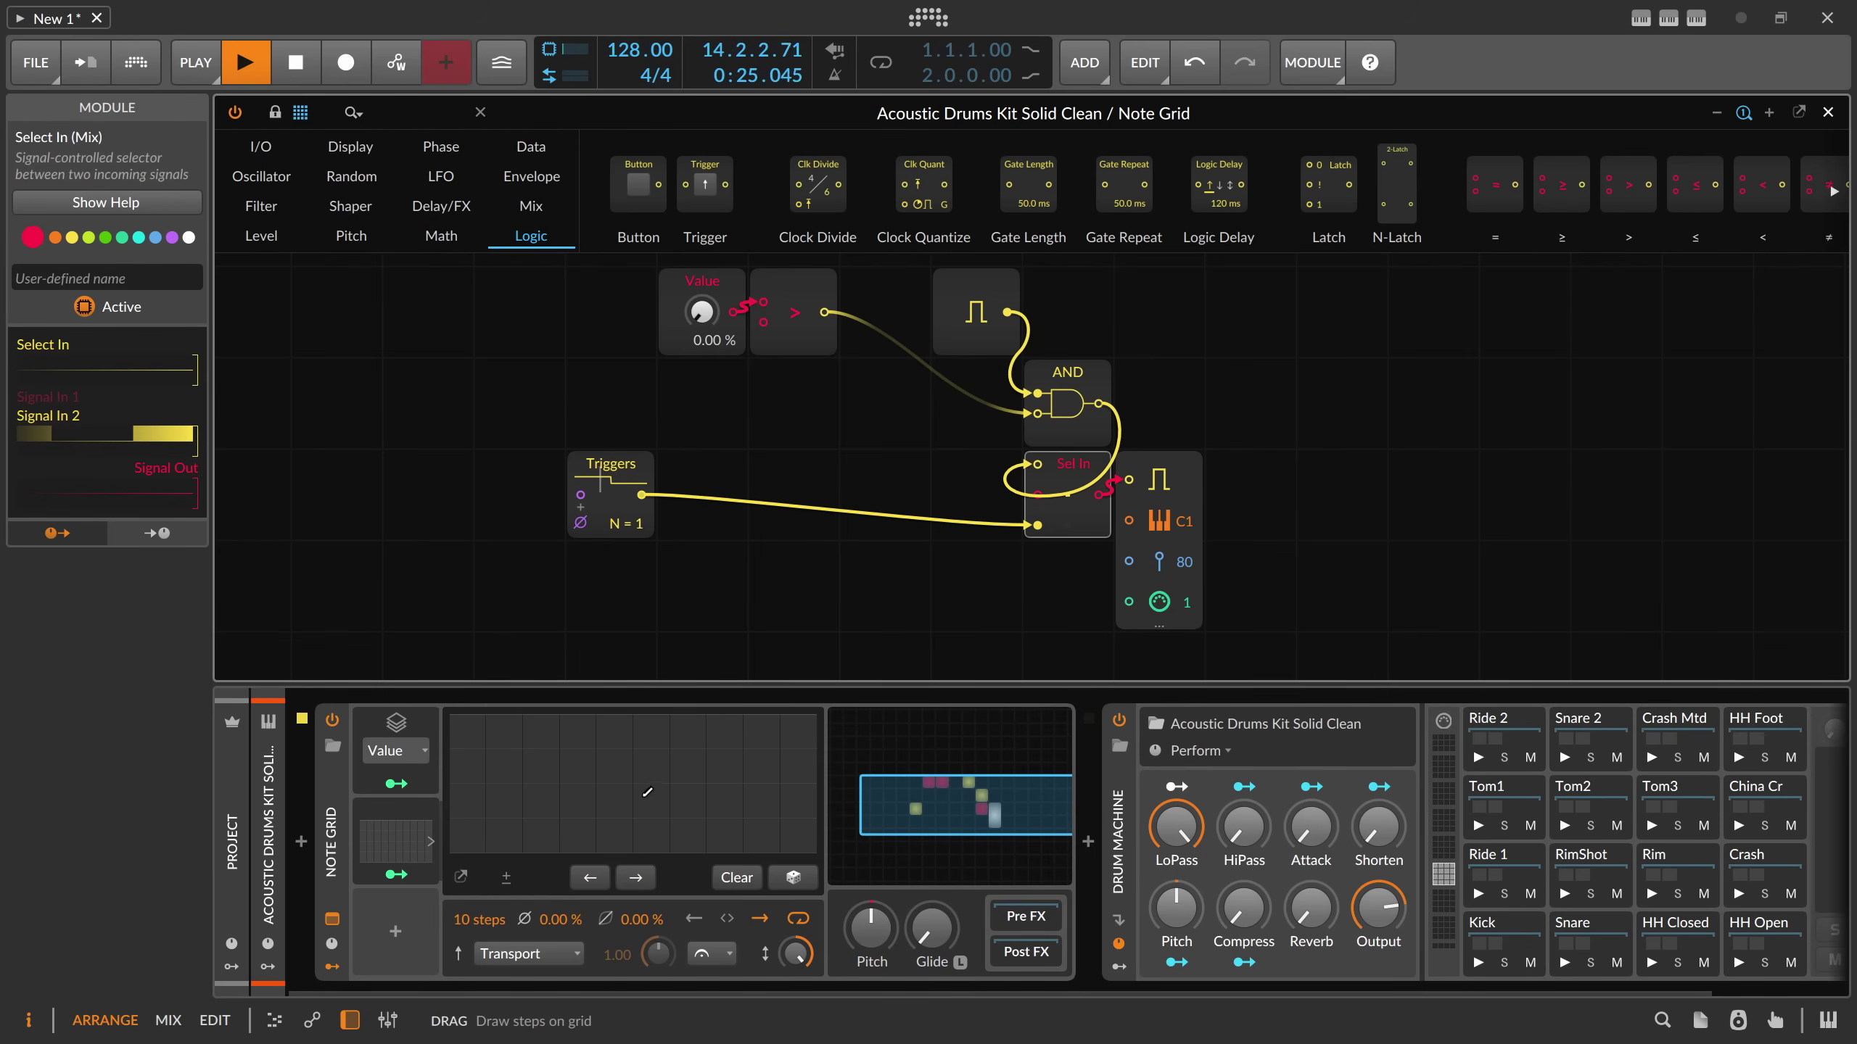
- Stack Gate In directly above AND and place the Value and greater-than modules right beside it
{"action": "left_click_drag", "start_coordinate": [976, 300], "coordinate": [1066, 299]}
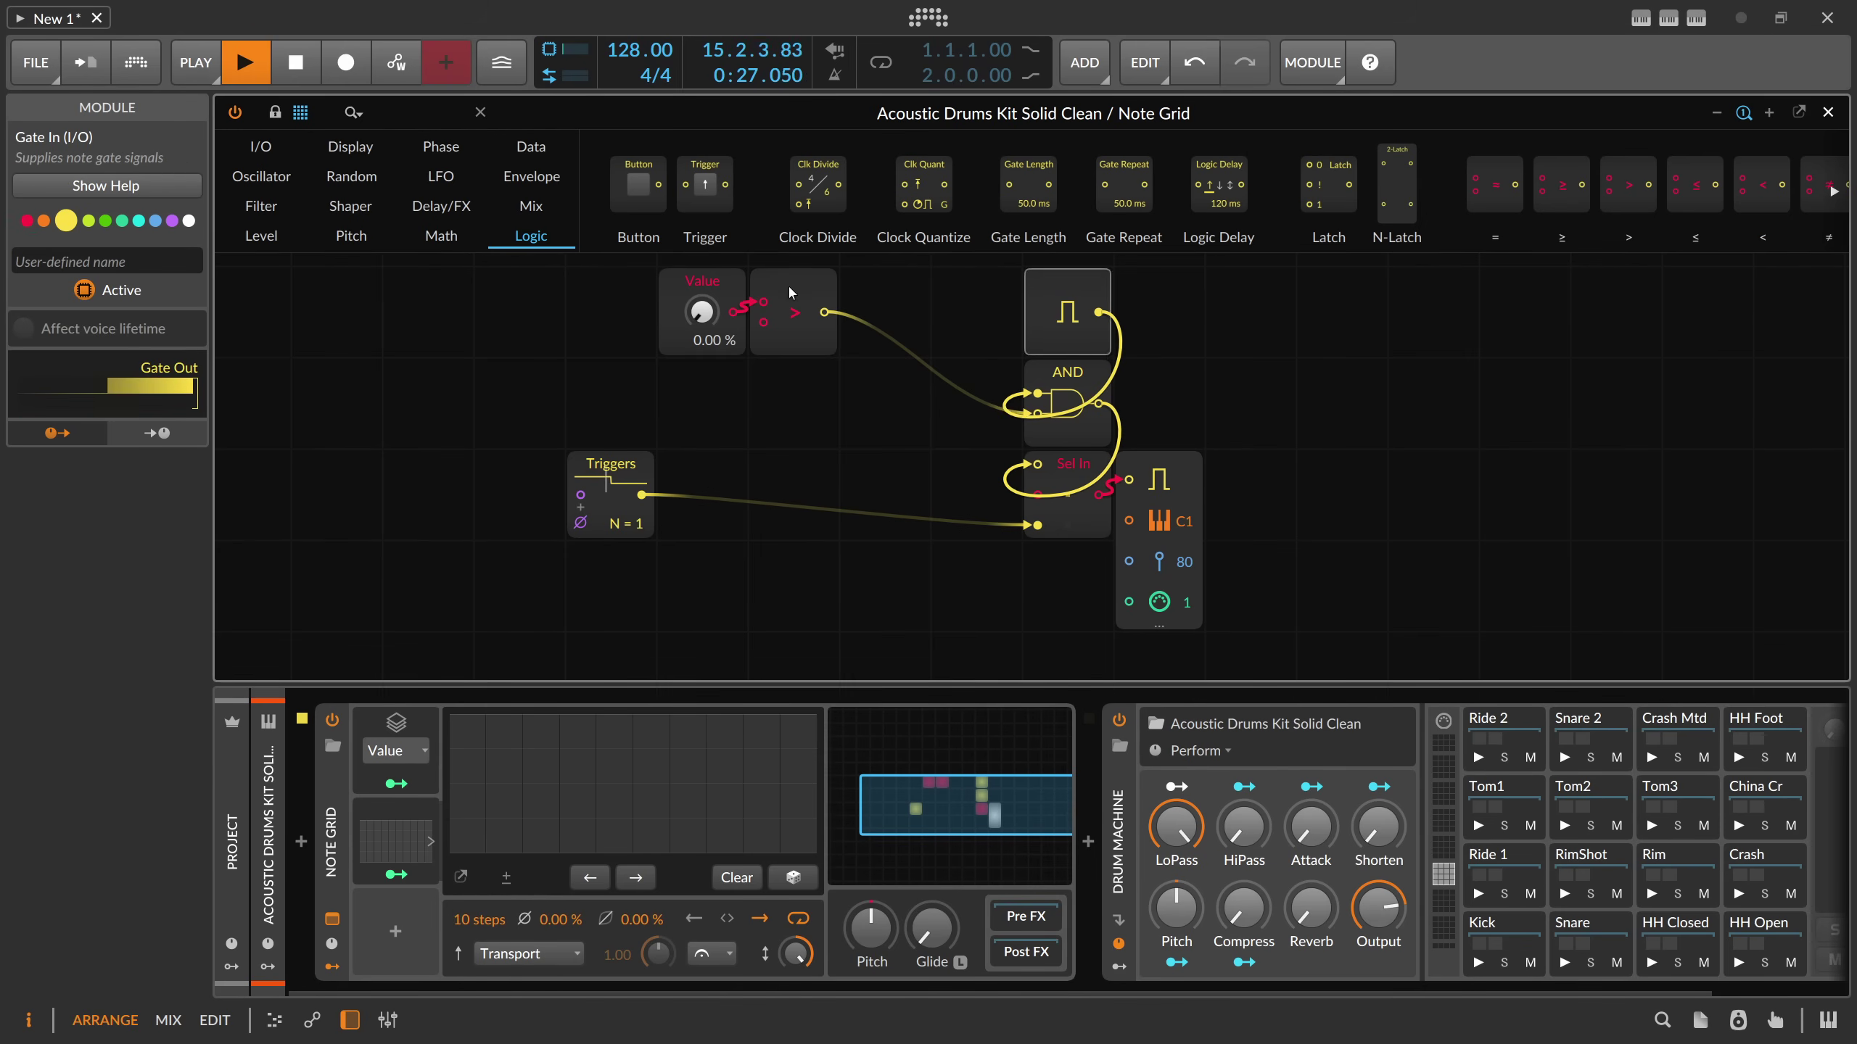
{"action": "left_click_drag", "start_coordinate": [790, 292], "coordinate": [972, 293]}
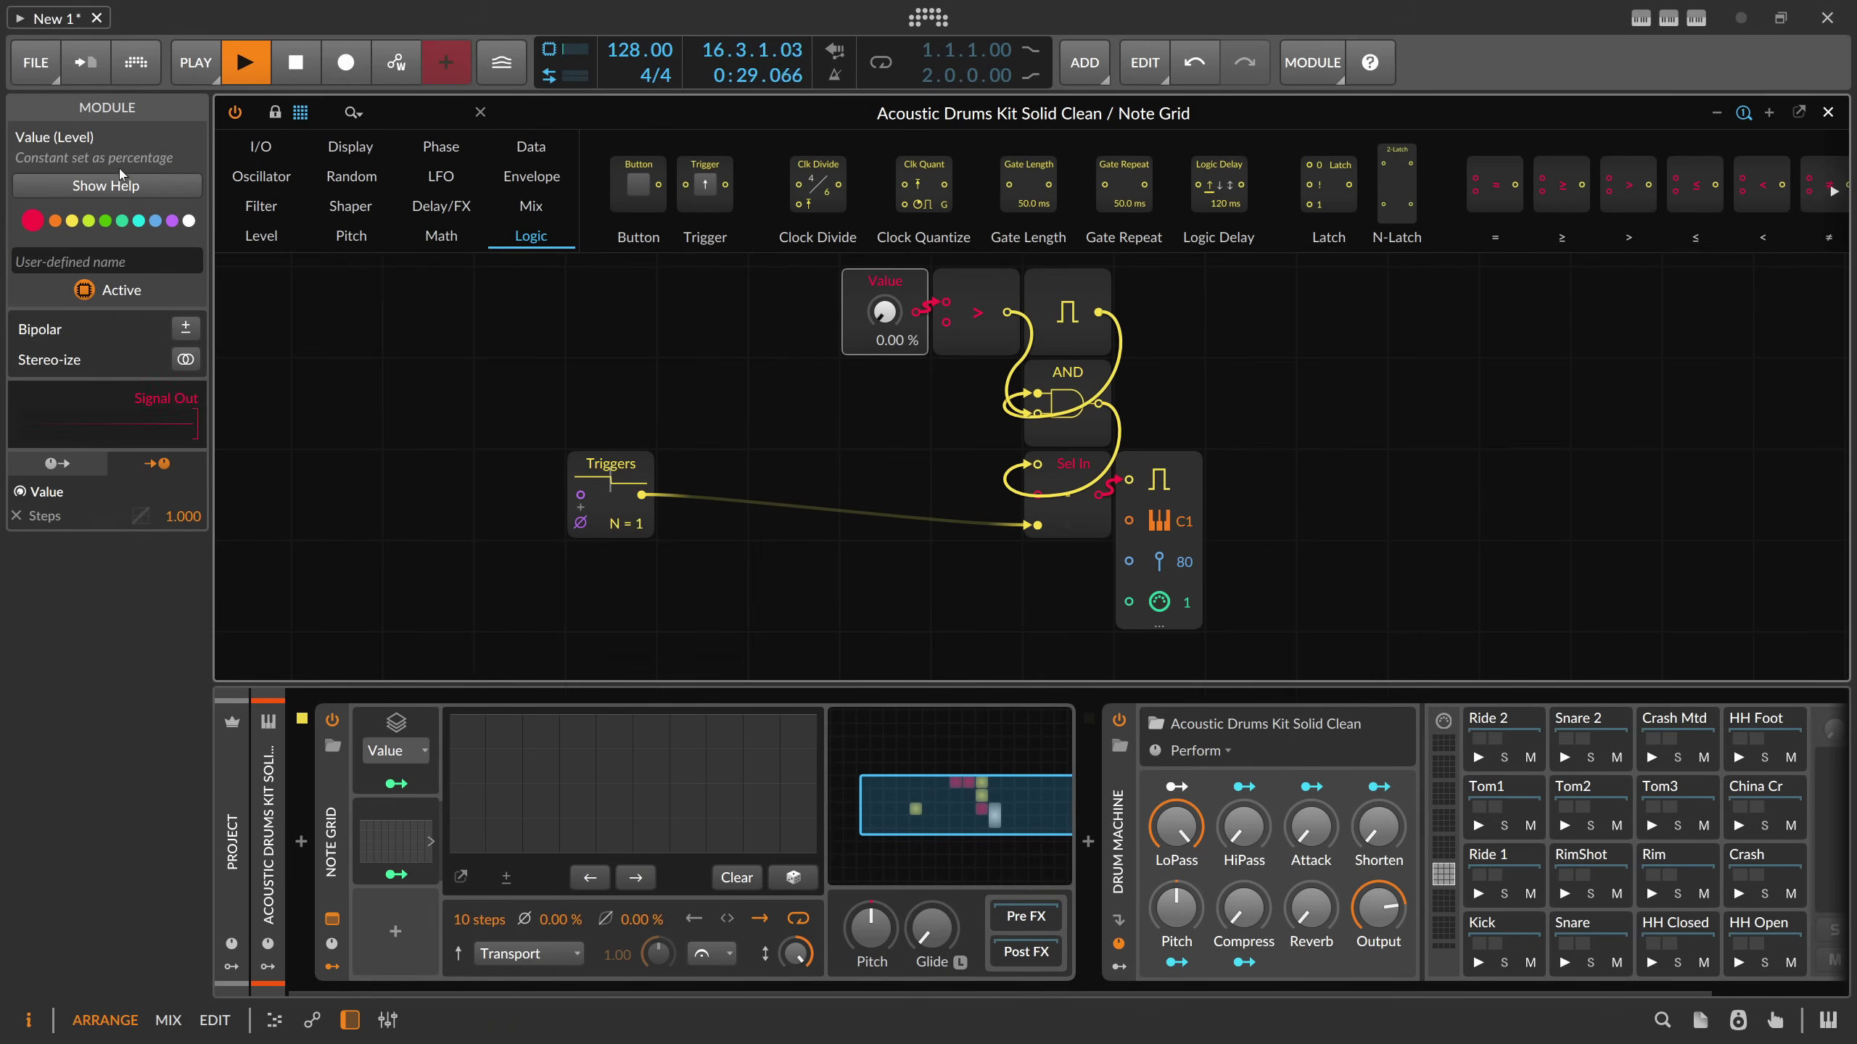
- Name the Value module "Trigs" and the Steps modulator "Triggers"
{"action": "left_click", "coordinate": [179, 260]}
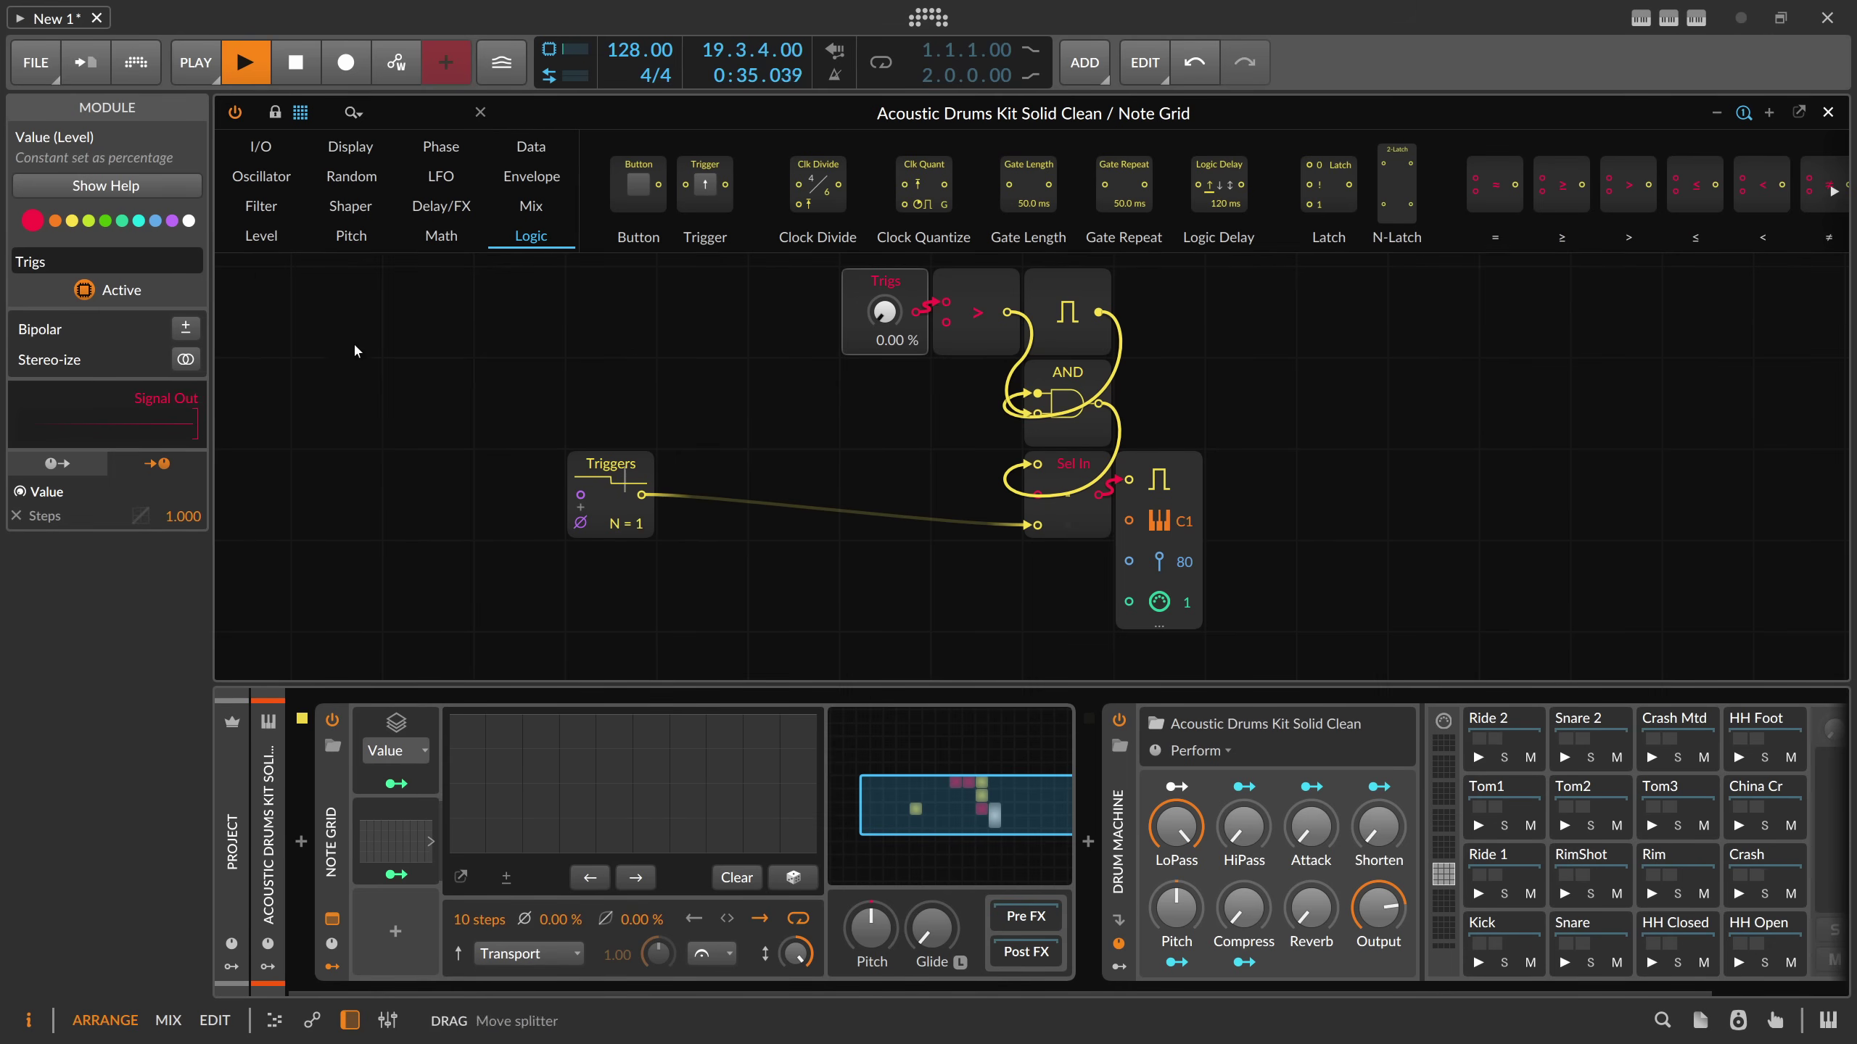
{"action": "left_click", "coordinate": [374, 812]}
{"action": "left_click", "coordinate": [113, 222]}
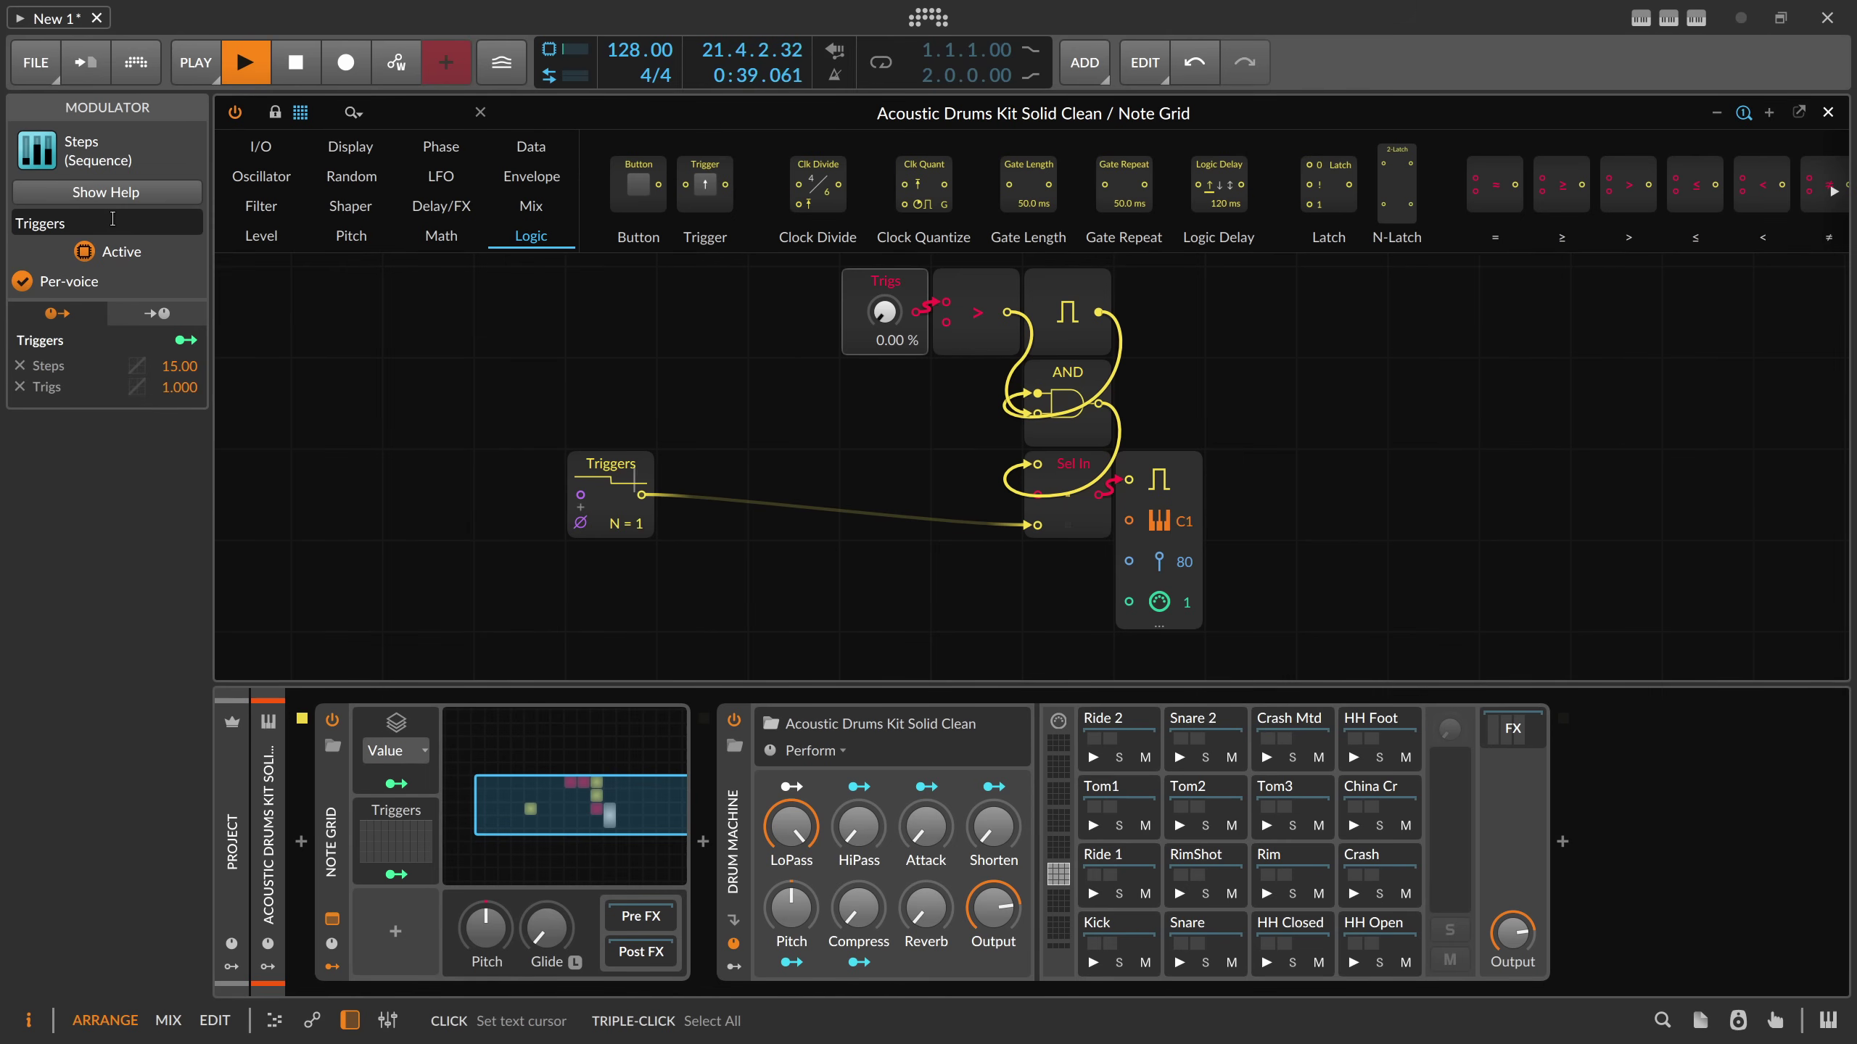
- Duplicate the Triggers modulator into the neighbouring slot and rename the copy "Velocity"
{"action": "left_click", "coordinate": [385, 818]}
{"action": "left_click", "coordinate": [385, 817]}
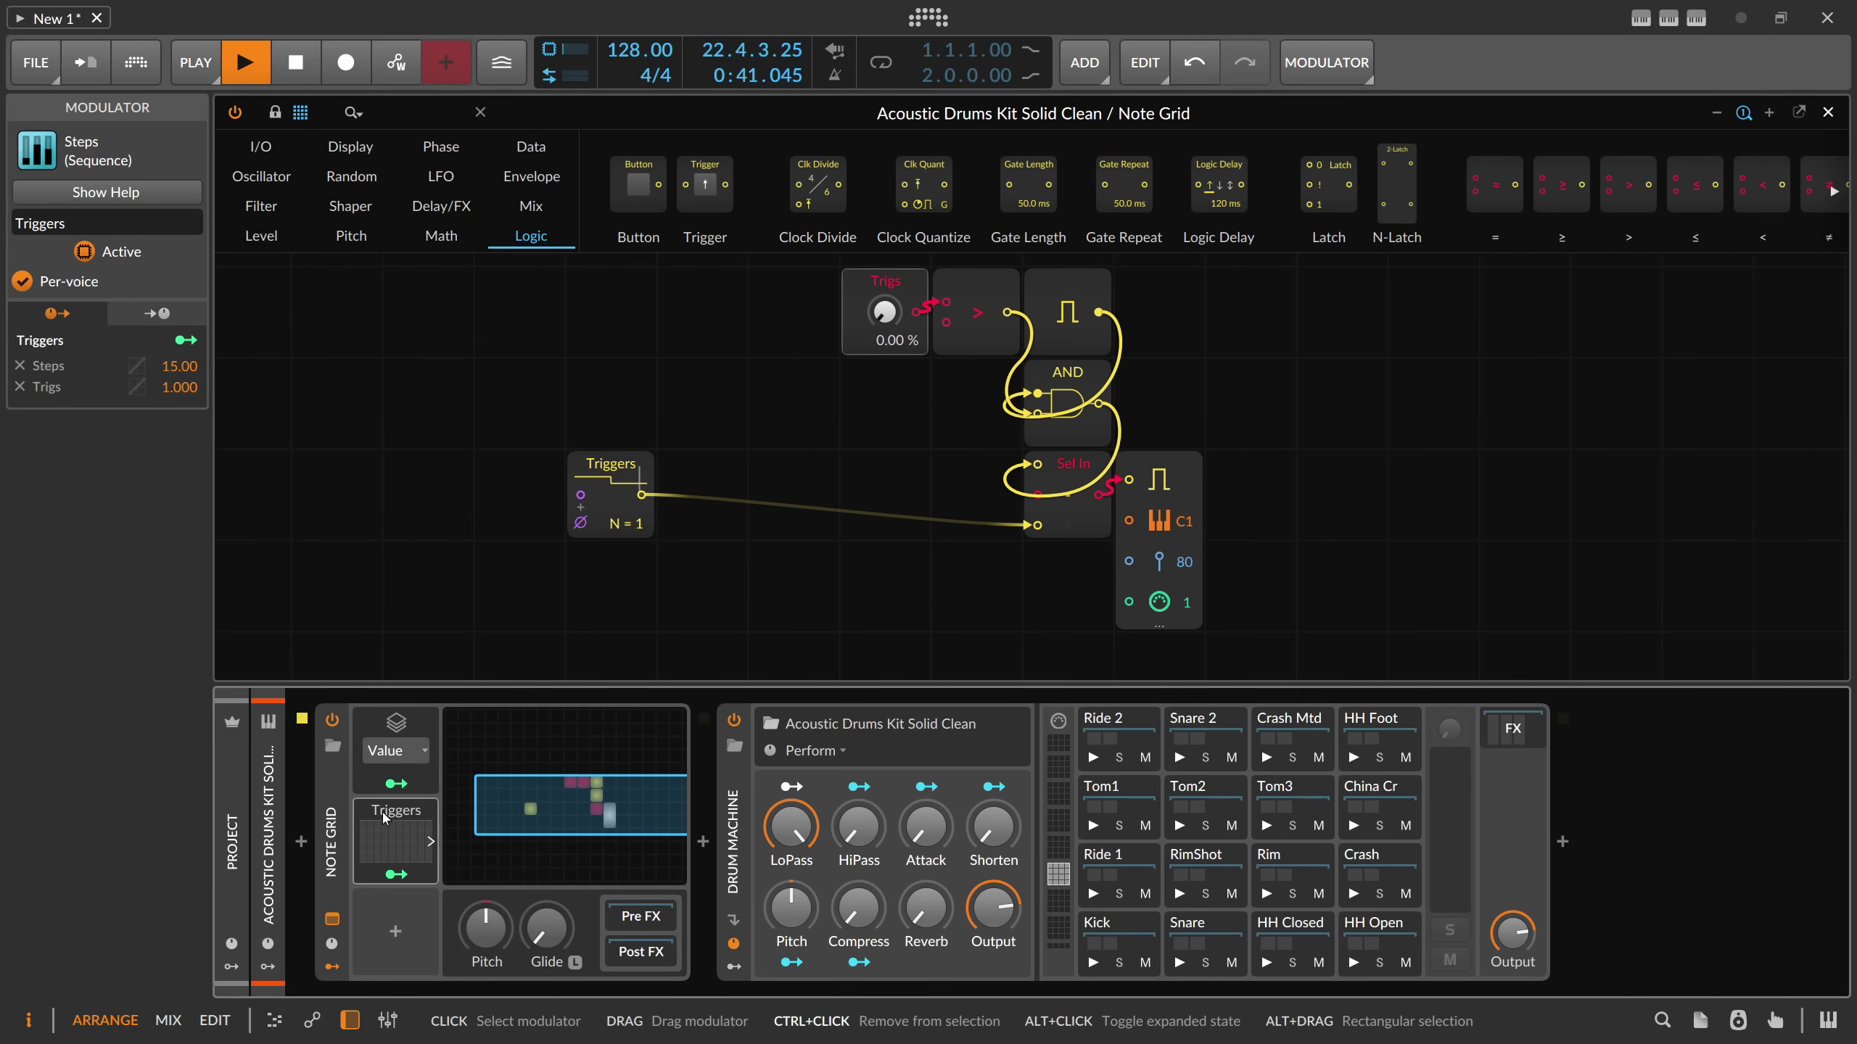
{"action": "left_click_drag", "start_coordinate": [383, 814], "coordinate": [470, 748]}
{"action": "left_click", "coordinate": [73, 222]}
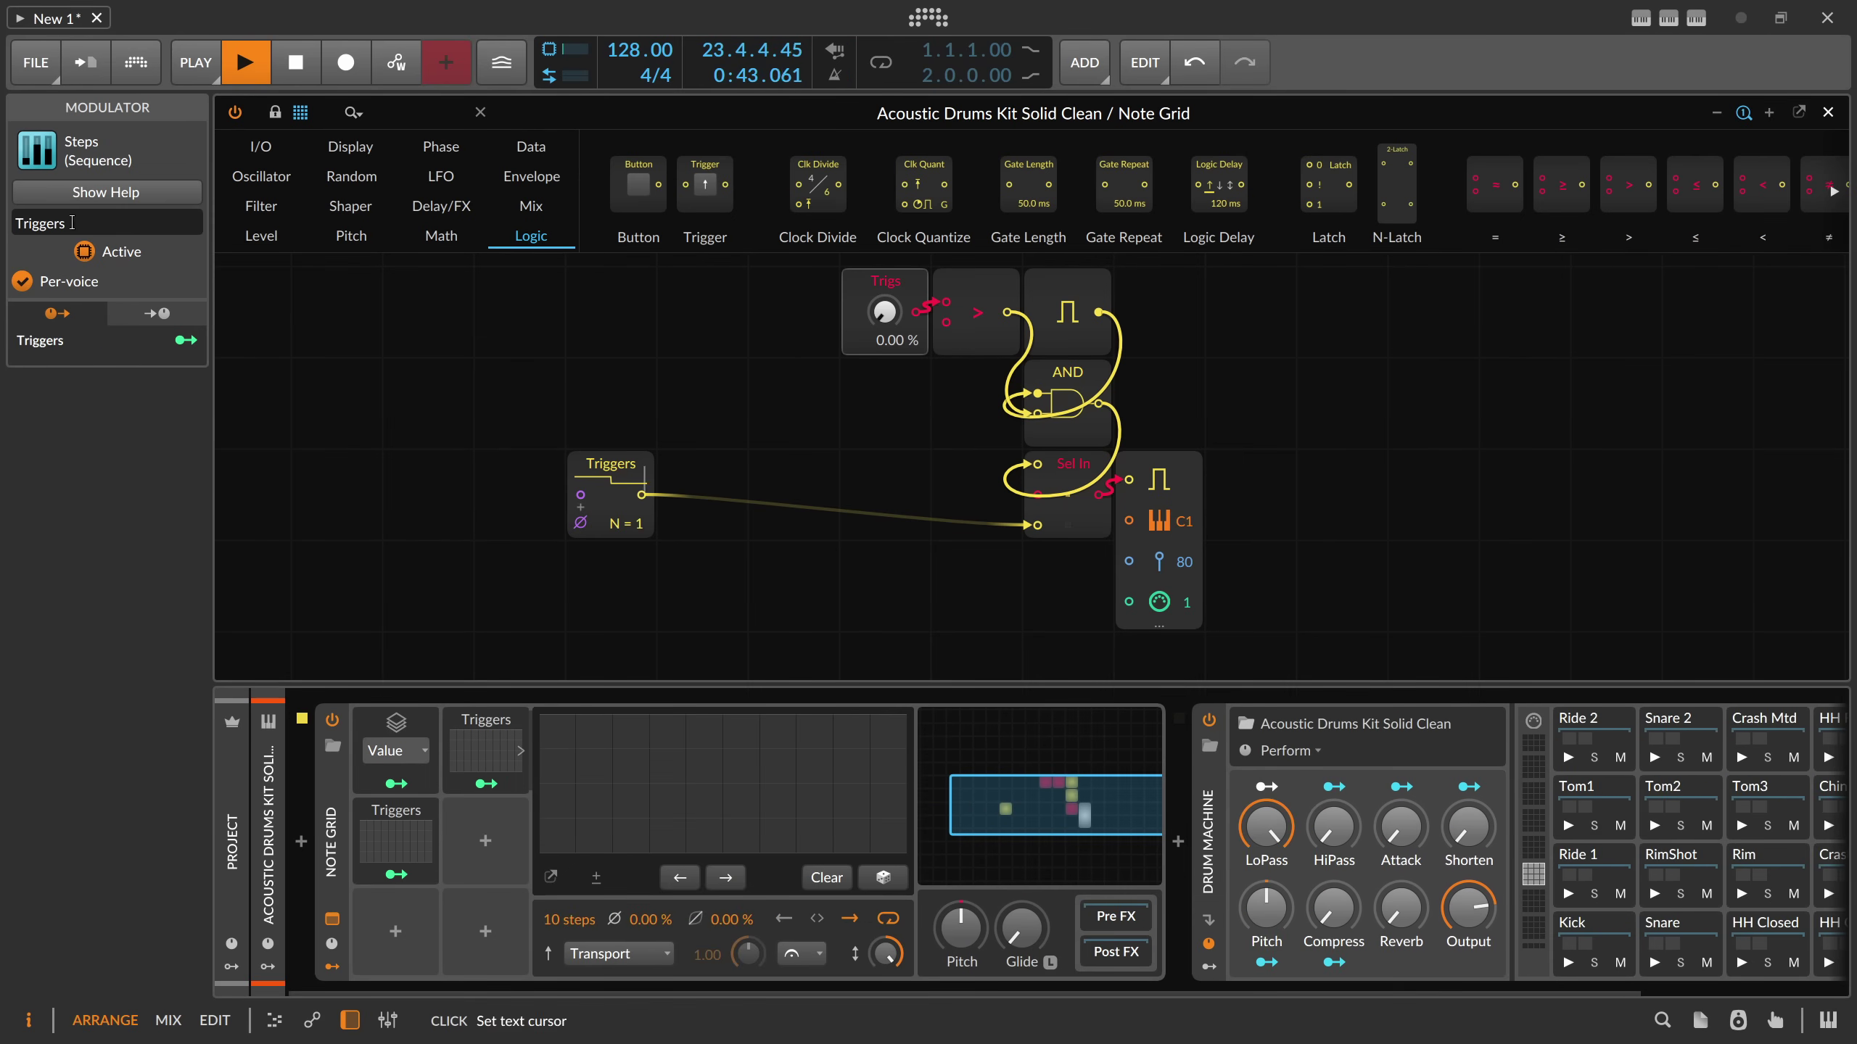
{"action": "double_click", "coordinate": [73, 223]}
{"action": "type", "text": "Velocity"}
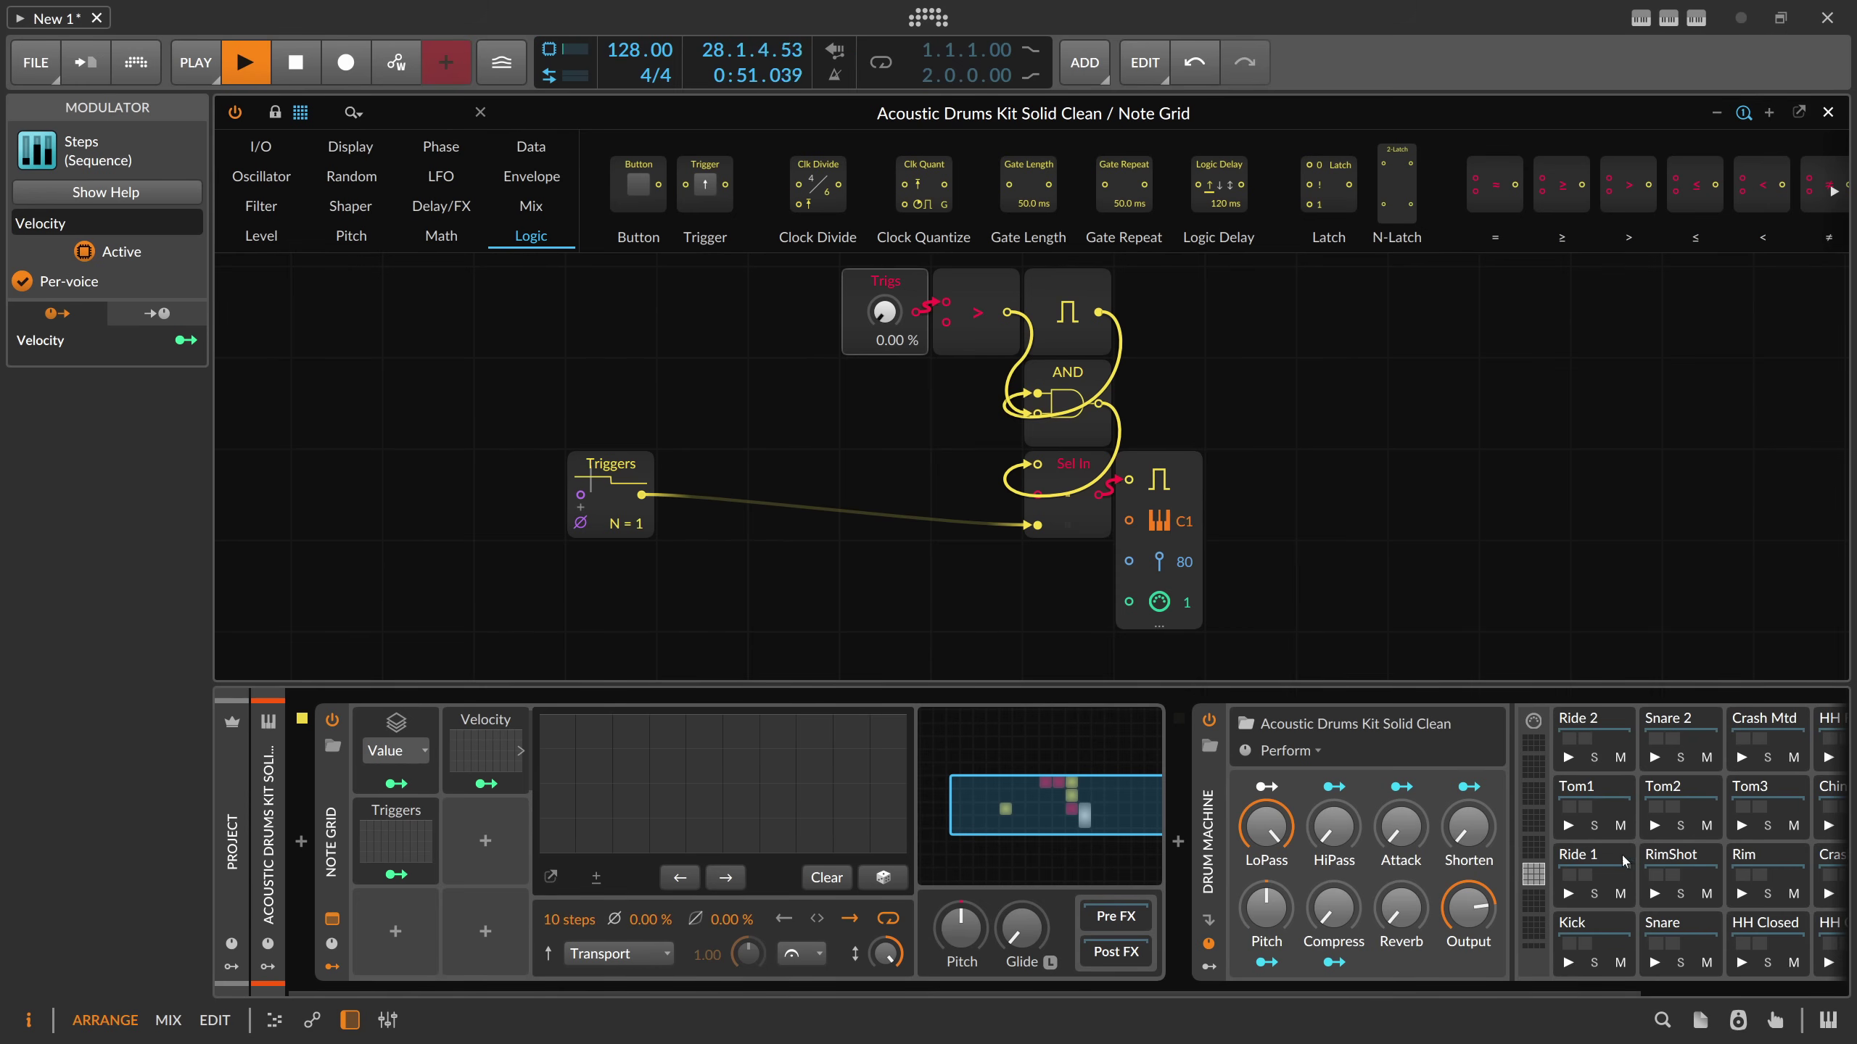
- Set the Note Out velocity to 0 and map it to the Velocity modulator with an amount of 1
{"action": "left_click_drag", "start_coordinate": [1185, 561], "coordinate": [1185, 637]}
{"action": "left_click", "coordinate": [186, 340]}
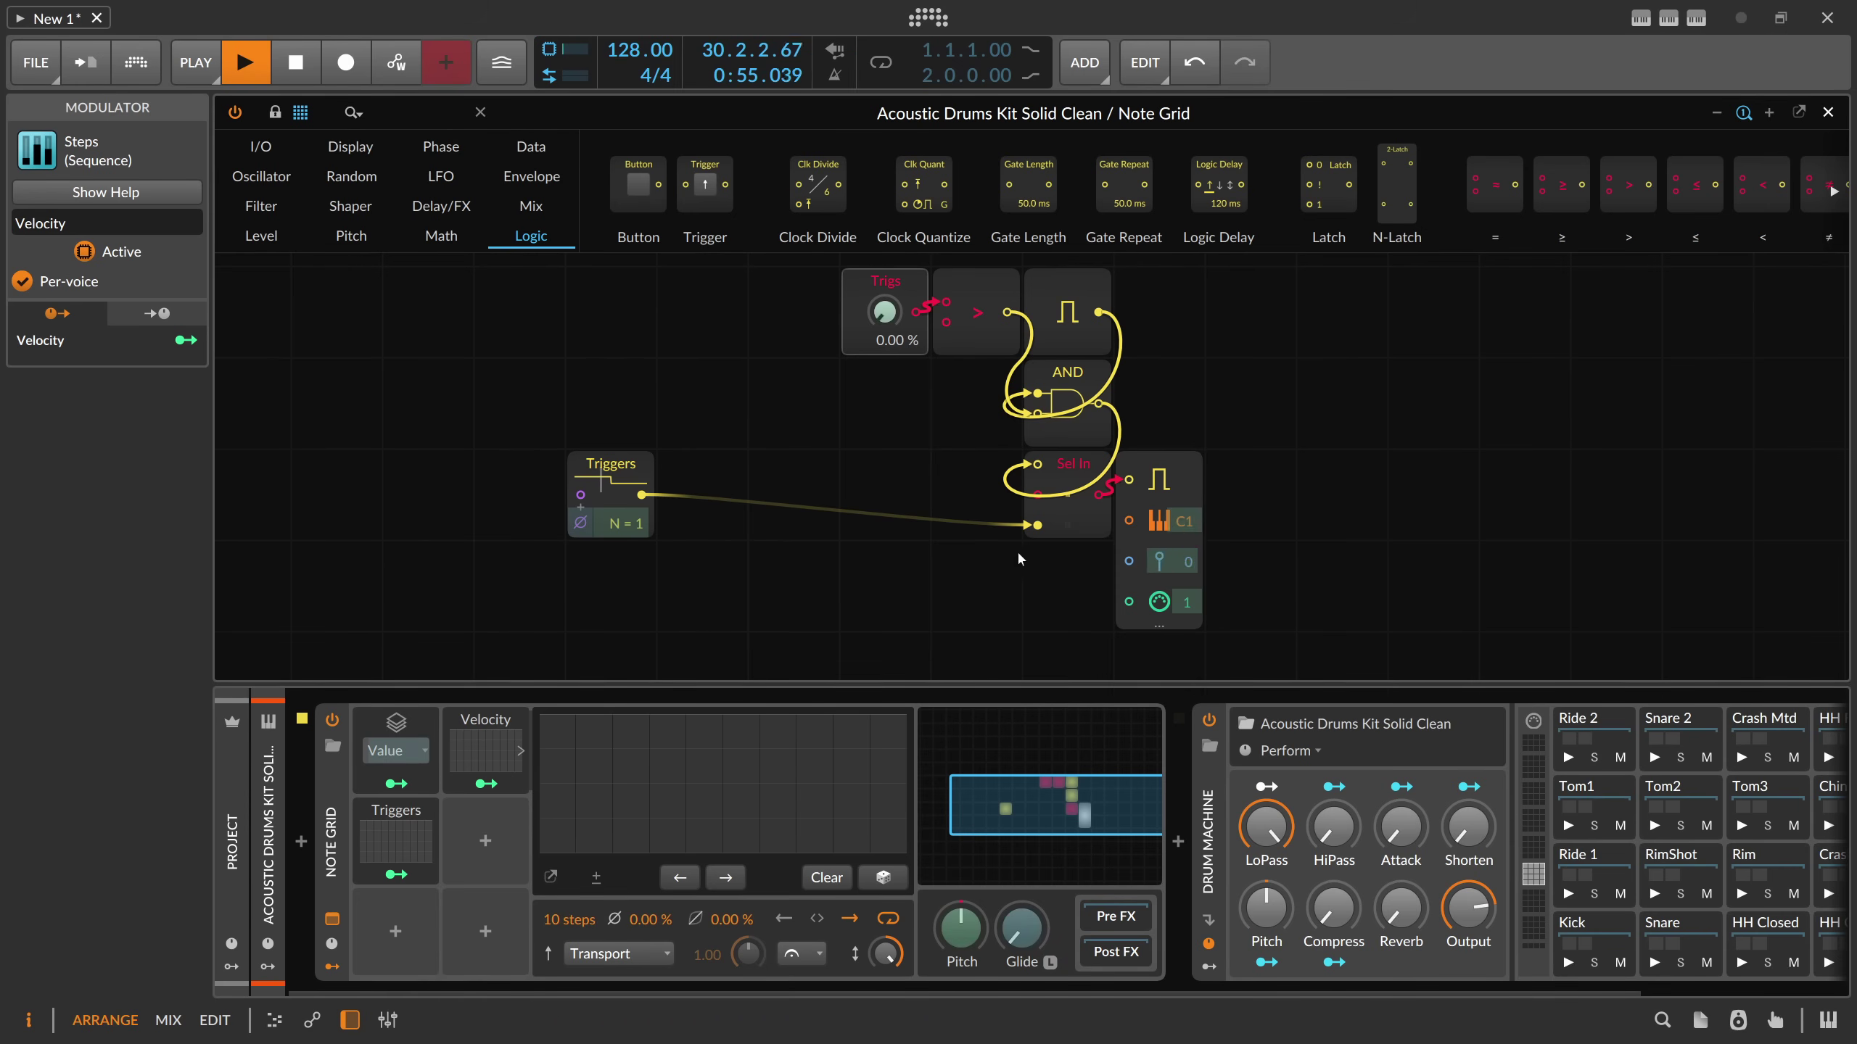
{"action": "left_click", "coordinate": [1185, 561]}
{"action": "left_click_drag", "start_coordinate": [1184, 561], "coordinate": [1185, 489]}
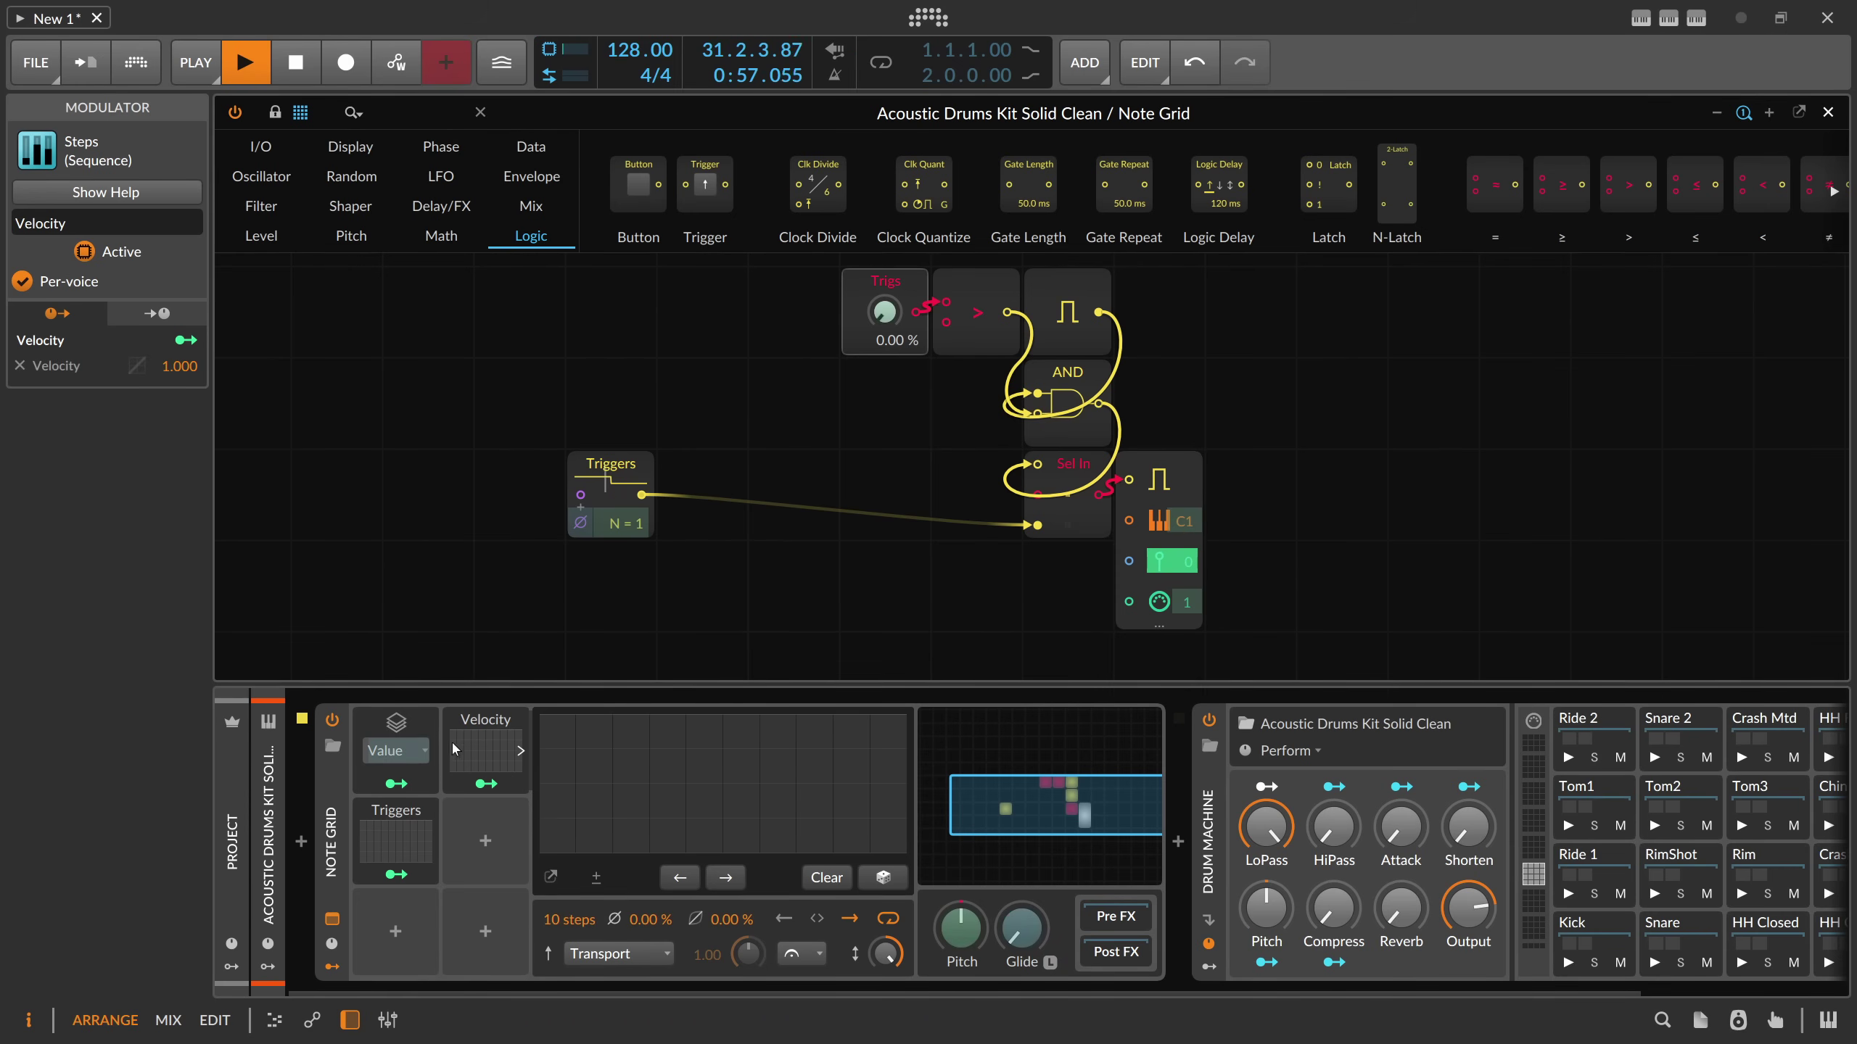
{"action": "left_click", "coordinate": [486, 784]}
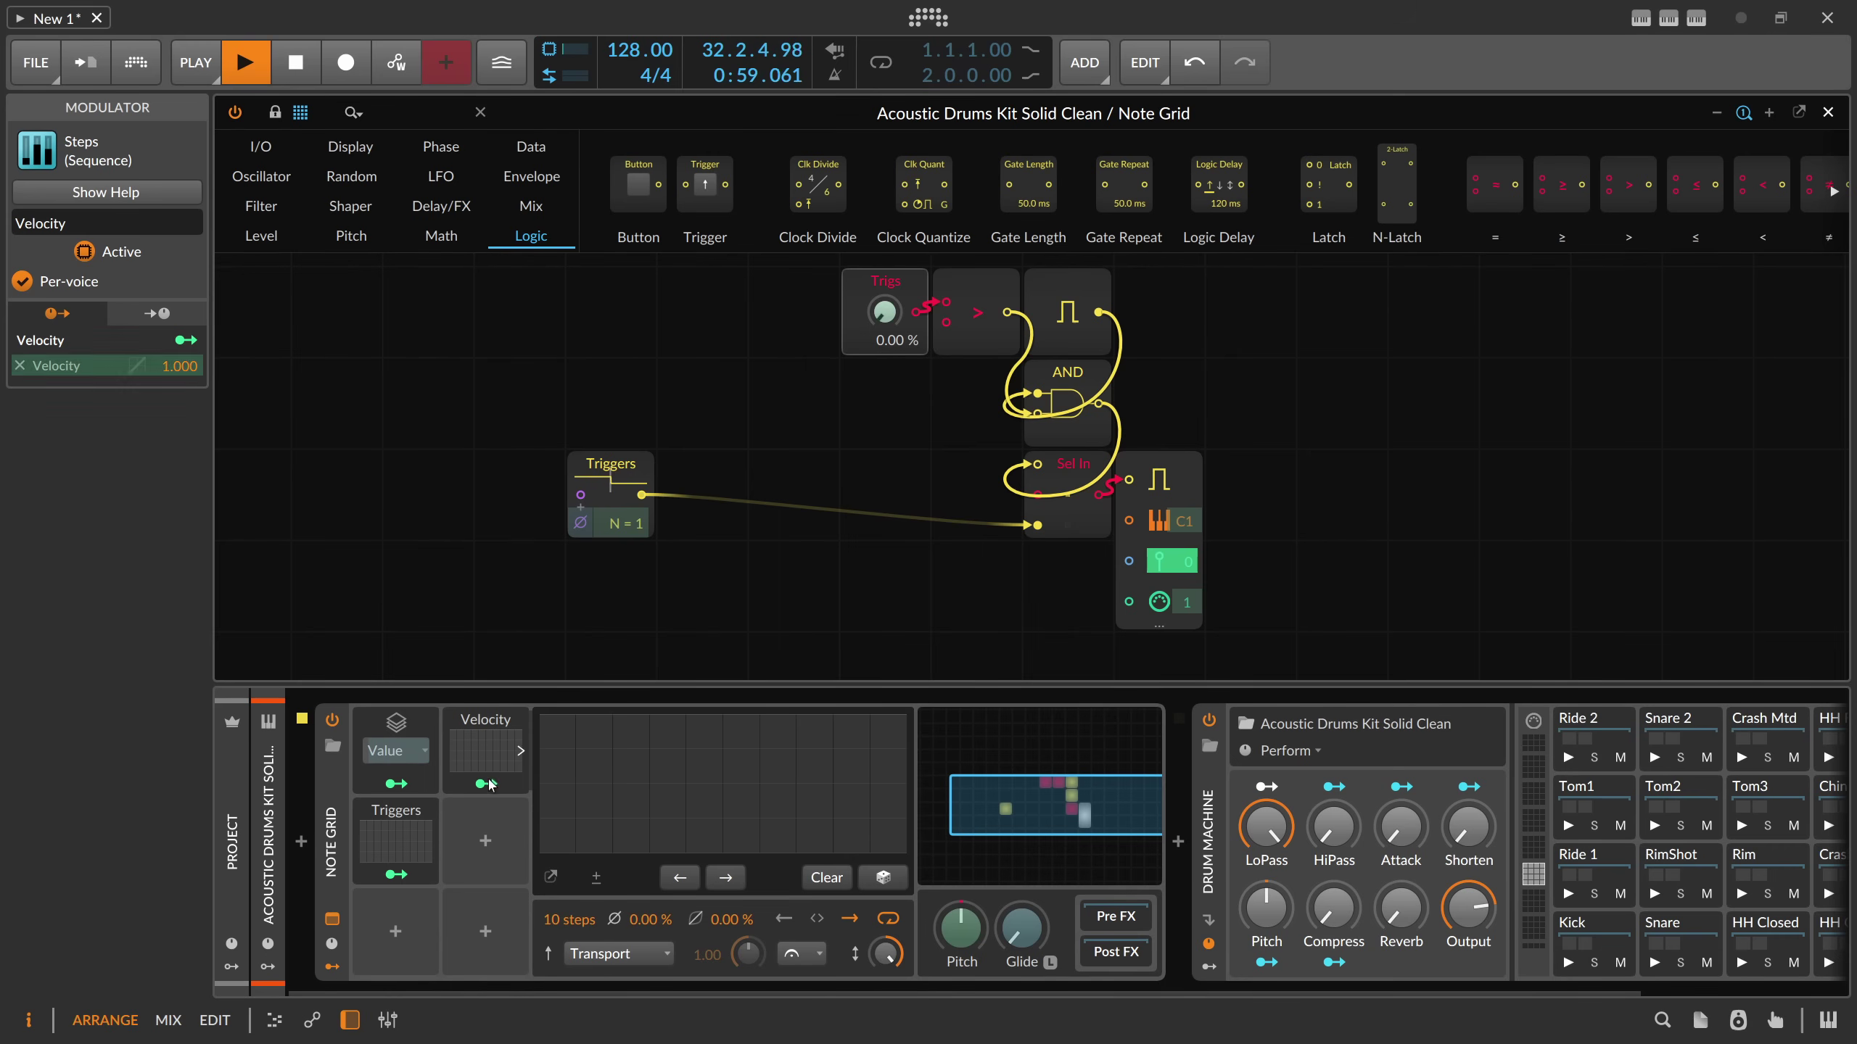
- Draw descending levels on the first three steps of the Velocity modulator, starting at 96%
{"action": "left_click", "coordinate": [560, 784]}
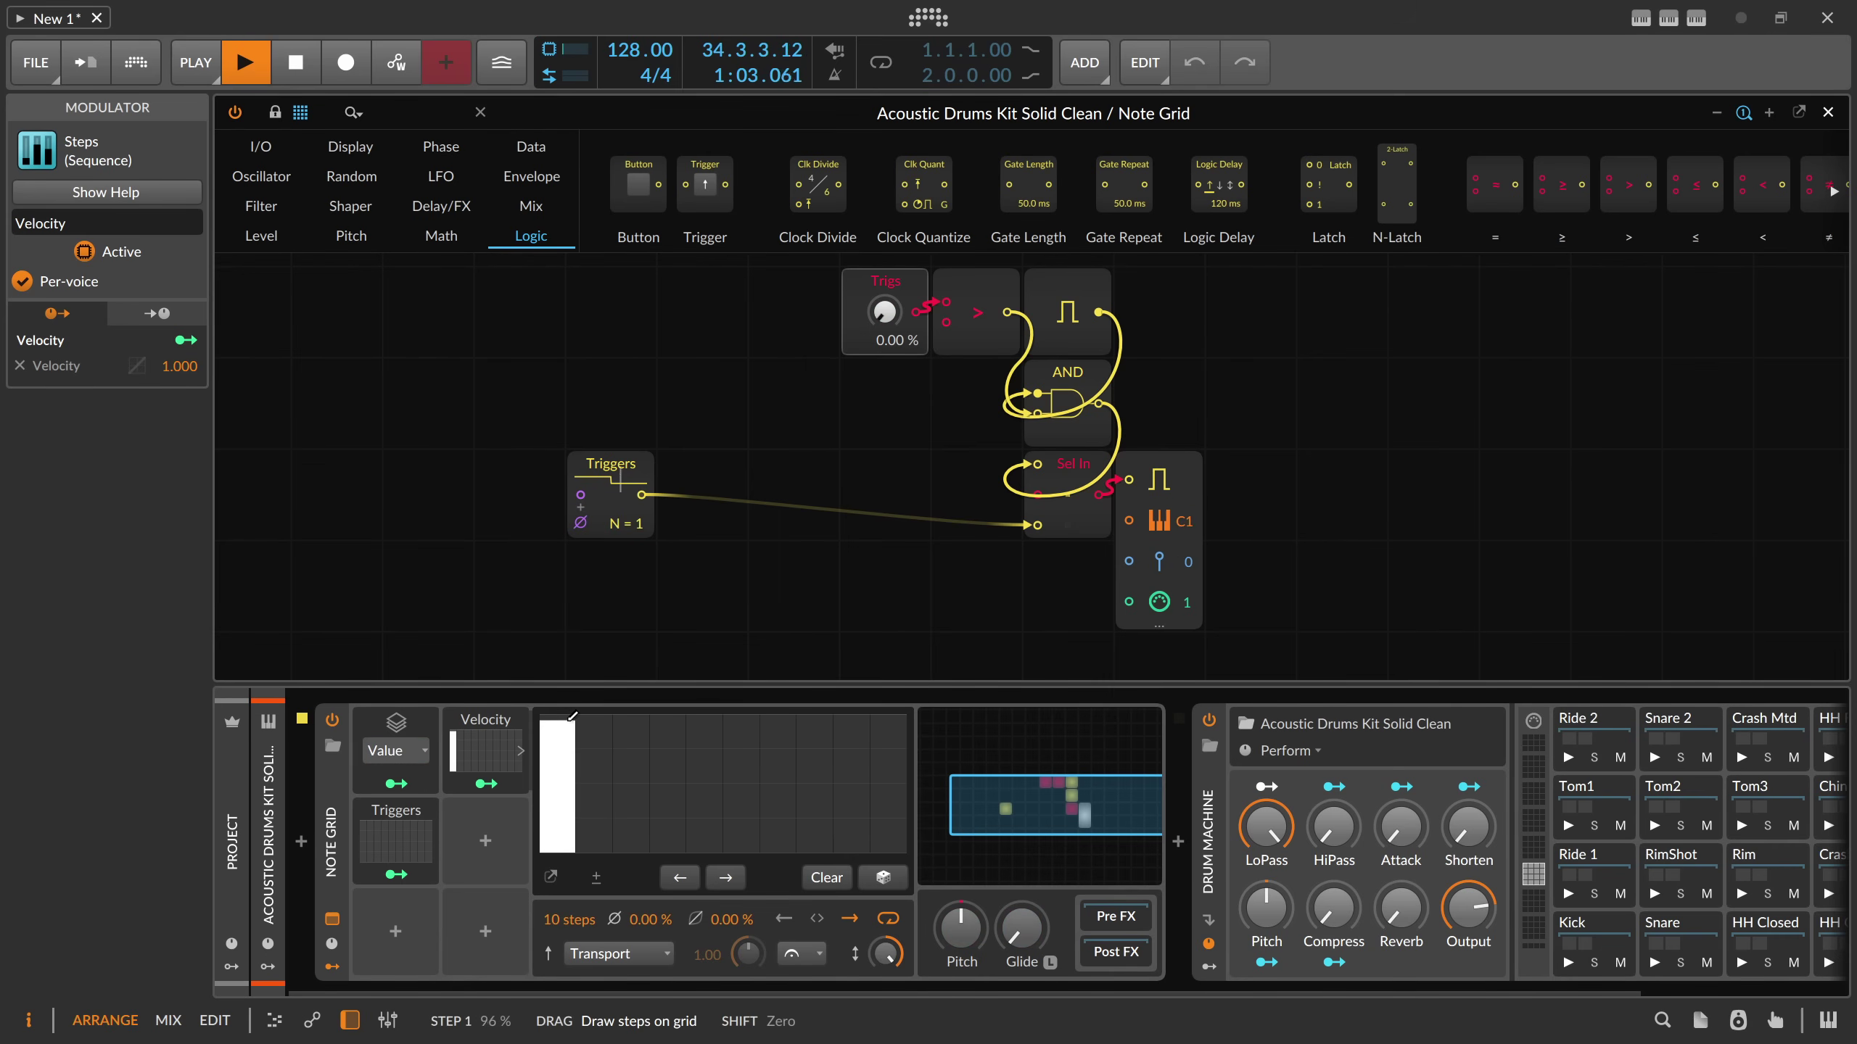
{"action": "left_click_drag", "start_coordinate": [605, 761], "coordinate": [635, 800]}
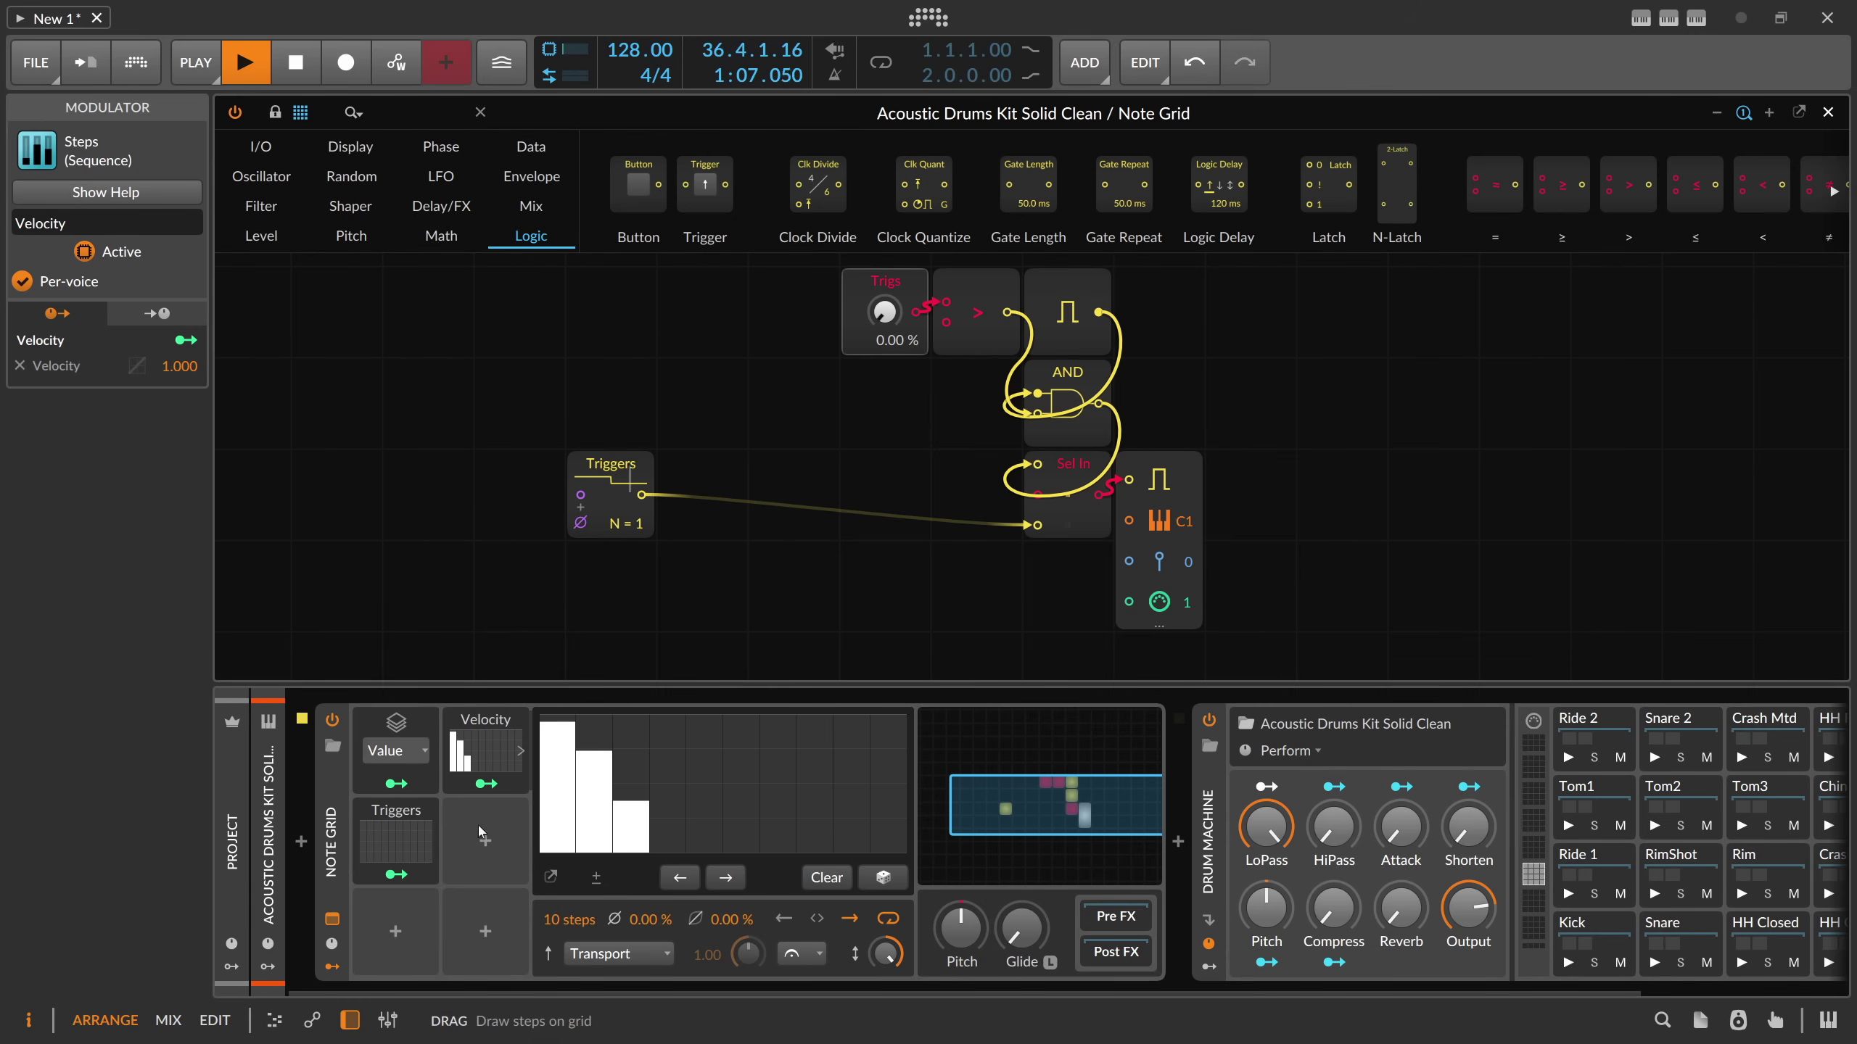
- Draw low levels on the first three steps of the Triggers modulator, with the third step at 30%
{"action": "left_click", "coordinate": [398, 834]}
{"action": "left_click_drag", "start_coordinate": [468, 801], "coordinate": [552, 805]}
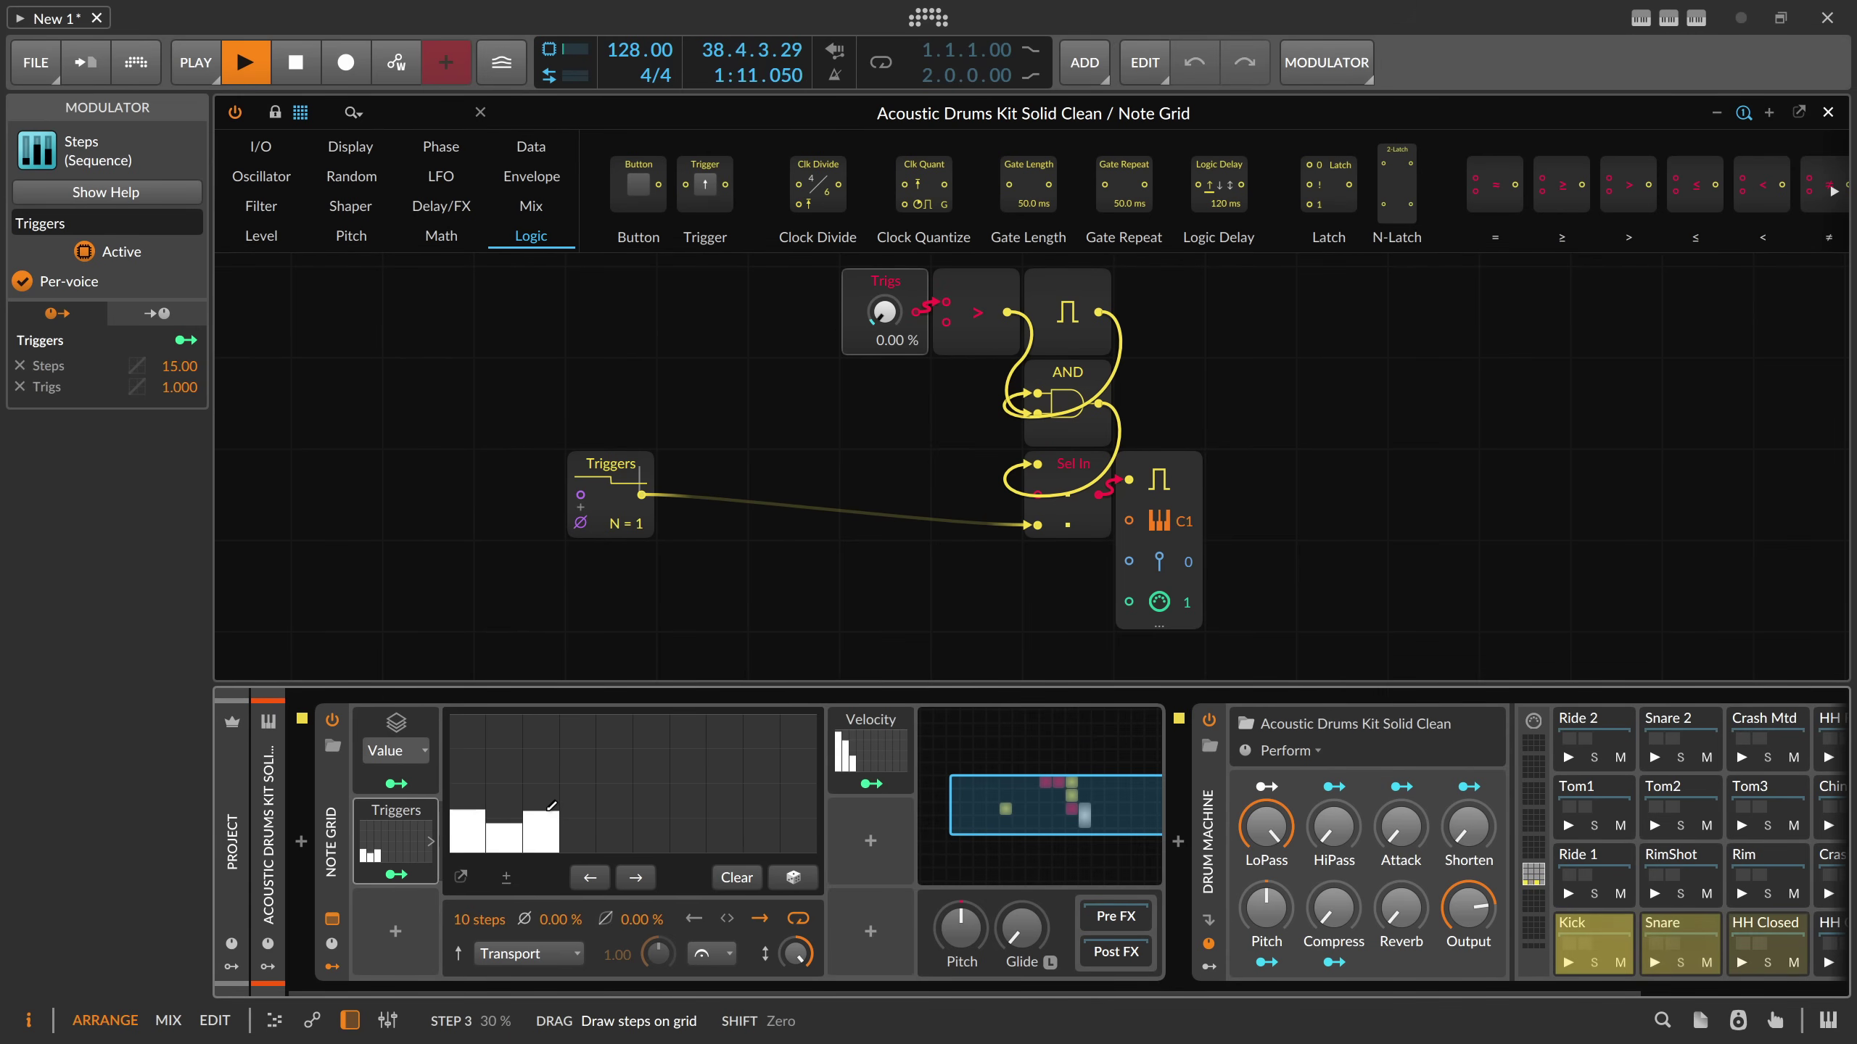
{"action": "left_click", "coordinate": [468, 826]}
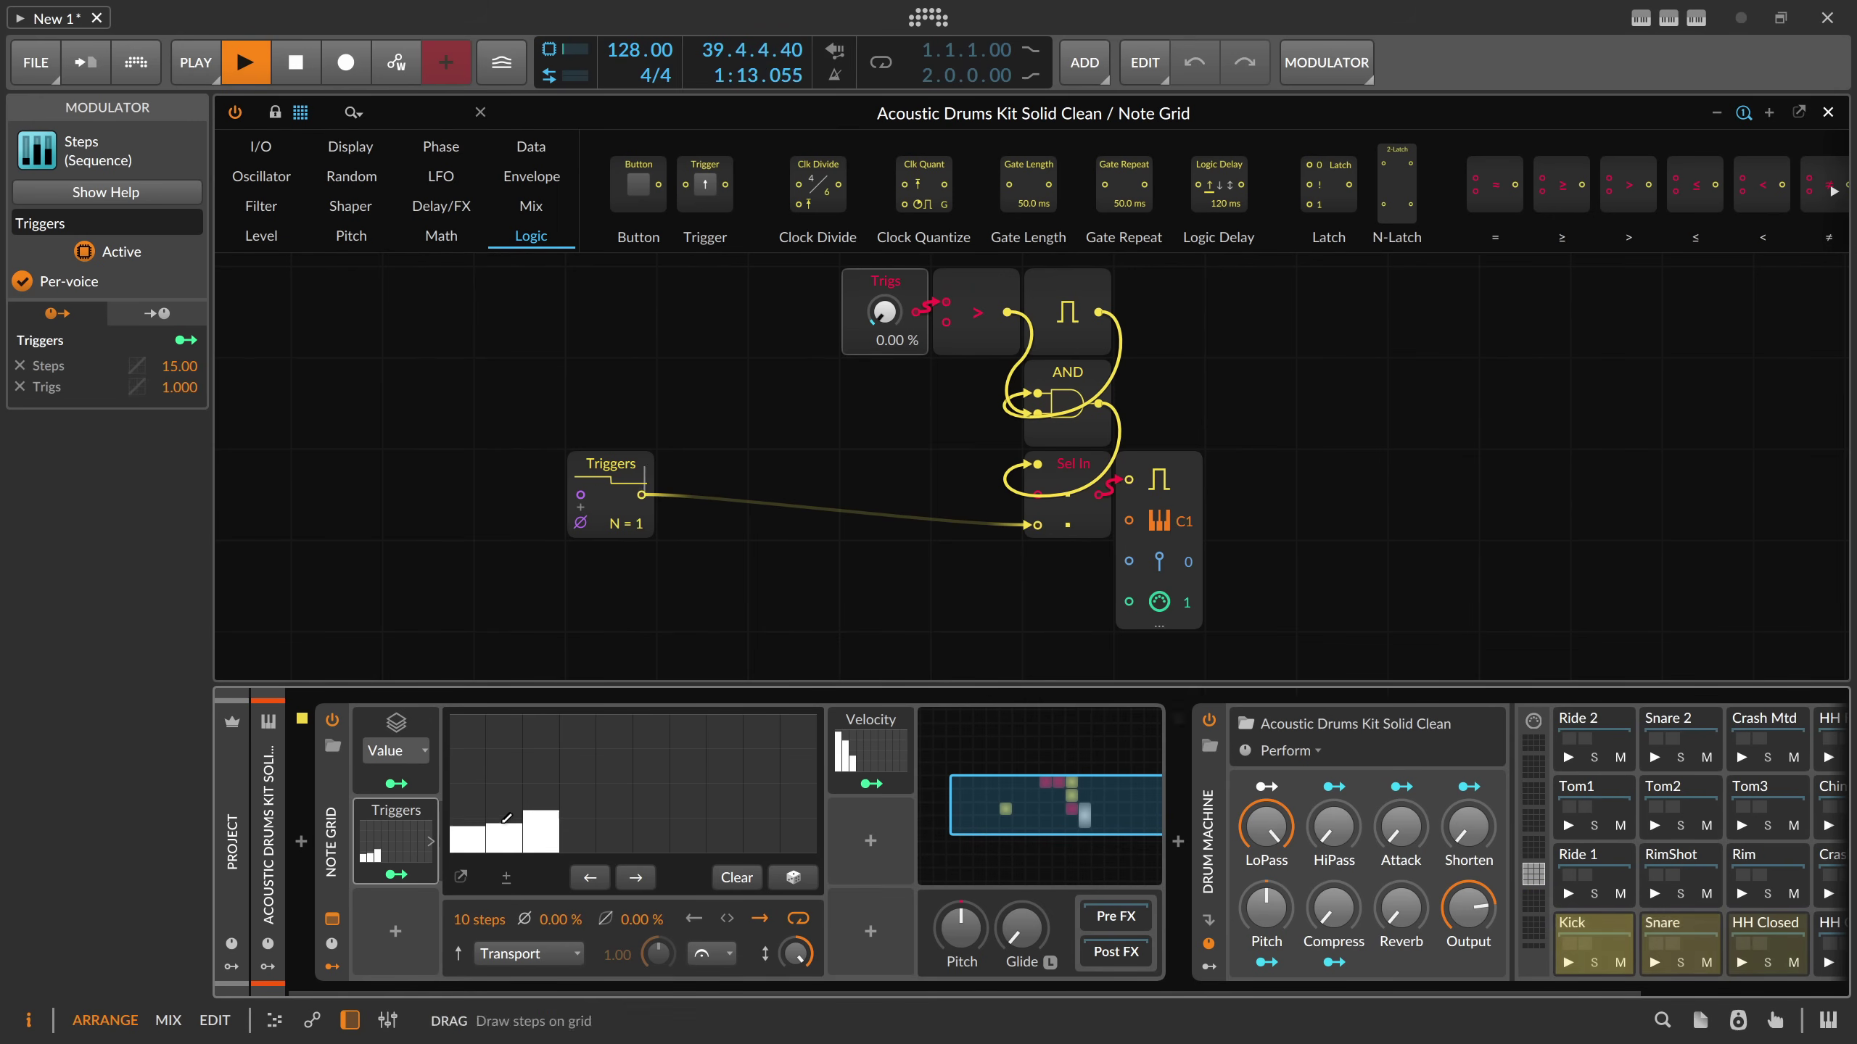
- Clear the Velocity steps, try adjusted levels on the first three Triggers steps, and clear those as well
{"action": "left_click", "coordinate": [870, 750]}
{"action": "mouse_move", "coordinate": [669, 804]}
{"action": "left_mouse_down"}
{"action": "mouse_move", "coordinate": [623, 731]}
{"action": "mouse_move", "coordinate": [568, 861]}
{"action": "mouse_move", "coordinate": [623, 847]}
{"action": "mouse_move", "coordinate": [637, 720]}
{"action": "mouse_move", "coordinate": [664, 854]}
{"action": "mouse_move", "coordinate": [669, 720]}
{"action": "mouse_move", "coordinate": [631, 750]}
{"action": "mouse_move", "coordinate": [665, 845]}
{"action": "mouse_move", "coordinate": [641, 845]}
{"action": "mouse_move", "coordinate": [633, 717]}
{"action": "mouse_move", "coordinate": [637, 877]}
{"action": "left_mouse_up"}
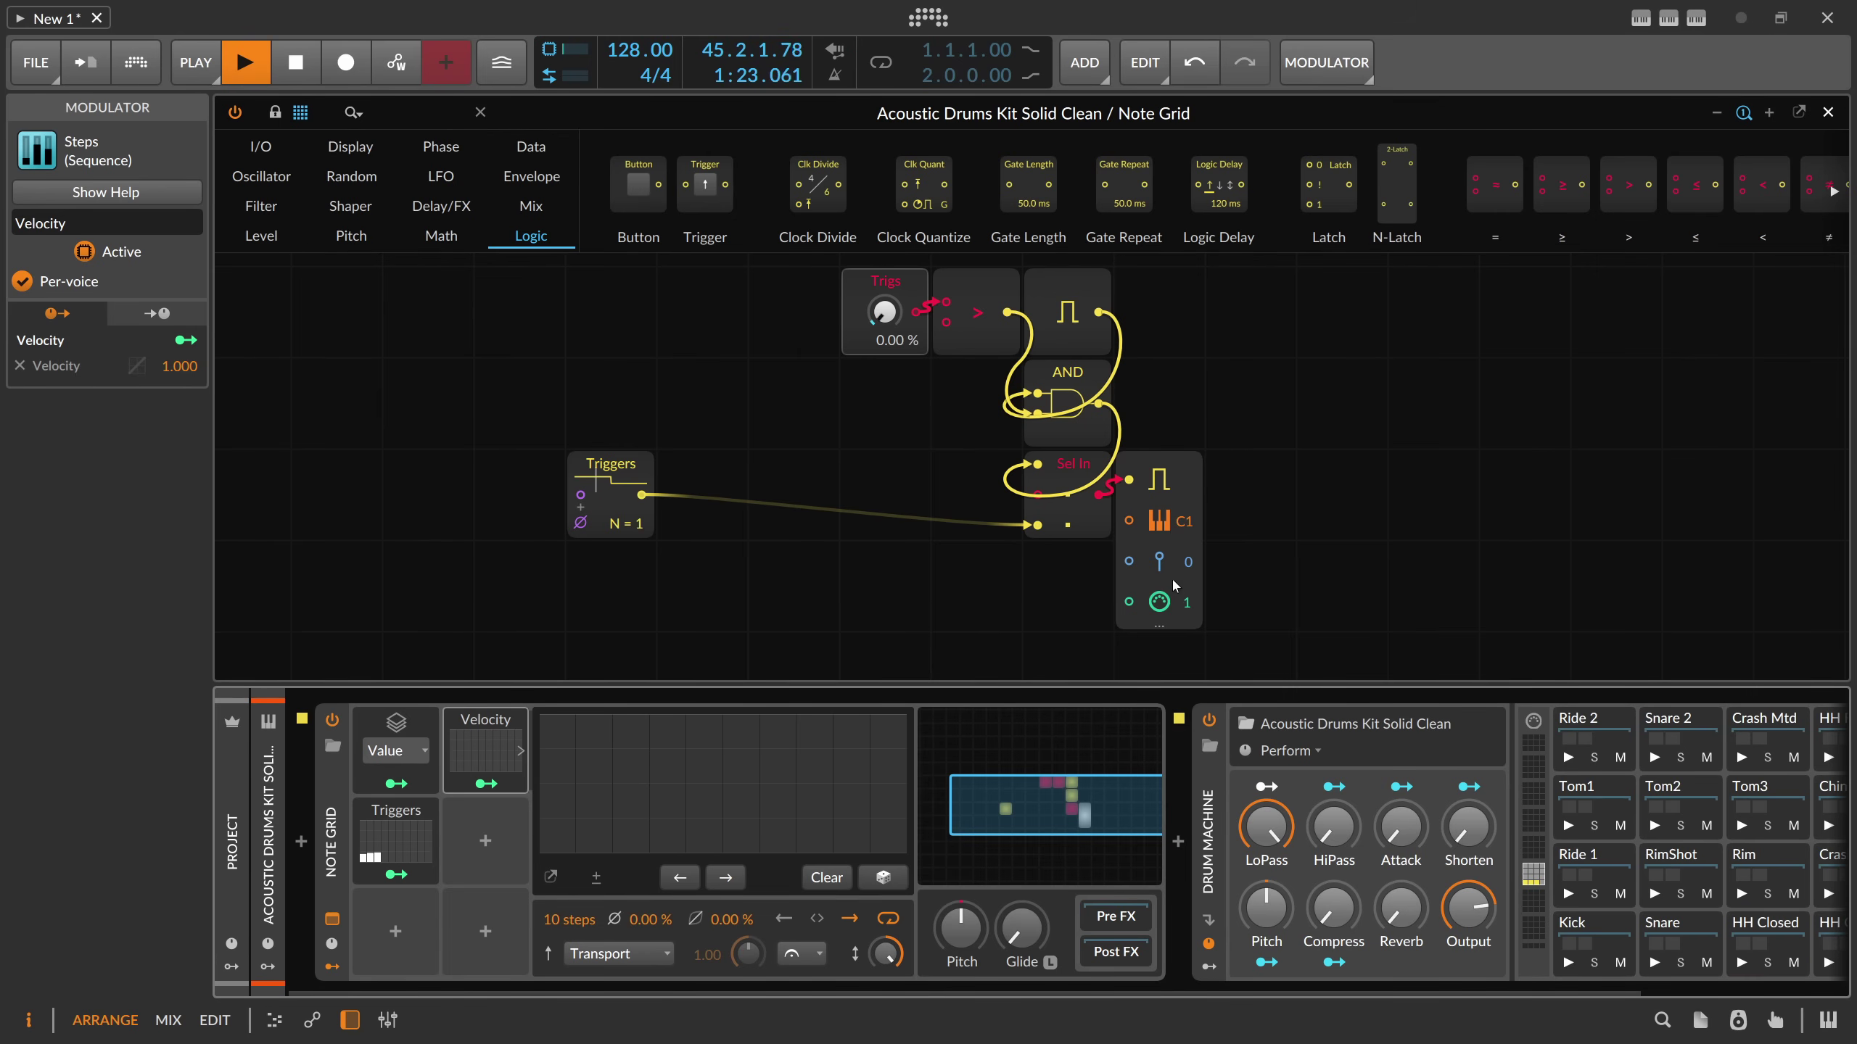
{"action": "left_click", "coordinate": [395, 834]}
{"action": "mouse_move", "coordinate": [545, 842]}
{"action": "left_mouse_down"}
{"action": "mouse_move", "coordinate": [462, 857]}
{"action": "mouse_move", "coordinate": [460, 795]}
{"action": "mouse_move", "coordinate": [544, 812]}
{"action": "left_mouse_up"}
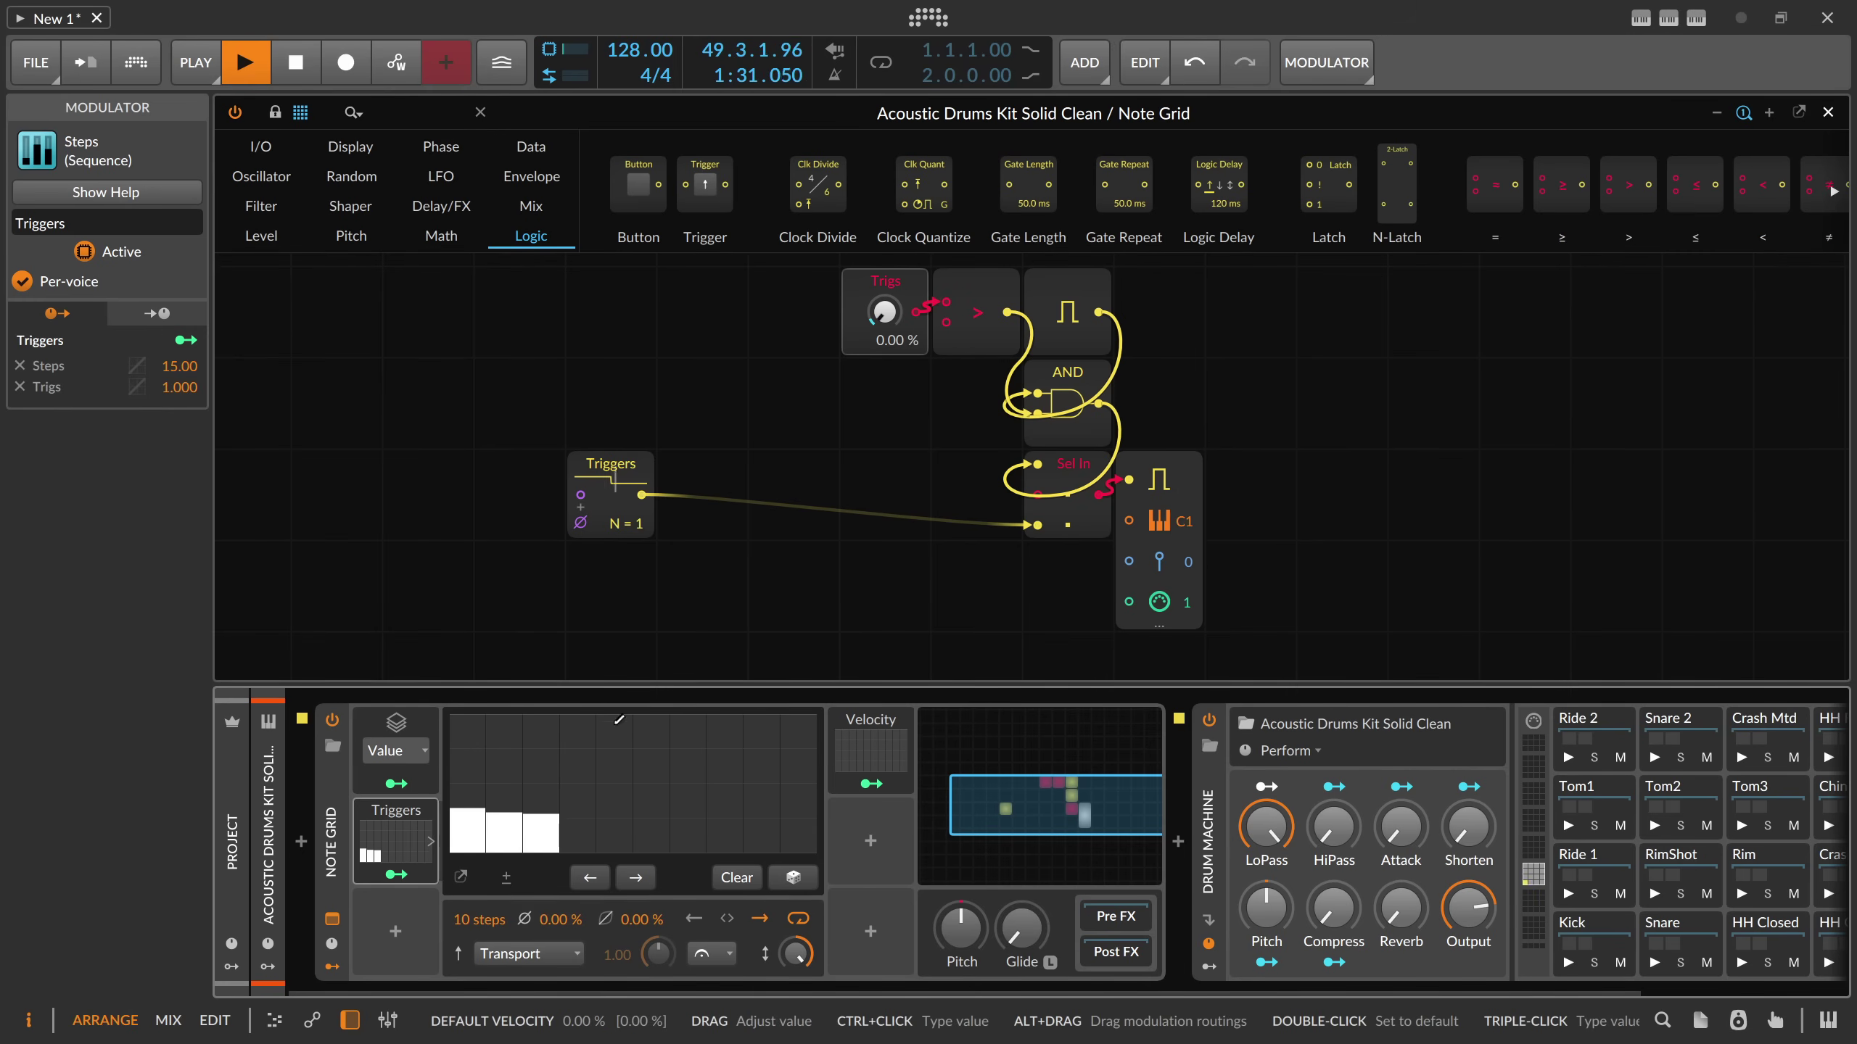
{"action": "mouse_move", "coordinate": [468, 831]}
{"action": "left_mouse_down"}
{"action": "mouse_move", "coordinate": [541, 850]}
{"action": "mouse_move", "coordinate": [491, 826]}
{"action": "left_mouse_up"}
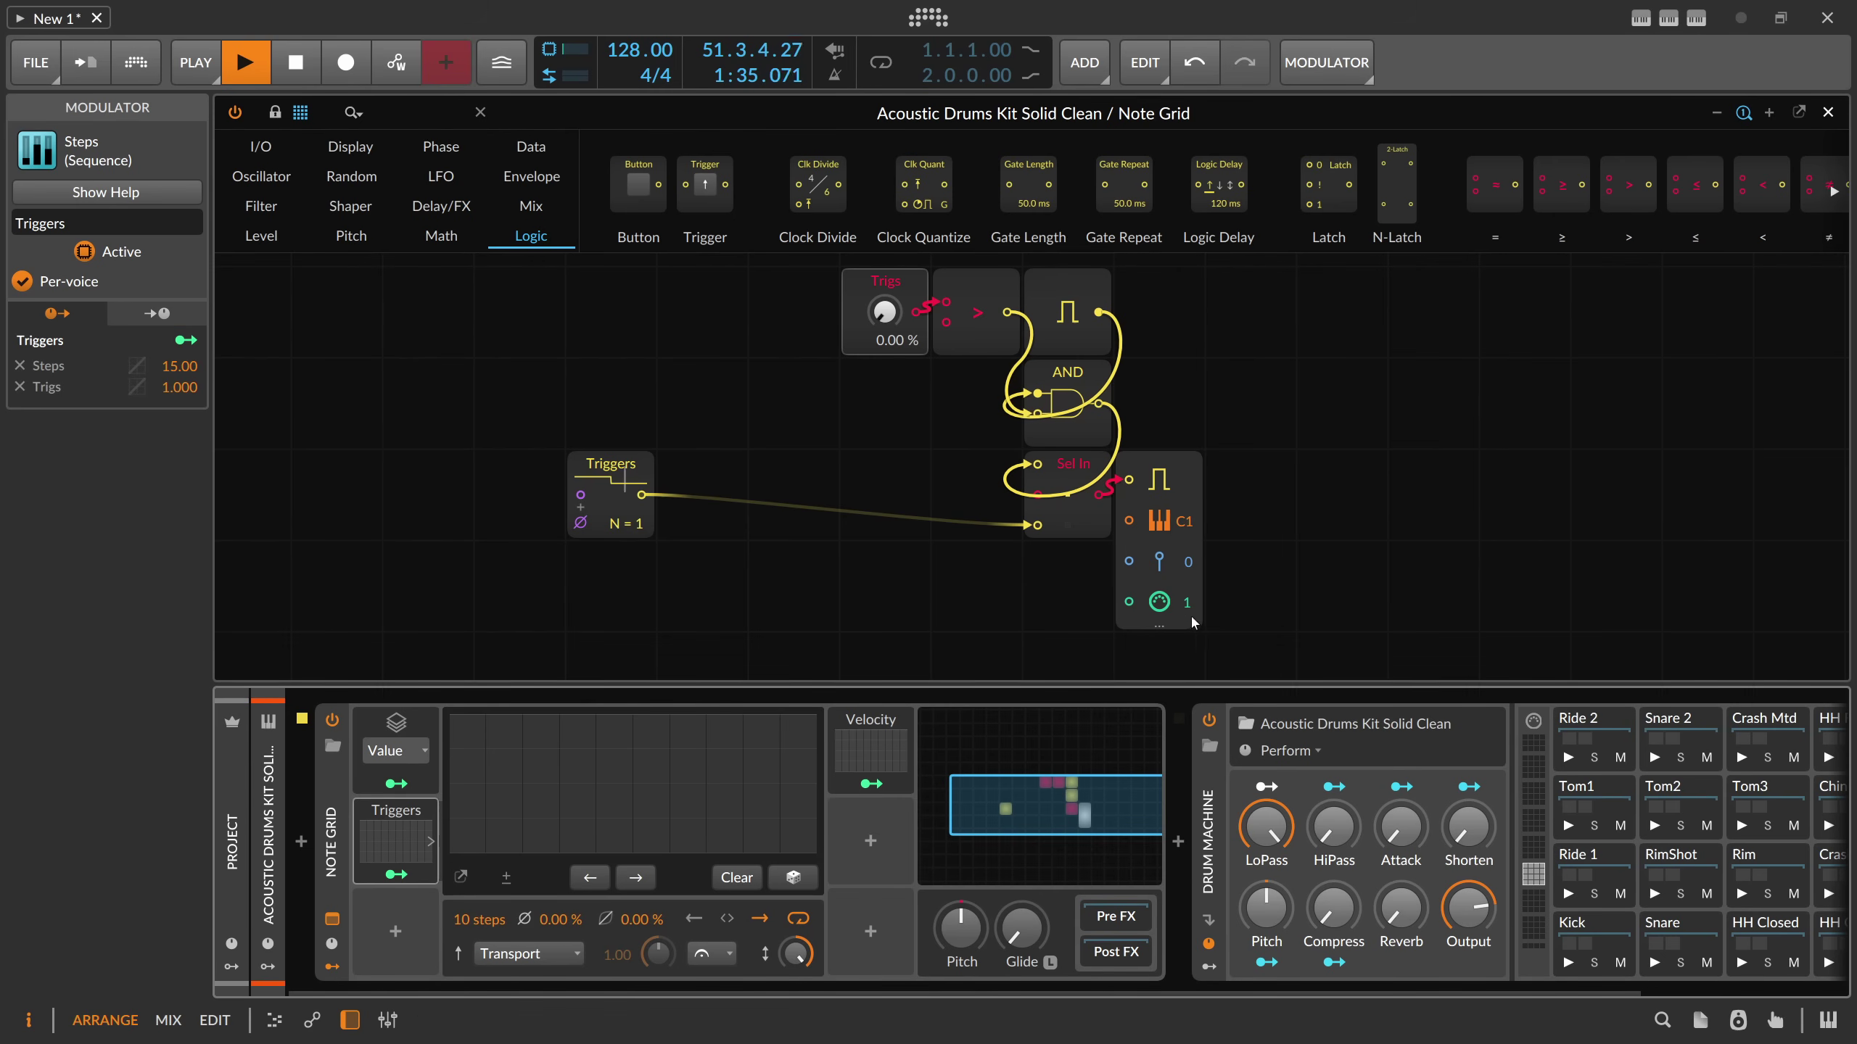
- Enable all expressions on the Note Out module to expose its Timbre, Pressure, Gain and Pan inputs
{"action": "left_click", "coordinate": [1159, 625]}
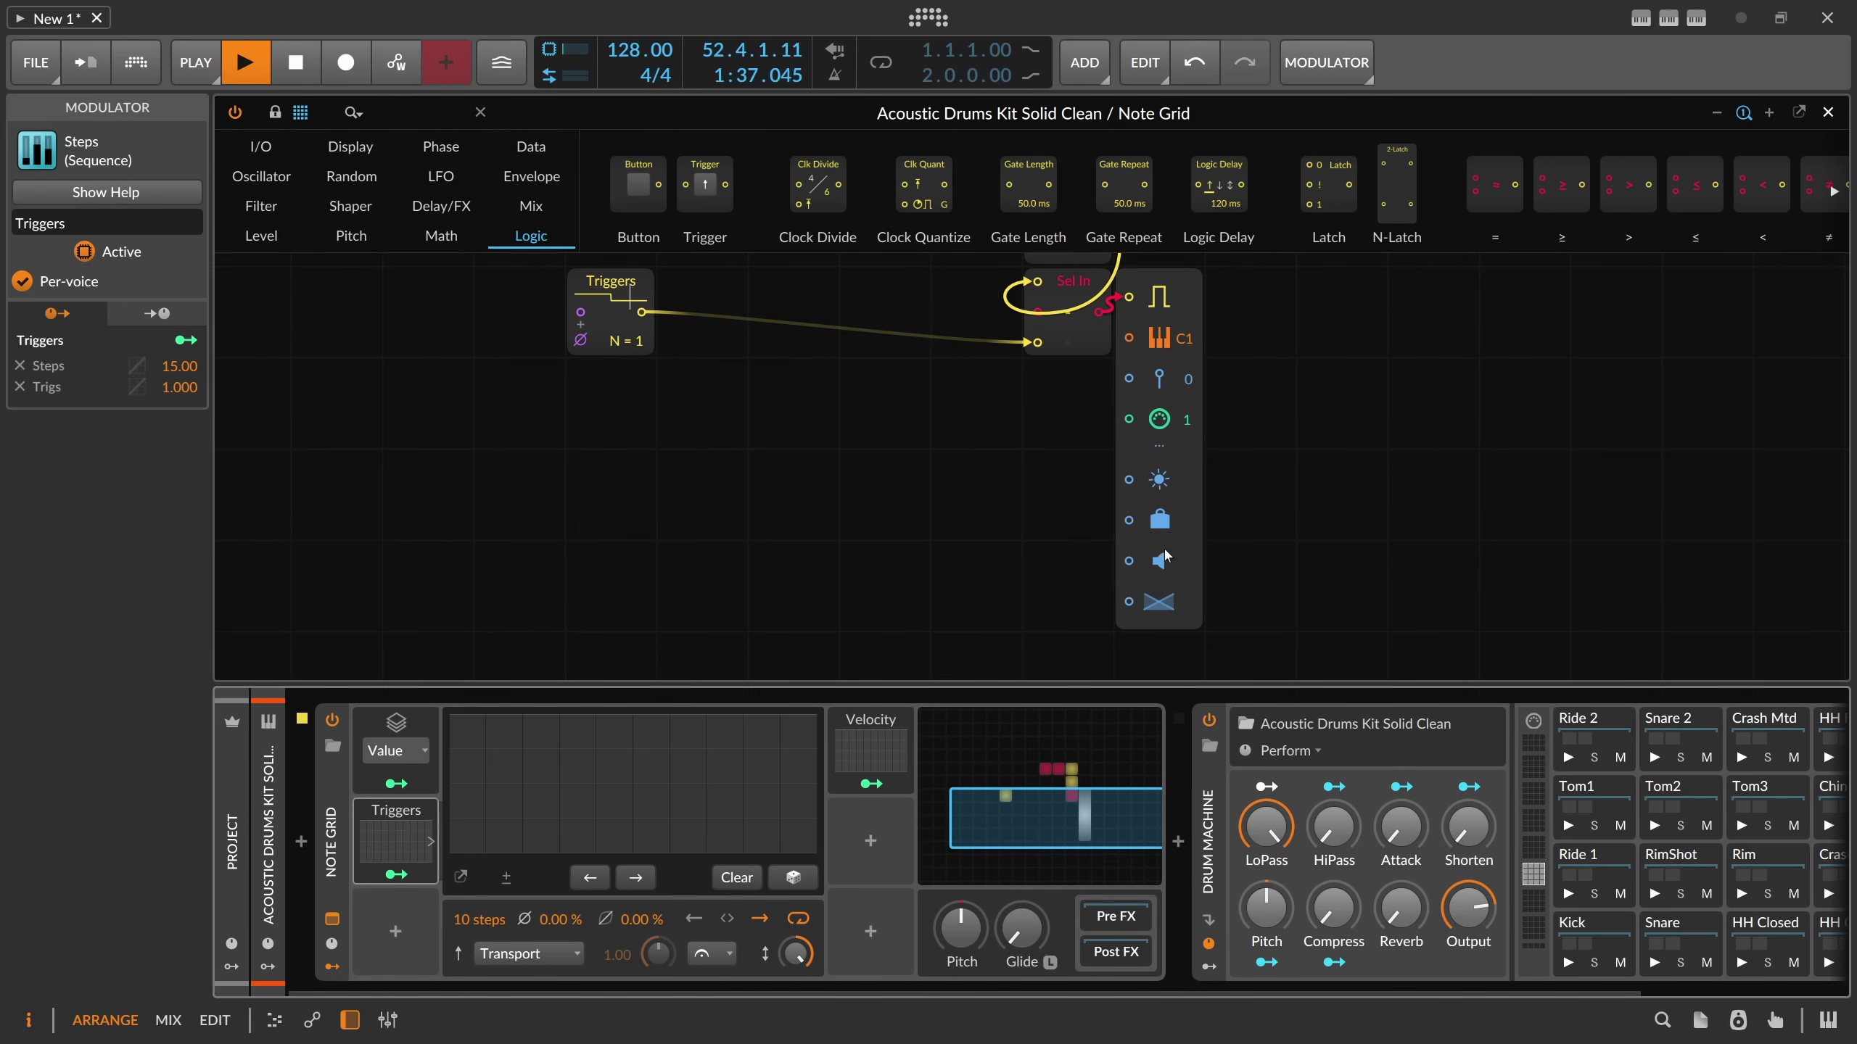
{"action": "left_click", "coordinate": [1159, 451]}
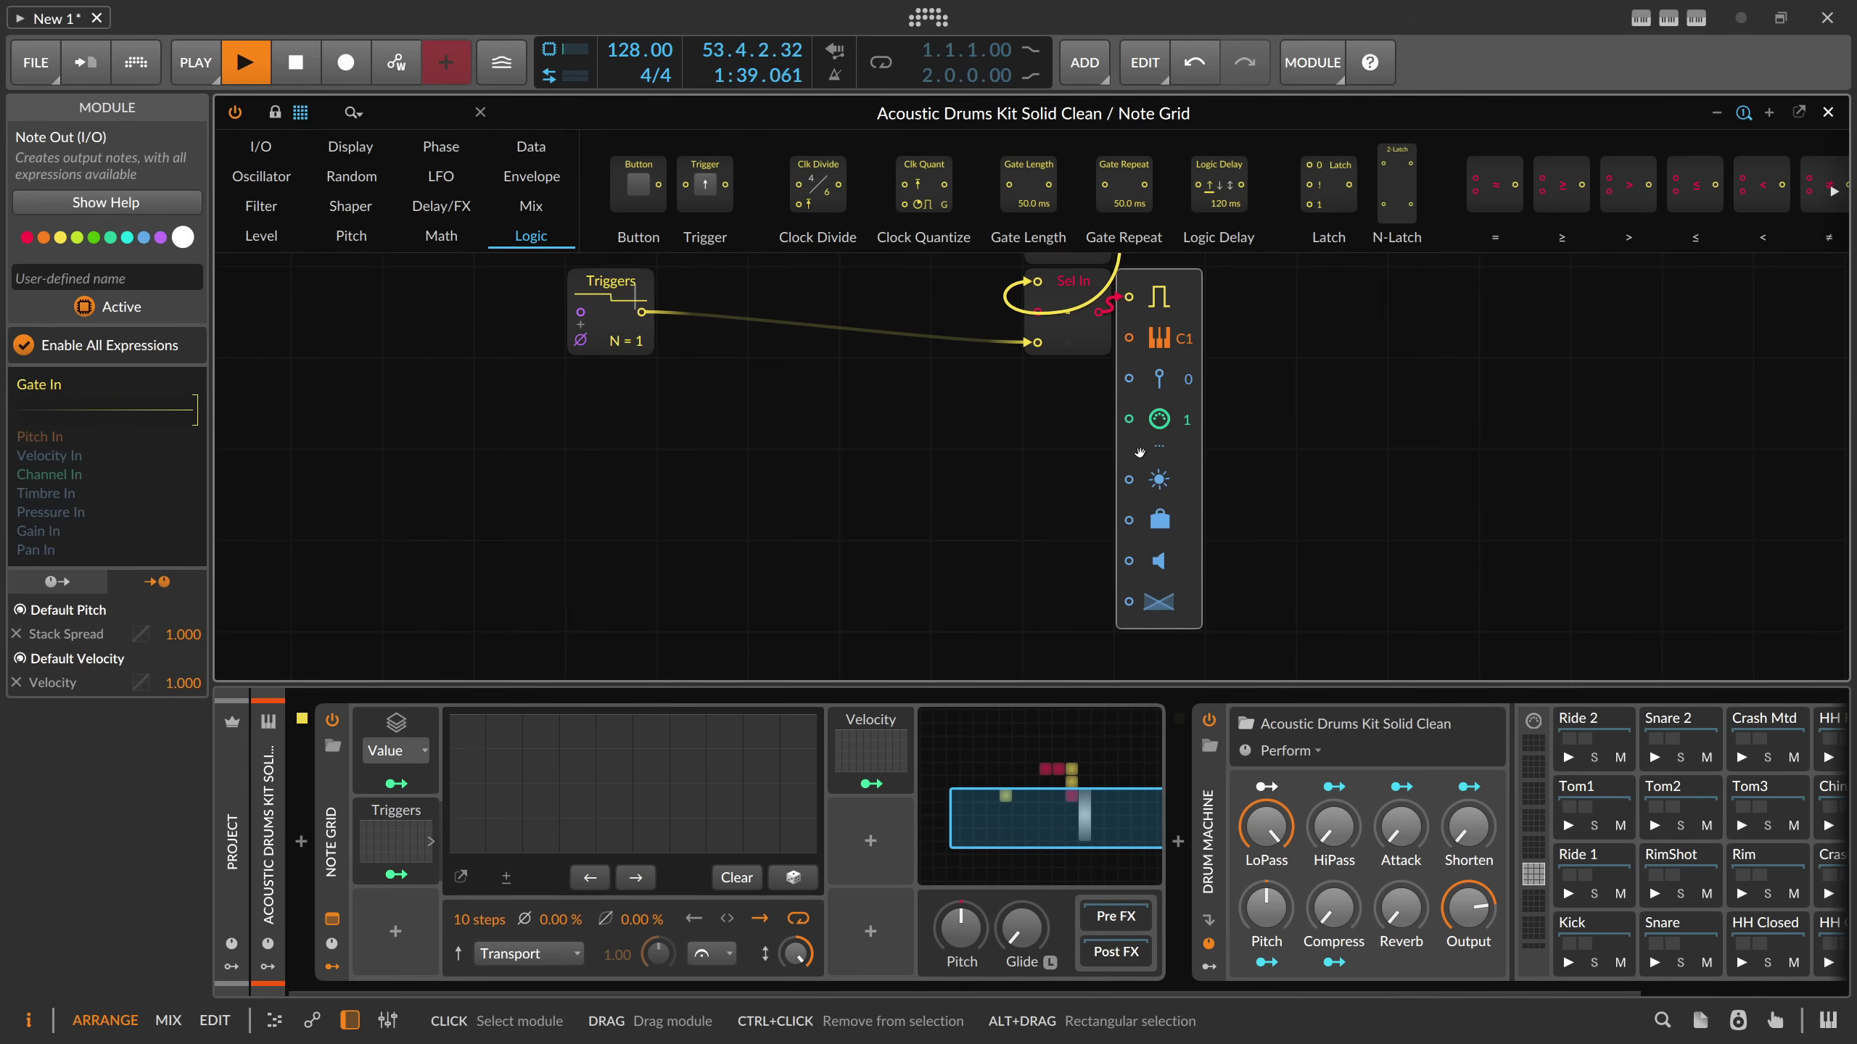
{"action": "scroll", "coordinate": [1139, 453], "scroll_direction": "up", "scroll_amount": 2}
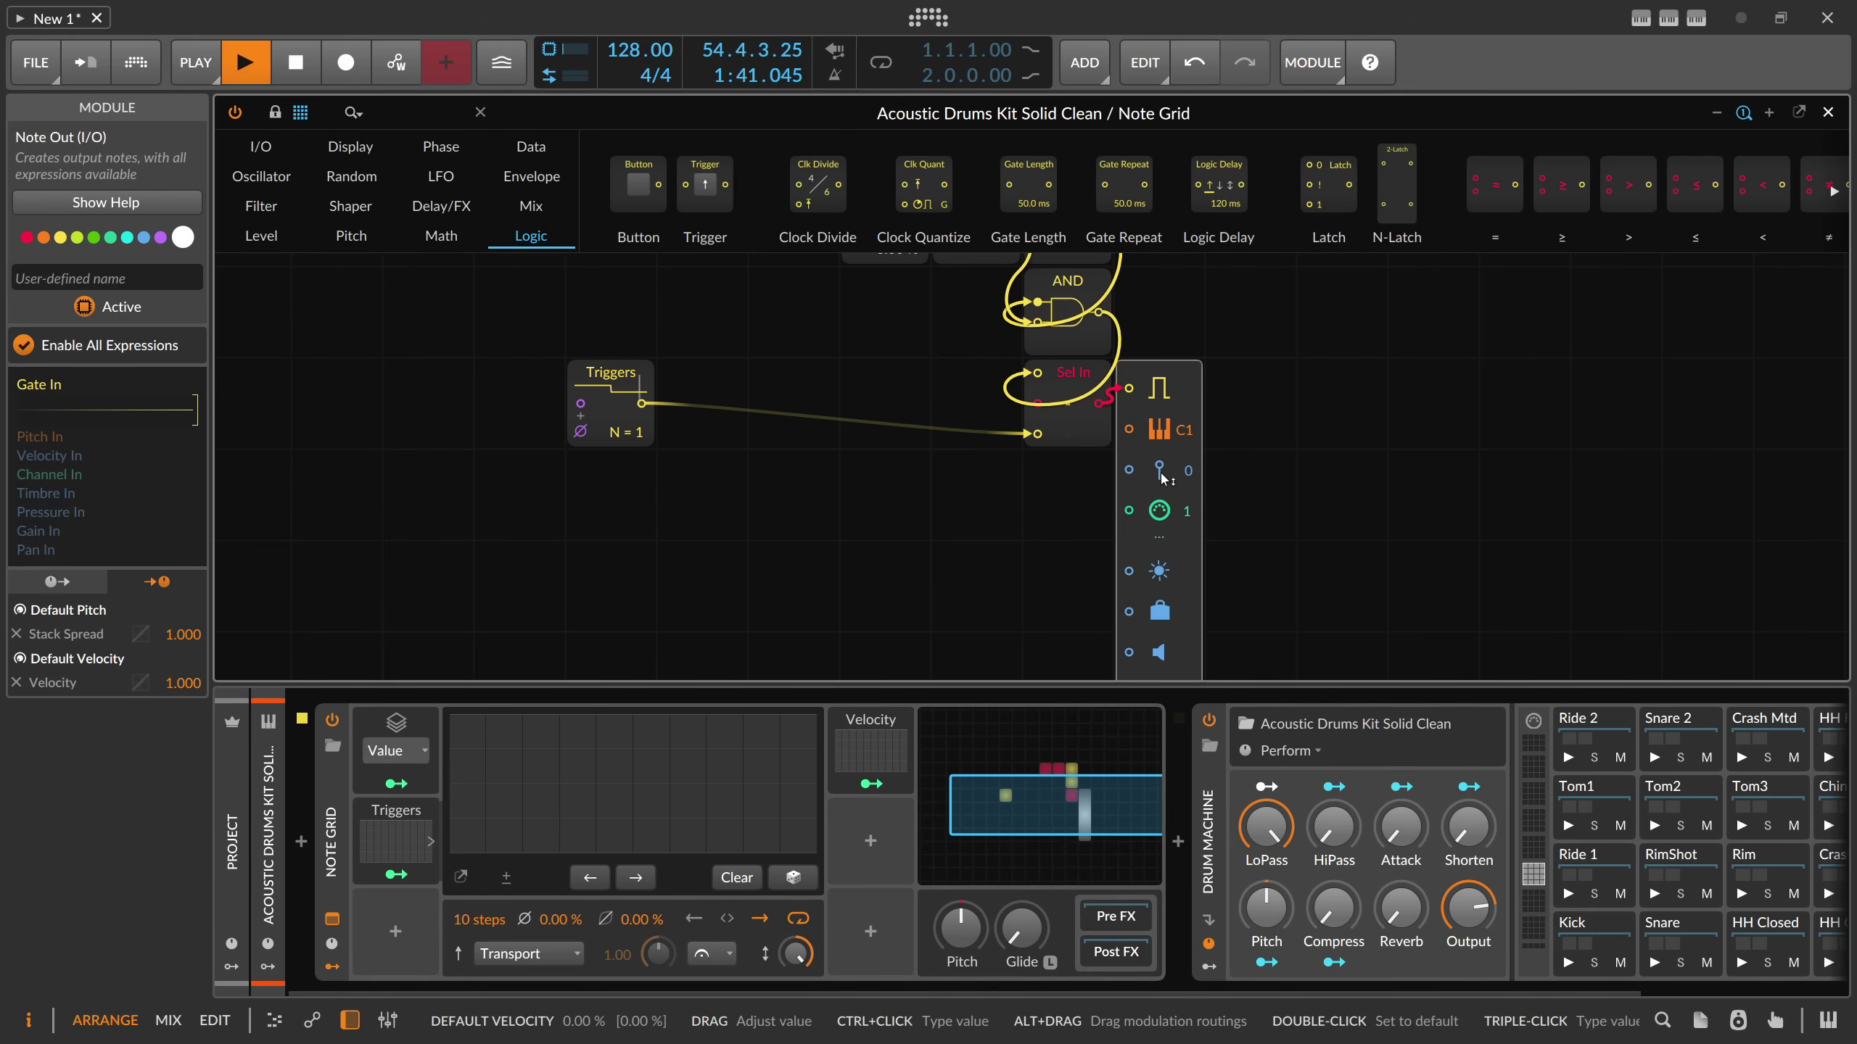
- Move the Velocity modulator to the slot directly below Triggers
{"action": "left_click_drag", "start_coordinate": [870, 738], "coordinate": [424, 888]}
{"action": "left_click_drag", "start_coordinate": [713, 494], "coordinate": [779, 504]}
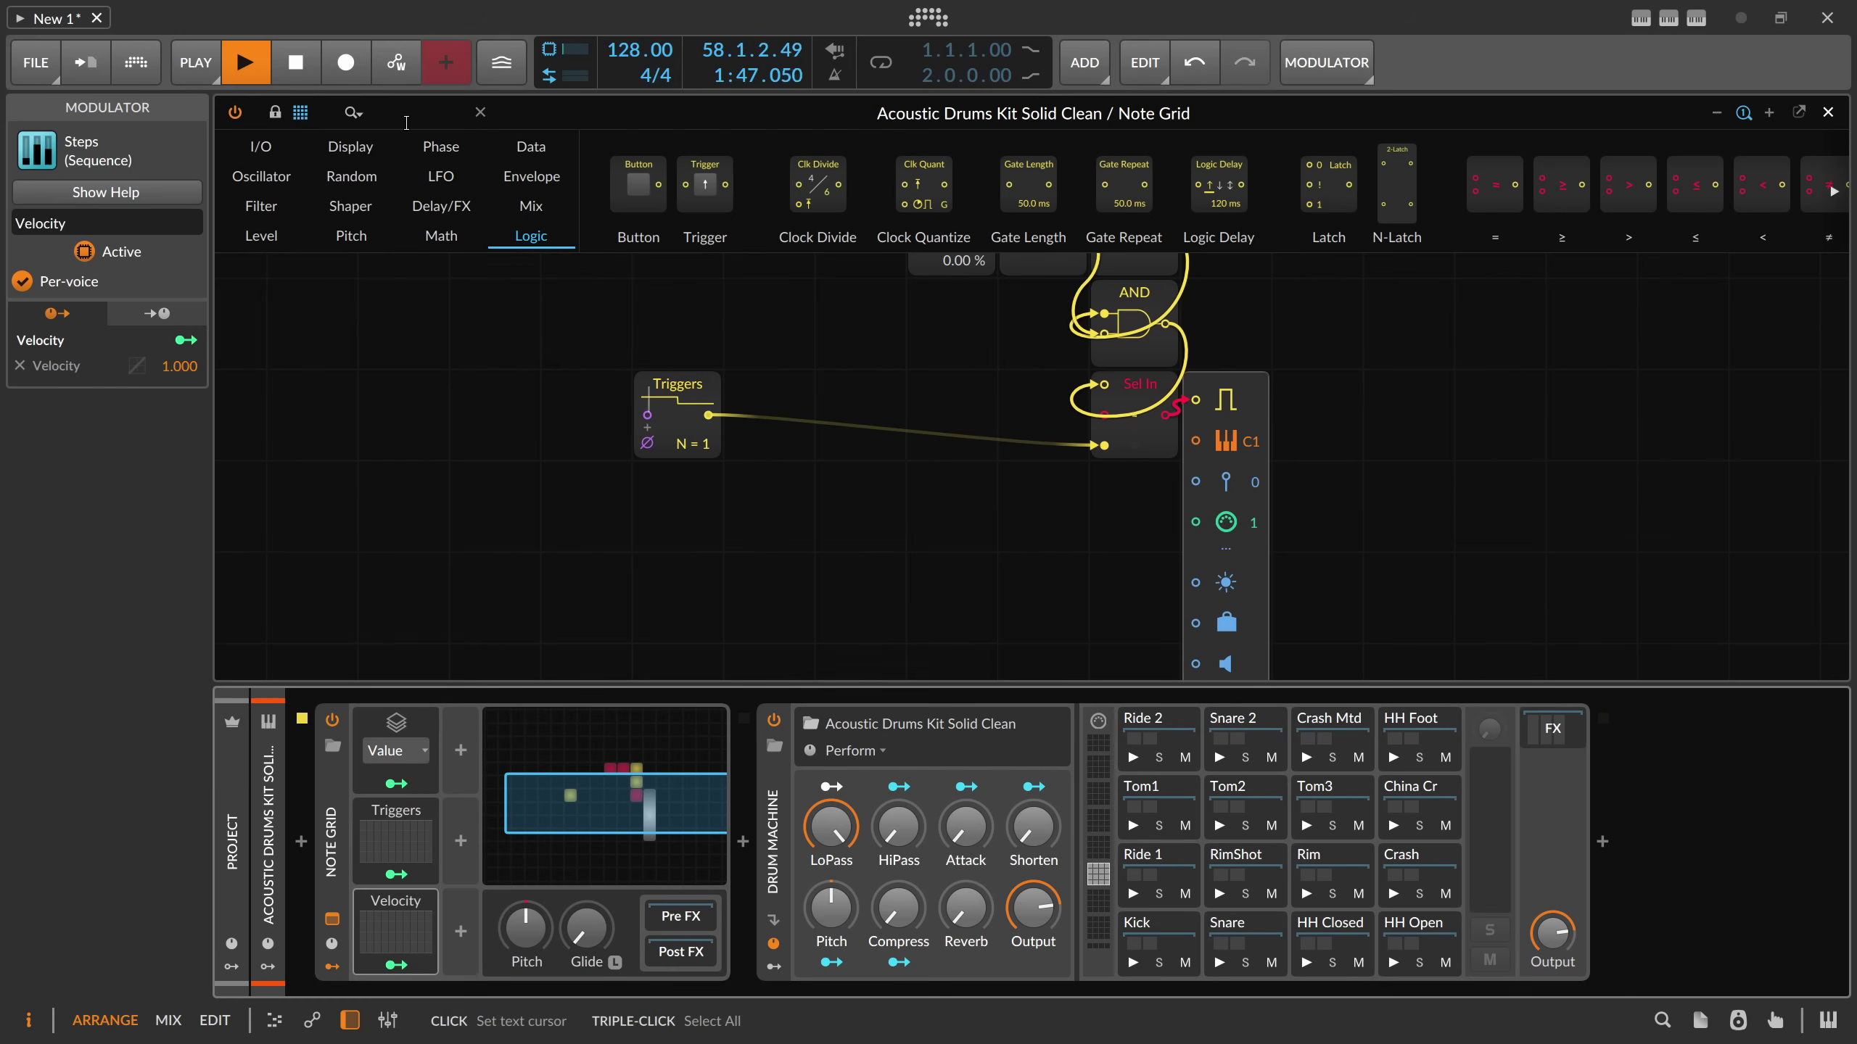
- Insert a Clock Divide module directly after the Triggers module and set its division to 2
{"action": "left_click", "coordinate": [391, 118]}
{"action": "type", "text": "dice"}
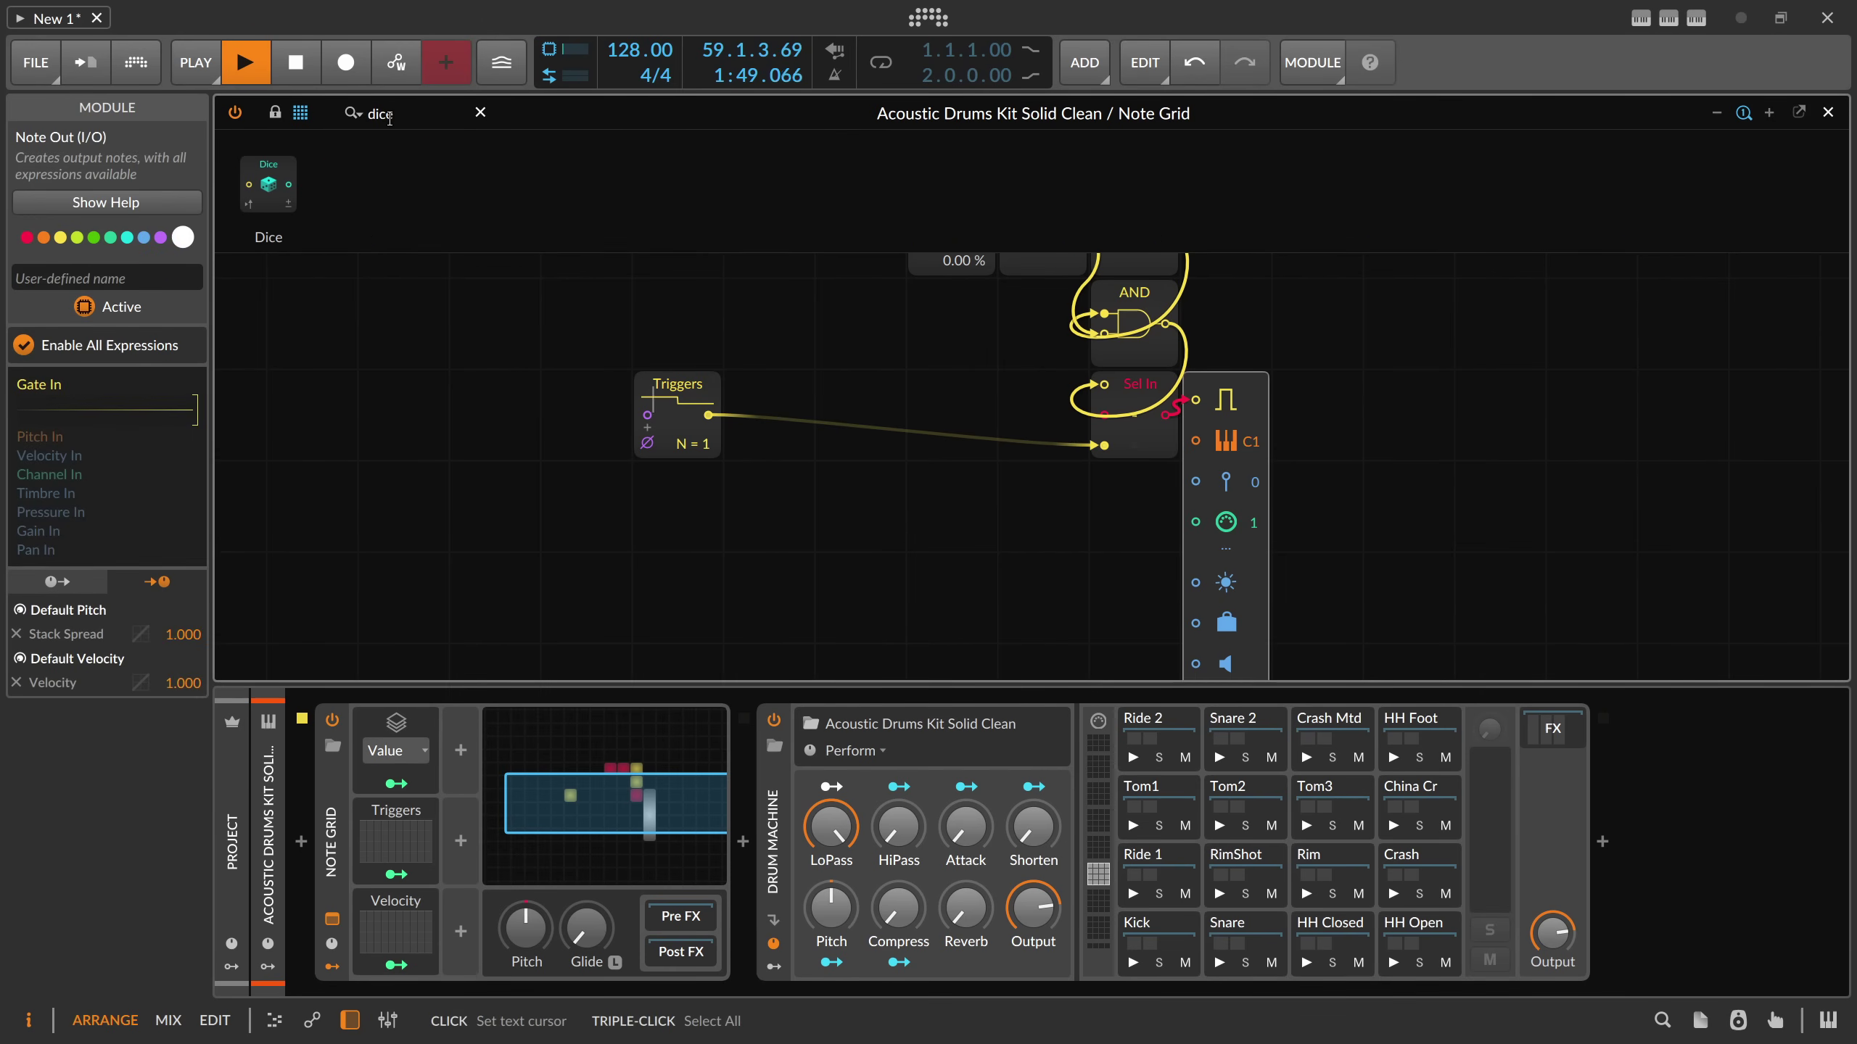
{"action": "key", "text": "BackSpace"}
{"action": "key", "text": "BackSpace"}
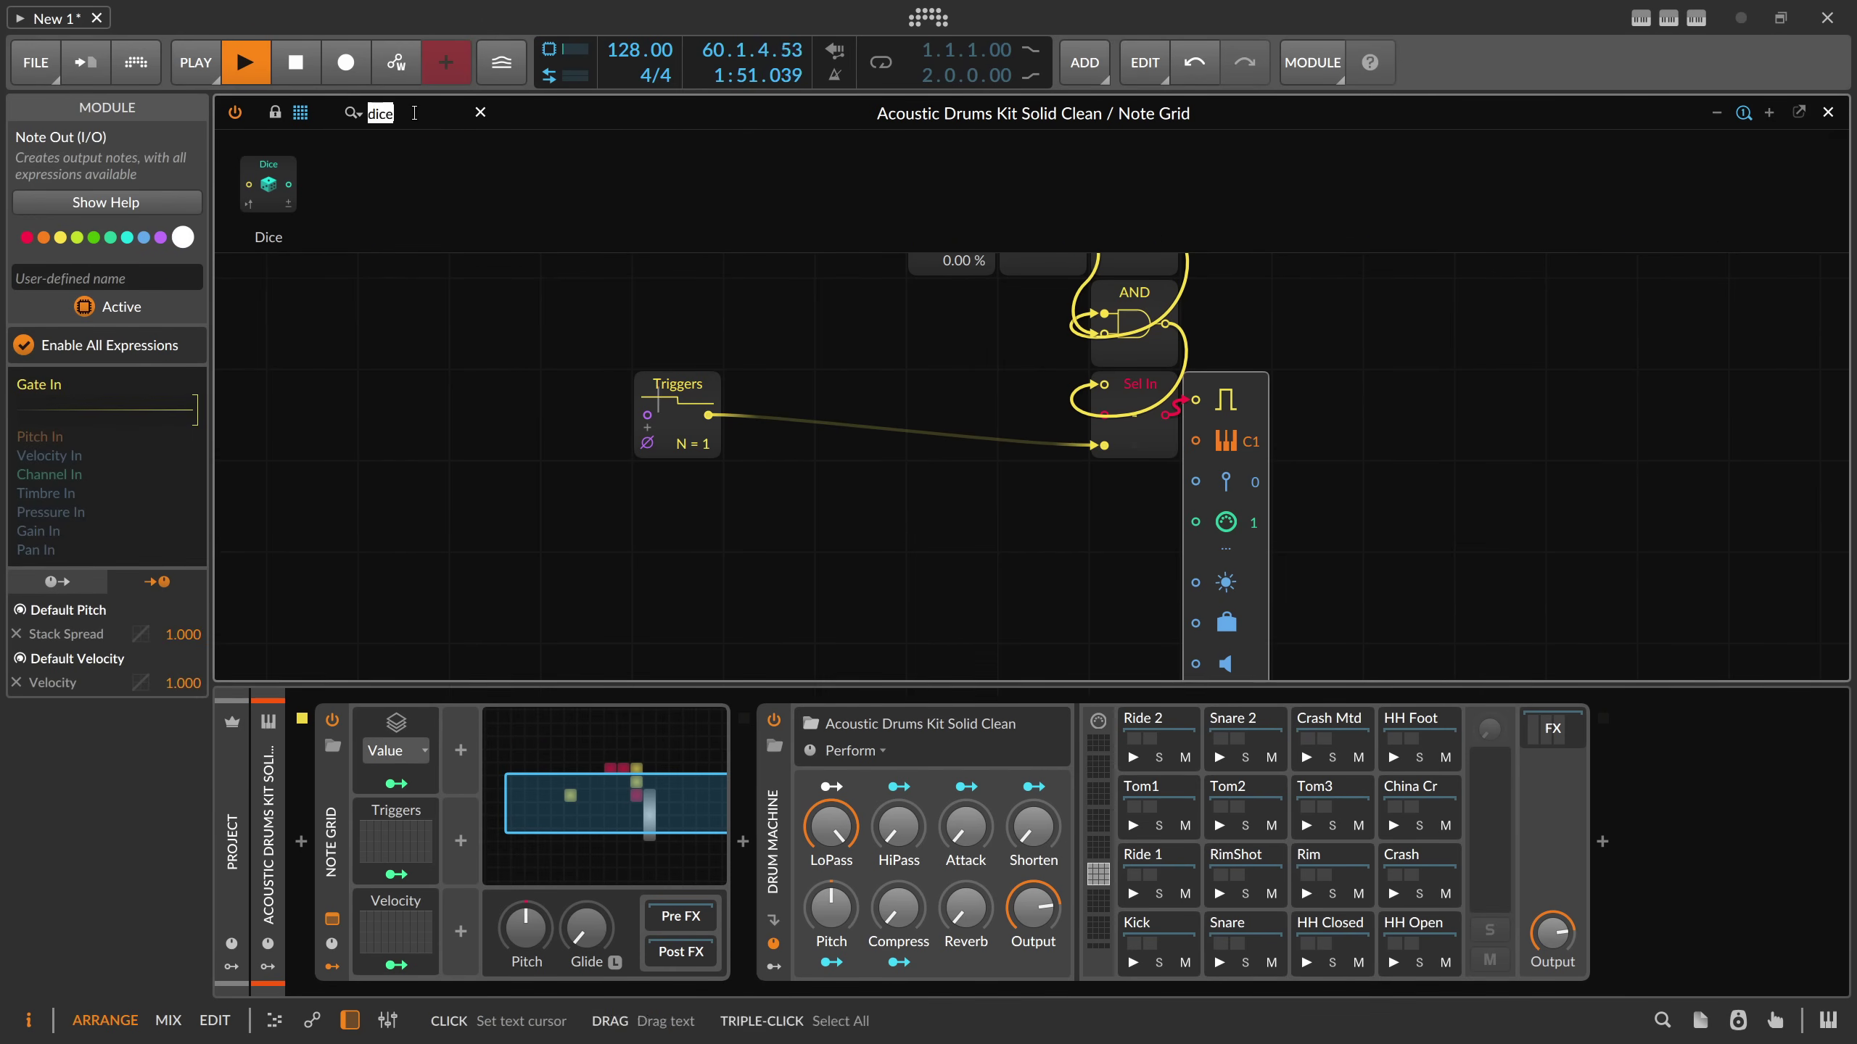
{"action": "type", "text": "v"}
{"action": "left_click_drag", "start_coordinate": [408, 172], "coordinate": [780, 428]}
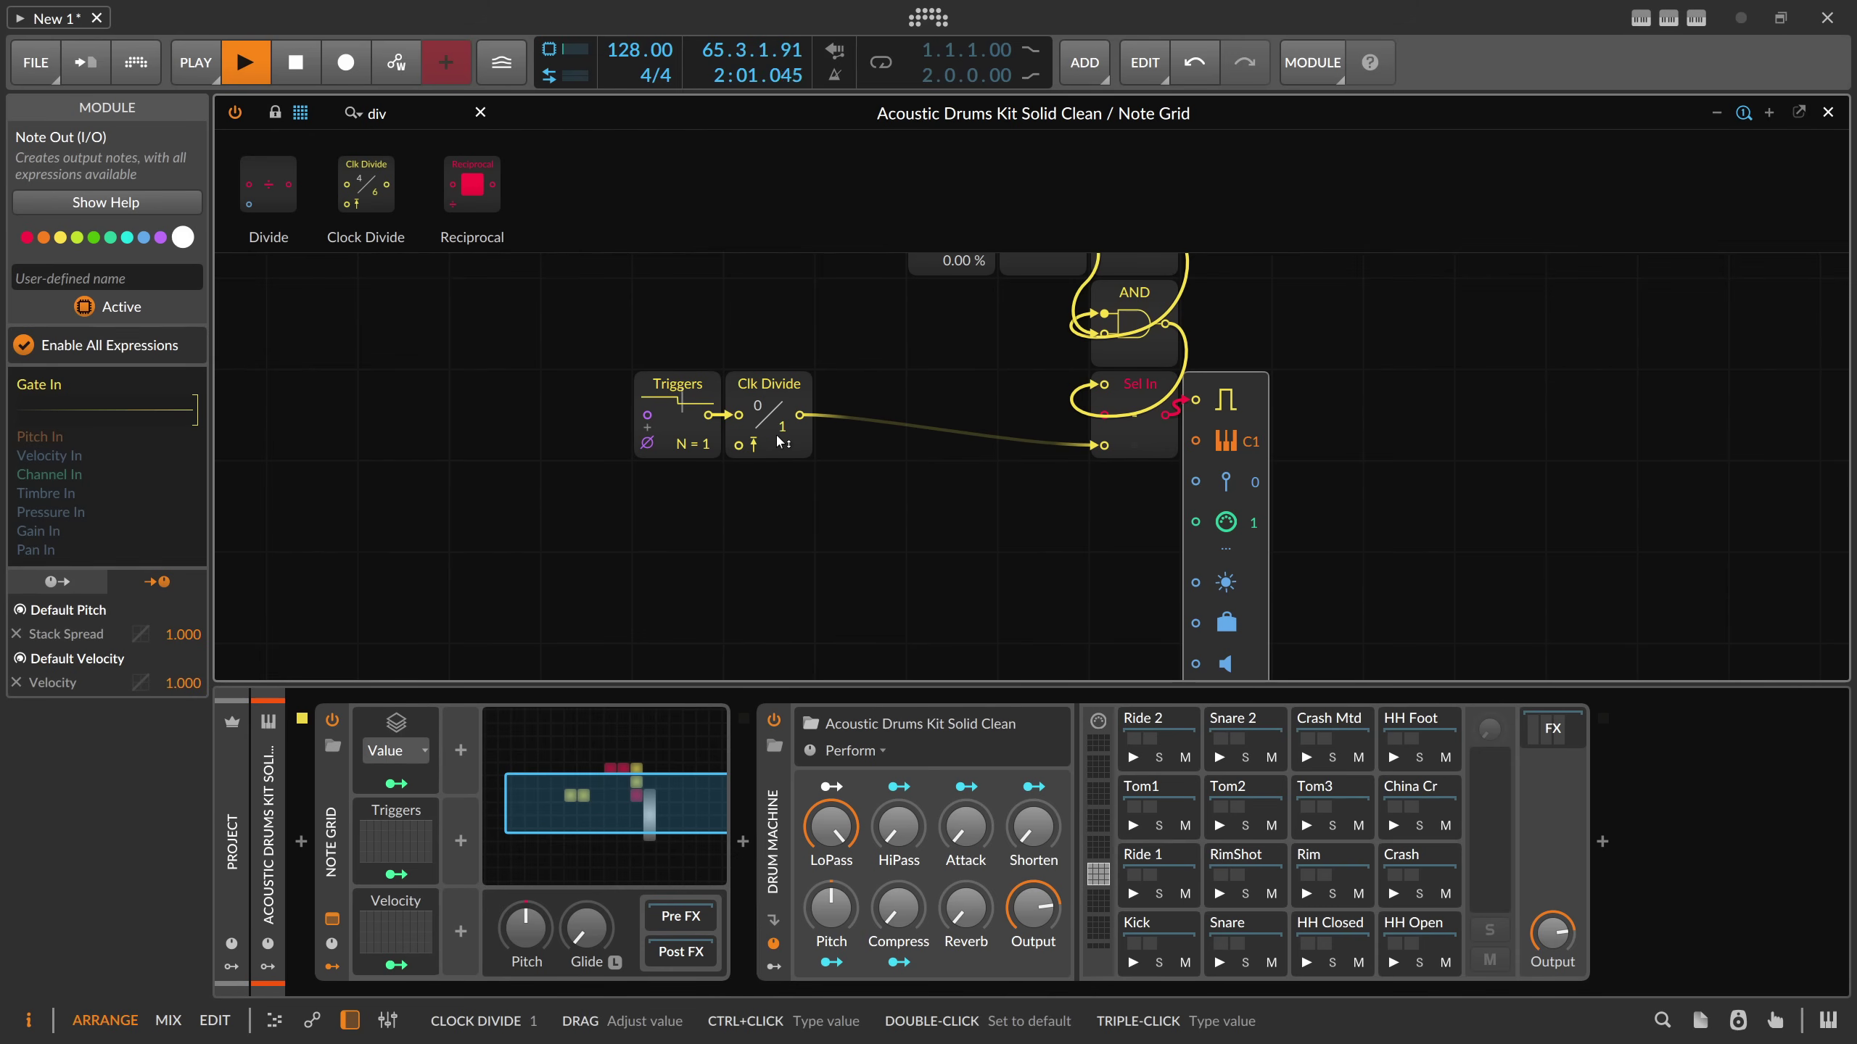
{"action": "left_click_drag", "start_coordinate": [794, 437], "coordinate": [786, 437]}
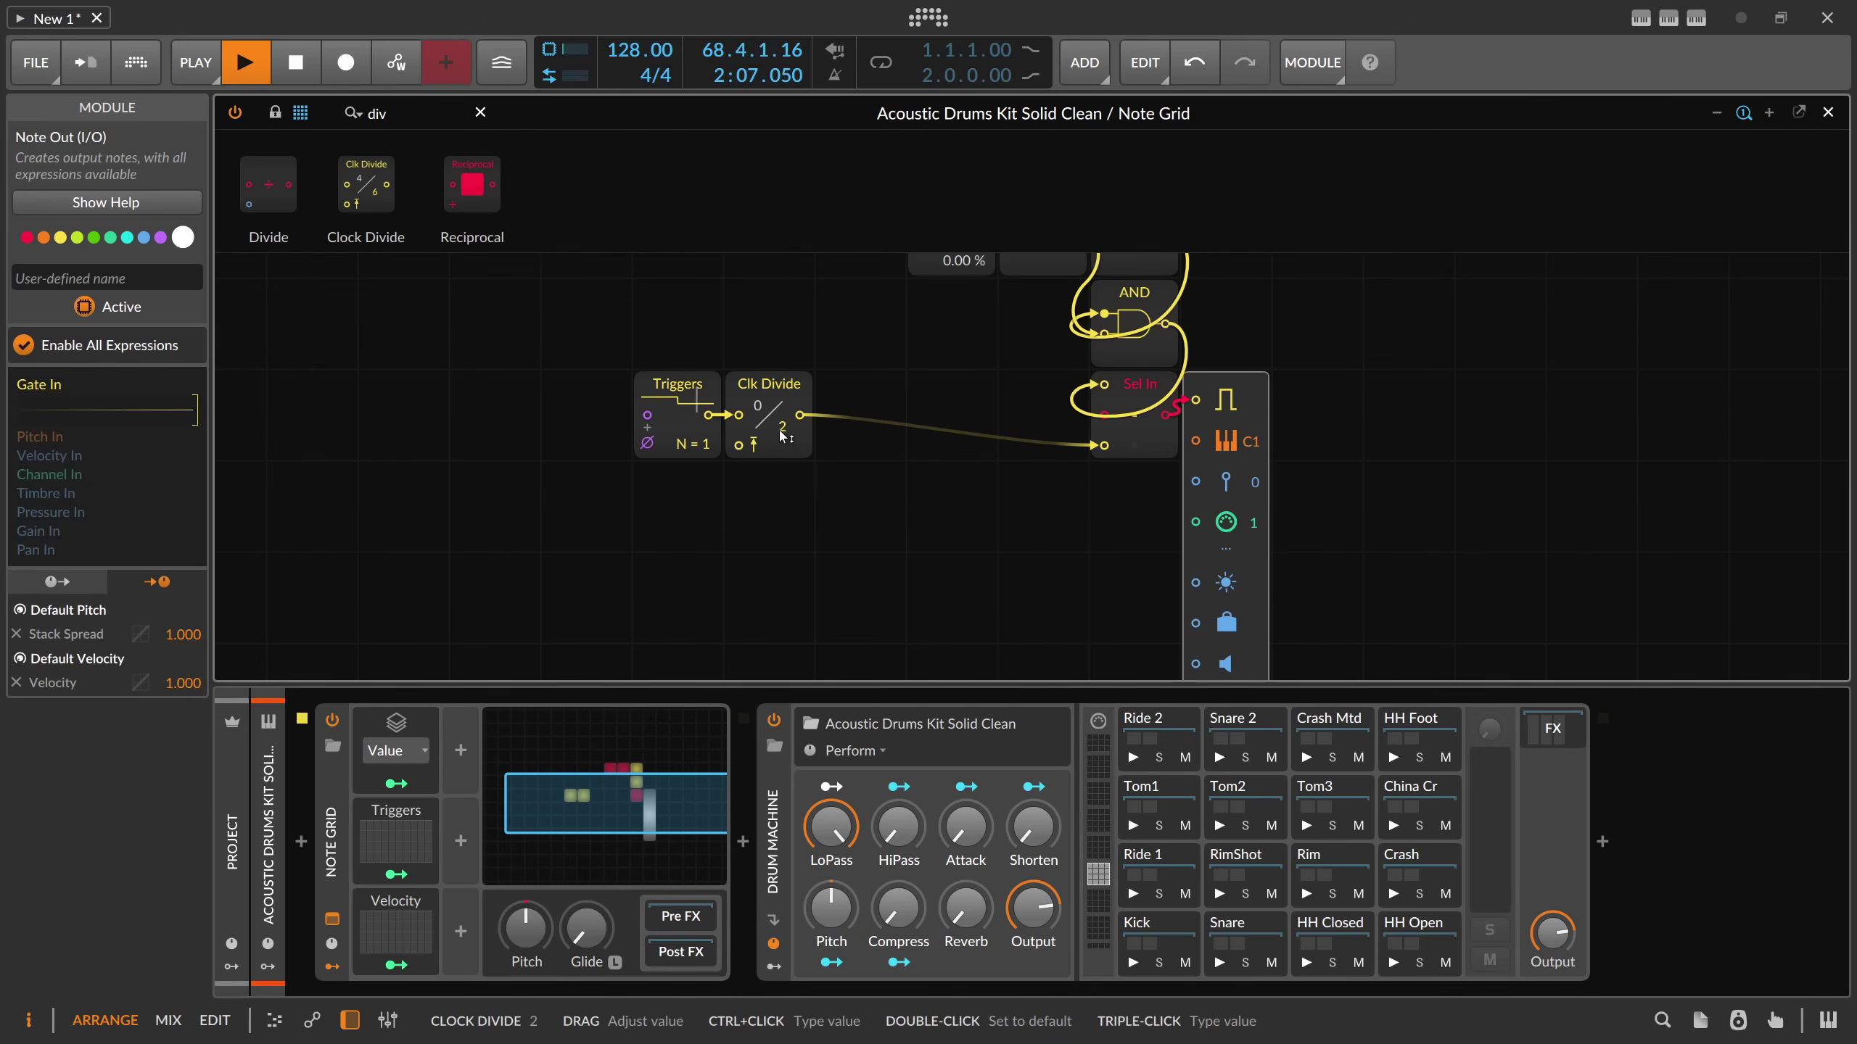
- Draw levels on the first two Triggers steps and descending levels on the first three Velocity steps
{"action": "left_click", "coordinate": [396, 834]}
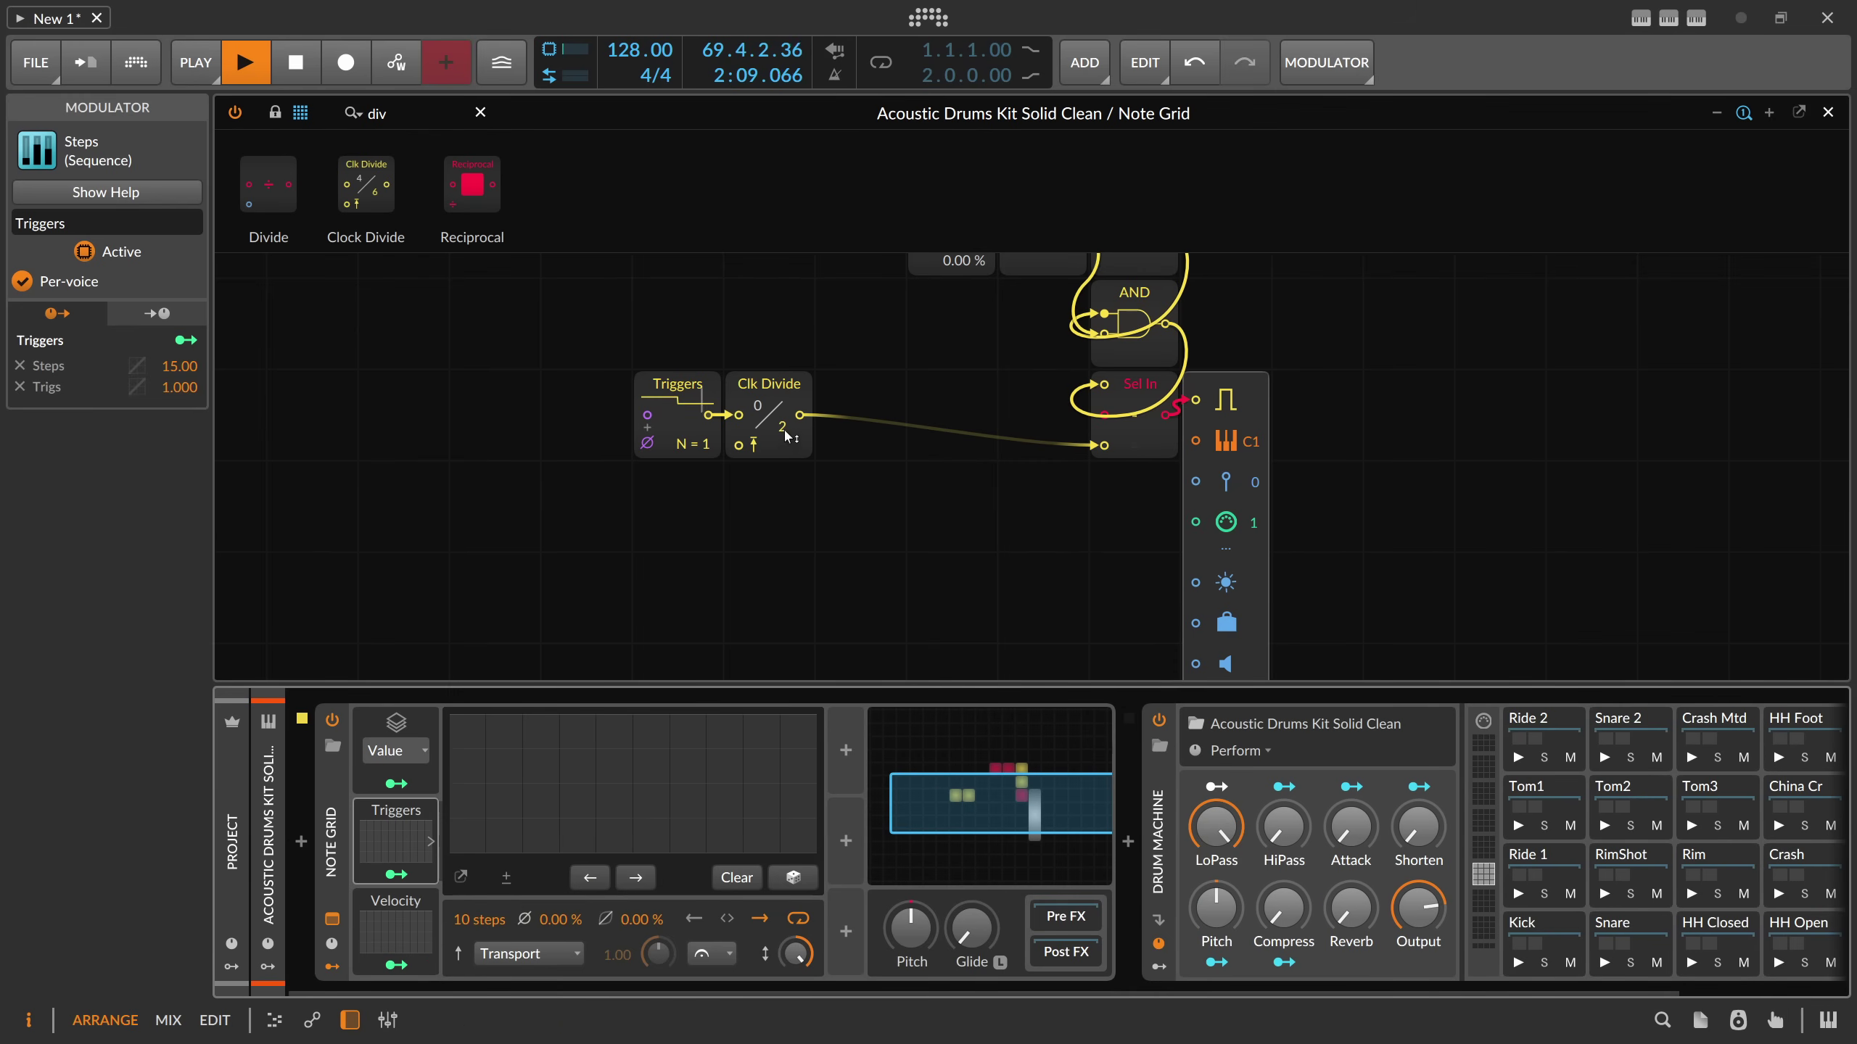
{"action": "mouse_move", "coordinate": [468, 752]}
{"action": "left_mouse_down"}
{"action": "mouse_move", "coordinate": [474, 791]}
{"action": "mouse_move", "coordinate": [475, 716]}
{"action": "mouse_move", "coordinate": [541, 768]}
{"action": "mouse_move", "coordinate": [515, 806]}
{"action": "left_mouse_up"}
{"action": "left_click", "coordinate": [395, 928]}
{"action": "left_click", "coordinate": [395, 834]}
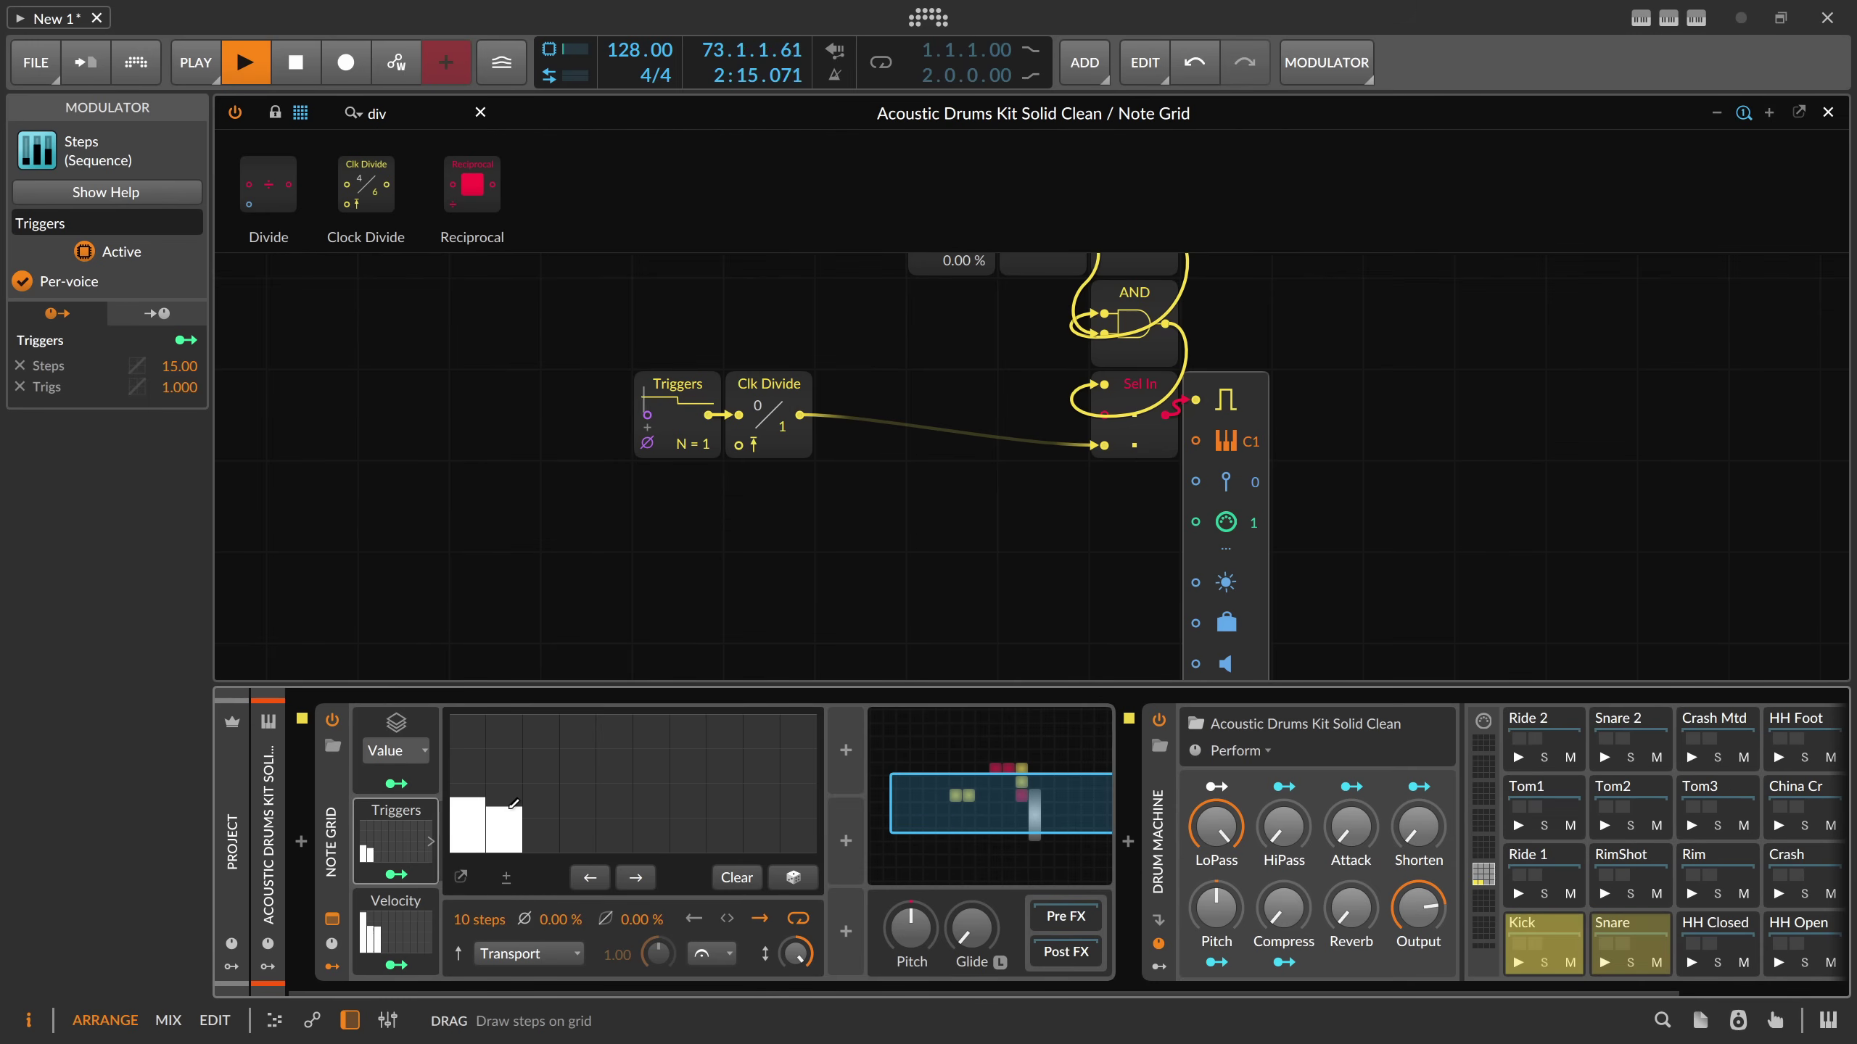
- Try a Clock Divide division of 2, return it to 1, and clear the Triggers steps
{"action": "left_click_drag", "start_coordinate": [782, 428], "coordinate": [782, 417]}
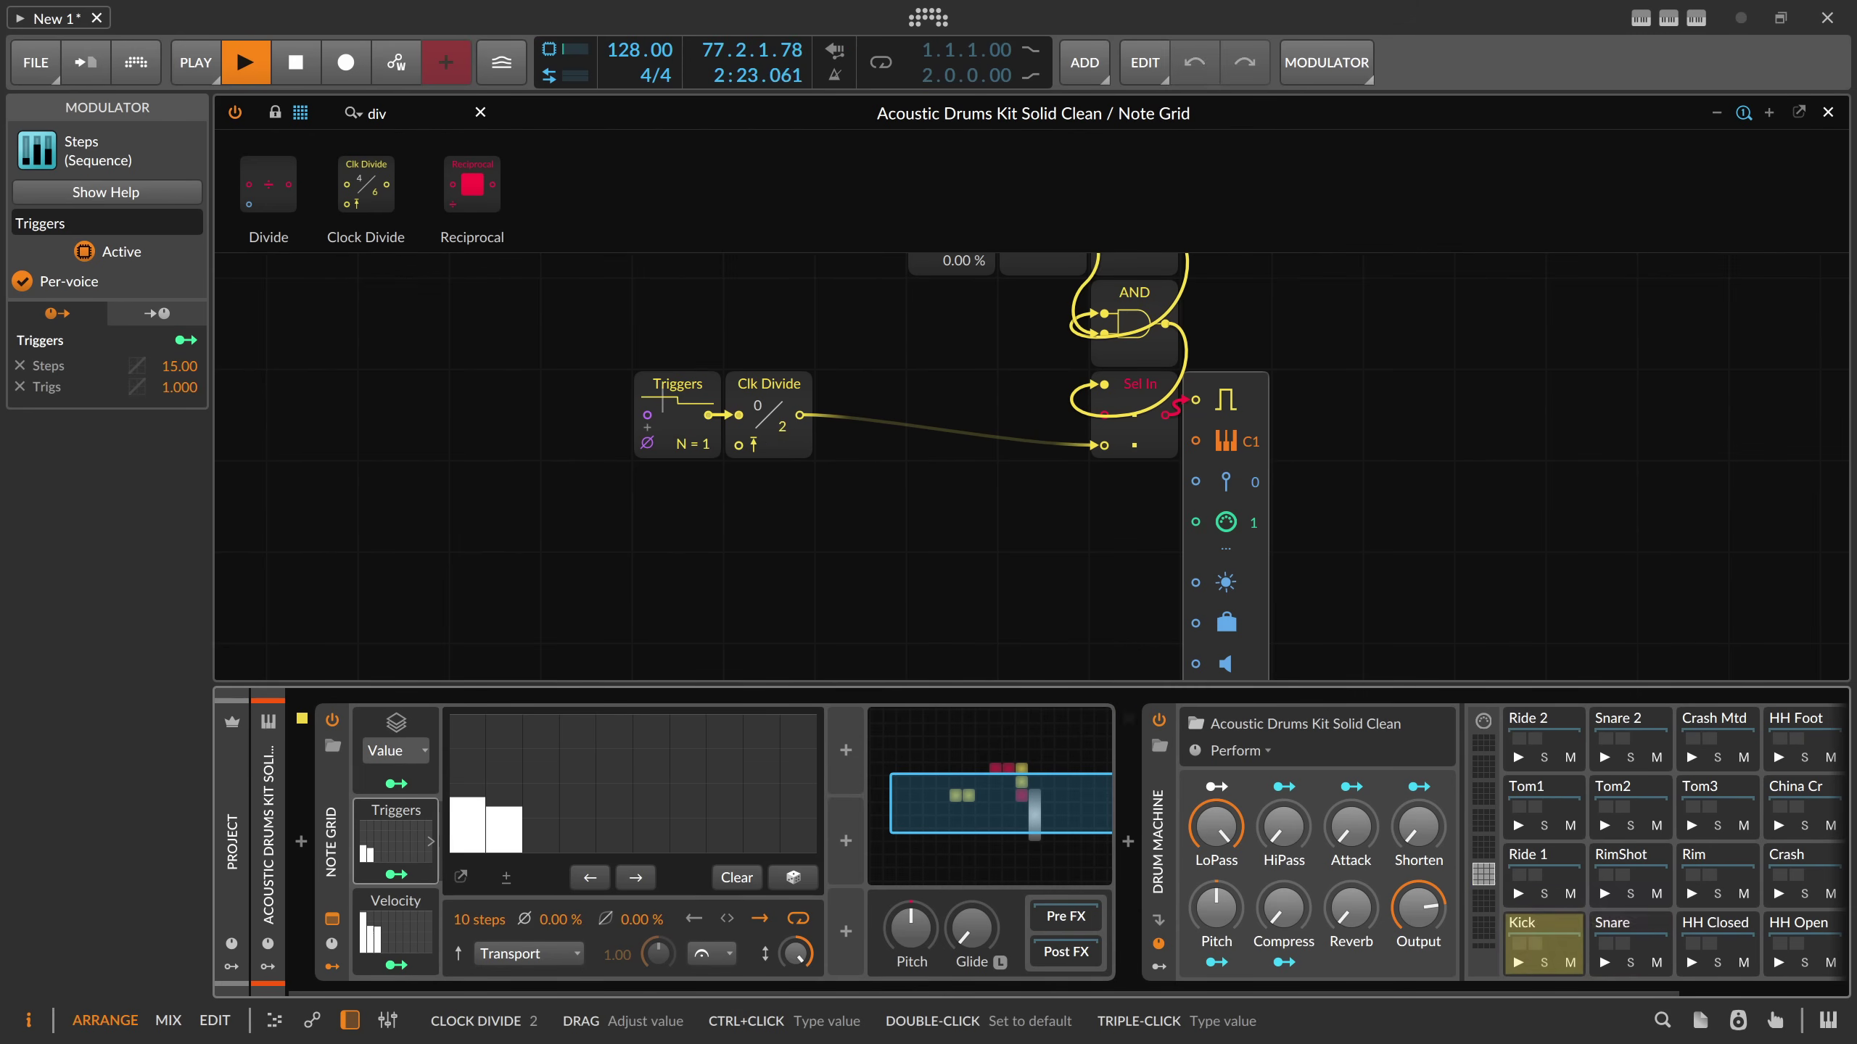
{"action": "left_click_drag", "start_coordinate": [782, 431], "coordinate": [782, 443]}
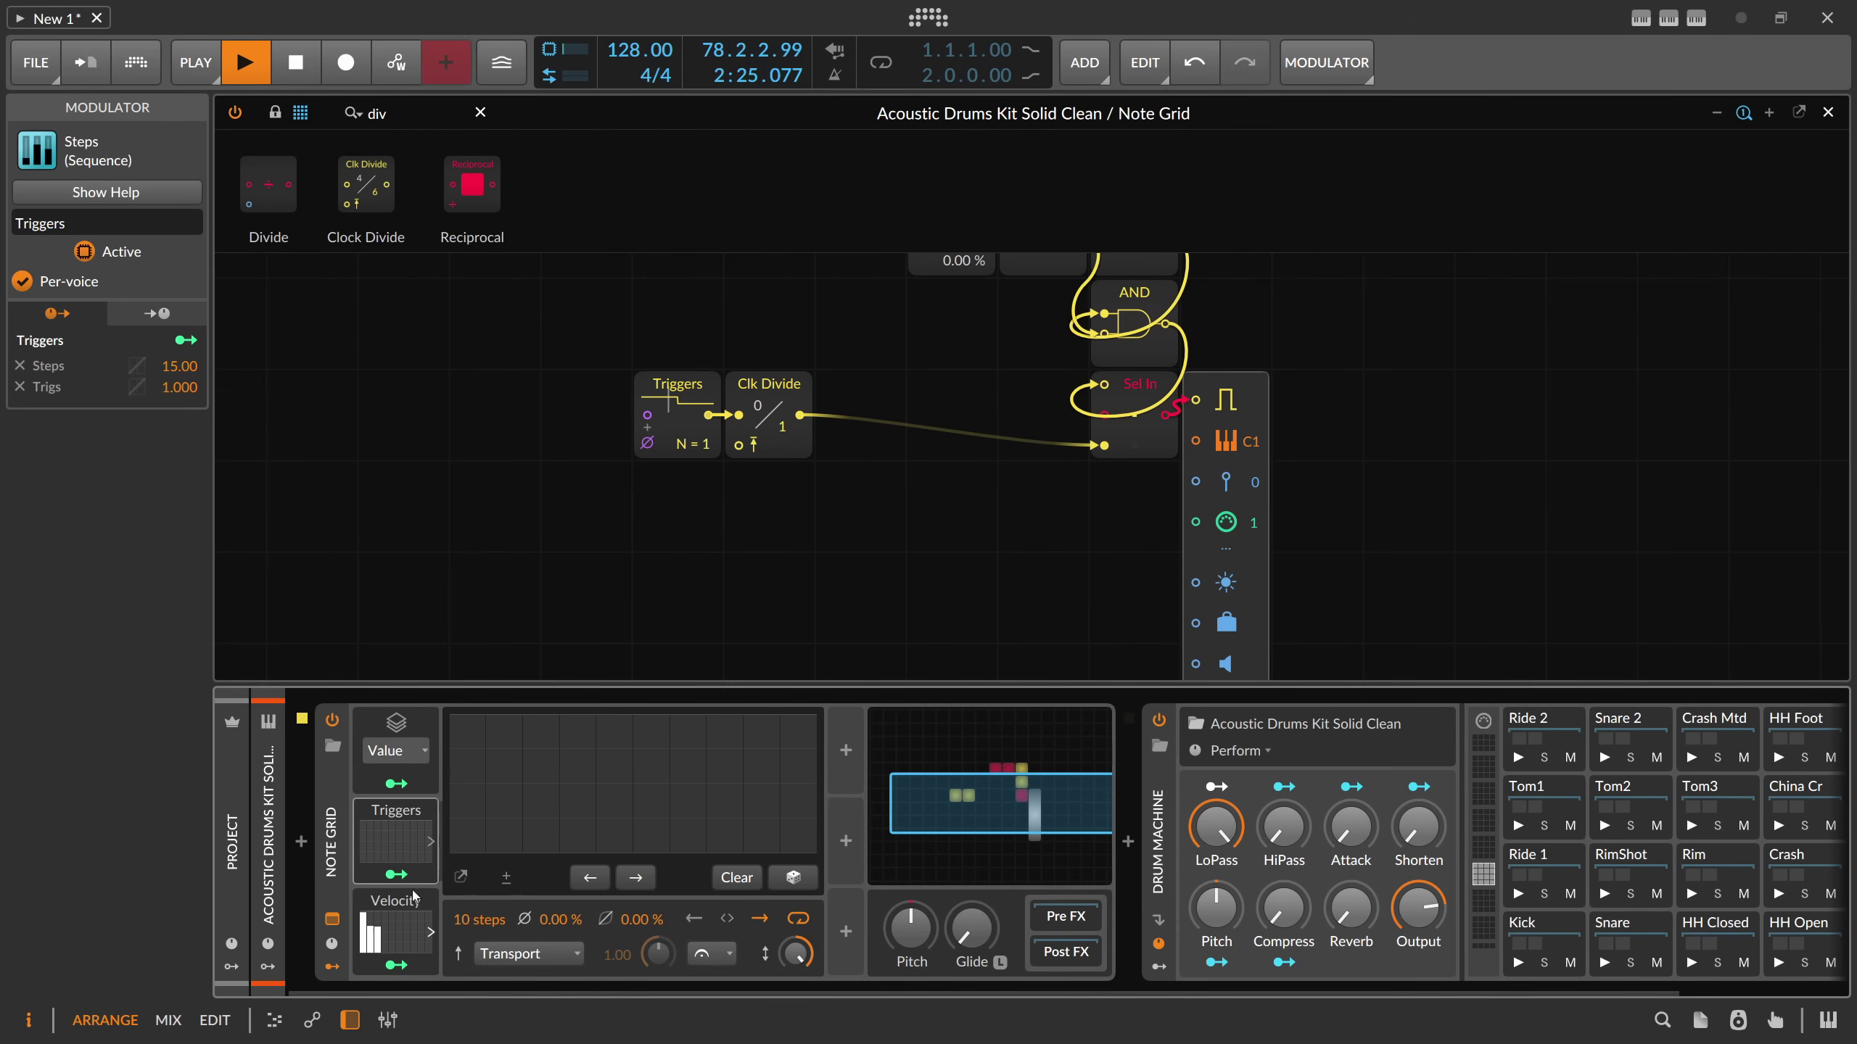
- Duplicate the Velocity modulator into the free slot beside Value and rename the copy "Divider"
{"action": "left_click", "coordinate": [389, 917]}
{"action": "left_click", "coordinate": [390, 916]}
{"action": "left_click_drag", "start_coordinate": [385, 919], "coordinate": [481, 751]}
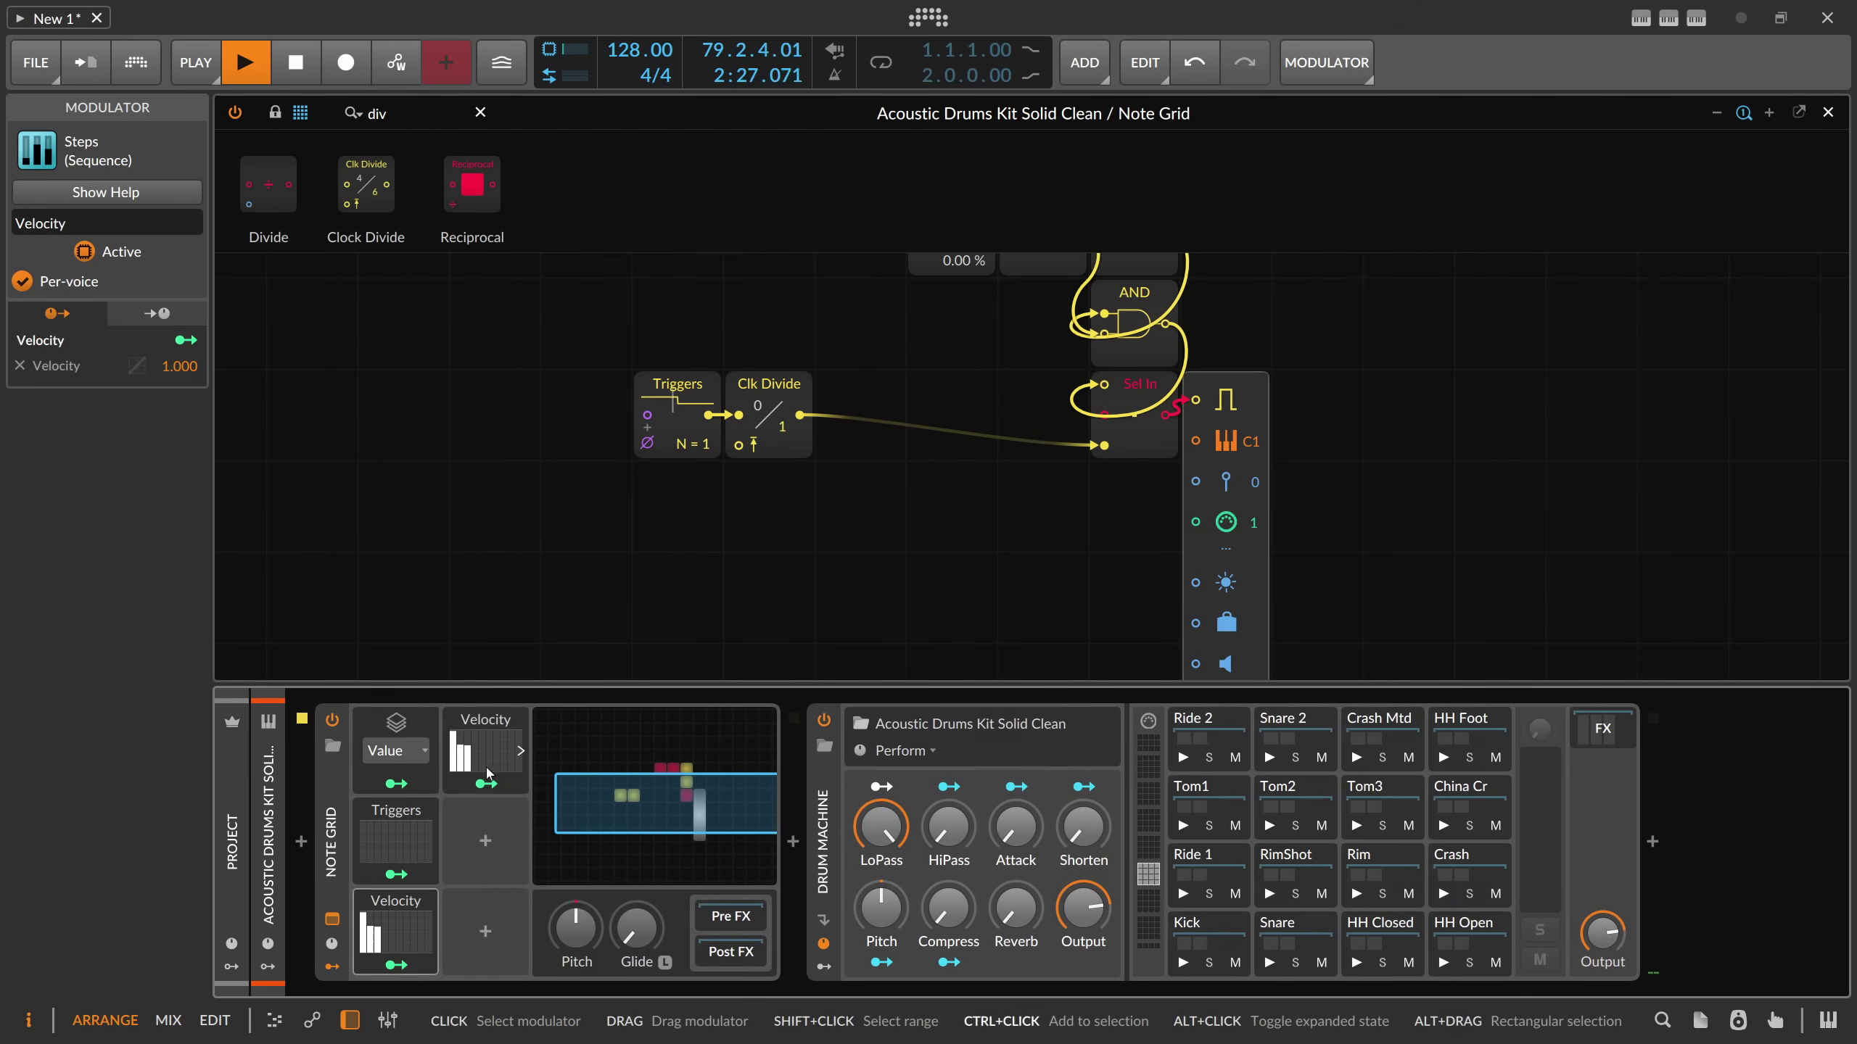
{"action": "left_click", "coordinate": [488, 748]}
{"action": "double_click", "coordinate": [108, 218]}
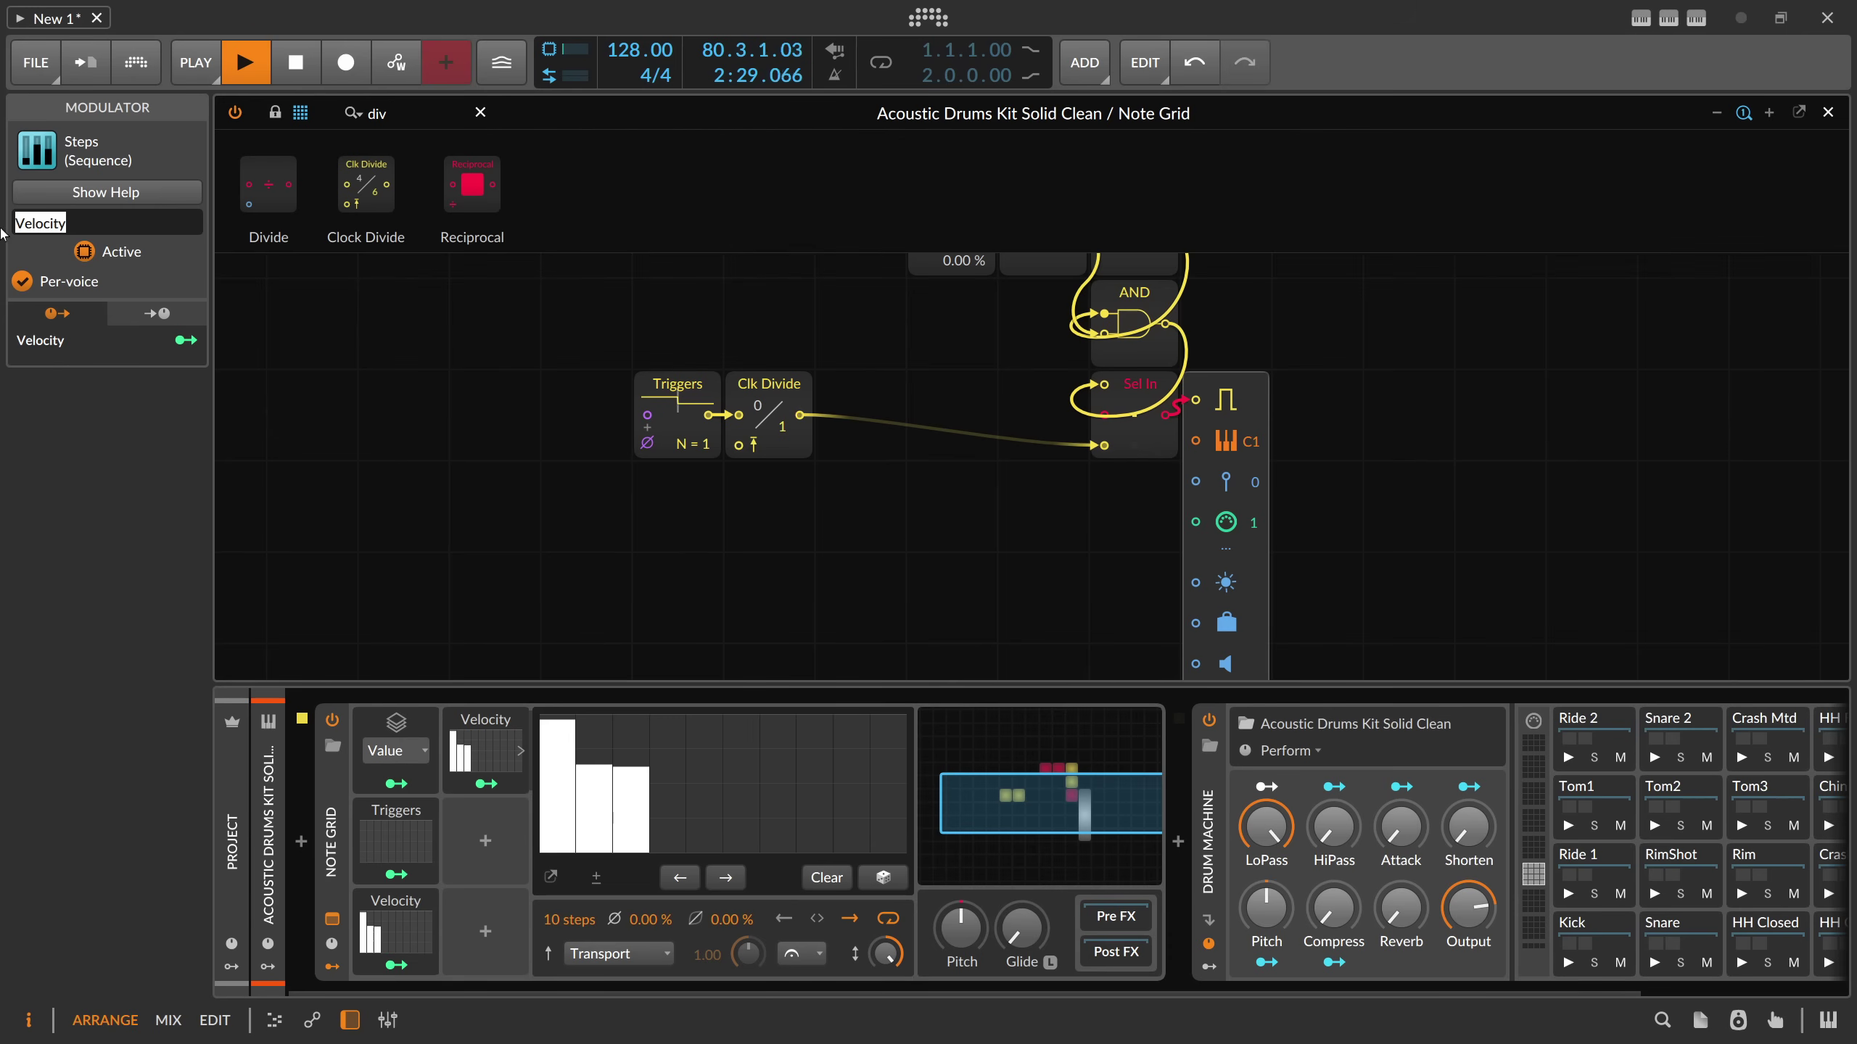
{"action": "type", "text": "Divider"}
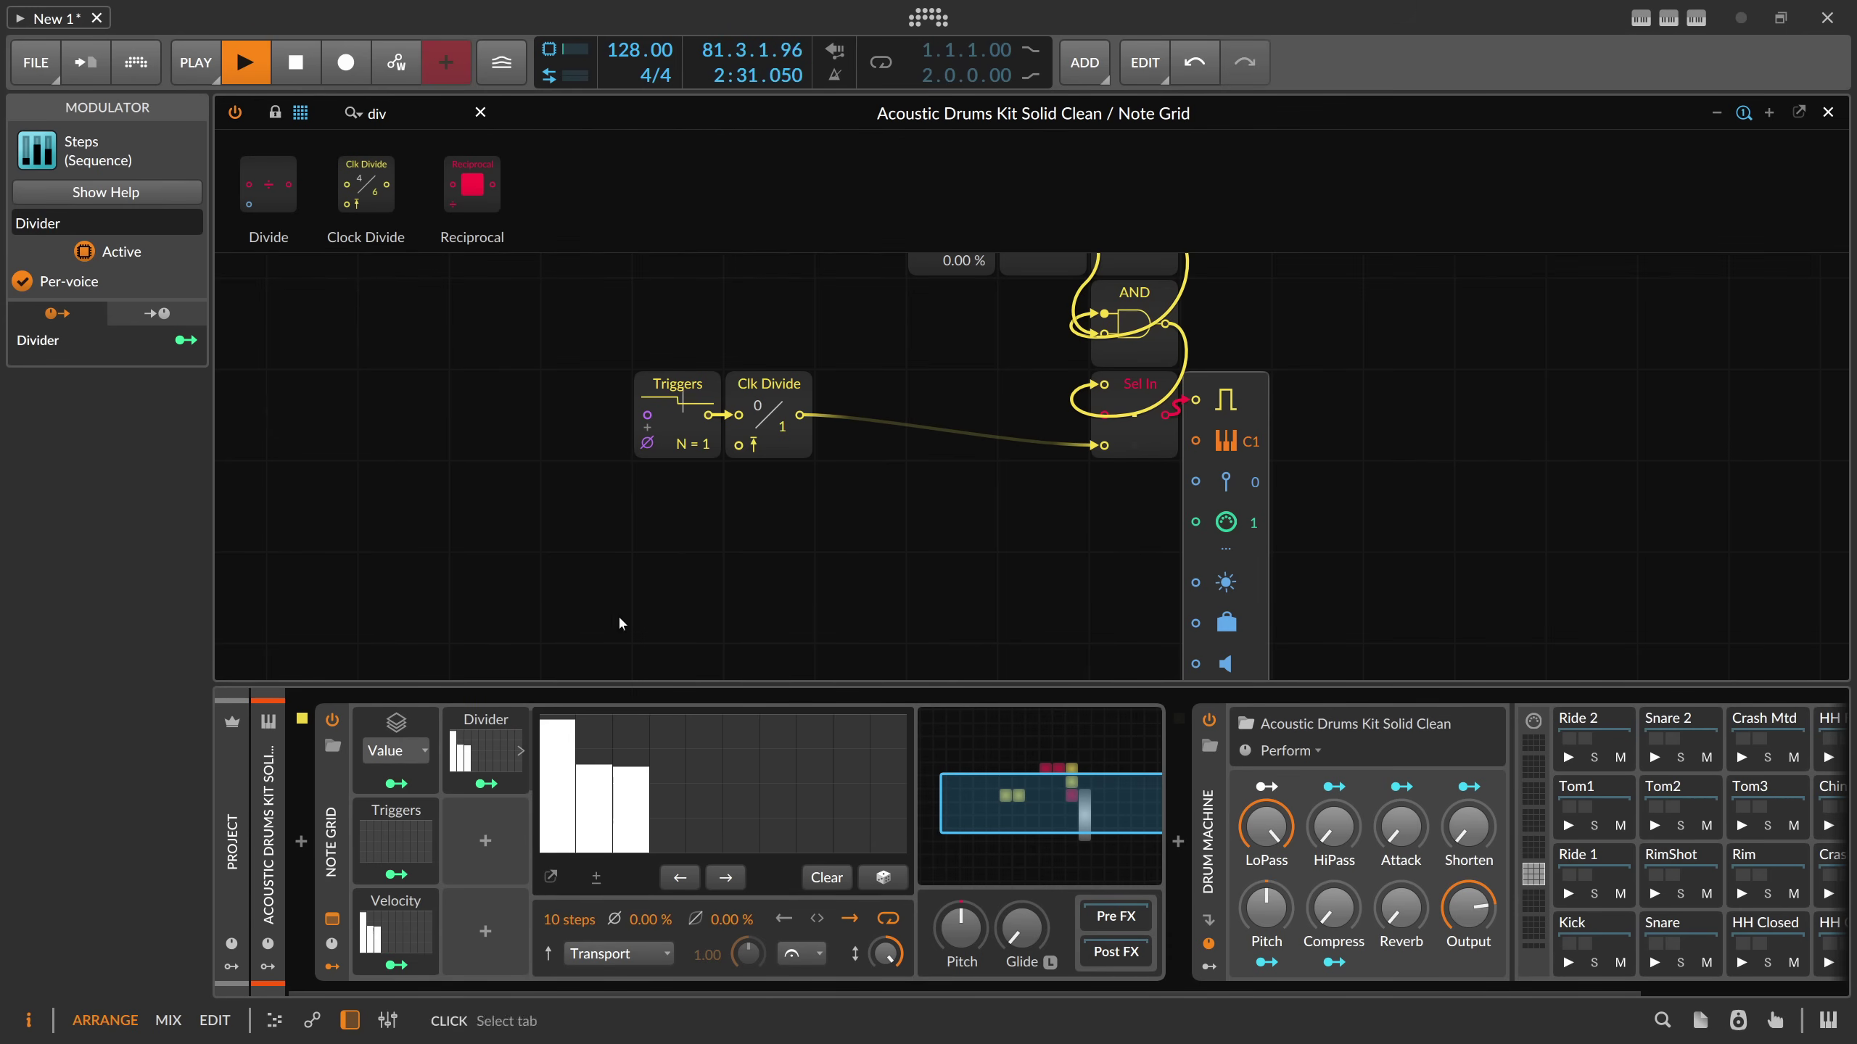
- Map the Divider modulator to the Clock Divide division with an amount of 5 and clear the Divider steps
{"action": "left_click_drag", "start_coordinate": [486, 783], "coordinate": [744, 437]}
{"action": "left_click", "coordinate": [506, 776]}
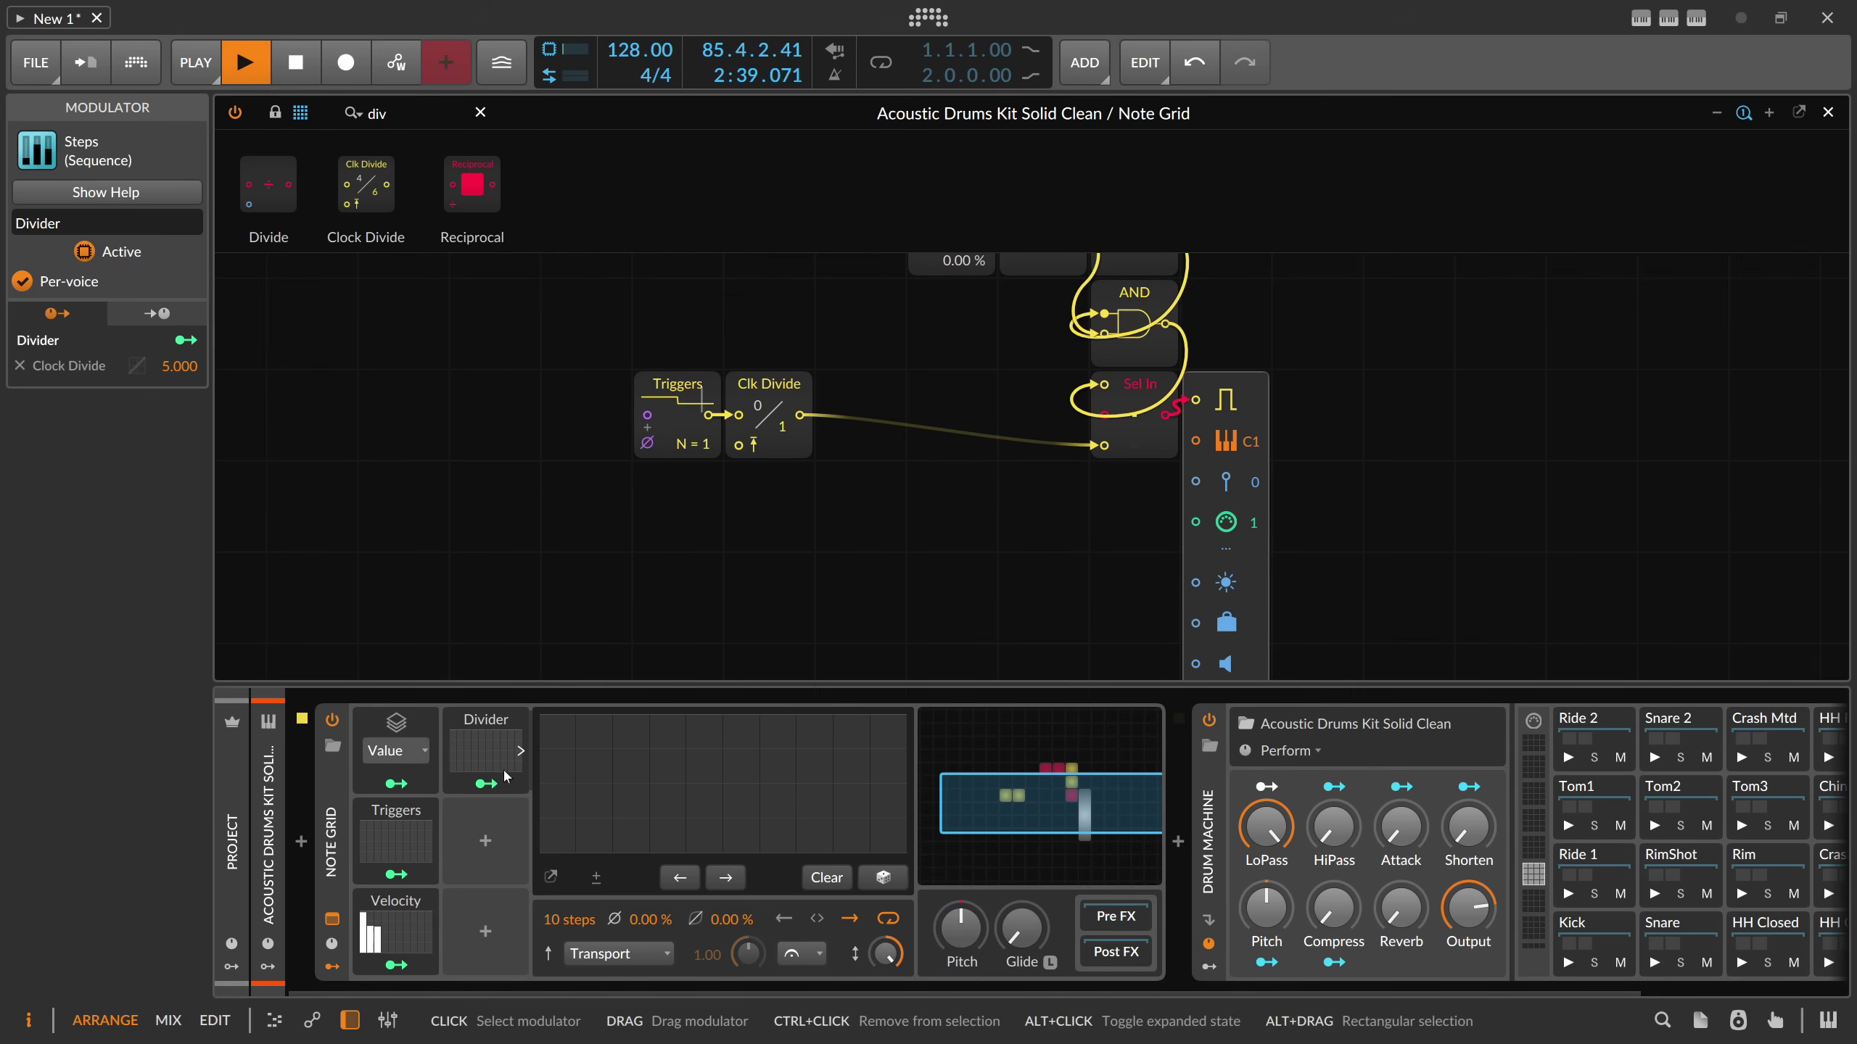
- Draw the first step of the Triggers modulator at 50%
{"action": "left_click", "coordinate": [395, 834]}
{"action": "left_click_drag", "start_coordinate": [468, 841], "coordinate": [477, 779]}
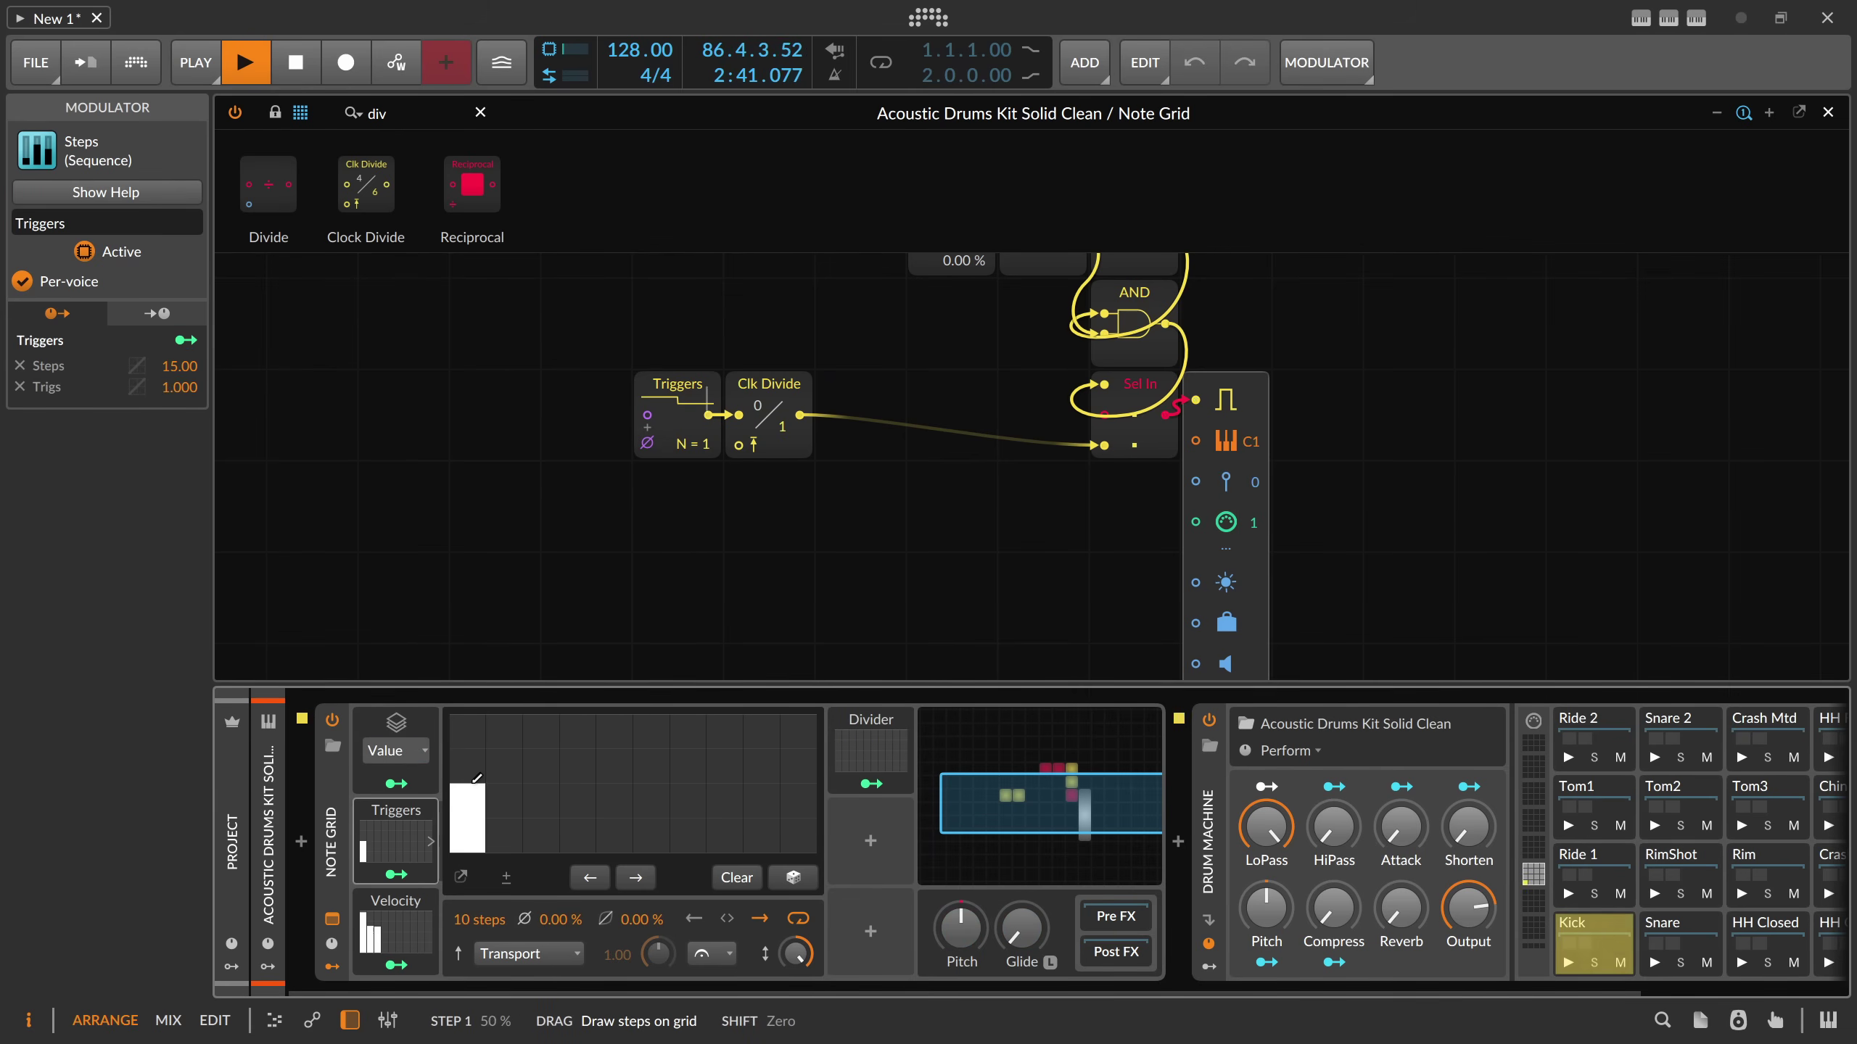
{"action": "left_click", "coordinate": [461, 802]}
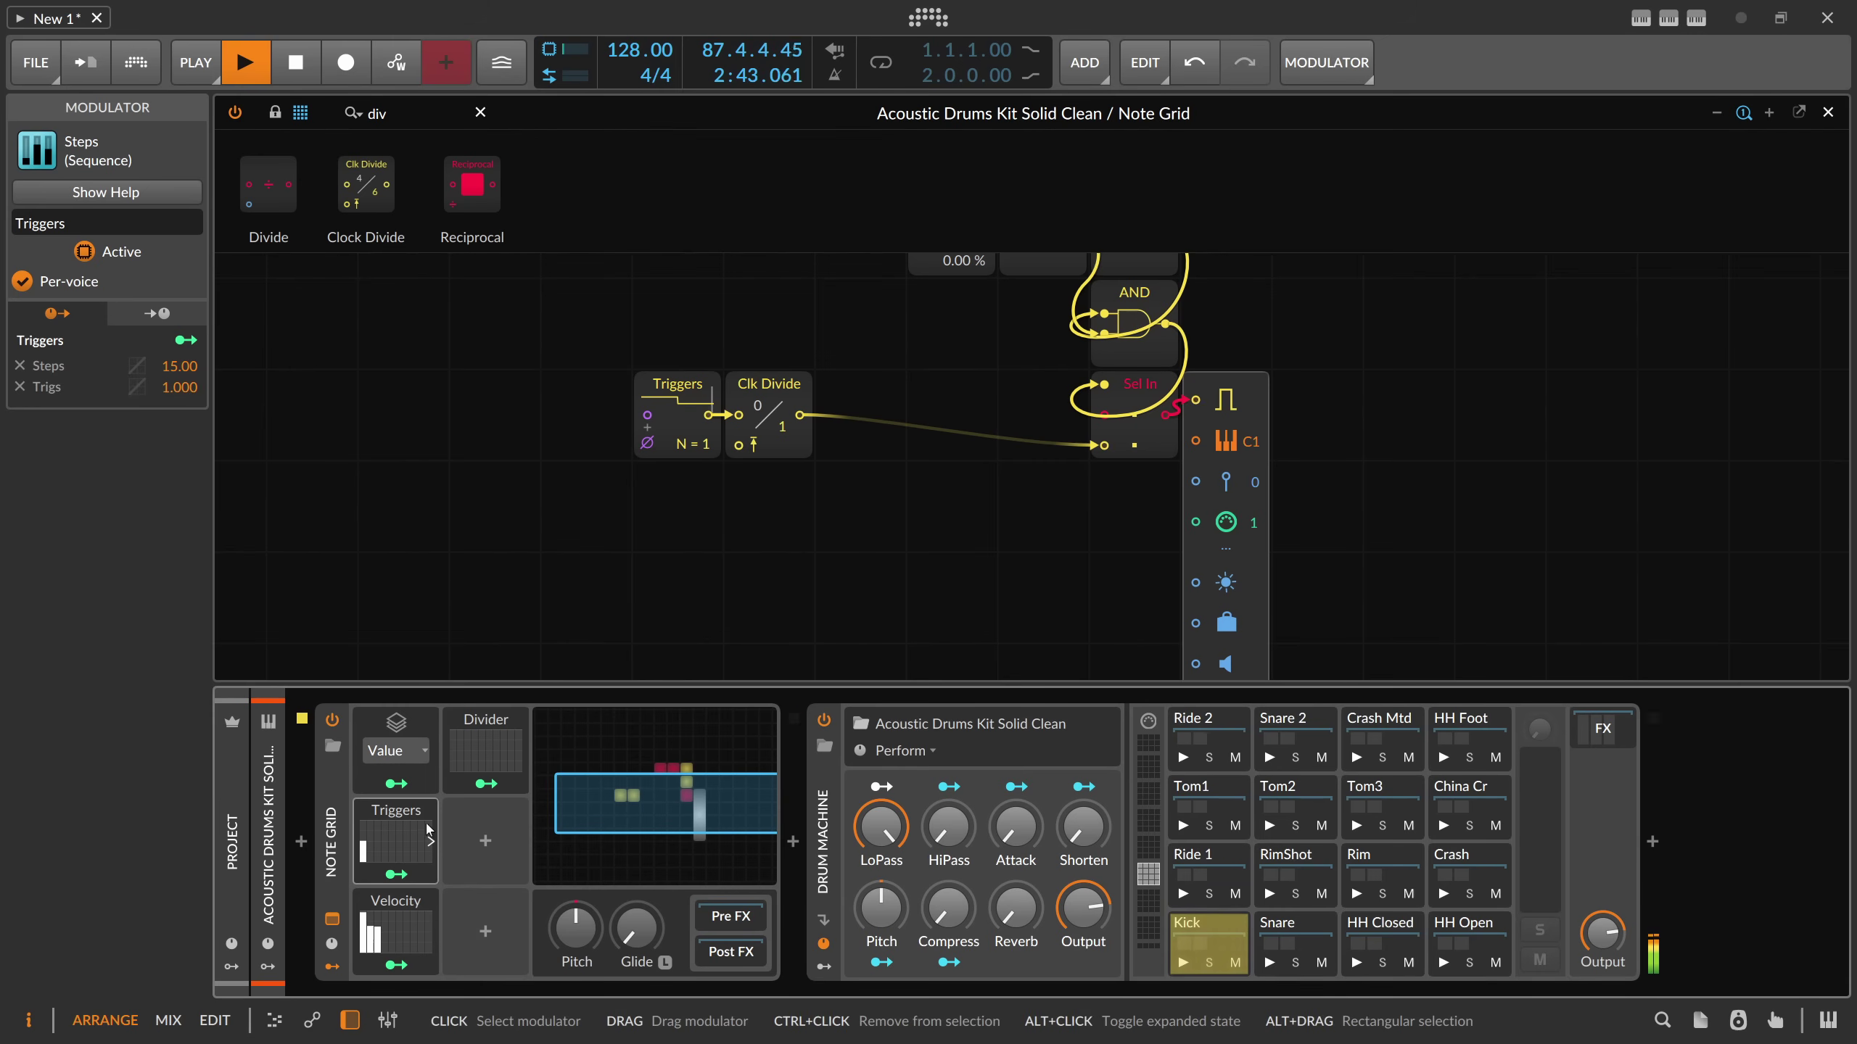
- Draw a low level on the first Divider step and raise it to a higher level
{"action": "left_click", "coordinate": [485, 757]}
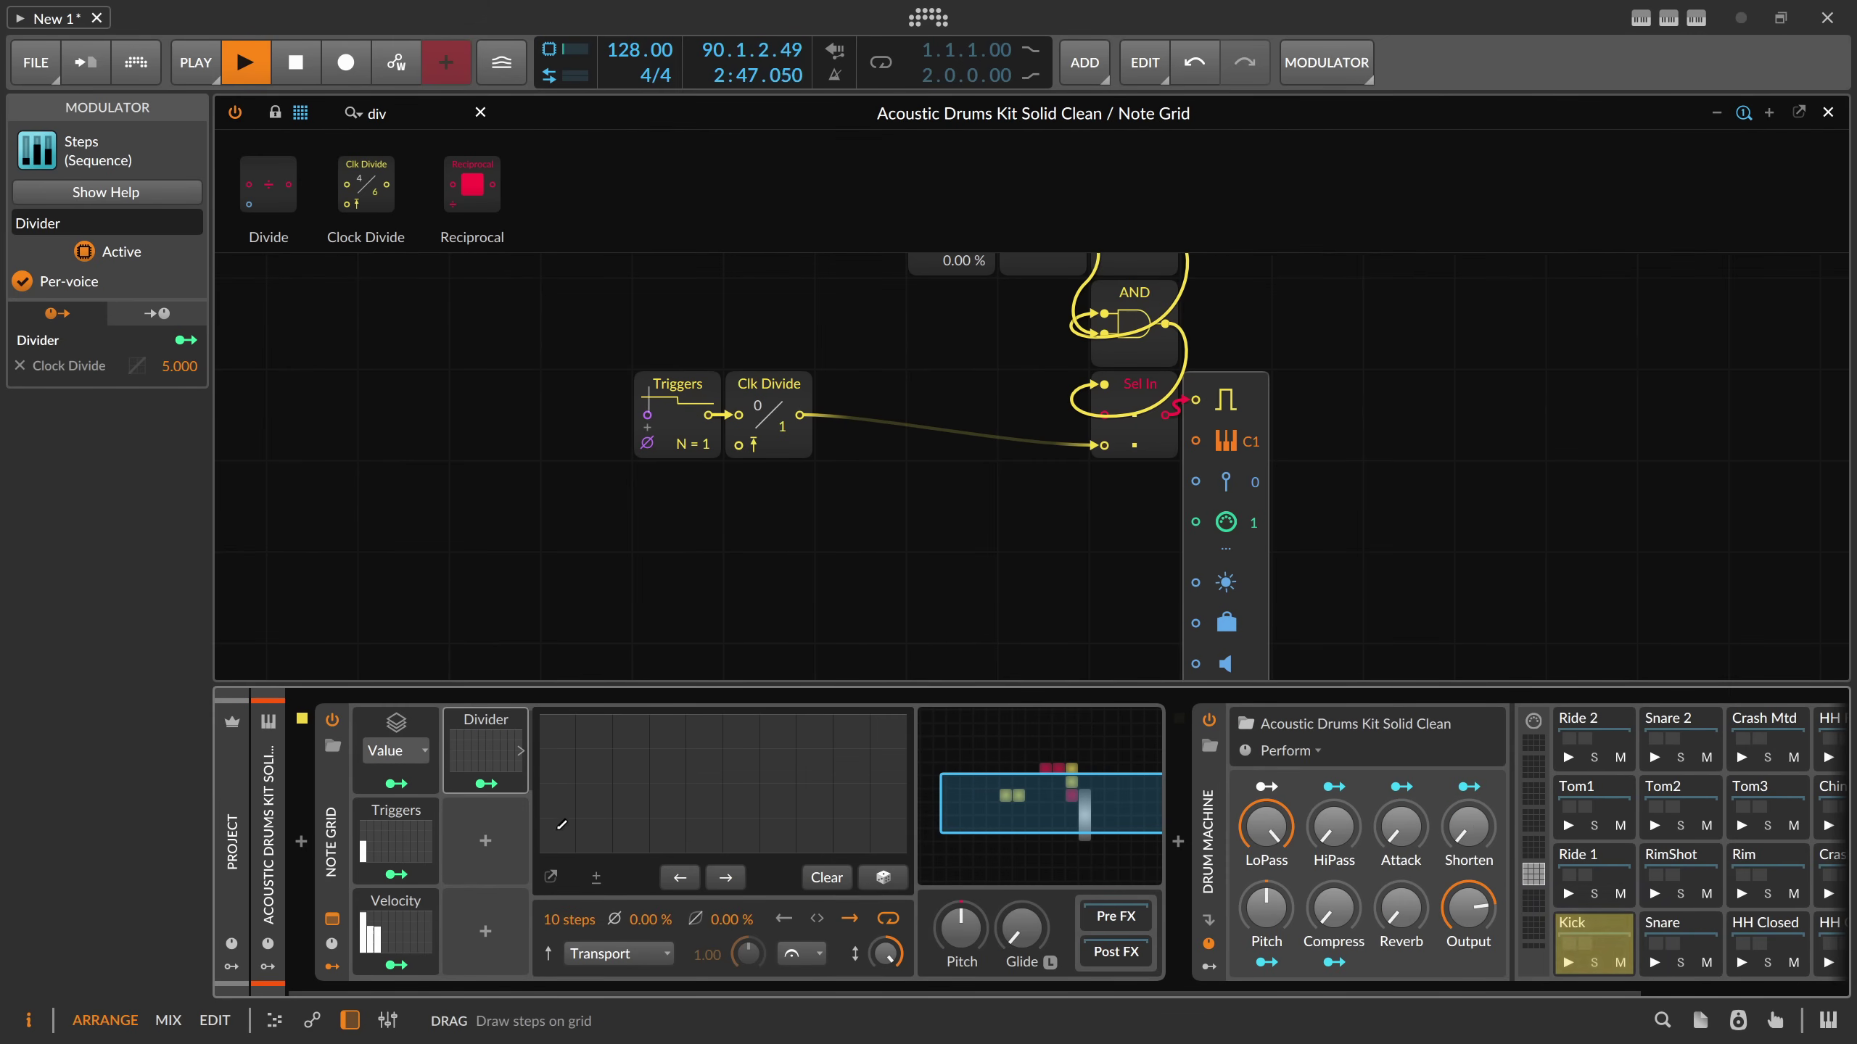
{"action": "left_click", "coordinate": [569, 821]}
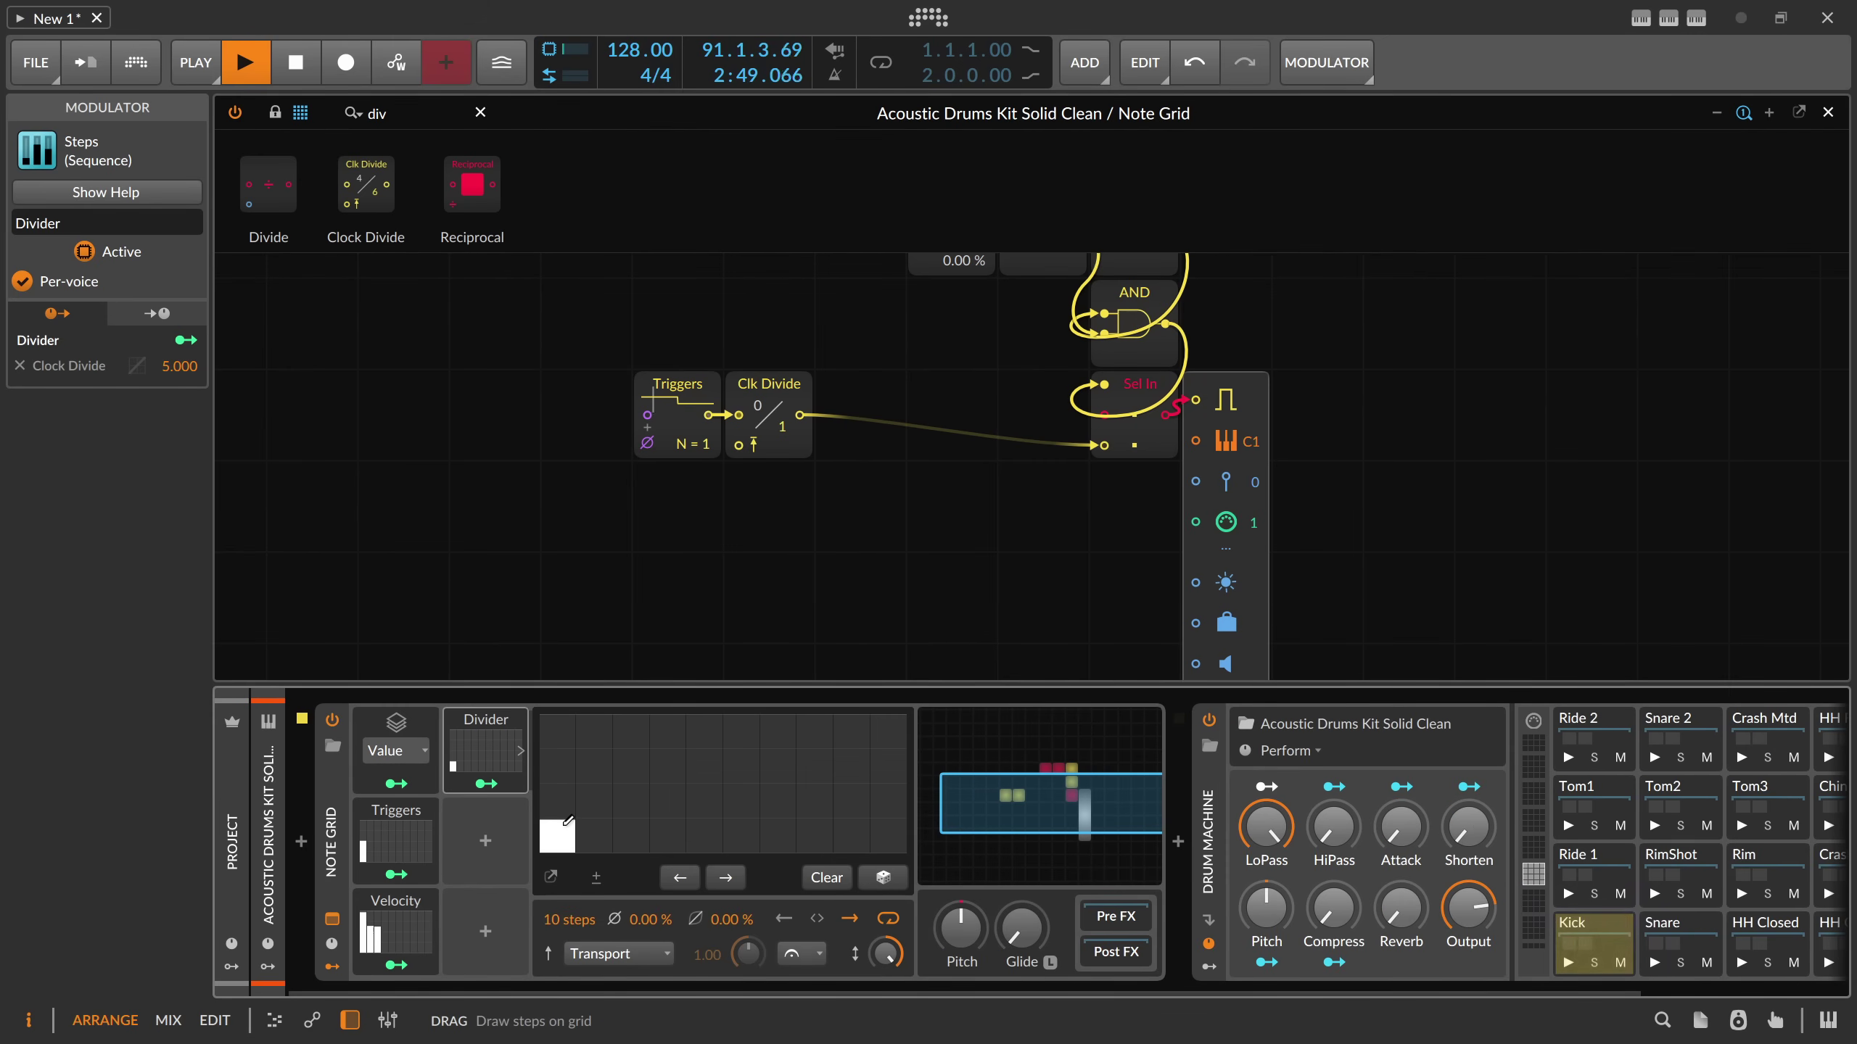
{"action": "left_click", "coordinate": [568, 795]}
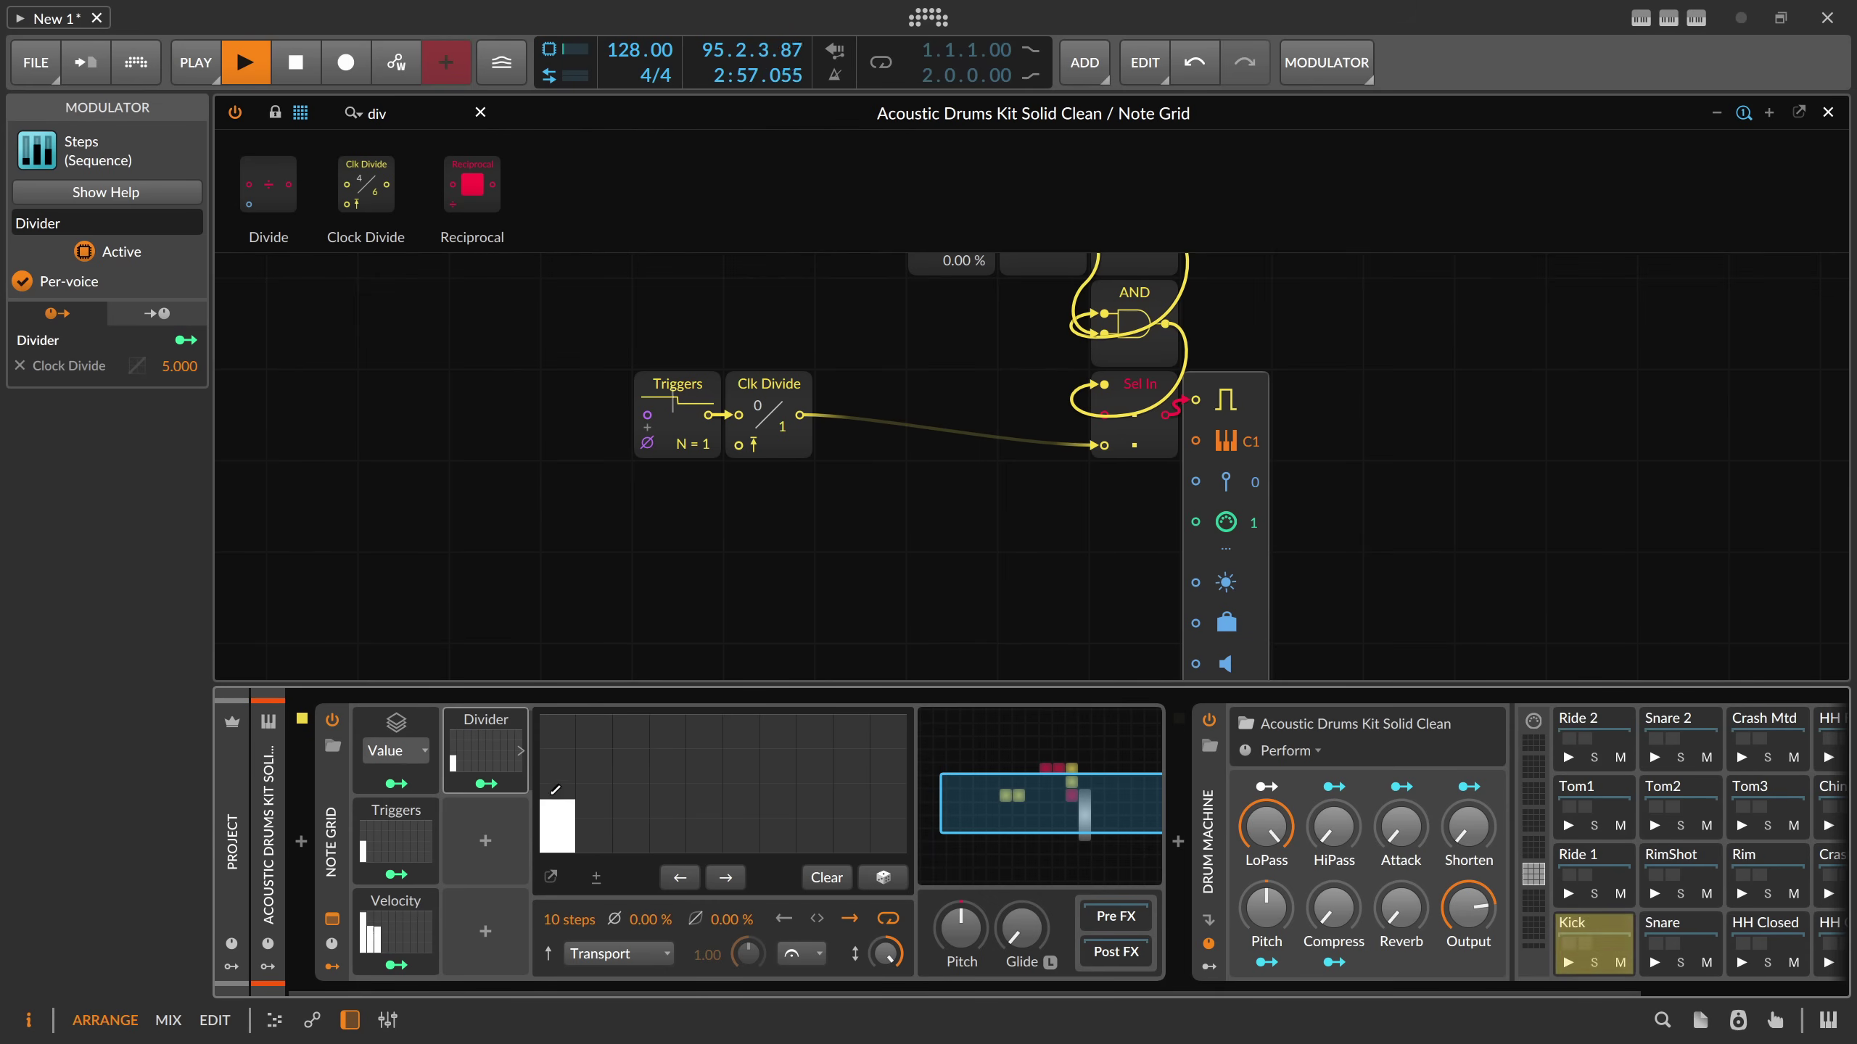
- Draw a lower level on the second Triggers step and raise the third step to about the first step's height
{"action": "left_click", "coordinate": [395, 834]}
{"action": "left_click", "coordinate": [500, 813]}
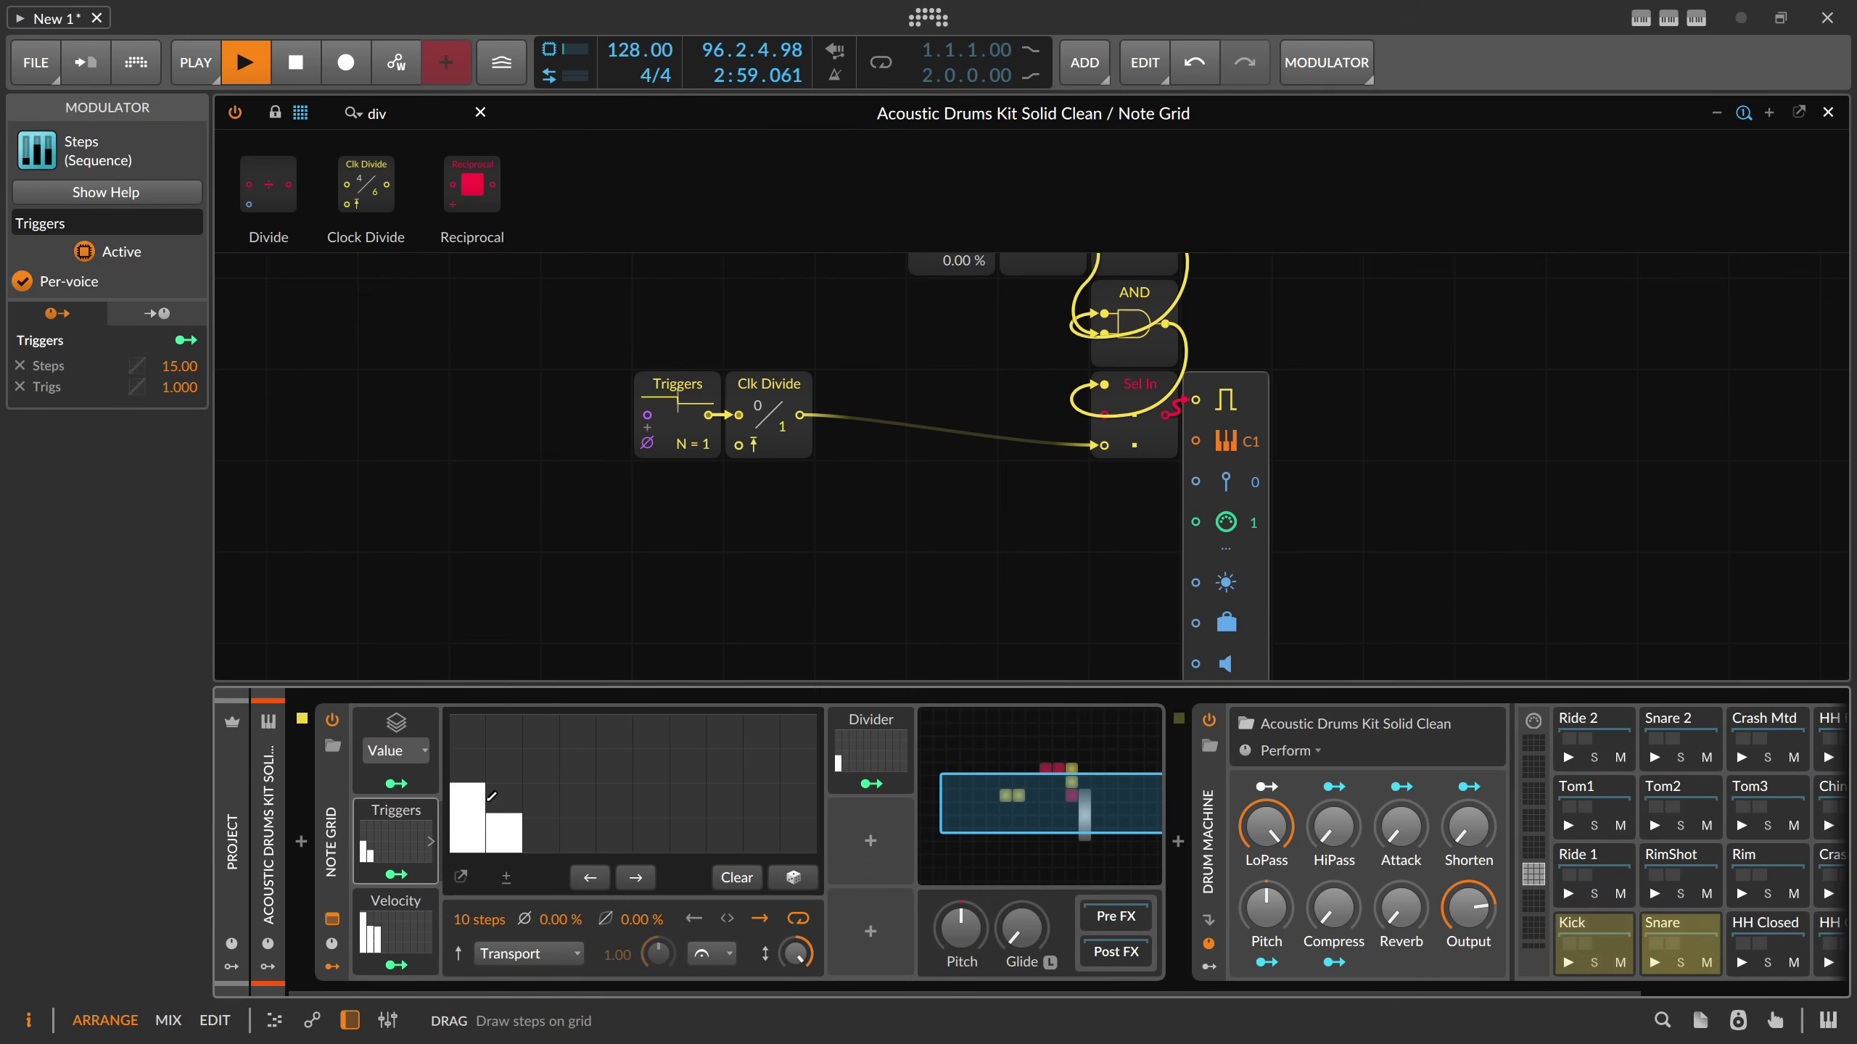
{"action": "left_click", "coordinate": [550, 821]}
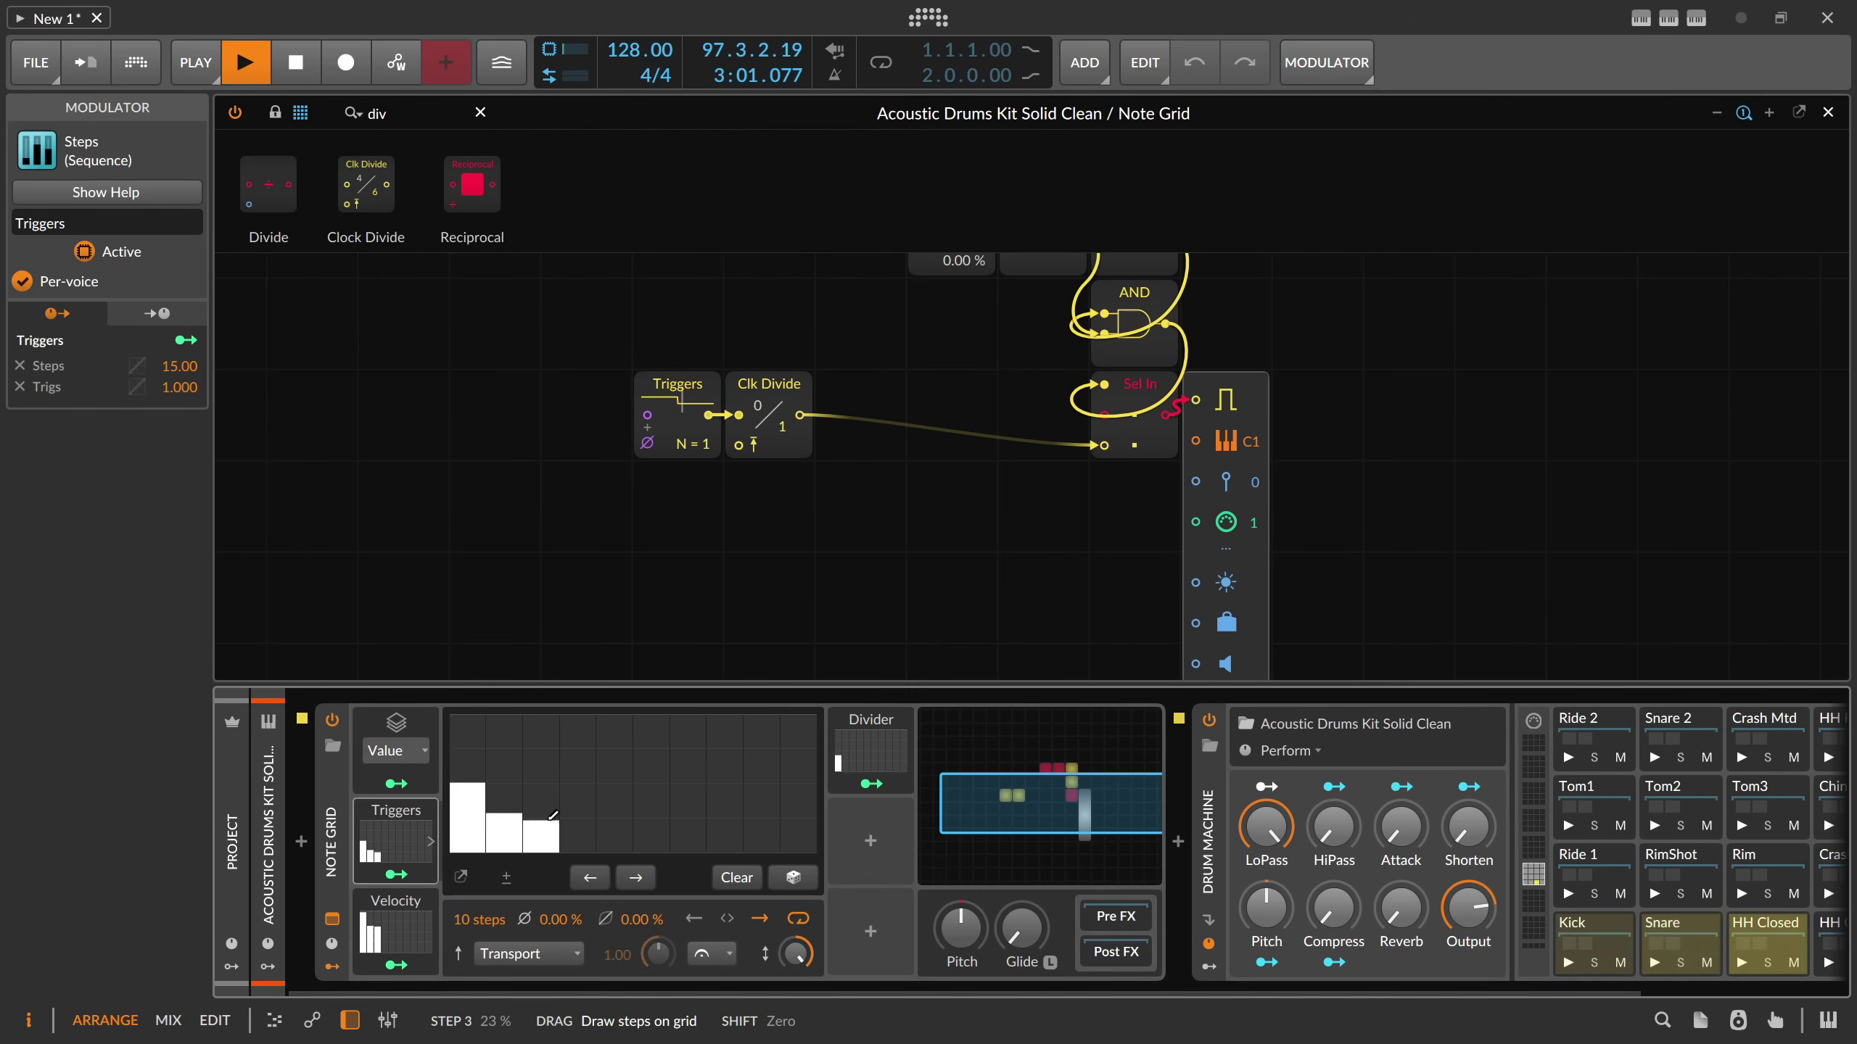
{"action": "left_click_drag", "start_coordinate": [553, 809], "coordinate": [548, 789]}
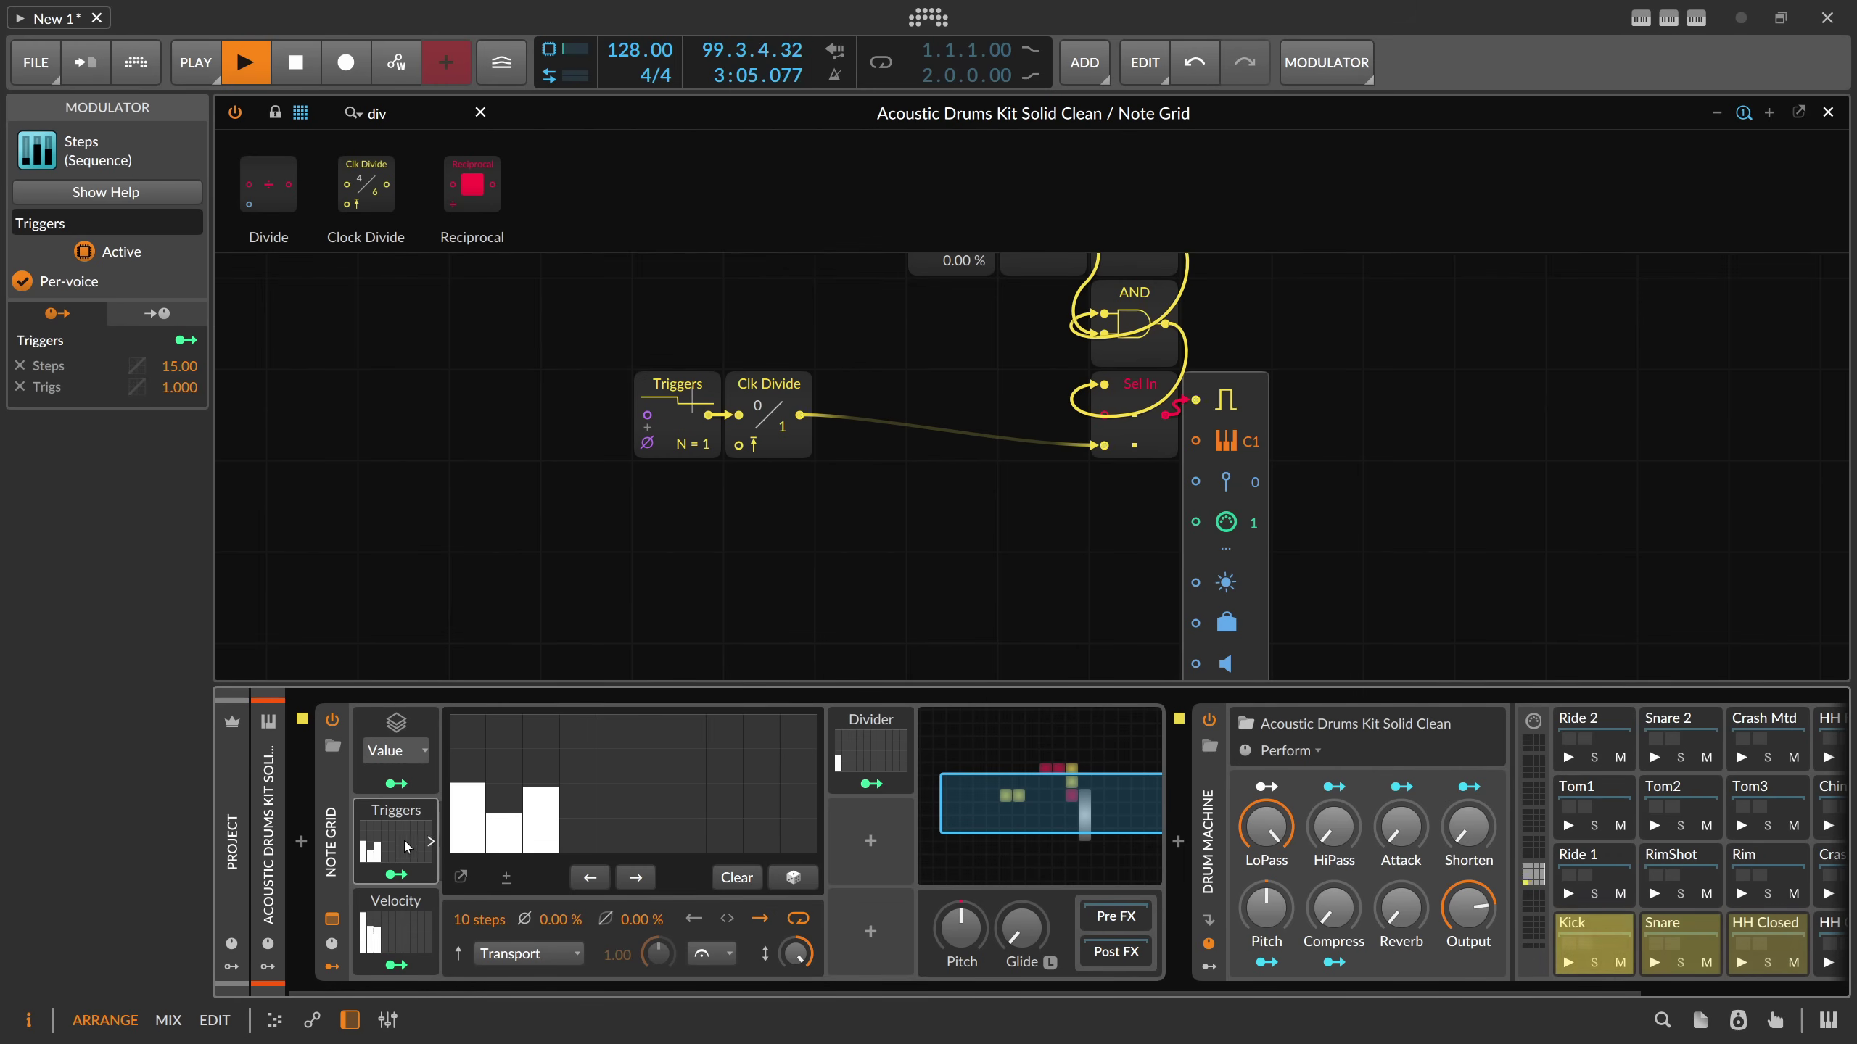
- Try low levels on the first three Divider steps, stop playback, and set those steps back to zero
{"action": "left_click", "coordinate": [870, 746]}
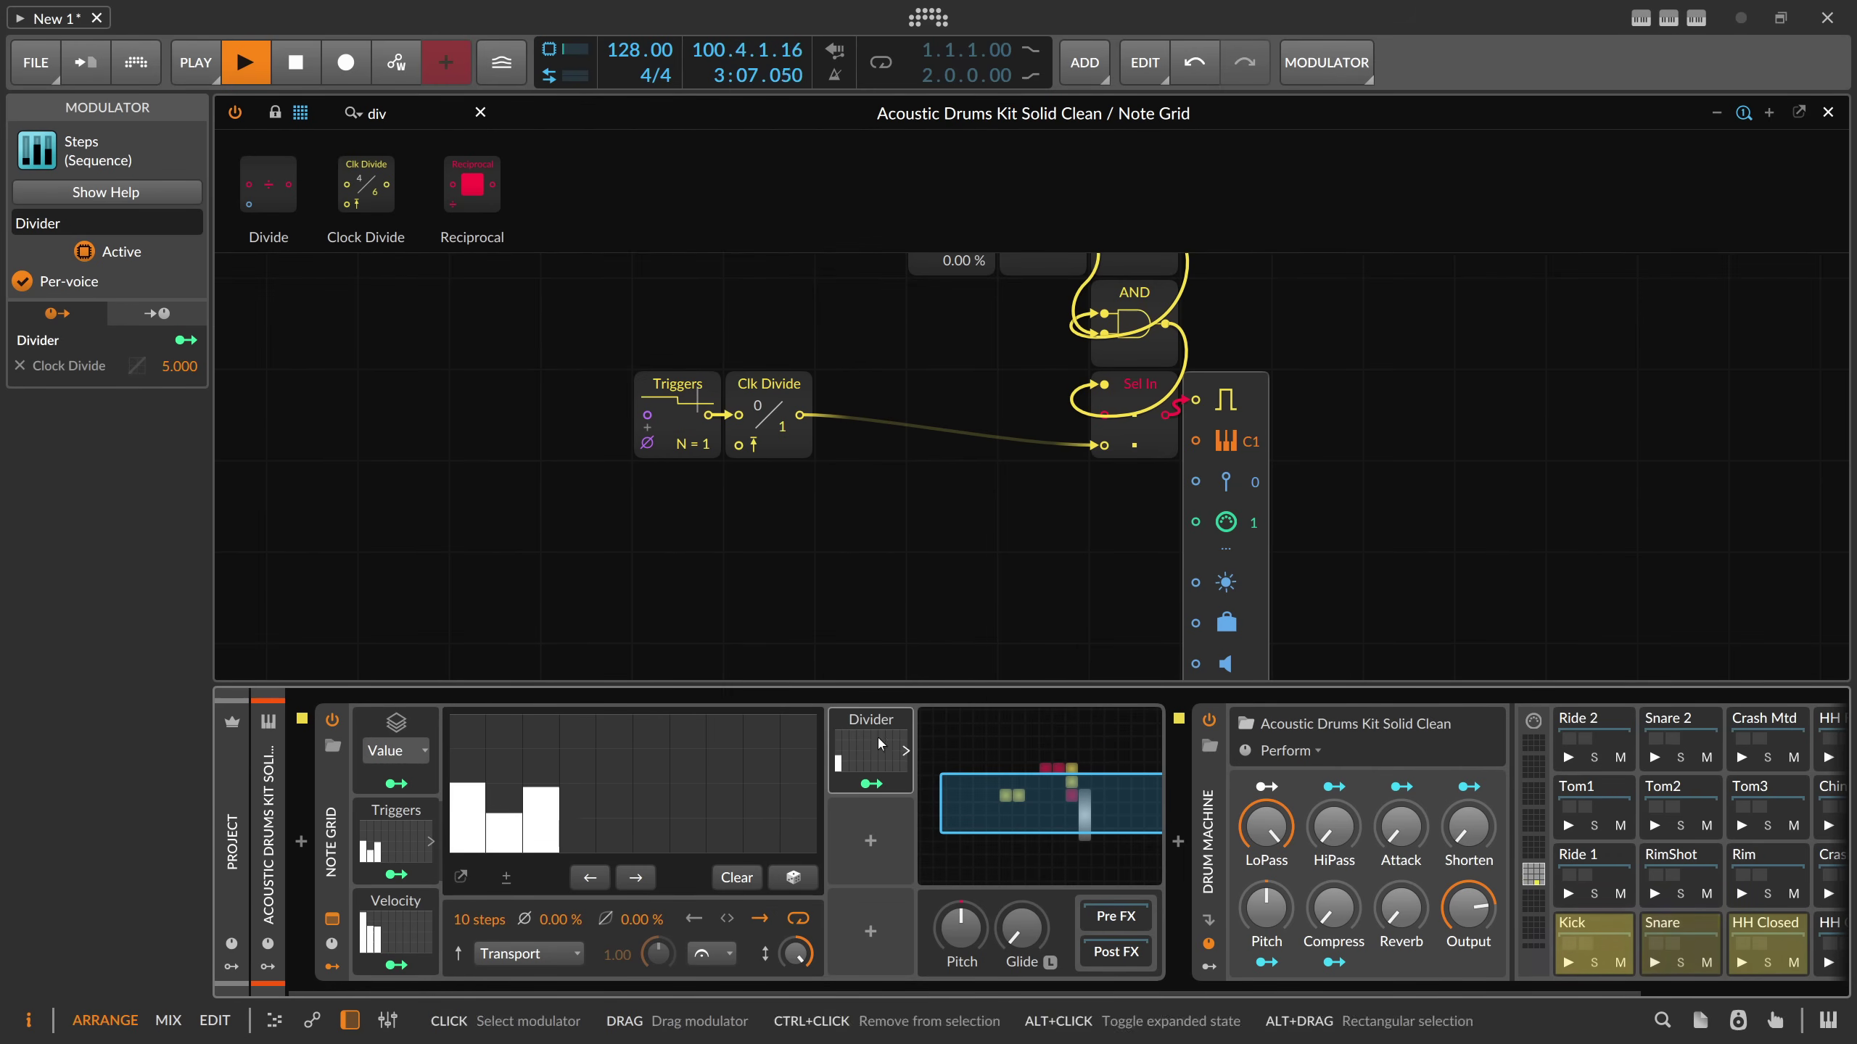
{"action": "mouse_move", "coordinate": [561, 813]}
{"action": "left_mouse_down"}
{"action": "mouse_move", "coordinate": [573, 857]}
{"action": "mouse_move", "coordinate": [601, 812]}
{"action": "mouse_move", "coordinate": [625, 832]}
{"action": "mouse_move", "coordinate": [565, 821]}
{"action": "left_mouse_up"}
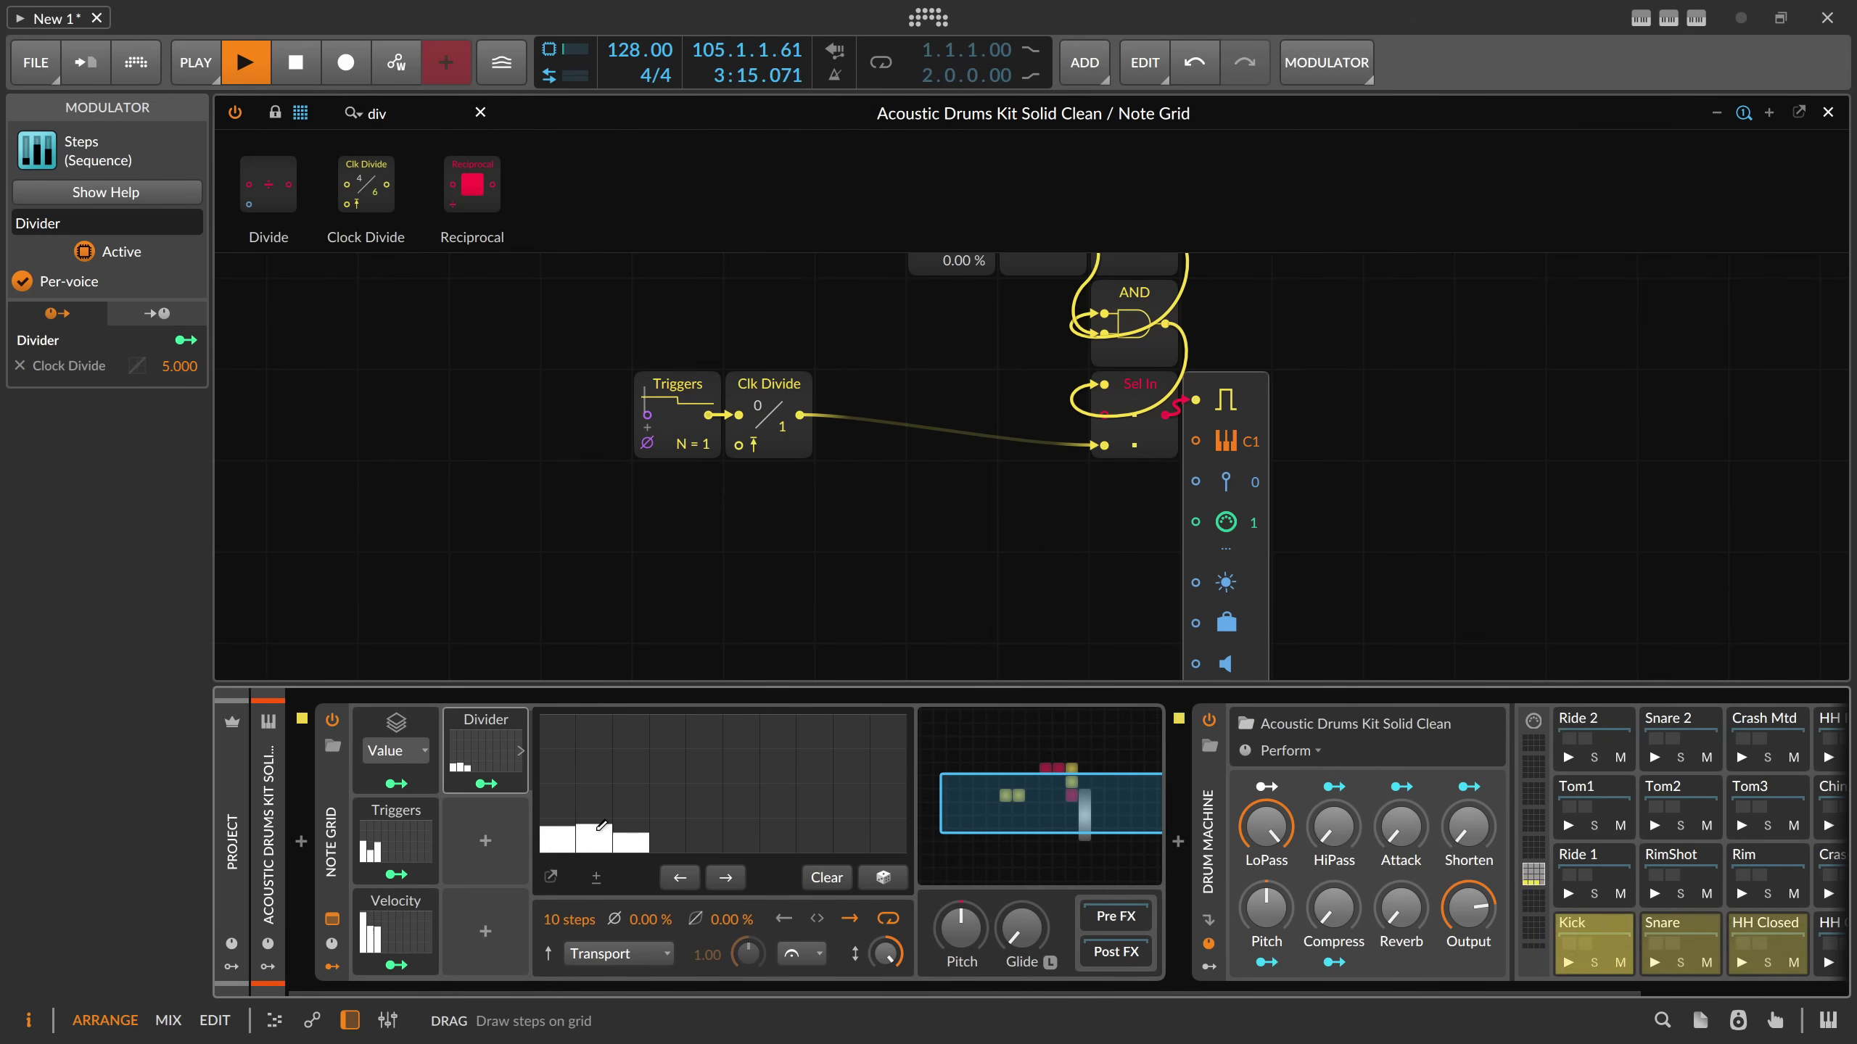
{"action": "key", "text": "space"}
{"action": "left_click_drag", "start_coordinate": [630, 829], "coordinate": [544, 853]}
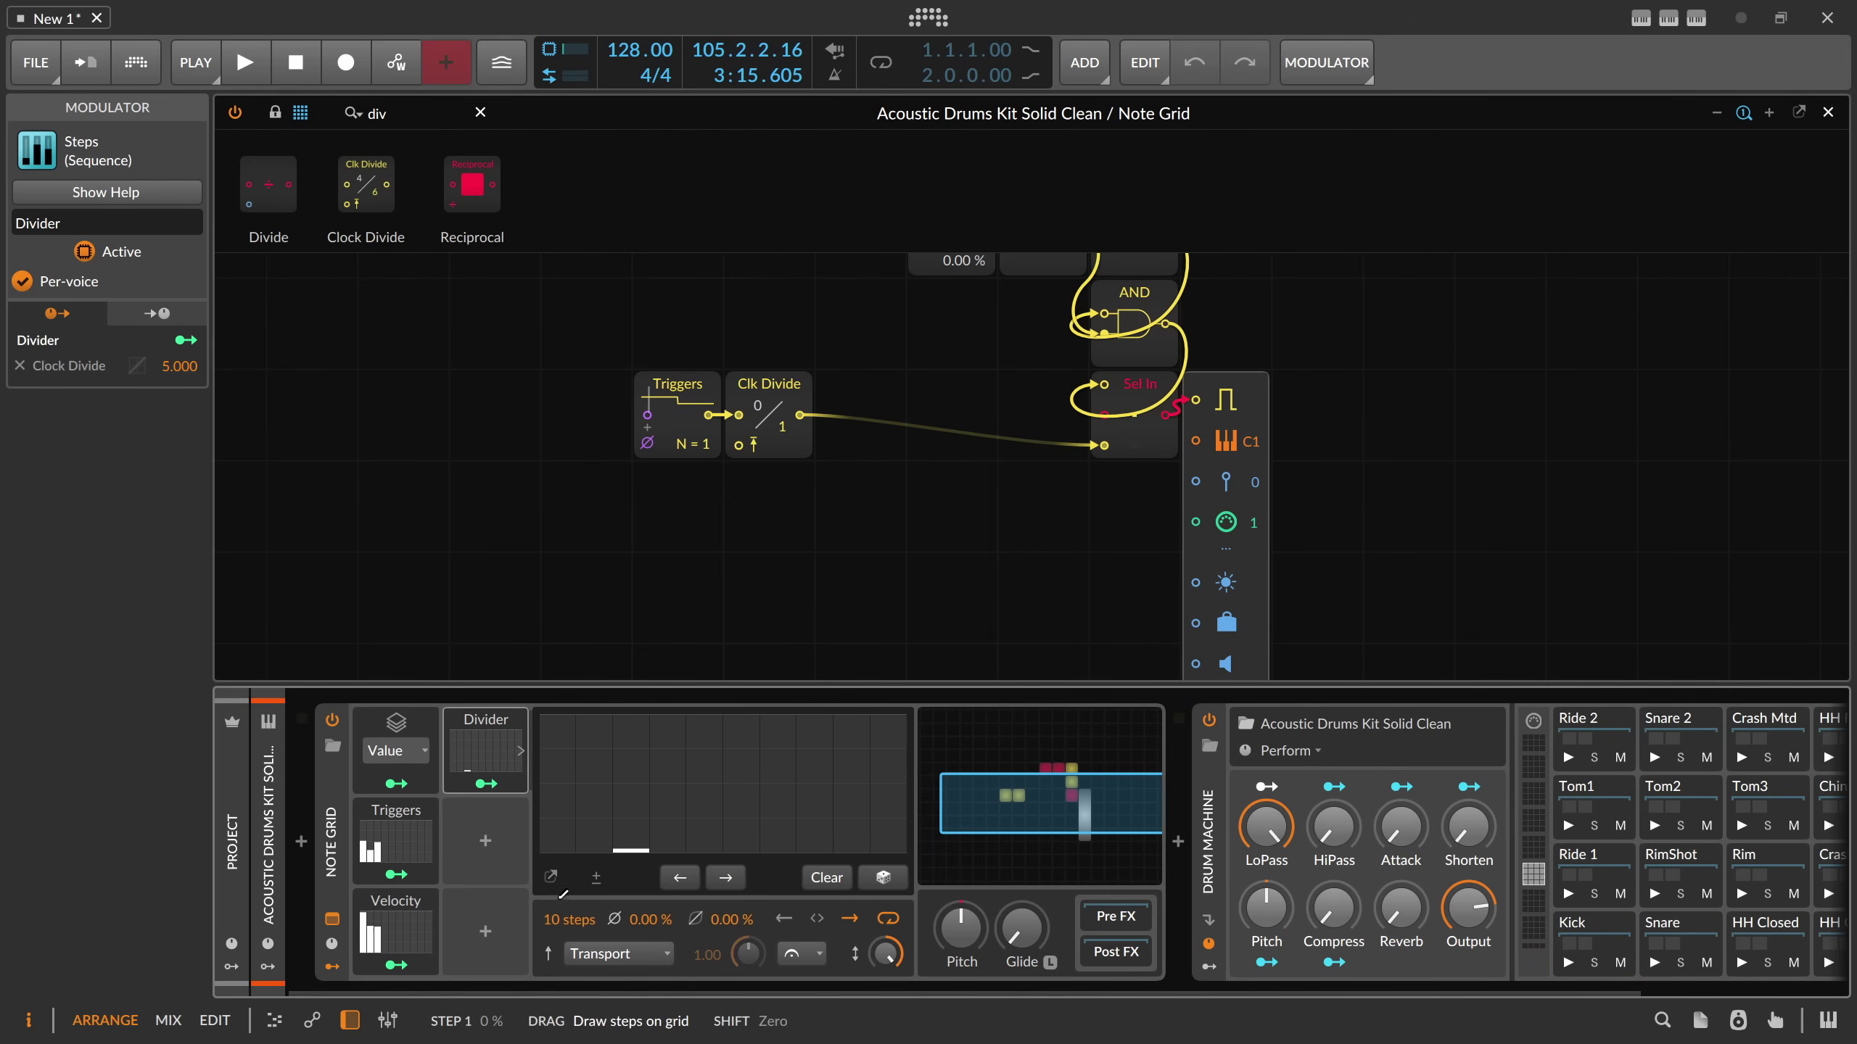
- Insert a Clock Quantize module directly after the Clock Divide module
{"action": "left_click", "coordinate": [290, 111]}
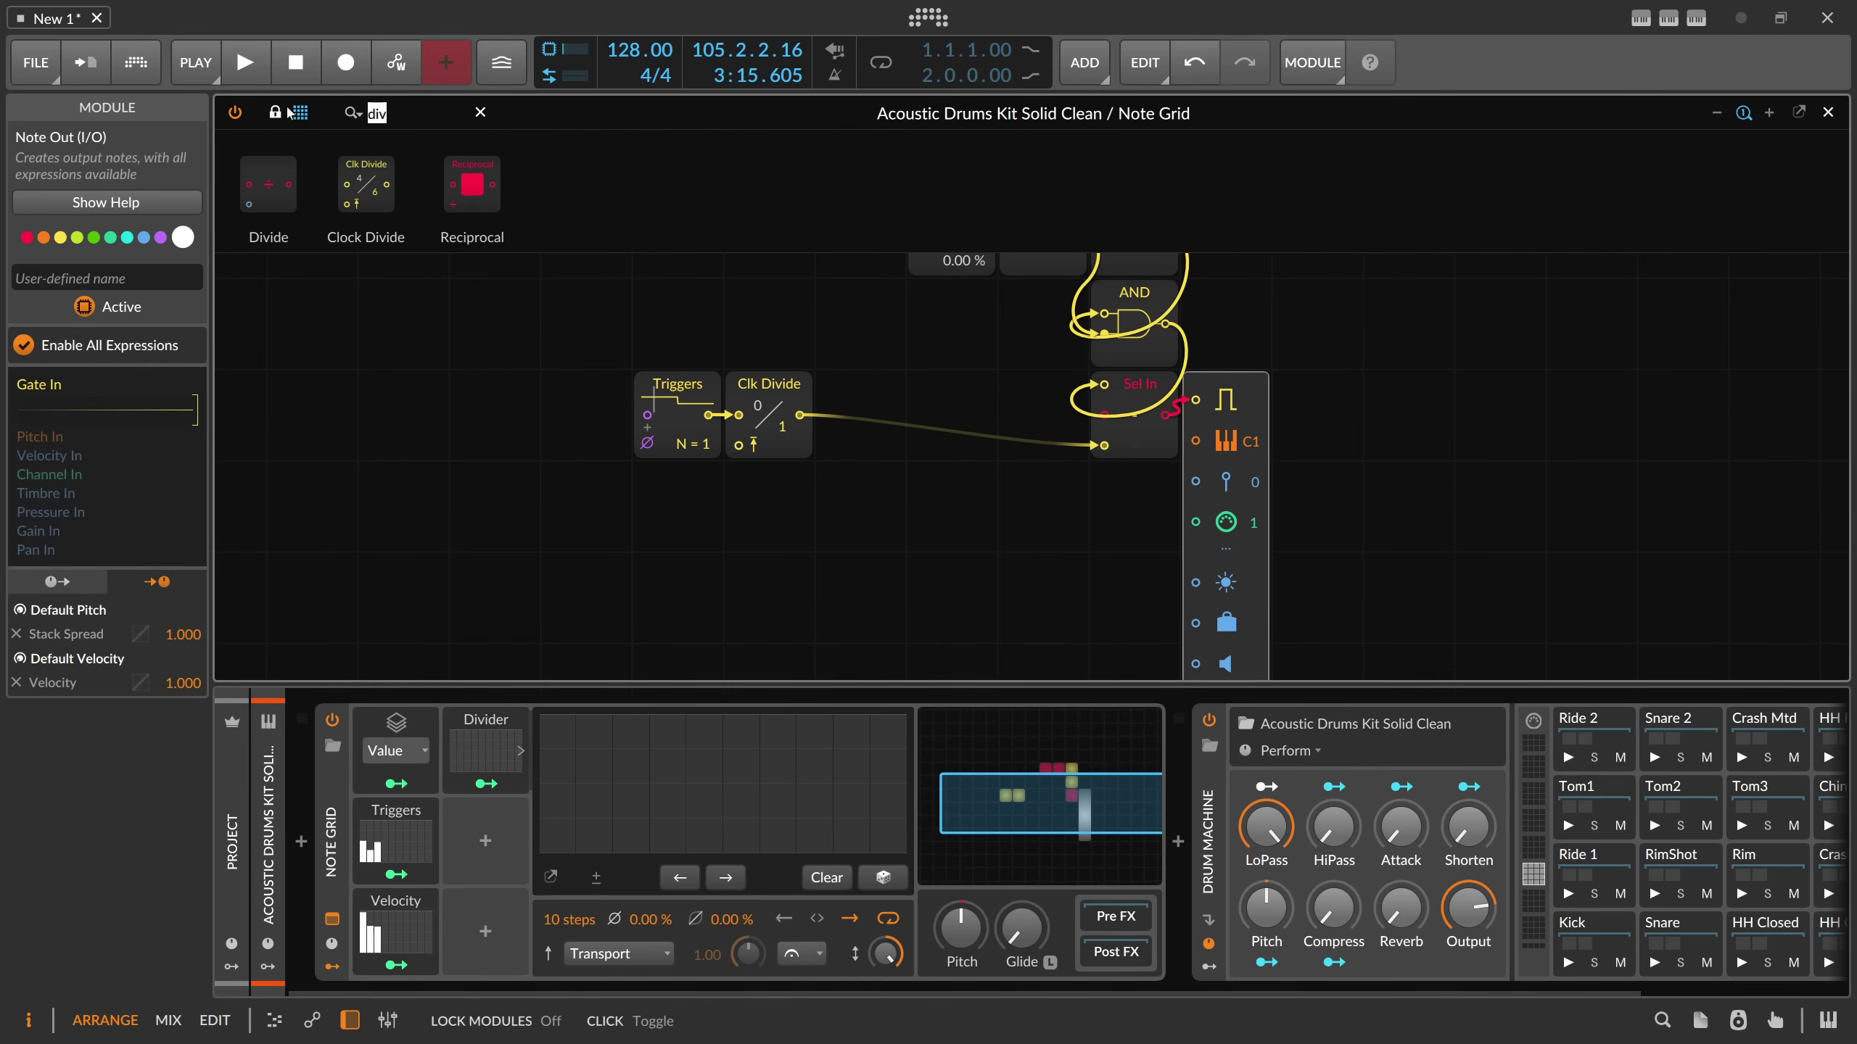
{"action": "type", "text": "qu"}
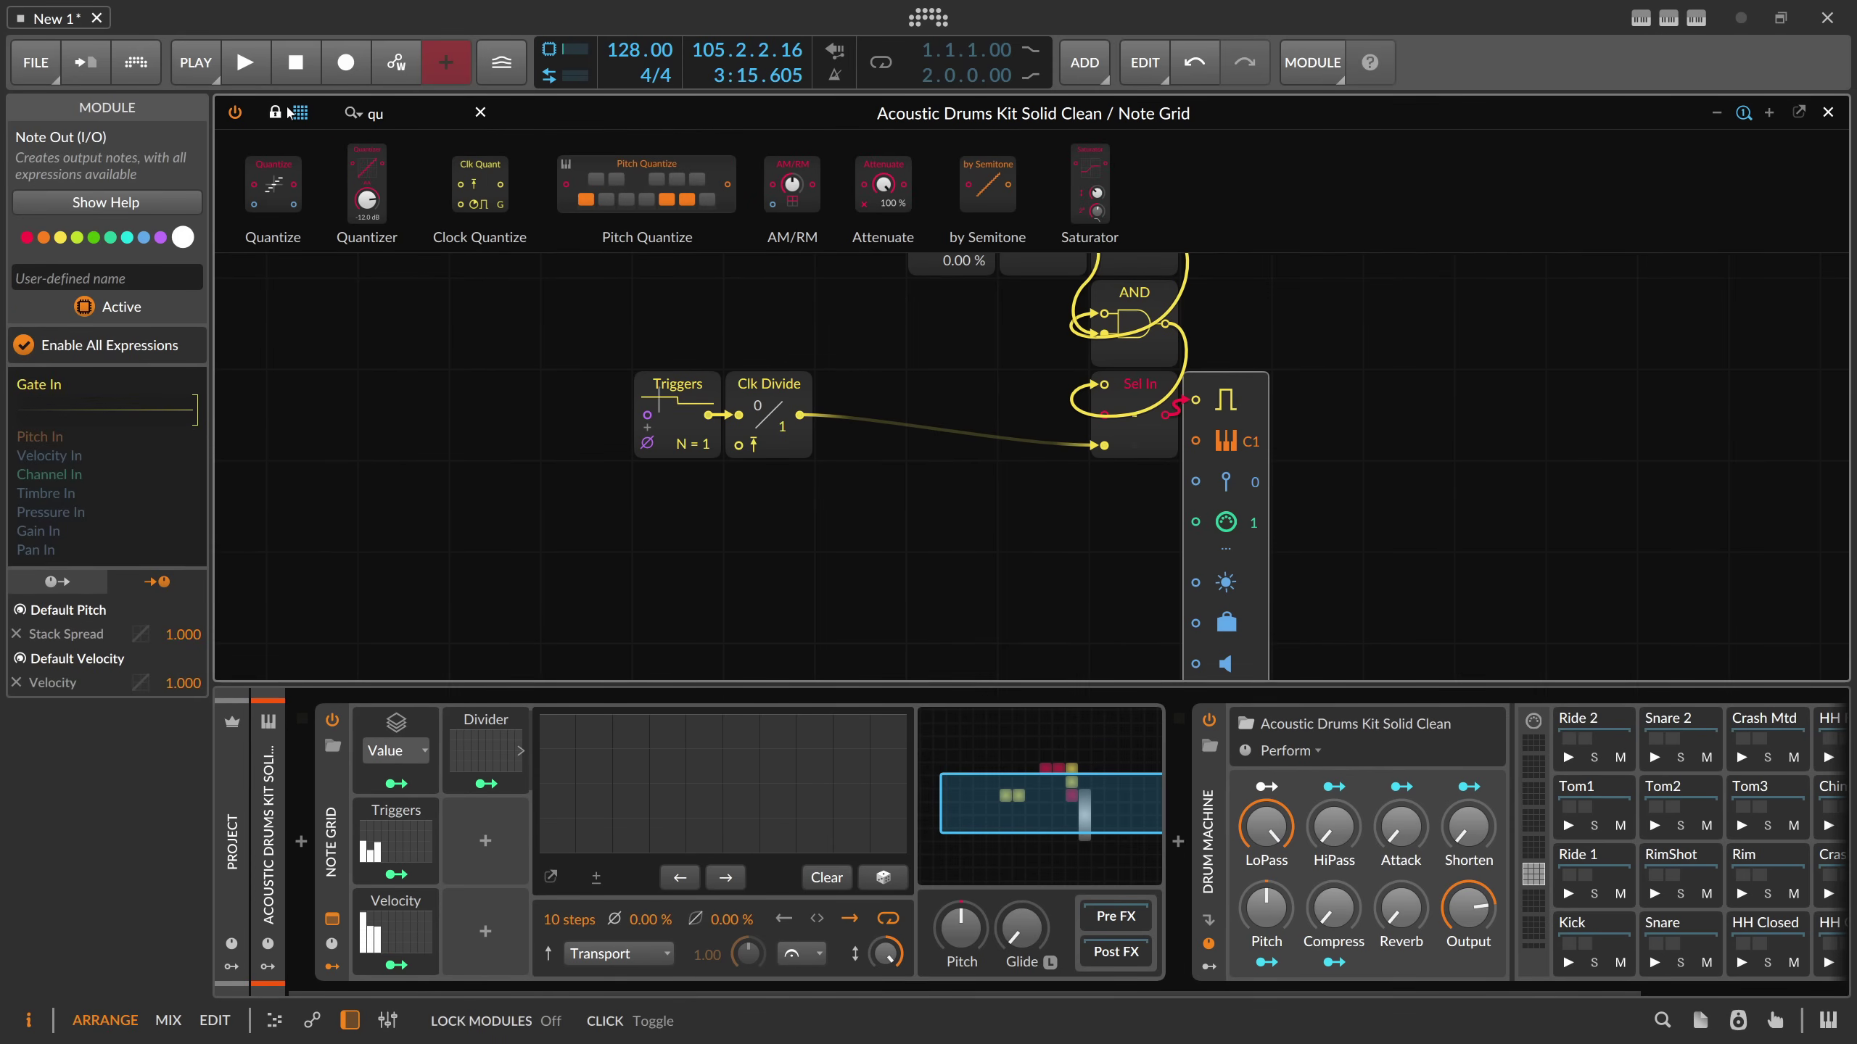
{"action": "double_click", "coordinate": [464, 164]}
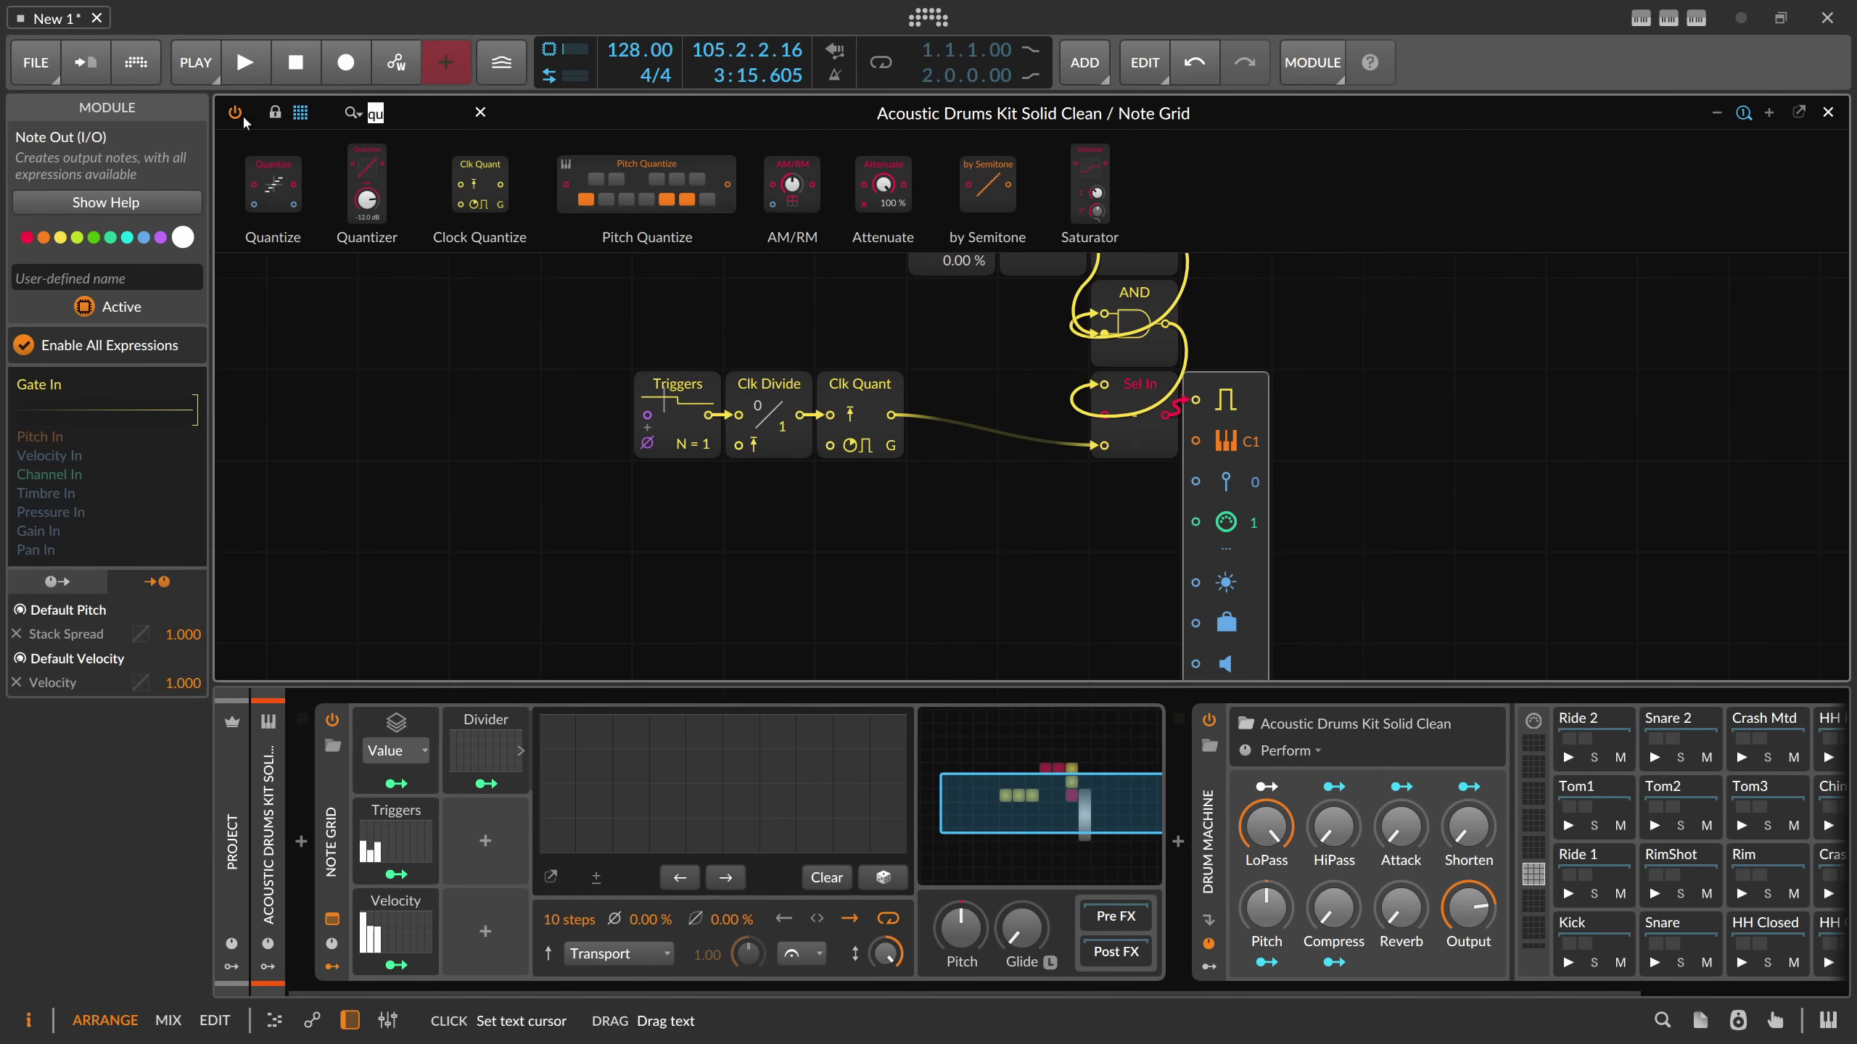
- Feed a new Triggers module set to N = 16 into Clock Quantize's clock input and switch Clock Quantize from gate to trigger mode
{"action": "type", "text": "trigger"}
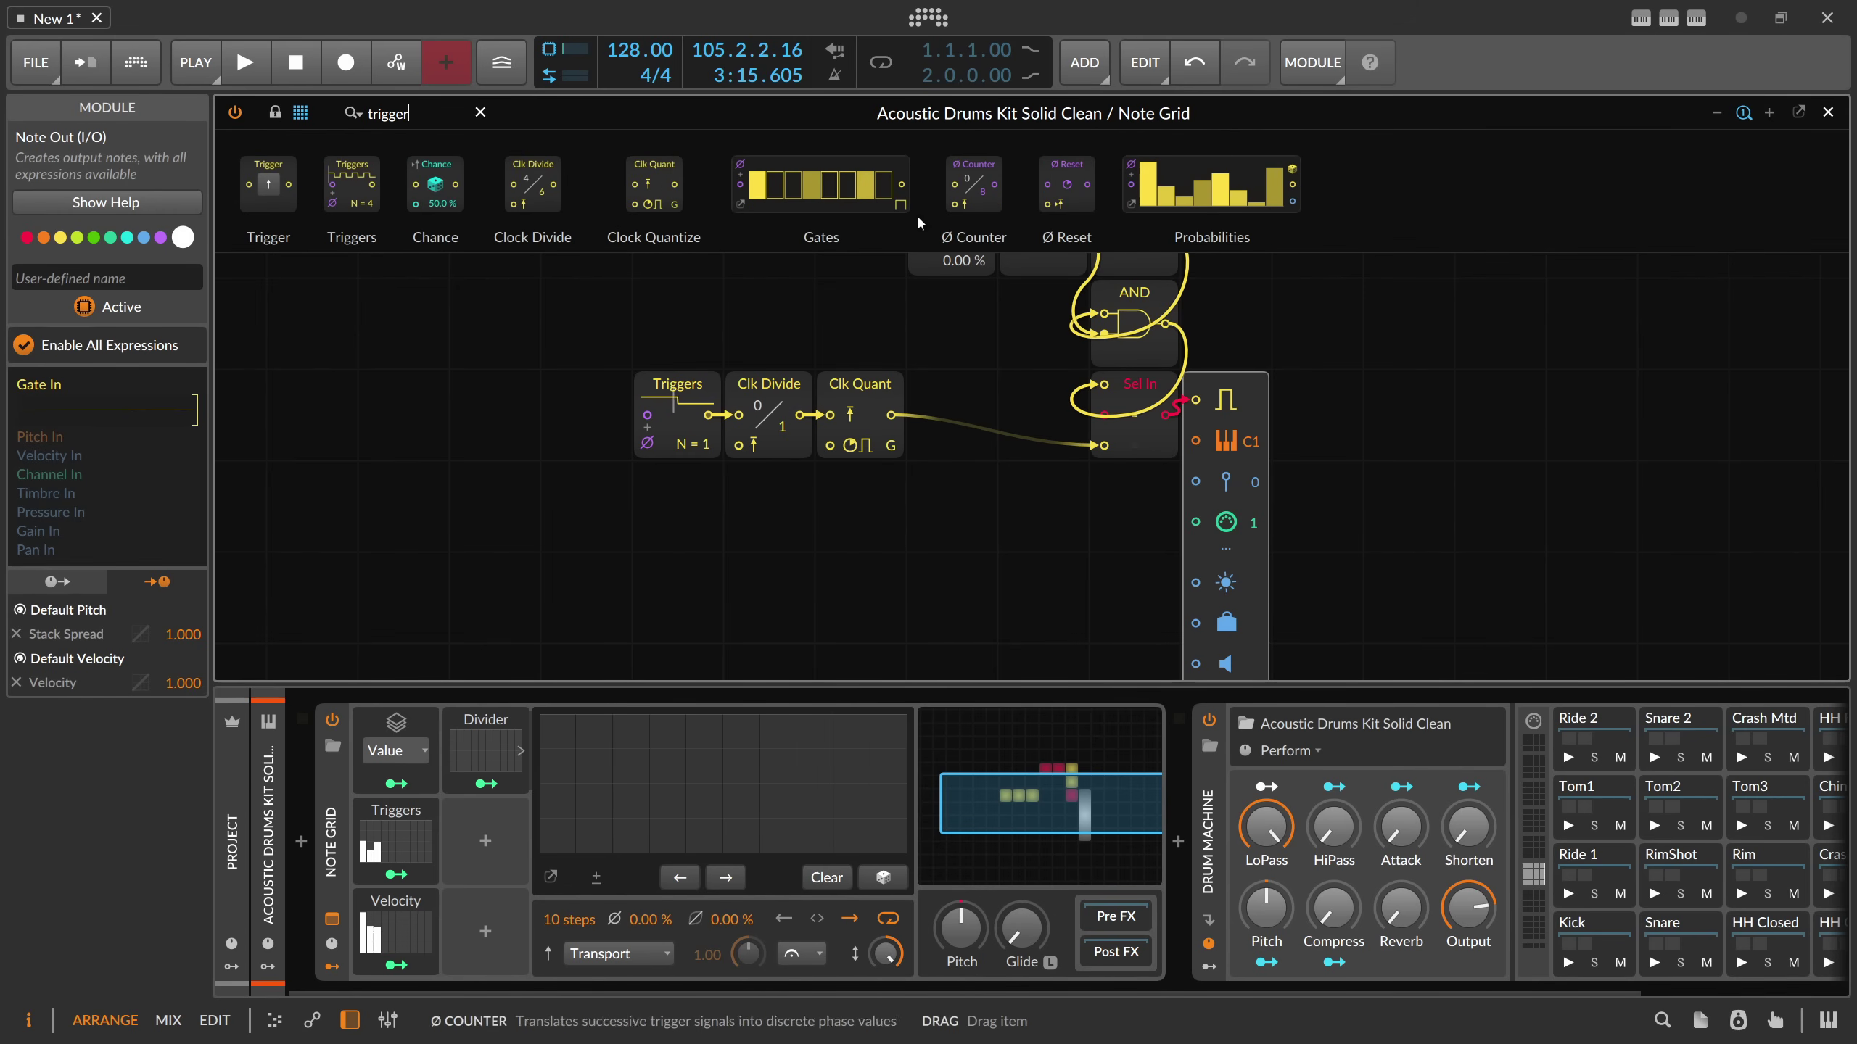
{"action": "left_click_drag", "start_coordinate": [352, 183], "coordinate": [830, 444]}
{"action": "left_click_drag", "start_coordinate": [780, 535], "coordinate": [780, 505]}
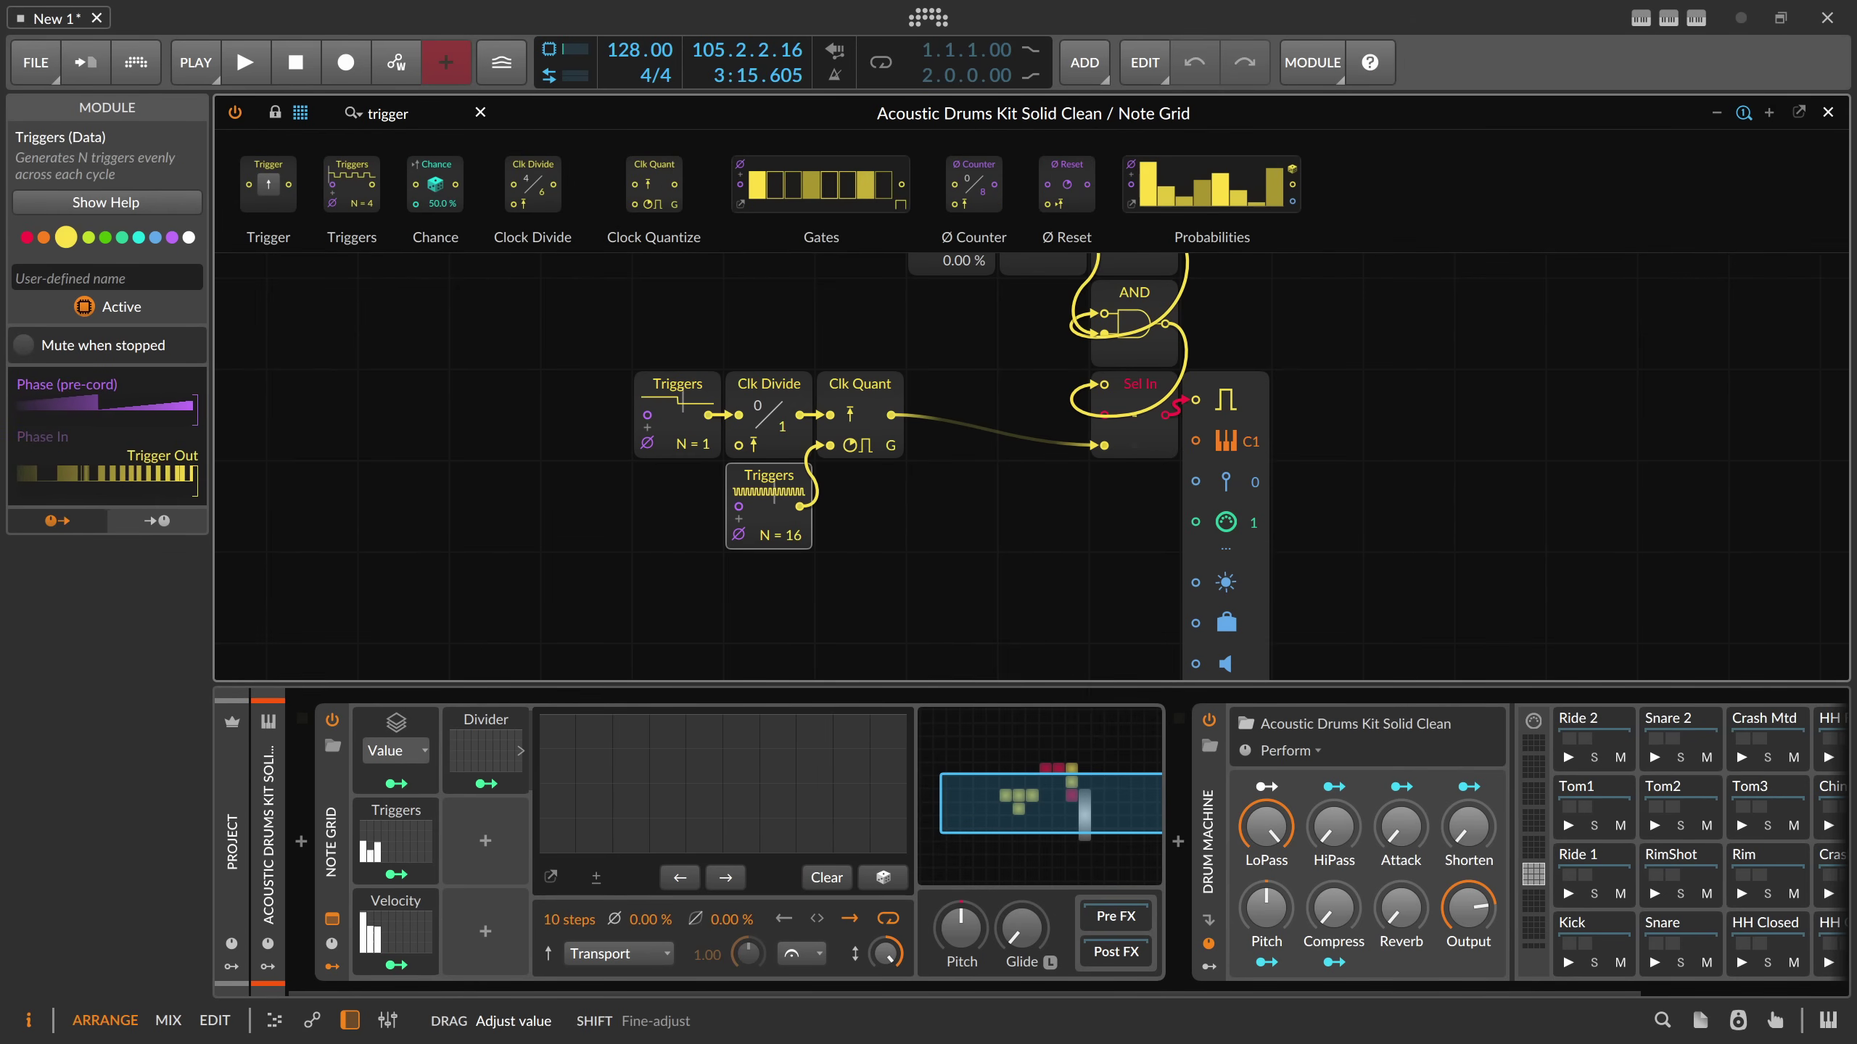
{"action": "left_click", "coordinate": [890, 445]}
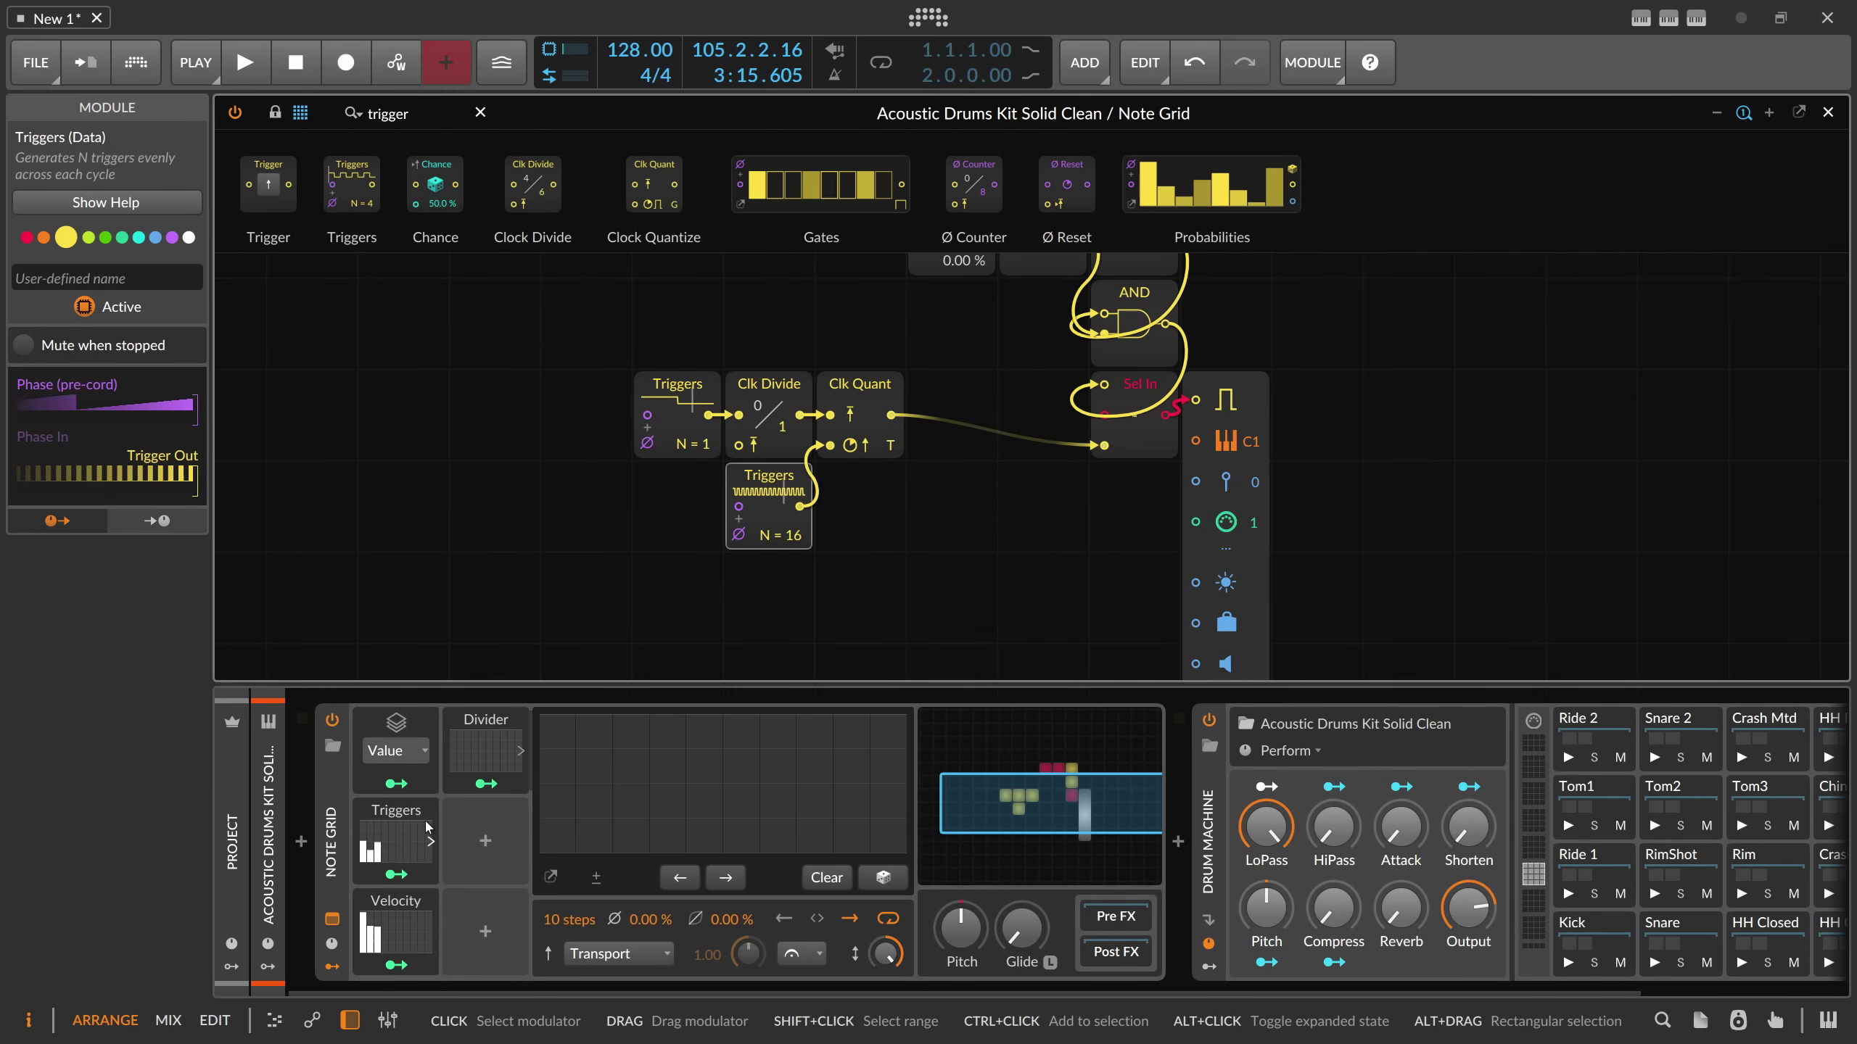
- Start playback and lower the third step of the Triggers modulator to about one third
{"action": "left_click", "coordinate": [399, 828]}
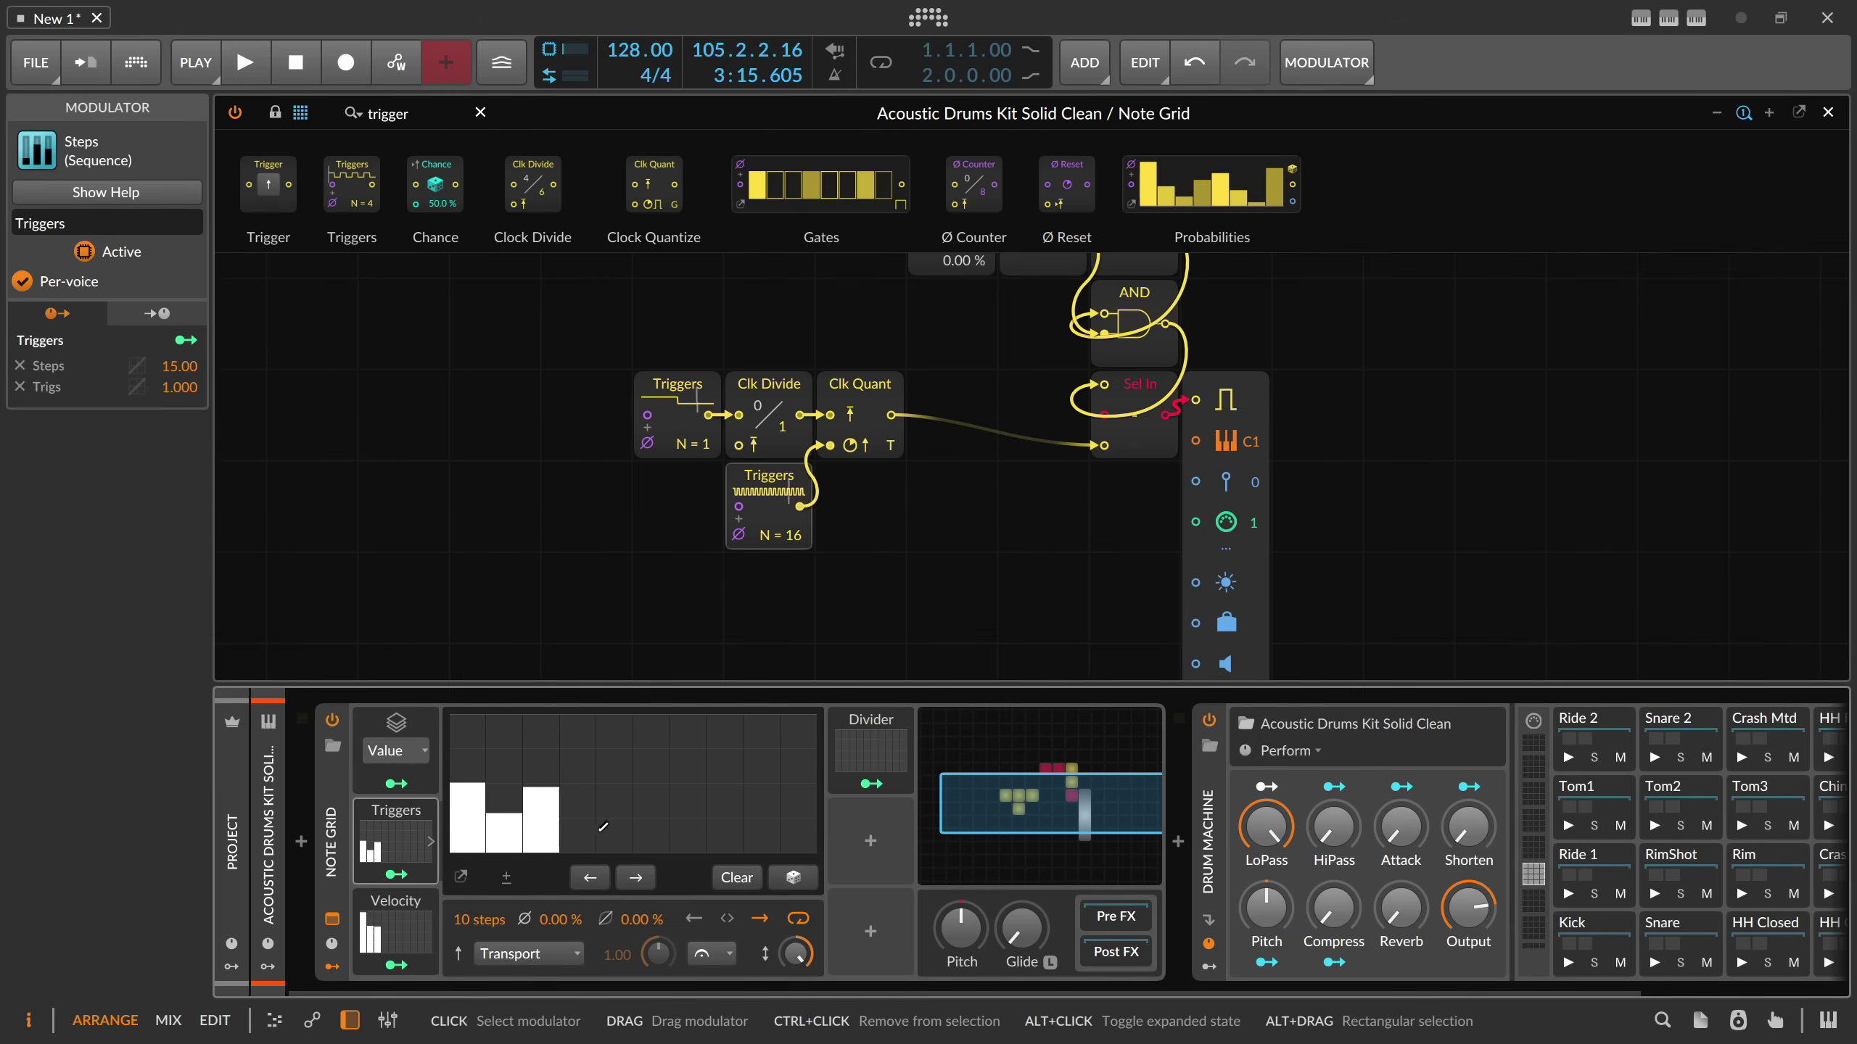
{"action": "key", "text": "space"}
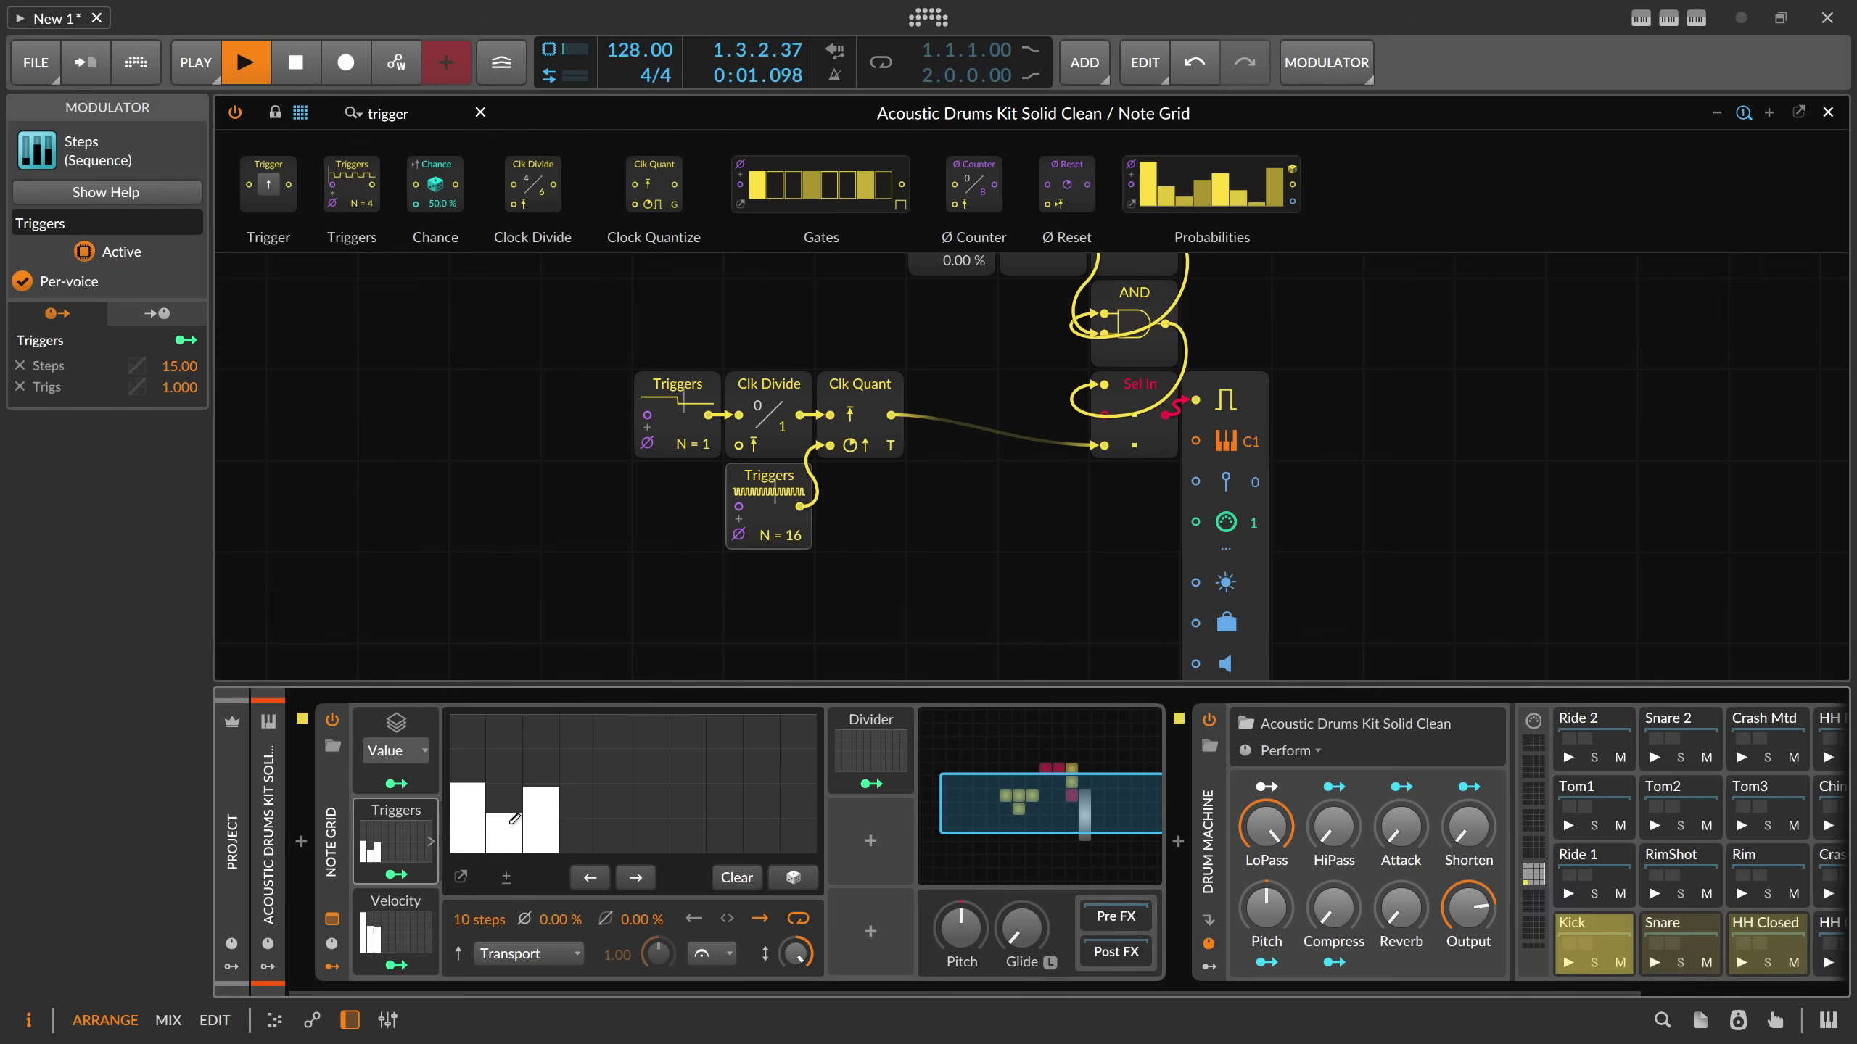
{"action": "left_click", "coordinate": [540, 795]}
{"action": "left_click_drag", "start_coordinate": [540, 792], "coordinate": [542, 808]}
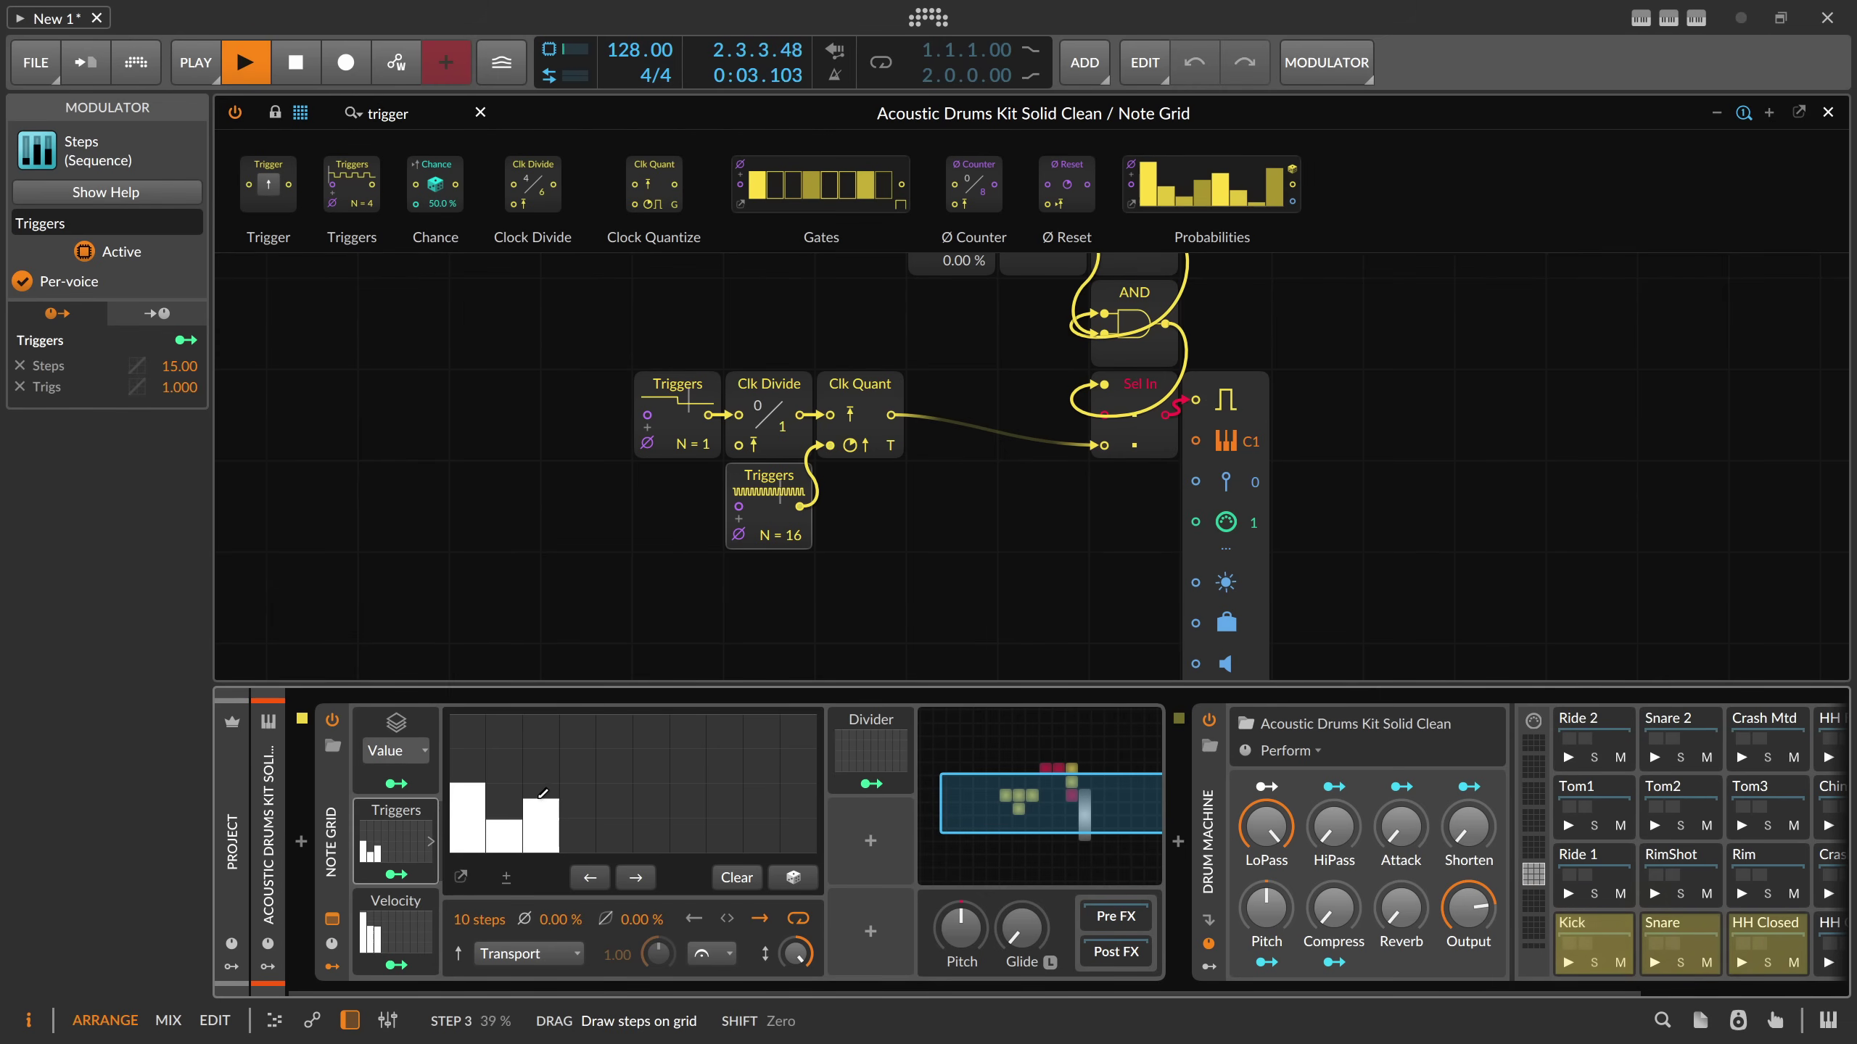
- Draw a low level on the second Divider step and a slightly lower one on the third
{"action": "left_click", "coordinate": [870, 747]}
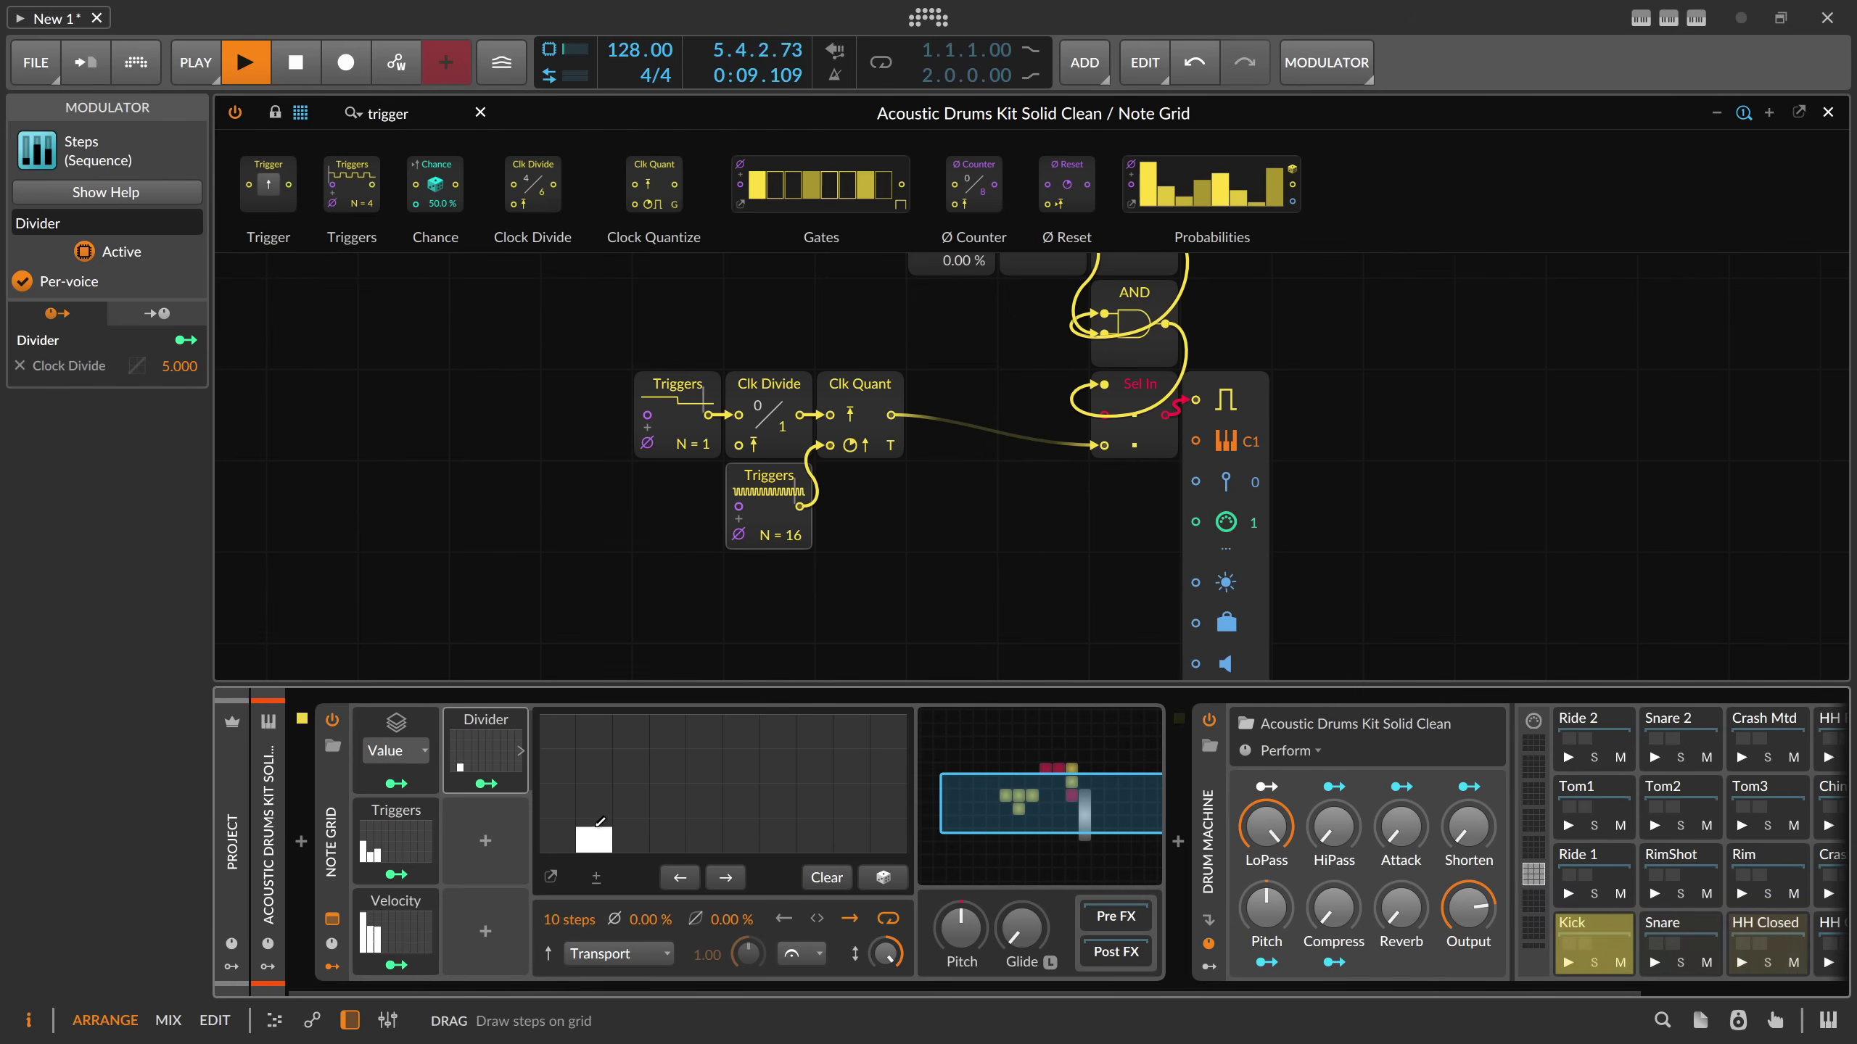
{"action": "left_click_drag", "start_coordinate": [601, 826], "coordinate": [605, 812]}
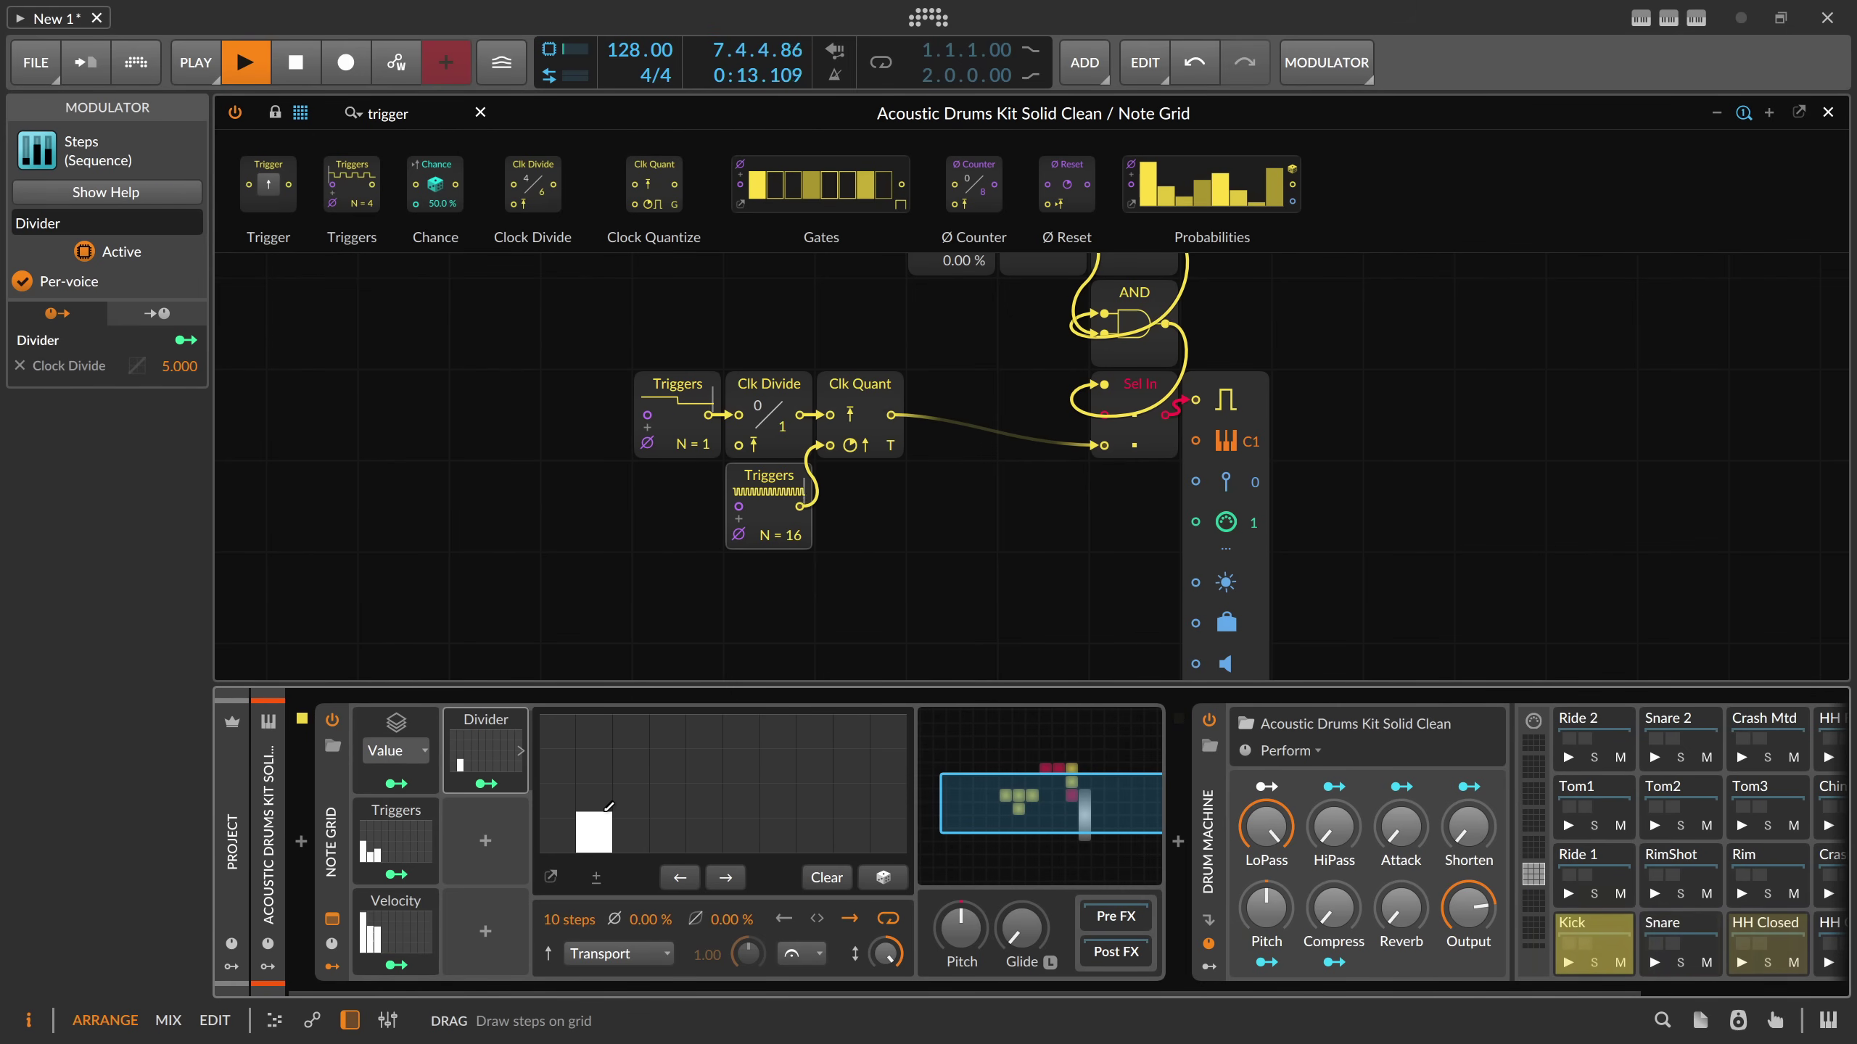
{"action": "left_click", "coordinate": [634, 826]}
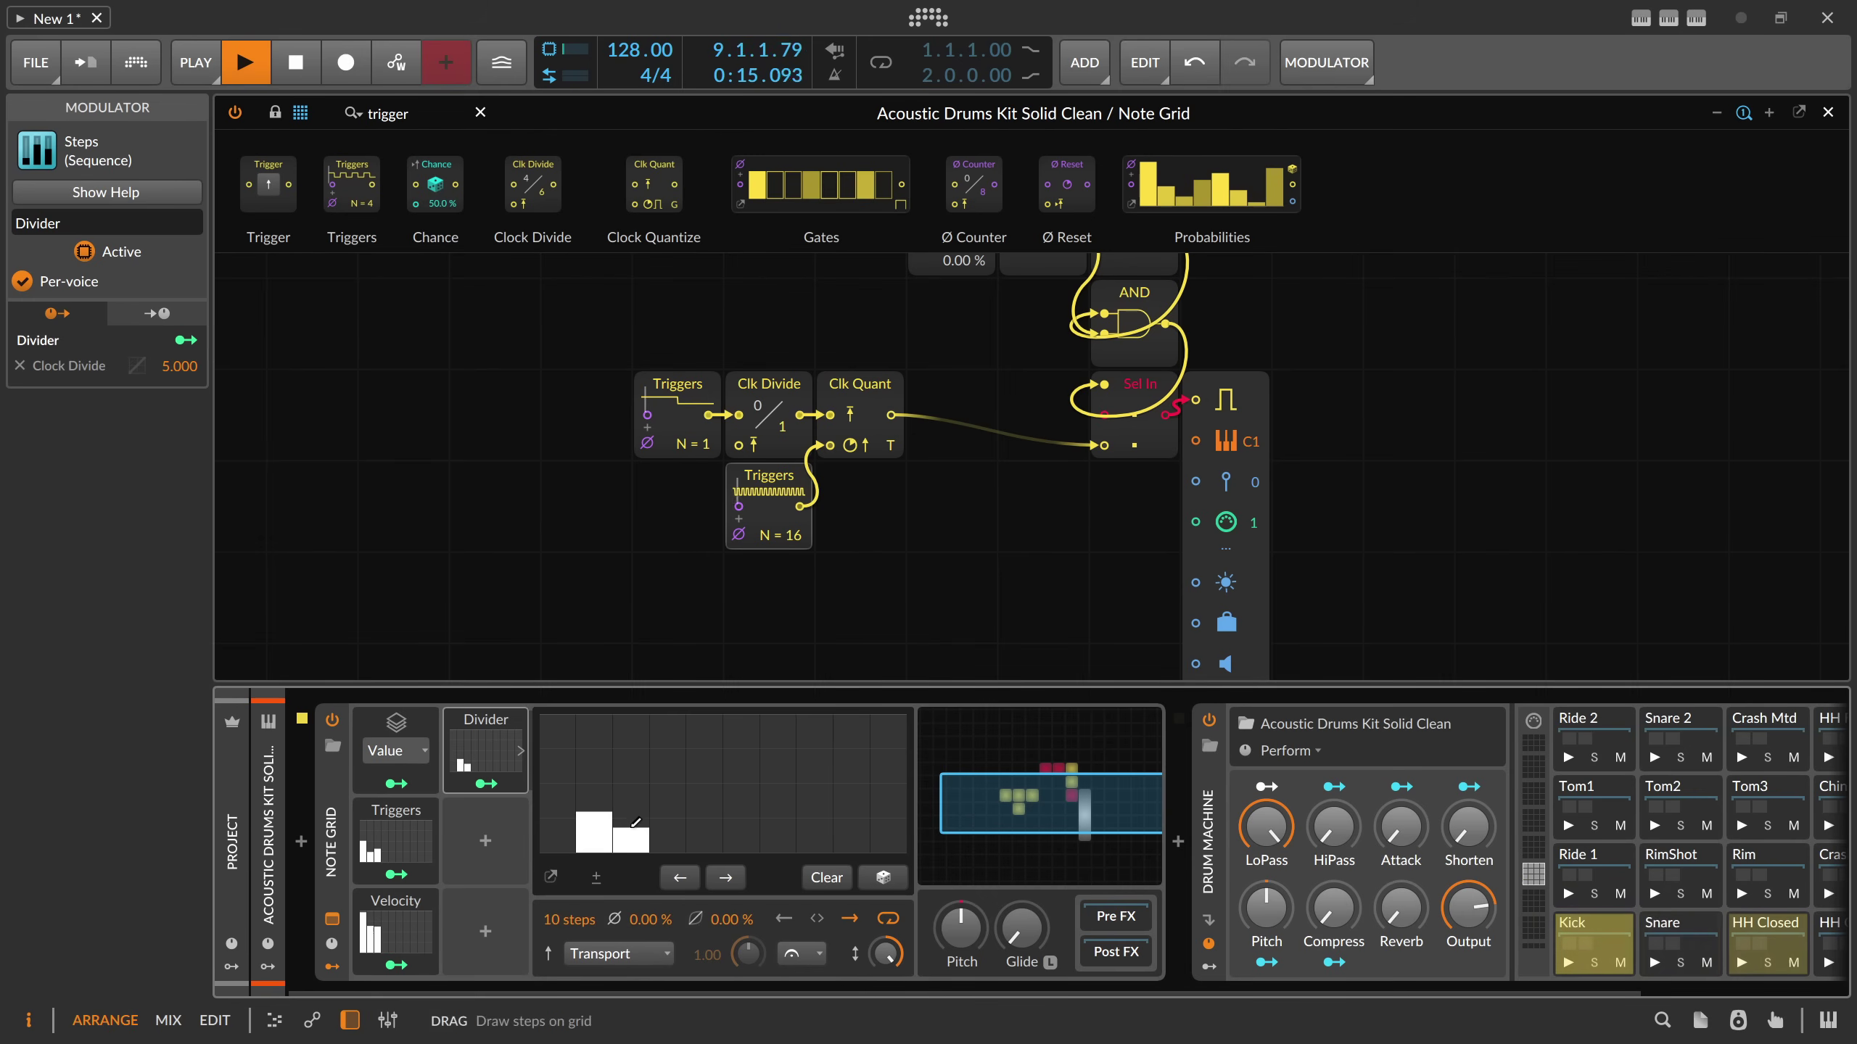
- Lower the first step of the Triggers modulator to just below the second step
{"action": "left_click", "coordinate": [416, 838]}
{"action": "left_click", "coordinate": [473, 815]}
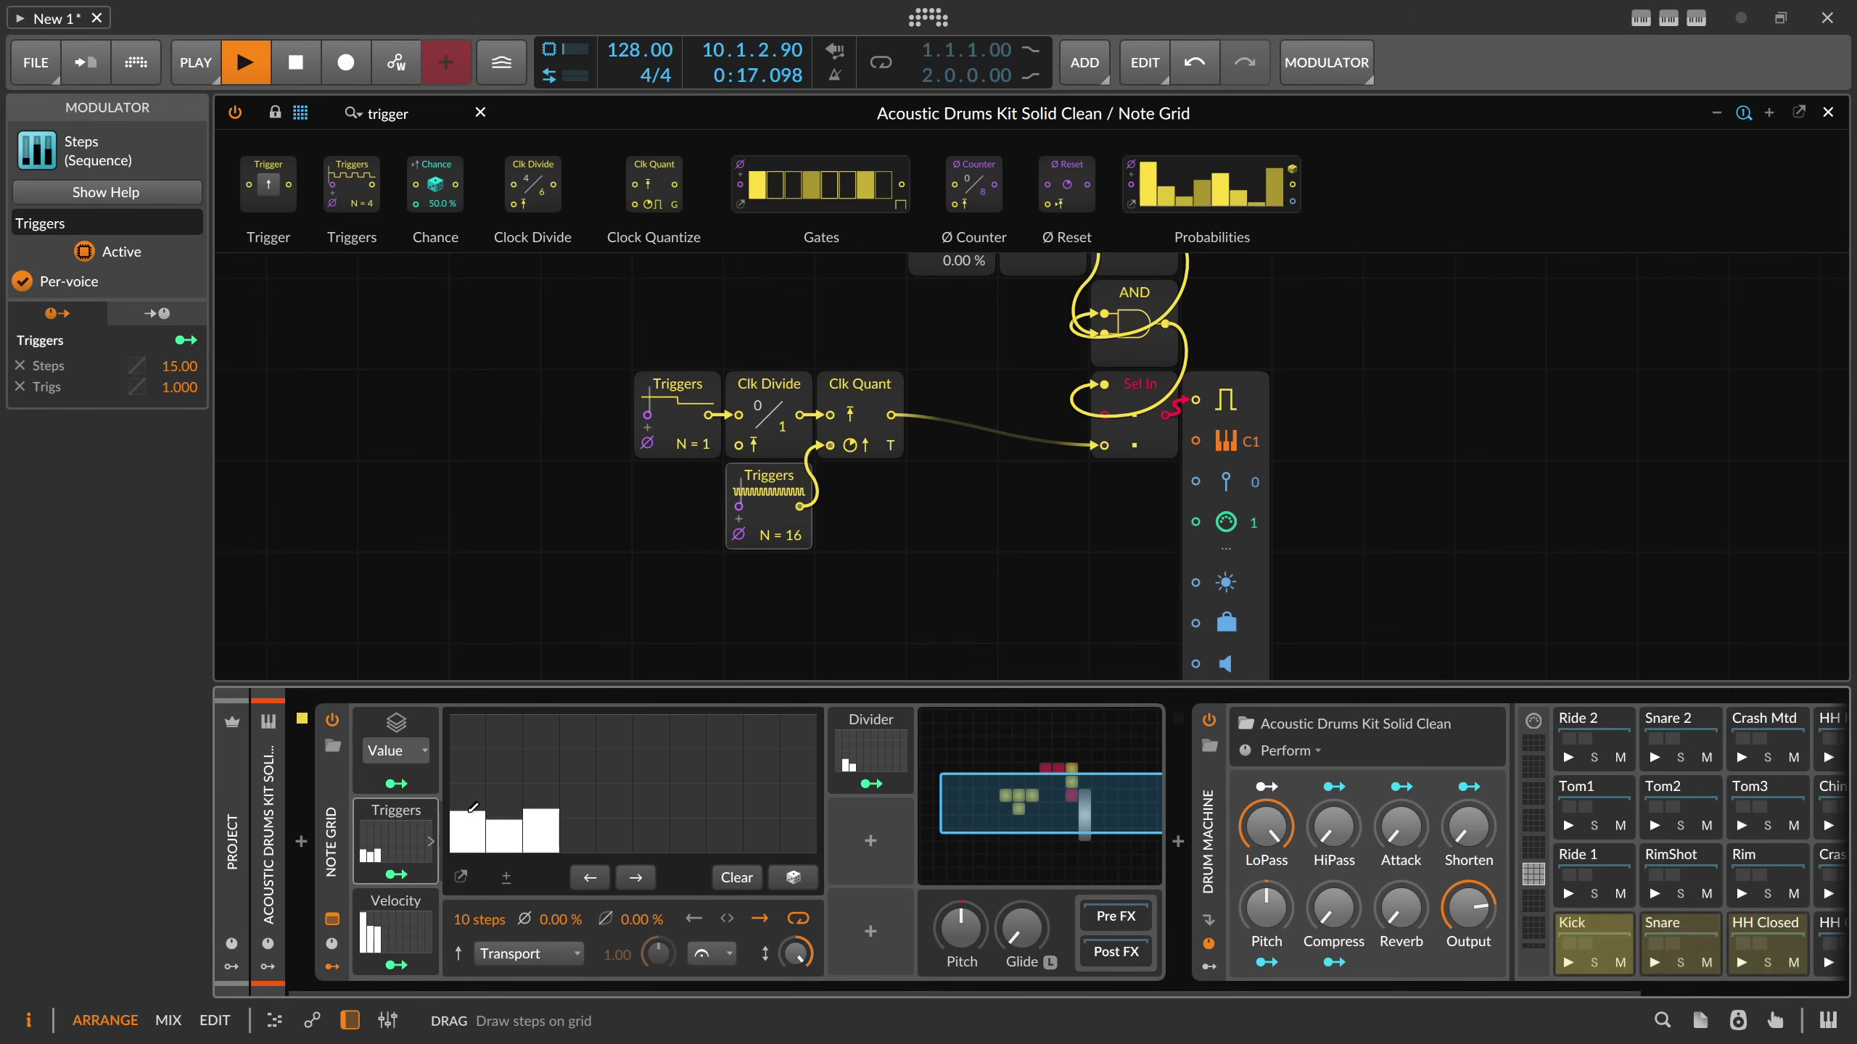
{"action": "left_click_drag", "start_coordinate": [474, 812], "coordinate": [476, 828]}
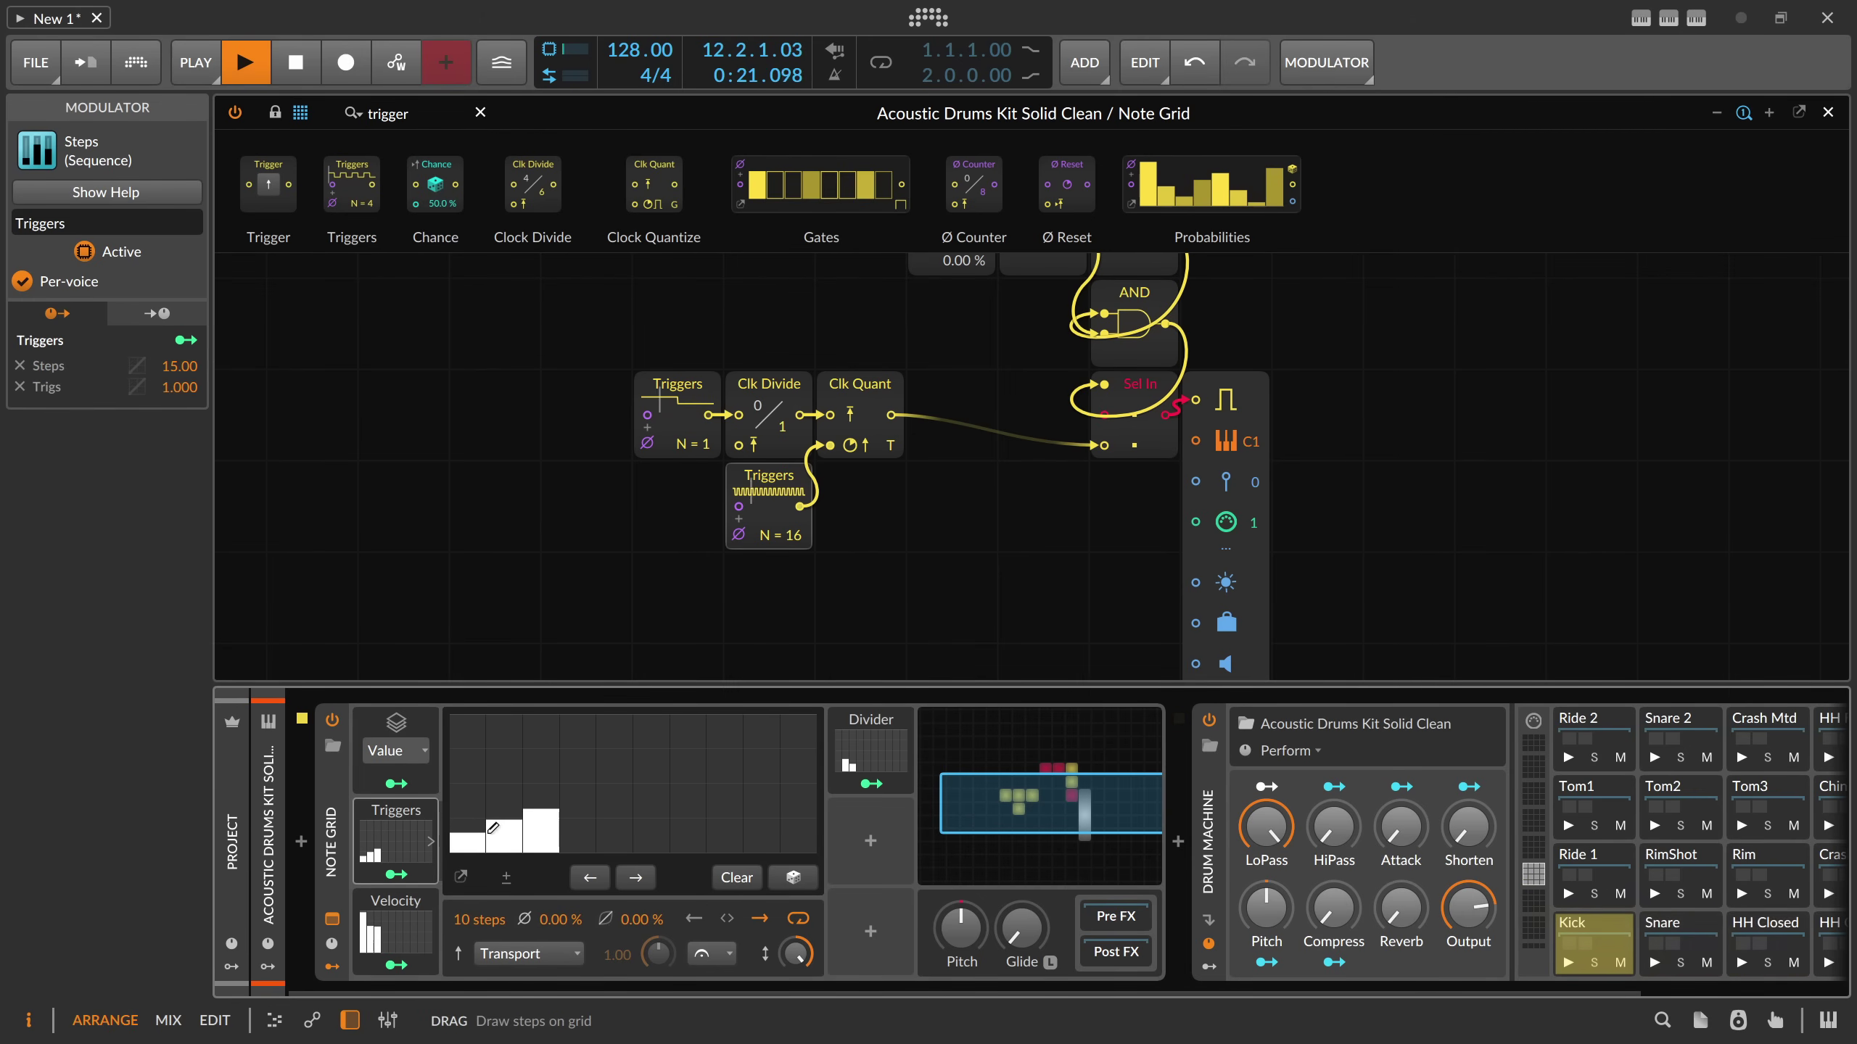
- Fill steps four to ten with low levels in Triggers and with levels declining to about 23 % in Velocity
{"action": "left_click_drag", "start_coordinate": [596, 828], "coordinate": [805, 825]}
{"action": "left_click", "coordinate": [419, 915]}
{"action": "left_click_drag", "start_coordinate": [570, 802], "coordinate": [805, 820]}
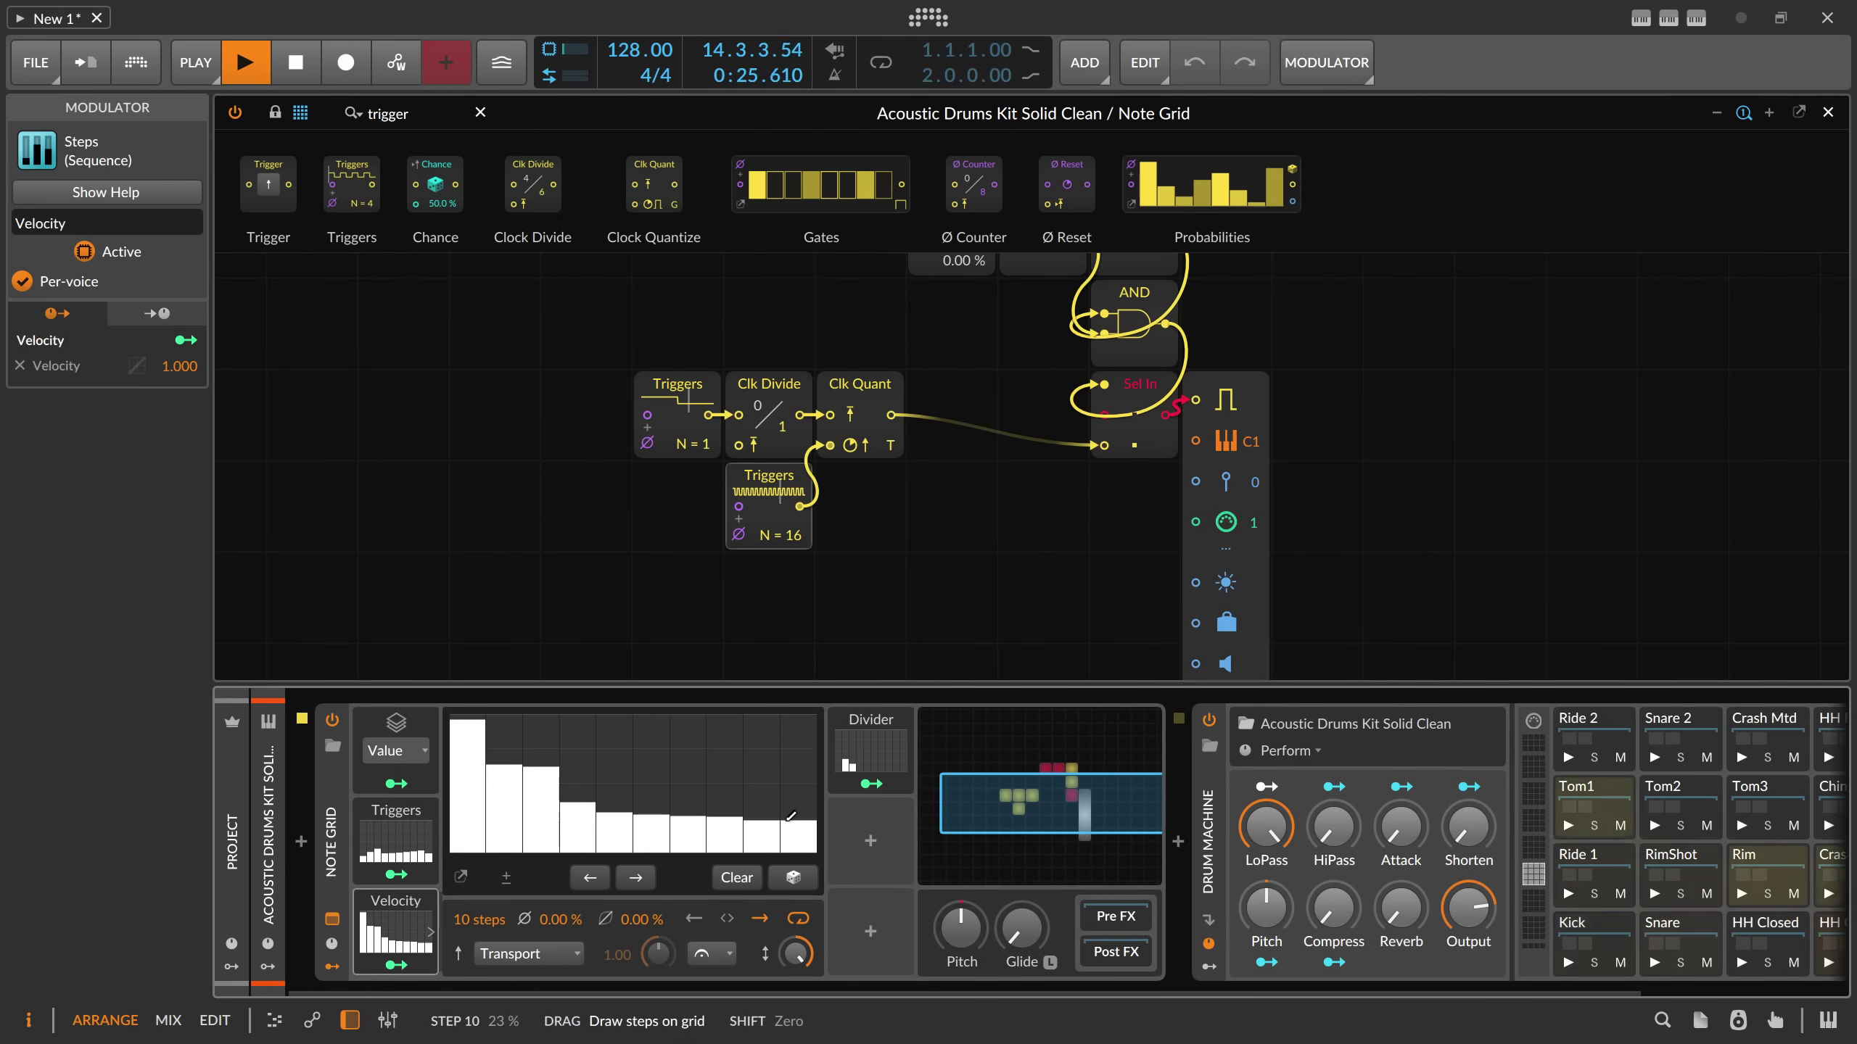
- Draw varied low levels on Divider steps five and seven to ten, stop playback and collapse the step editor
{"action": "left_click", "coordinate": [871, 743]}
{"action": "left_click_drag", "start_coordinate": [778, 812], "coordinate": [900, 839]}
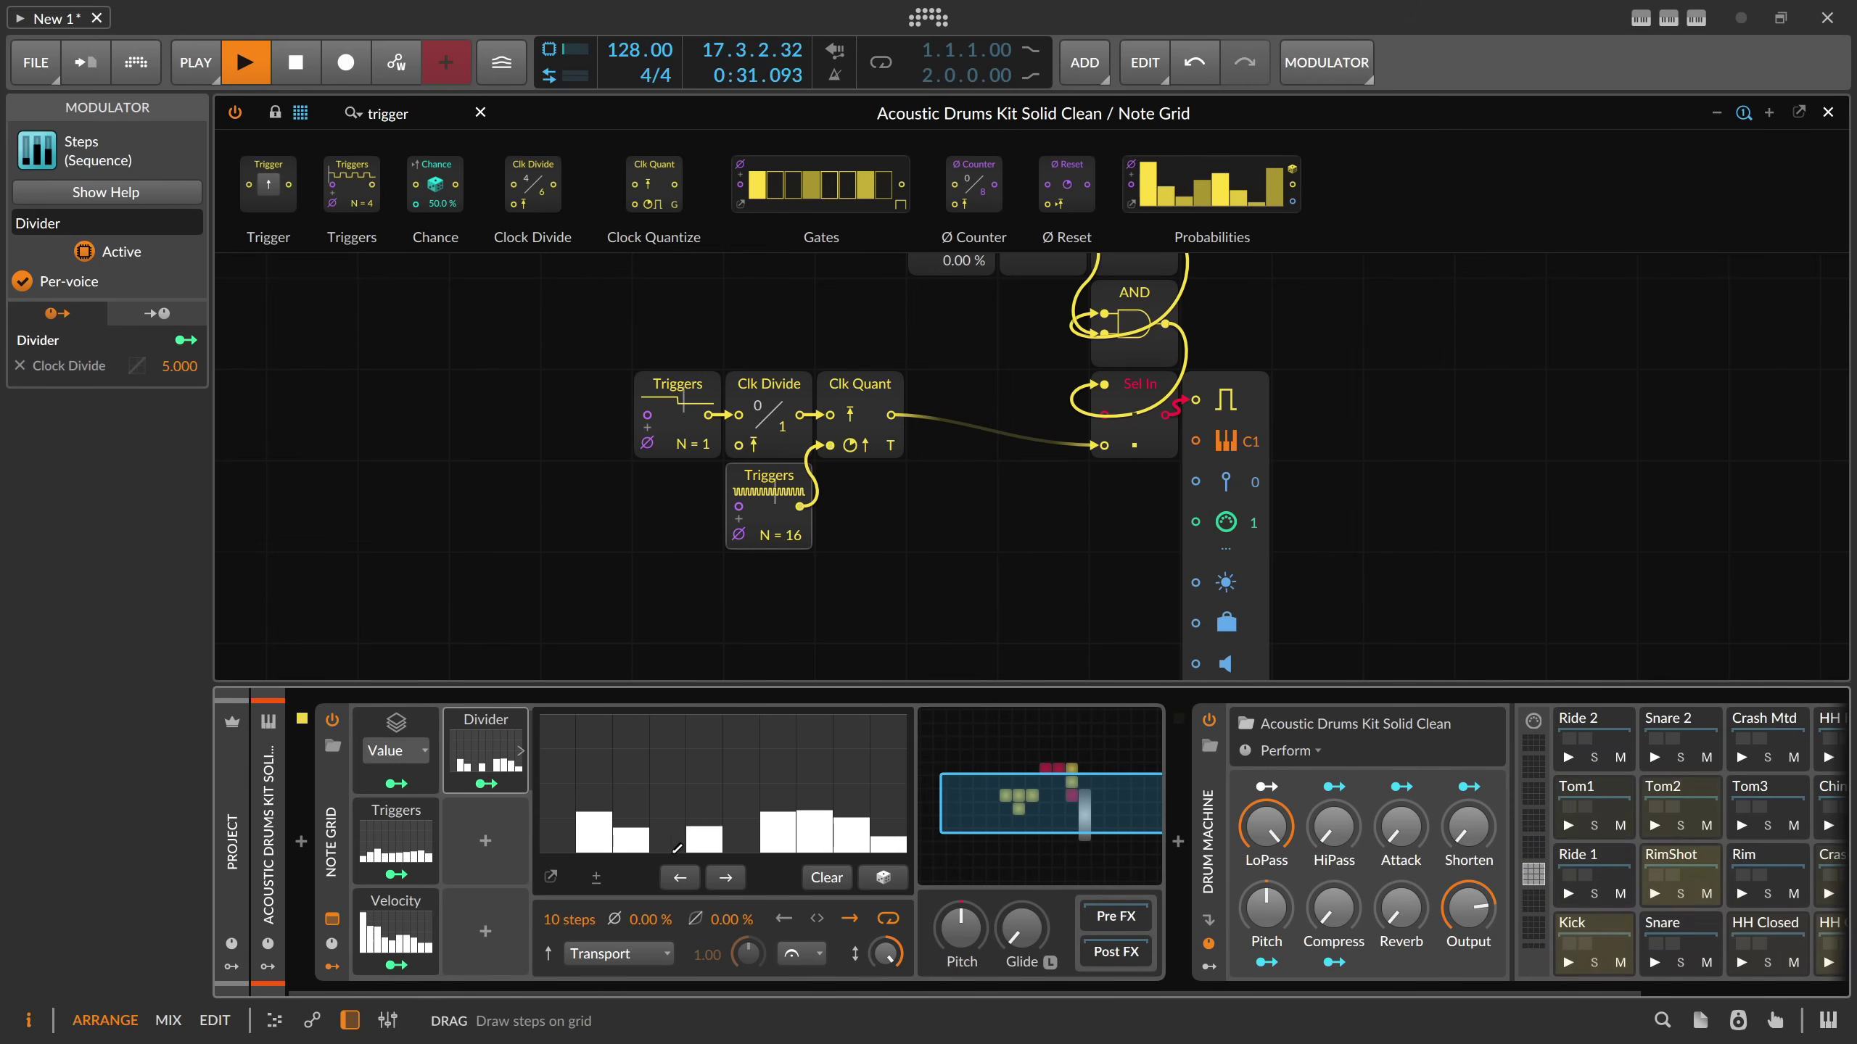
{"action": "key", "text": "space"}
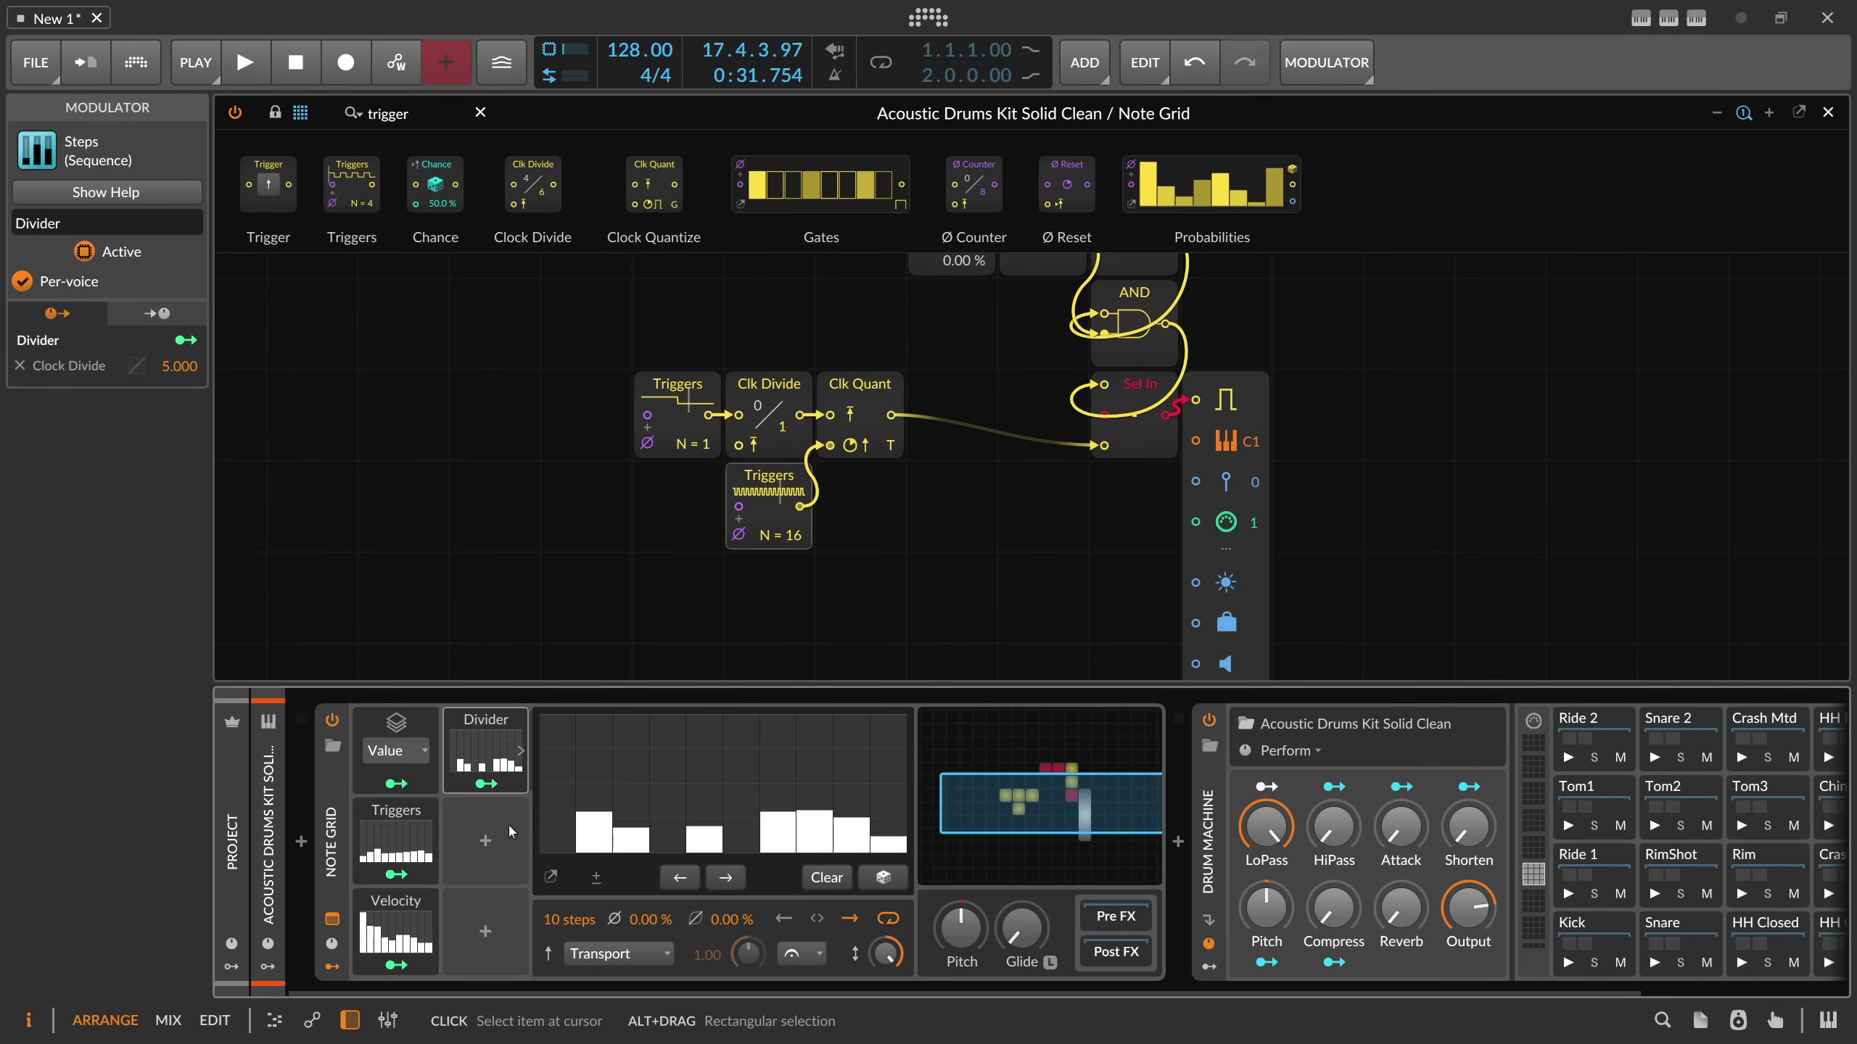
{"action": "left_click", "coordinate": [487, 774]}
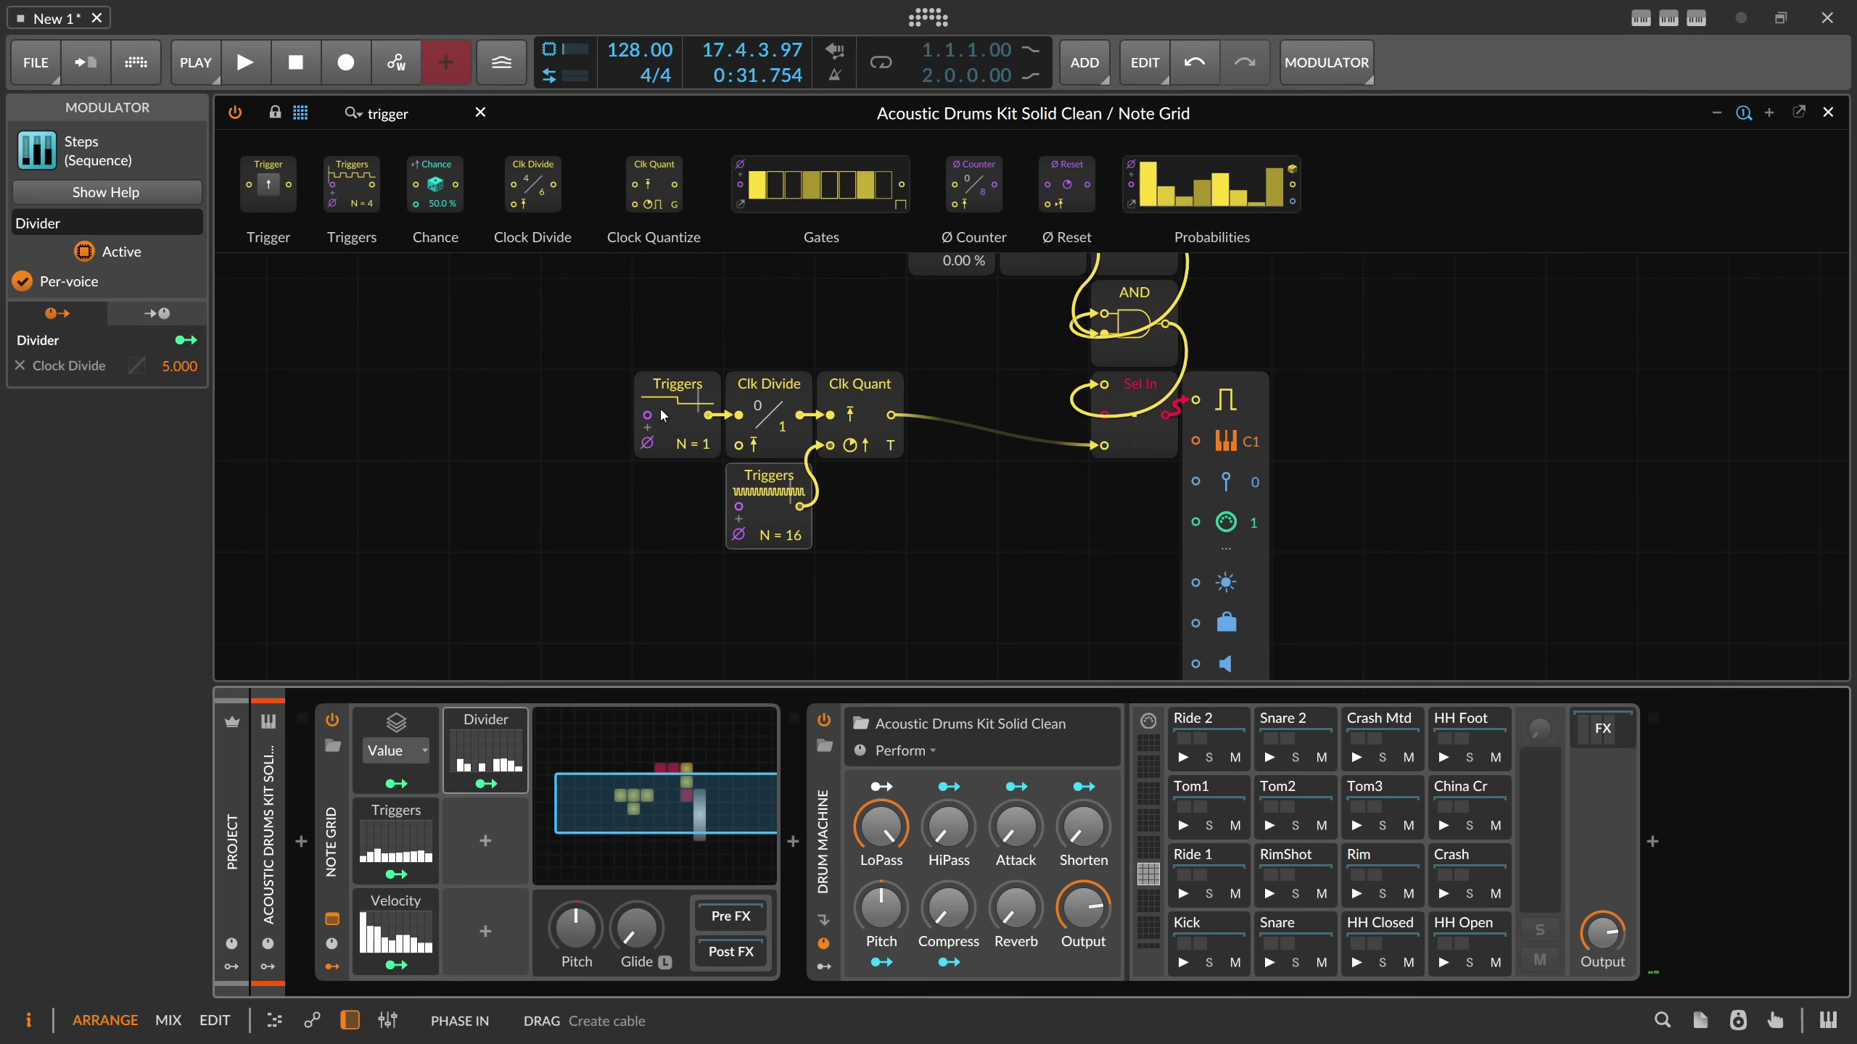
- Add a Phase In module, connect it to the phase input of the N = 1 Triggers module, and leave a free slot after it
{"action": "left_click", "coordinate": [450, 214]}
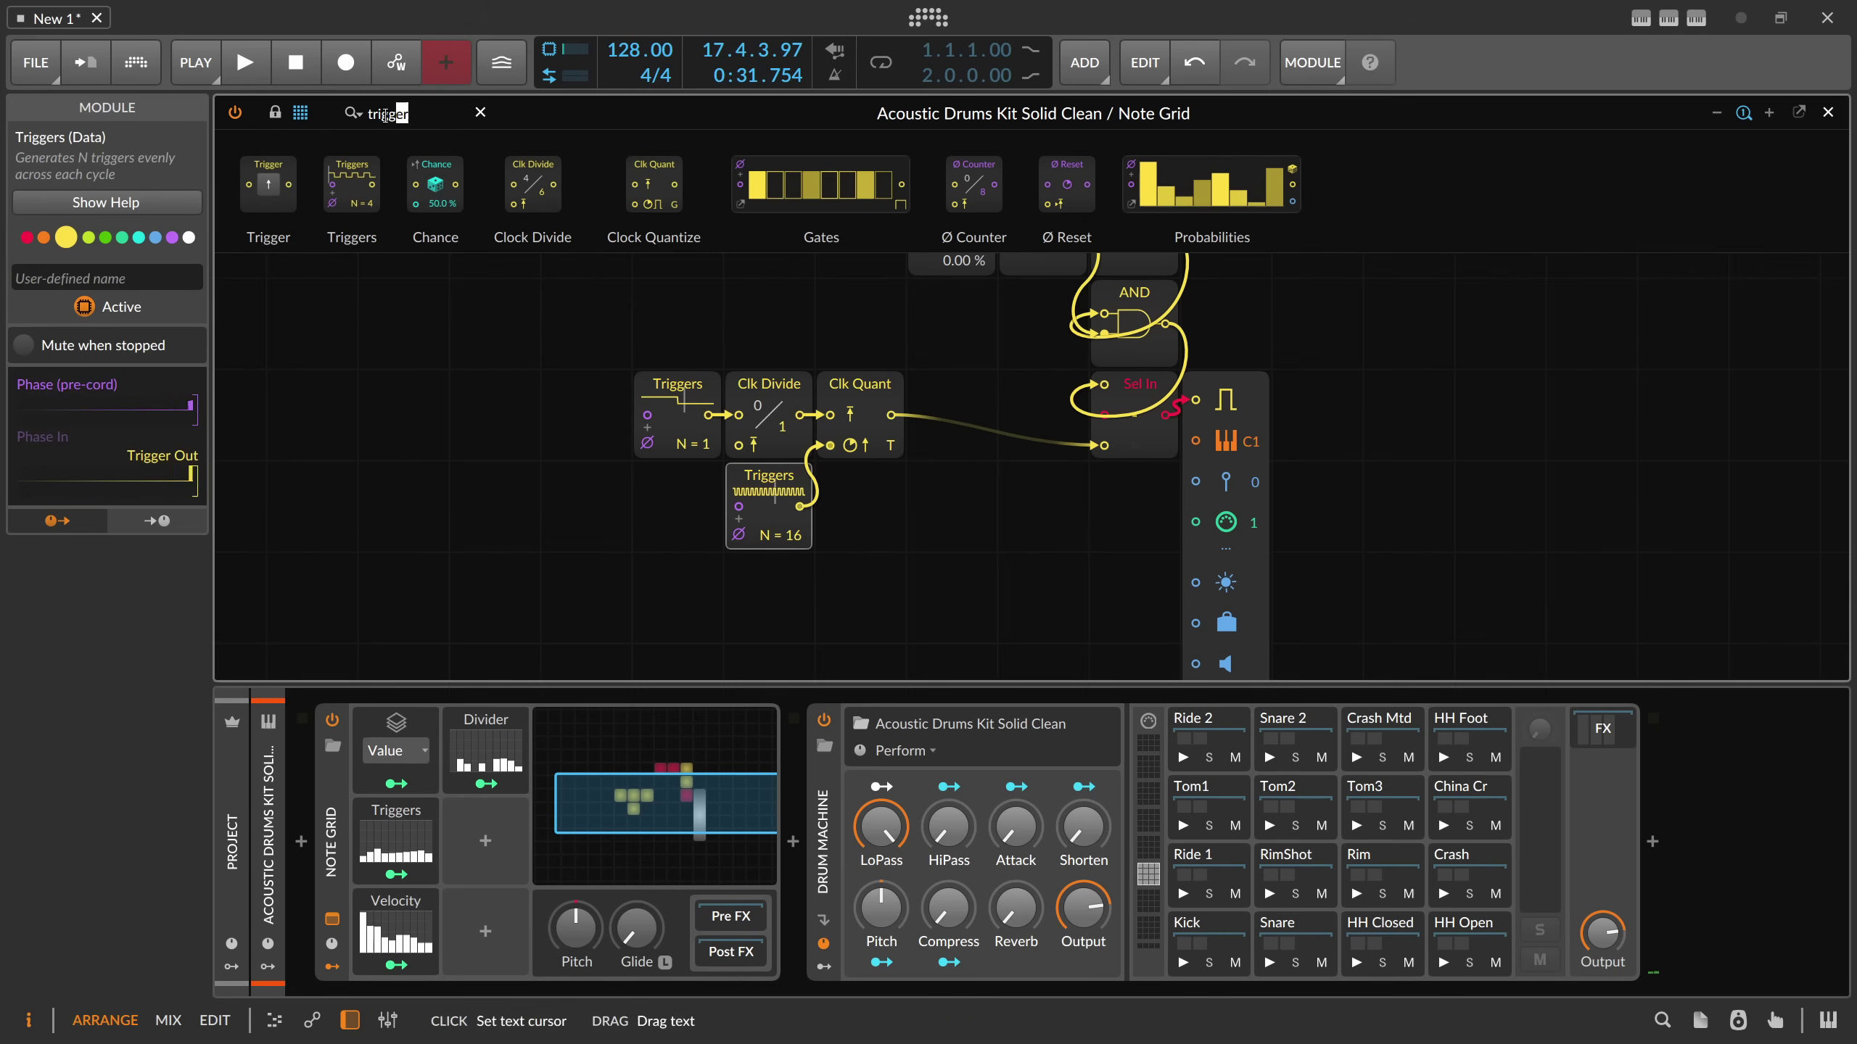
{"action": "left_click", "coordinate": [300, 112]}
{"action": "type", "text": "phase"}
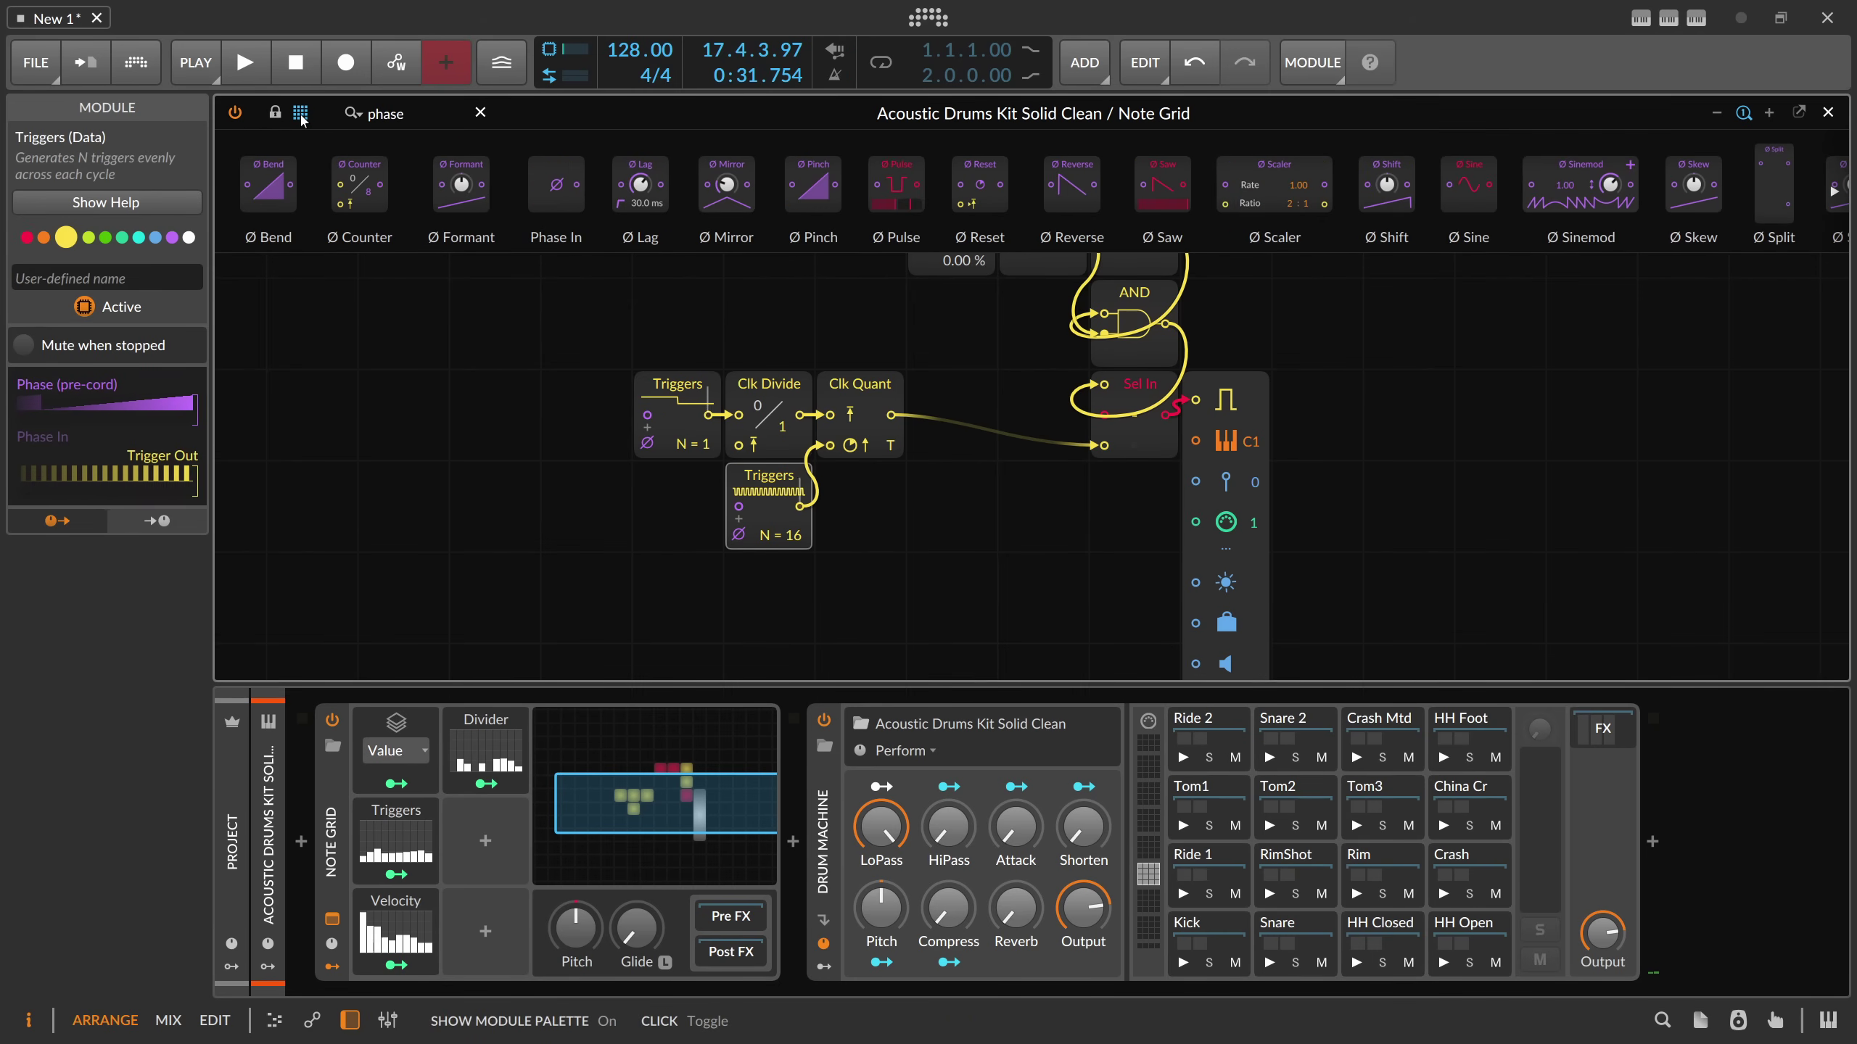
{"action": "key", "text": "Return"}
{"action": "left_click", "coordinate": [469, 406]}
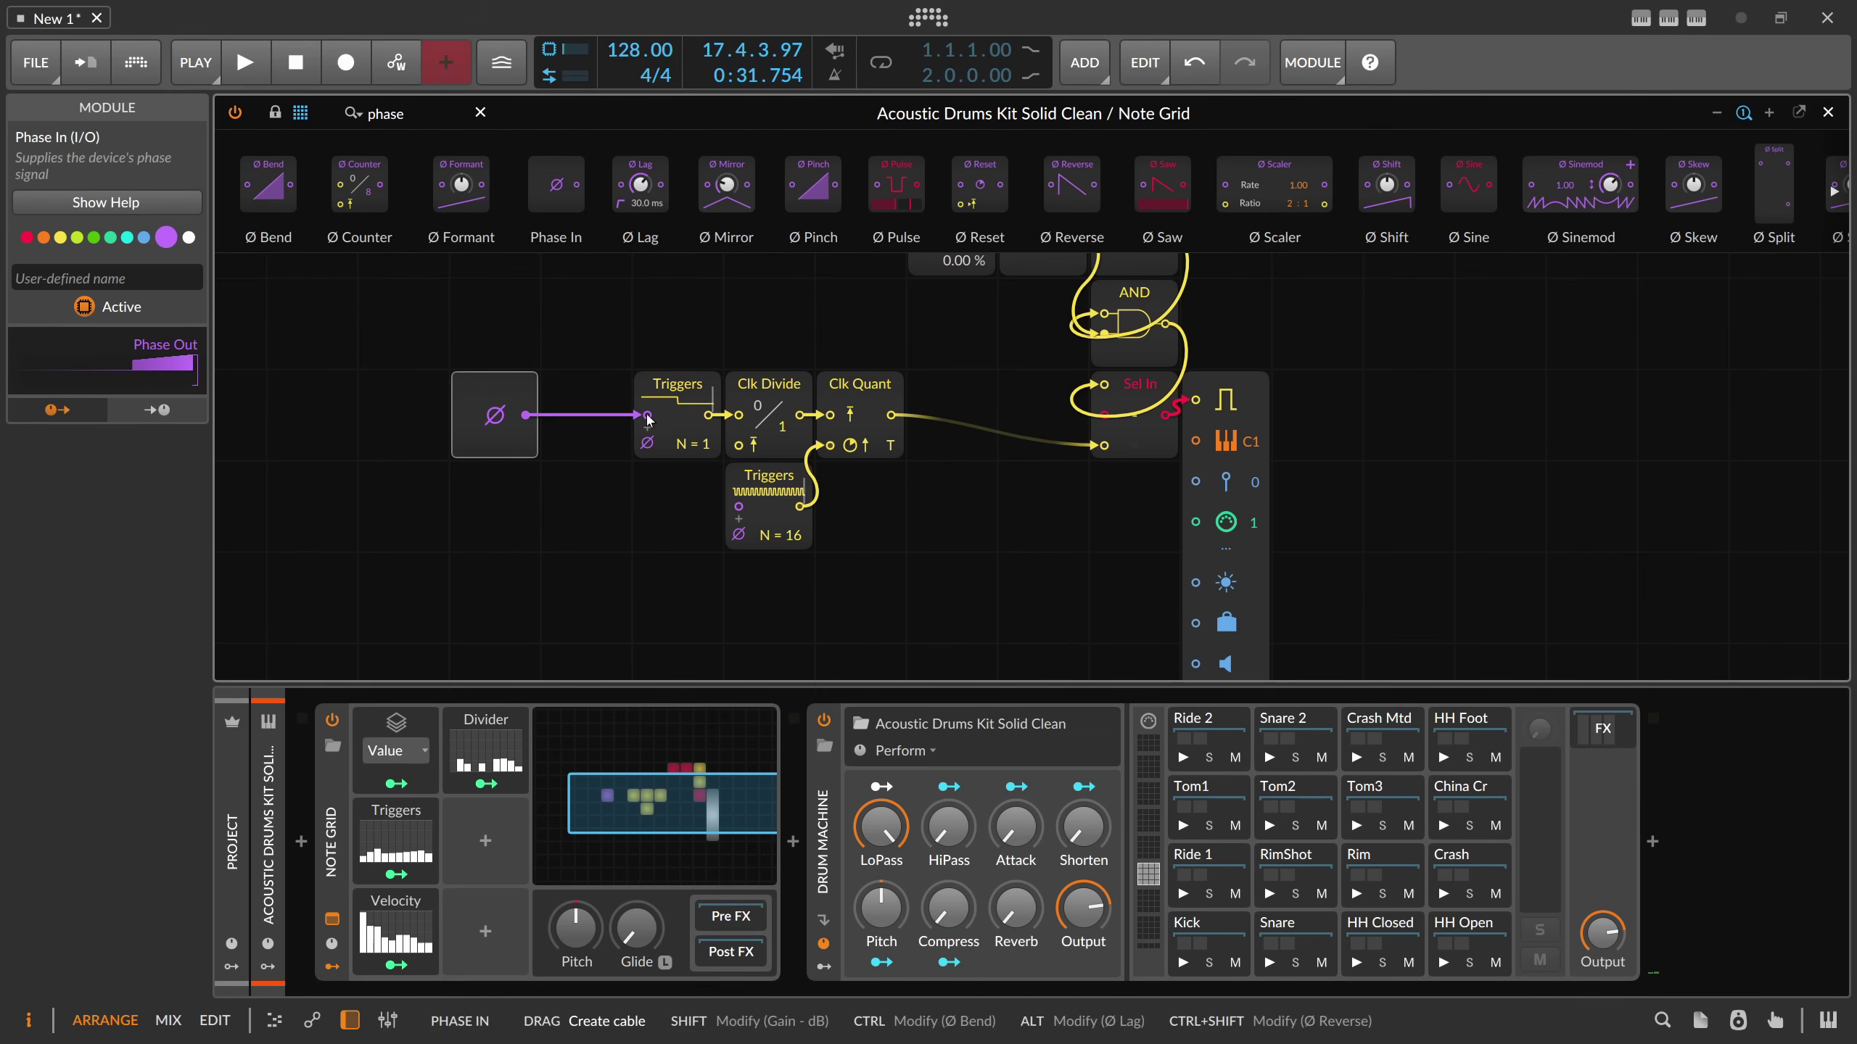
{"action": "left_click_drag", "start_coordinate": [469, 406], "coordinate": [392, 403]}
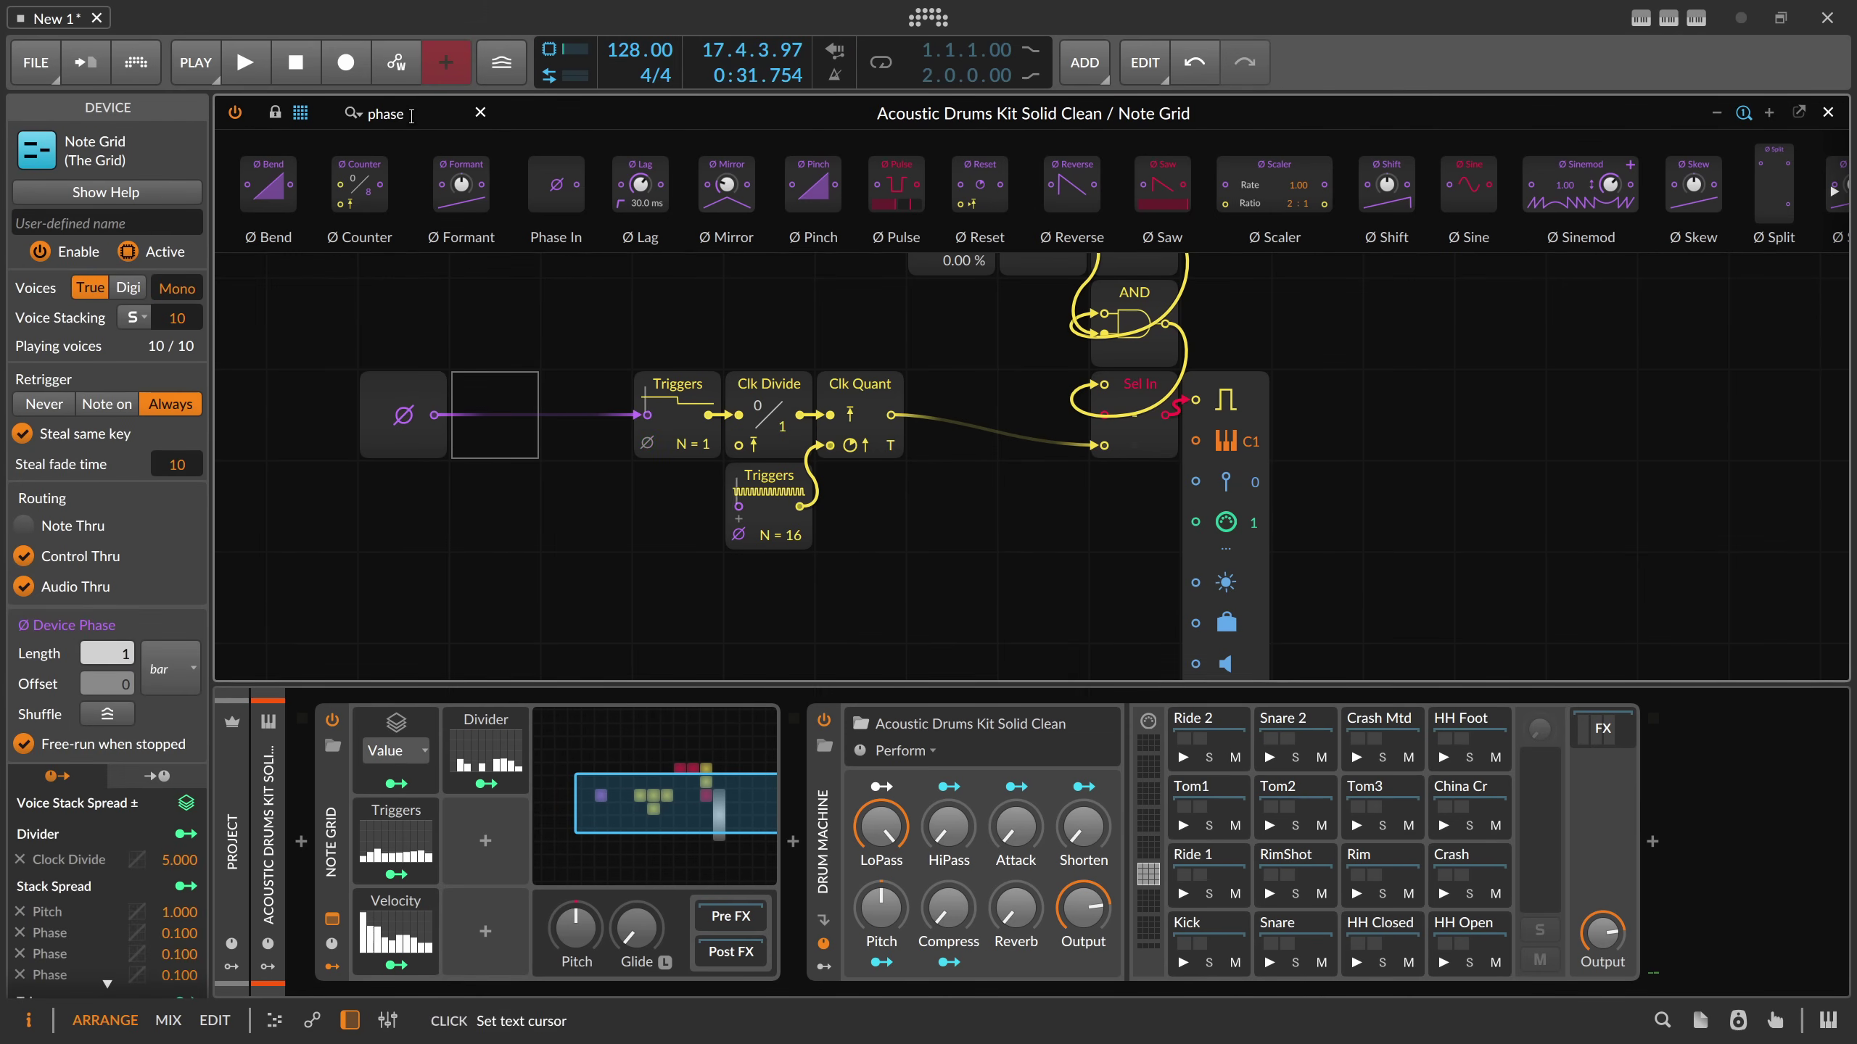
- Insert a Phase Shift module between Phase In and Triggers, turn off Note Out's additional expressions and close the Grid editor
{"action": "type", "text": "shift"}
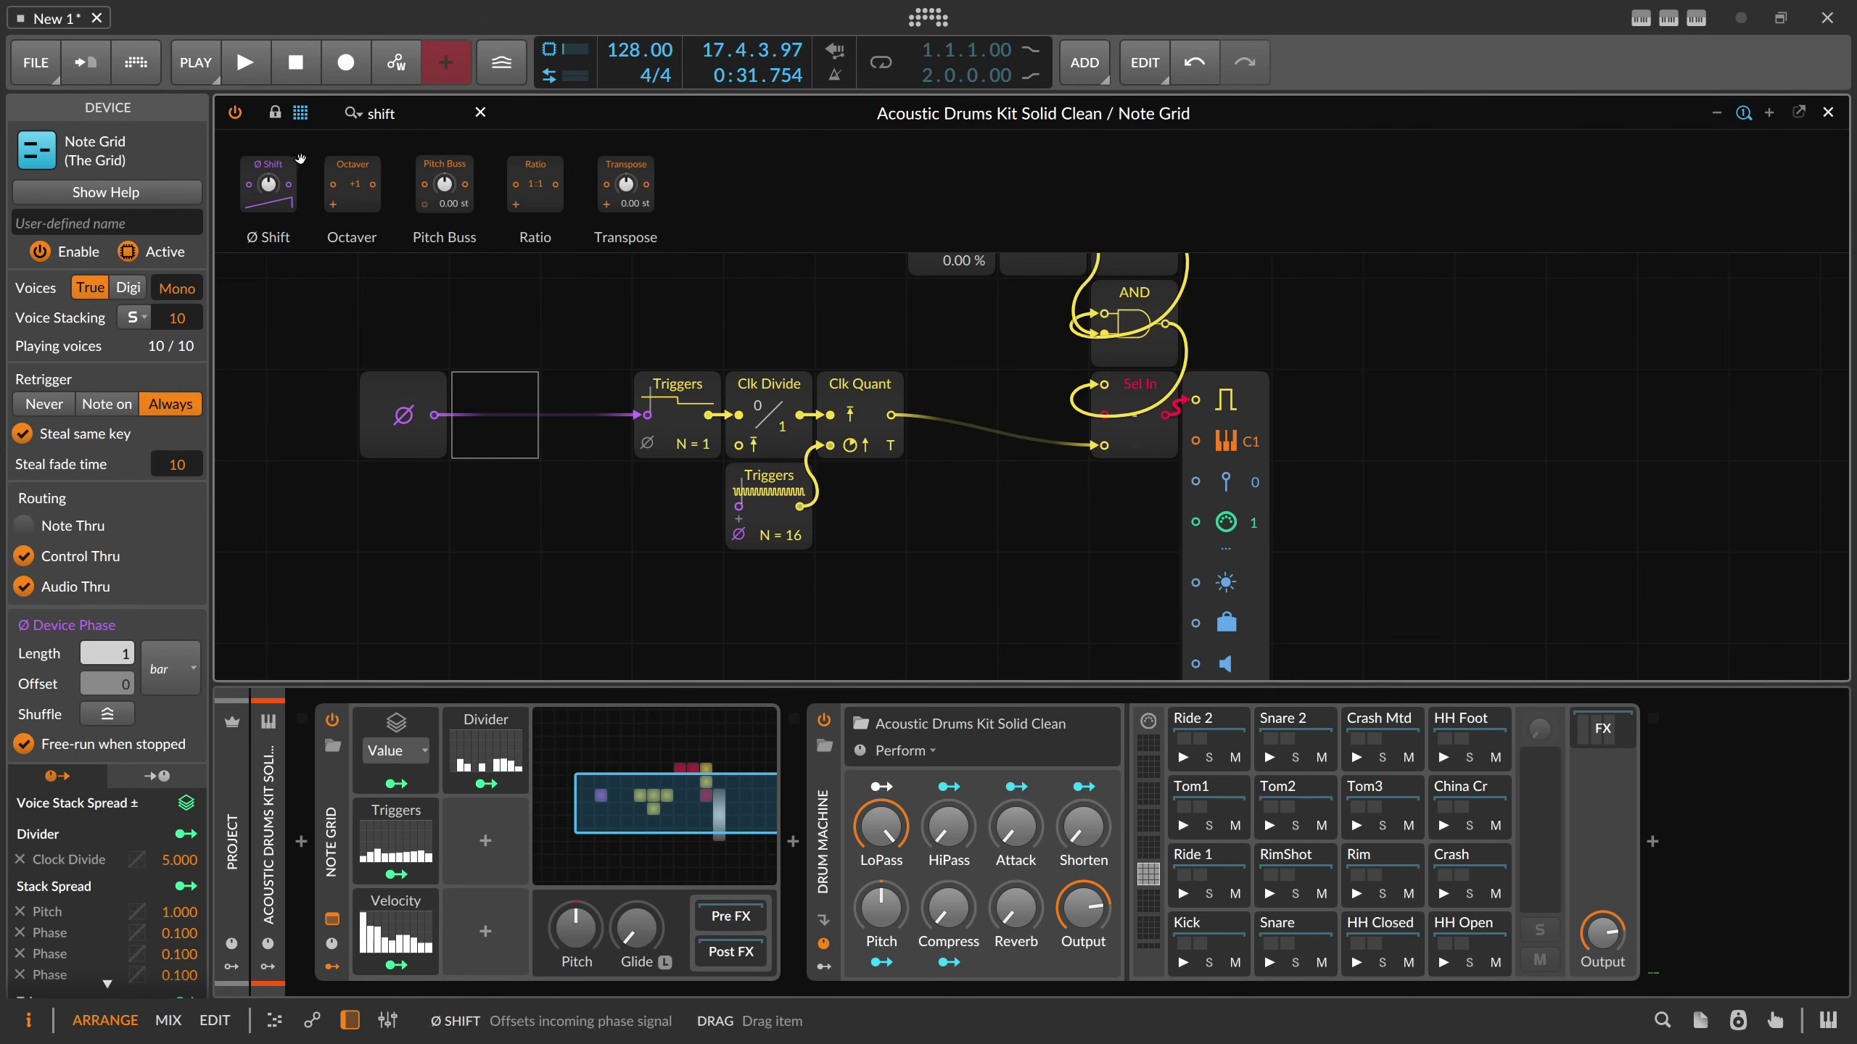
{"action": "key", "text": "Return"}
{"action": "left_click", "coordinate": [521, 384]}
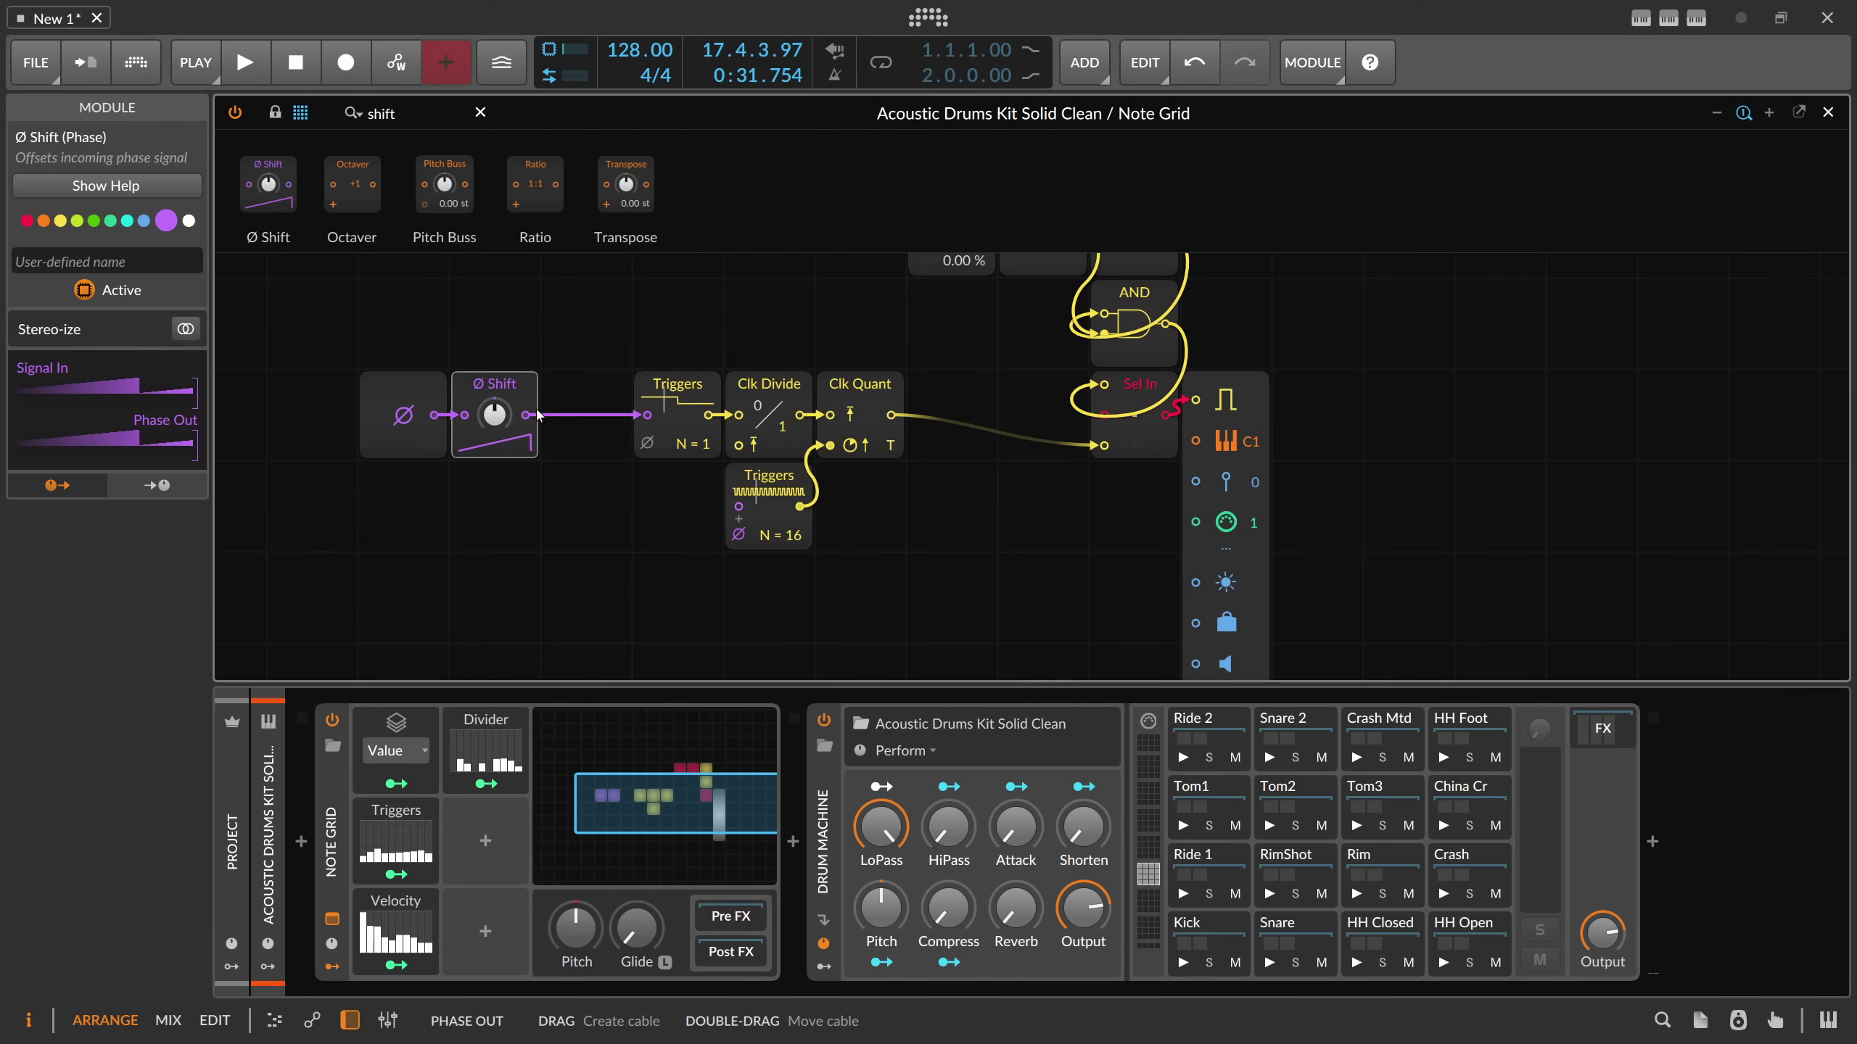
{"action": "left_click", "coordinate": [1217, 534]}
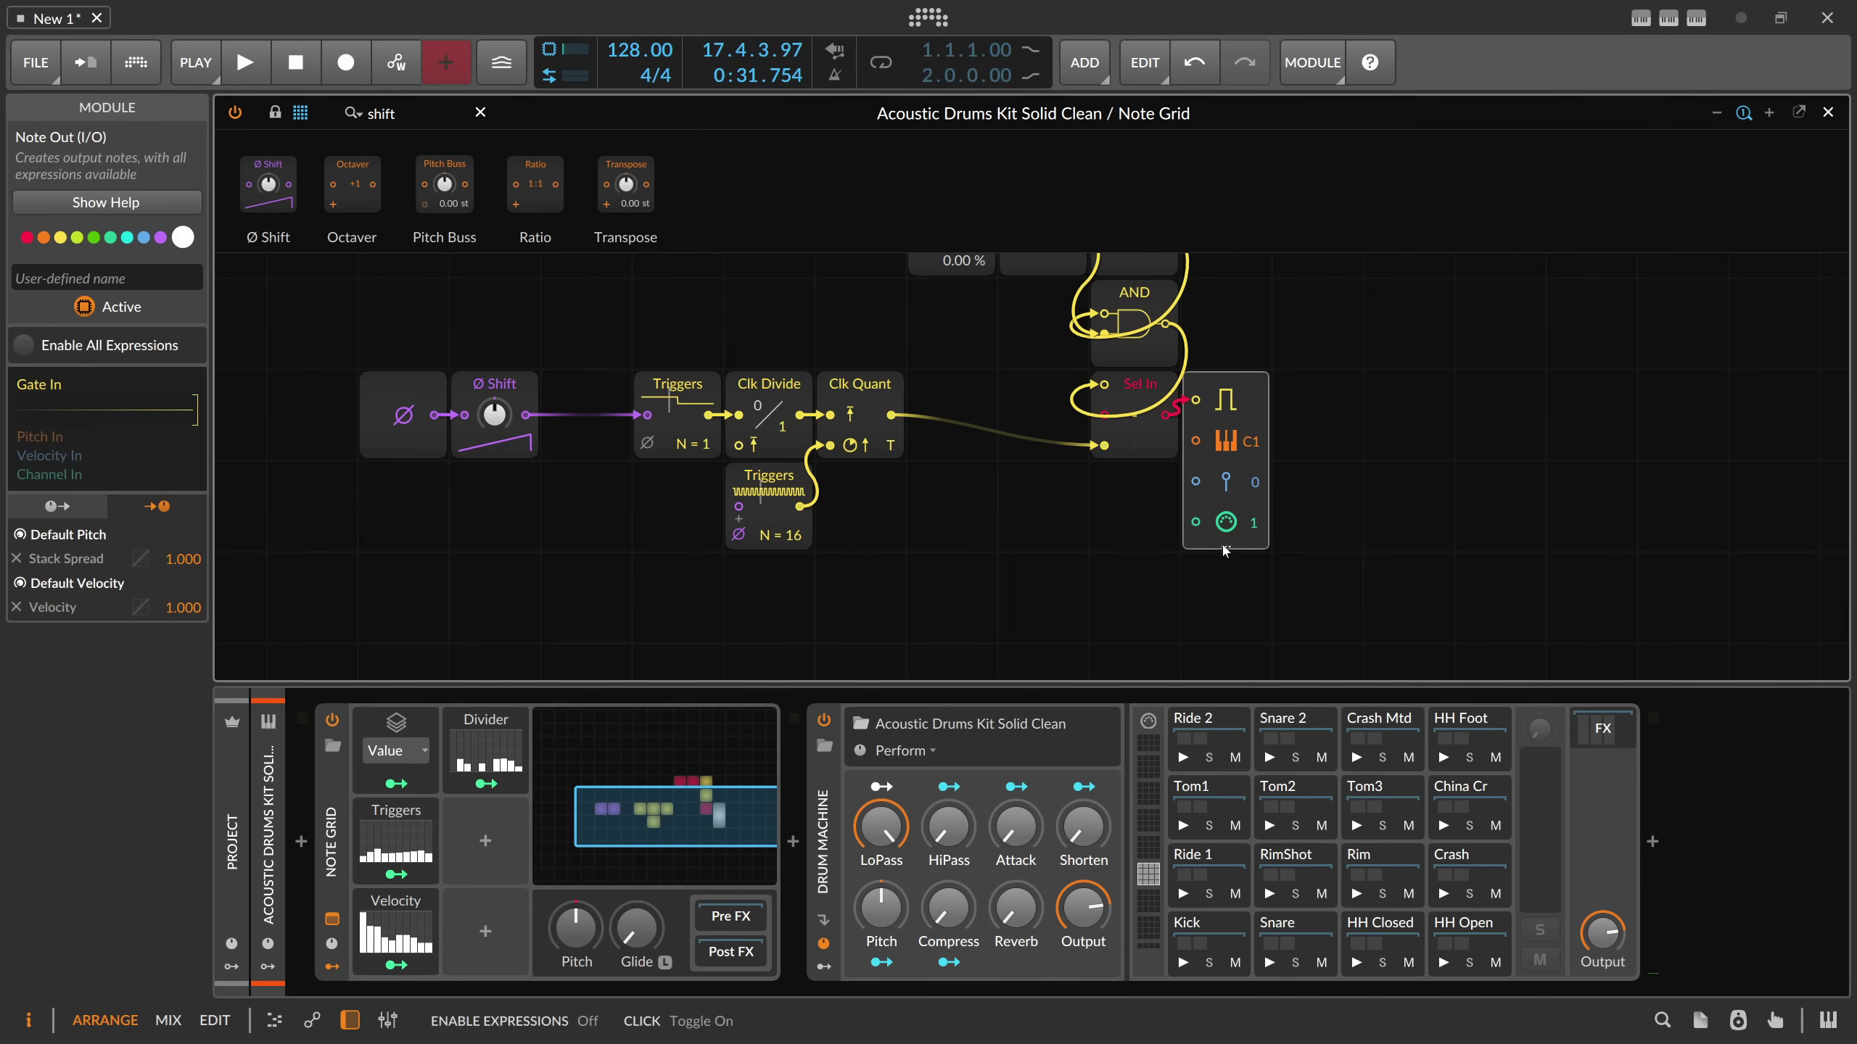
{"action": "key", "text": "Escape"}
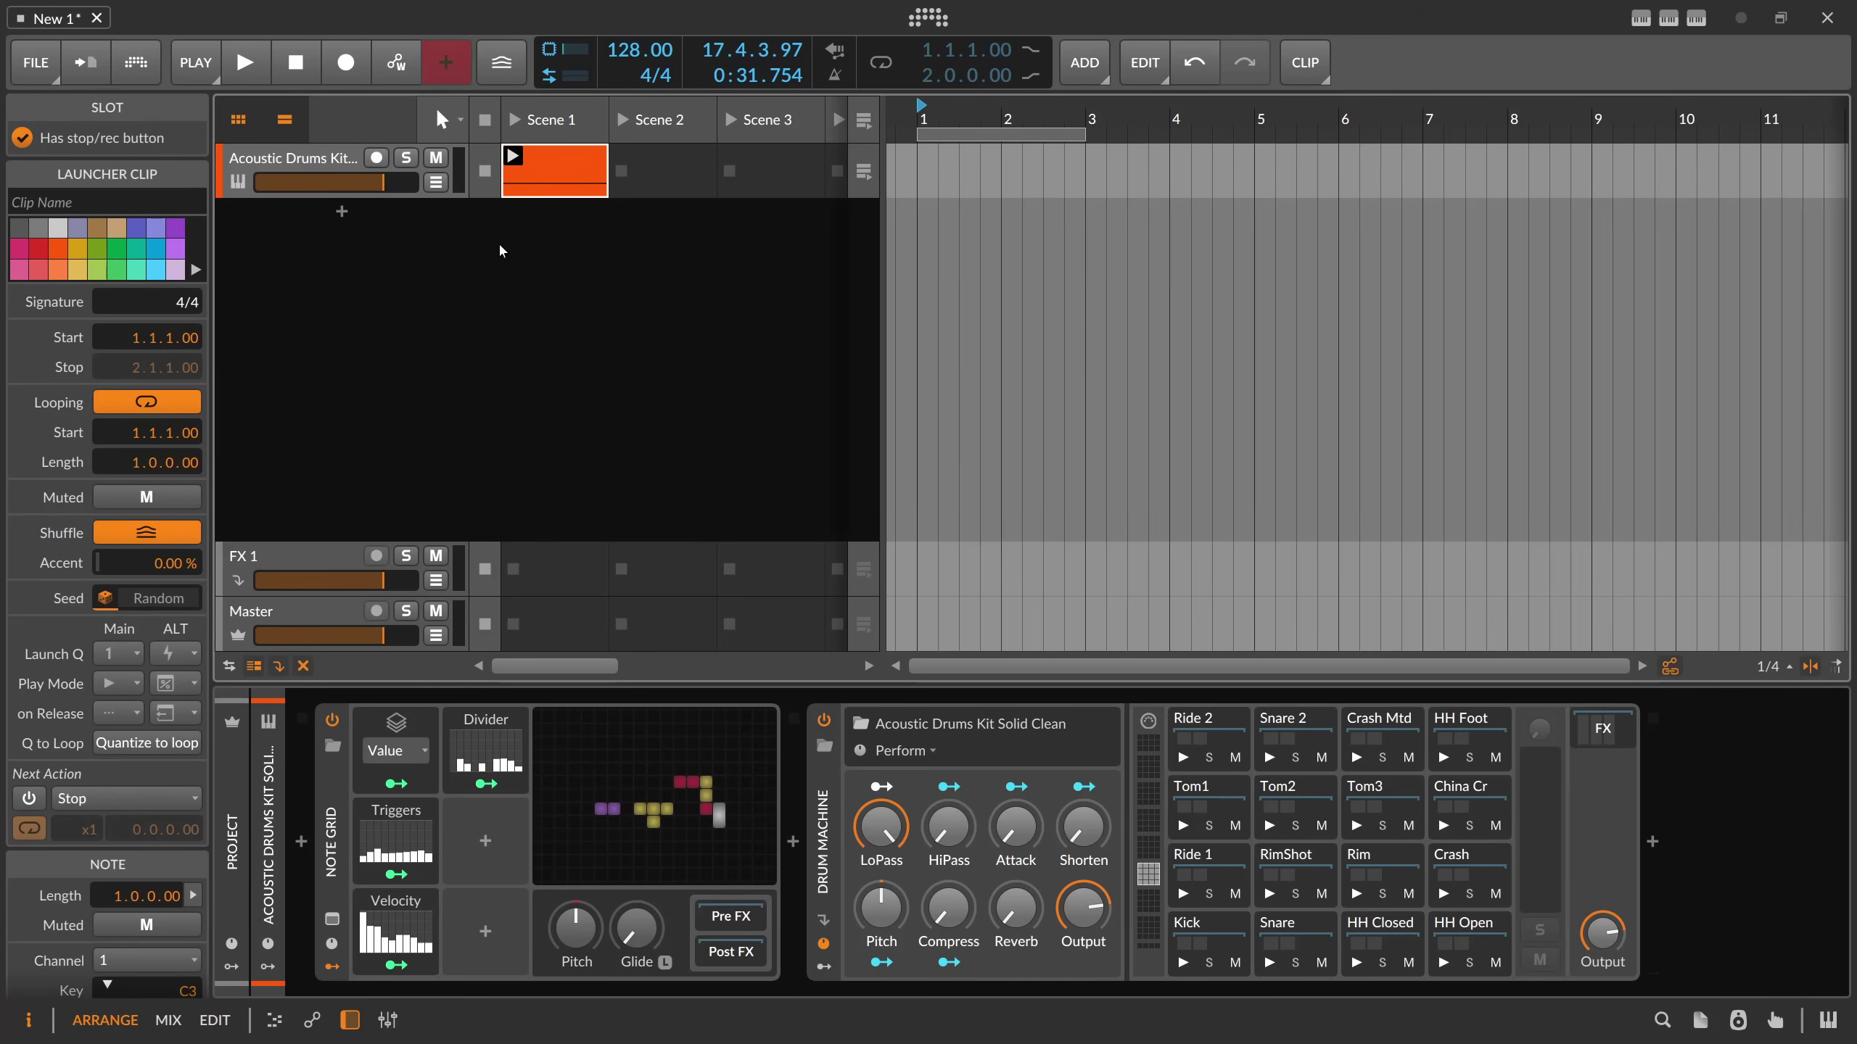
- Add a second instrument track, arm it for recording and set its input to the Acoustic Drums Kit Solid Clean track
{"action": "right_click", "coordinate": [311, 246]}
{"action": "left_click", "coordinate": [325, 258]}
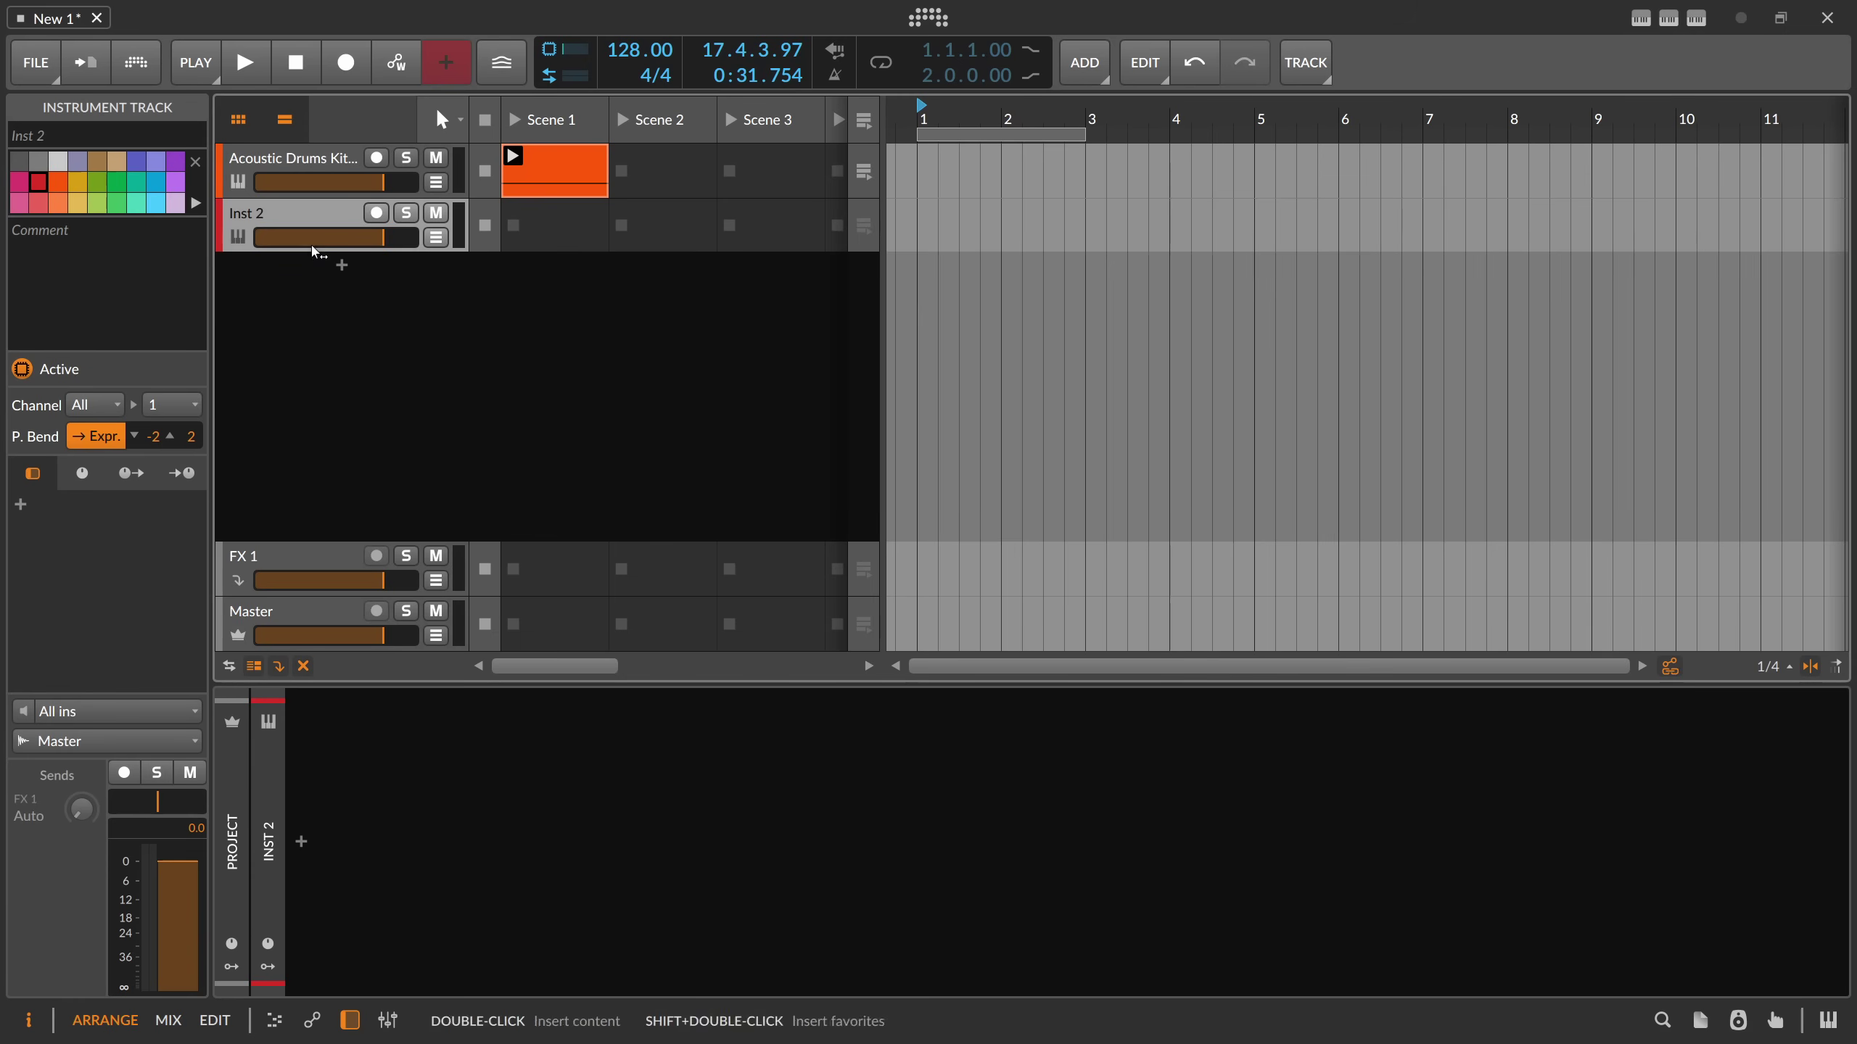
{"action": "left_click", "coordinate": [376, 212]}
{"action": "left_click", "coordinate": [107, 710]}
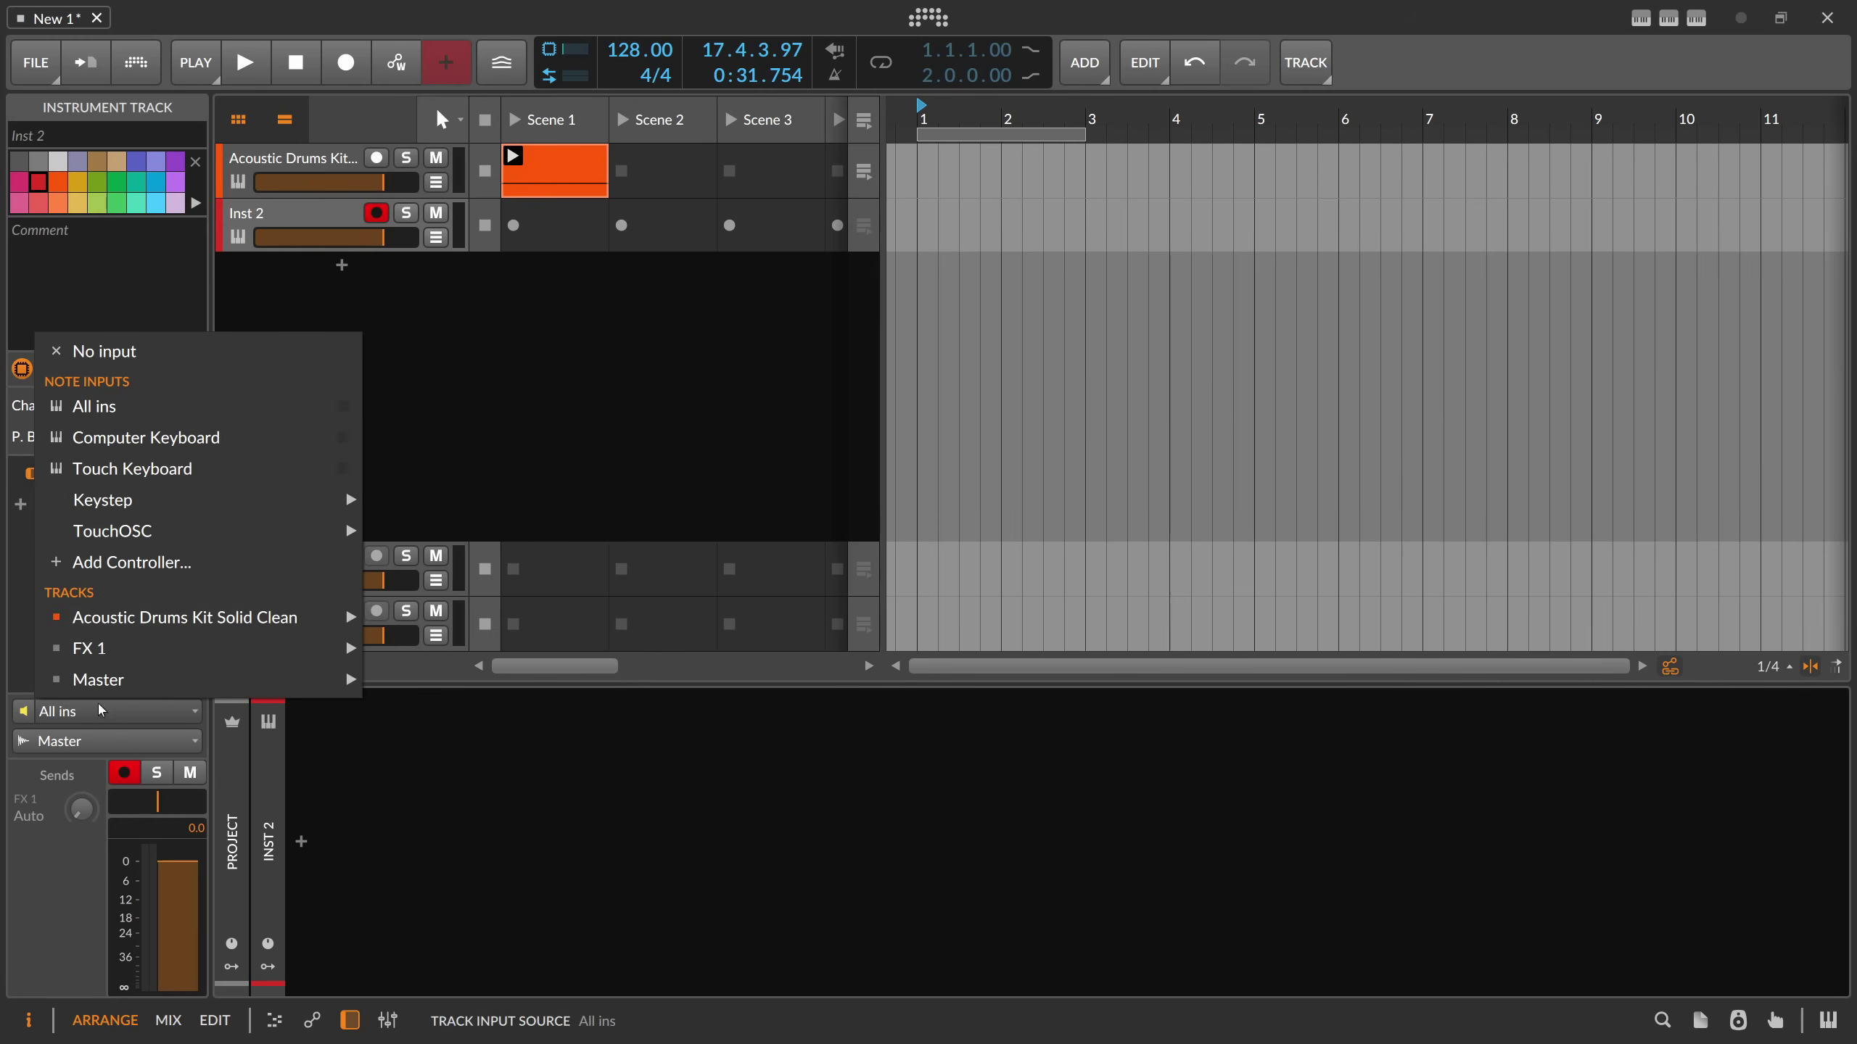
{"action": "mouse_move", "coordinate": [198, 617]}
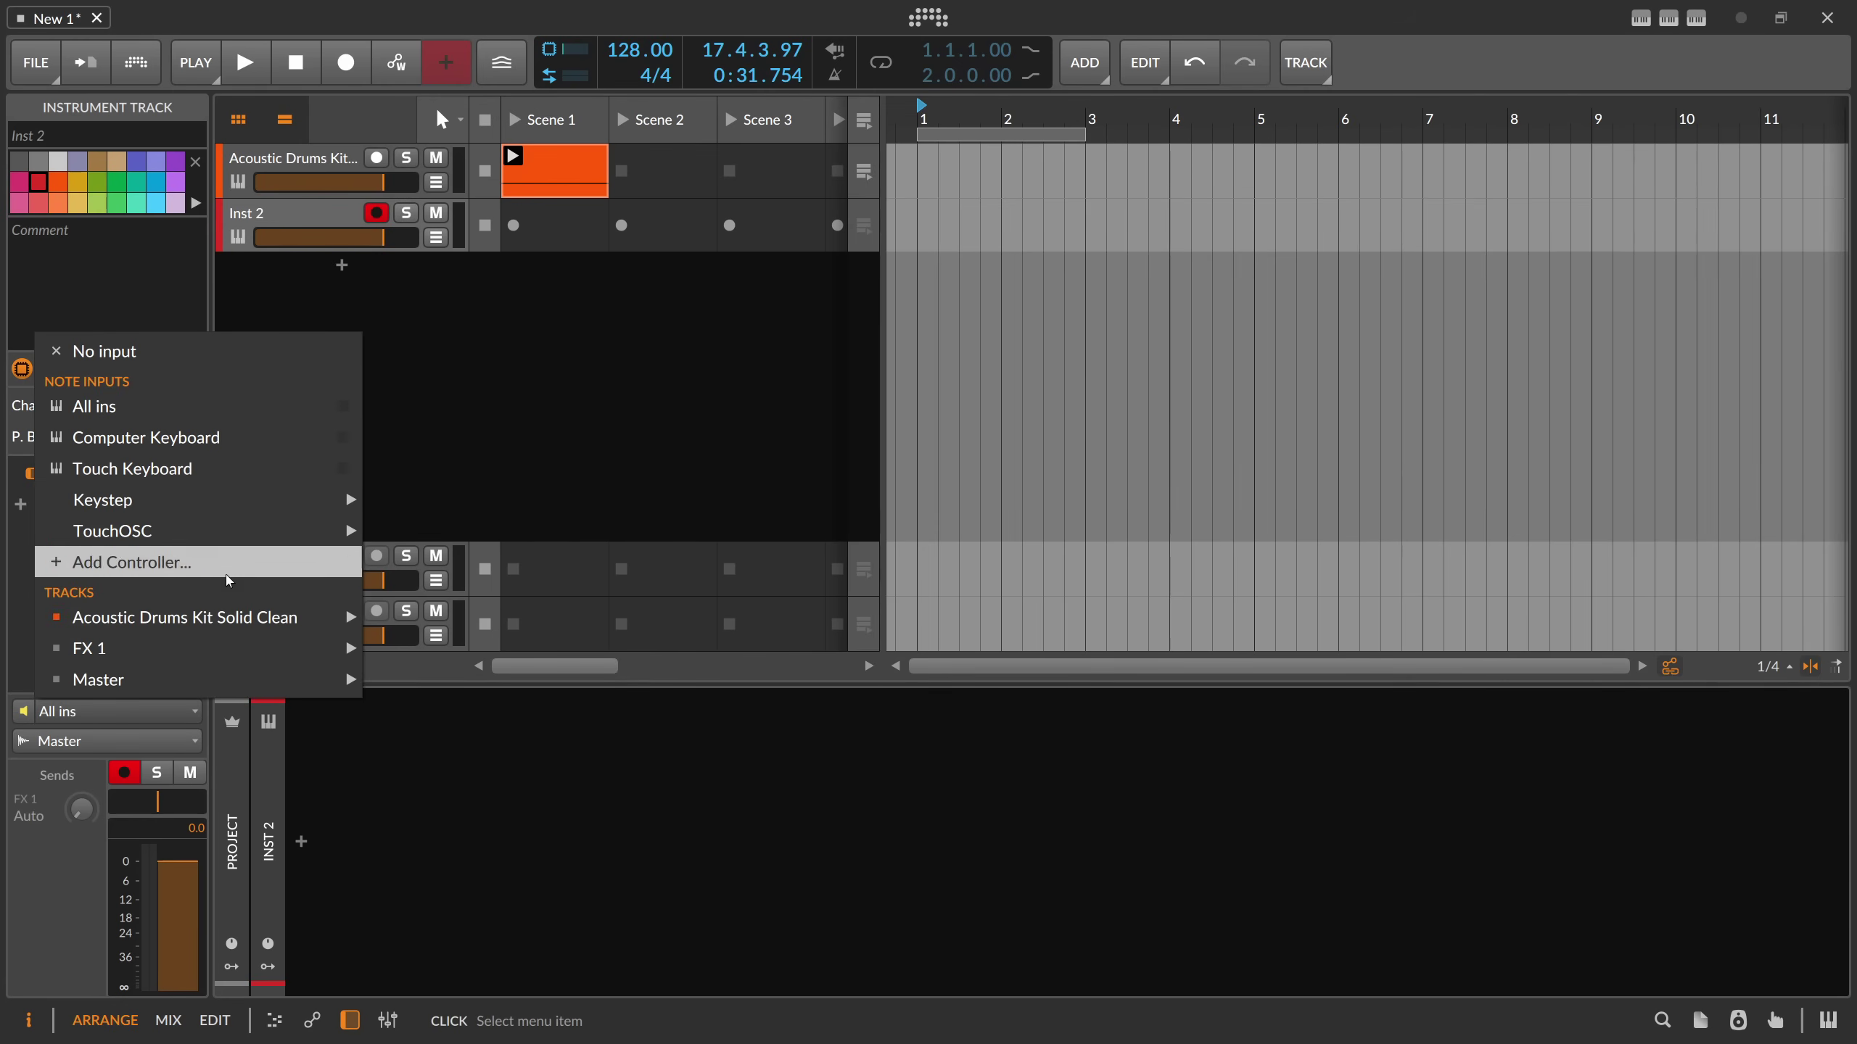
{"action": "left_click", "coordinate": [436, 672]}
- Record about two bars of the drum sequencer's notes into the Inst 2 slot of Scene 1
{"action": "left_click", "coordinate": [515, 232]}
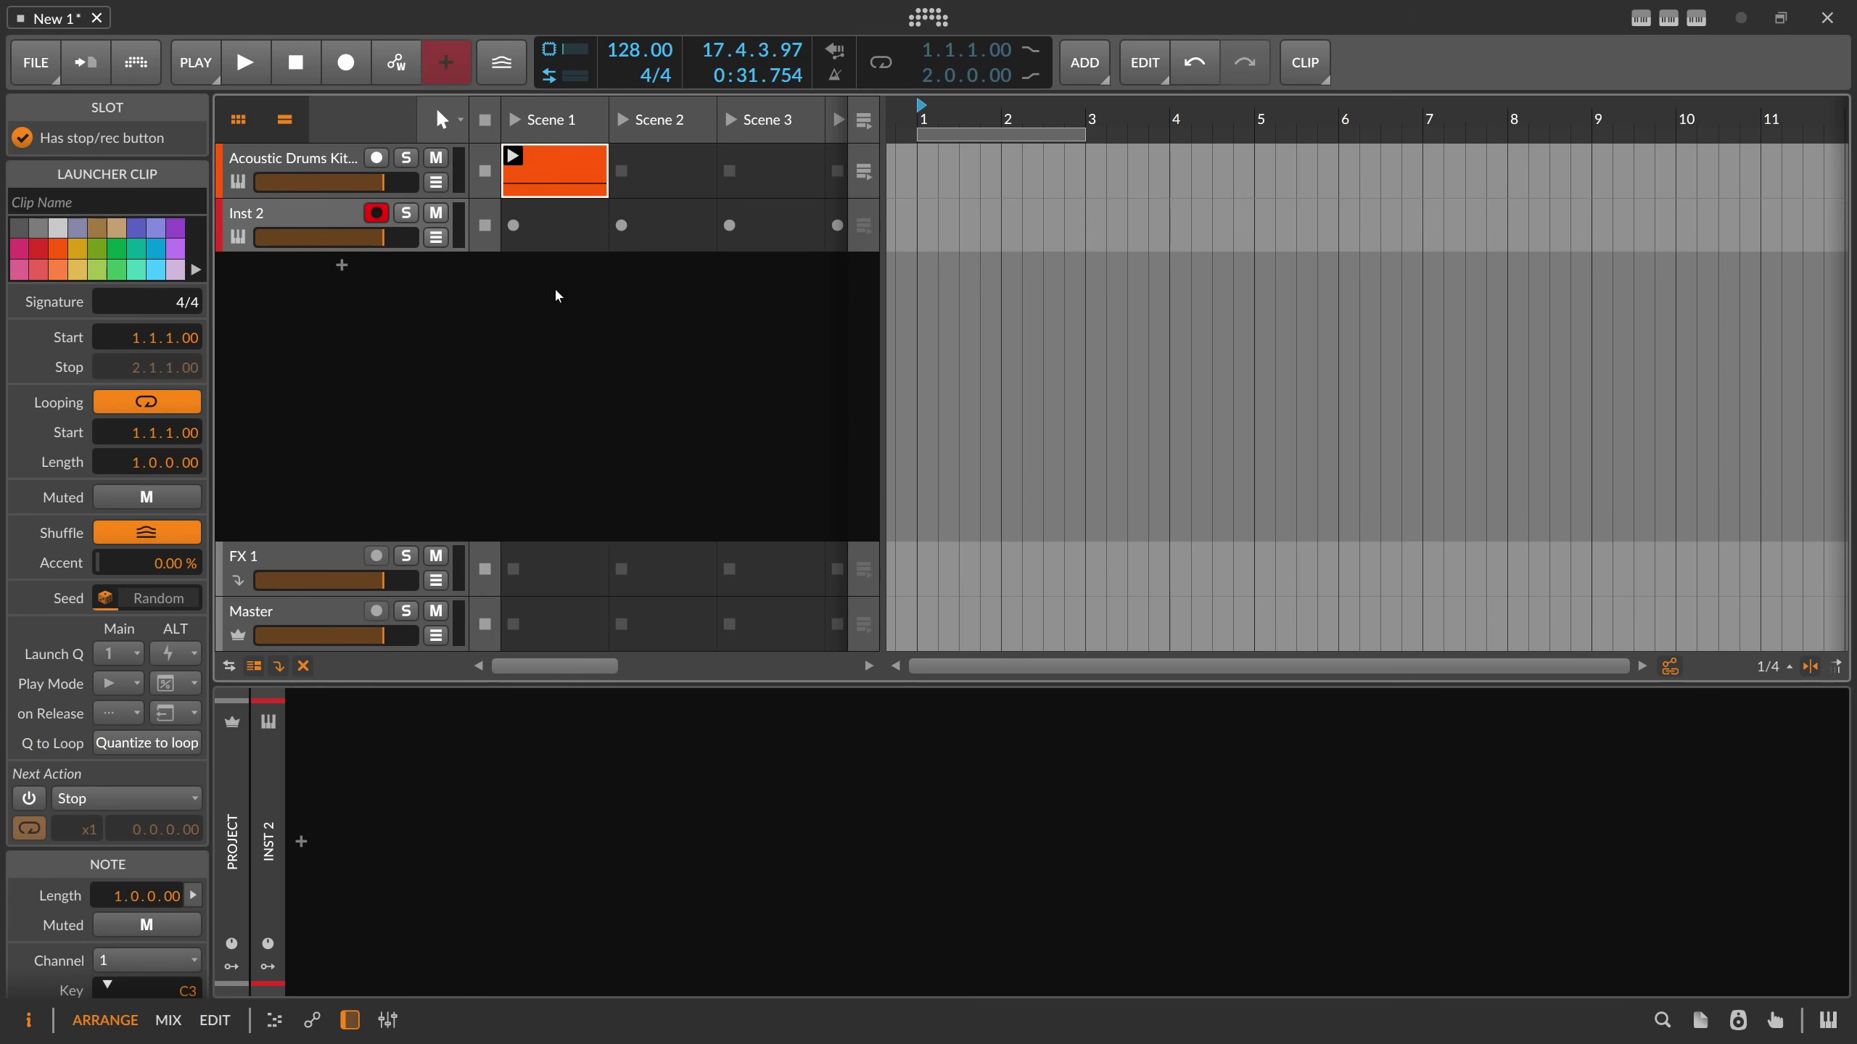
{"action": "left_click", "coordinate": [514, 226]}
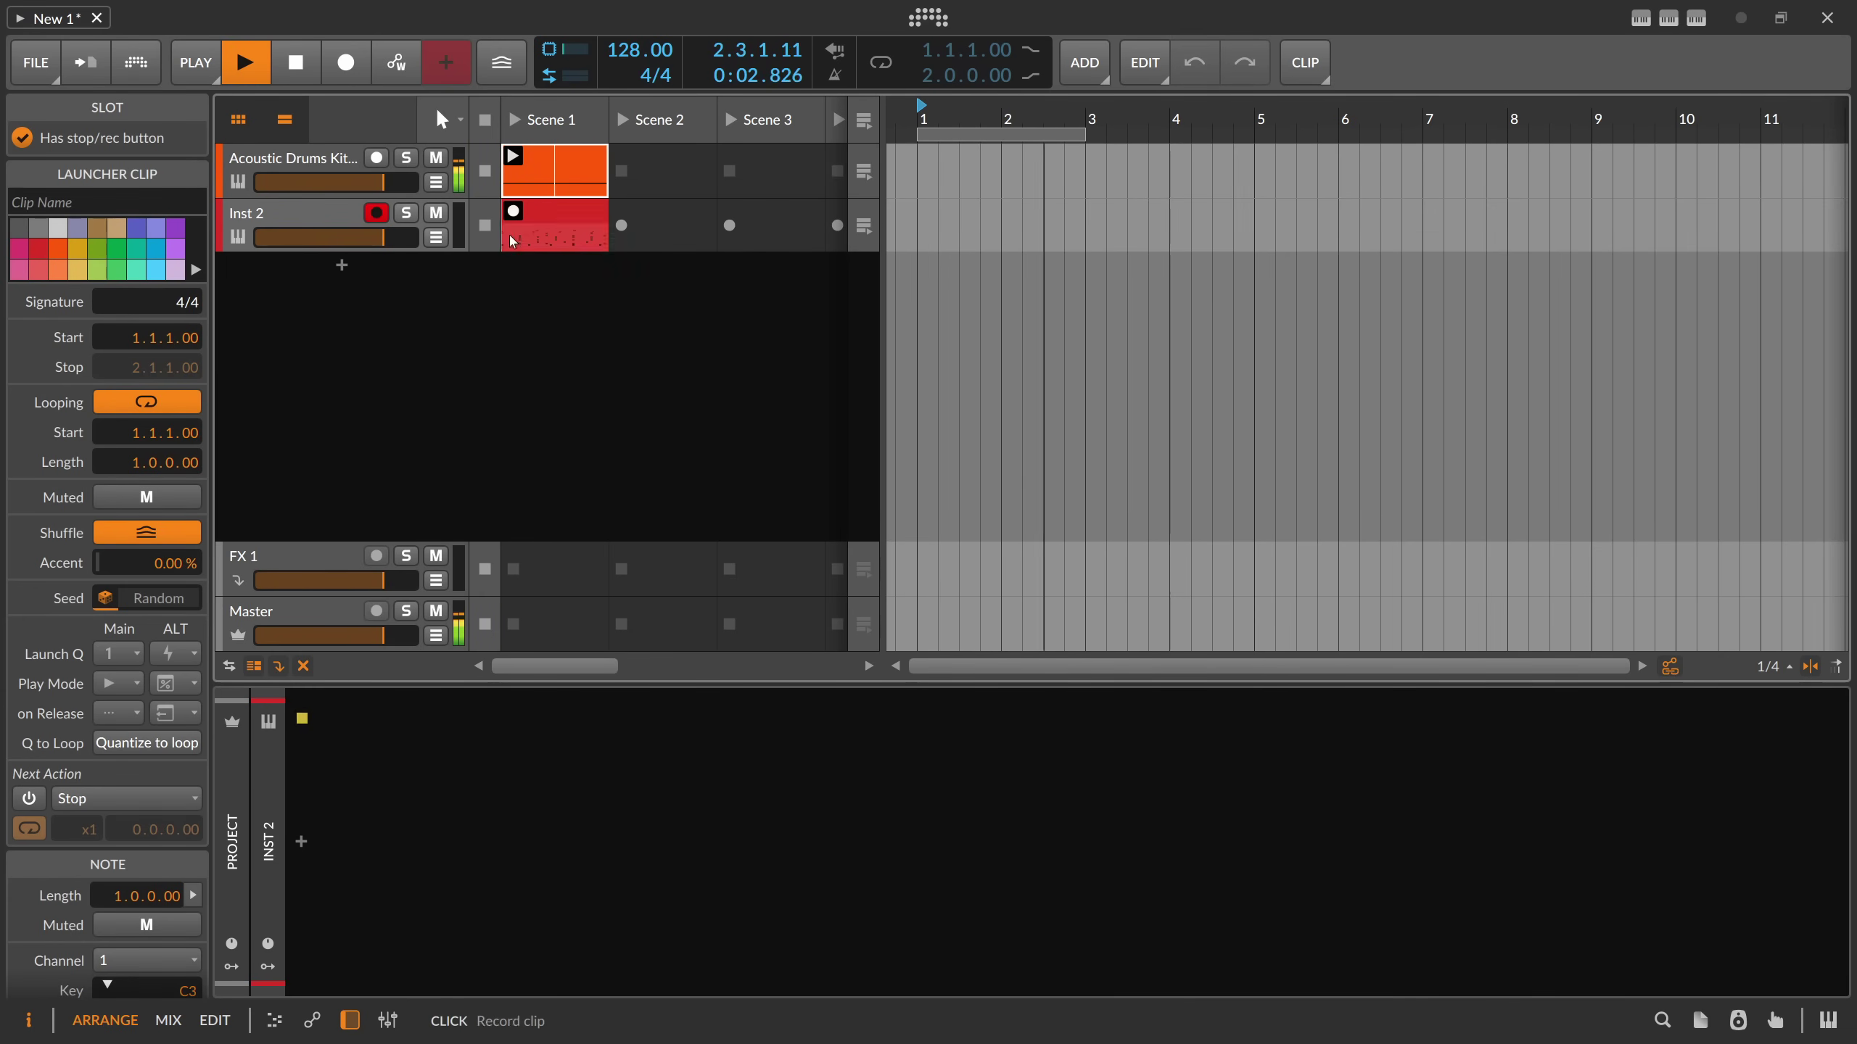
{"action": "left_click", "coordinate": [484, 227]}
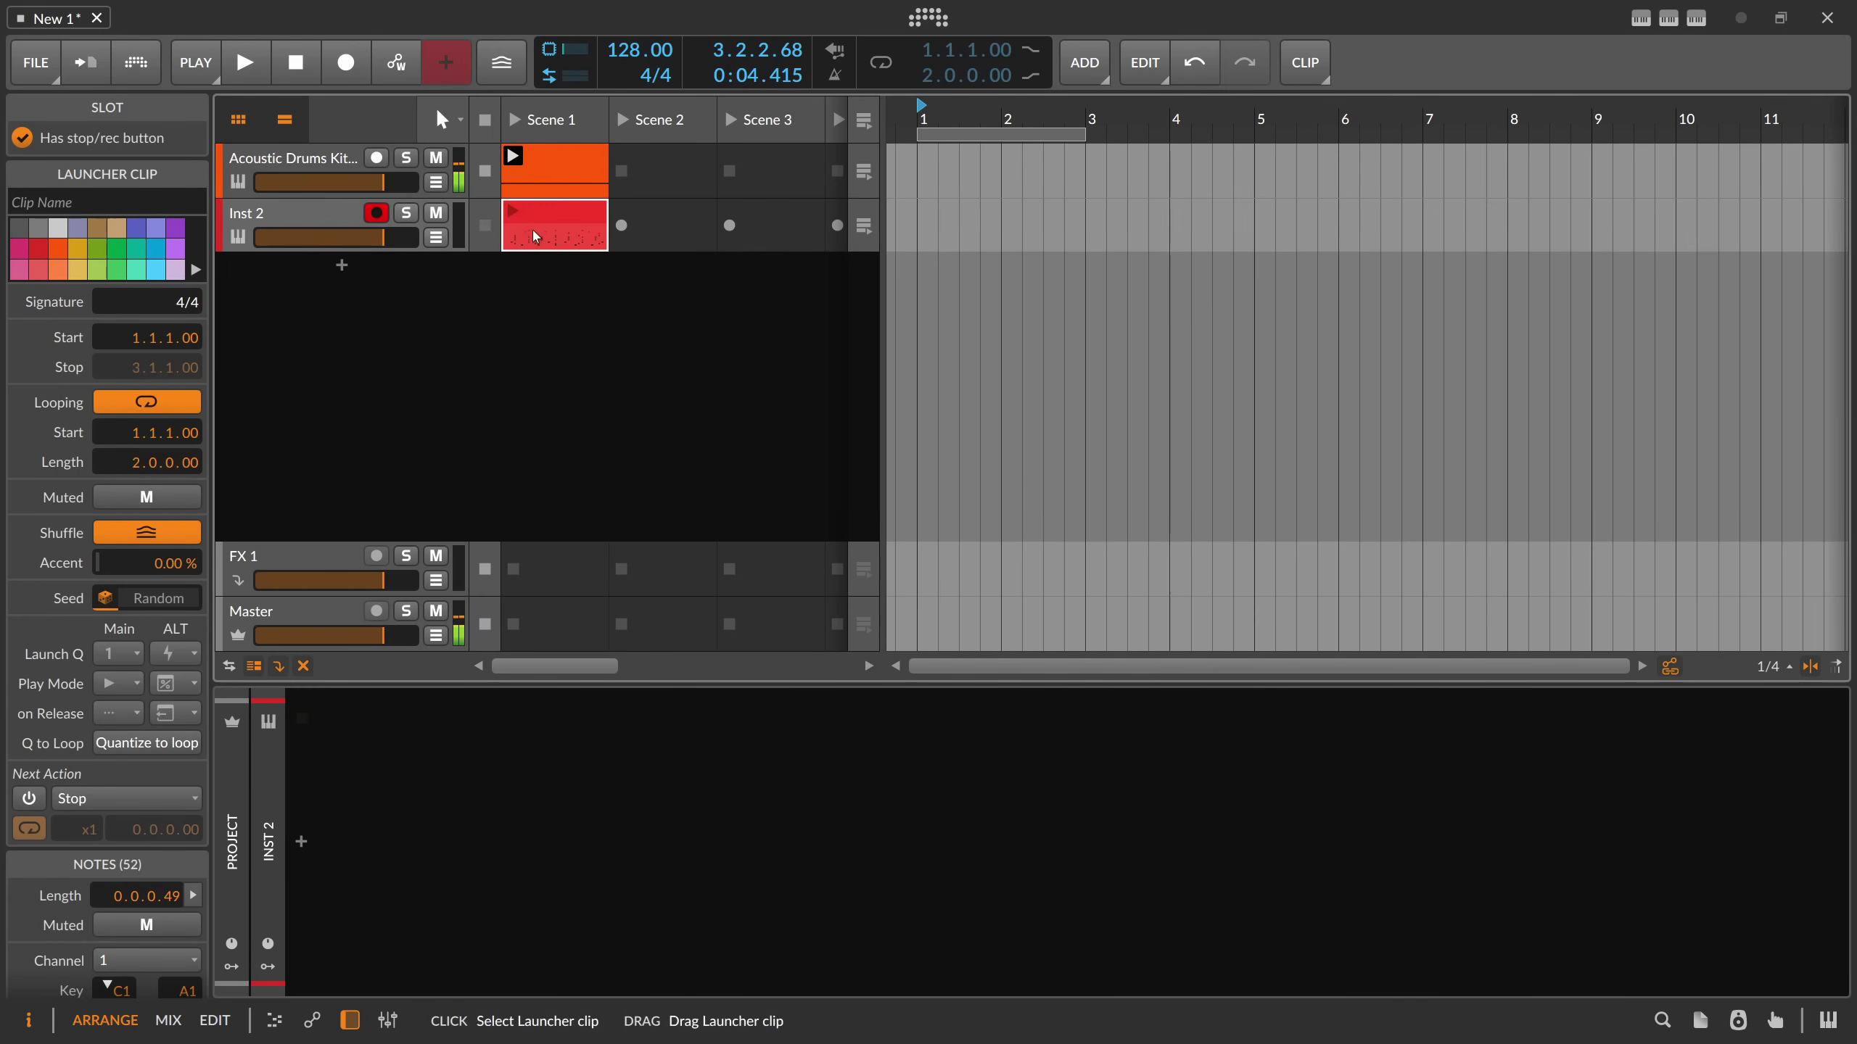
- Open the recorded clip in an enlarged note editor and select its C1 notes to inspect the kick pattern
{"action": "double_click", "coordinate": [556, 233]}
{"action": "left_click_drag", "start_coordinate": [603, 691], "coordinate": [603, 450]}
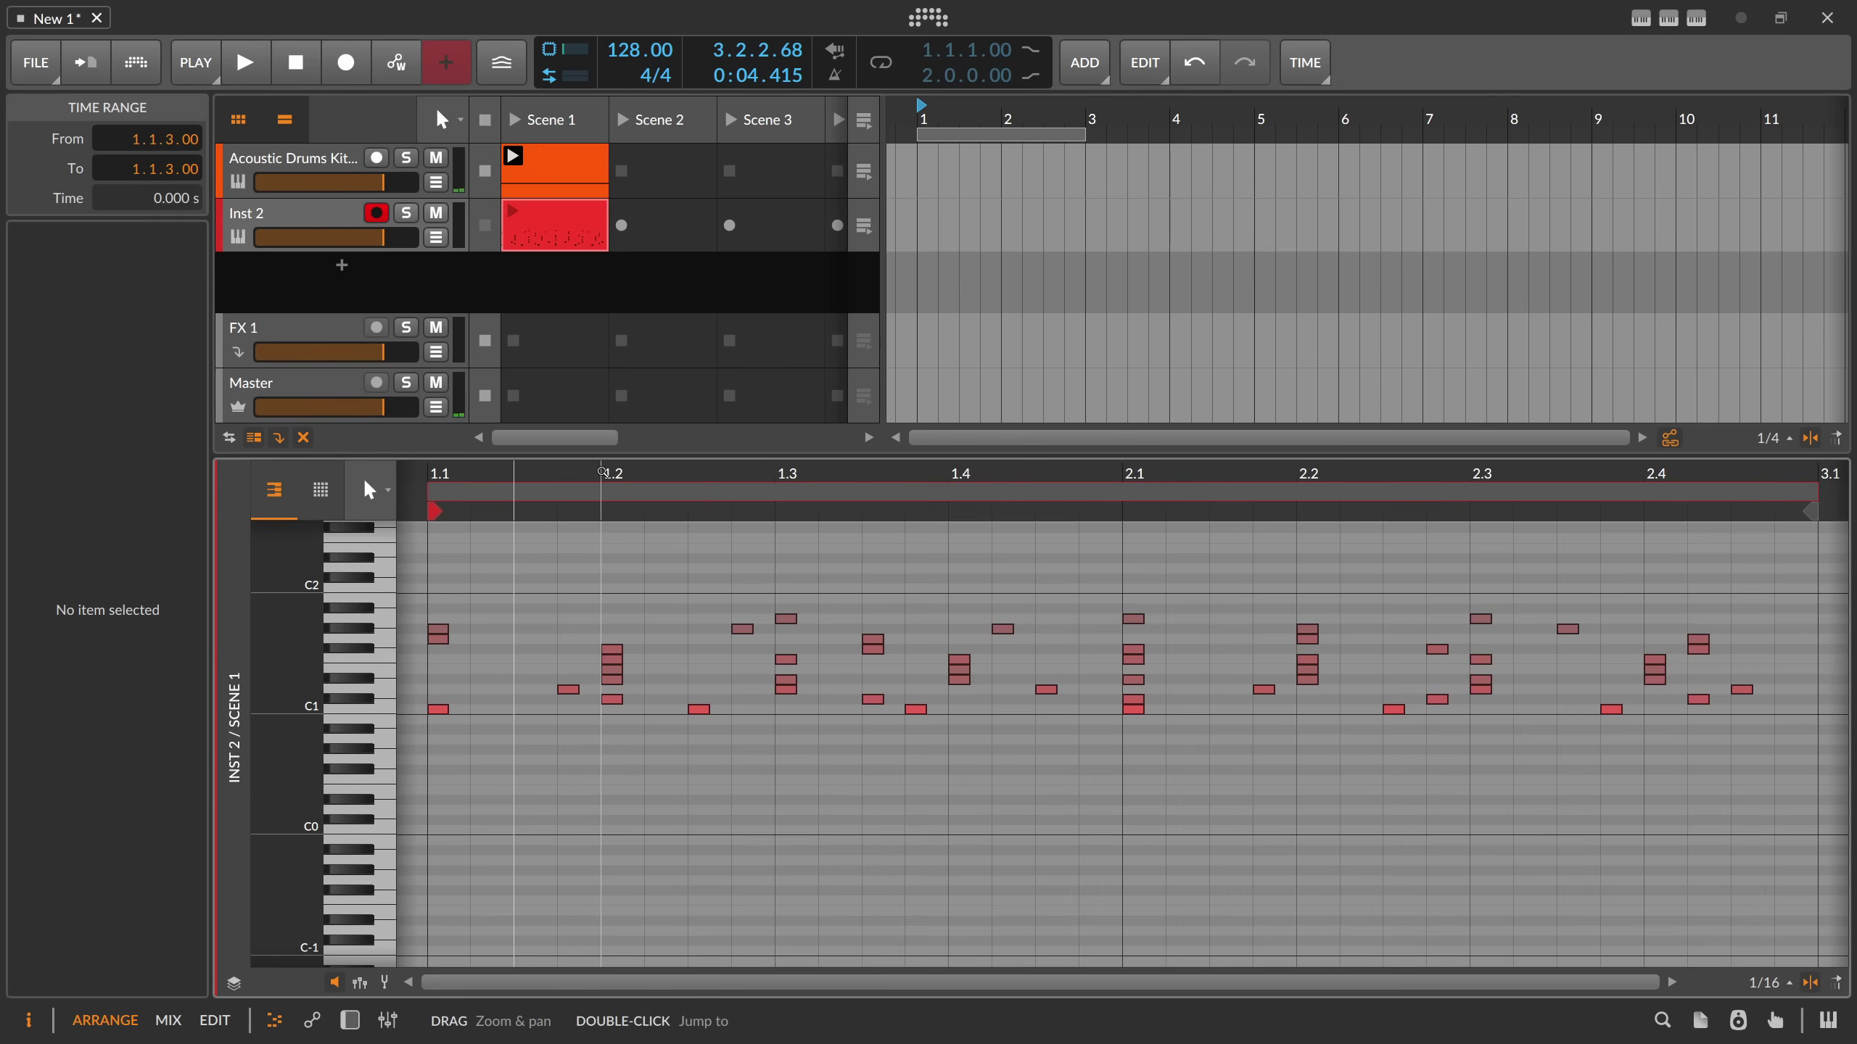
{"action": "scroll", "coordinate": [539, 666], "scroll_direction": "down", "scroll_amount": 5}
{"action": "left_click_drag", "start_coordinate": [496, 704], "coordinate": [878, 745]}
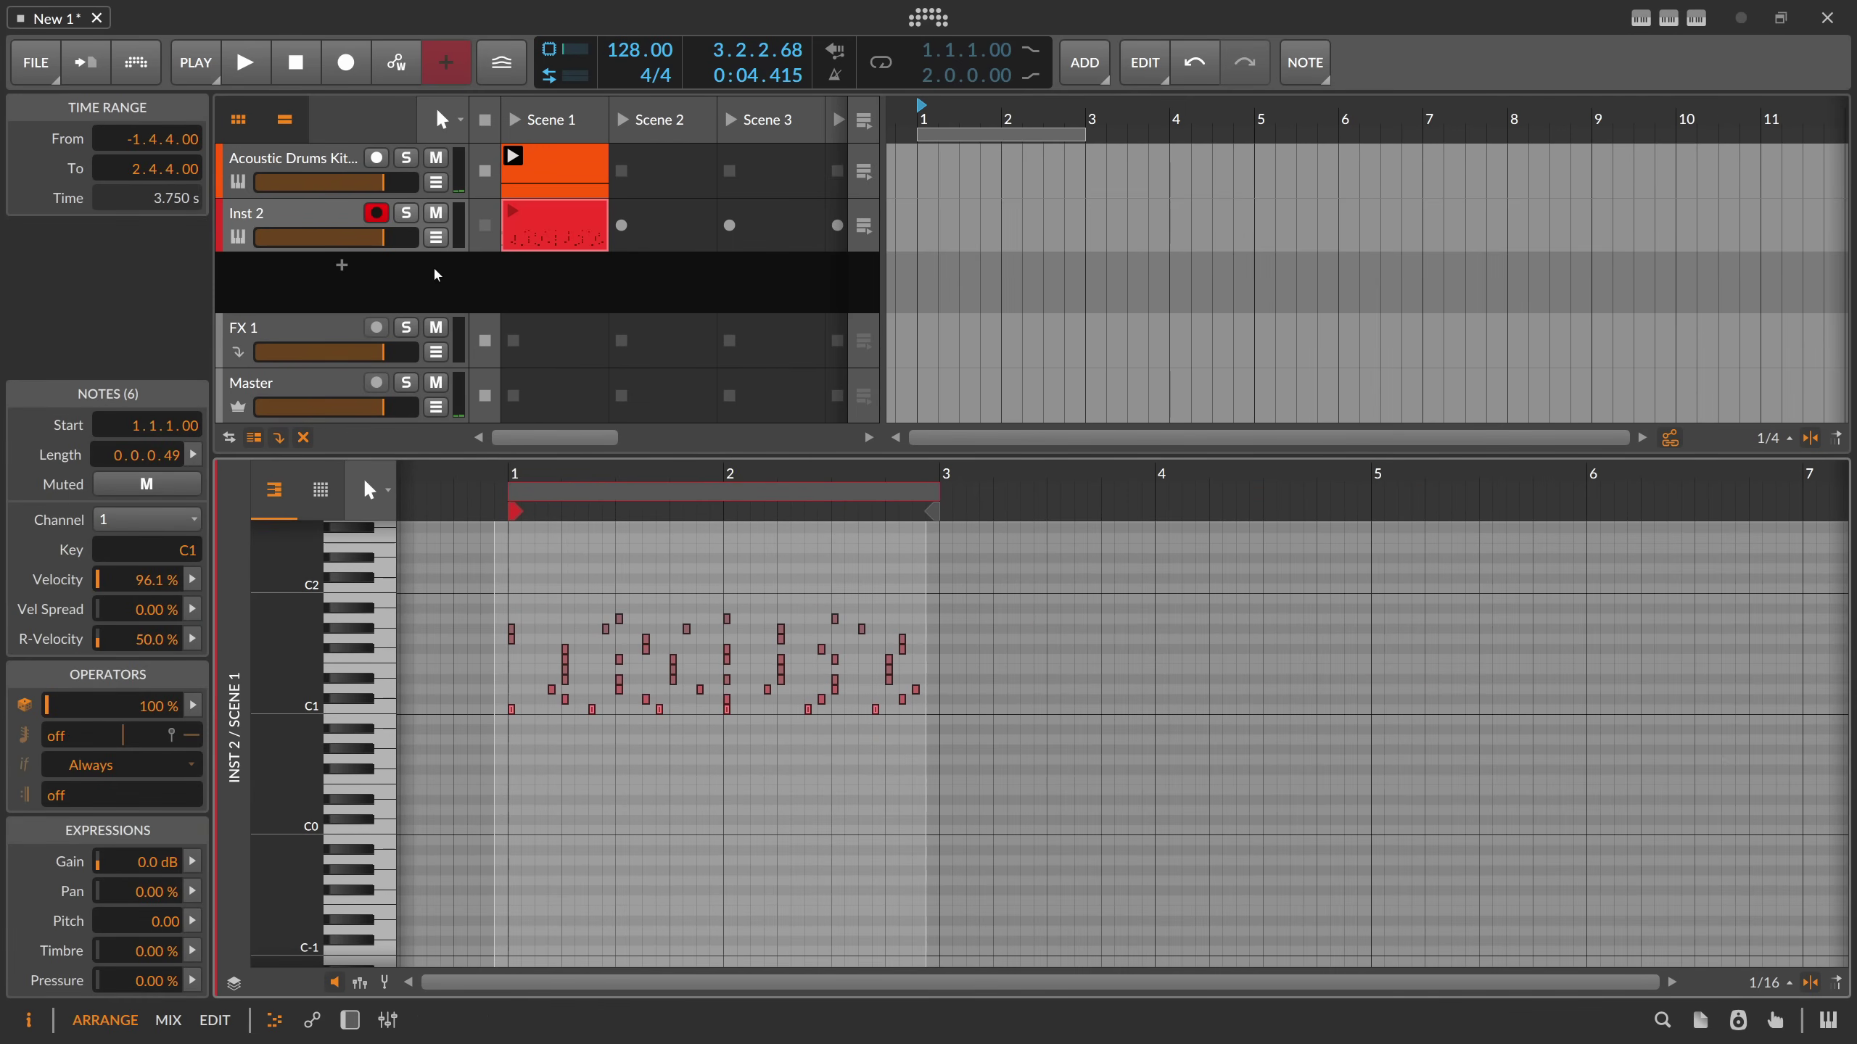
- Show the drum track's devices again and view the Note Grid patch, closing its editor when finished
{"action": "left_click", "coordinate": [342, 194]}
{"action": "key", "text": "d"}
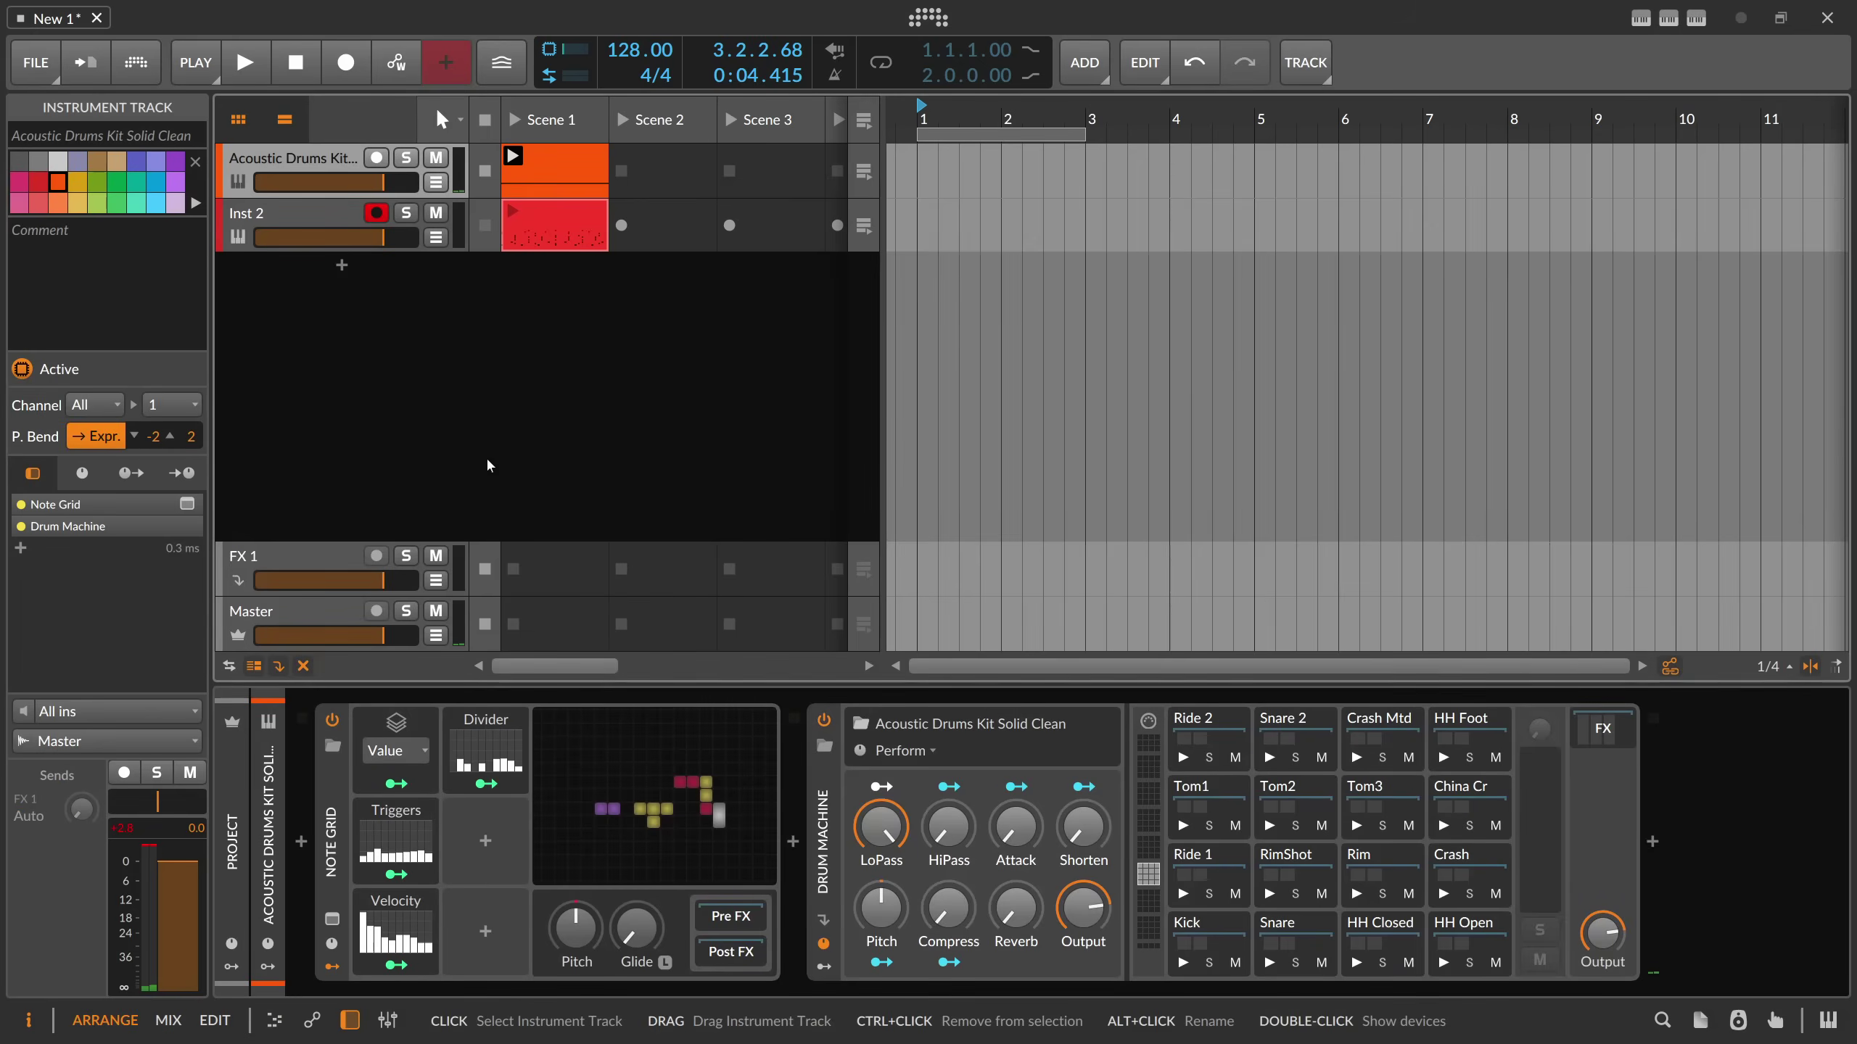
{"action": "left_click", "coordinate": [640, 735]}
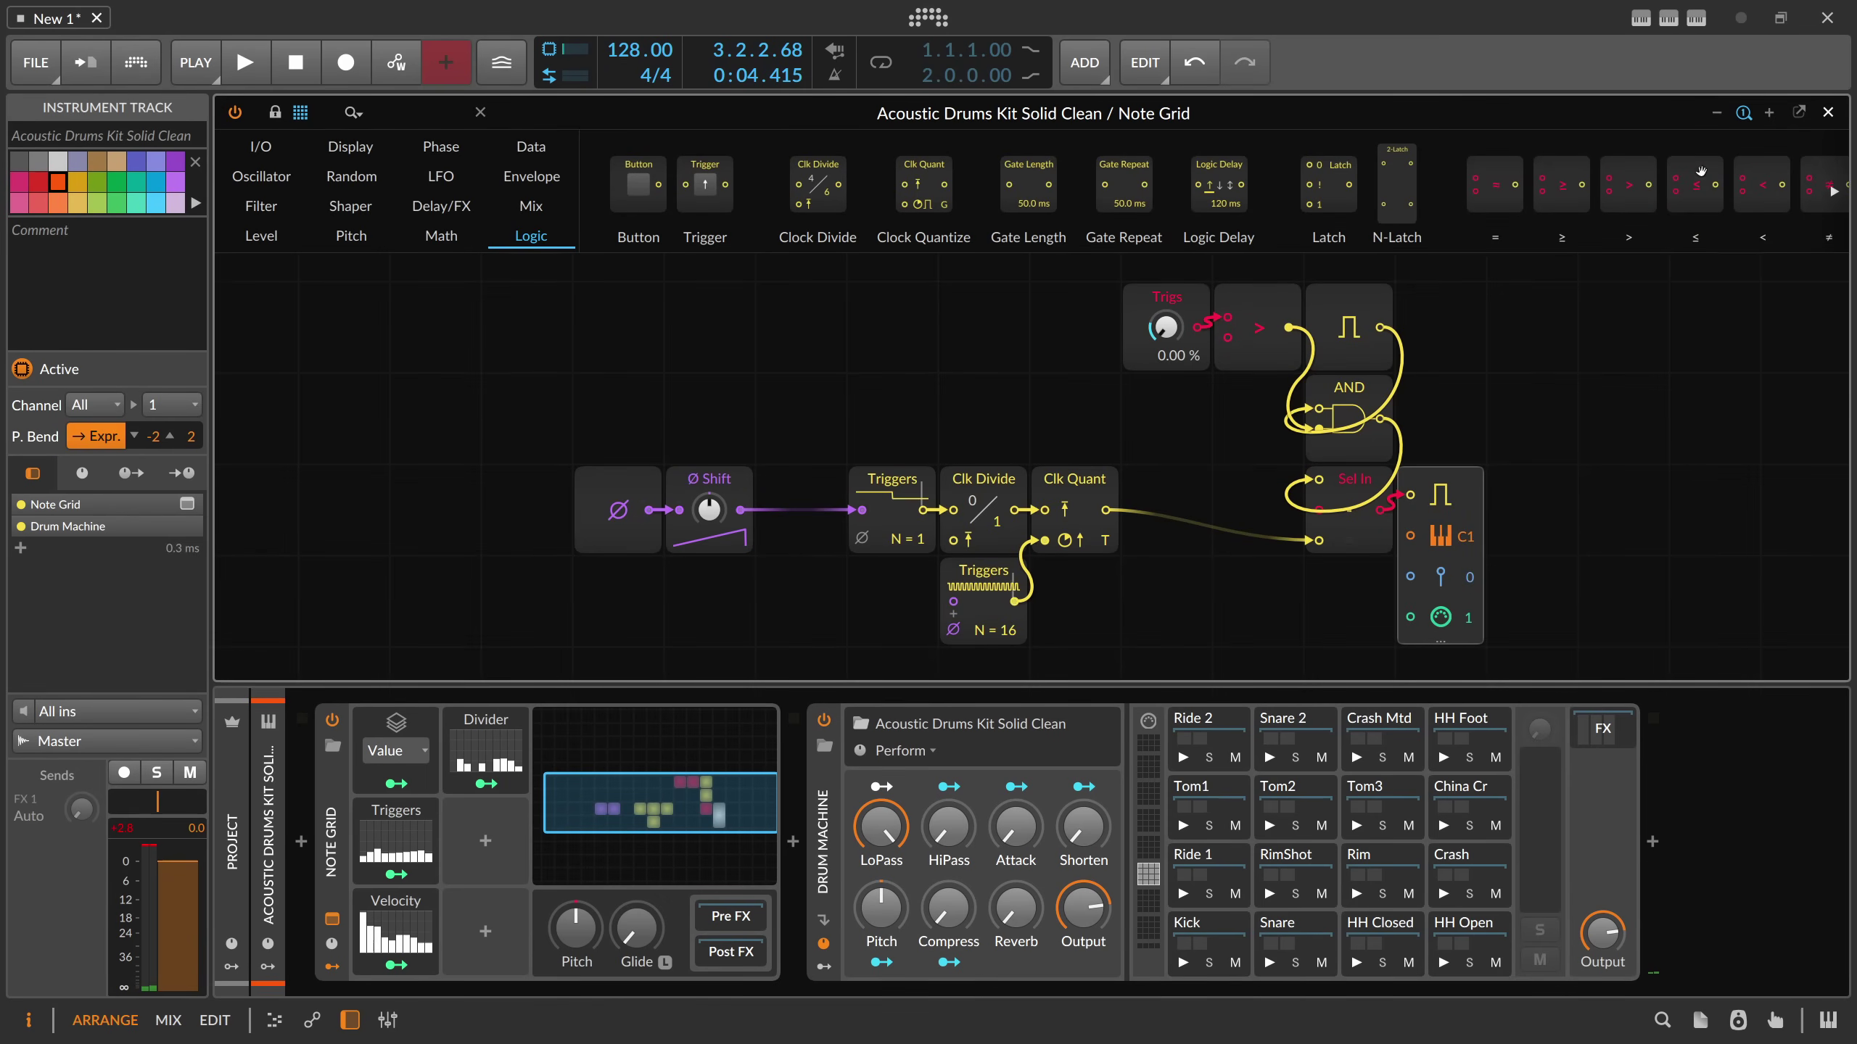
{"action": "left_click", "coordinate": [1828, 113]}
- Reopen the recorded Inst 2 clip in the note editor and select the row of C1 notes
{"action": "double_click", "coordinate": [584, 223]}
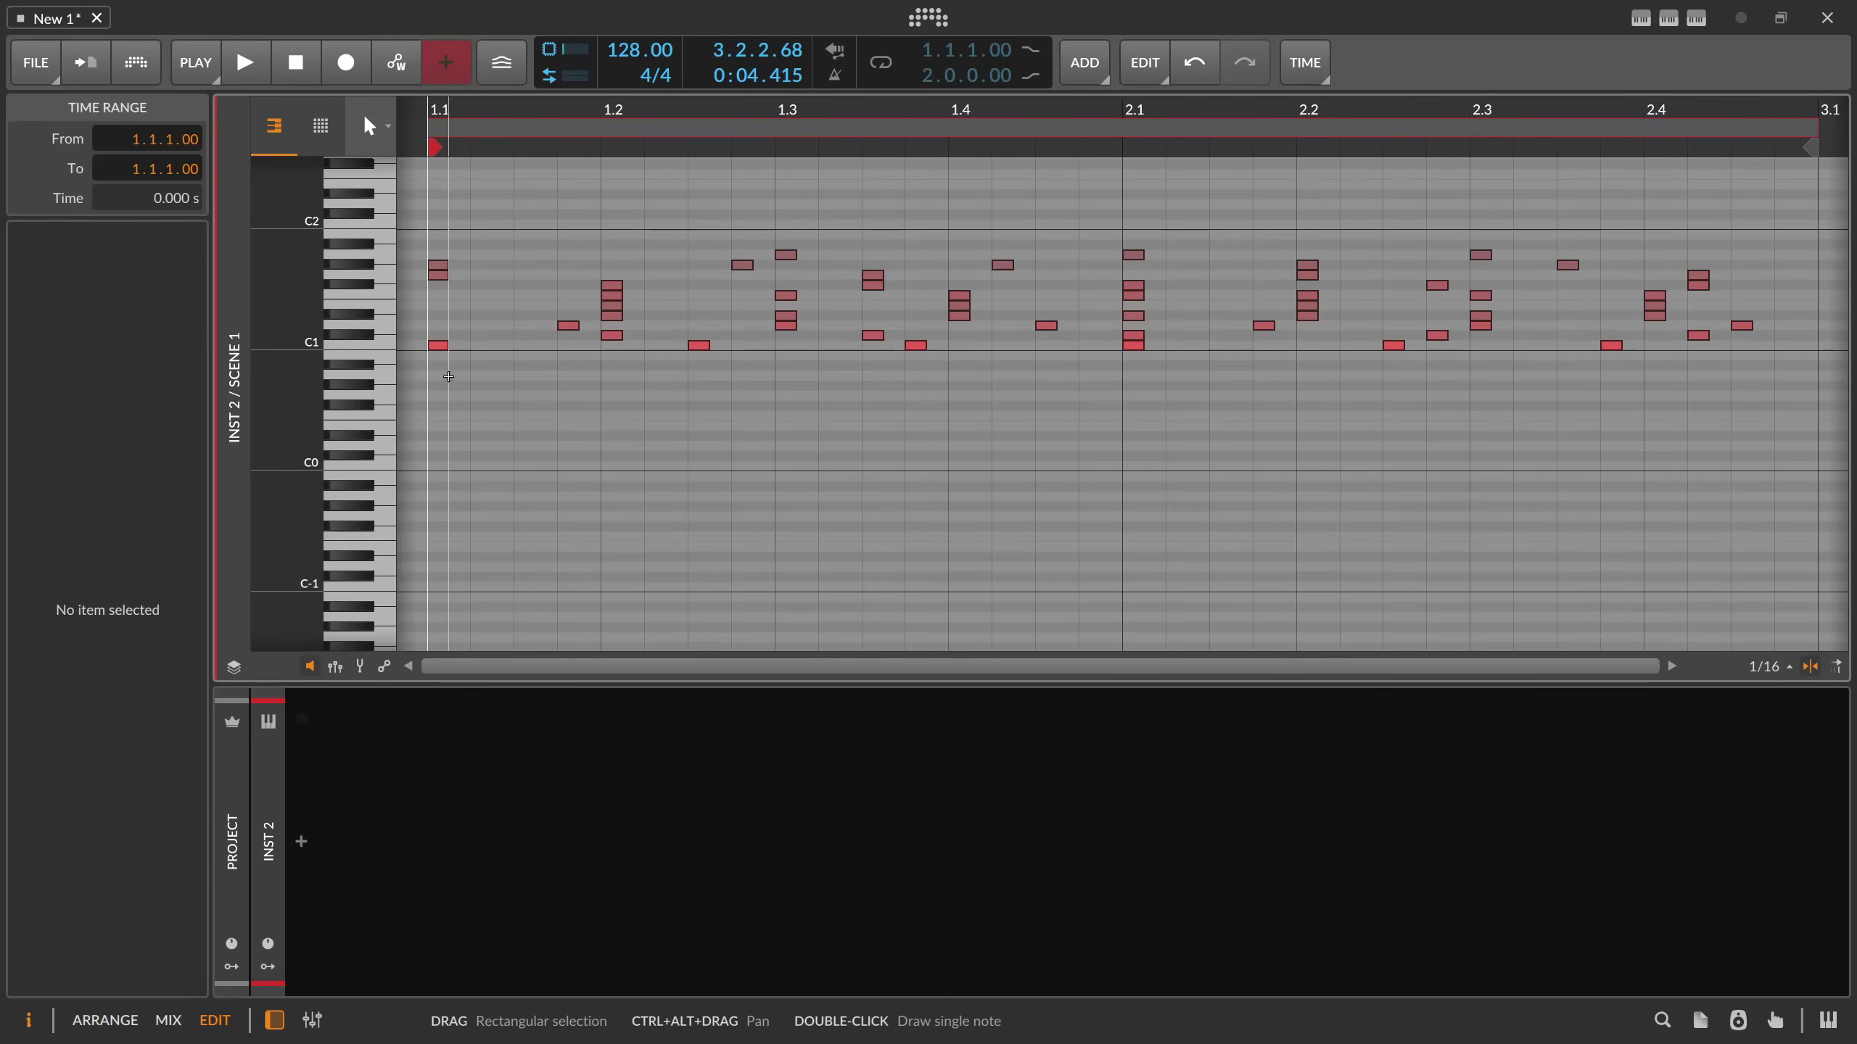
{"action": "left_click_drag", "start_coordinate": [435, 381], "coordinate": [1767, 344]}
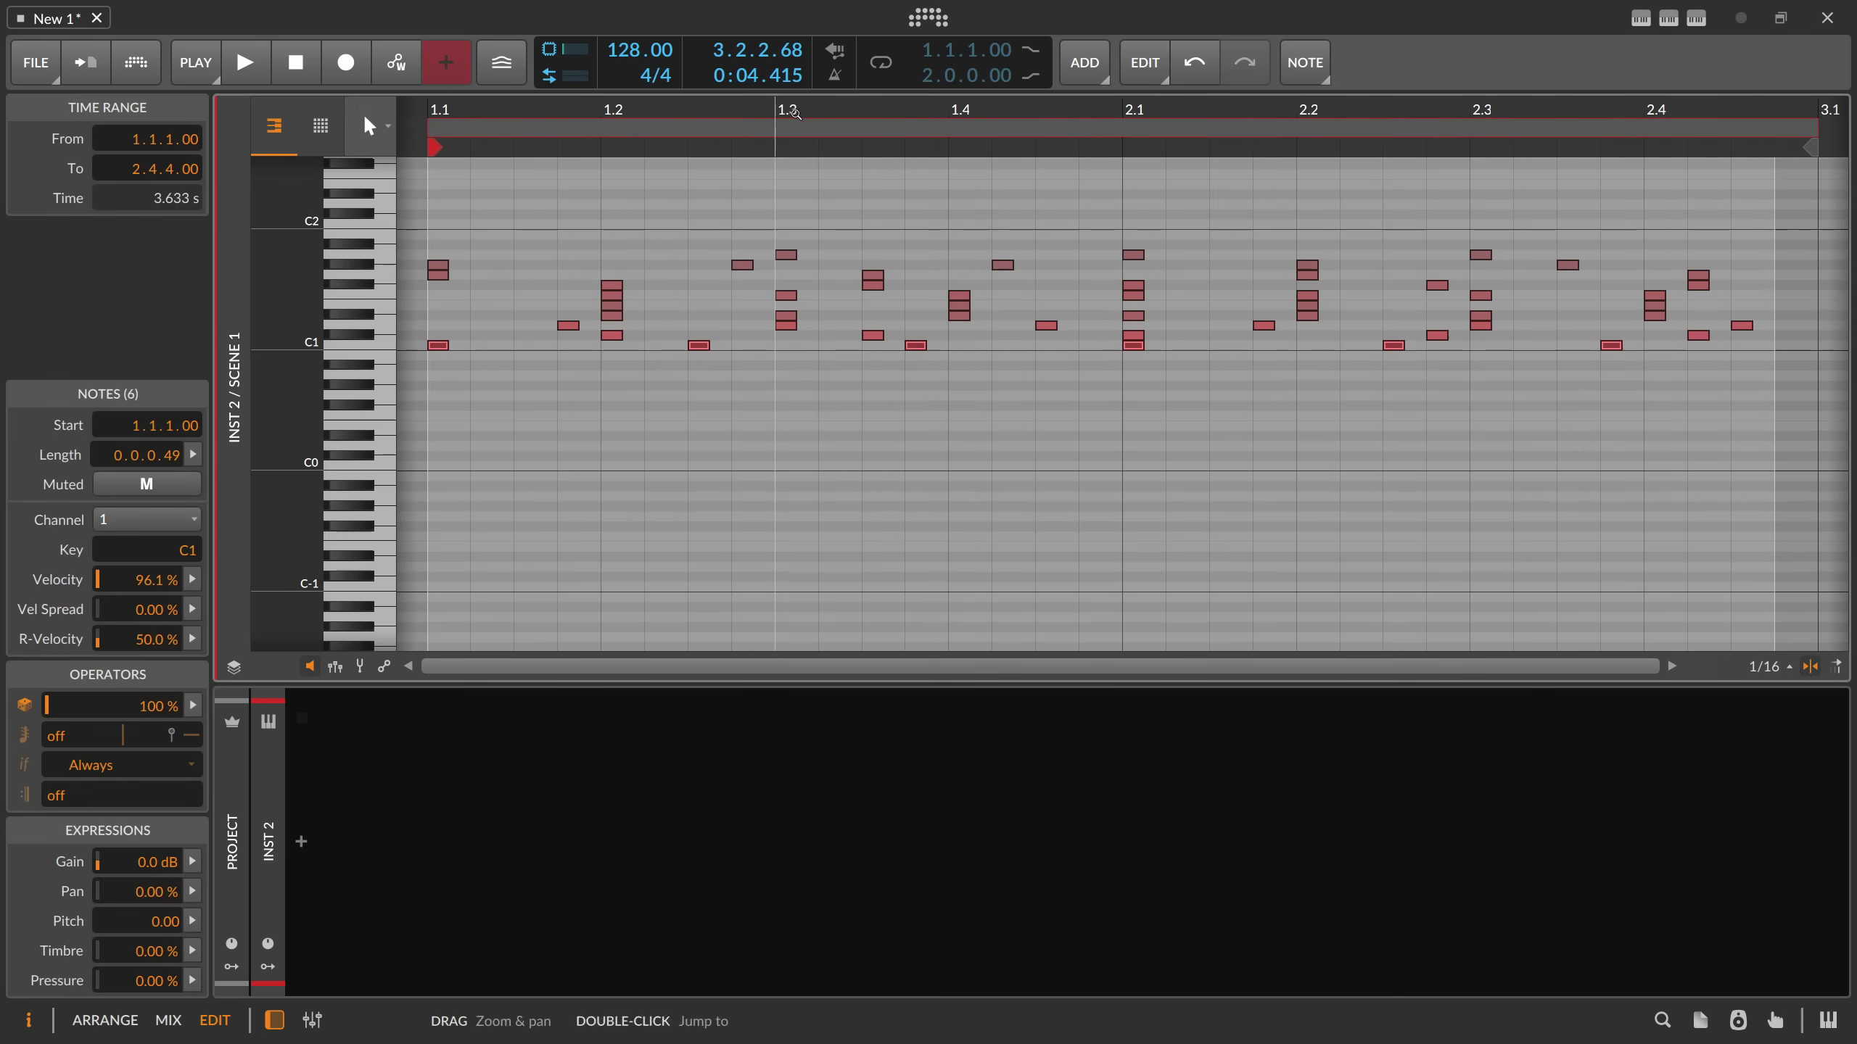
- Shift the selected C1 notes later in sixteenth-note steps until they start at 1.2.2.00
{"action": "left_click_drag", "start_coordinate": [776, 111], "coordinate": [746, 113]}
{"action": "key", "text": "Right"}
{"action": "key", "text": "Right"}
{"action": "key", "text": "Right"}
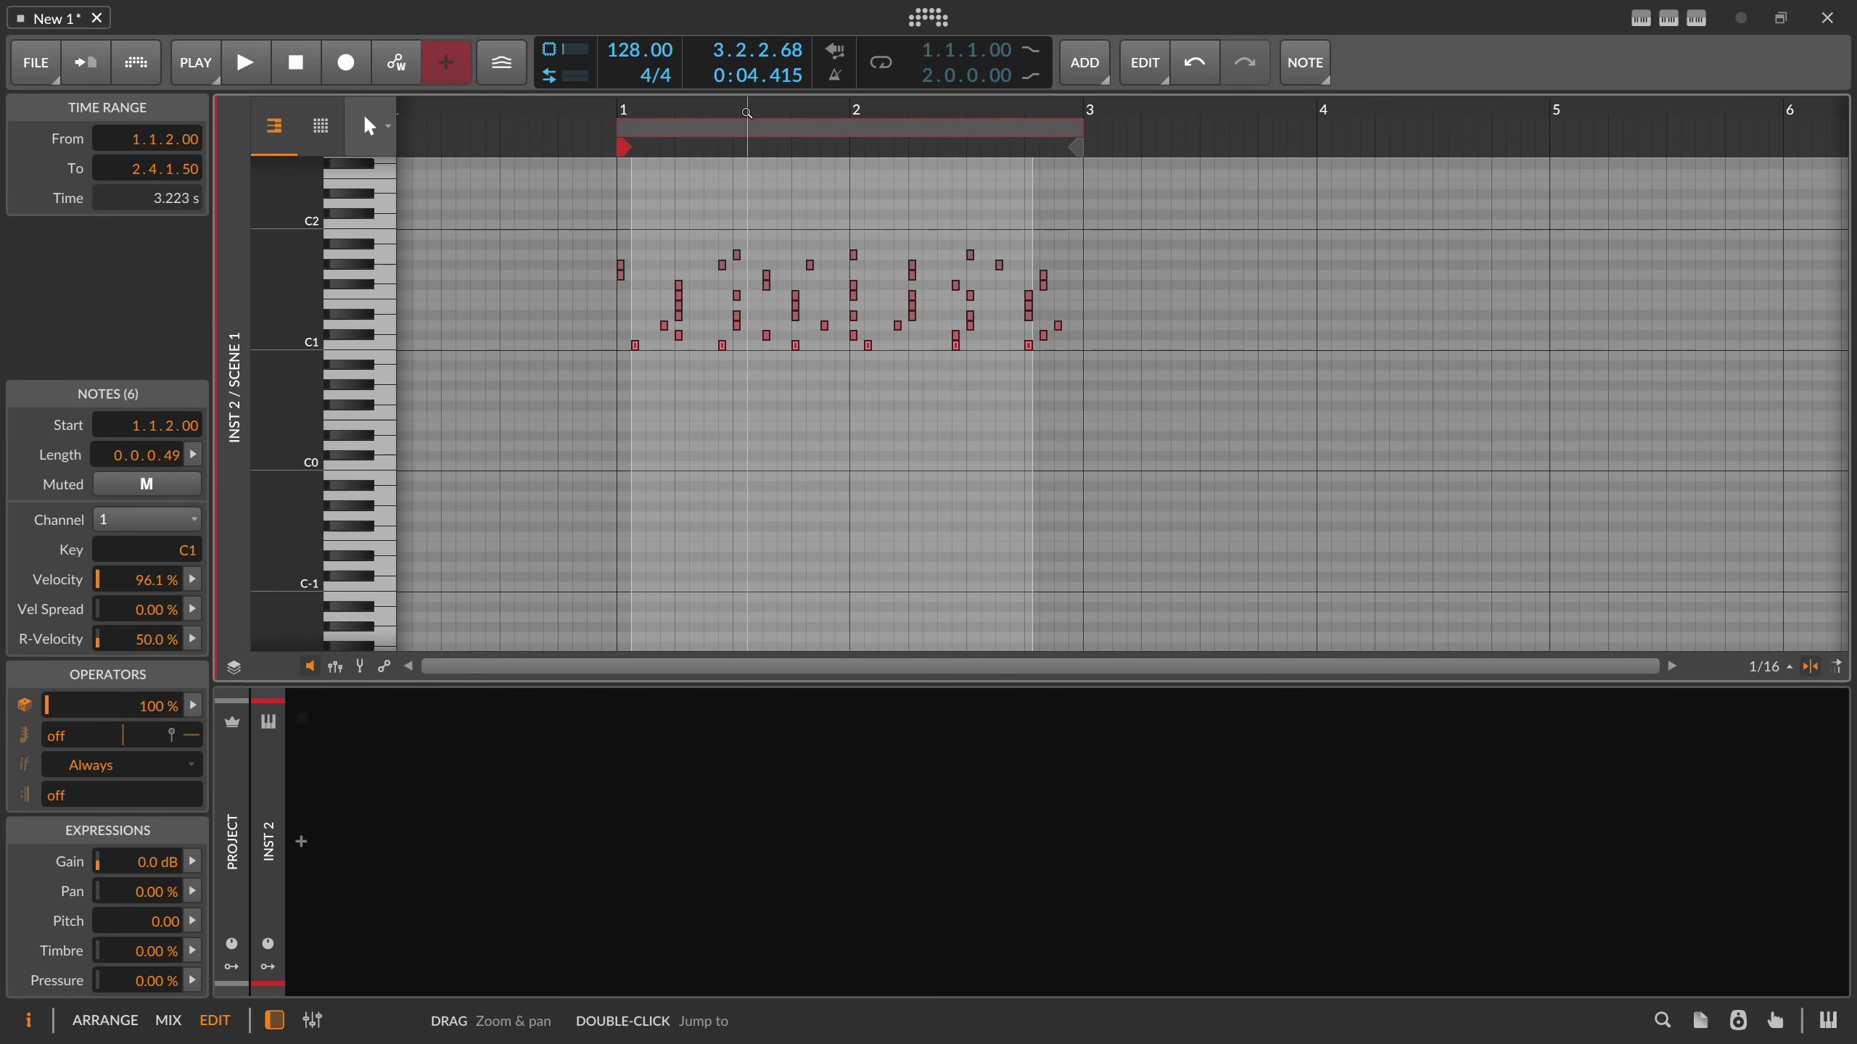
{"action": "key", "text": "Right"}
{"action": "key", "text": "Right"}
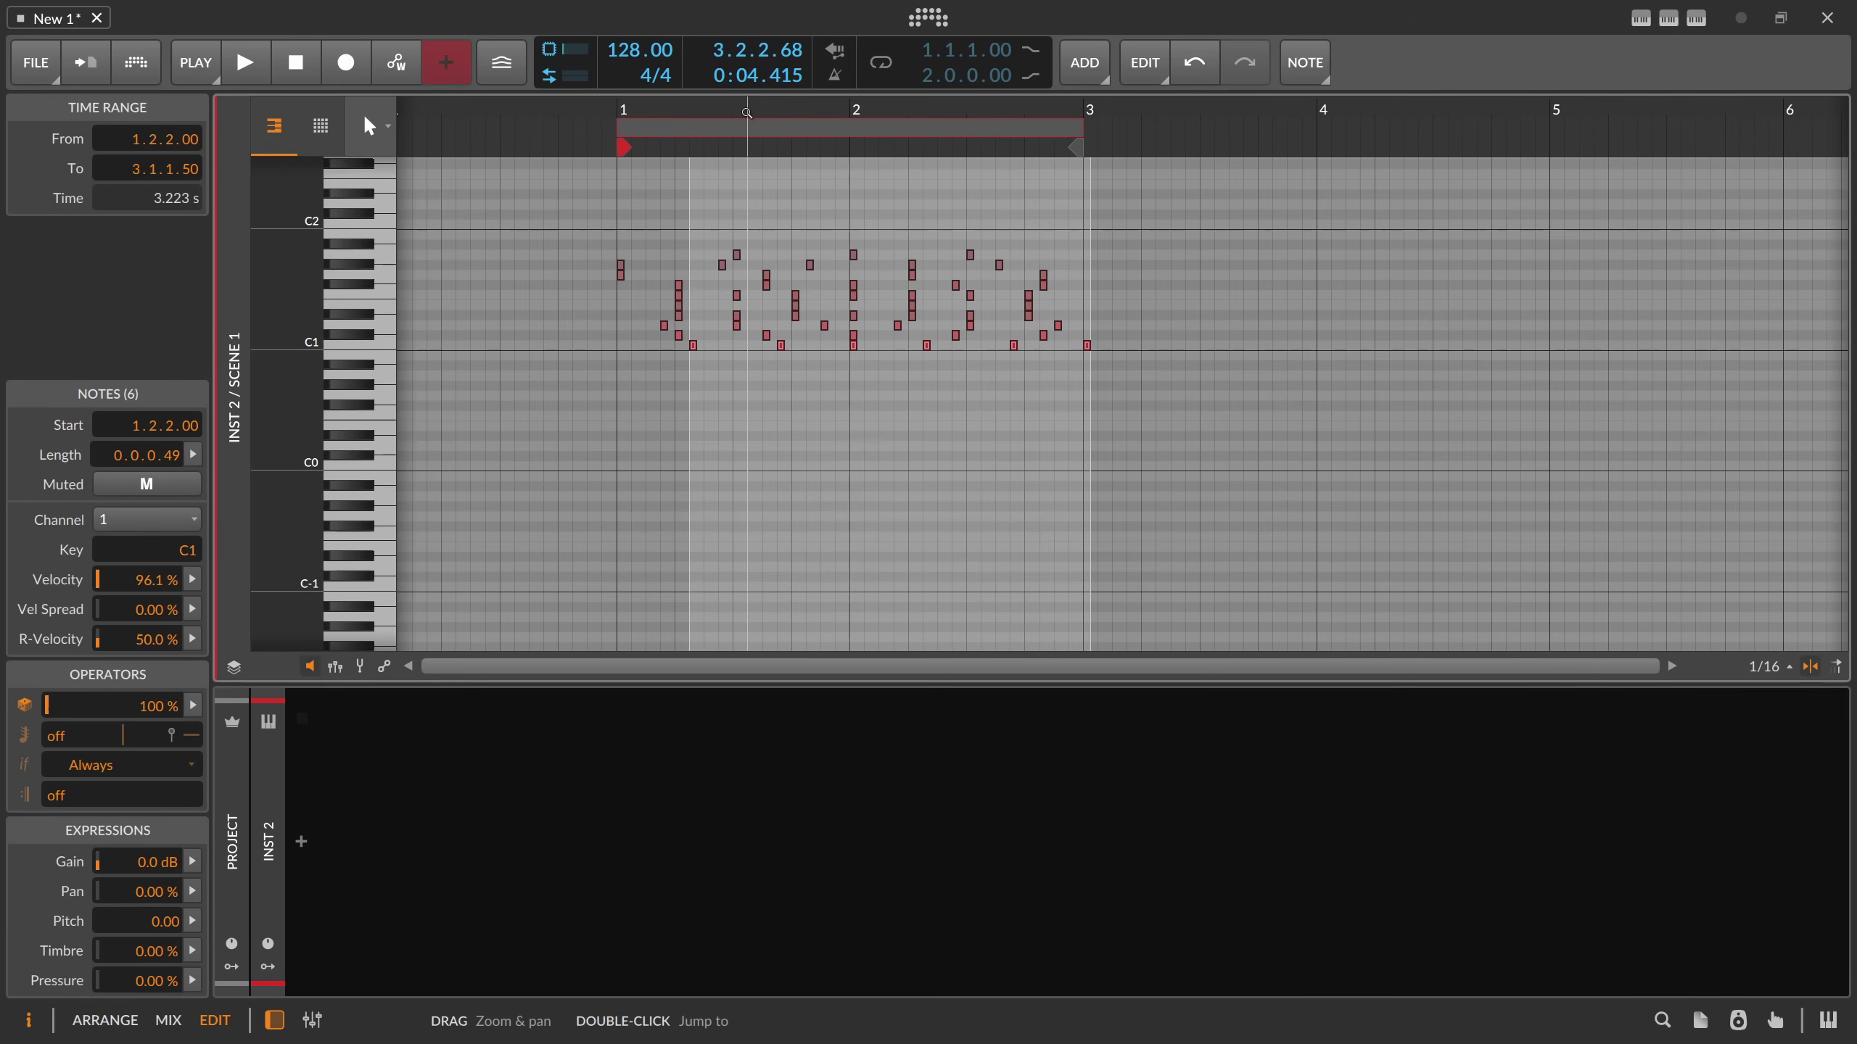
- Shift the selected C1 notes earlier in sixteenth-note steps until they start at -1.3.4.00
{"action": "key", "text": "Left"}
{"action": "key", "text": "Left"}
{"action": "key", "text": "Left"}
{"action": "key", "text": "Left"}
{"action": "key", "text": "Left"}
{"action": "key", "text": "Left"}
{"action": "key", "text": "Left"}
{"action": "key", "text": "Left"}
{"action": "key", "text": "Left"}
{"action": "key", "text": "Left"}
{"action": "key", "text": "Left"}
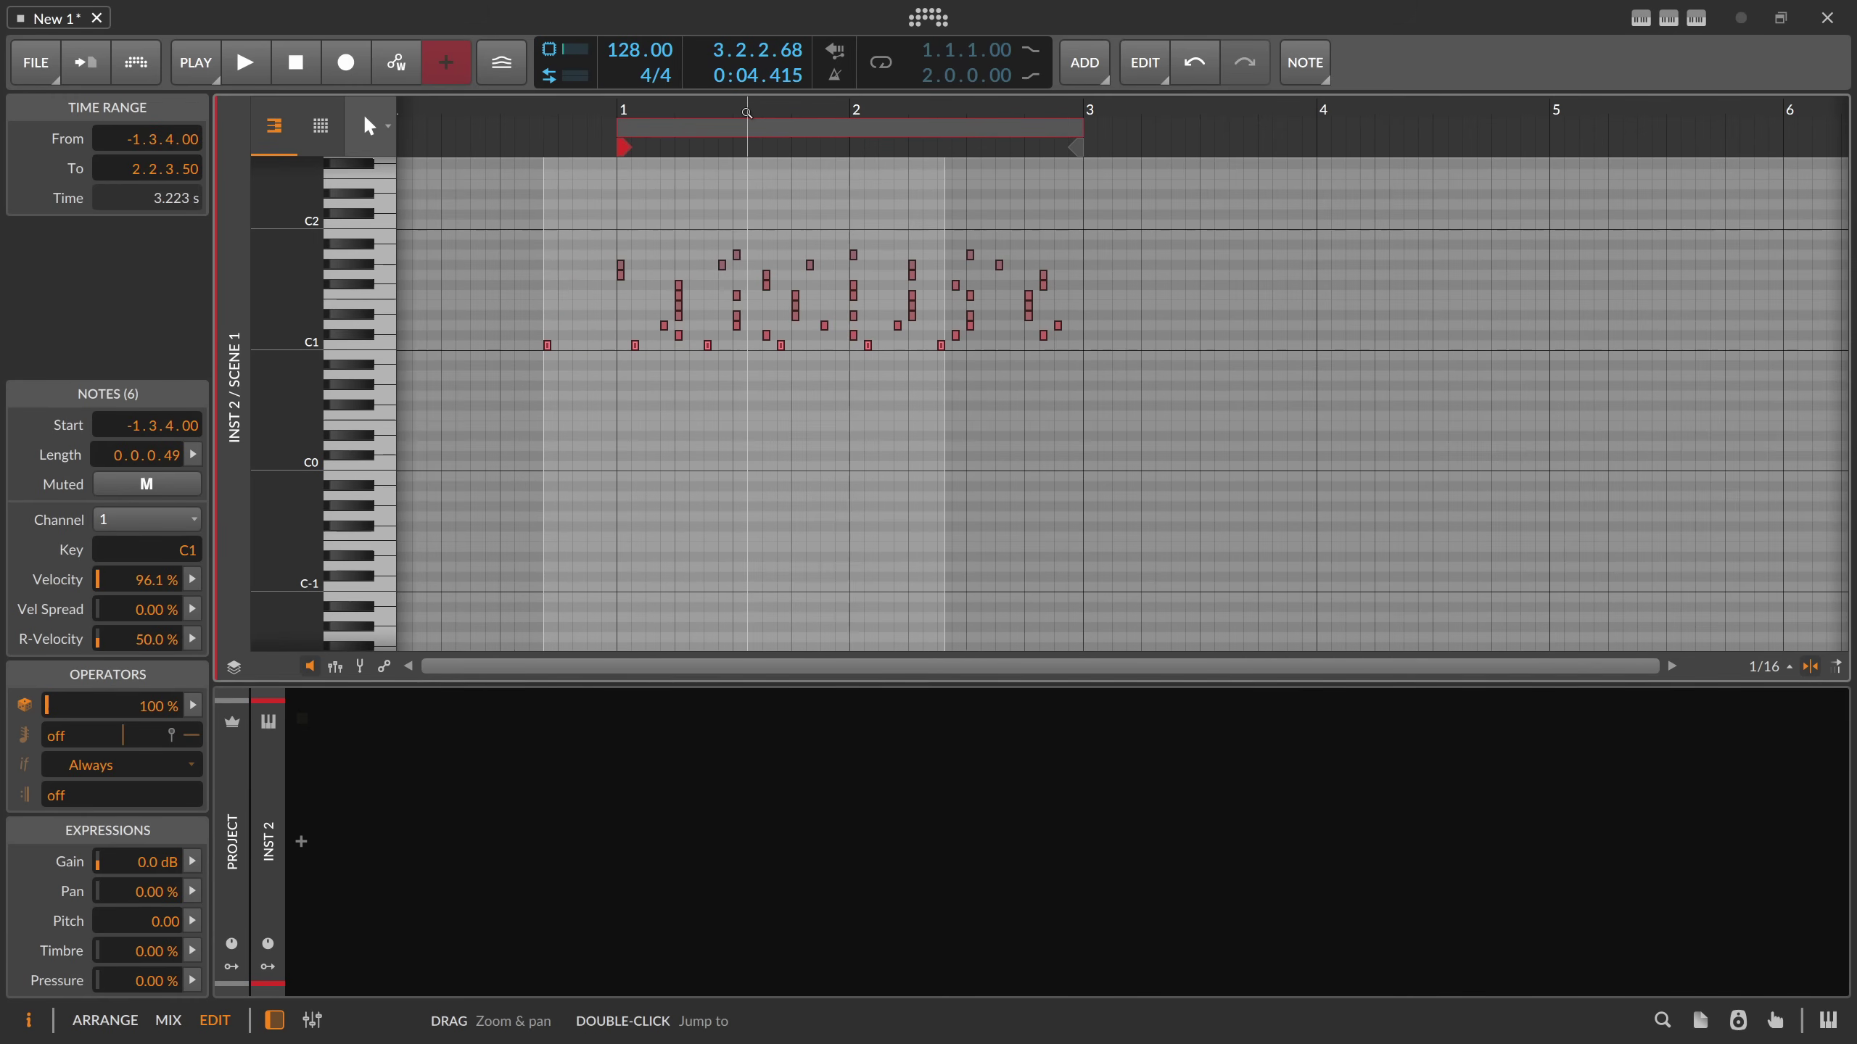
- Move the C1 notes back to a start of 1.1.1.00 and clear the note selection
{"action": "key", "text": "Right"}
{"action": "key", "text": "Right"}
{"action": "key", "text": "Right"}
{"action": "key", "text": "Right"}
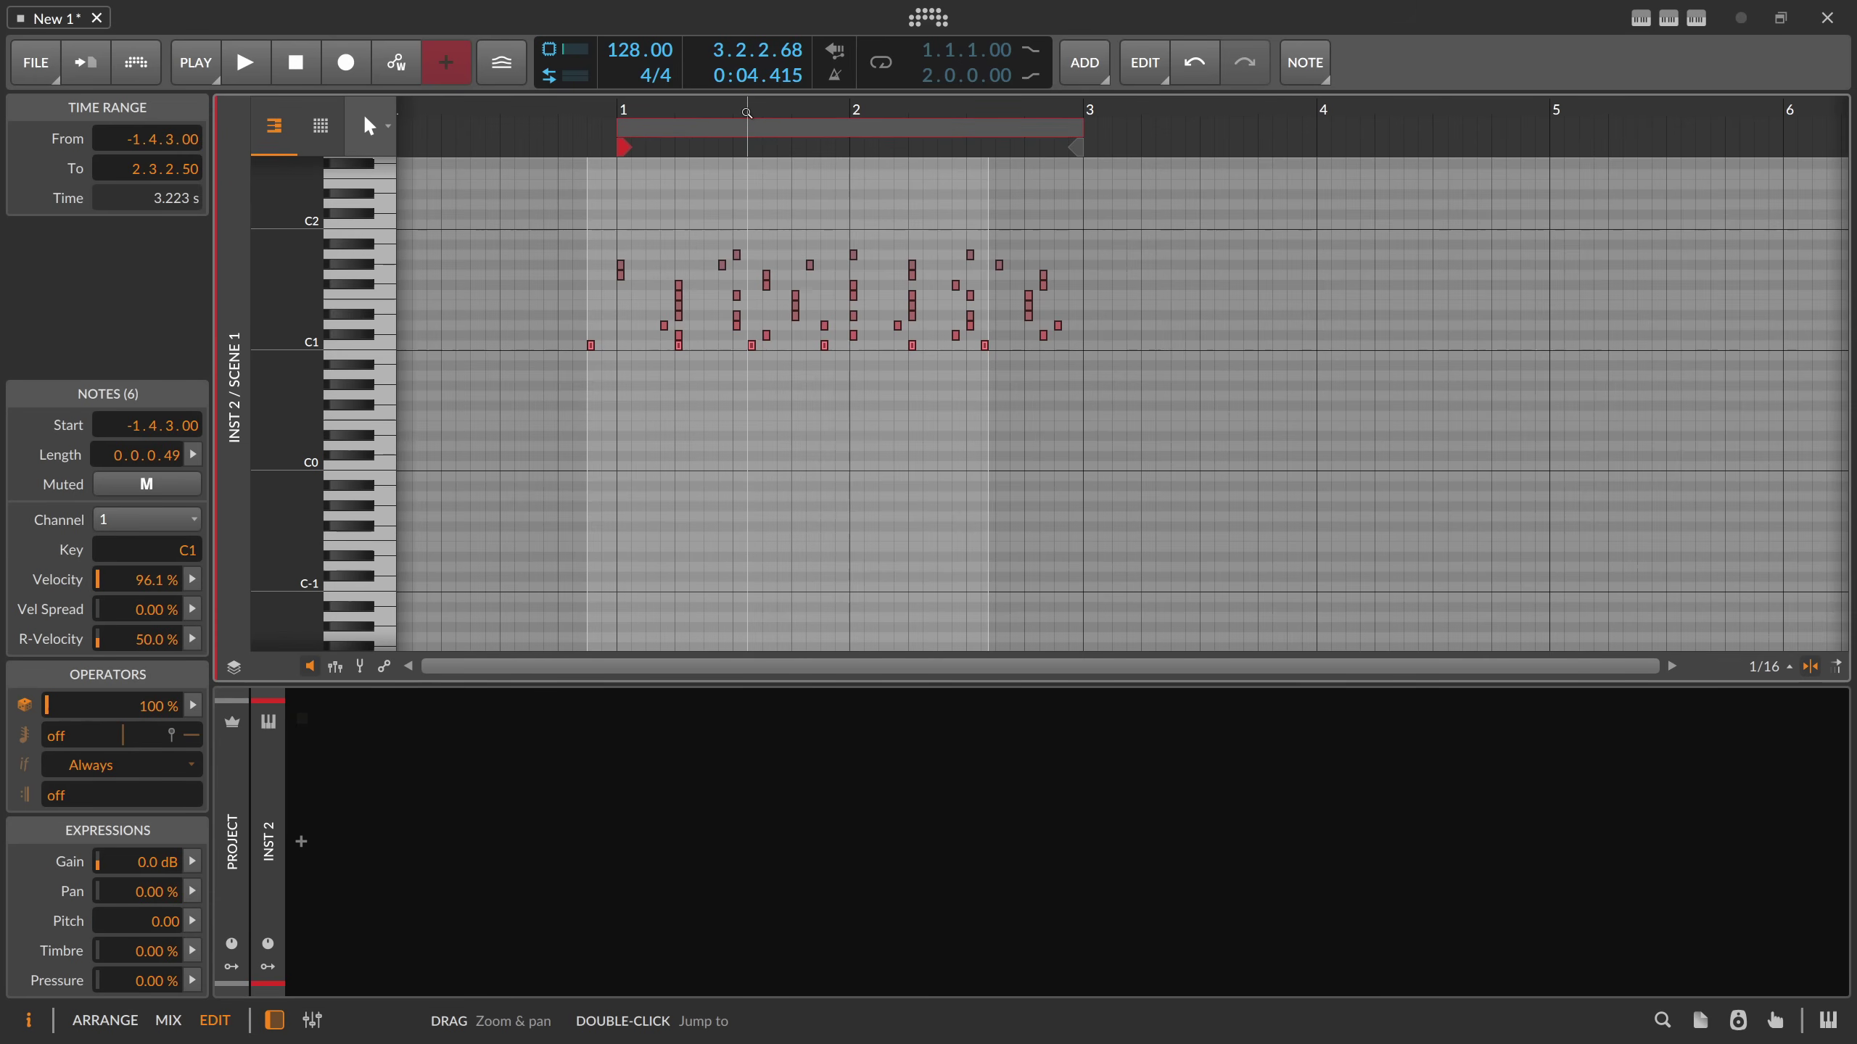
{"action": "key", "text": "Right"}
{"action": "key", "text": "Right"}
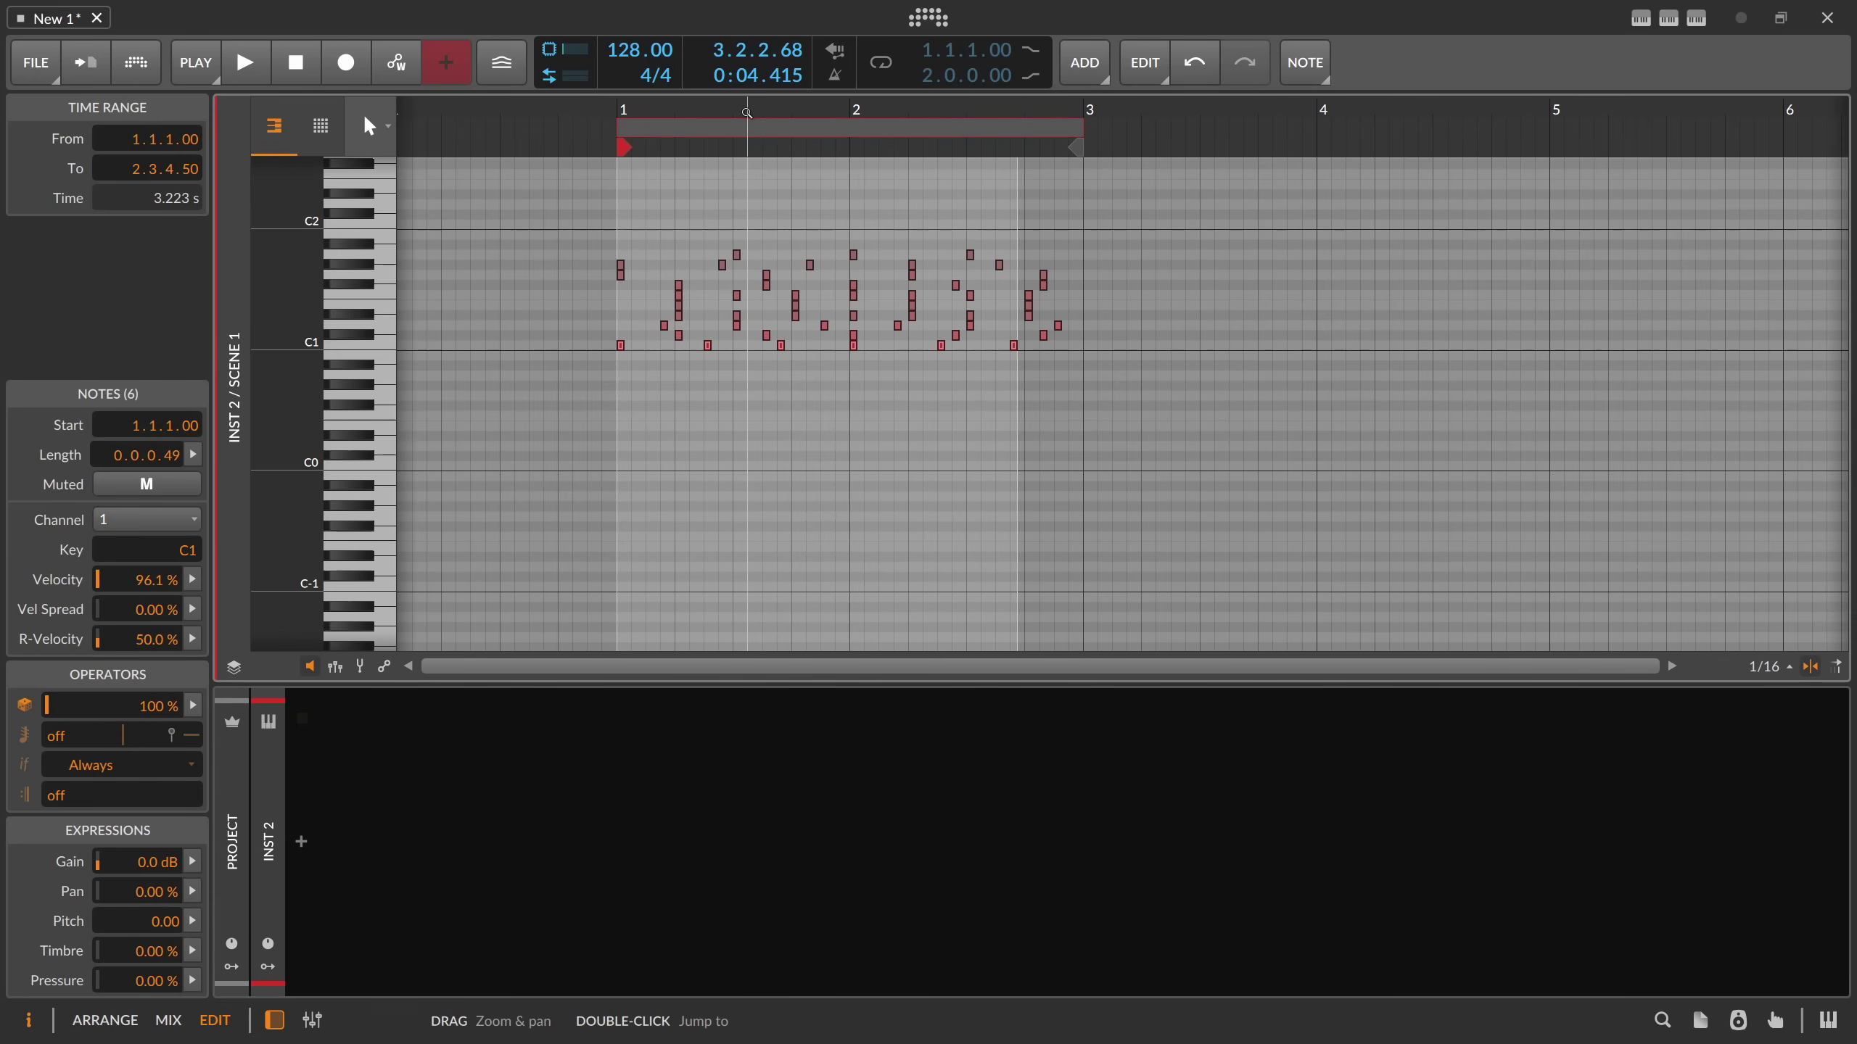
{"action": "left_click", "coordinate": [740, 177]}
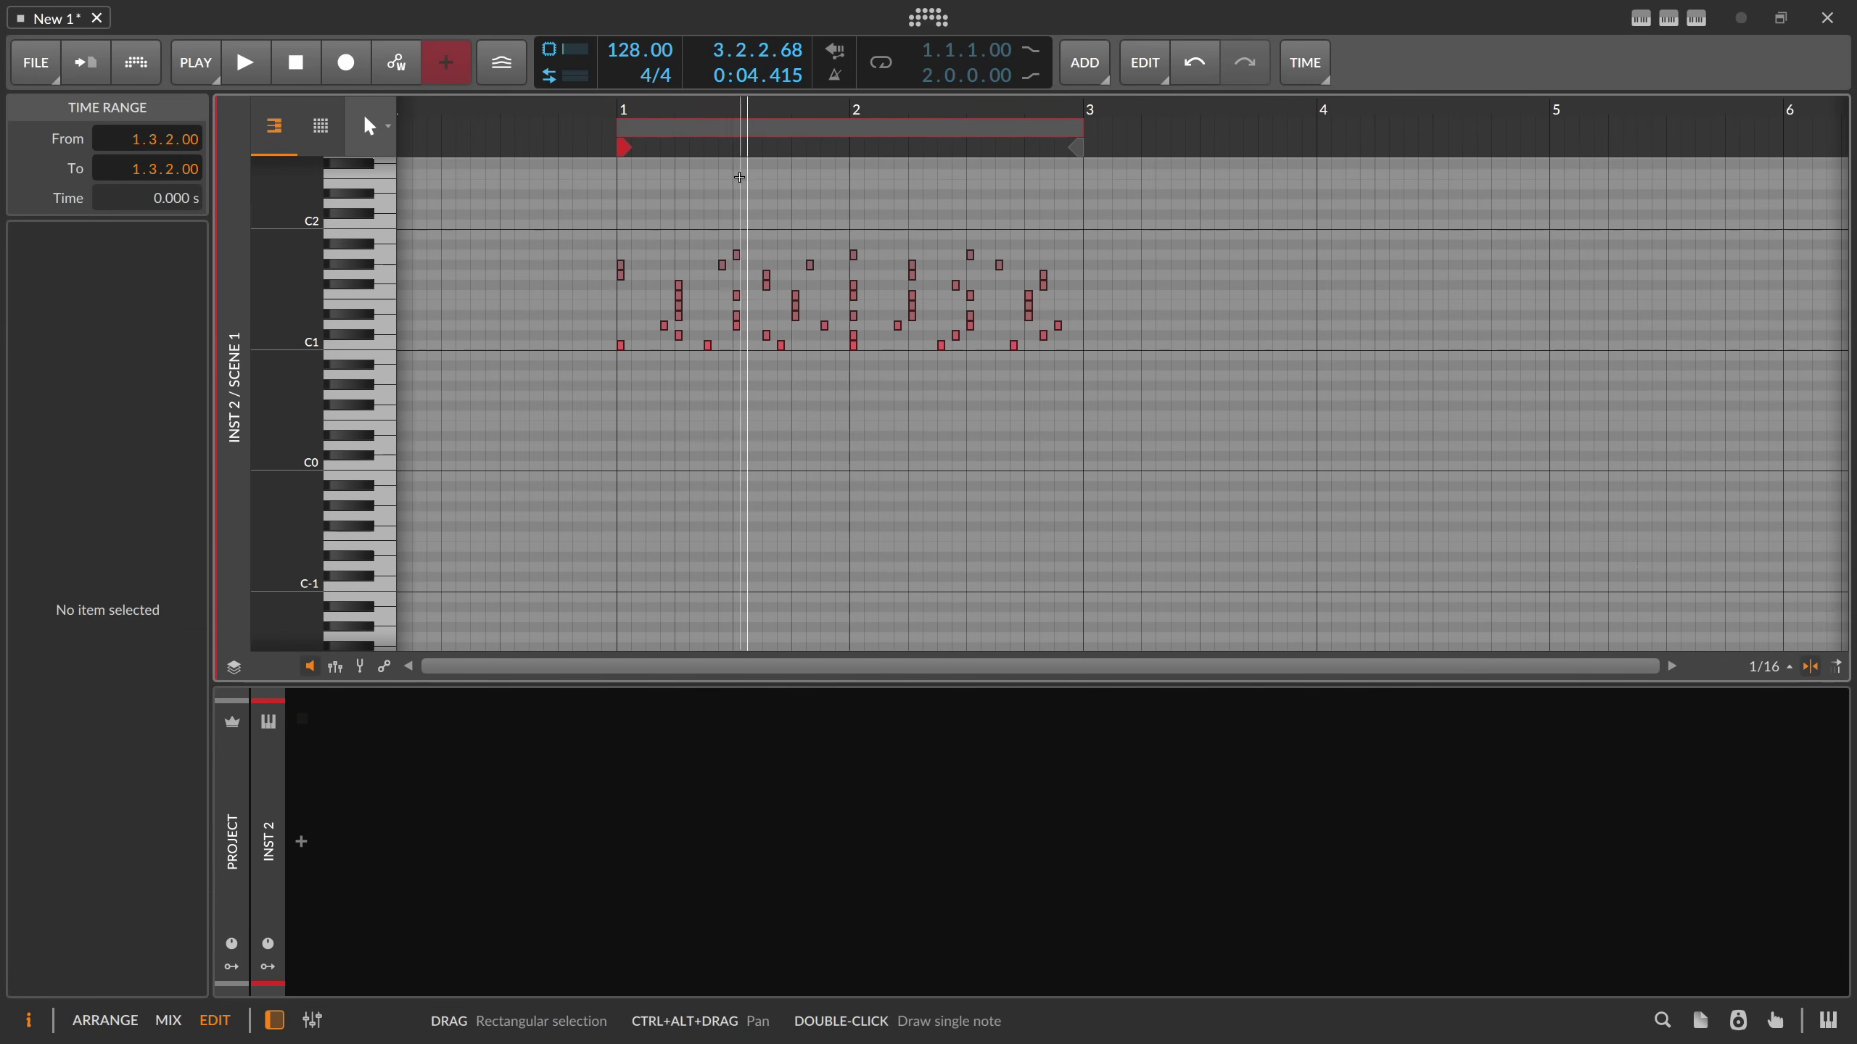
- Remove the recorded Inst 2 clip from Scene 1 and open the drum track's Note Grid patch
{"action": "key", "text": "alt+1"}
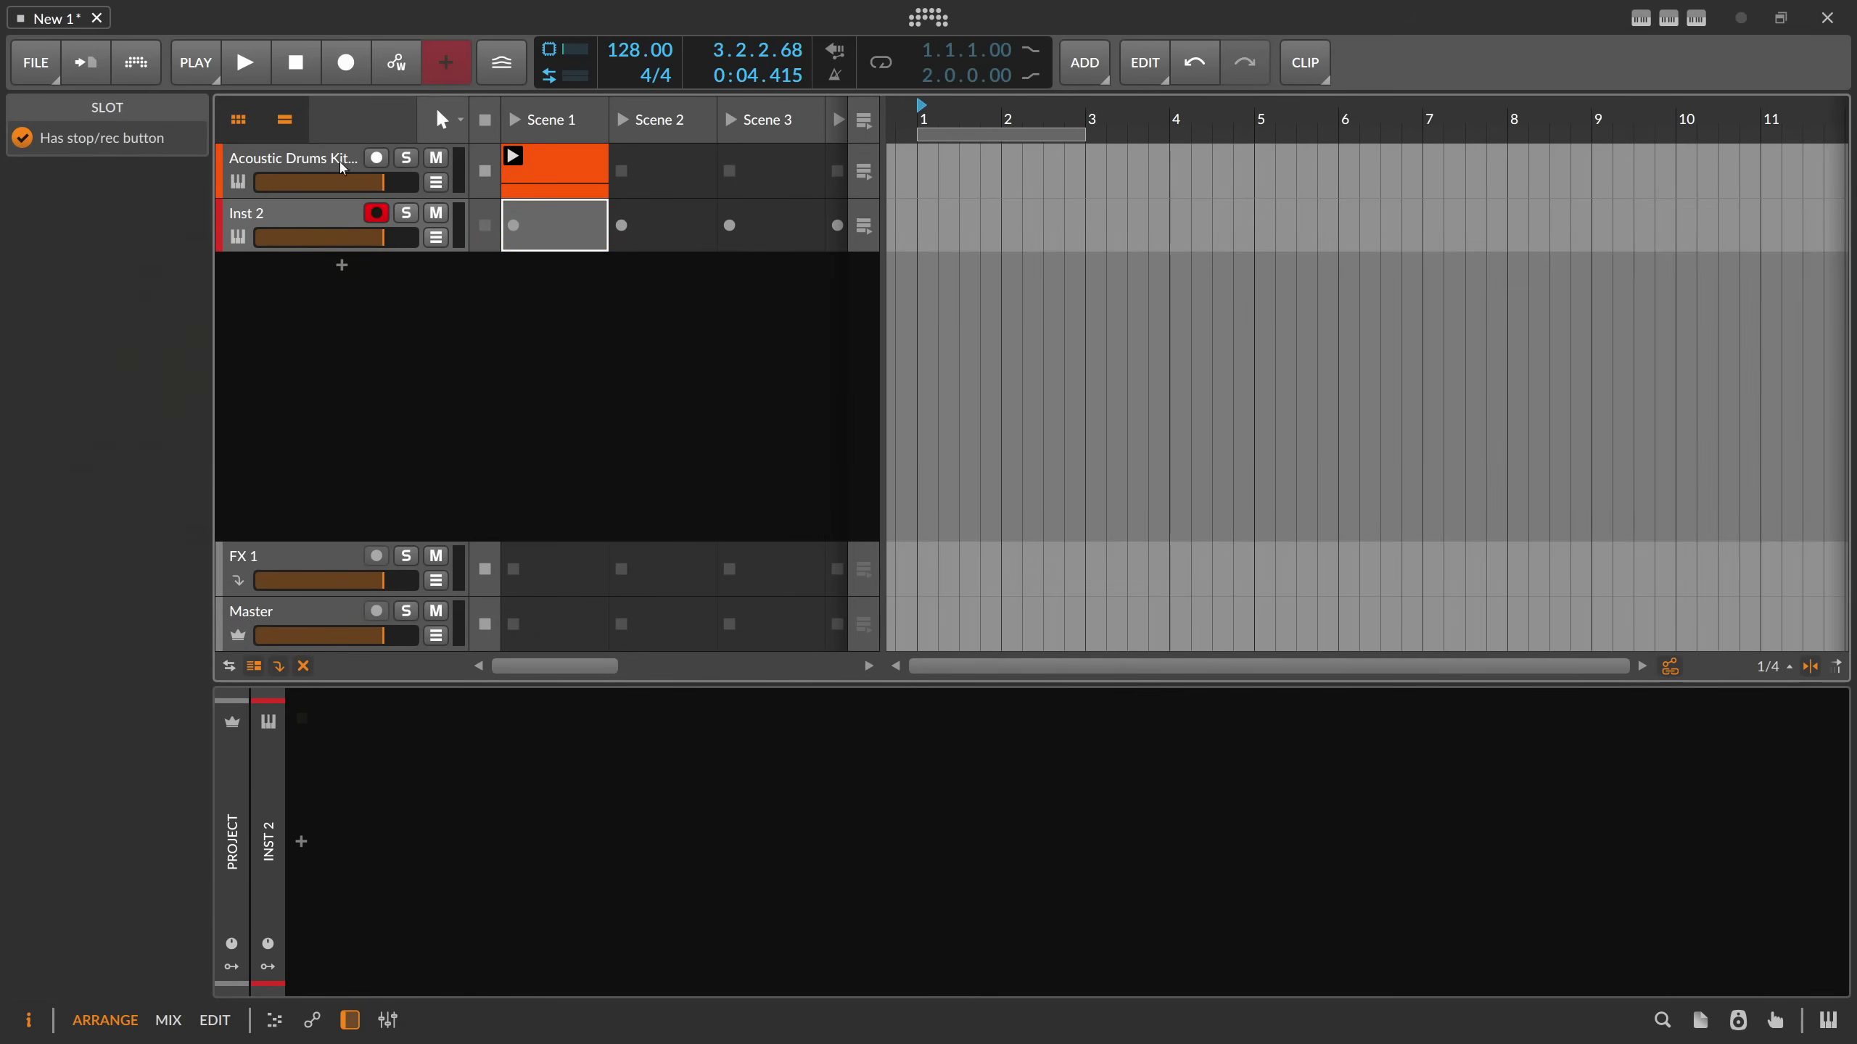
{"action": "left_click", "coordinate": [344, 169]}
{"action": "left_click", "coordinate": [658, 800]}
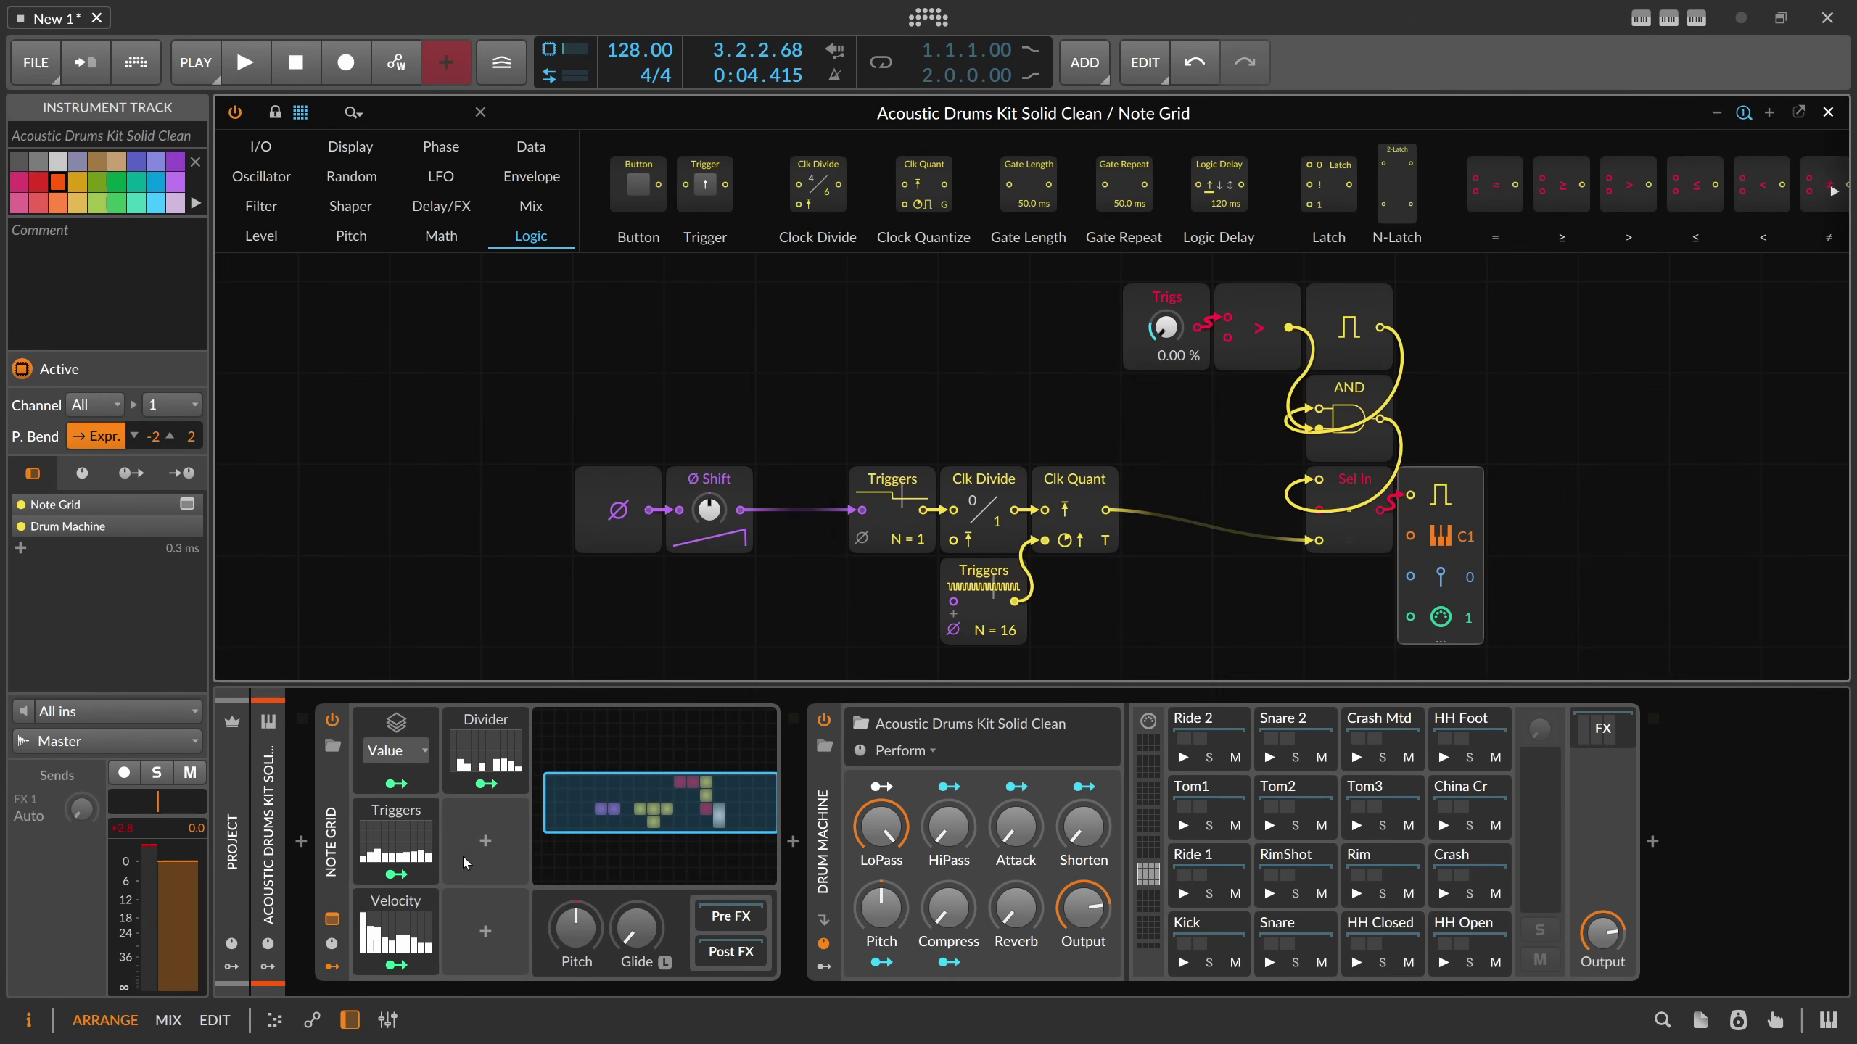
- Duplicate the Divider step modulator into the empty slot below it and map the copy to Ø Shift with an amount of 1.000
{"action": "left_click_drag", "start_coordinate": [485, 761], "coordinate": [485, 841]}
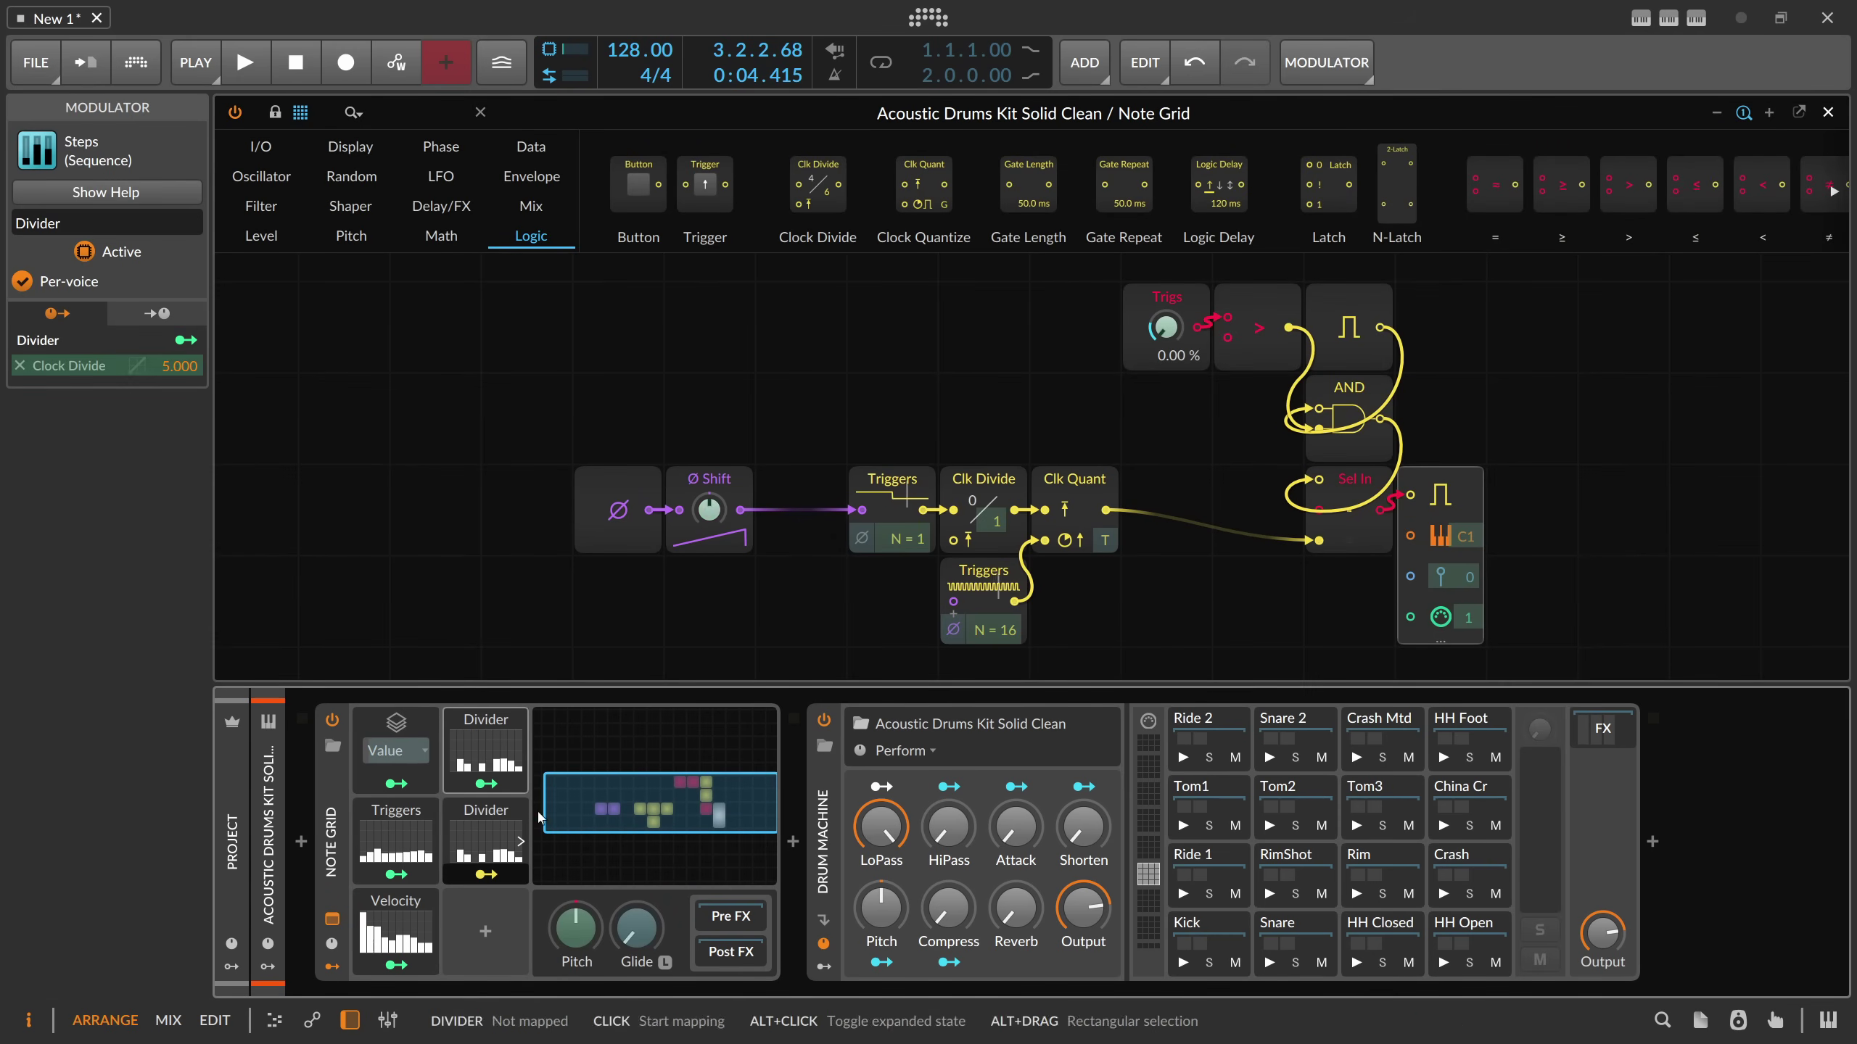
{"action": "left_click_drag", "start_coordinate": [709, 510], "coordinate": [709, 466]}
{"action": "left_click", "coordinate": [485, 841]}
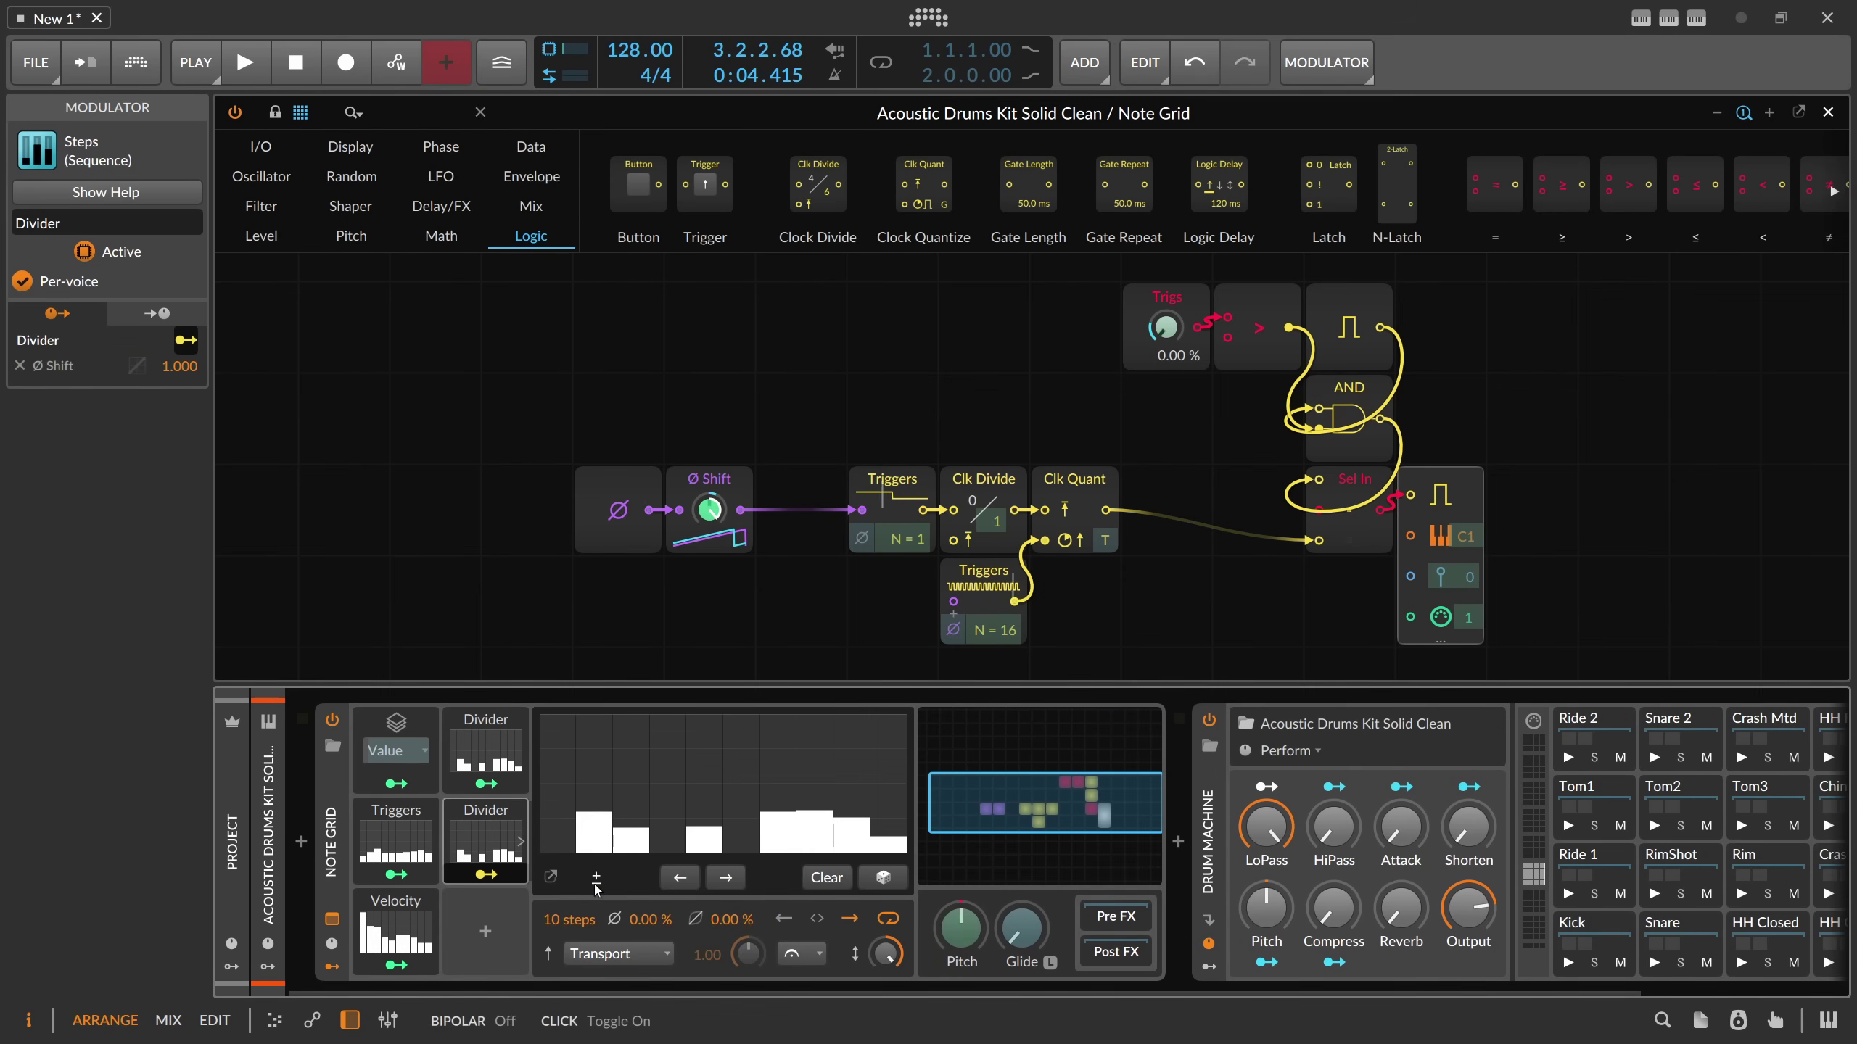
- Turn the copied modulator into a bipolar sequence with all steps at zero, named Shift
{"action": "left_click", "coordinate": [595, 877]}
{"action": "mouse_move", "coordinate": [596, 775]}
{"action": "left_mouse_down"}
{"action": "mouse_move", "coordinate": [903, 781]}
{"action": "mouse_move", "coordinate": [593, 781]}
{"action": "mouse_move", "coordinate": [594, 709]}
{"action": "mouse_move", "coordinate": [593, 847]}
{"action": "mouse_move", "coordinate": [595, 777]}
{"action": "left_mouse_up"}
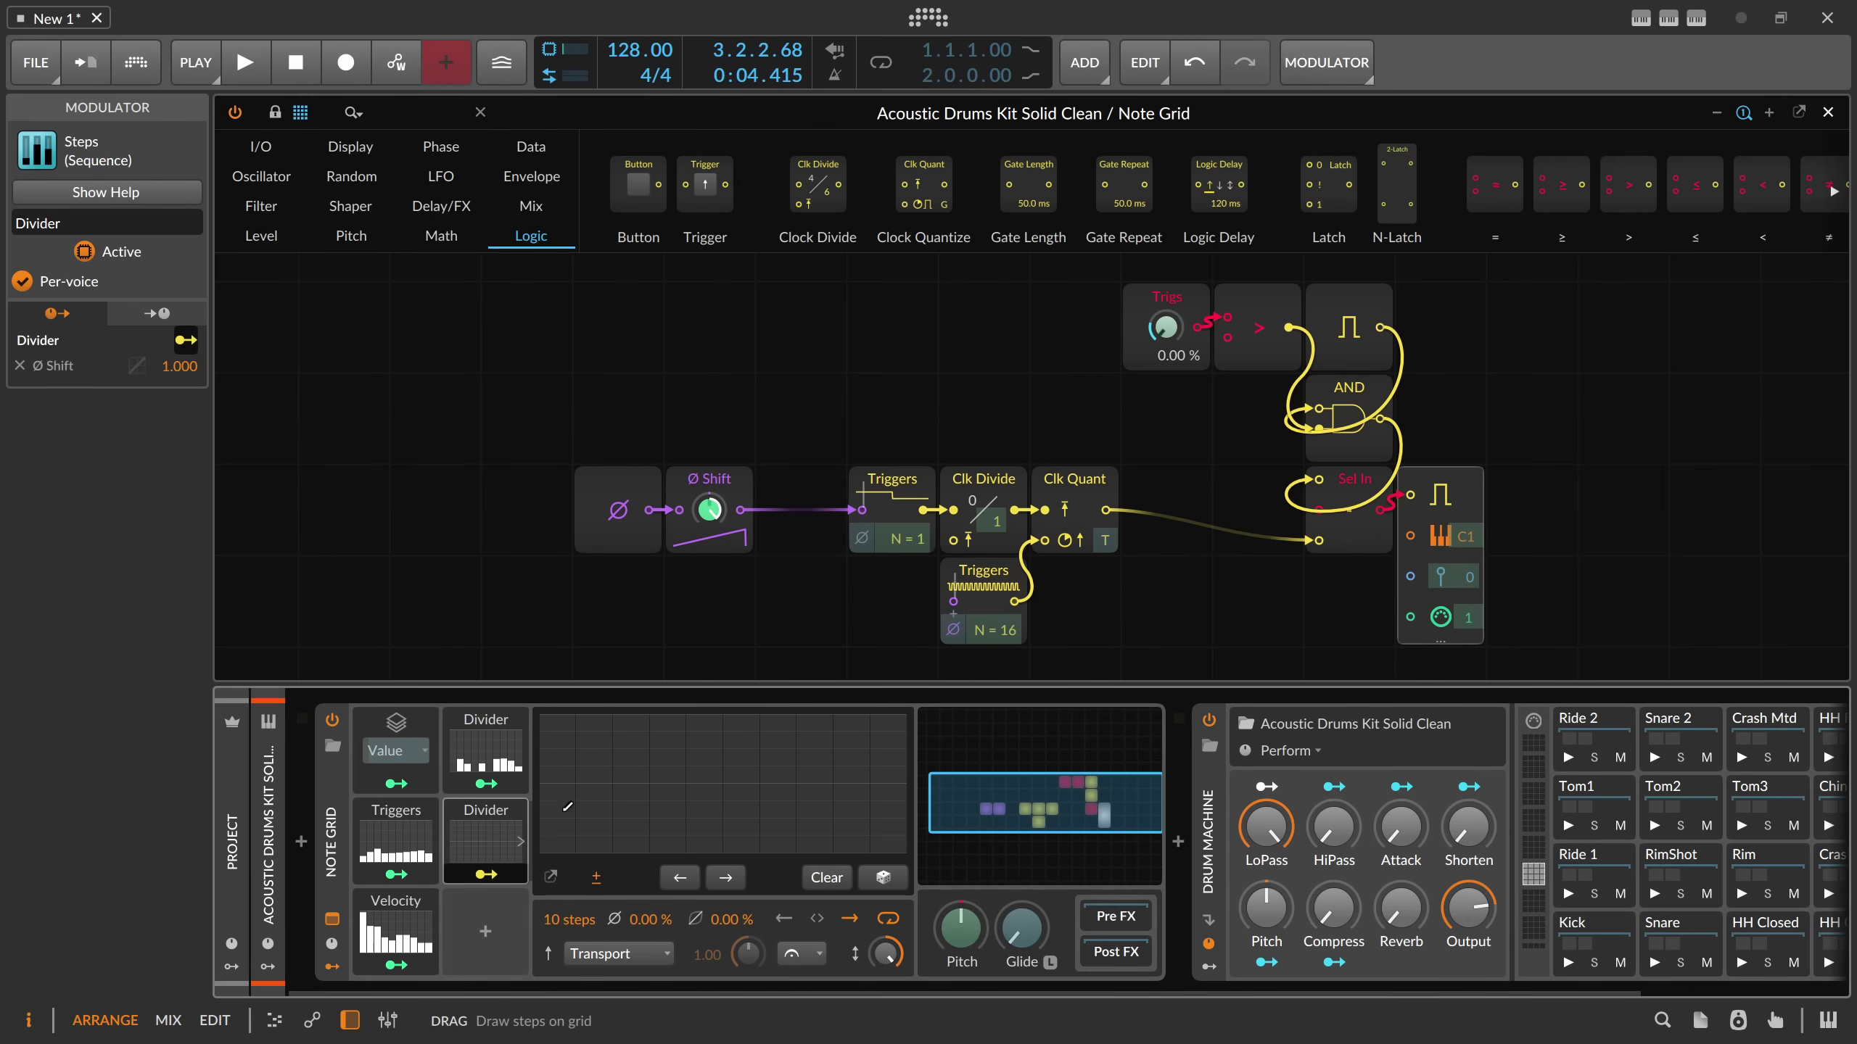
{"action": "left_click", "coordinate": [562, 772]}
{"action": "left_click_drag", "start_coordinate": [564, 773], "coordinate": [566, 781]}
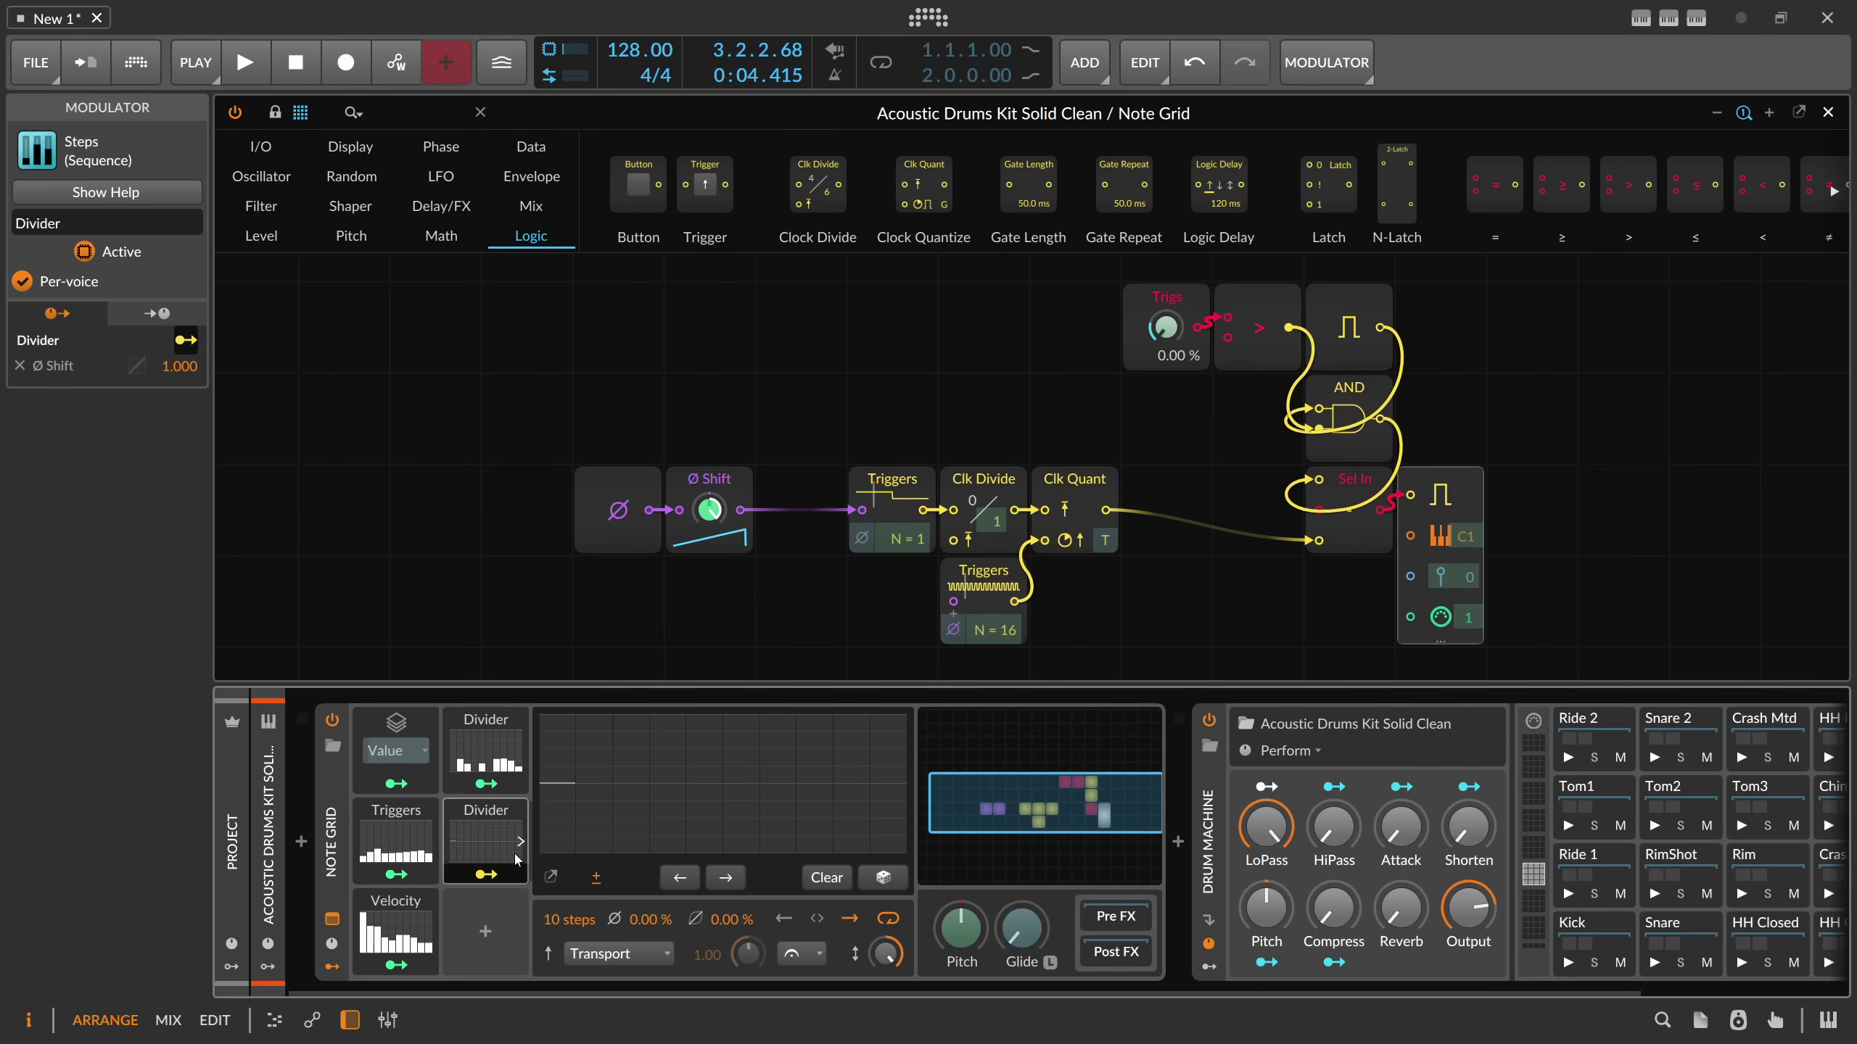
{"action": "double_click", "coordinate": [16, 223]}
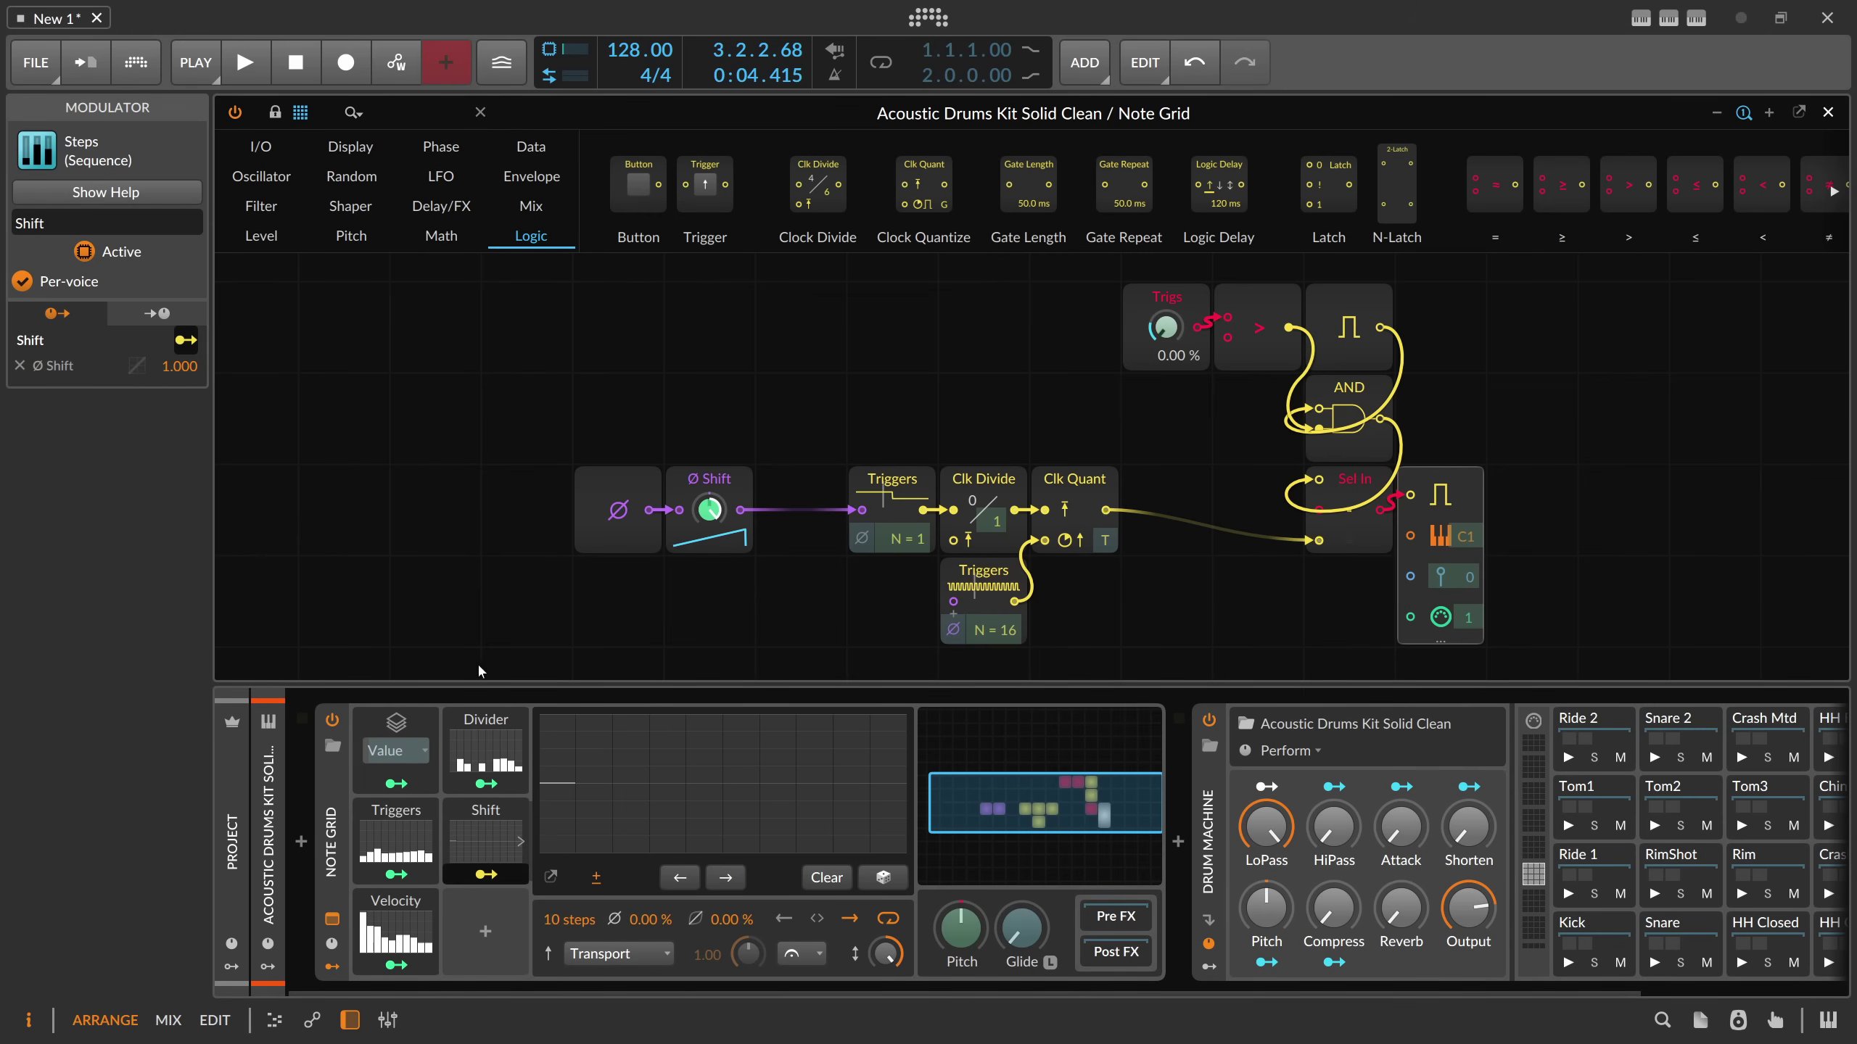
- Draw a negative value on step 2 of the Shift sequence during playback, stopping and closing the patch editor when finished
{"action": "key", "text": "space"}
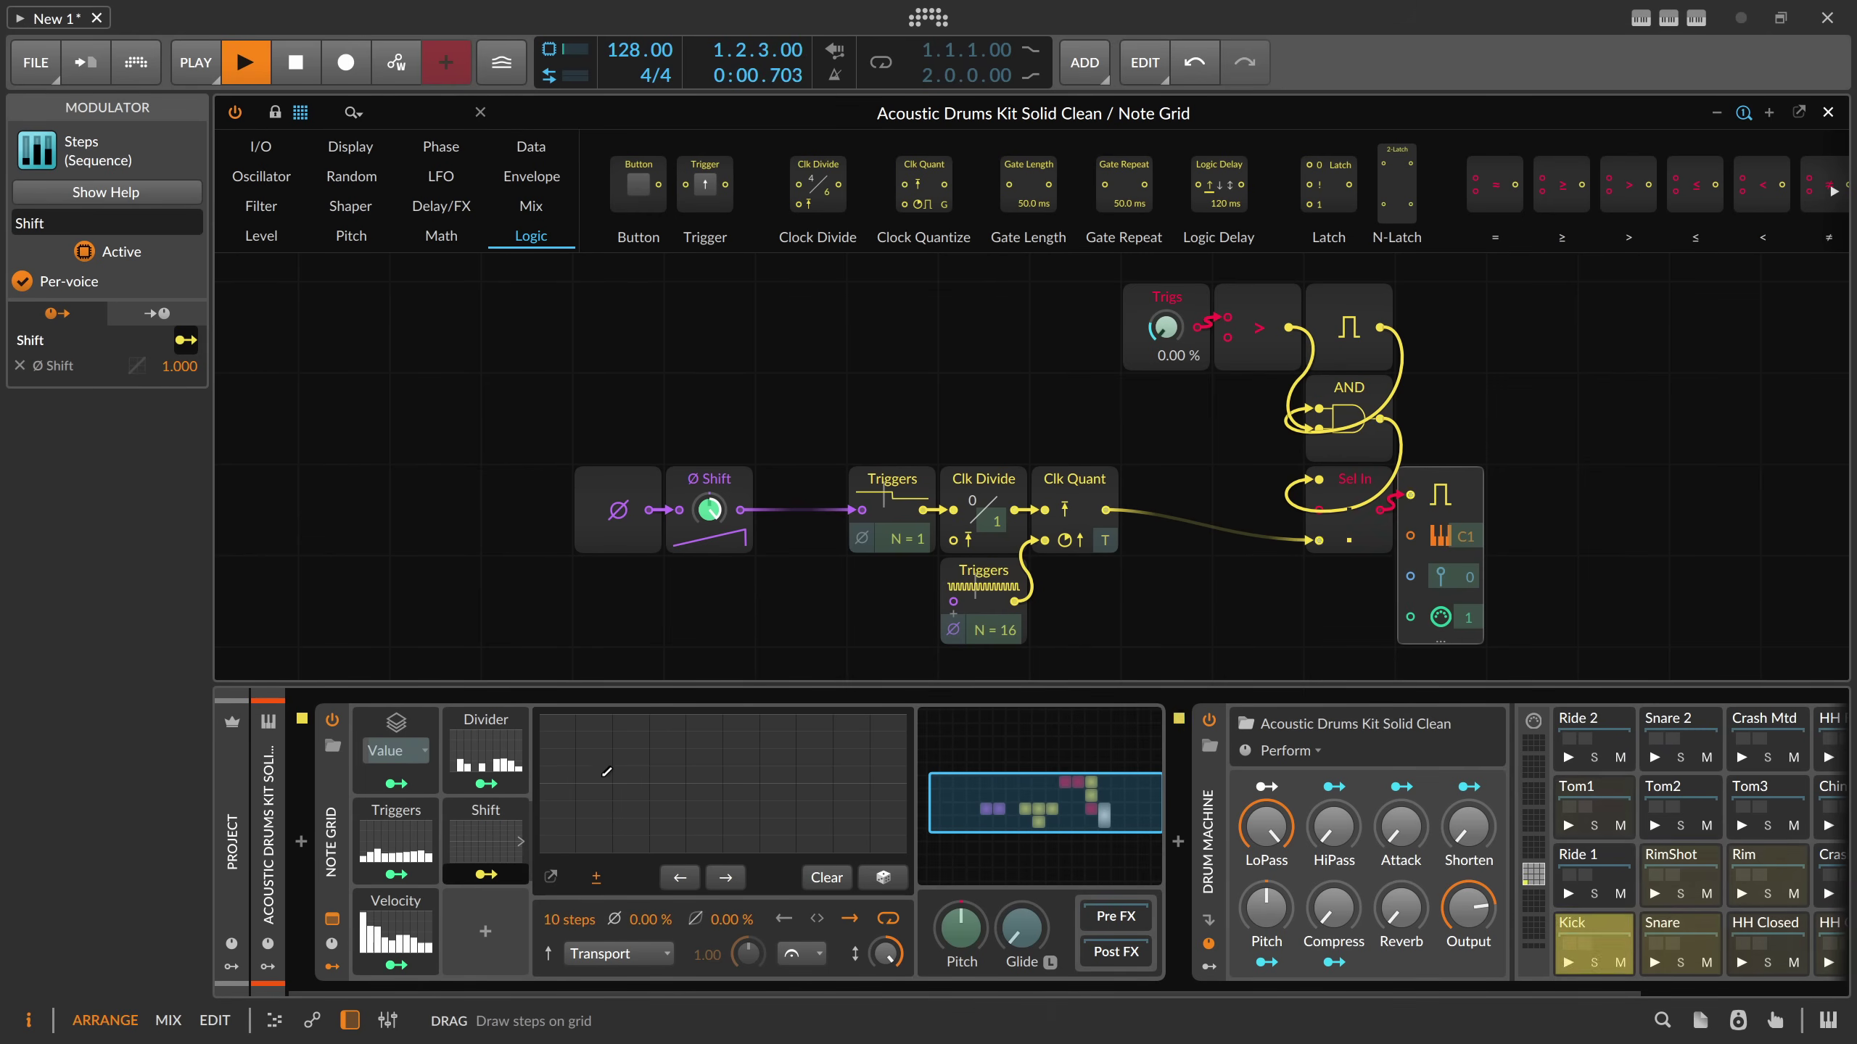
{"action": "left_click", "coordinate": [600, 771]}
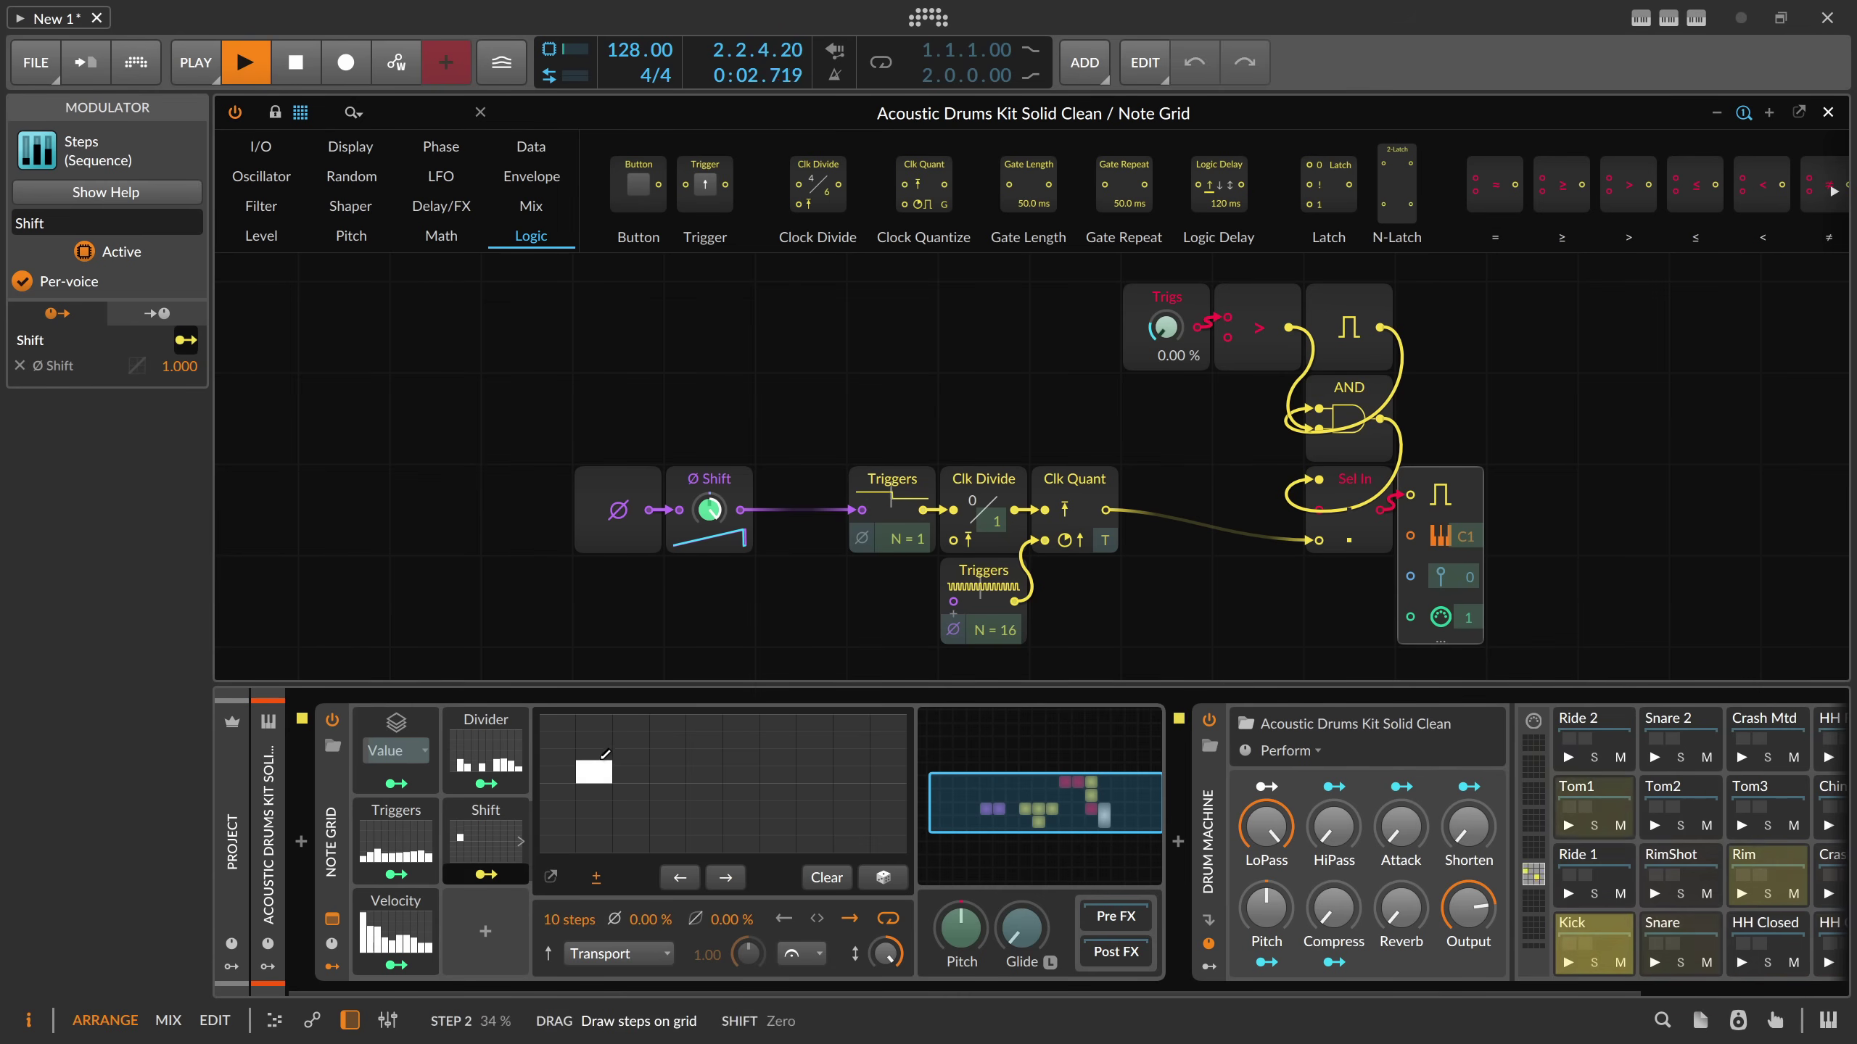
{"action": "left_click_drag", "start_coordinate": [606, 754], "coordinate": [597, 808]}
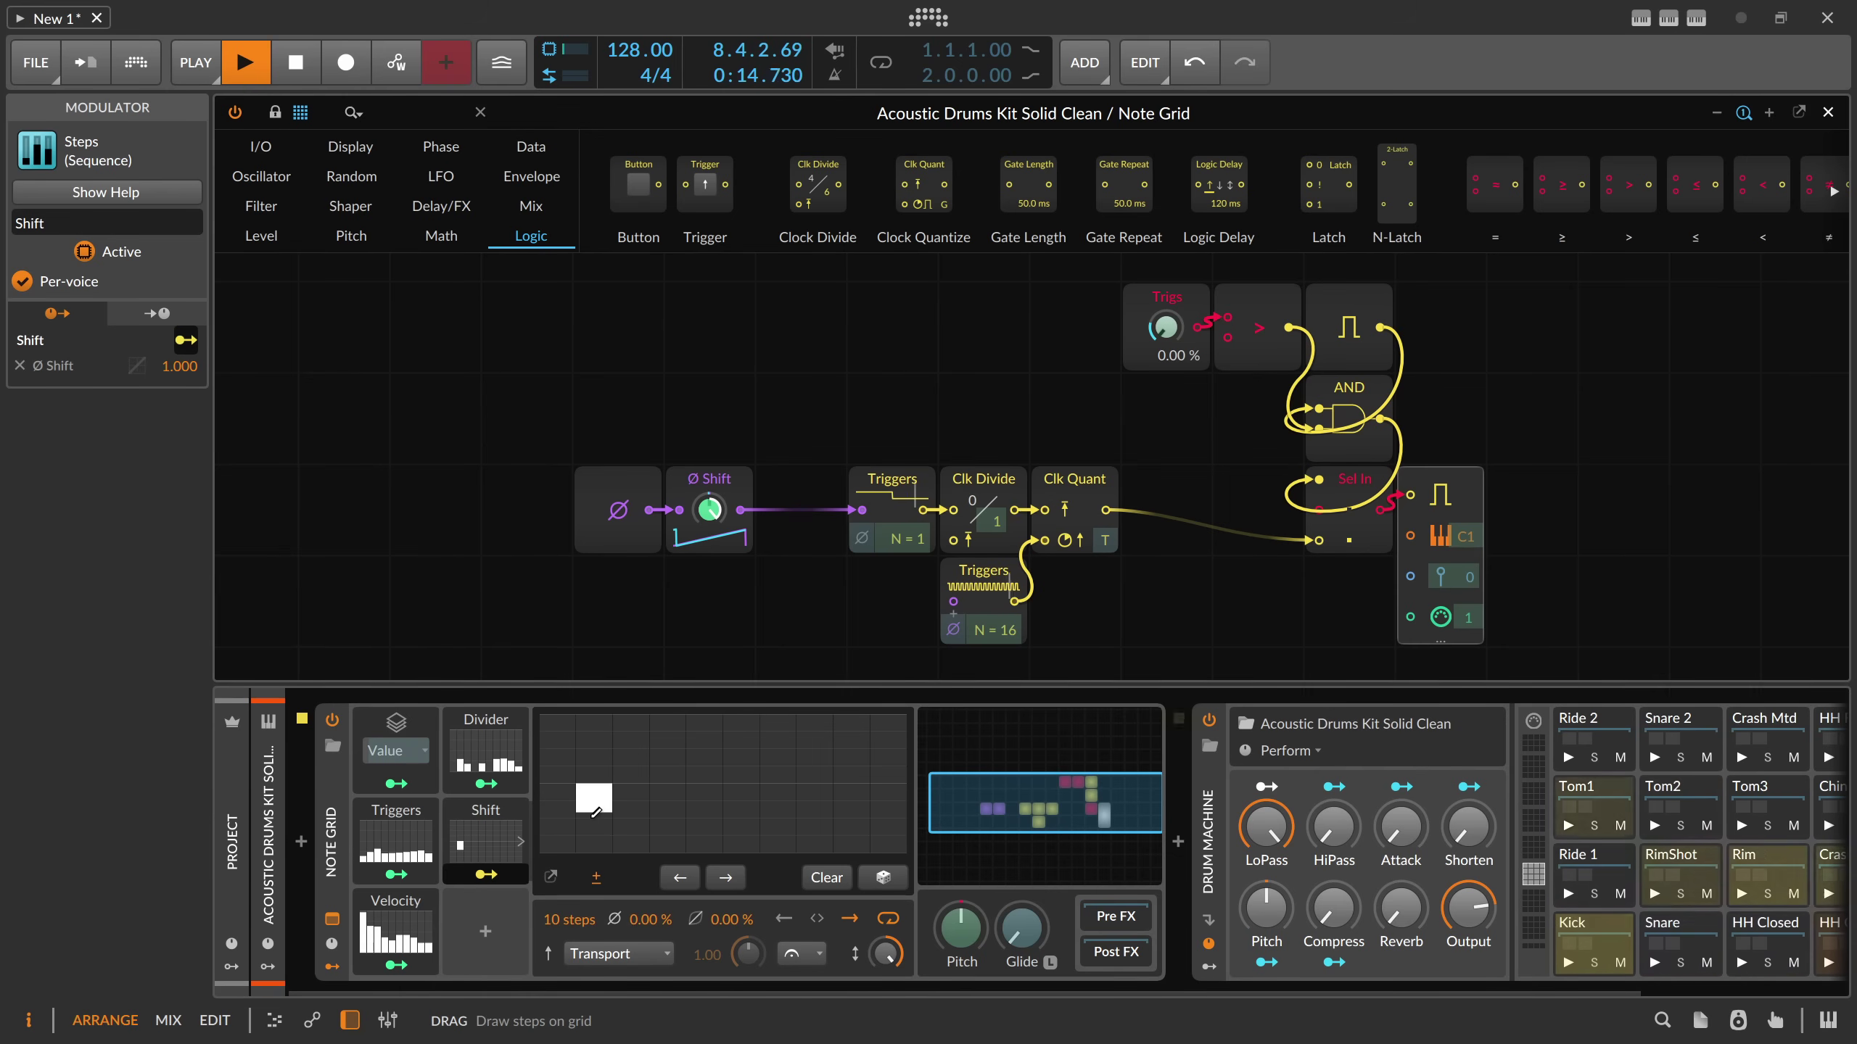
{"action": "key", "text": "space"}
{"action": "key", "text": "Escape"}
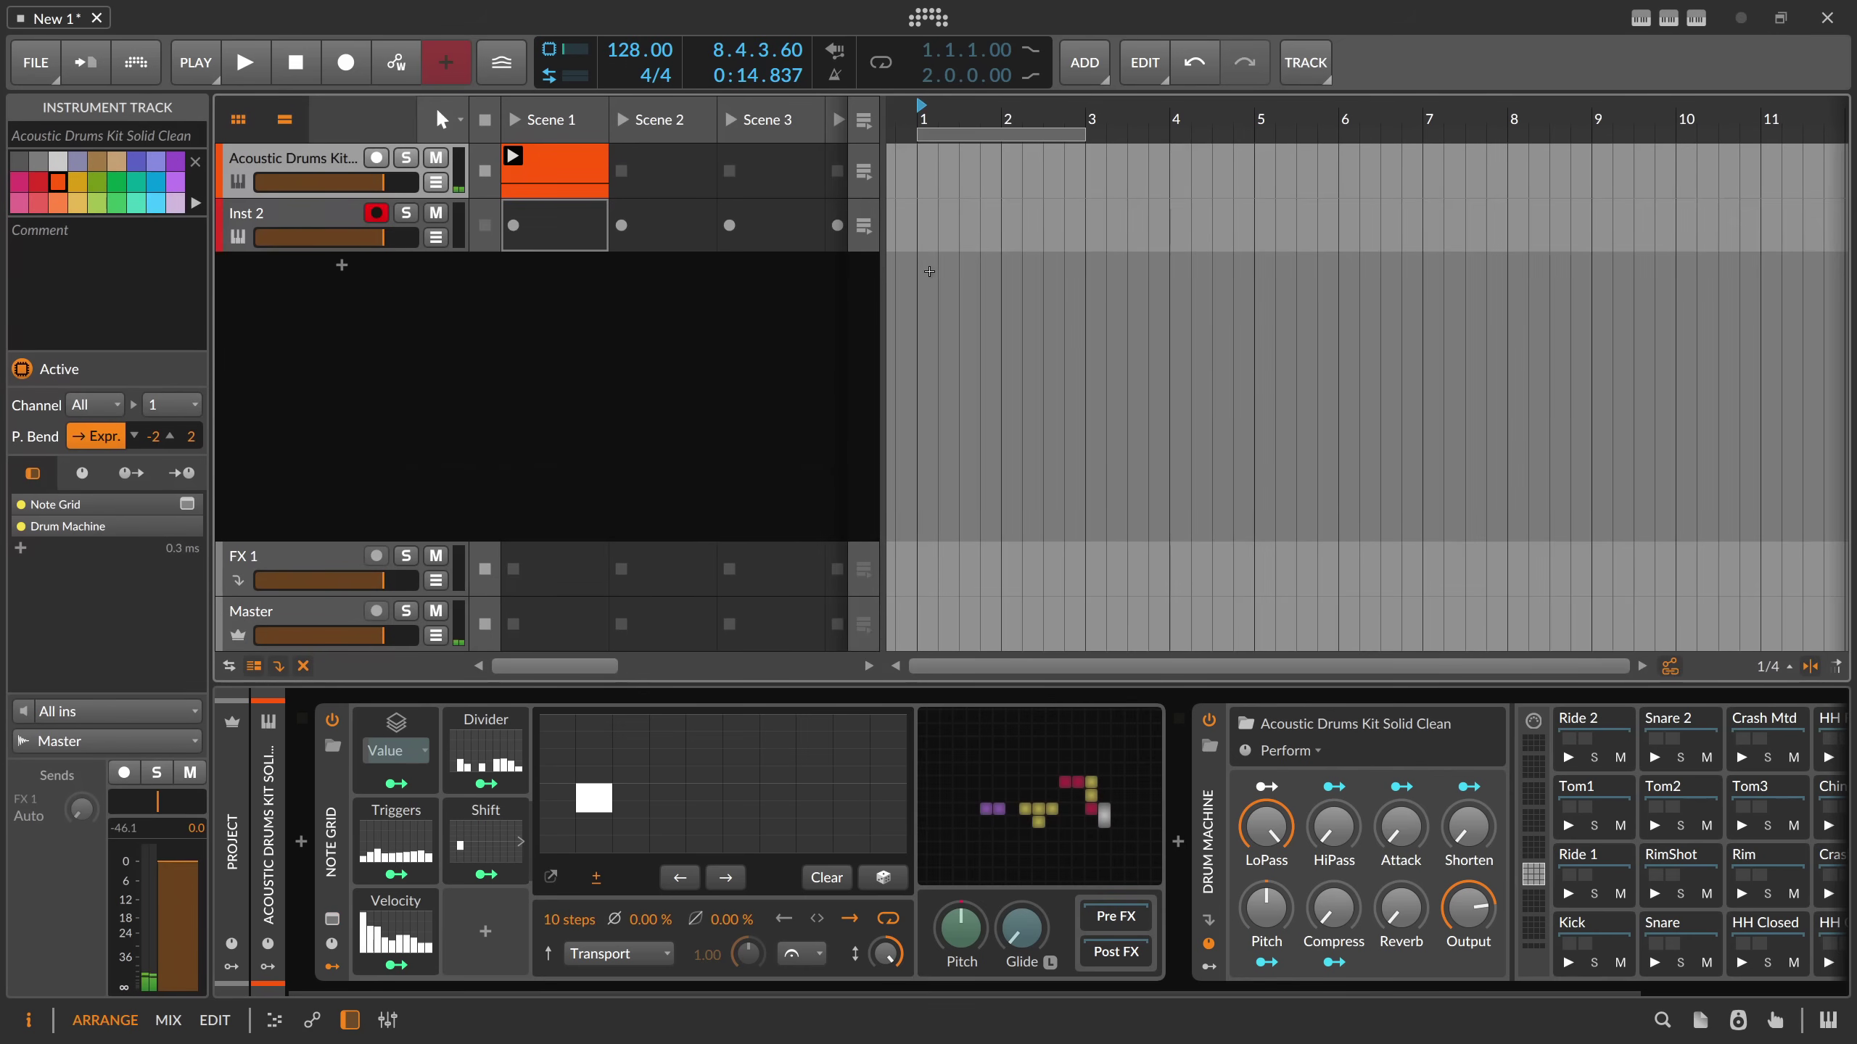
- Record drum notes into the Inst 2 slots of Scene 1 and Scene 2, discarding the first Scene 1 take
{"action": "left_click", "coordinate": [514, 225]}
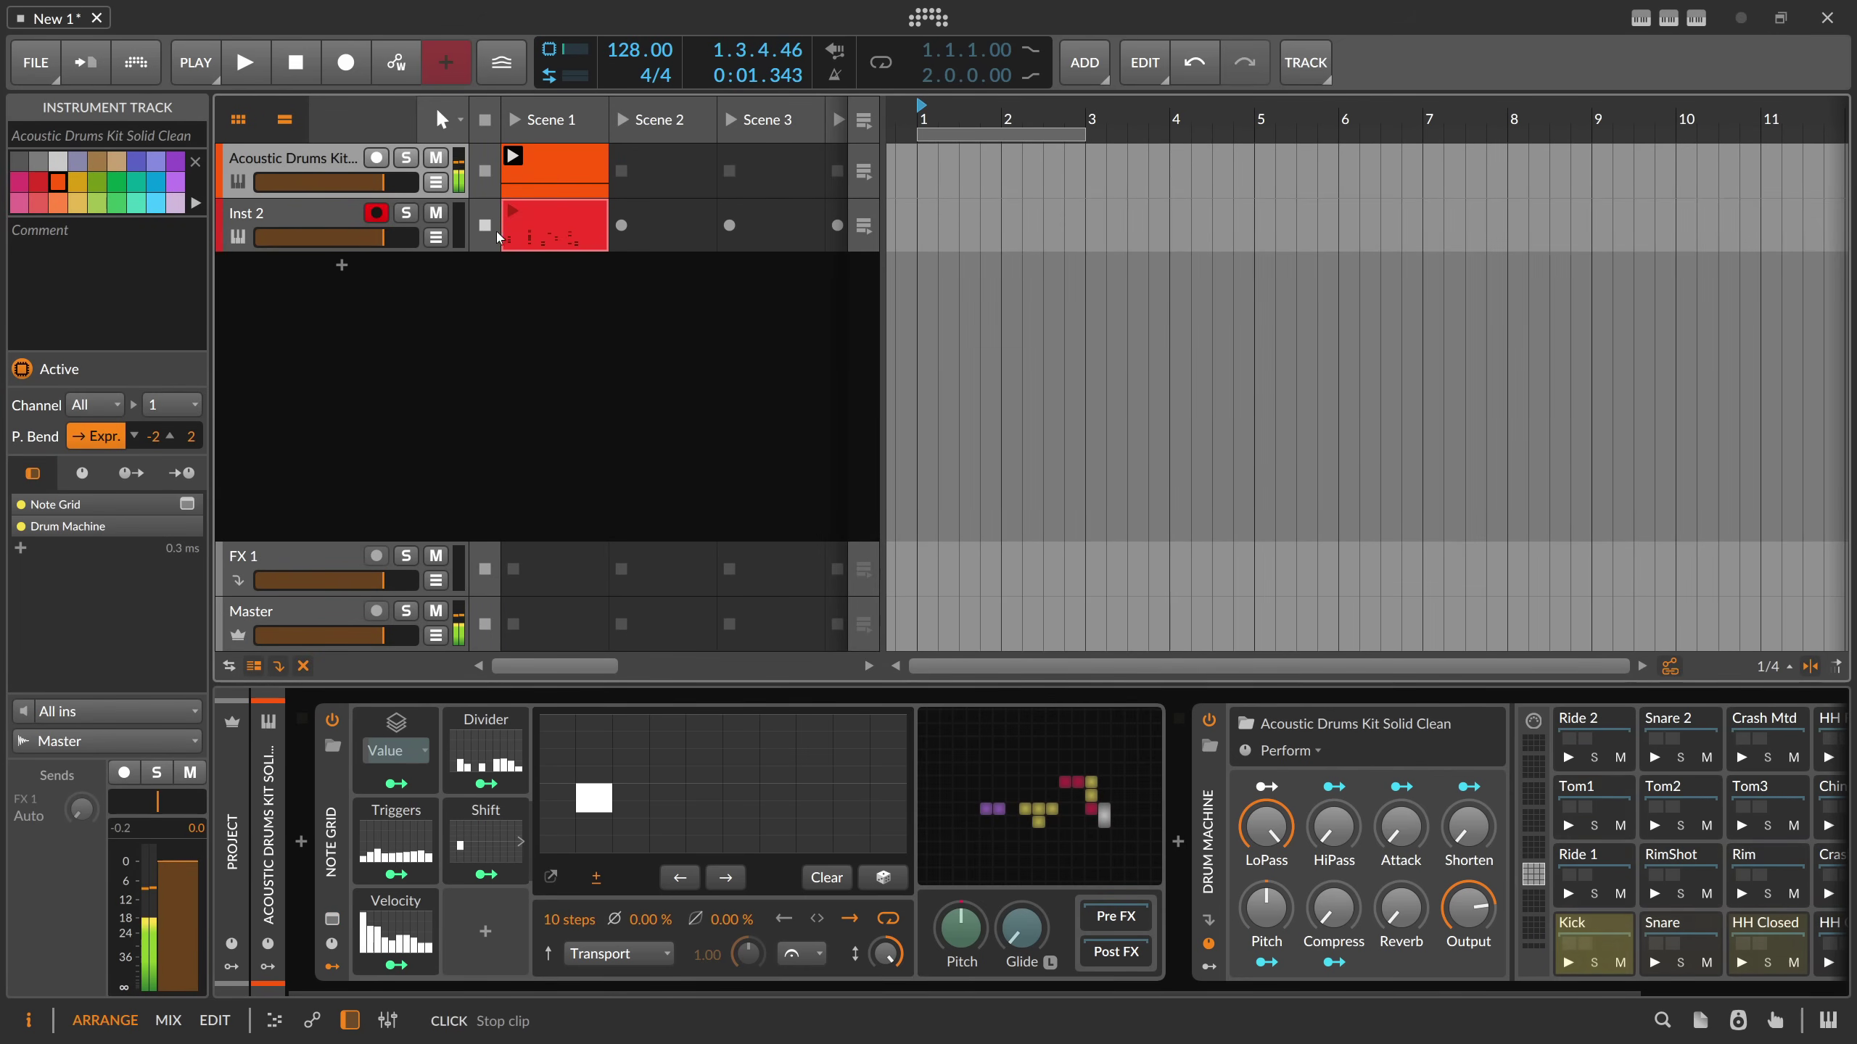
{"action": "left_click", "coordinate": [499, 238]}
{"action": "key", "text": "Delete"}
{"action": "left_click", "coordinate": [493, 236]}
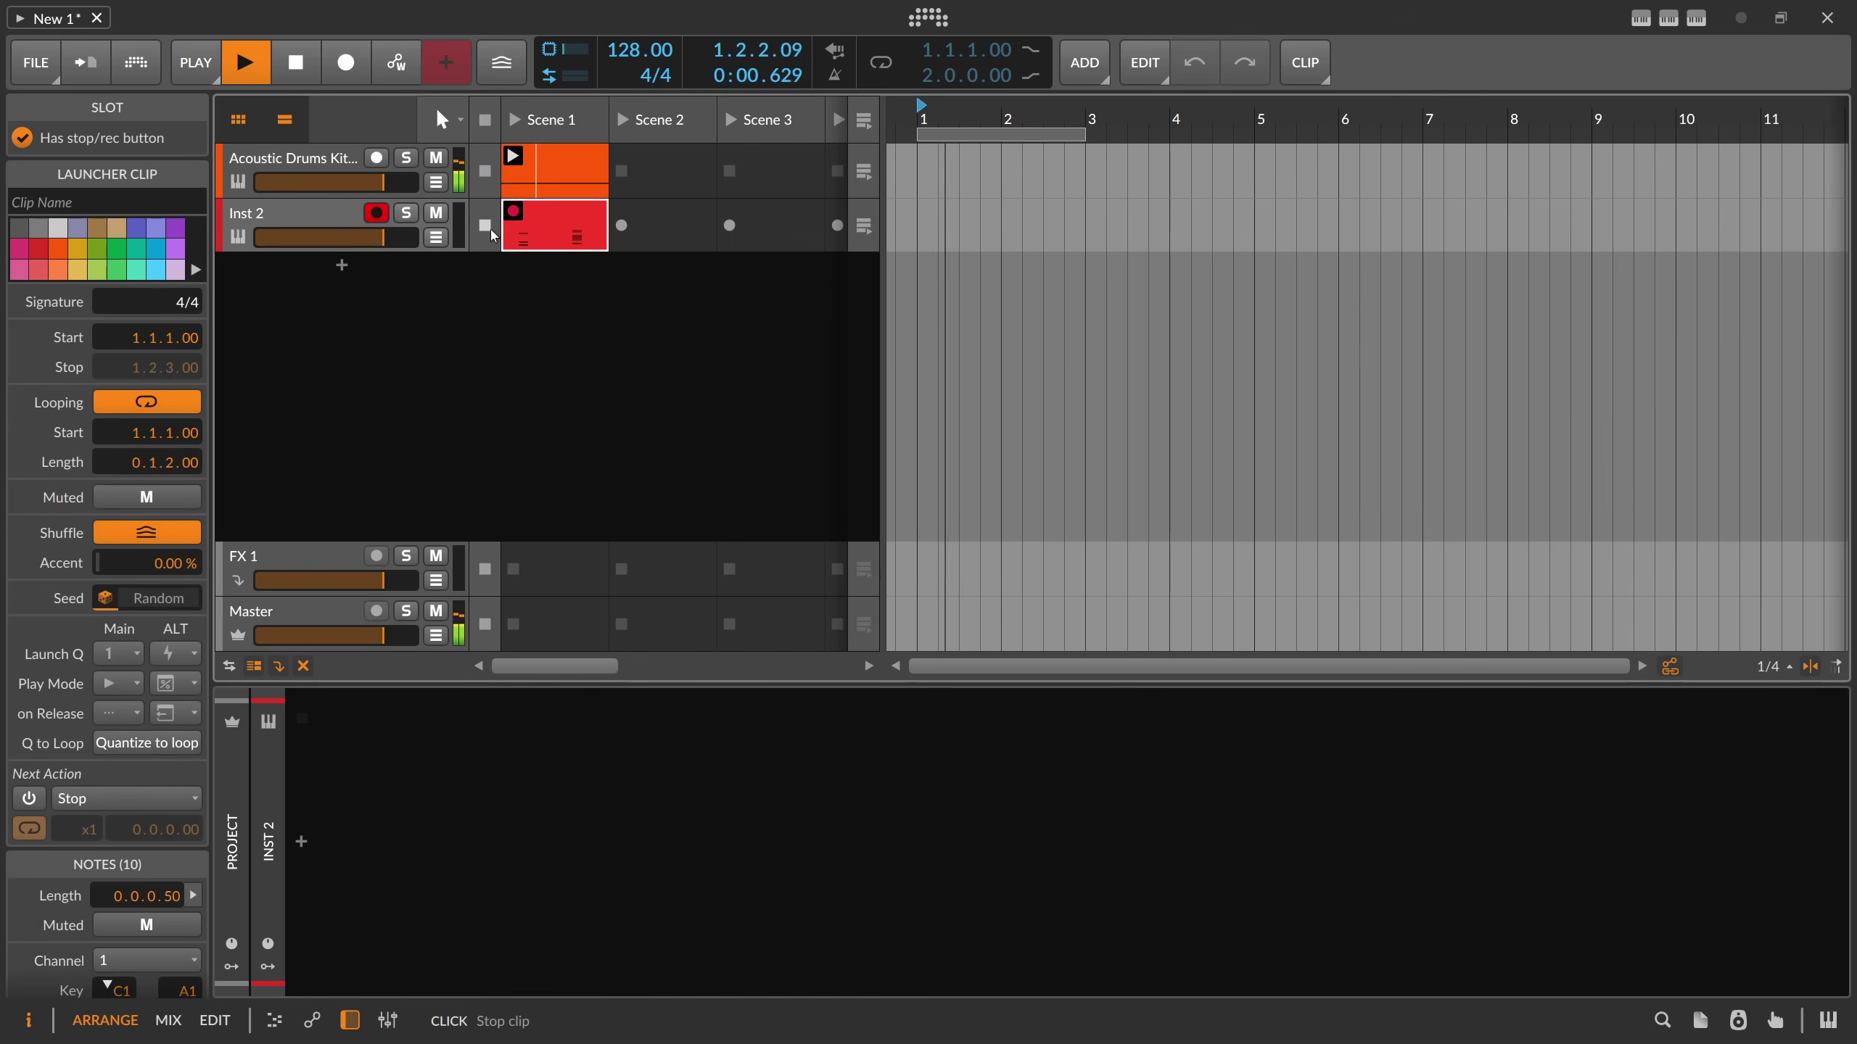
{"action": "left_click", "coordinate": [491, 233]}
{"action": "key", "text": "space"}
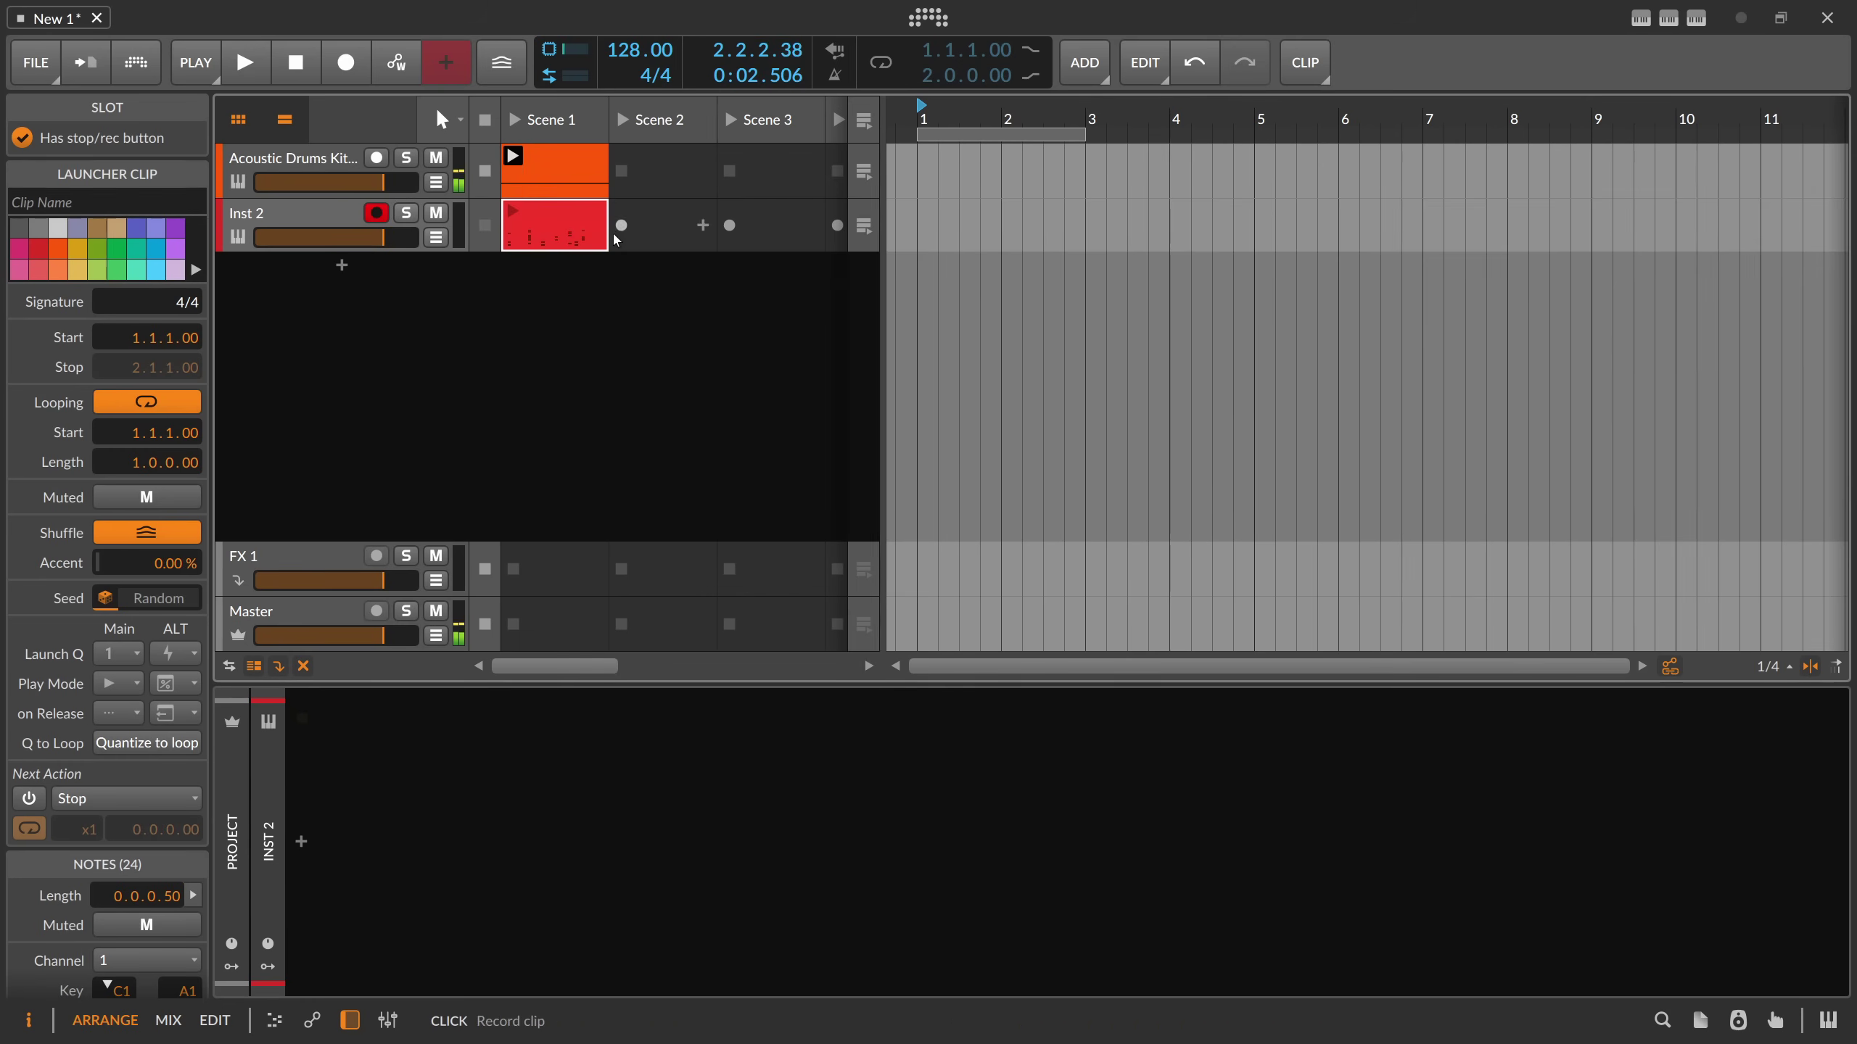
{"action": "left_click", "coordinate": [615, 234]}
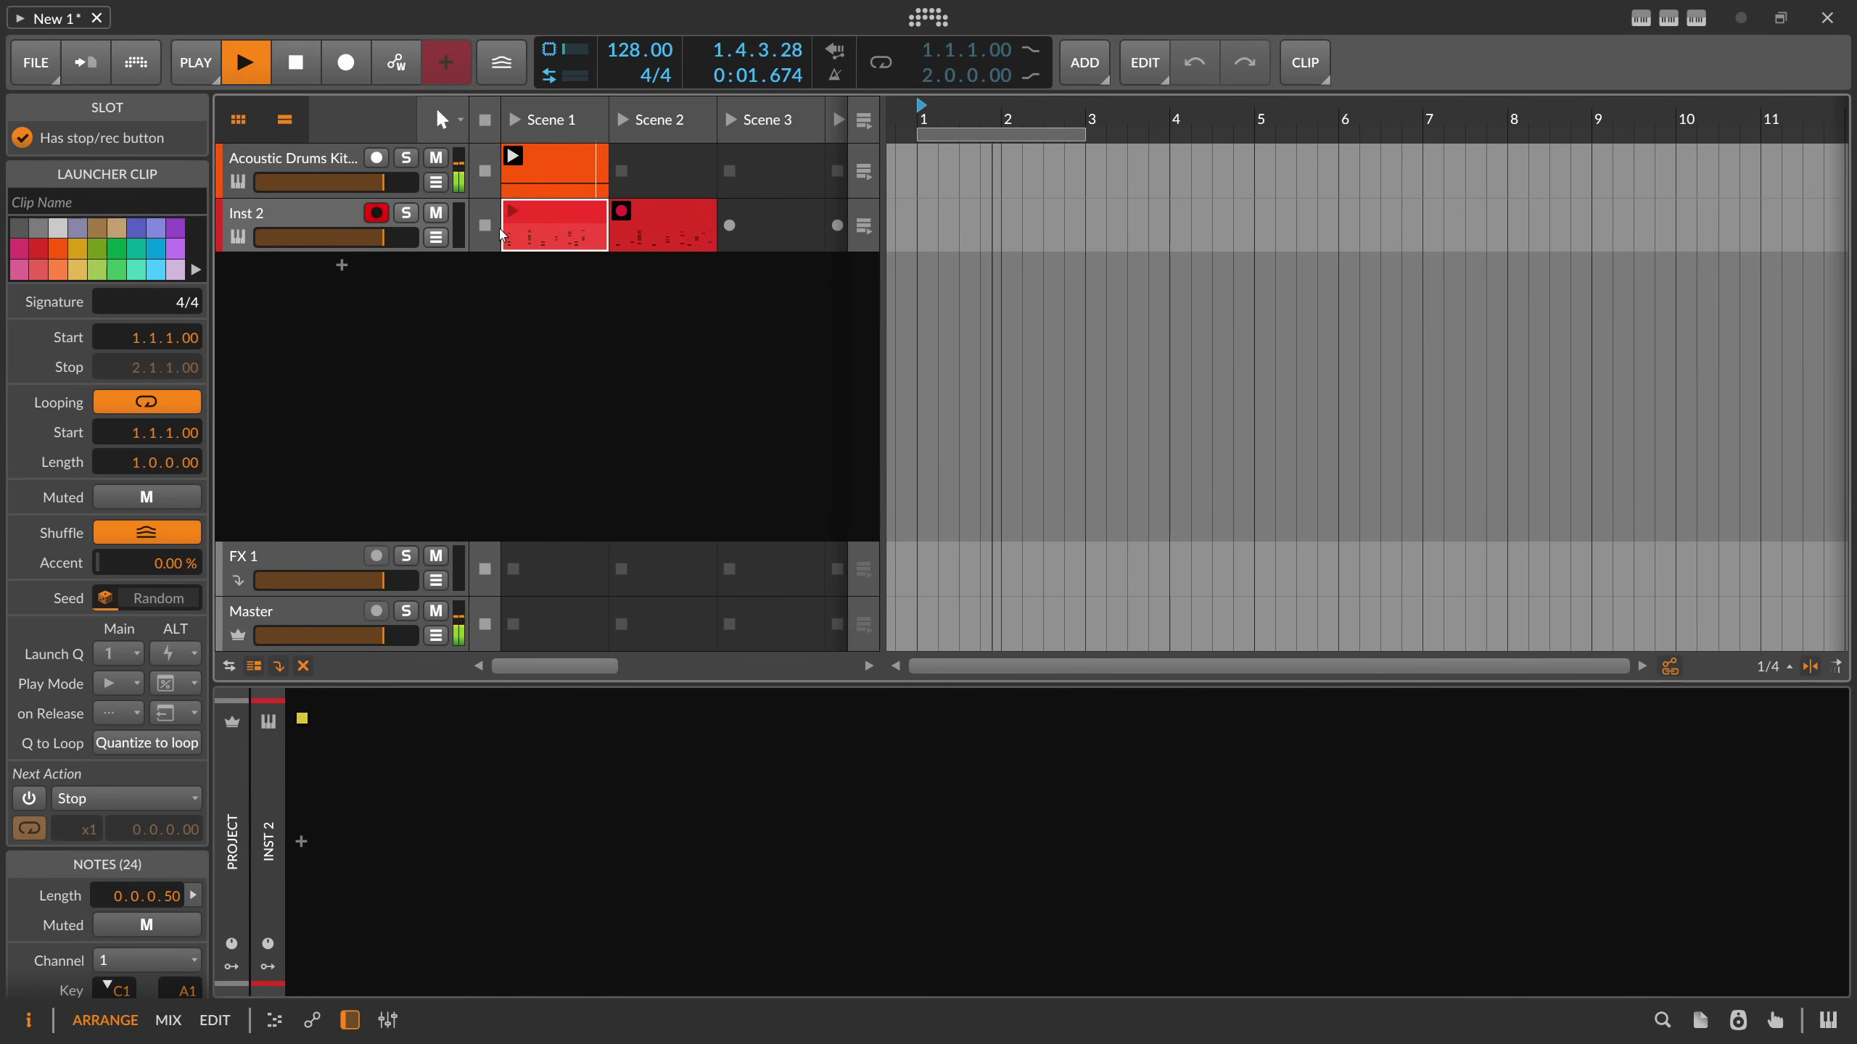
{"action": "key", "text": "space"}
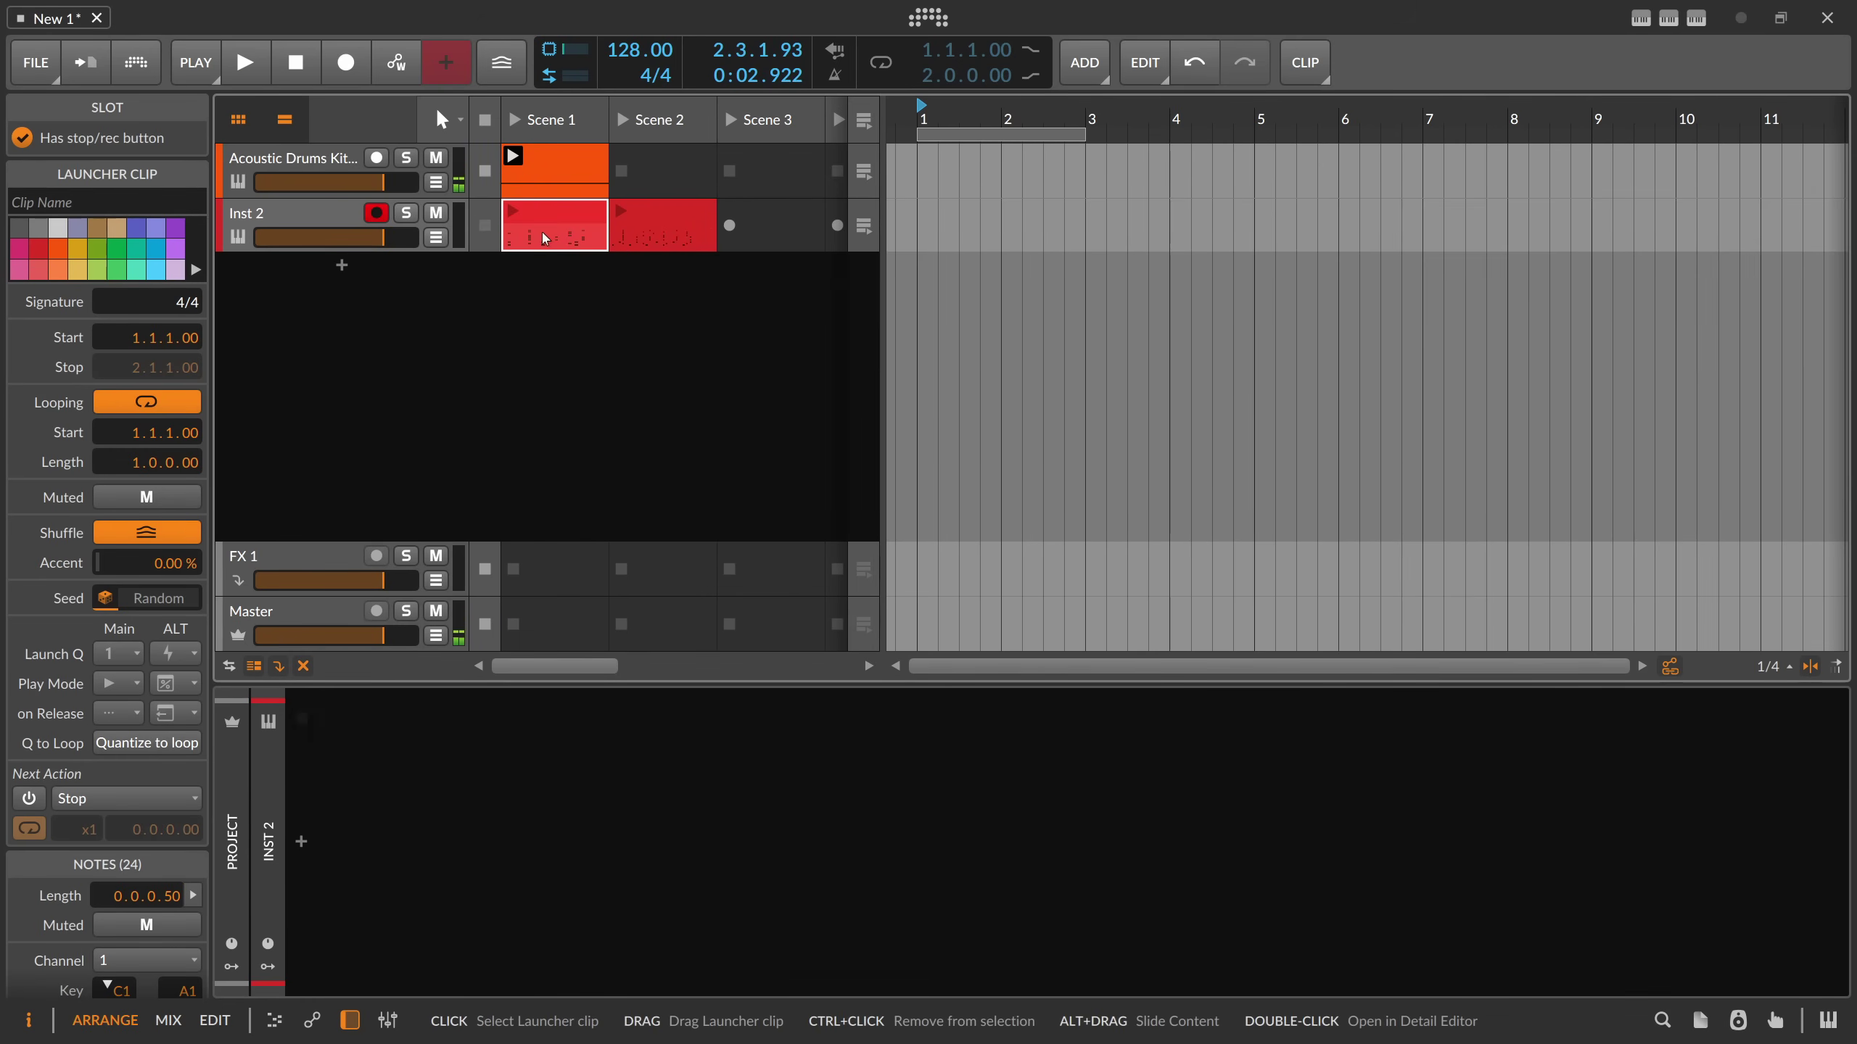
- Open the Scene 1 clip of Inst 2 in the note editor and examine the timing of its low notes
{"action": "double_click", "coordinate": [544, 238]}
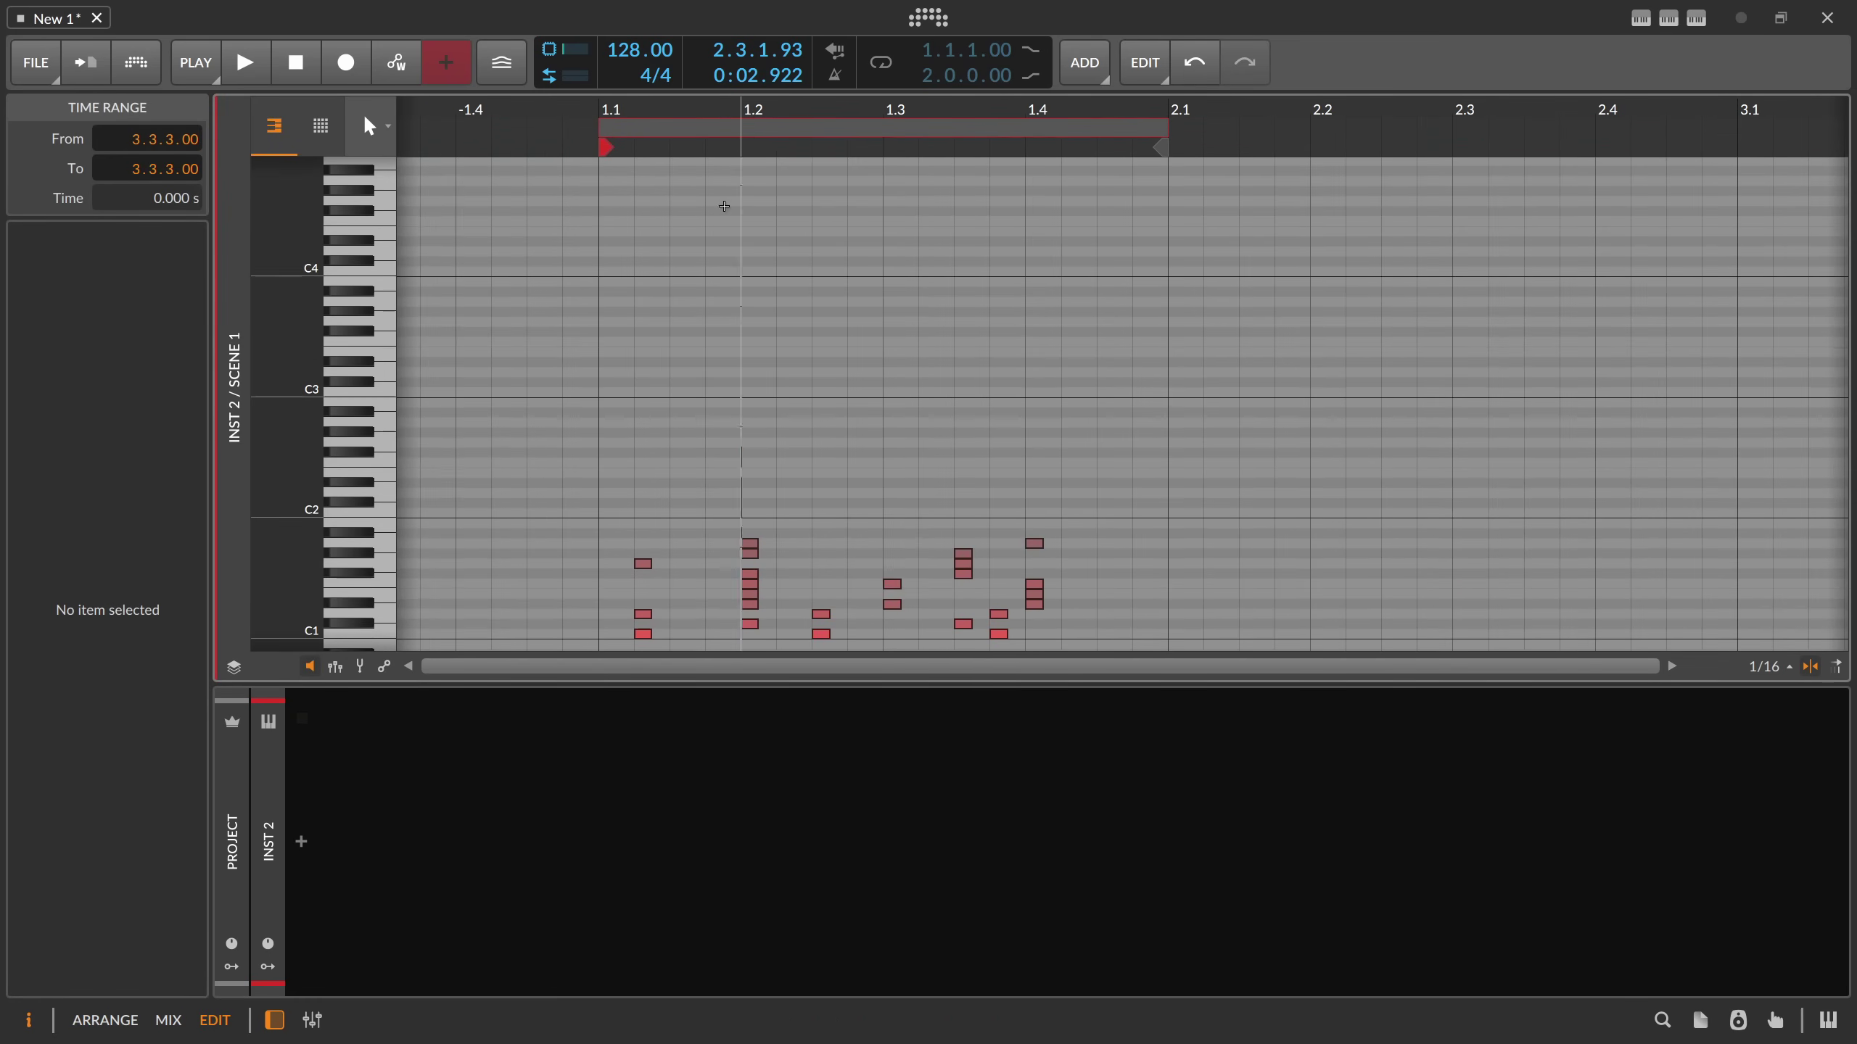
{"action": "scroll", "coordinate": [724, 206], "scroll_direction": "down", "scroll_amount": 5}
{"action": "left_click", "coordinate": [750, 449]}
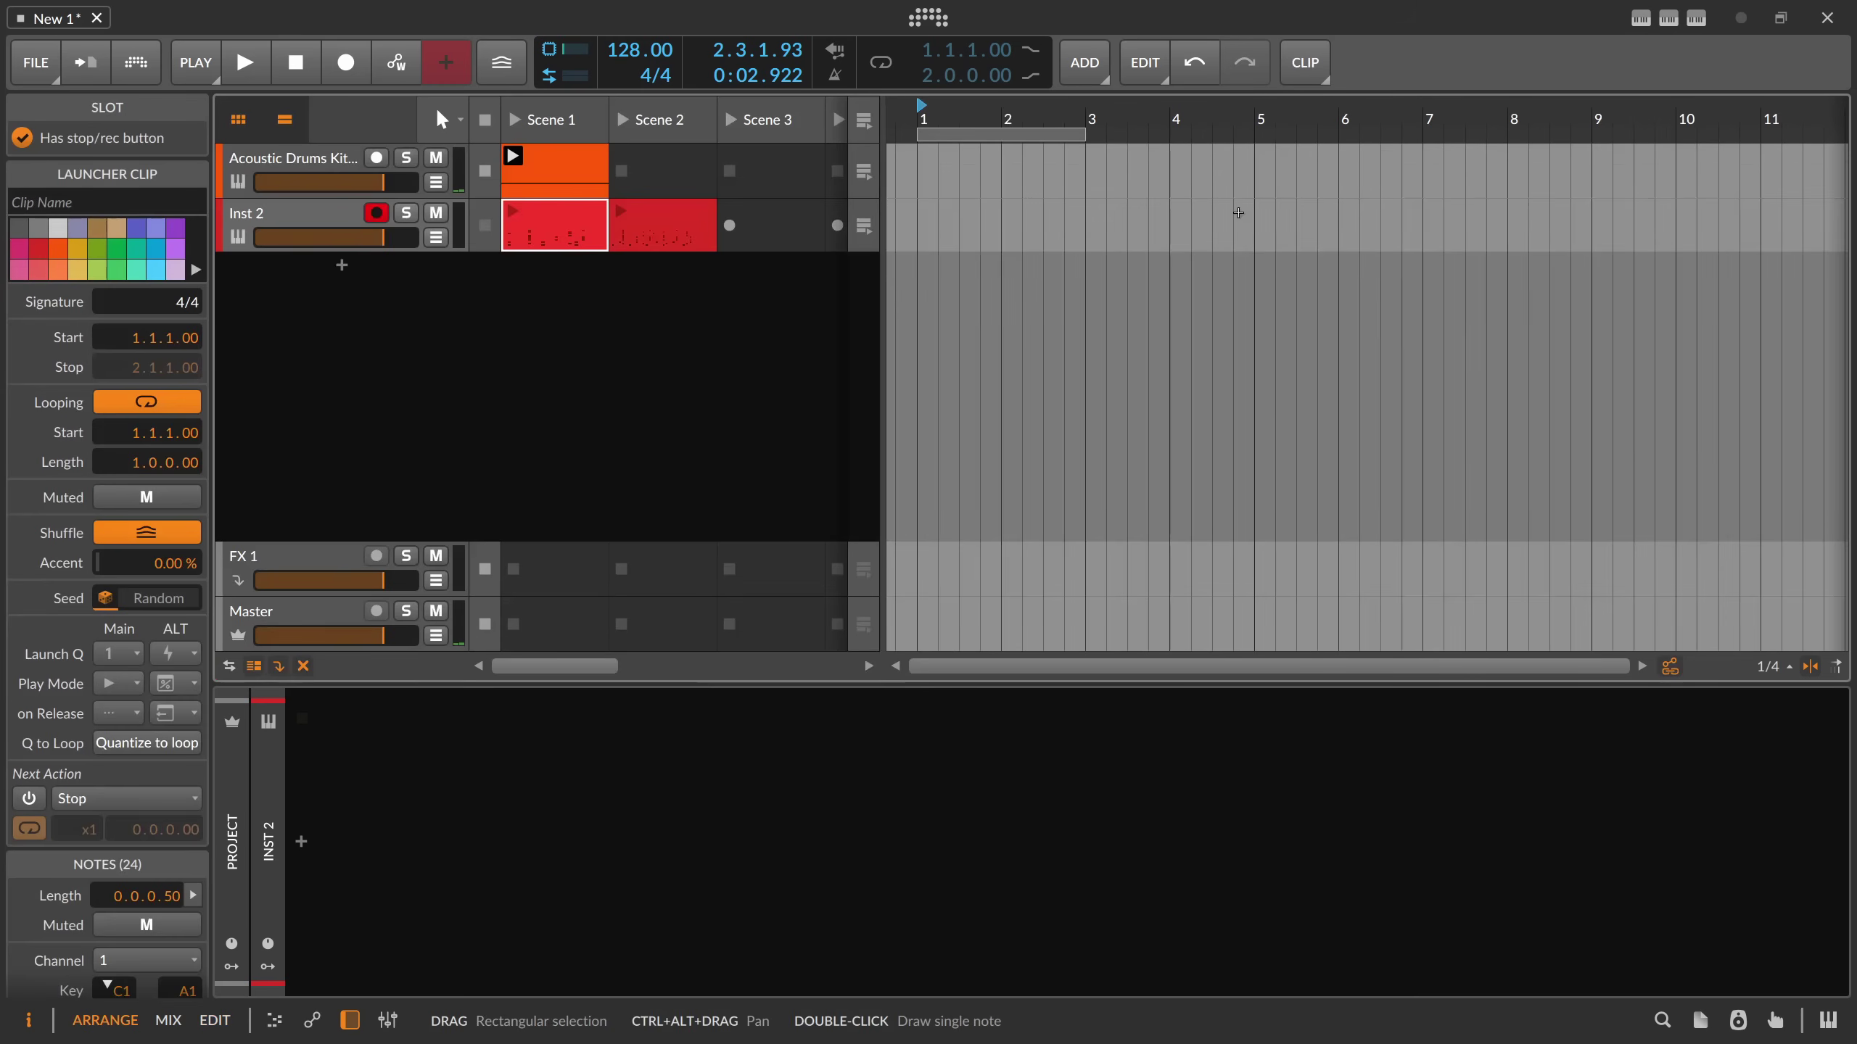
- Return to the arrangement and delete both recorded Inst 2 clips from Scene 2 and Scene 1
{"action": "key", "text": "alt+1"}
{"action": "left_click", "coordinate": [646, 237]}
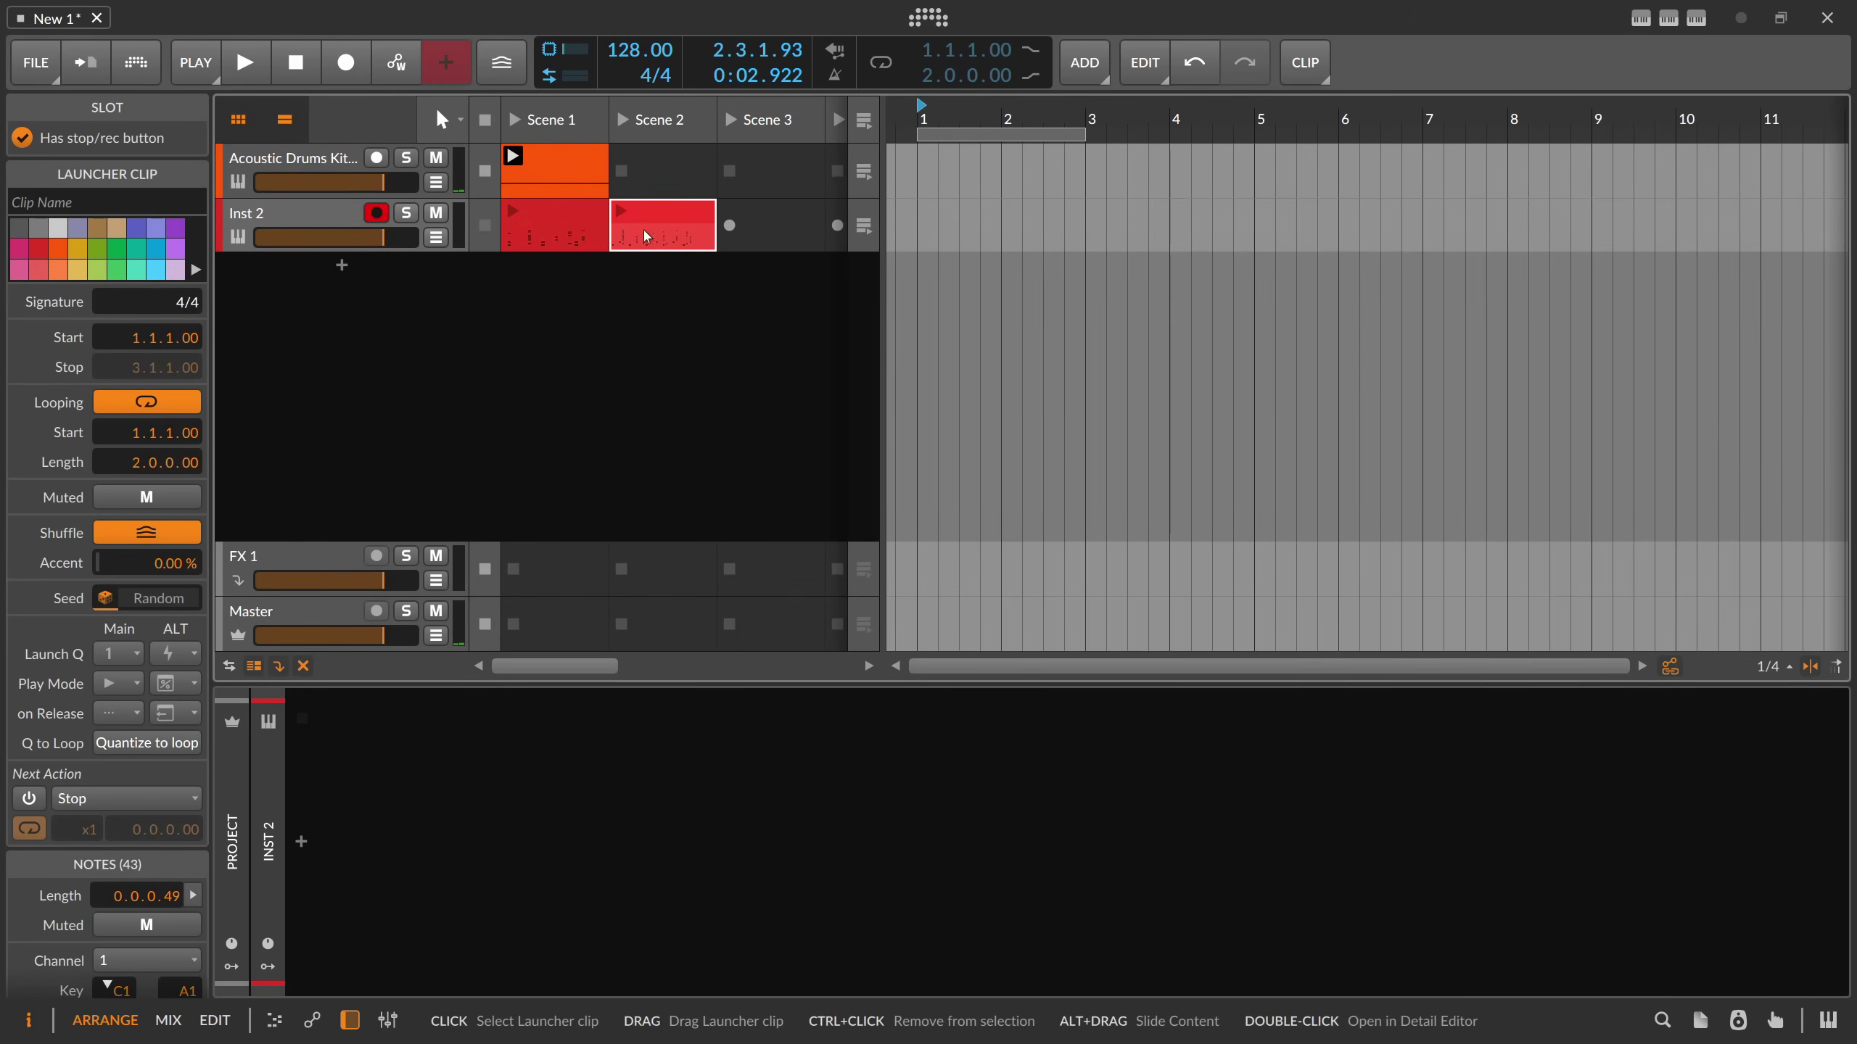
{"action": "key", "text": "Delete"}
{"action": "left_click", "coordinate": [548, 238]}
{"action": "key", "text": "Delete"}
- Insert an Ø Bend module at its default bend before Ø Shift in the Note Grid, and also feed its output into the N=16 Triggers module
{"action": "left_click", "coordinate": [328, 163]}
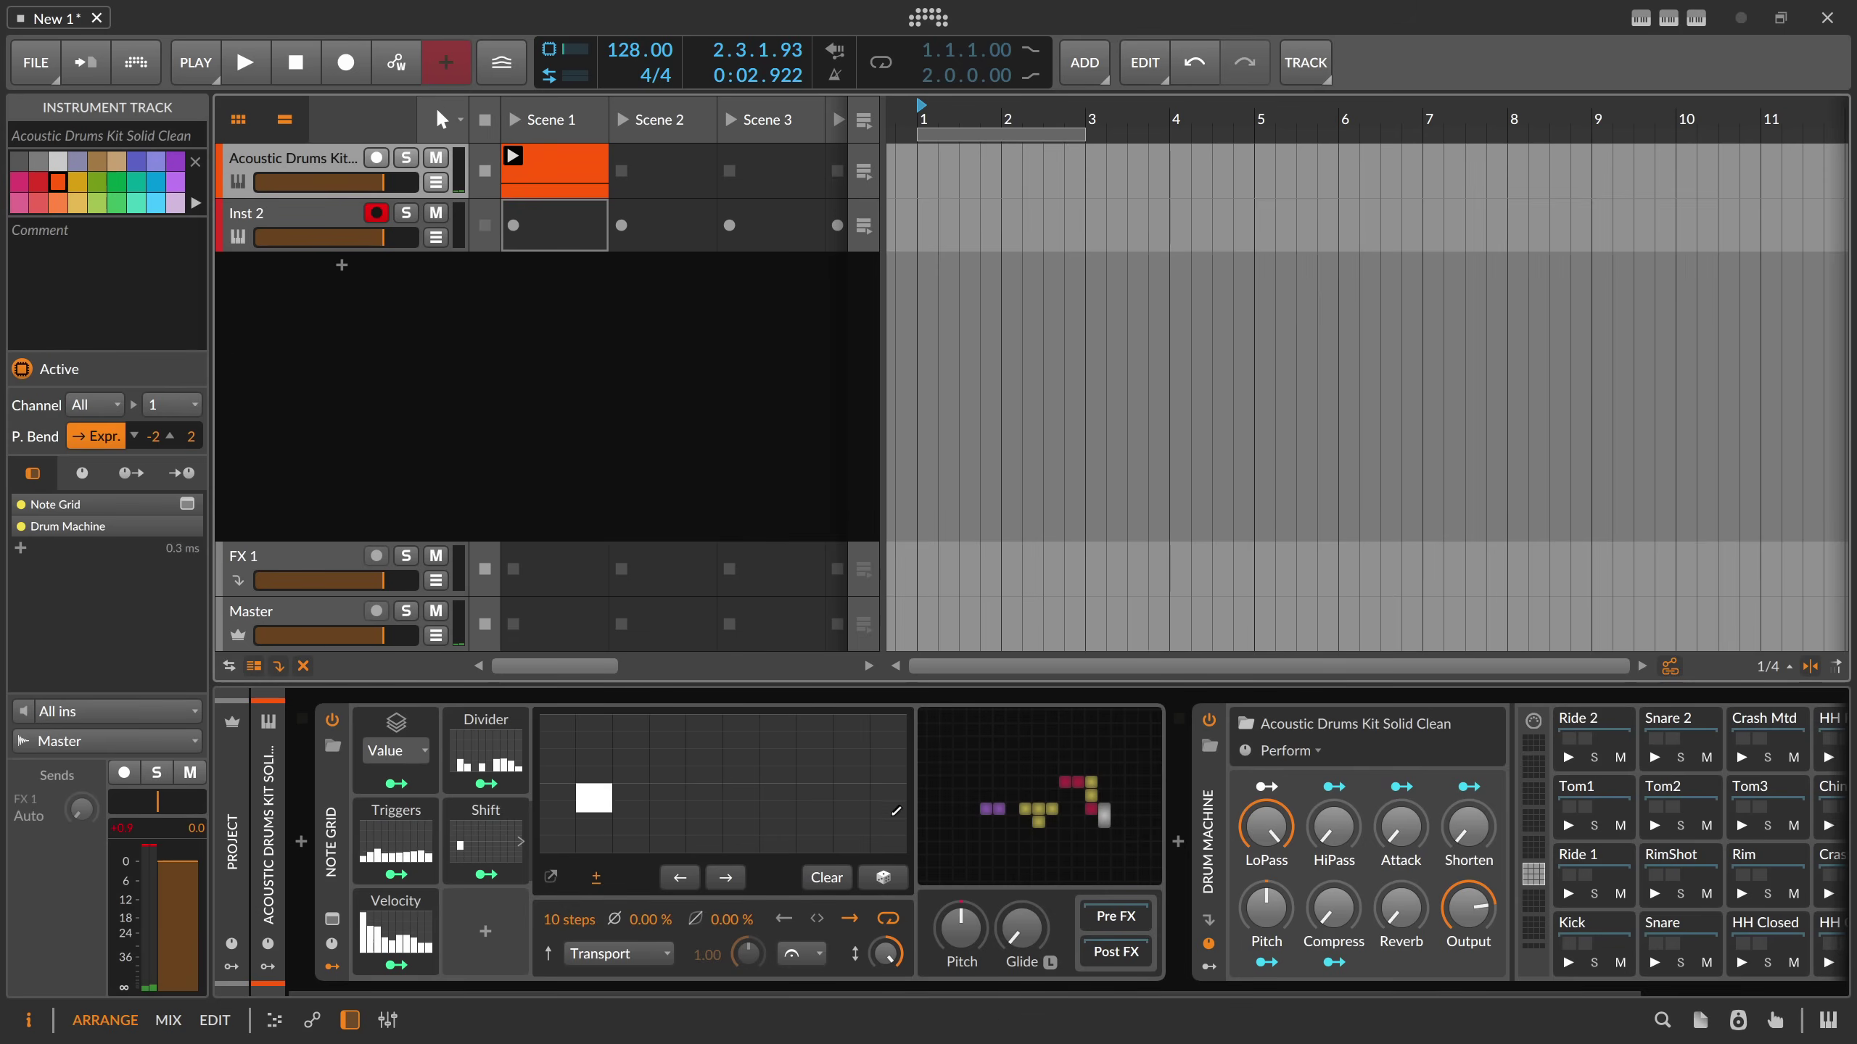
{"action": "left_click", "coordinate": [1038, 805]}
{"action": "left_click_drag", "start_coordinate": [867, 434], "coordinate": [780, 383]}
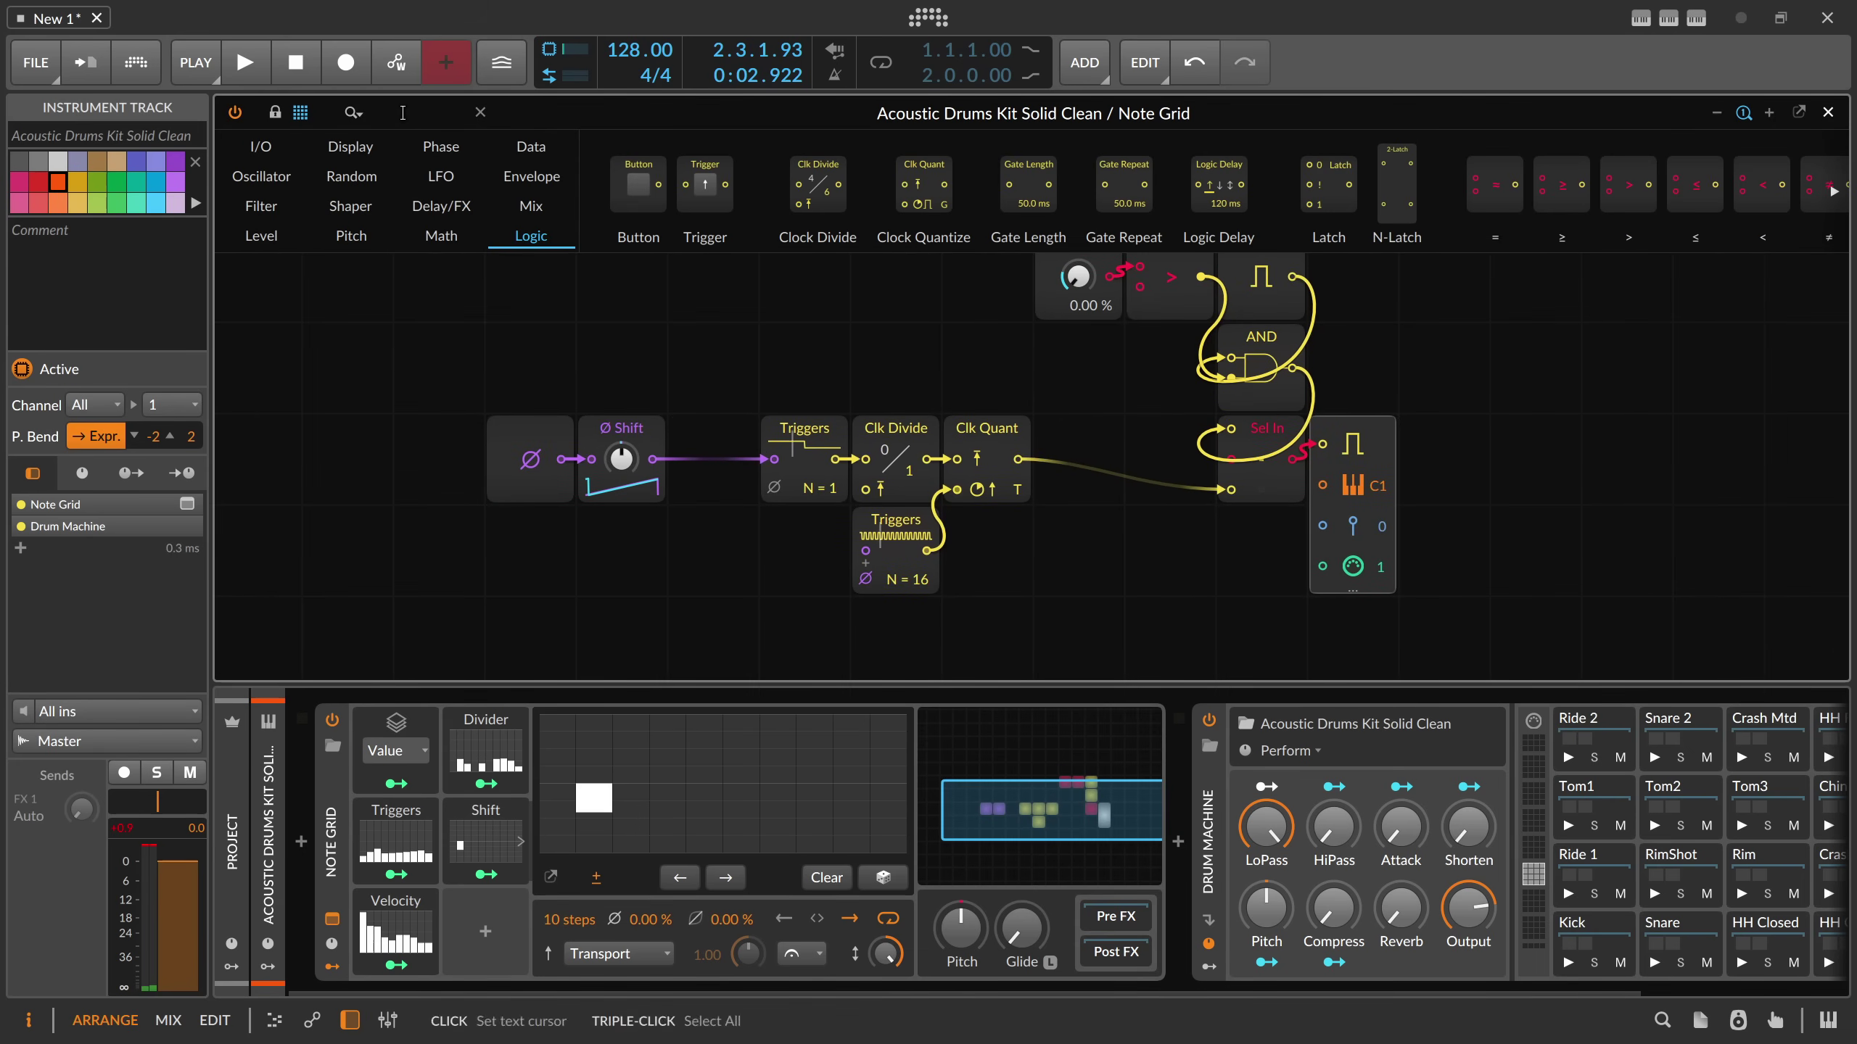
{"action": "type", "text": "bend"}
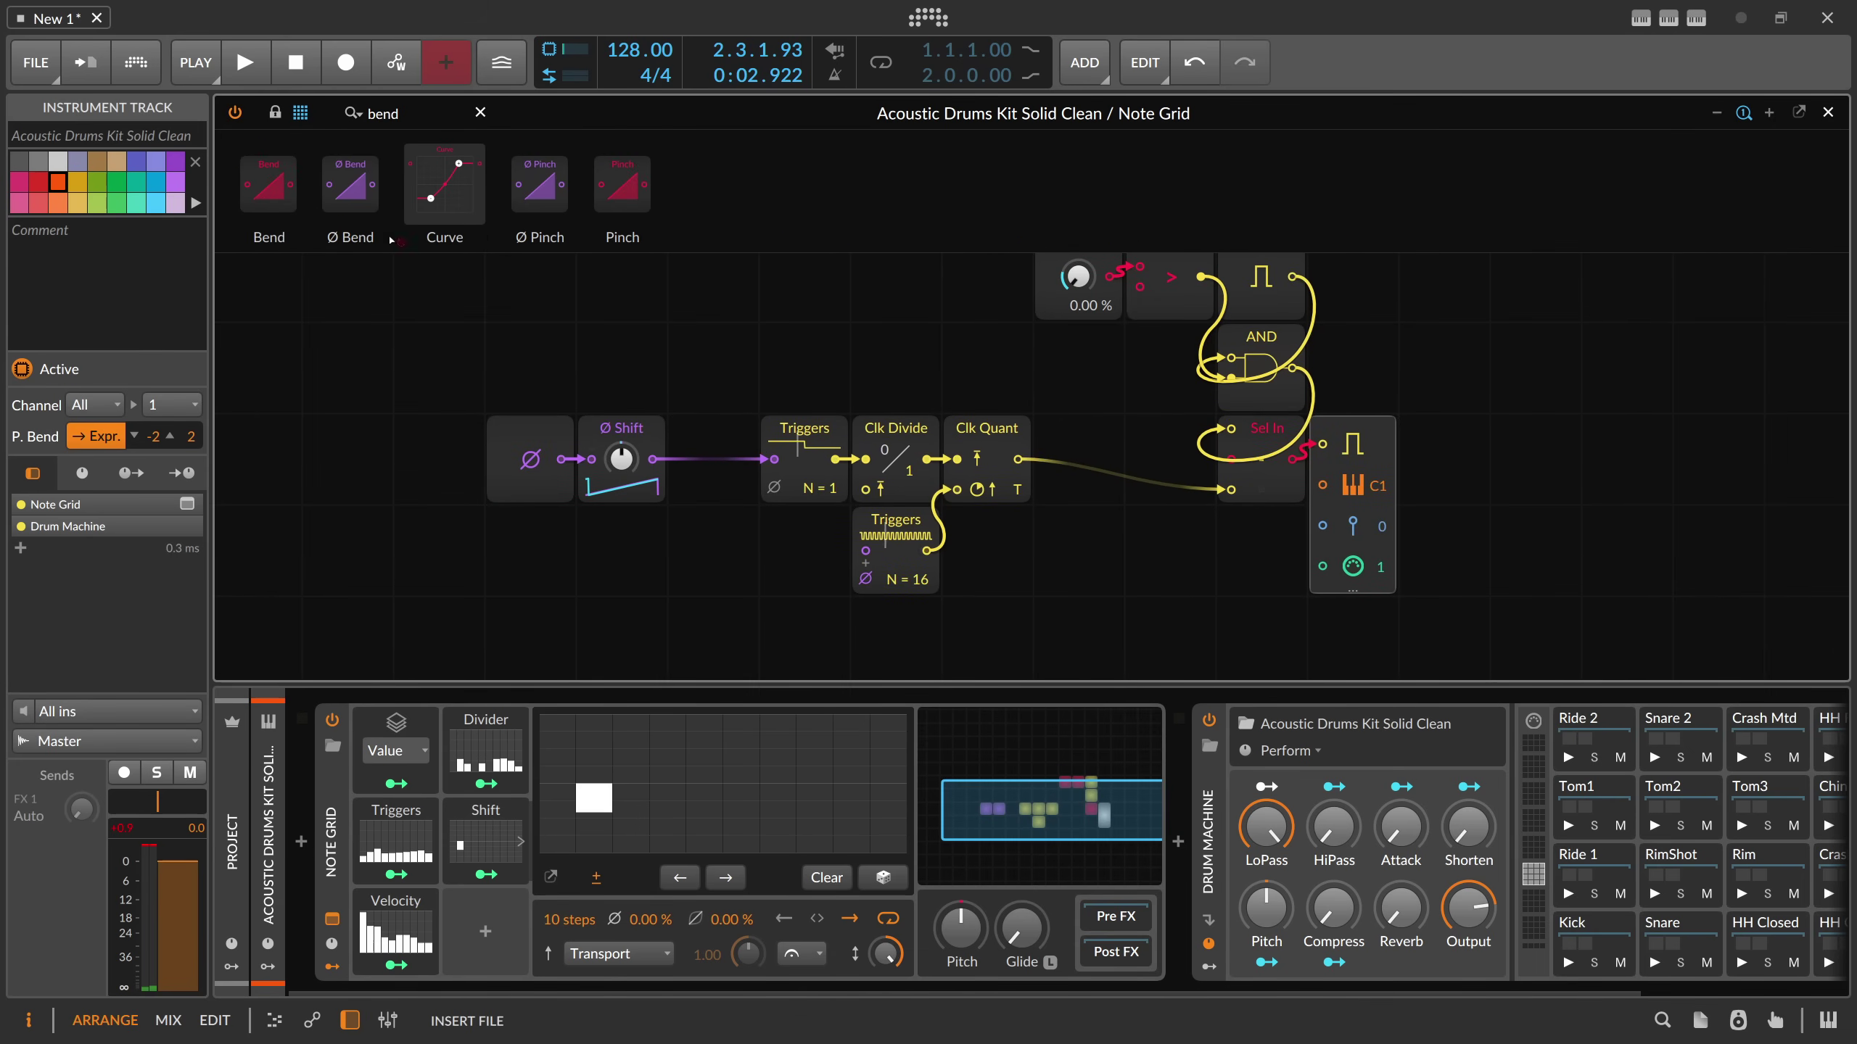
{"action": "left_click_drag", "start_coordinate": [558, 469], "coordinate": [644, 555]}
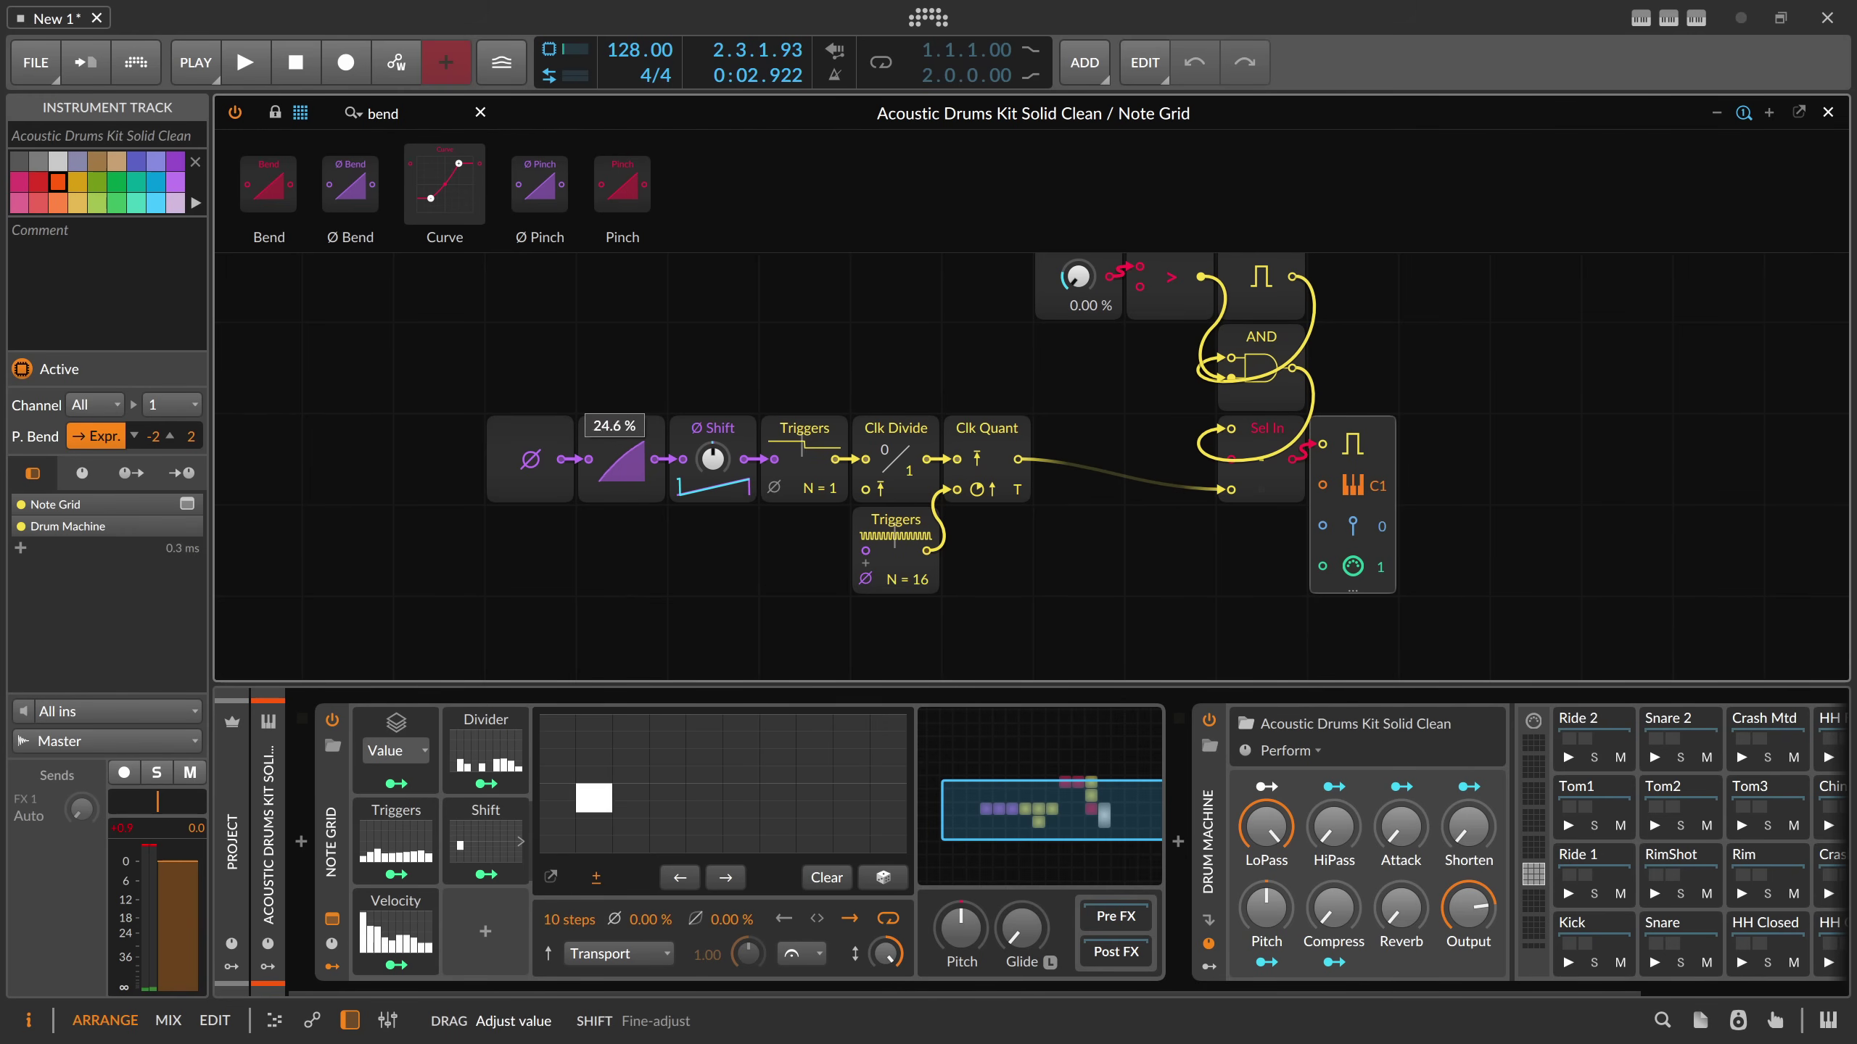
{"action": "double_click", "coordinate": [627, 470]}
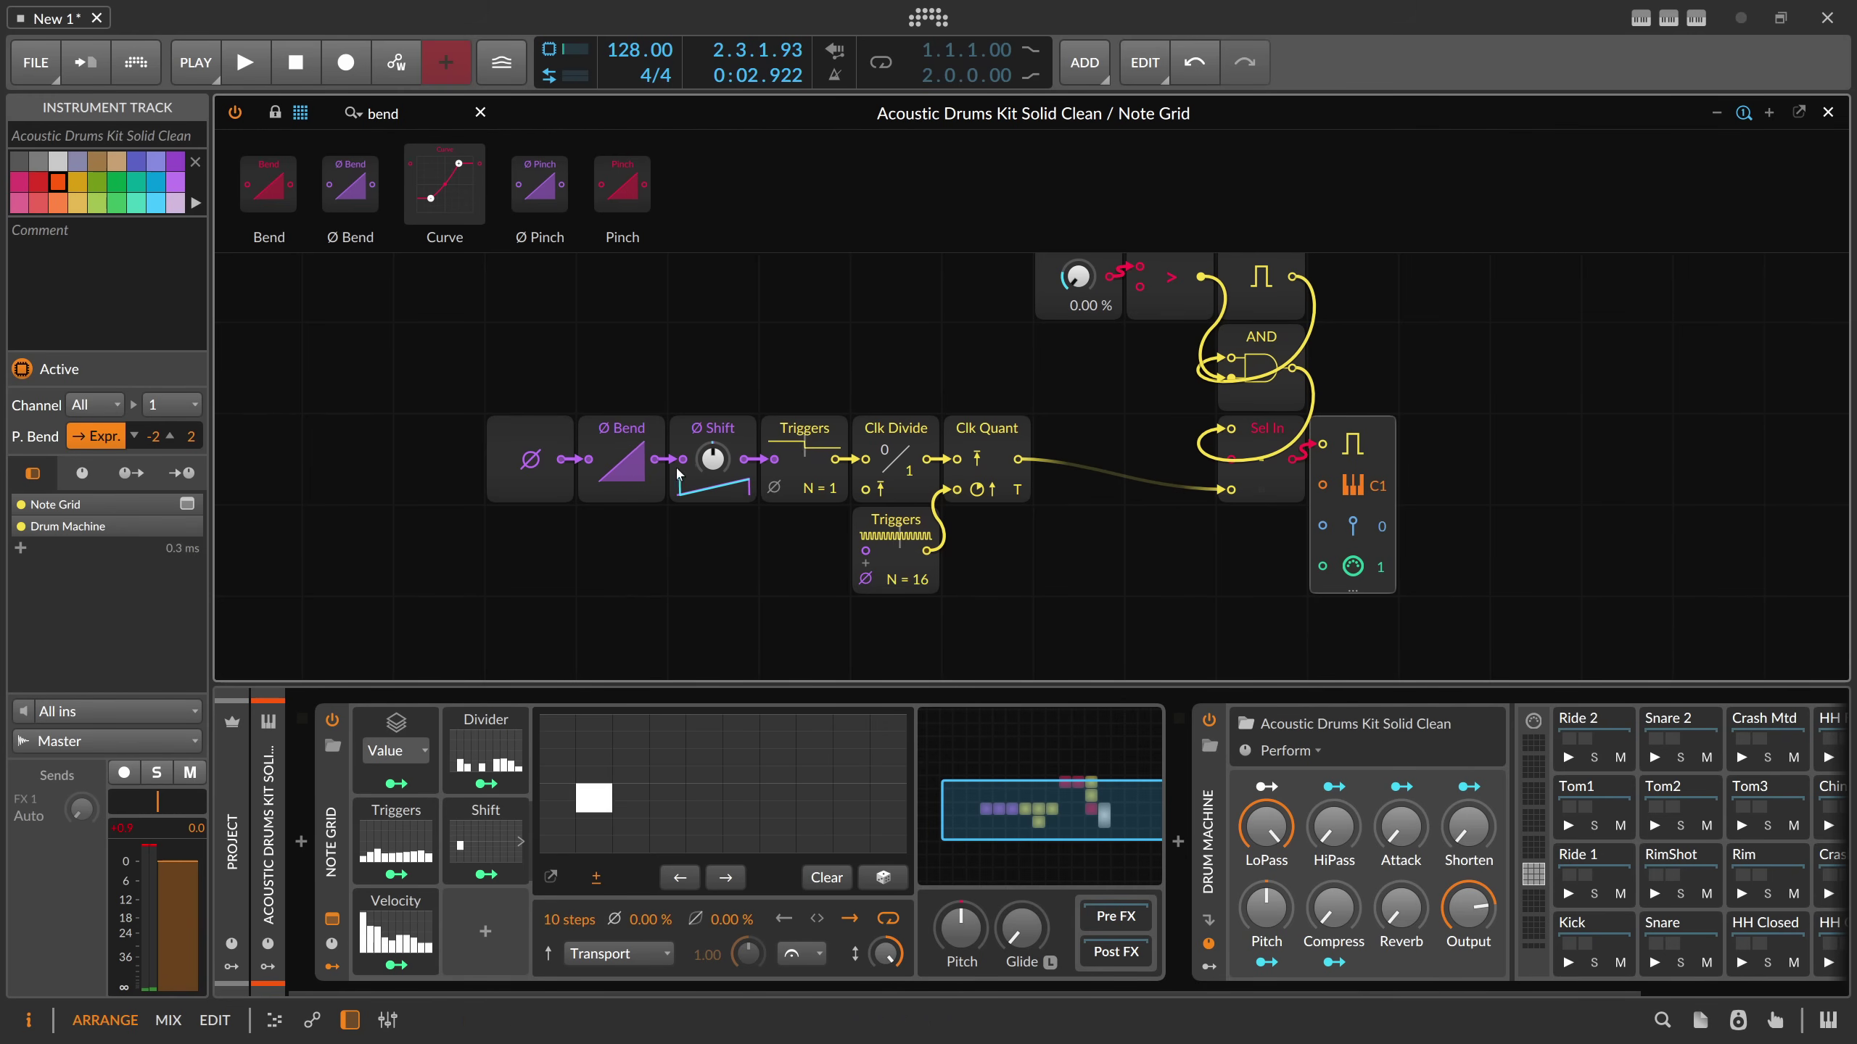
{"action": "left_click_drag", "start_coordinate": [835, 559], "coordinate": [840, 561]}
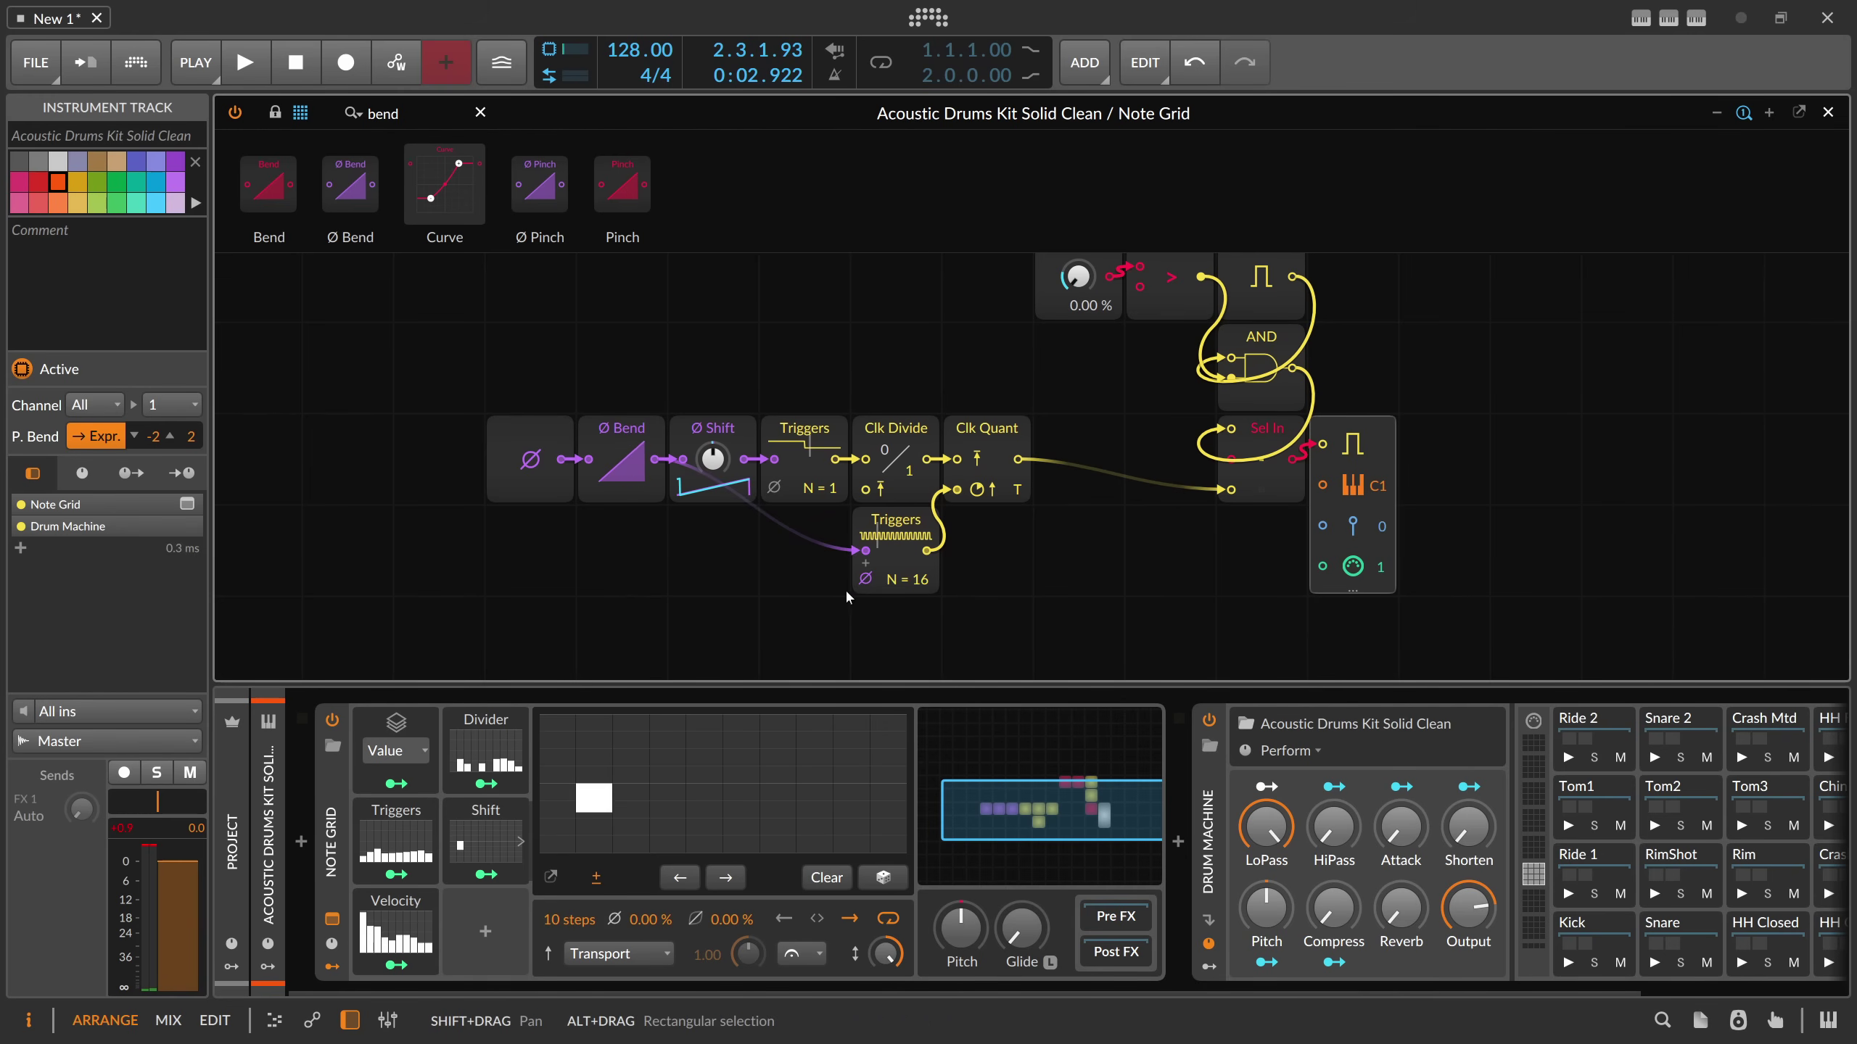
- Play the sequence and audition Ø Bend at about 51.4 %, about -89.1 % and finally about 86.3 %
{"action": "key", "text": "space"}
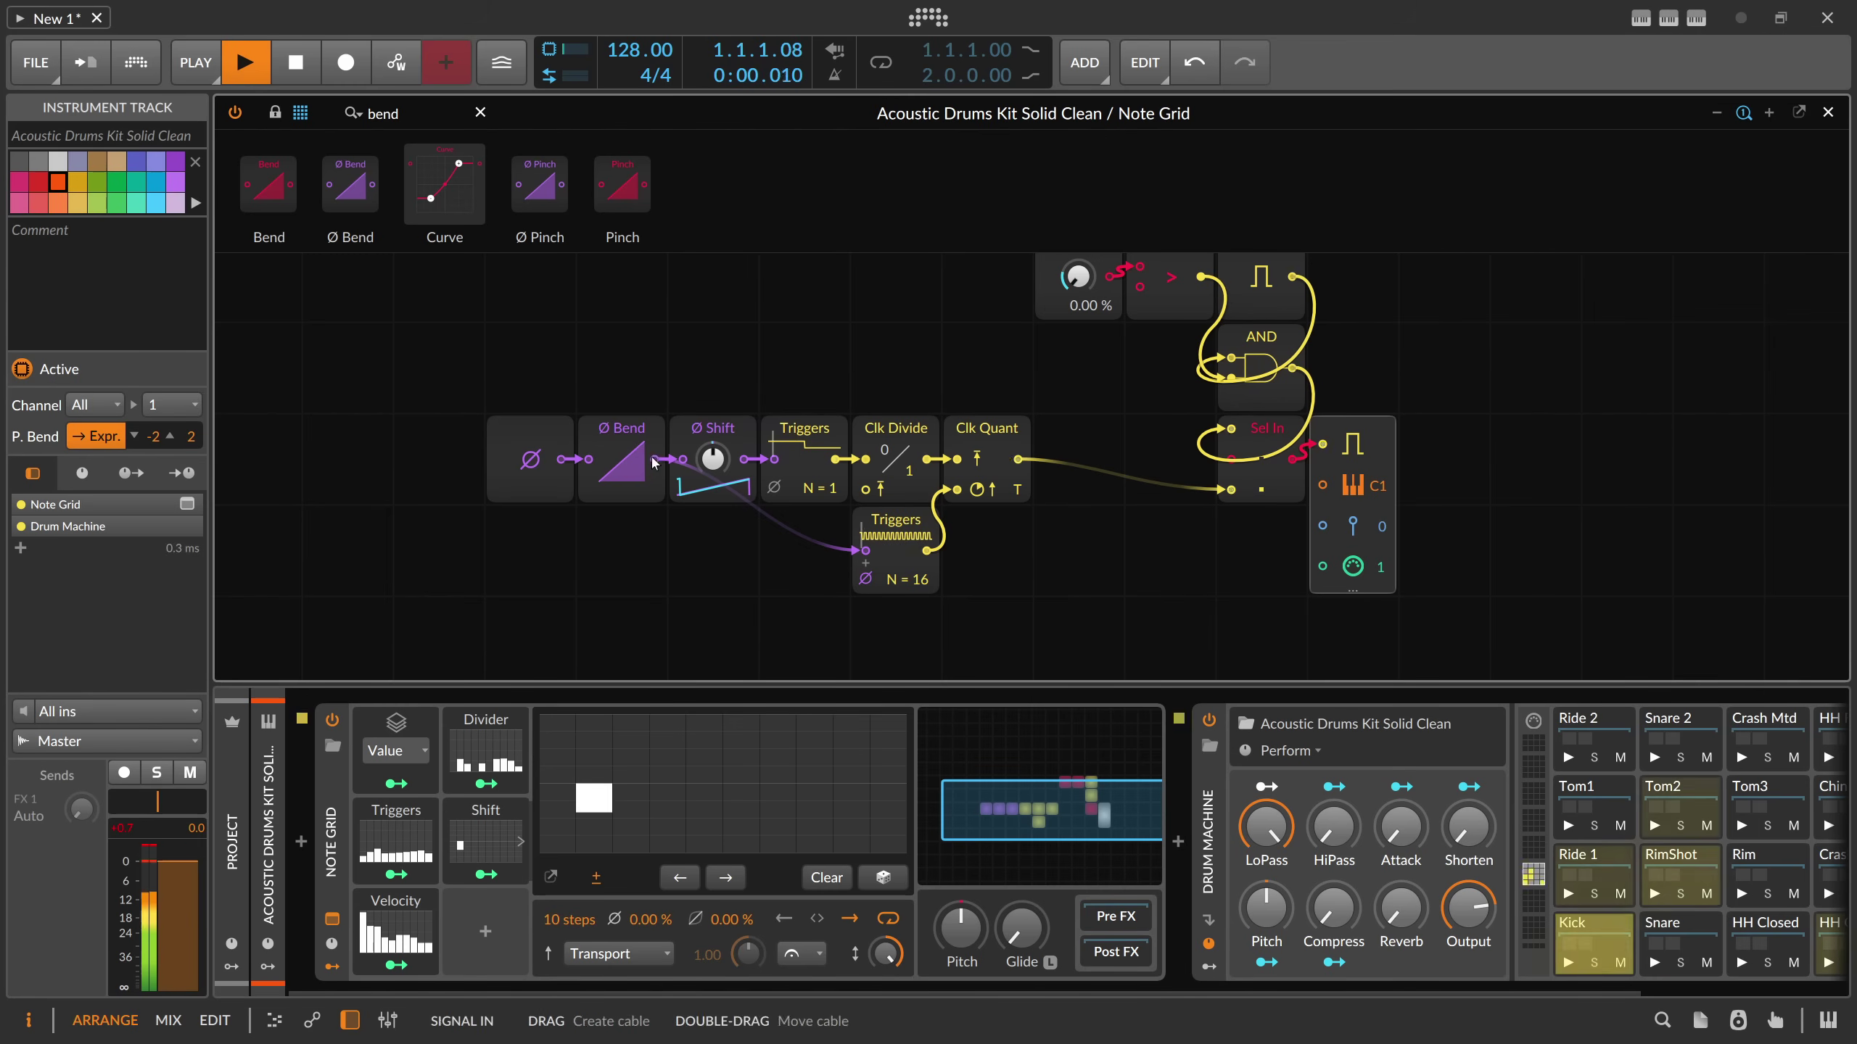
{"action": "left_click_drag", "start_coordinate": [622, 473], "coordinate": [622, 432]}
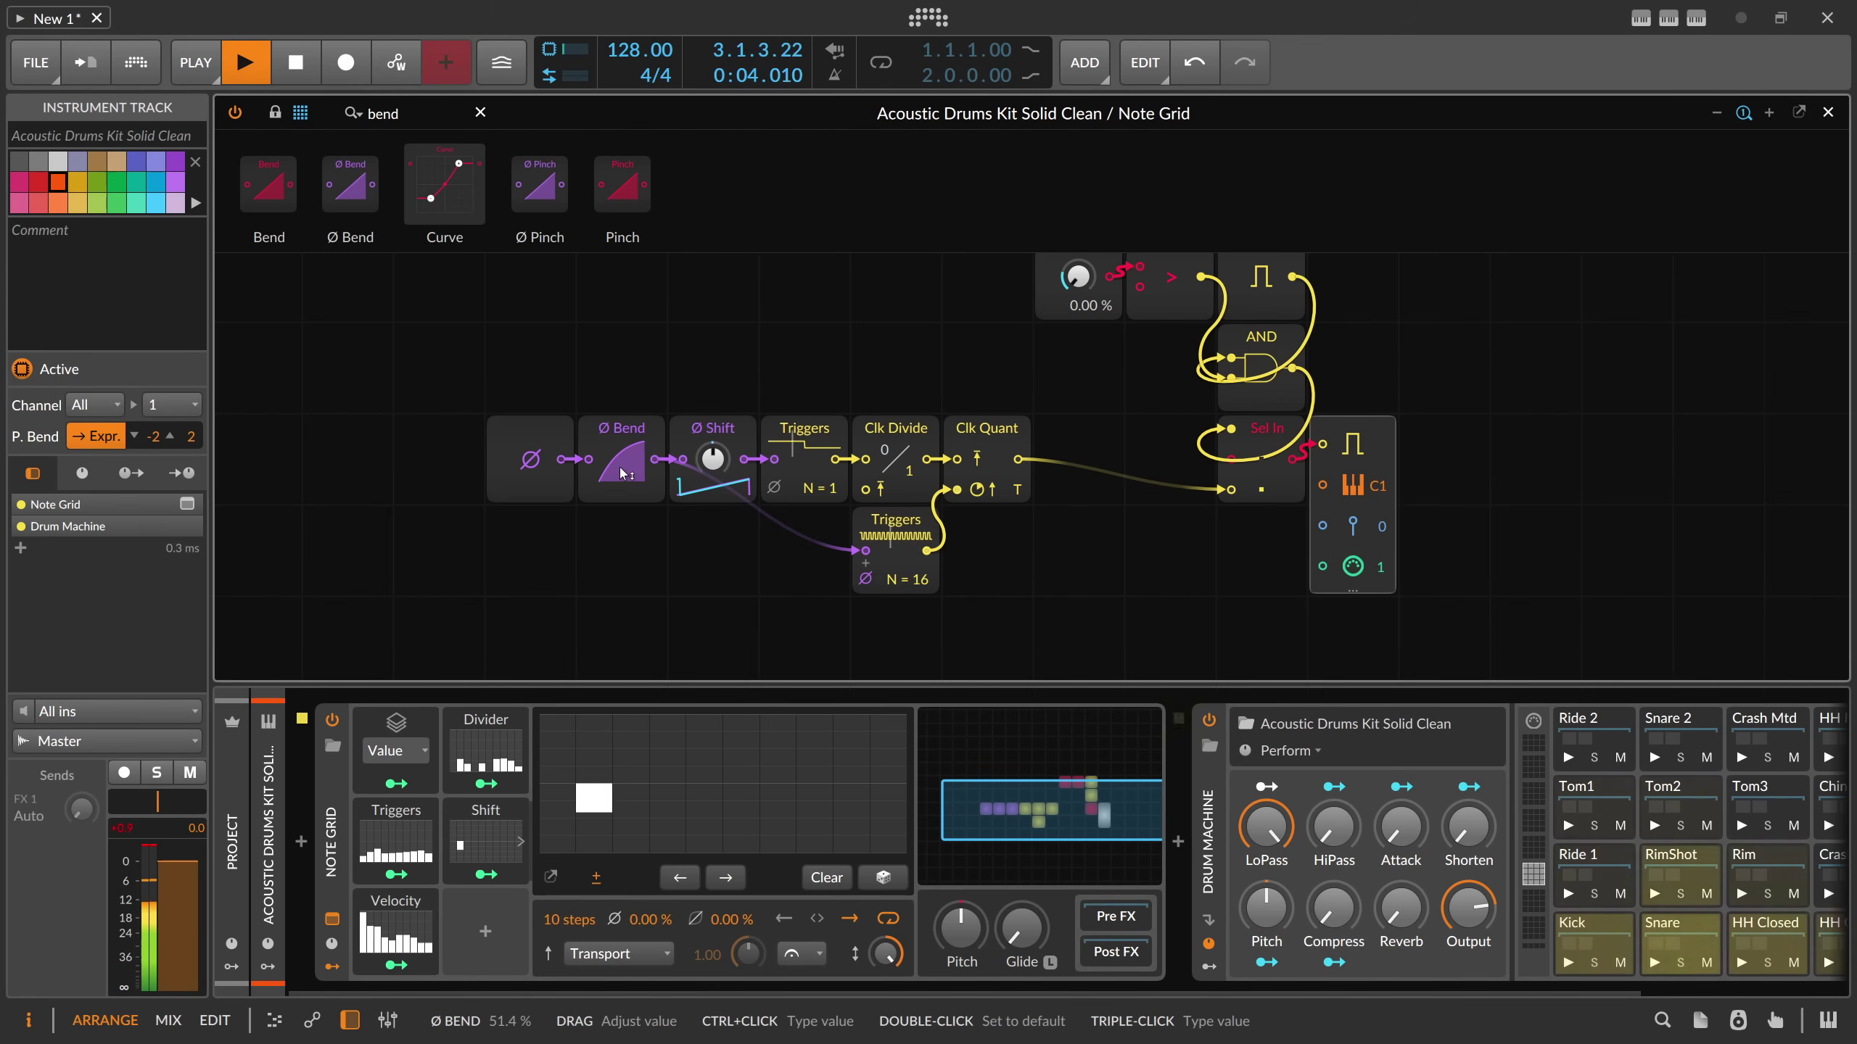
{"action": "left_click_drag", "start_coordinate": [622, 470], "coordinate": [622, 563]}
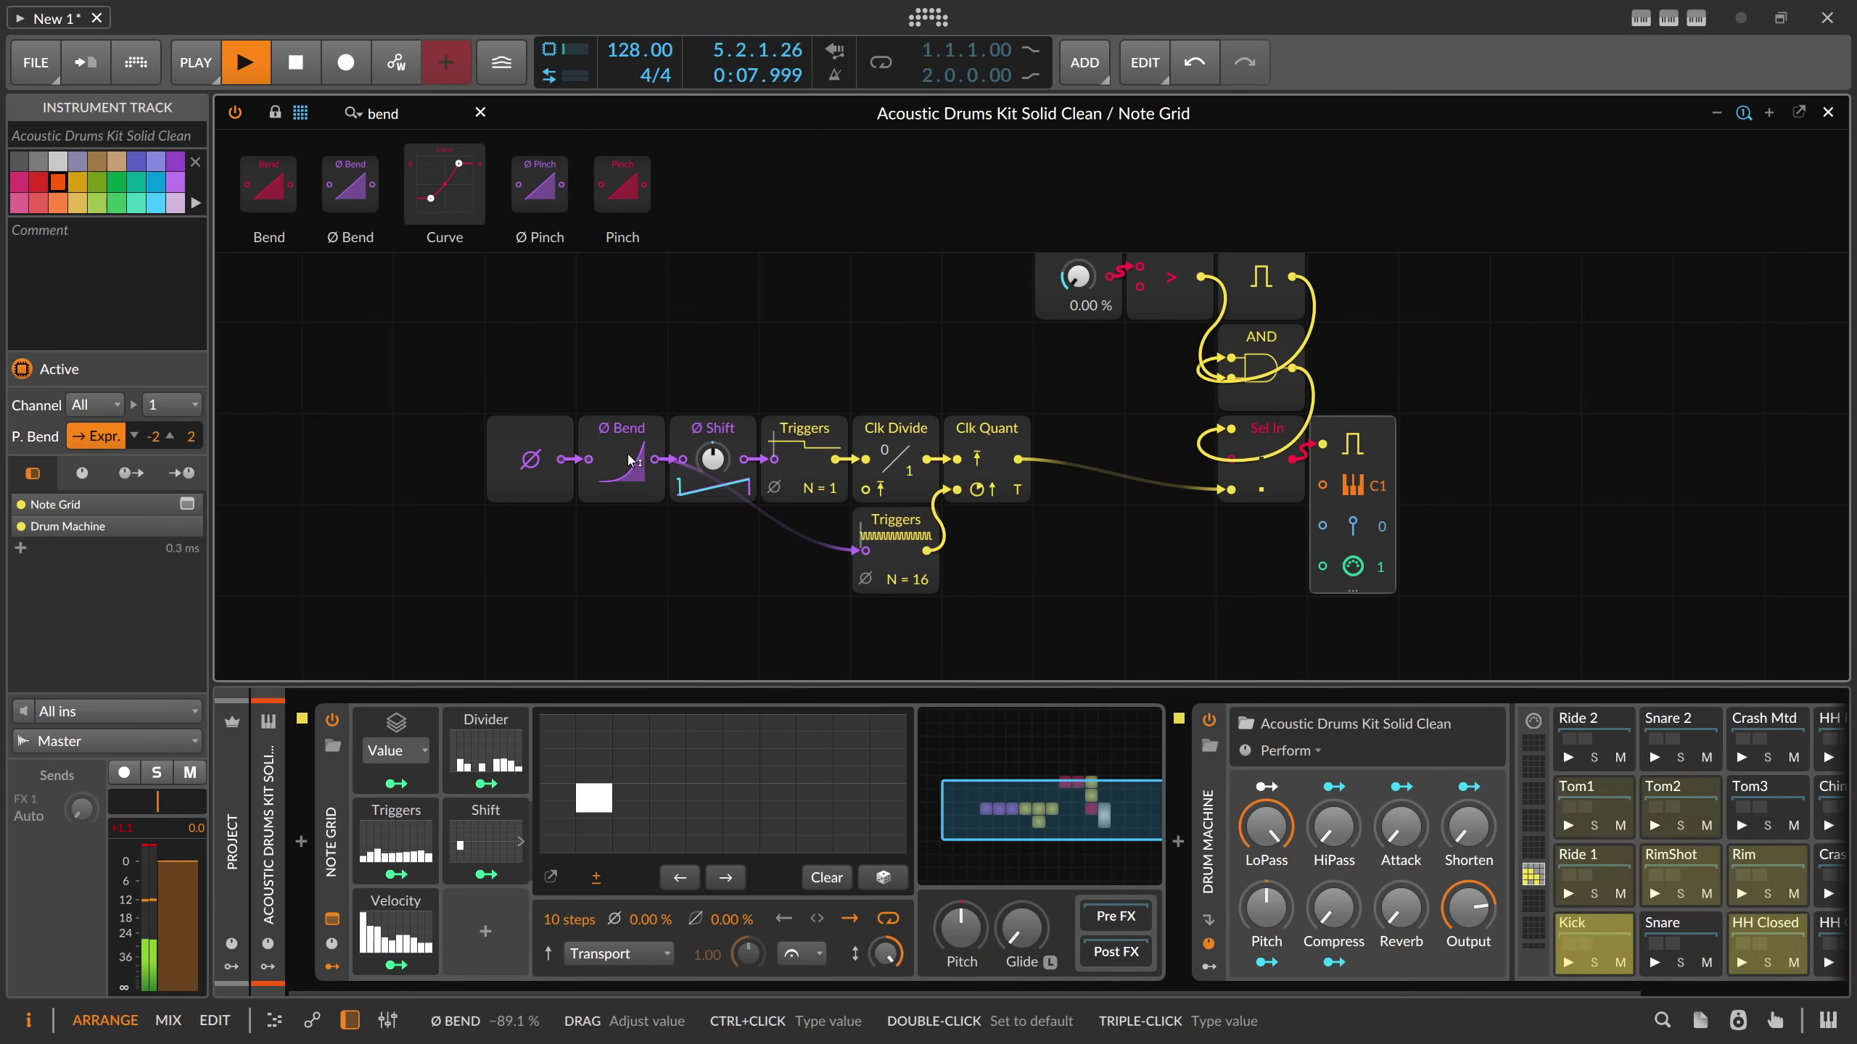
{"action": "left_click_drag", "start_coordinate": [632, 461], "coordinate": [632, 351]}
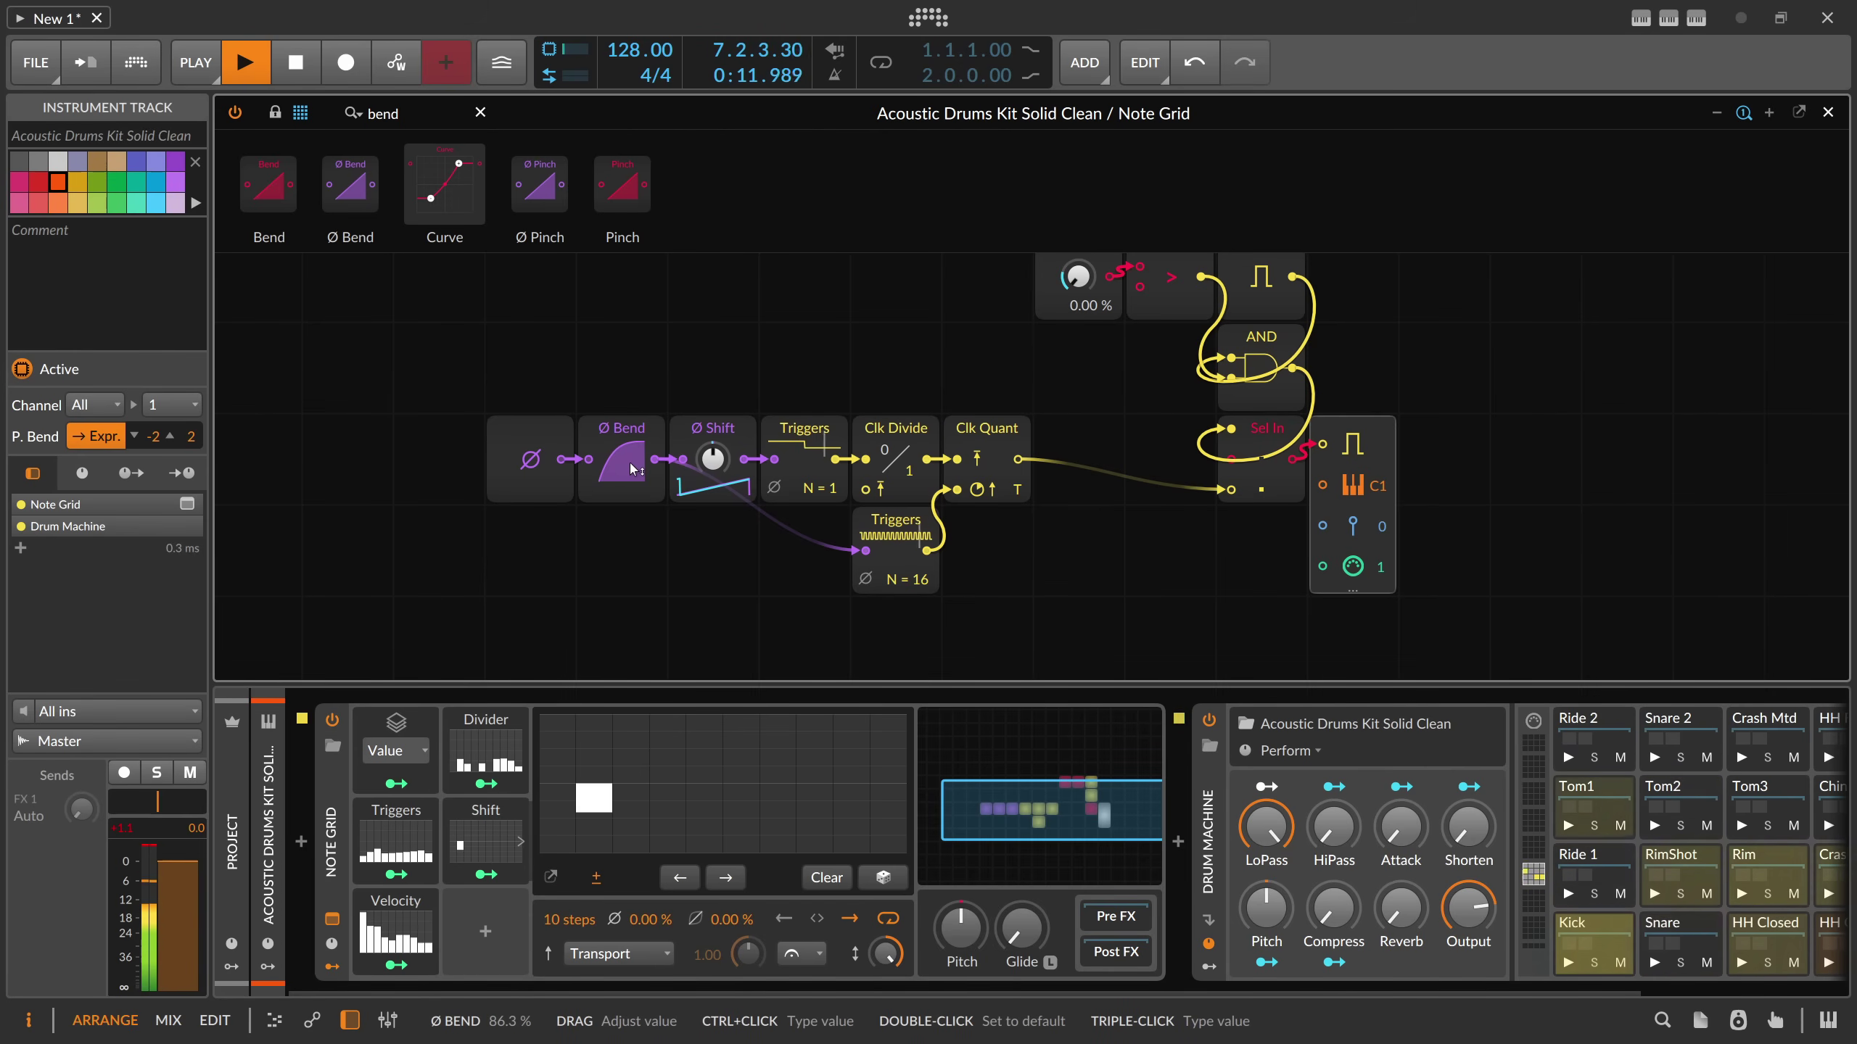
- Stop playback, reset Ø Bend to its default and clear the drawn step in the Shift sequence
{"action": "key", "text": "space"}
{"action": "double_click", "coordinate": [632, 465]}
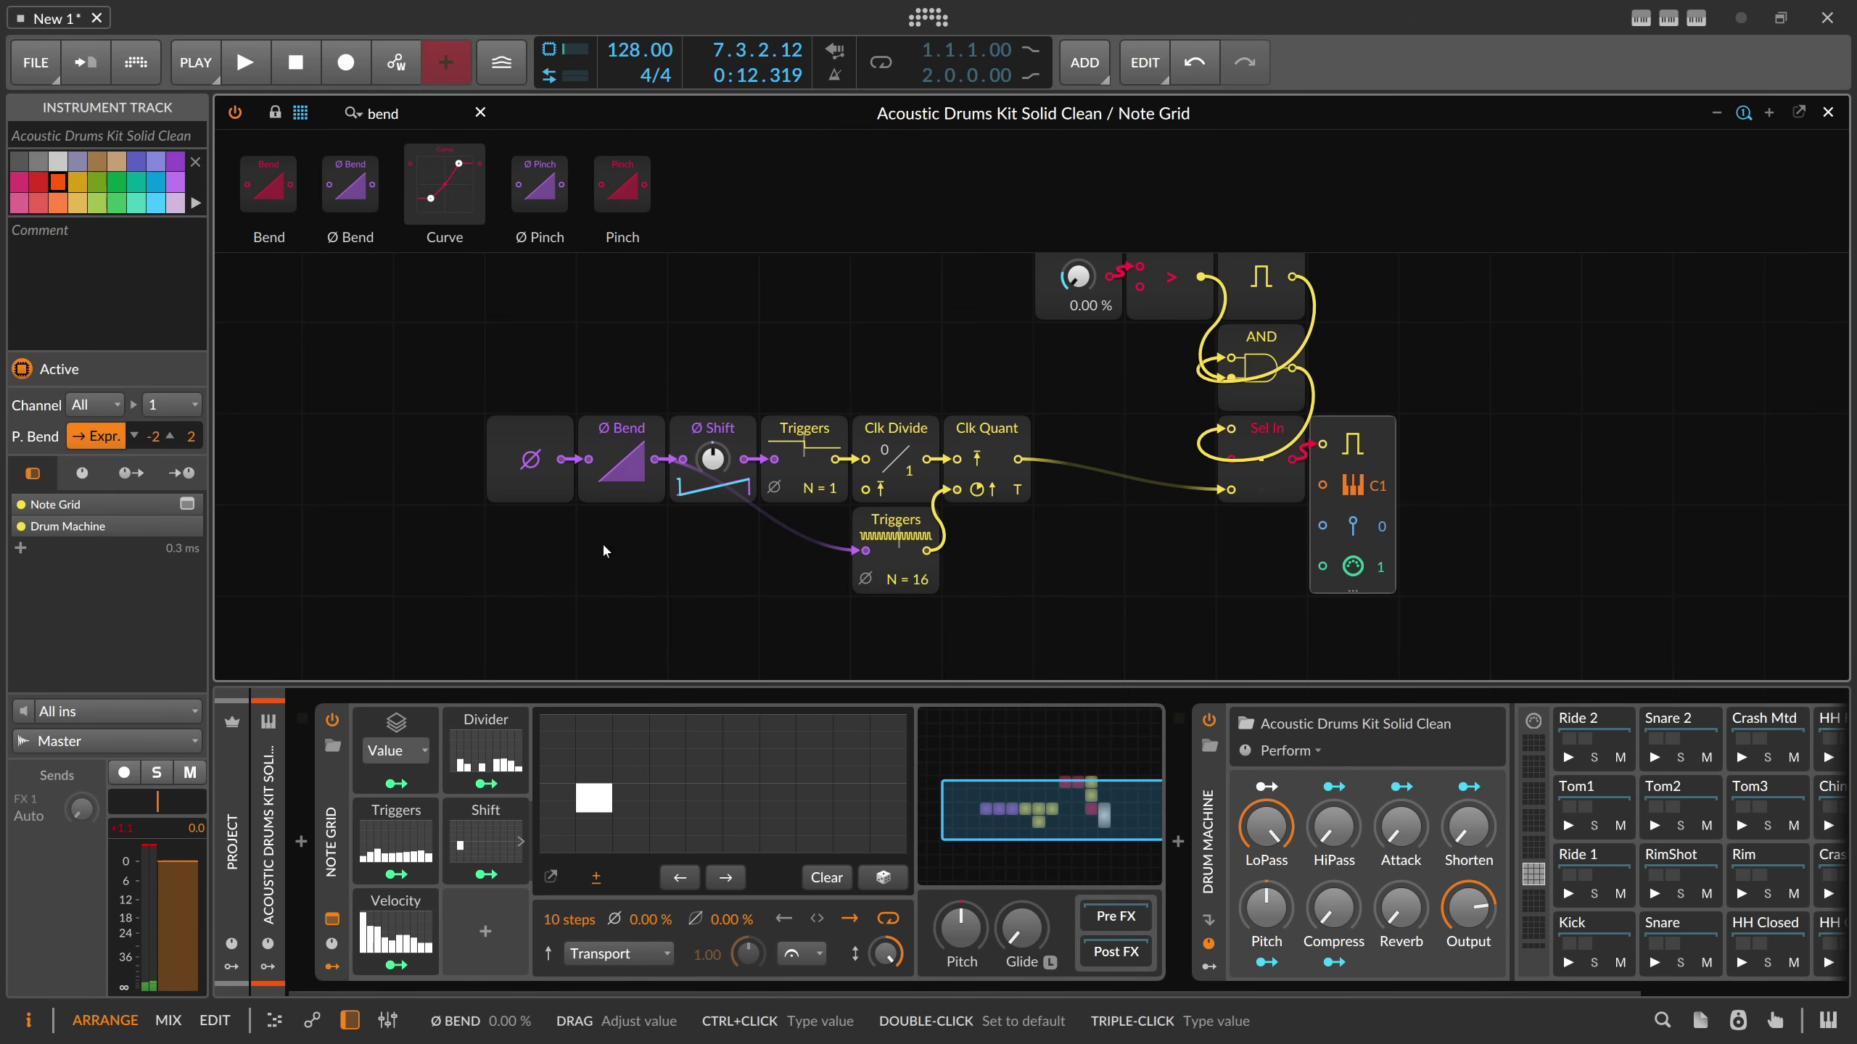
{"action": "left_click", "coordinate": [485, 834]}
{"action": "left_click", "coordinate": [593, 779]}
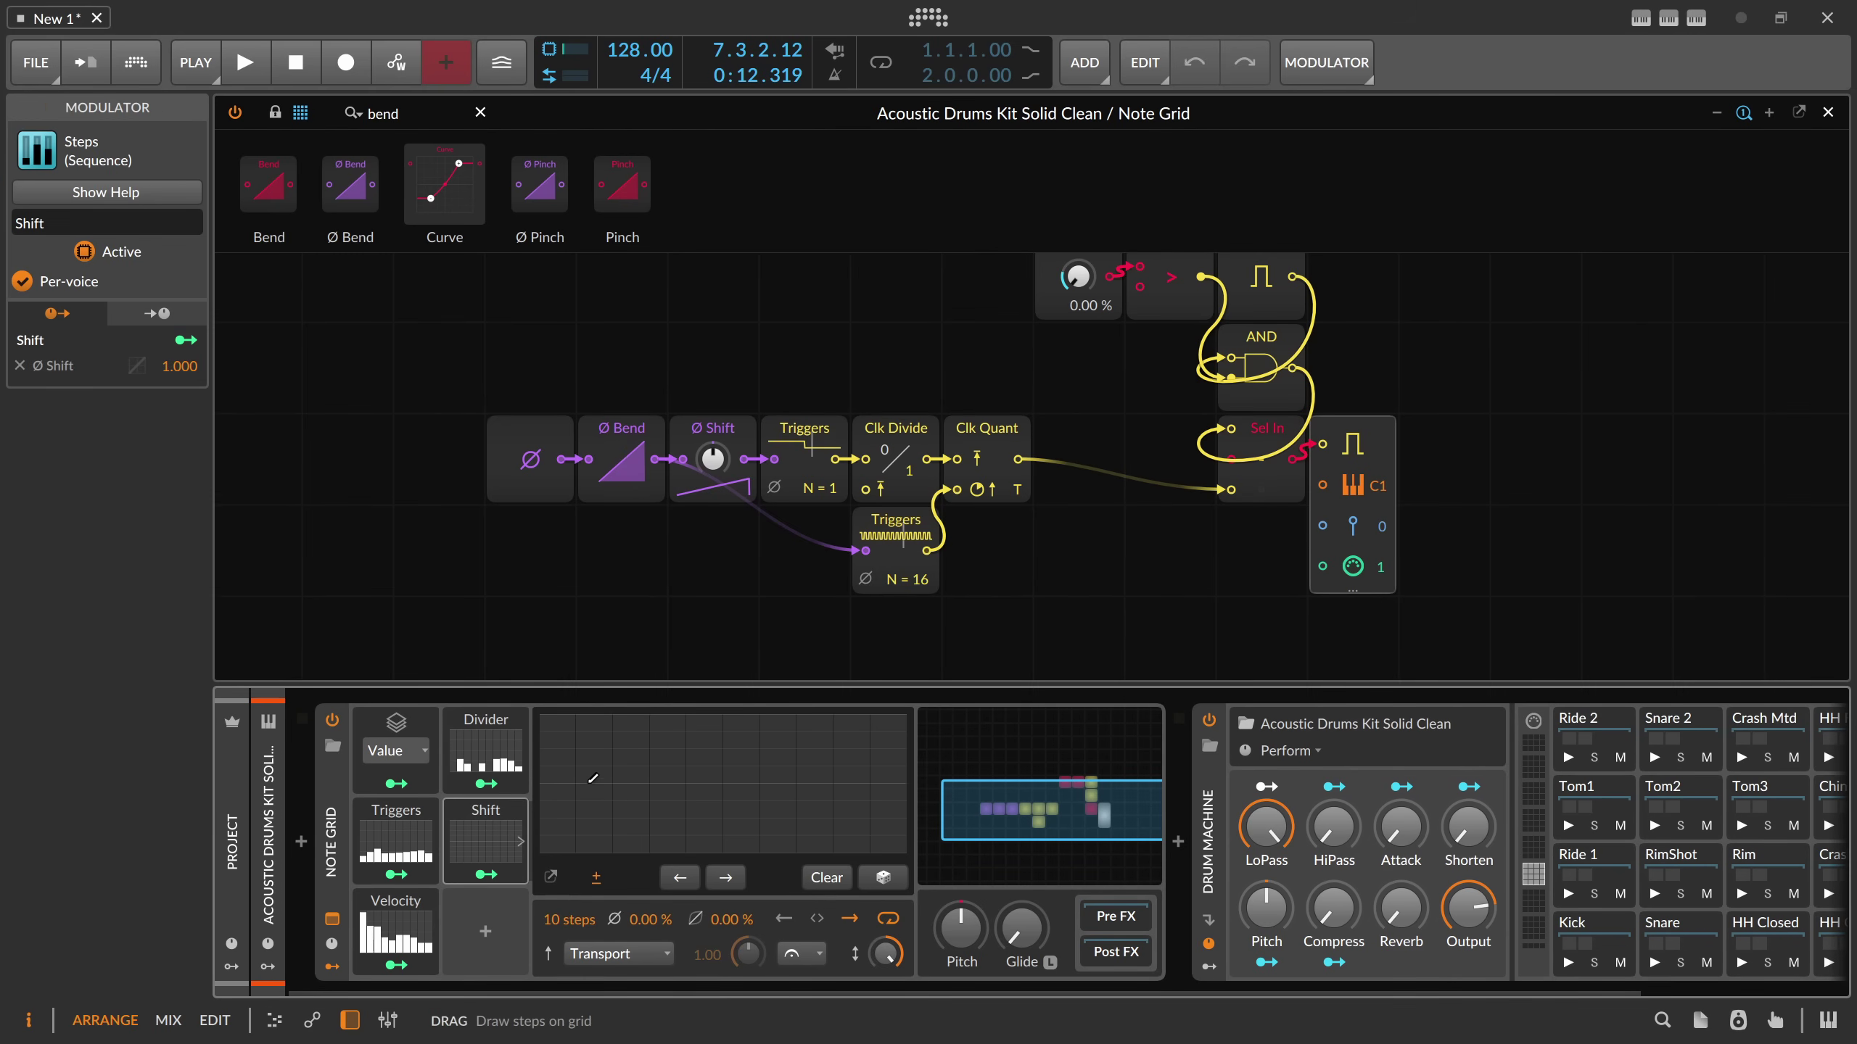
- Duplicate the Shift modulator as Bend and map it to the Ø Bend module with an amount of 0.500
{"action": "left_click_drag", "start_coordinate": [496, 826], "coordinate": [500, 903]}
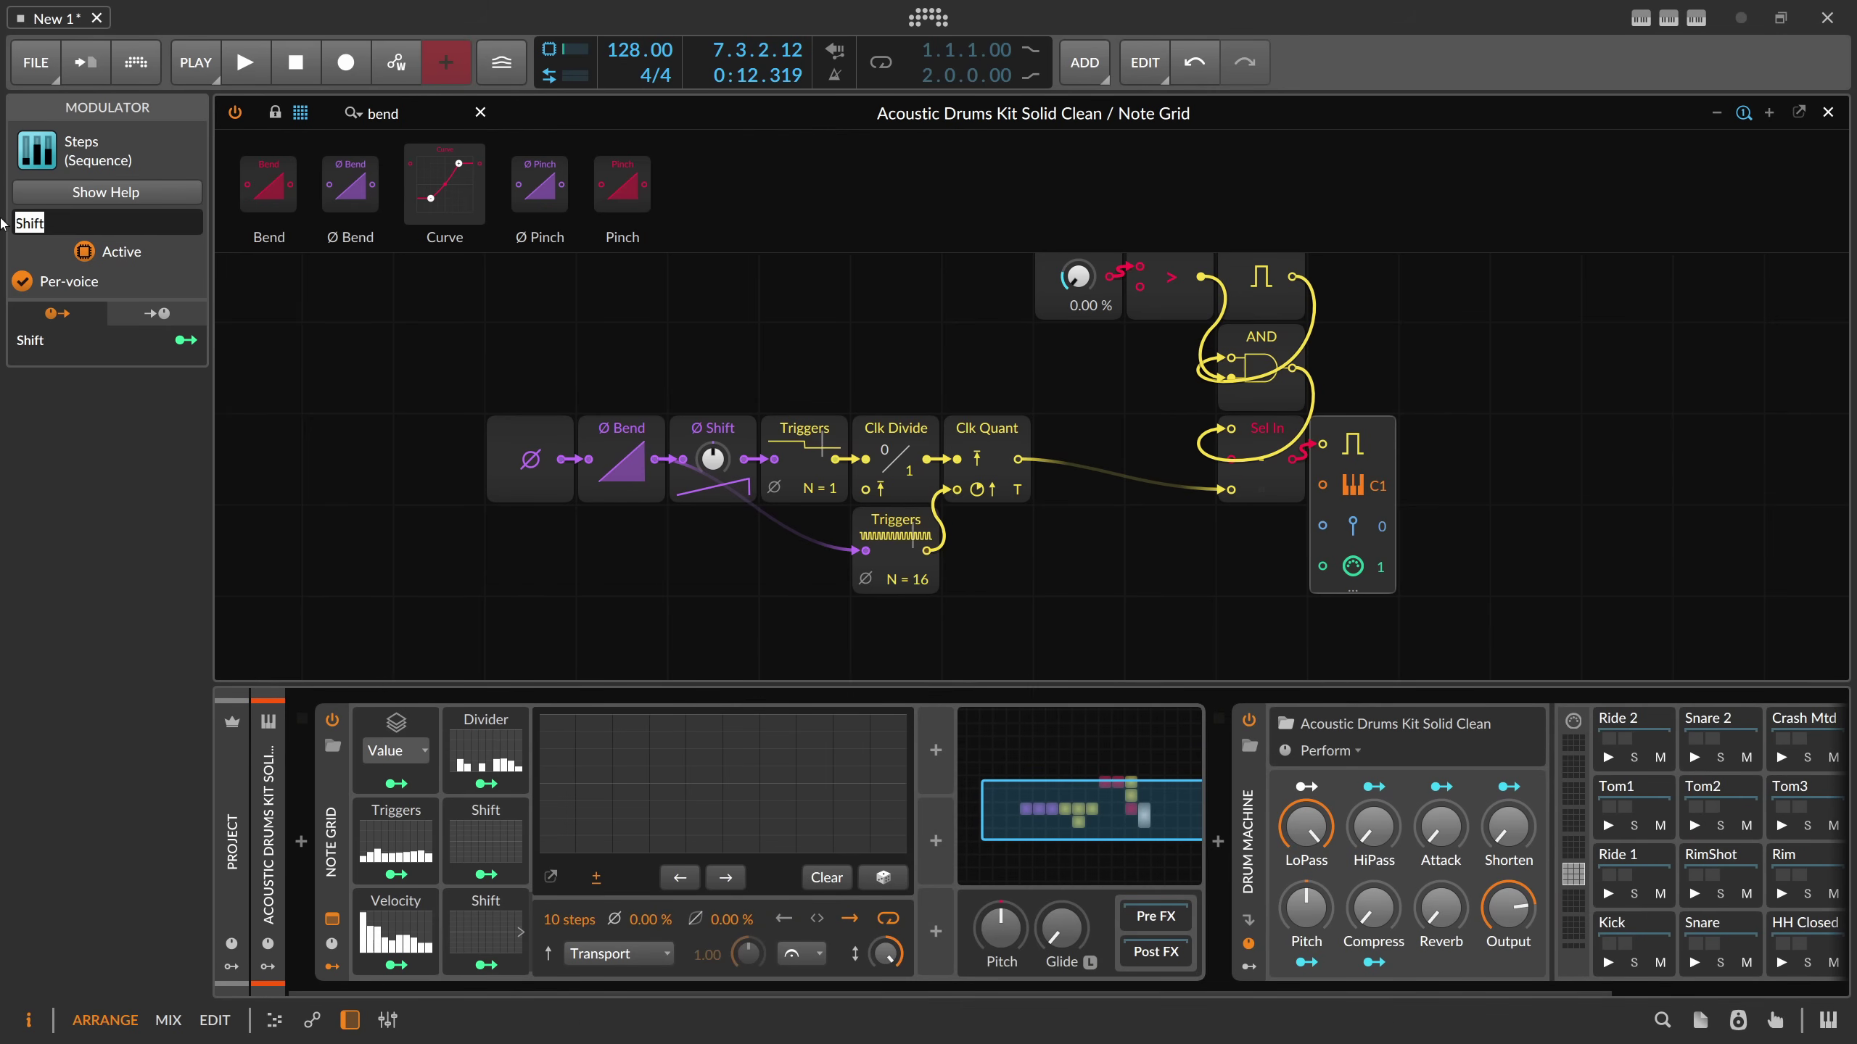
{"action": "left_click", "coordinate": [486, 965]}
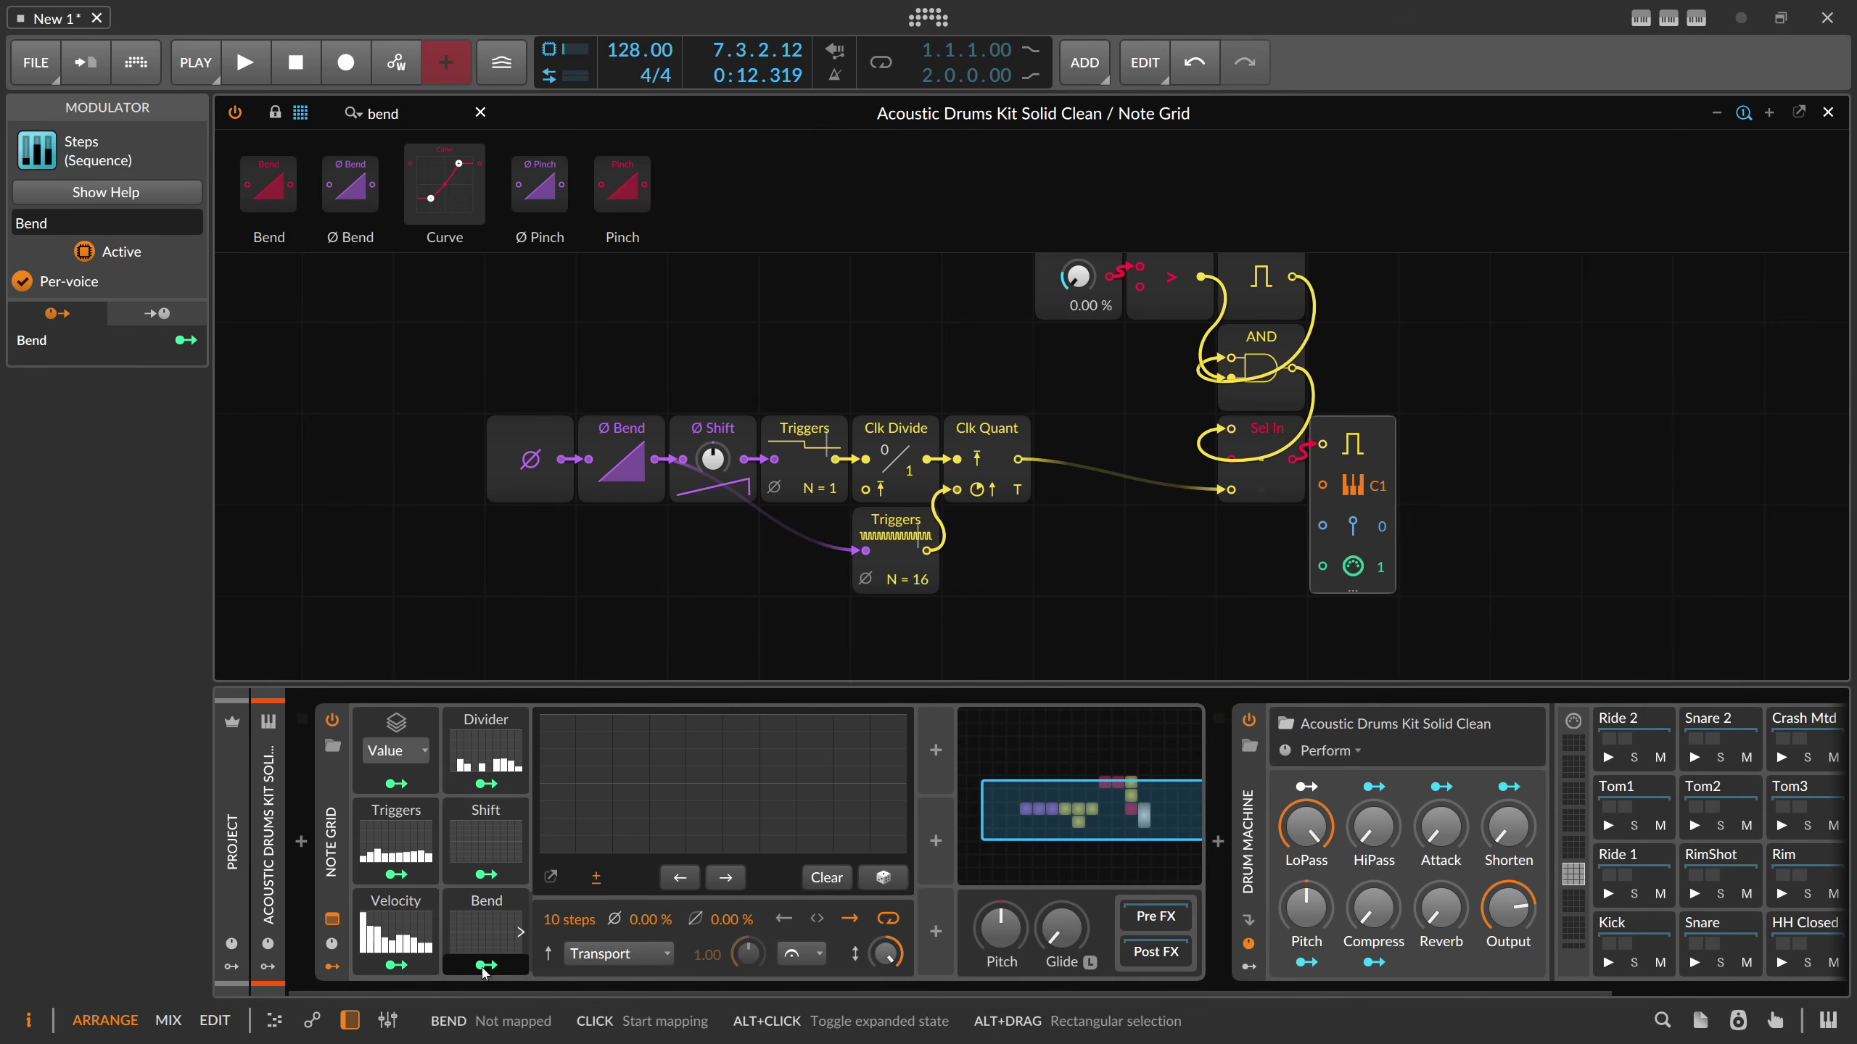
{"action": "left_click_drag", "start_coordinate": [621, 468], "coordinate": [621, 438]}
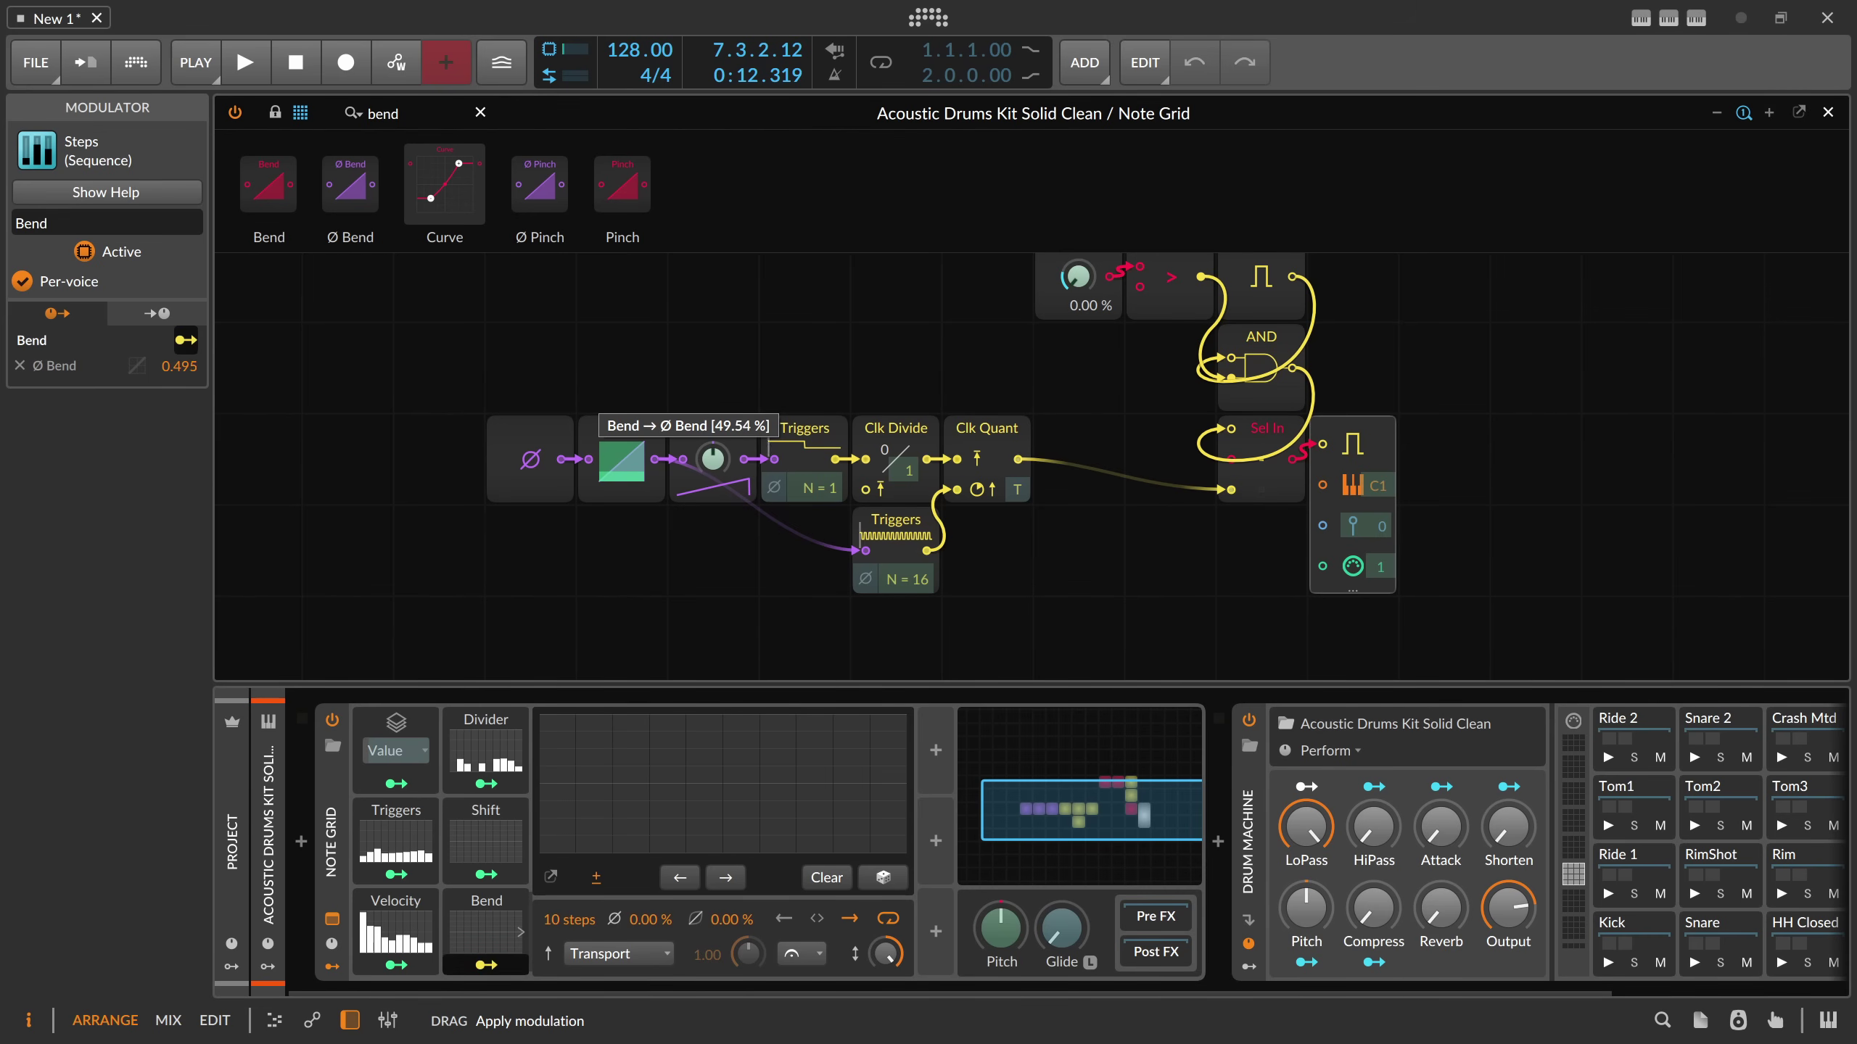
{"action": "left_click_drag", "start_coordinate": [622, 438], "coordinate": [622, 437]}
{"action": "left_click", "coordinate": [186, 340]}
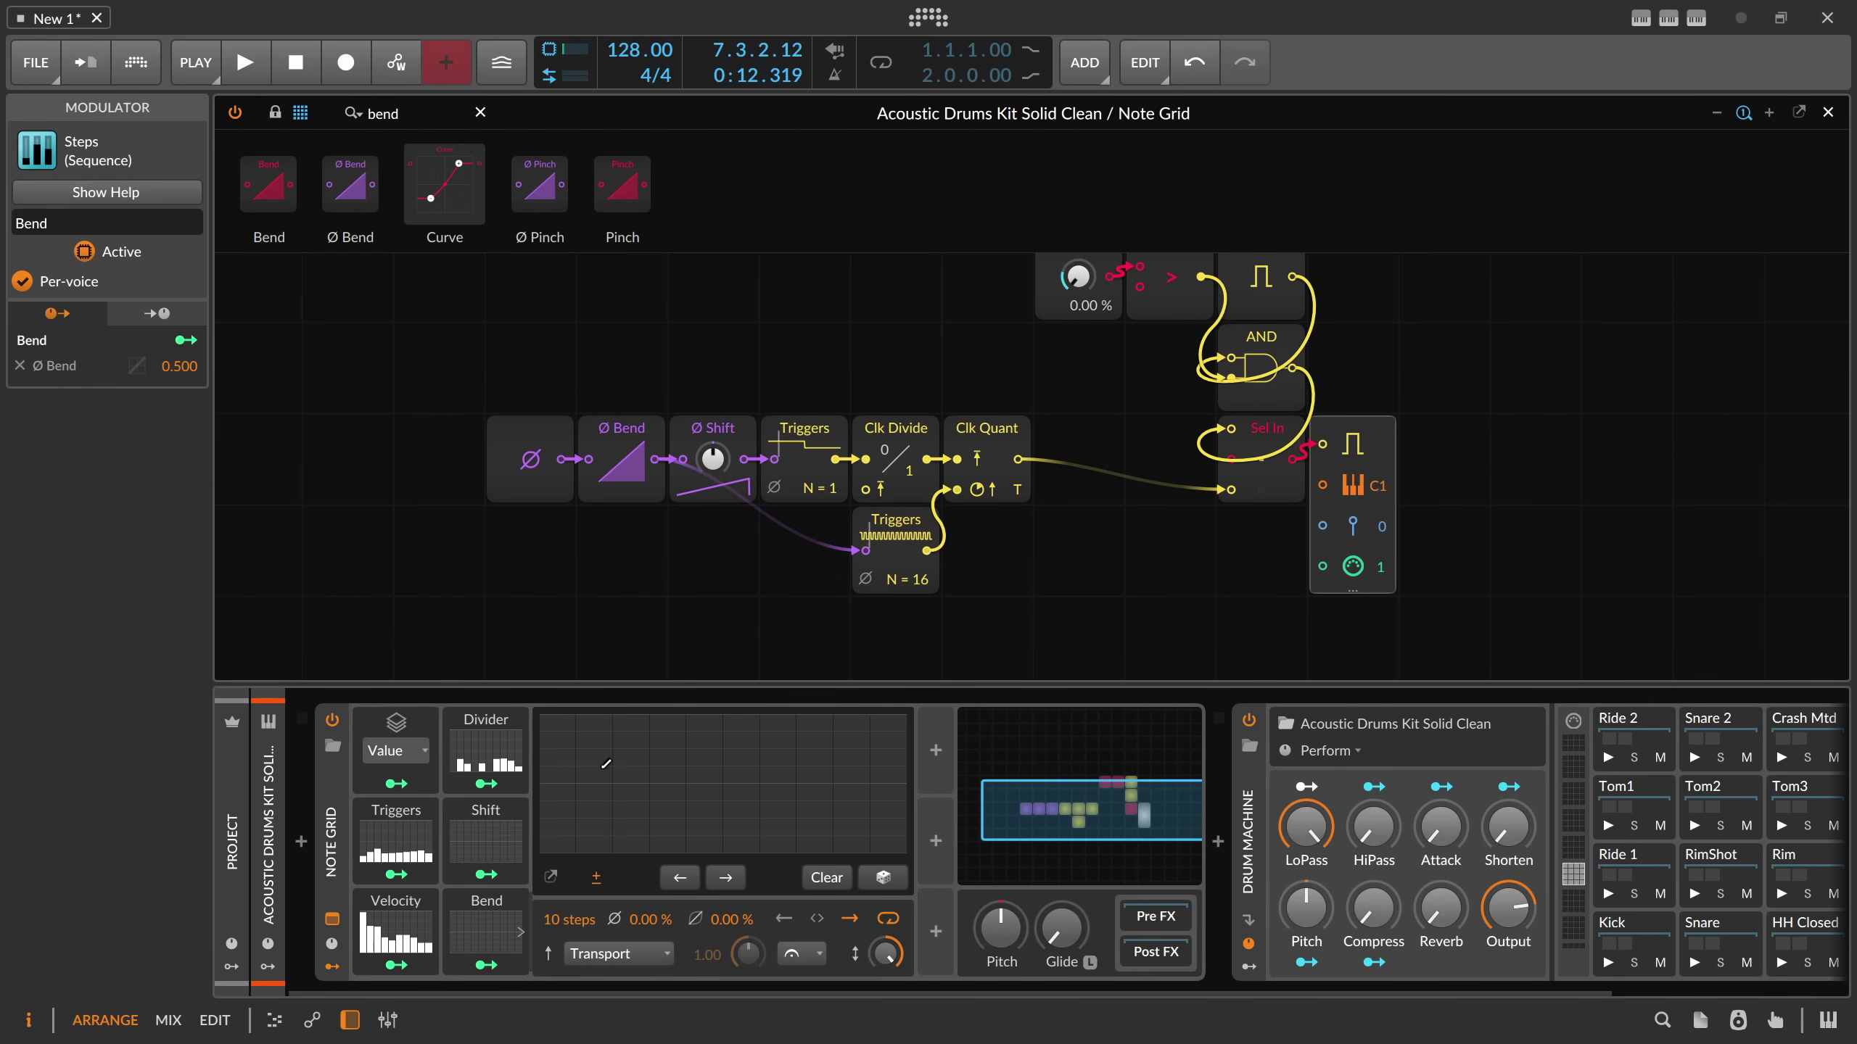
- Play with Bend step 1 at about 47 % and only step 1 of the Triggers sequence active, at about 56 %
{"action": "left_click_drag", "start_coordinate": [572, 772], "coordinate": [574, 749]}
{"action": "key", "text": "space"}
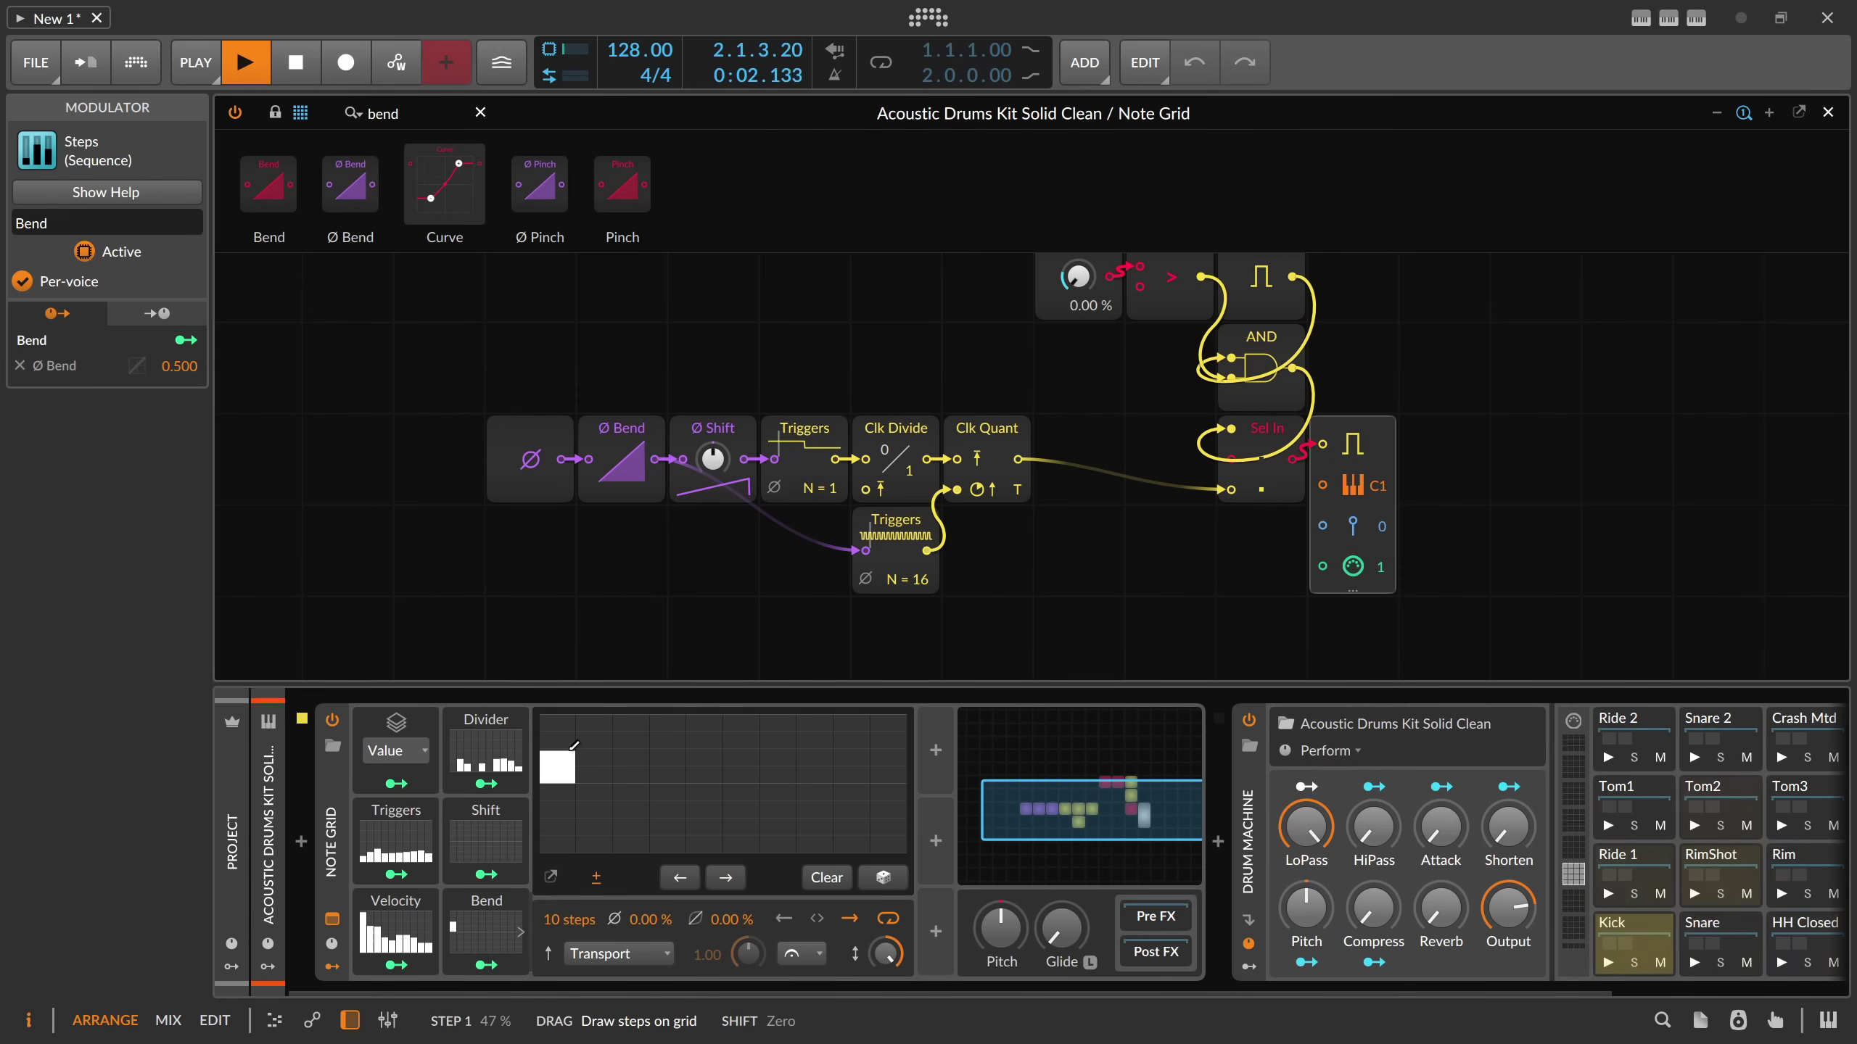
{"action": "left_click", "coordinate": [399, 841]}
{"action": "left_click_drag", "start_coordinate": [516, 834], "coordinate": [812, 854]}
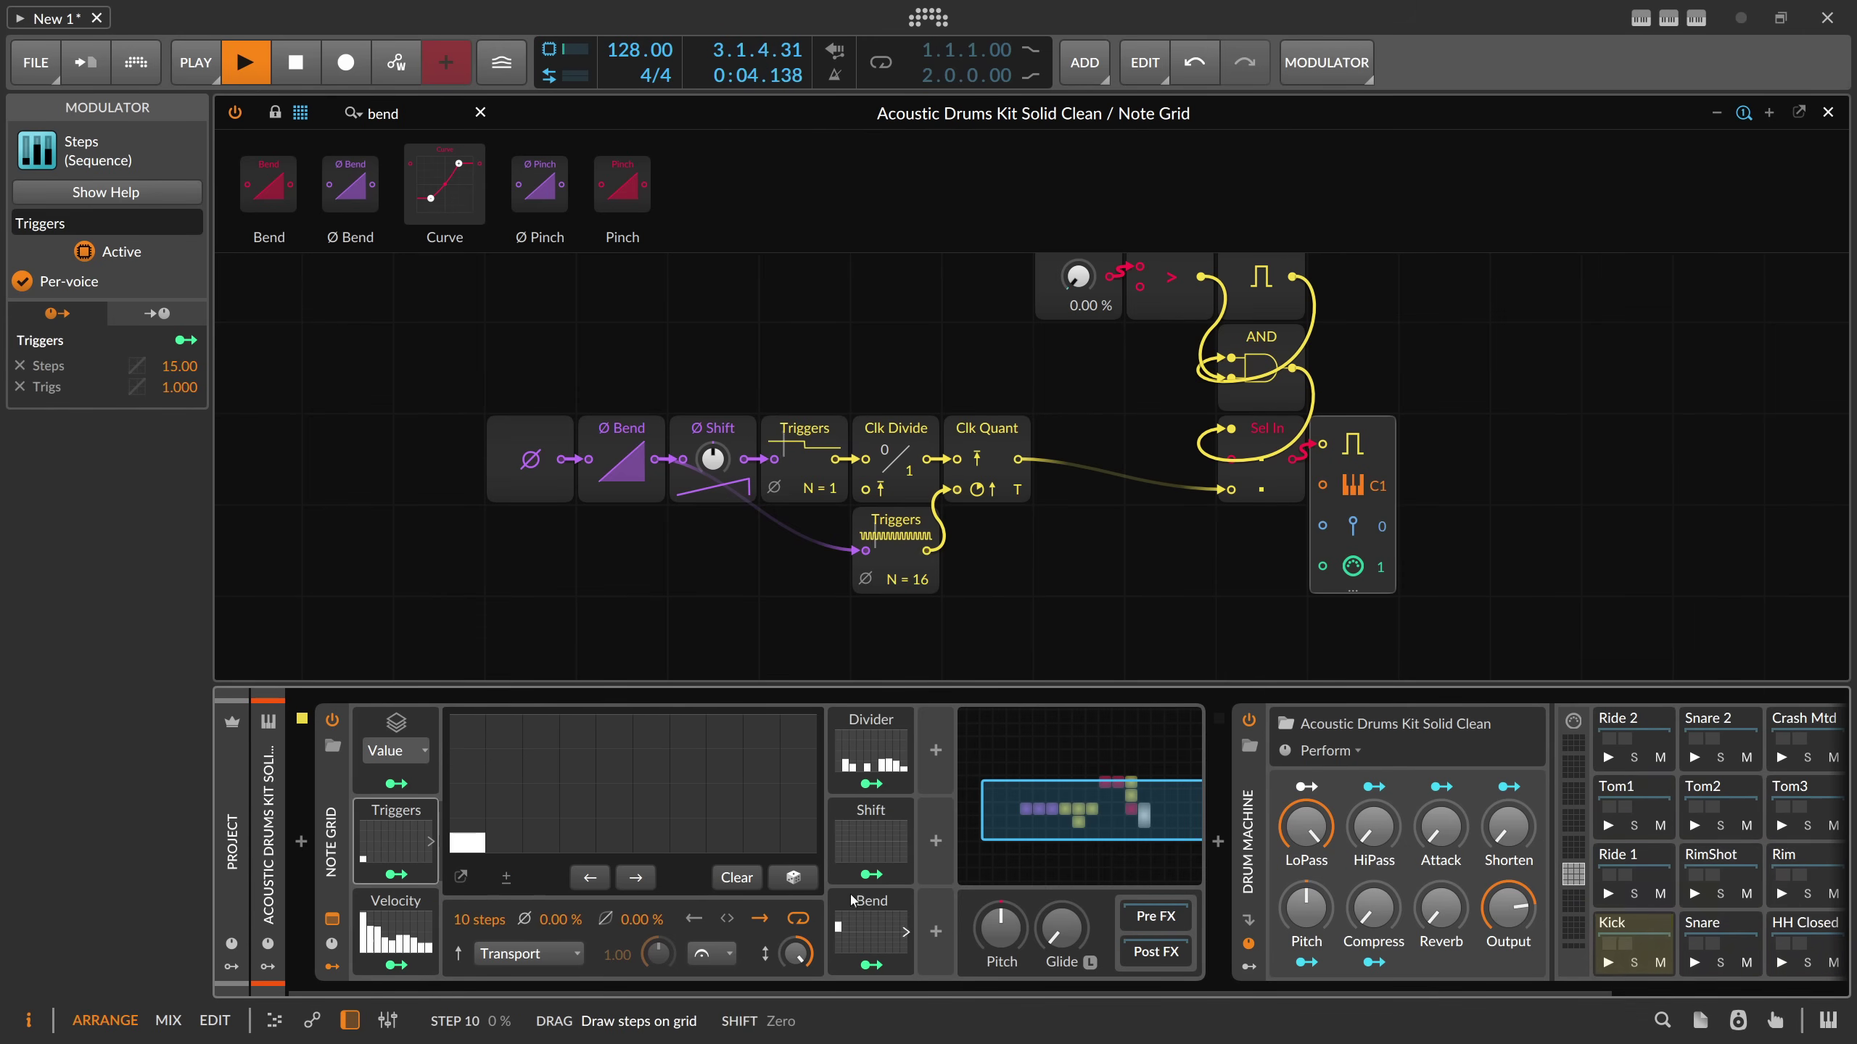
{"action": "left_click", "coordinate": [479, 775]}
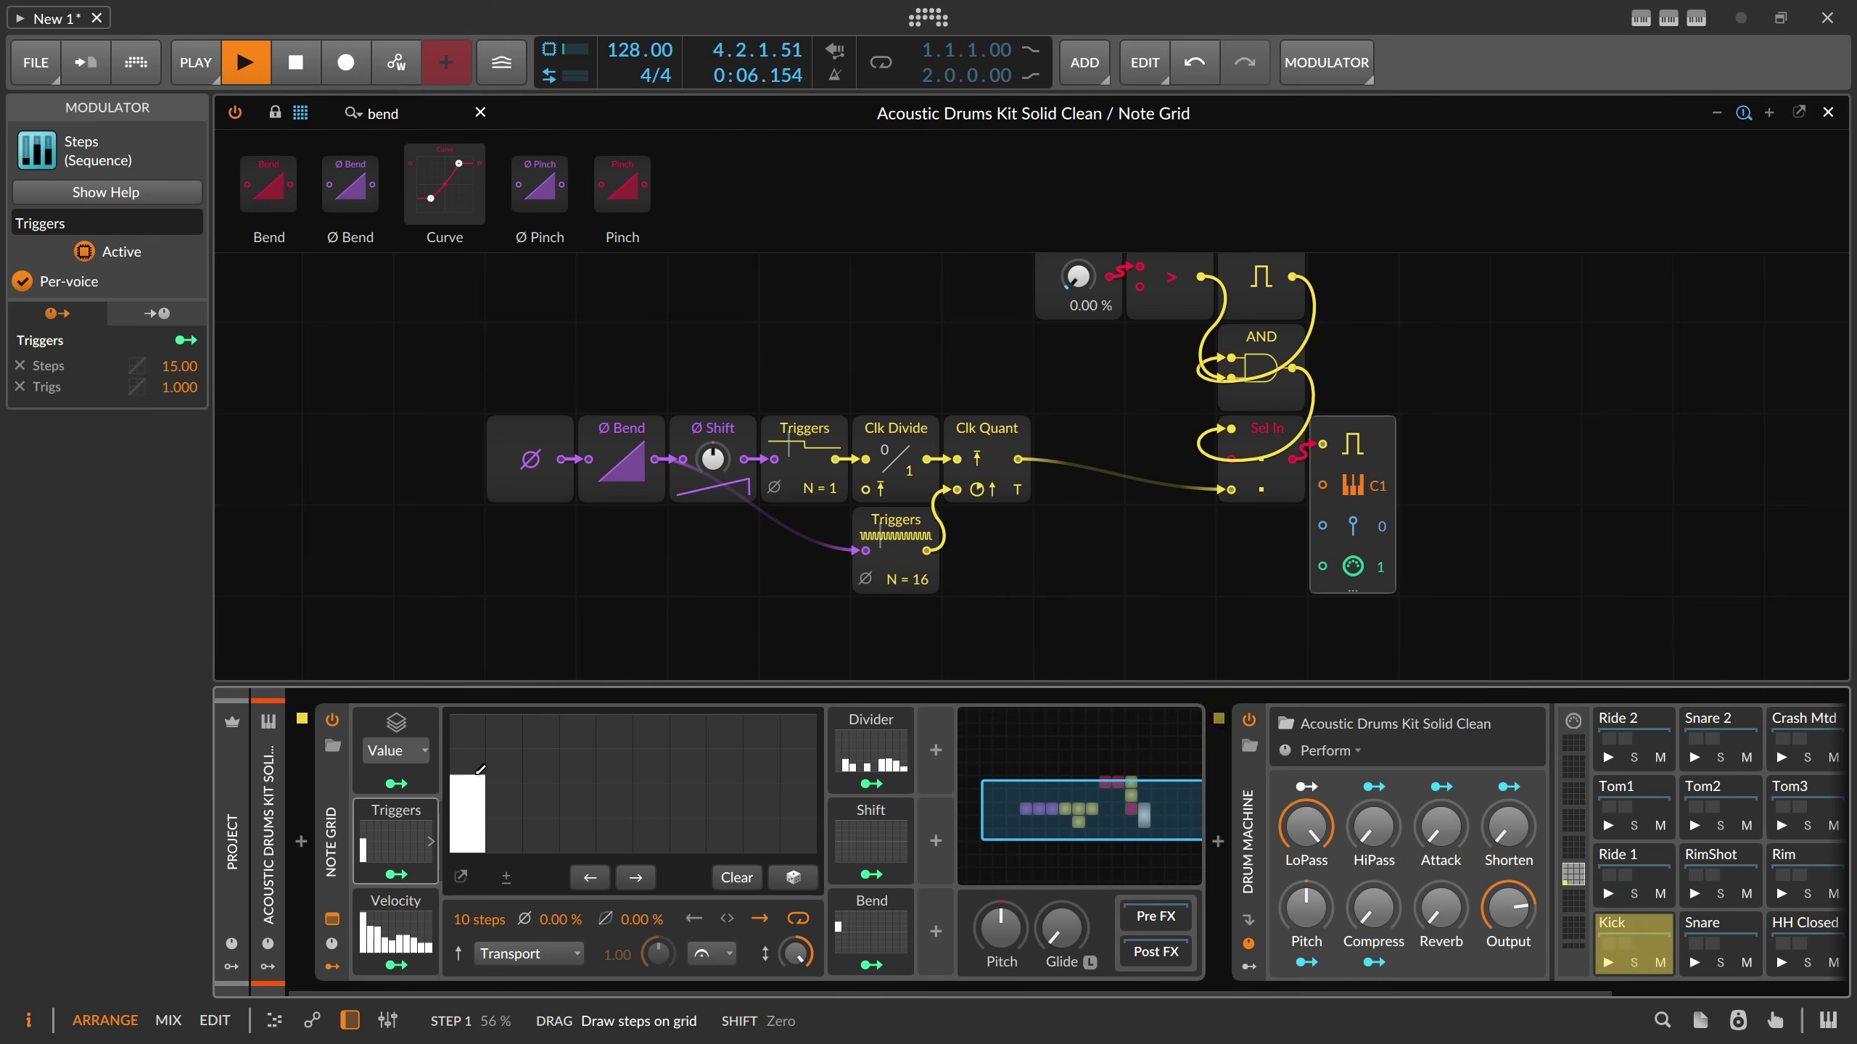
- Audition Bend step 1 at its maximum and its minimum, stop playback and return the step to zero
{"action": "left_click", "coordinate": [871, 923]}
{"action": "left_click_drag", "start_coordinate": [557, 761], "coordinate": [564, 707]}
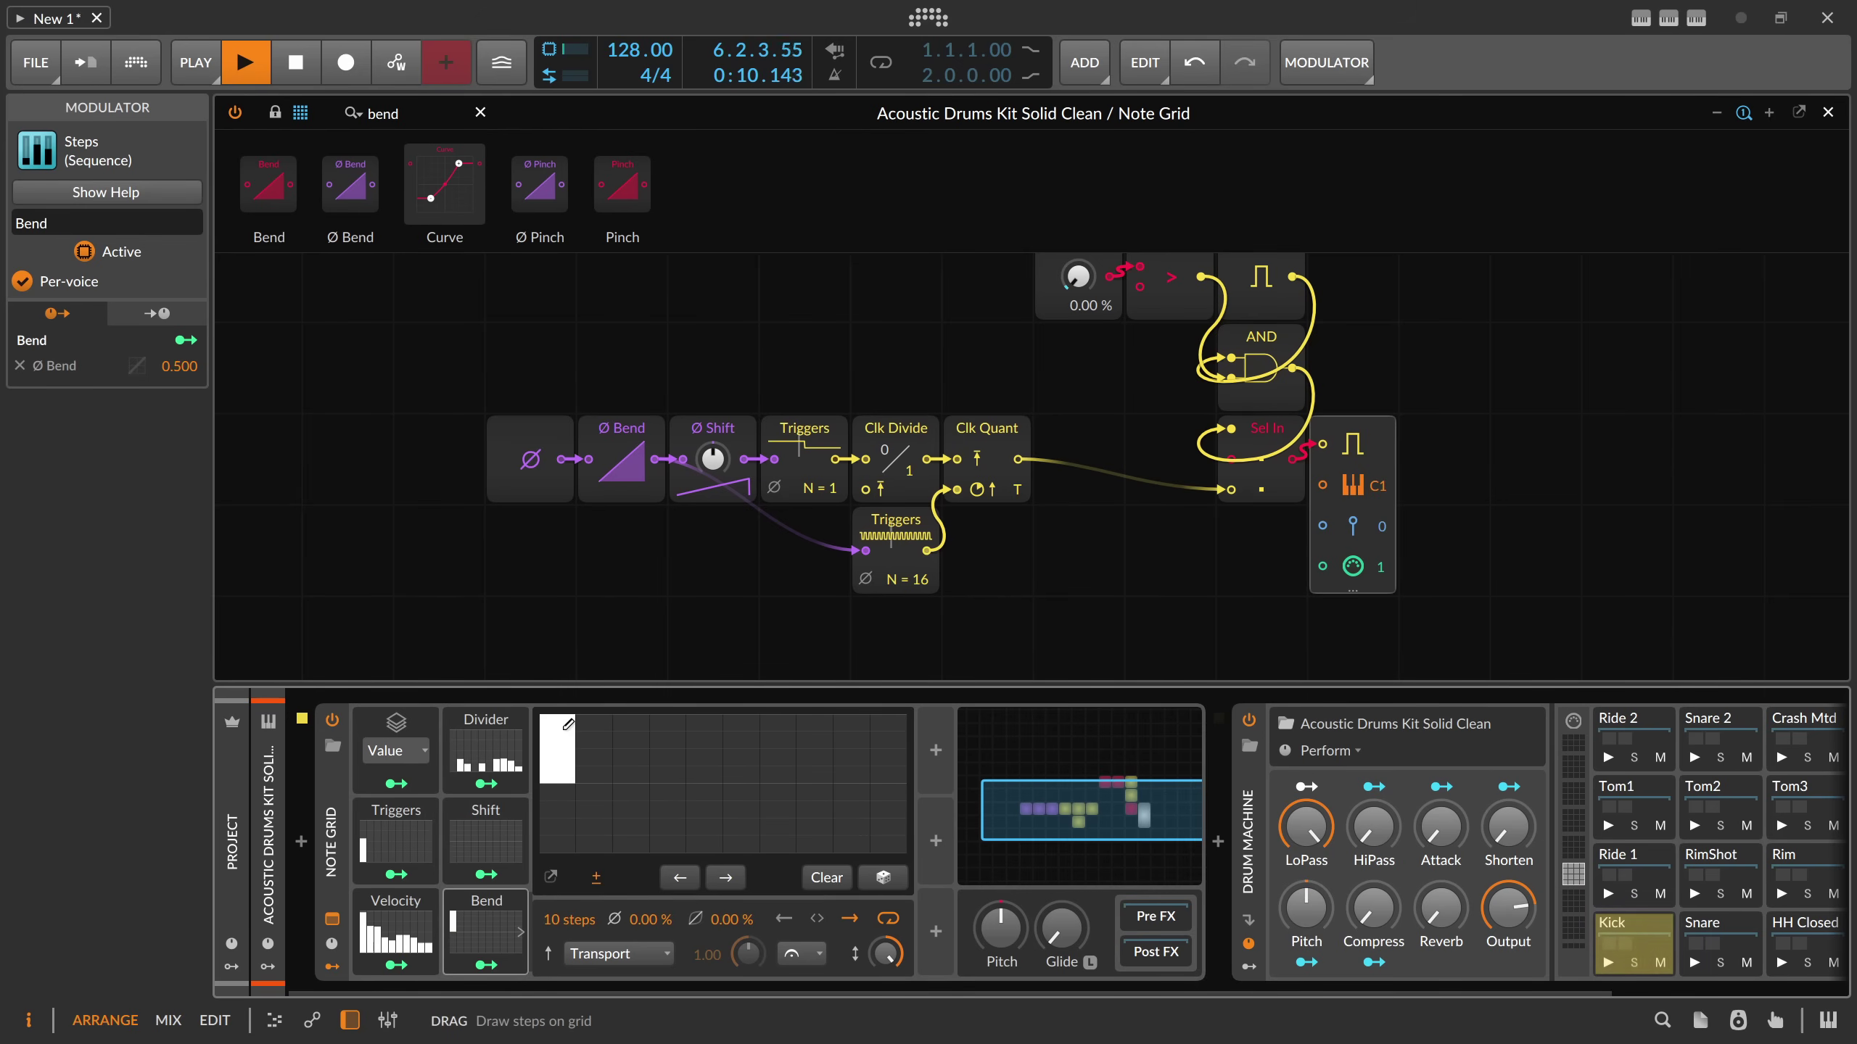
{"action": "left_click_drag", "start_coordinate": [567, 726], "coordinate": [557, 867]}
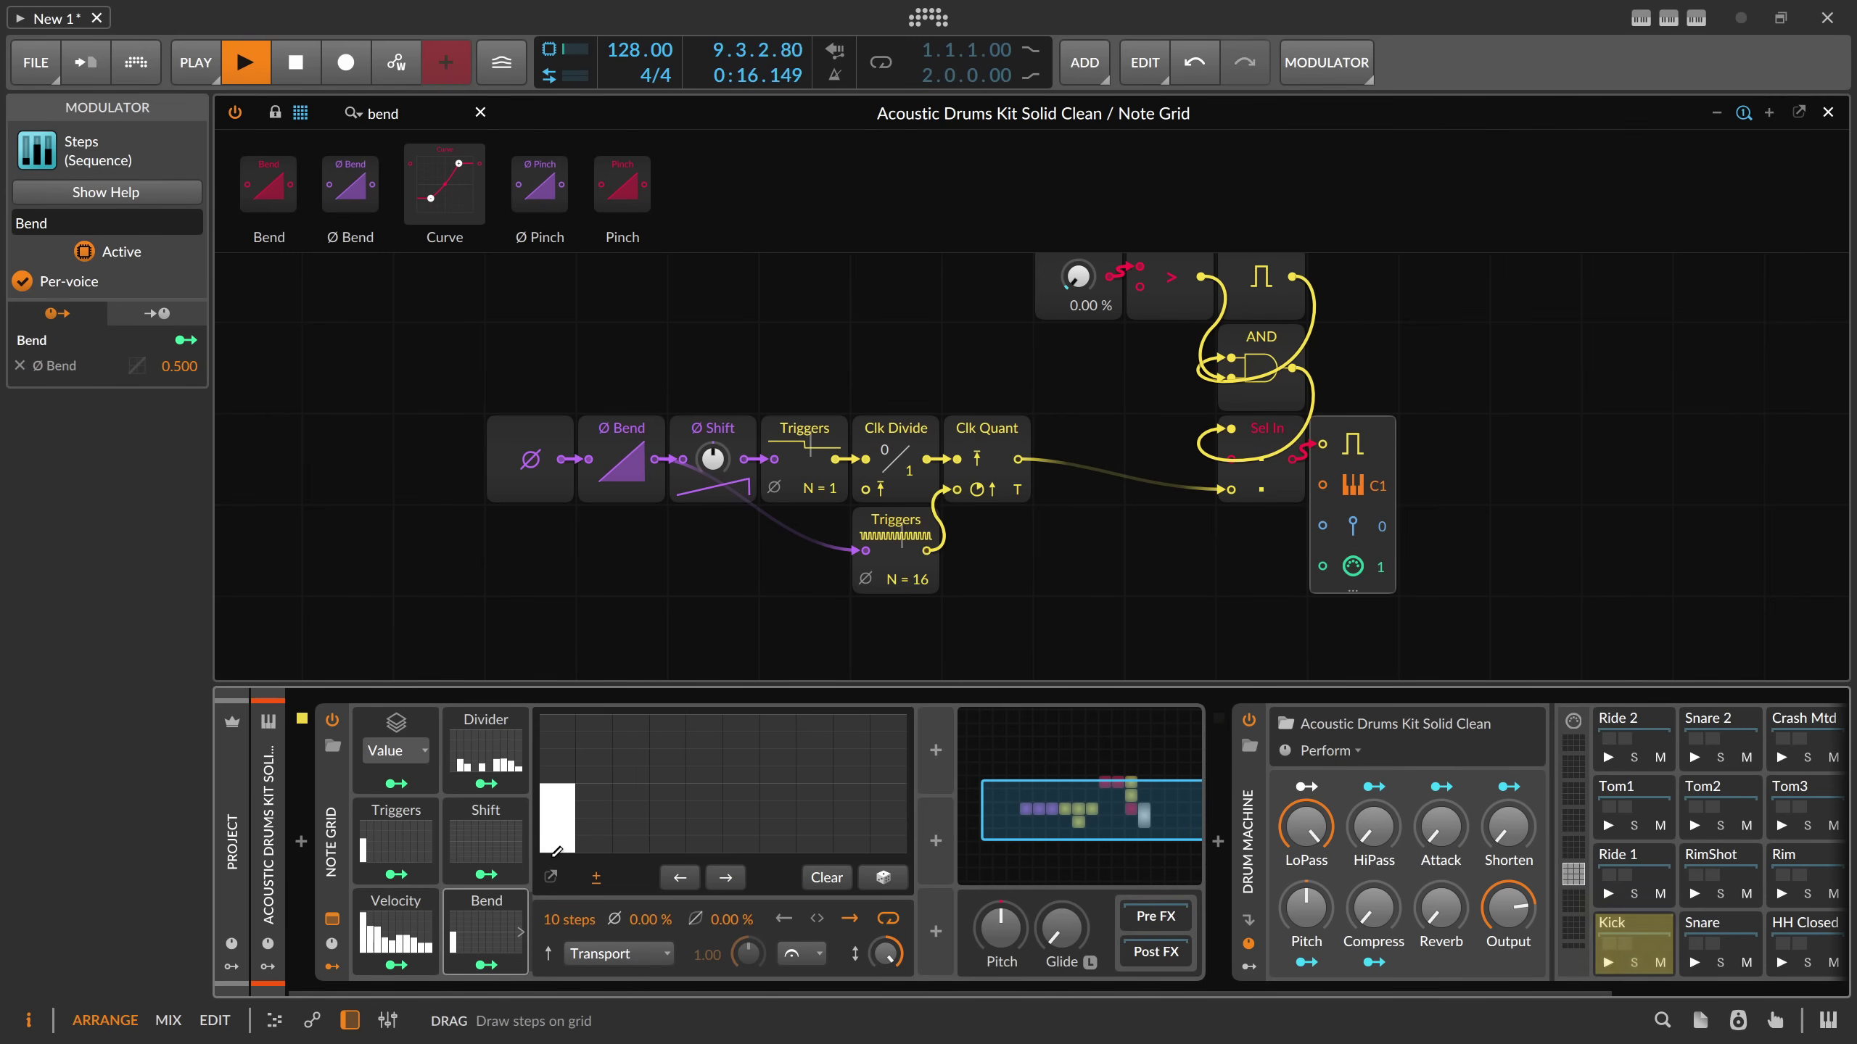
{"action": "key", "text": "space"}
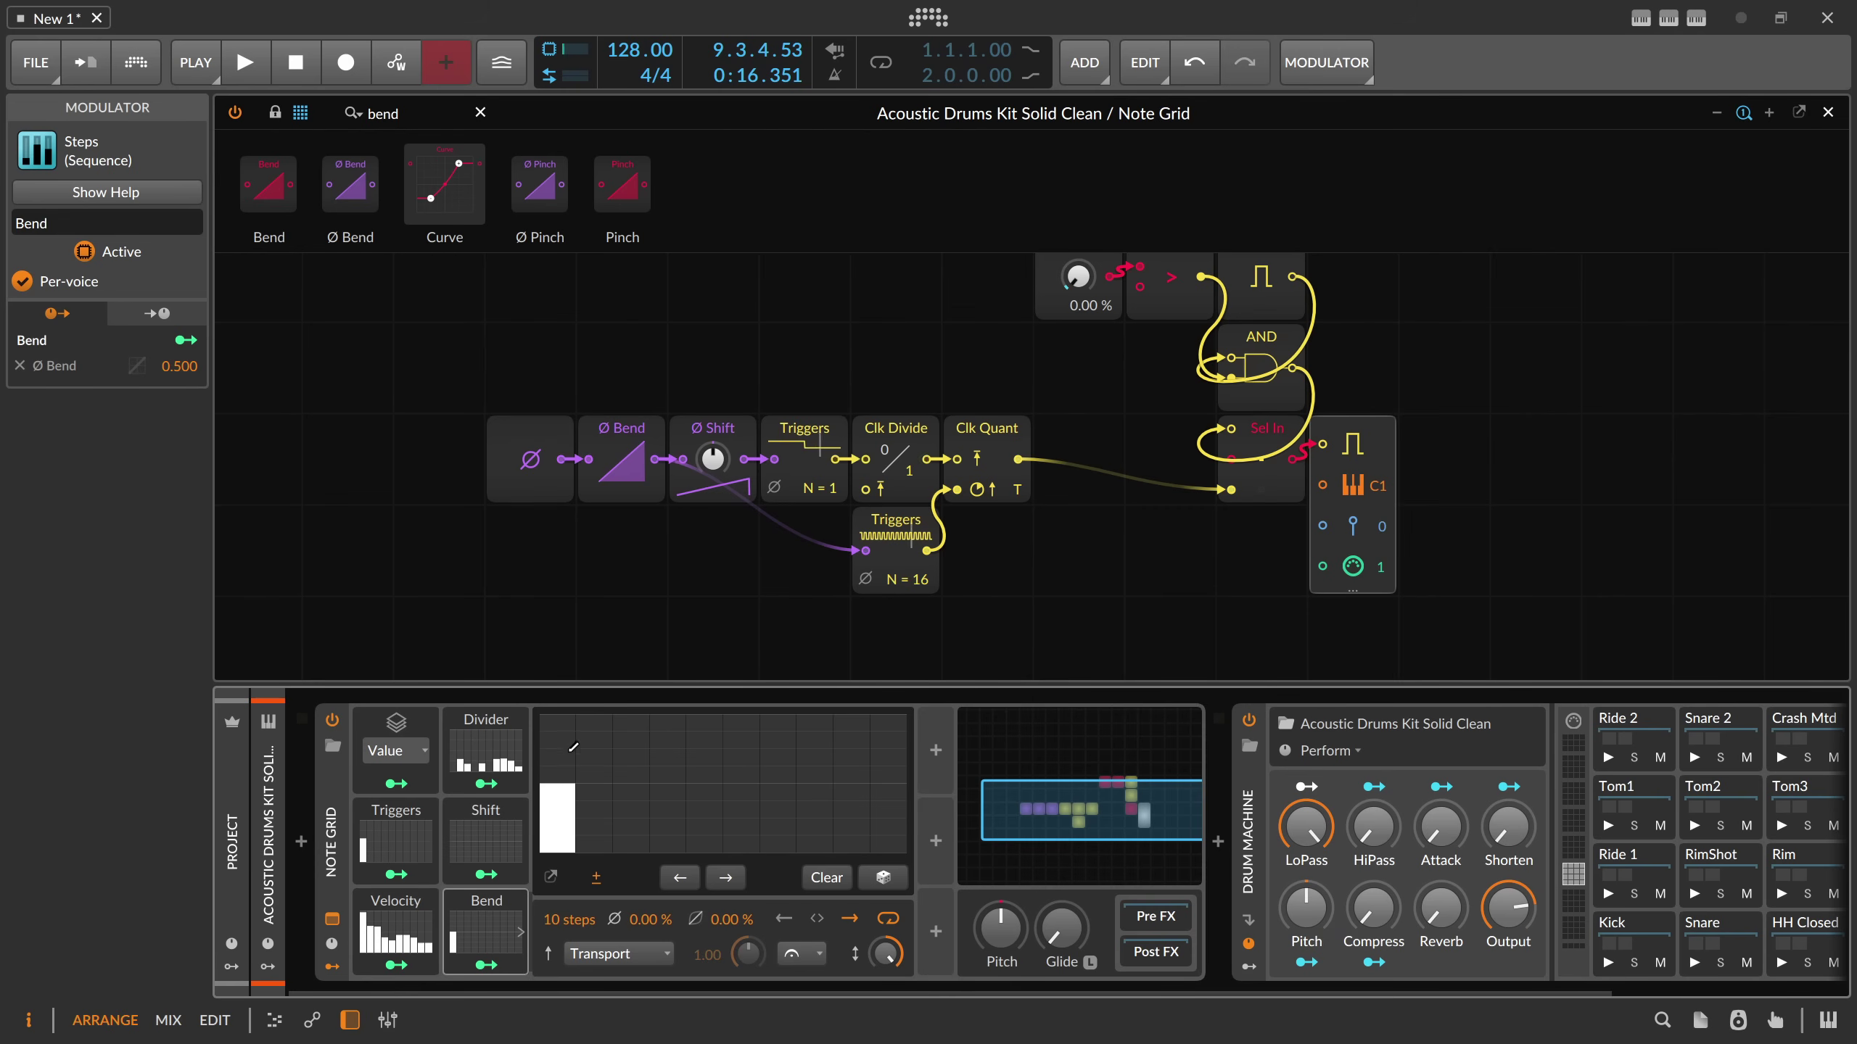
{"action": "left_click_drag", "start_coordinate": [572, 747], "coordinate": [561, 779]}
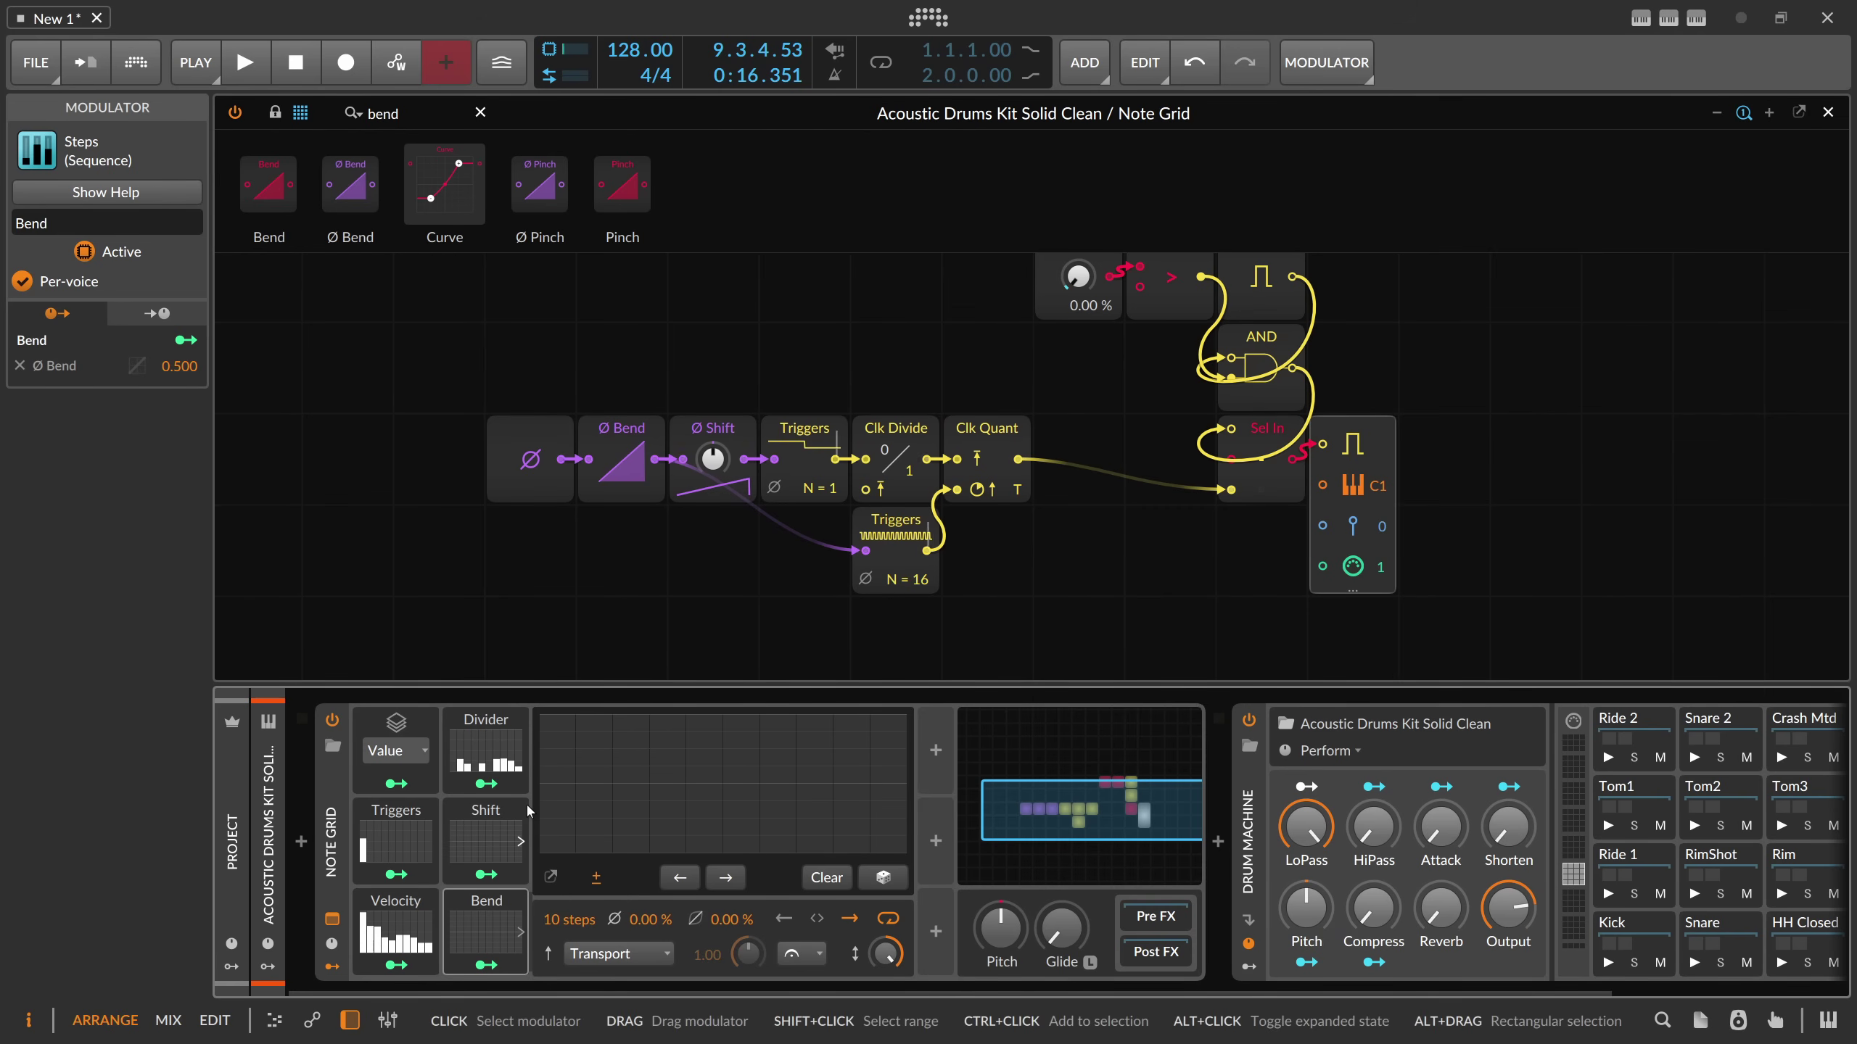
- Disconnect Ø Bend from the N=16 Triggers module and enable that module's phase pre-cord instead
{"action": "left_click", "coordinate": [865, 550], "text": "alt"}
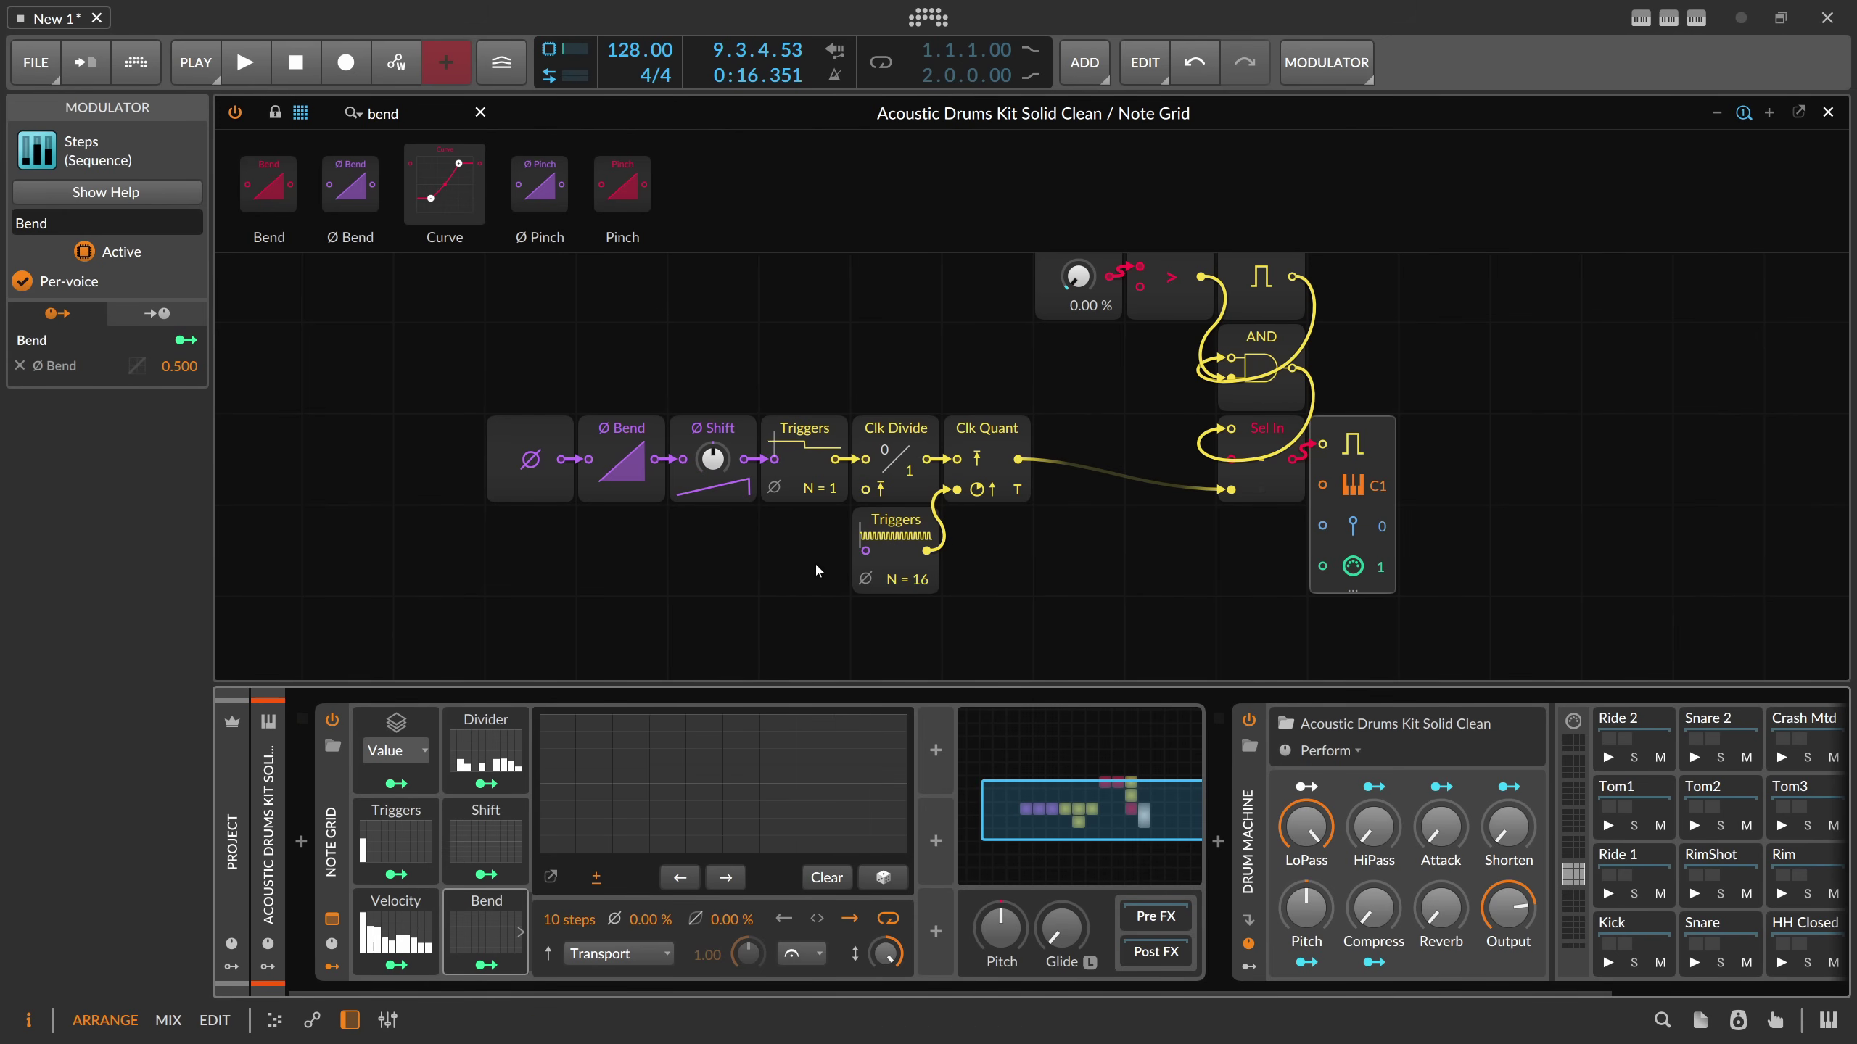
{"action": "left_click", "coordinate": [870, 571]}
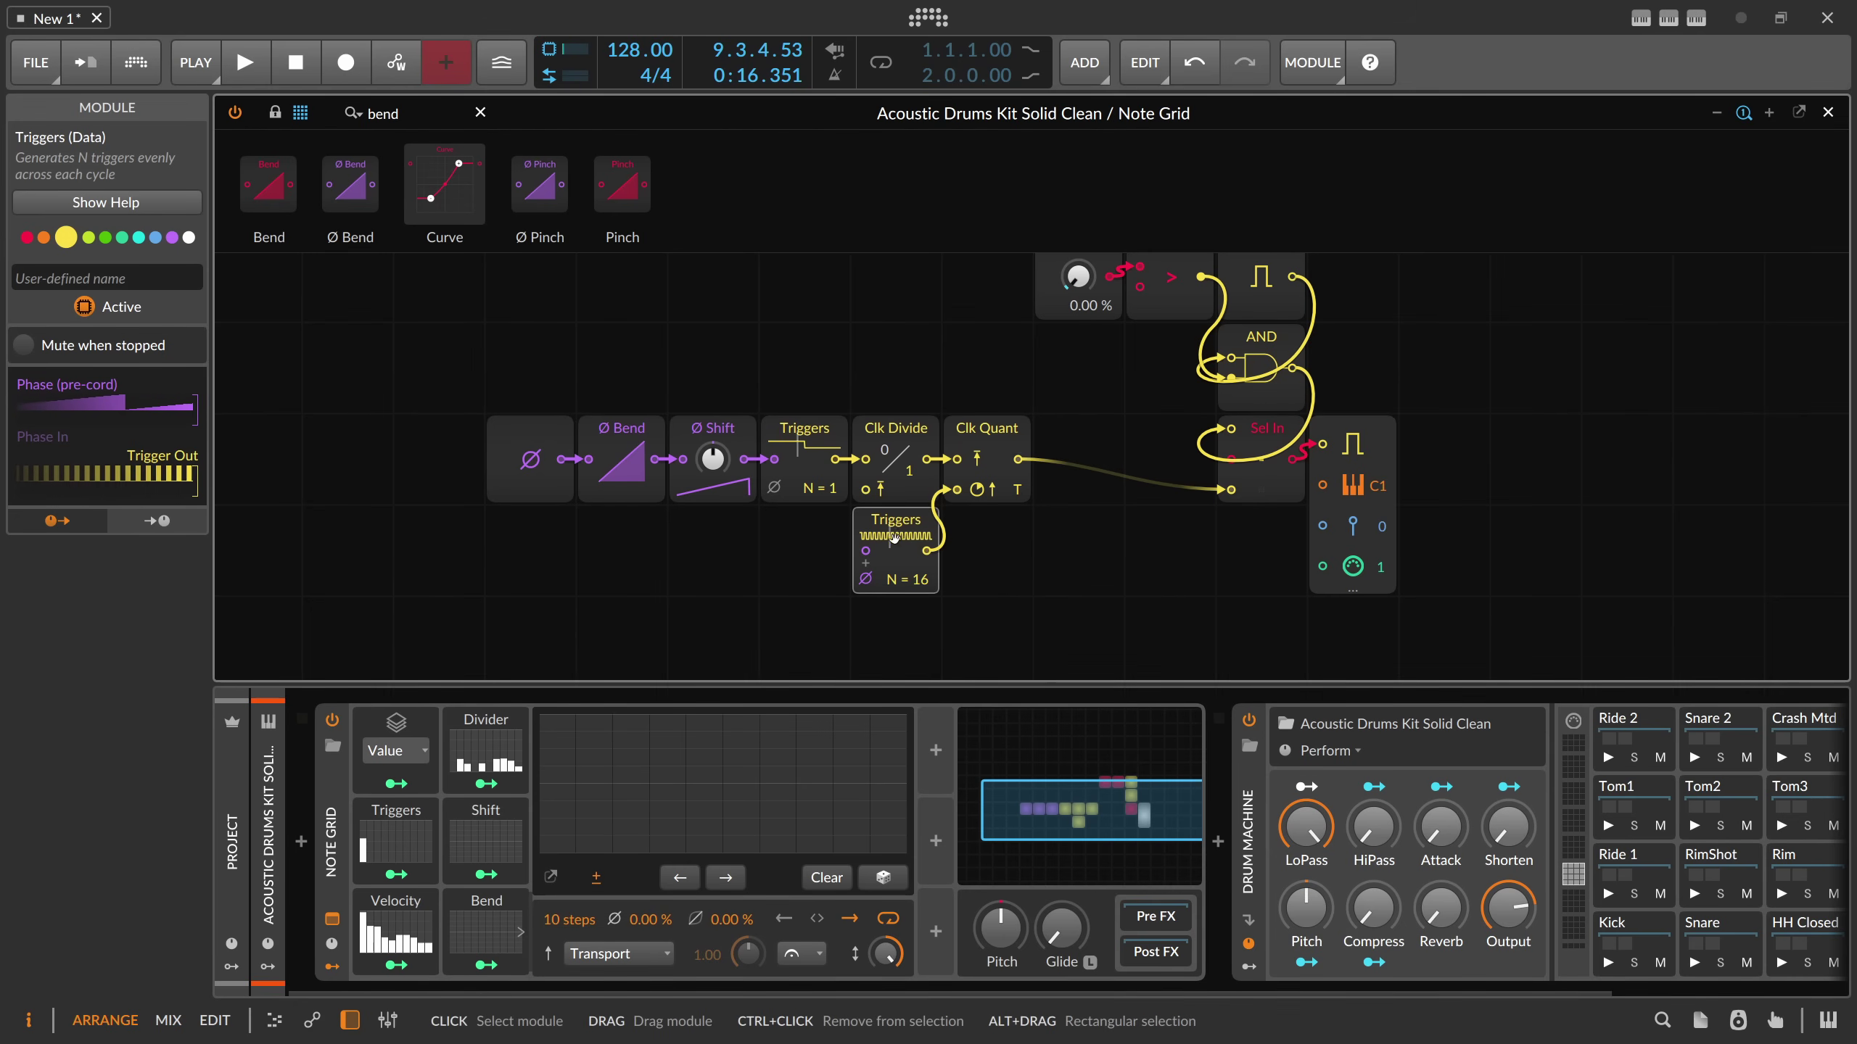
- Audition Bend step 1 at about 75 % and at a value slightly below zero, stopping playback after each
{"action": "left_click_drag", "start_coordinate": [559, 731], "coordinate": [572, 708]}
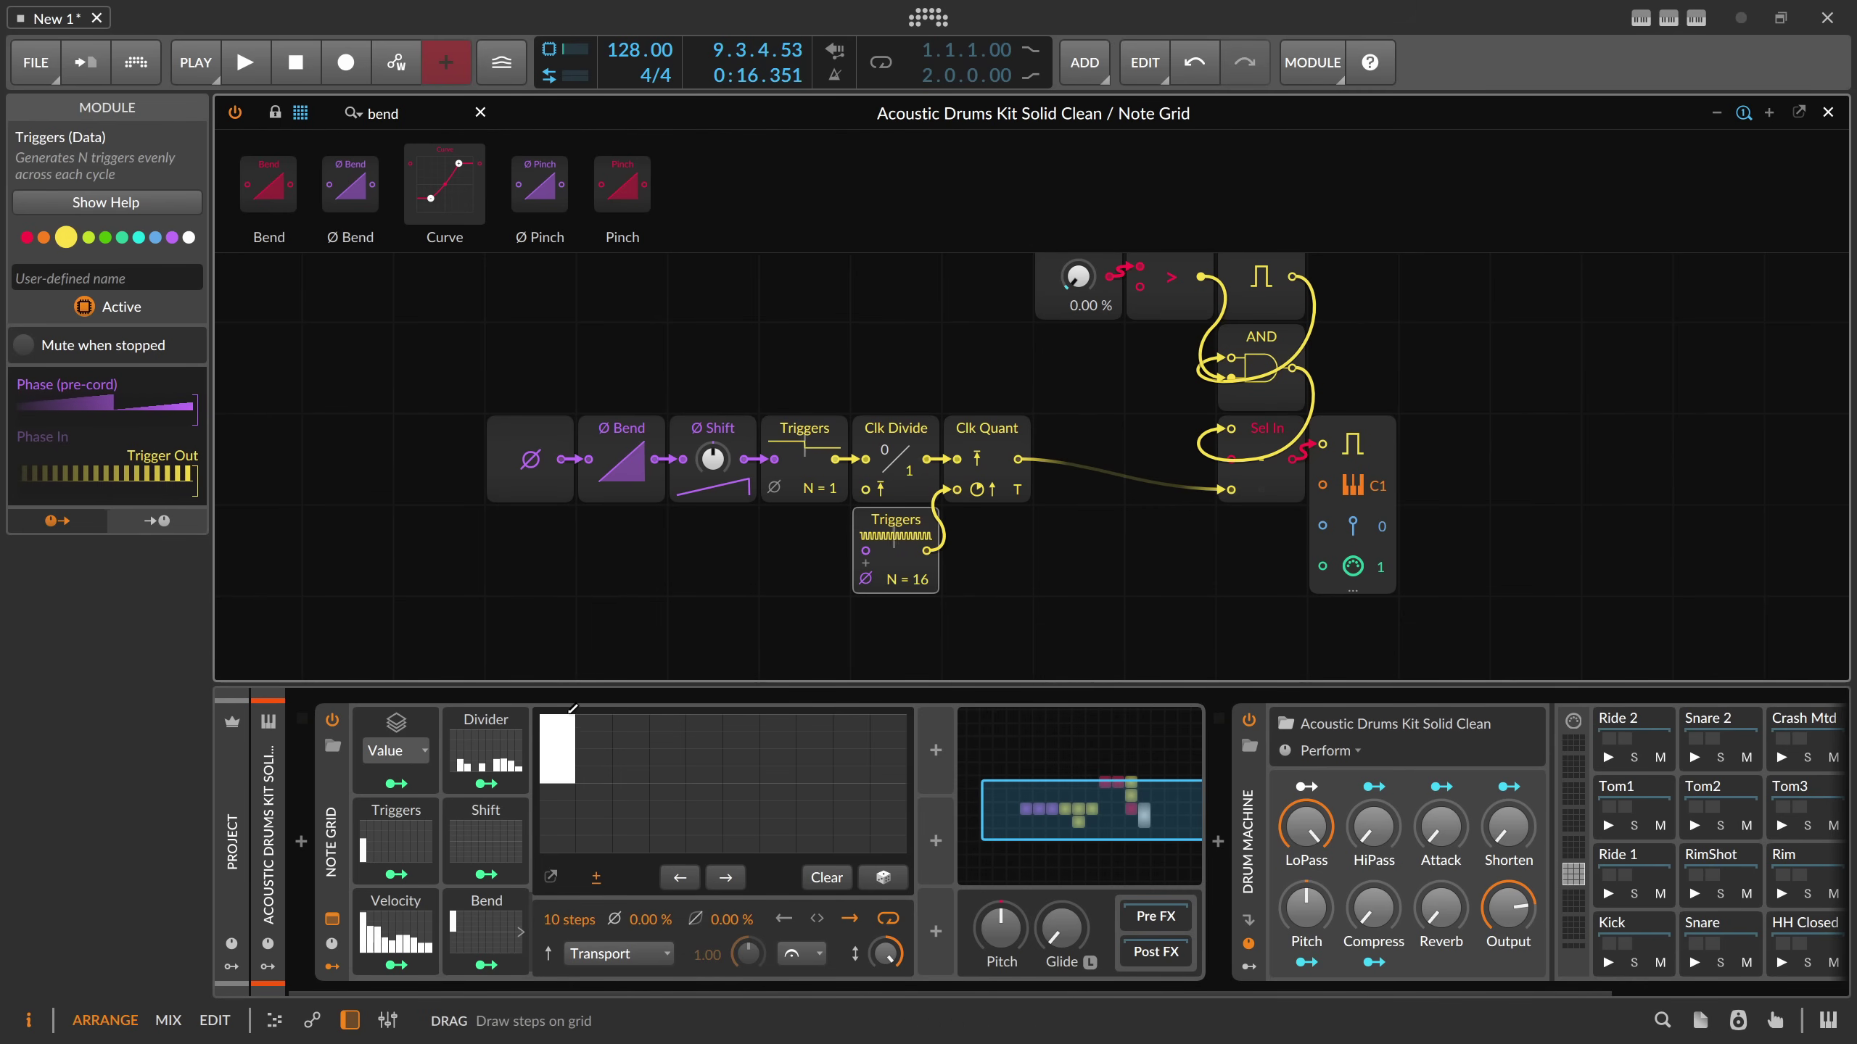
{"action": "key", "text": "space"}
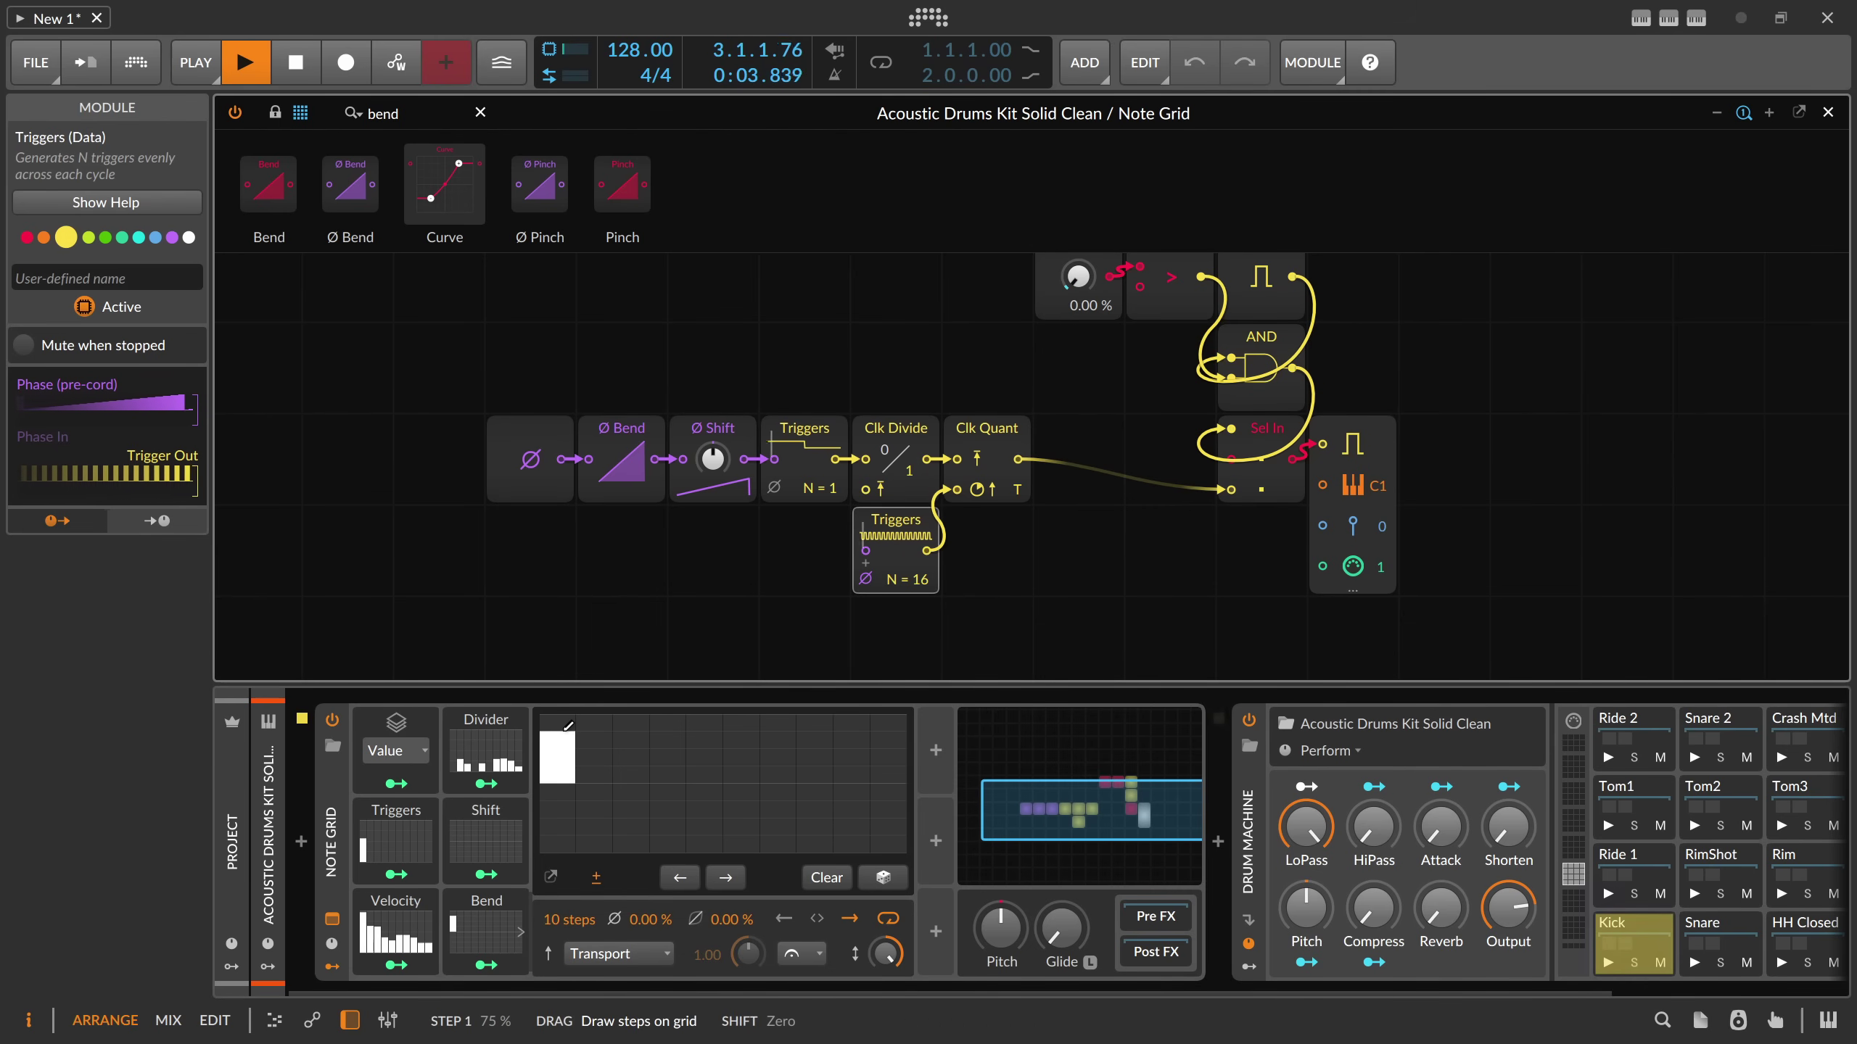
{"action": "key", "text": "space"}
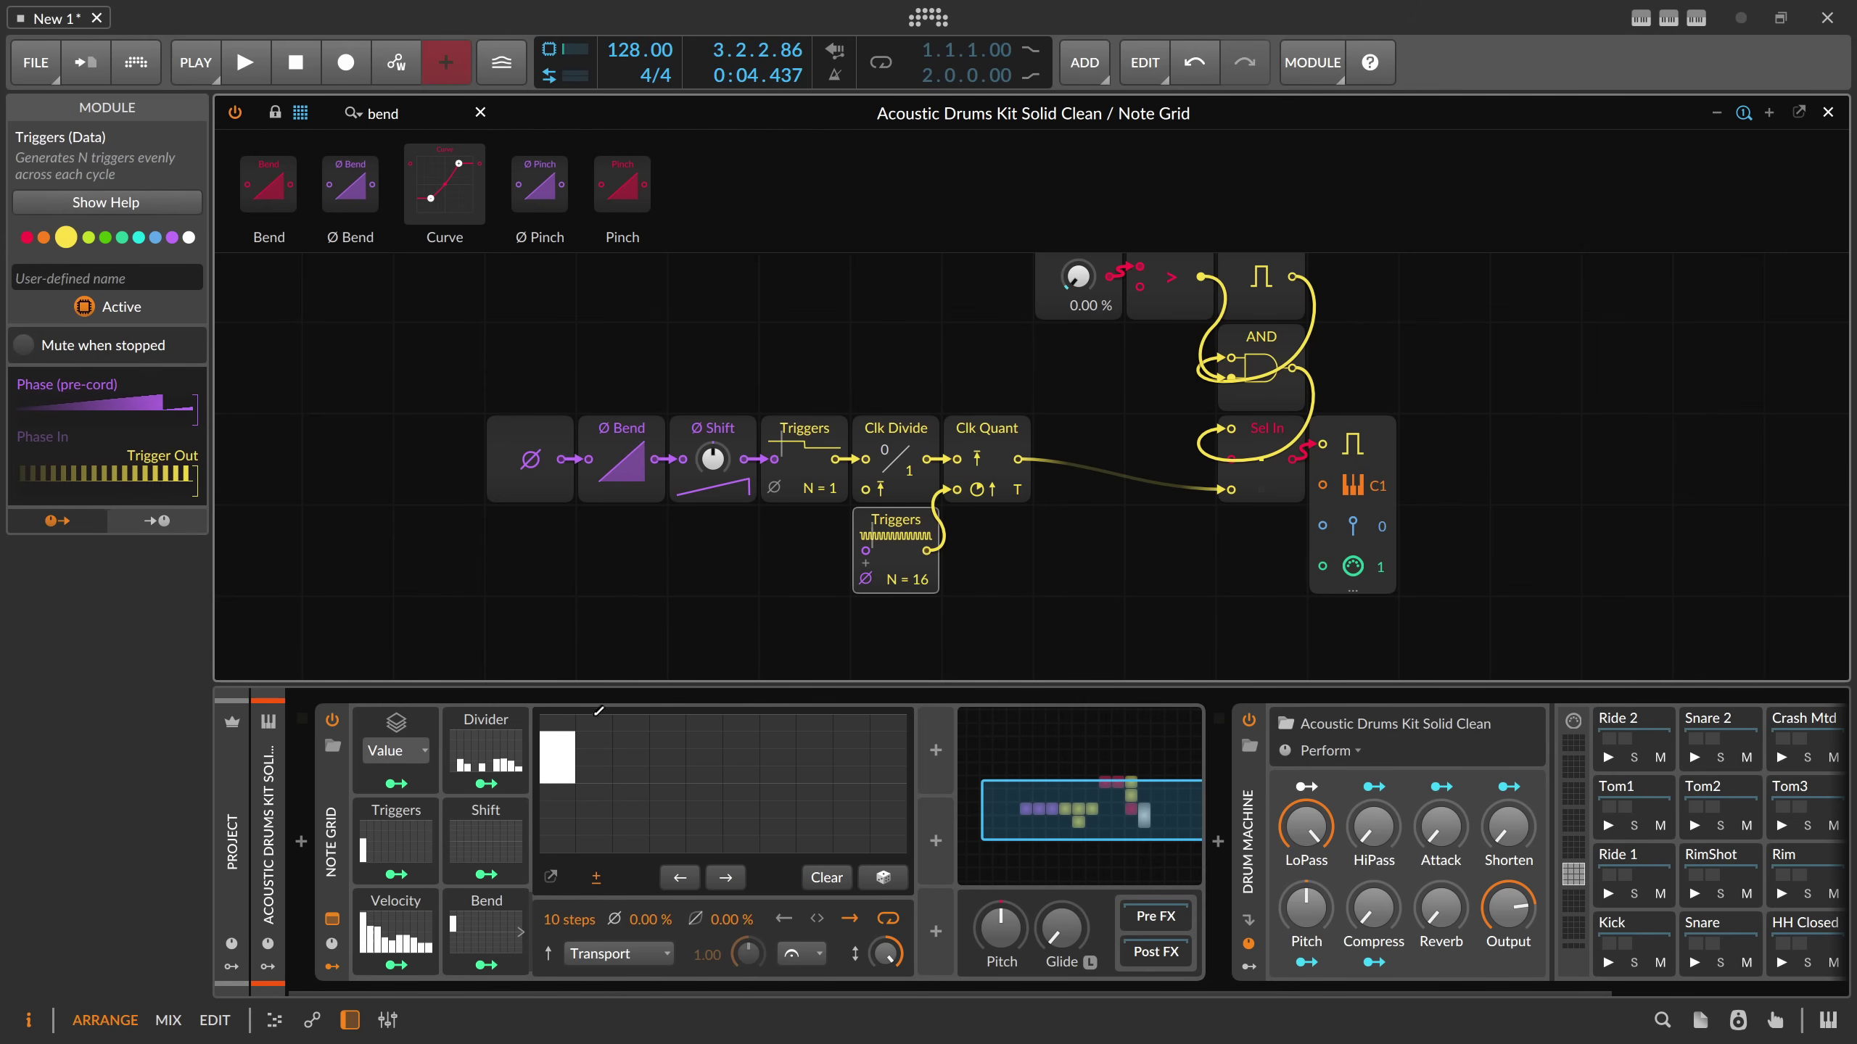
{"action": "left_click", "coordinate": [557, 796]}
{"action": "key", "text": "space"}
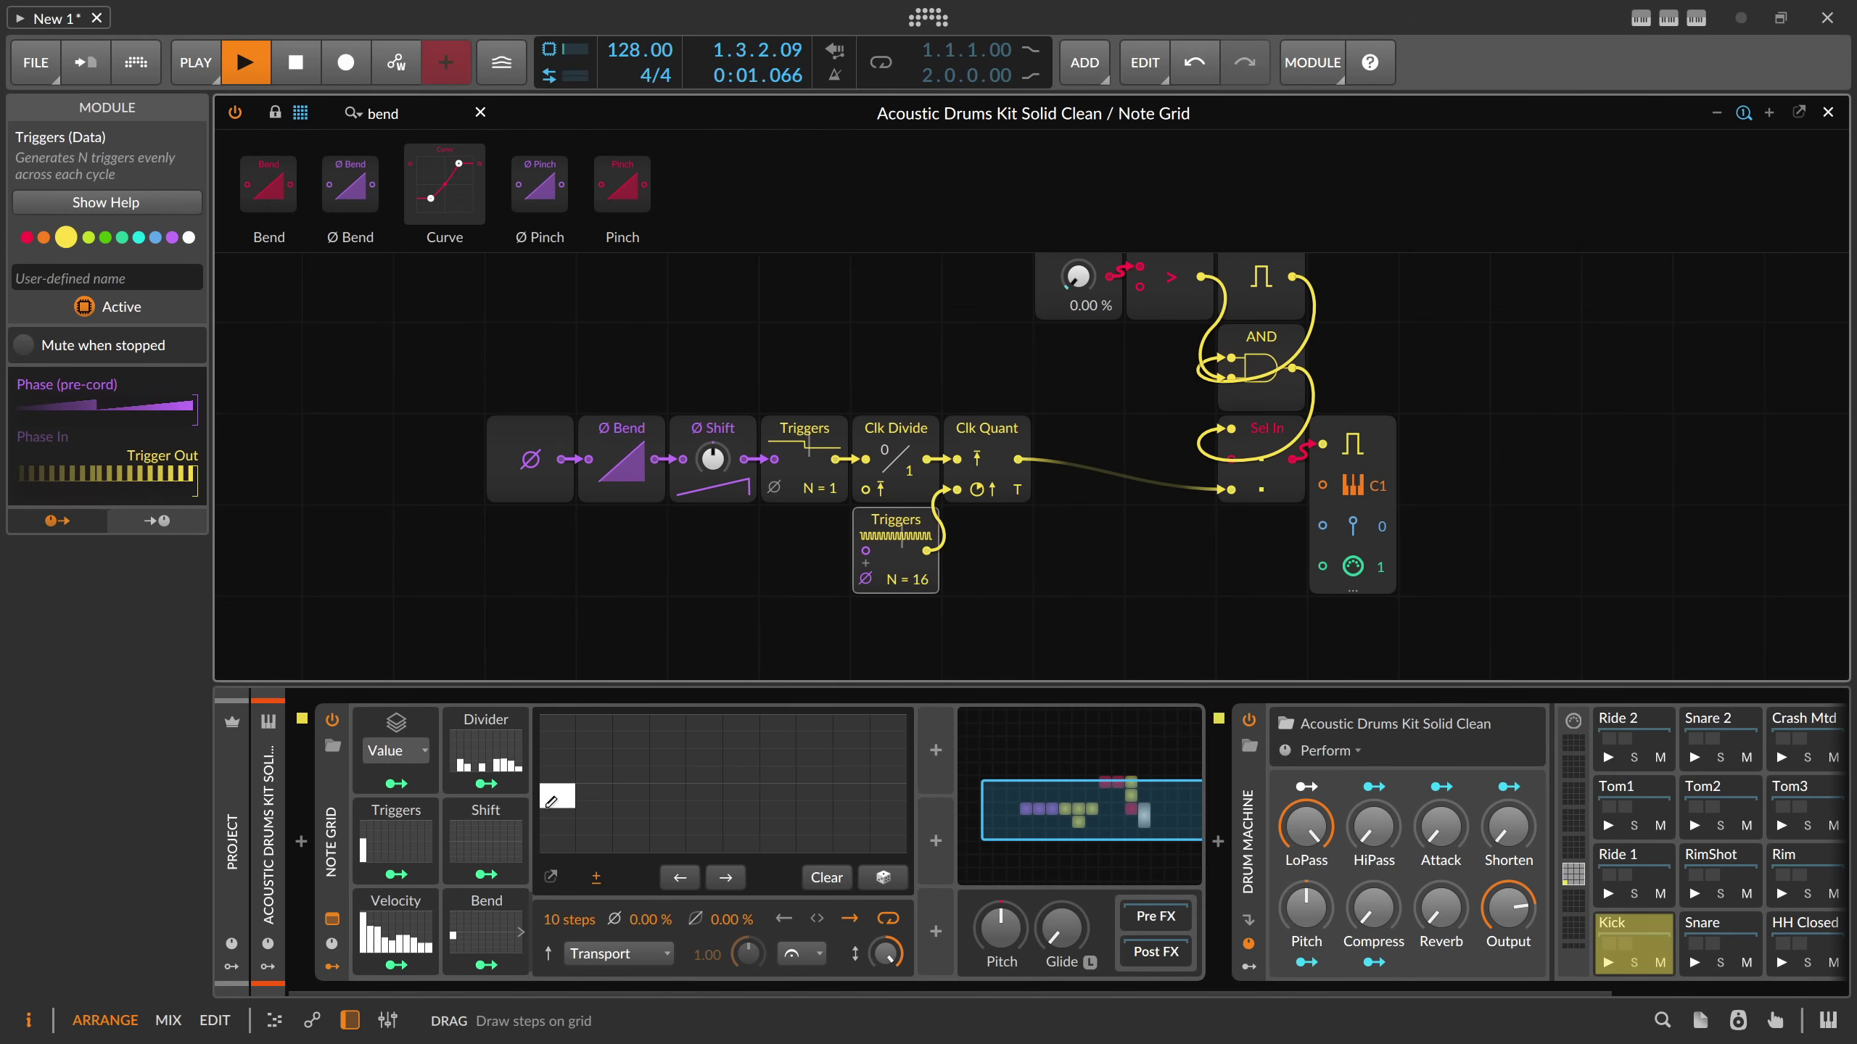
{"action": "key", "text": "space"}
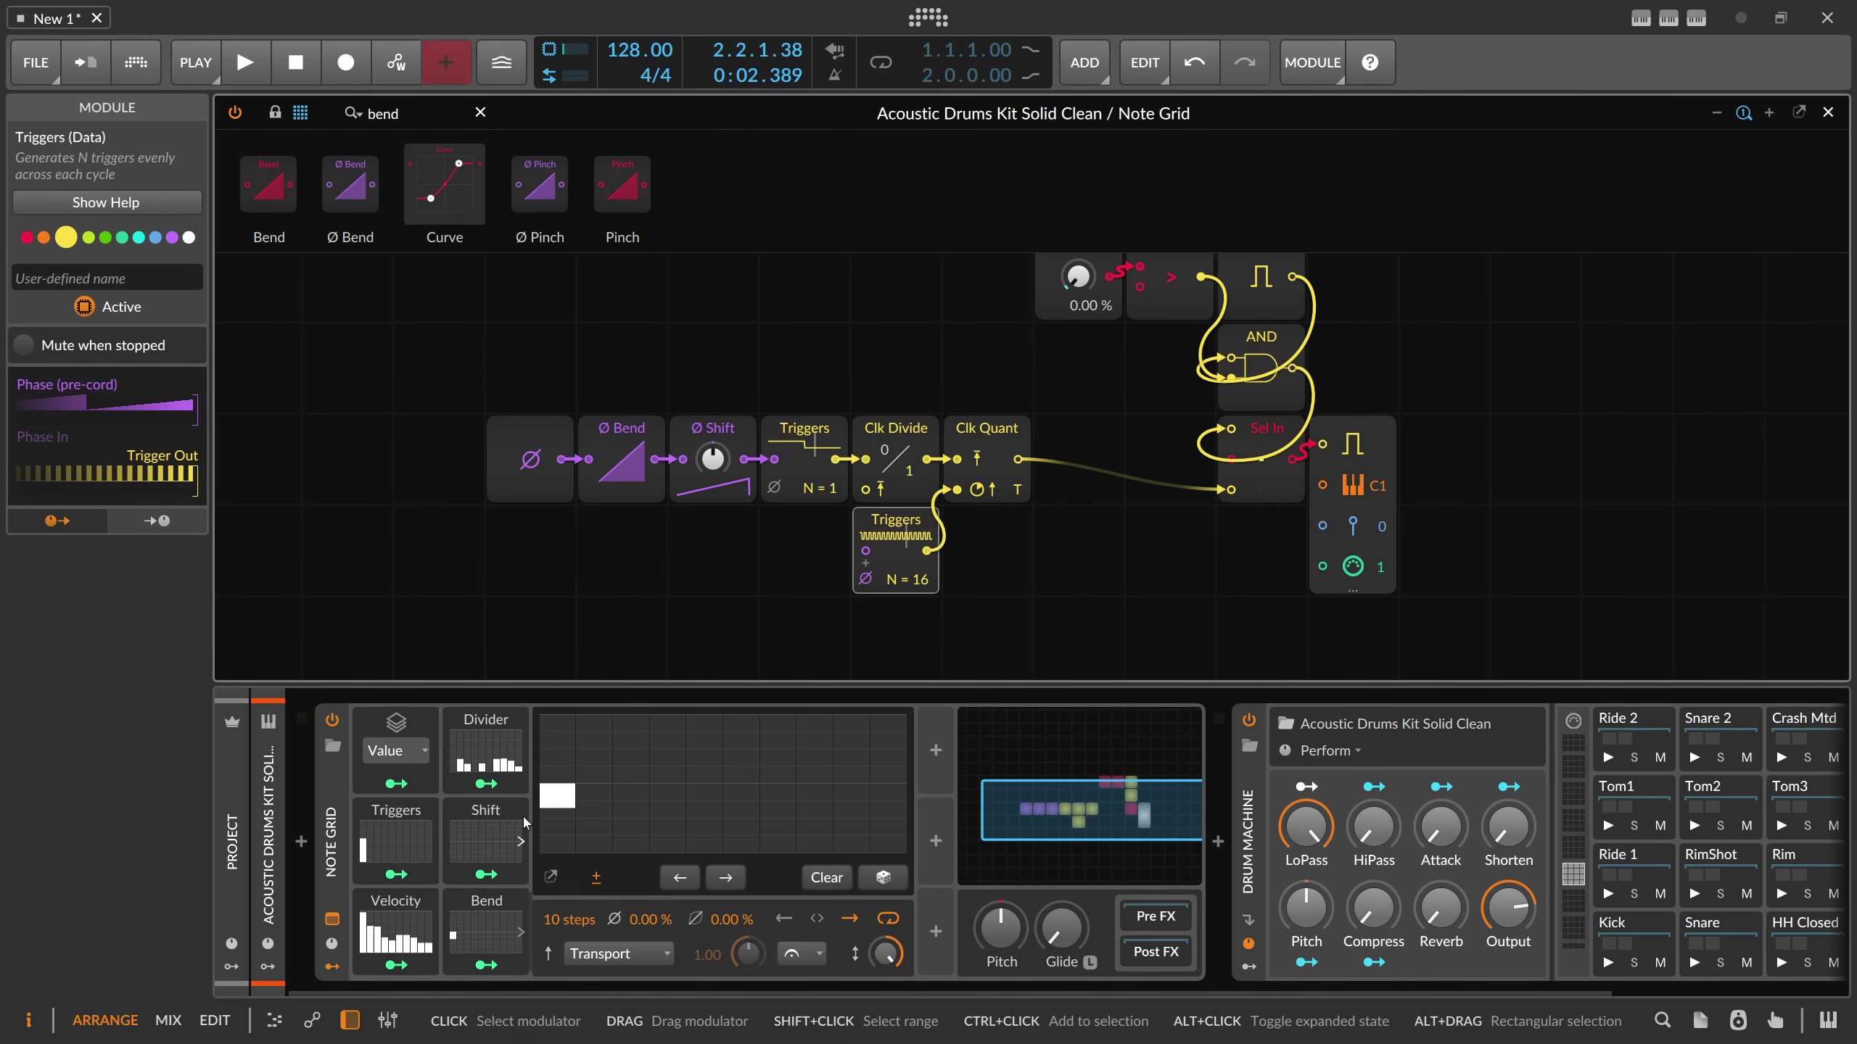
- Randomize all ten steps of the Triggers sequence several times and start playback
{"action": "left_click", "coordinate": [395, 842]}
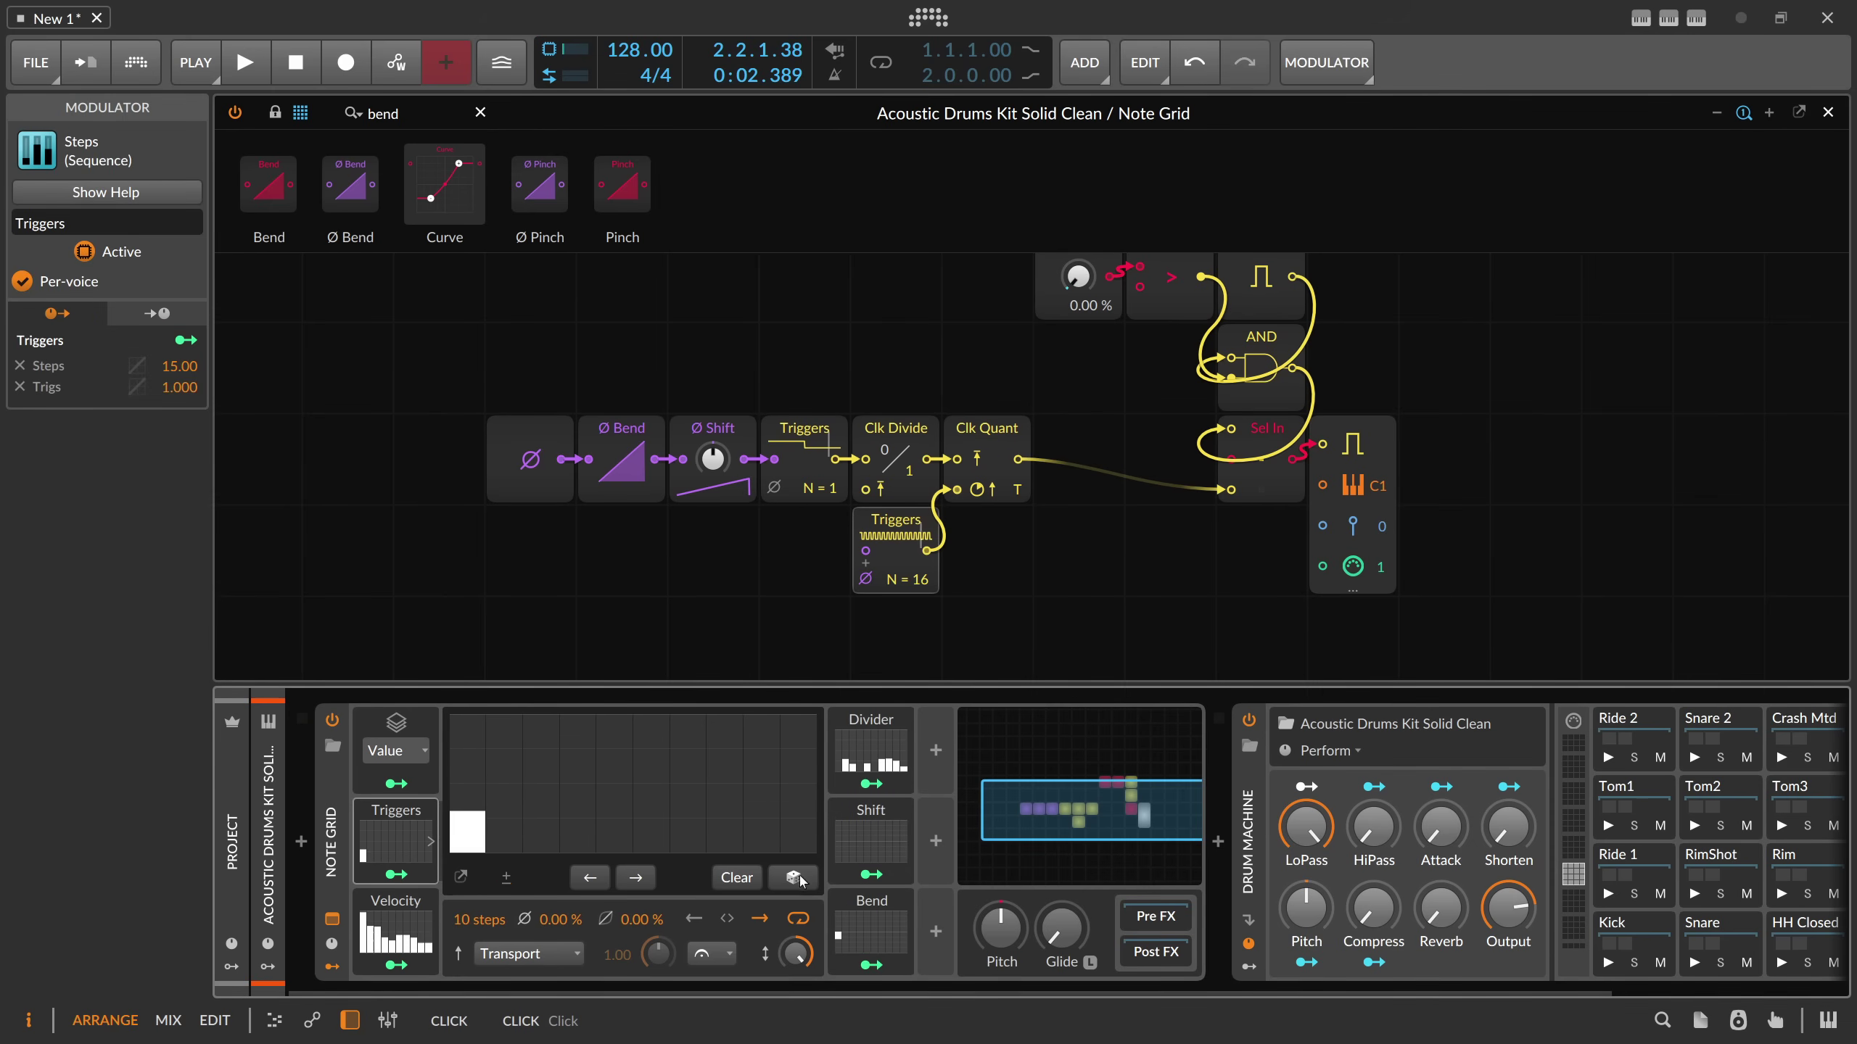
{"action": "left_click", "coordinate": [797, 878]}
{"action": "left_click", "coordinate": [797, 878]}
{"action": "left_click", "coordinate": [797, 877]}
{"action": "left_click", "coordinate": [798, 877]}
{"action": "left_click", "coordinate": [797, 877]}
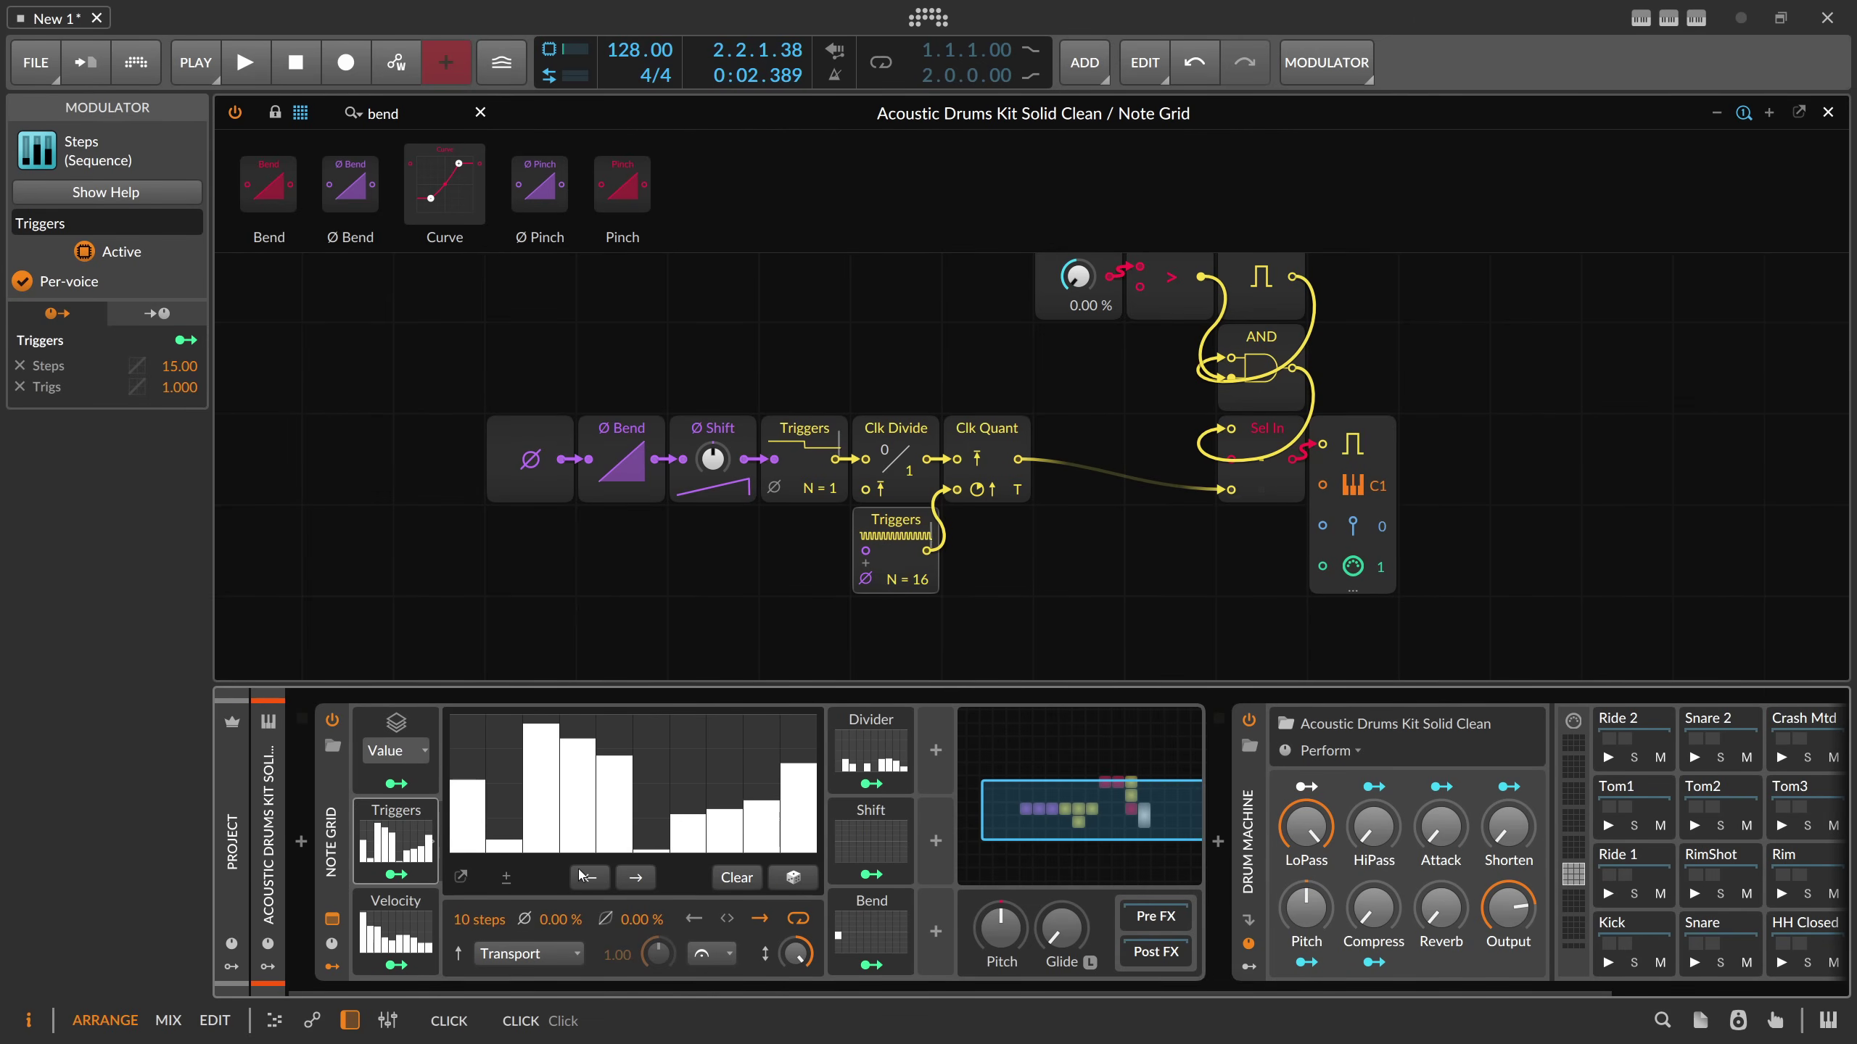
{"action": "key", "text": "space"}
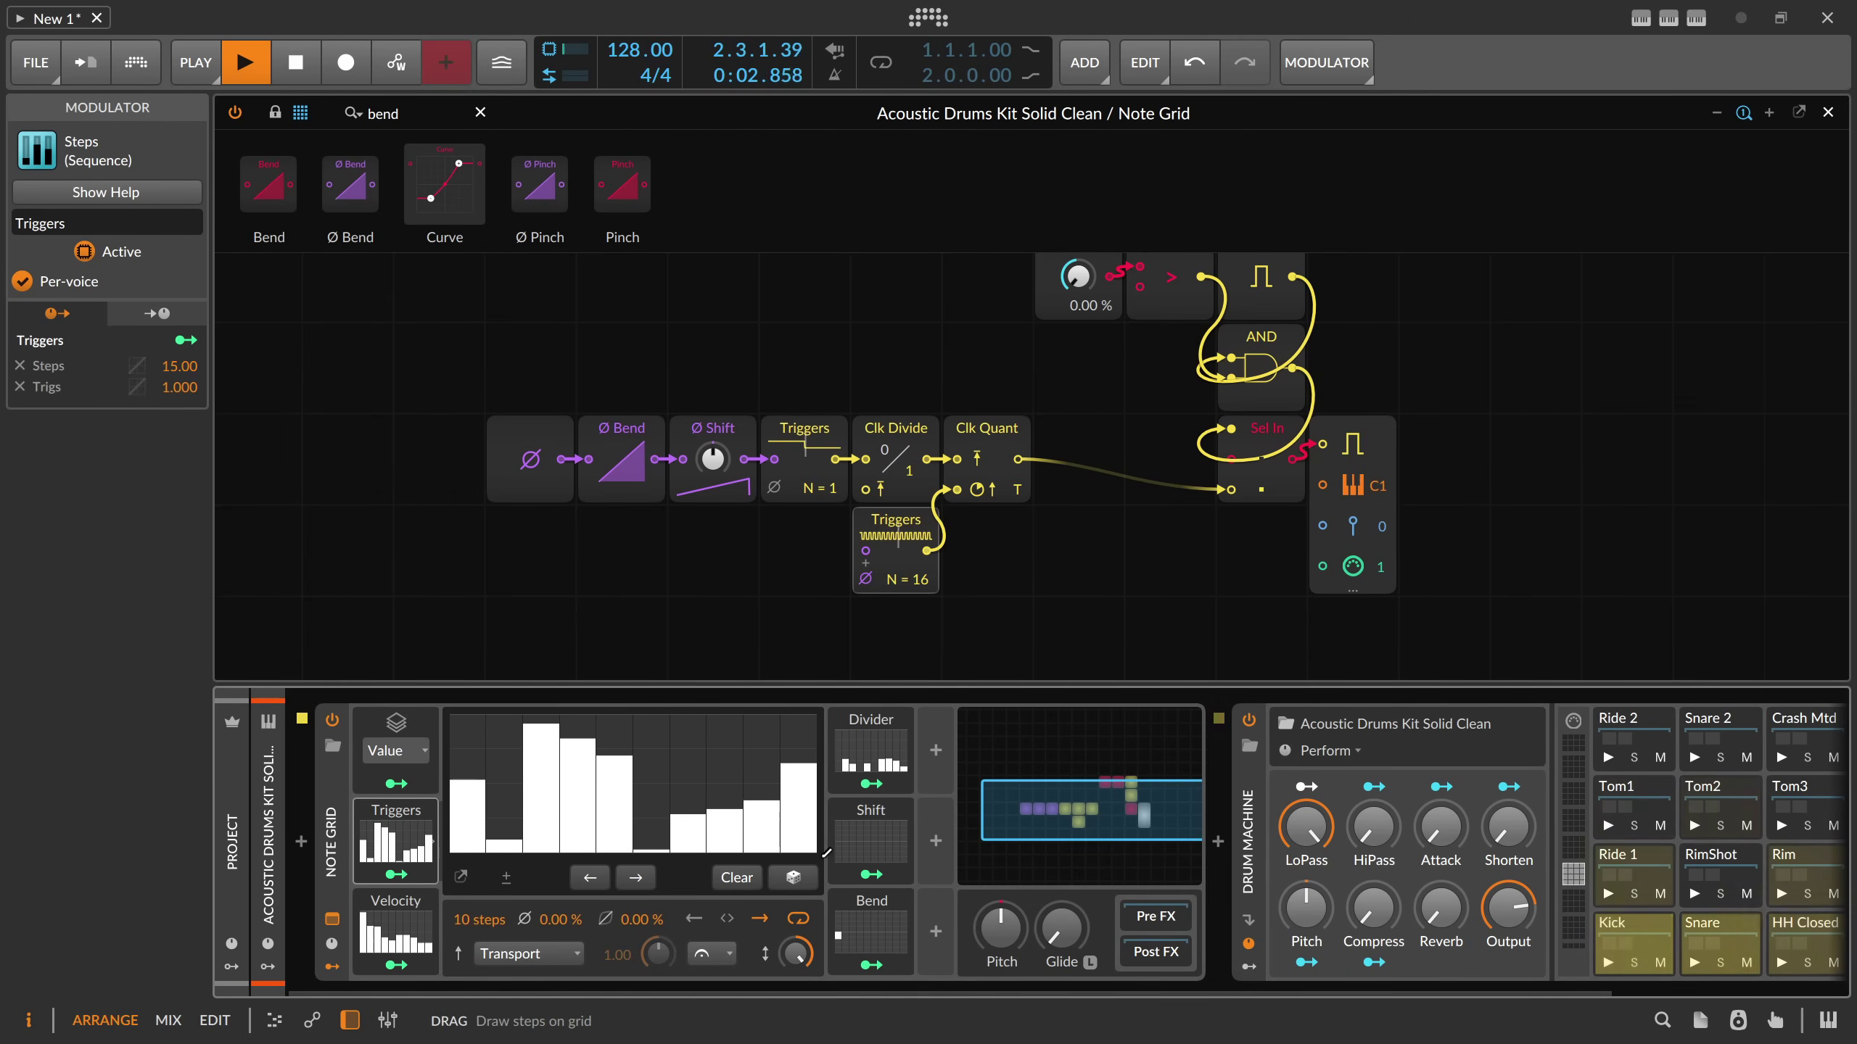
- Randomize the Shift and Divider sequences, and lower Divider step 1 to zero and step 2 to near zero
{"action": "left_click", "coordinate": [870, 842]}
{"action": "left_click", "coordinate": [883, 877]}
{"action": "left_click", "coordinate": [486, 754]}
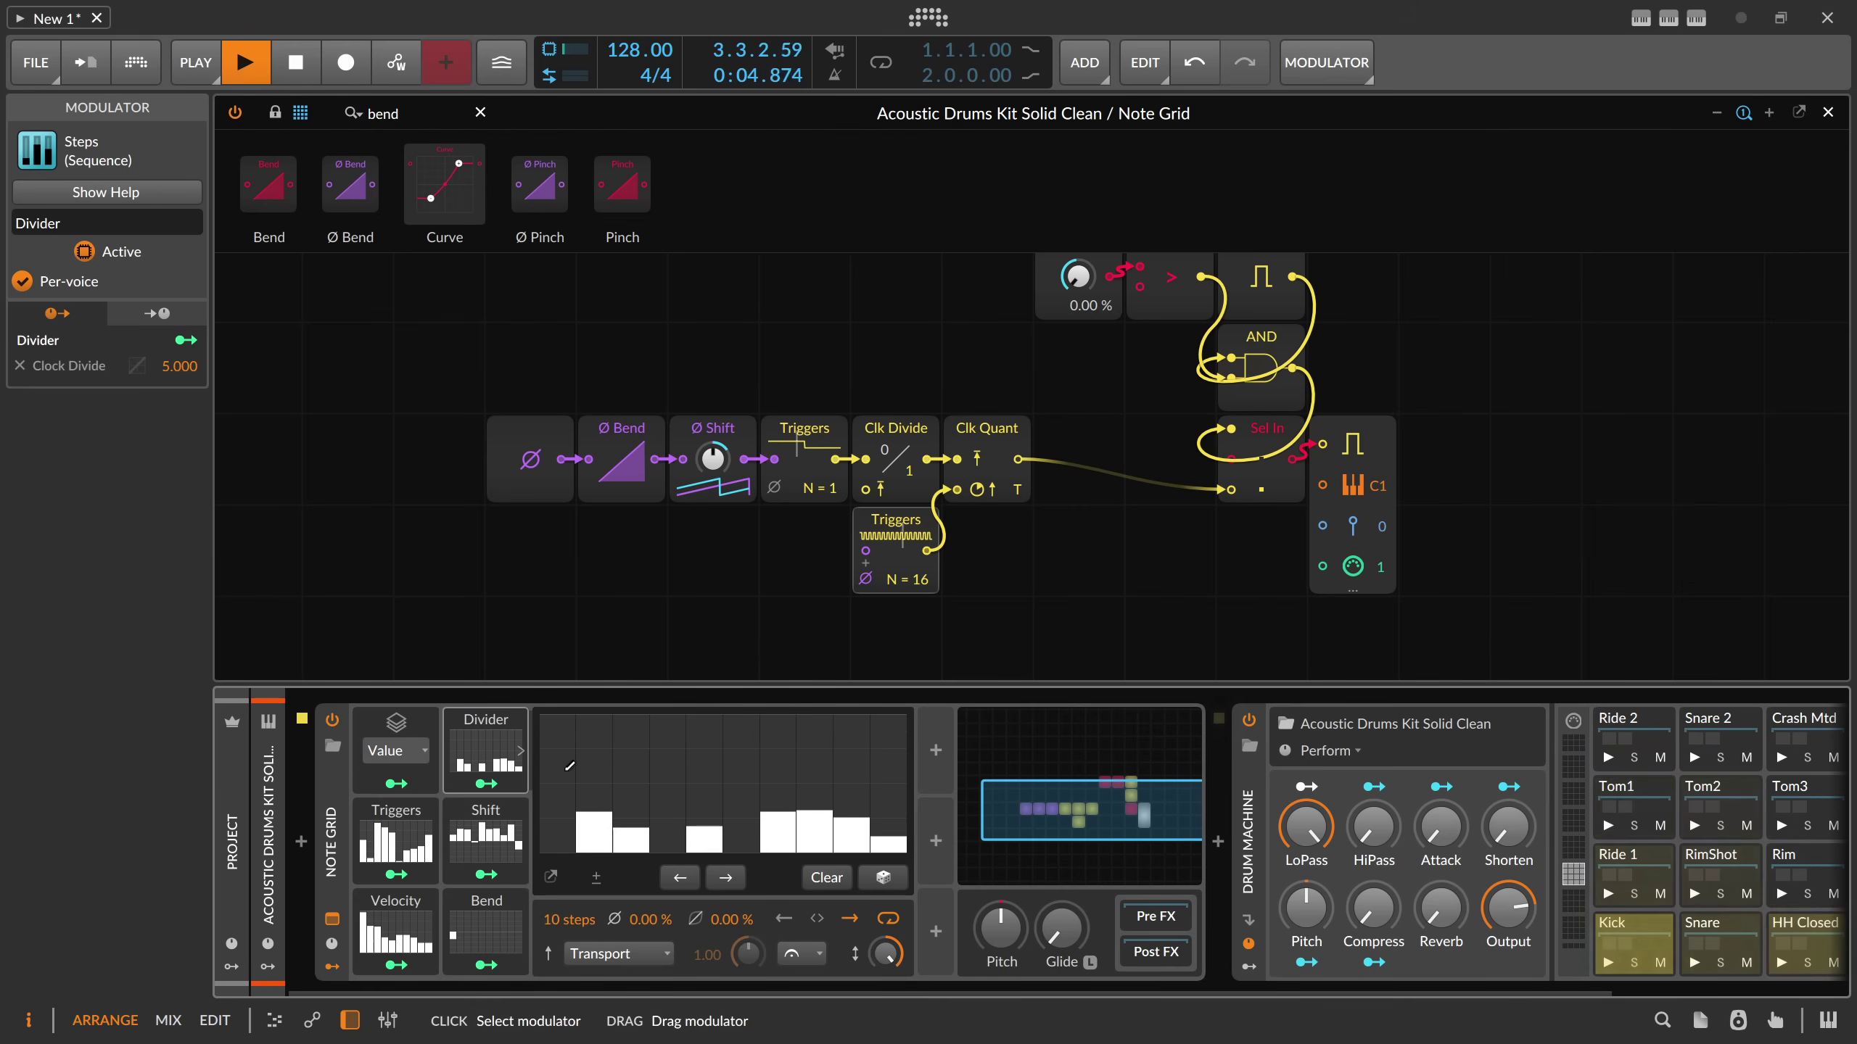
{"action": "left_click", "coordinate": [870, 882]}
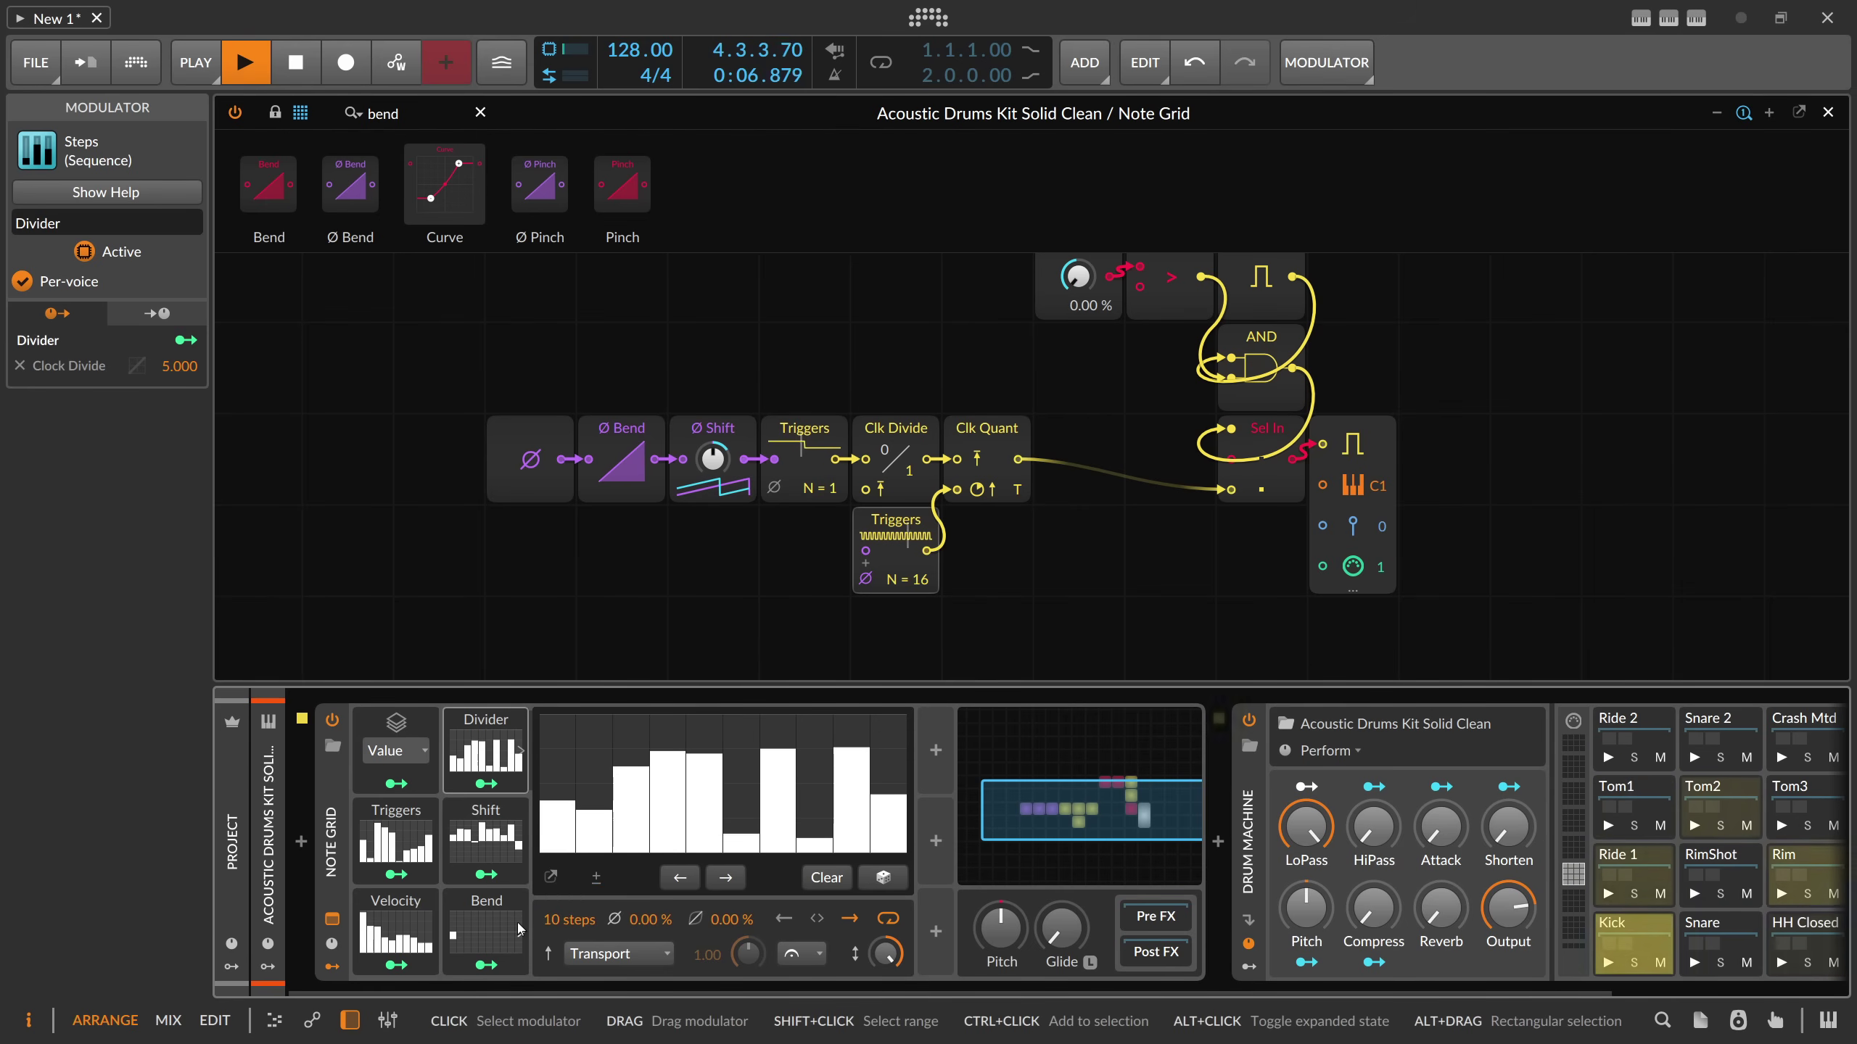
{"action": "left_click_drag", "start_coordinate": [557, 851], "coordinate": [594, 845]}
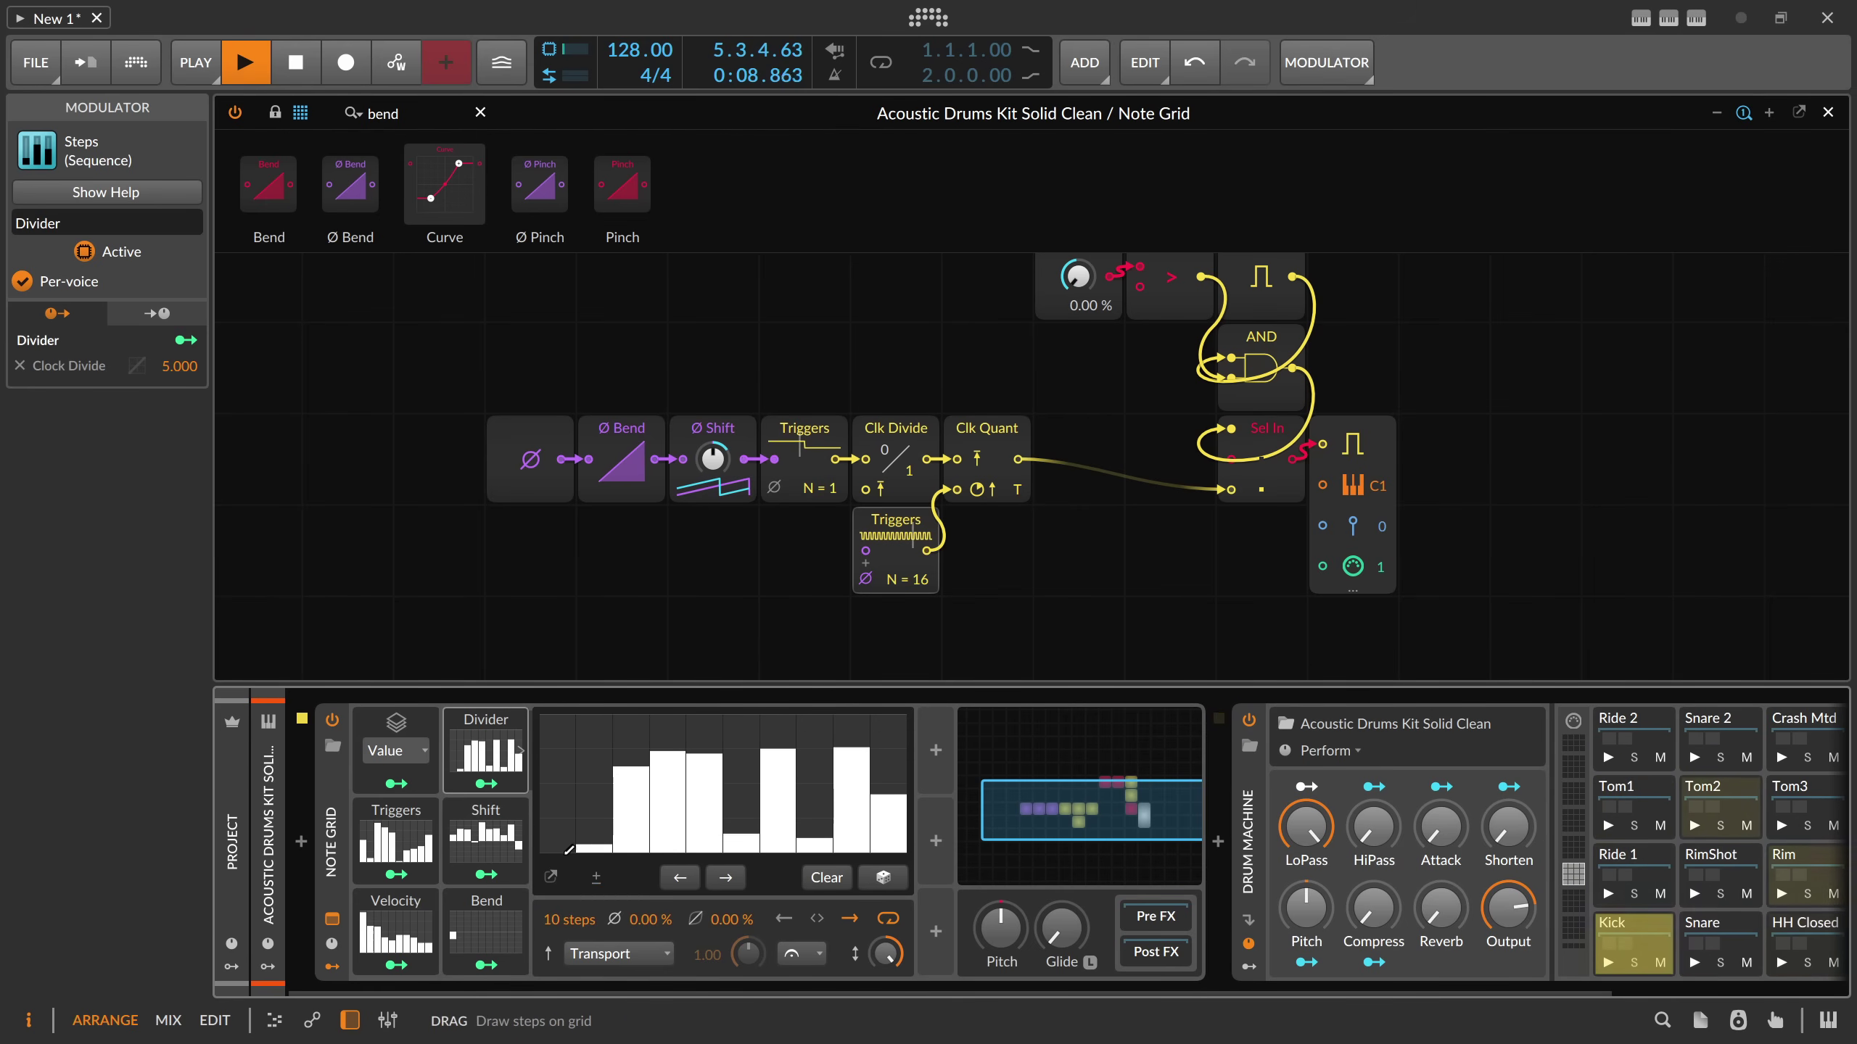
- Randomize the Bend and Velocity sequences during playback, and stop the transport
{"action": "left_click", "coordinate": [485, 932]}
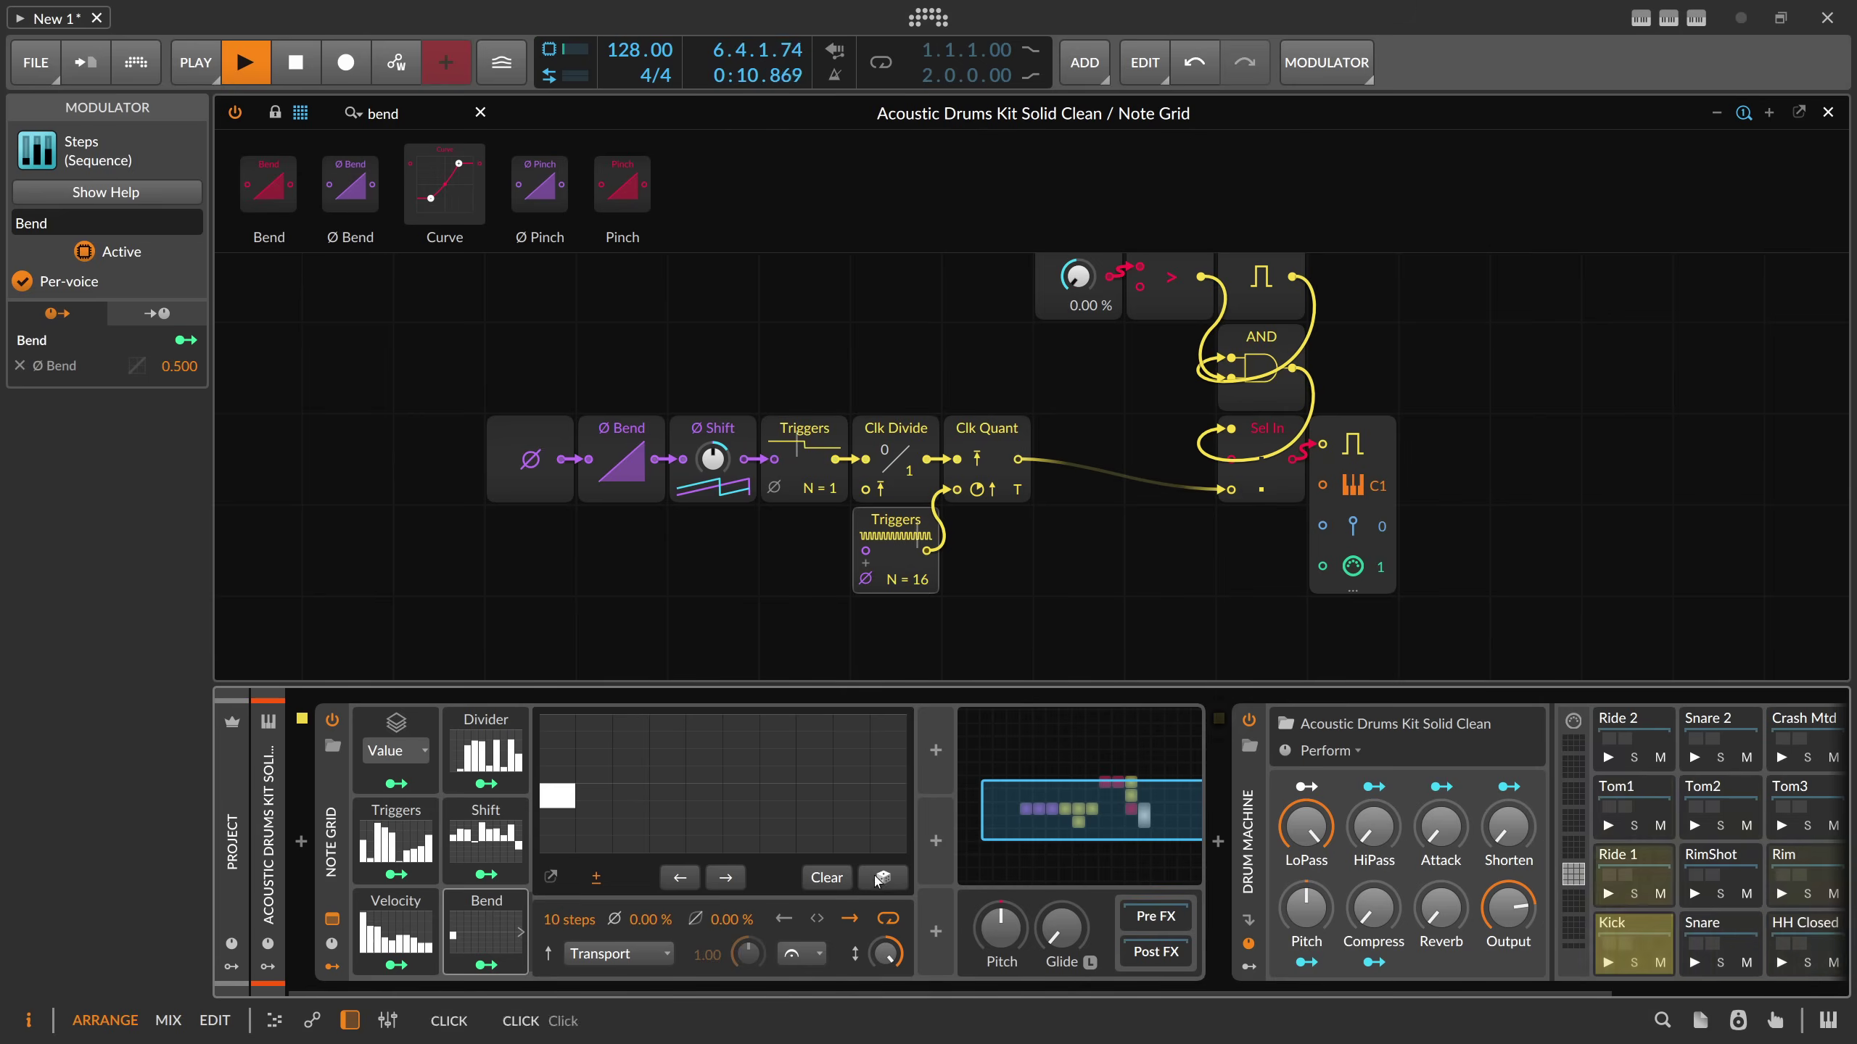
{"action": "left_click", "coordinate": [883, 878]}
{"action": "left_click", "coordinate": [396, 927]}
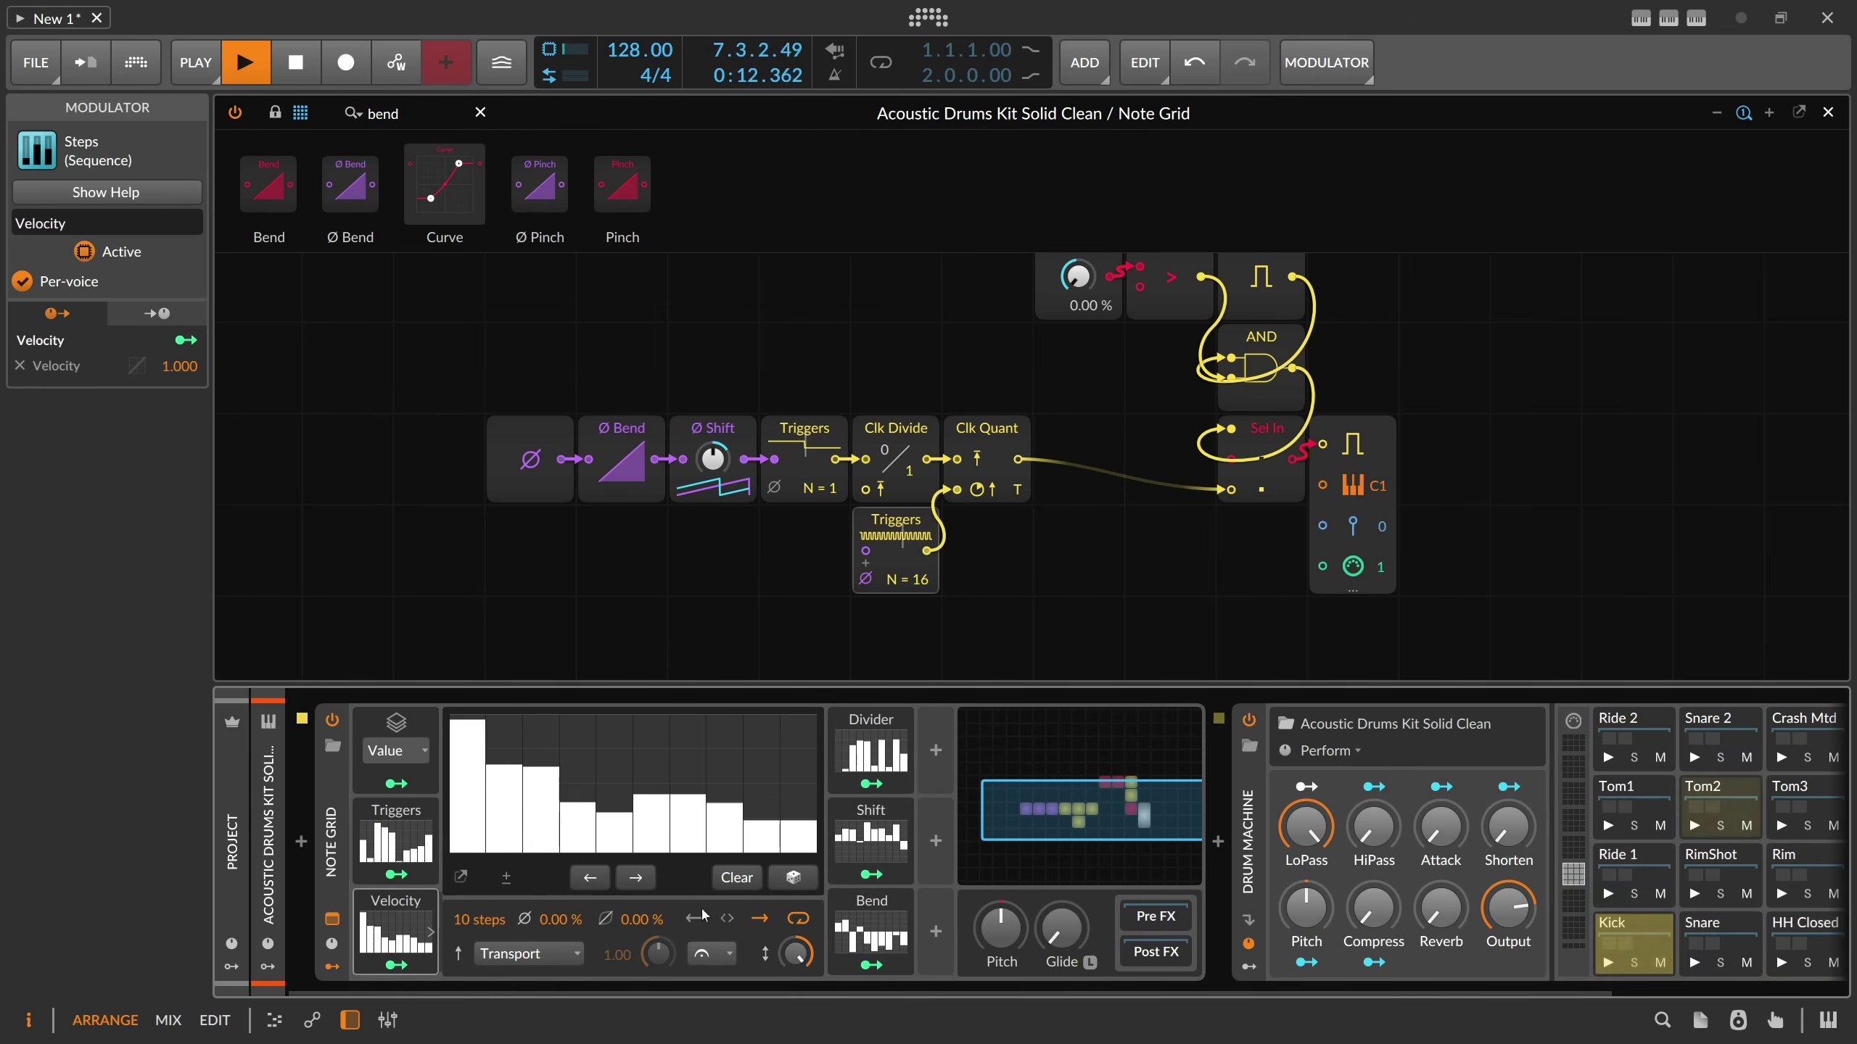
{"action": "left_click", "coordinate": [793, 877]}
{"action": "left_click", "coordinate": [791, 879]}
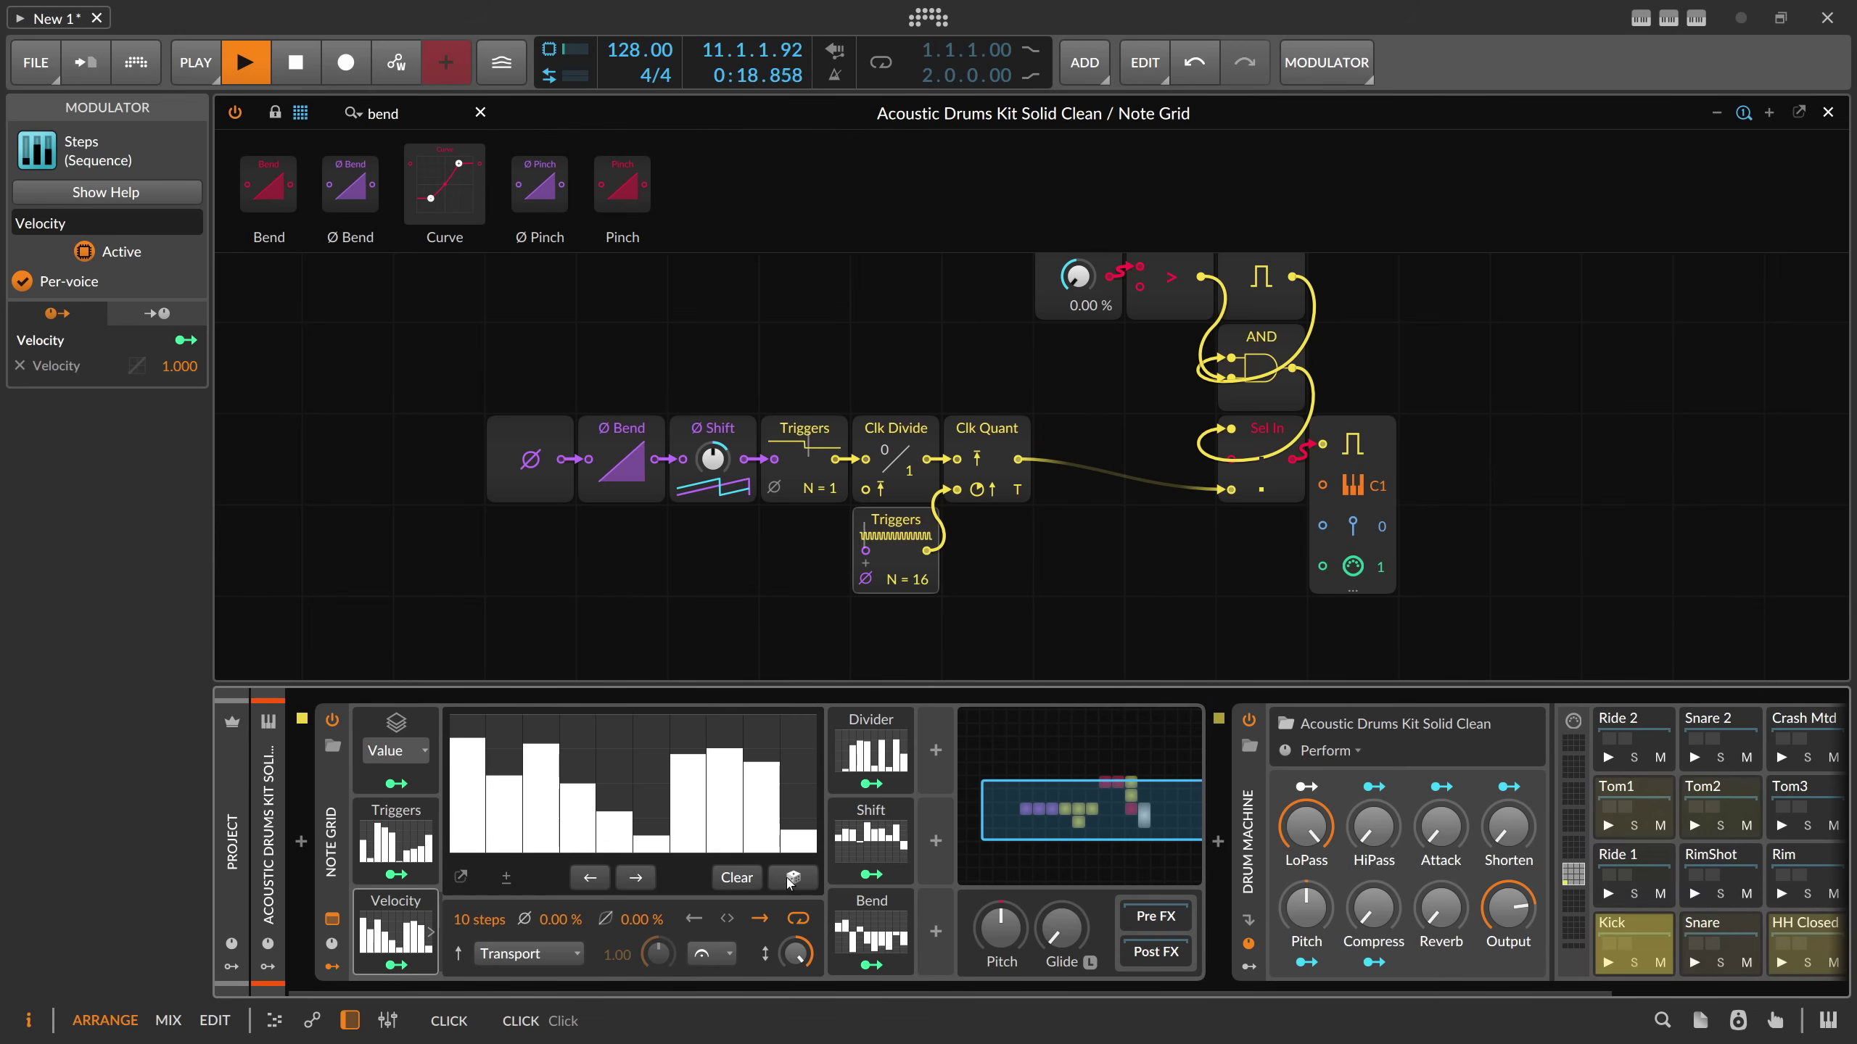
{"action": "key", "text": "space"}
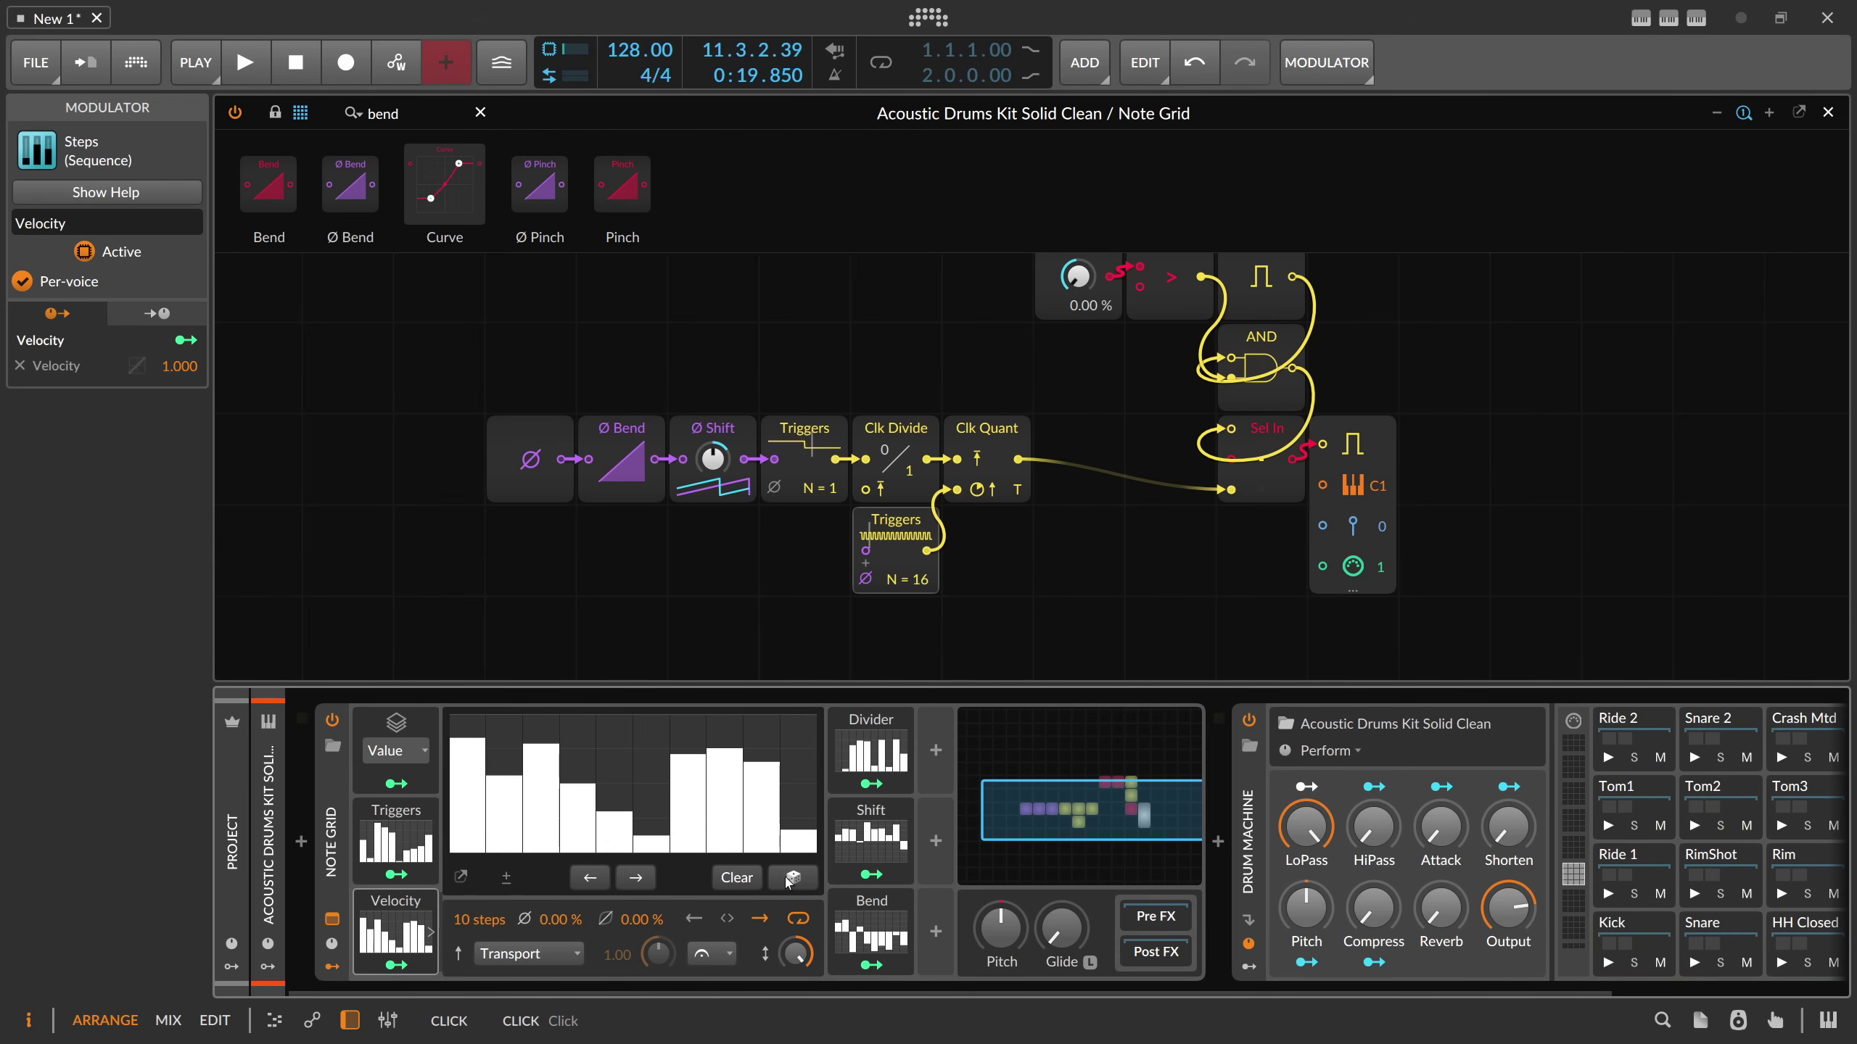
- Collapse the expanded sequence editor and select the Note Grid device to review its settings and the patch
{"action": "left_click", "coordinate": [395, 838]}
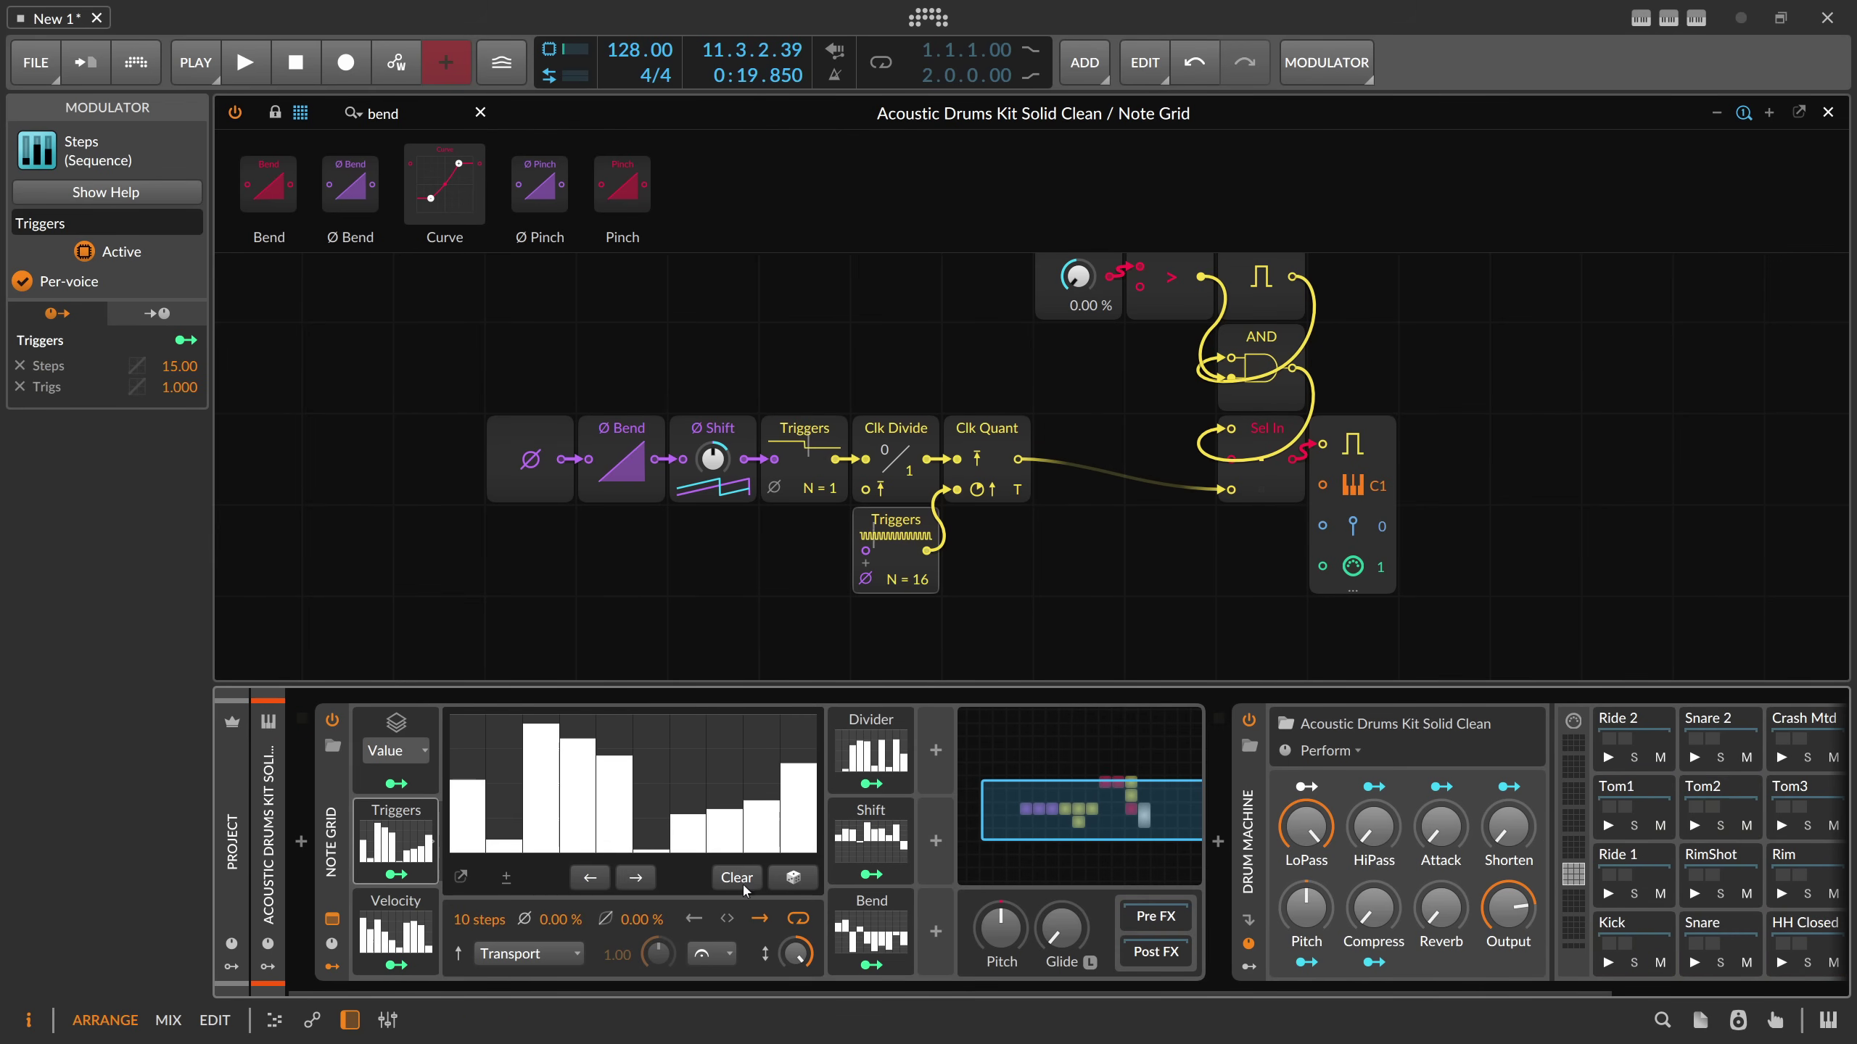
{"action": "left_click", "coordinate": [375, 841]}
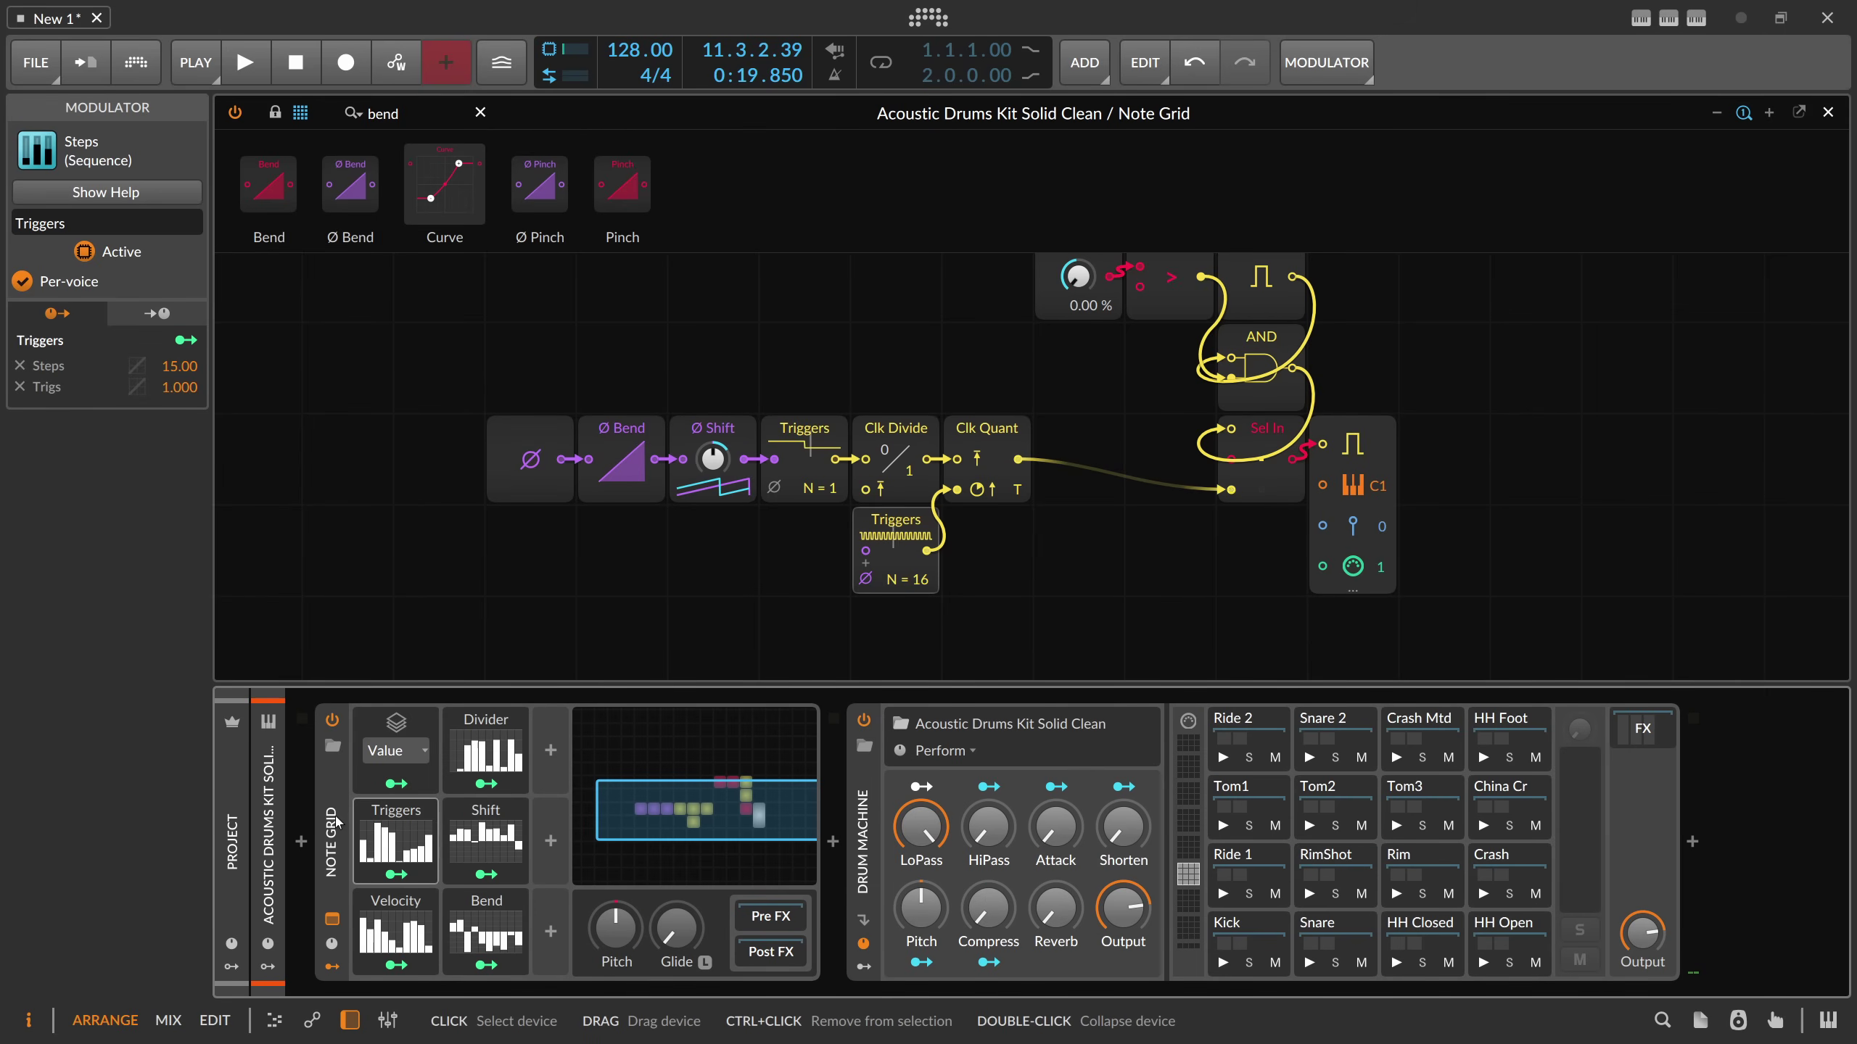
{"action": "left_click", "coordinate": [336, 822]}
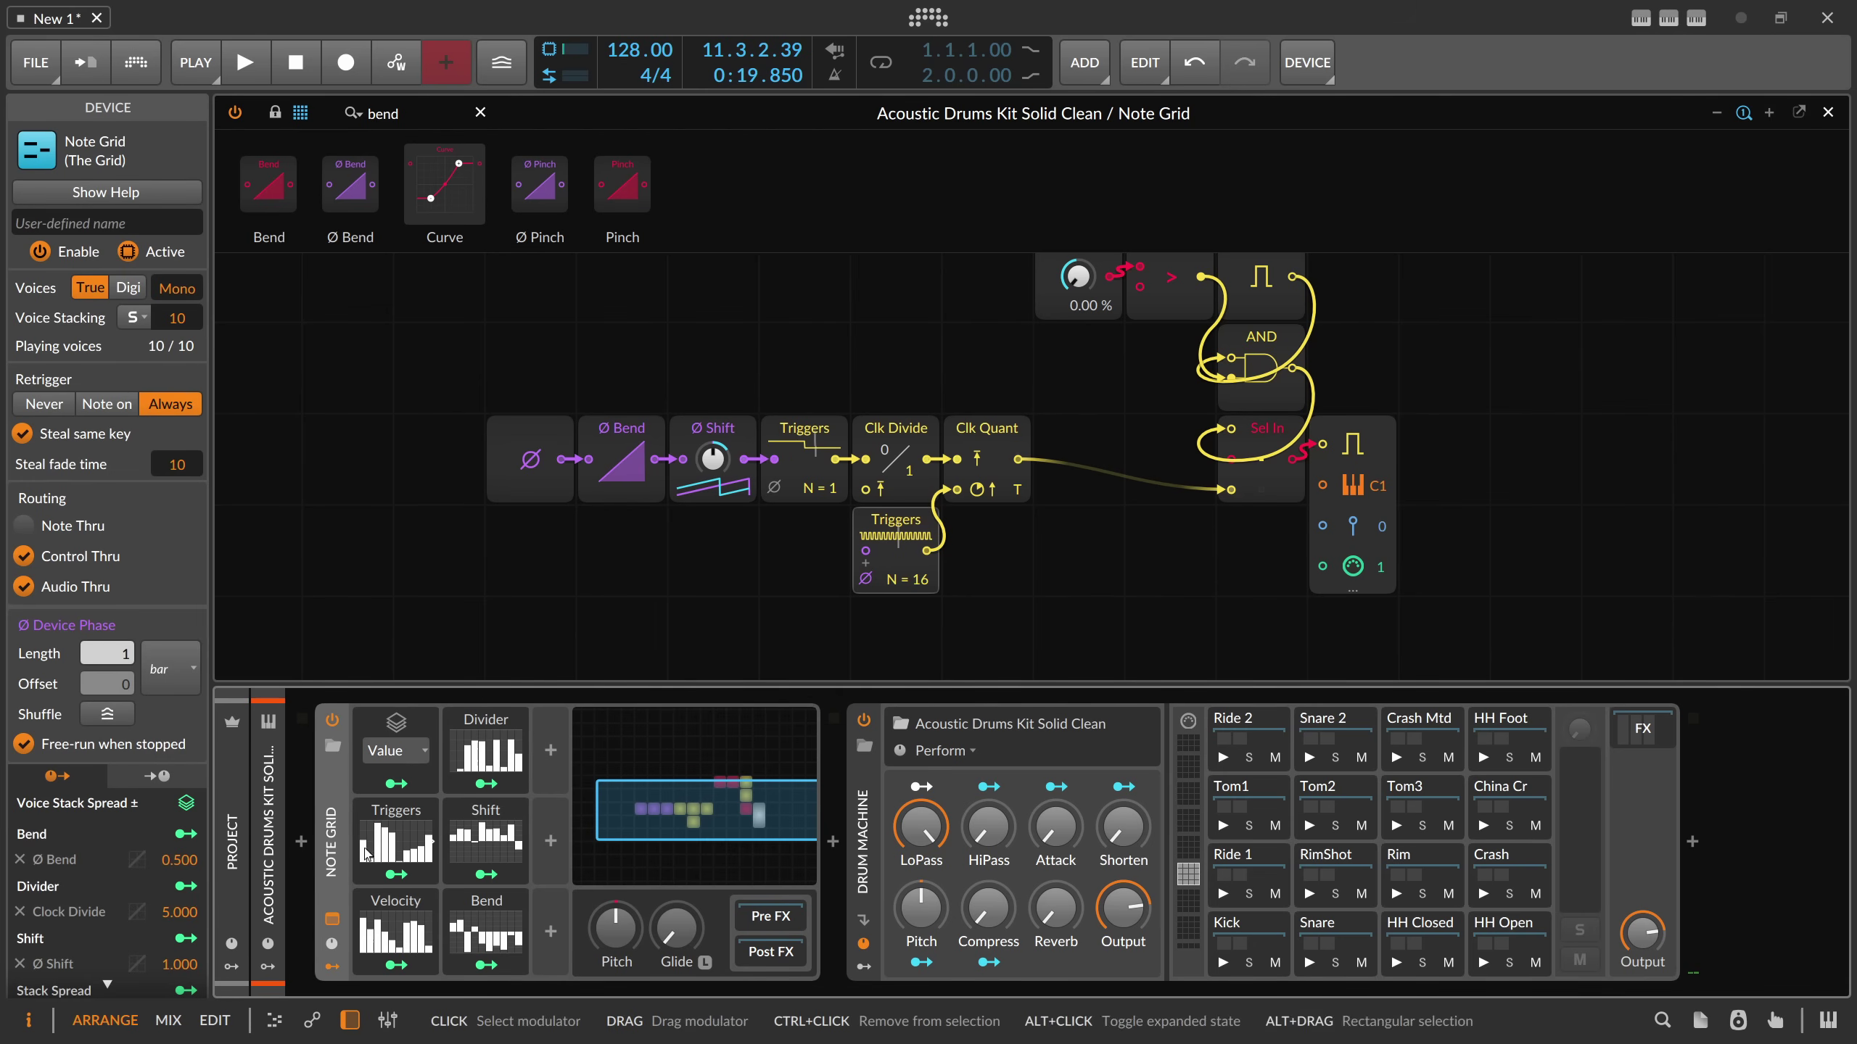
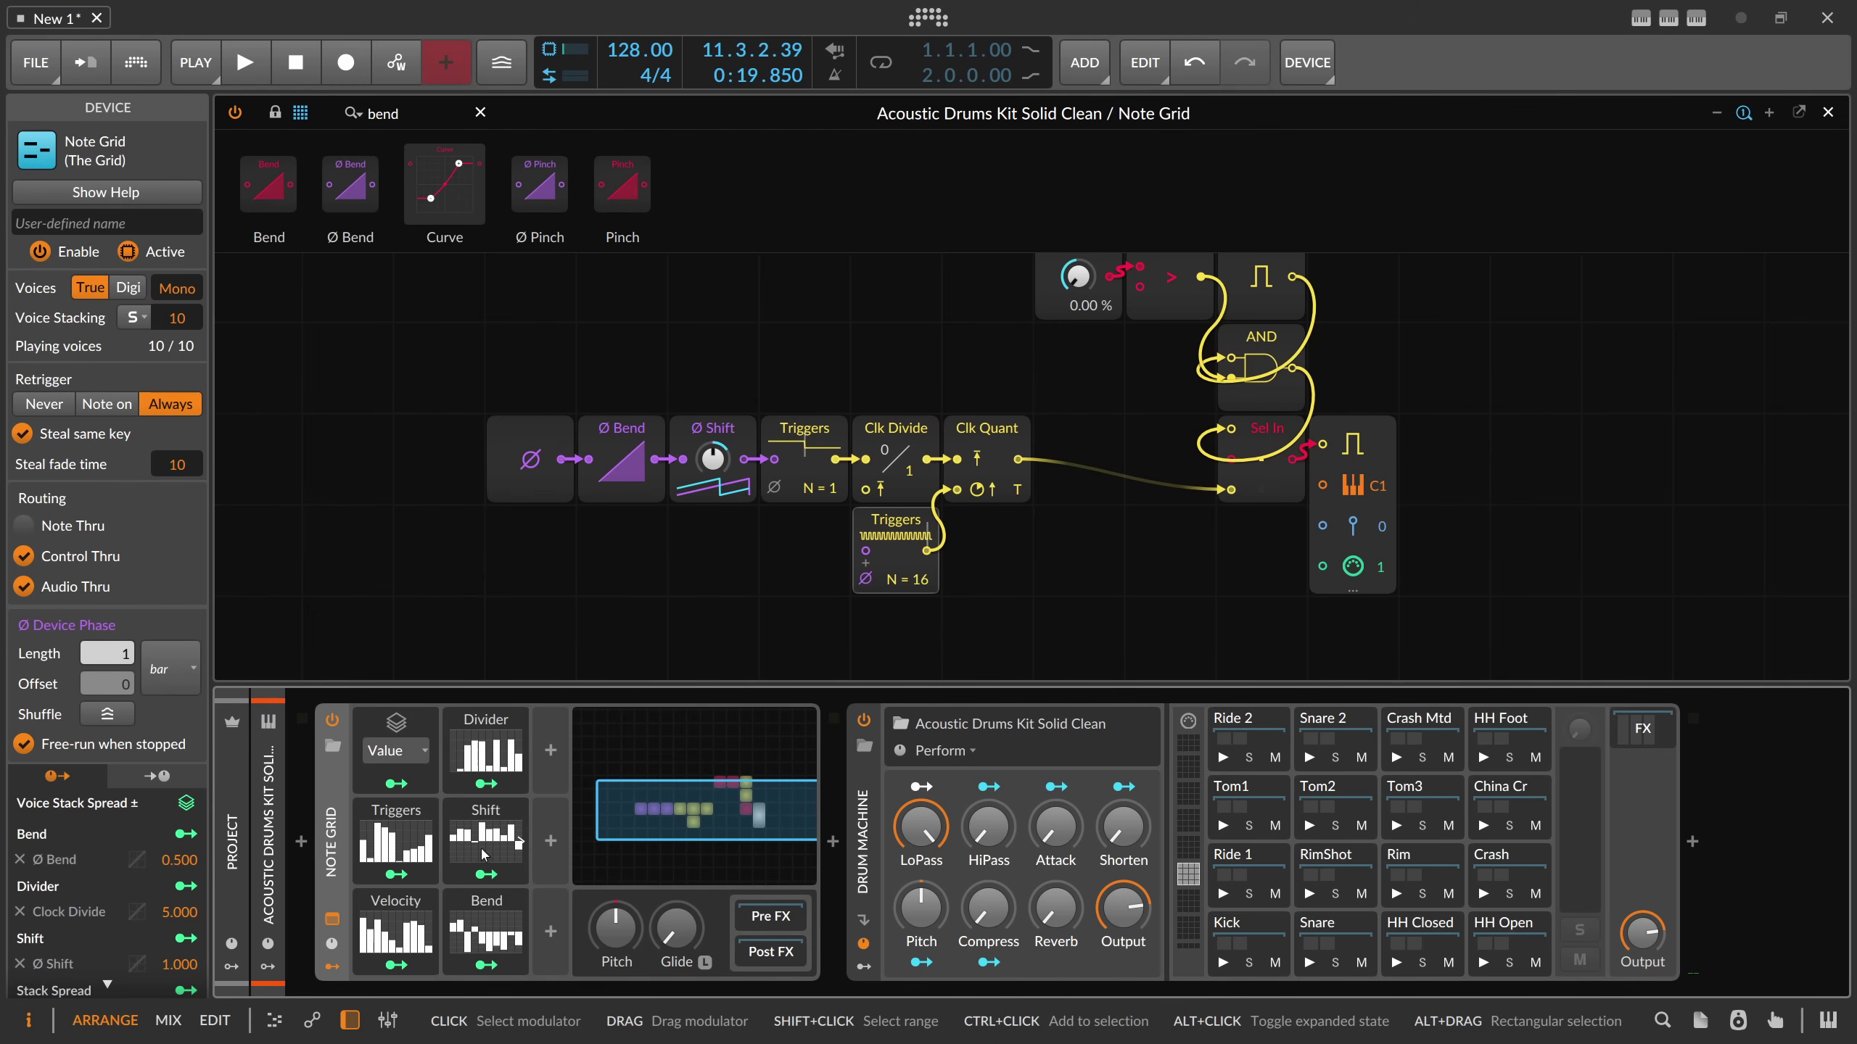
{"action": "left_click_drag", "start_coordinate": [694, 812], "coordinate": [718, 804]}
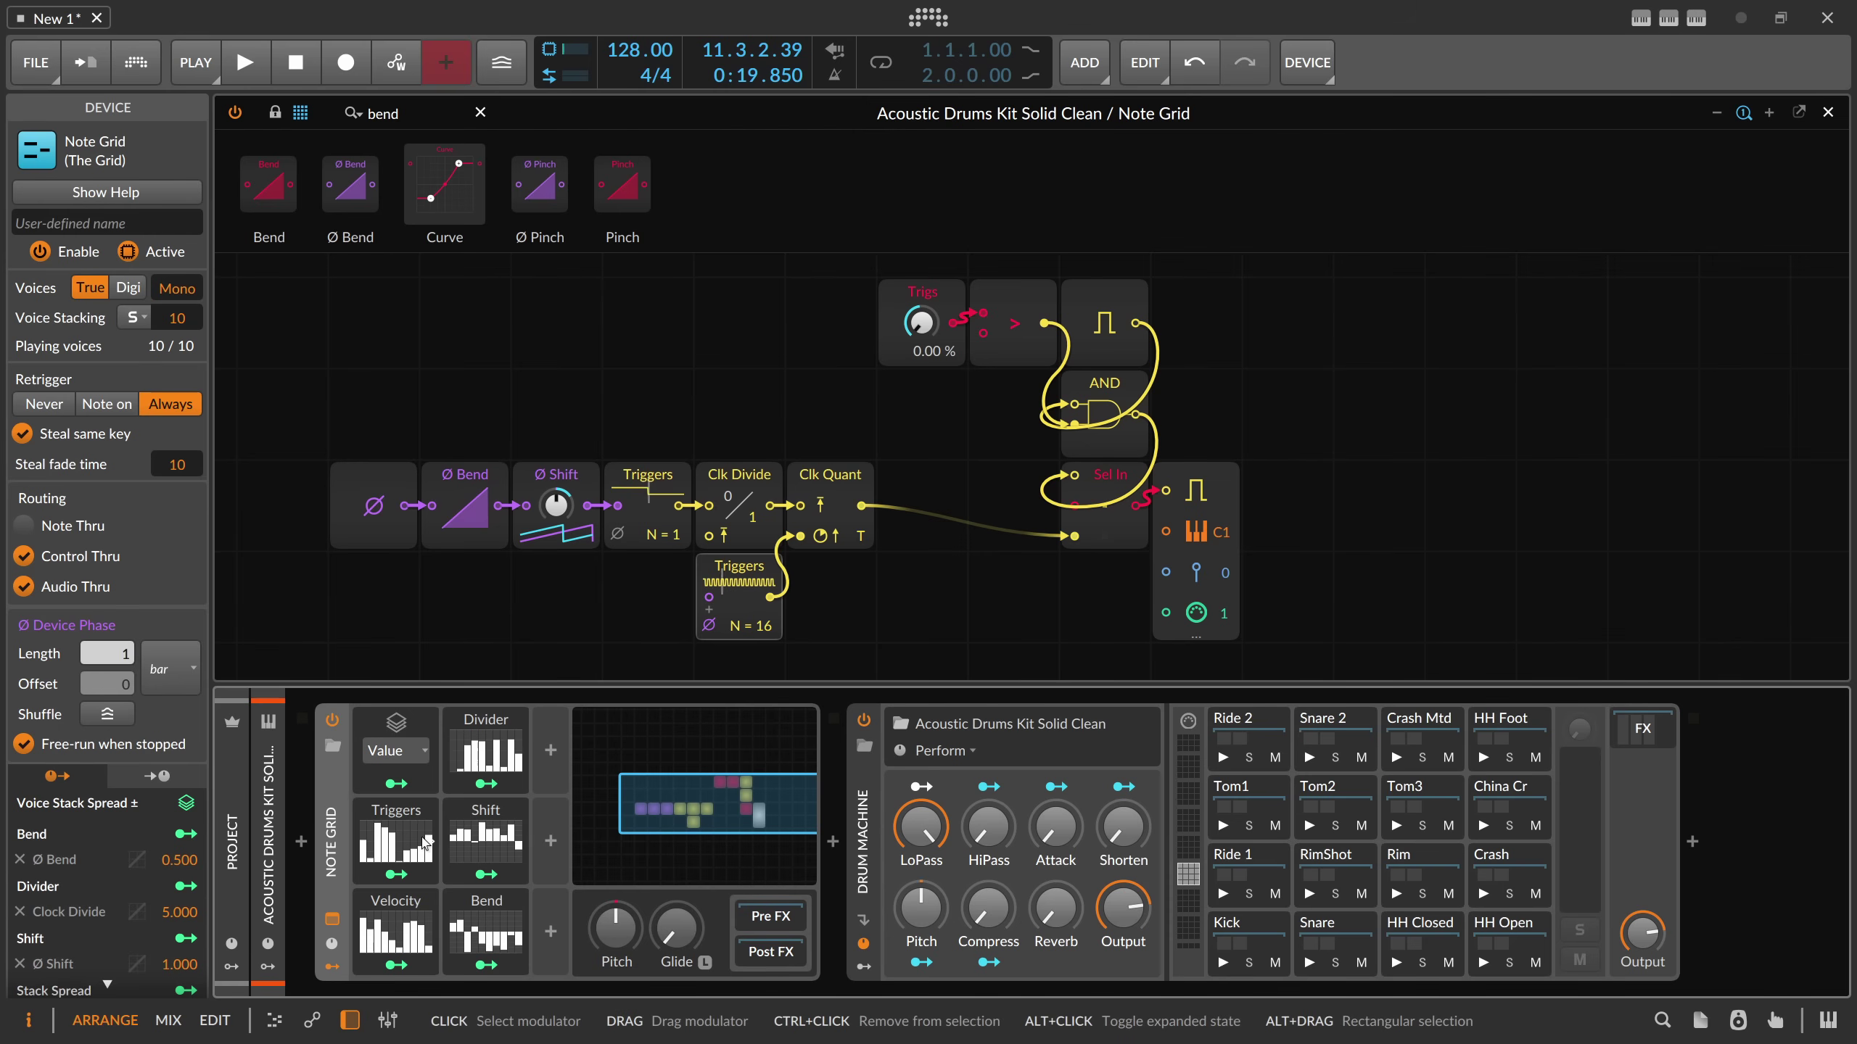
- Move the Note Out module farther from Sel In, and close the patch editor to play back the sequence
{"action": "left_click_drag", "start_coordinate": [1155, 501], "coordinate": [1338, 501]}
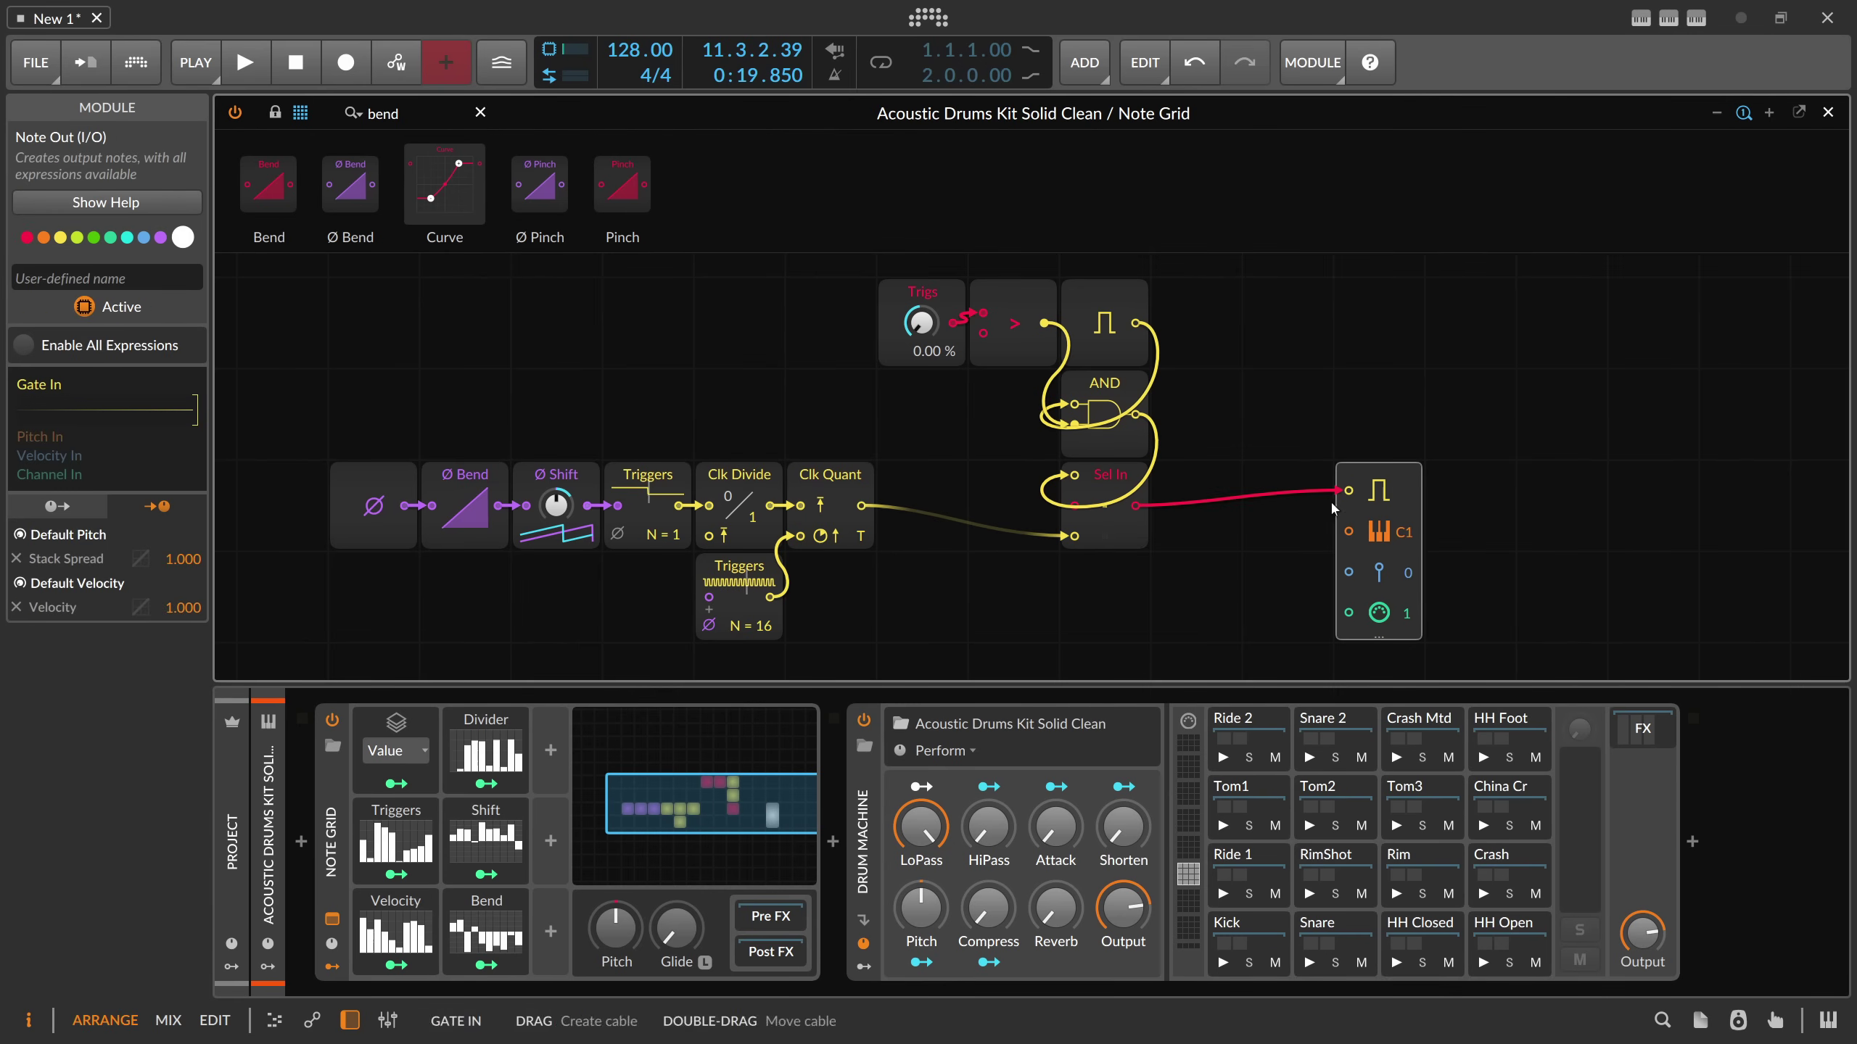
{"action": "left_click", "coordinate": [1827, 113]}
{"action": "key", "text": "space"}
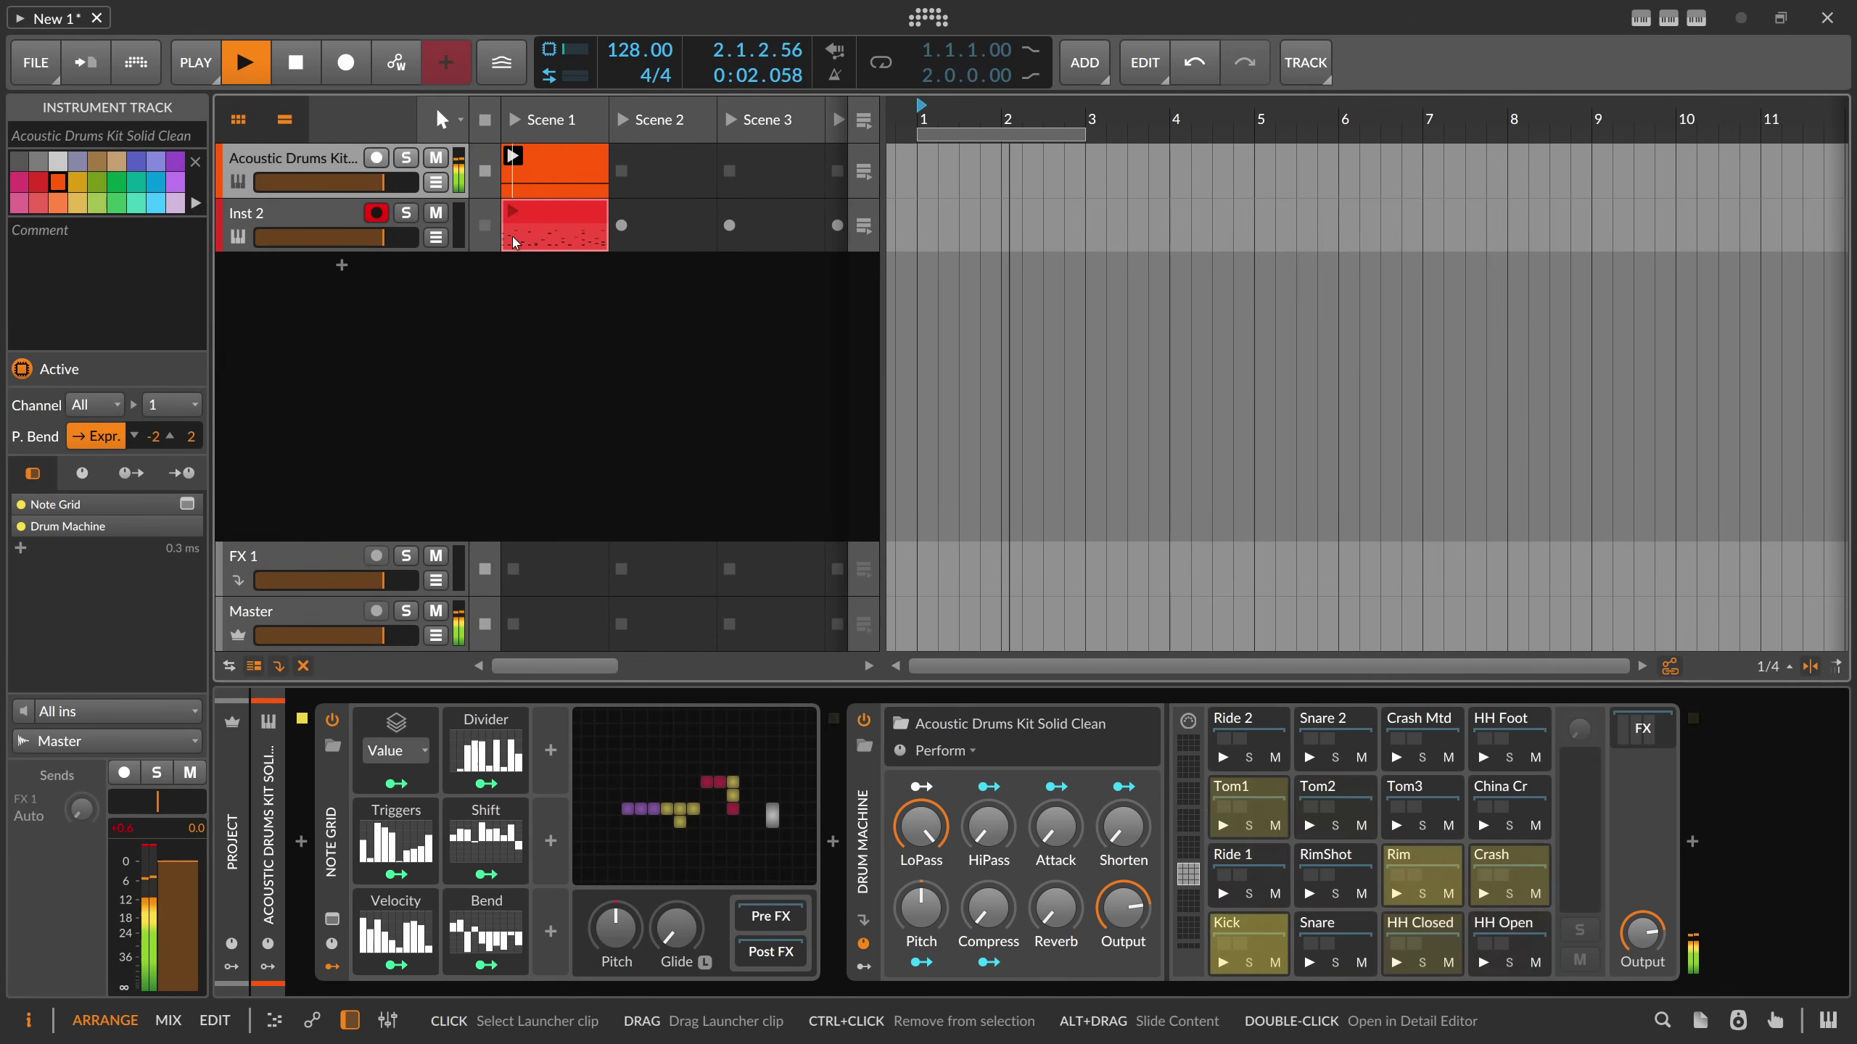
- Open the recorded Scene 1 clip on track Inst 2 in the note editor
{"action": "key", "text": "alt+3"}
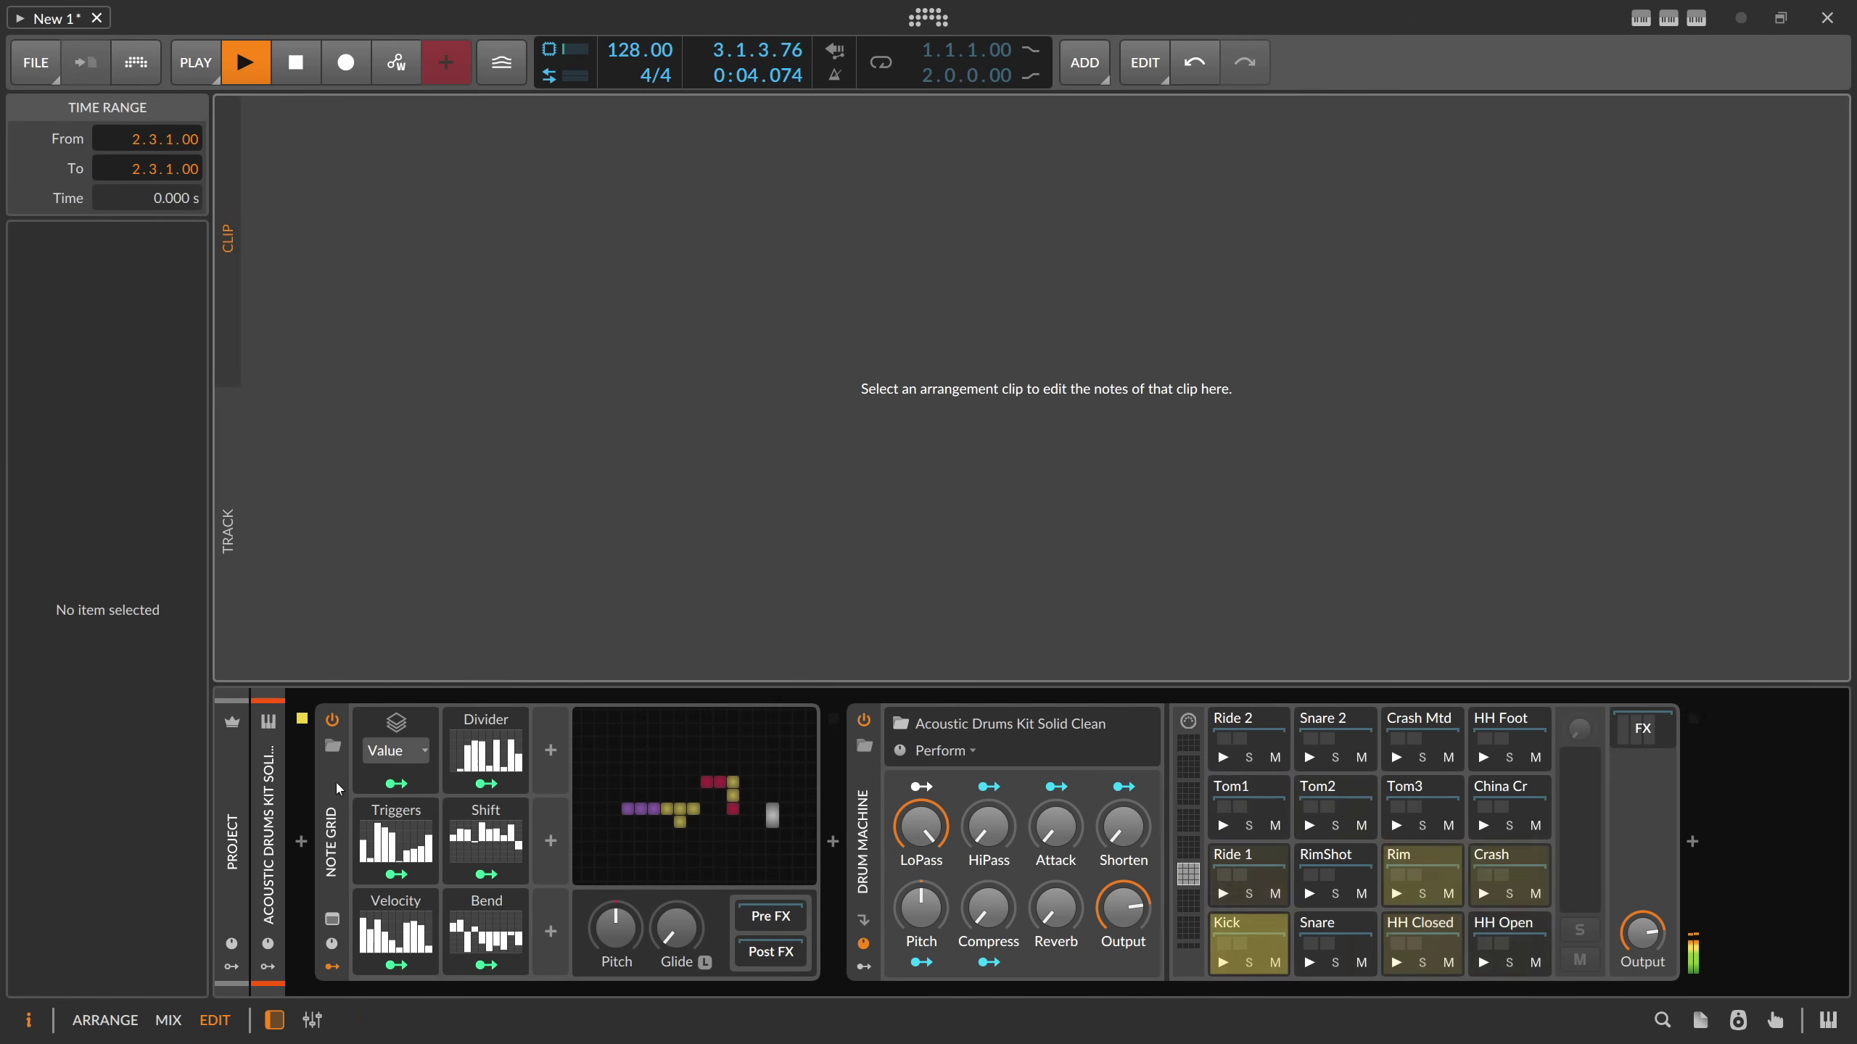
{"action": "double_click", "coordinate": [332, 841]}
{"action": "left_click", "coordinate": [341, 669]}
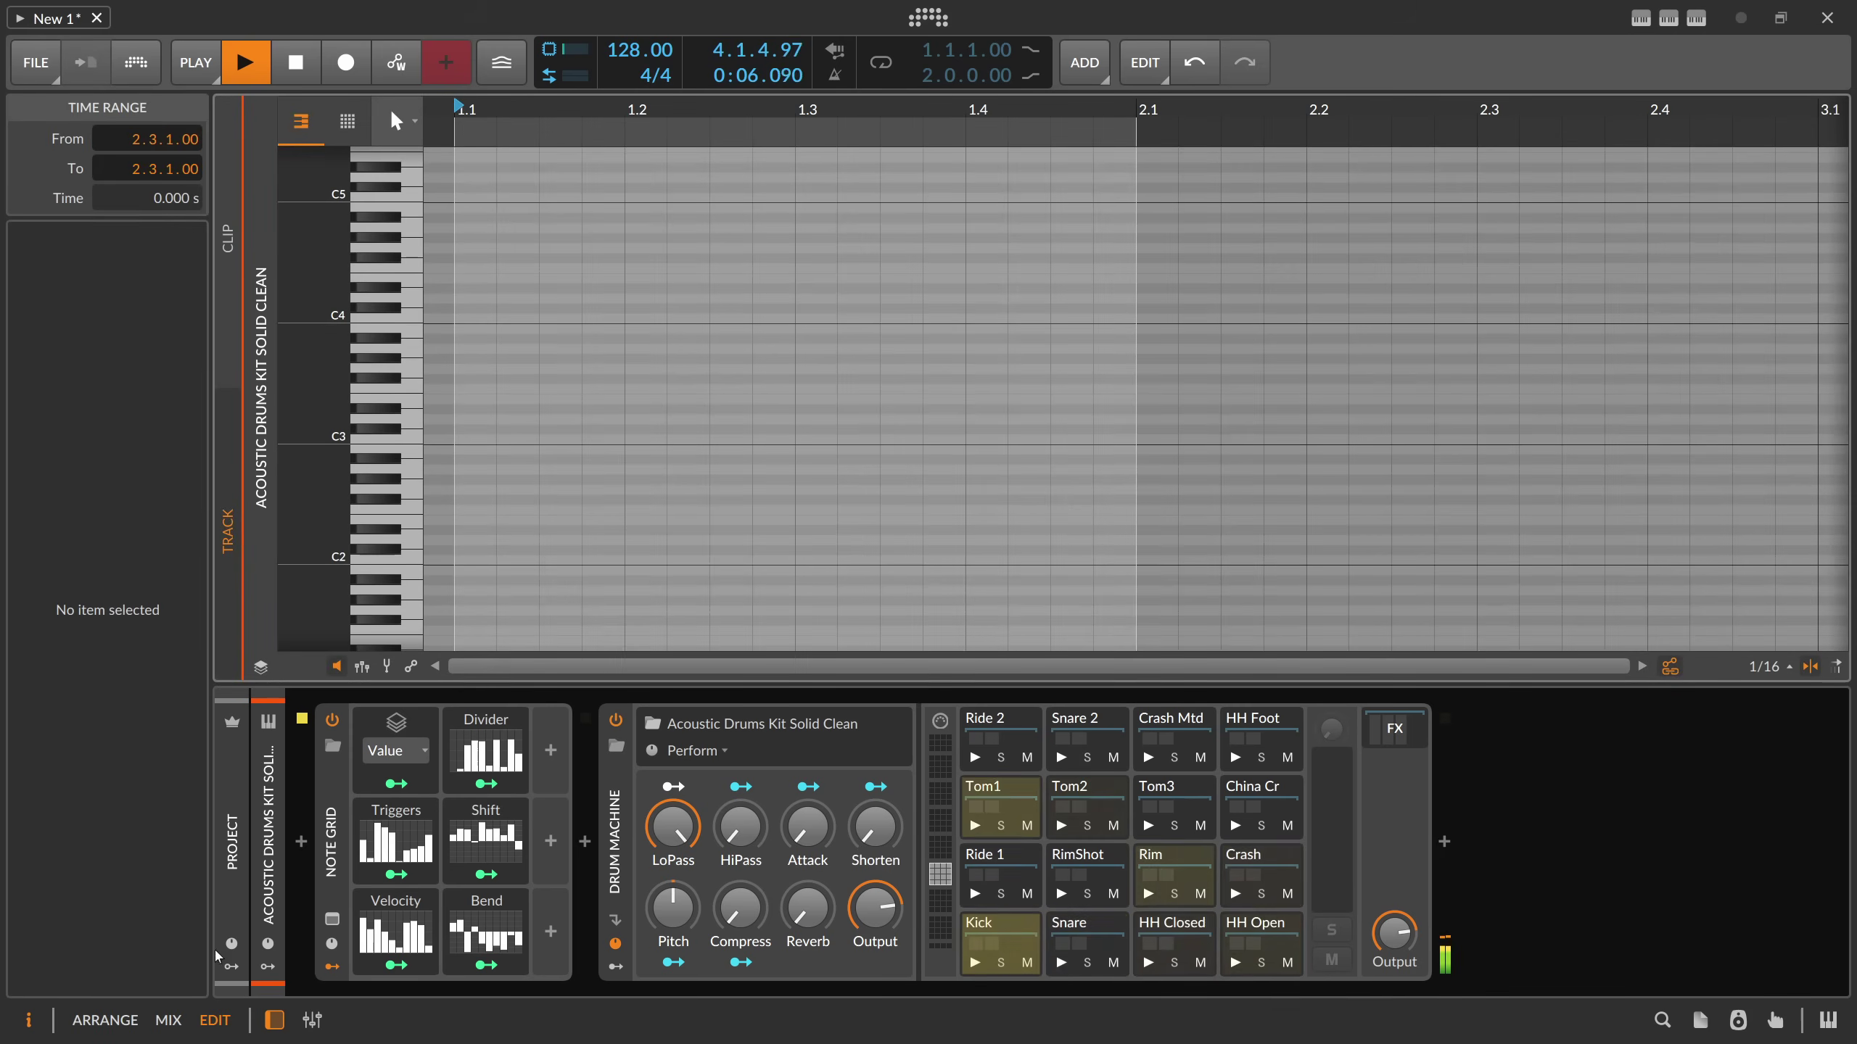
{"action": "left_click", "coordinate": [168, 1021]}
{"action": "double_click", "coordinate": [552, 221]}
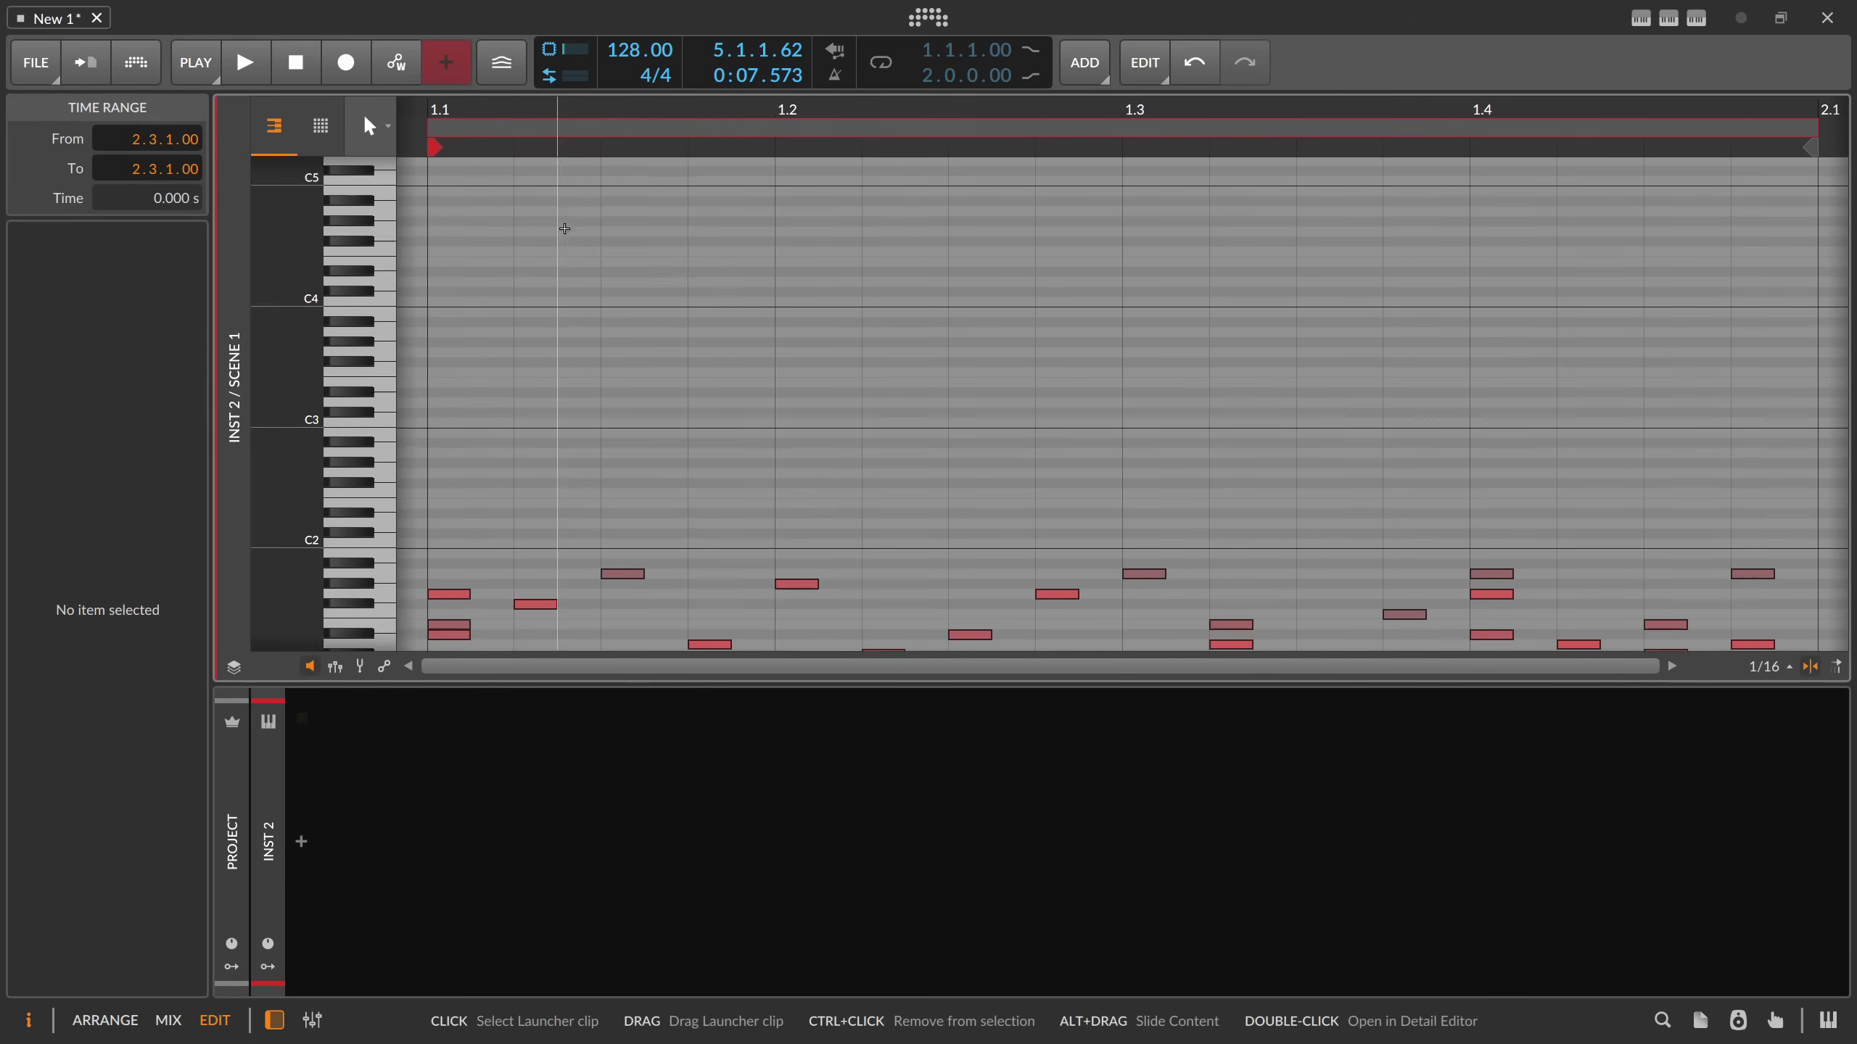
- Examine the timing and lengths of all notes in the Inst 2 Scene 1 clip, and return to the arrangement
{"action": "left_click_drag", "start_coordinate": [687, 111], "coordinate": [673, 241]}
{"action": "scroll", "coordinate": [665, 316], "scroll_direction": "down", "scroll_amount": 3}
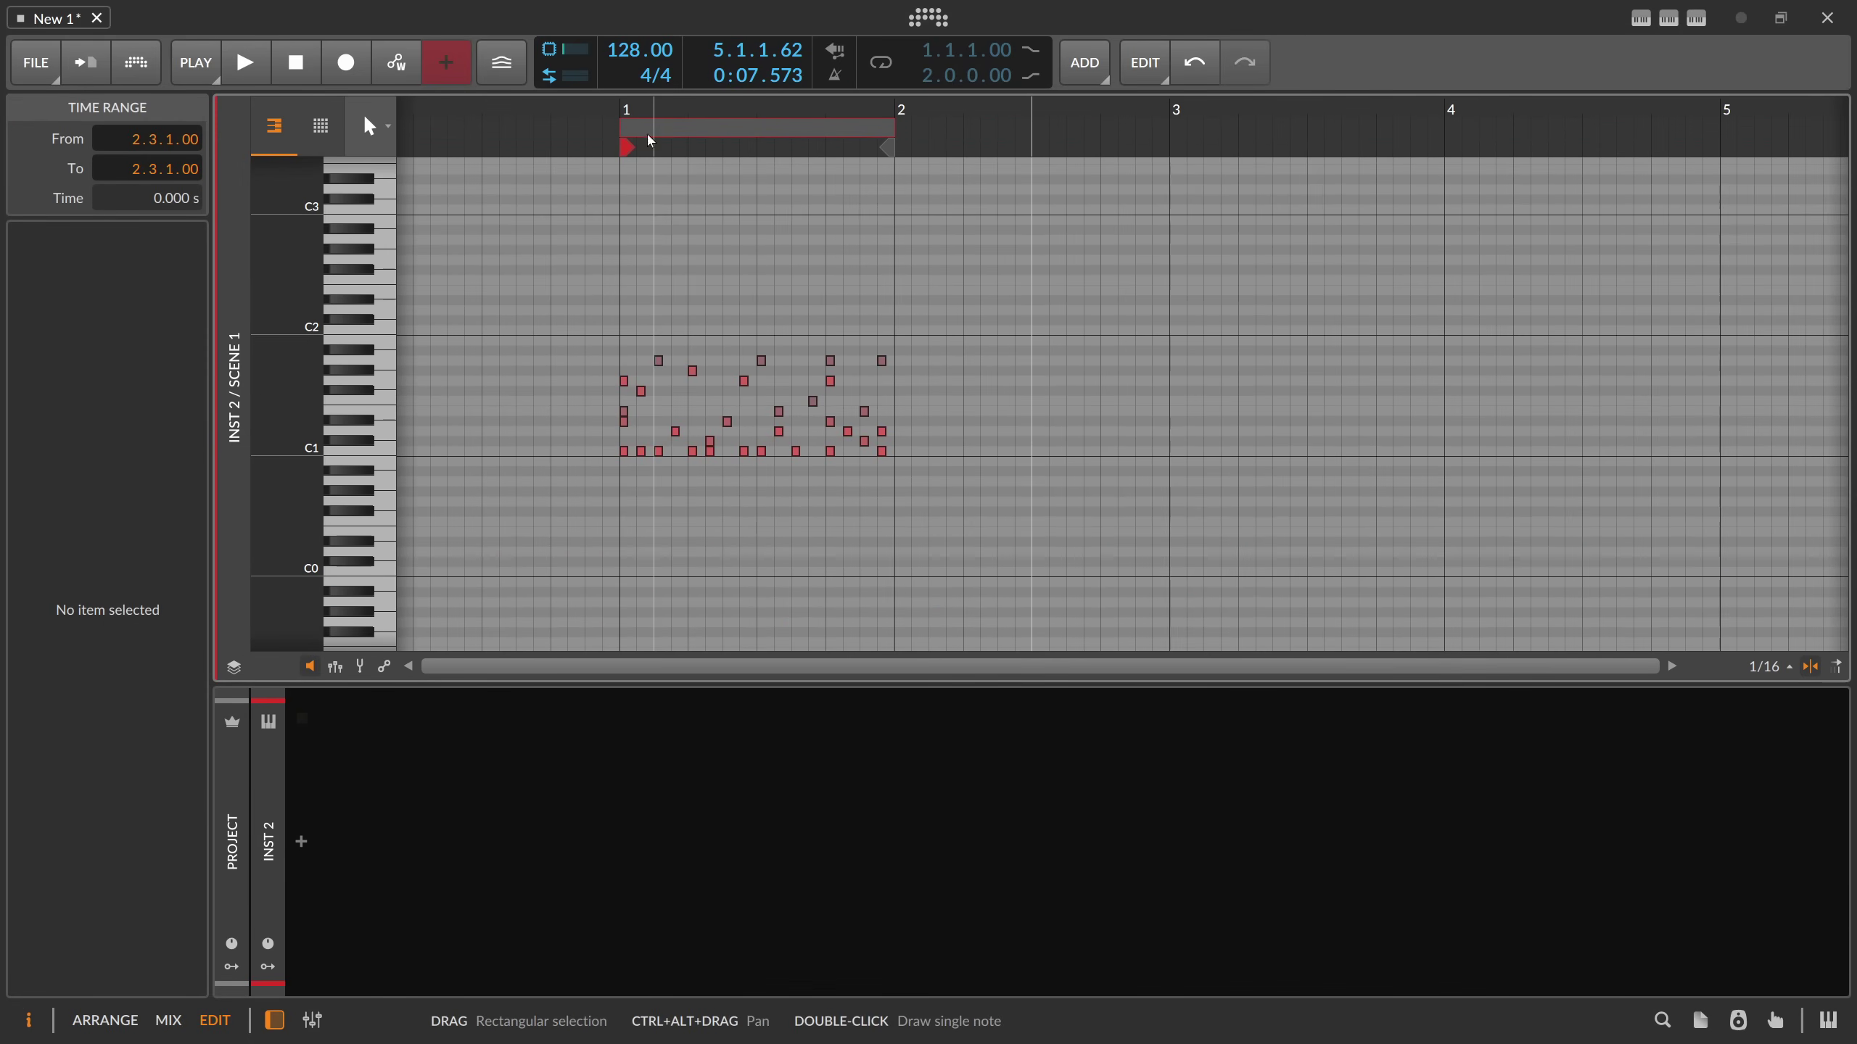
{"action": "left_click_drag", "start_coordinate": [642, 113], "coordinate": [674, 29]}
{"action": "left_click_drag", "start_coordinate": [623, 344], "coordinate": [661, 546]}
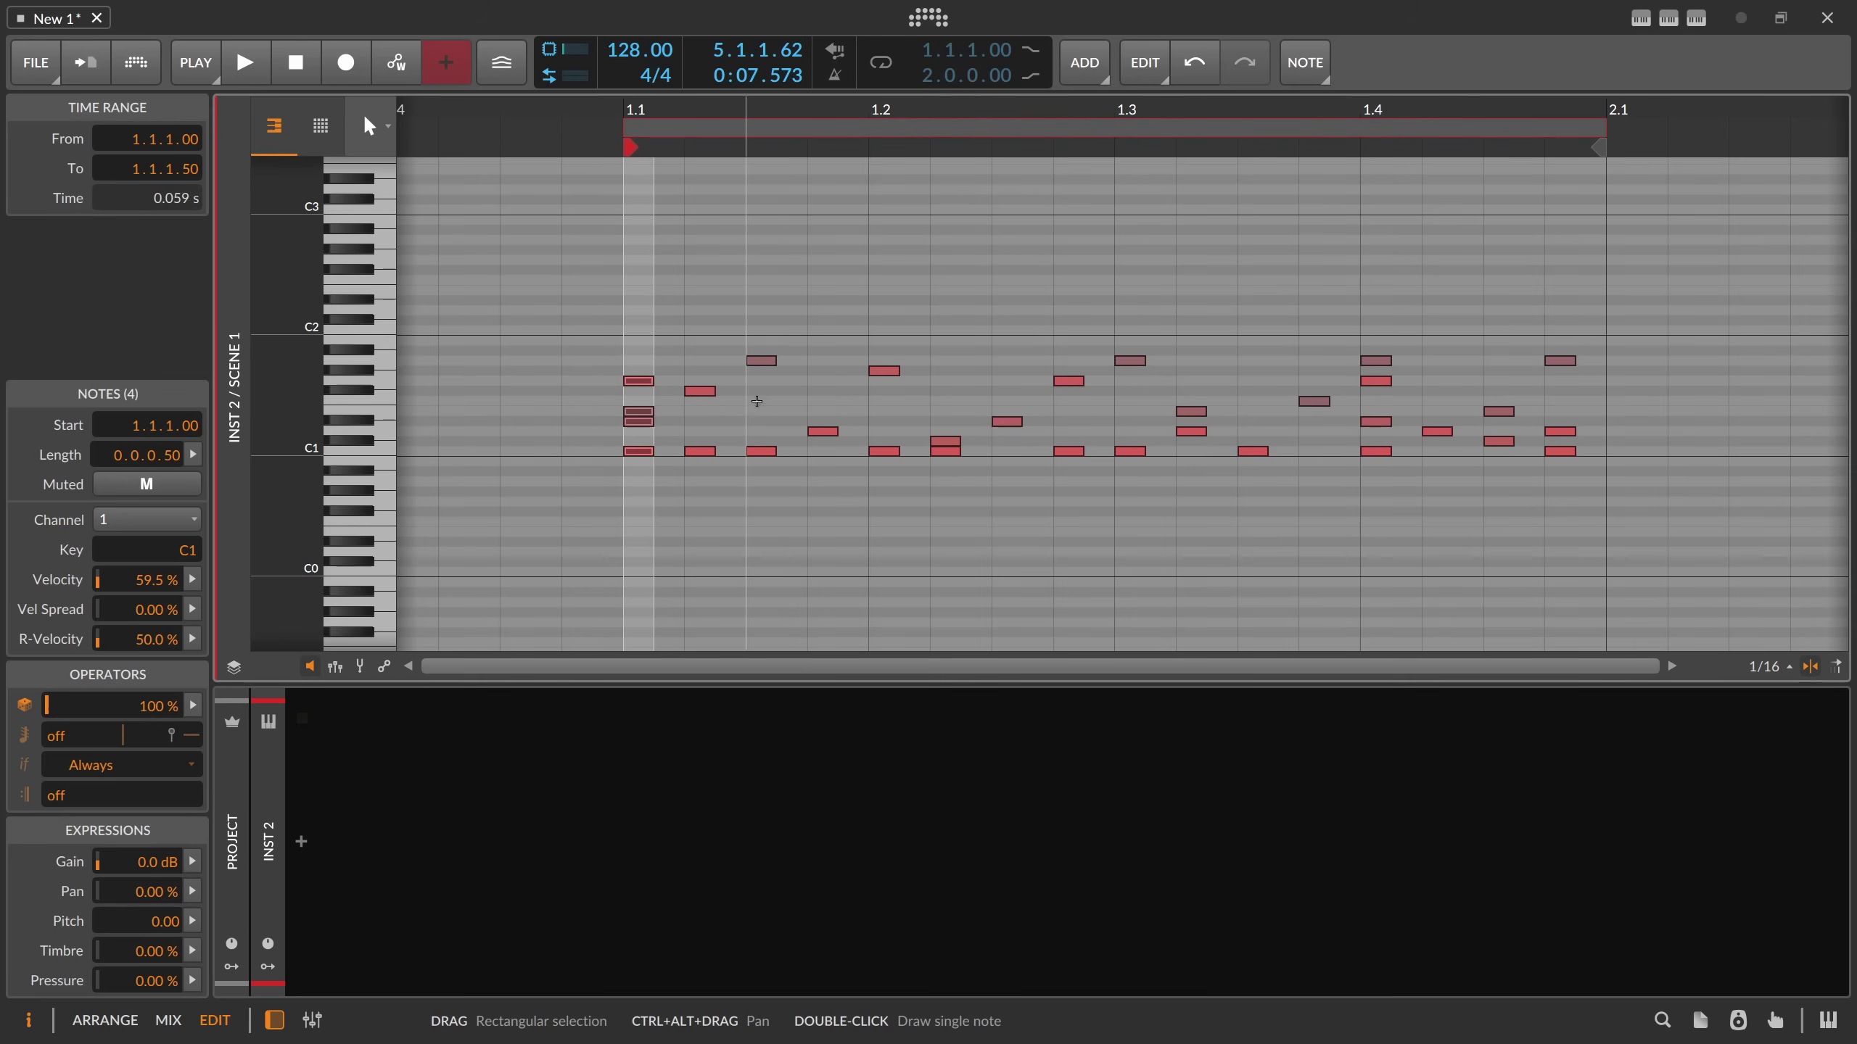
{"action": "left_click_drag", "start_coordinate": [600, 266], "coordinate": [1428, 528]}
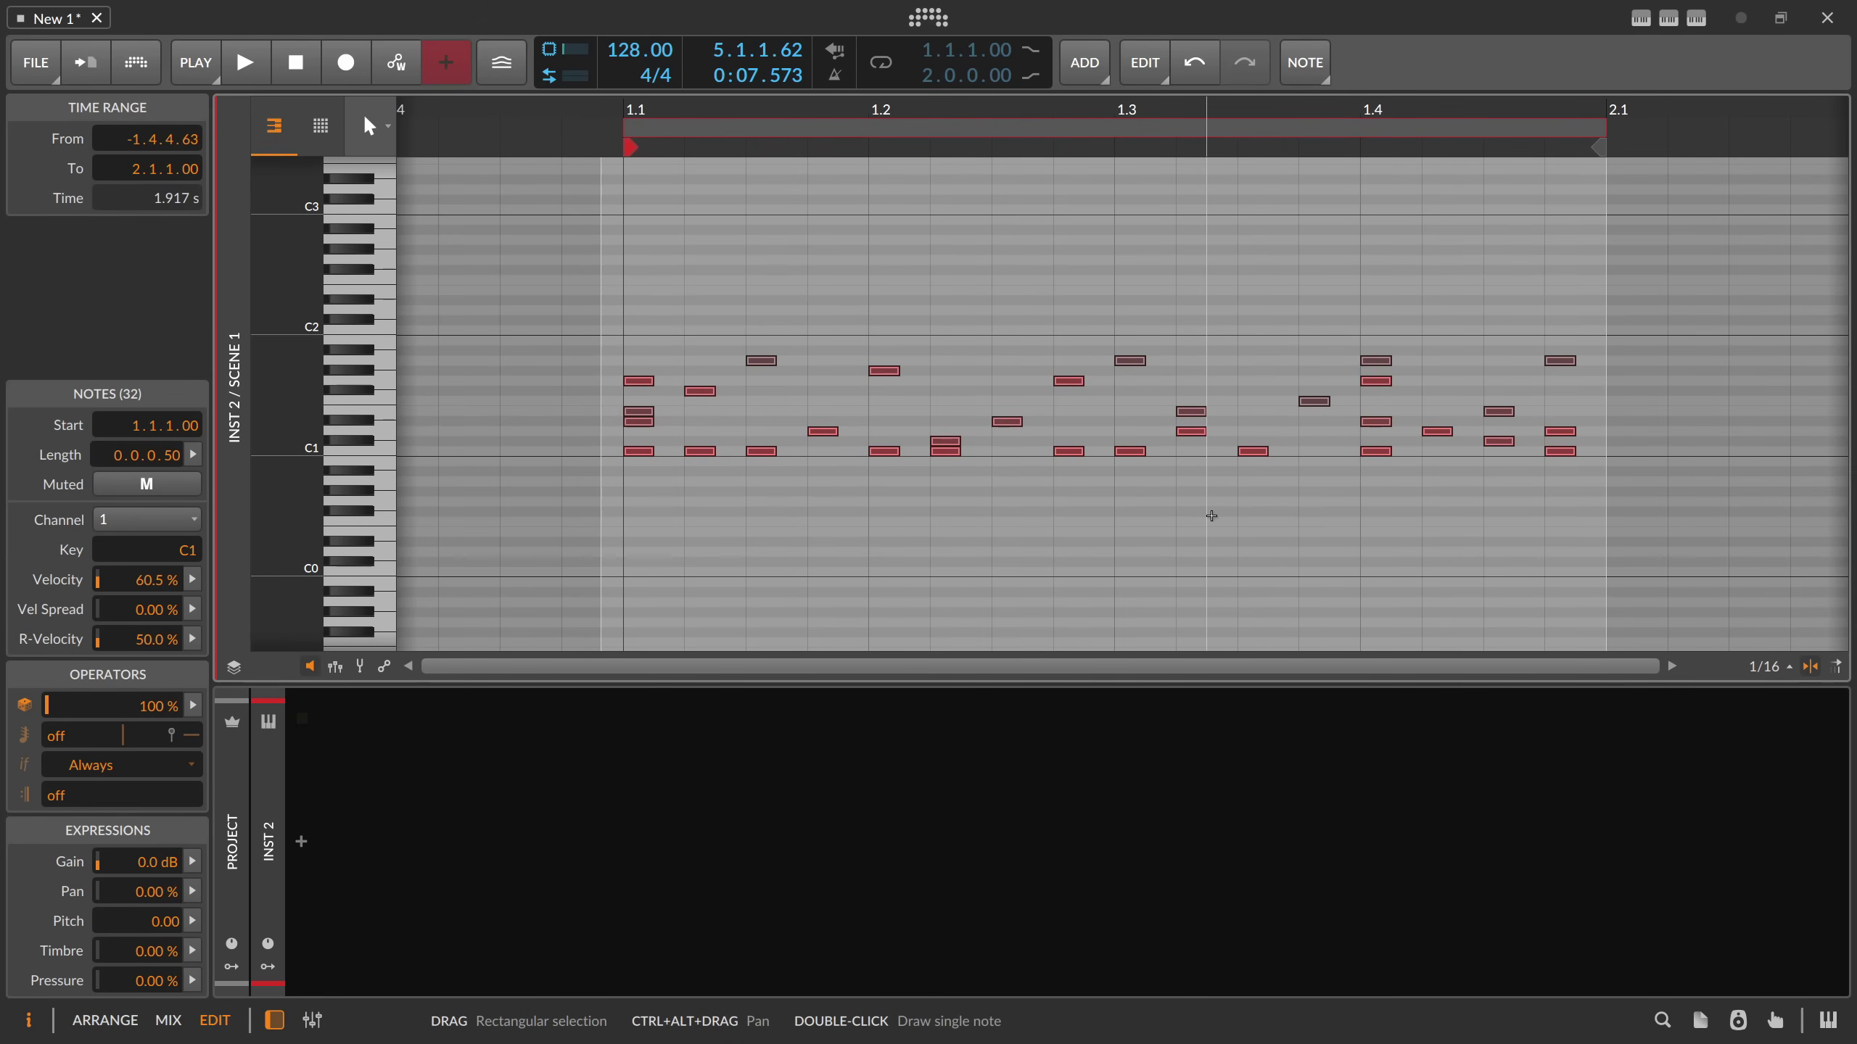
{"action": "left_click", "coordinate": [1098, 265]}
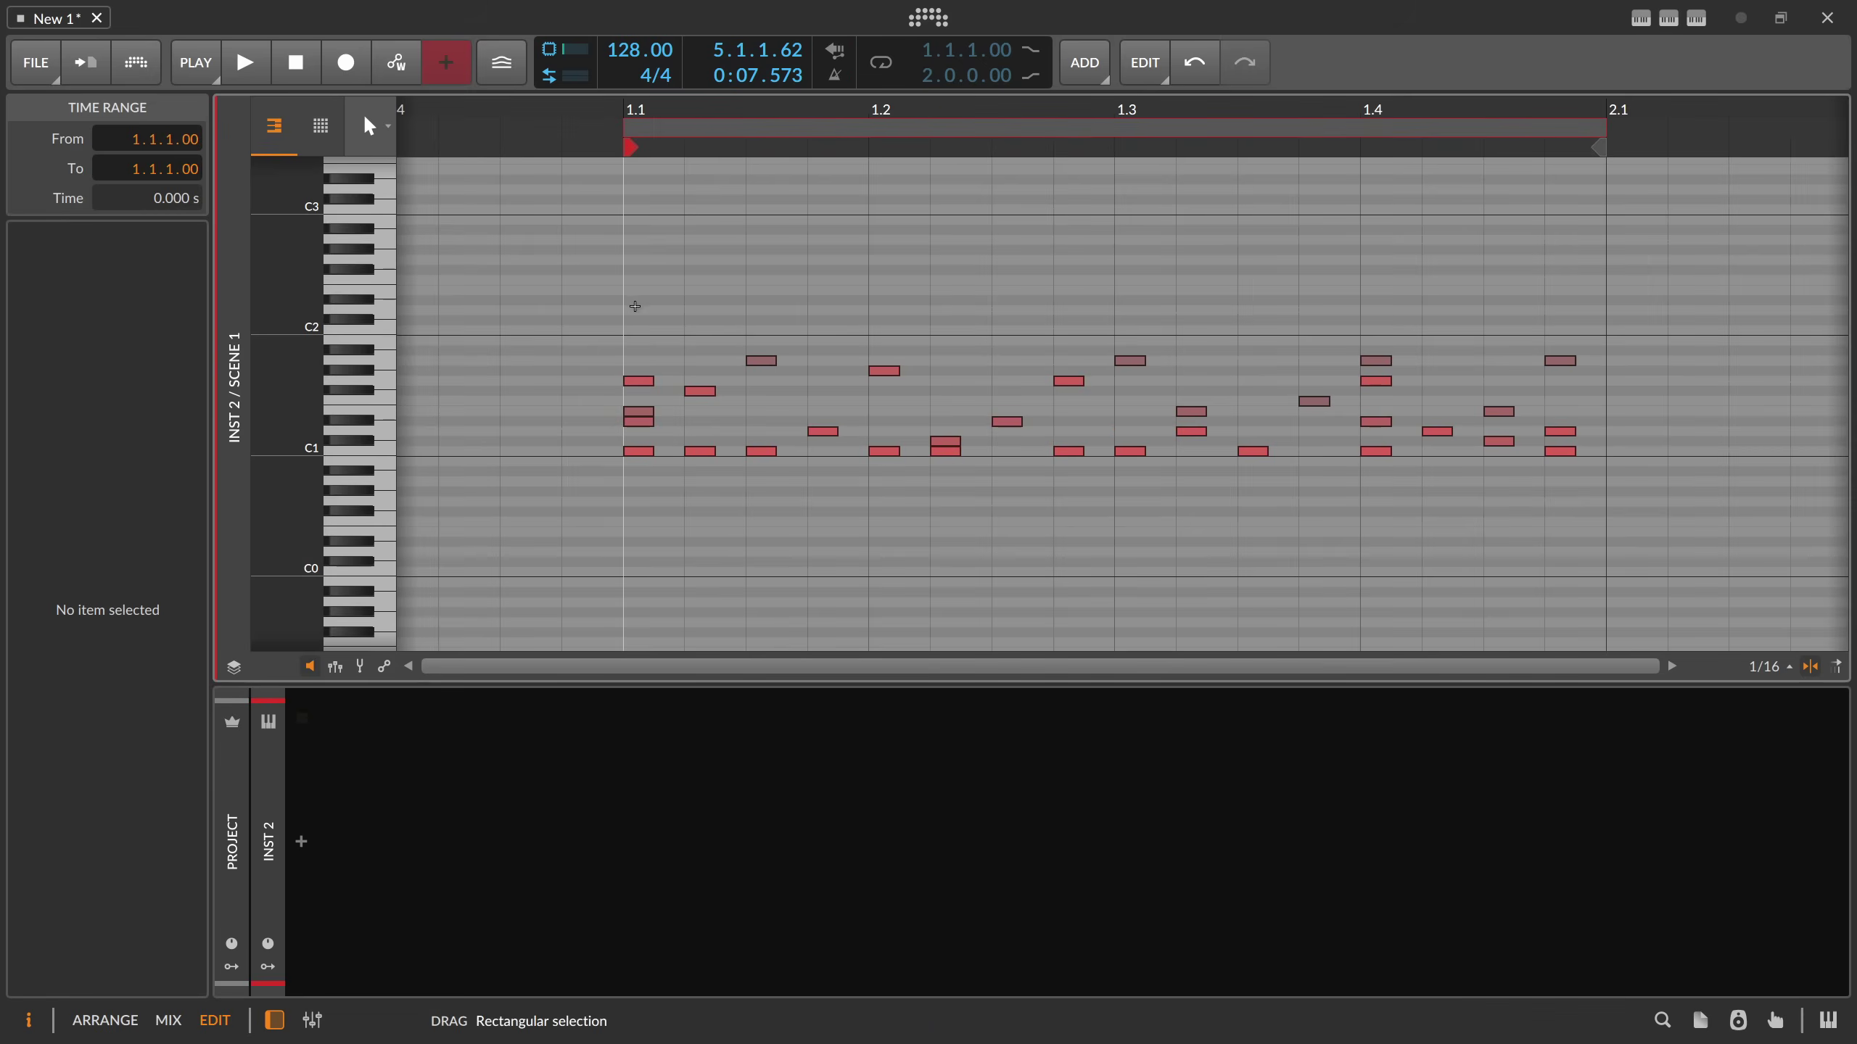
{"action": "mouse_move", "coordinate": [635, 306]}
{"action": "left_mouse_down"}
{"action": "mouse_move", "coordinate": [782, 476]}
{"action": "mouse_move", "coordinate": [1607, 509]}
{"action": "mouse_move", "coordinate": [1581, 495]}
{"action": "left_mouse_up"}
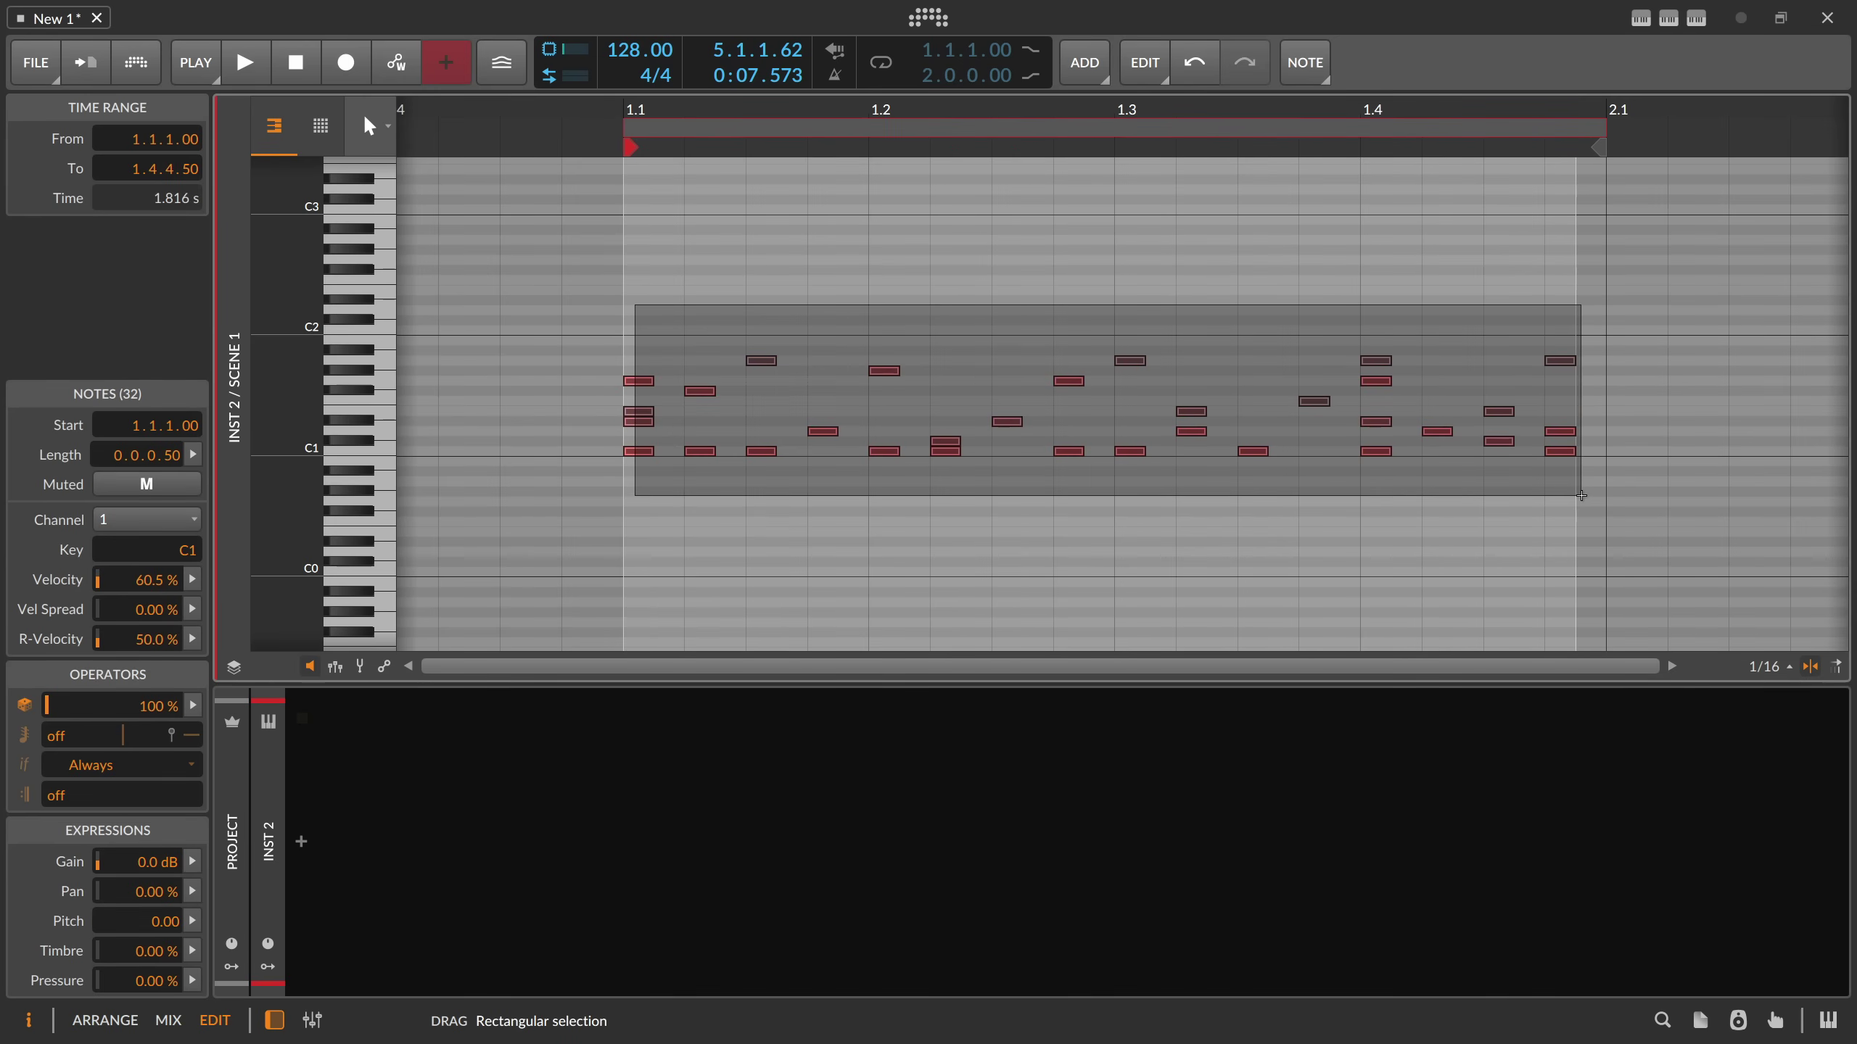
{"action": "key", "text": "alt+1"}
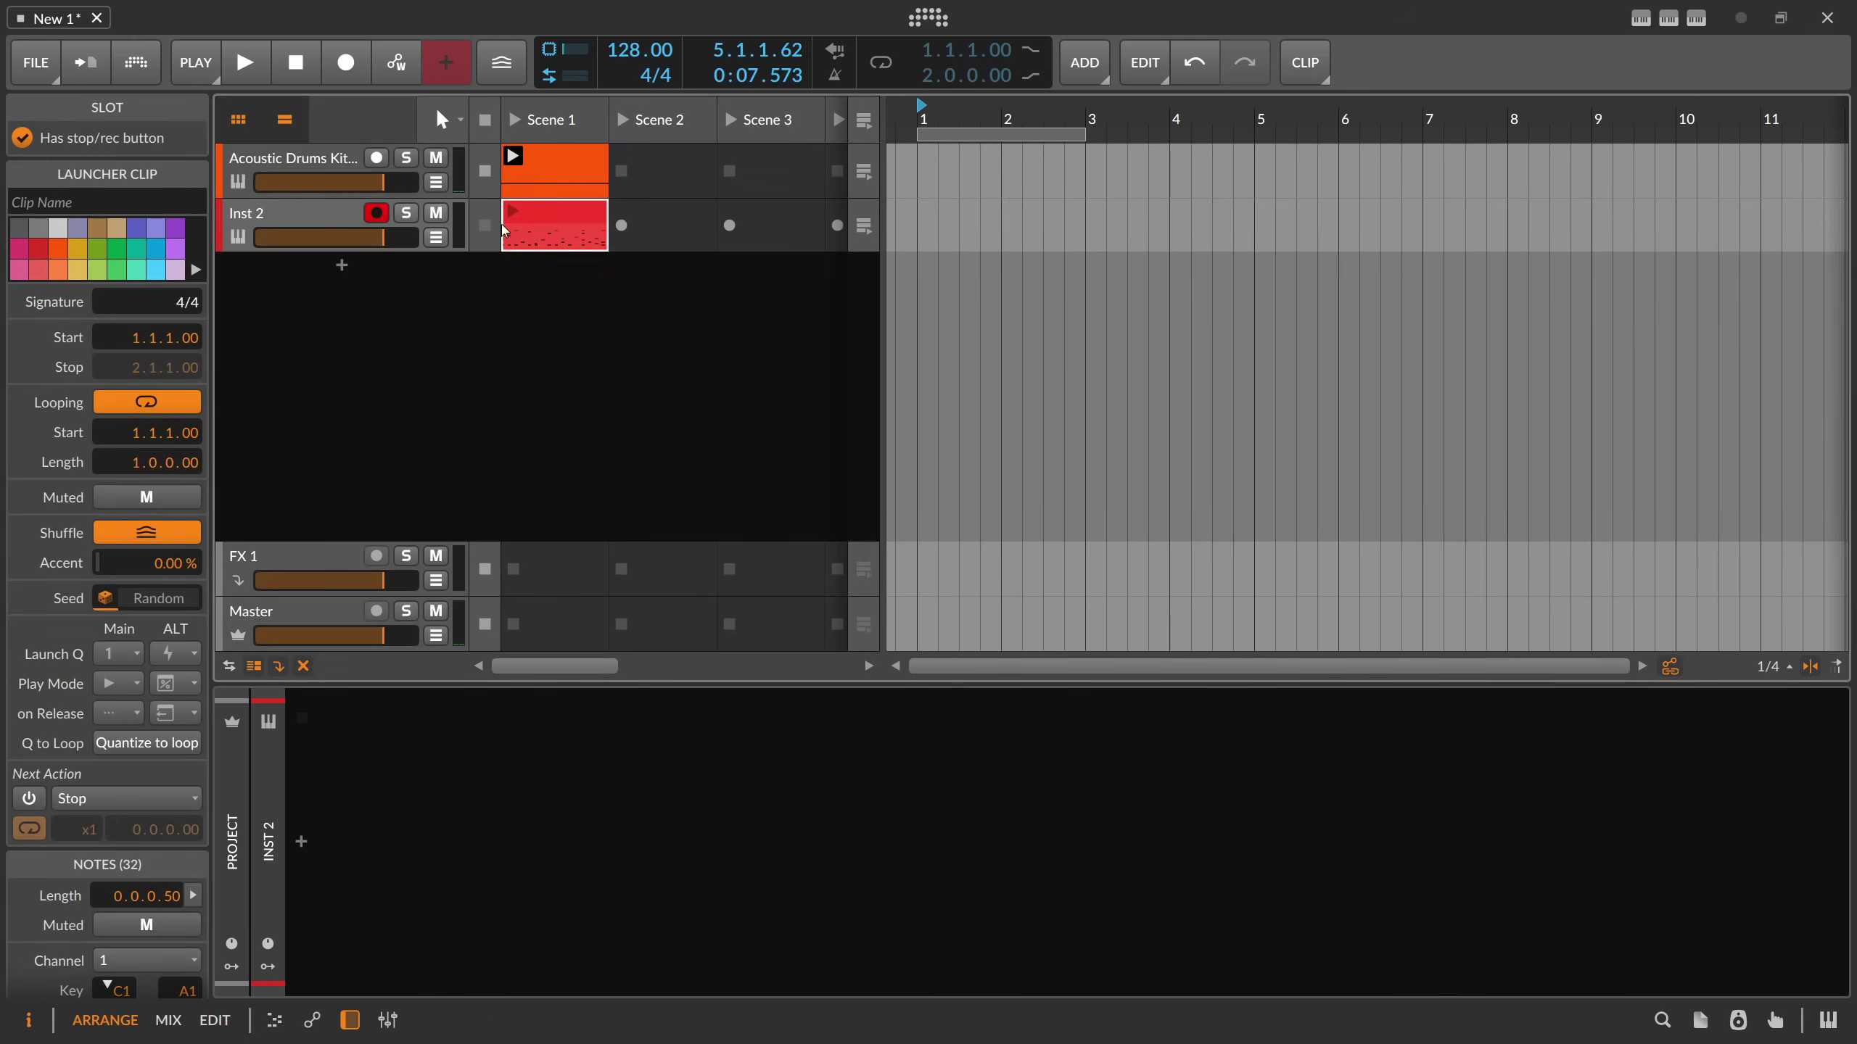
- Insert a Gate Length module between Sel In and Note Out in the drum track's Note Grid, and search the modules for "not"
{"action": "left_click", "coordinate": [327, 174]}
{"action": "double_click", "coordinate": [339, 864]}
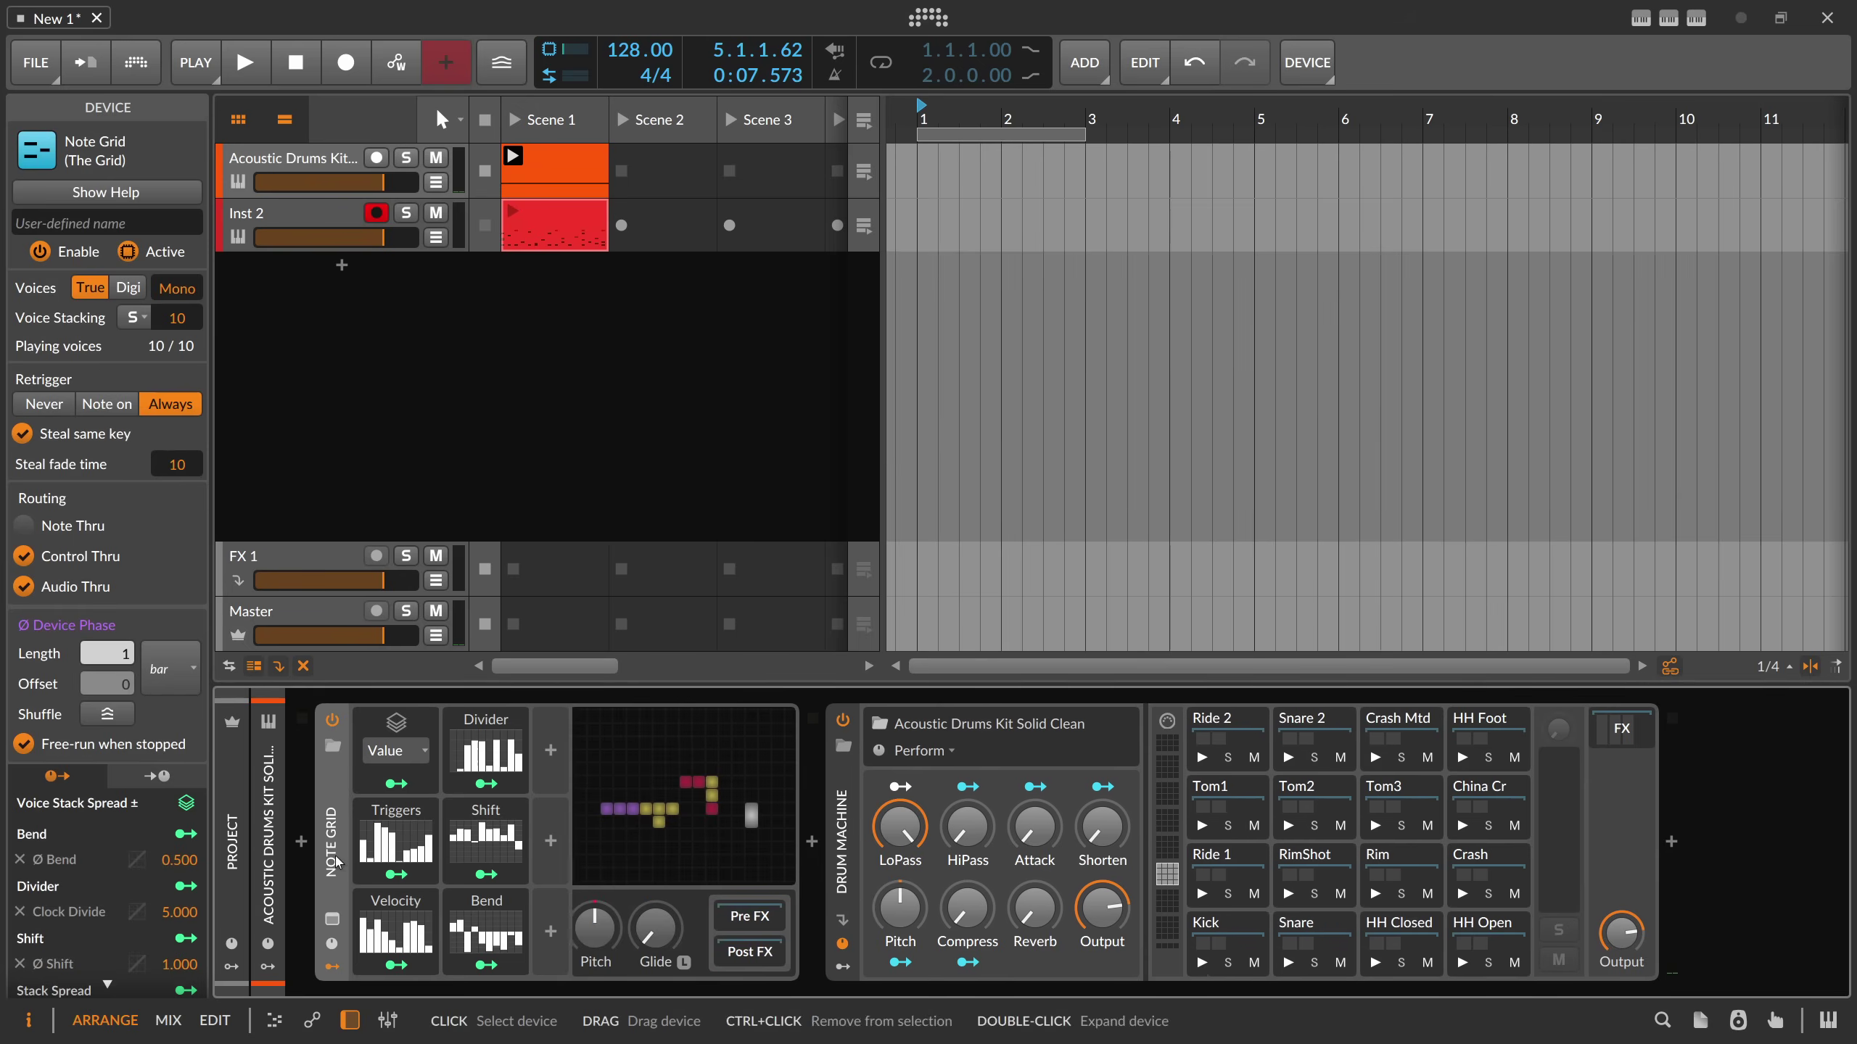
{"action": "left_click", "coordinate": [683, 790]}
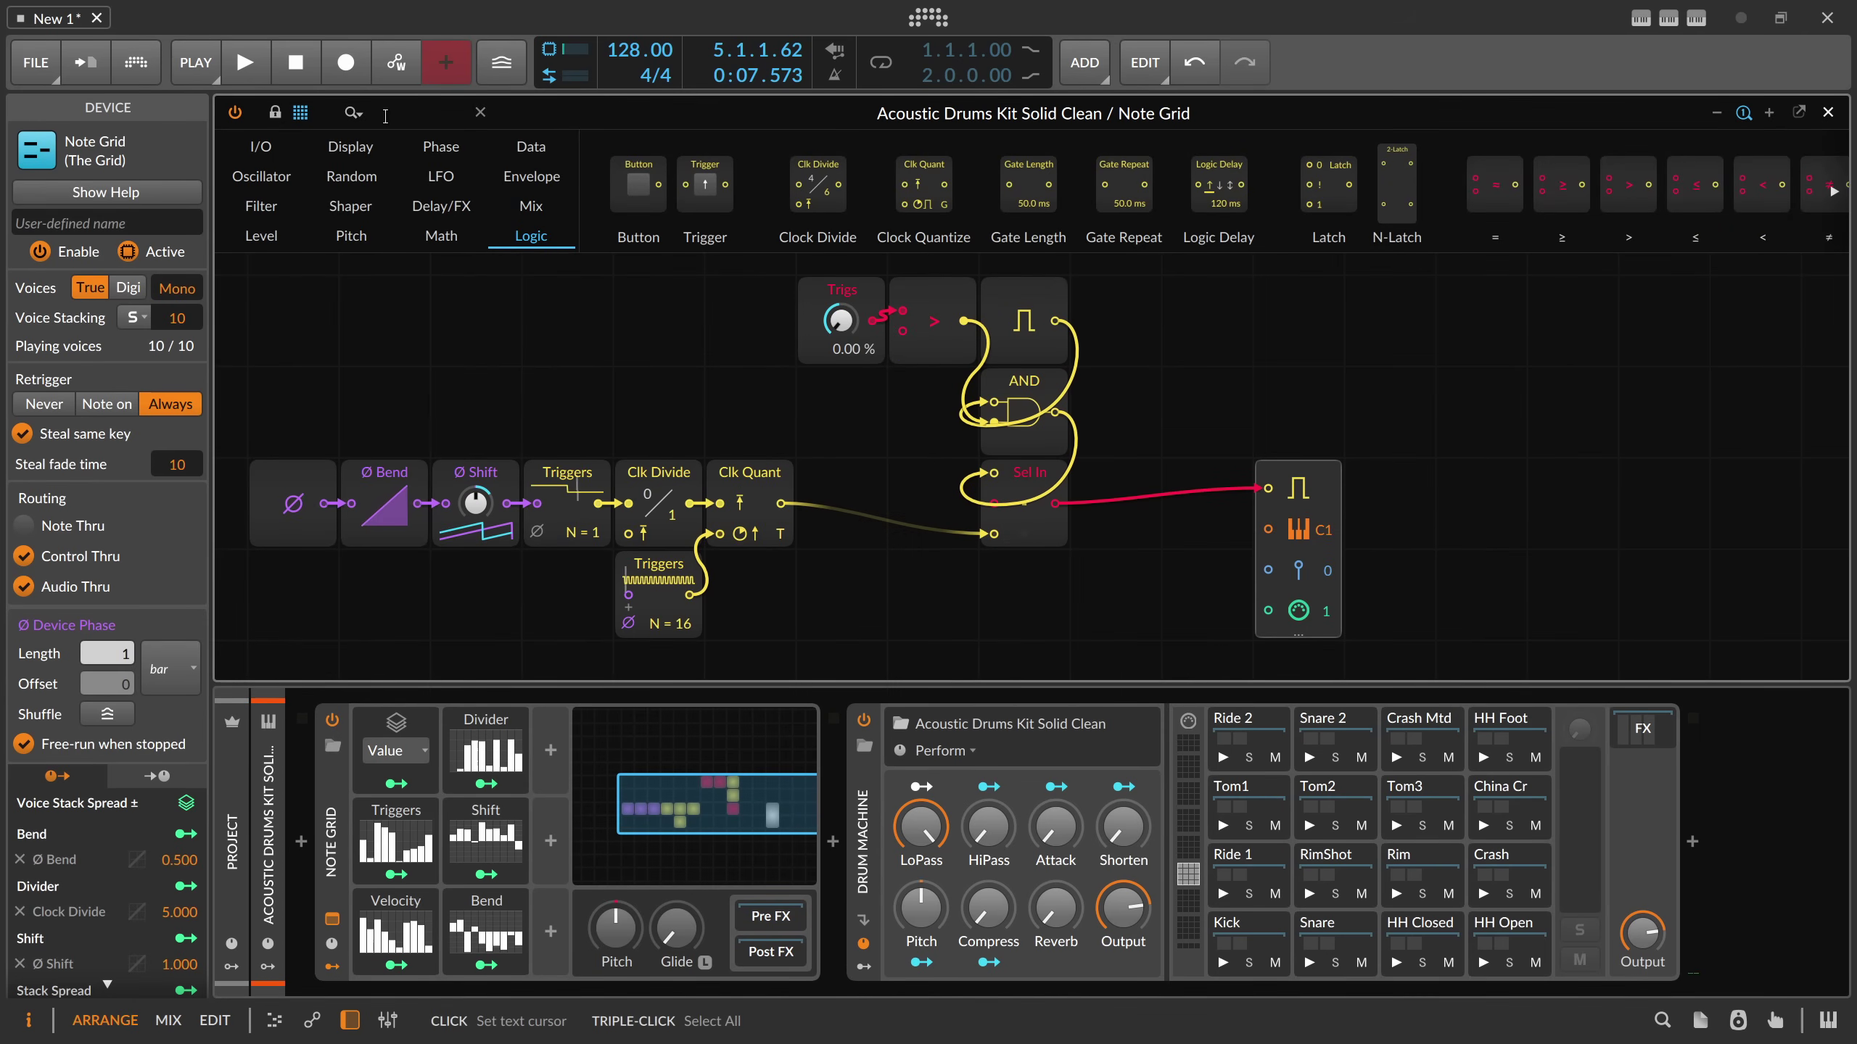
{"action": "left_click", "coordinate": [386, 112]}
{"action": "type", "text": "leng"}
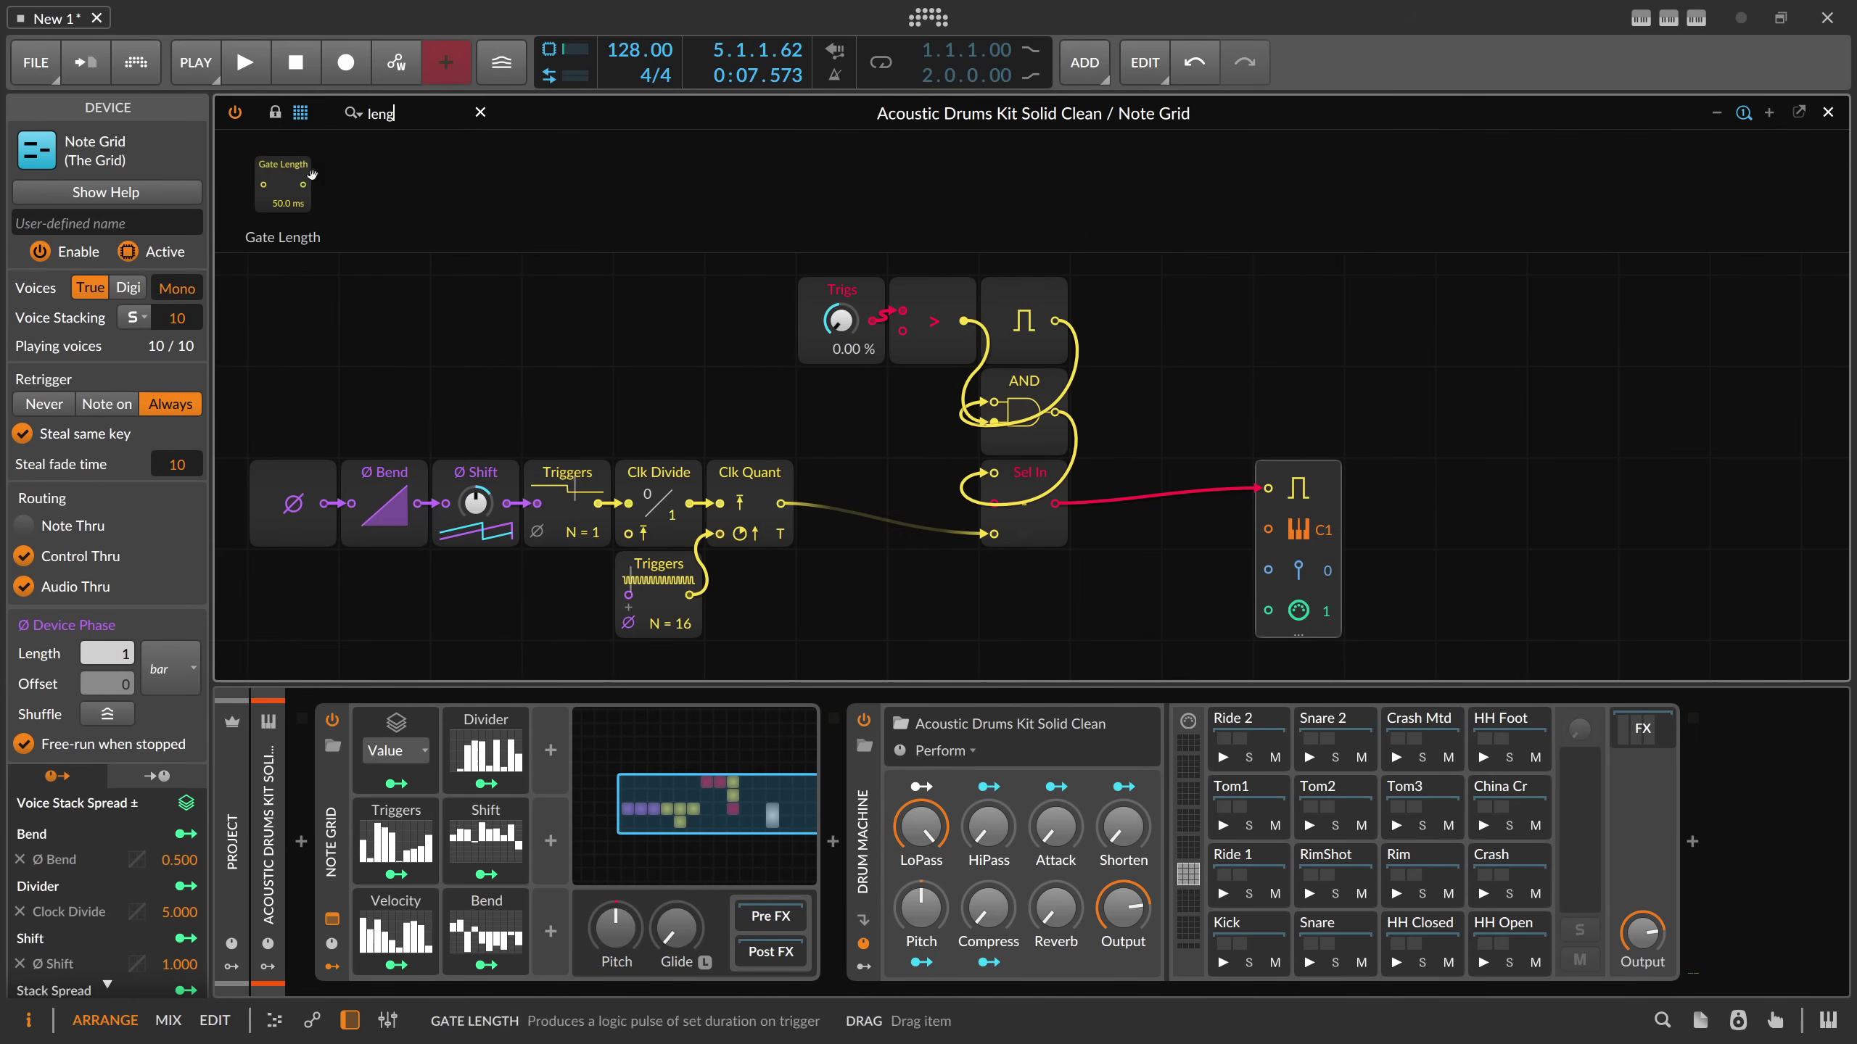
{"action": "left_click_drag", "start_coordinate": [282, 184], "coordinate": [1137, 476]}
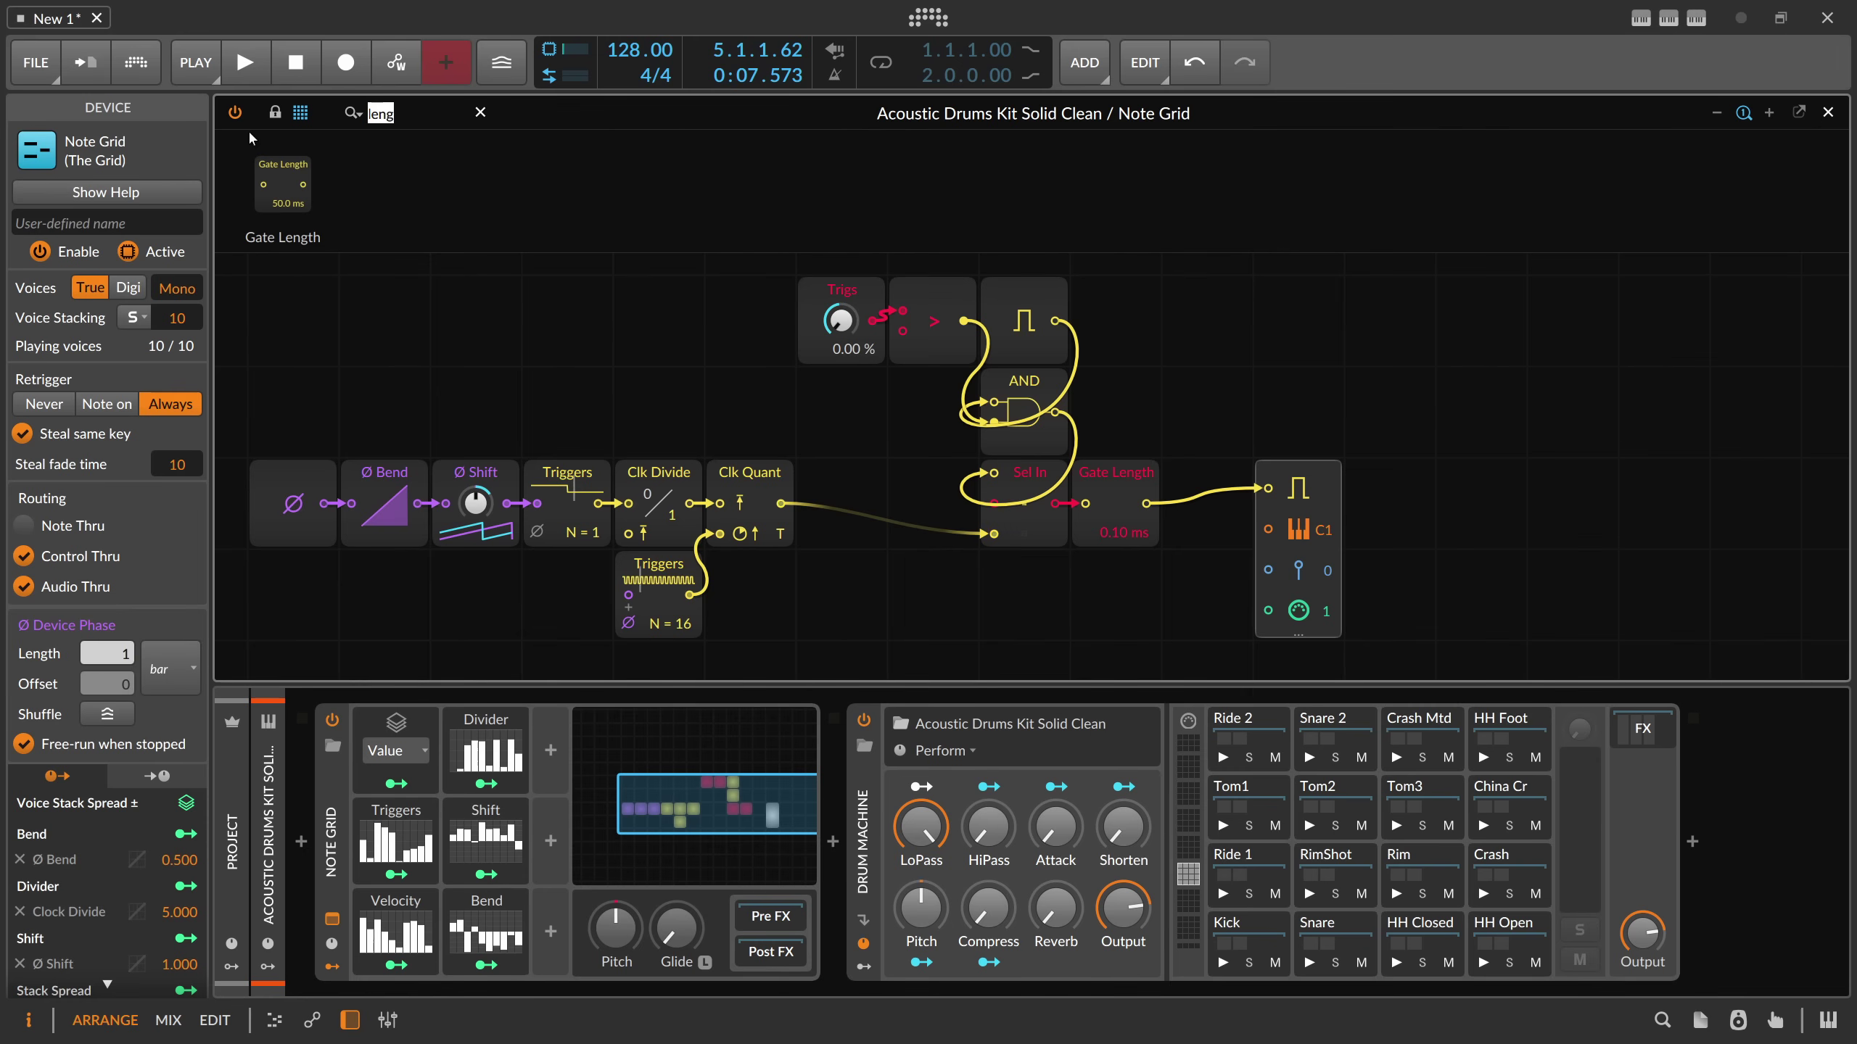
{"action": "type", "text": "not"}
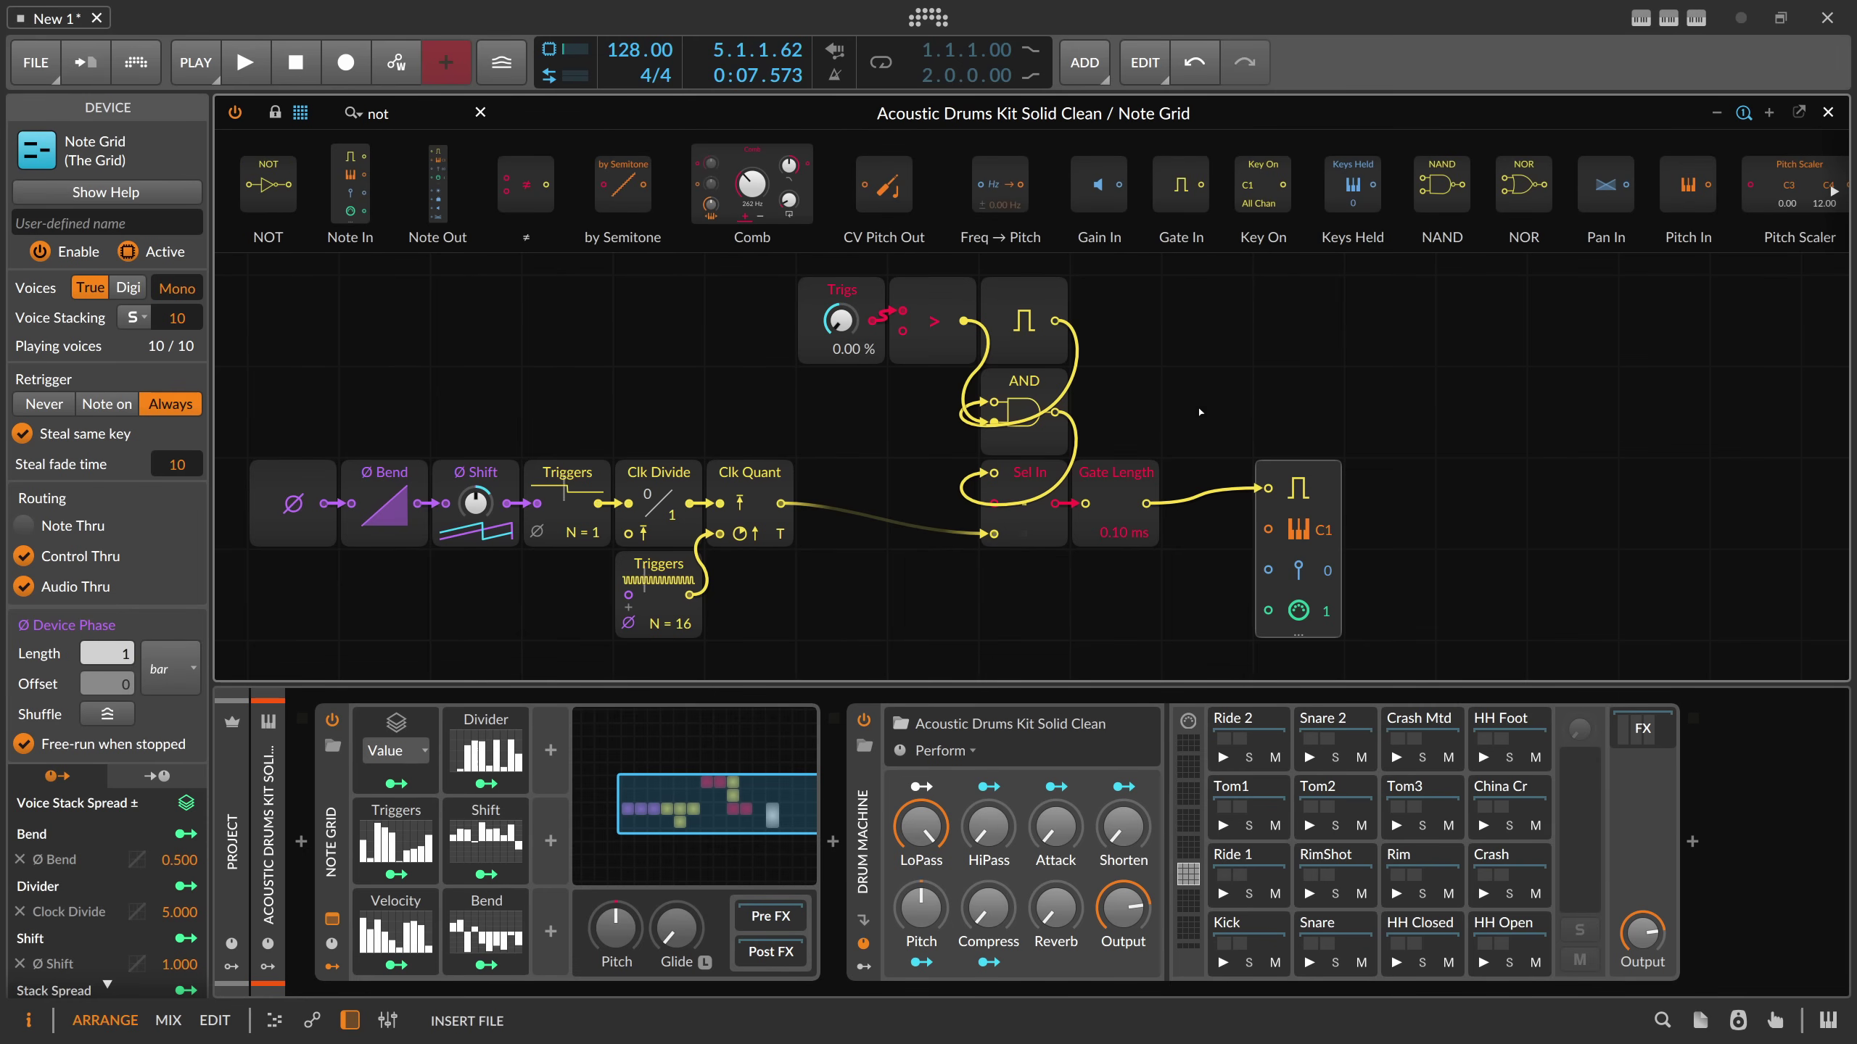
{"action": "key", "text": "Return"}
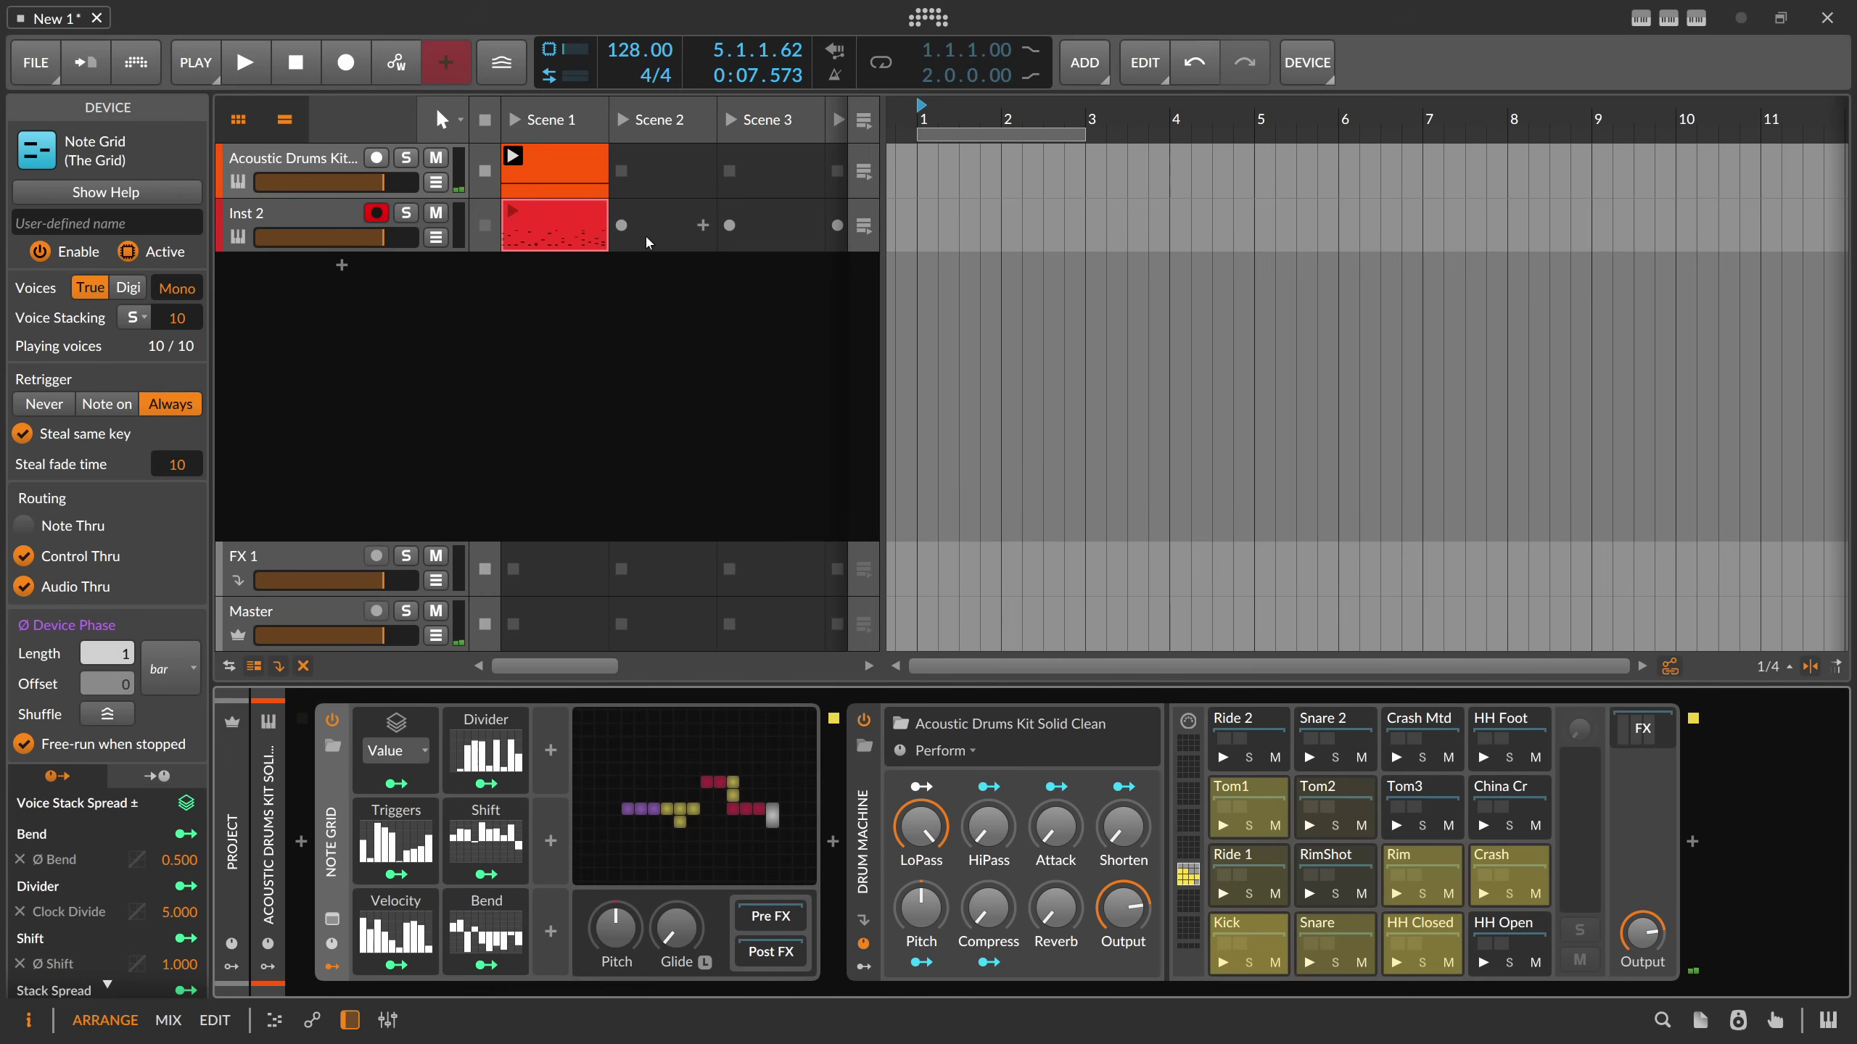
- Record the generated drum notes into the Scene 2 slot of track Inst 2, and stop the transport
{"action": "left_click", "coordinate": [621, 225]}
{"action": "left_click", "coordinate": [488, 223]}
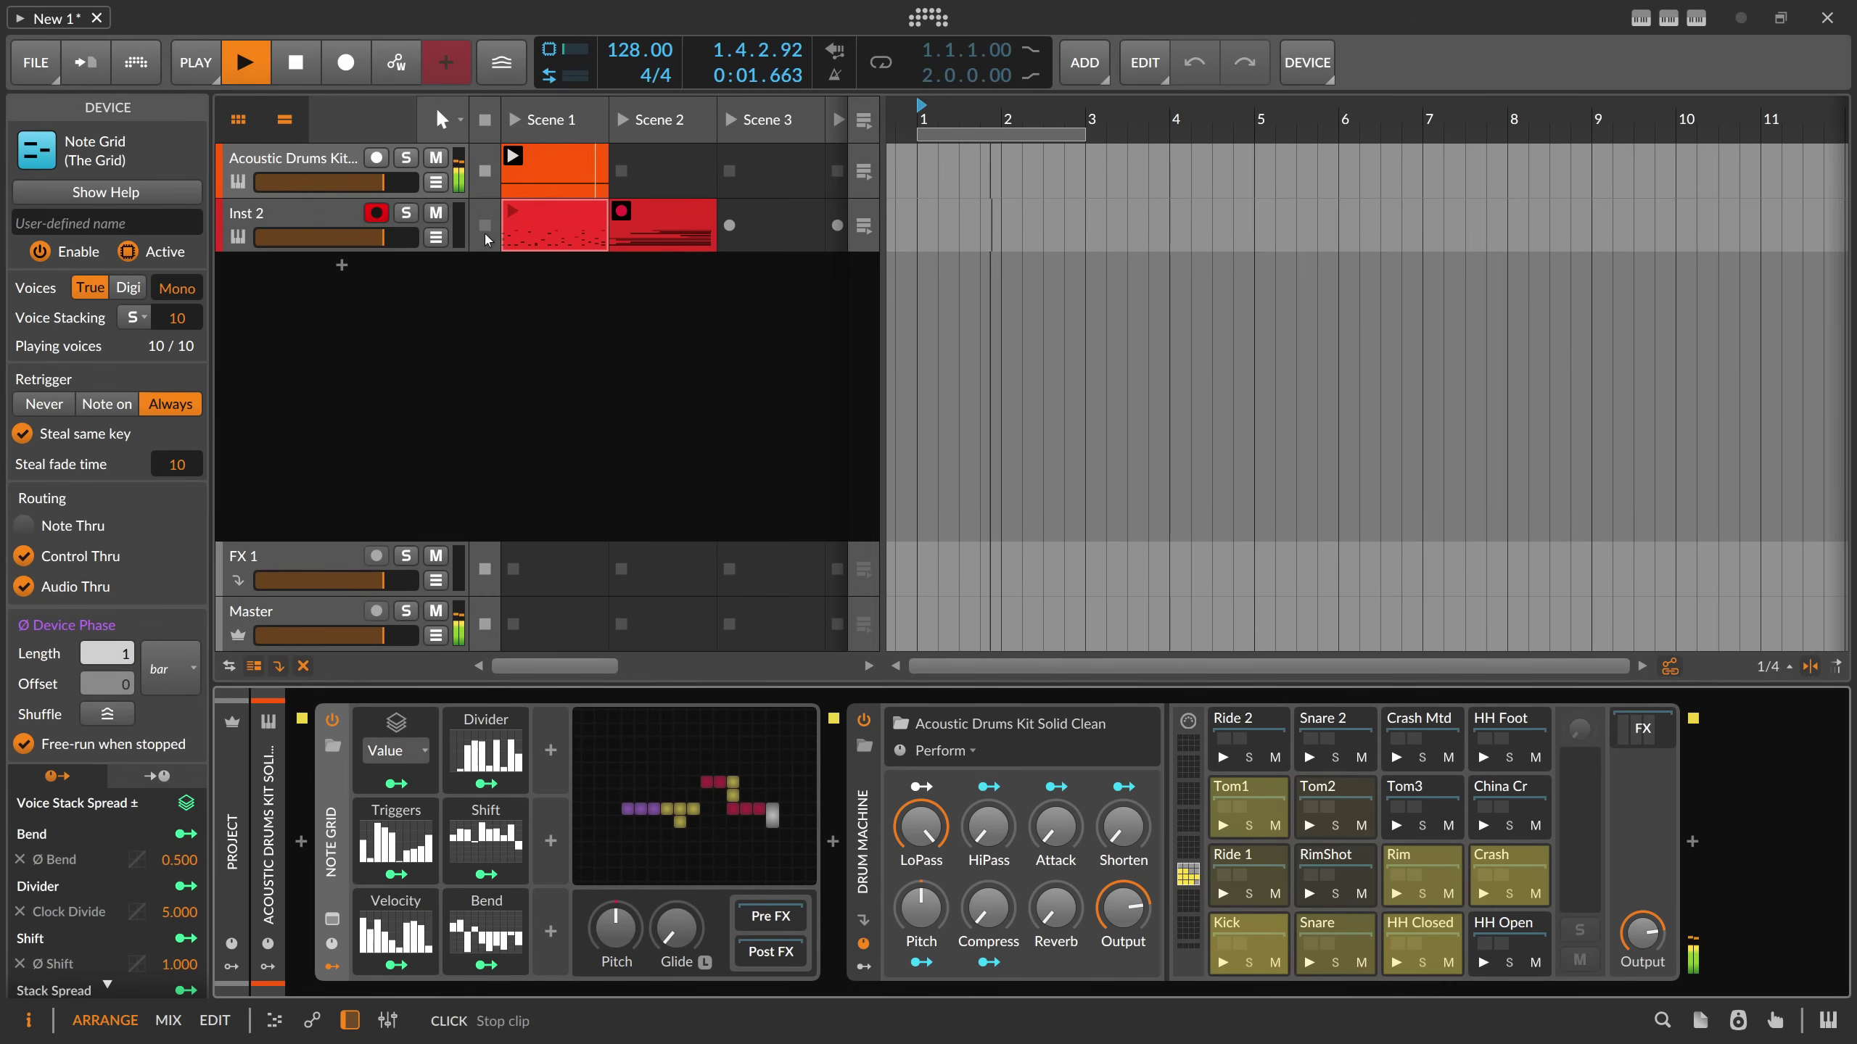
{"action": "key", "text": "space"}
- Examine the note lengths in the newly recorded Inst 2 Scene 2 clip, and return to the arrangement
{"action": "double_click", "coordinate": [643, 228]}
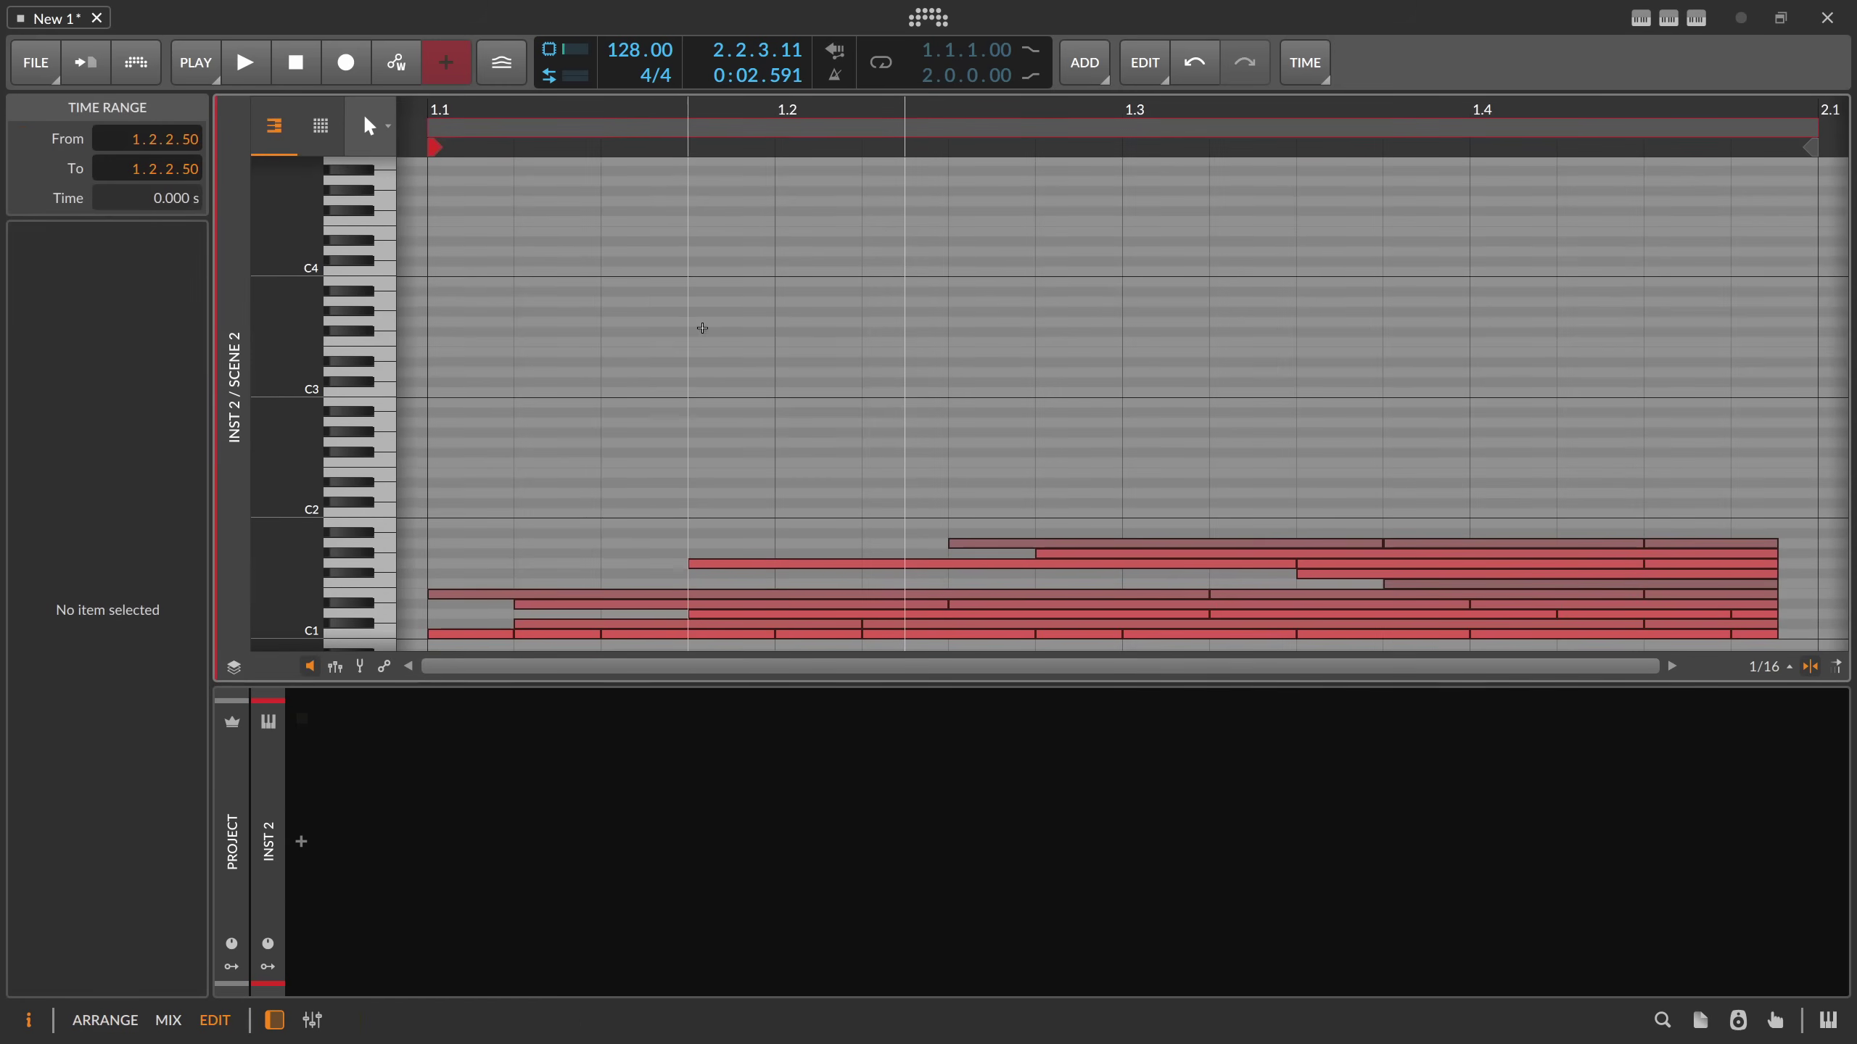
{"action": "left_click_drag", "start_coordinate": [787, 124], "coordinate": [790, 168]}
{"action": "scroll", "coordinate": [805, 375], "scroll_direction": "down", "scroll_amount": 3}
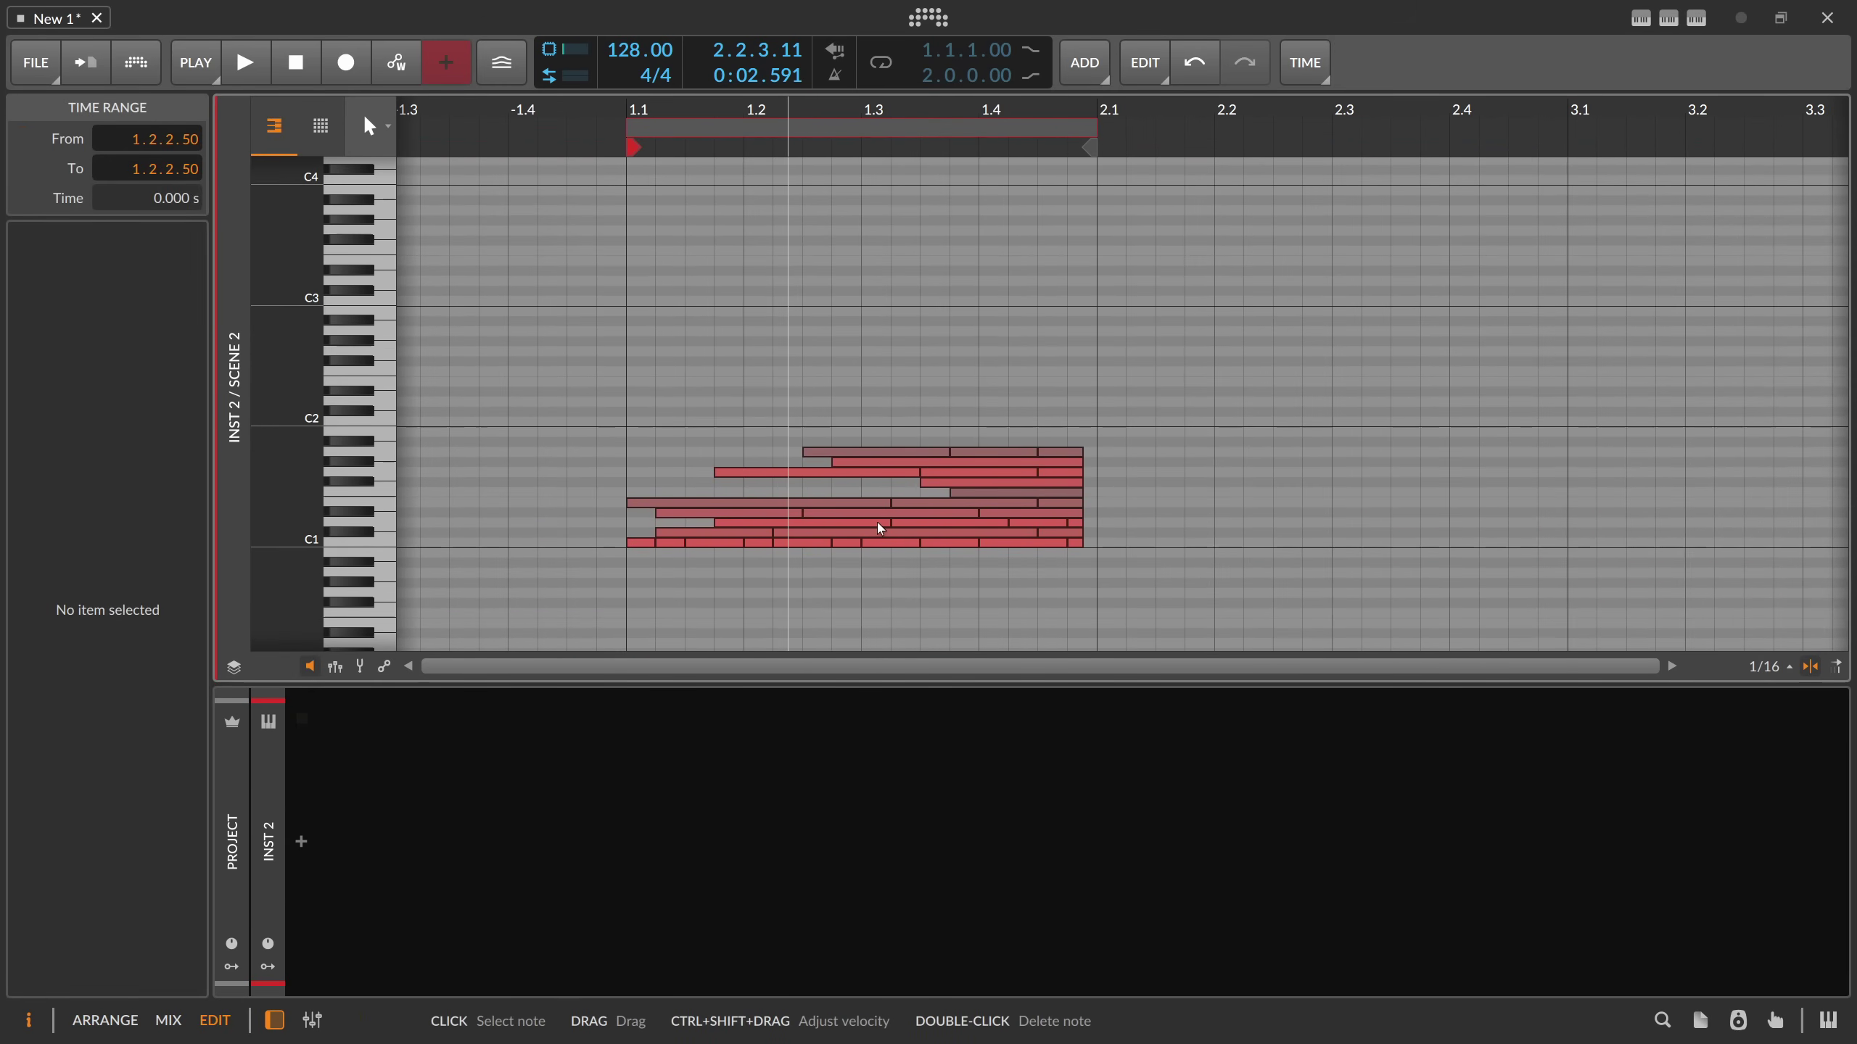
{"action": "key", "text": "ctrl+a"}
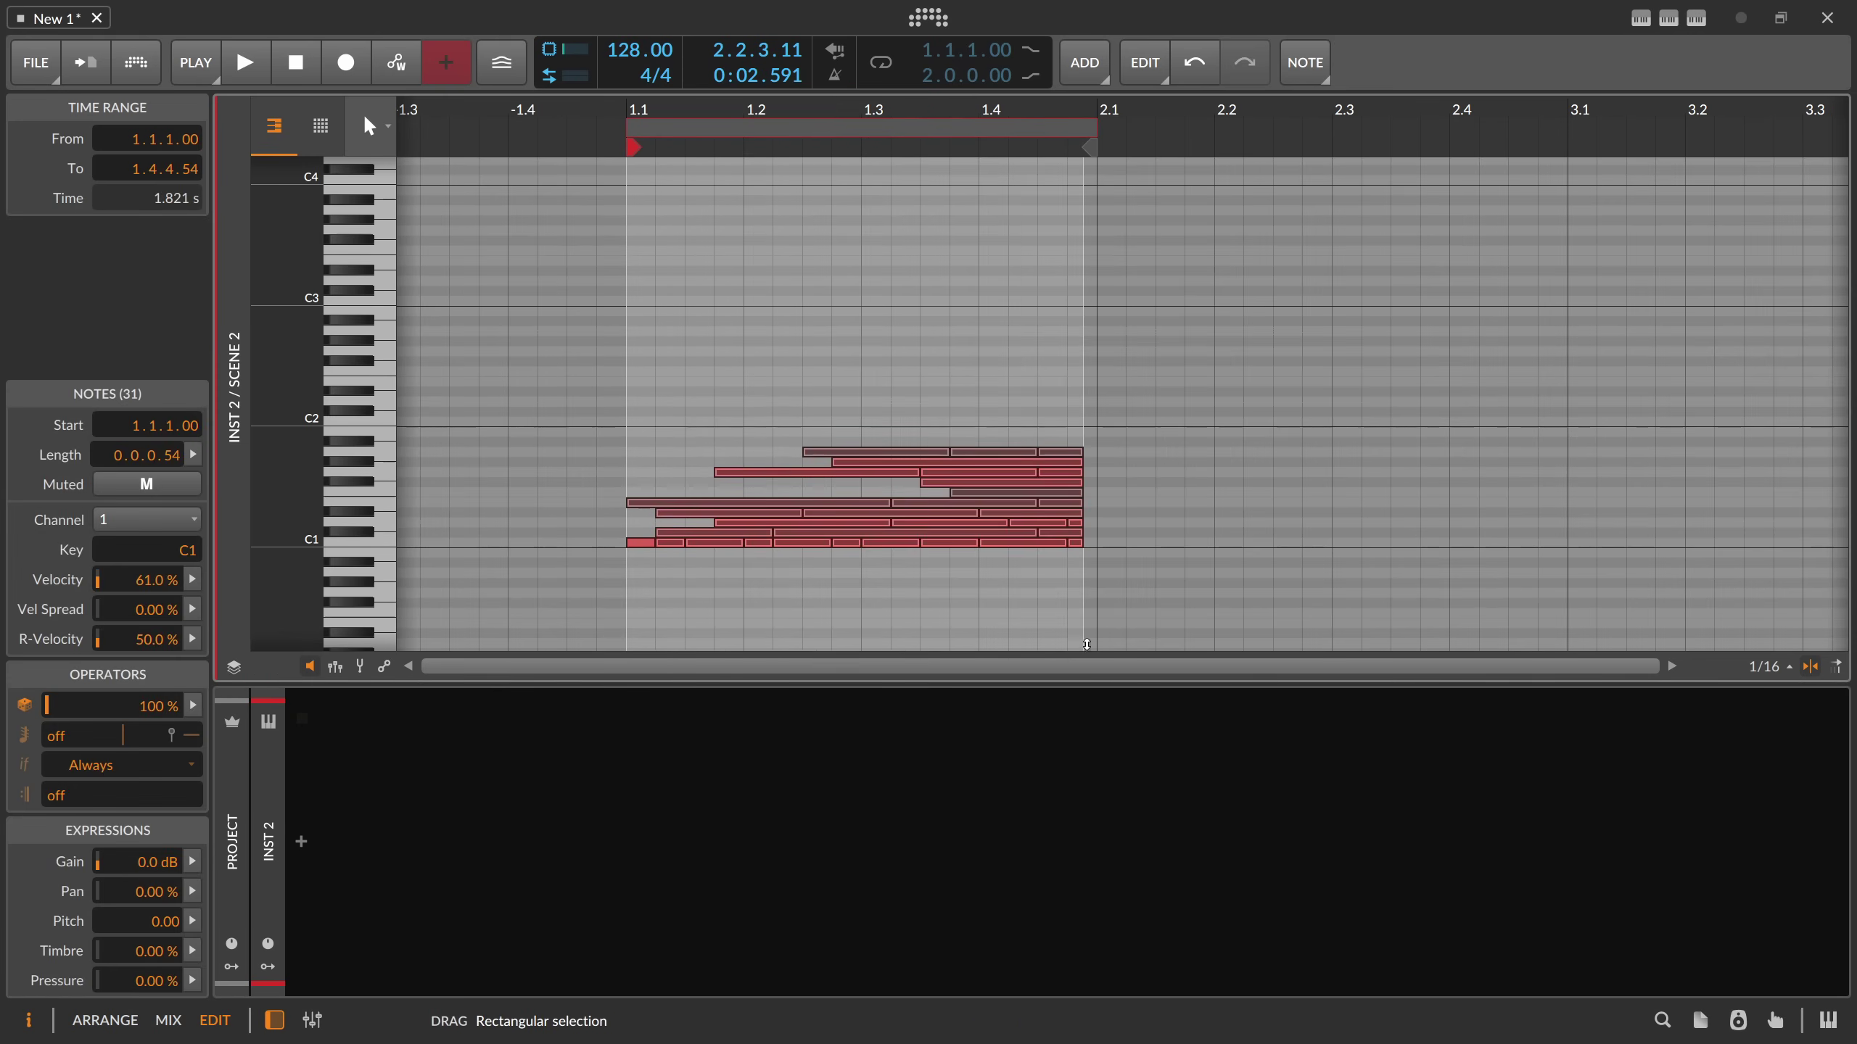
{"action": "left_click", "coordinate": [997, 419]}
{"action": "left_click_drag", "start_coordinate": [664, 366], "coordinate": [1088, 626]}
{"action": "key", "text": "alt+1"}
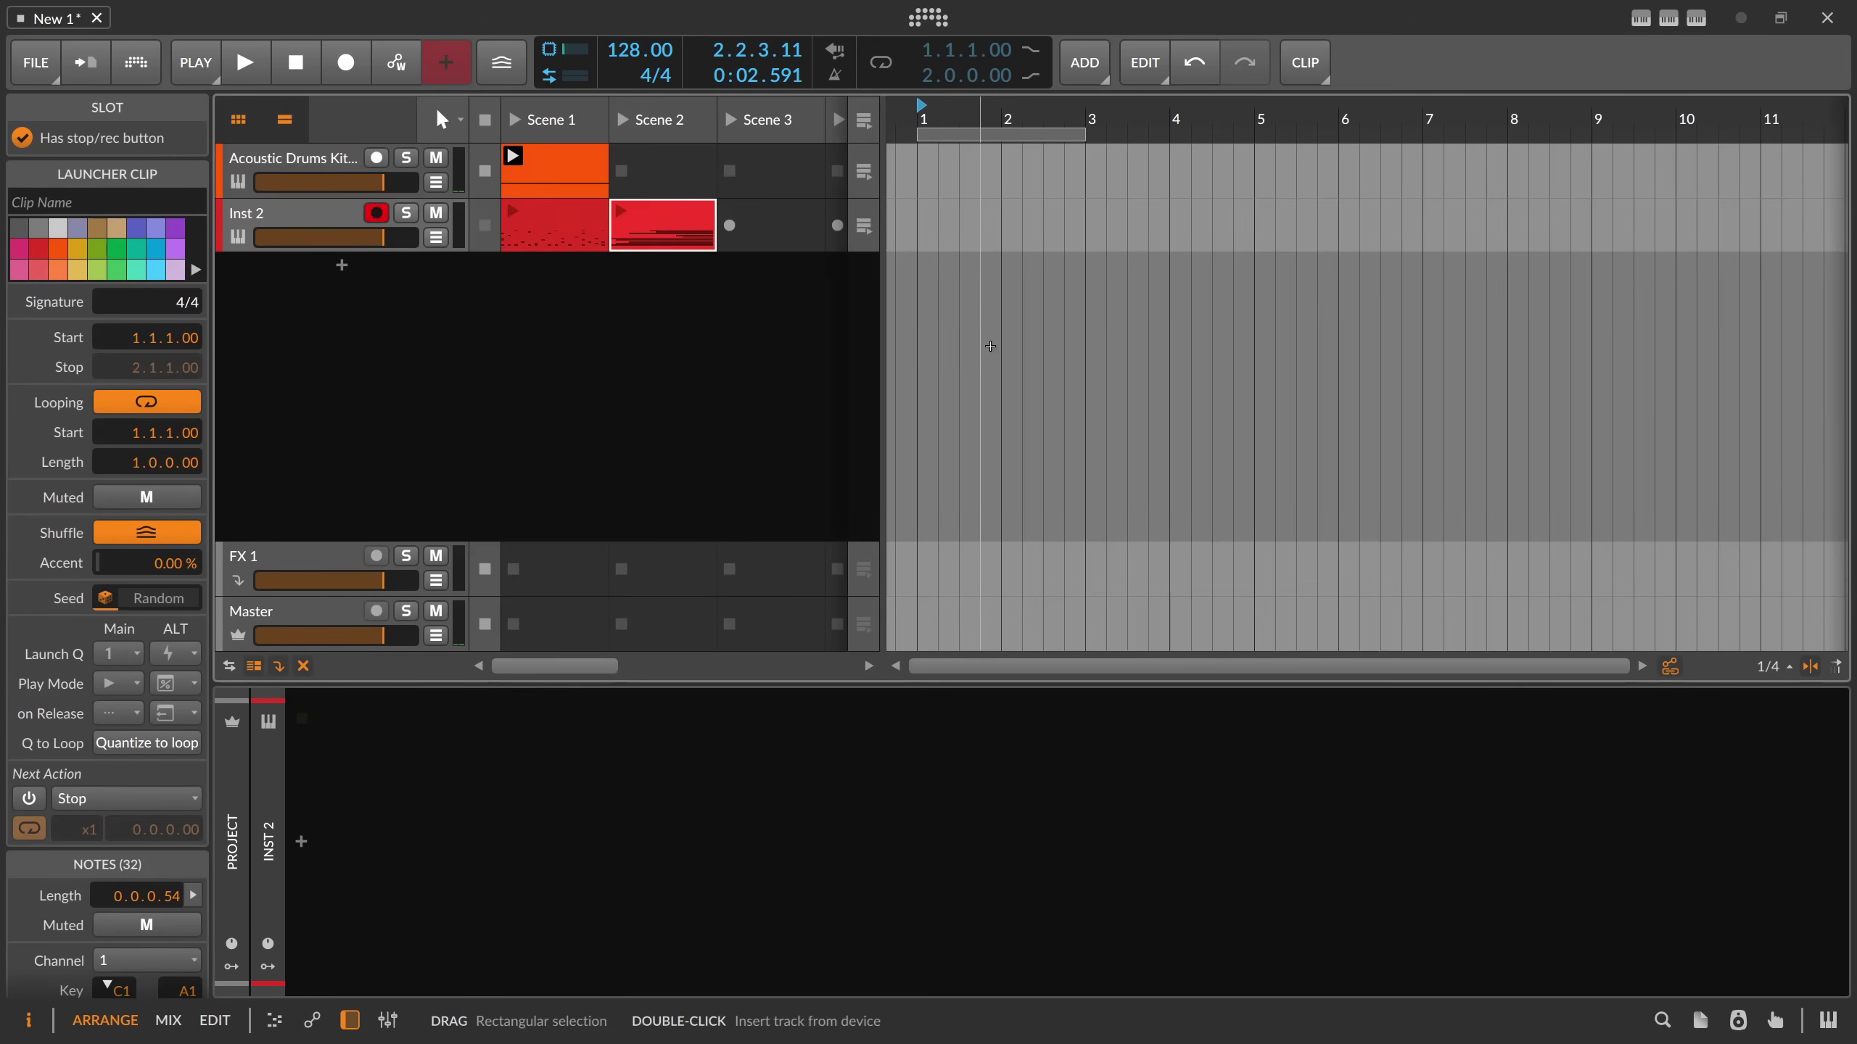
- Clear the recorded clips from Inst 2, and delete the Gate Length module so Sel In feeds Note Out directly
{"action": "left_click", "coordinate": [551, 182]}
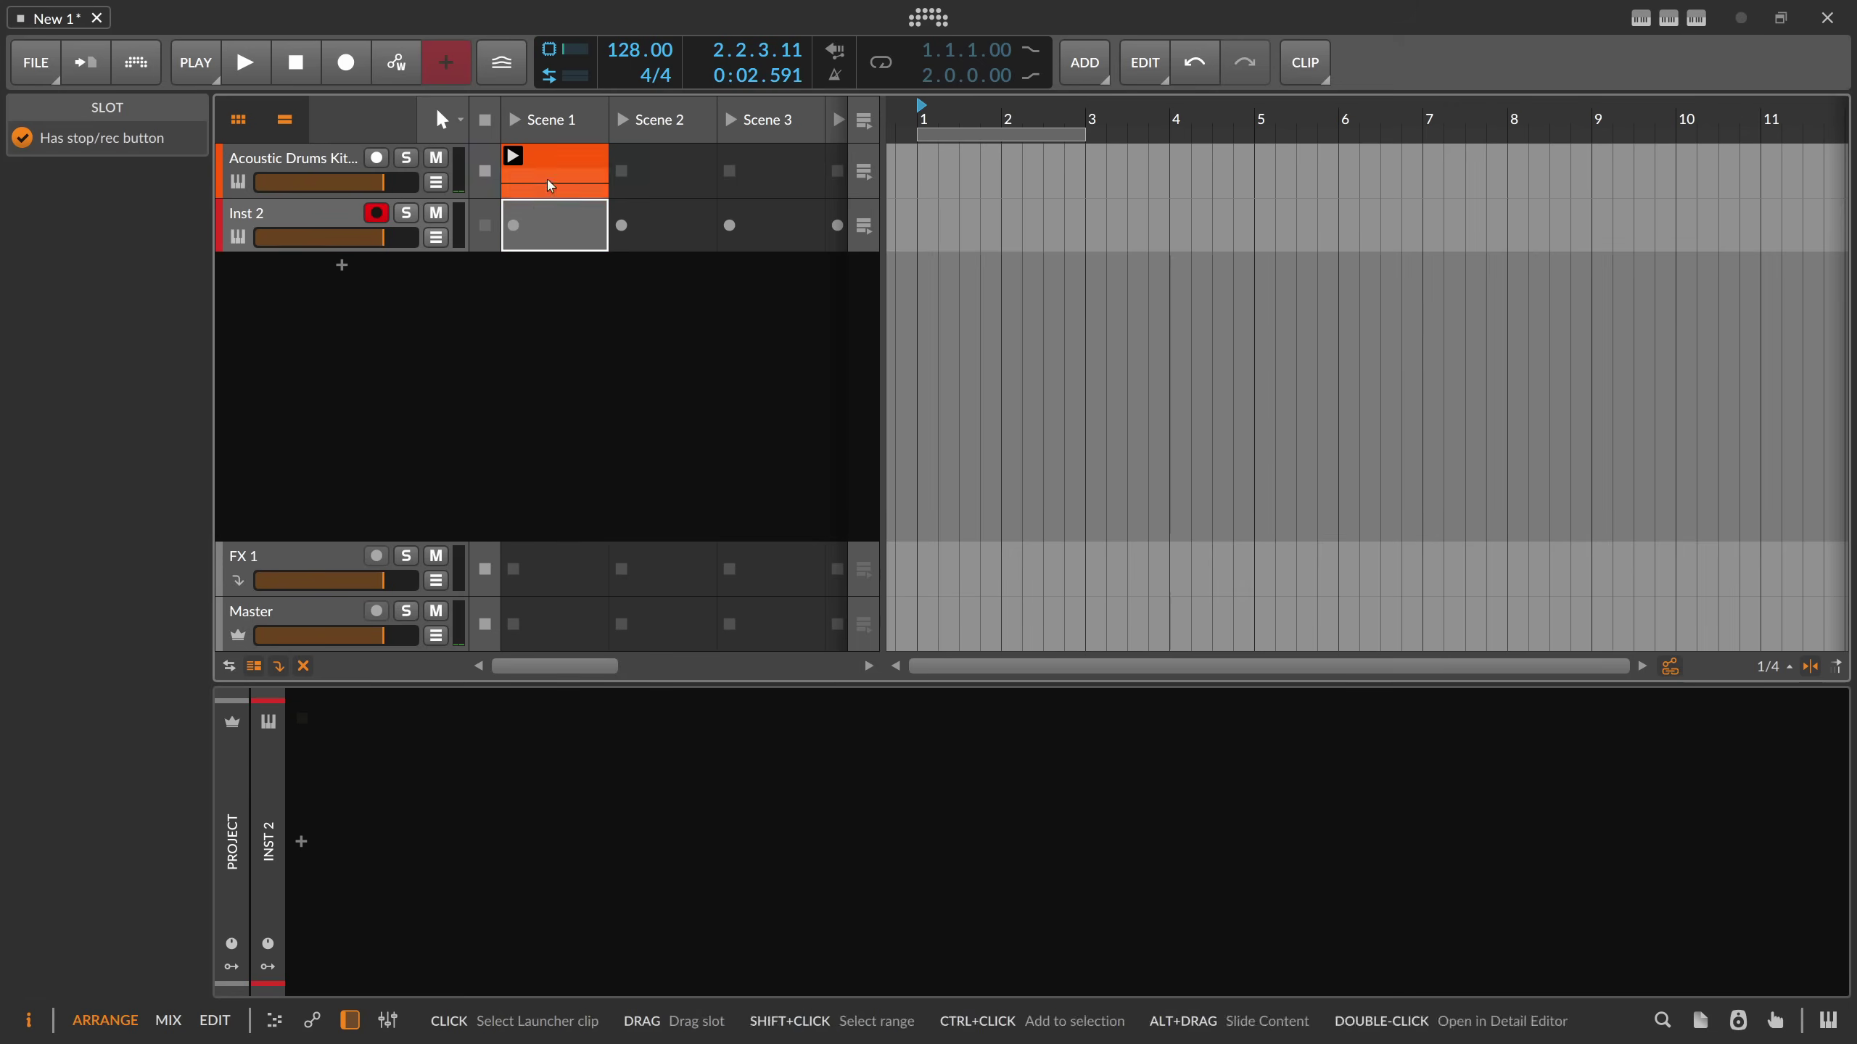
{"action": "double_click", "coordinate": [685, 738]}
{"action": "left_click_drag", "start_coordinate": [1438, 420], "coordinate": [1367, 531]}
{"action": "key", "text": "Delete"}
{"action": "left_click_drag", "start_coordinate": [1392, 404], "coordinate": [1292, 386]}
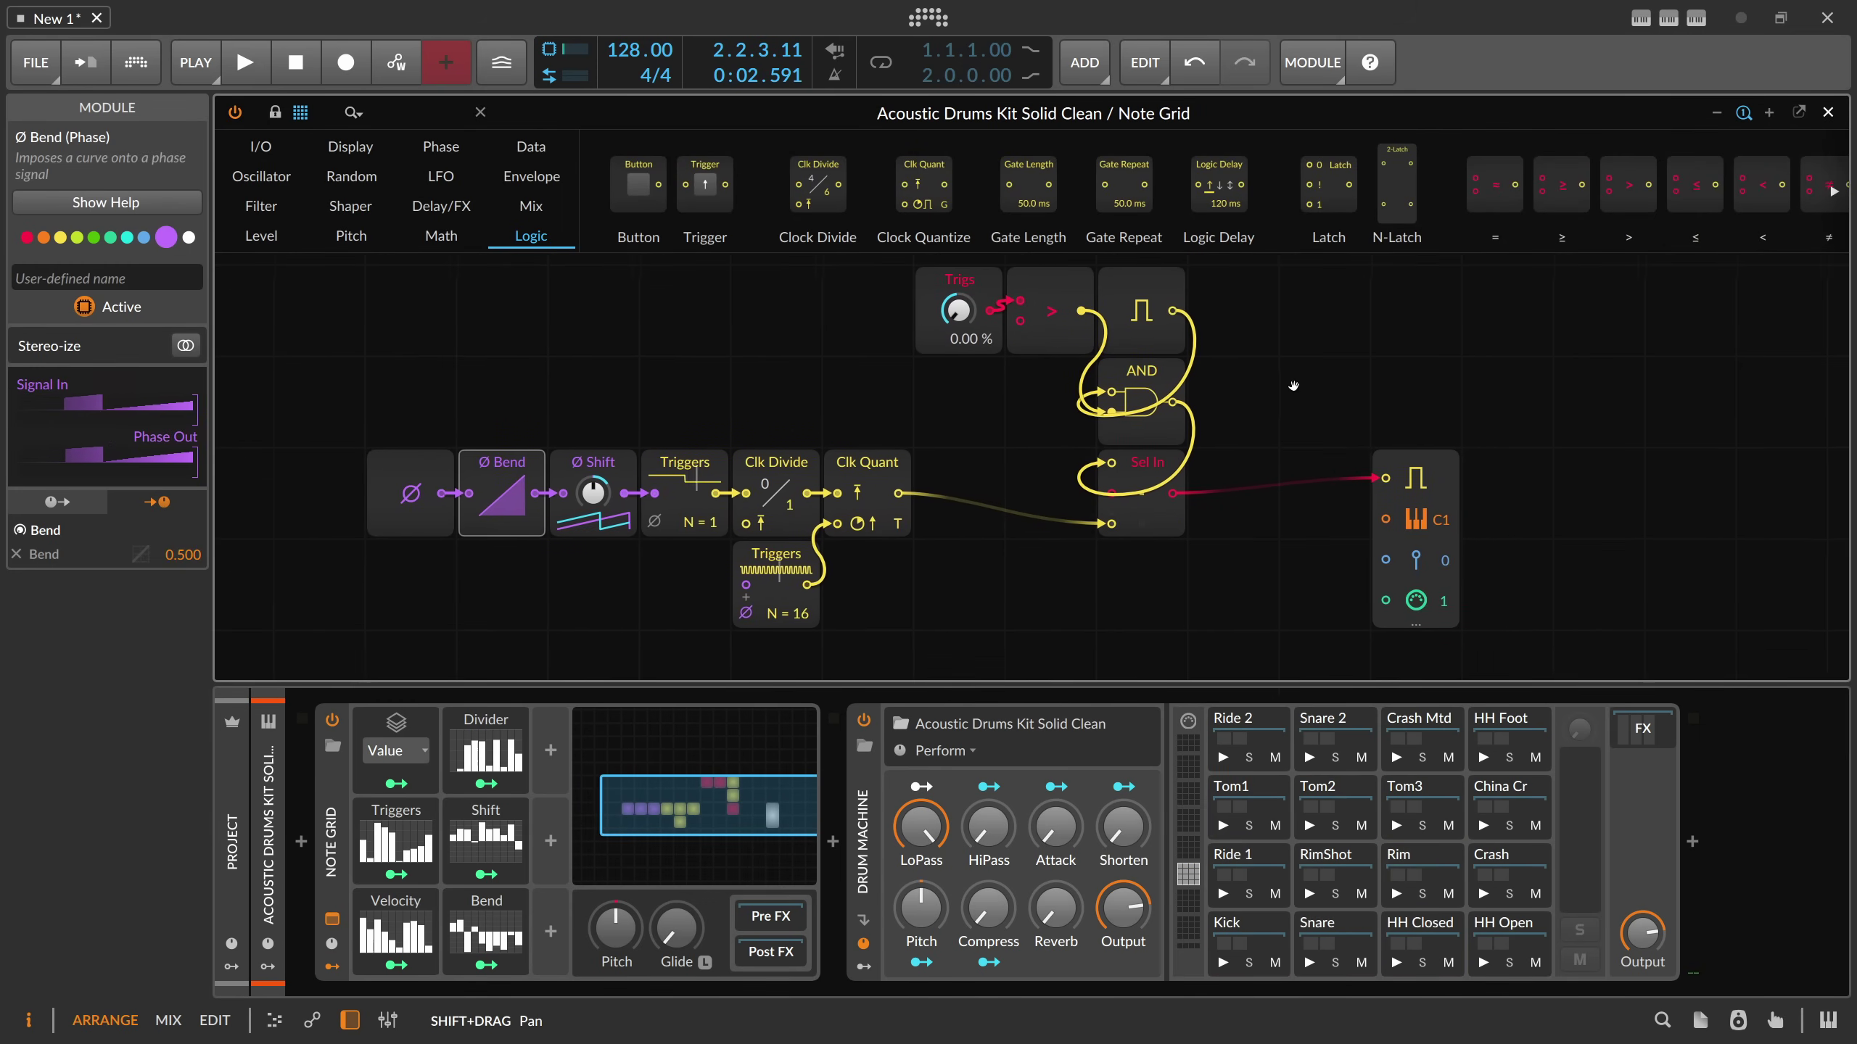
- Replace the Drum Machine after the Note Grid with the XO Dubstep Drums Init preset
{"action": "left_click", "coordinate": [864, 829]}
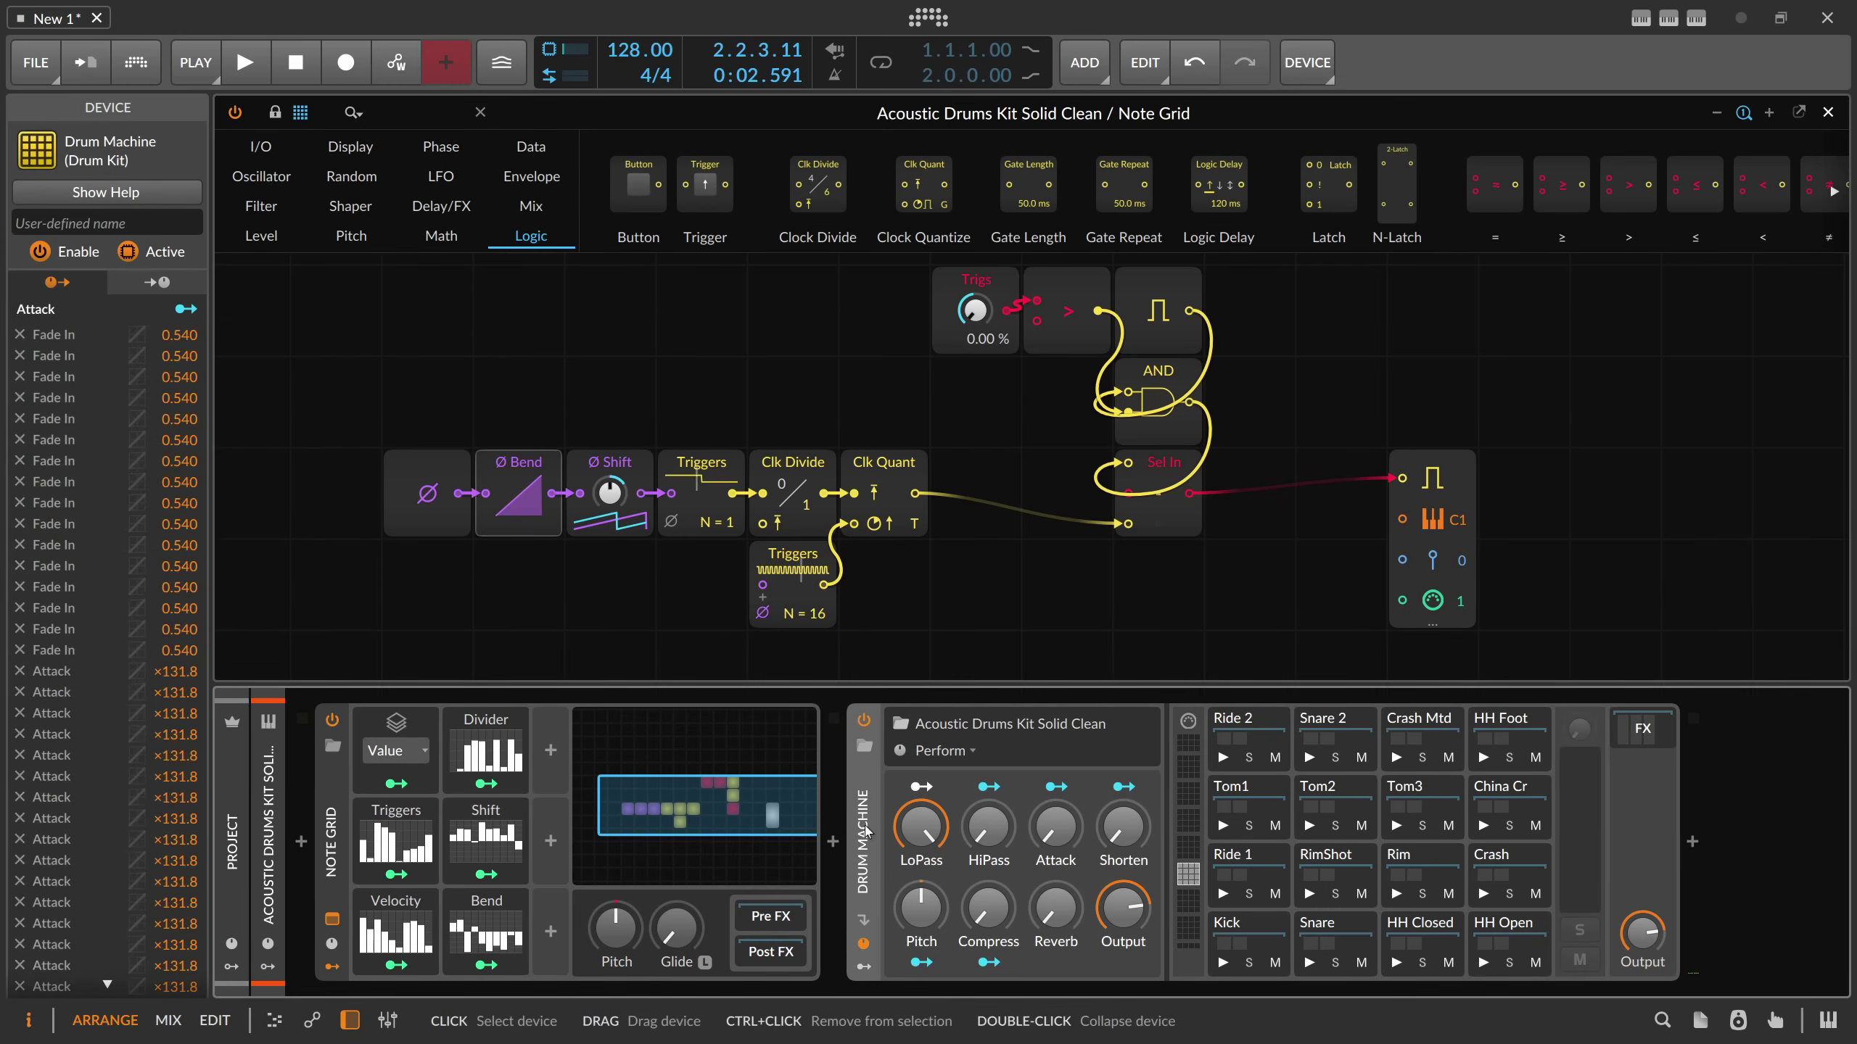
{"action": "key", "text": "Delete"}
{"action": "left_click", "coordinate": [839, 840]}
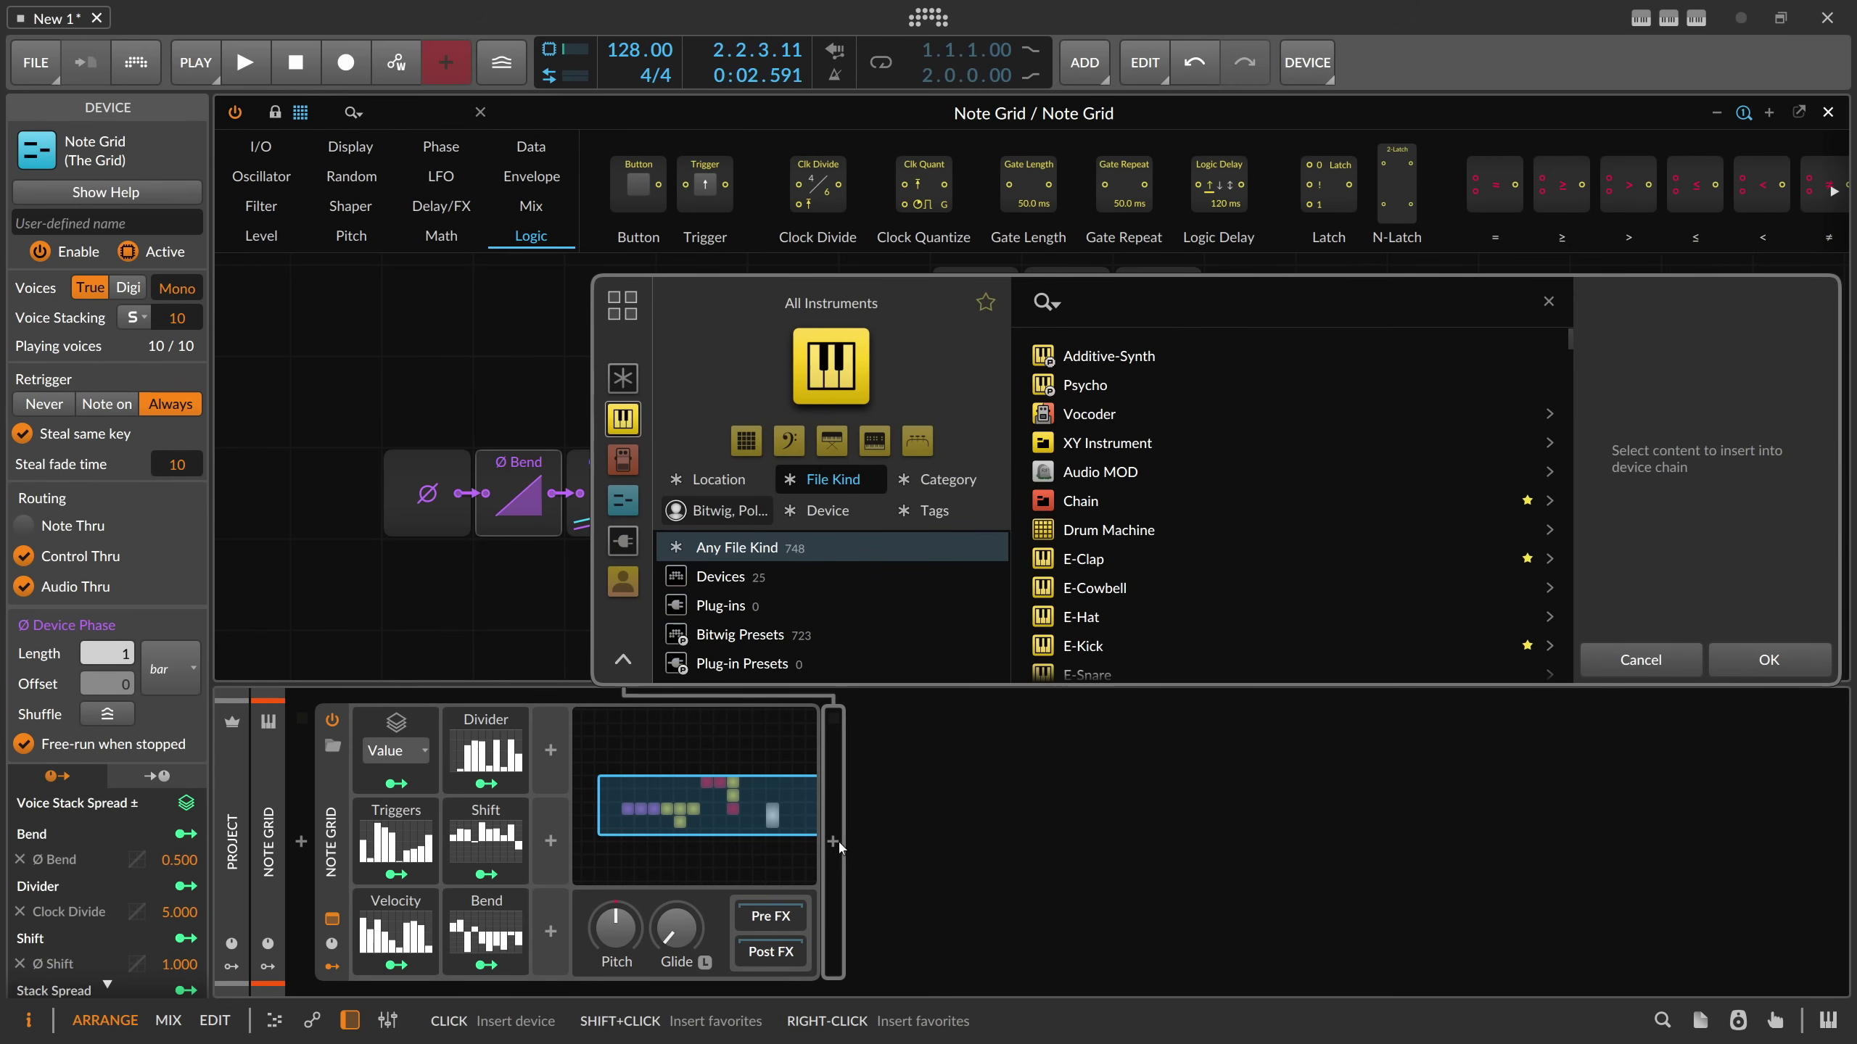
{"action": "type", "text": "xo"}
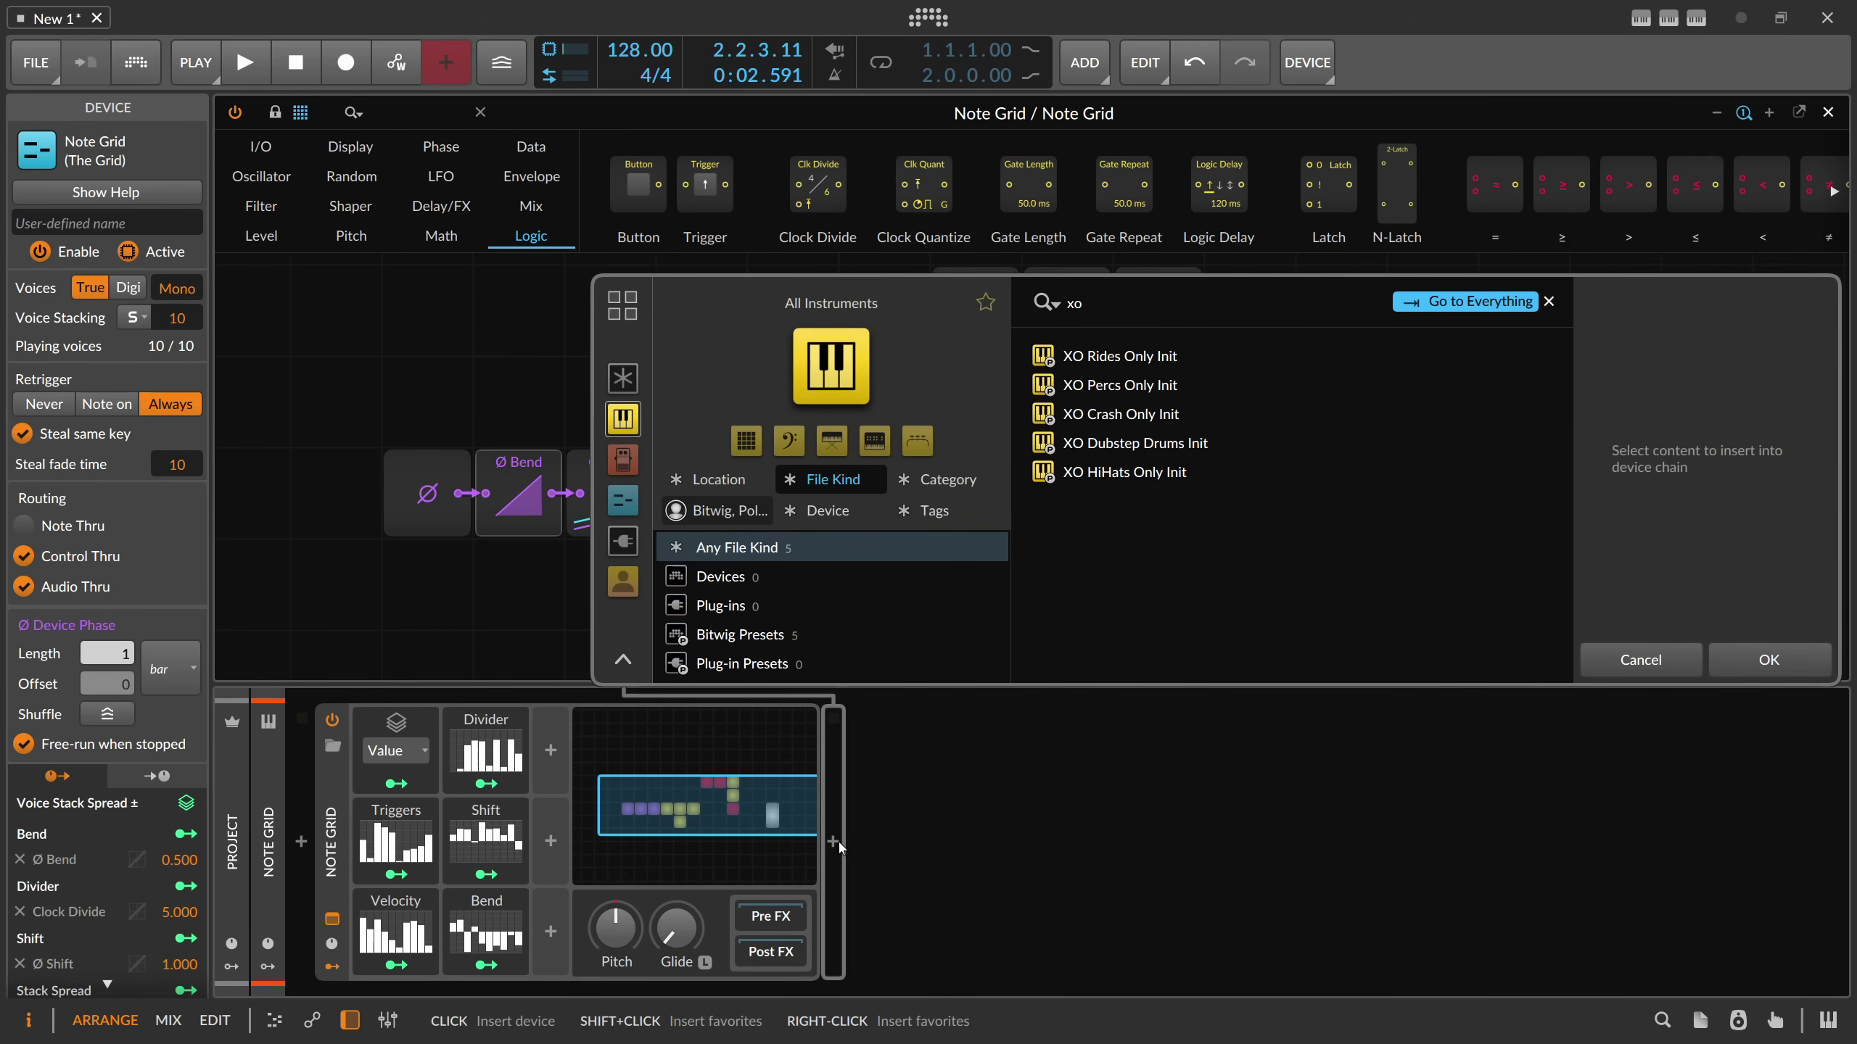
{"action": "double_click", "coordinate": [1157, 441]}
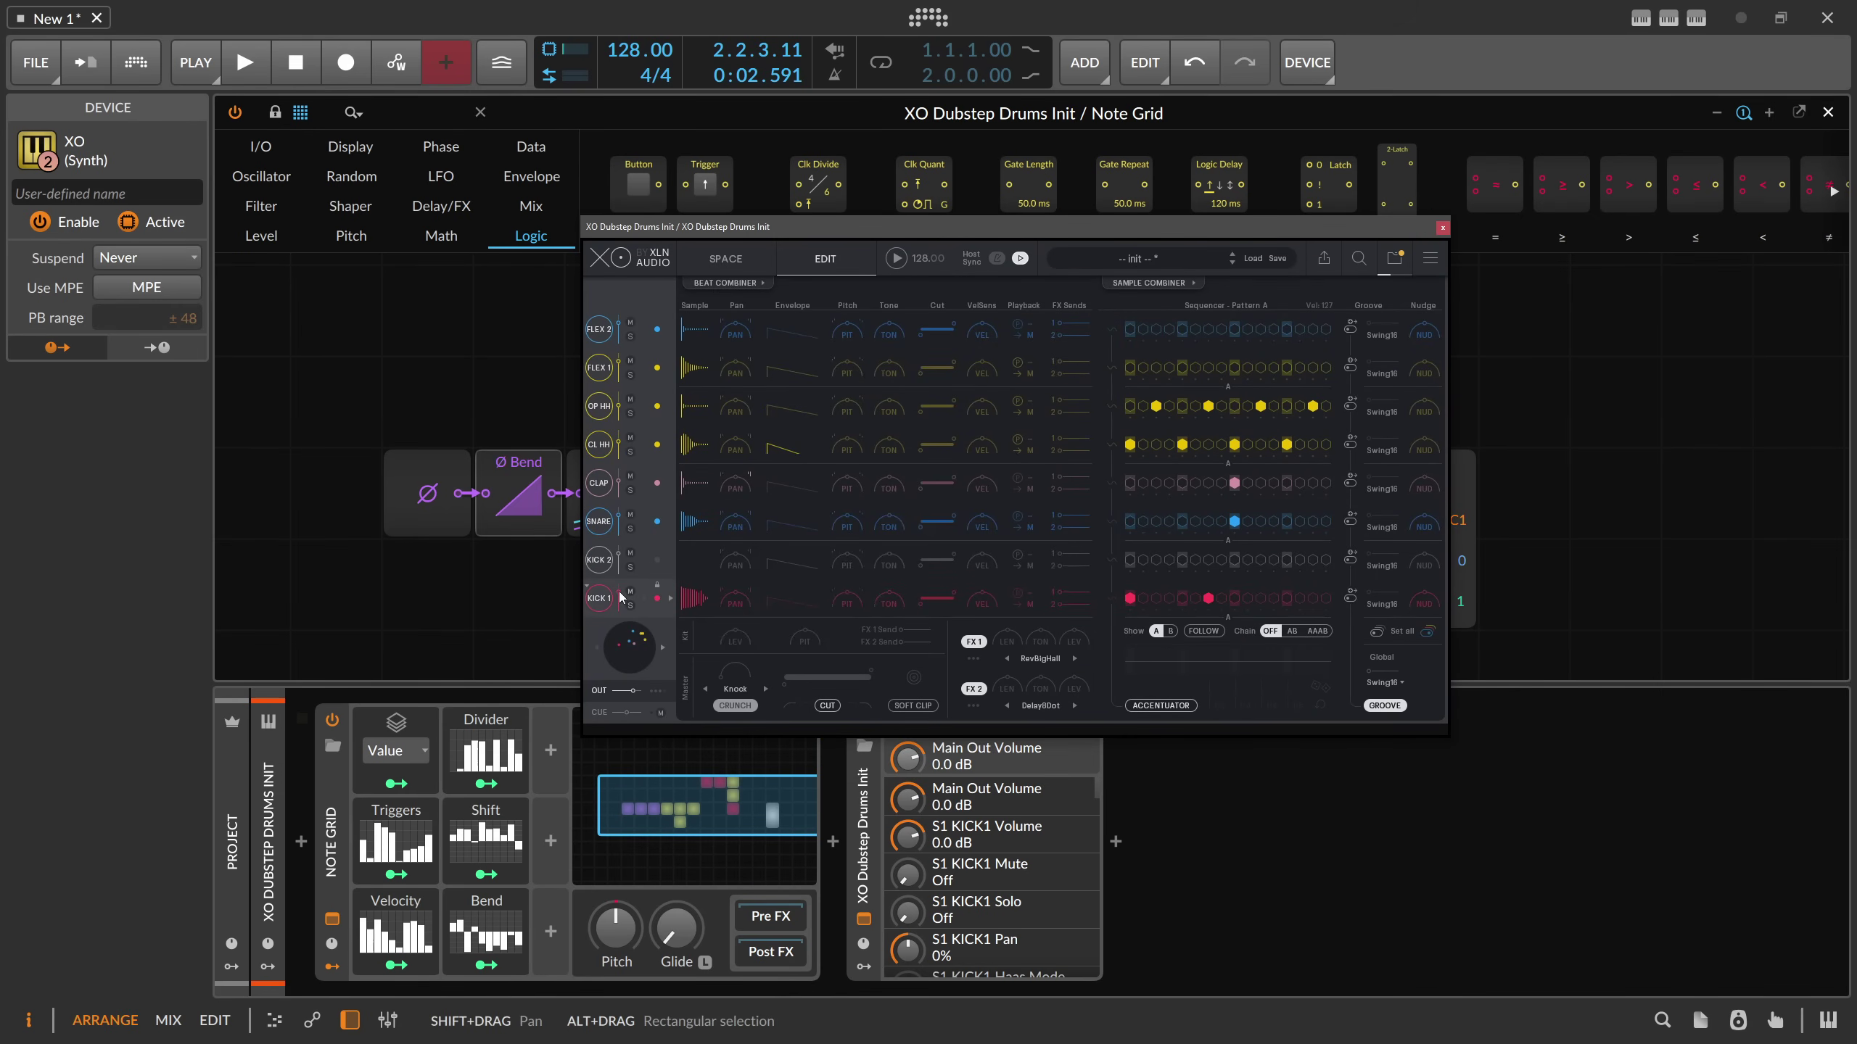
- Audition the XO drum instrument by starting and stopping playback
{"action": "key", "text": "space"}
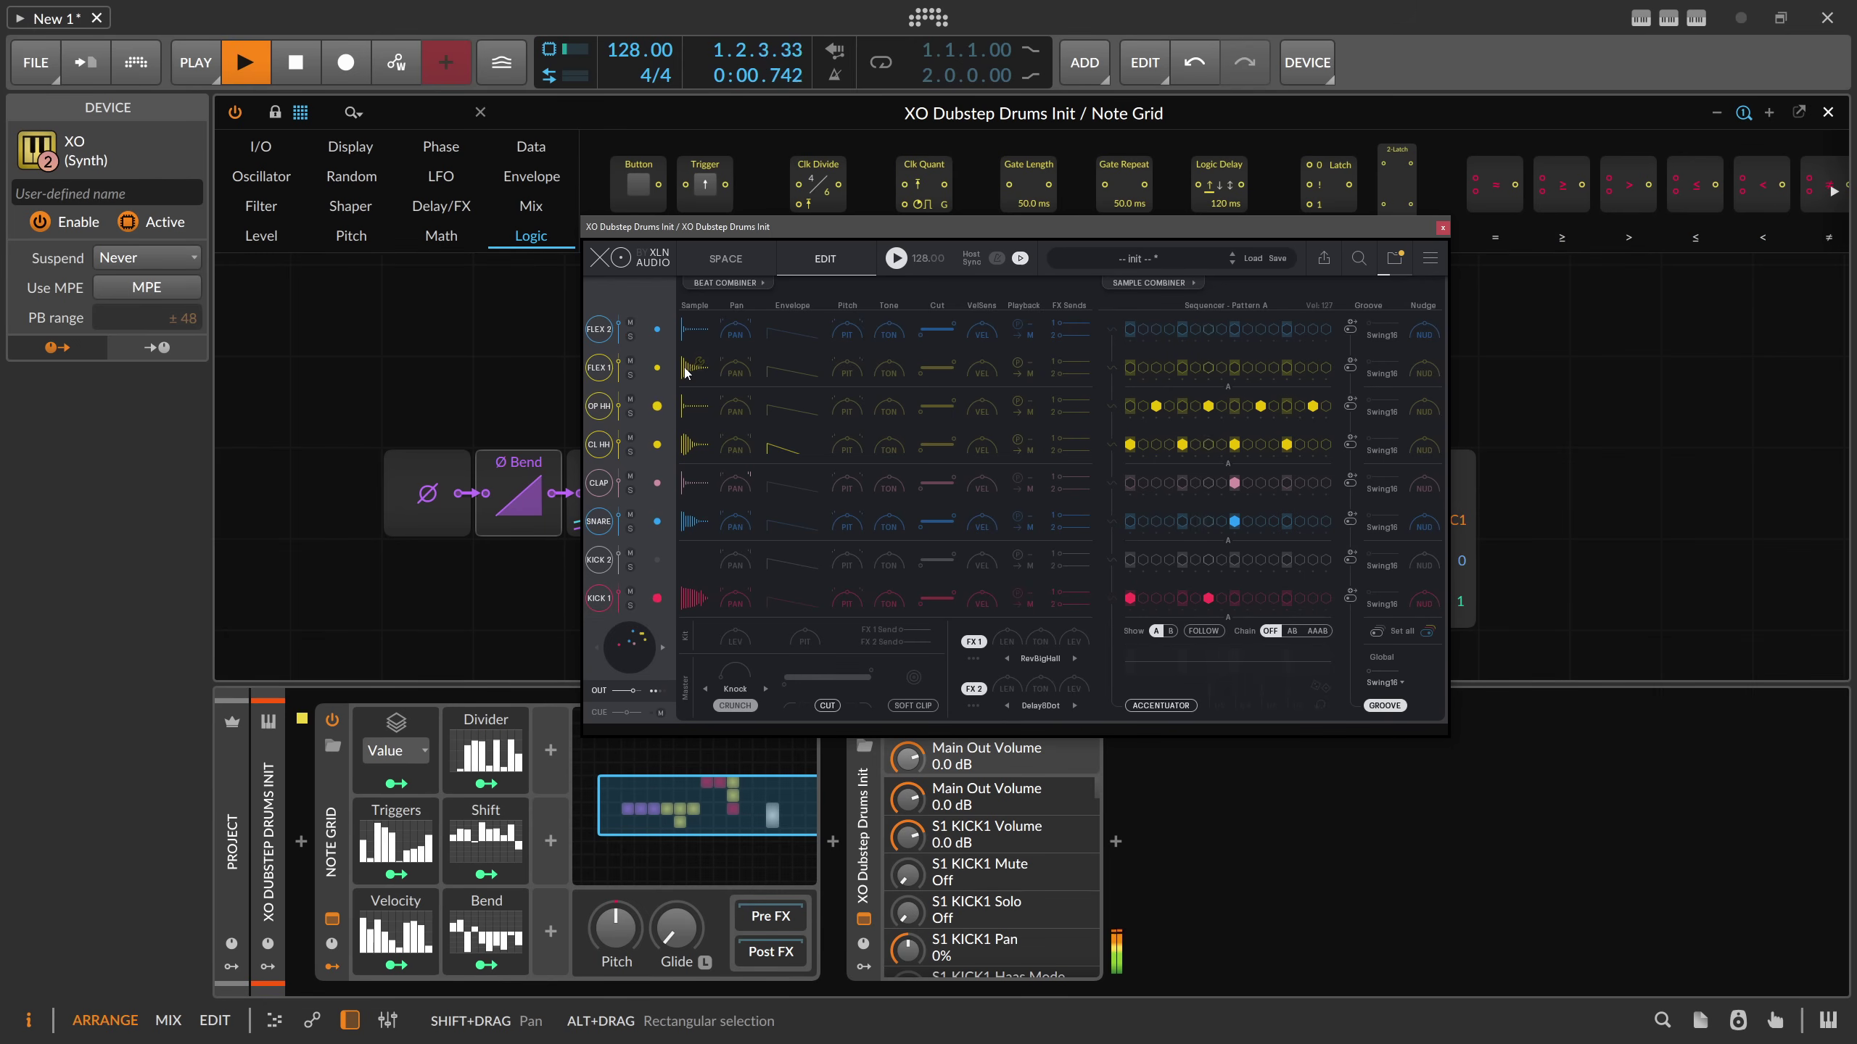
{"action": "key", "text": "space"}
{"action": "key", "text": "space"}
- Expand the Triggers sequence, randomize its ten steps, and audition the new drum pattern
{"action": "left_click", "coordinate": [409, 842]}
{"action": "key", "text": "space"}
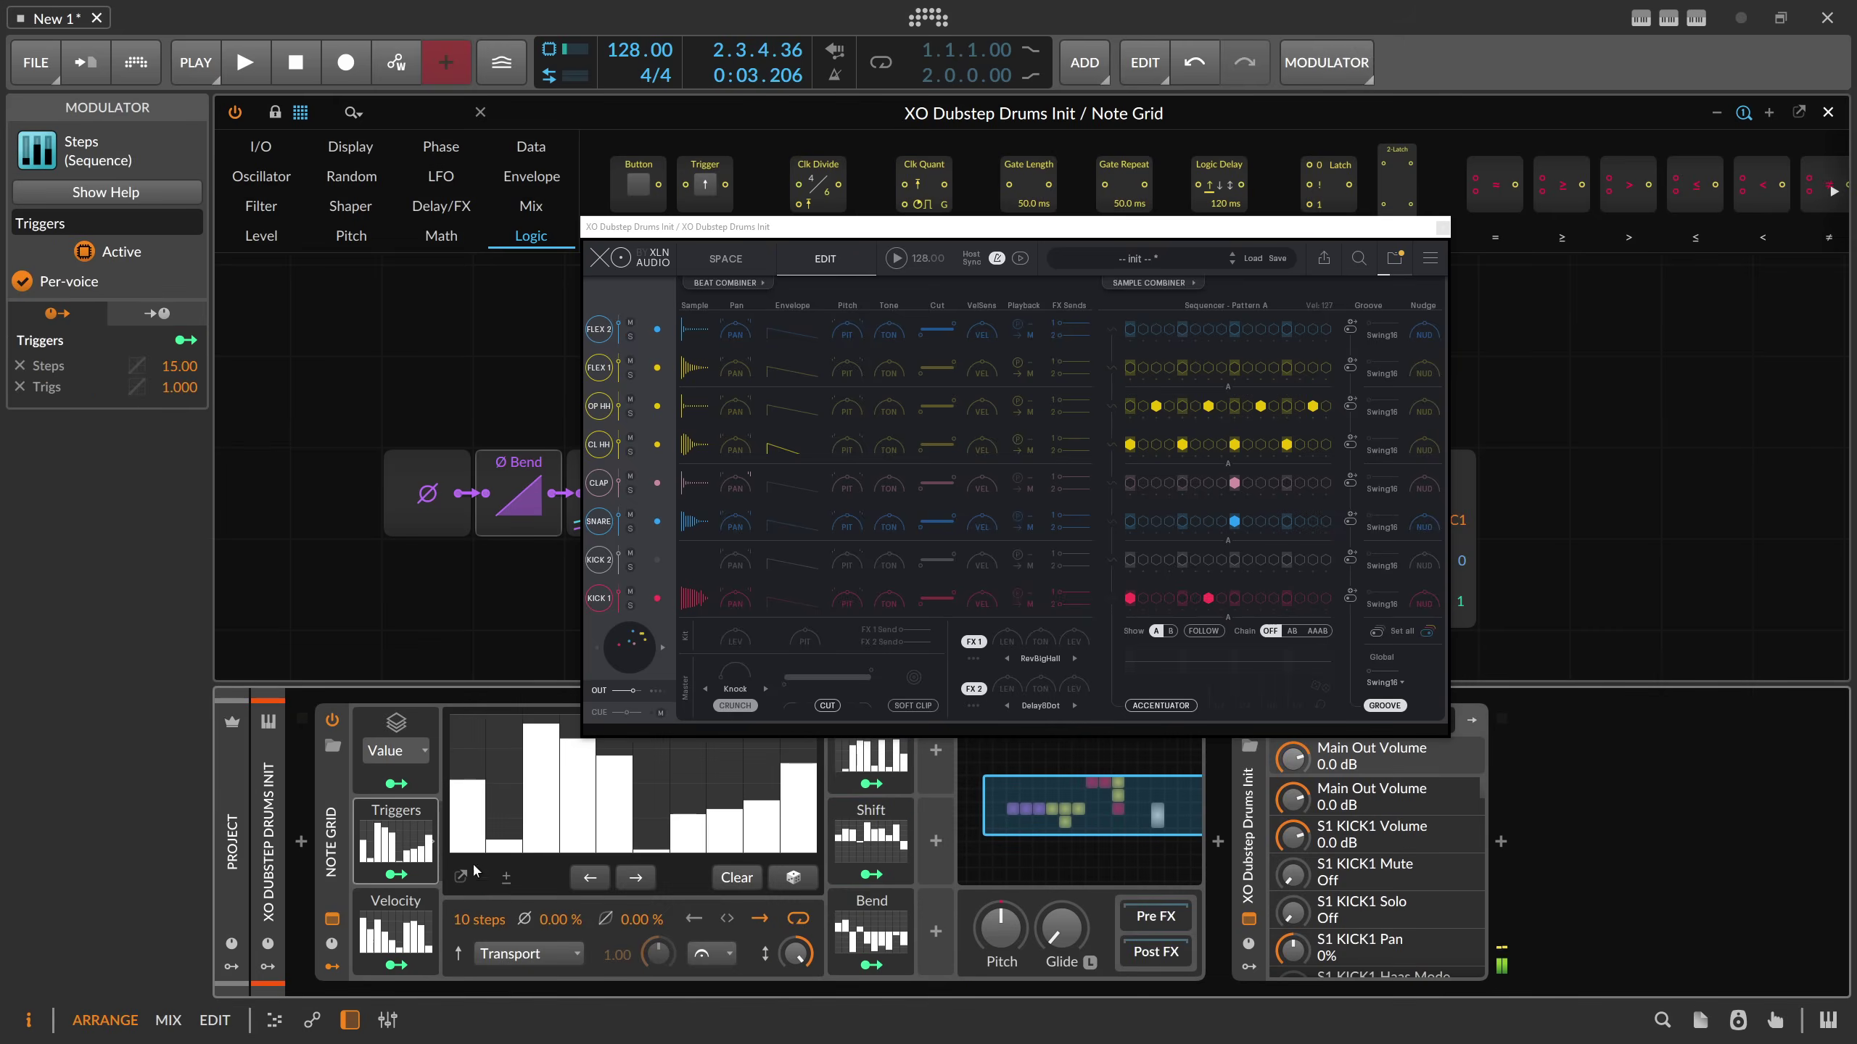
{"action": "left_click", "coordinate": [793, 877]}
{"action": "key", "text": "space"}
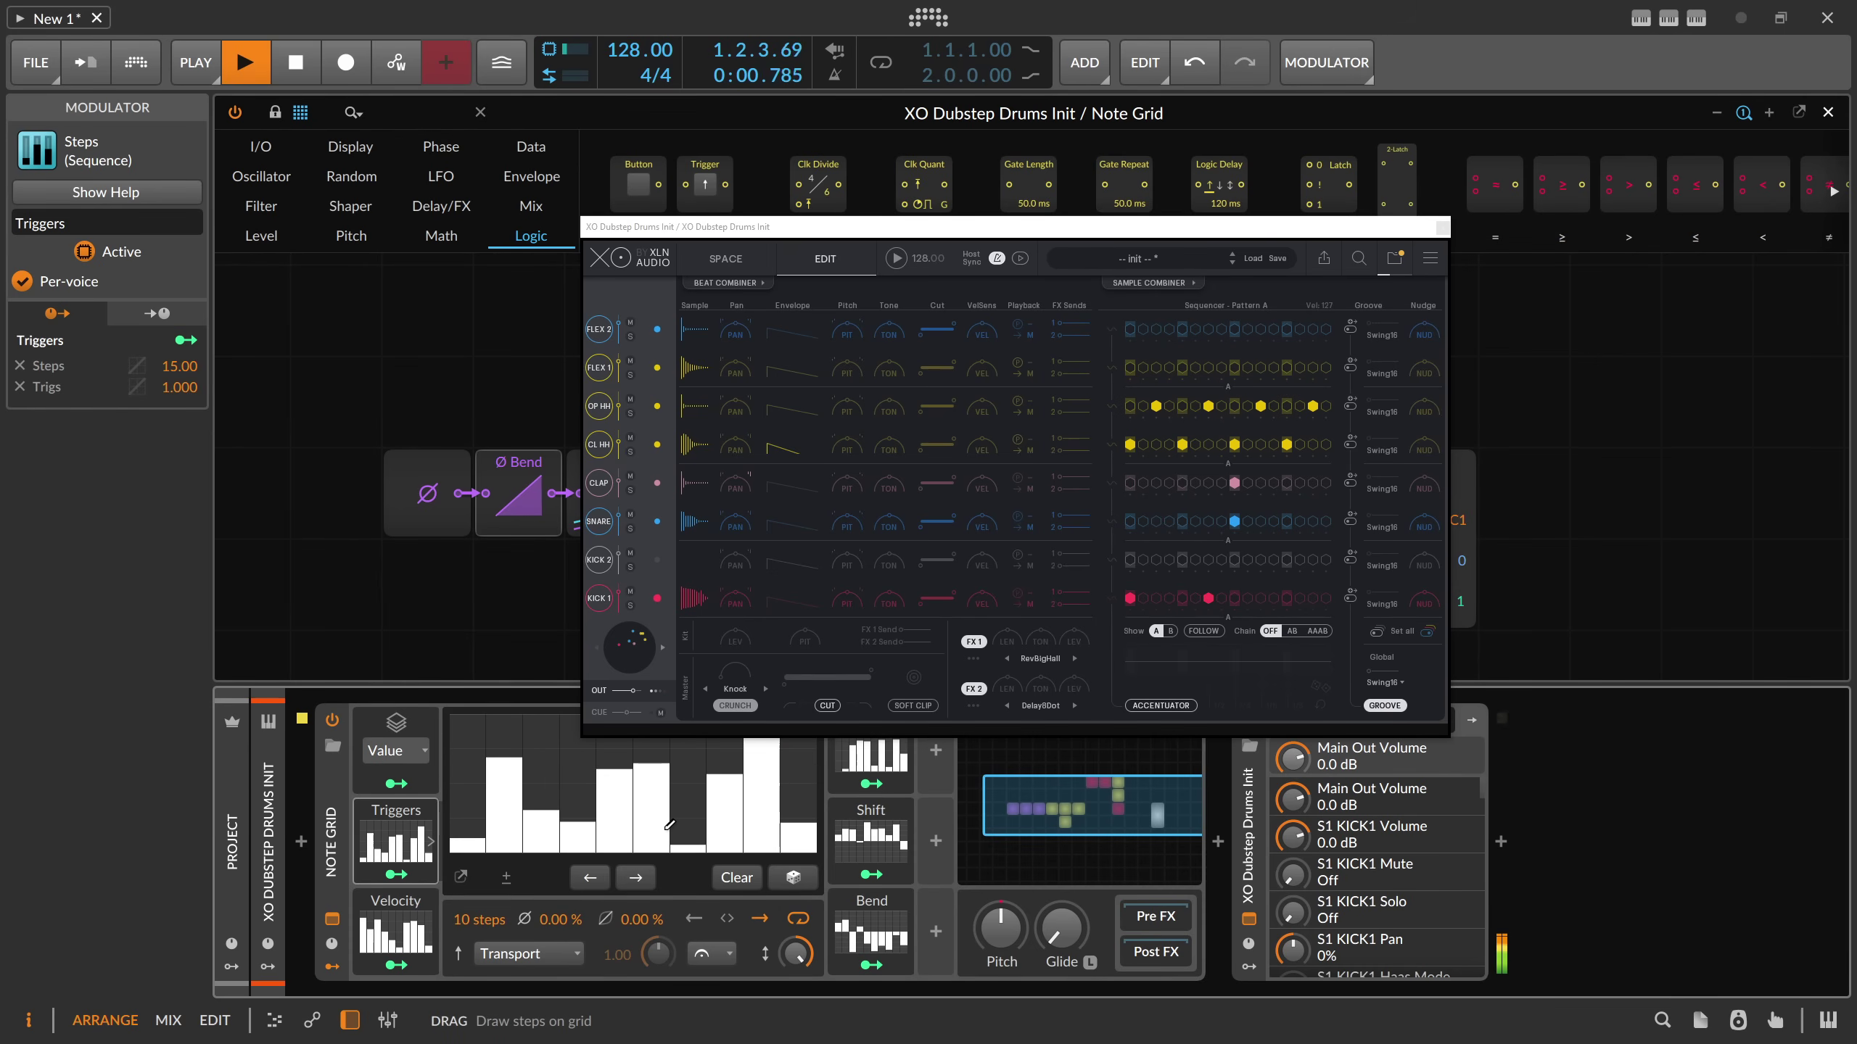
{"action": "key", "text": "space"}
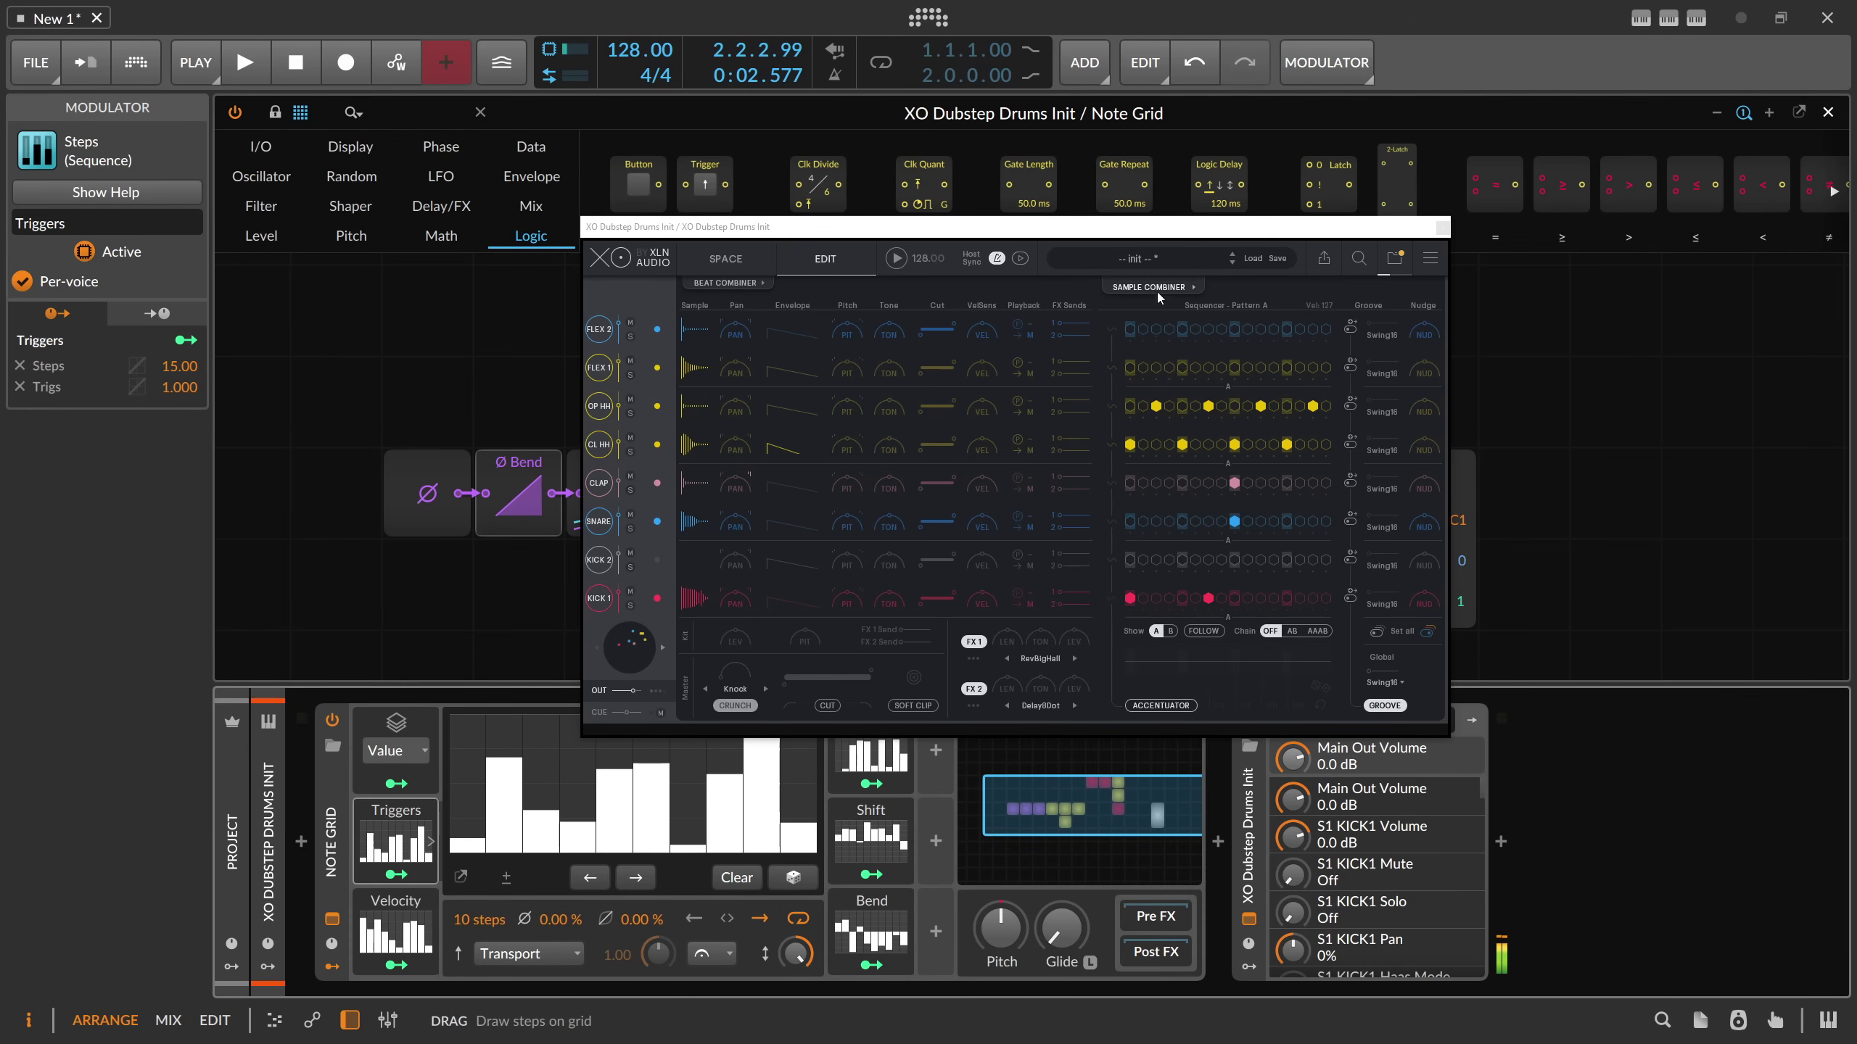
- Randomize the drum samples in XO's Sample Combiner, and close the plug-in window after auditioning them
{"action": "left_click", "coordinate": [1156, 285]}
{"action": "left_click", "coordinate": [1324, 670]}
{"action": "key", "text": "space"}
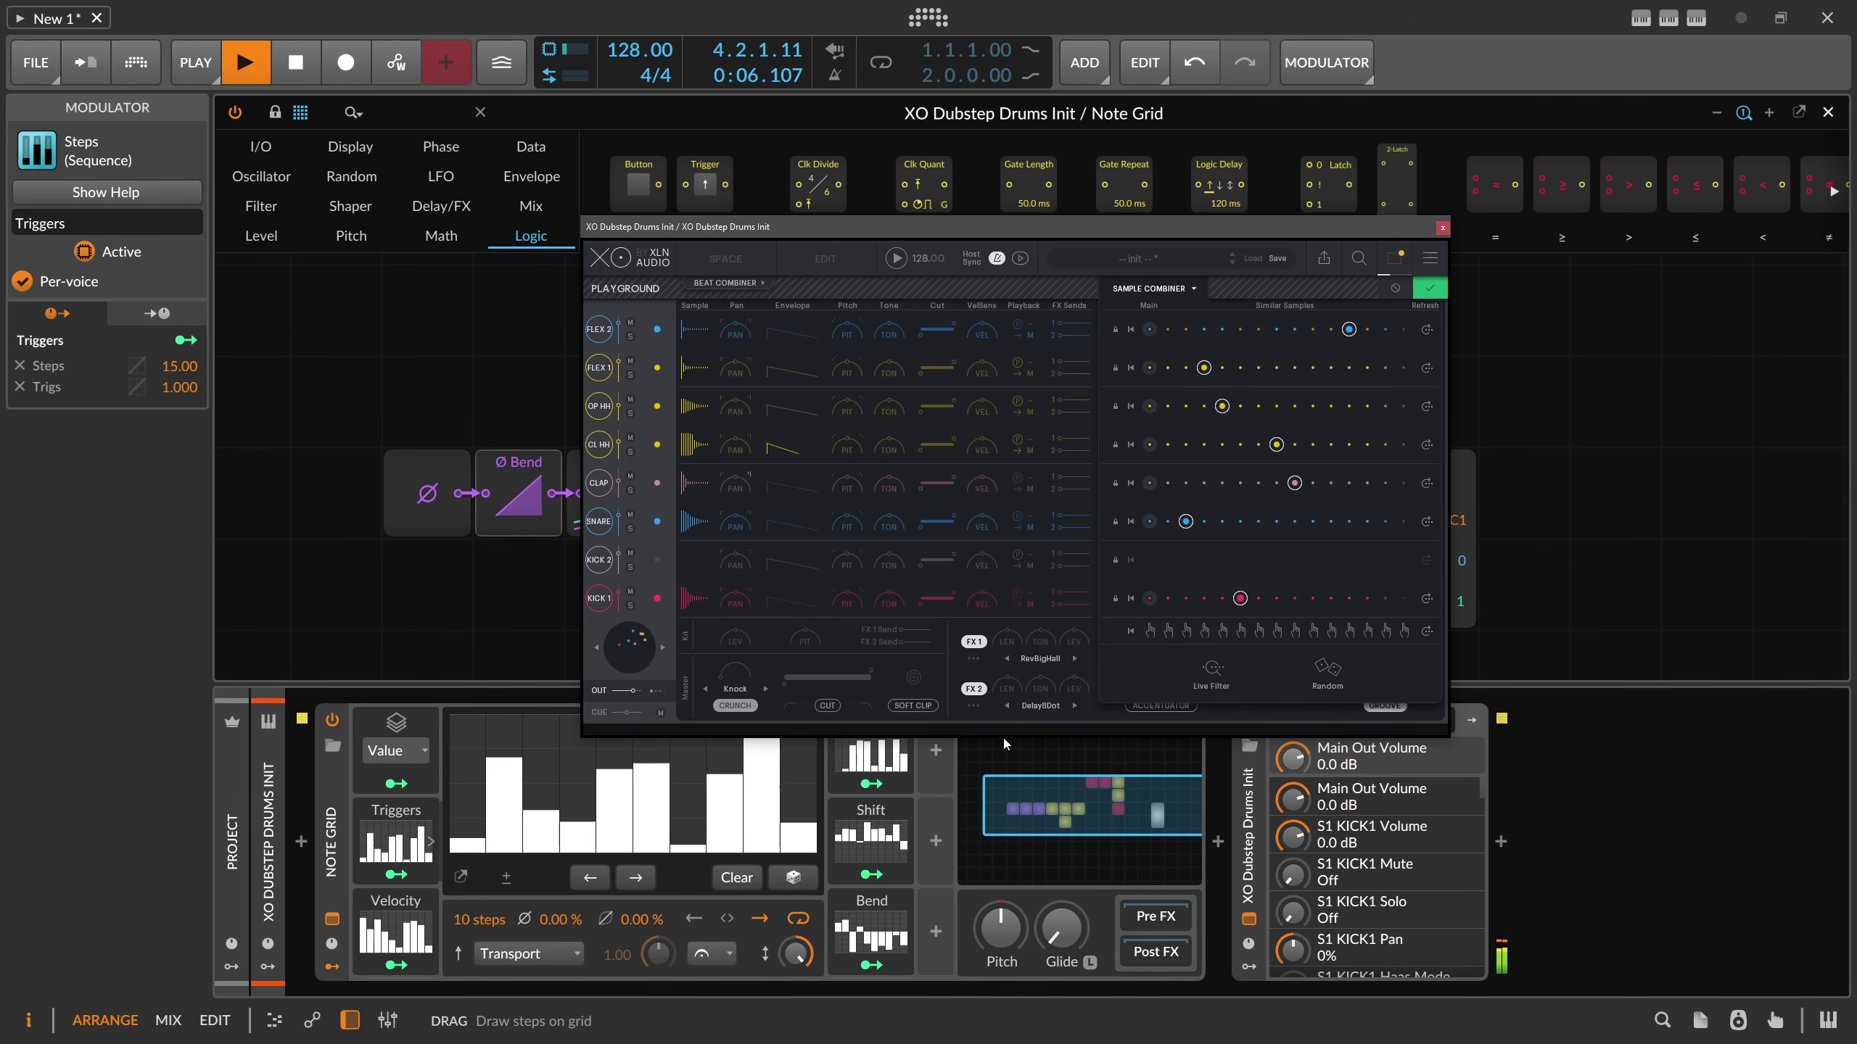
{"action": "key", "text": "space"}
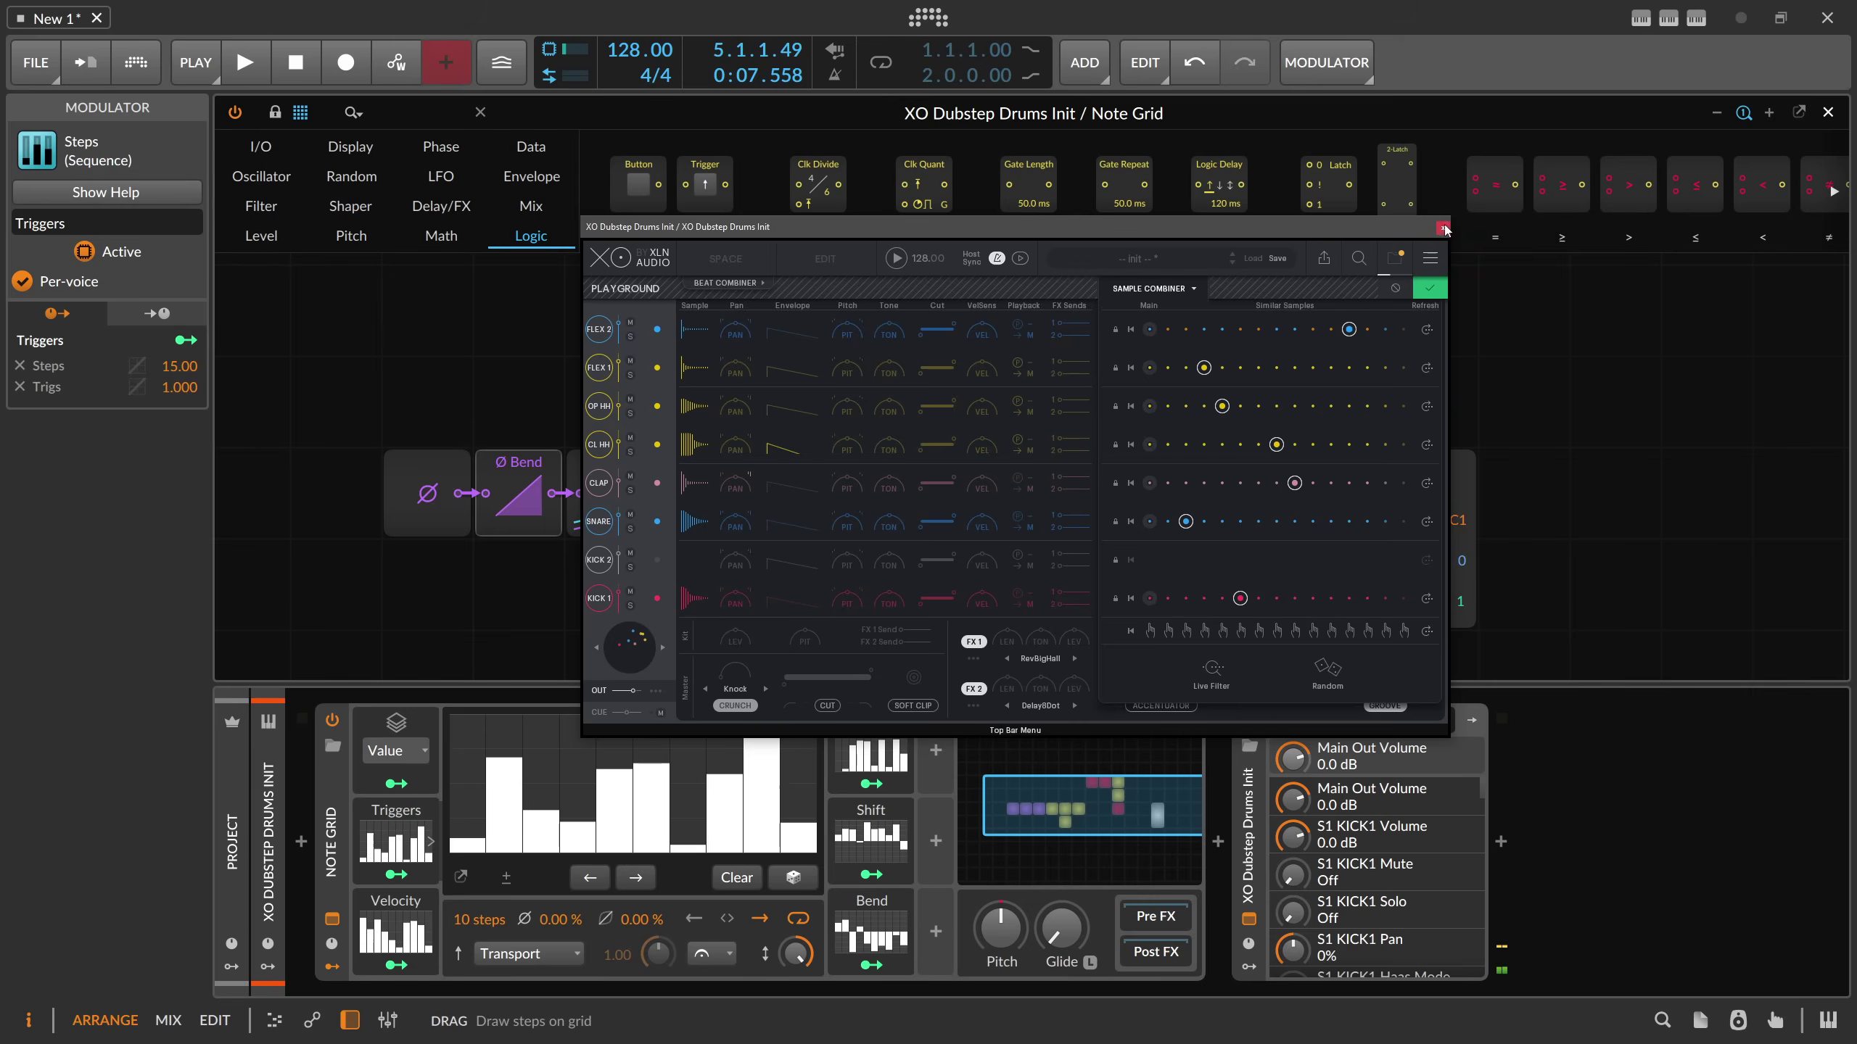
{"action": "left_click", "coordinate": [1442, 228]}
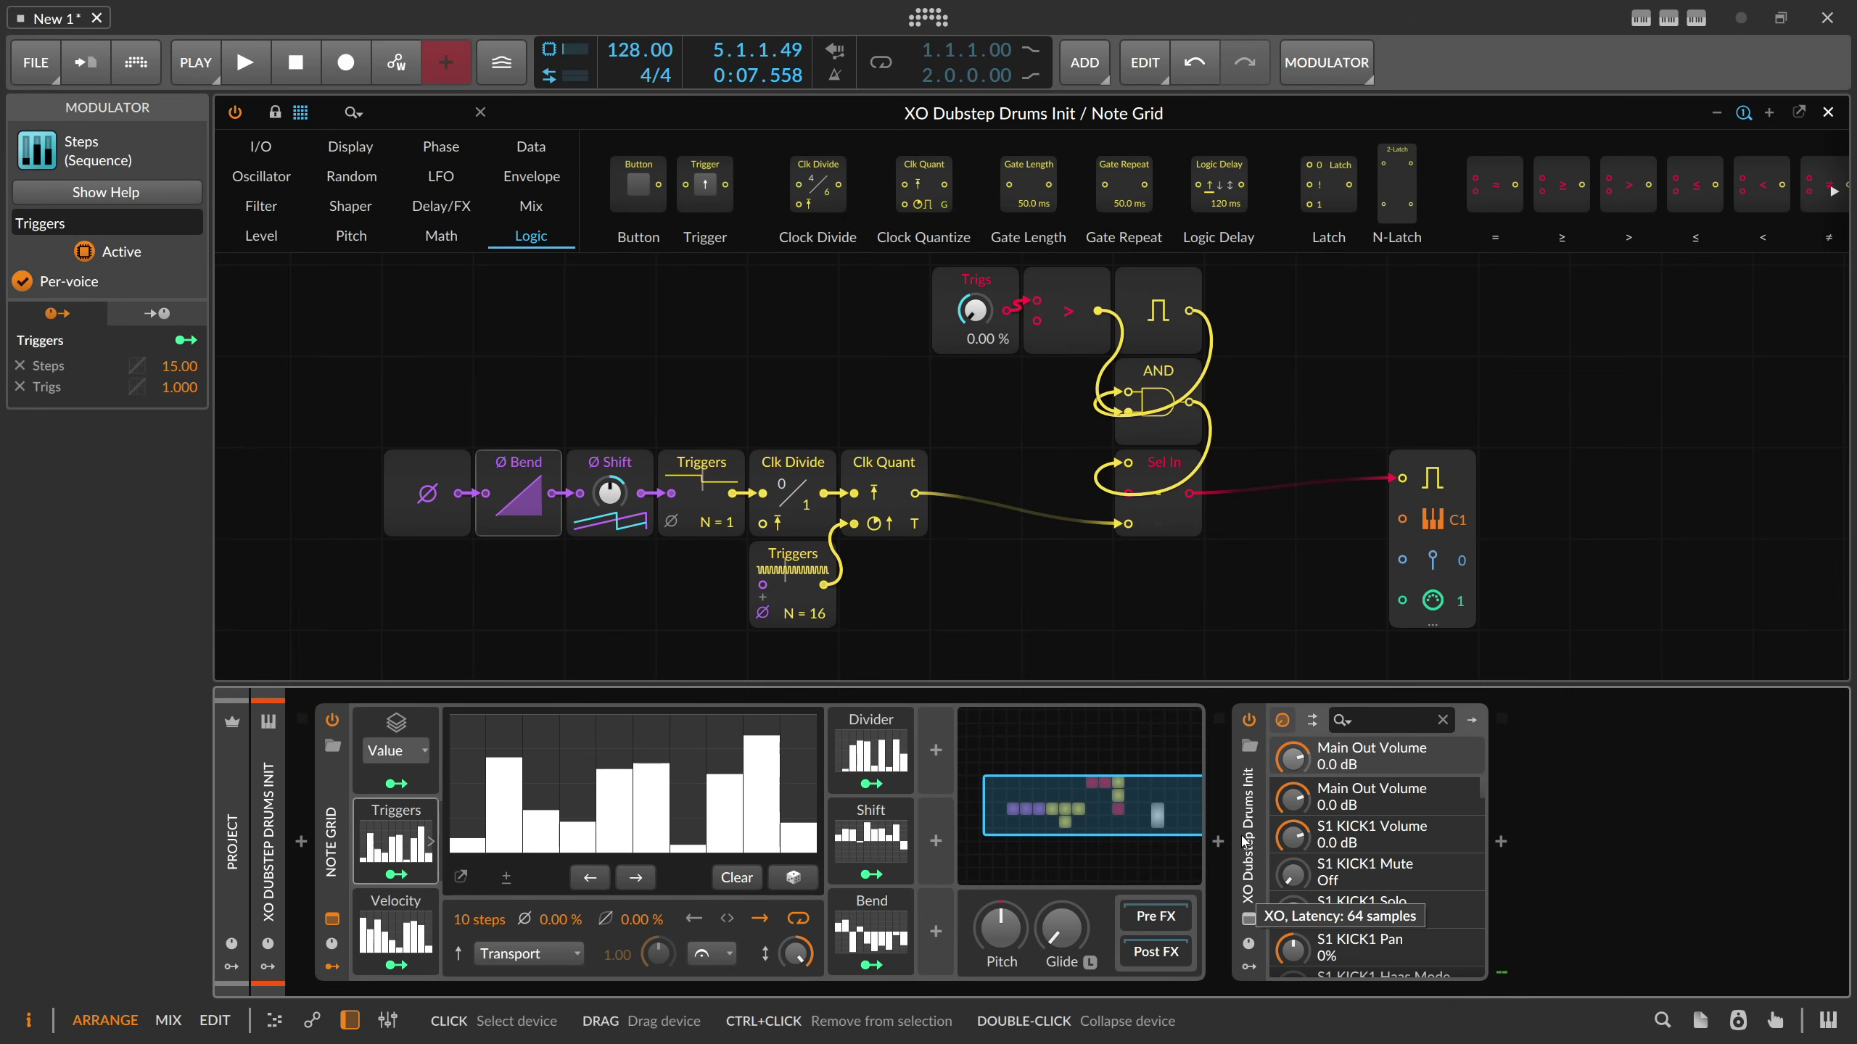
- Insert a Select In module before Ø Bend and connect the phase input module to both of its signal inputs
{"action": "mouse_move", "coordinate": [867, 415]}
{"action": "left_mouse_down"}
{"action": "mouse_move", "coordinate": [755, 399]}
{"action": "mouse_move", "coordinate": [858, 435]}
{"action": "left_mouse_up"}
{"action": "left_click_drag", "start_coordinate": [703, 422], "coordinate": [1111, 385]}
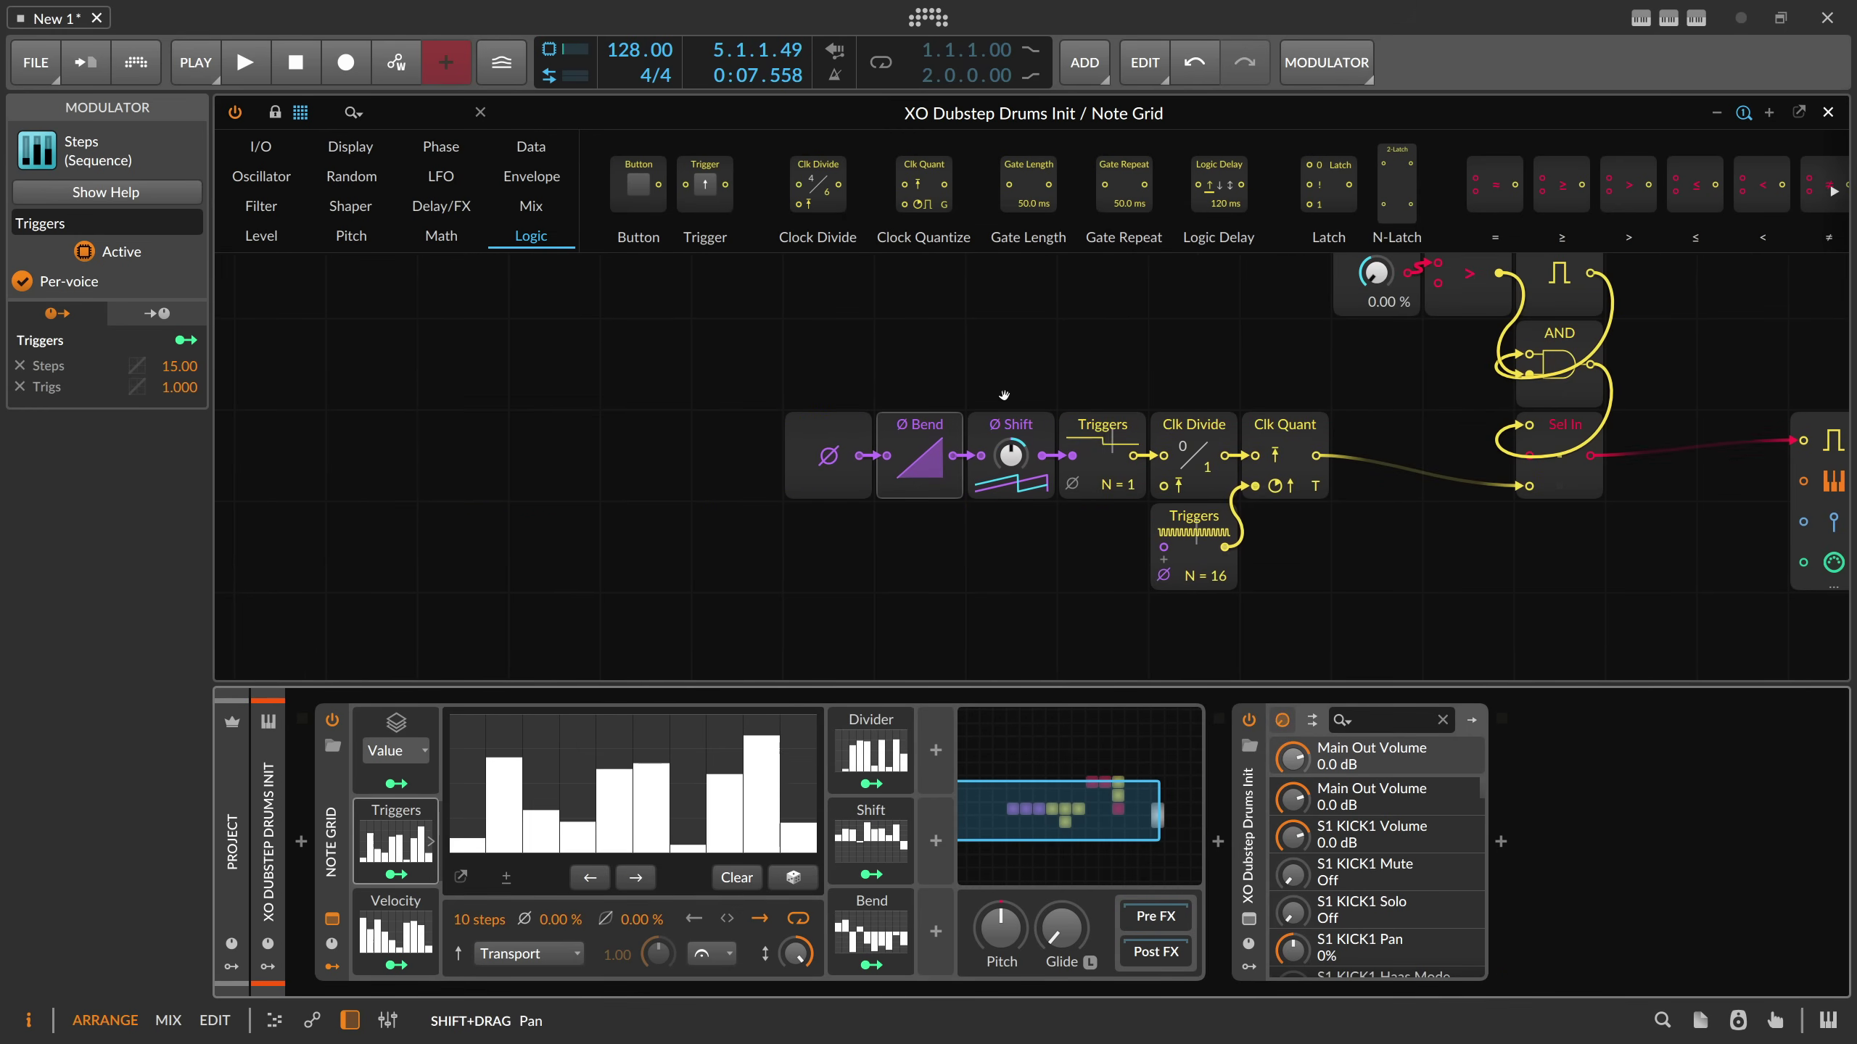
{"action": "left_click_drag", "start_coordinate": [797, 428], "coordinate": [604, 412]}
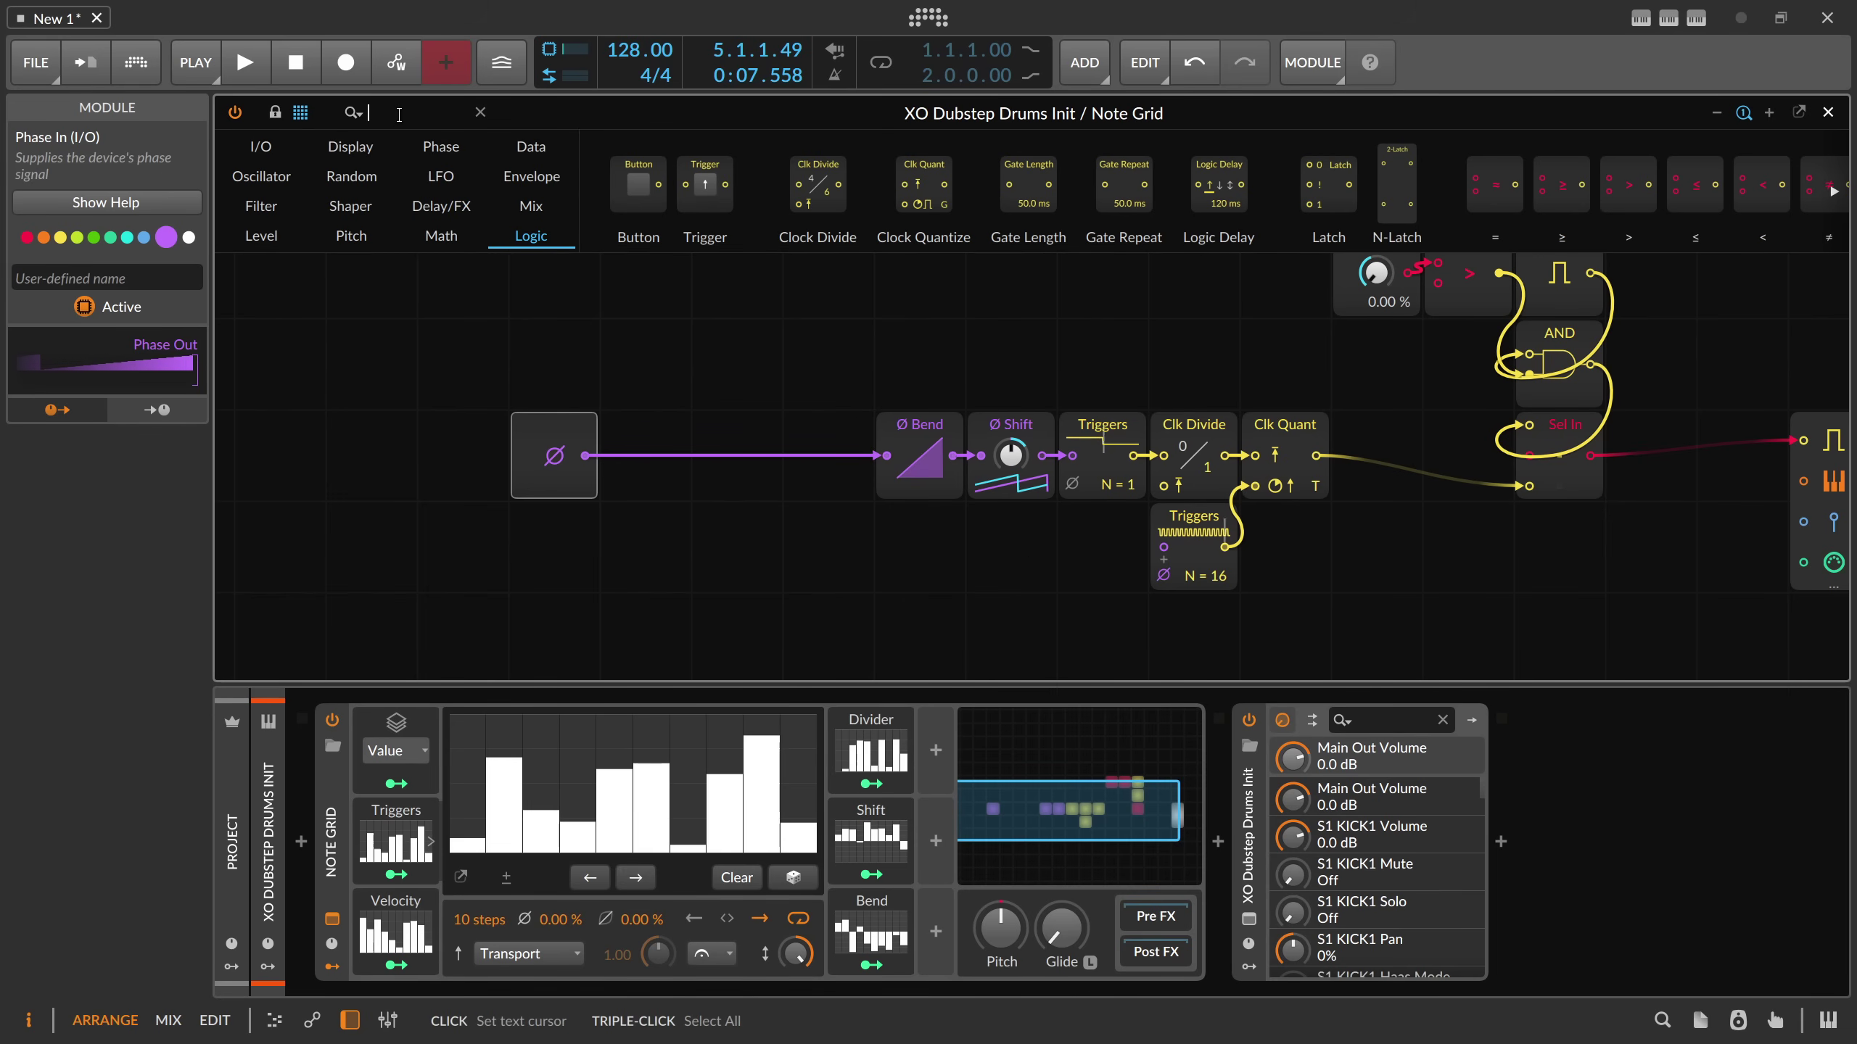
{"action": "type", "text": "sel"}
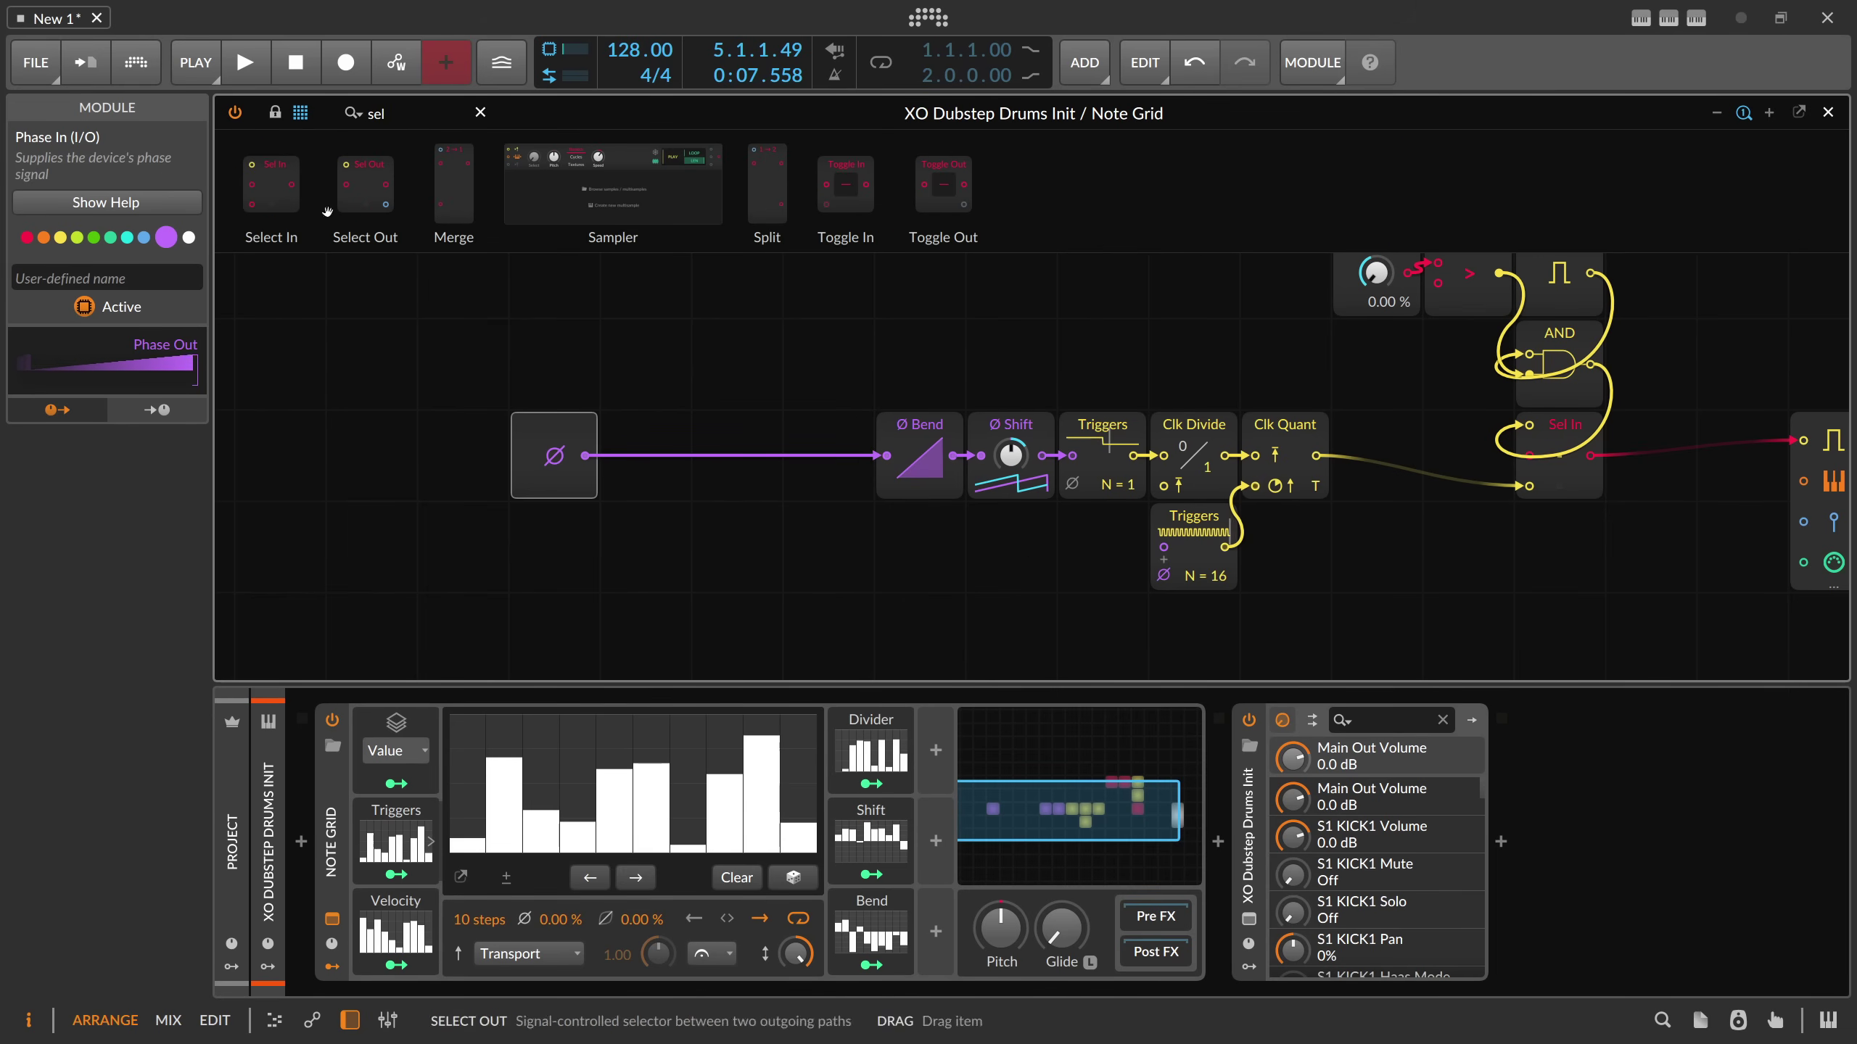
{"action": "left_click_drag", "start_coordinate": [271, 186], "coordinate": [823, 422]}
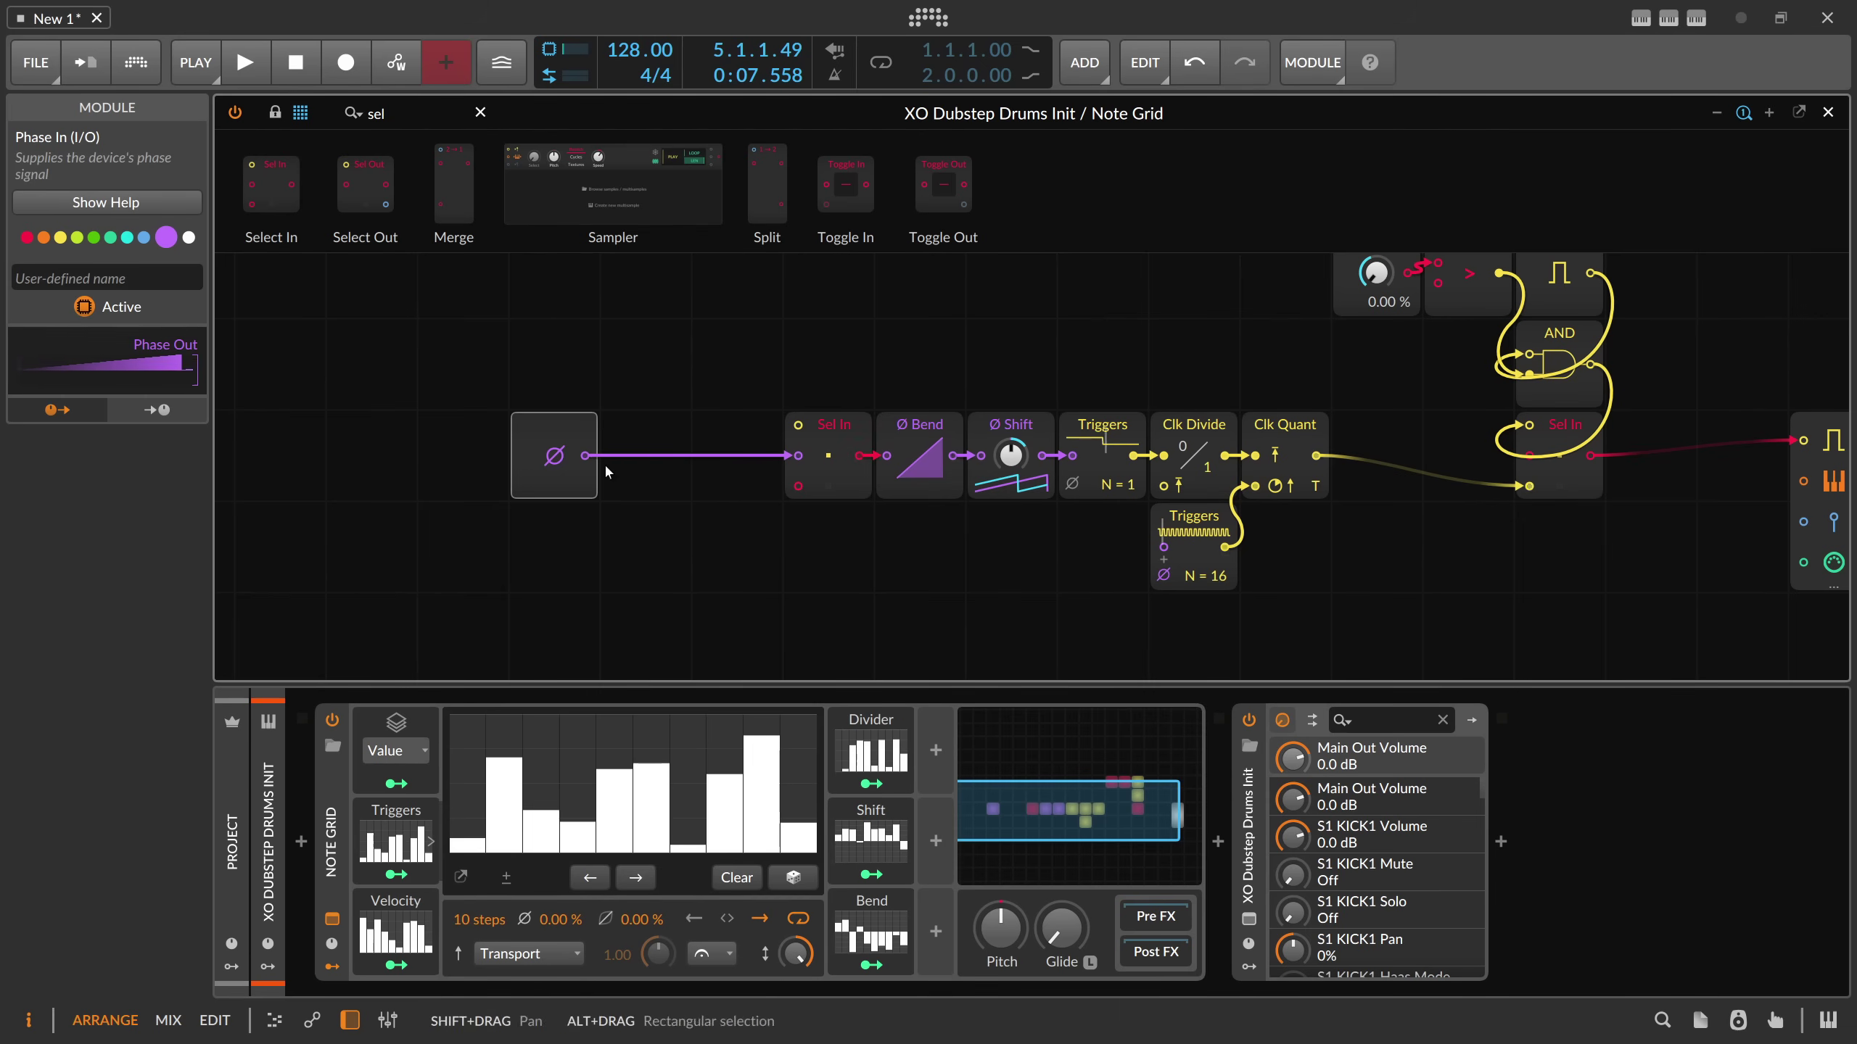
{"action": "left_click_drag", "start_coordinate": [584, 455], "coordinate": [802, 492]}
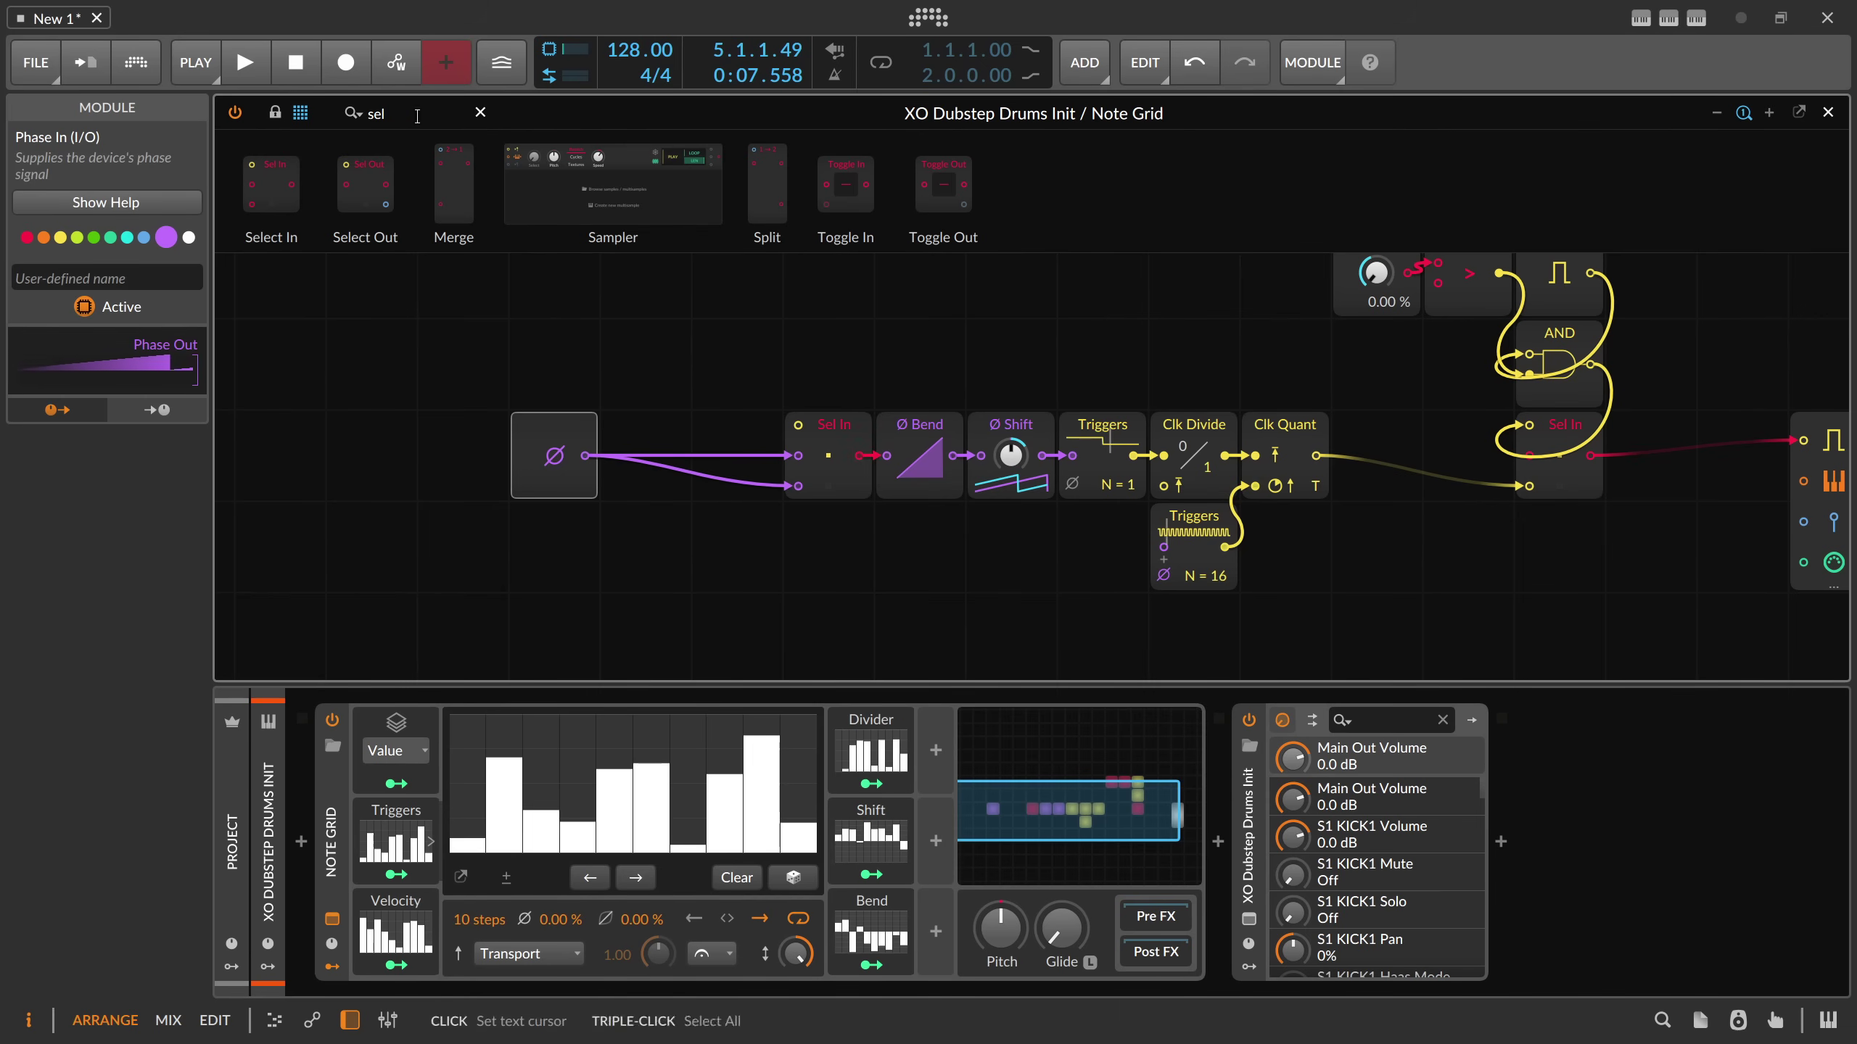
- Add a Key On module set to C#1 and connect its gate output to the new Select In's selector input
{"action": "key", "text": "BackSpace"}
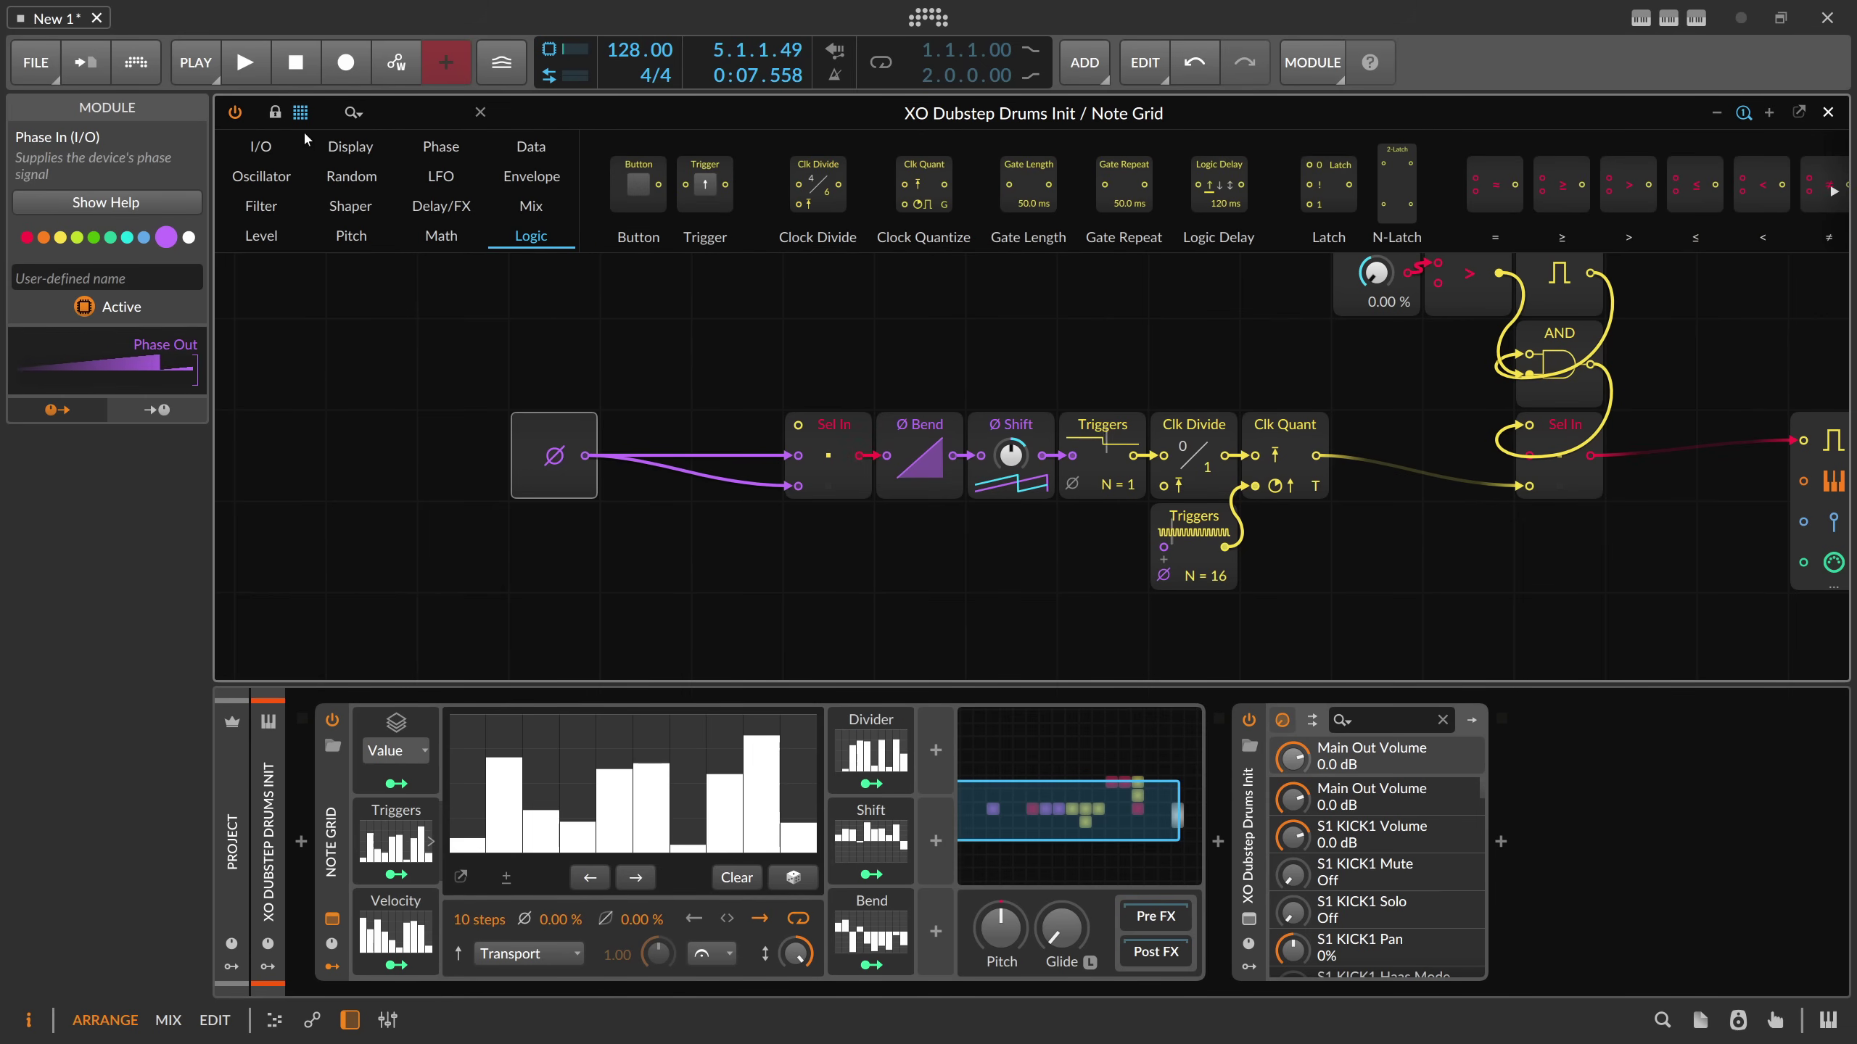
{"action": "type", "text": "note"}
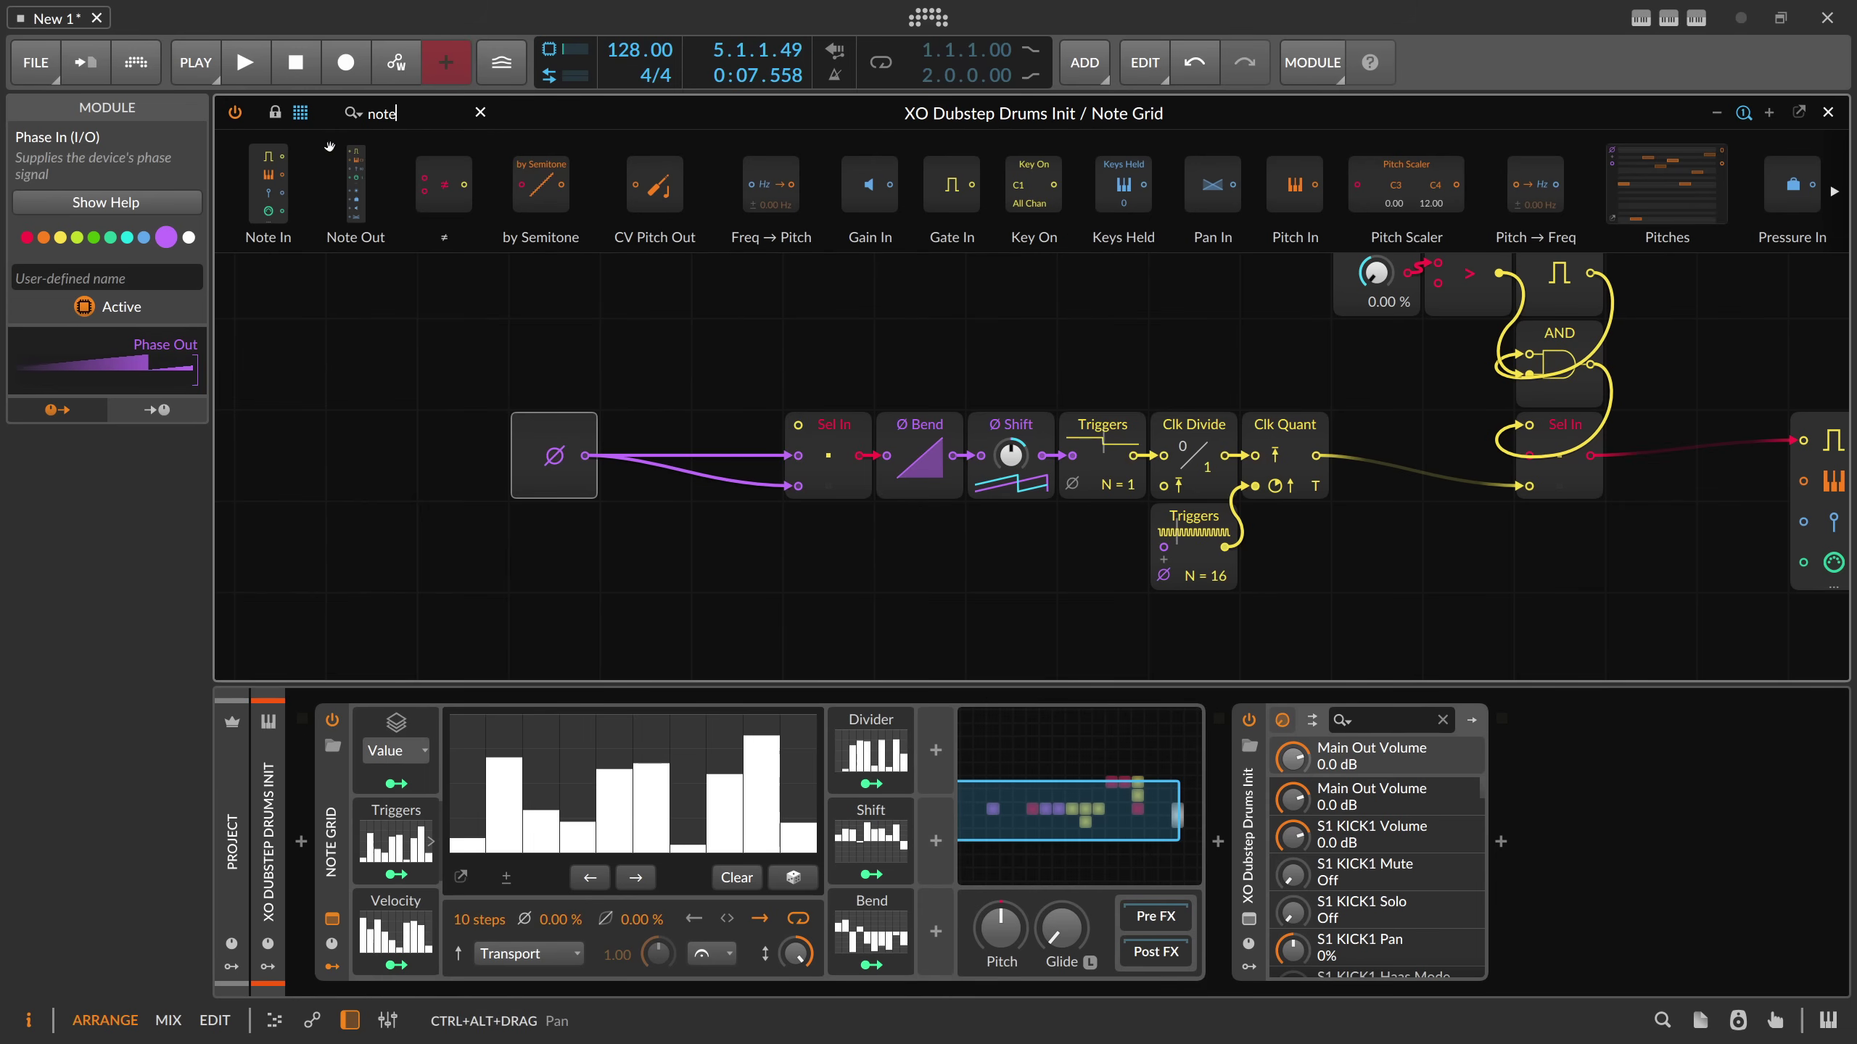
{"action": "left_click_drag", "start_coordinate": [991, 235], "coordinate": [645, 291]}
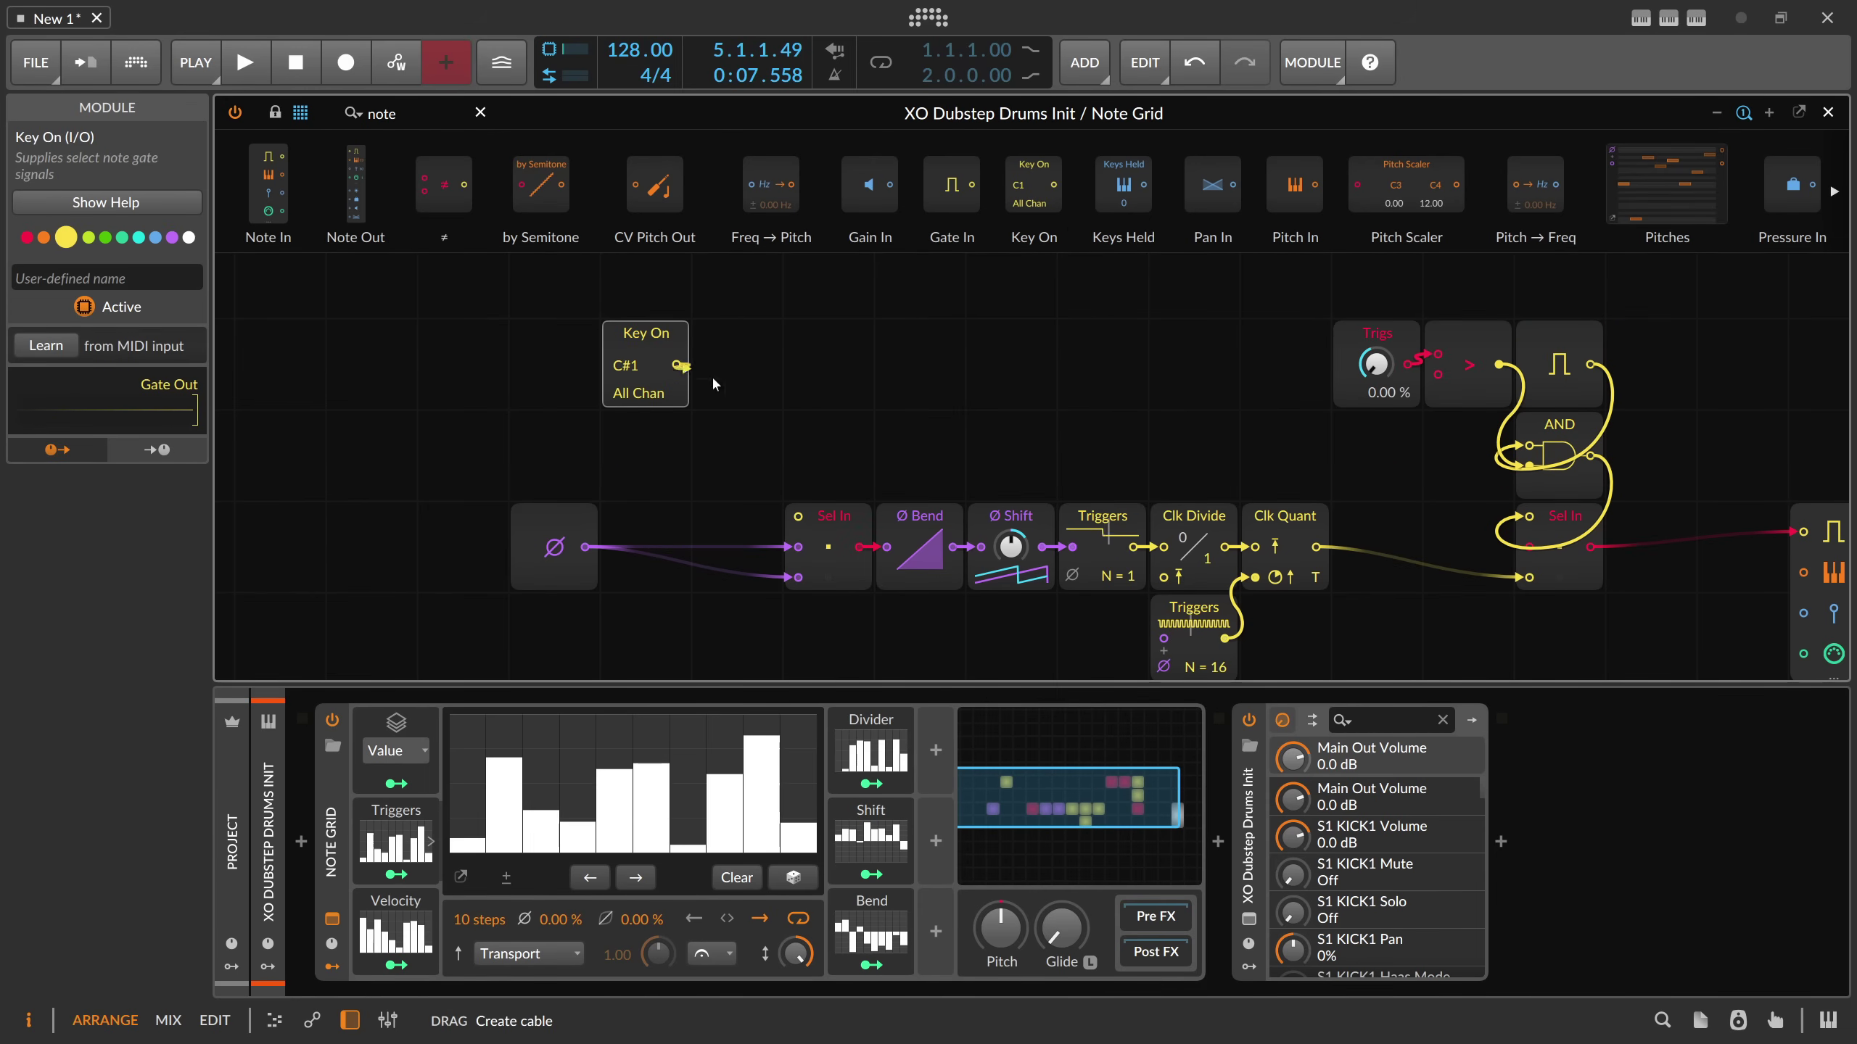
{"action": "left_click_drag", "start_coordinate": [793, 502], "coordinate": [798, 516]}
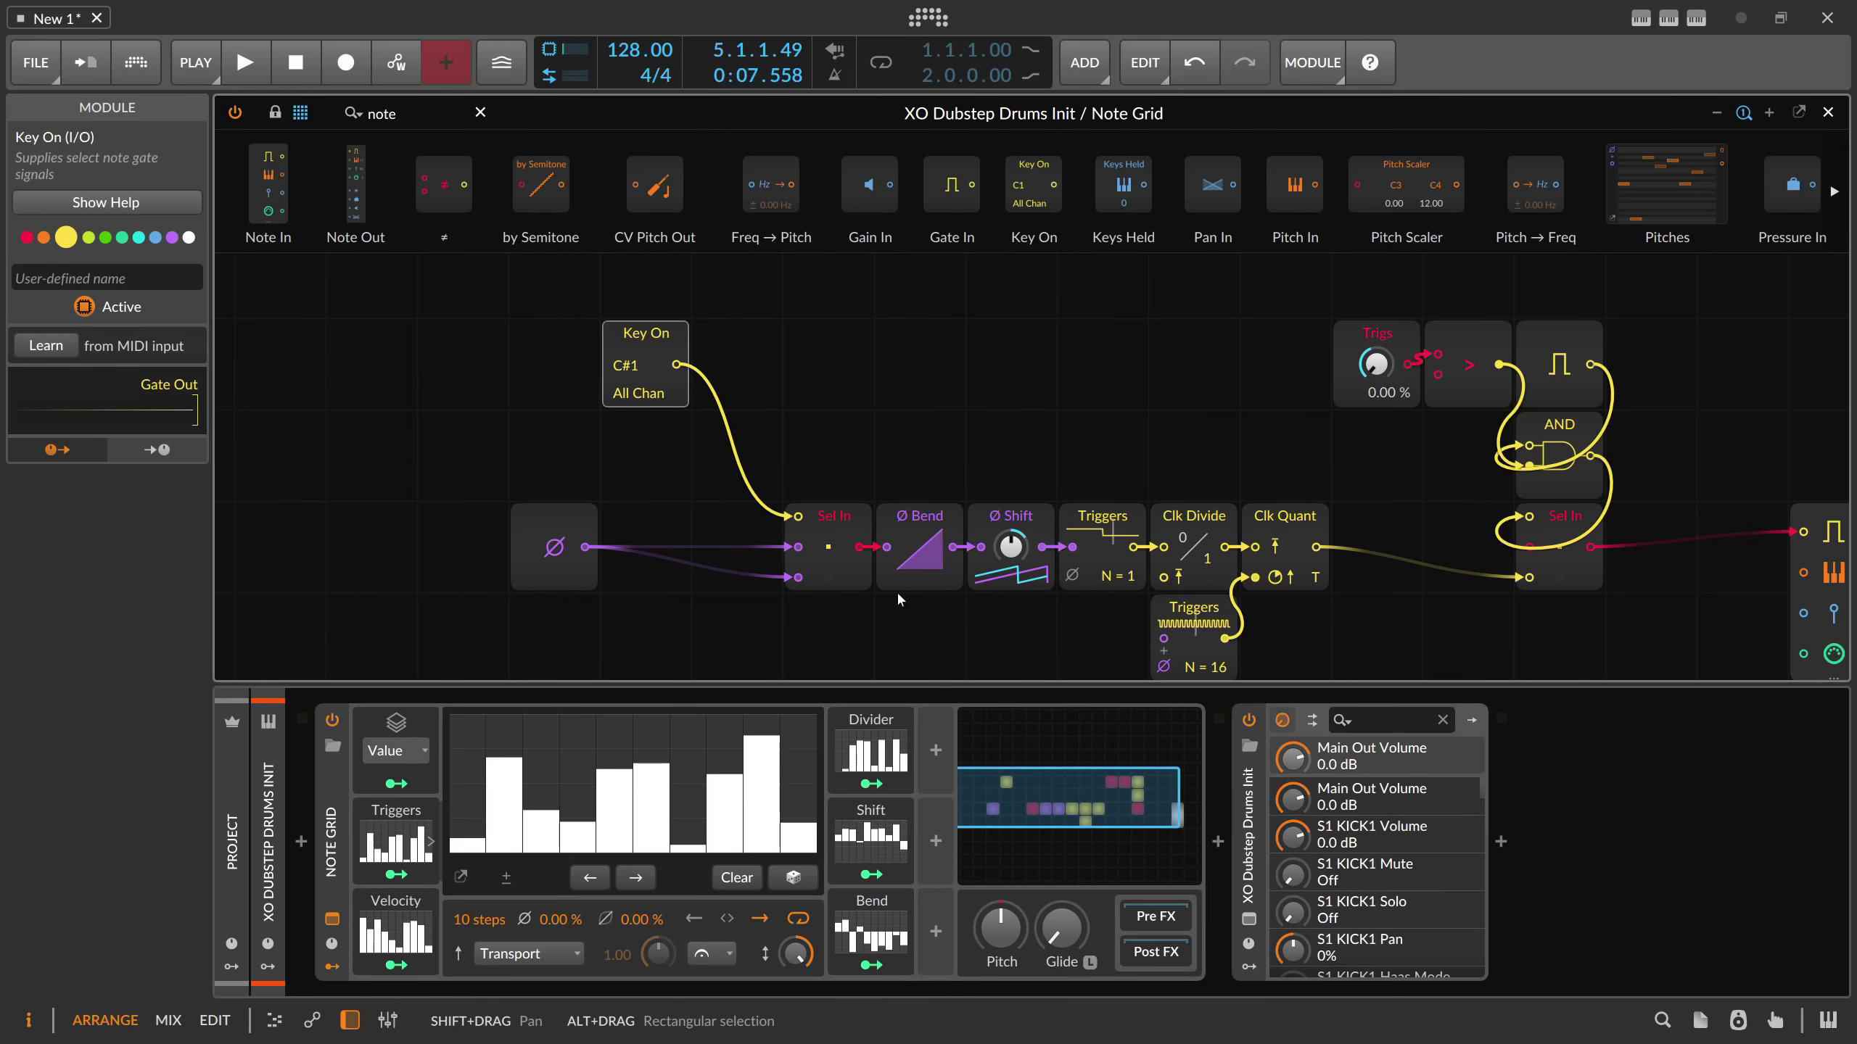
- Insert a Multiply module between the phase input module and the second signal input of the Select In
{"action": "left_click_drag", "start_coordinate": [918, 454], "coordinate": [851, 451]}
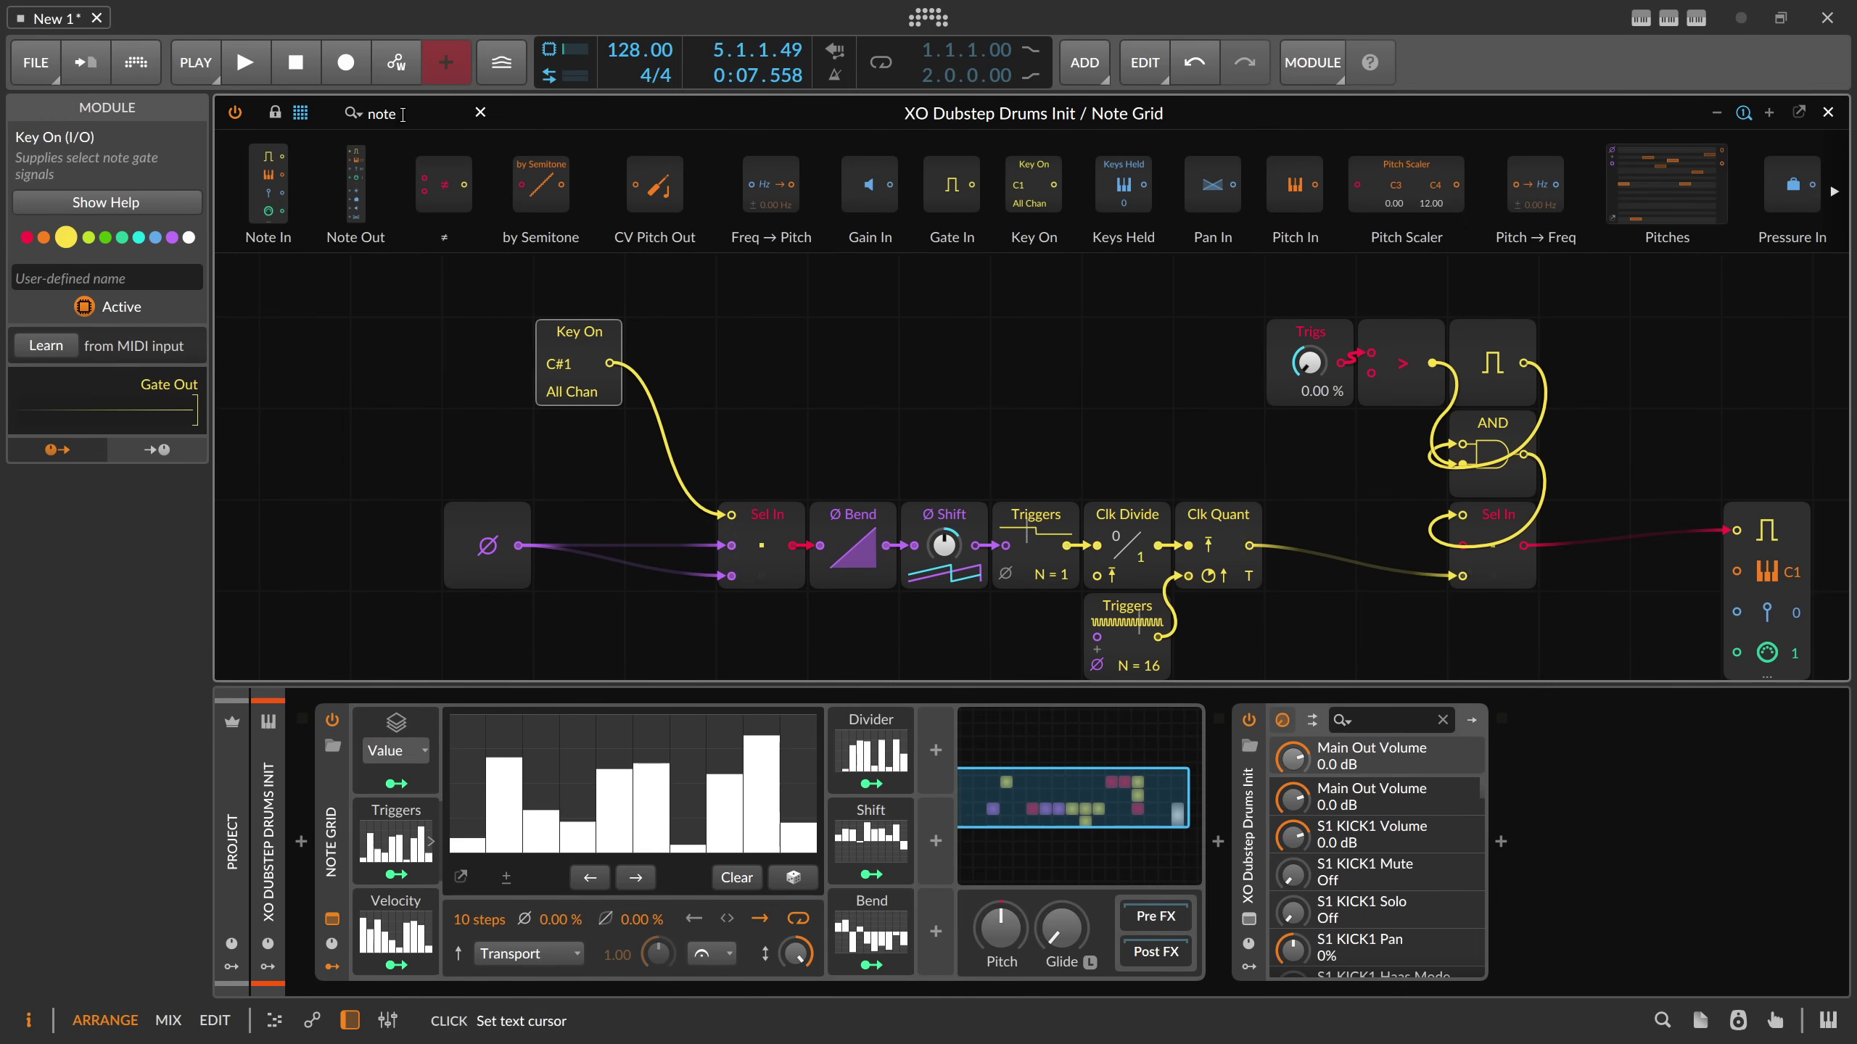
{"action": "type", "text": "mul"}
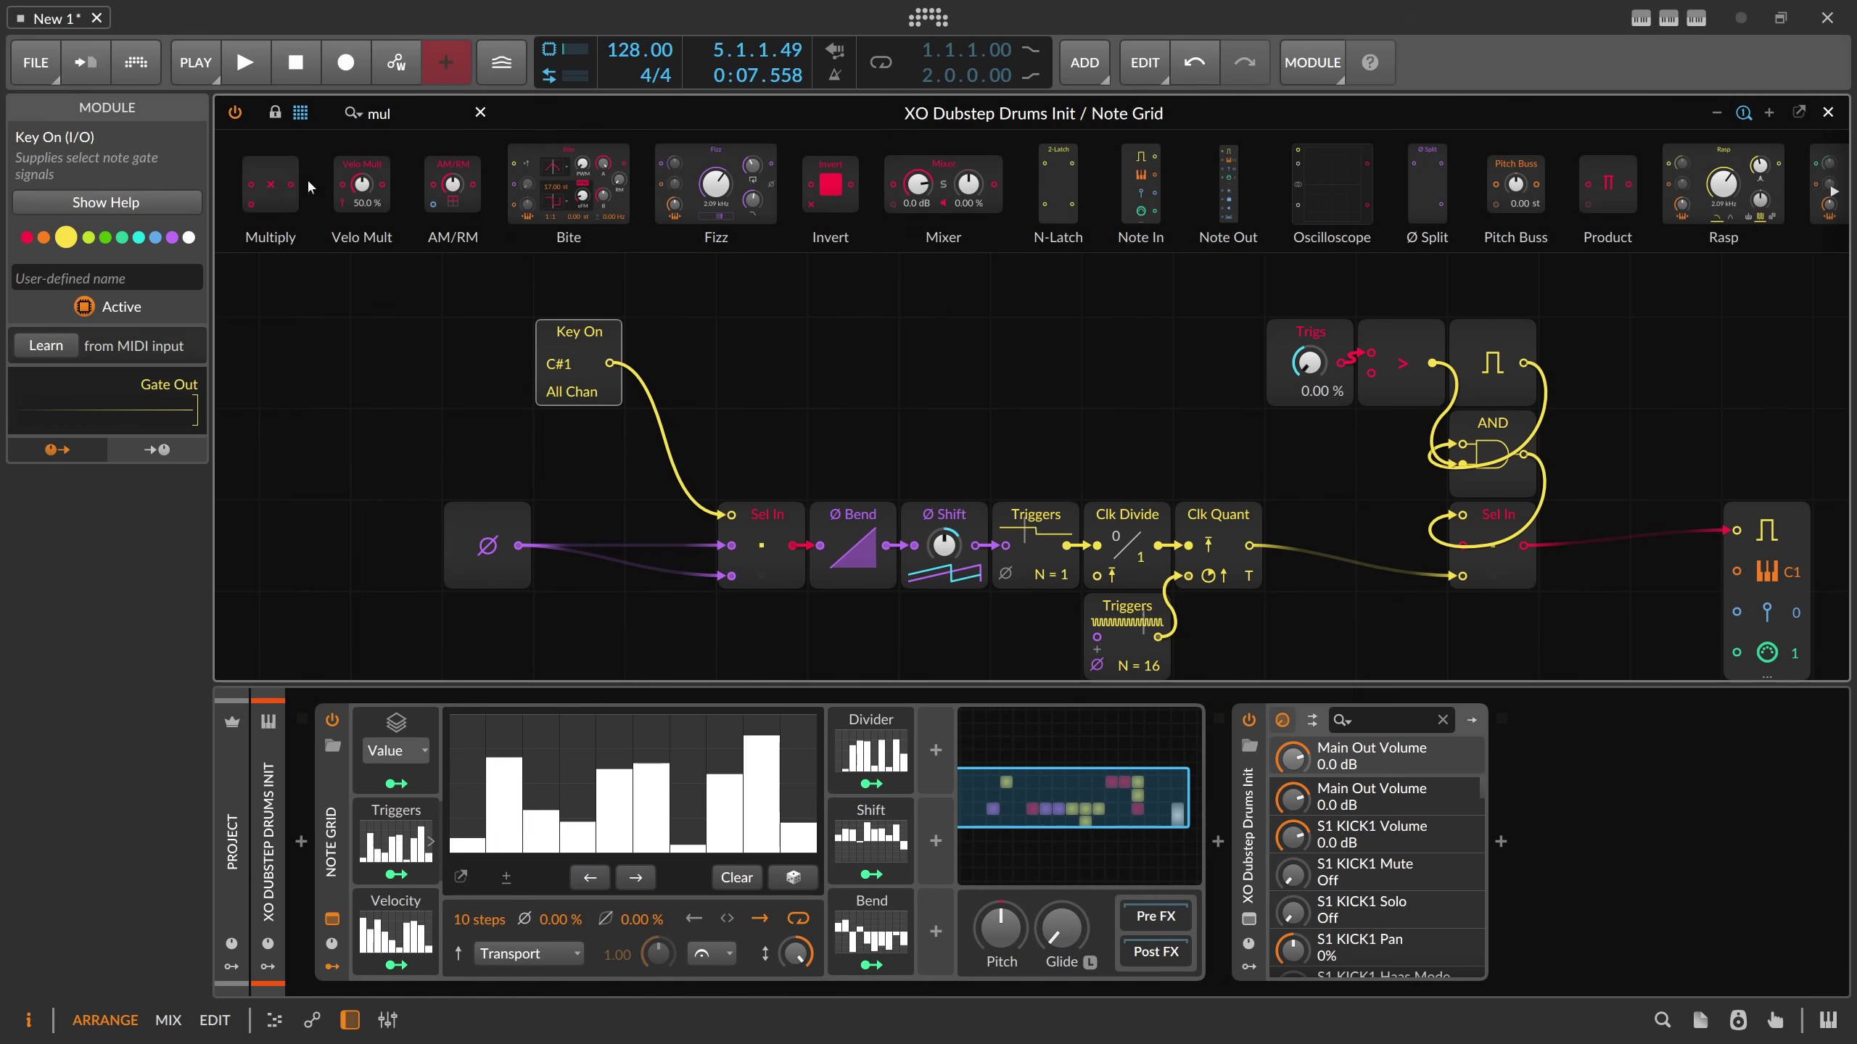
{"action": "left_click_drag", "start_coordinate": [293, 187], "coordinate": [669, 556]}
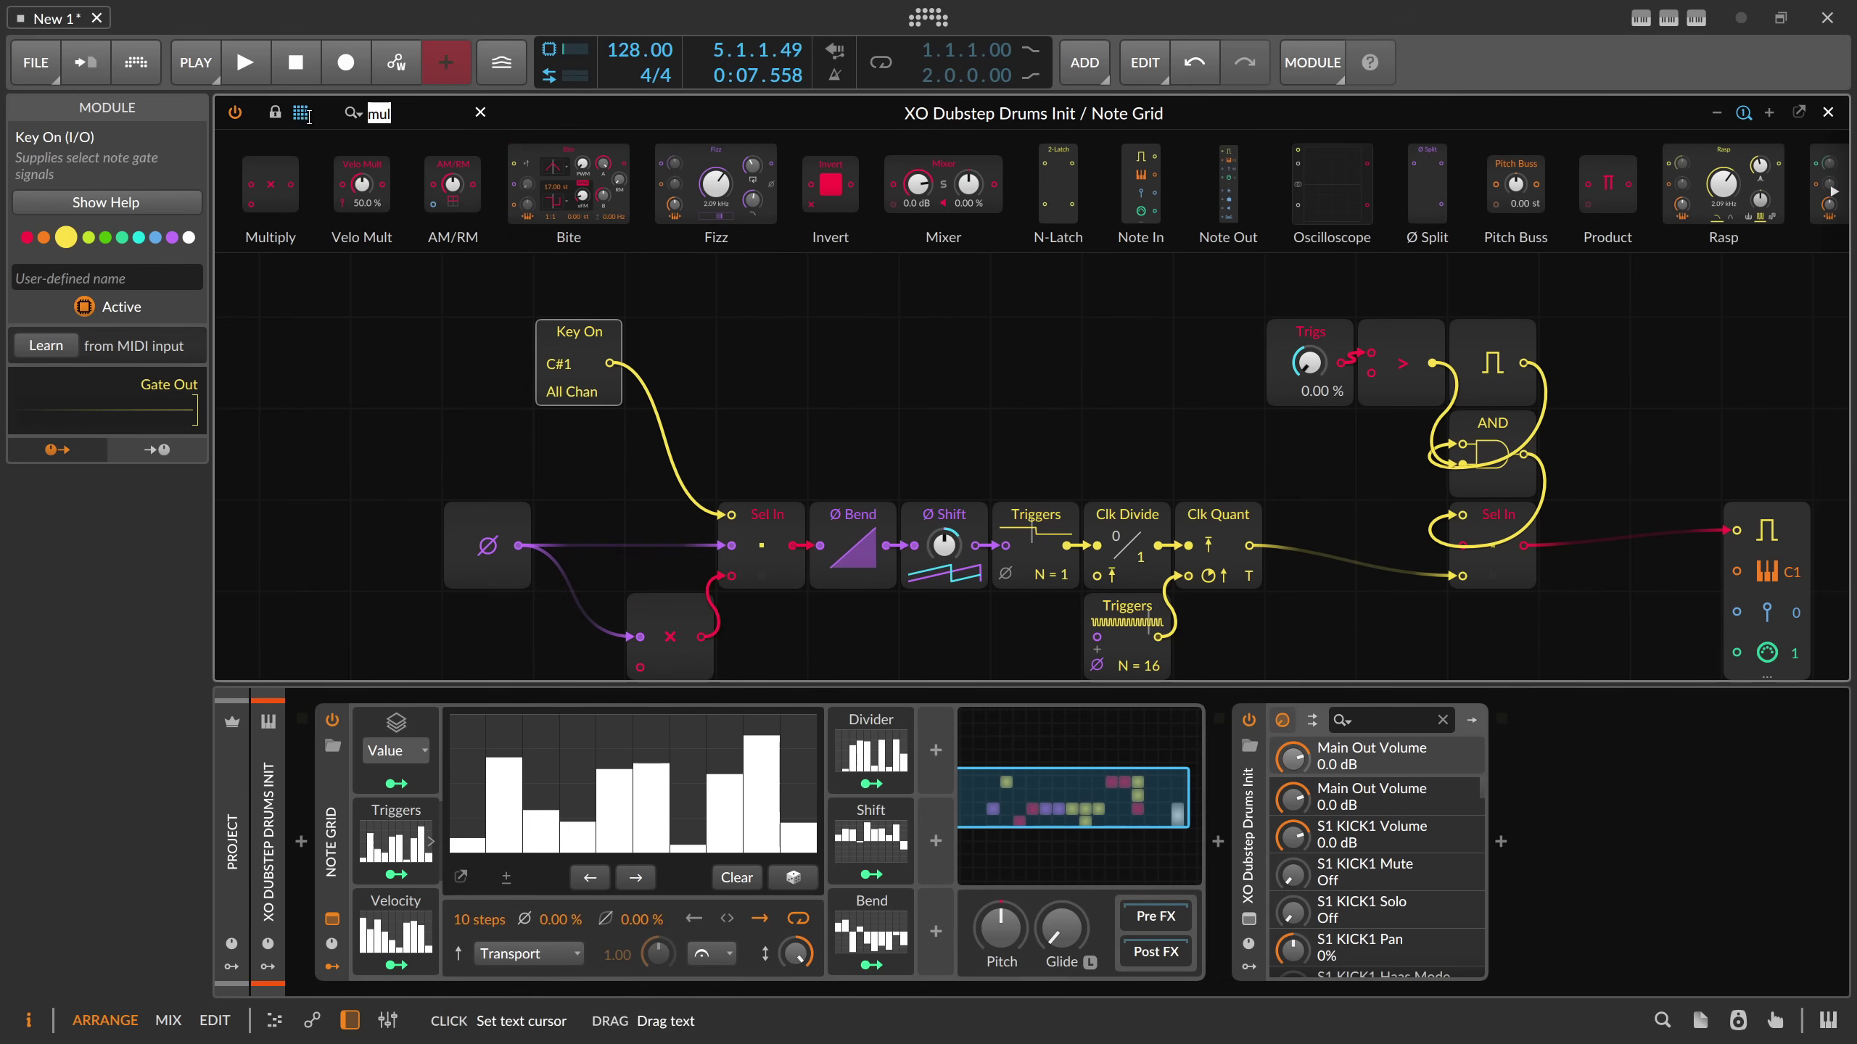
- Add a Constant module with a value of 2.00 and connect it to the Multiply module's second input
{"action": "type", "text": "con"}
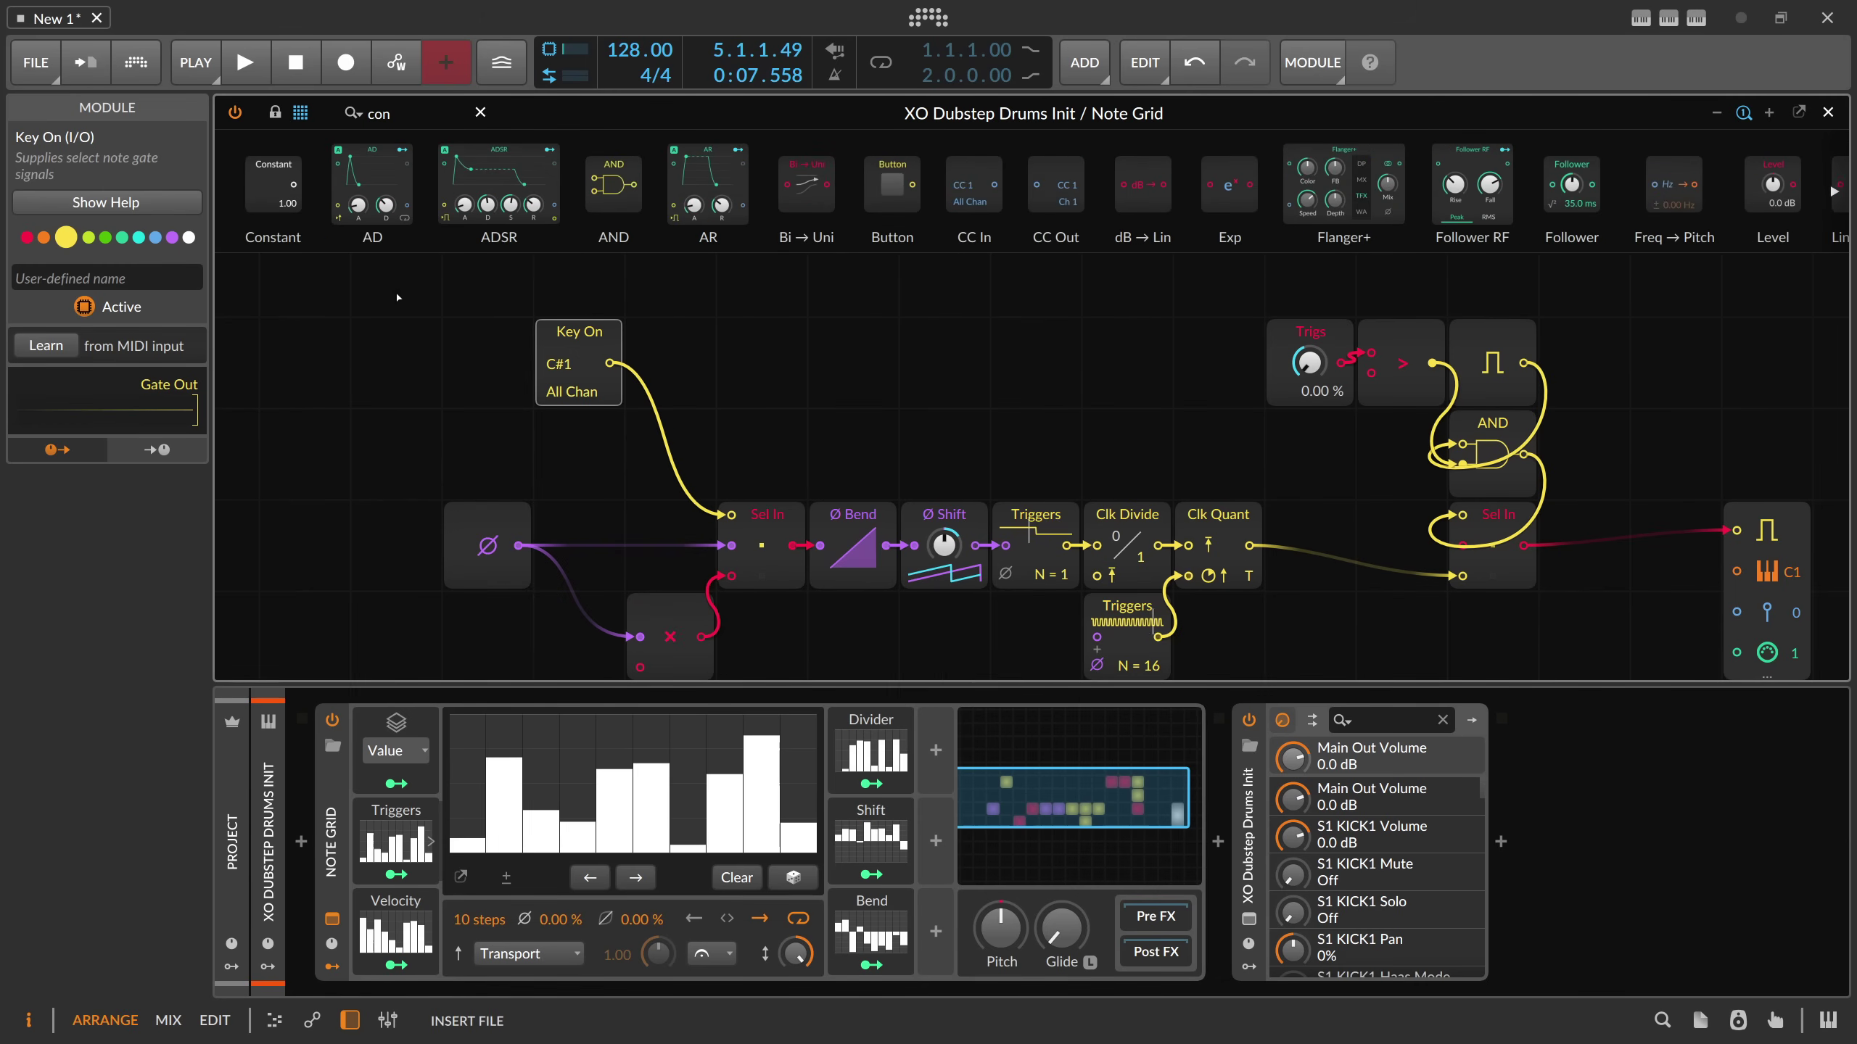
{"action": "left_click_drag", "start_coordinate": [398, 297], "coordinate": [585, 636]}
{"action": "scroll", "coordinate": [606, 515], "scroll_direction": "down", "scroll_amount": 3}
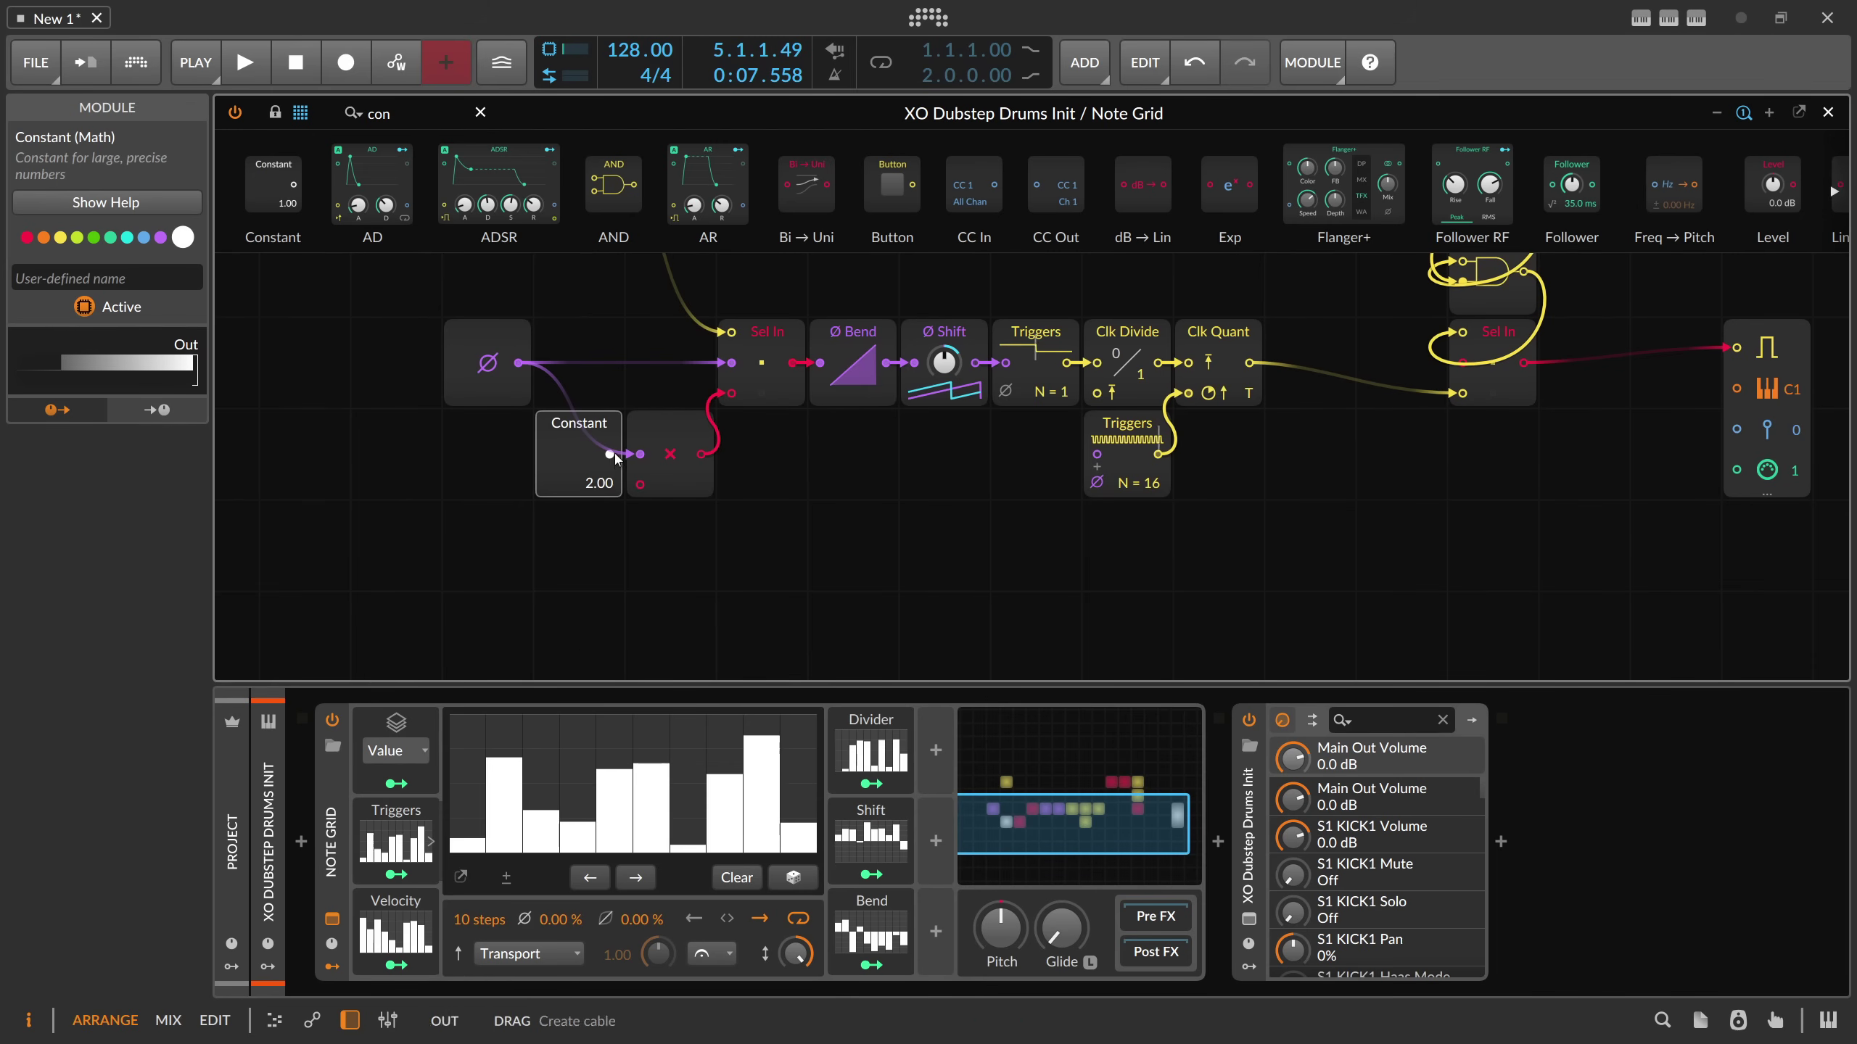
{"action": "left_click_drag", "start_coordinate": [611, 454], "coordinate": [640, 484]}
{"action": "scroll", "coordinate": [661, 388], "scroll_direction": "down", "scroll_amount": 3}
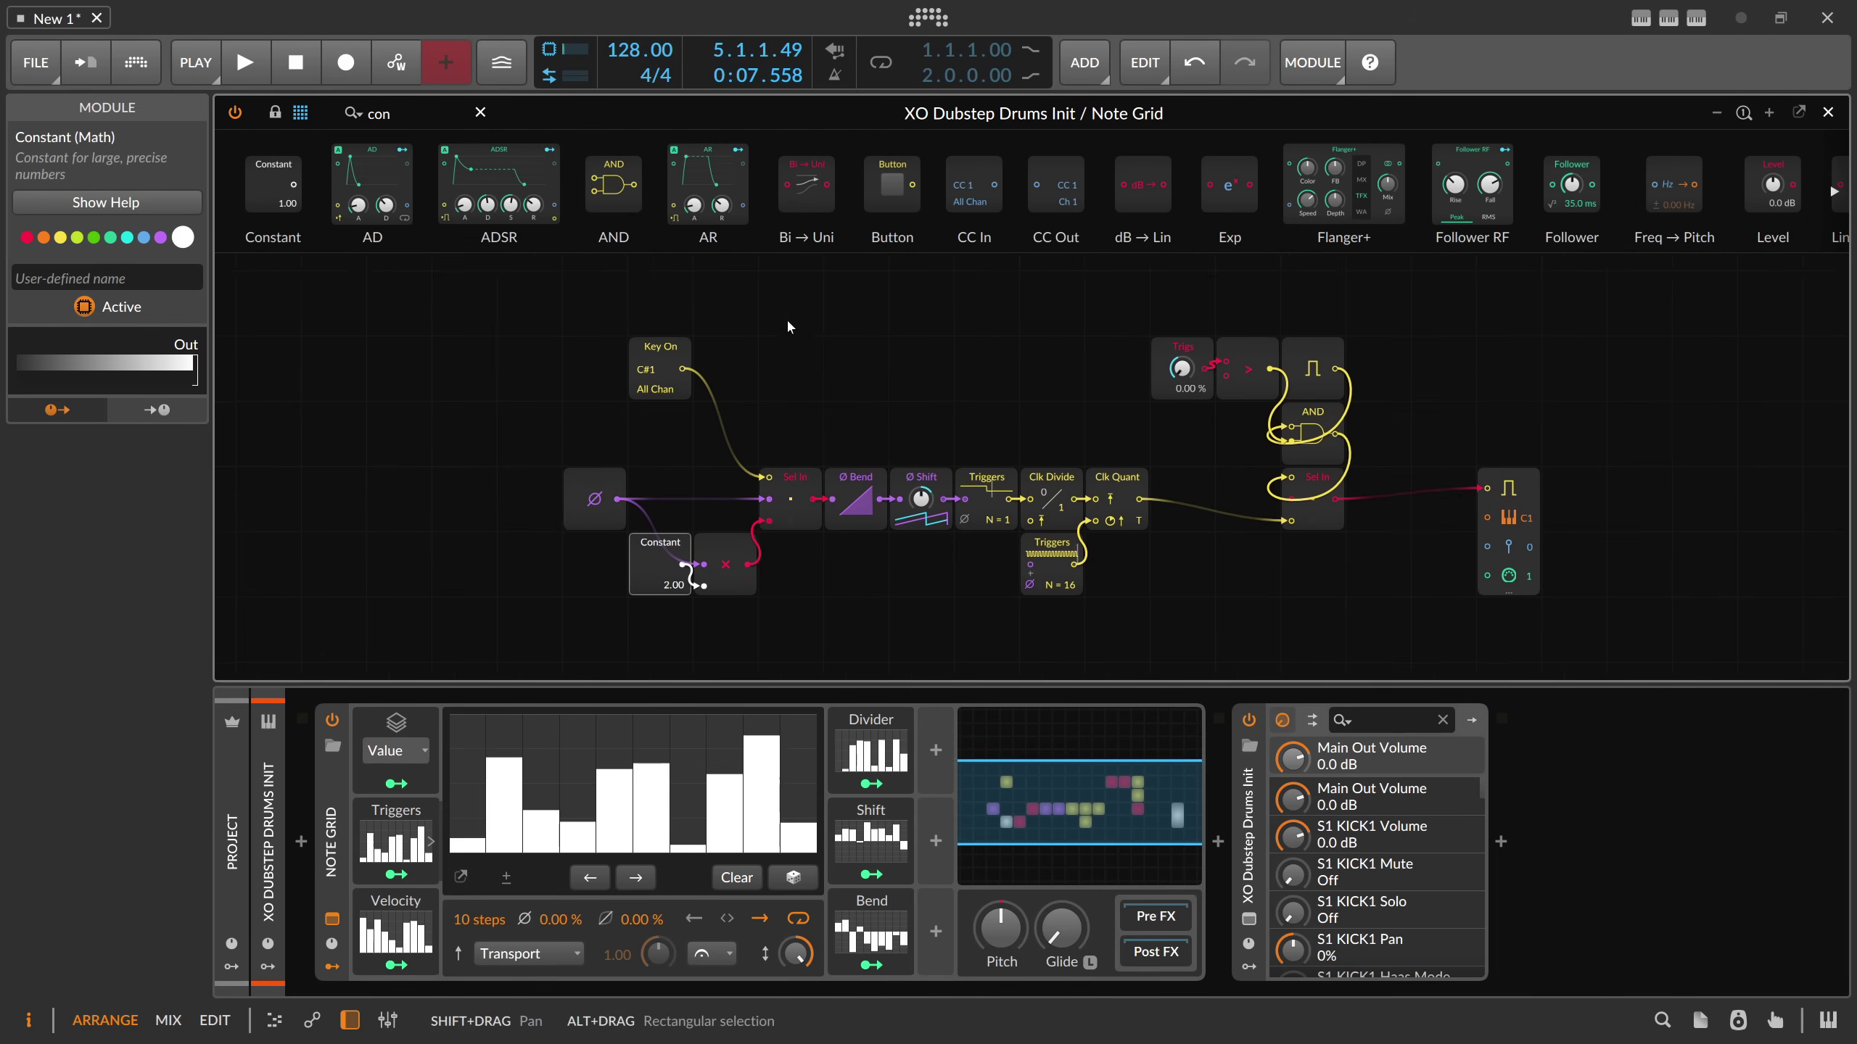
{"action": "left_click_drag", "start_coordinate": [788, 326], "coordinate": [680, 318]}
- Shorten the Scene 1 clip's C3 note to end at 1.4, fill the rest of the bar with a C#3 note, and audition it
{"action": "key", "text": "Escape"}
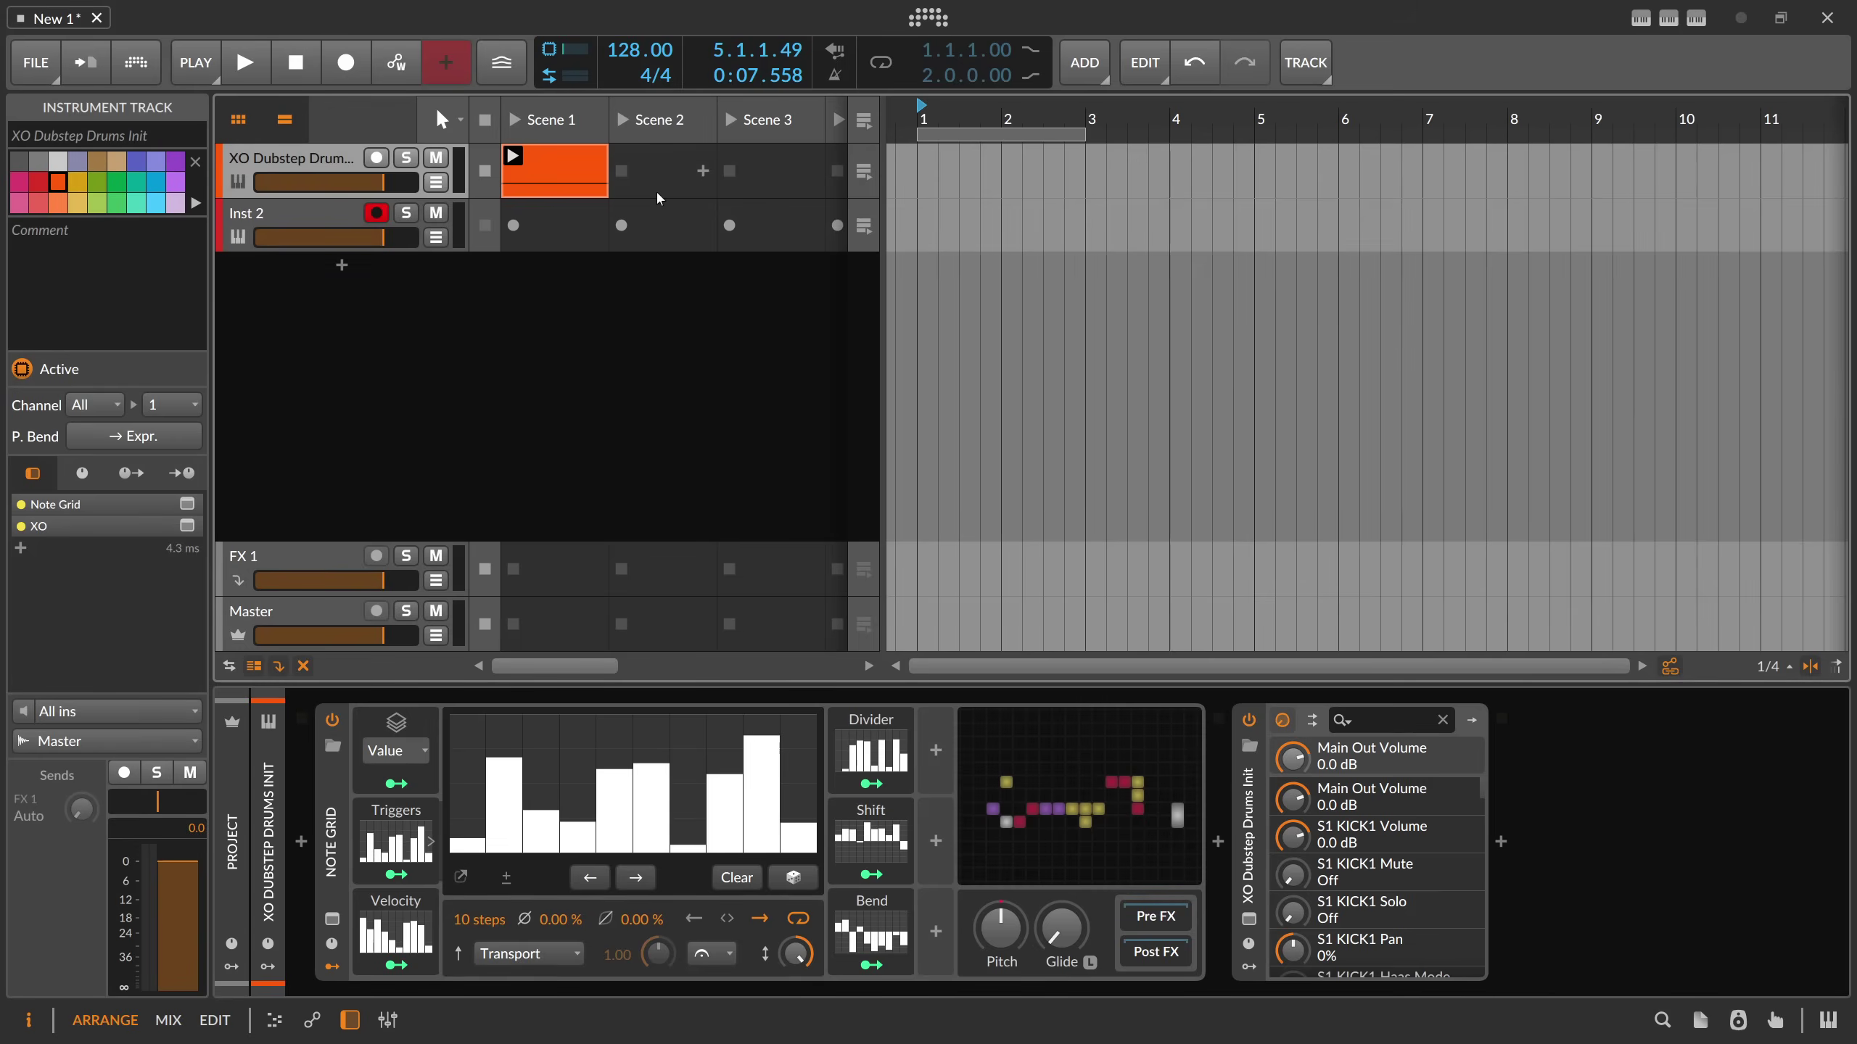
{"action": "double_click", "coordinate": [556, 172]}
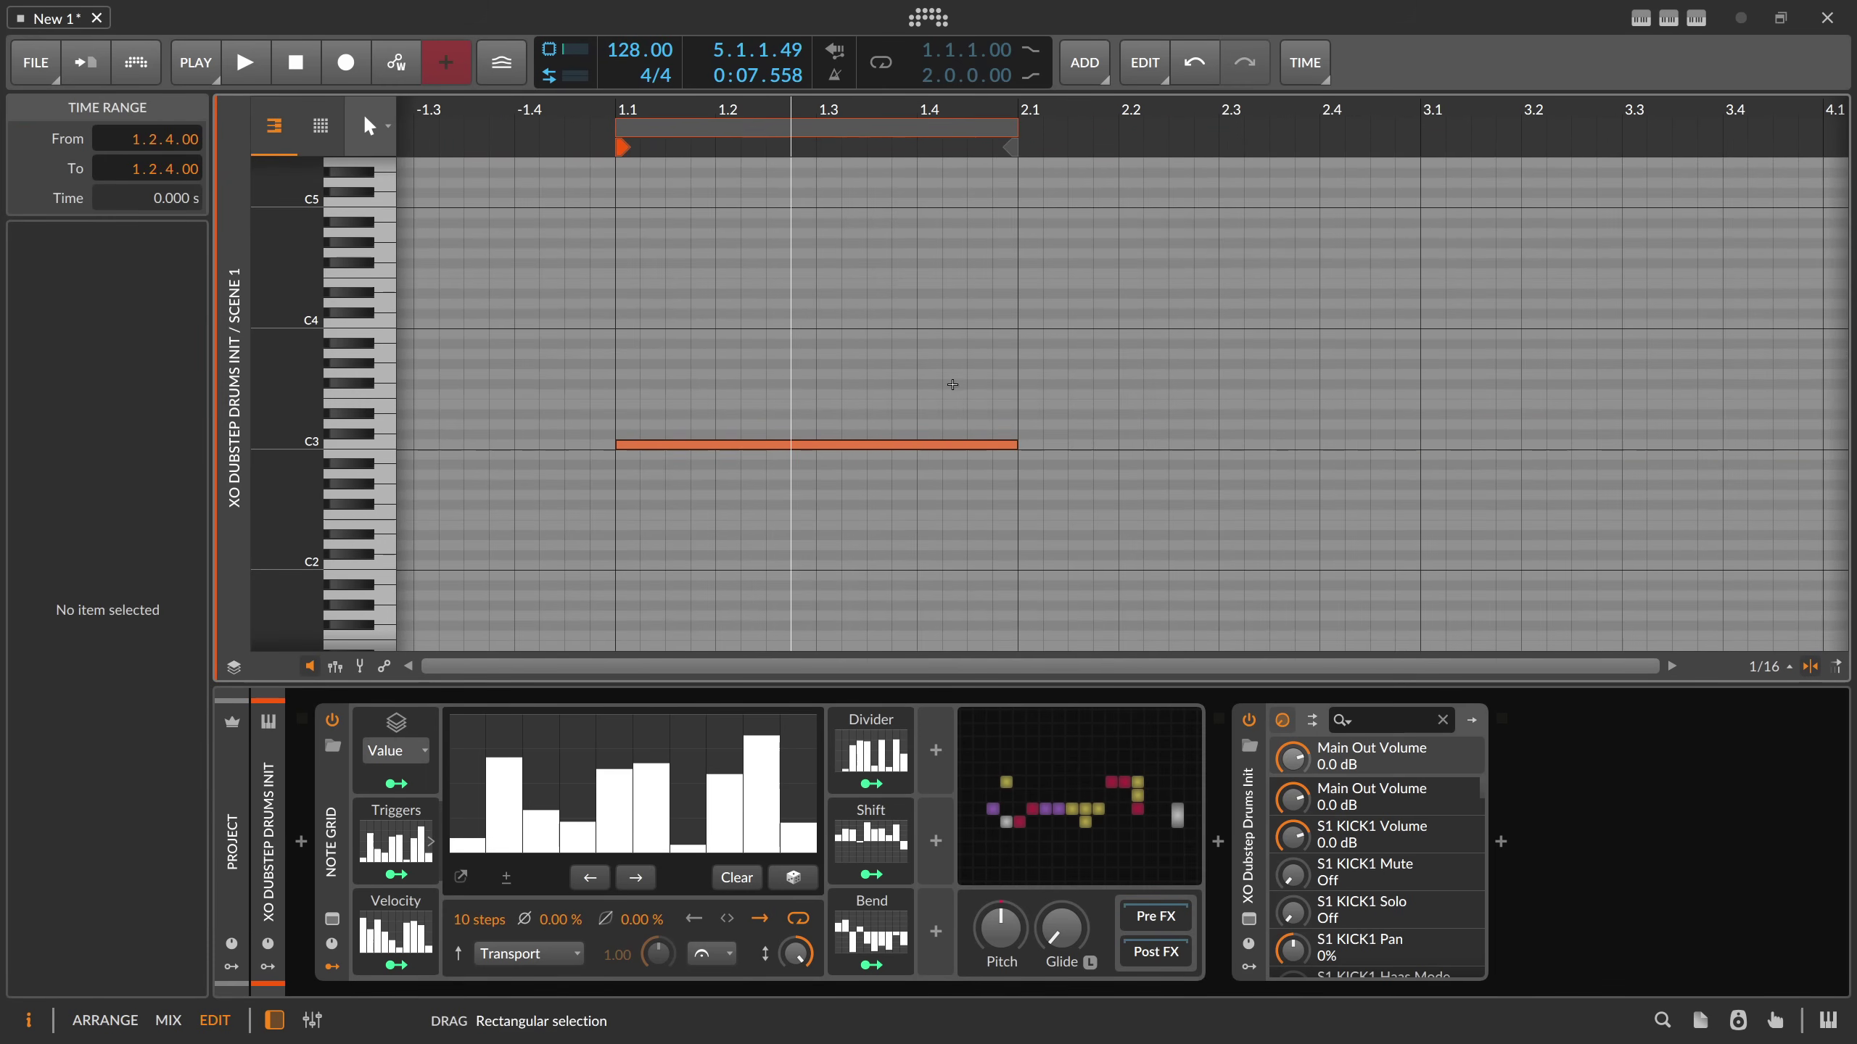
{"action": "left_click_drag", "start_coordinate": [1016, 444], "coordinate": [949, 447]}
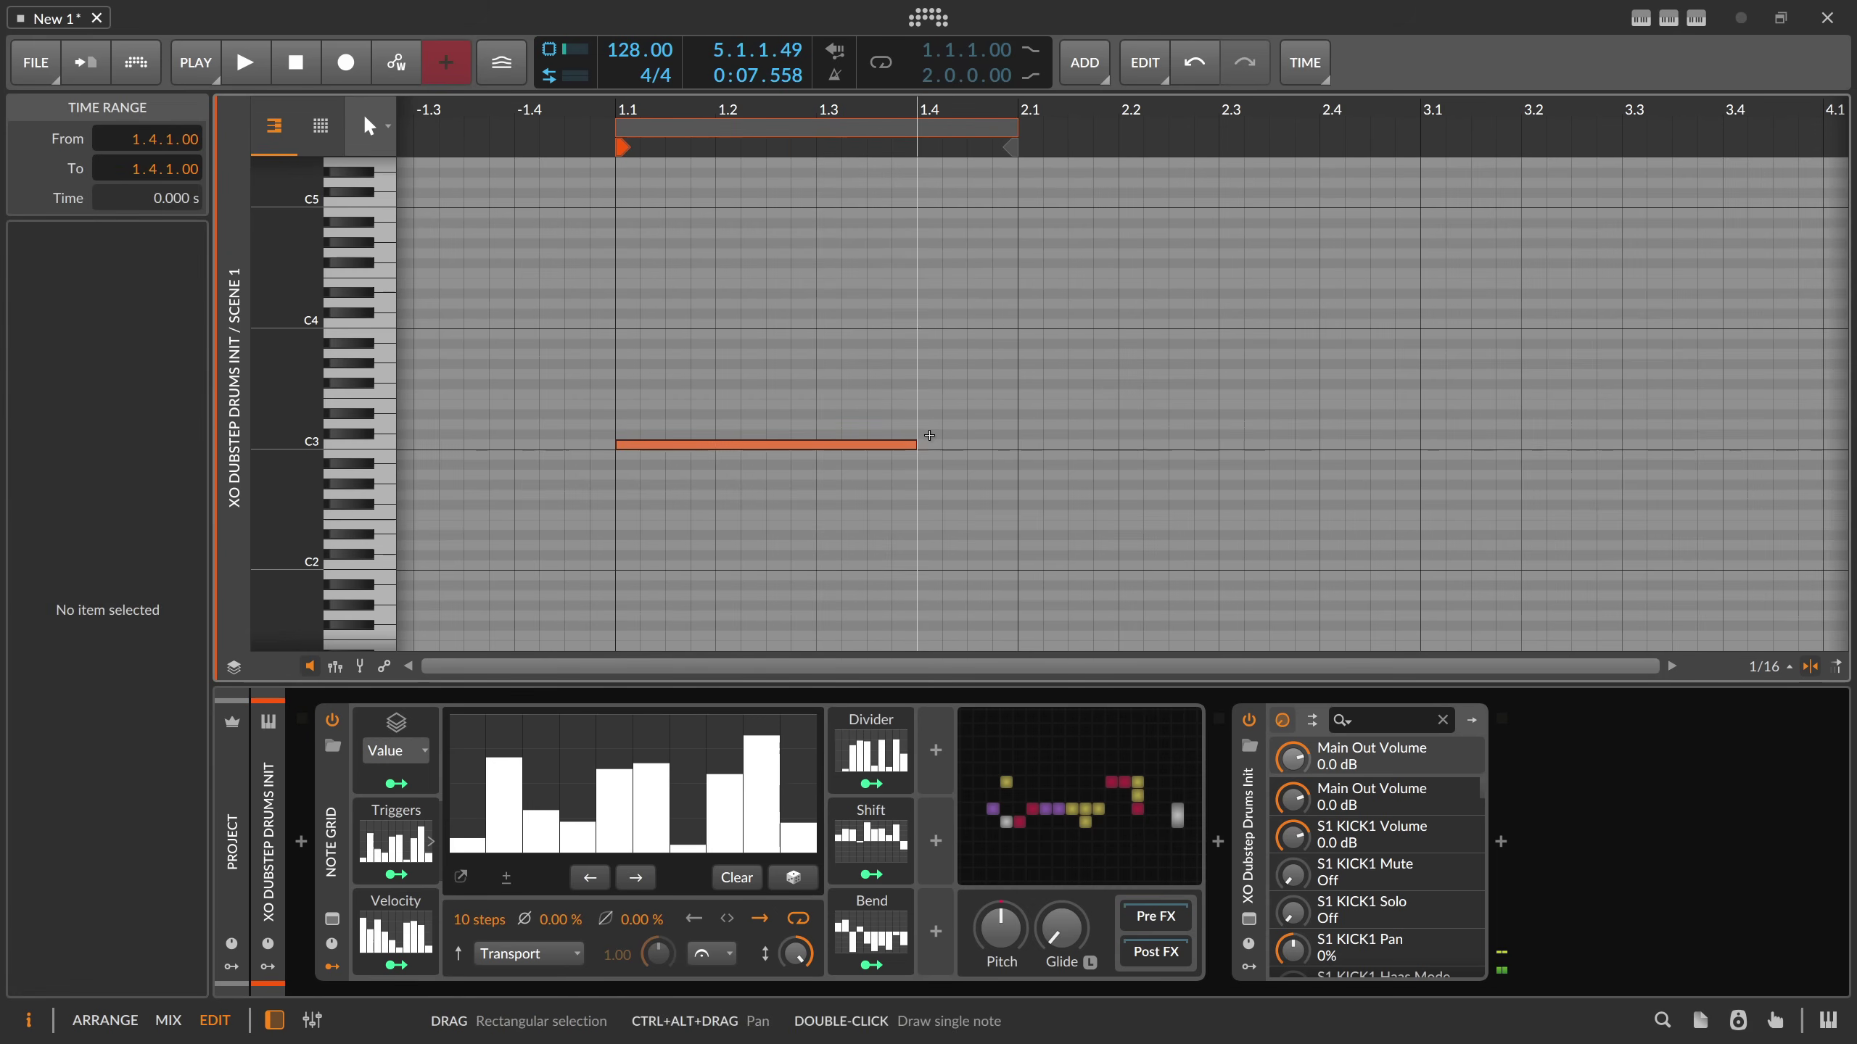
{"action": "double_click", "coordinate": [921, 435]}
{"action": "left_click_drag", "start_coordinate": [1213, 439], "coordinate": [1019, 437]}
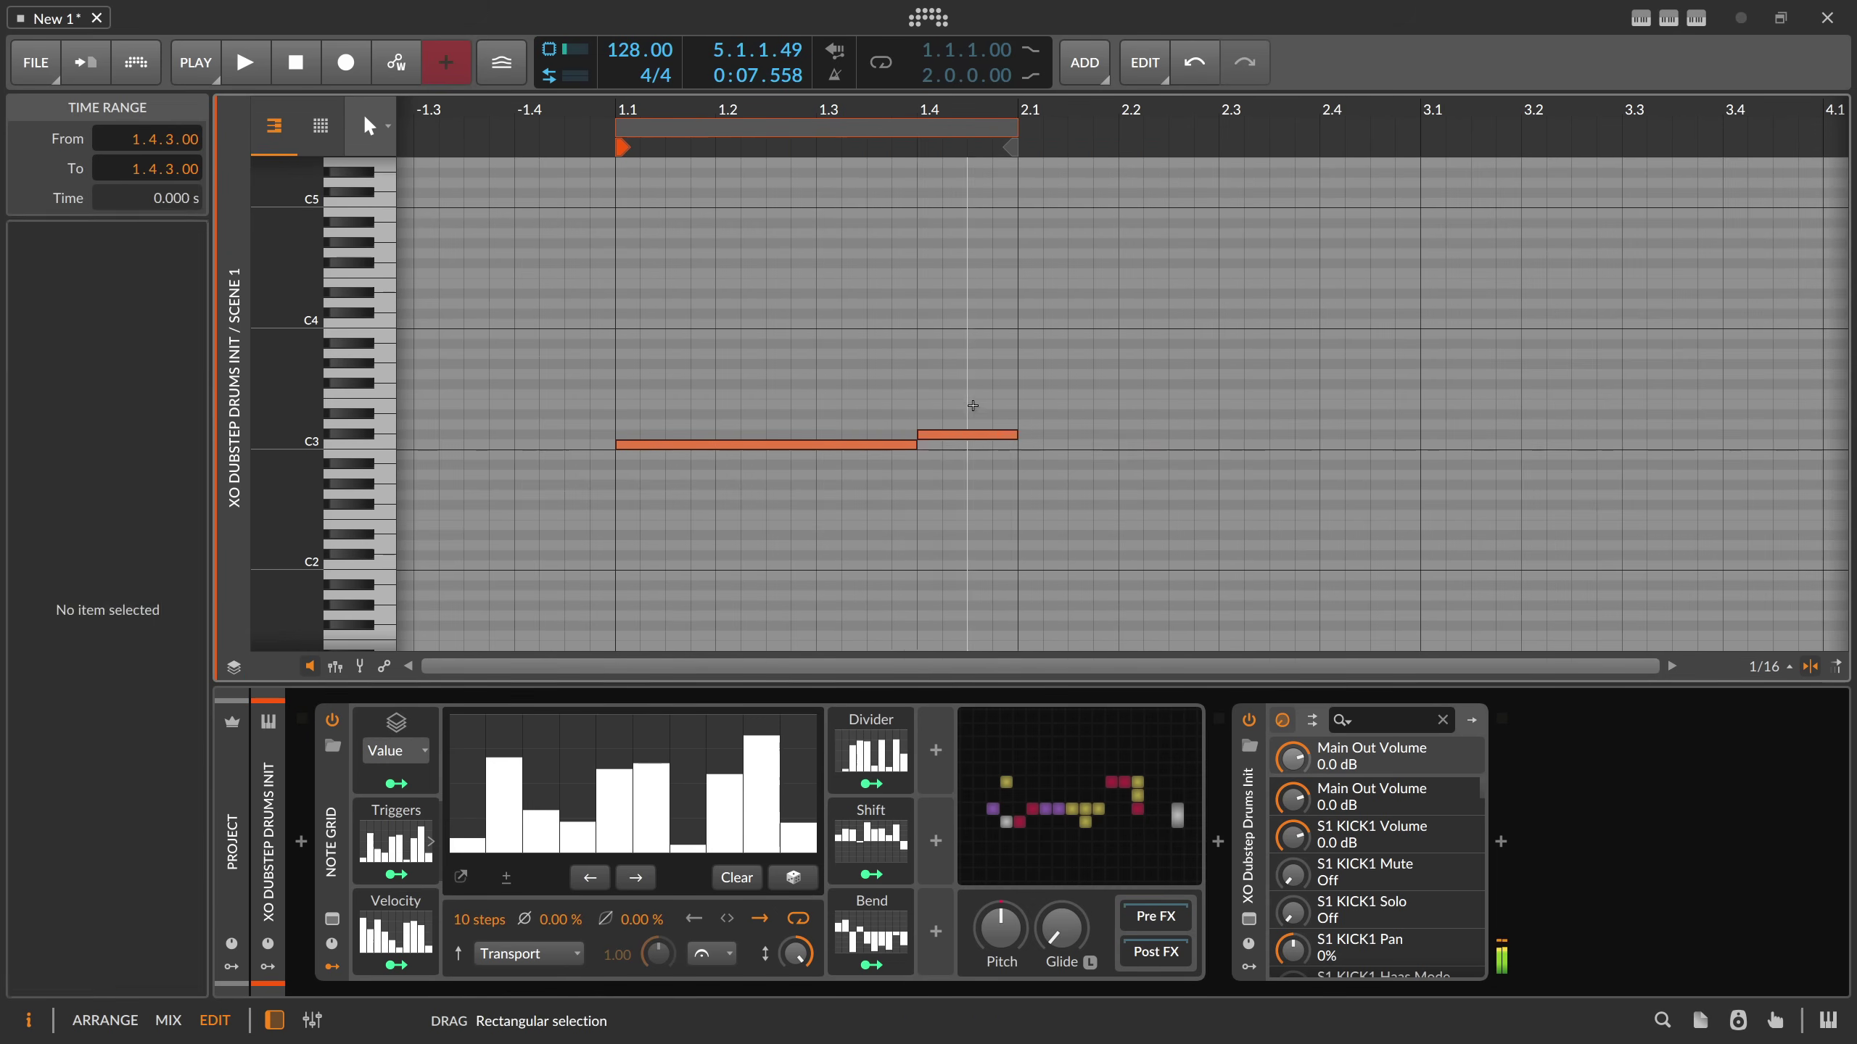
{"action": "key", "text": "space"}
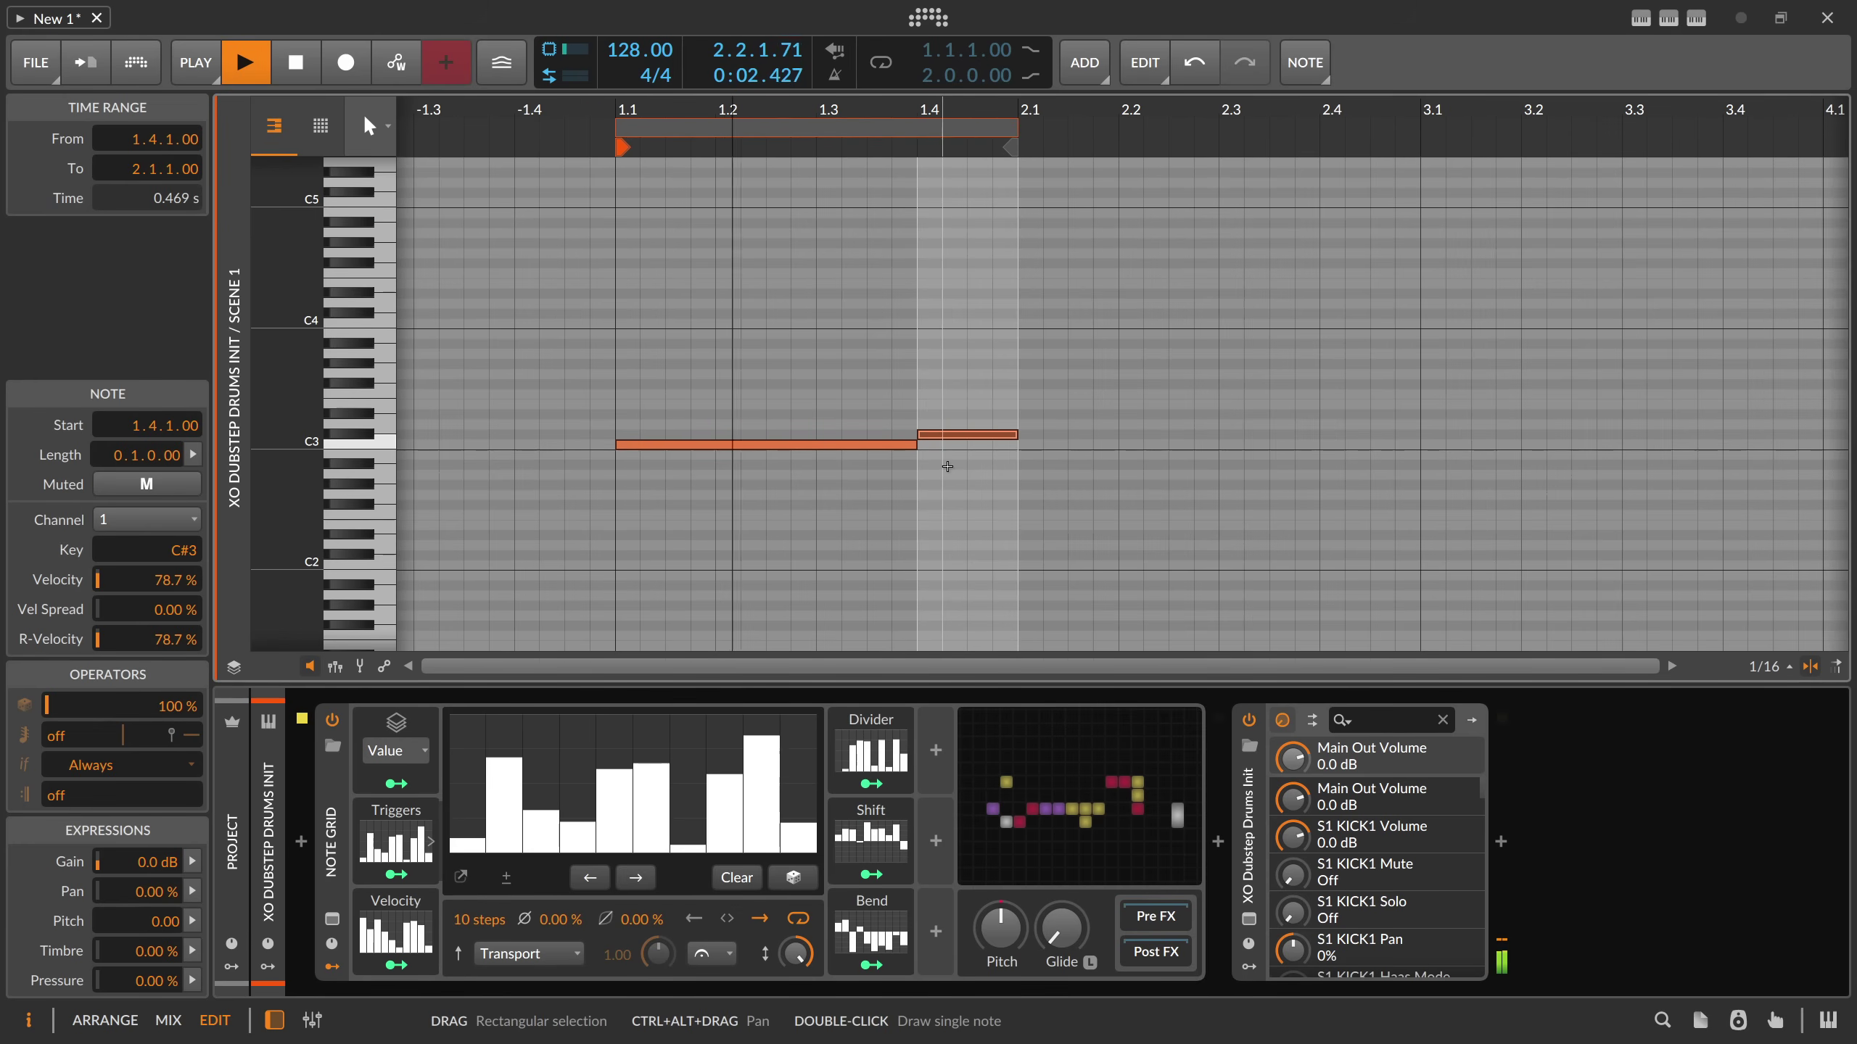
{"action": "key", "text": "space"}
- Double the Scene 1 clip's content to two bars and delete the duplicated notes in the second bar
{"action": "key", "text": "alt+1"}
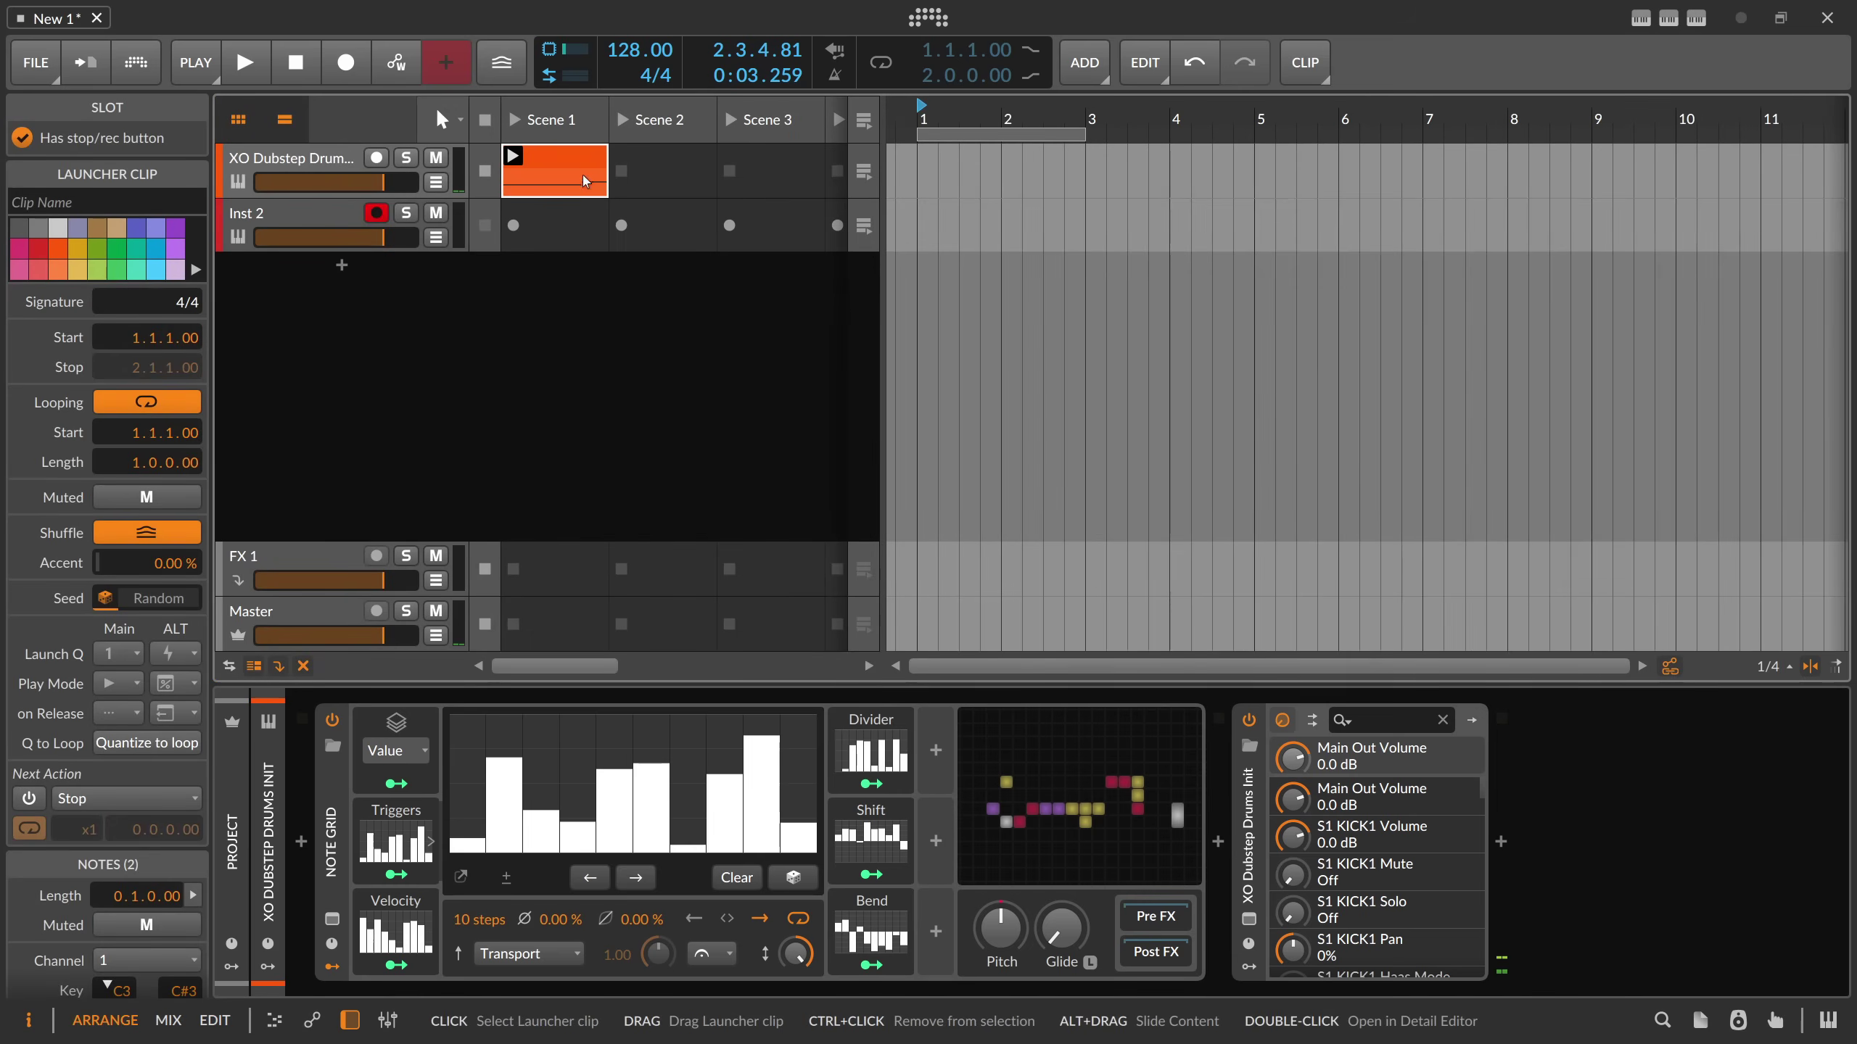
{"action": "right_click", "coordinate": [562, 176]}
{"action": "left_click", "coordinate": [702, 357]}
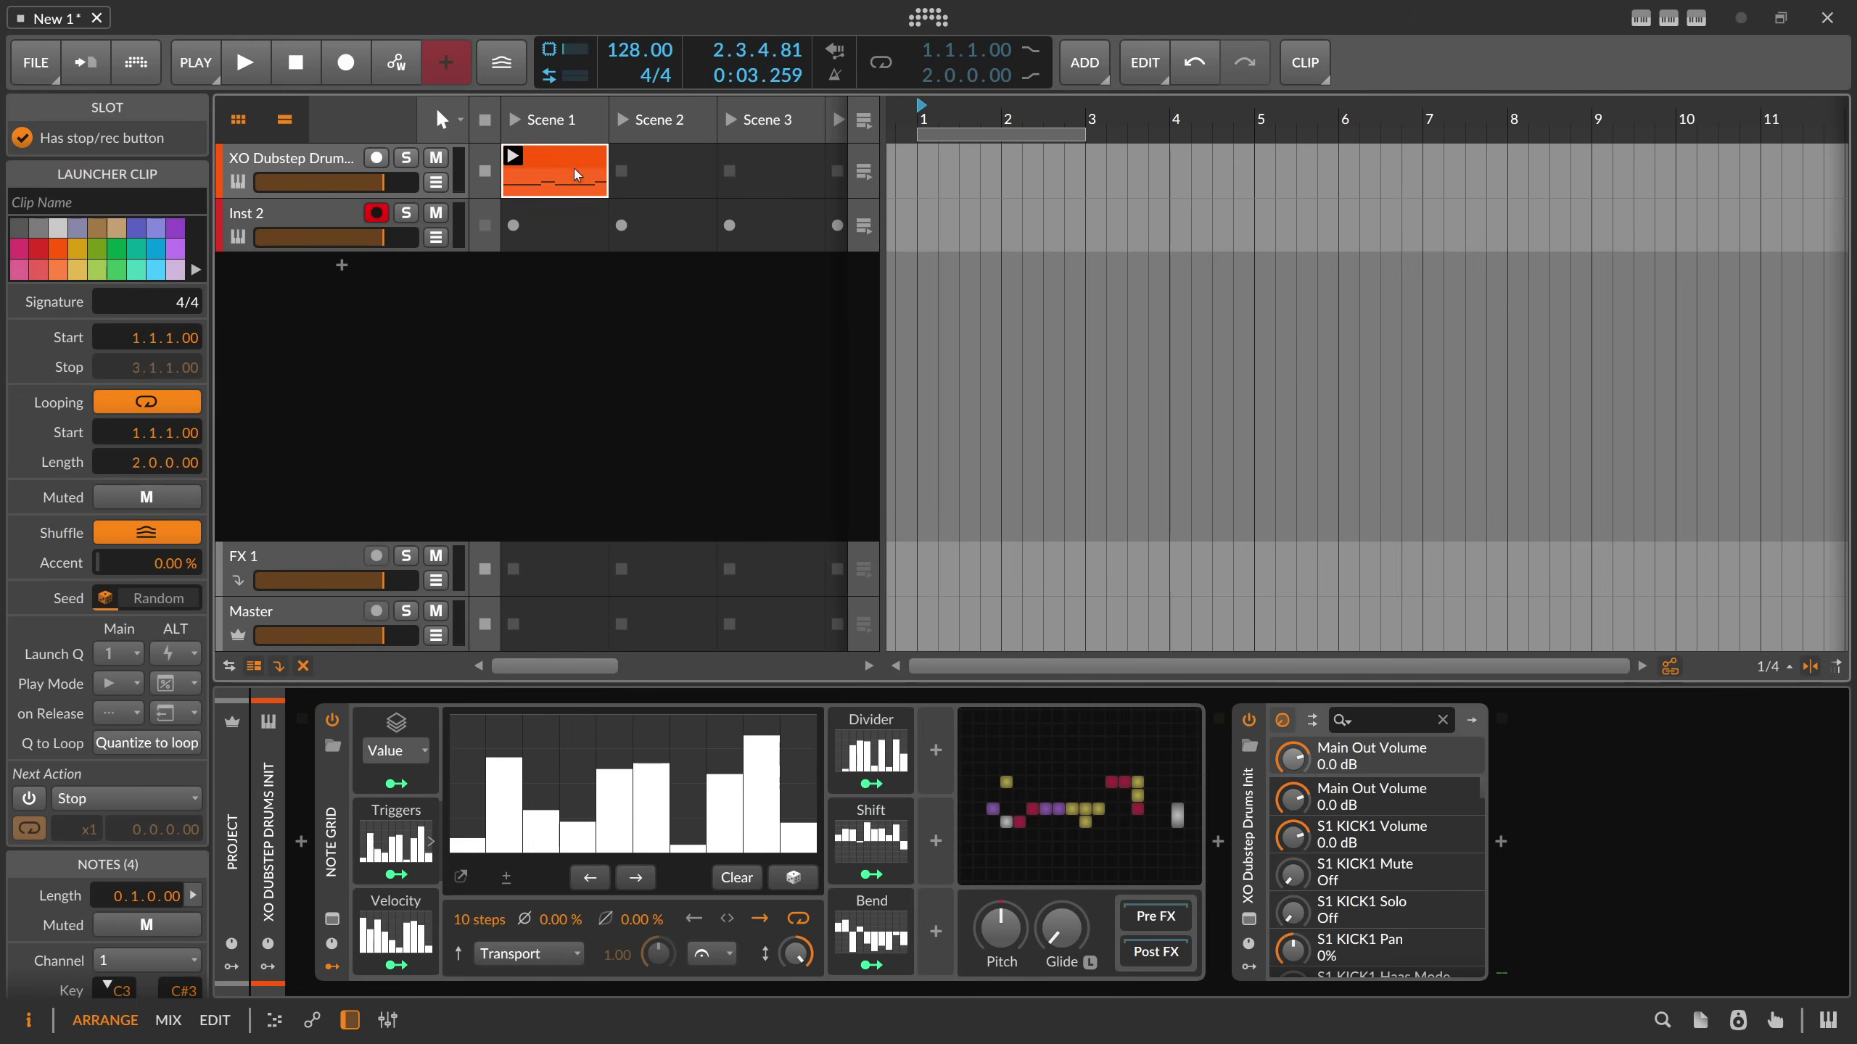
{"action": "key", "text": "alt+3"}
{"action": "left_click_drag", "start_coordinate": [1090, 395], "coordinate": [1359, 512]}
{"action": "key", "text": "Delete"}
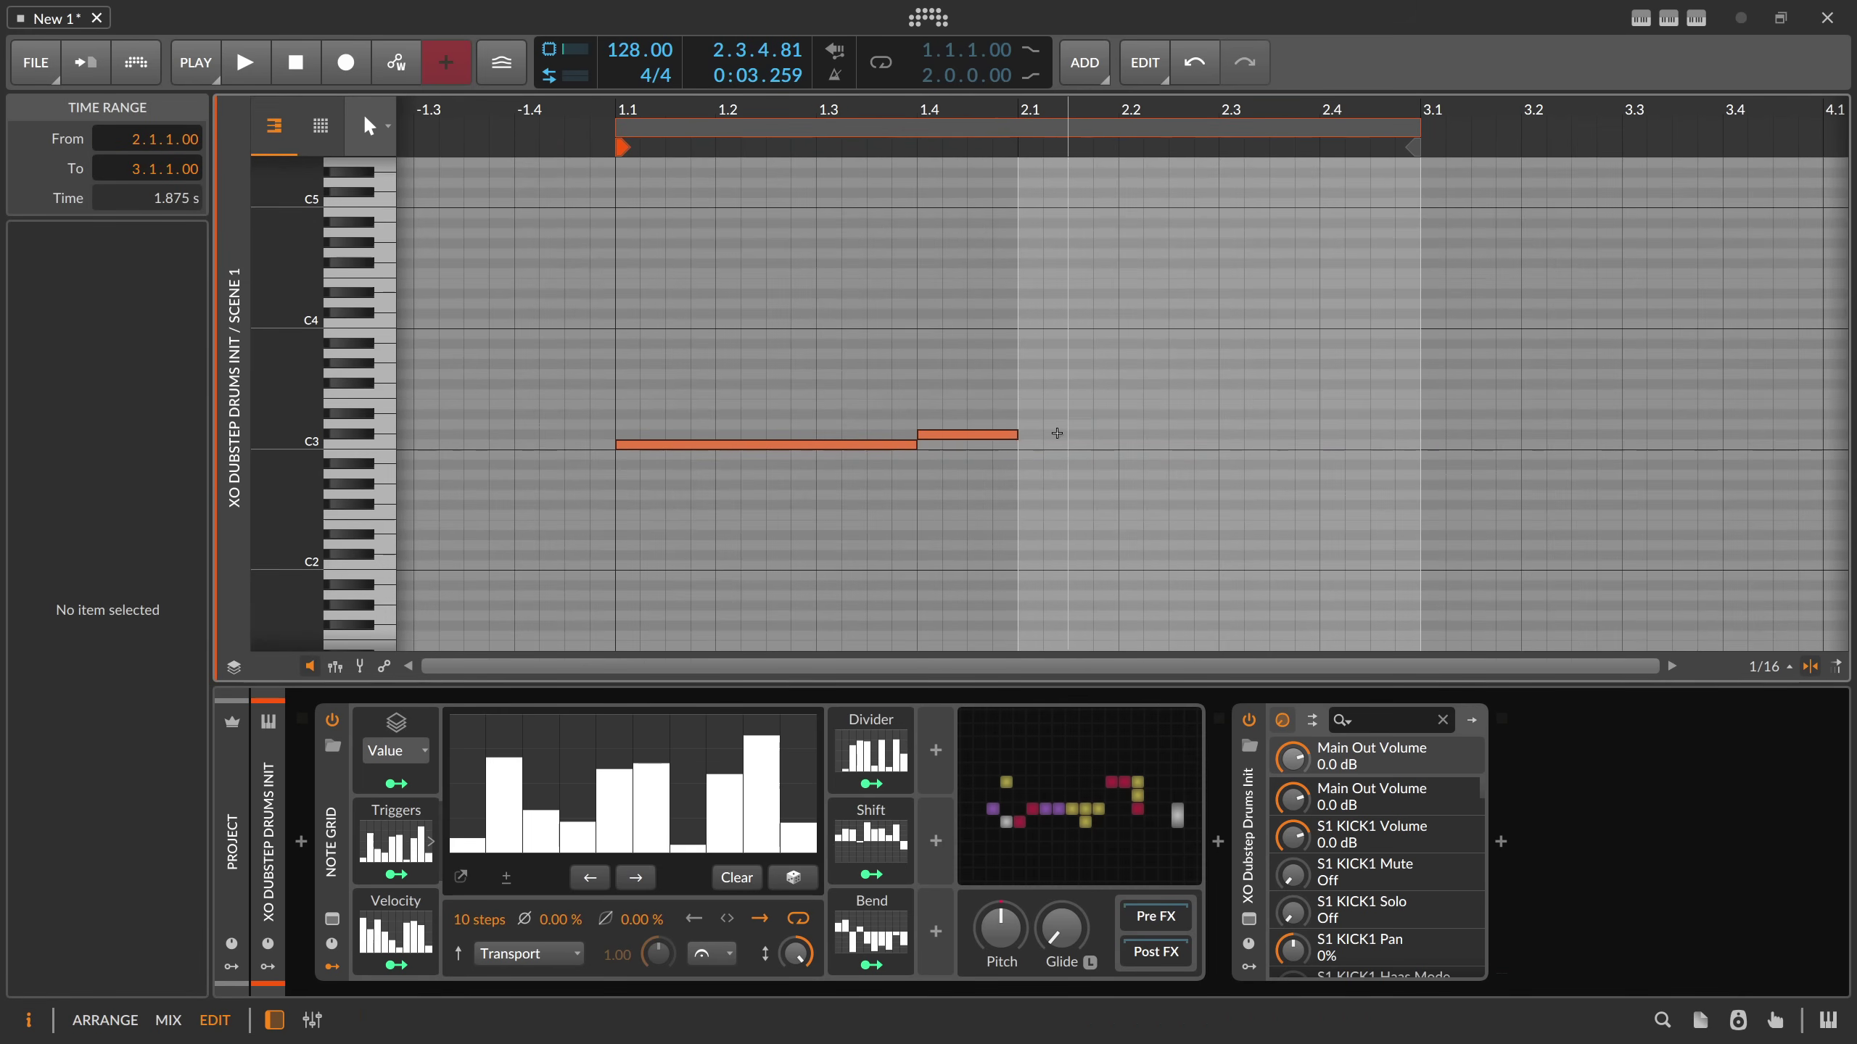
- Extend the C#3 note to the clip's end at 3.1 and audition it with the Note Grid patch open
{"action": "left_click_drag", "start_coordinate": [1017, 436], "coordinate": [1421, 455]}
{"action": "key", "text": "space"}
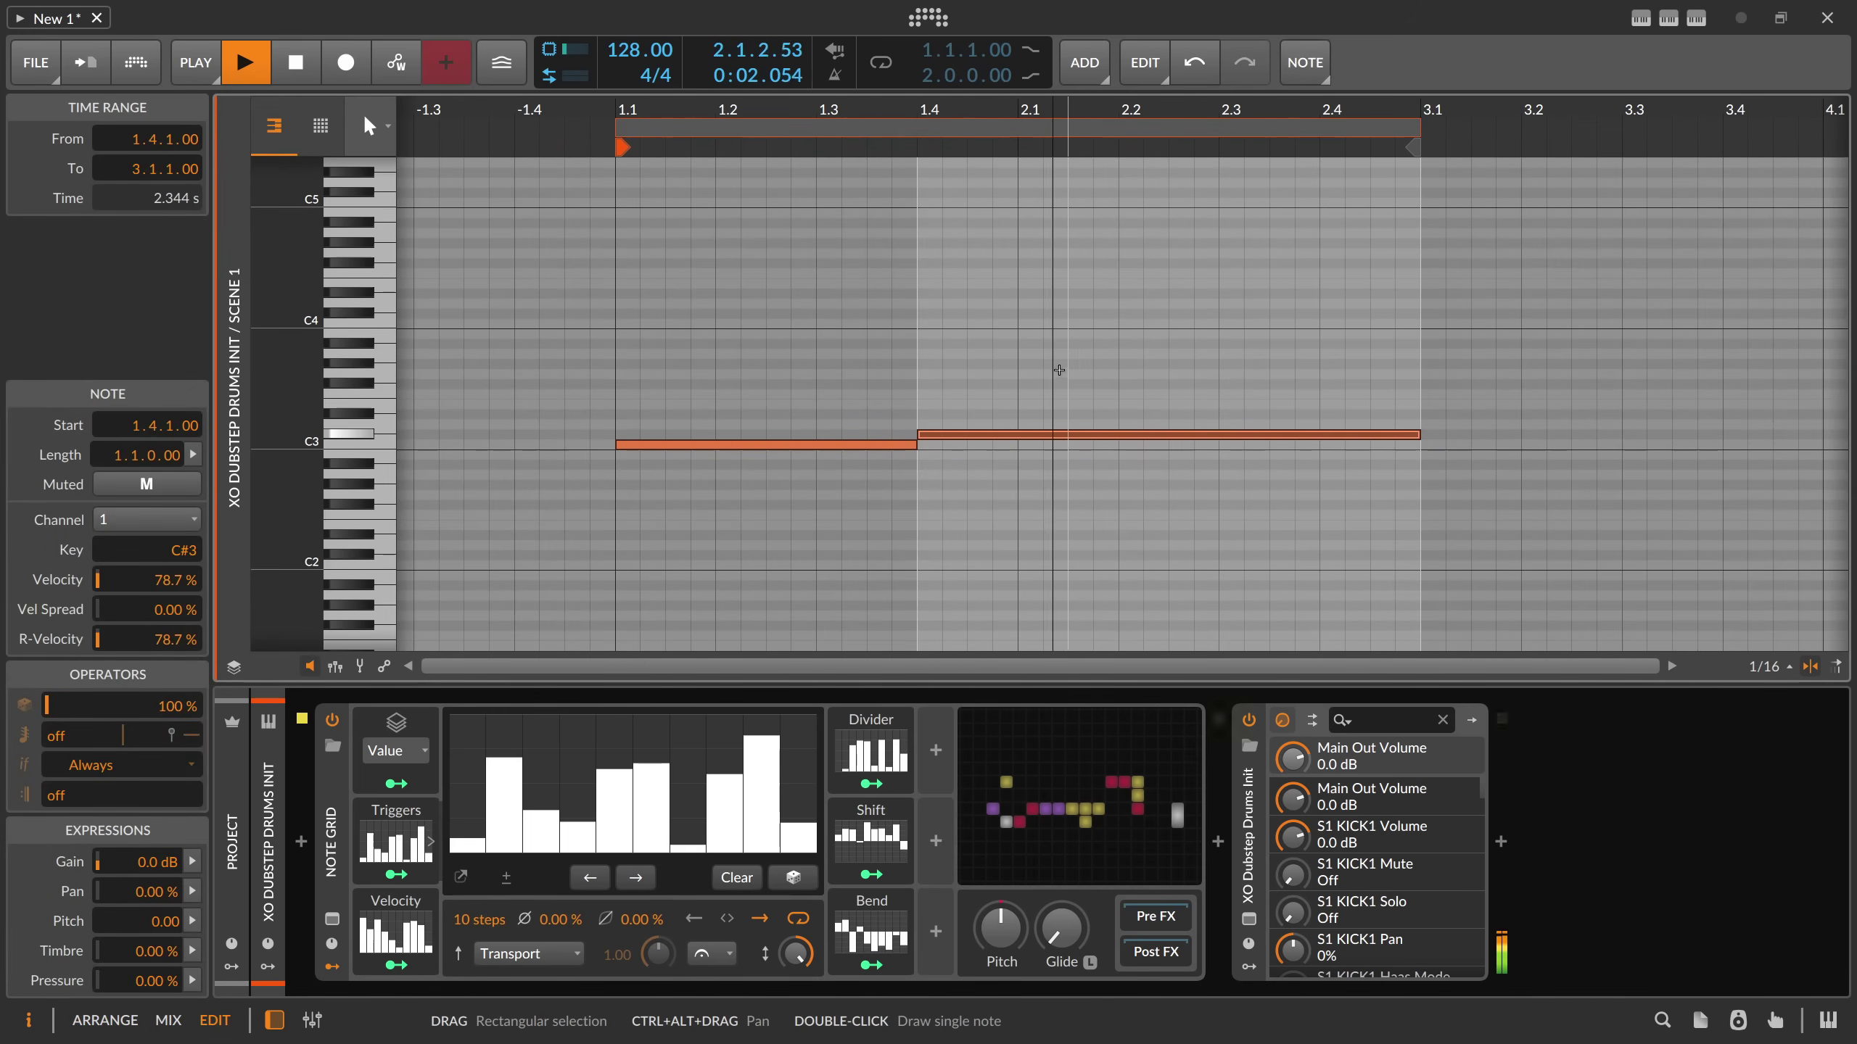
{"action": "key", "text": "ctrl+e"}
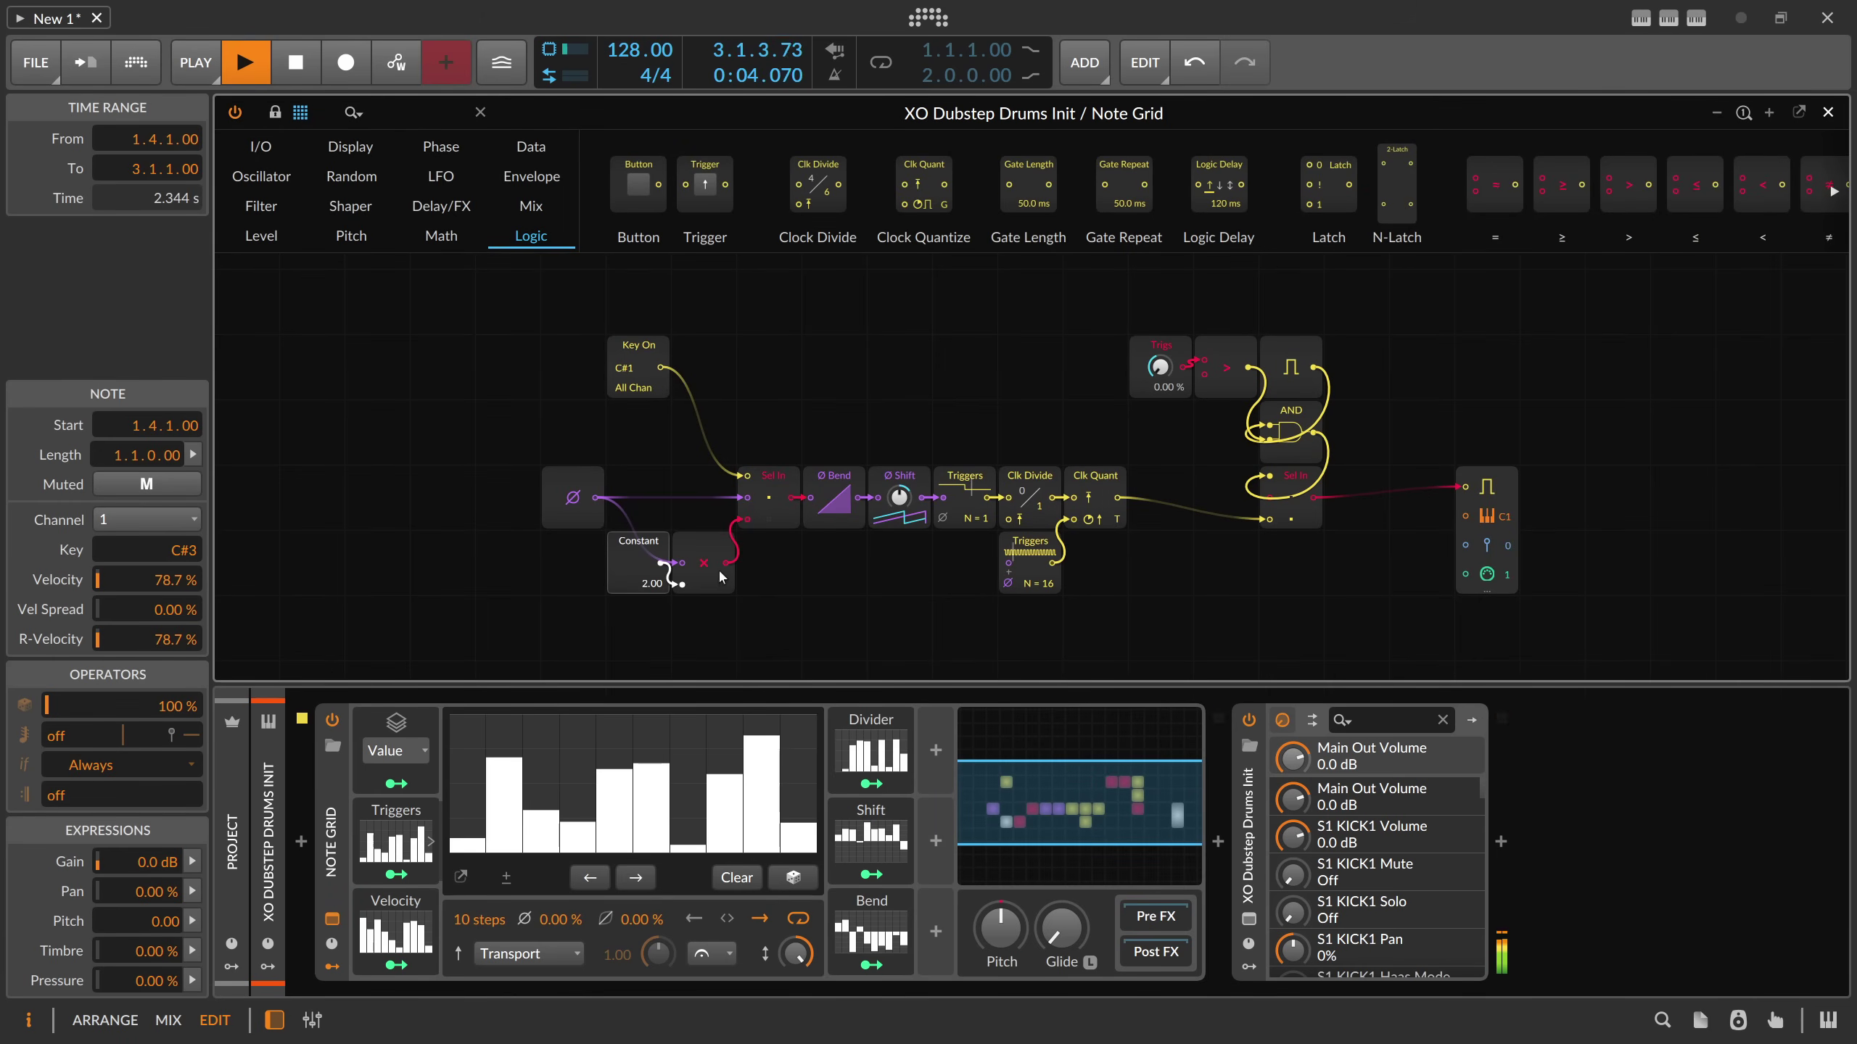
{"action": "key", "text": "space"}
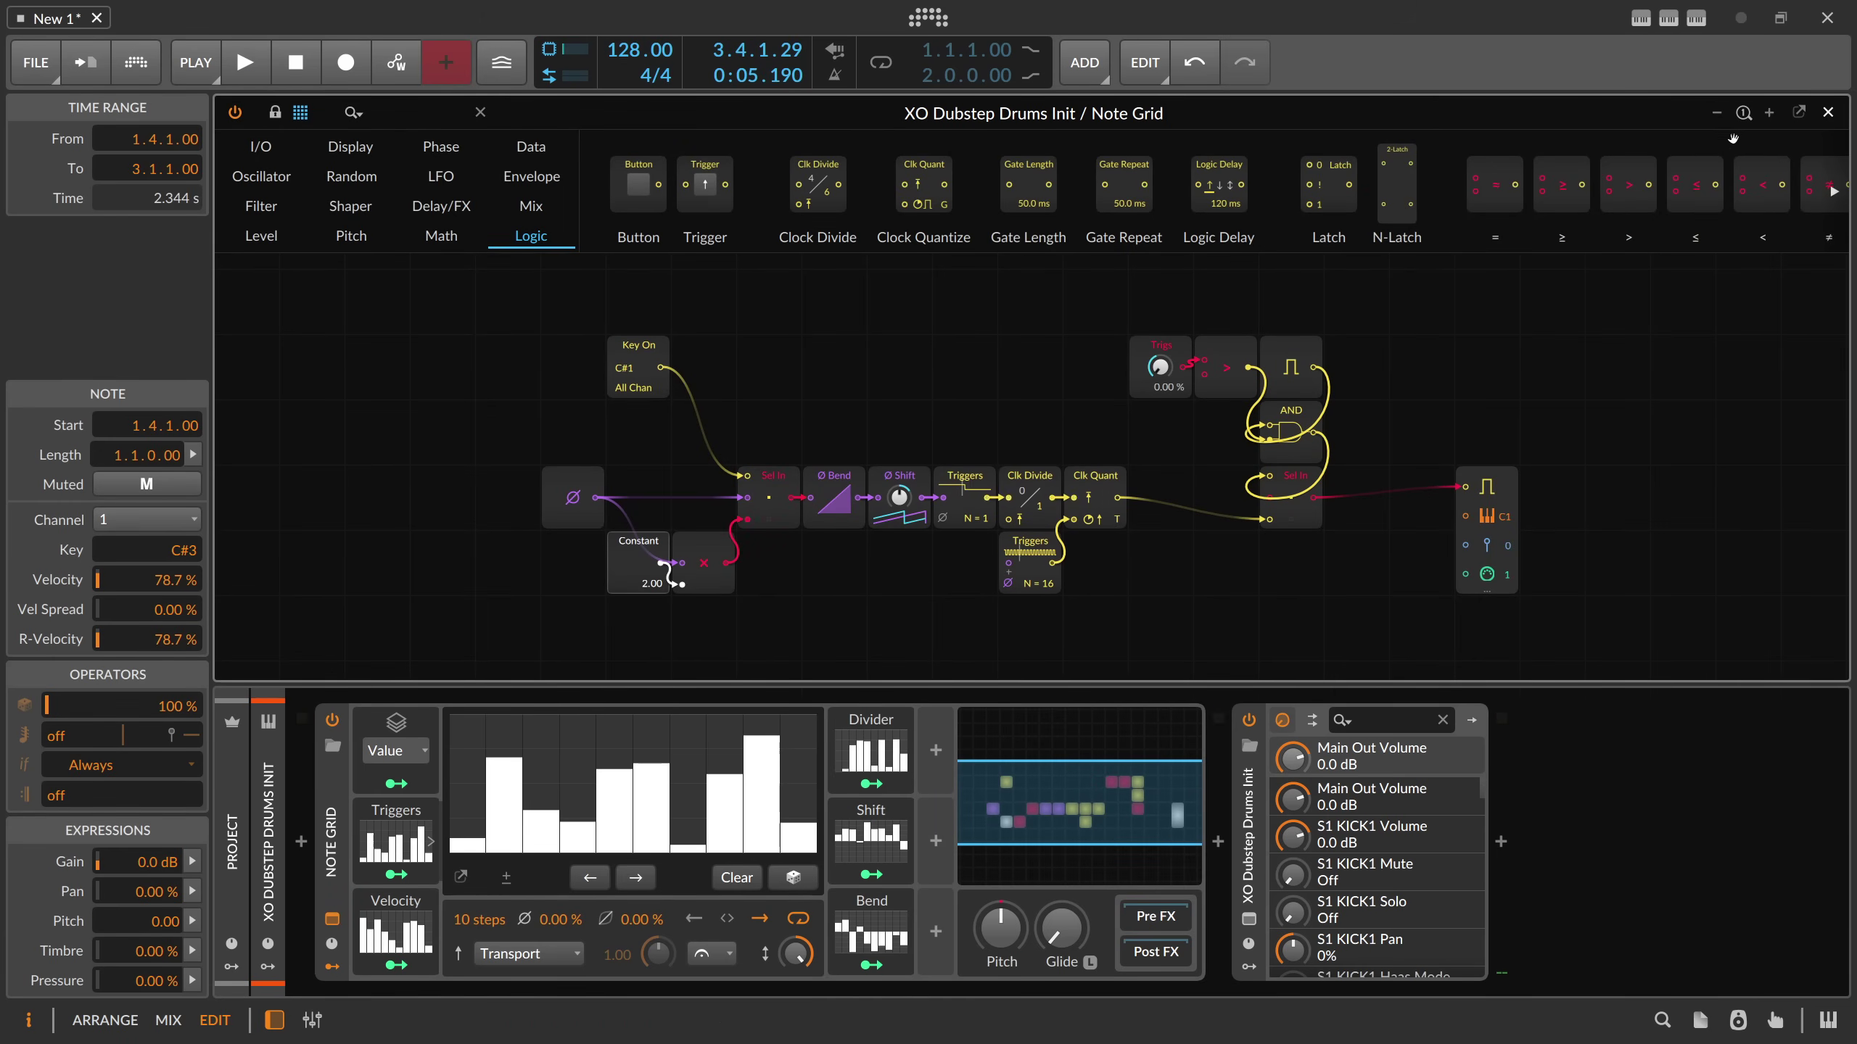
- Set the Key On module's note to C#3 to match the clip's upper note, and audition the clip
{"action": "left_click", "coordinate": [1826, 114]}
{"action": "left_click_drag", "start_coordinate": [943, 367], "coordinate": [1035, 530]}
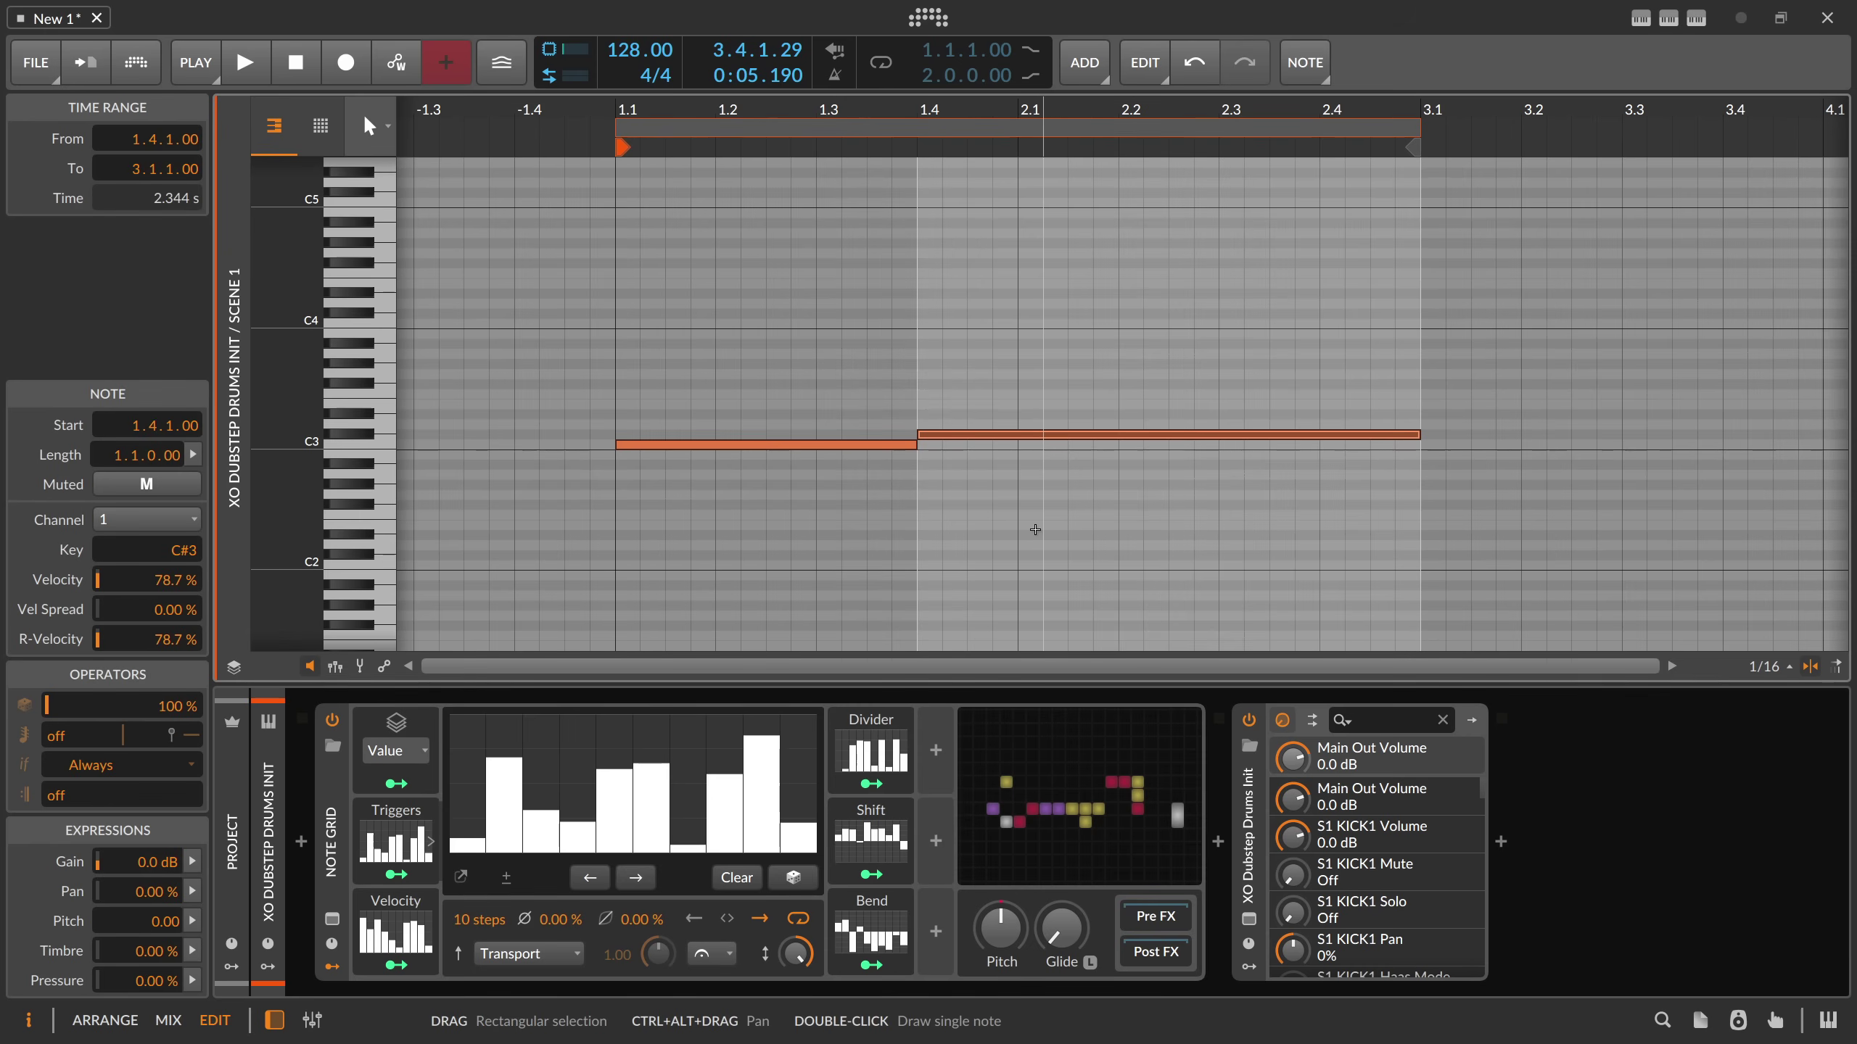
{"action": "left_click", "coordinate": [1057, 799]}
{"action": "left_click_drag", "start_coordinate": [633, 377], "coordinate": [633, 351]}
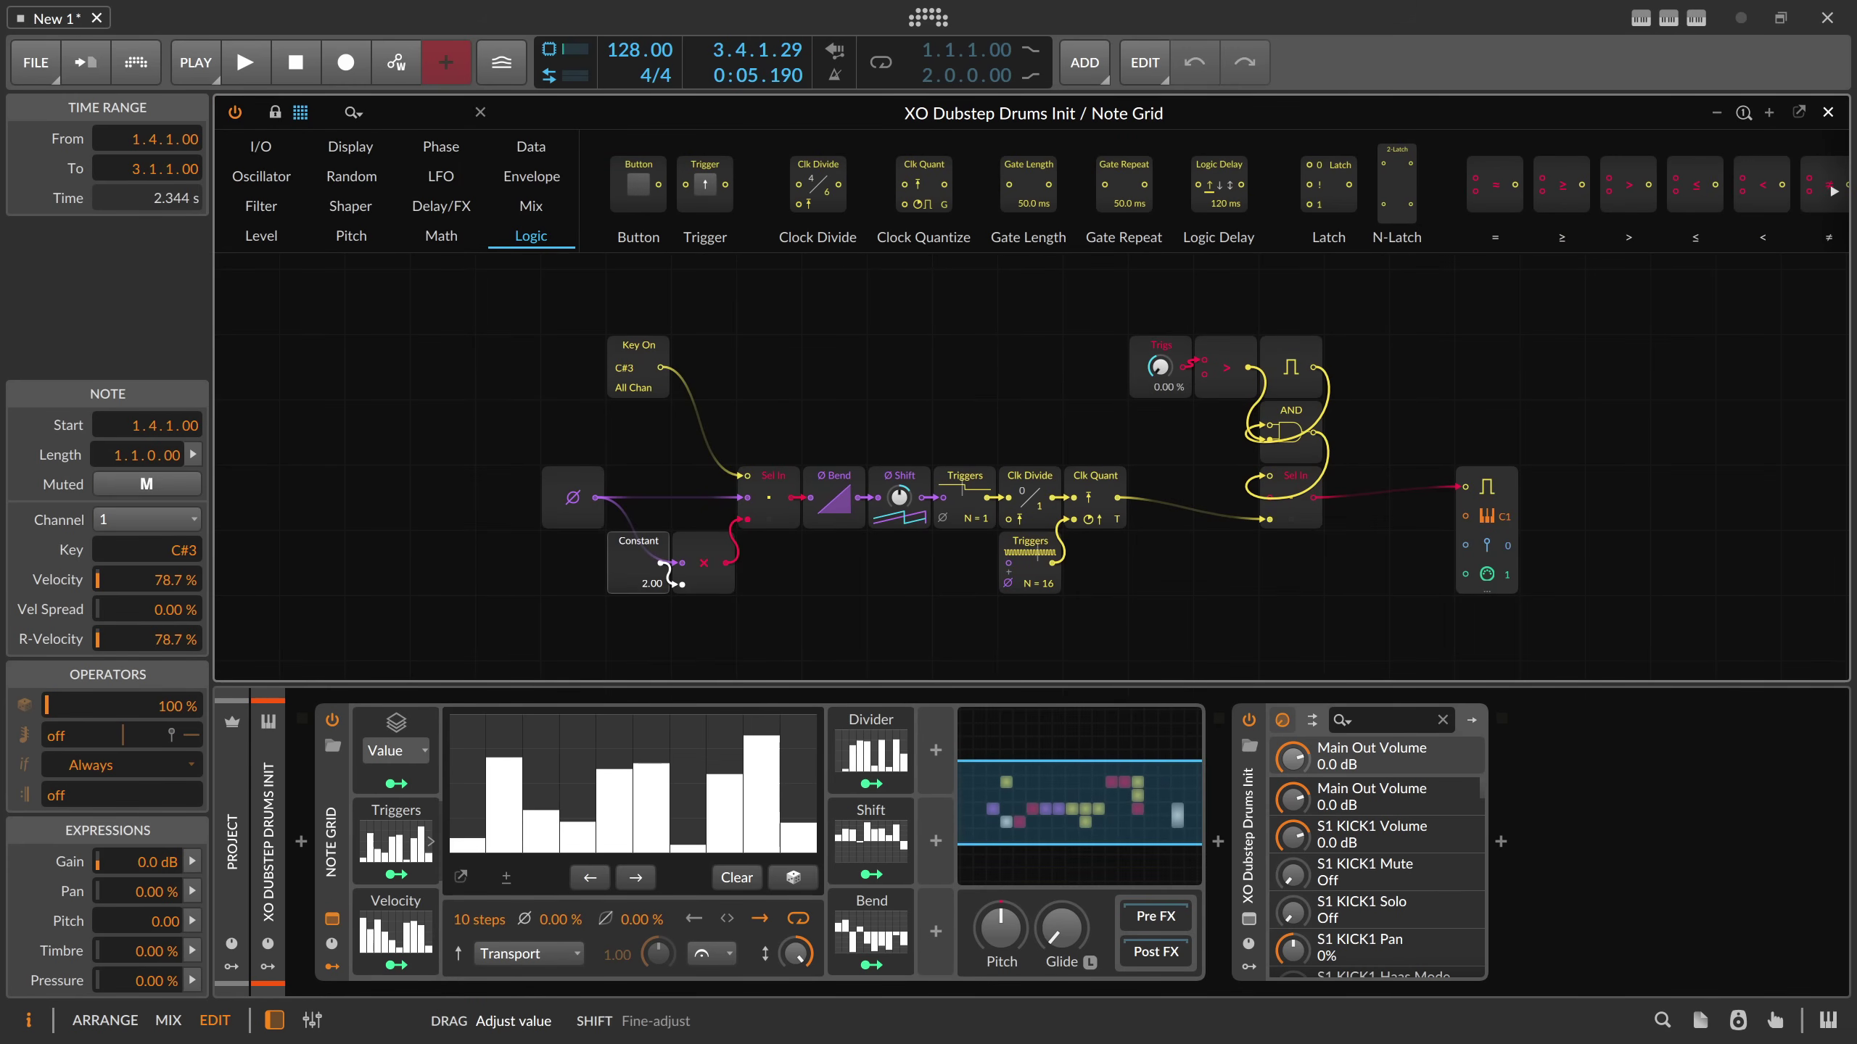
{"action": "left_click_drag", "start_coordinate": [634, 367], "coordinate": [633, 367]}
{"action": "left_click", "coordinate": [725, 379]}
{"action": "left_click", "coordinate": [1828, 113]}
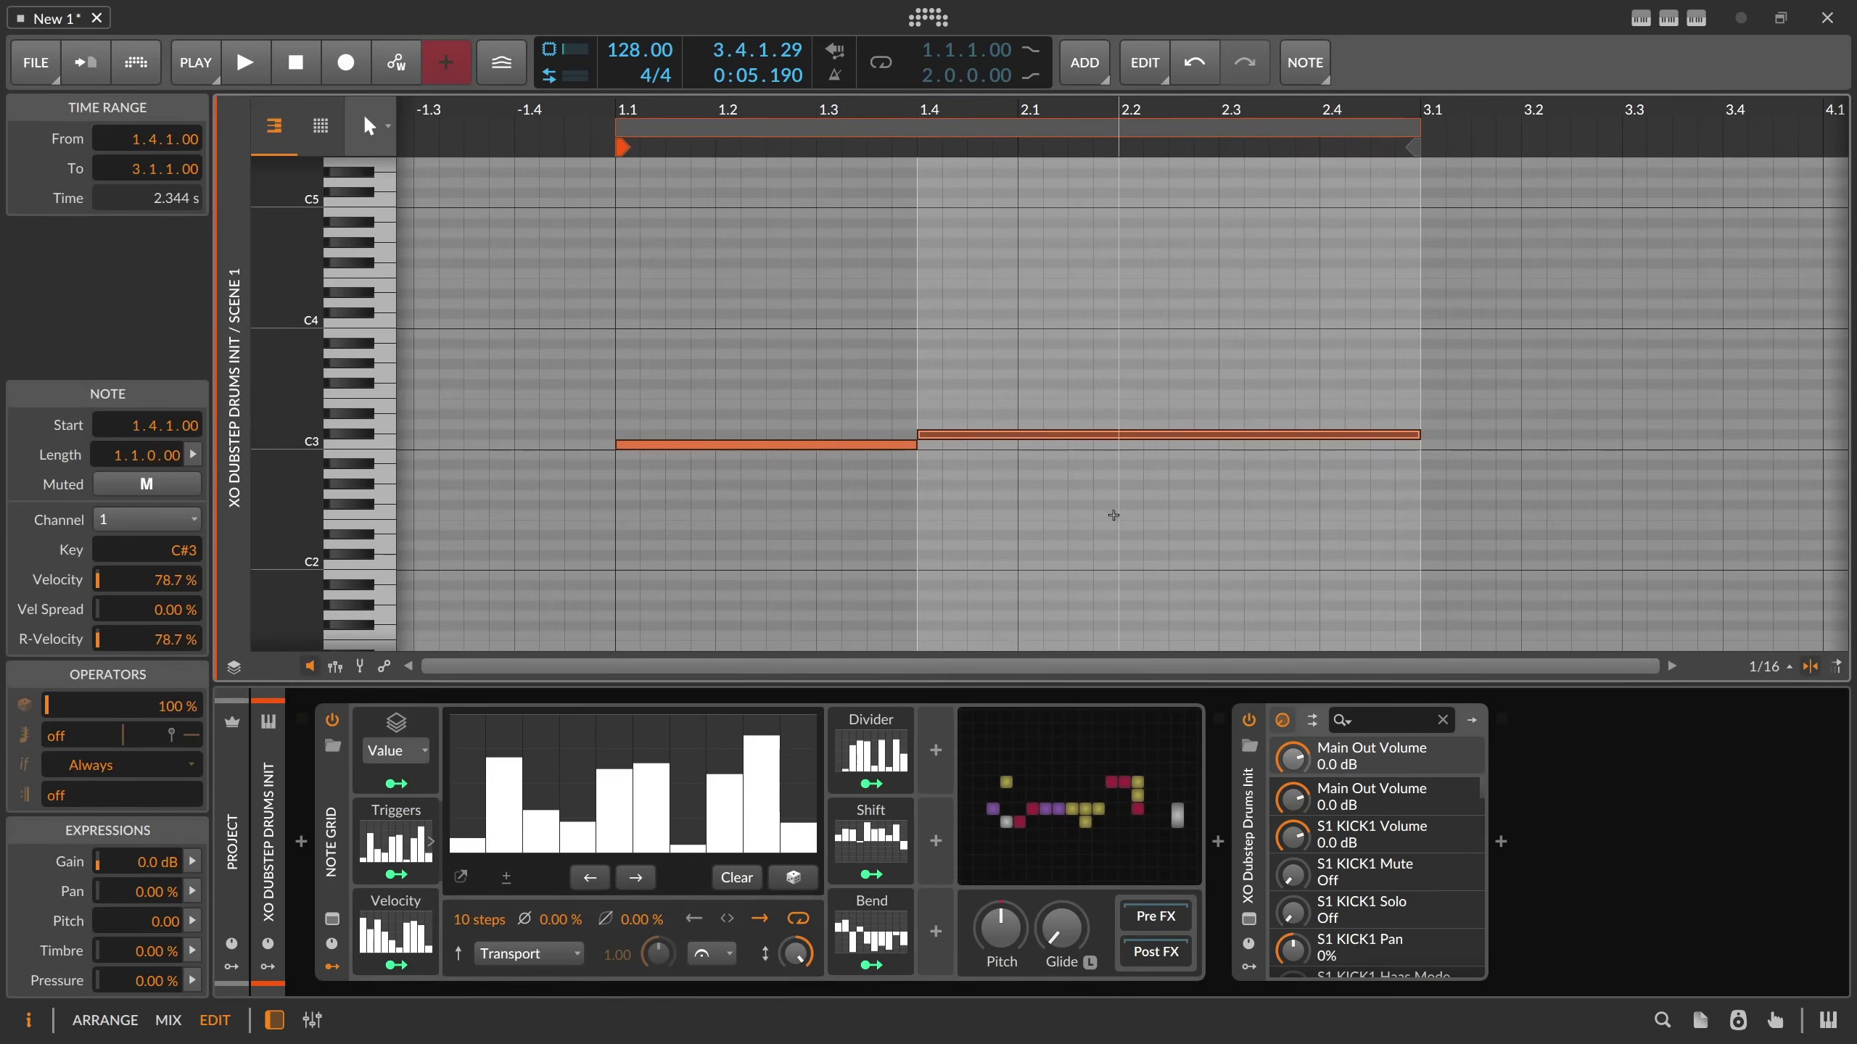
{"action": "key", "text": "space"}
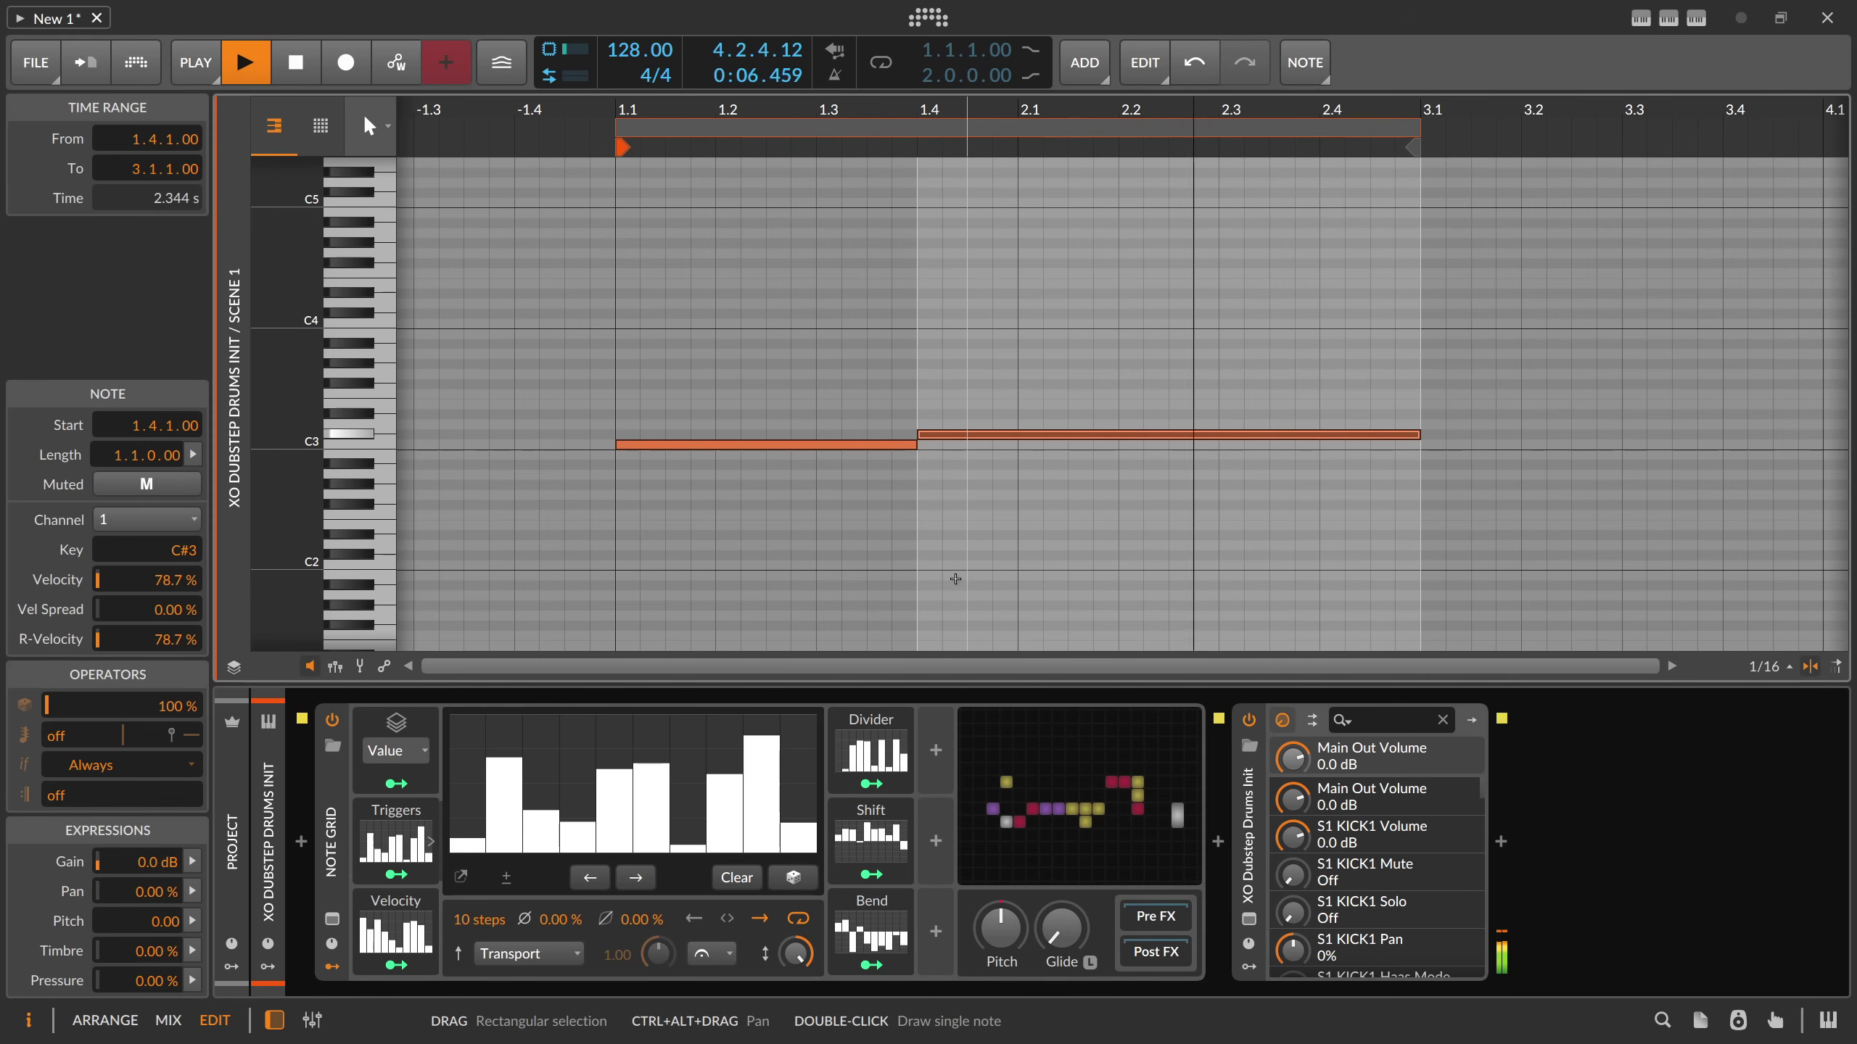
{"action": "key", "text": "space"}
- Try a value of 3.00 in the Constant module and audition the faster phase
{"action": "left_click", "coordinate": [1077, 757]}
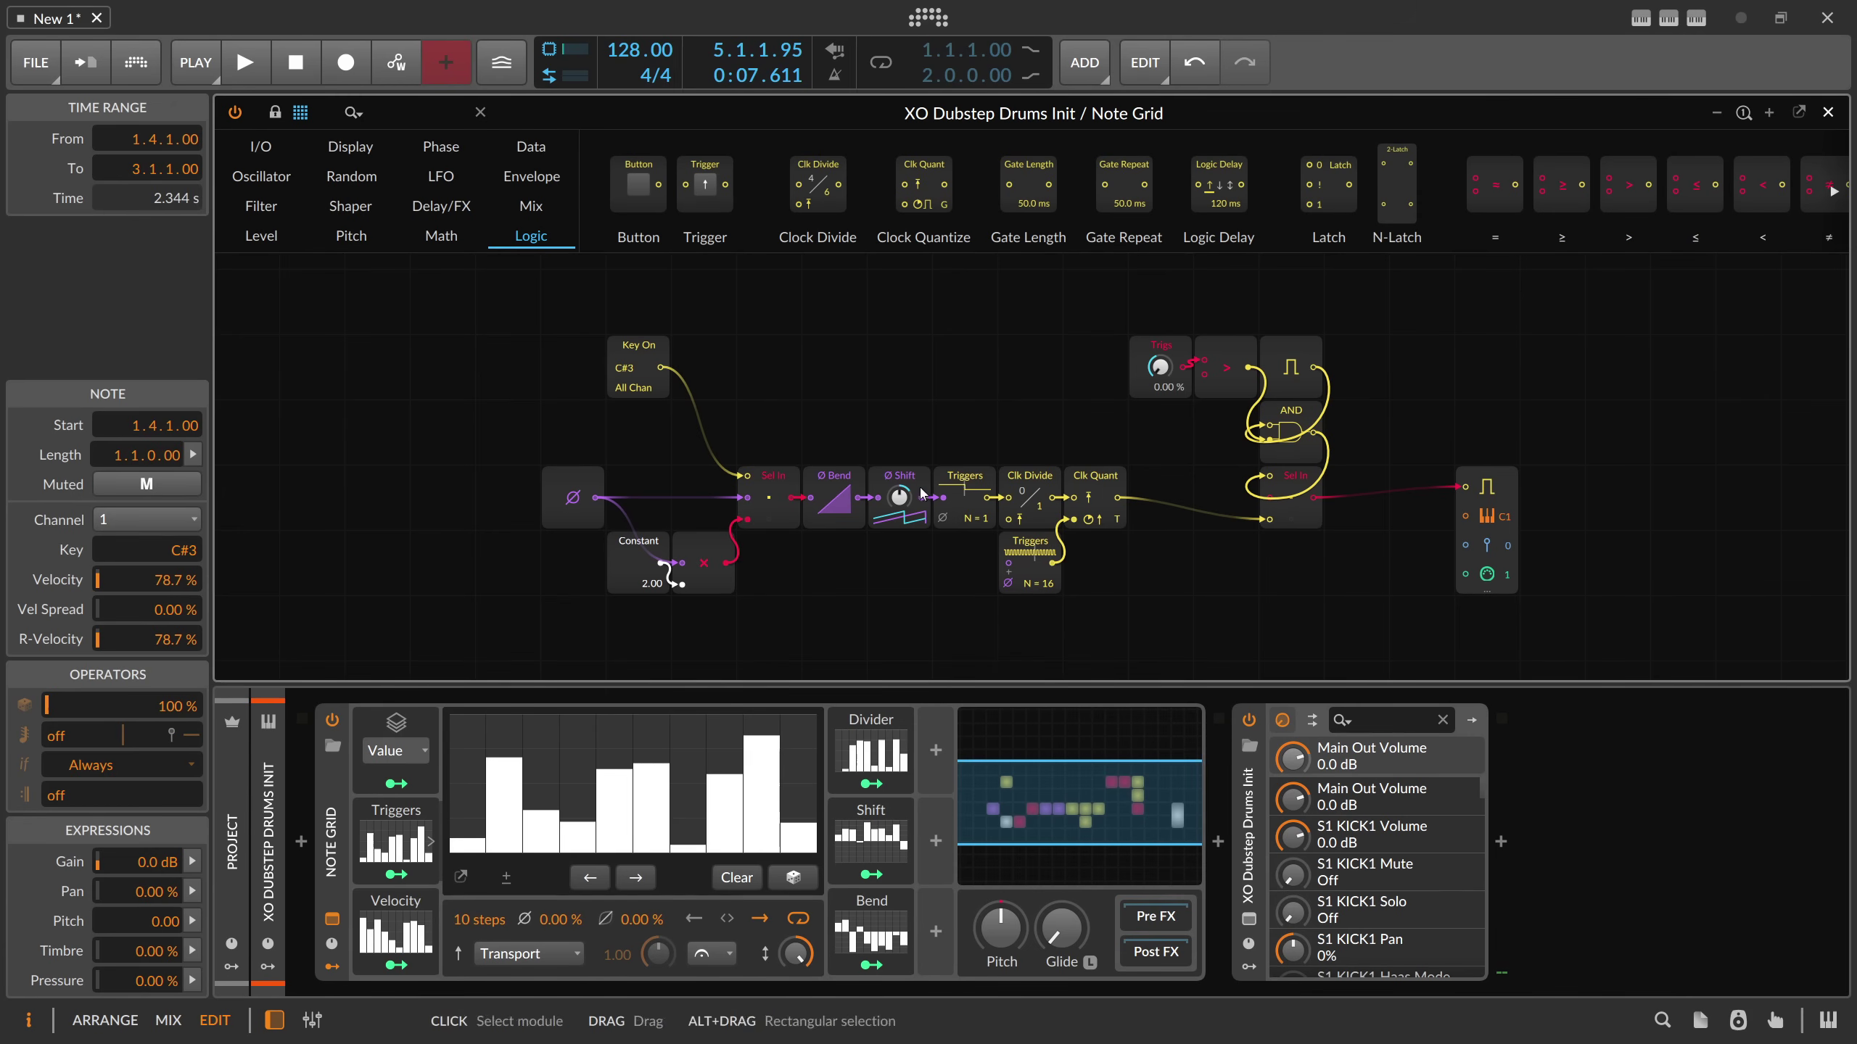
{"action": "left_click_drag", "start_coordinate": [647, 589], "coordinate": [713, 586]}
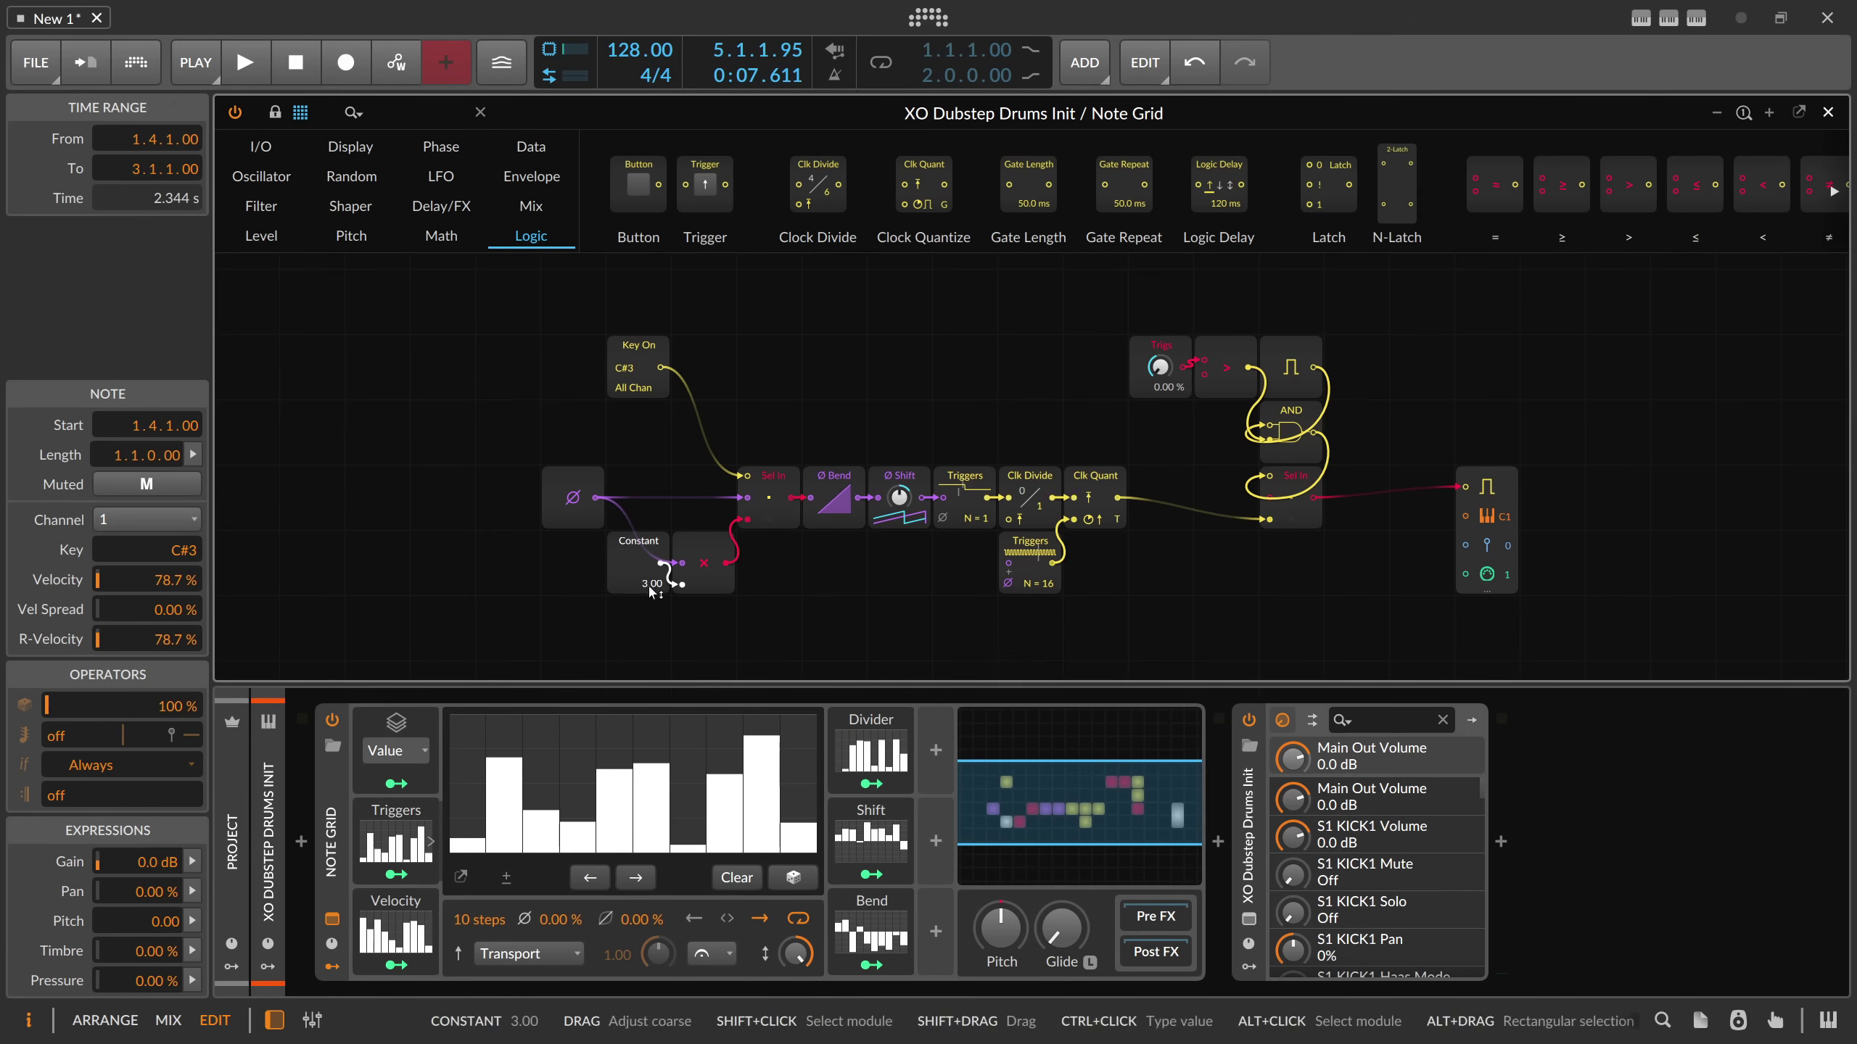
{"action": "key", "text": "space"}
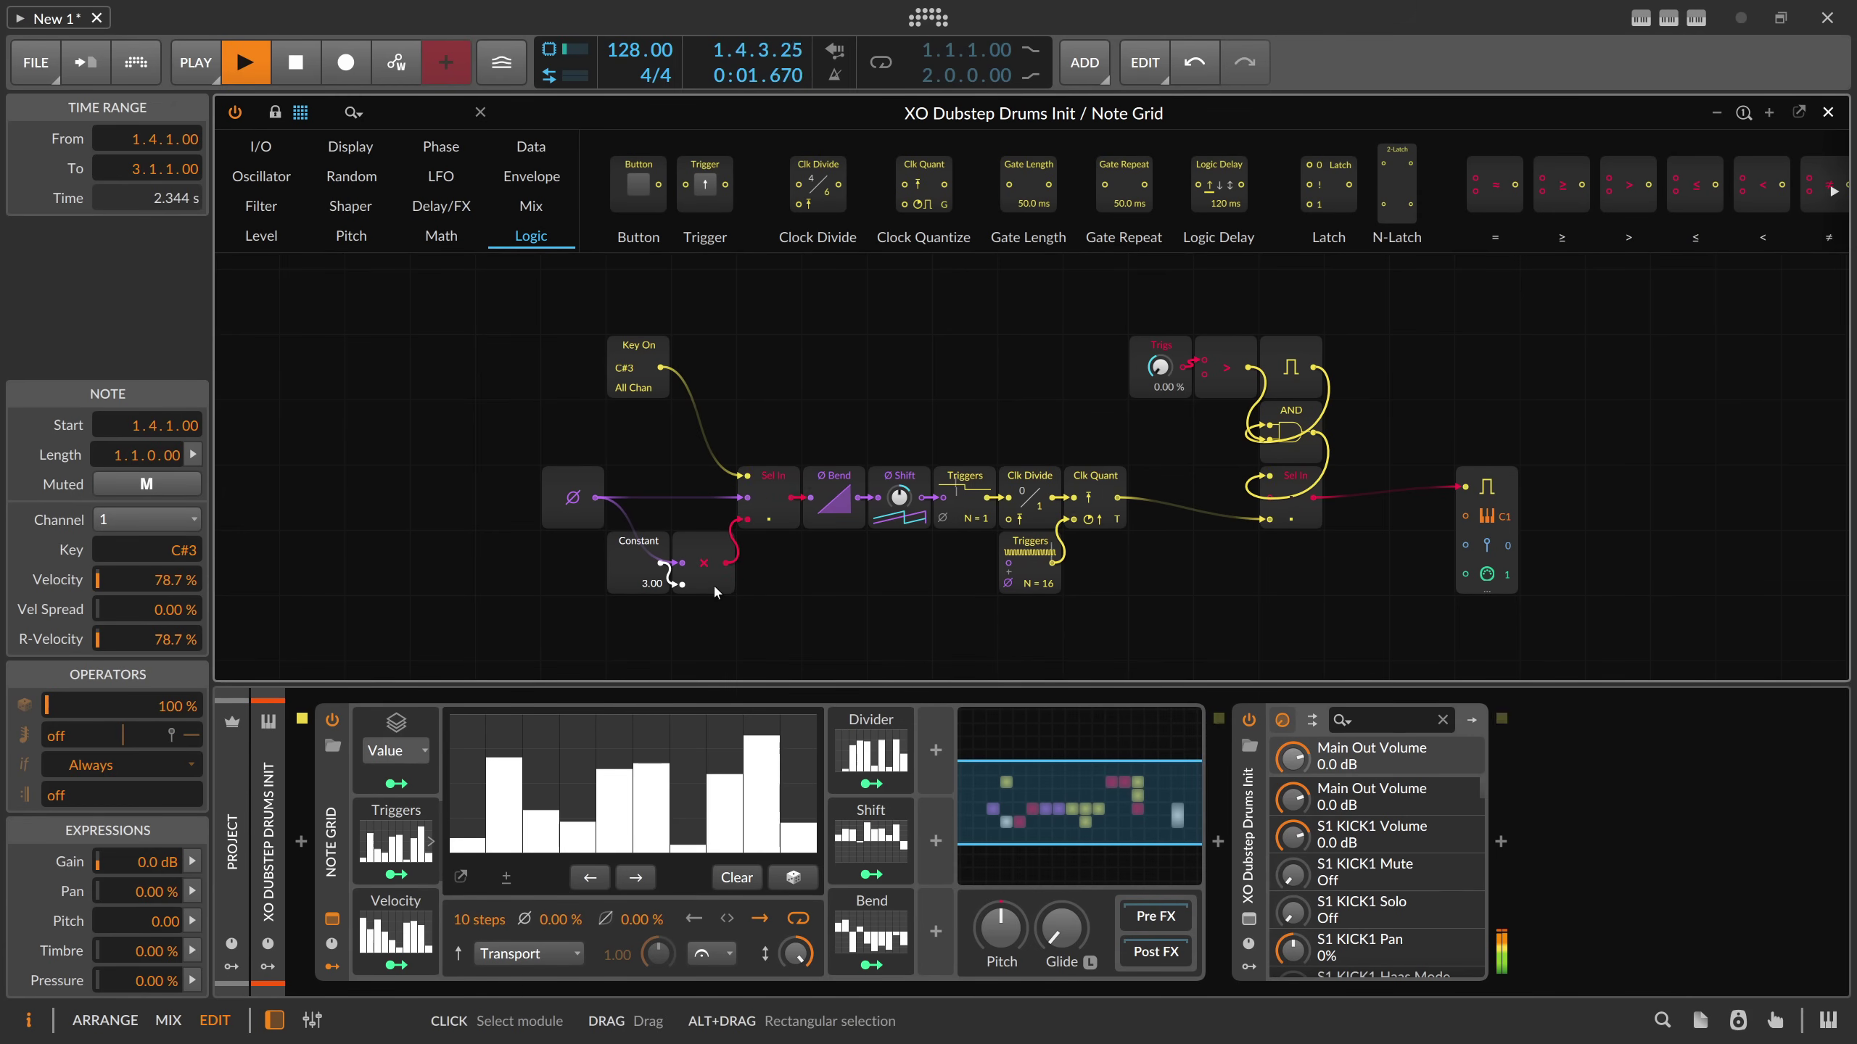
{"action": "key", "text": "space"}
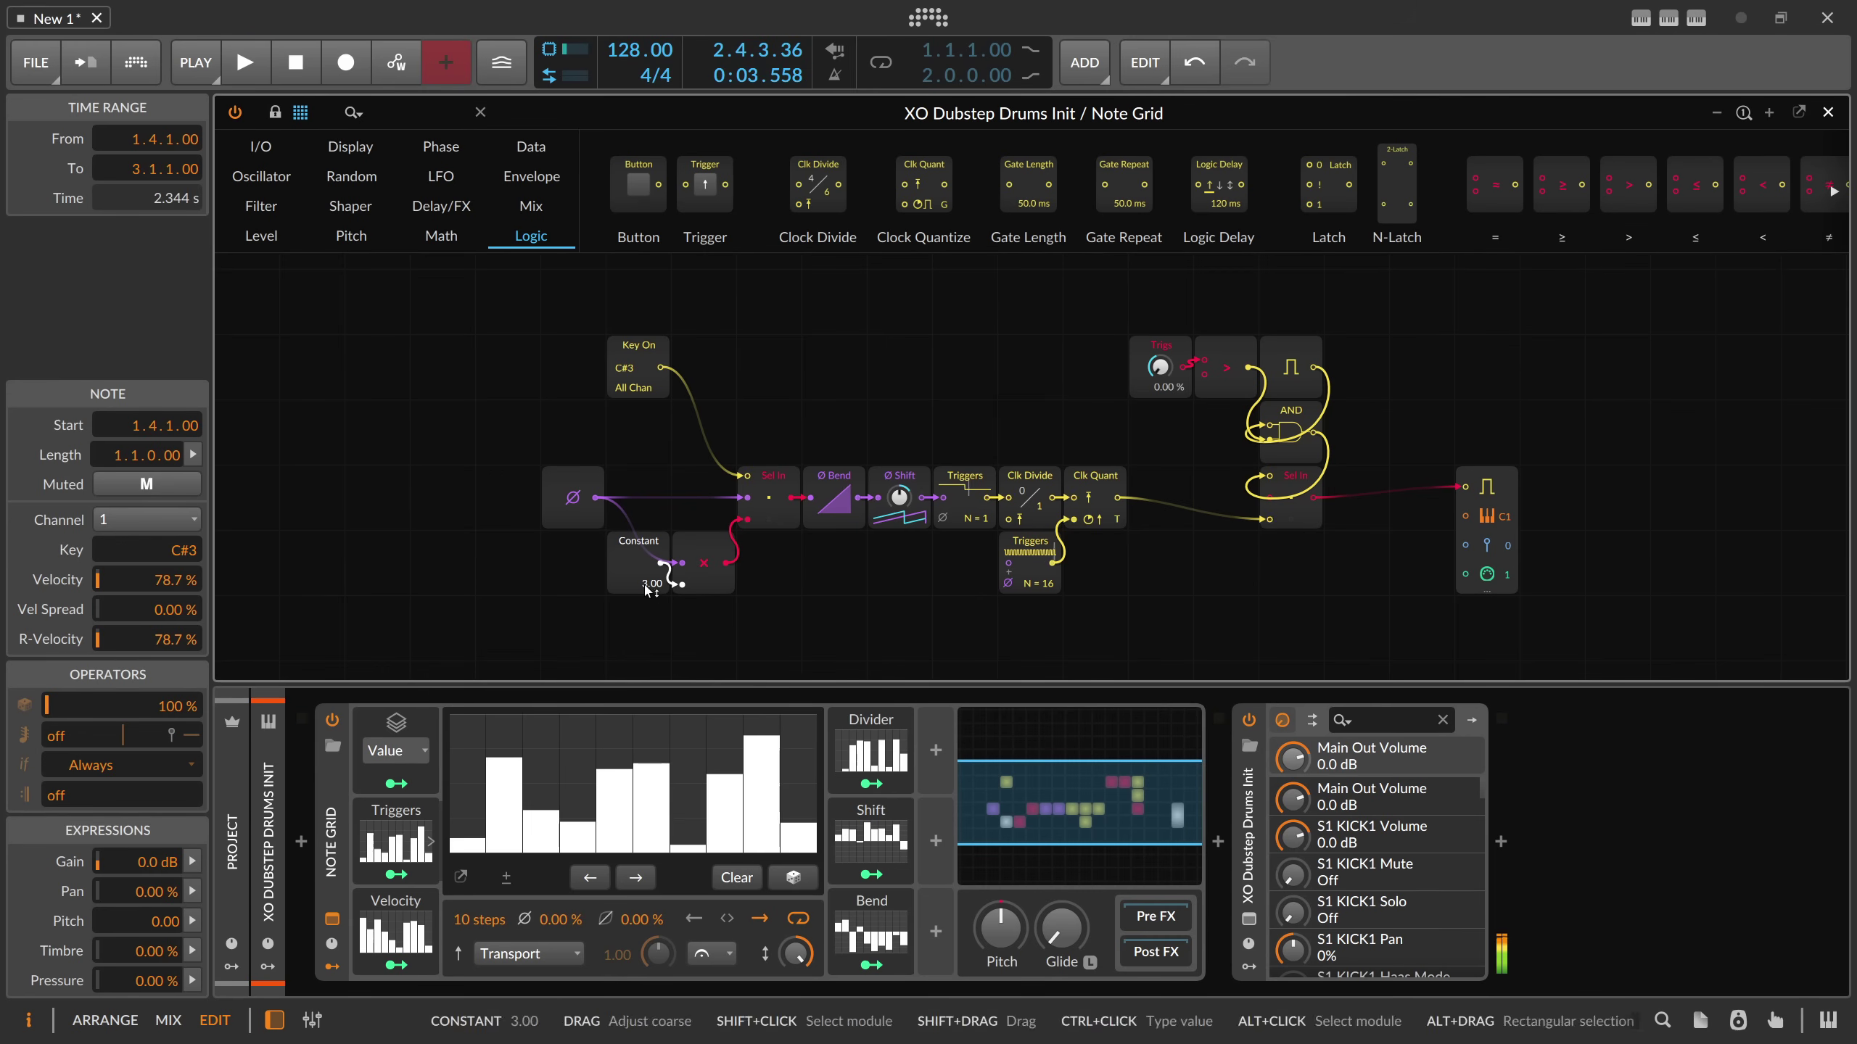
- Set the Constant module's value to 4.00 and audition the clip, returning to the clip's note editor
{"action": "left_click_drag", "start_coordinate": [662, 583], "coordinate": [800, 592]}
{"action": "key", "text": "space"}
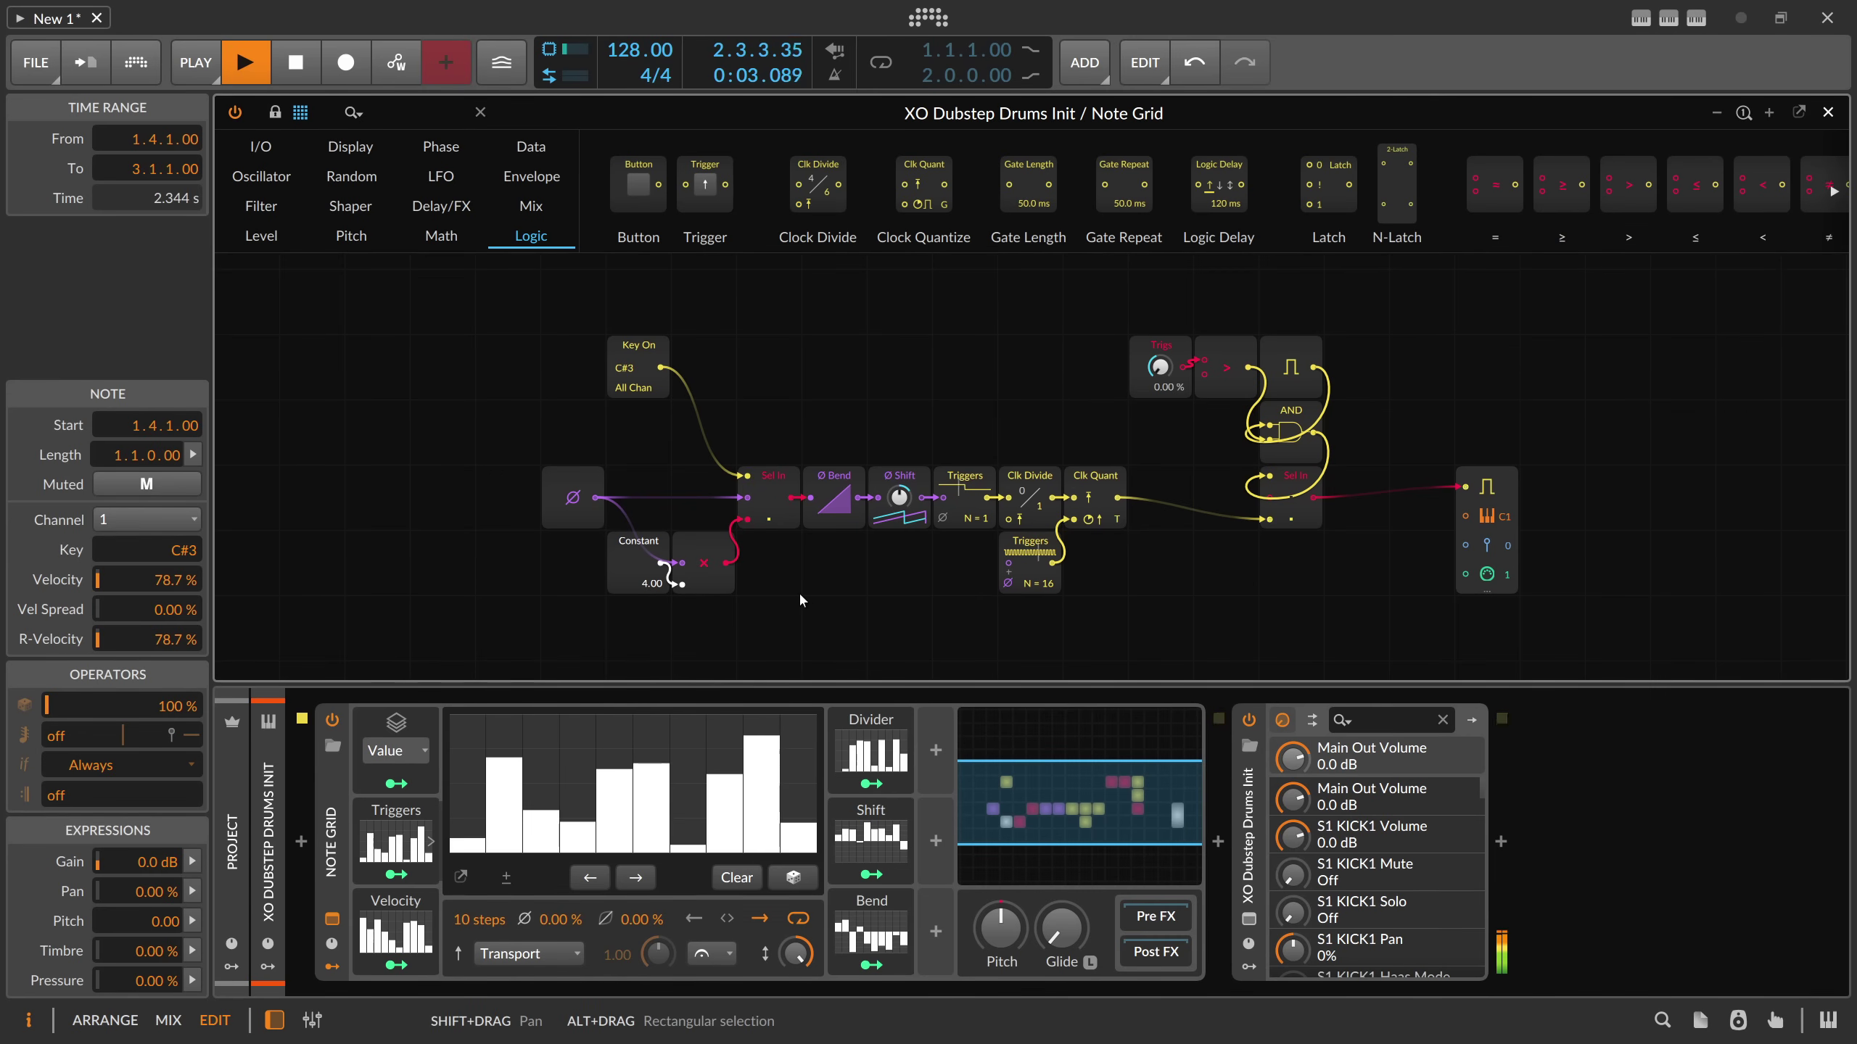
{"action": "left_click", "coordinate": [1827, 113]}
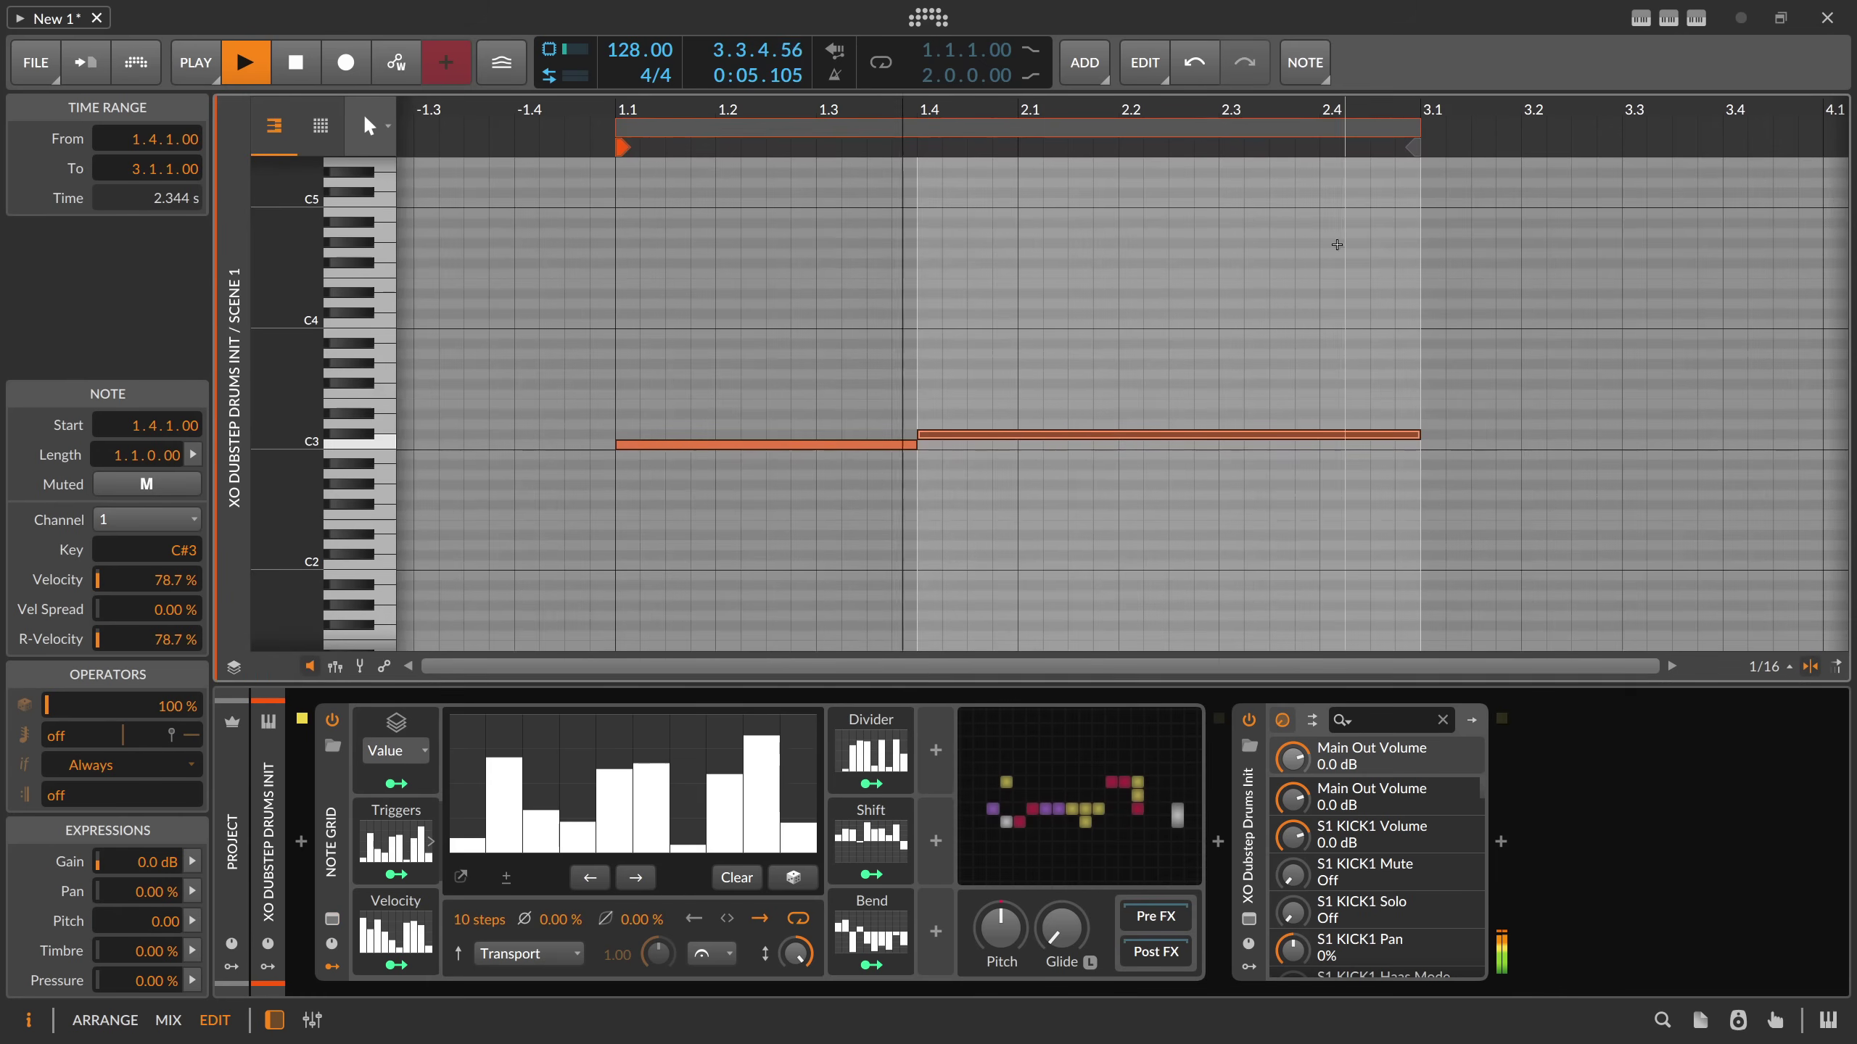
{"action": "key", "text": "space"}
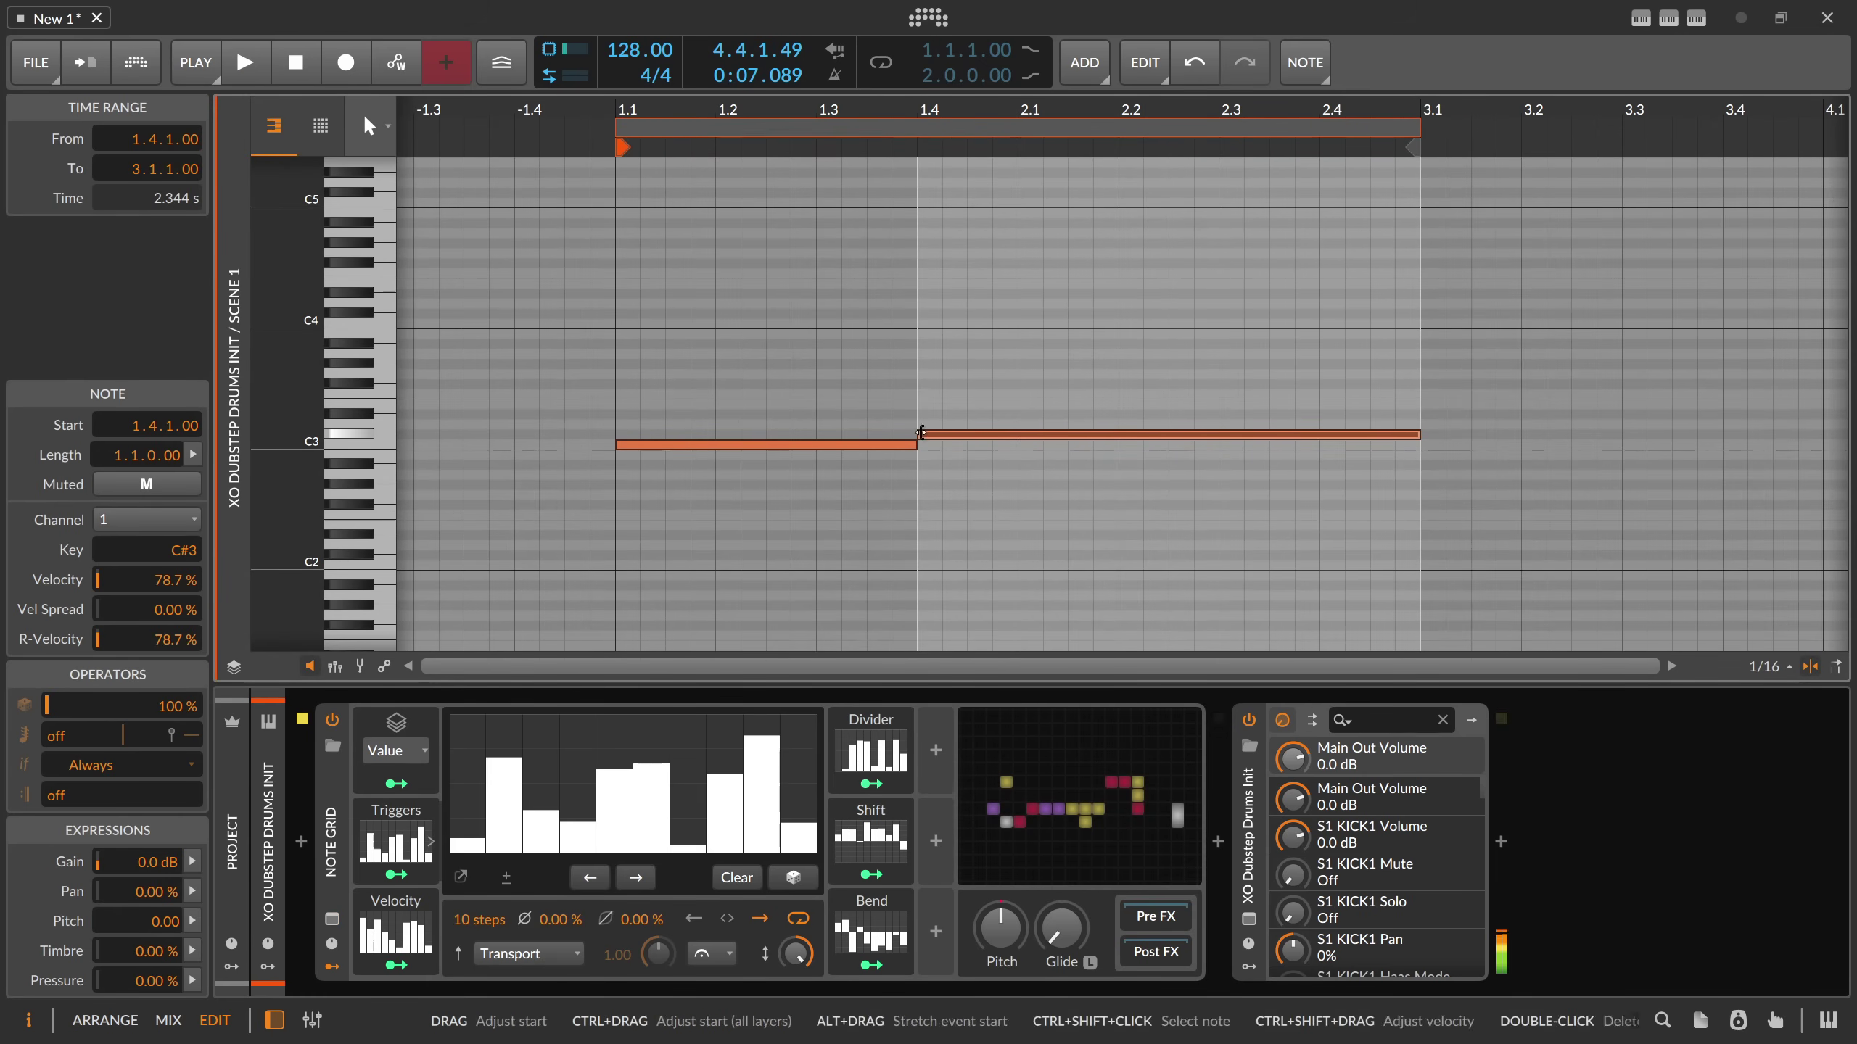
- Move the C#3 note's start to 2.3.1, extend the C3 note up to that point, and play the clip
{"action": "left_click_drag", "start_coordinate": [929, 426], "coordinate": [1218, 419]}
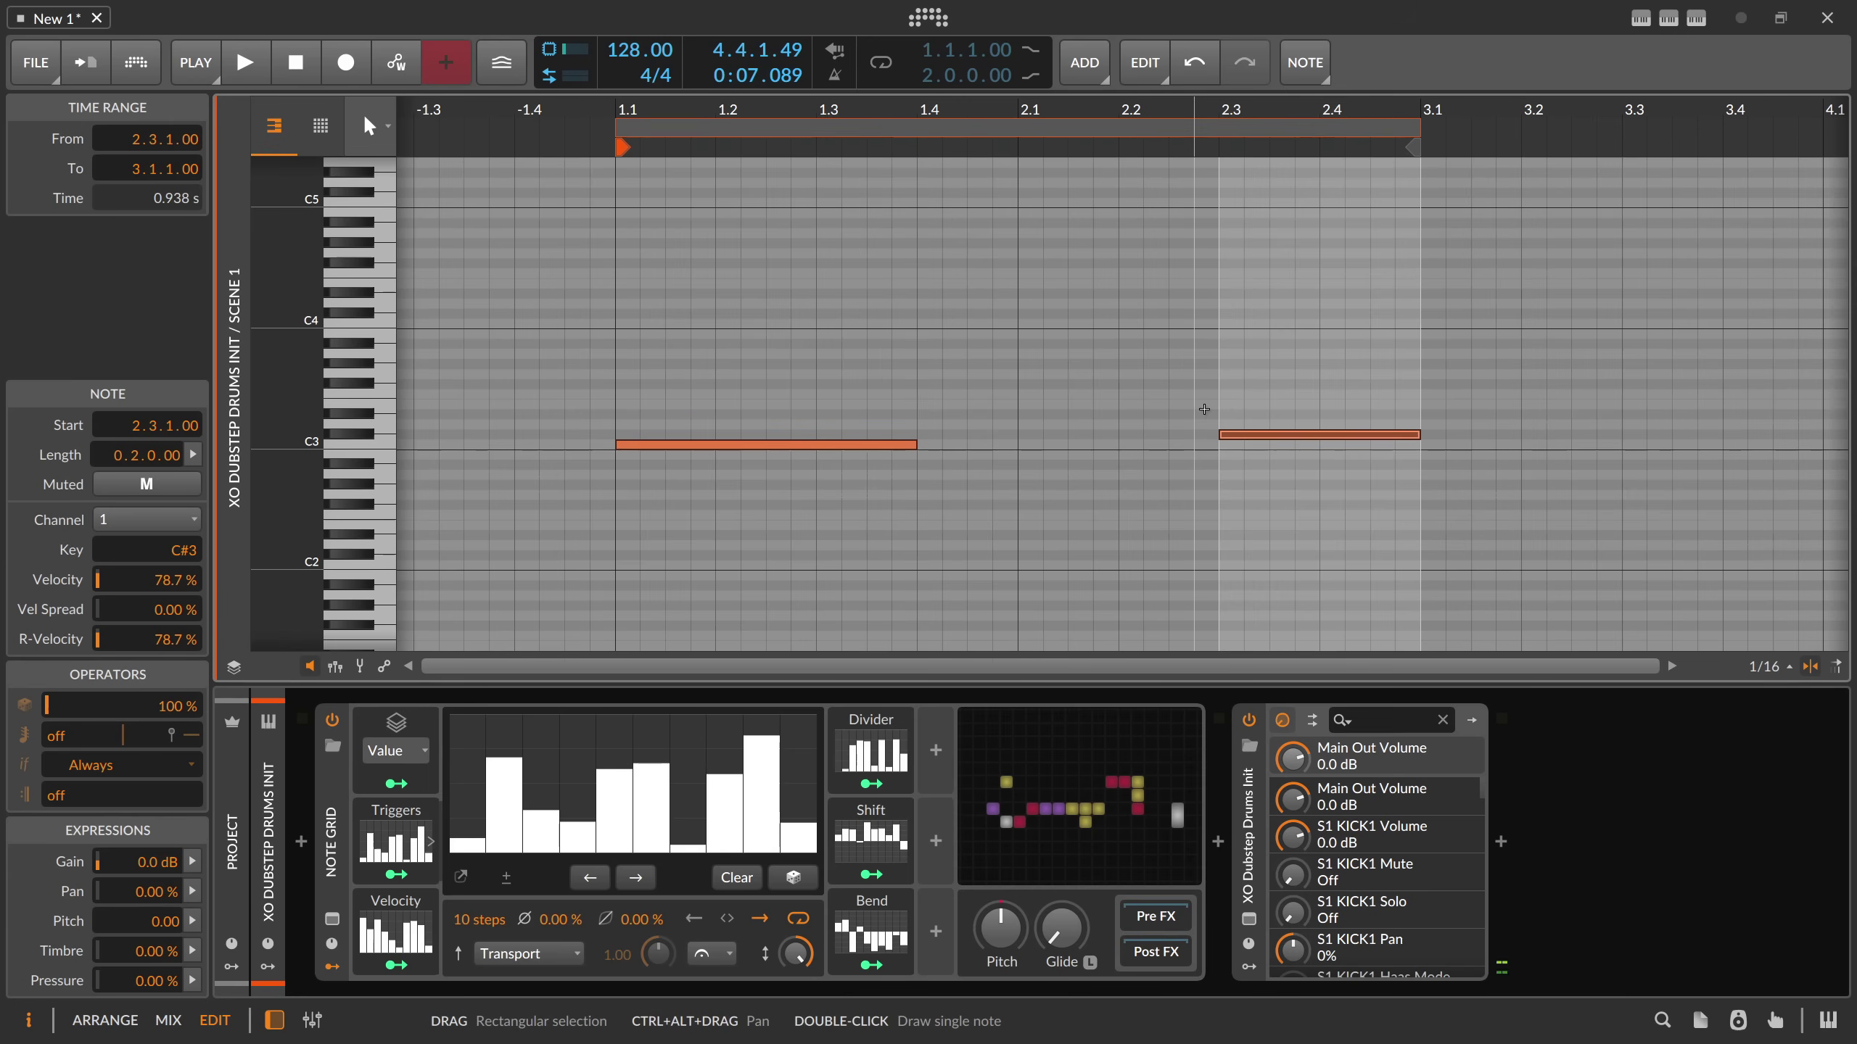
{"action": "left_click_drag", "start_coordinate": [918, 445], "coordinate": [1222, 447]}
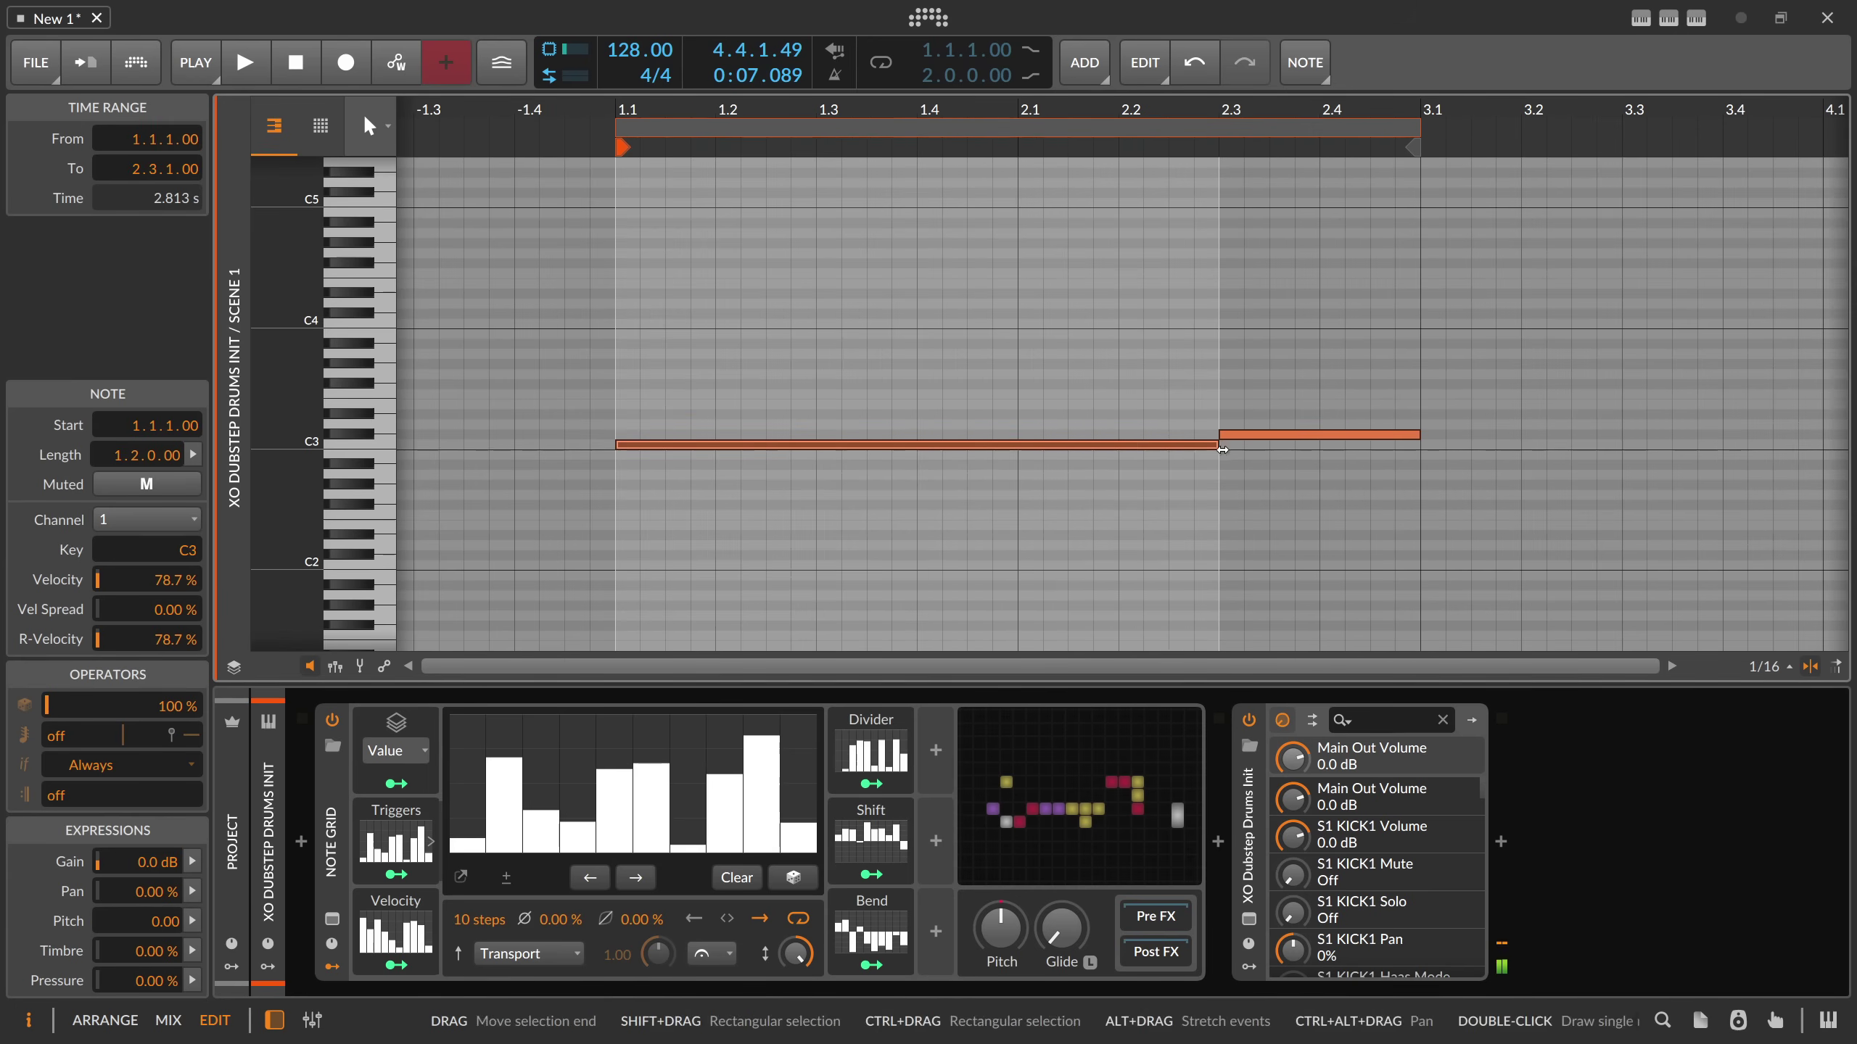
{"action": "scroll", "coordinate": [1015, 116], "scroll_direction": "down", "scroll_amount": 2}
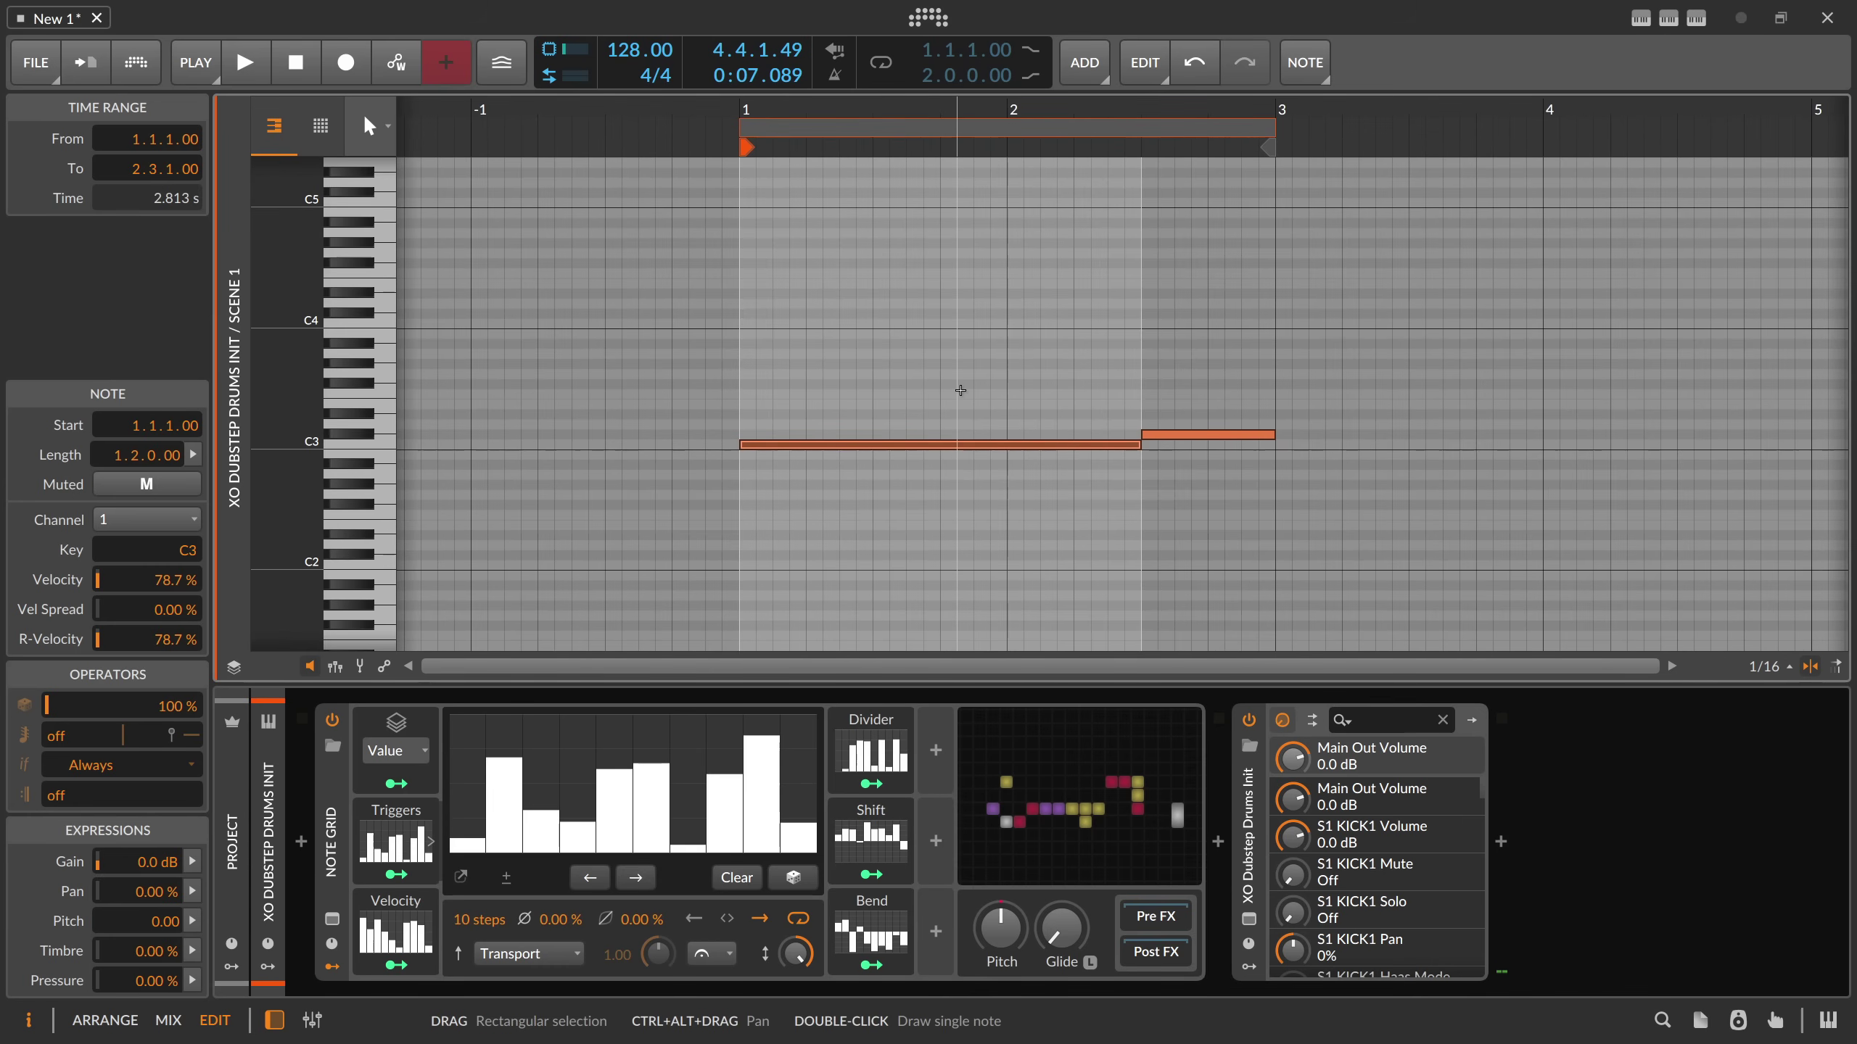
{"action": "key", "text": "space"}
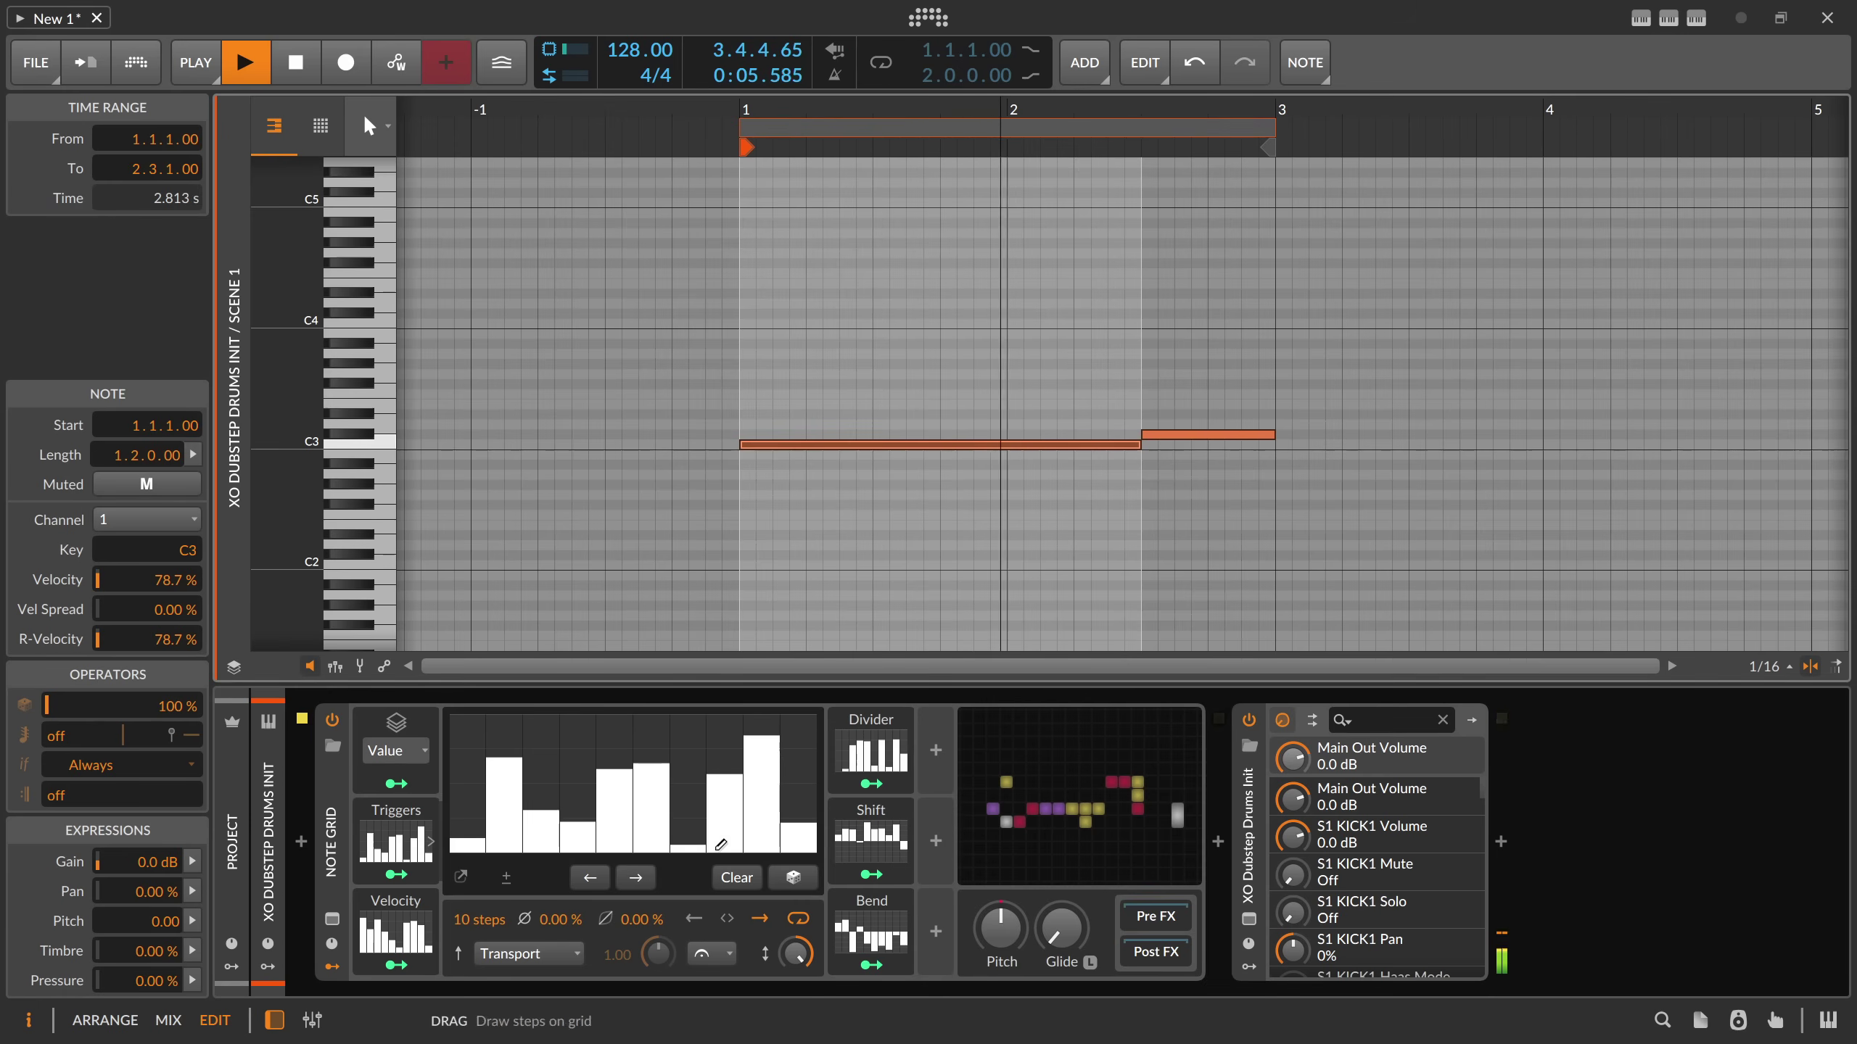
- Randomize the step values of the Triggers and Shift modulators while the clip plays, and stop playback
{"action": "left_click", "coordinate": [793, 877]}
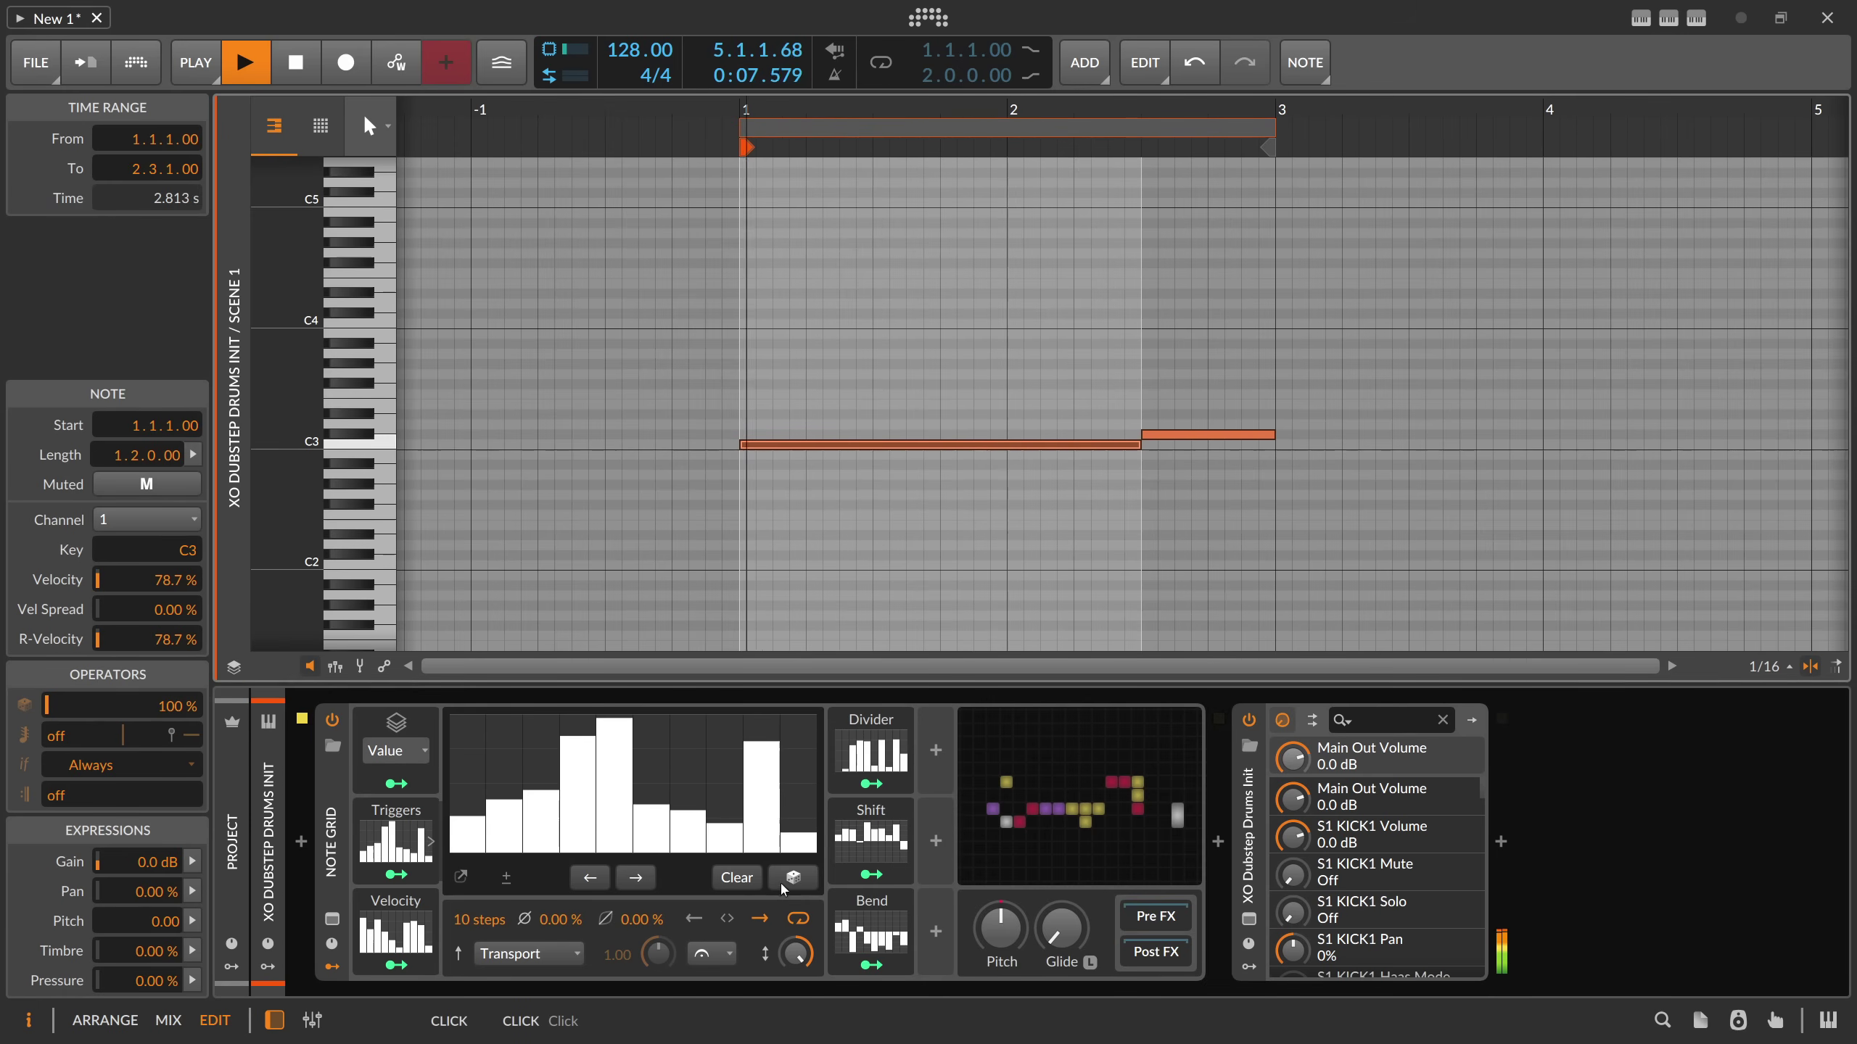
{"action": "left_click", "coordinate": [797, 878]}
{"action": "left_click", "coordinate": [870, 834]}
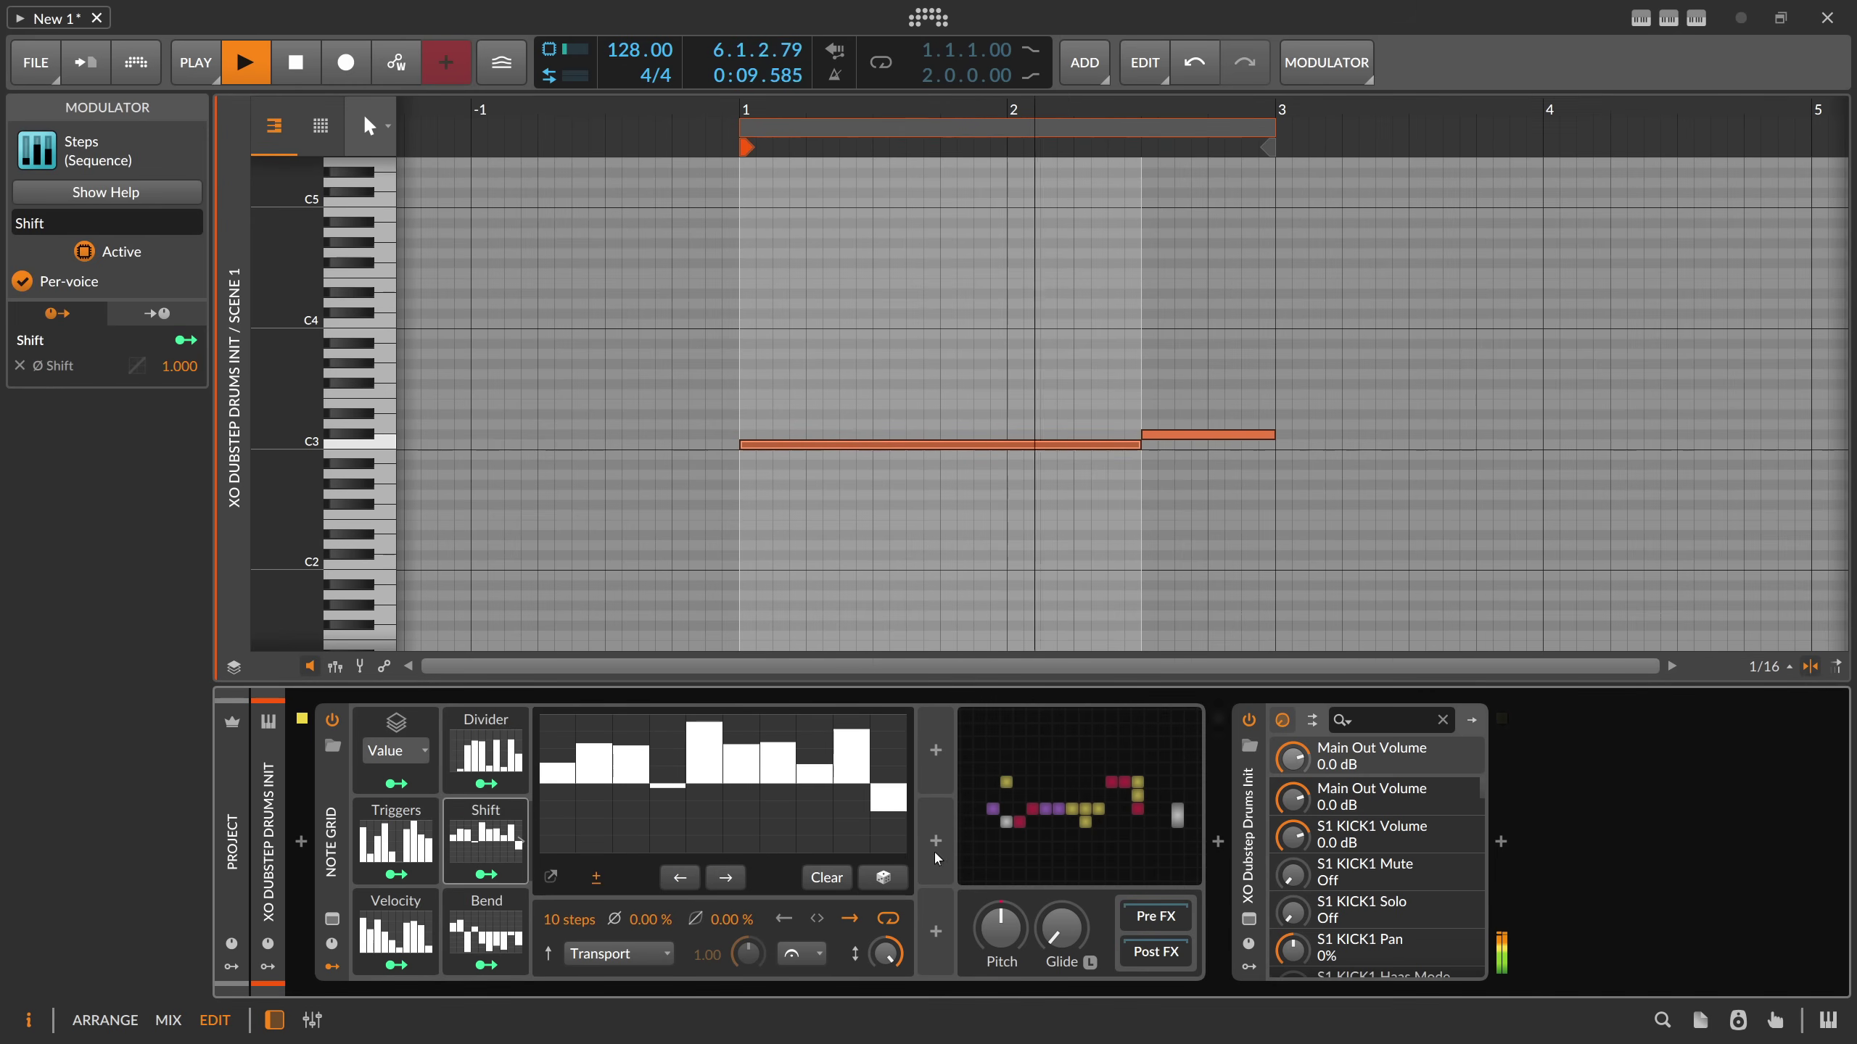
{"action": "left_click", "coordinate": [670, 877]}
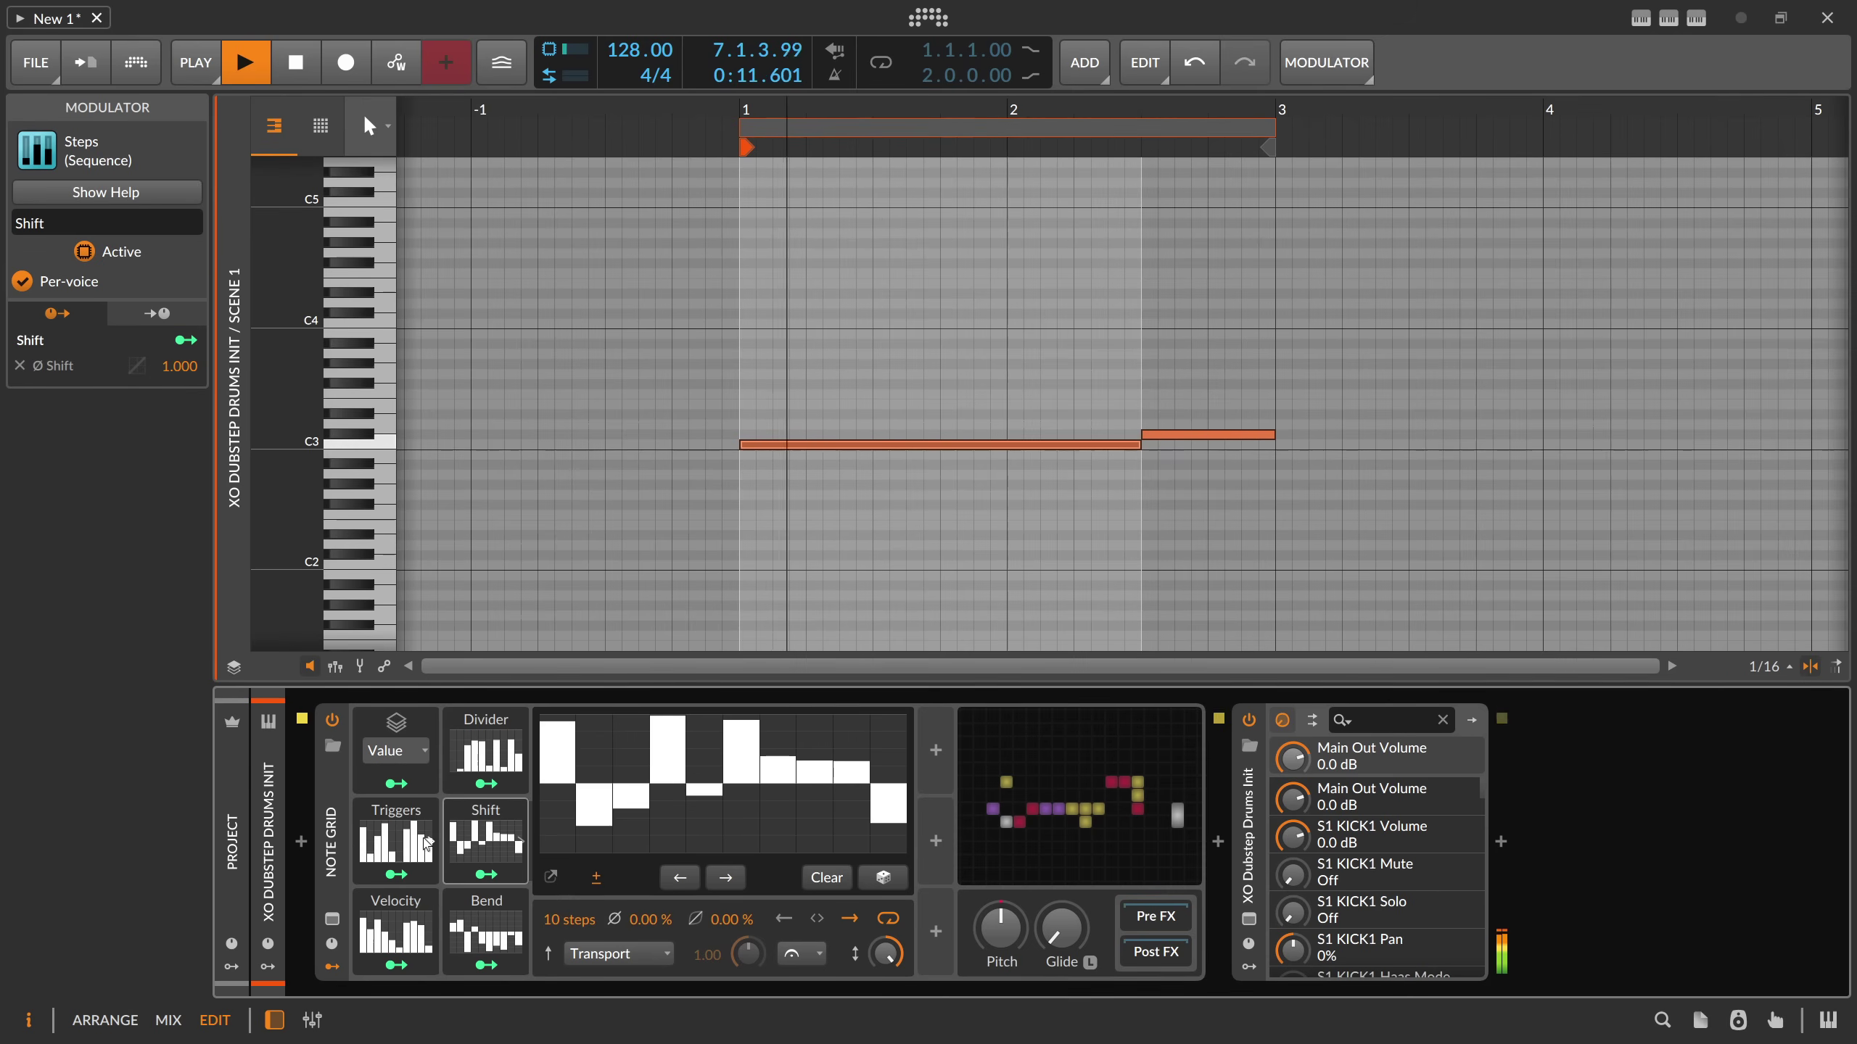
{"action": "left_click", "coordinate": [395, 834]}
{"action": "left_click", "coordinate": [794, 877]}
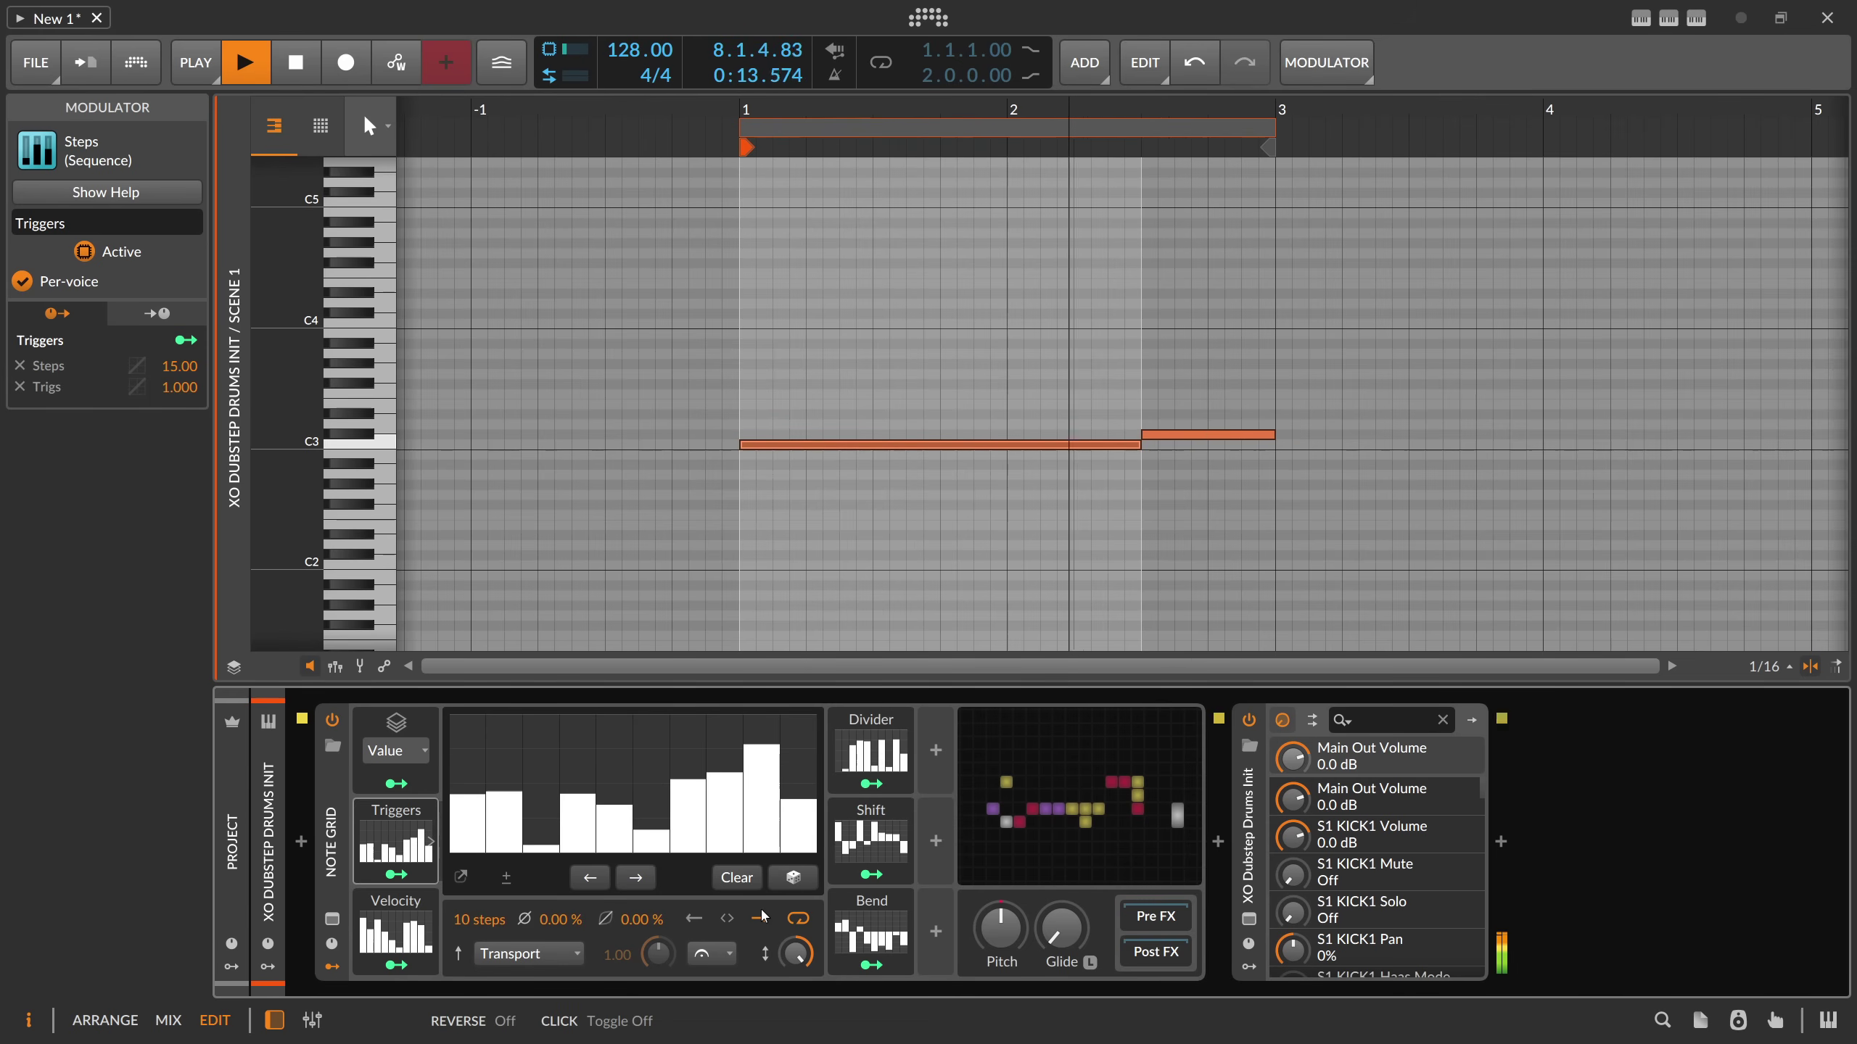
{"action": "key", "text": "space"}
- Find the Chance module in the Note Grid and insert it into the signal path just before the note output
{"action": "scroll", "coordinate": [402, 838], "scroll_direction": "right", "scroll_amount": 1}
{"action": "left_click", "coordinate": [401, 838]}
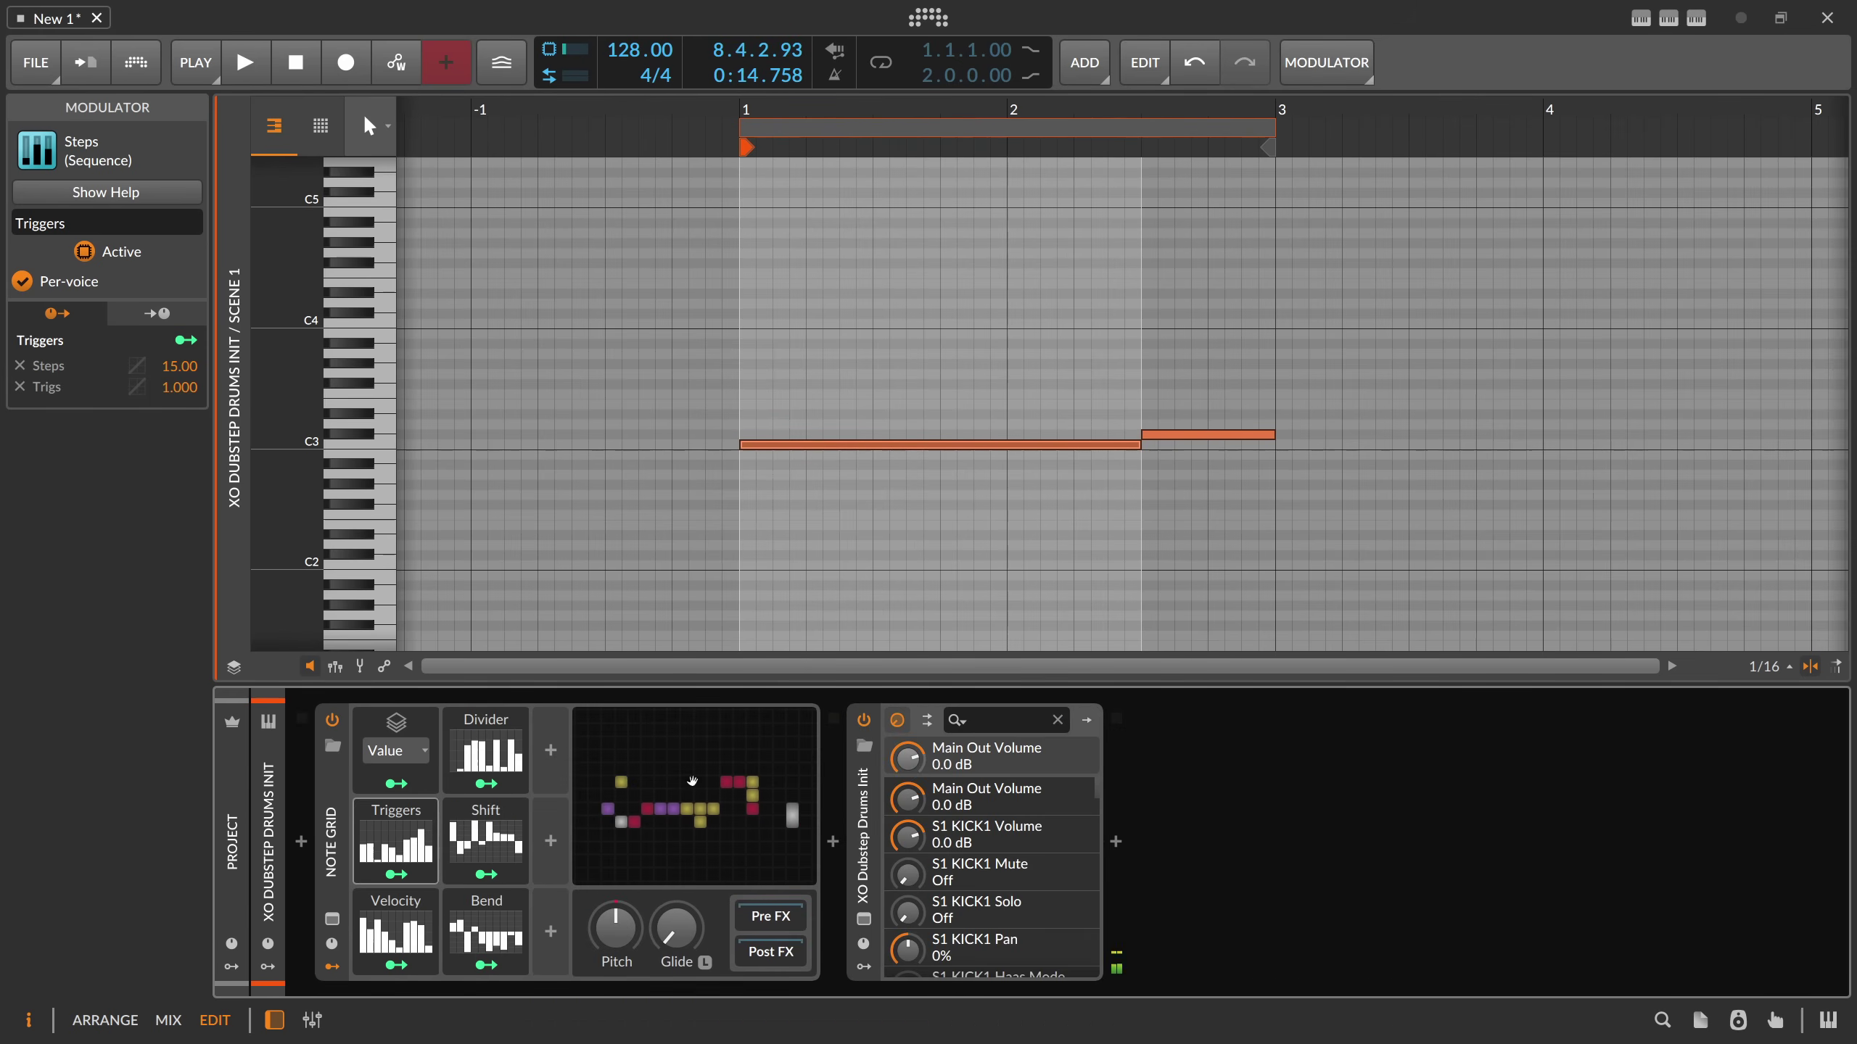
{"action": "left_click", "coordinate": [694, 804]}
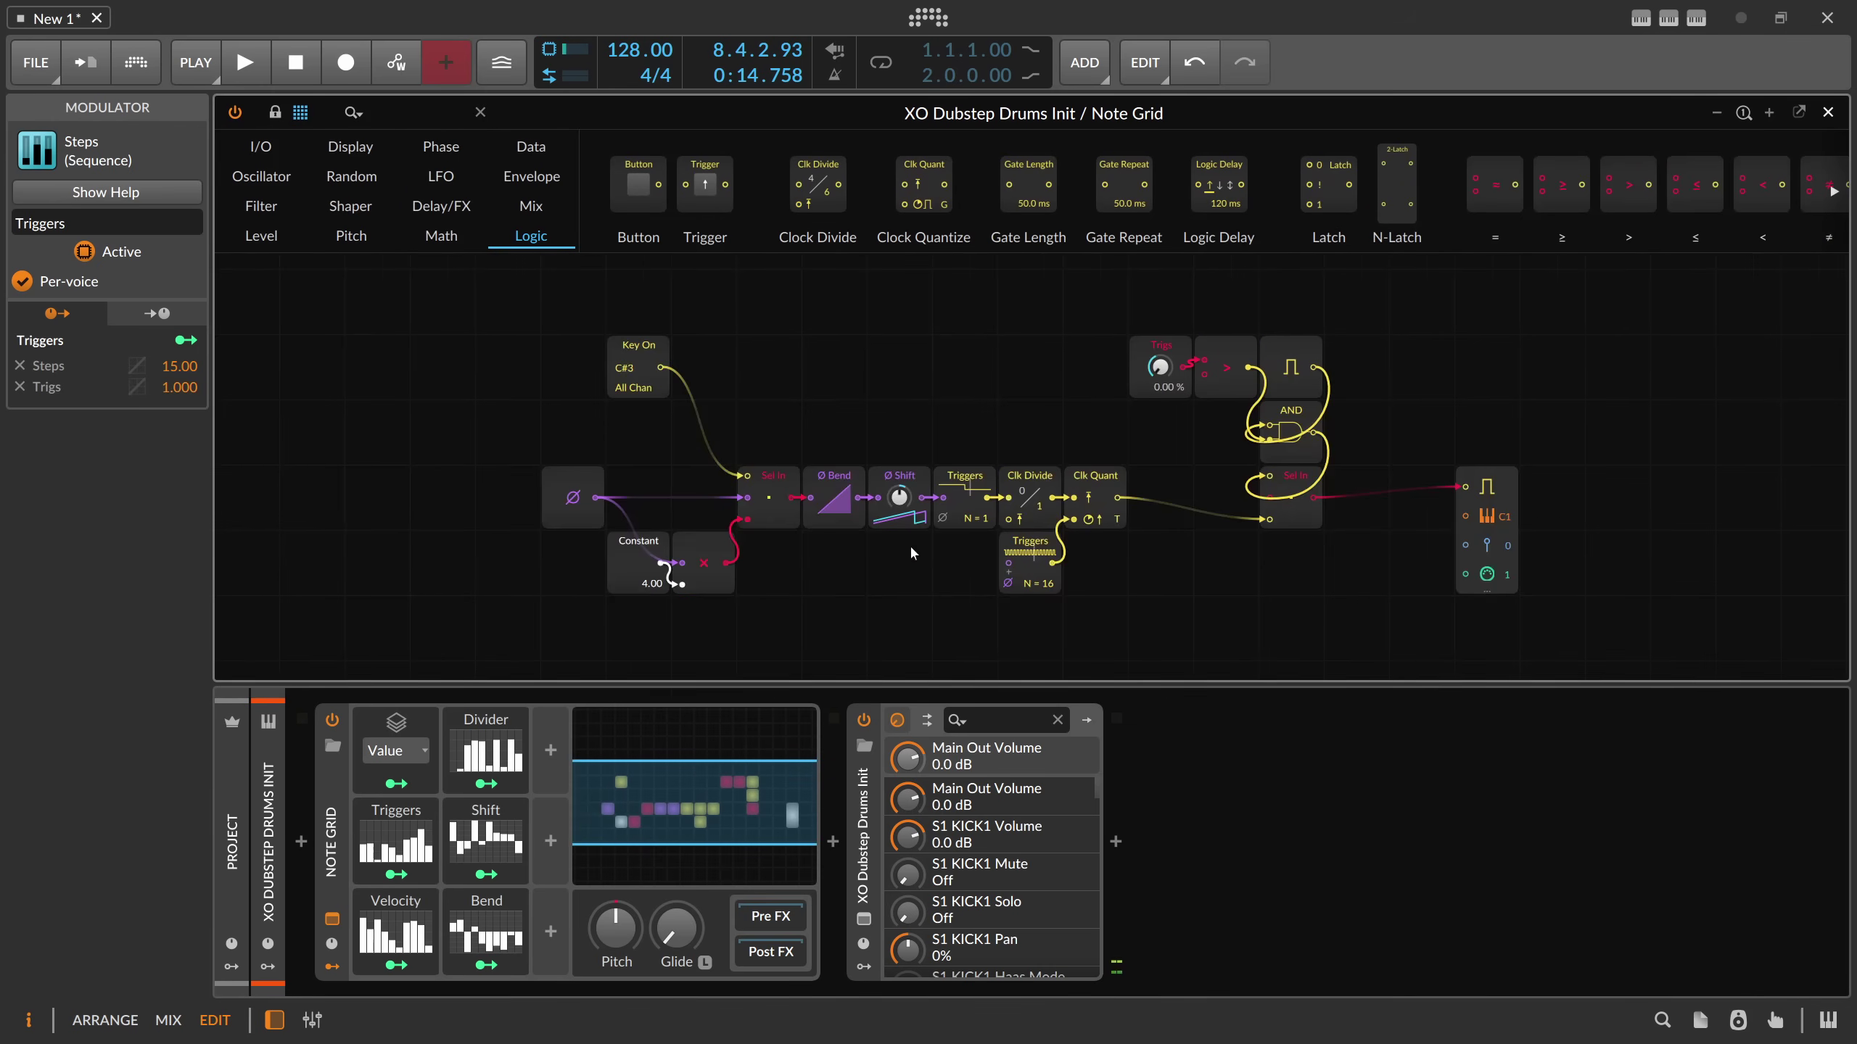
{"action": "left_click", "coordinate": [395, 108]}
{"action": "type", "text": "chance"}
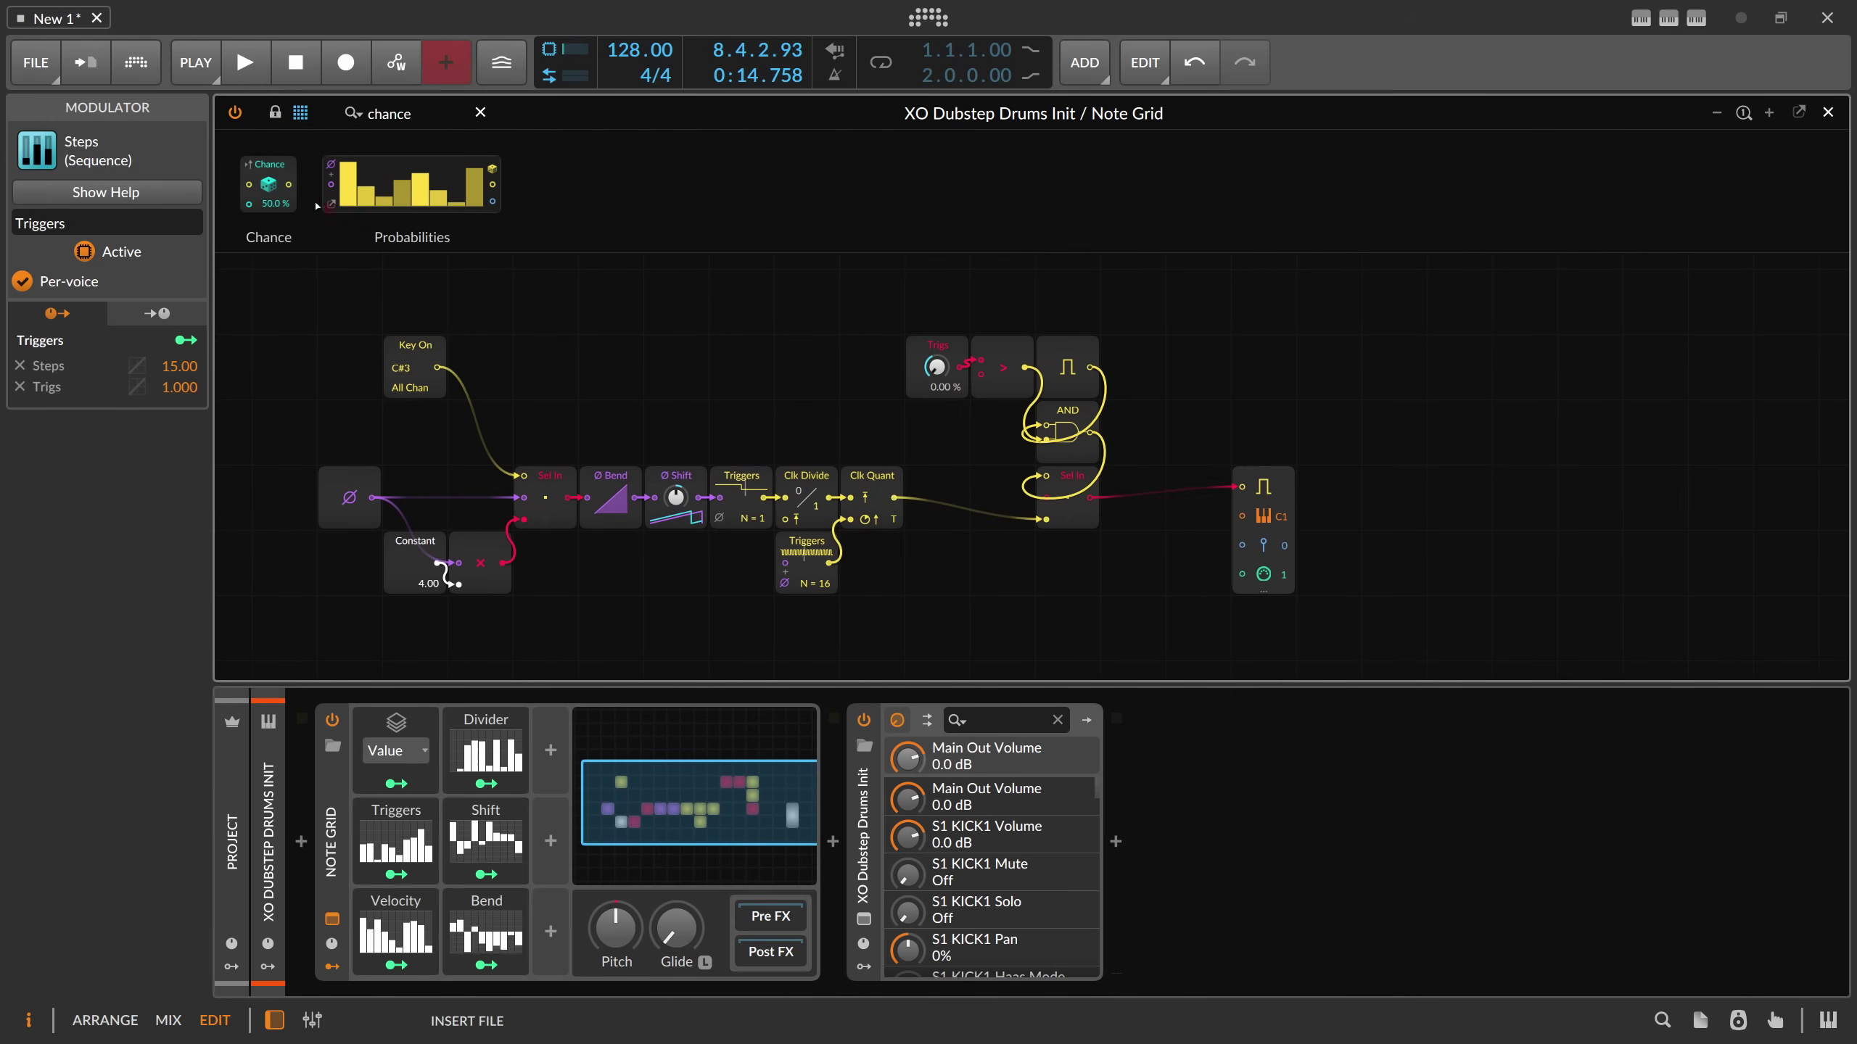
{"action": "left_click_drag", "start_coordinate": [268, 183], "coordinate": [1133, 542]}
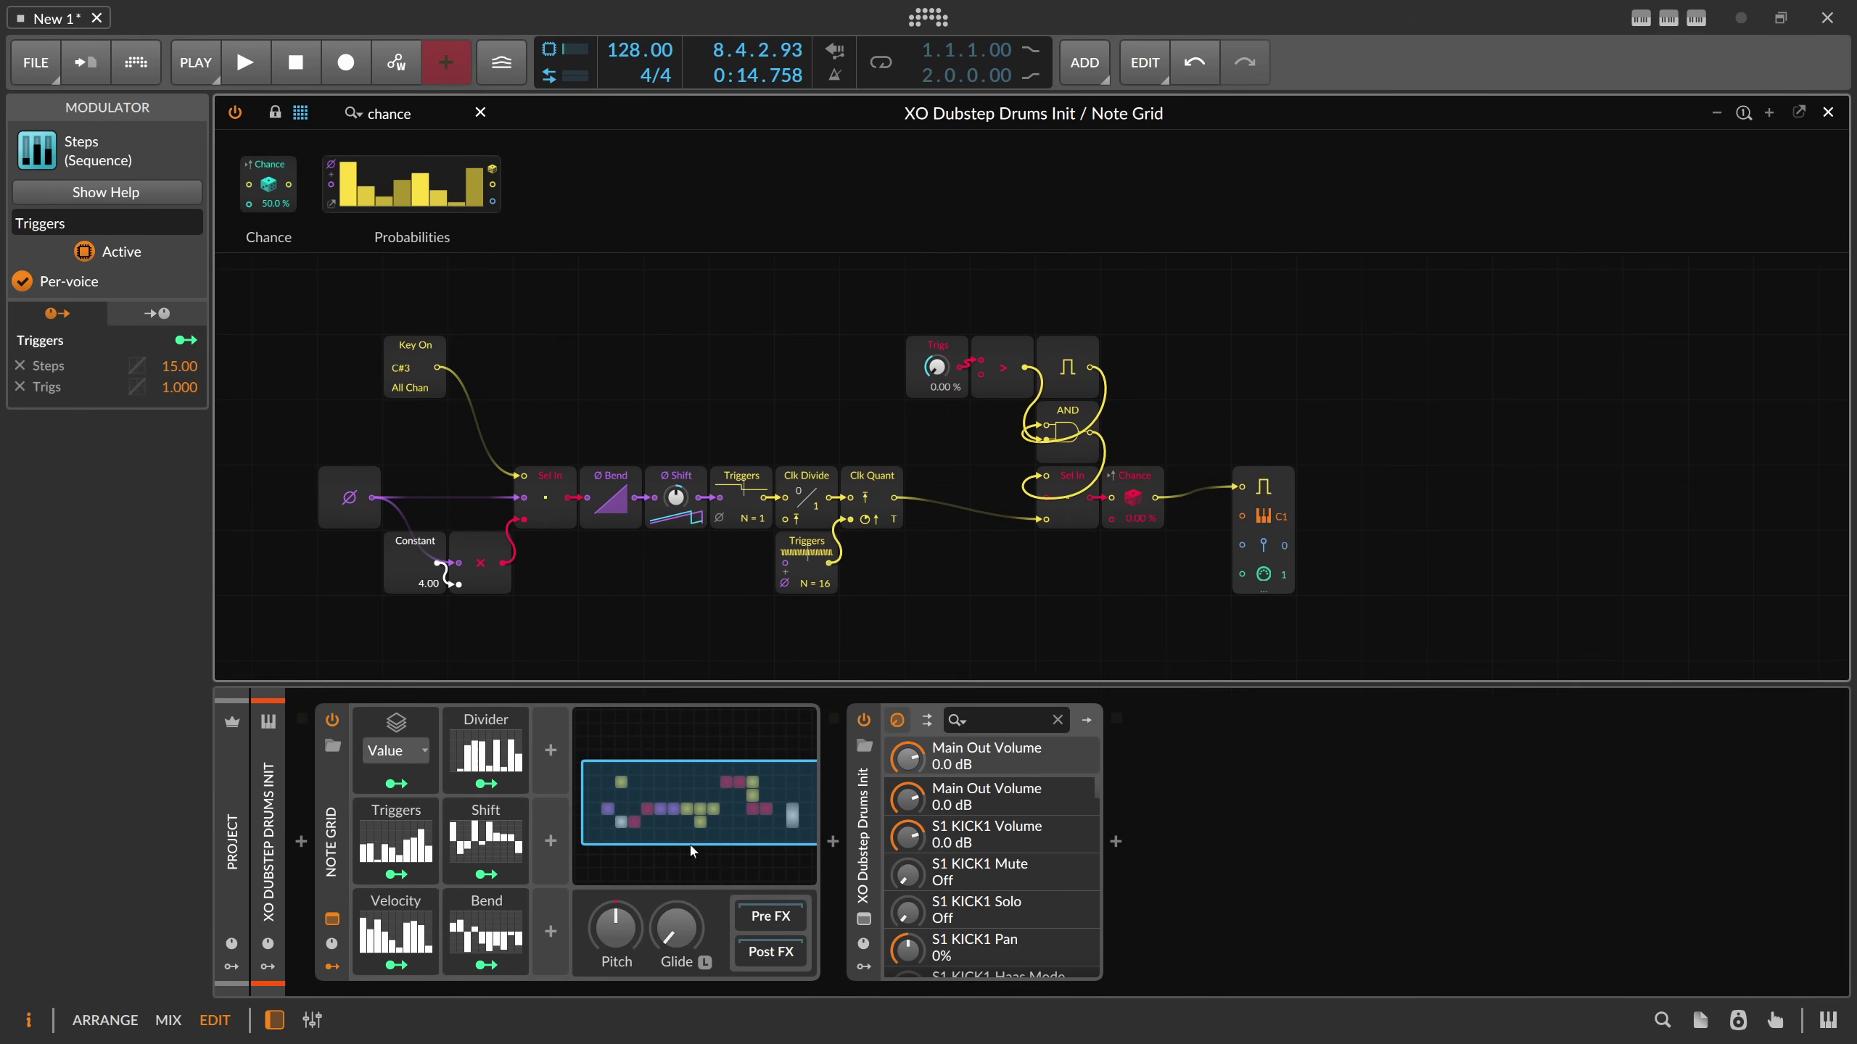
- Duplicate the Triggers modulator into an empty modulator slot and rename the copy Chance
{"action": "left_click_drag", "start_coordinate": [409, 840], "coordinate": [576, 754]}
{"action": "double_click", "coordinate": [83, 227]}
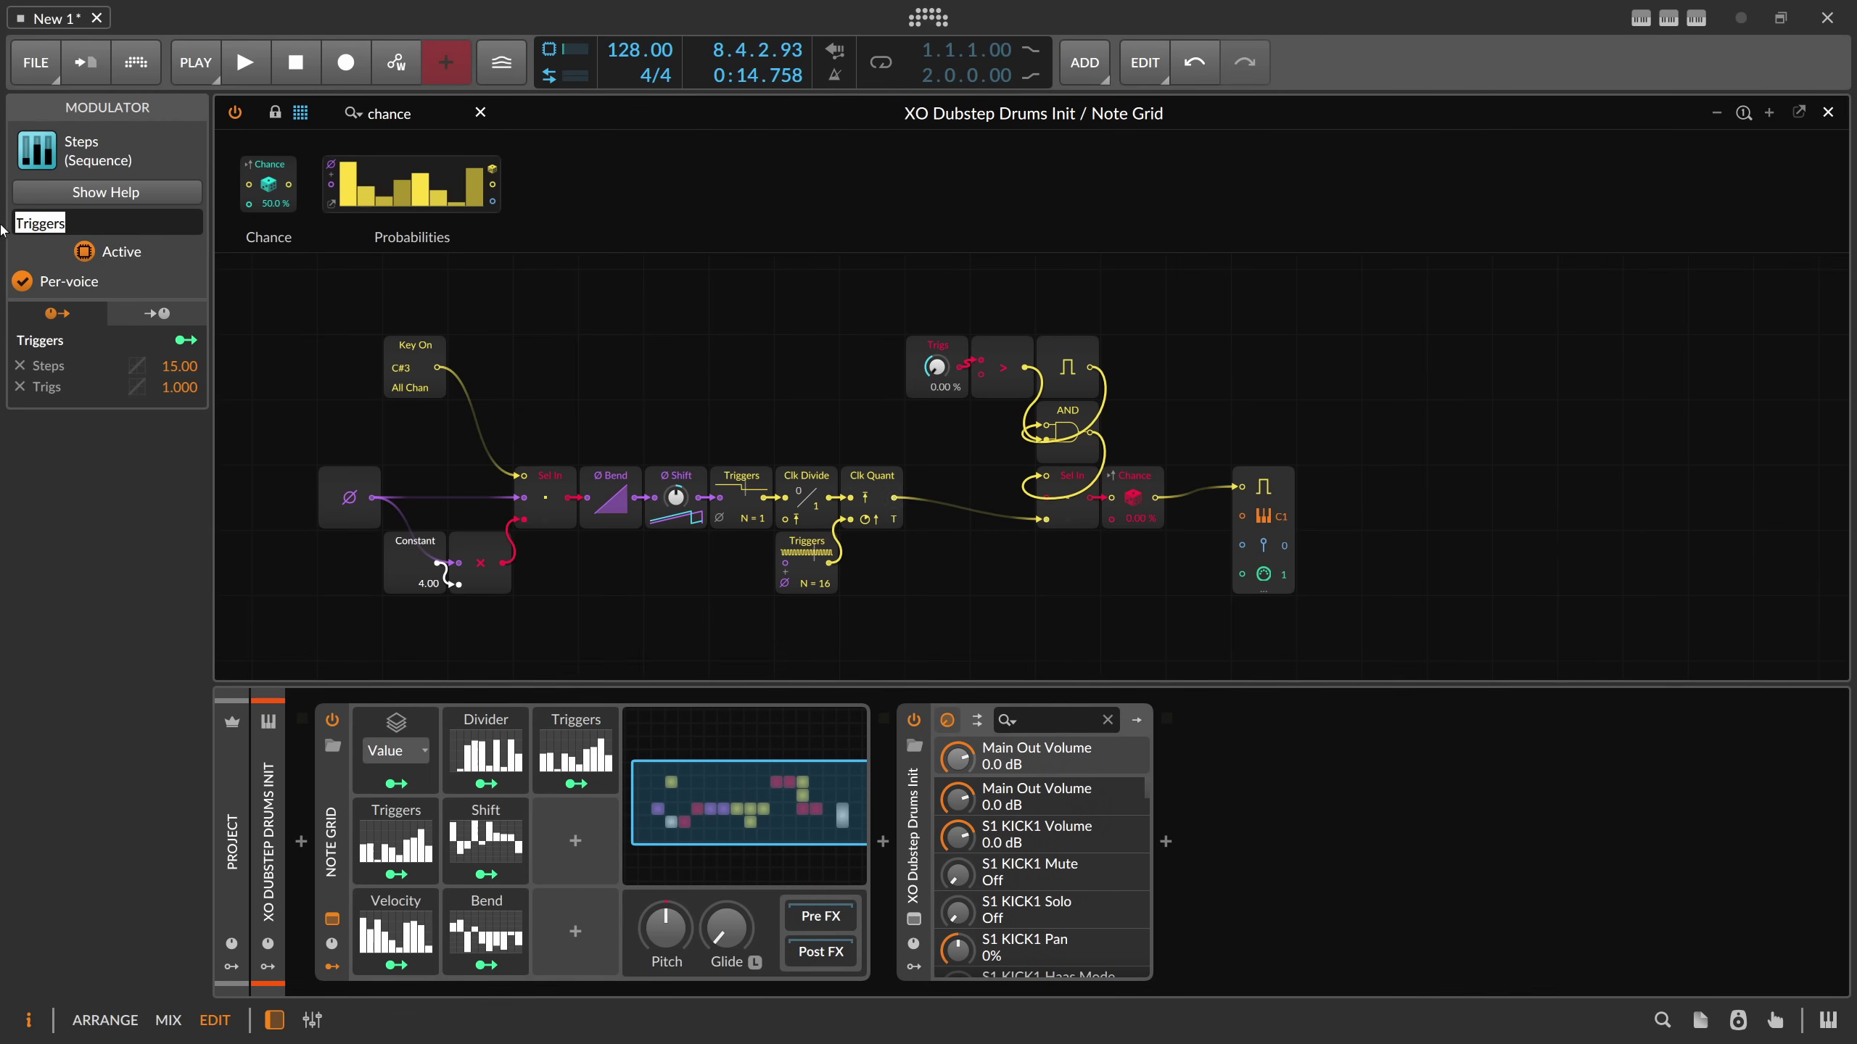
{"action": "type", "text": "Cha"}
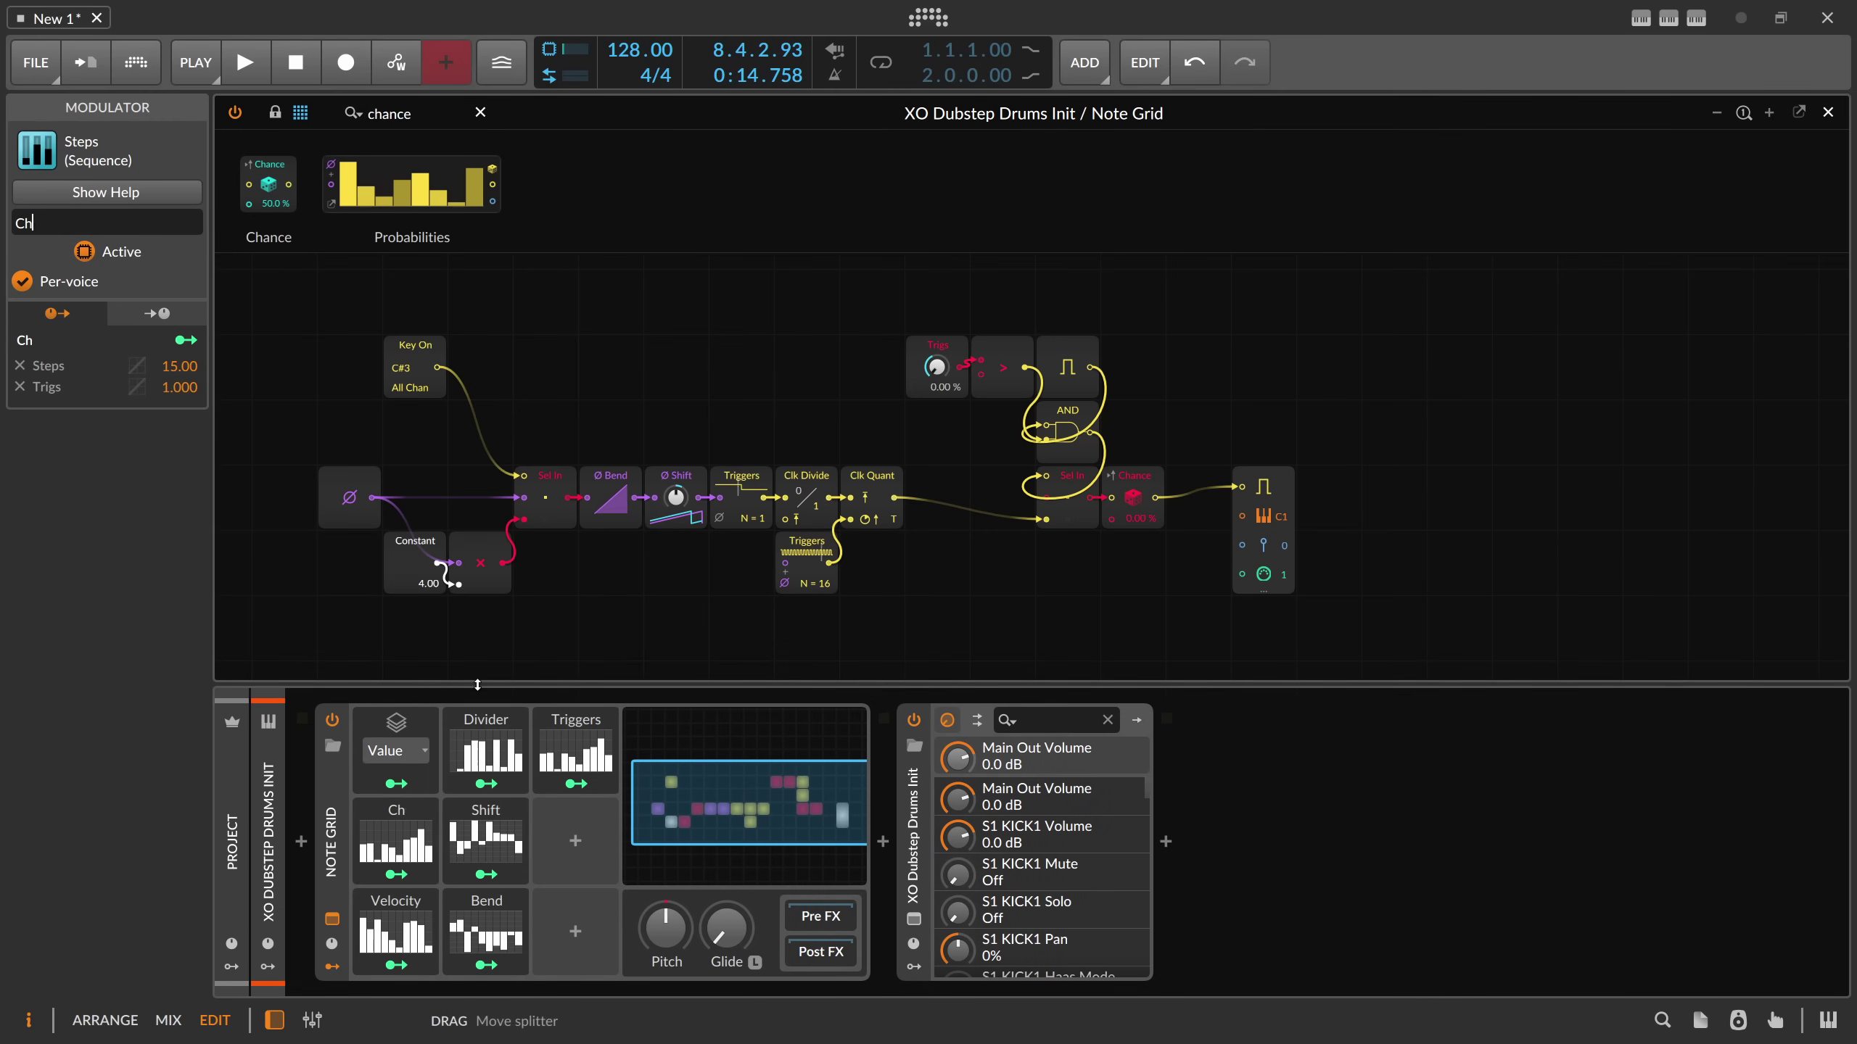
{"action": "key", "text": "Escape"}
{"action": "left_click", "coordinate": [575, 750]}
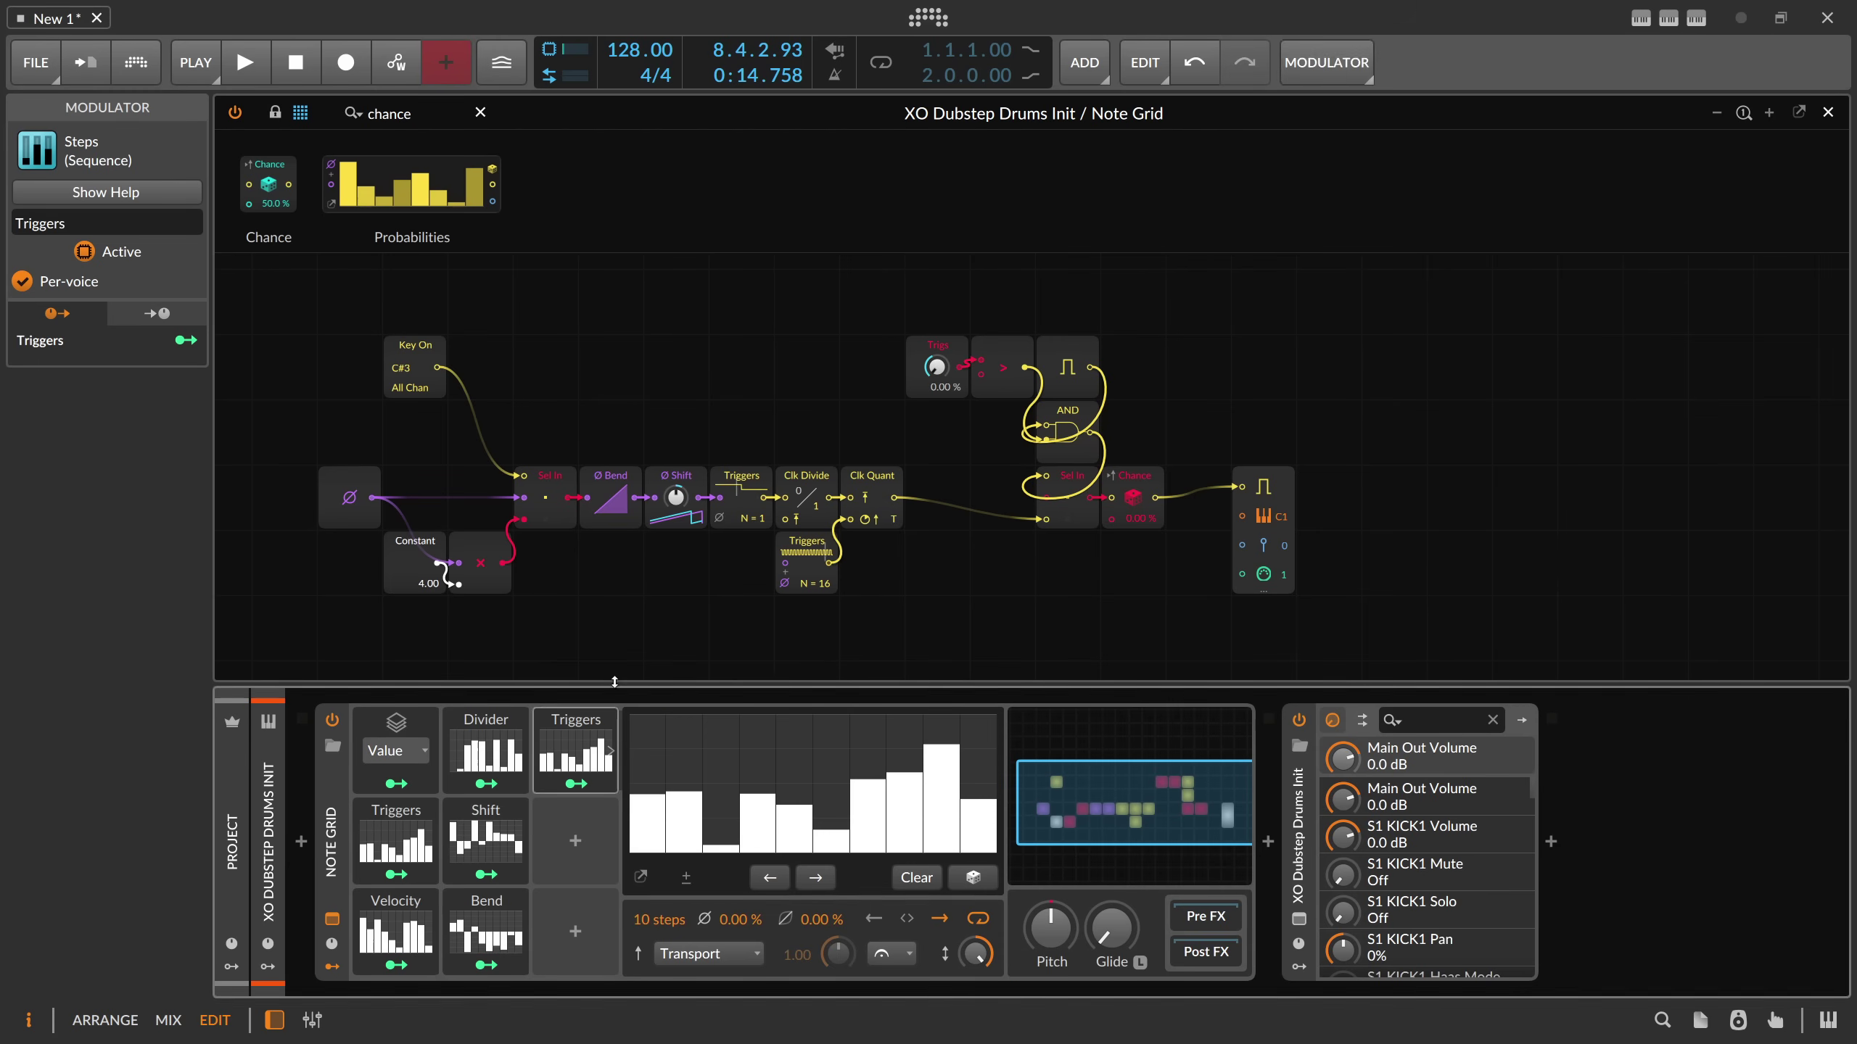
{"action": "double_click", "coordinate": [13, 223]}
{"action": "type", "text": "Chance"}
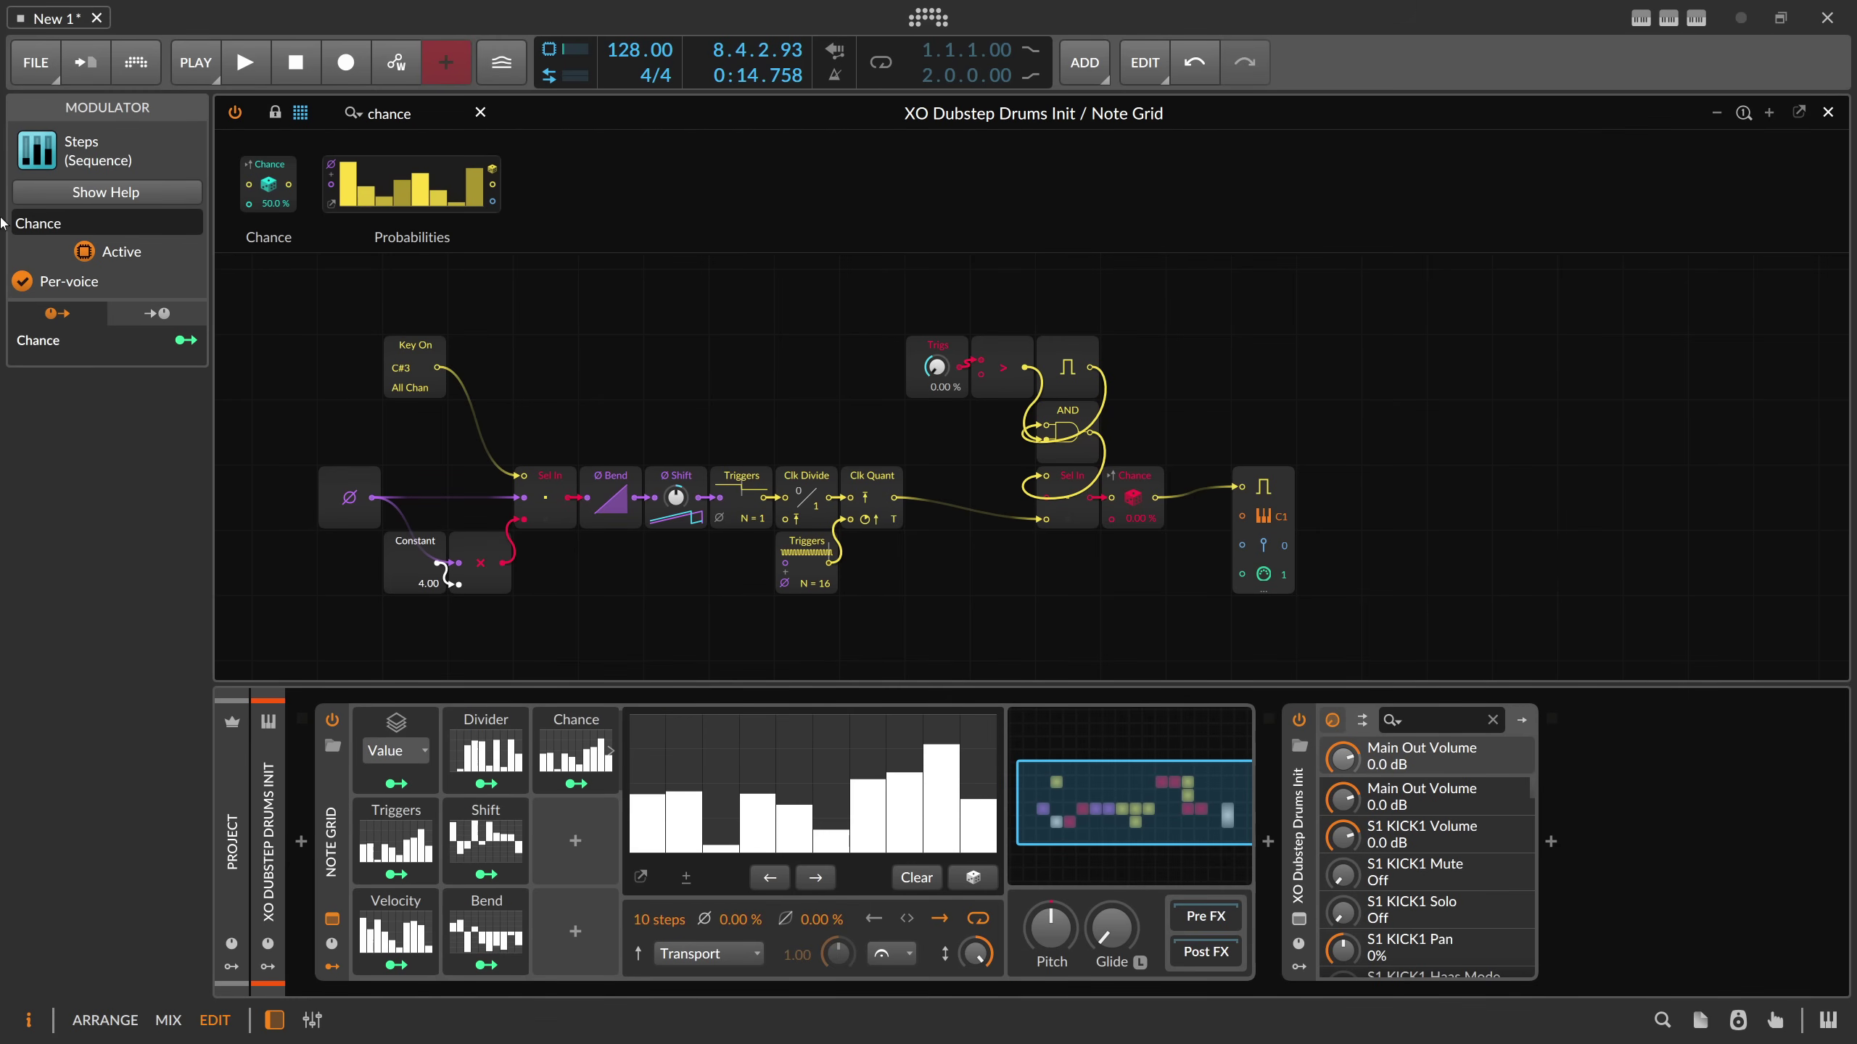
- Map the Chance modulator to the Chance module's probability with a modulation amount of 1.000
{"action": "left_click", "coordinate": [576, 783]}
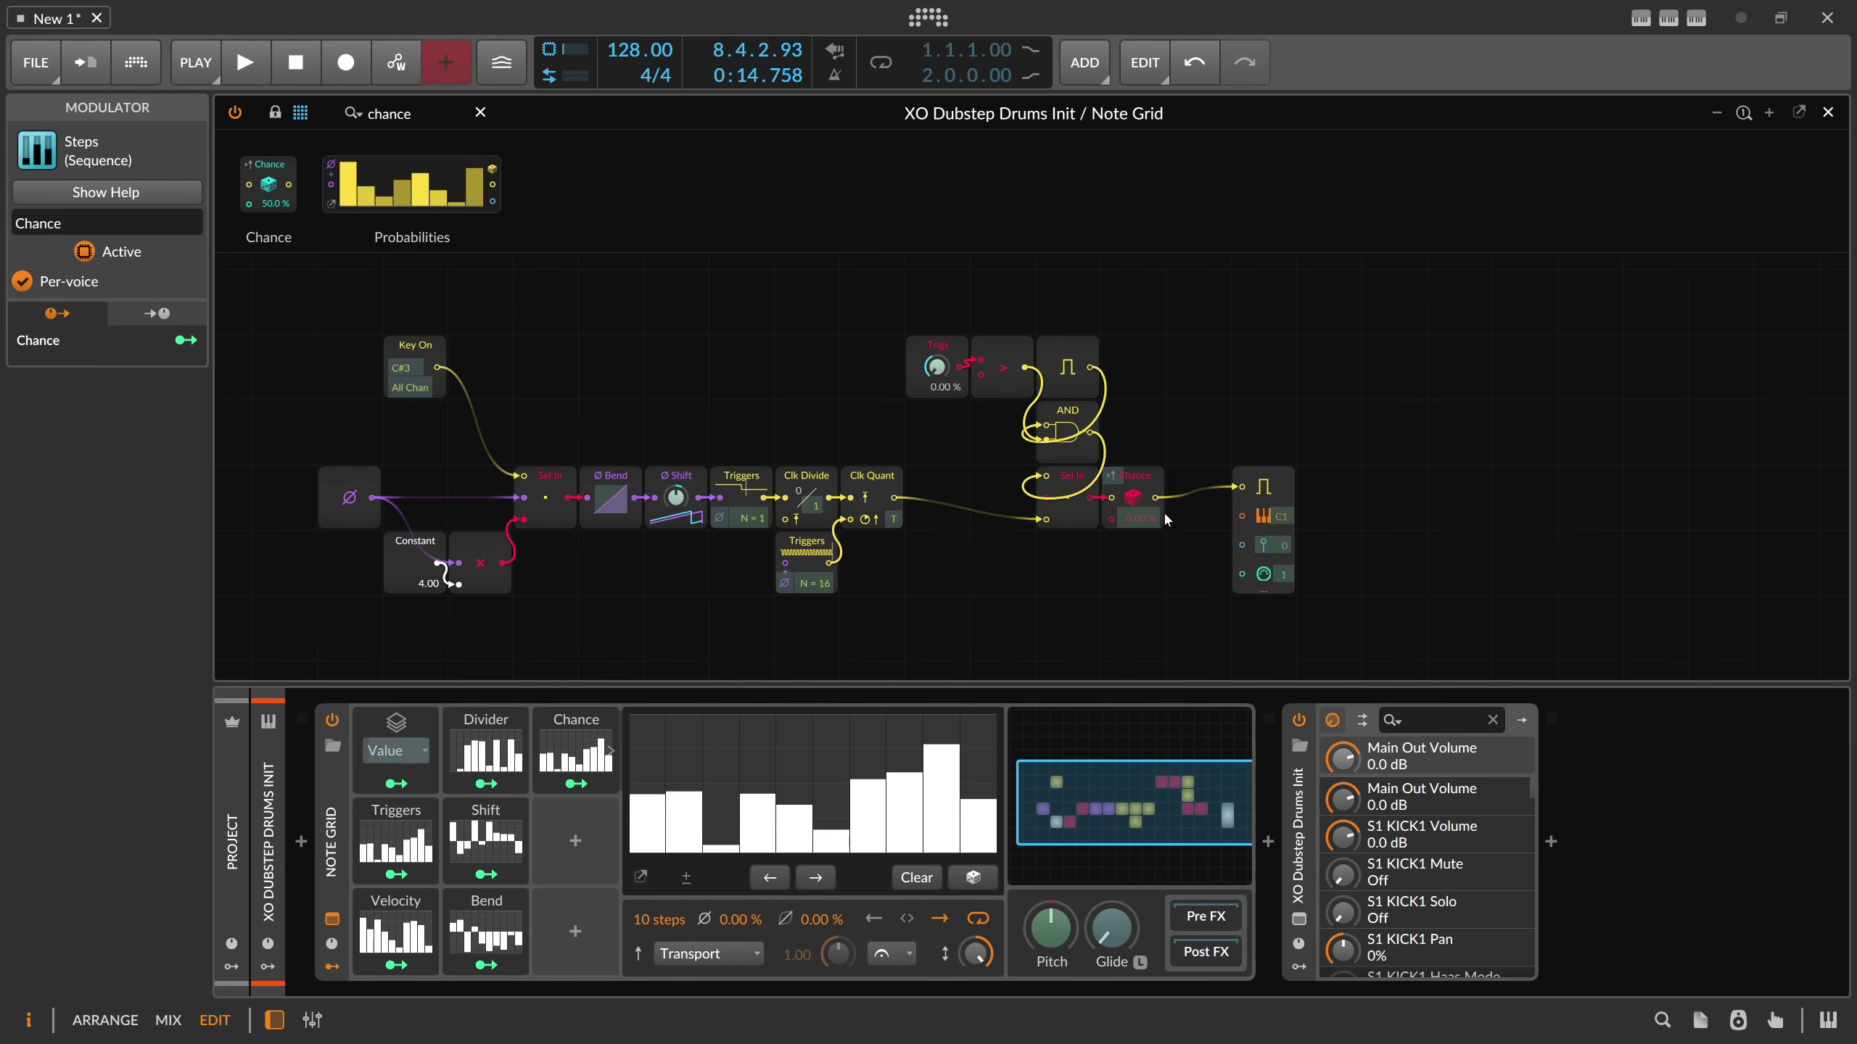
{"action": "left_click_drag", "start_coordinate": [1136, 517], "coordinate": [1103, 549]}
{"action": "left_click", "coordinate": [576, 783]}
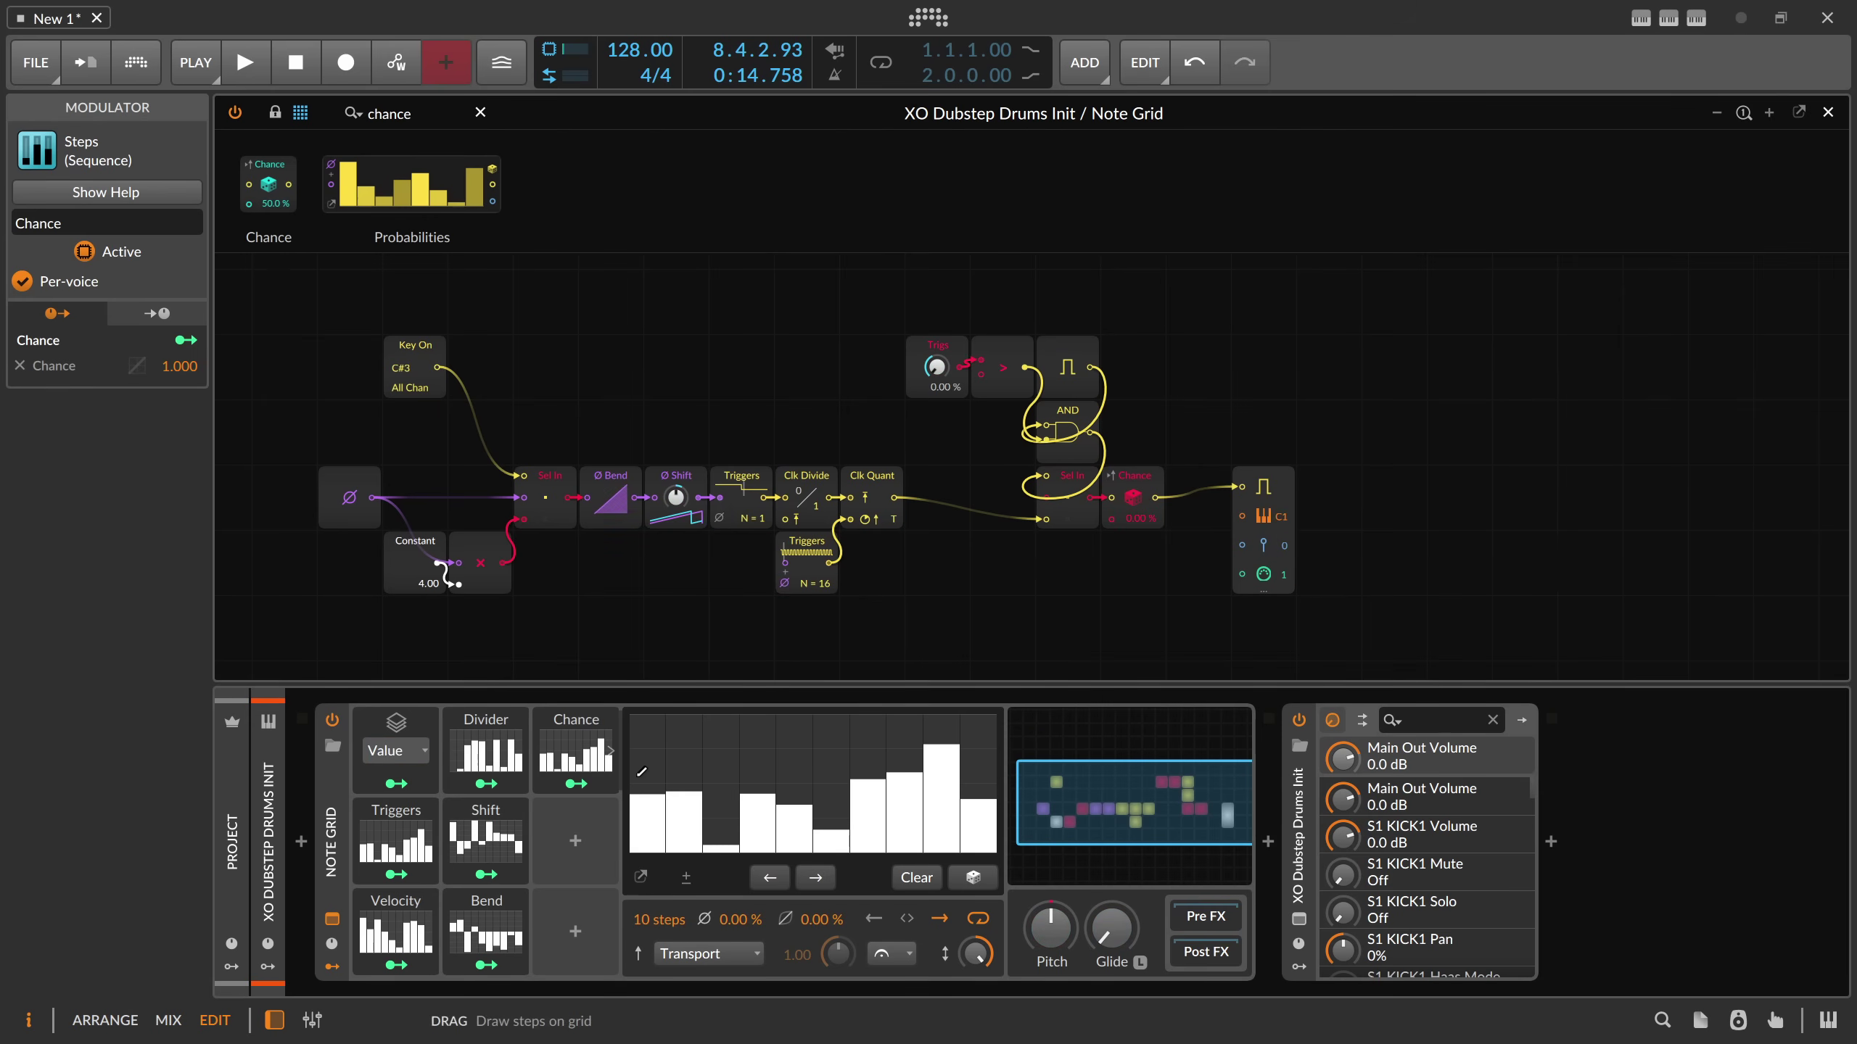
- Draw the Chance sequence with two full opening steps, a low third step and gently falling later steps, auditioning the result
{"action": "mouse_move", "coordinate": [647, 754]}
{"action": "left_mouse_down"}
{"action": "mouse_move", "coordinate": [648, 706]}
{"action": "mouse_move", "coordinate": [1072, 671]}
{"action": "left_mouse_up"}
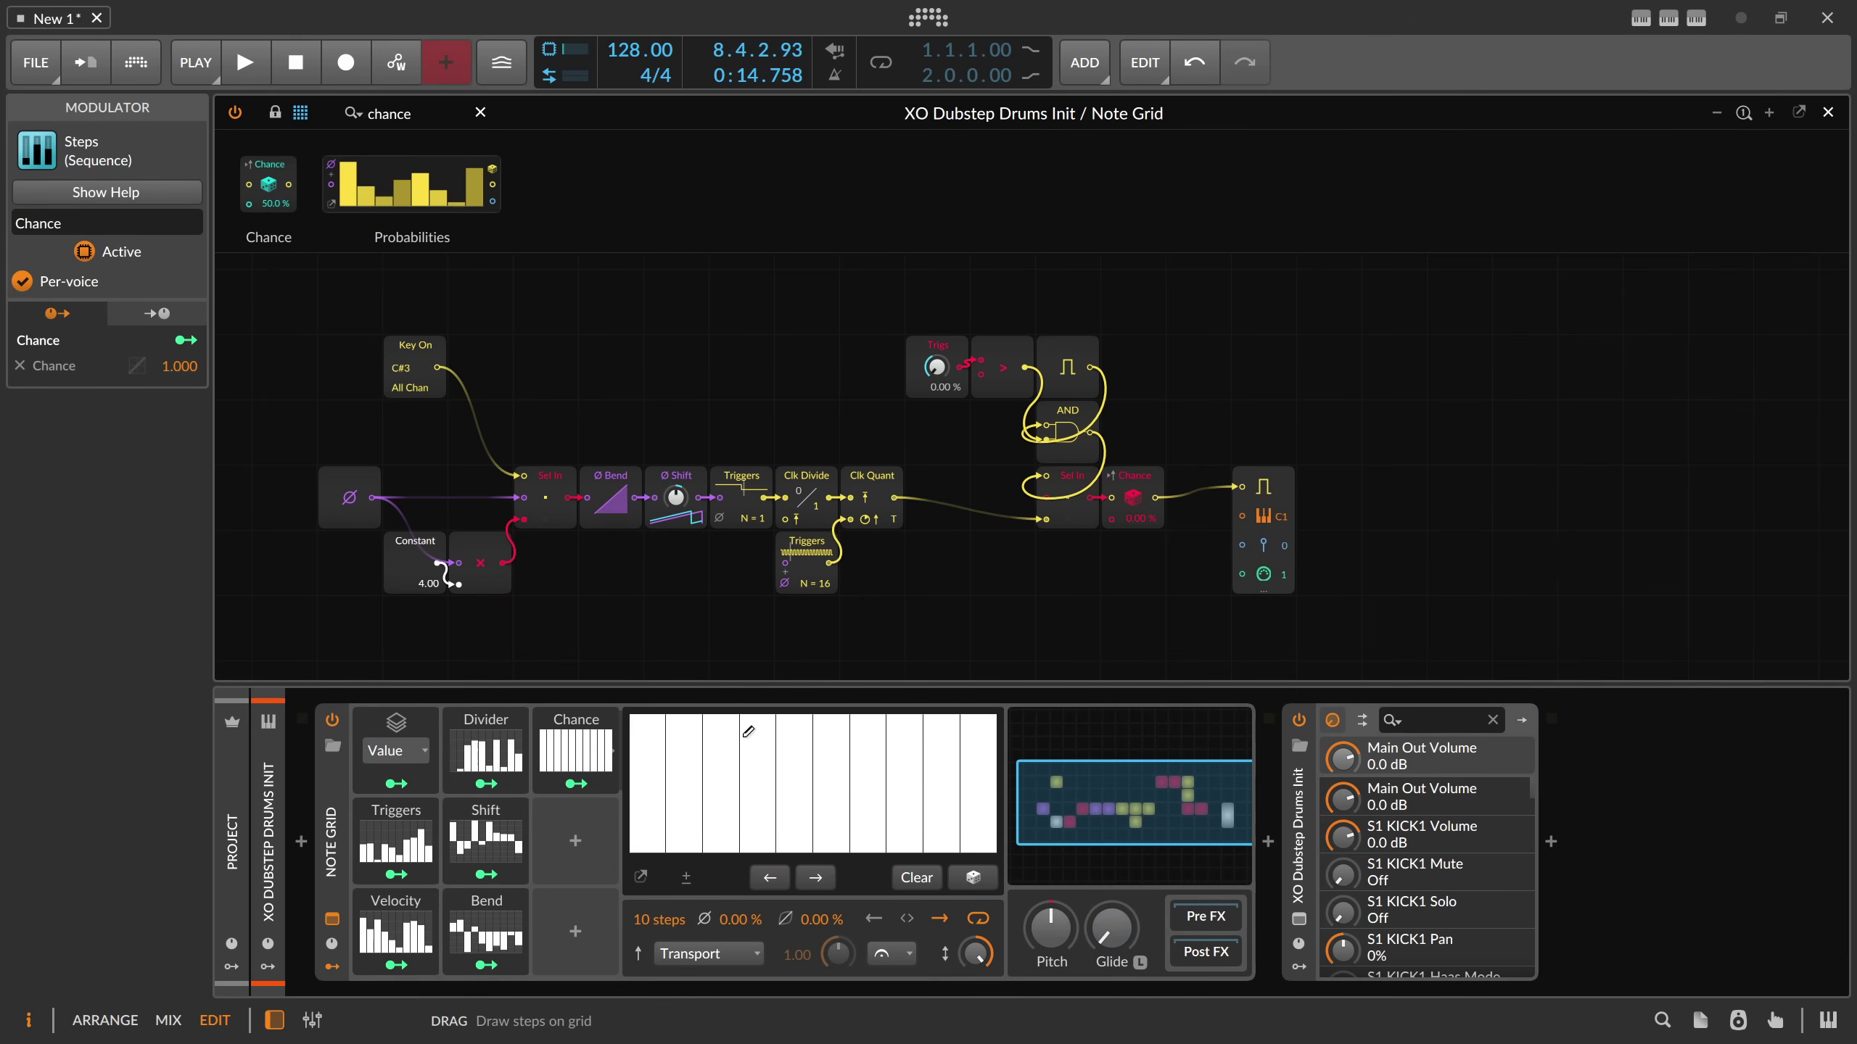
{"action": "mouse_move", "coordinate": [746, 734]}
{"action": "left_mouse_down"}
{"action": "mouse_move", "coordinate": [983, 812]}
{"action": "mouse_move", "coordinate": [726, 745]}
{"action": "left_mouse_up"}
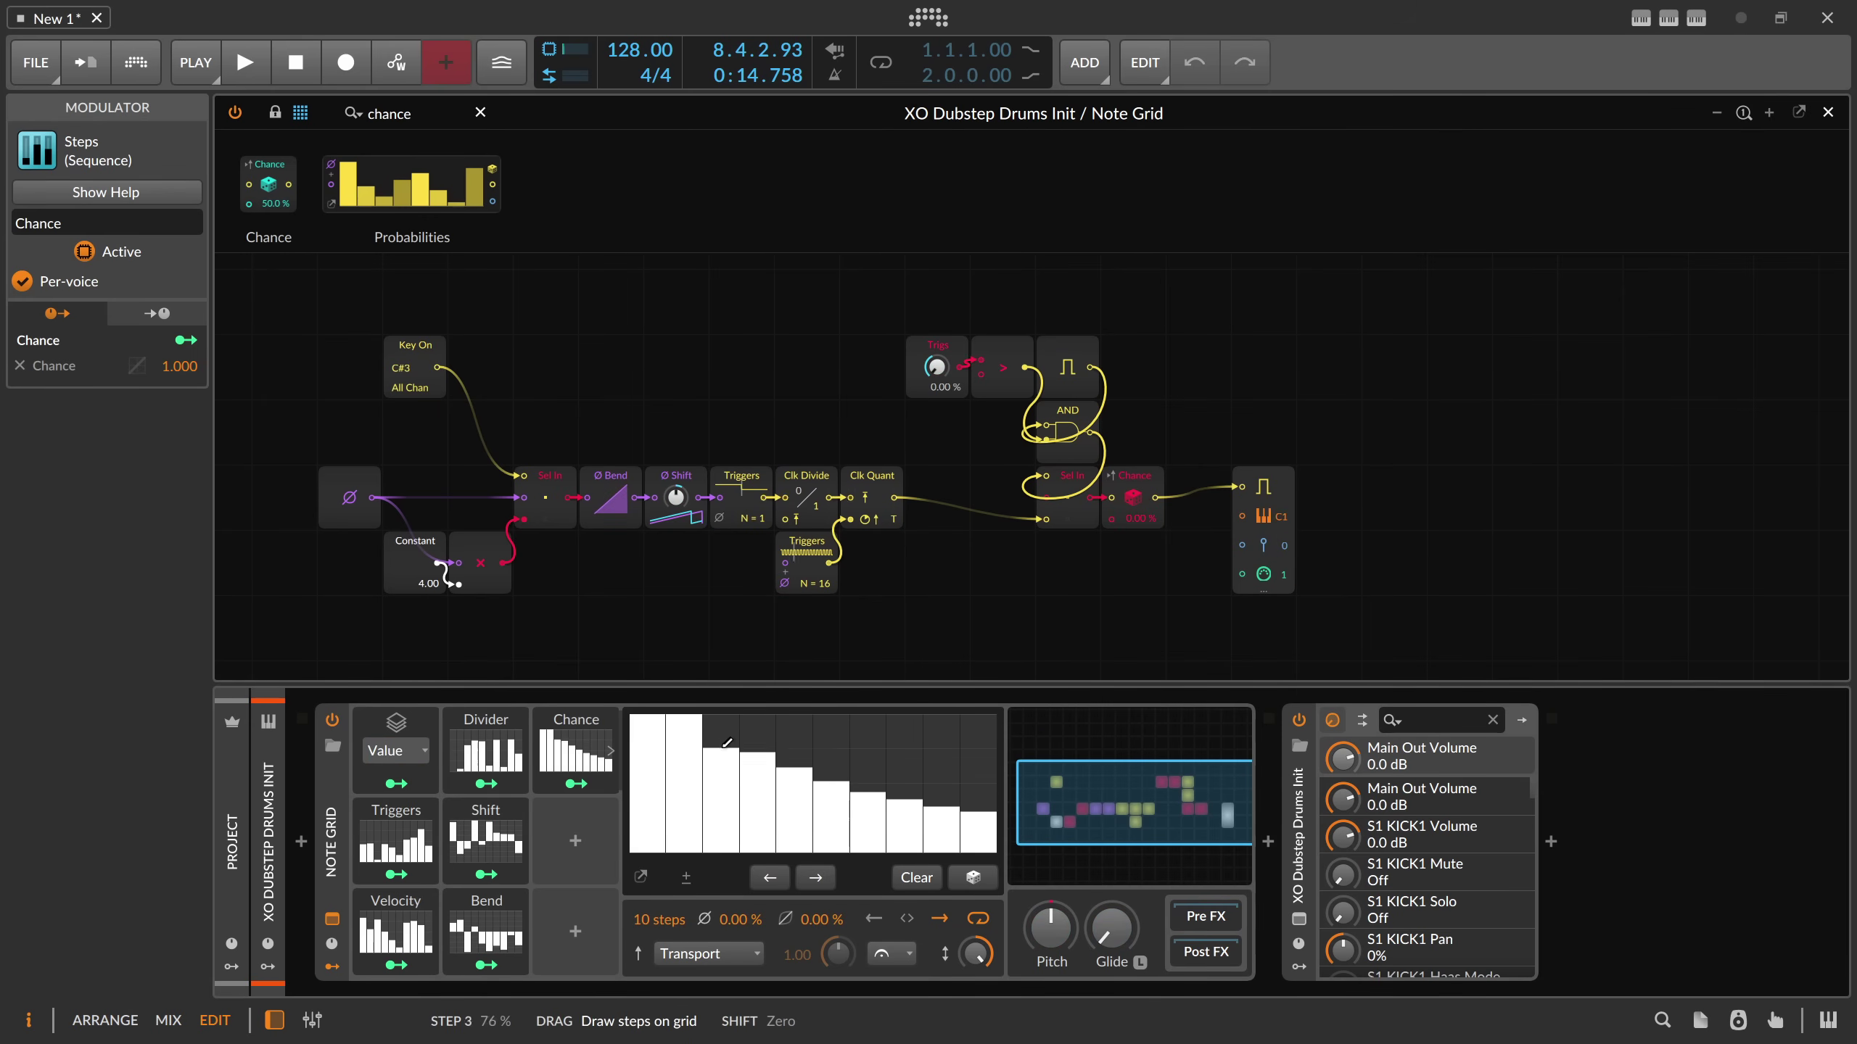
{"action": "left_click_drag", "start_coordinate": [882, 787], "coordinate": [987, 802]}
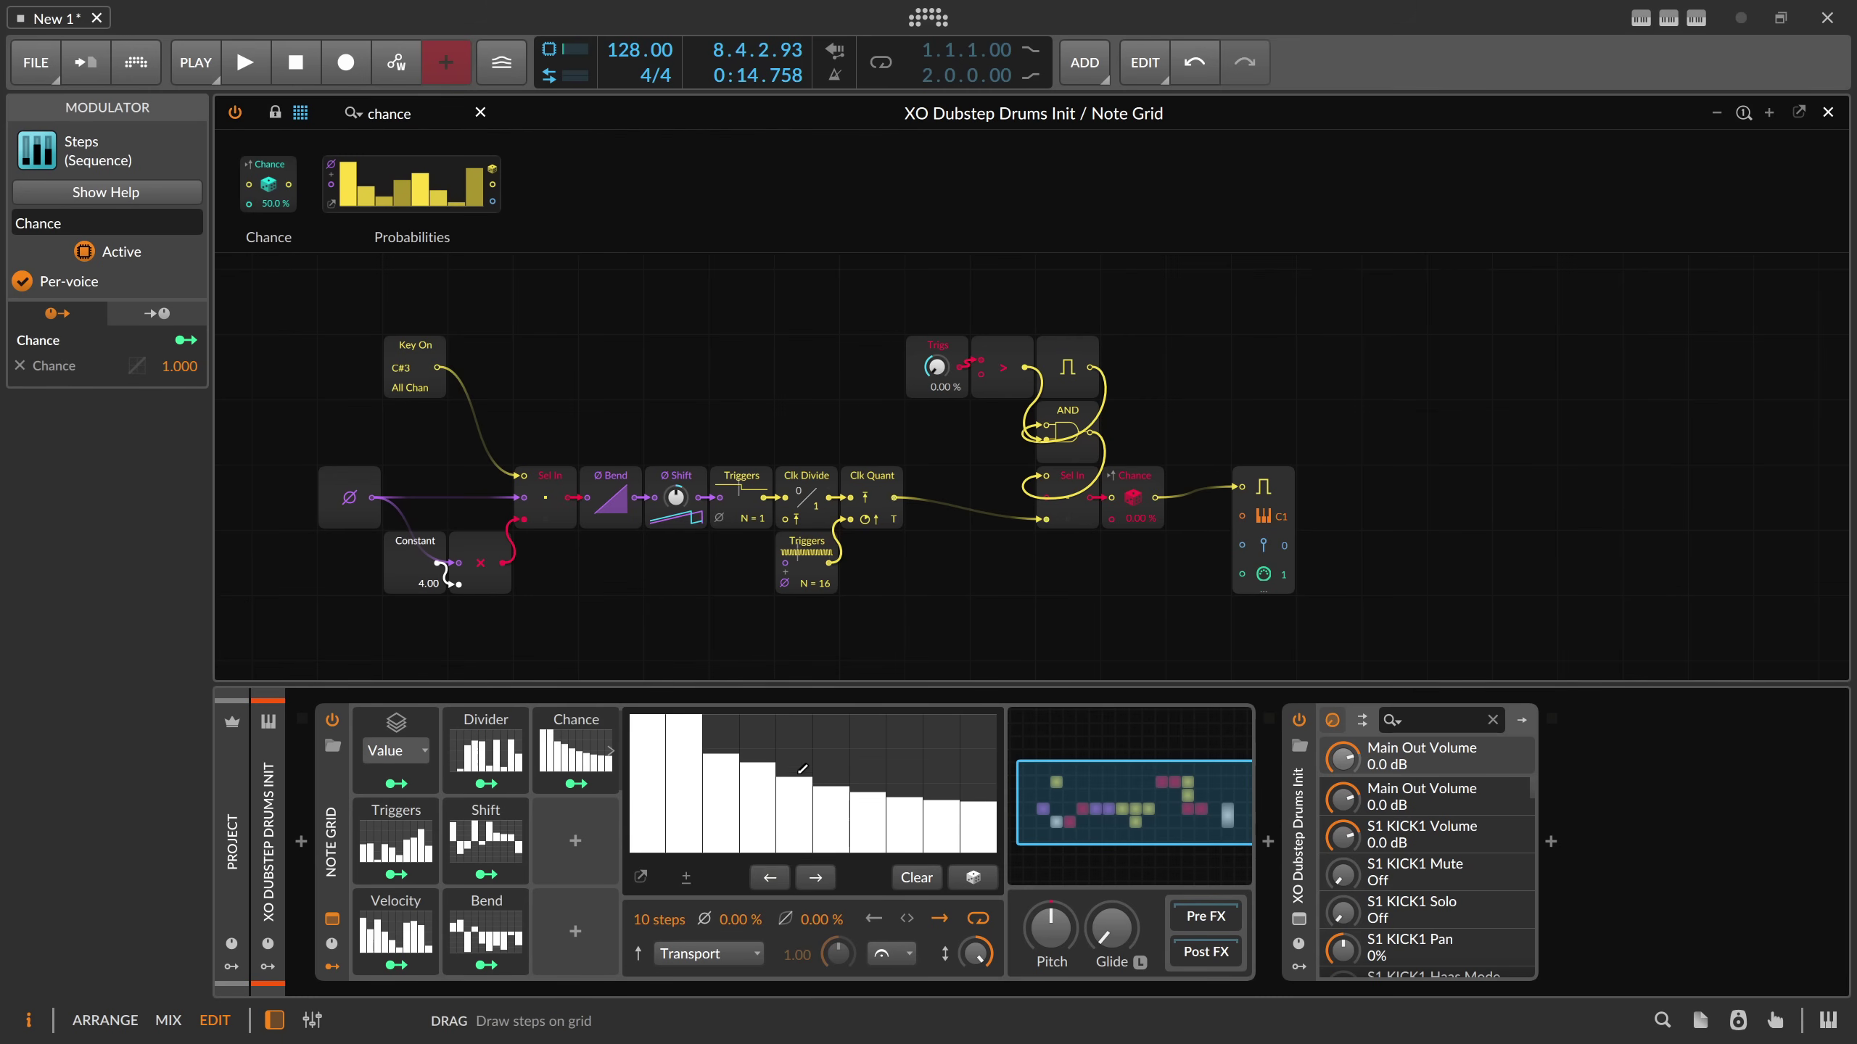
{"action": "key", "text": "space"}
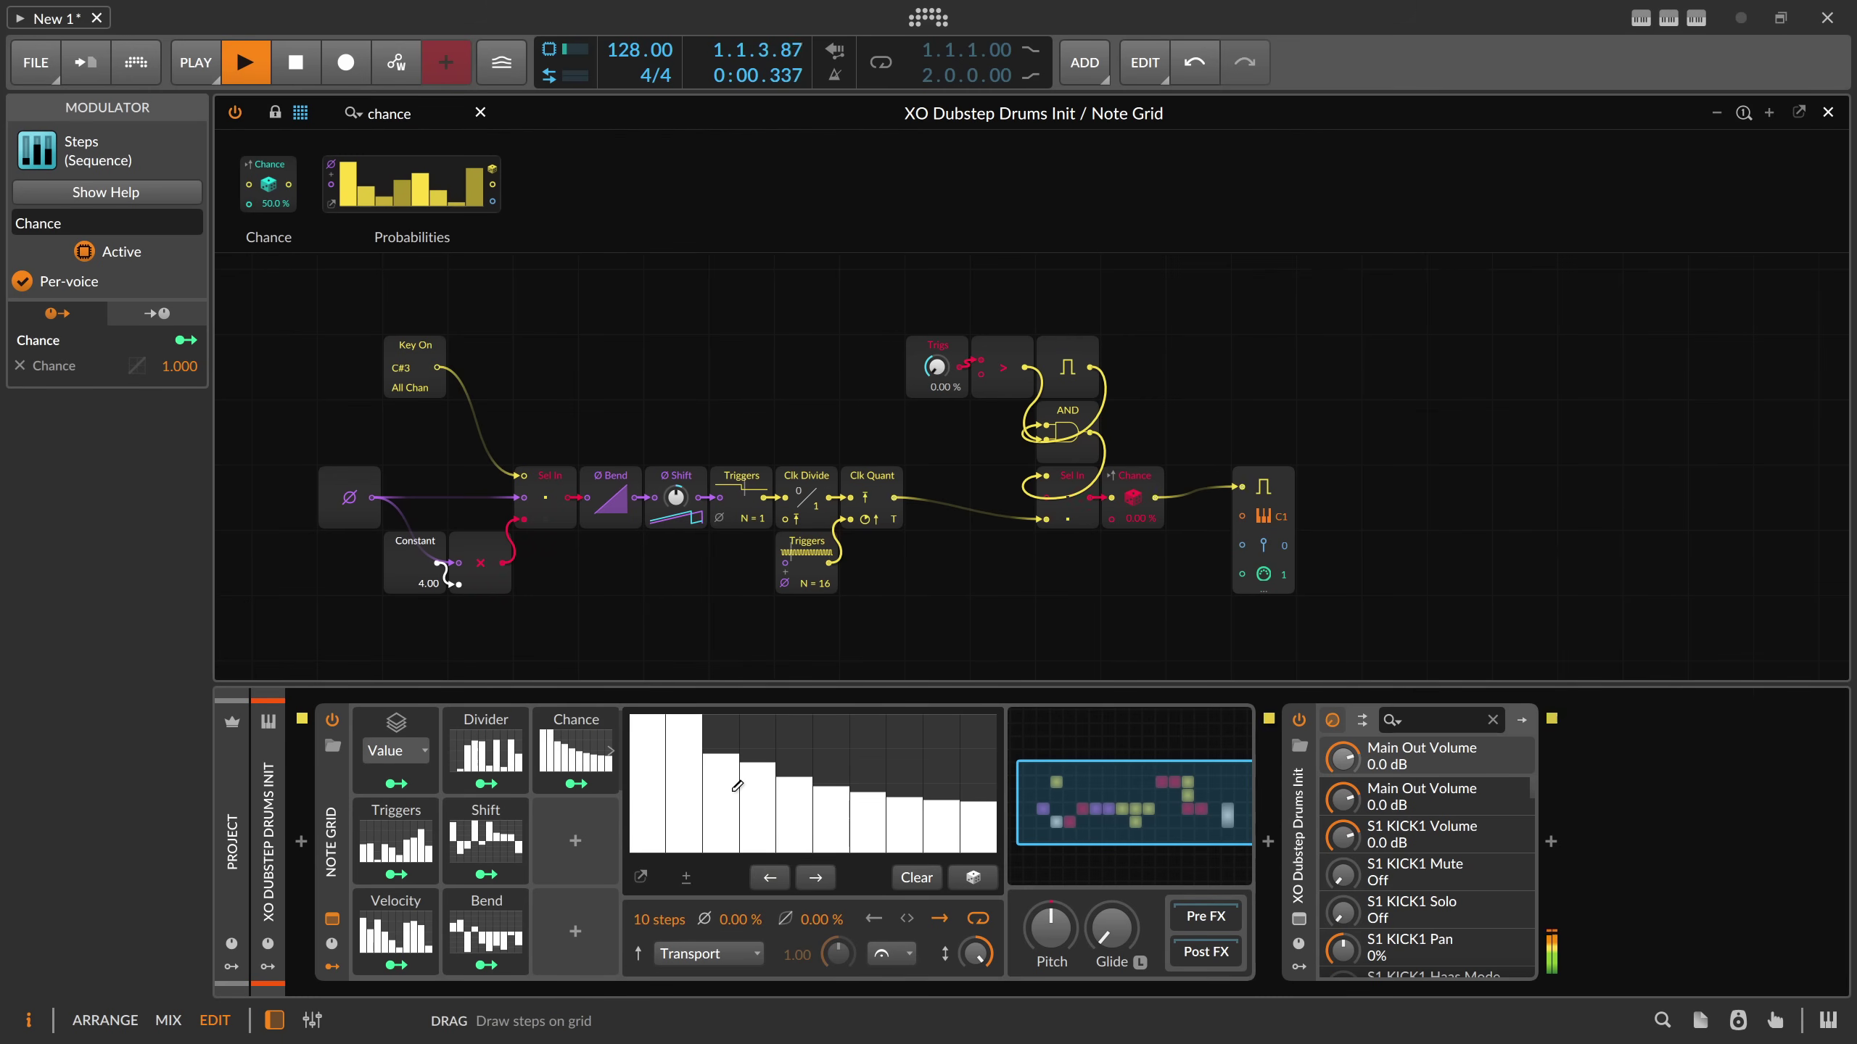
{"action": "mouse_move", "coordinate": [718, 776]}
{"action": "left_mouse_down"}
{"action": "mouse_move", "coordinate": [812, 805]}
{"action": "mouse_move", "coordinate": [954, 775]}
{"action": "mouse_move", "coordinate": [736, 746]}
{"action": "left_mouse_up"}
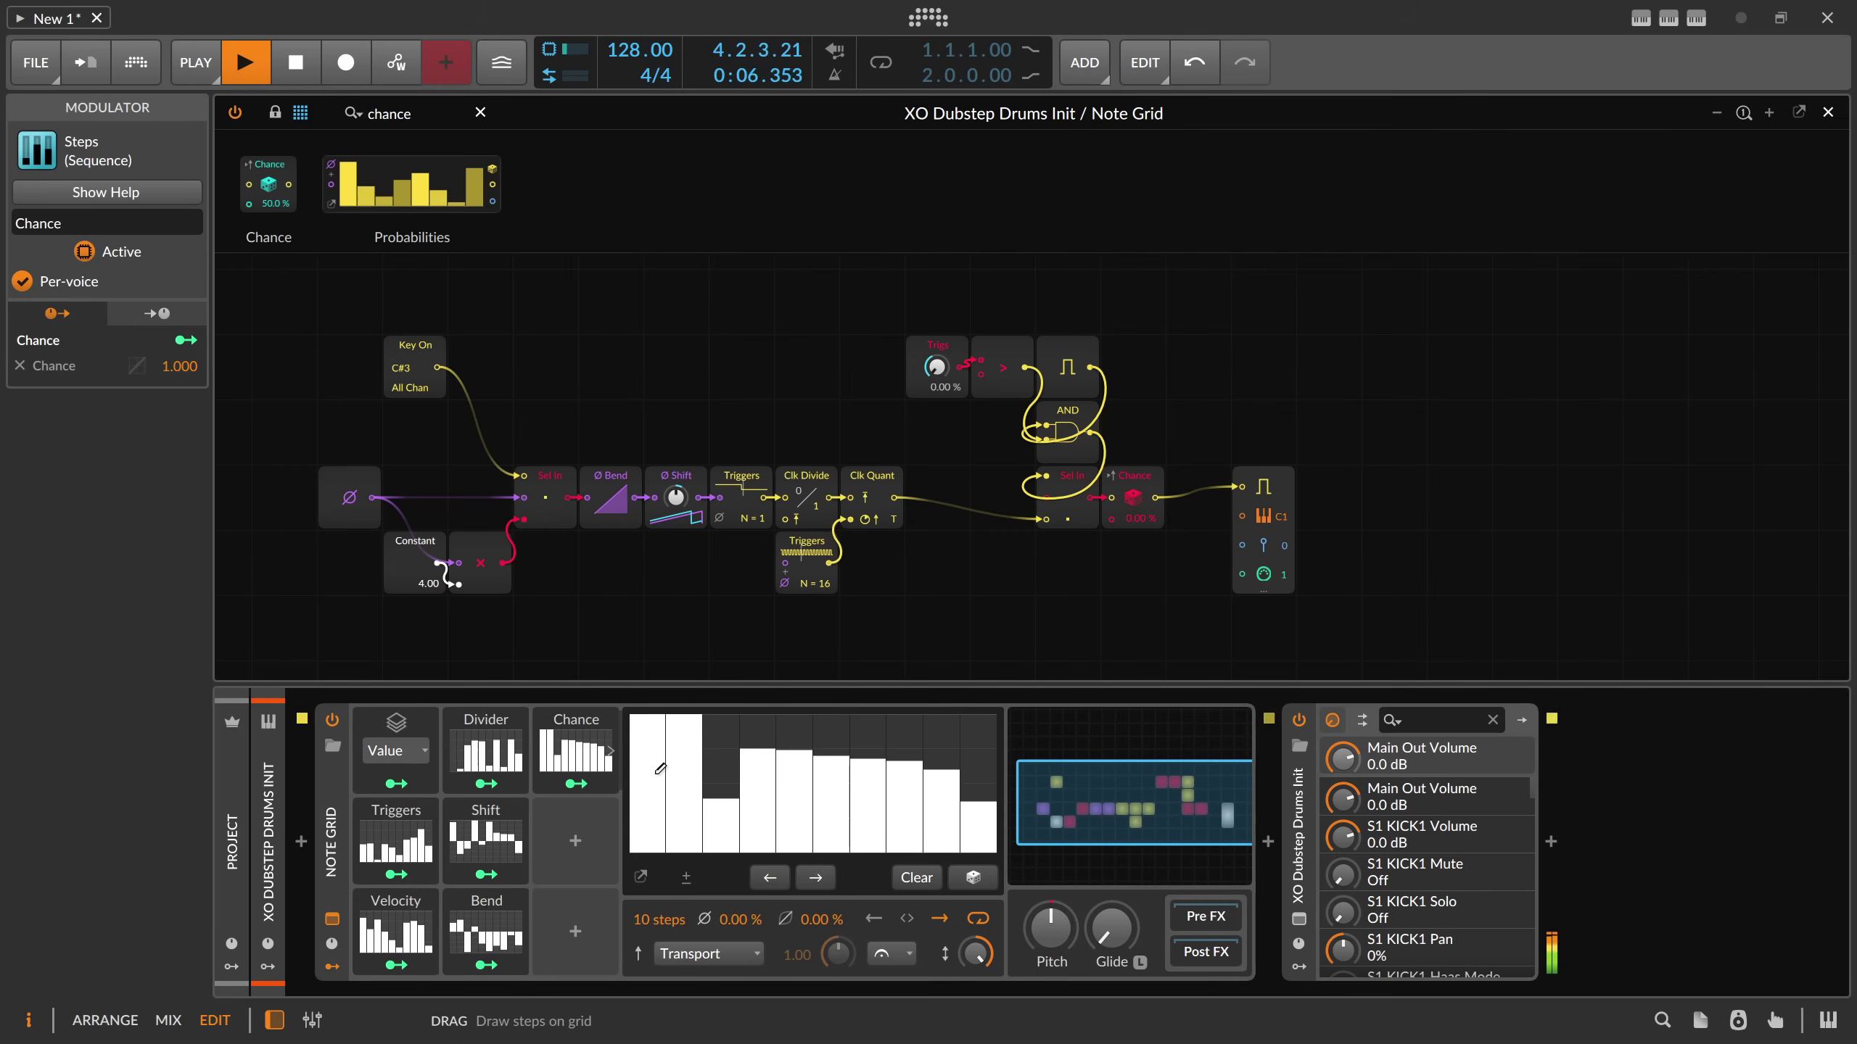
{"action": "key", "text": "space"}
- Randomize XO's drum samples in its Sample Combiner, audition the new kit and close the plugin window
{"action": "left_click", "coordinate": [1299, 919]}
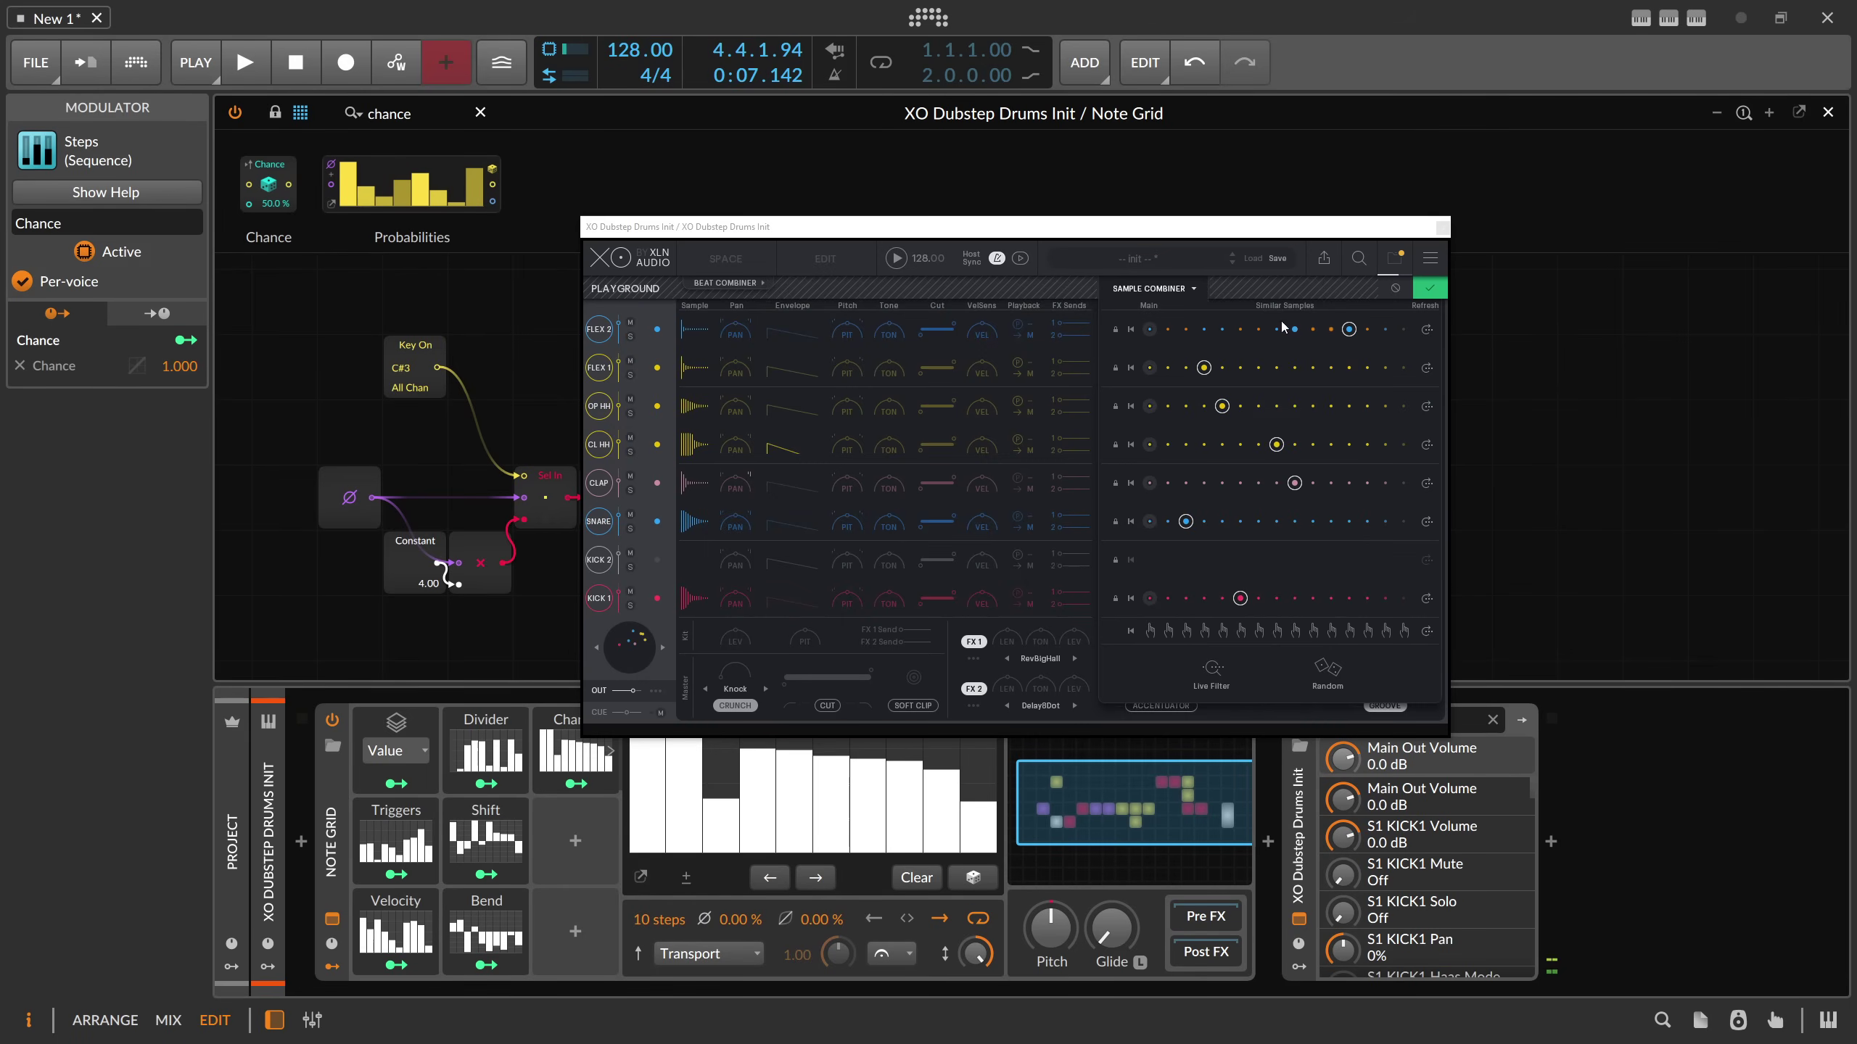
{"action": "left_click", "coordinate": [1327, 670]}
{"action": "key", "text": "space"}
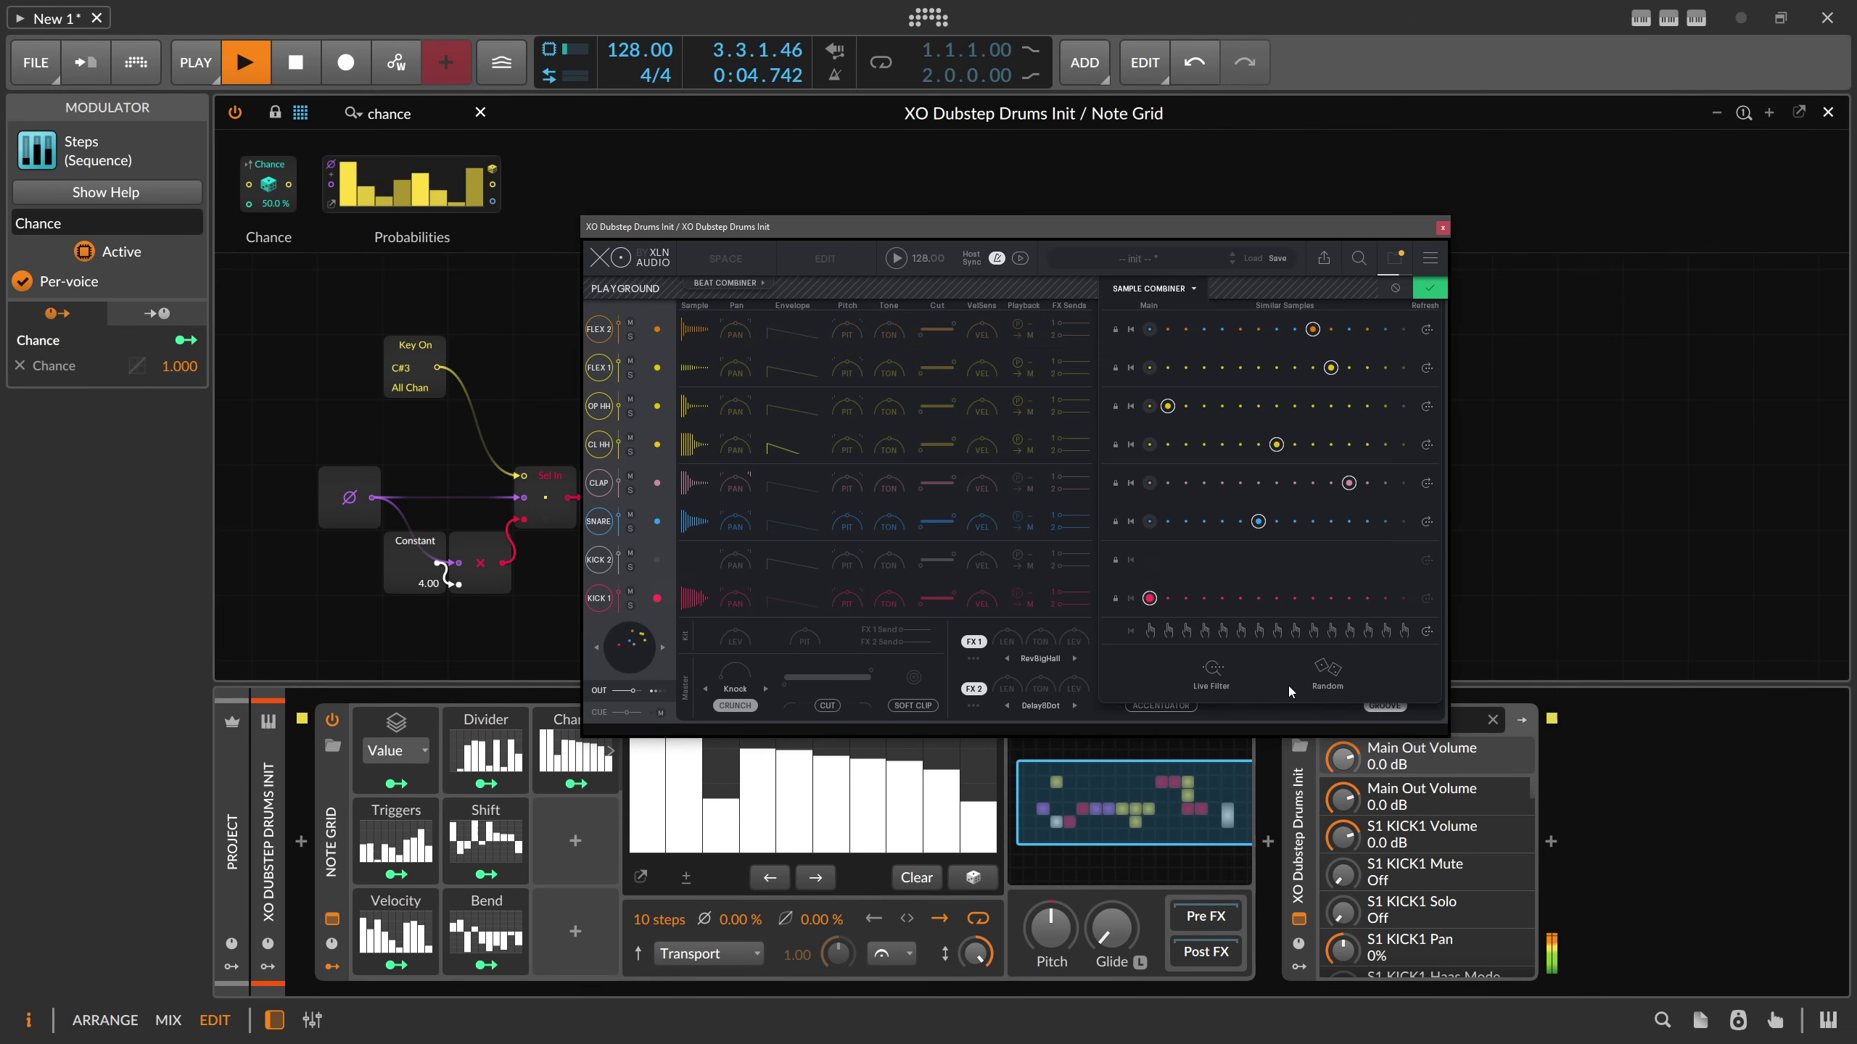
{"action": "left_click", "coordinate": [1443, 228]}
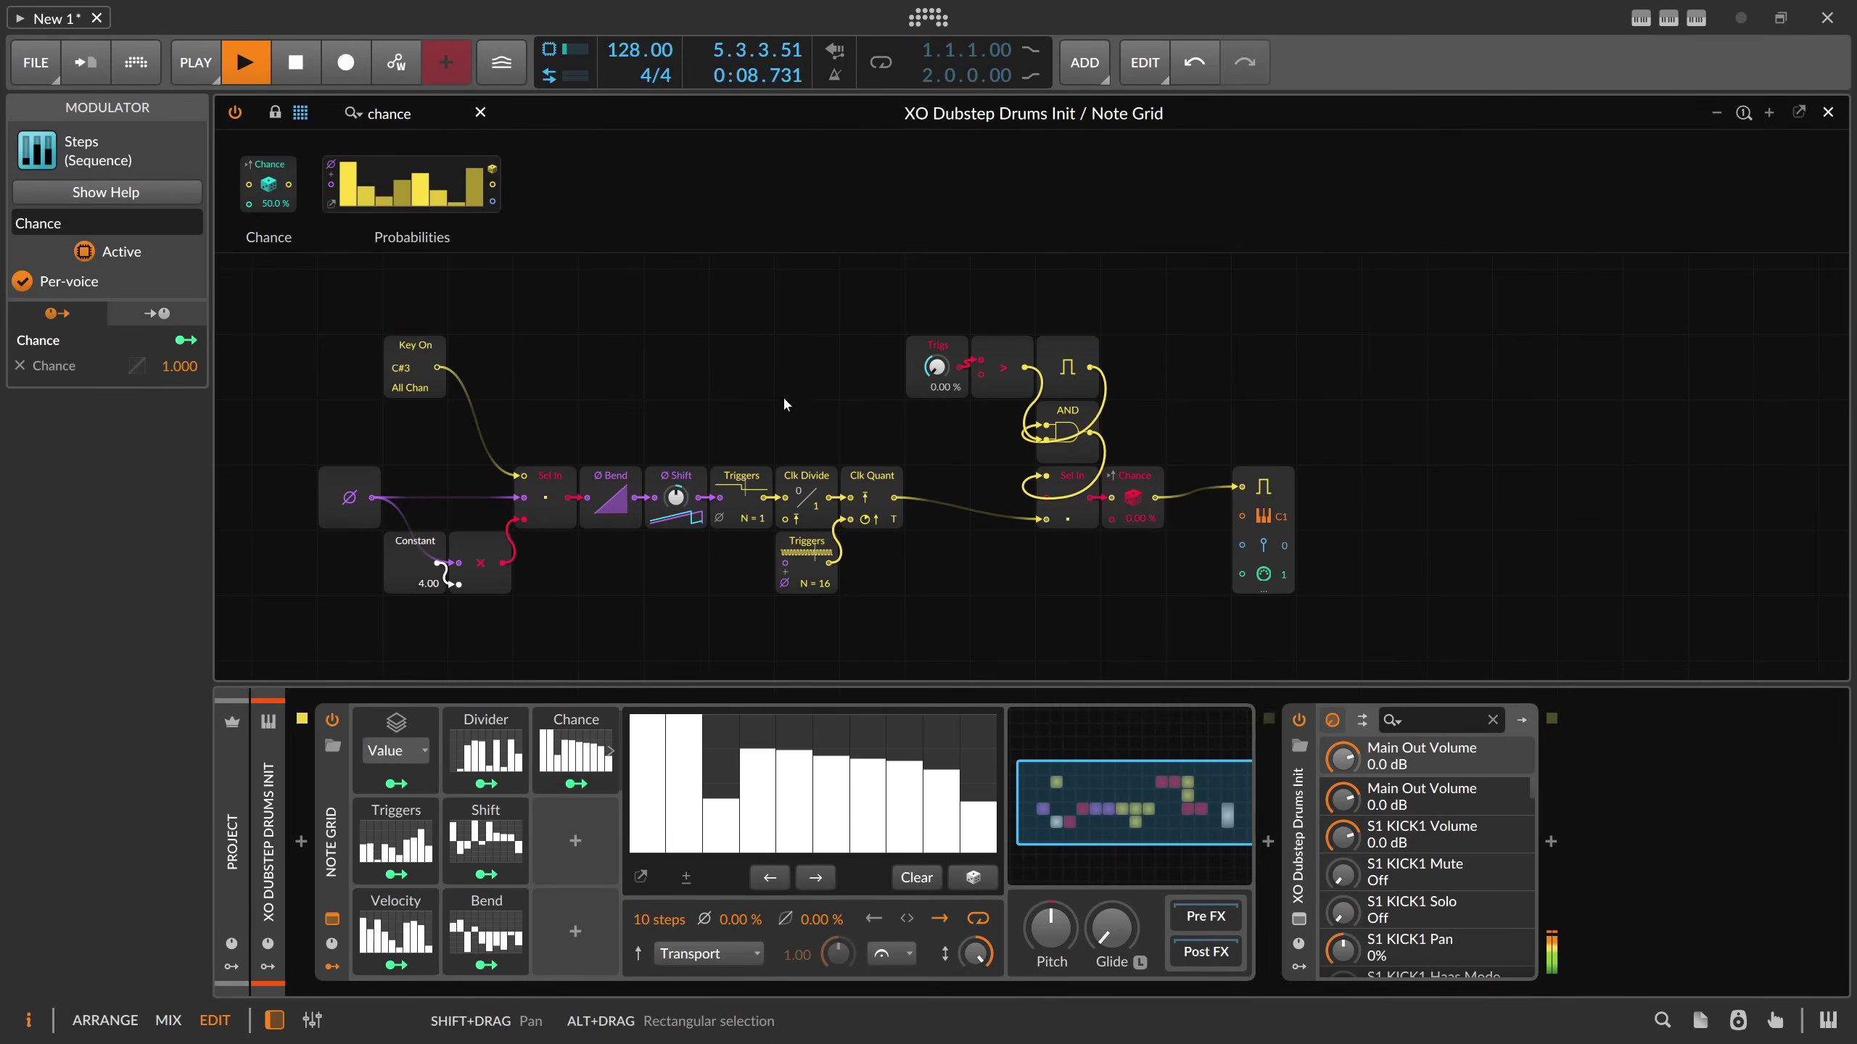
{"action": "key", "text": "space"}
- Redraw all ten steps of the Chance modulator down to zero and collapse its step editor
{"action": "scroll", "coordinate": [749, 370], "scroll_direction": "left", "scroll_amount": 3}
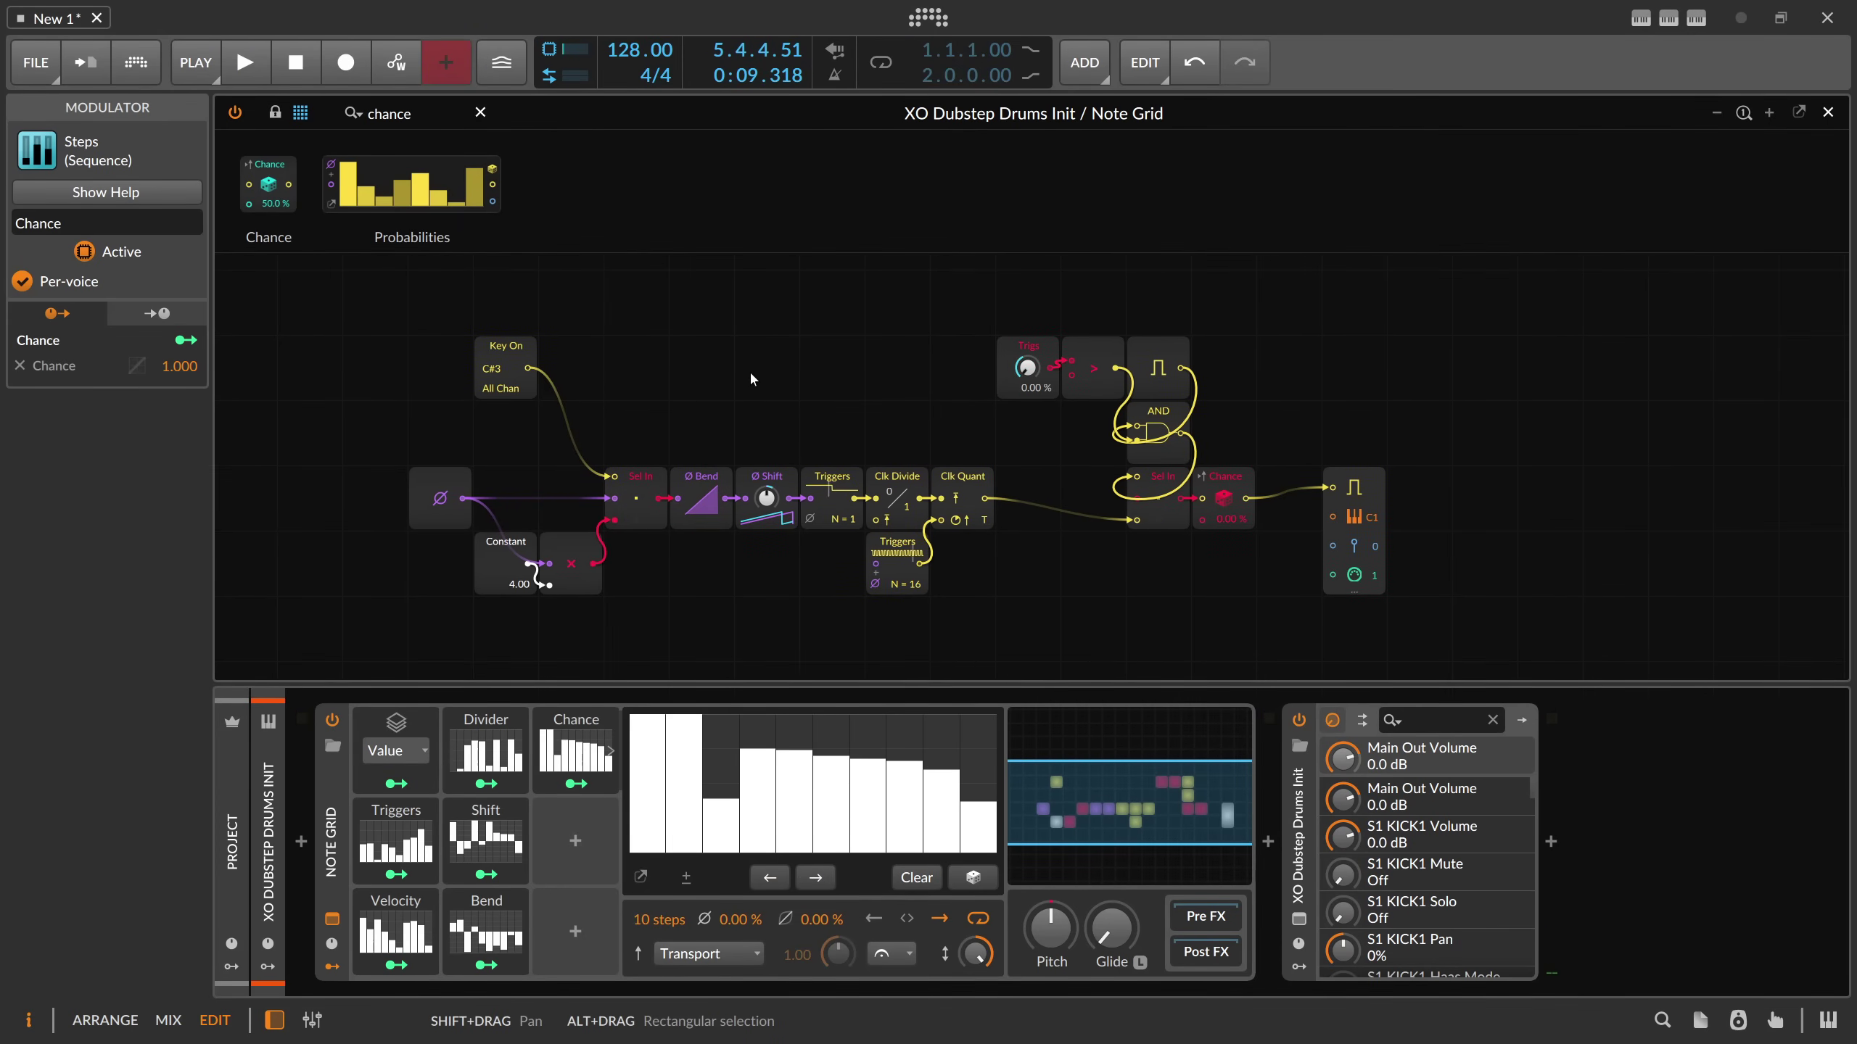
{"action": "left_click", "coordinate": [679, 732]}
{"action": "mouse_move", "coordinate": [679, 733]}
{"action": "left_mouse_down"}
{"action": "mouse_move", "coordinate": [972, 818]}
{"action": "mouse_move", "coordinate": [647, 811]}
{"action": "mouse_move", "coordinate": [923, 767]}
{"action": "left_mouse_up"}
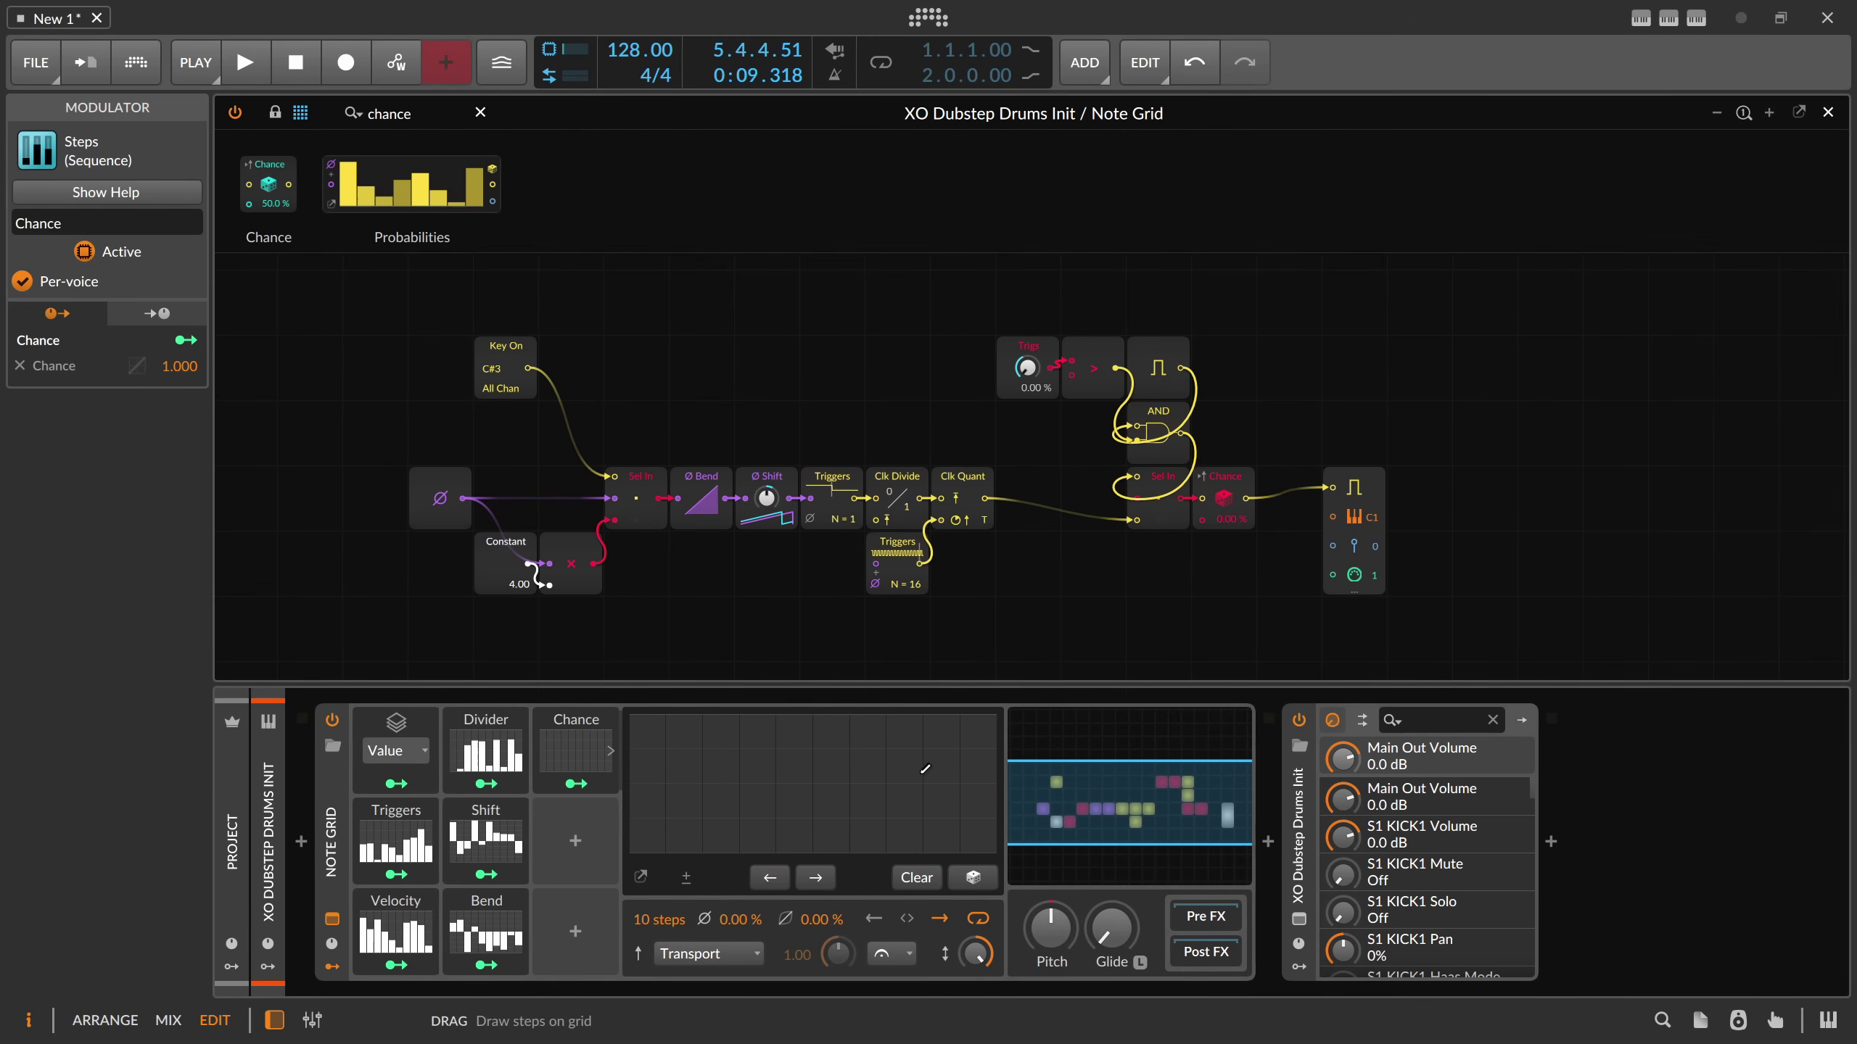
{"action": "left_click", "coordinate": [592, 757]}
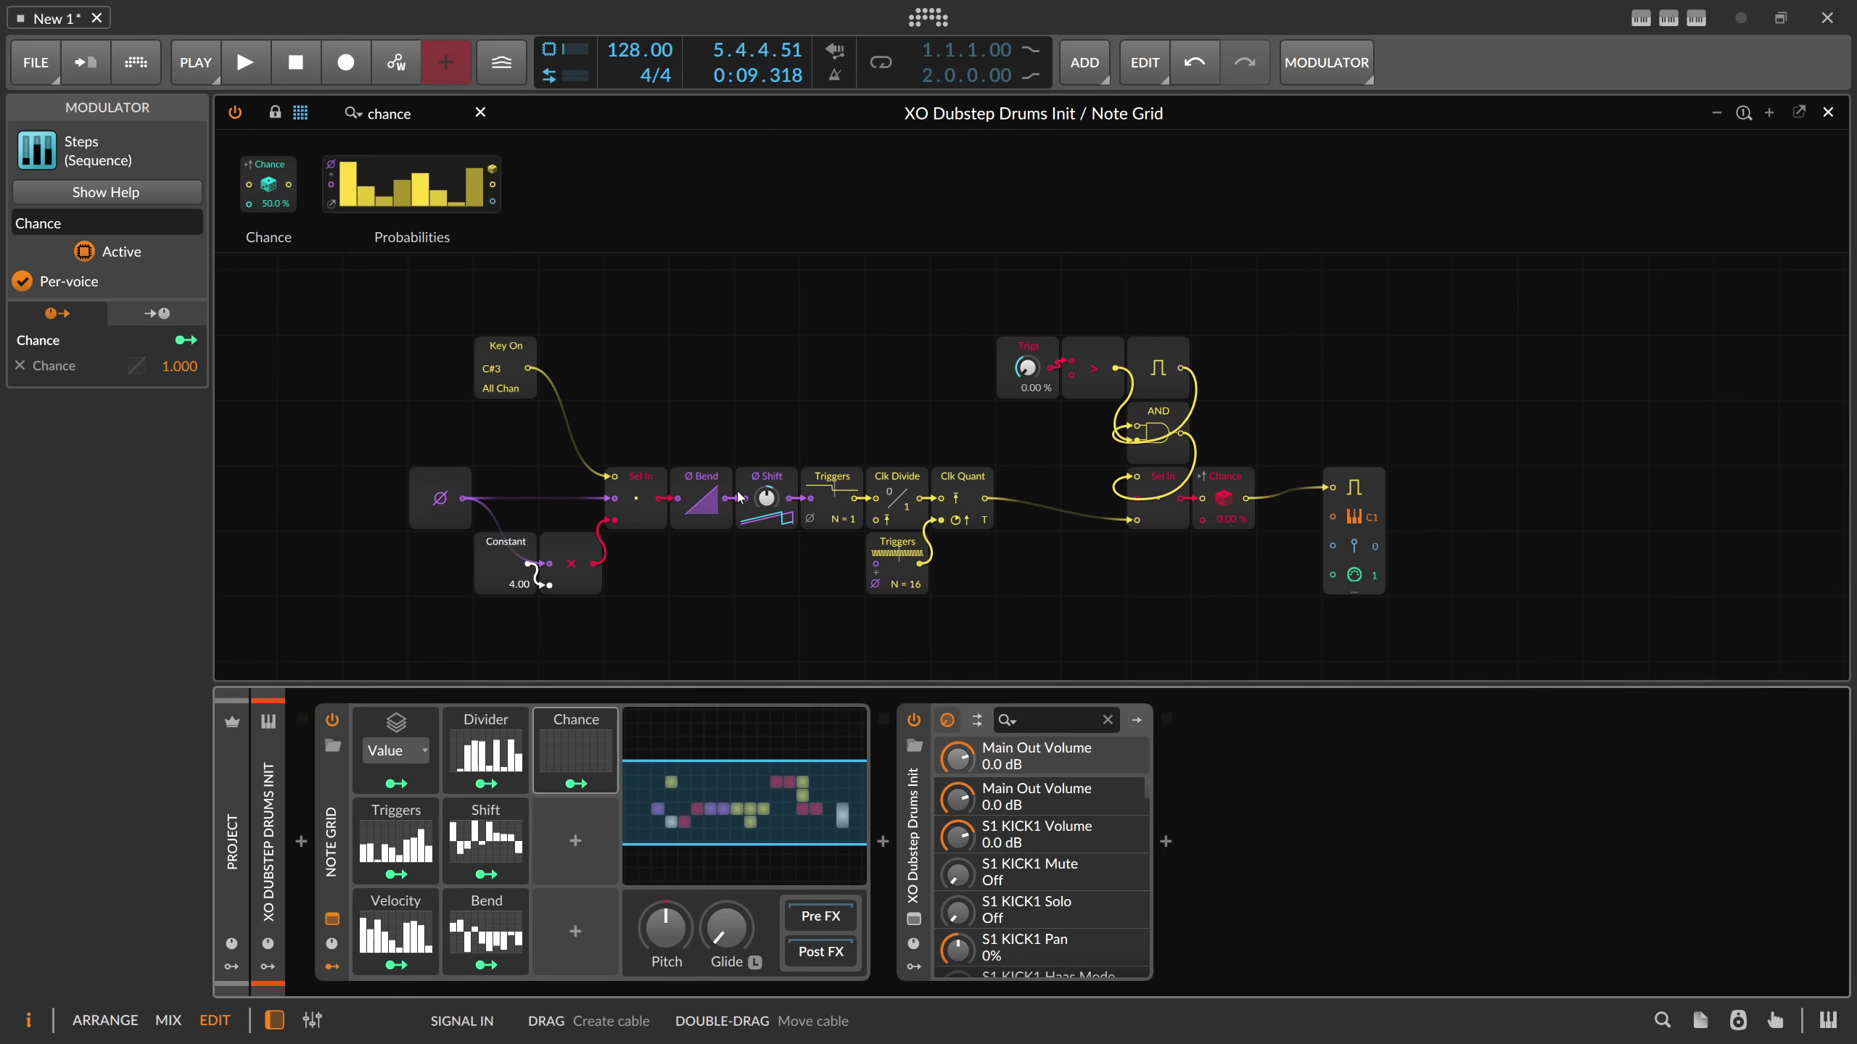
- Randomize the Triggers modulator's step values with playback stopped and collapse its step editor
{"action": "left_click", "coordinate": [429, 833]}
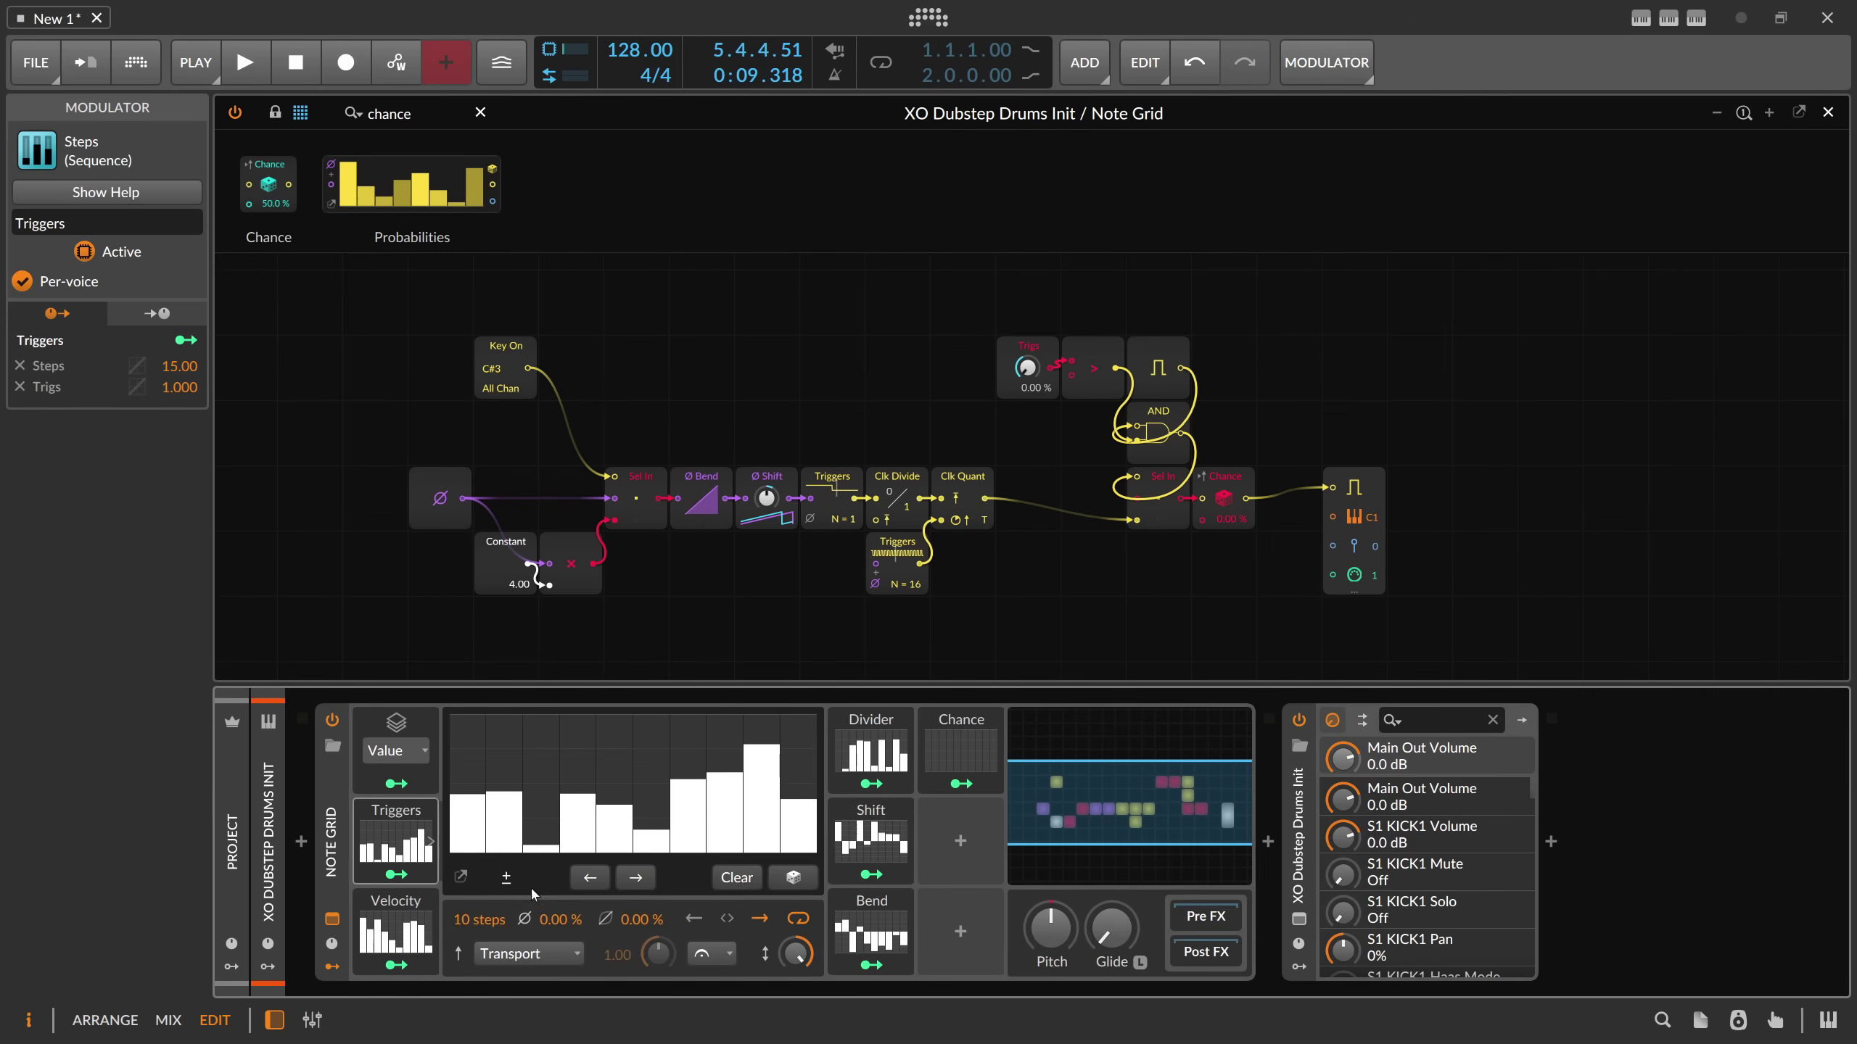
{"action": "left_click", "coordinate": [790, 874]}
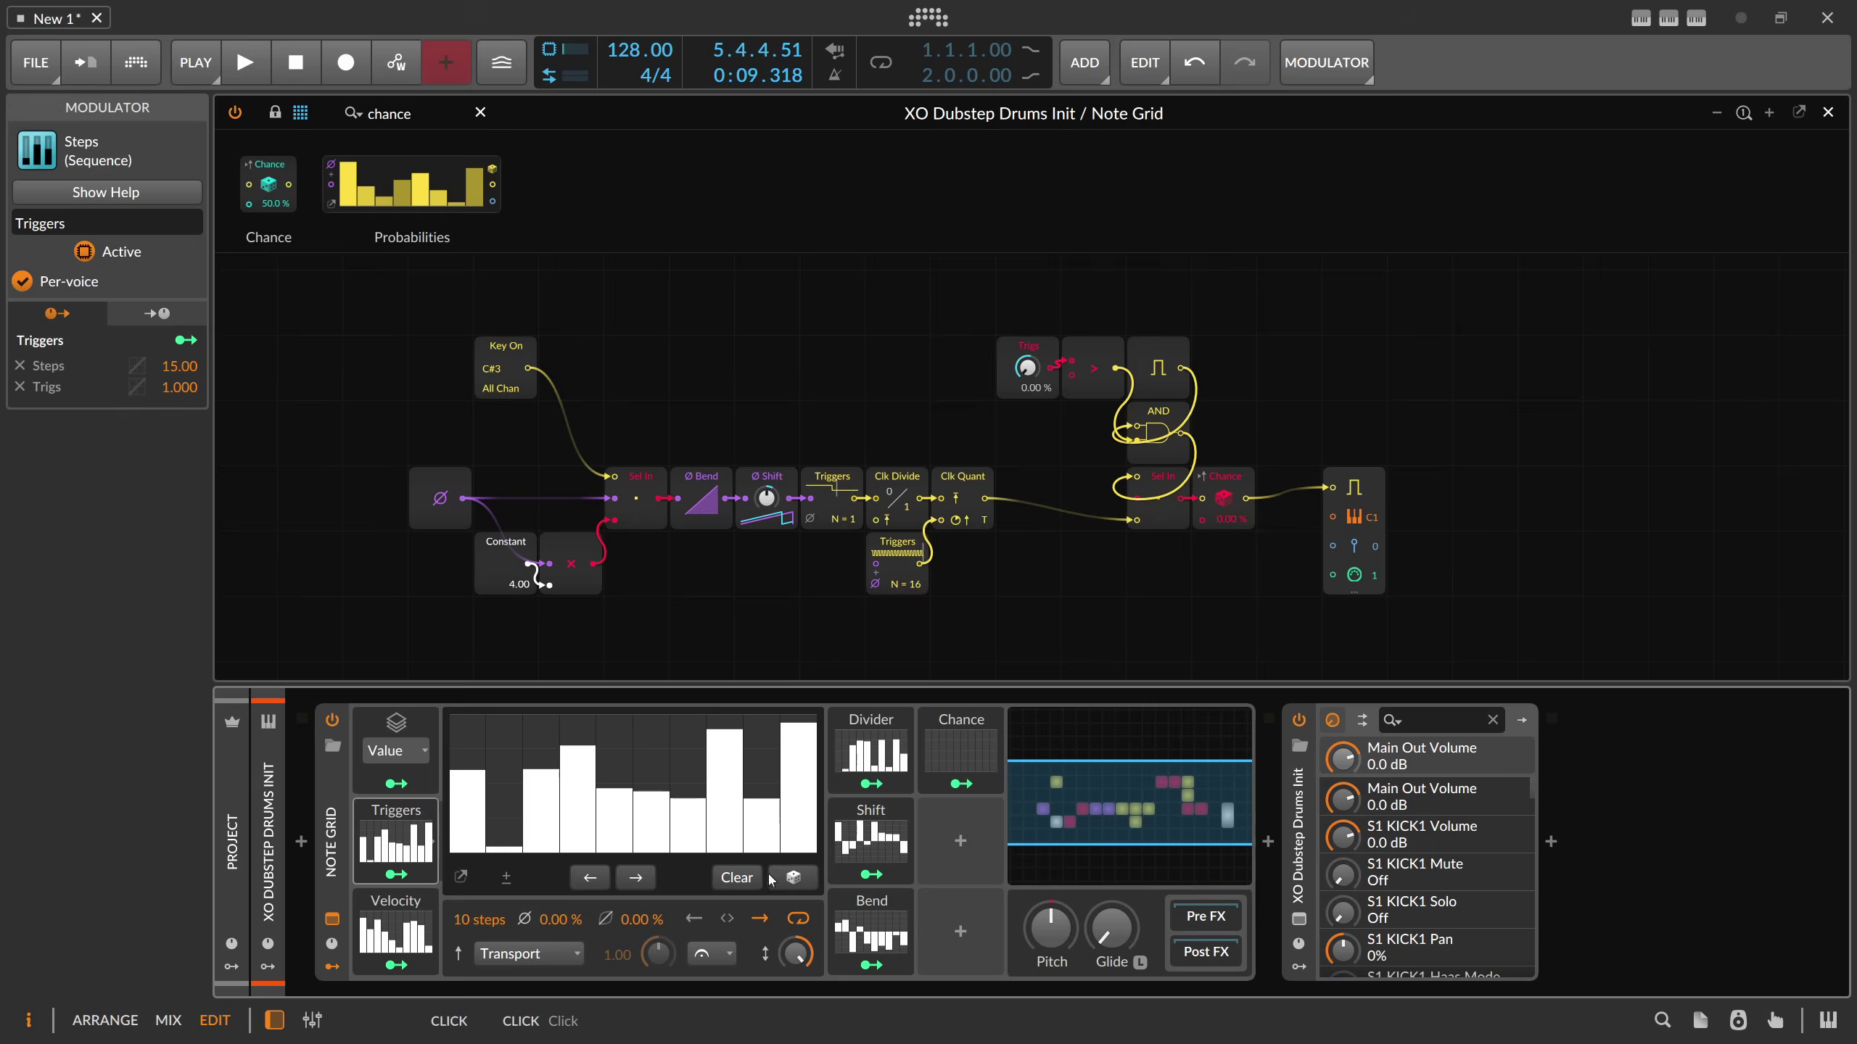
{"action": "left_click", "coordinate": [414, 833]}
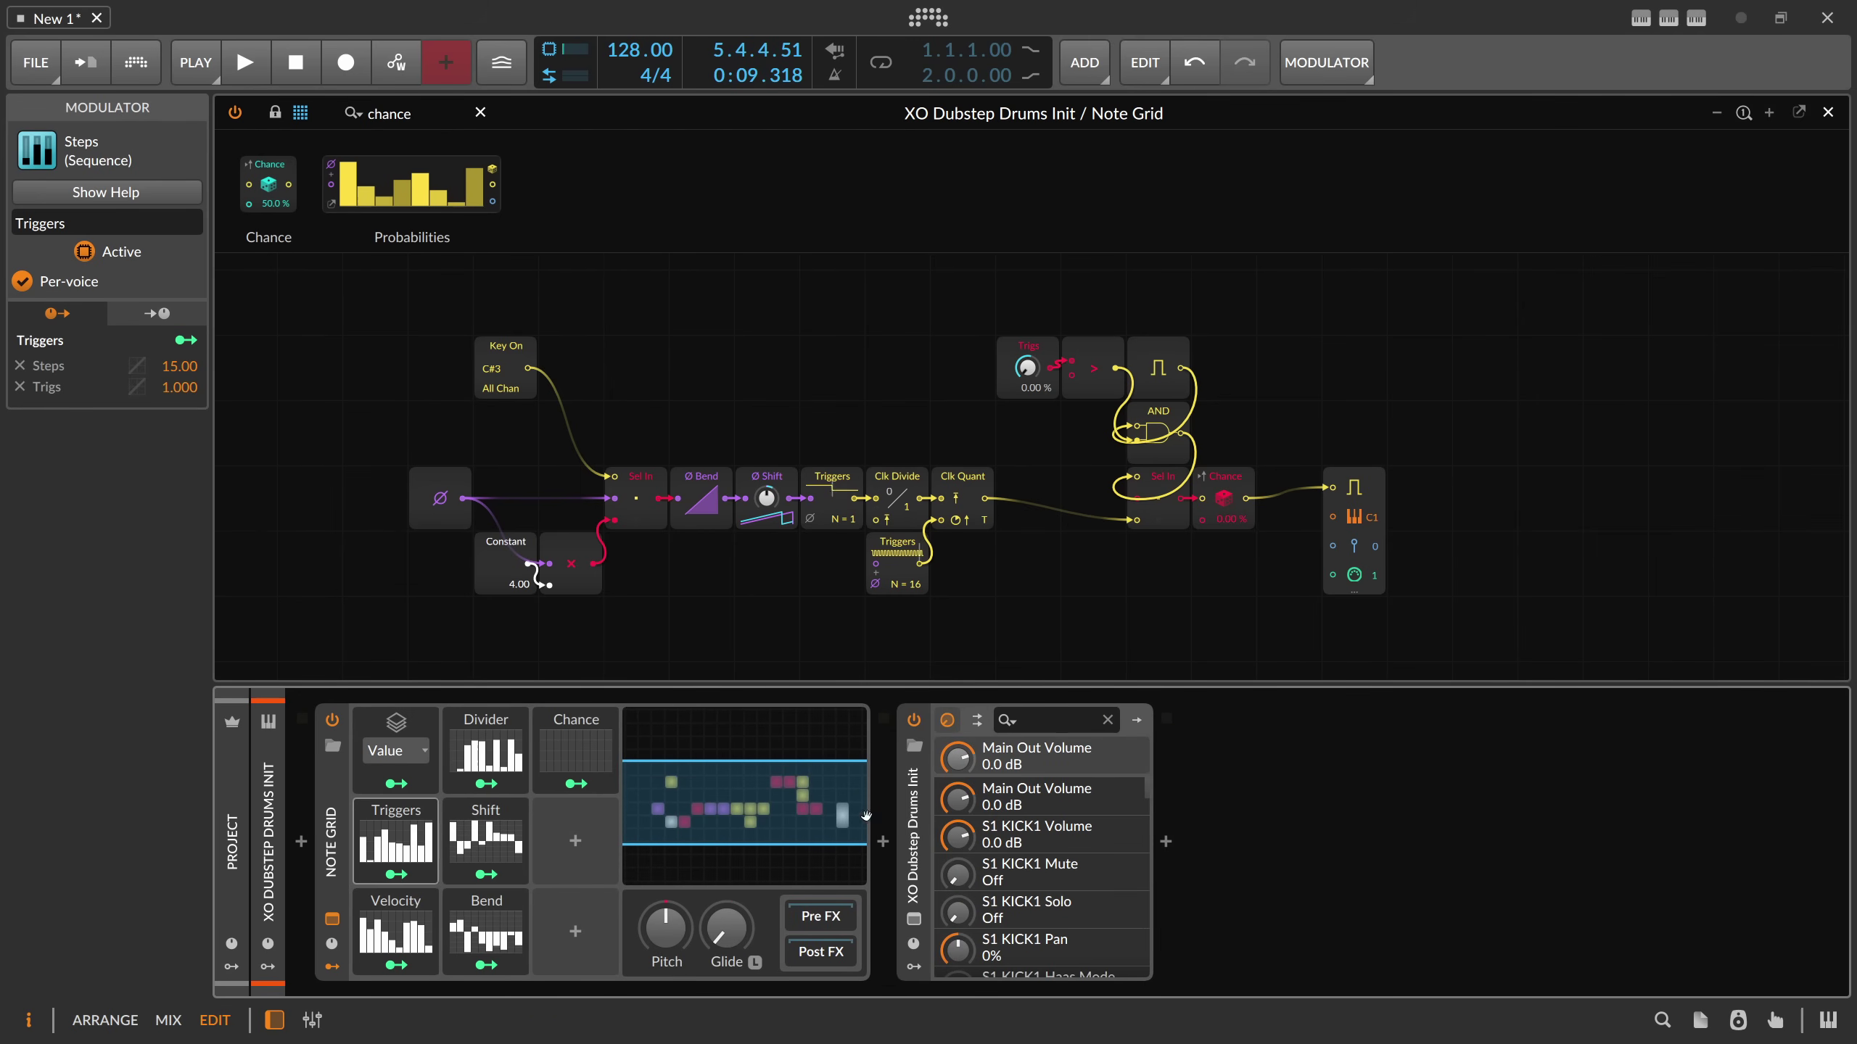
- Delete XO from the device chain and insert the Drum-Auto-Slicer preset after the Note Grid instead
{"action": "left_click", "coordinate": [918, 800]}
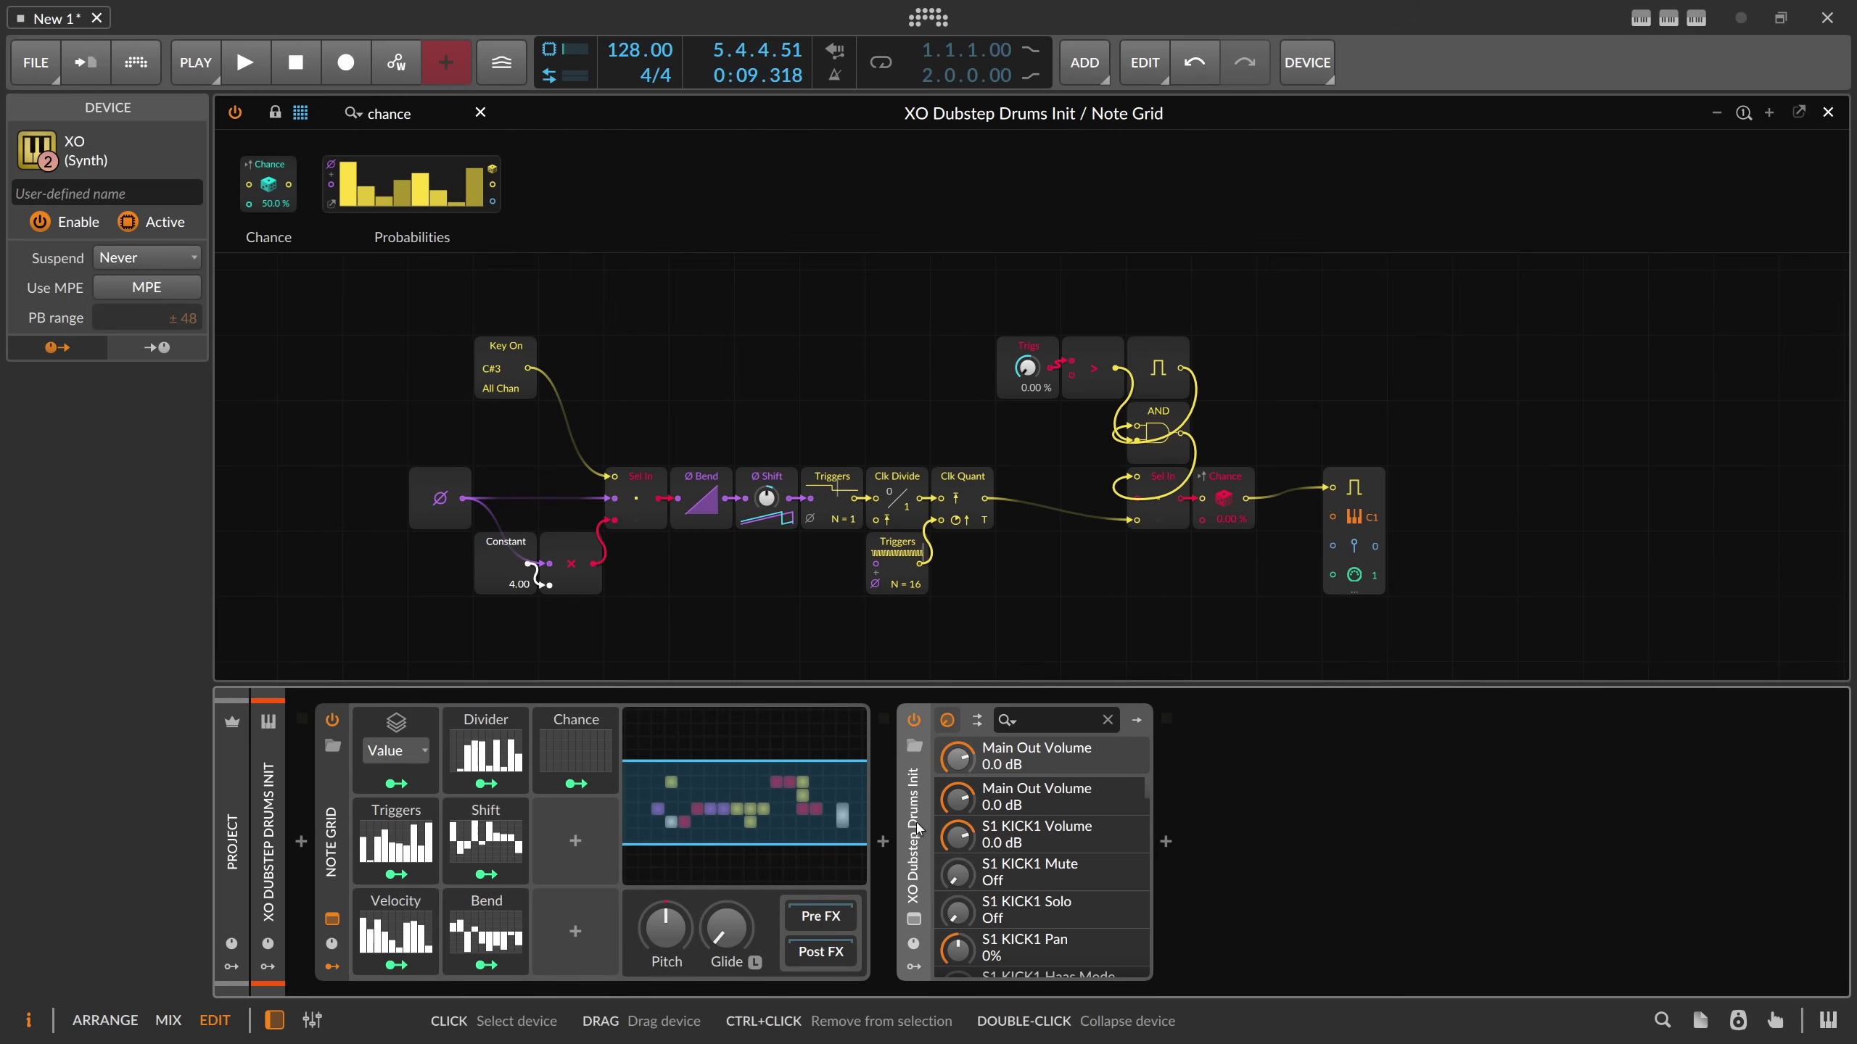
{"action": "key", "text": "Delete"}
{"action": "left_click", "coordinate": [884, 842]}
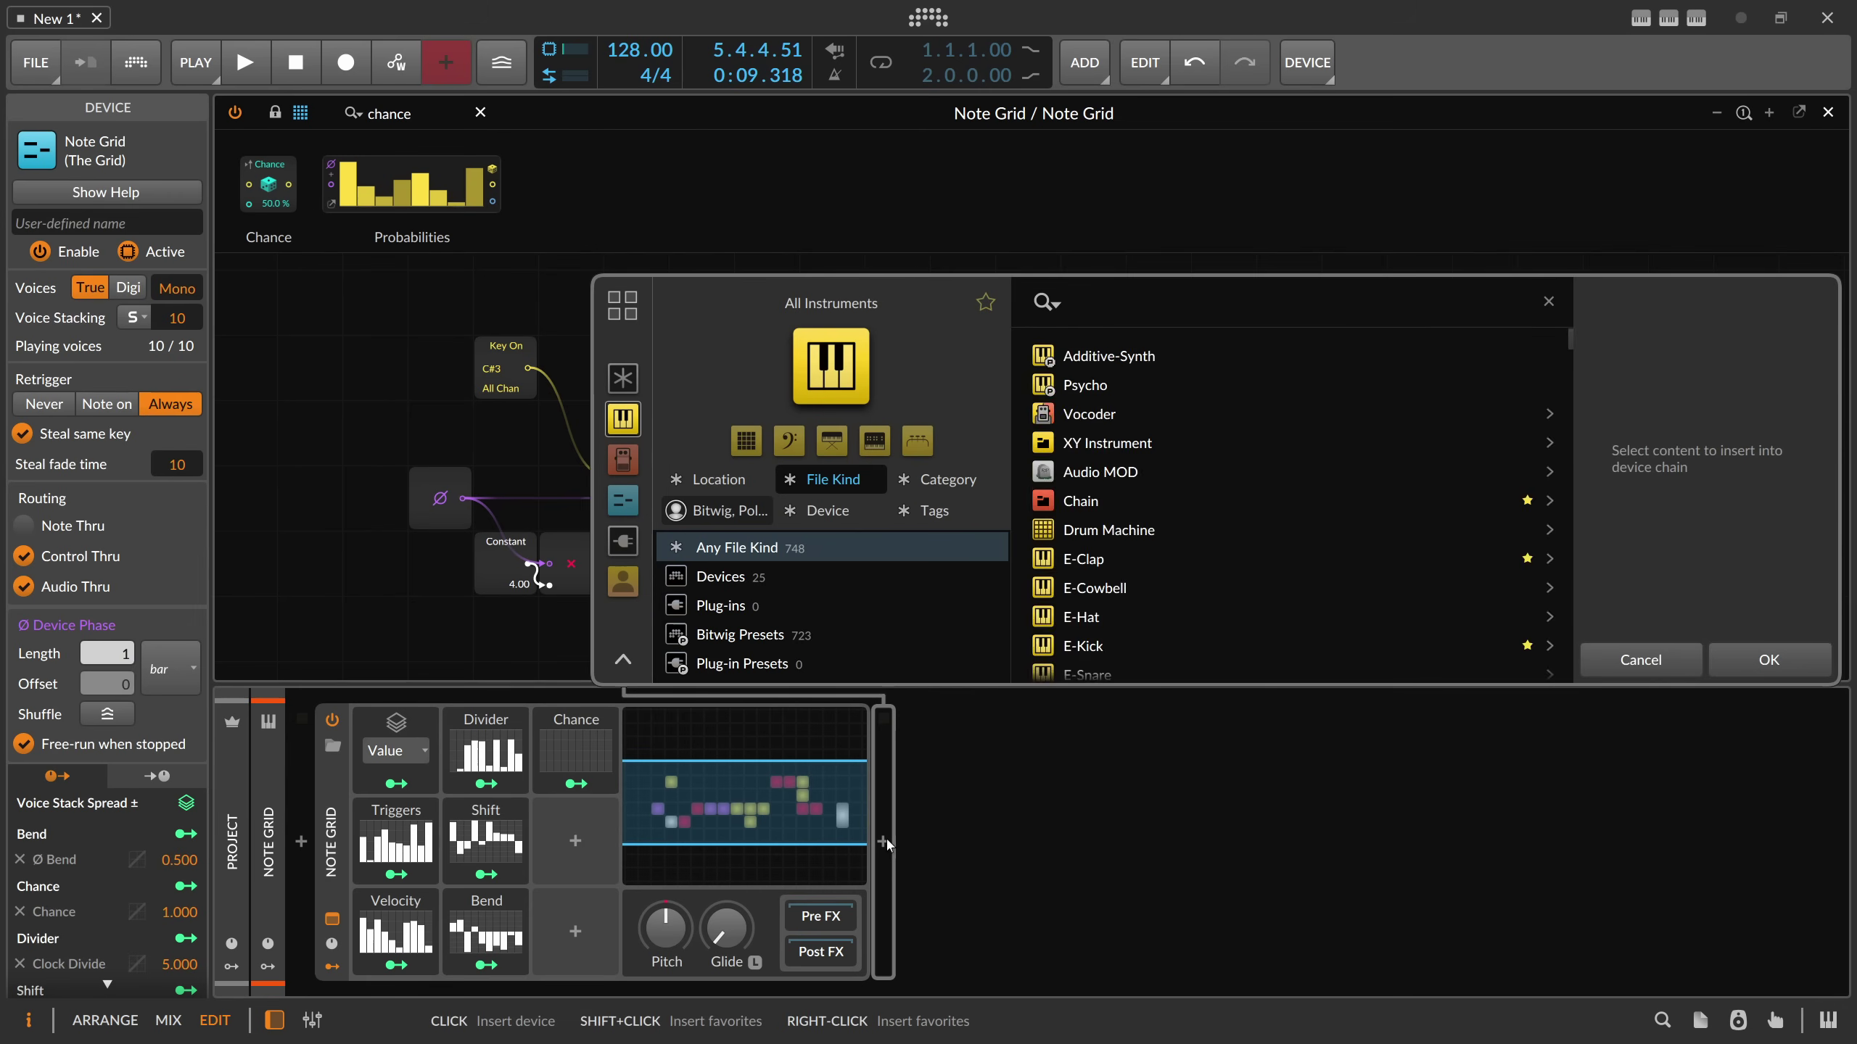
{"action": "type", "text": "auto"}
{"action": "key", "text": "Down"}
{"action": "key", "text": "Down"}
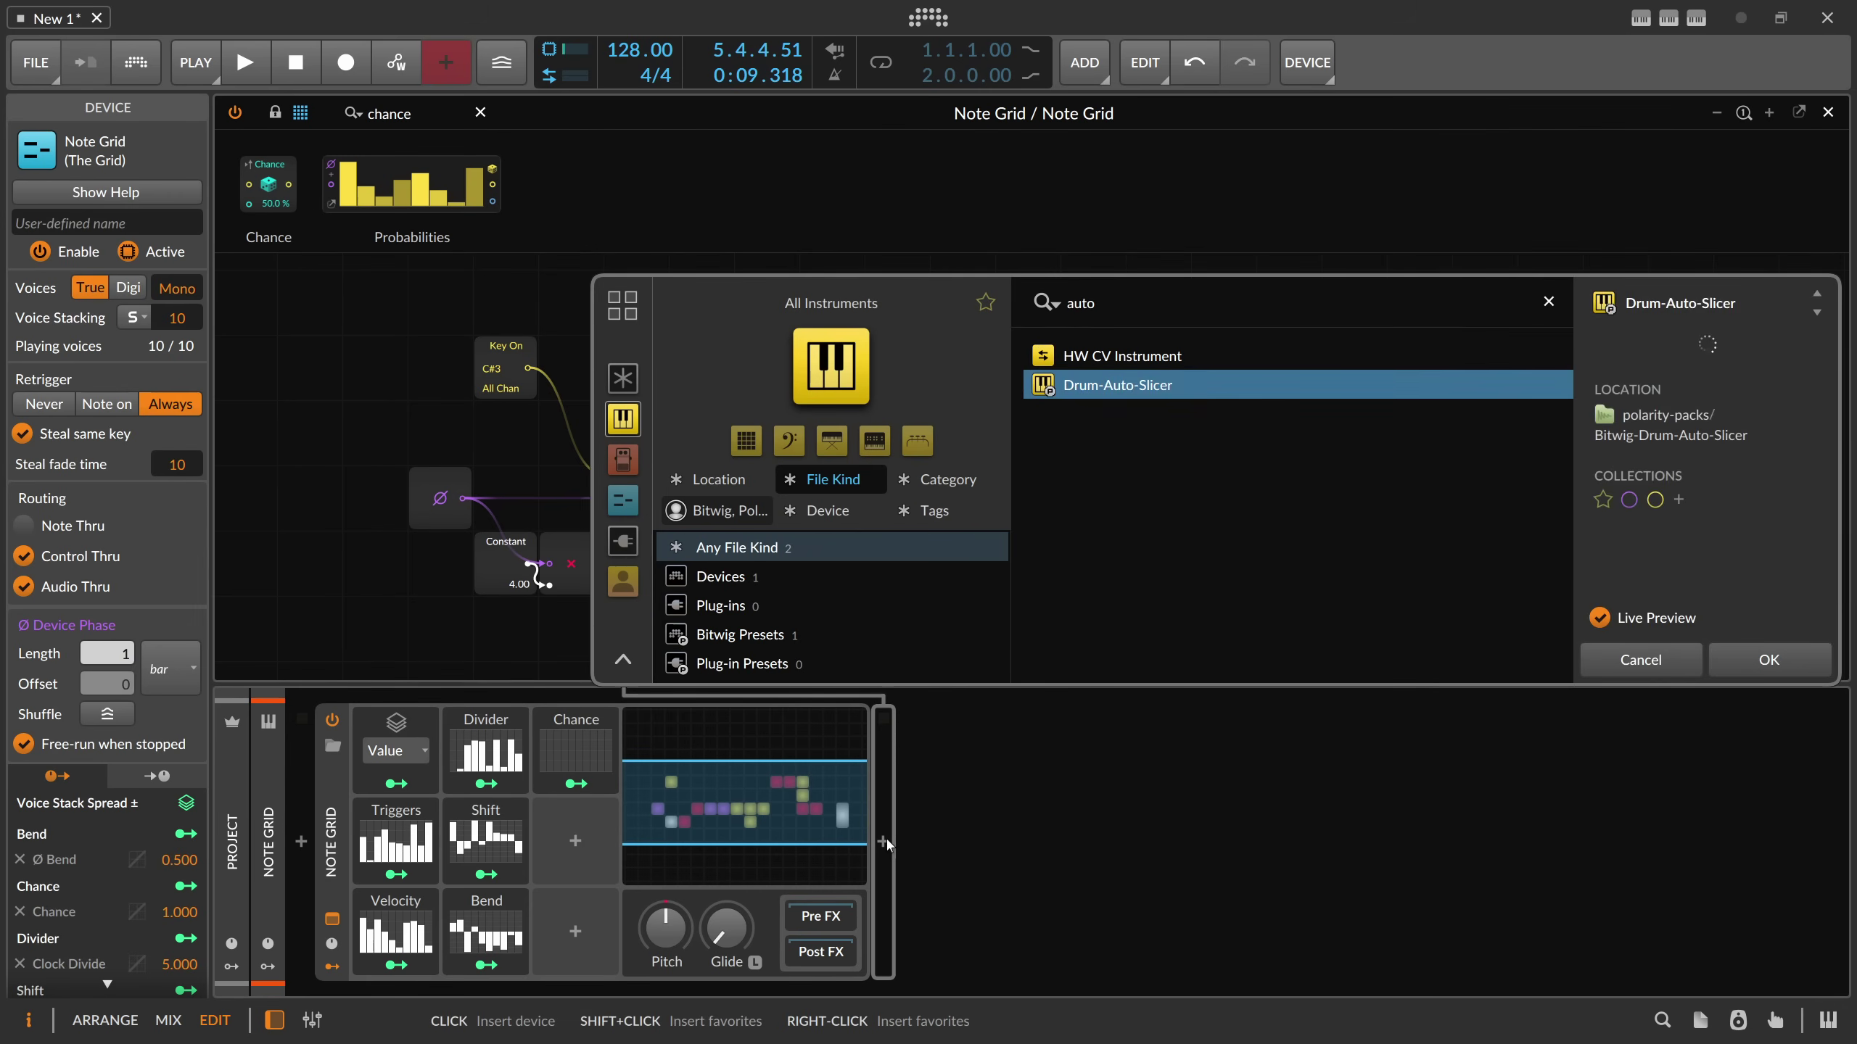
{"action": "key", "text": "Return"}
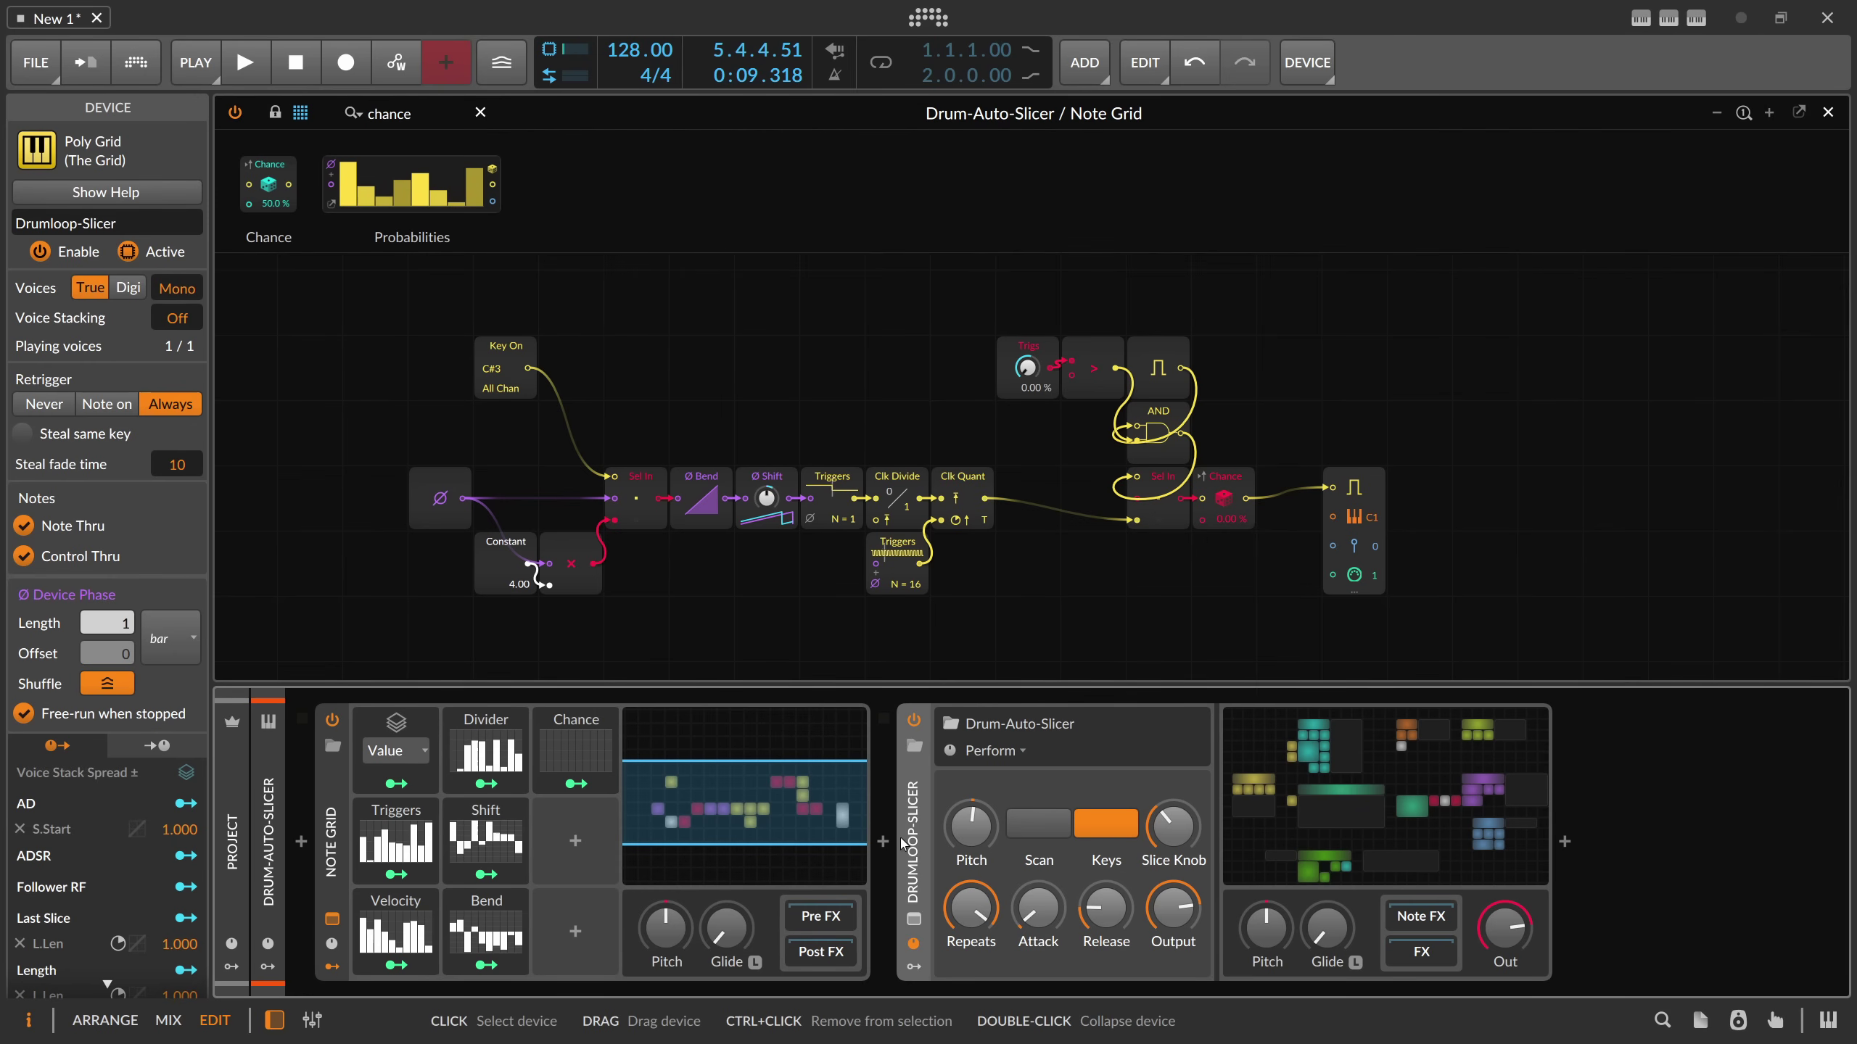
- Show Drum-Auto-Slicer's grid patch and scan its drum loop for slices
{"action": "left_click", "coordinate": [1013, 806]}
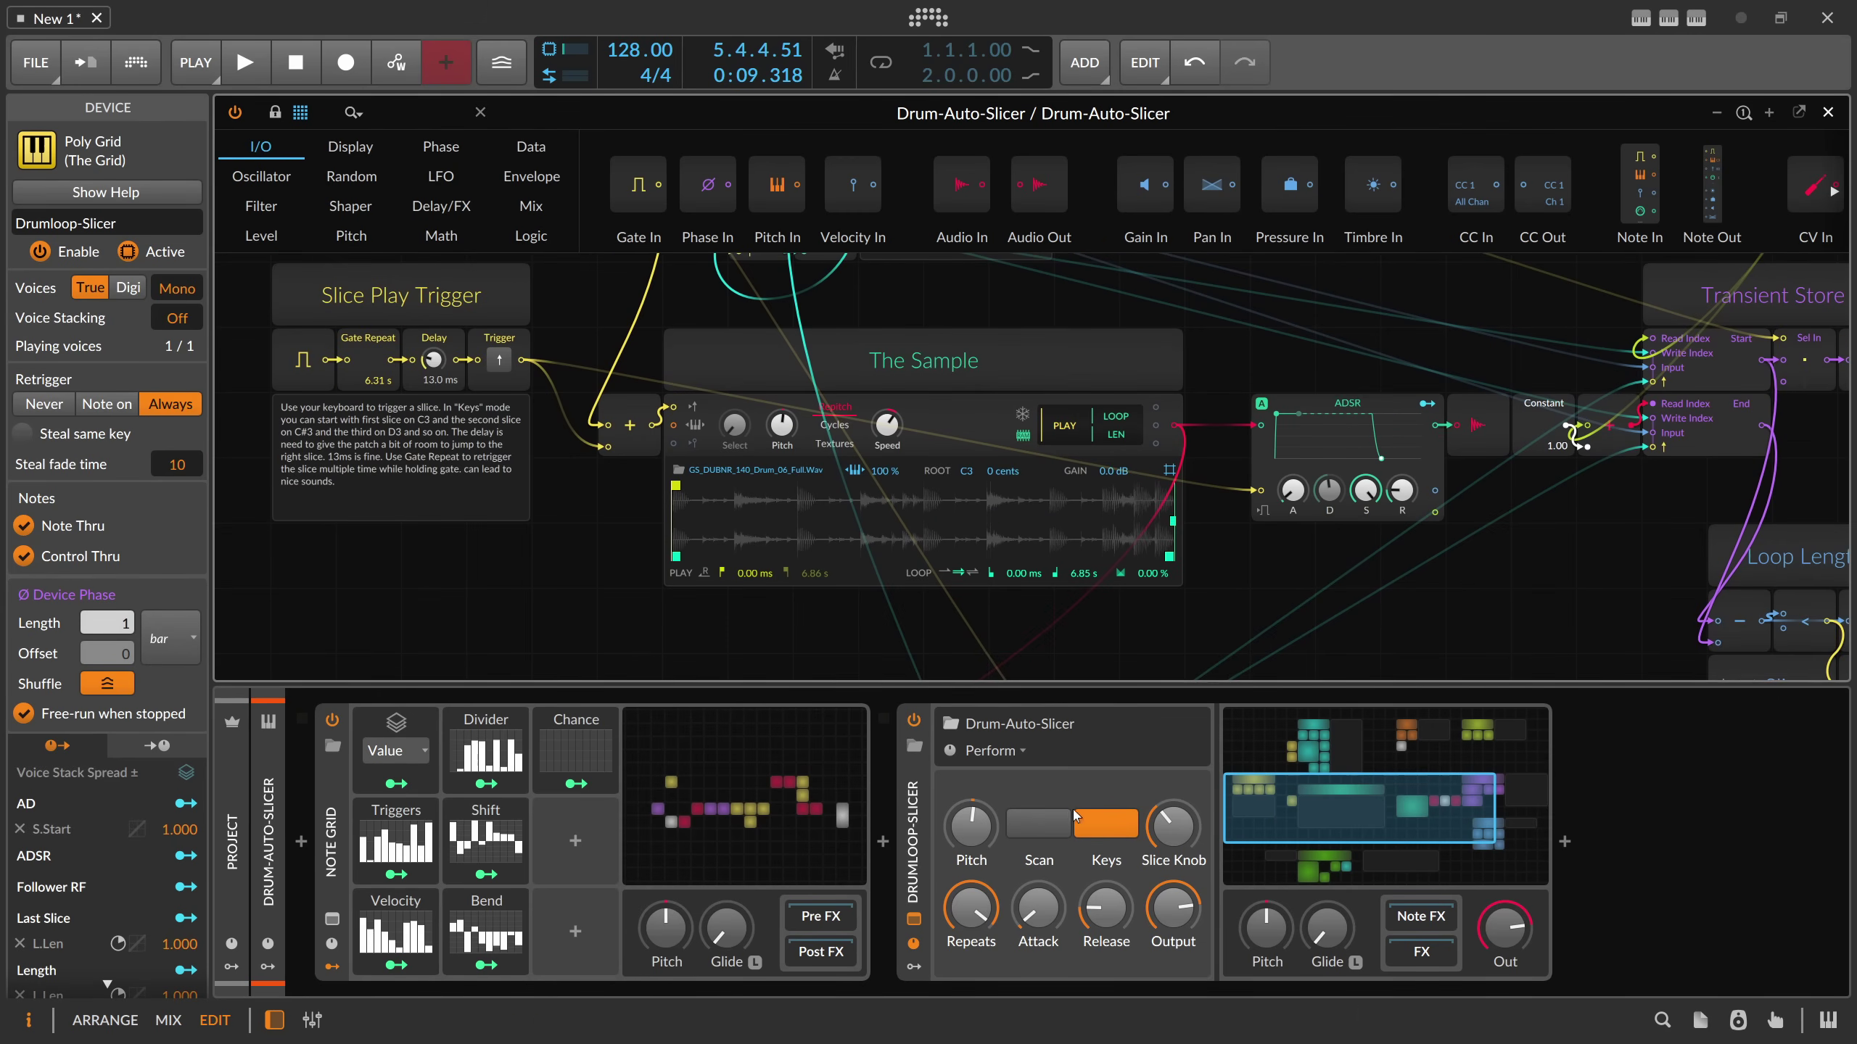
{"action": "left_click", "coordinate": [1038, 824]}
{"action": "left_click", "coordinate": [1045, 837]}
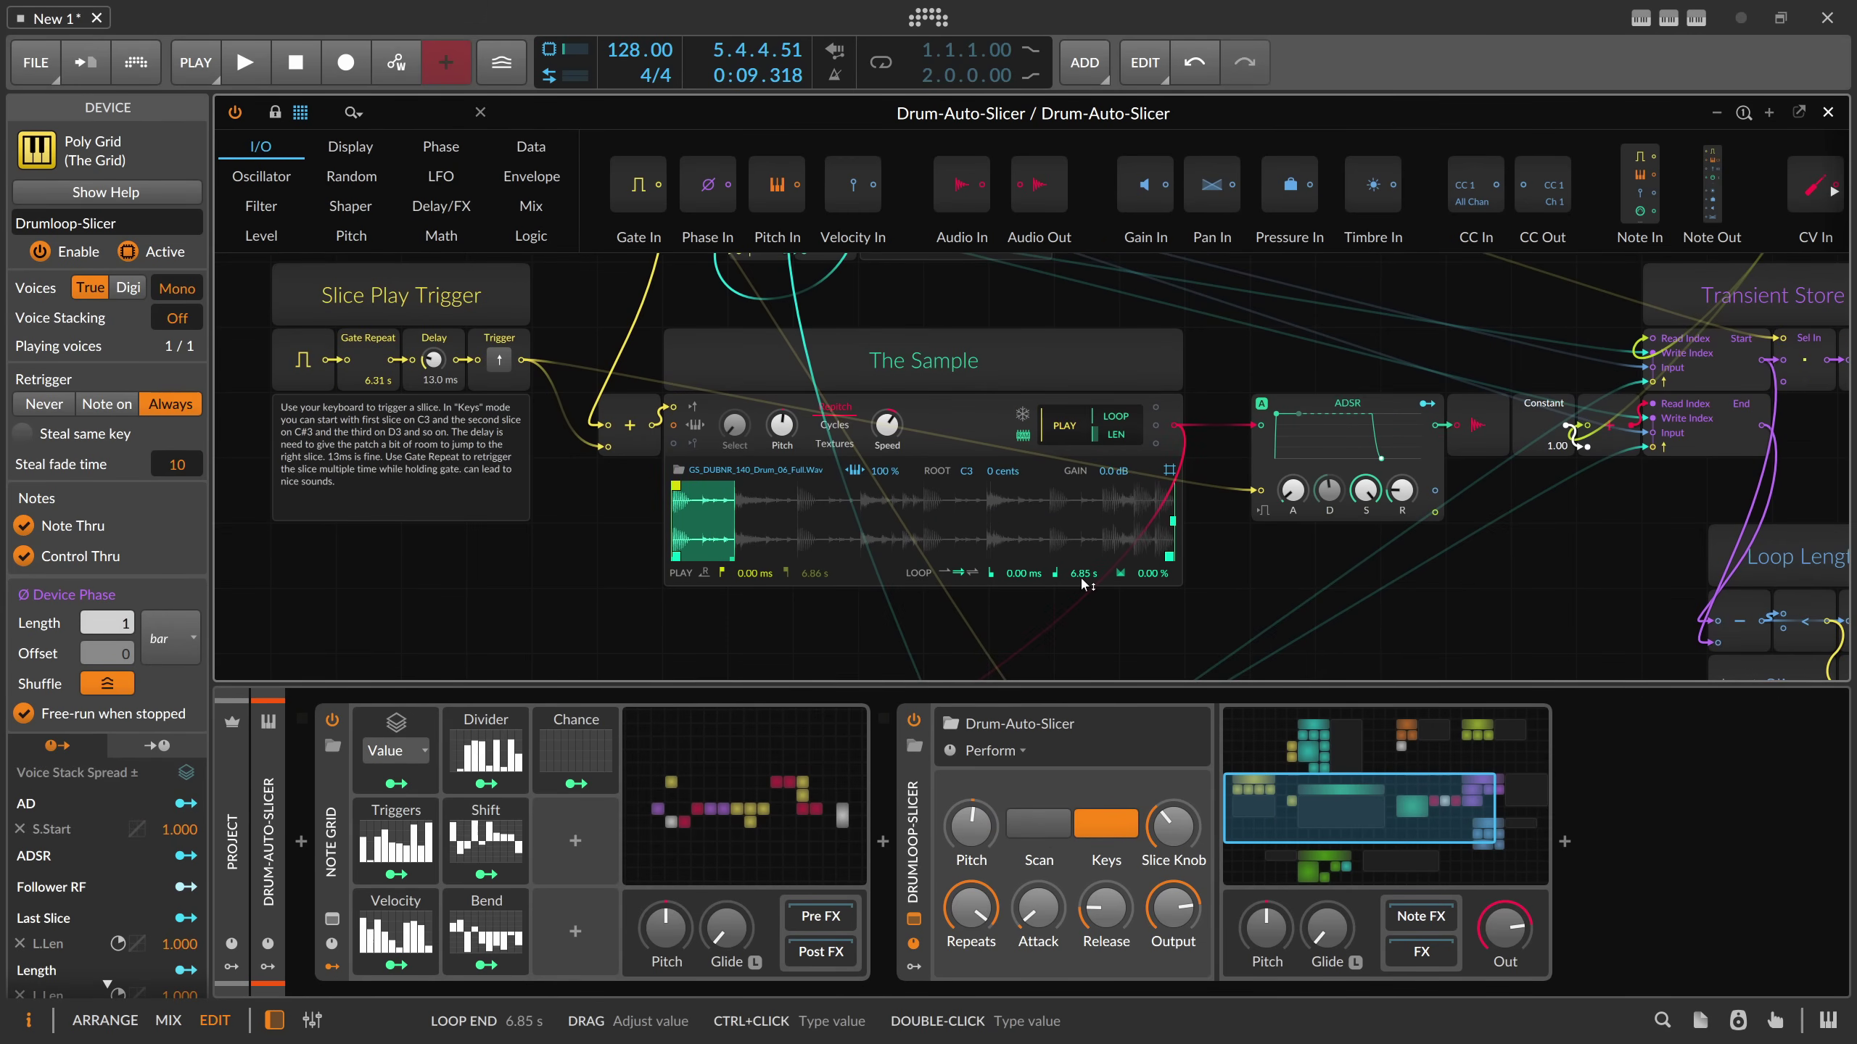
{"action": "left_click_drag", "start_coordinate": [1302, 557], "coordinate": [1228, 599]}
{"action": "scroll", "coordinate": [1228, 599], "scroll_direction": "left", "scroll_amount": 3}
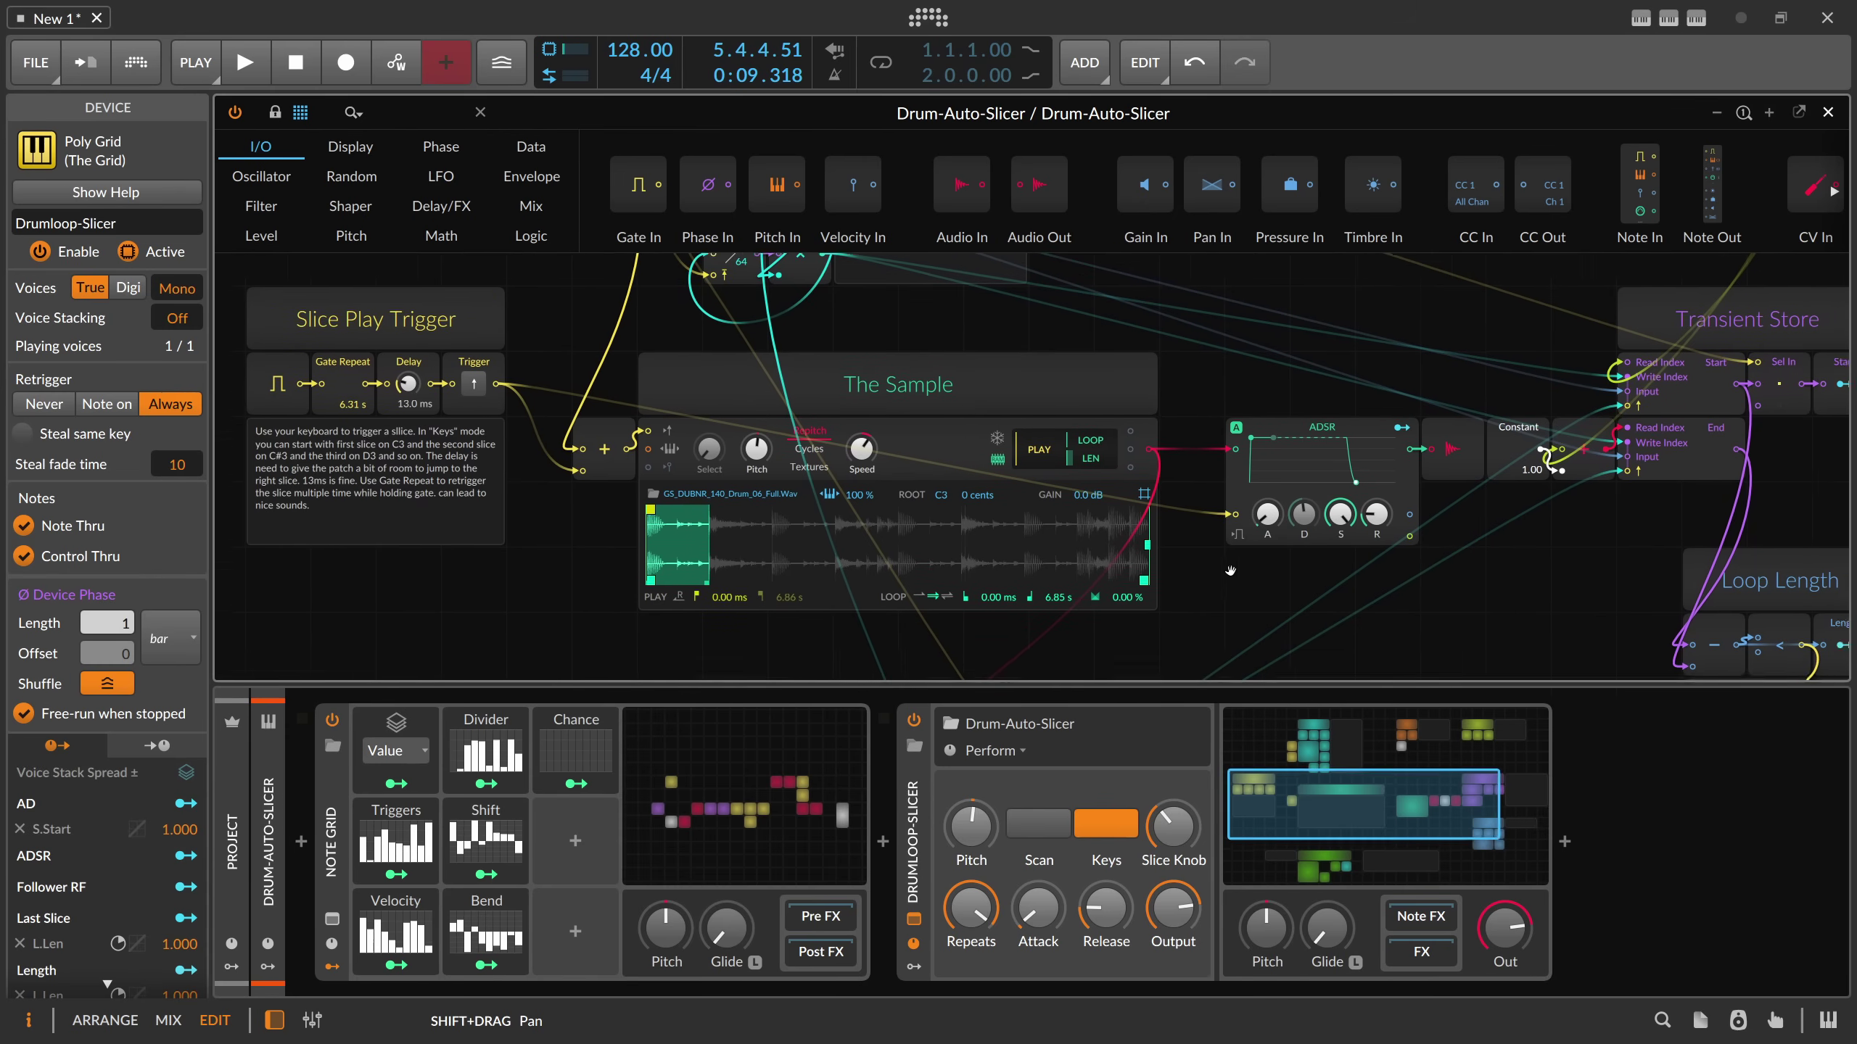
{"action": "scroll", "coordinate": [1201, 598], "scroll_direction": "up", "scroll_amount": 3}
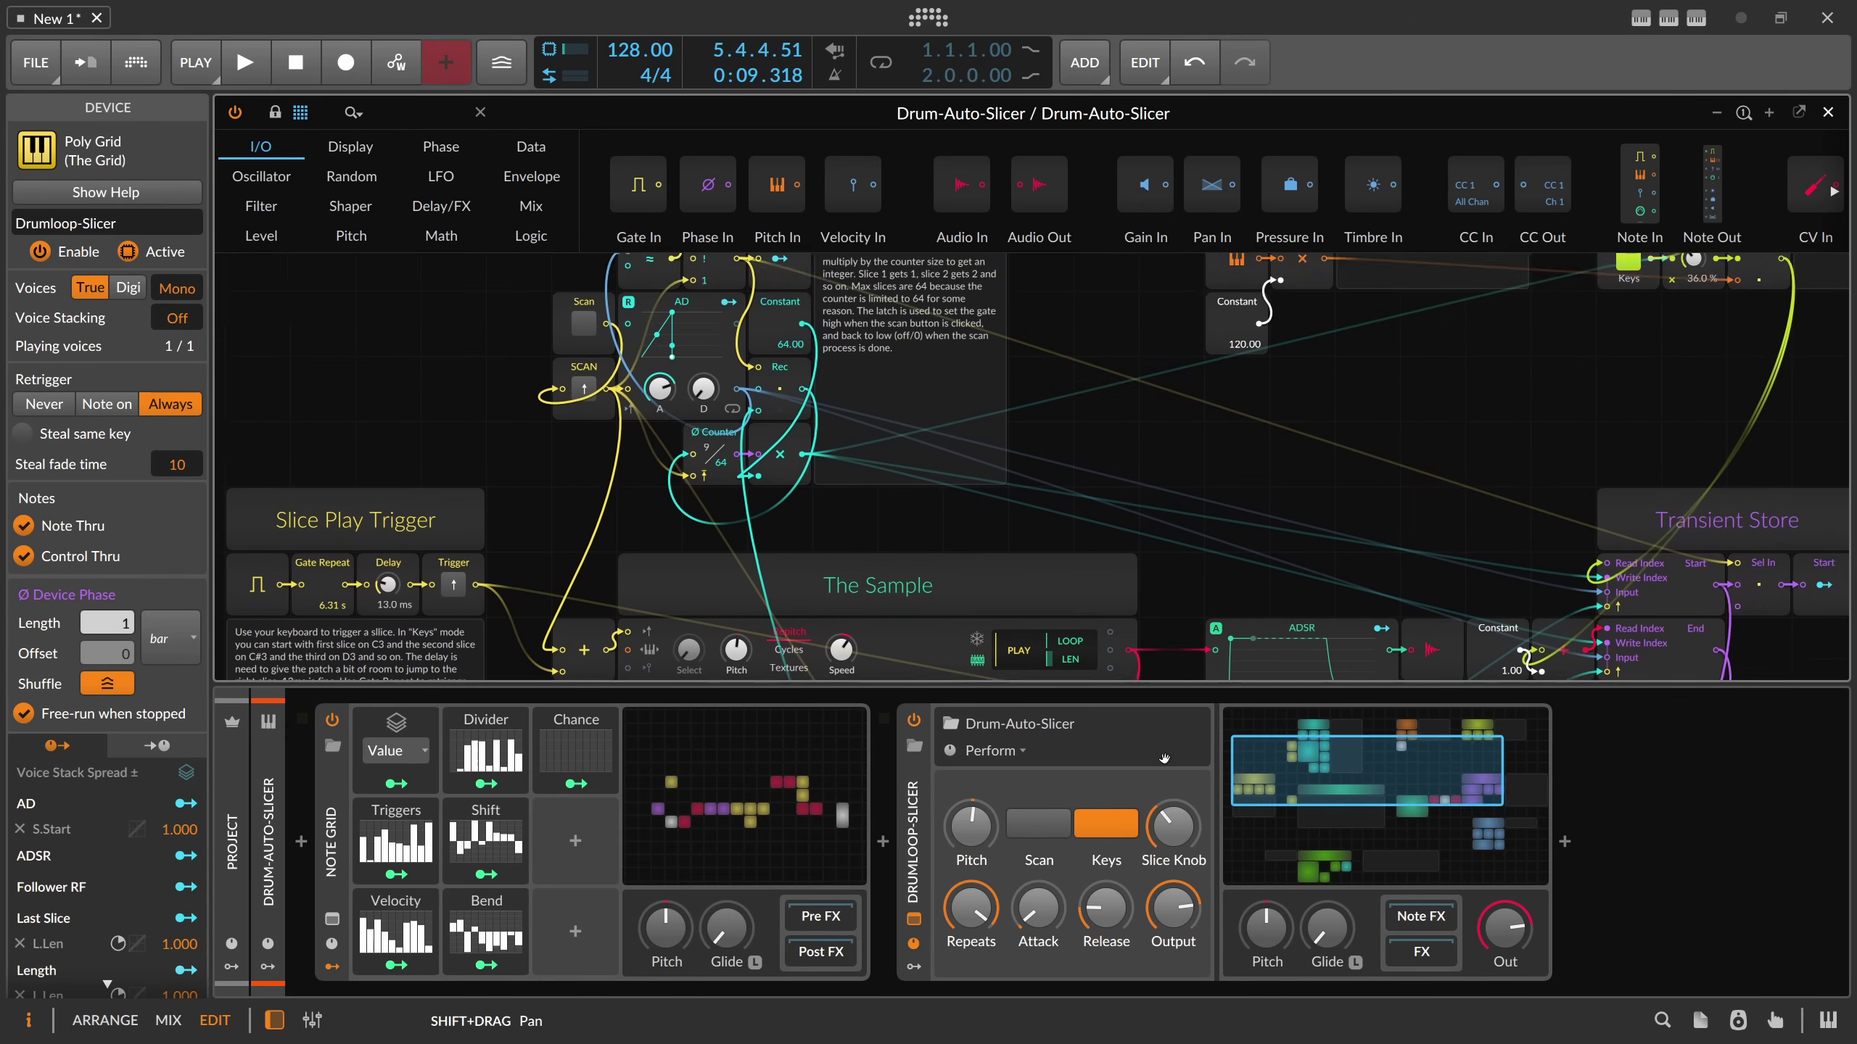
{"action": "scroll", "coordinate": [1202, 541], "scroll_direction": "down", "scroll_amount": 4}
- Change the pitch setting of the note output module in the Note Grid patch
{"action": "left_click", "coordinate": [731, 804]}
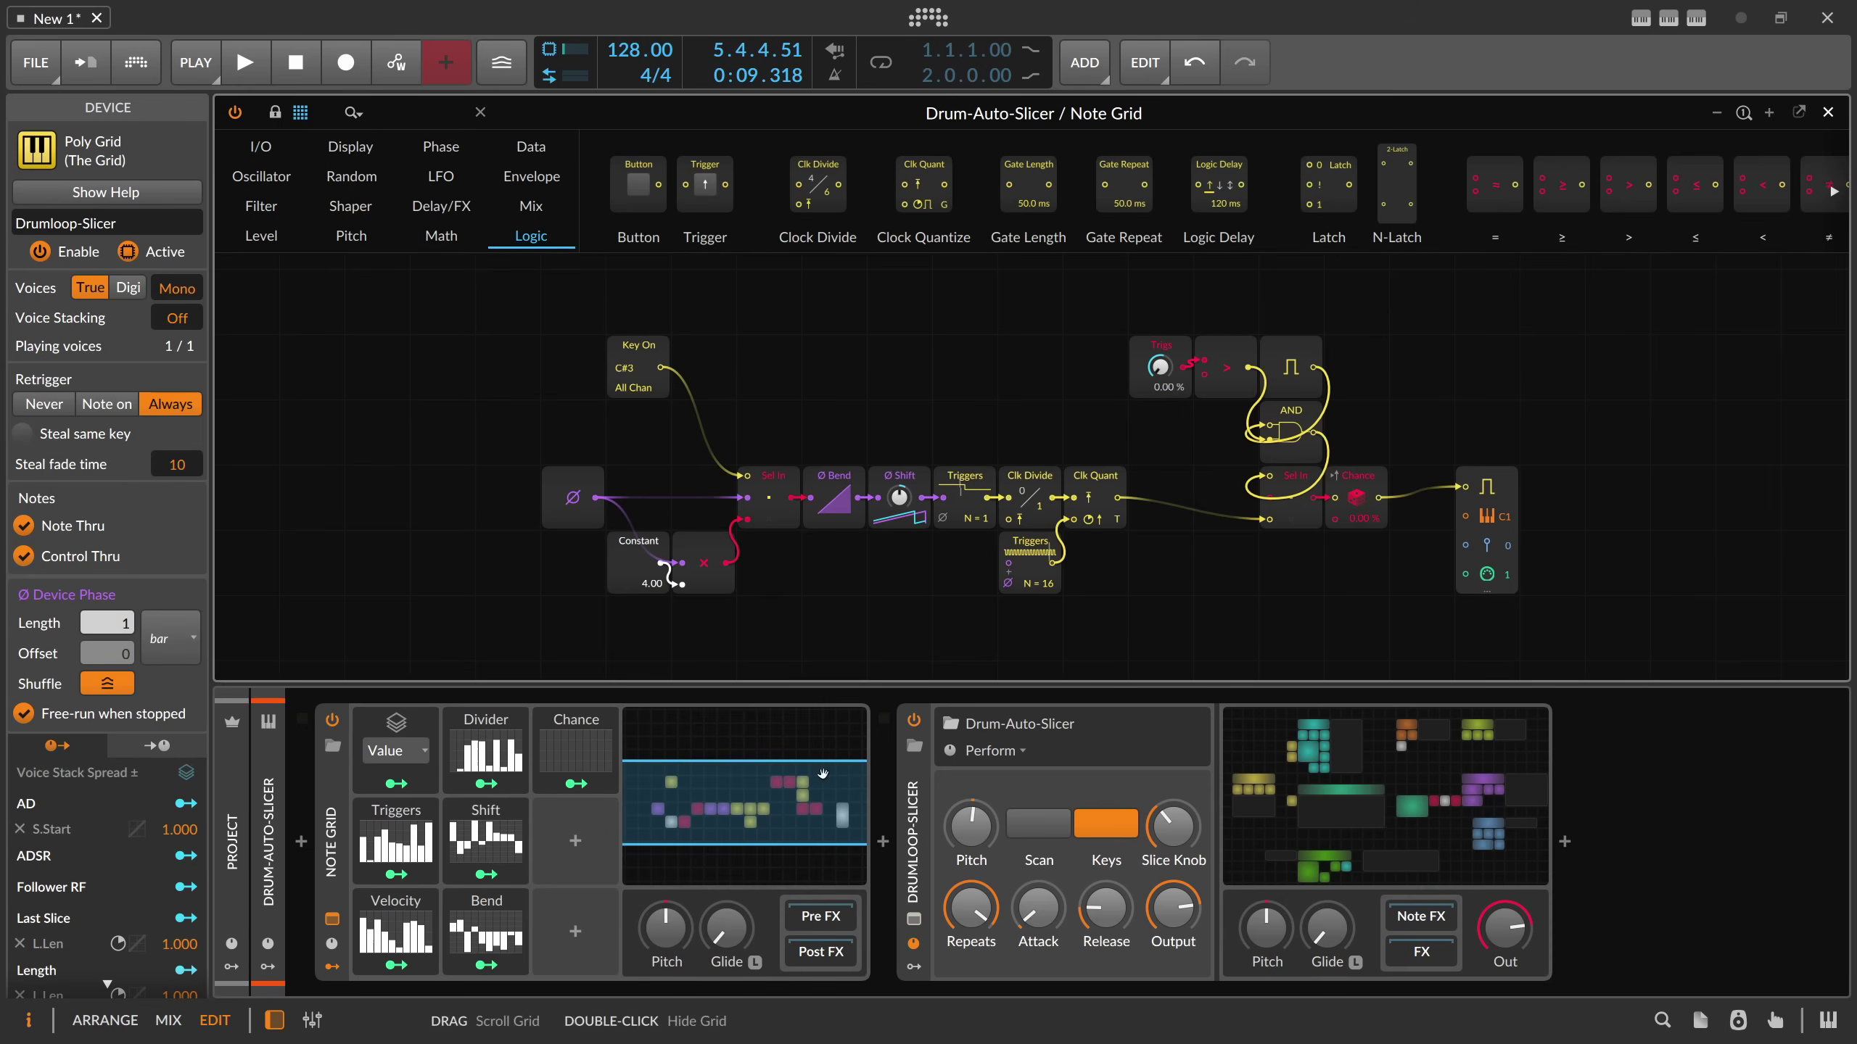
{"action": "key", "text": "ctrl+z"}
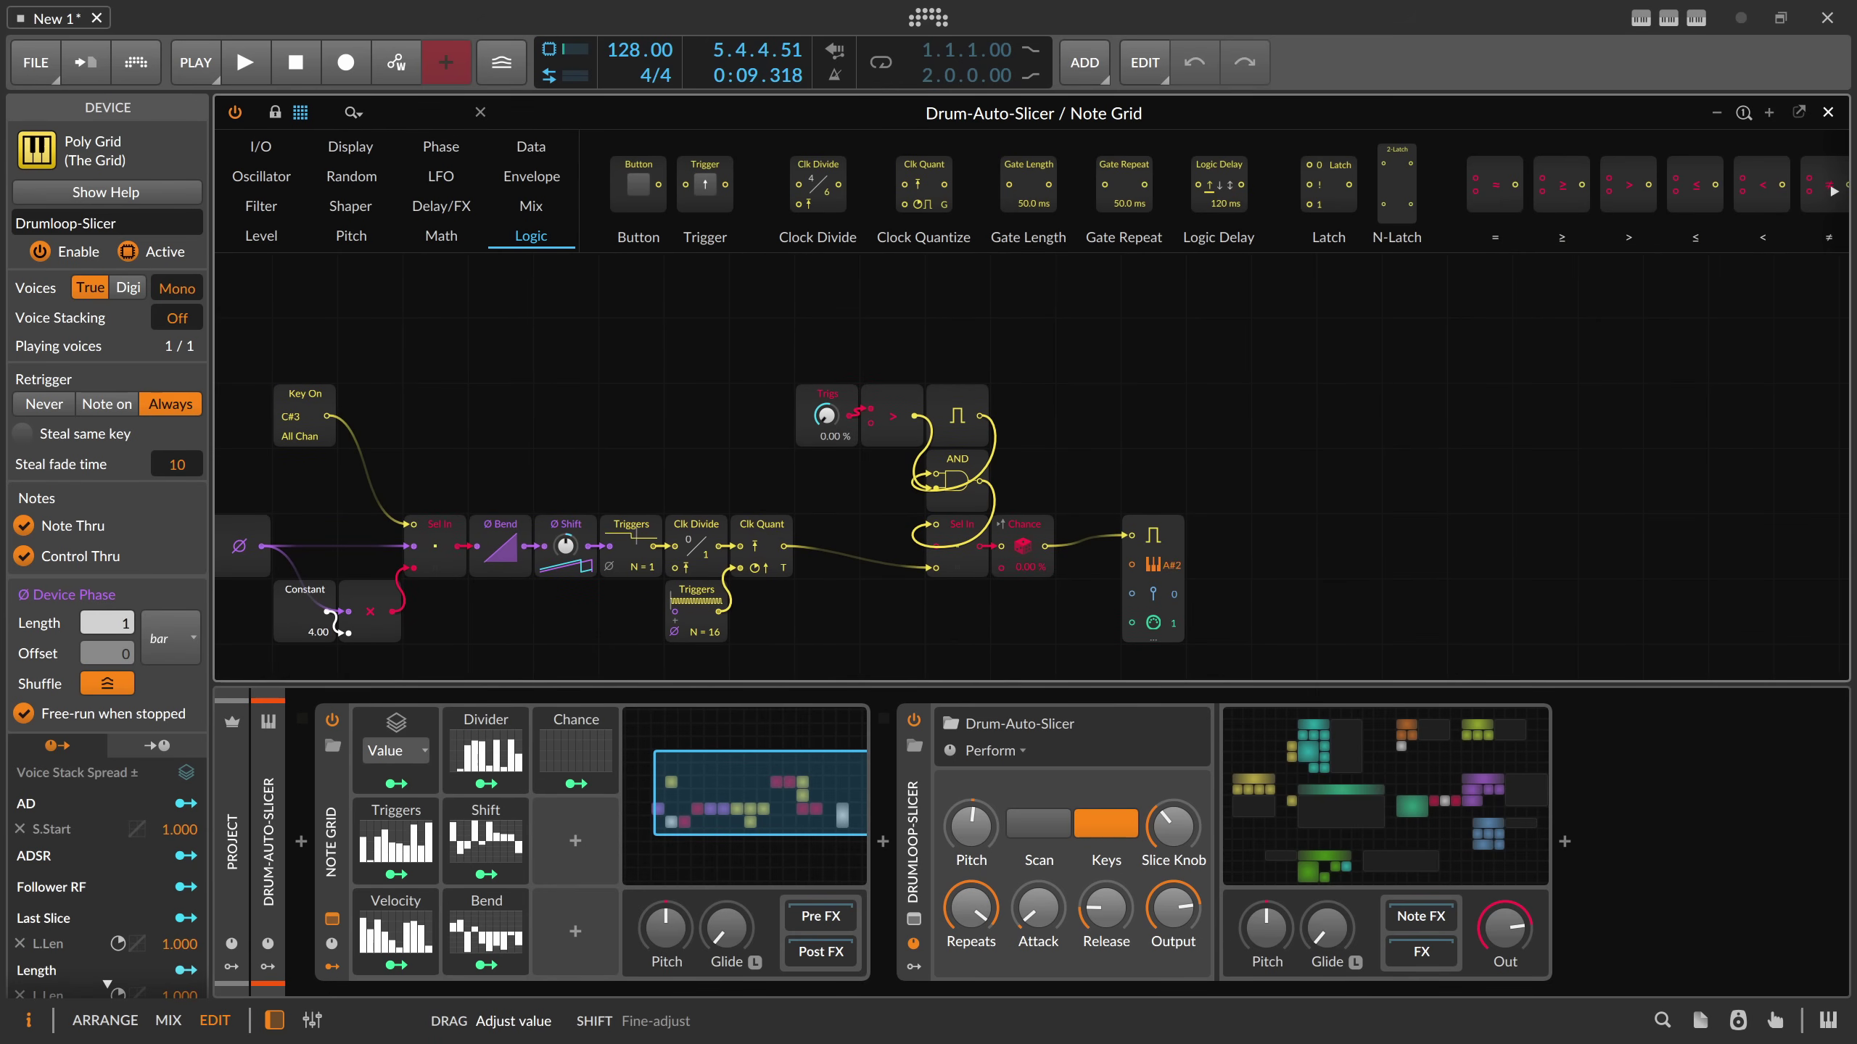
{"action": "key", "text": "ctrl+shift+z"}
{"action": "key", "text": "ctrl+shift+z"}
{"action": "key", "text": "ctrl+shift+z"}
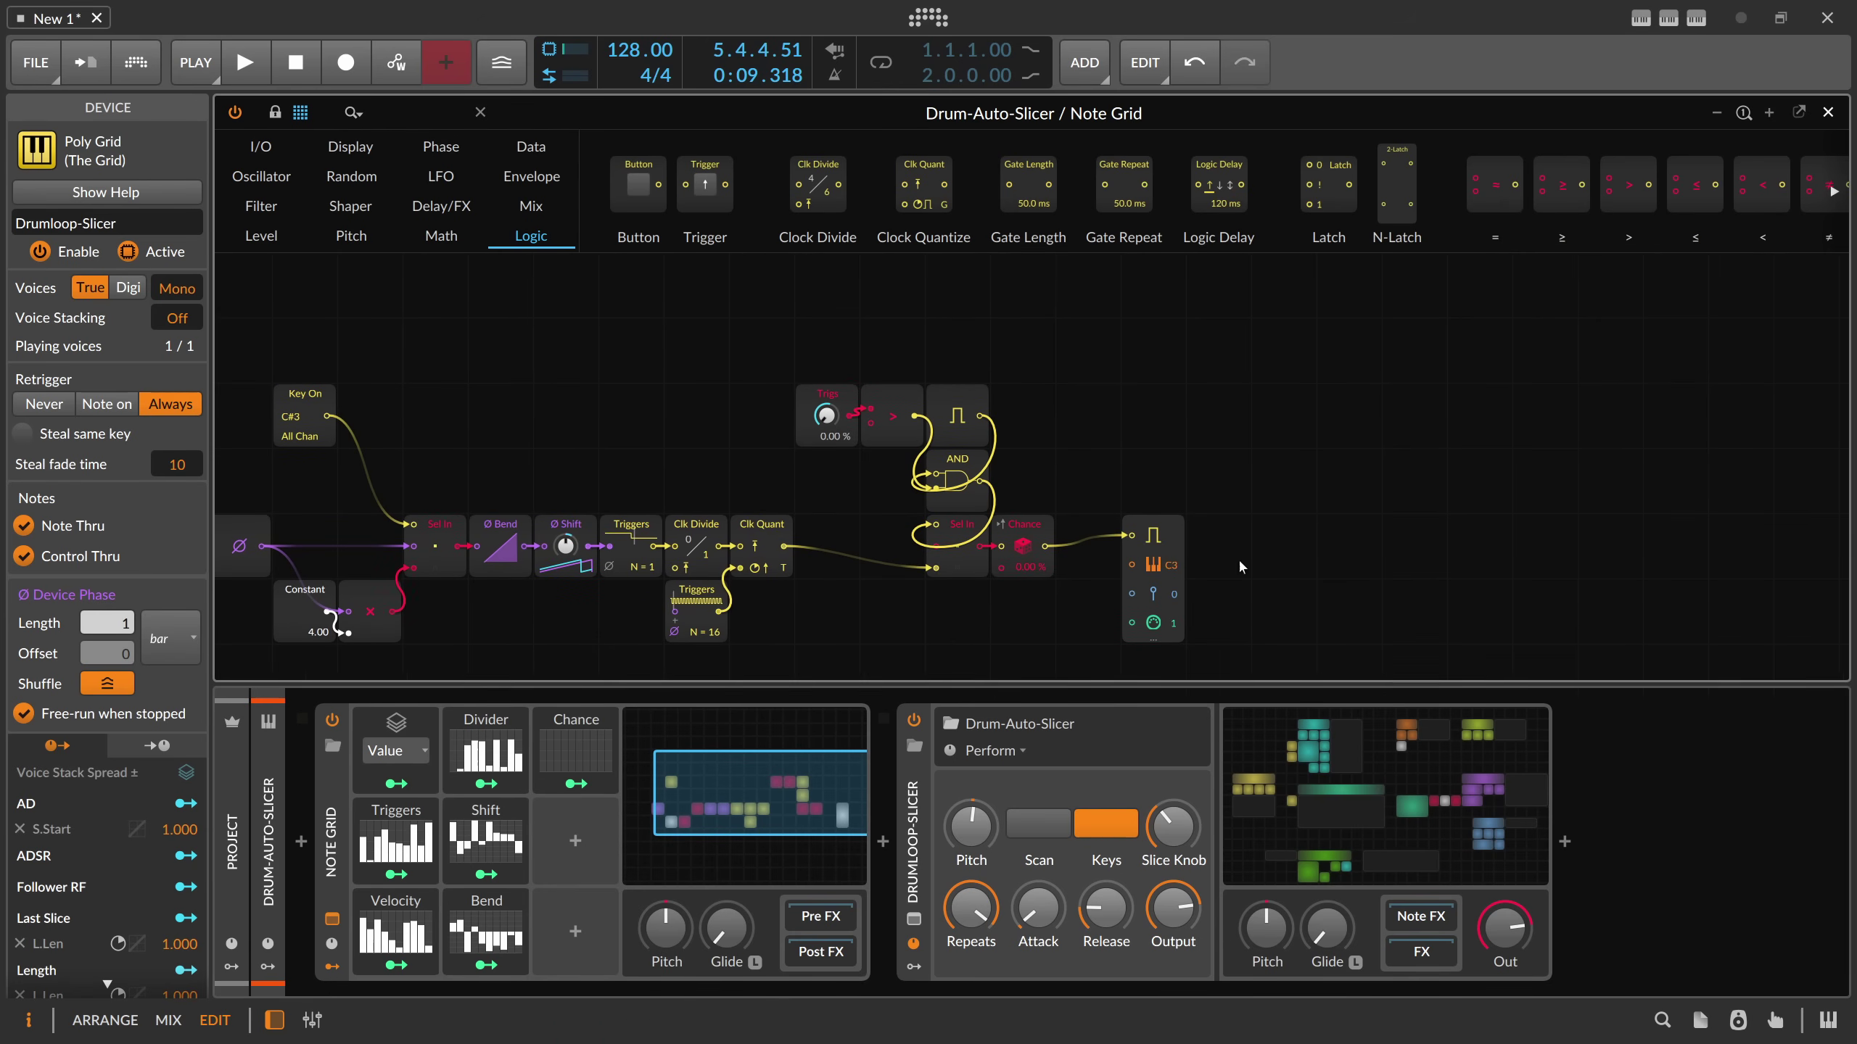
- Draw all ten steps of the Chance modulator up to full, collapse its step editor and play the sequence
{"action": "key", "text": "space"}
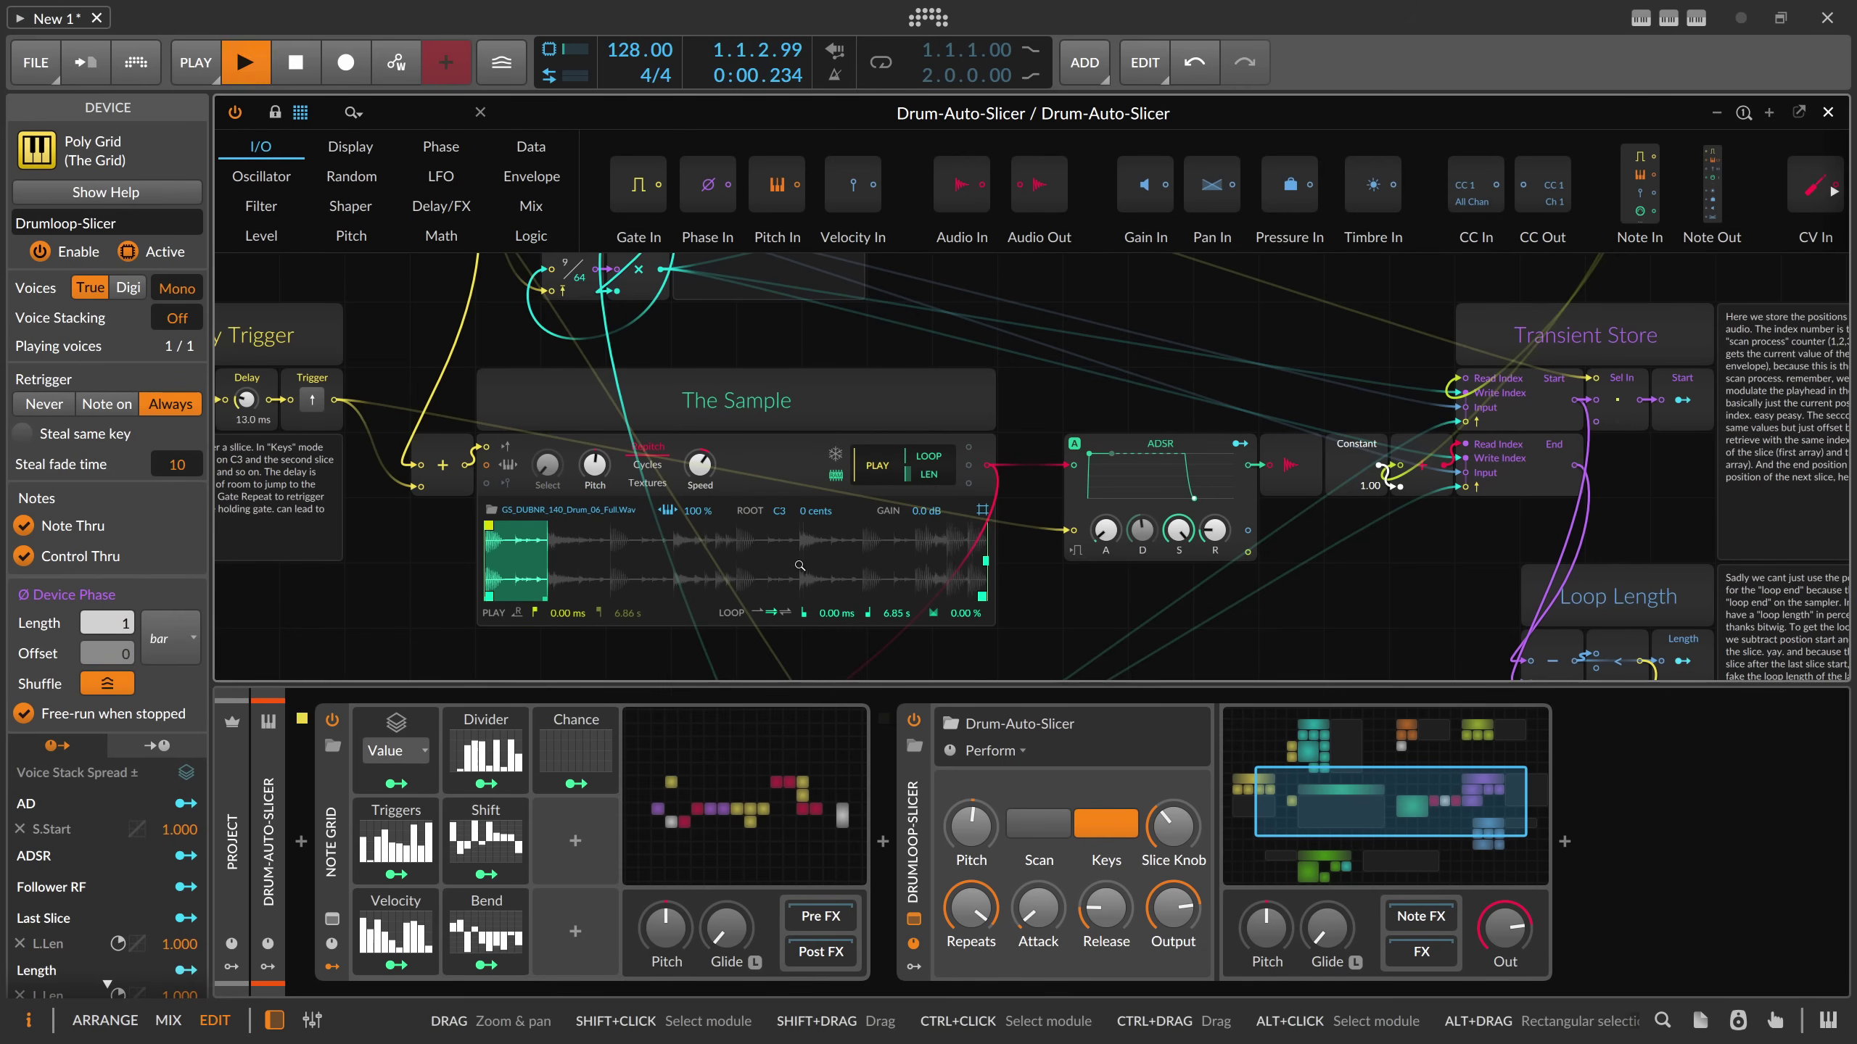
{"action": "left_click", "coordinate": [583, 761]}
{"action": "left_click", "coordinate": [610, 751]}
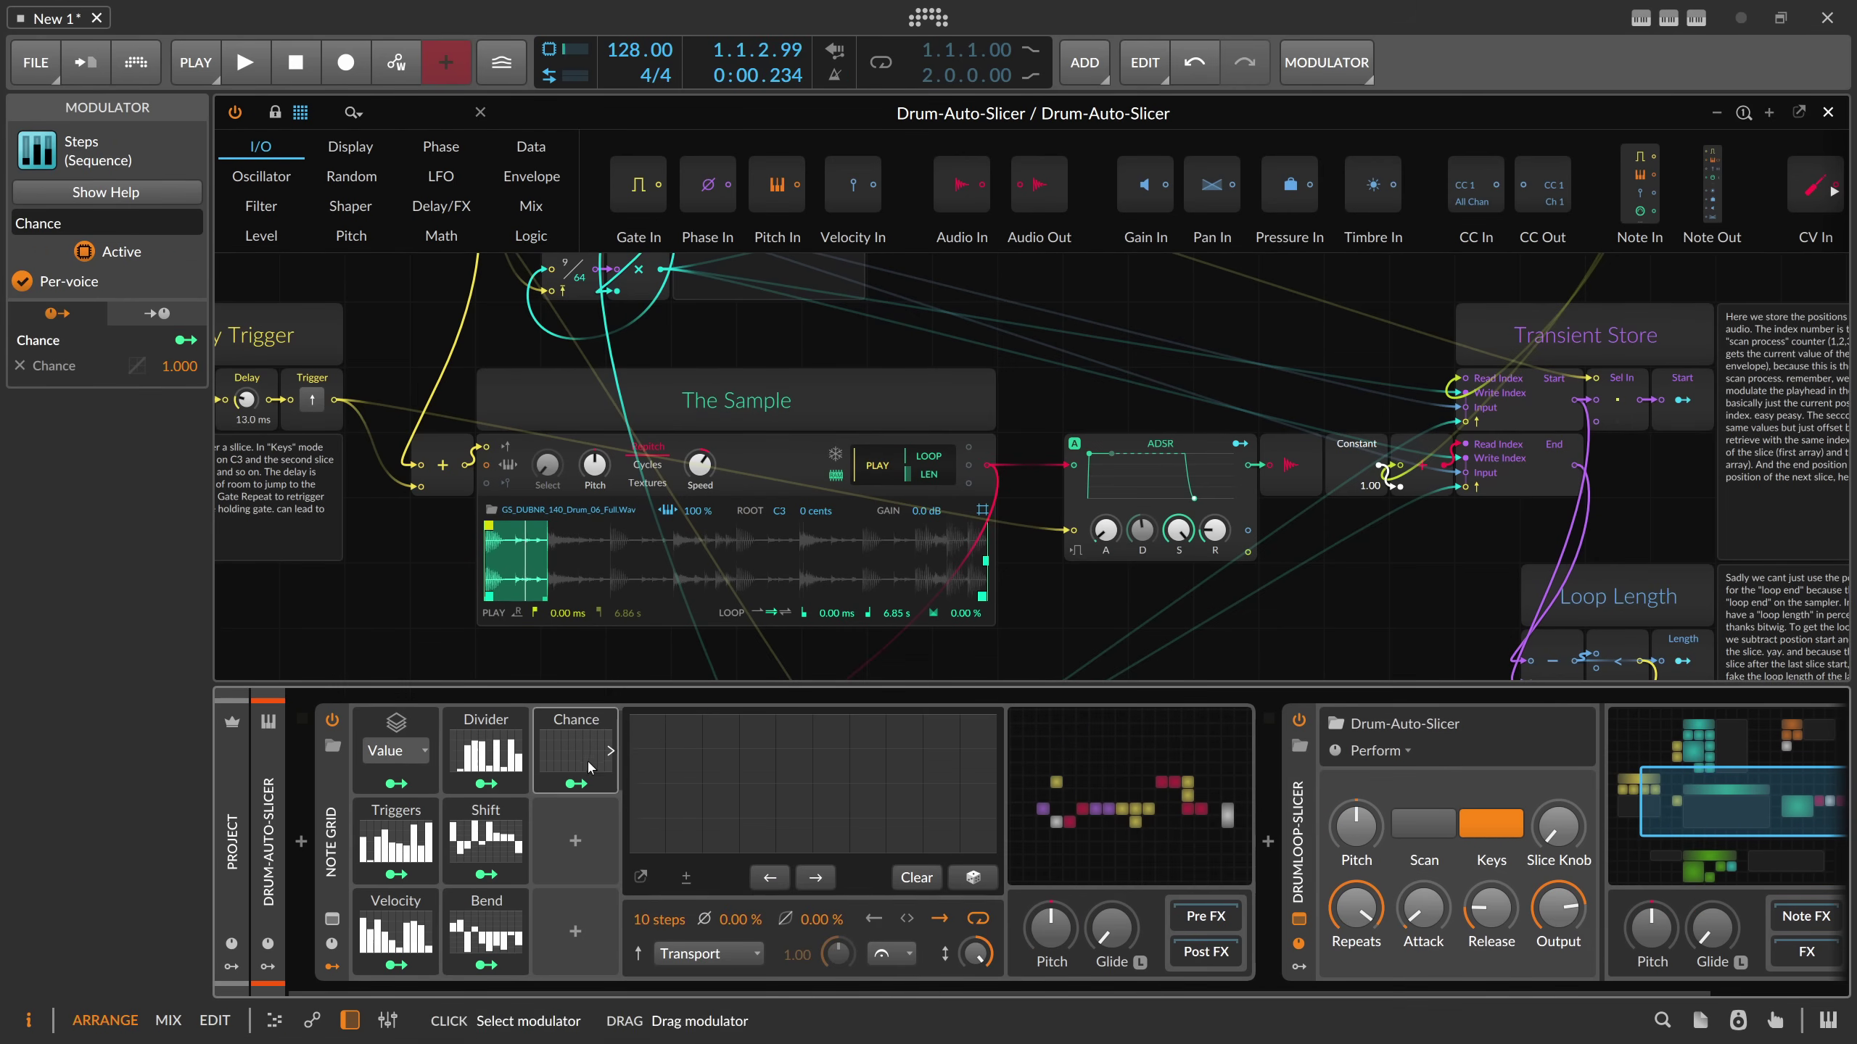
{"action": "mouse_move", "coordinate": [647, 720]}
{"action": "left_mouse_down"}
{"action": "mouse_move", "coordinate": [776, 676]}
{"action": "mouse_move", "coordinate": [947, 674]}
{"action": "left_mouse_up"}
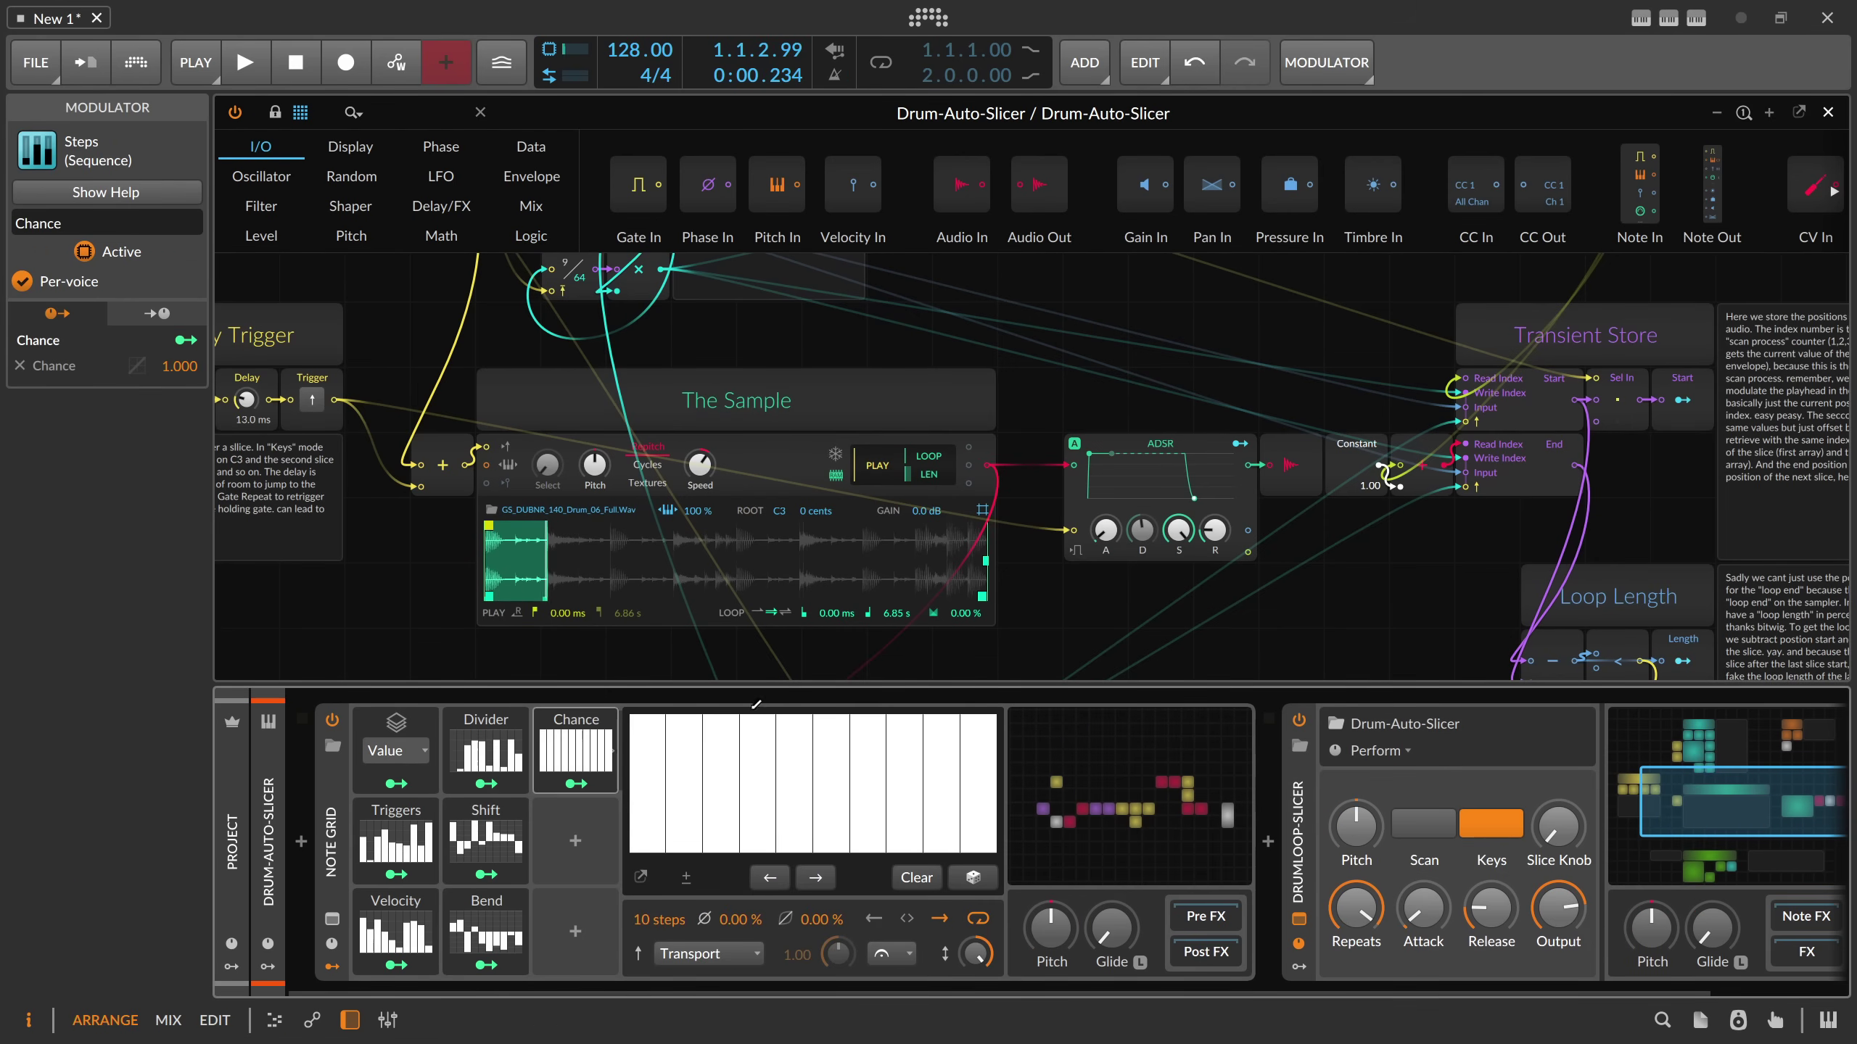
{"action": "left_click", "coordinate": [611, 750]}
{"action": "key", "text": "space"}
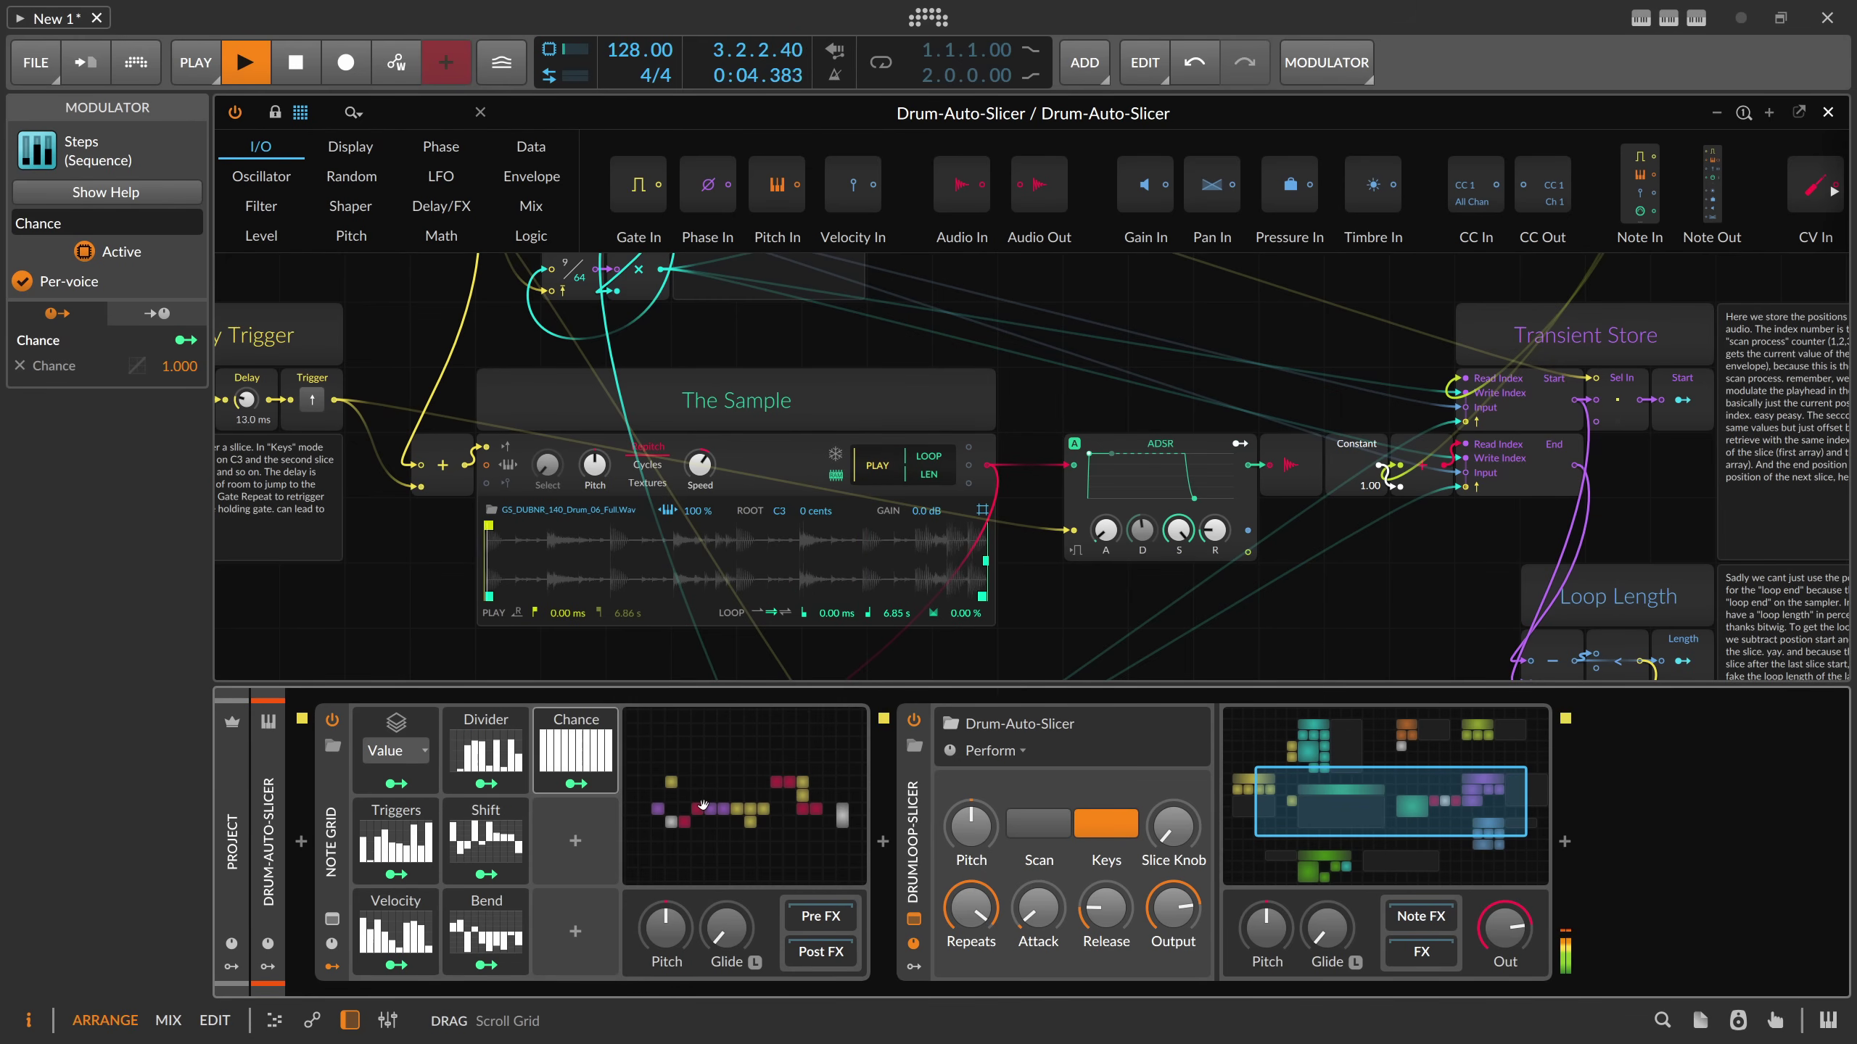
- Randomize the Triggers modulator's steps three times during playback, collapse its step editor and stop playback
{"action": "left_click", "coordinate": [396, 838]}
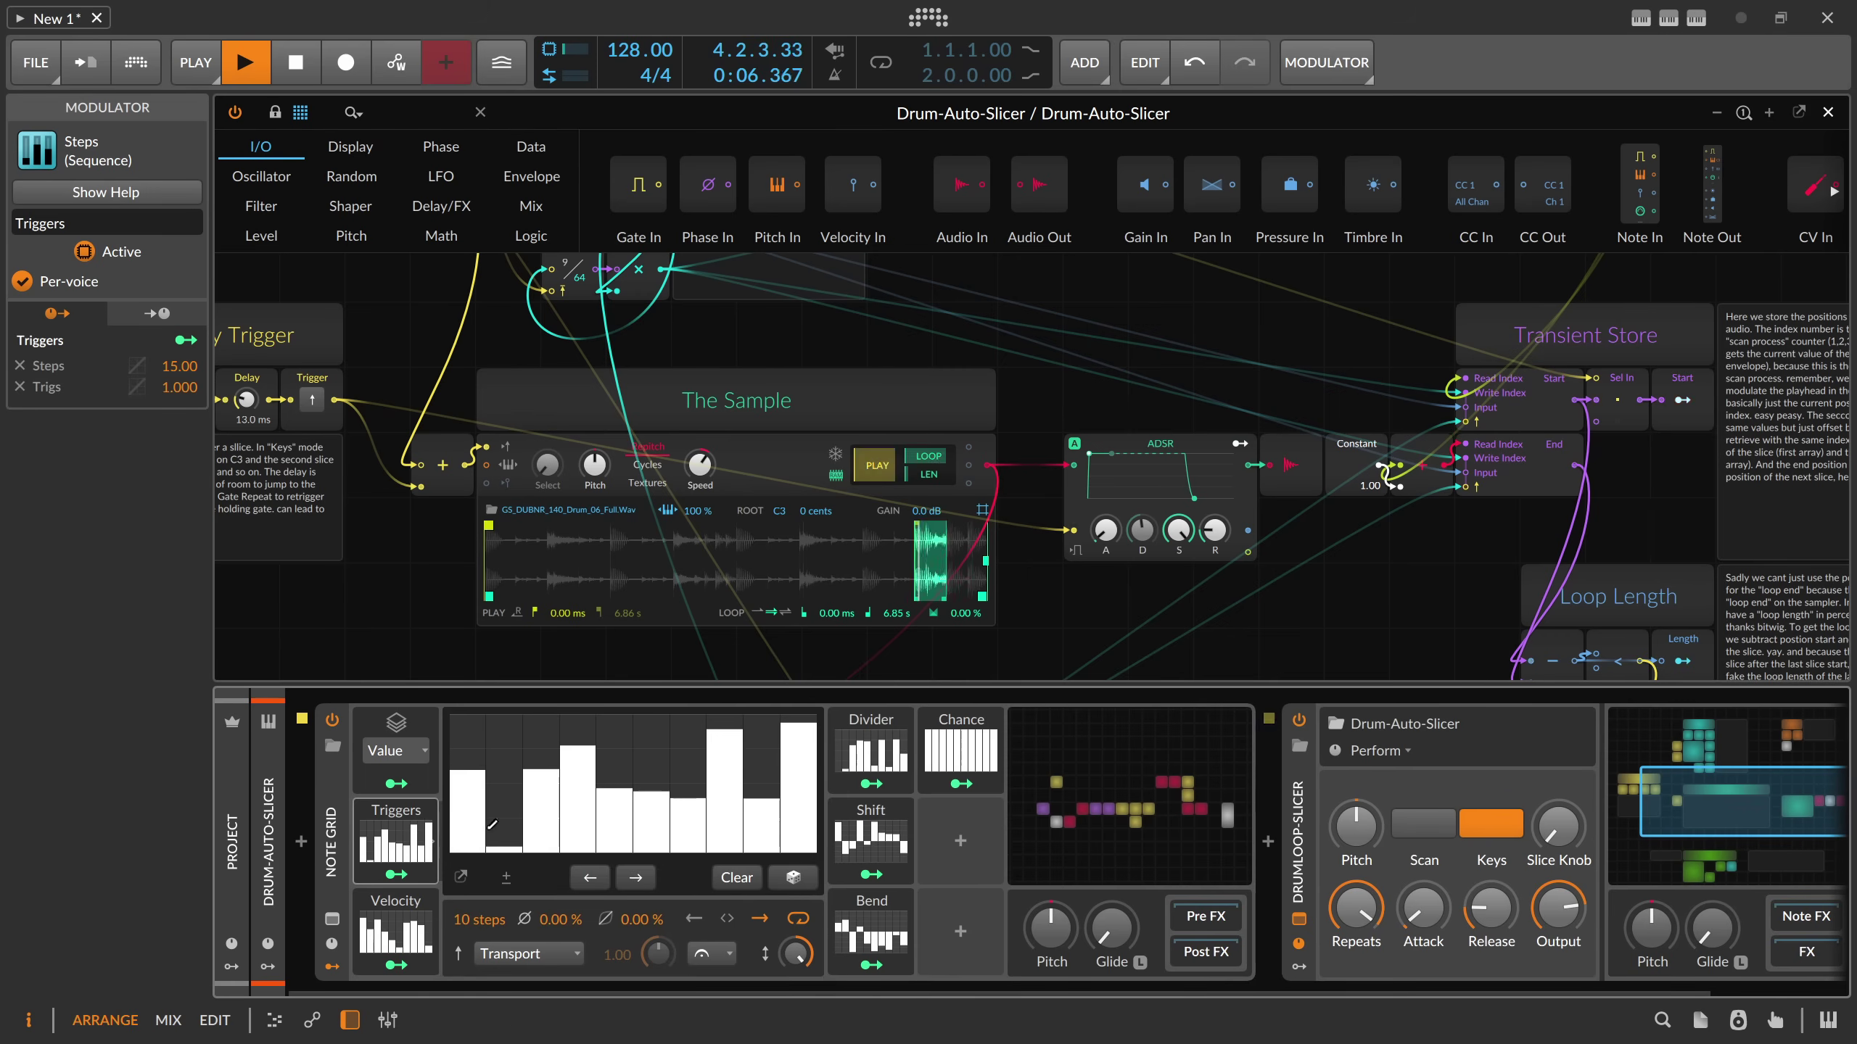
{"action": "left_click", "coordinate": [790, 879]}
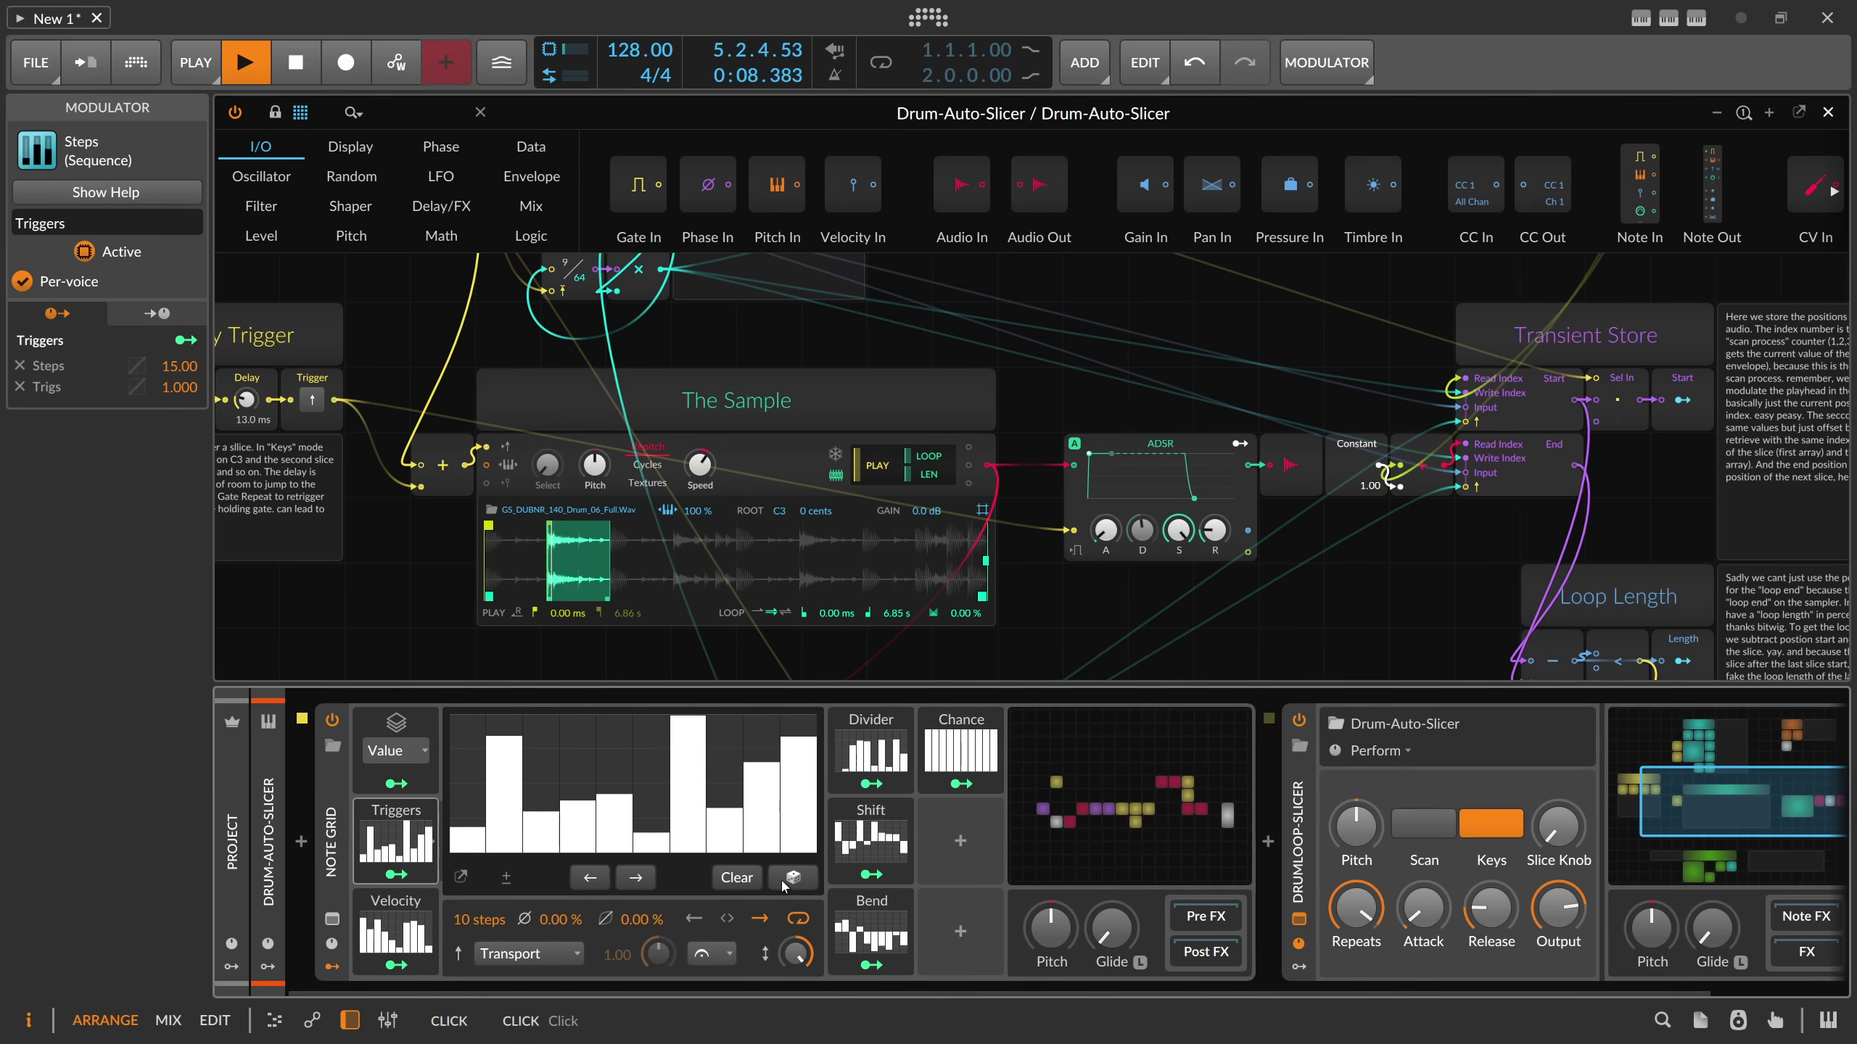
{"action": "left_click", "coordinate": [785, 880]}
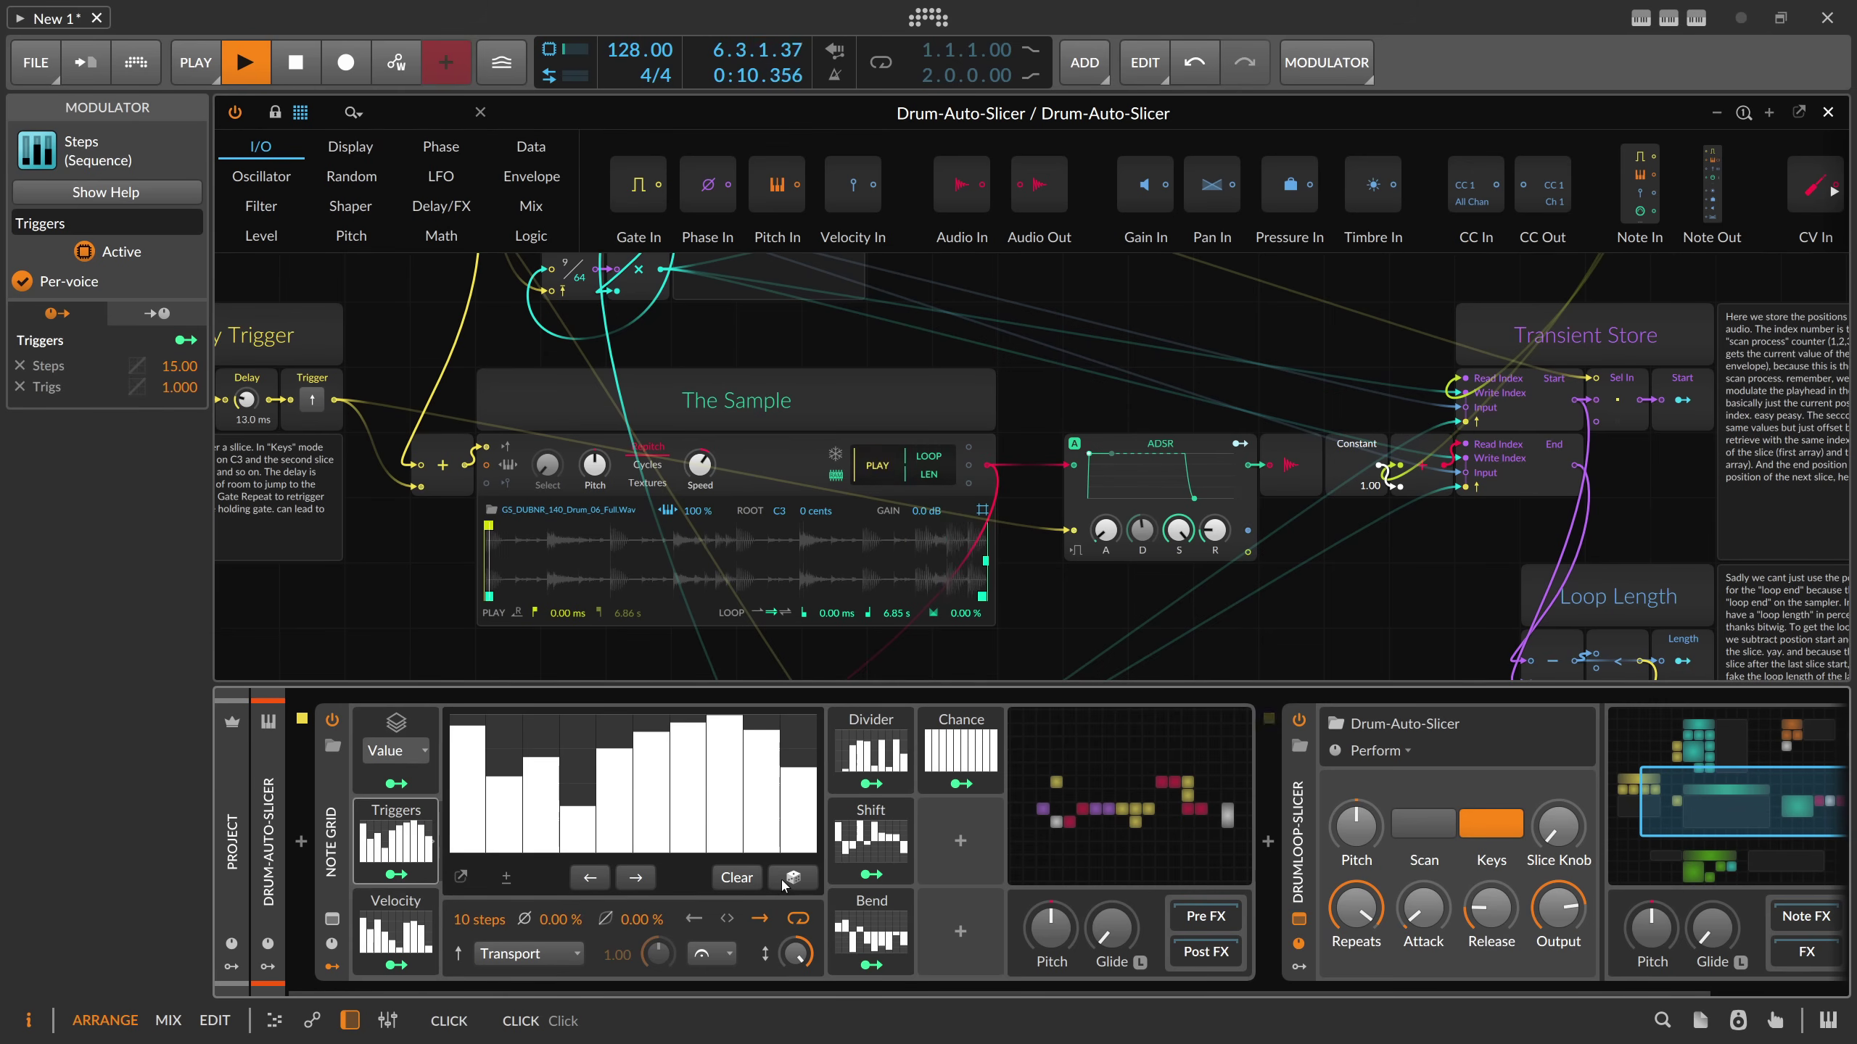
{"action": "left_click", "coordinate": [783, 881]}
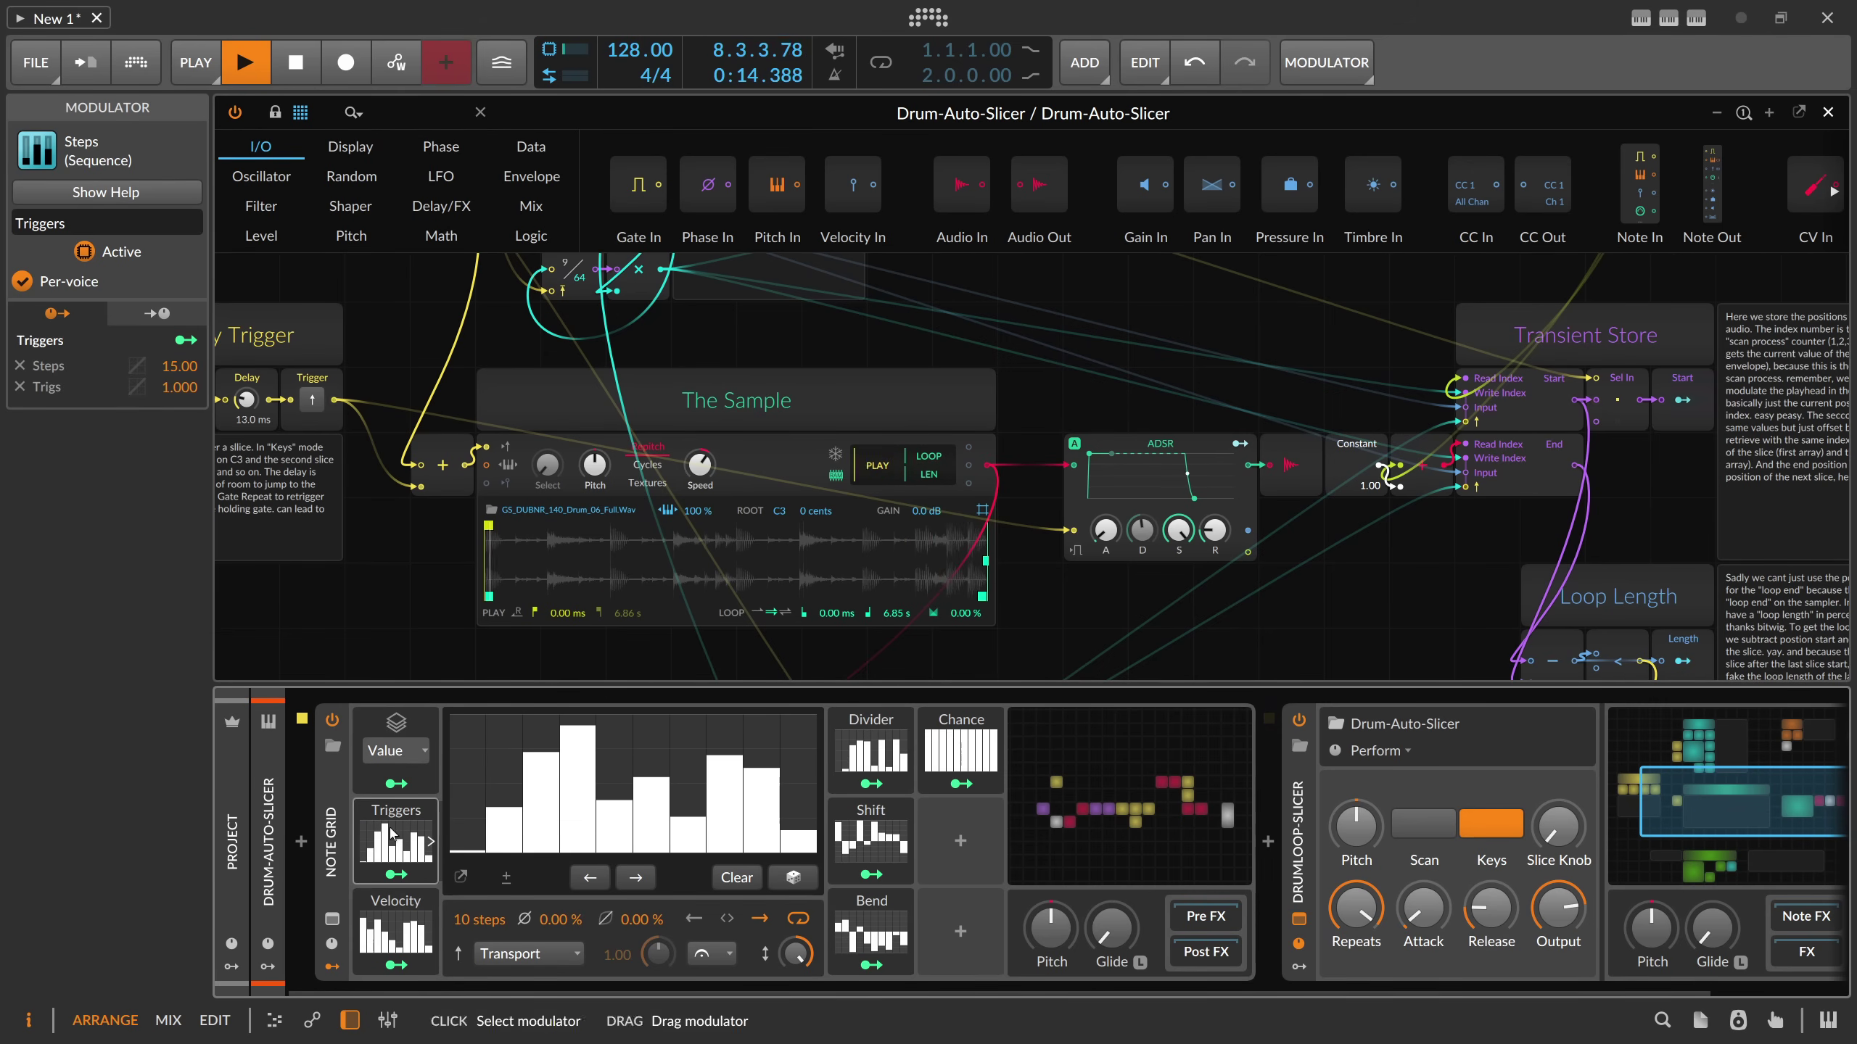
{"action": "left_click", "coordinate": [432, 841]}
{"action": "key", "text": "space"}
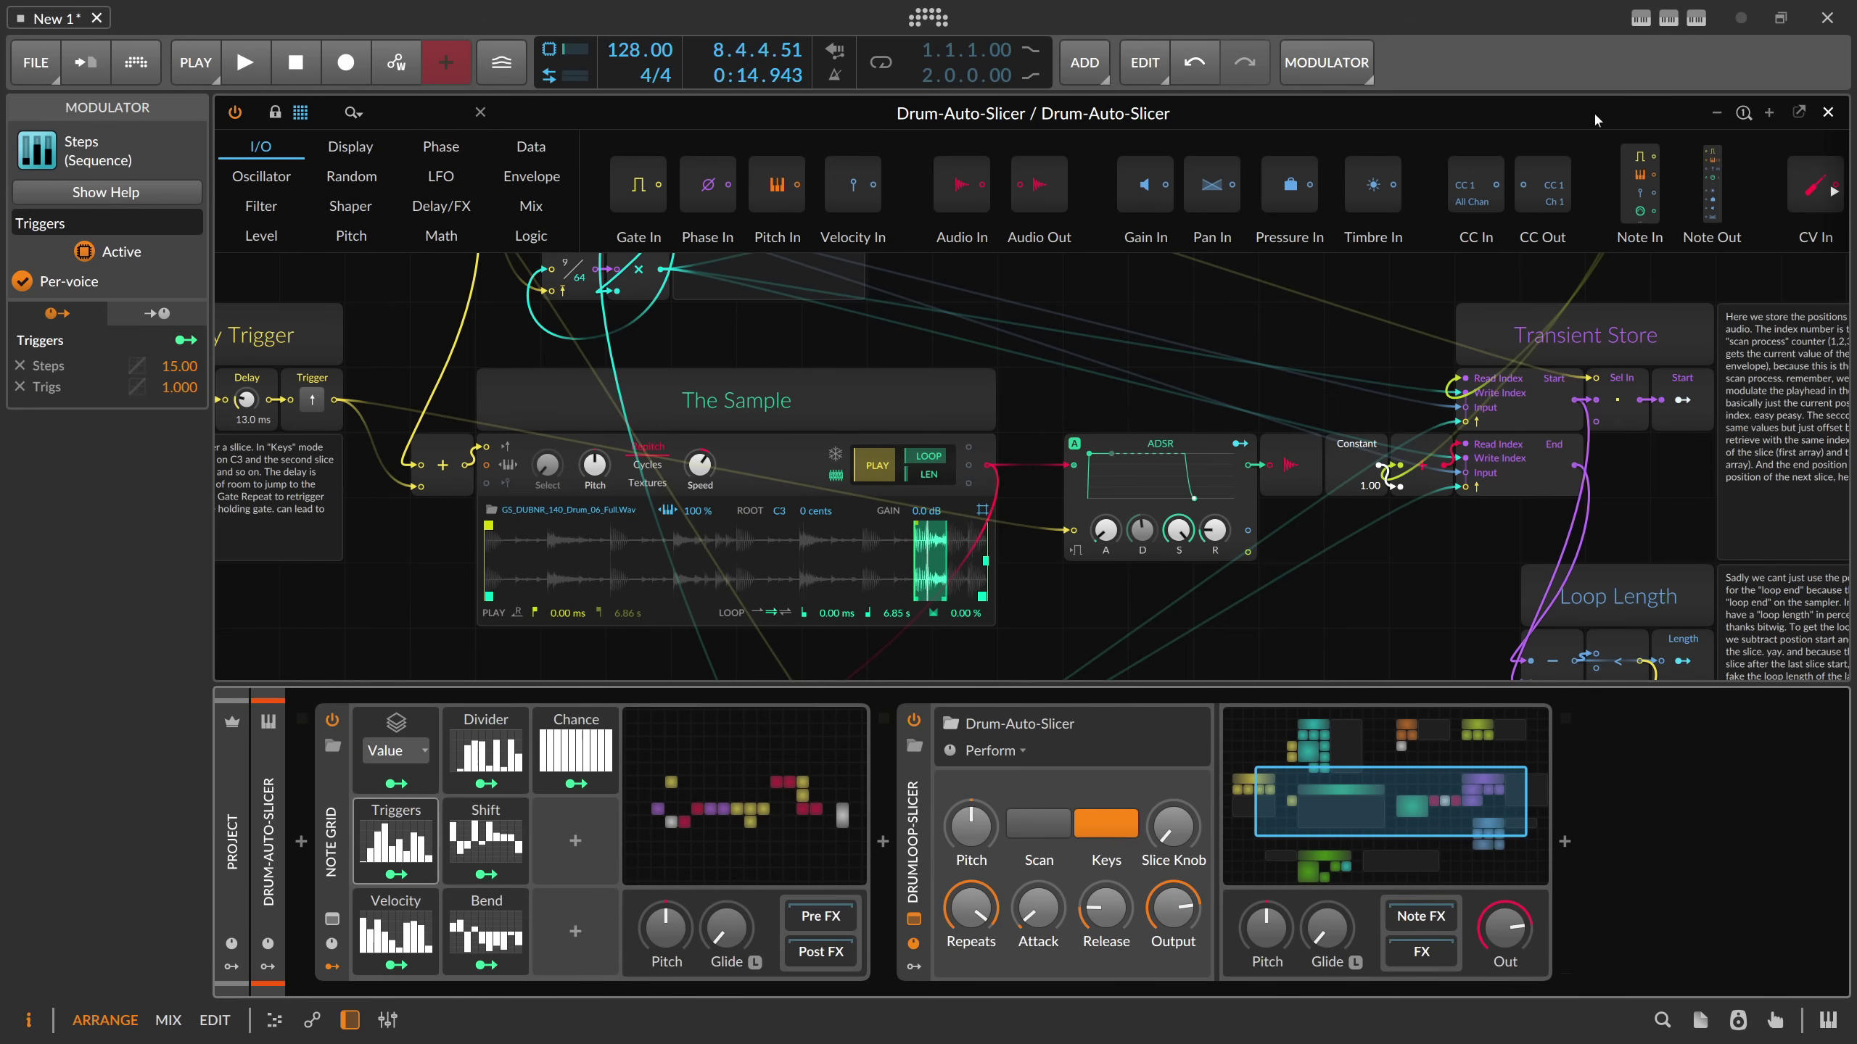
- Close the grid editor and add a muted audio track below the Drum-Auto-Slicer track
{"action": "left_click", "coordinate": [1826, 113]}
{"action": "left_click", "coordinate": [326, 229]}
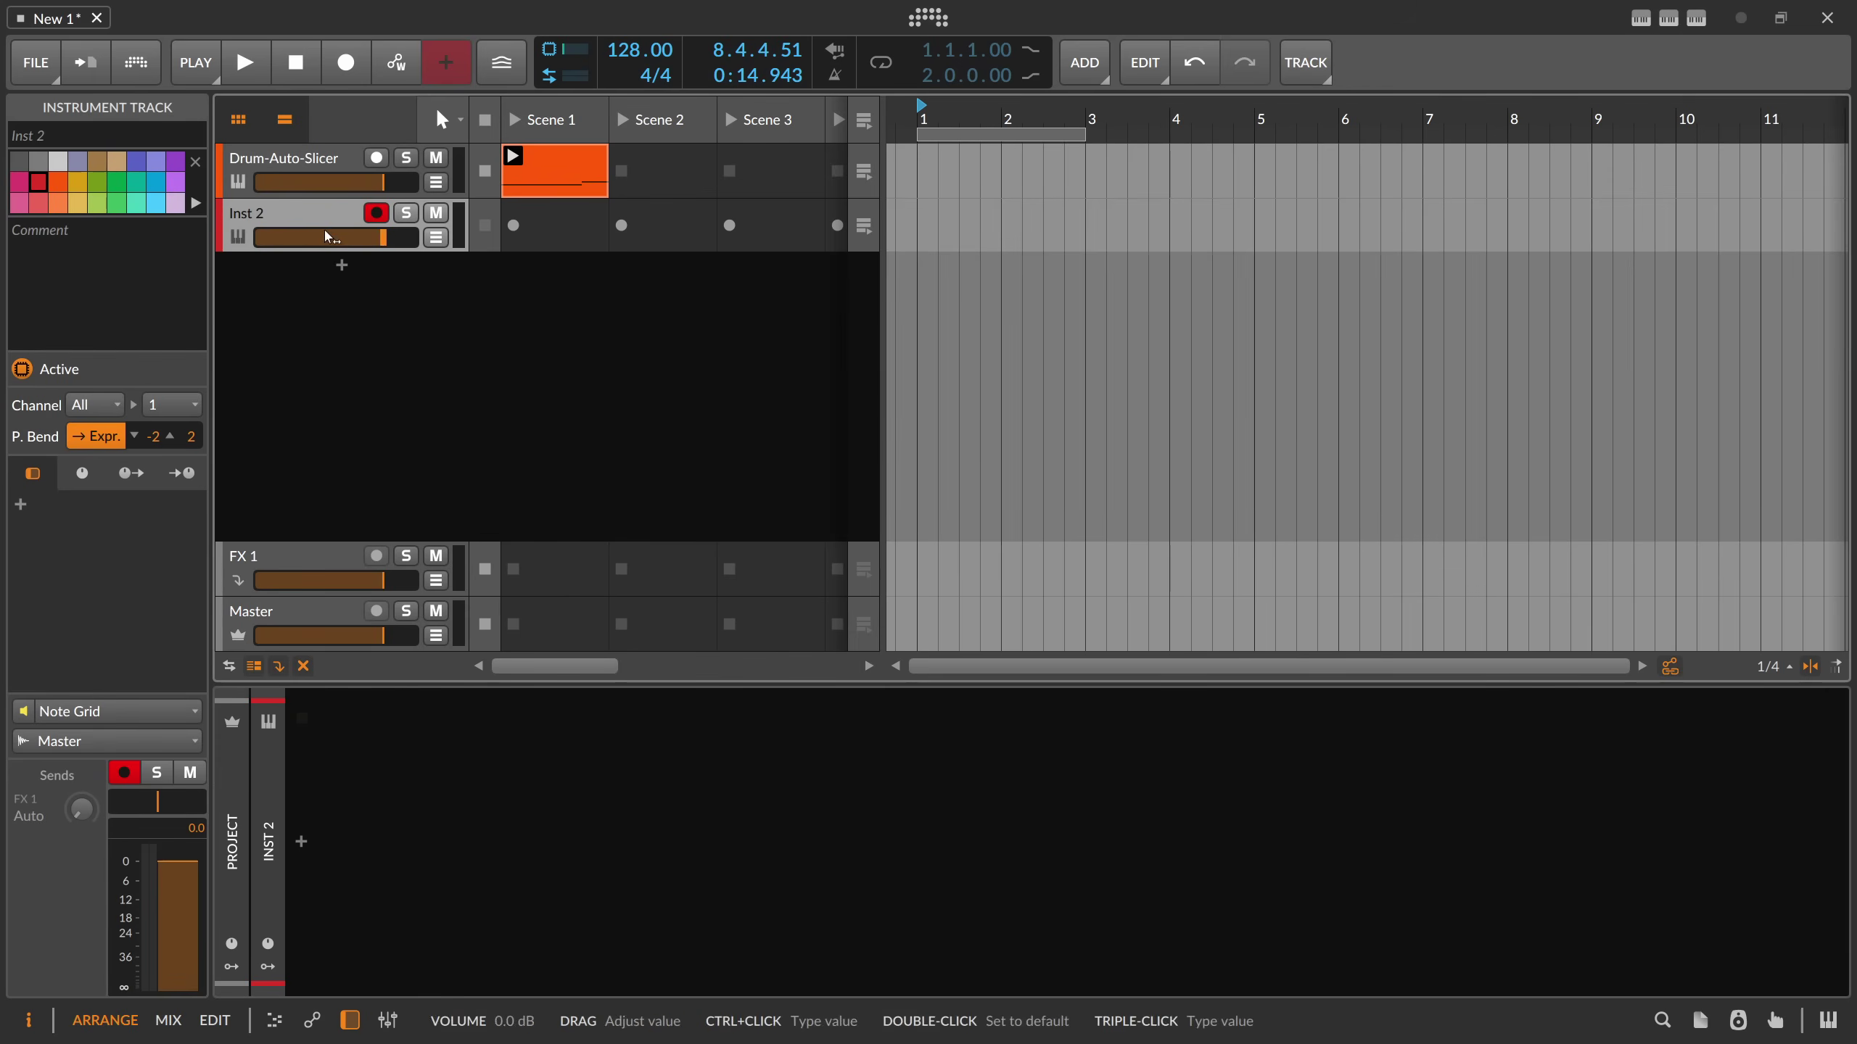
{"action": "right_click", "coordinate": [326, 229]}
{"action": "left_click", "coordinate": [358, 272]}
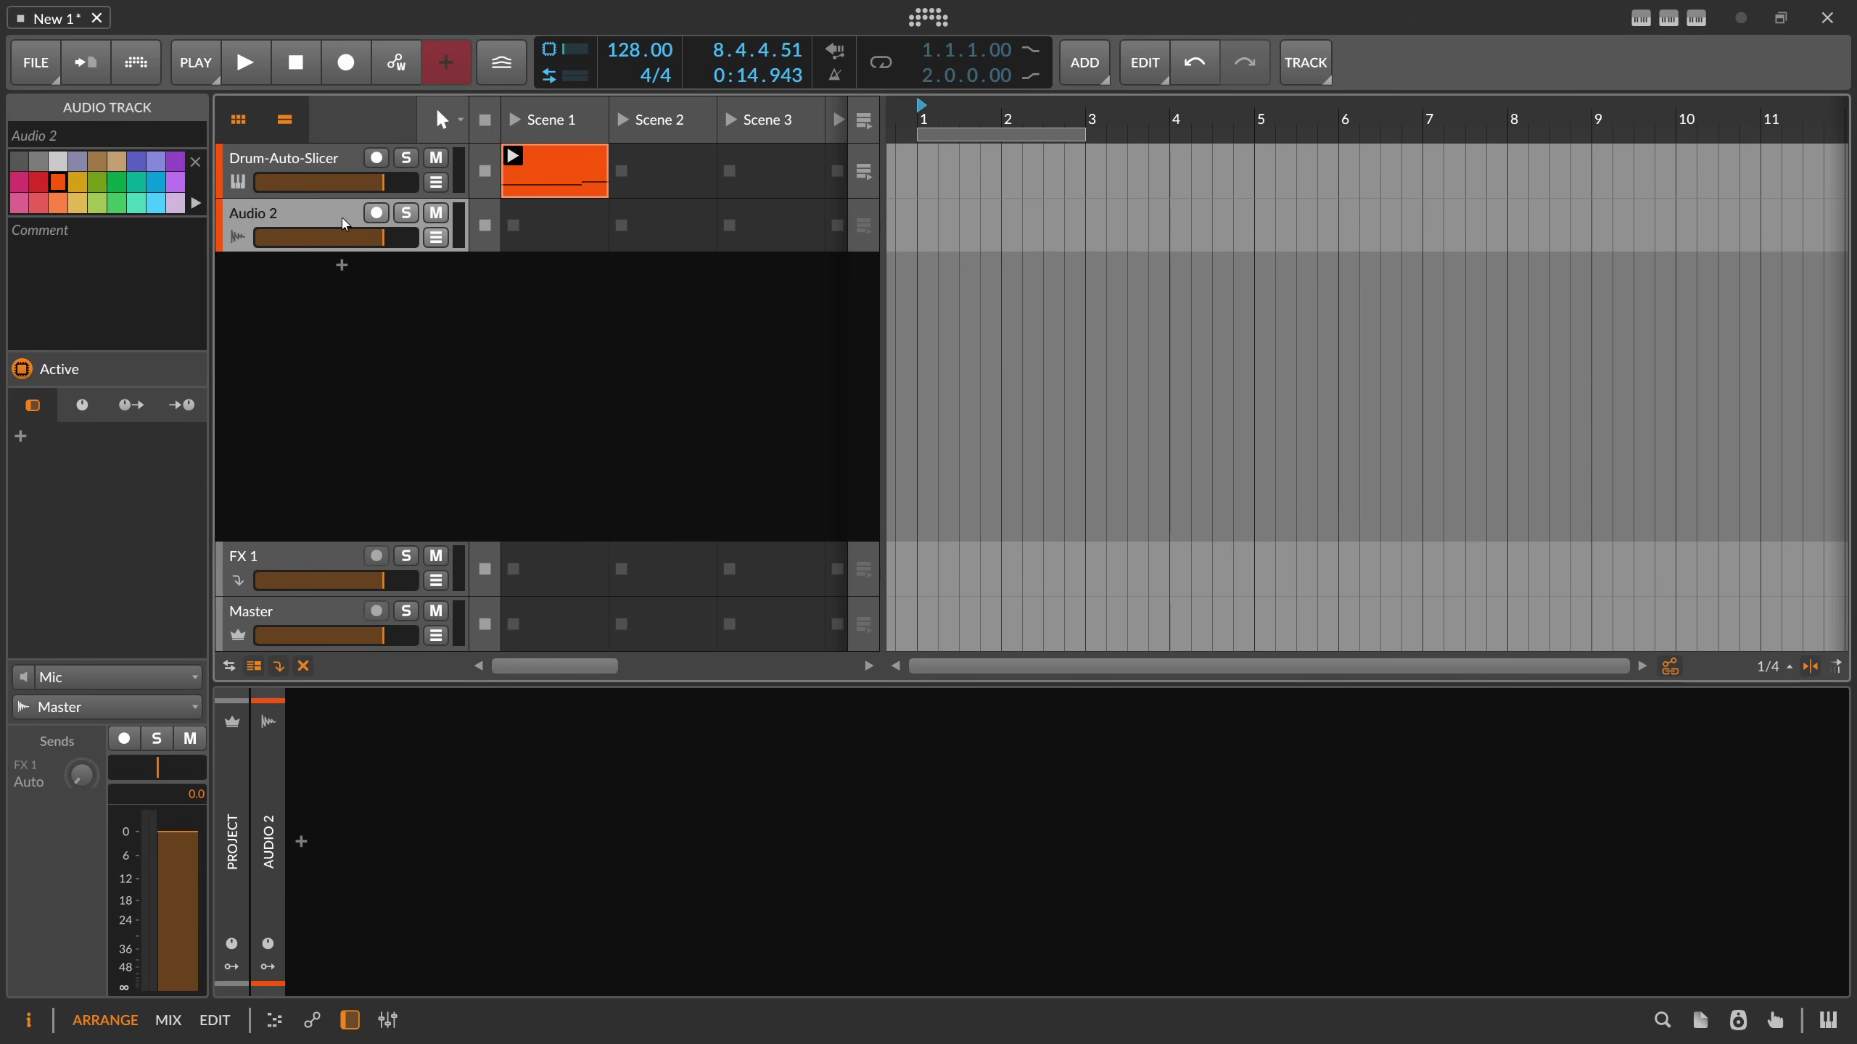
{"action": "left_click", "coordinate": [436, 213]}
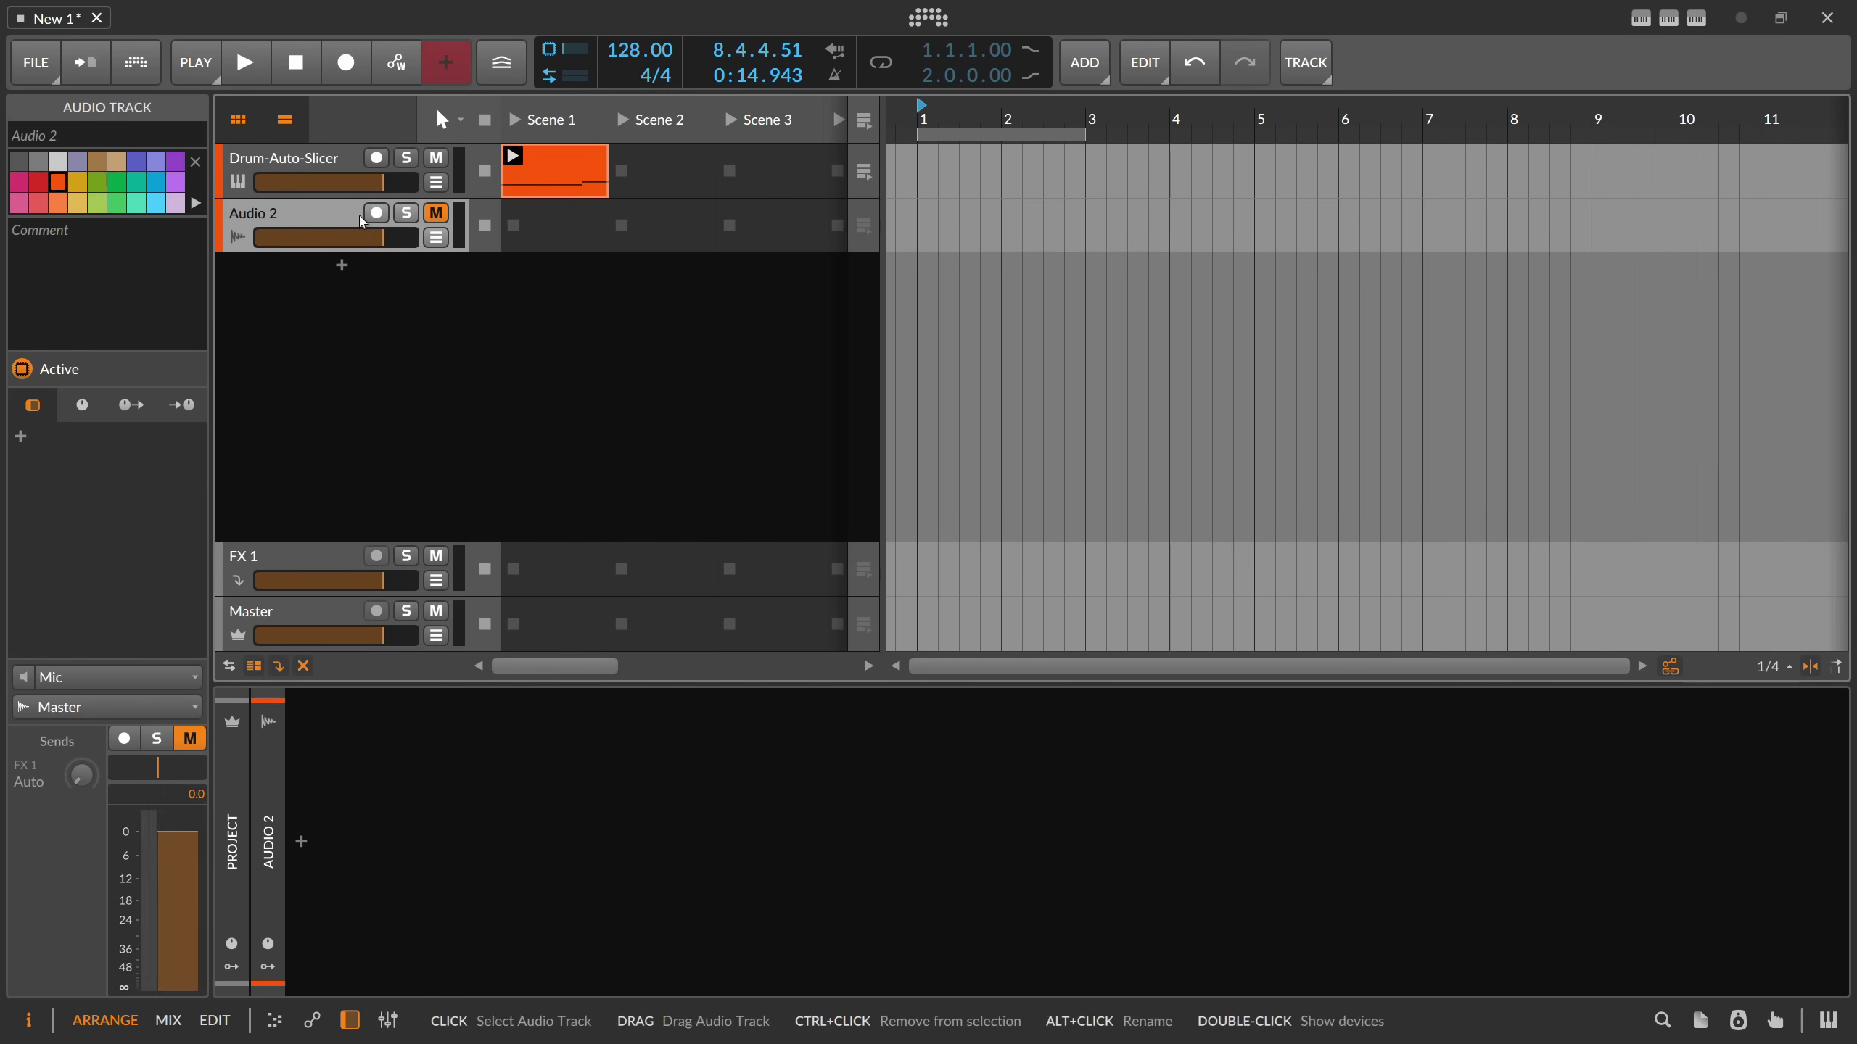
- Record-arm the new audio track and insert the Quick Sampler plug-in on it
{"action": "left_click", "coordinate": [301, 841]}
{"action": "type", "text": "quick"}
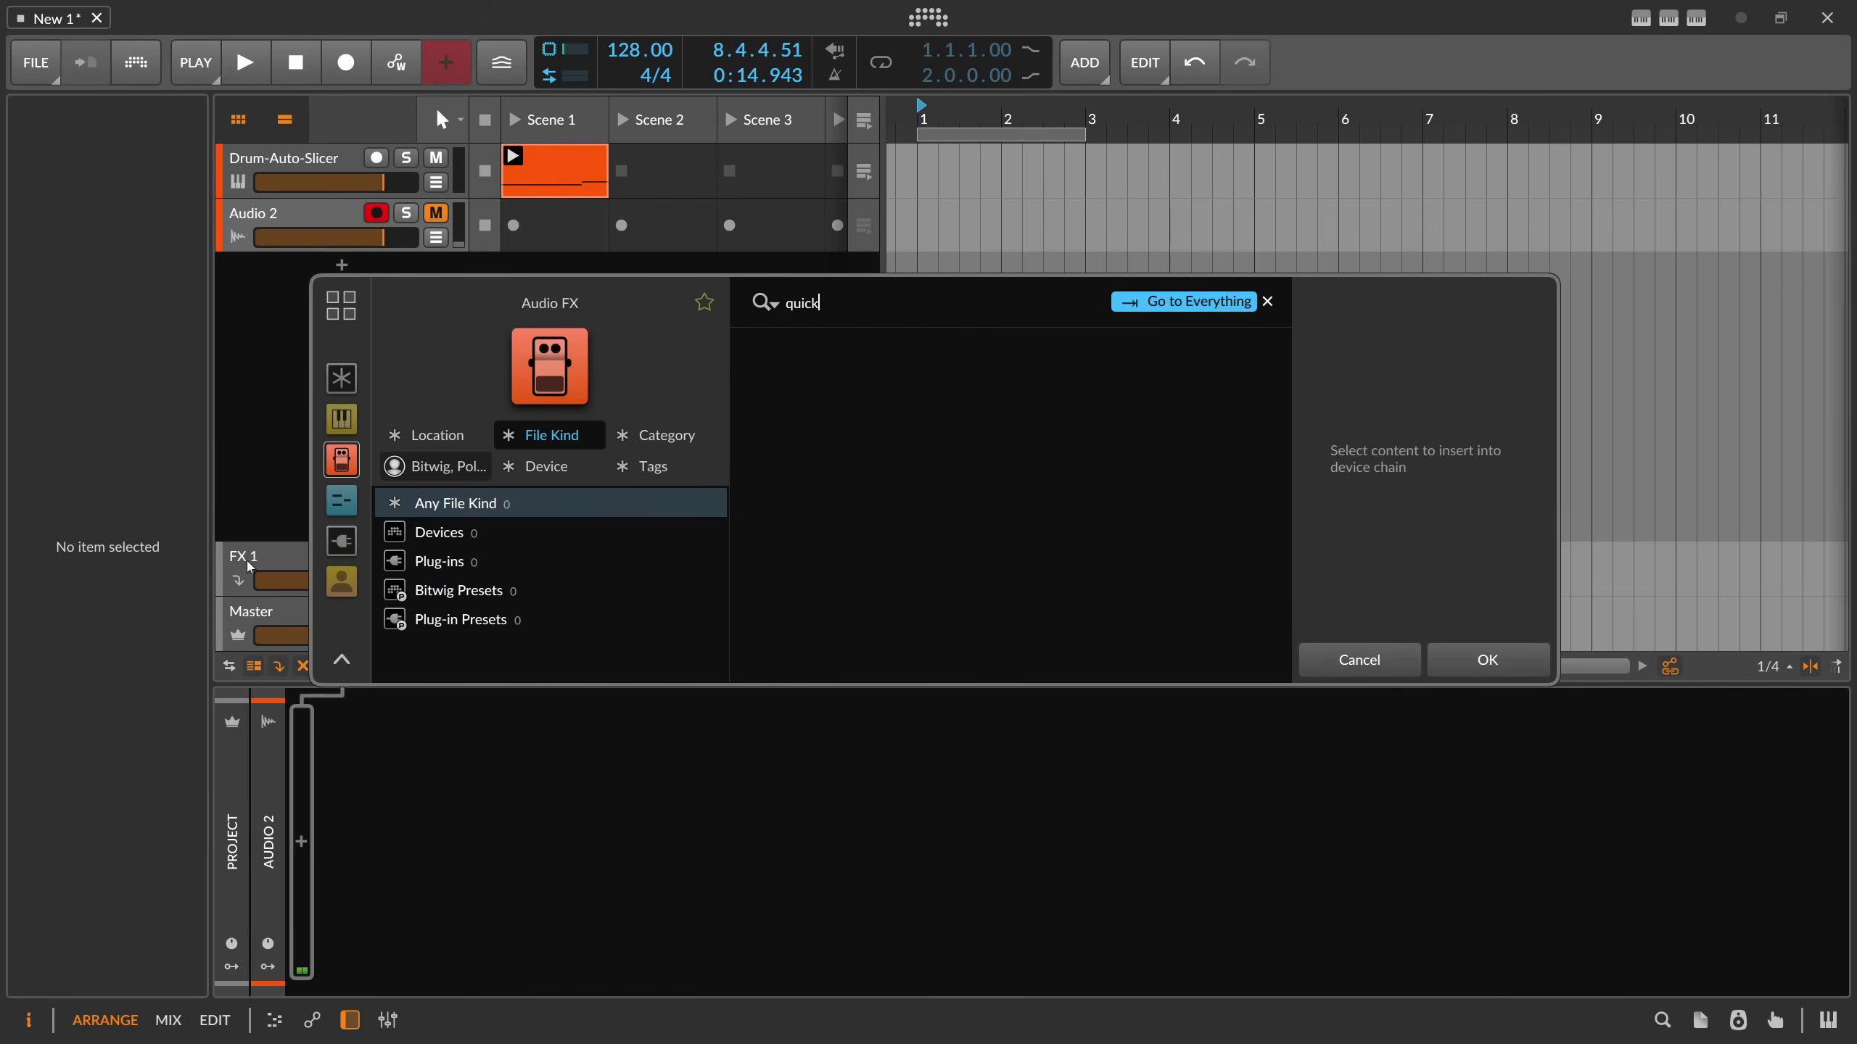
{"action": "left_click", "coordinate": [338, 382]}
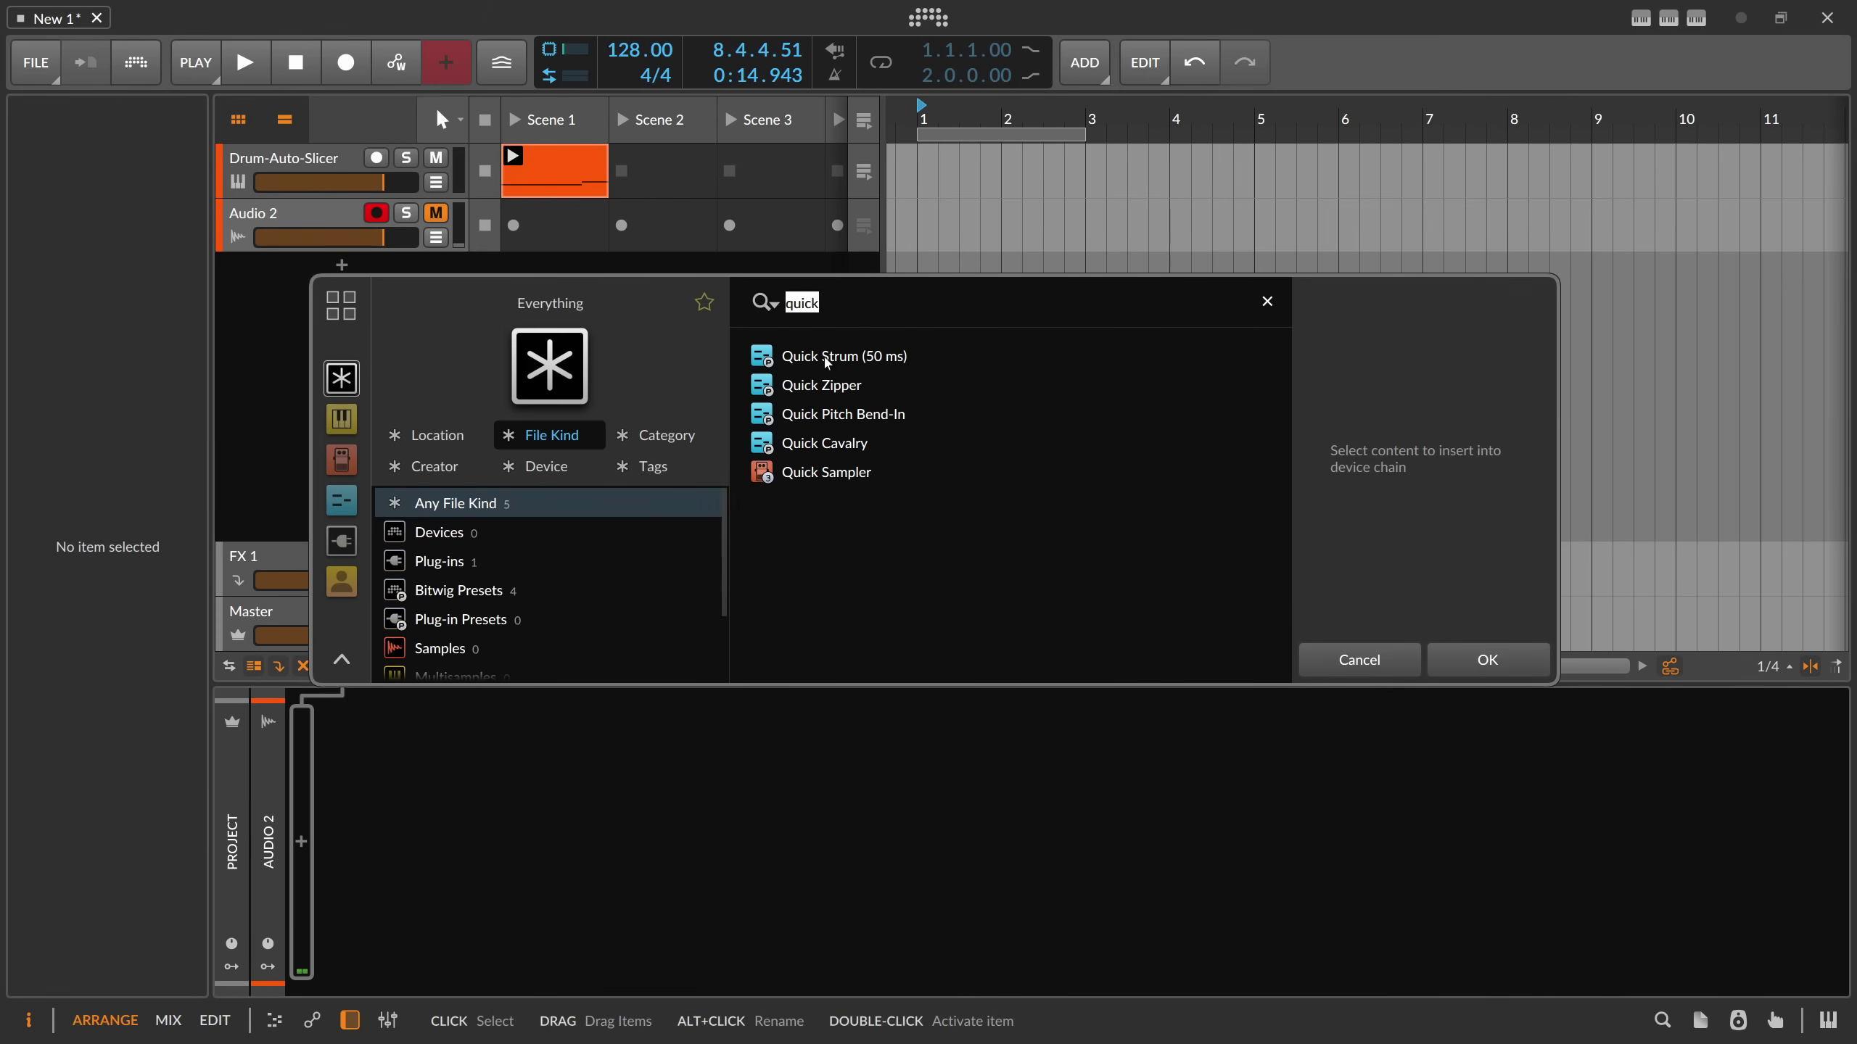
{"action": "double_click", "coordinate": [818, 473]}
- Select the recorded section in Quick Sampler and load it into Drum-Auto-Slicer's sample module
{"action": "left_click_drag", "start_coordinate": [667, 426], "coordinate": [719, 432]}
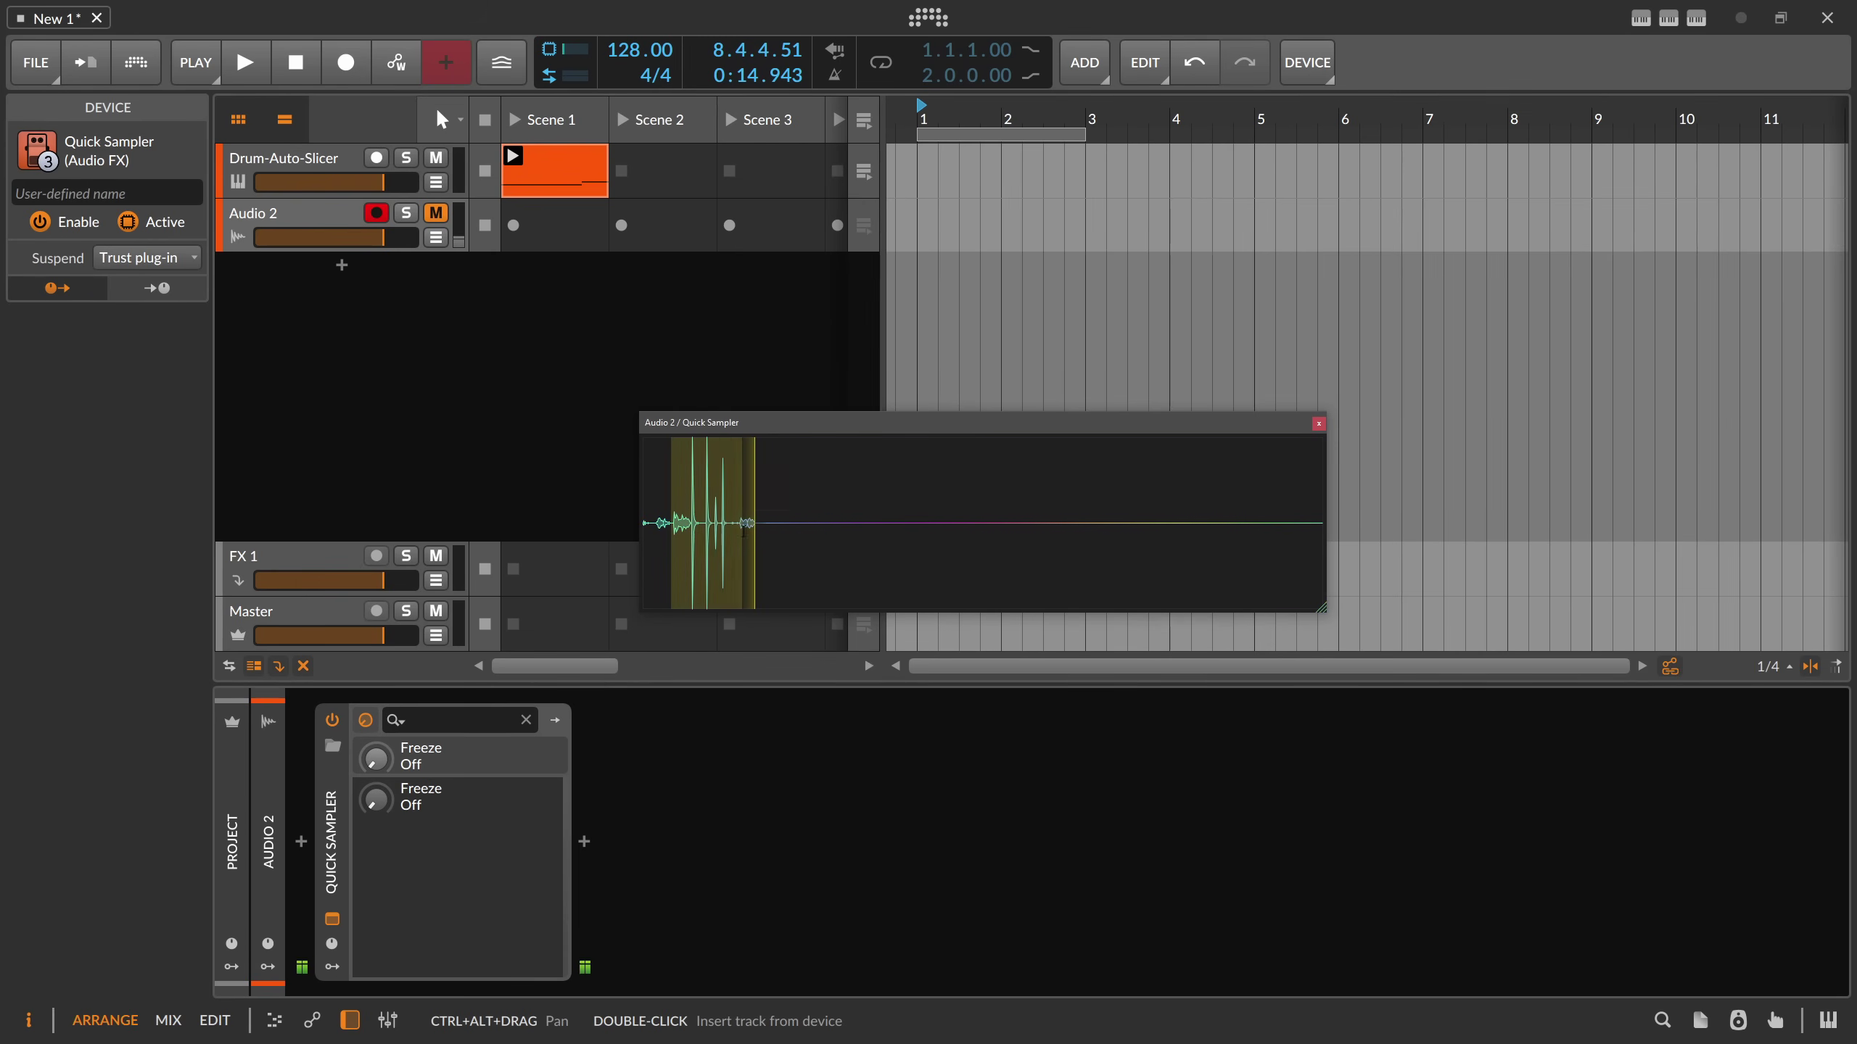
{"action": "key", "text": "Up"}
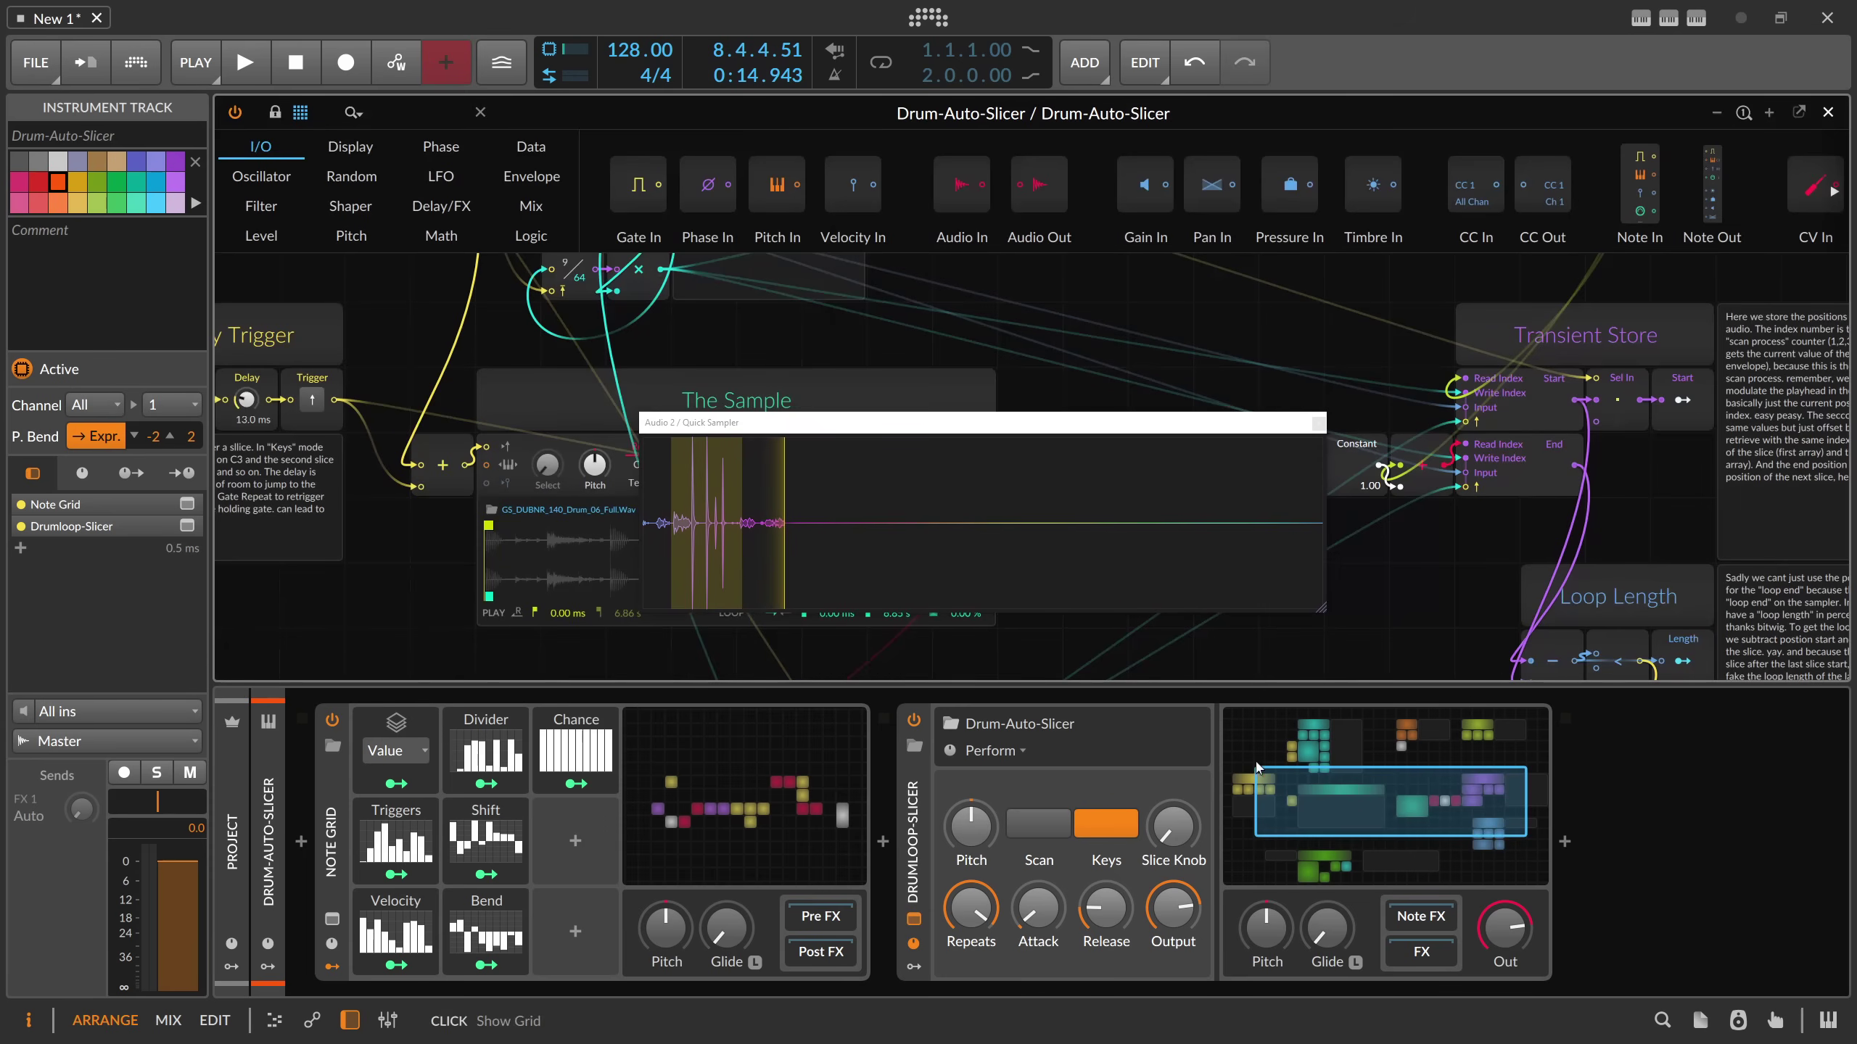
{"action": "left_click_drag", "start_coordinate": [877, 423], "coordinate": [1218, 298]}
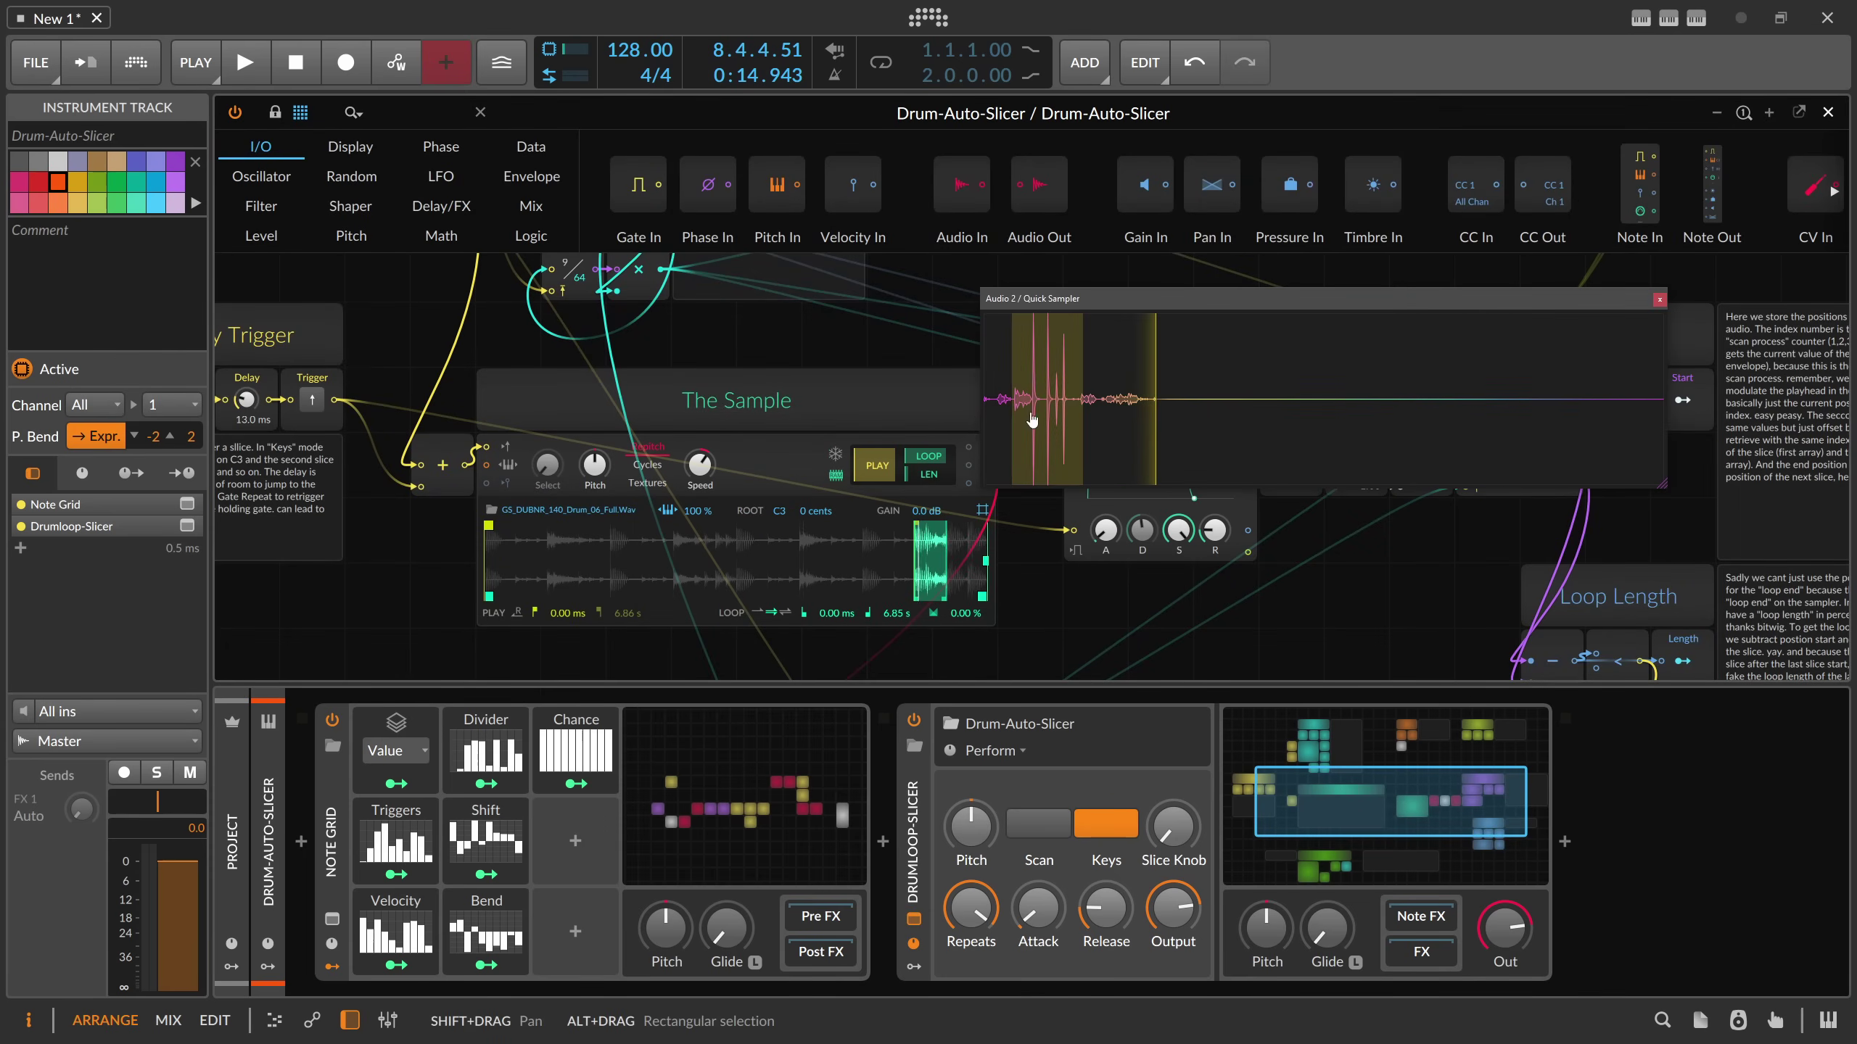
{"action": "left_click_drag", "start_coordinate": [697, 552], "coordinate": [698, 553]}
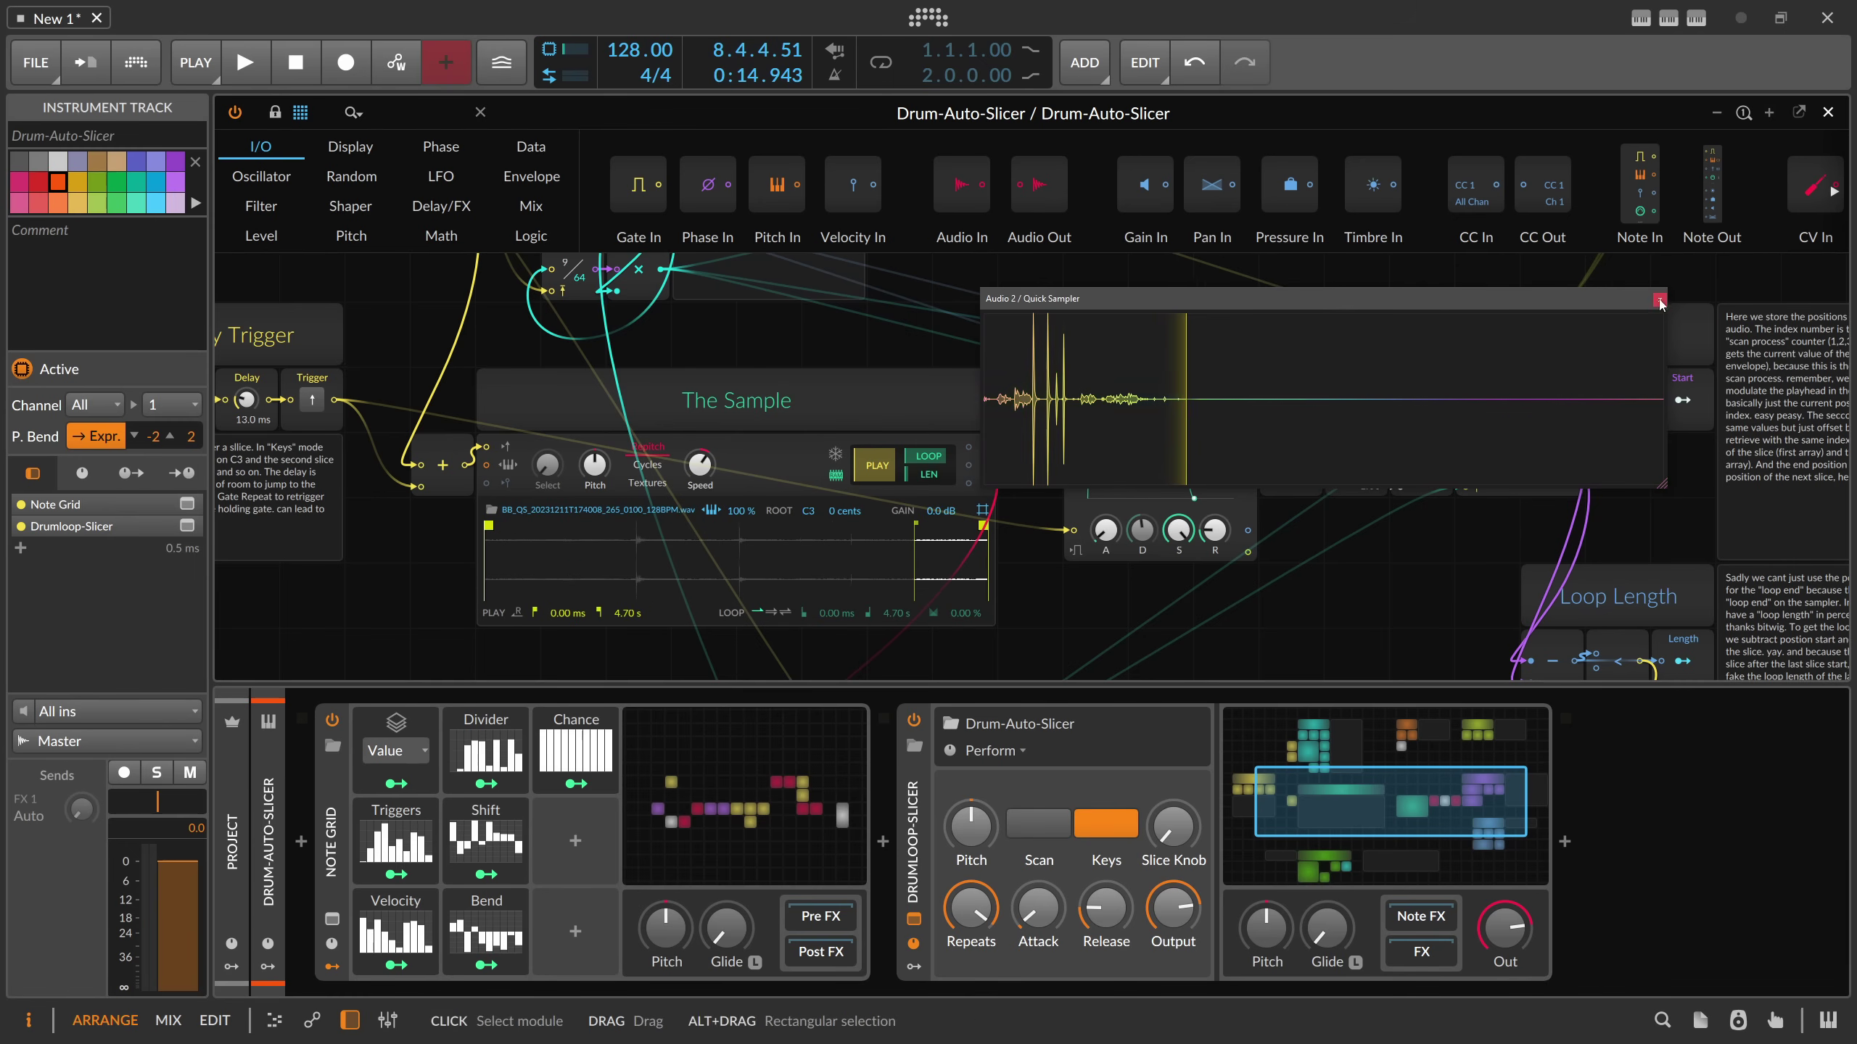
- Close the Quick Sampler window, rescan the loaded recording for slices and audition it with the slicer's output raised
{"action": "left_click", "coordinate": [917, 520]}
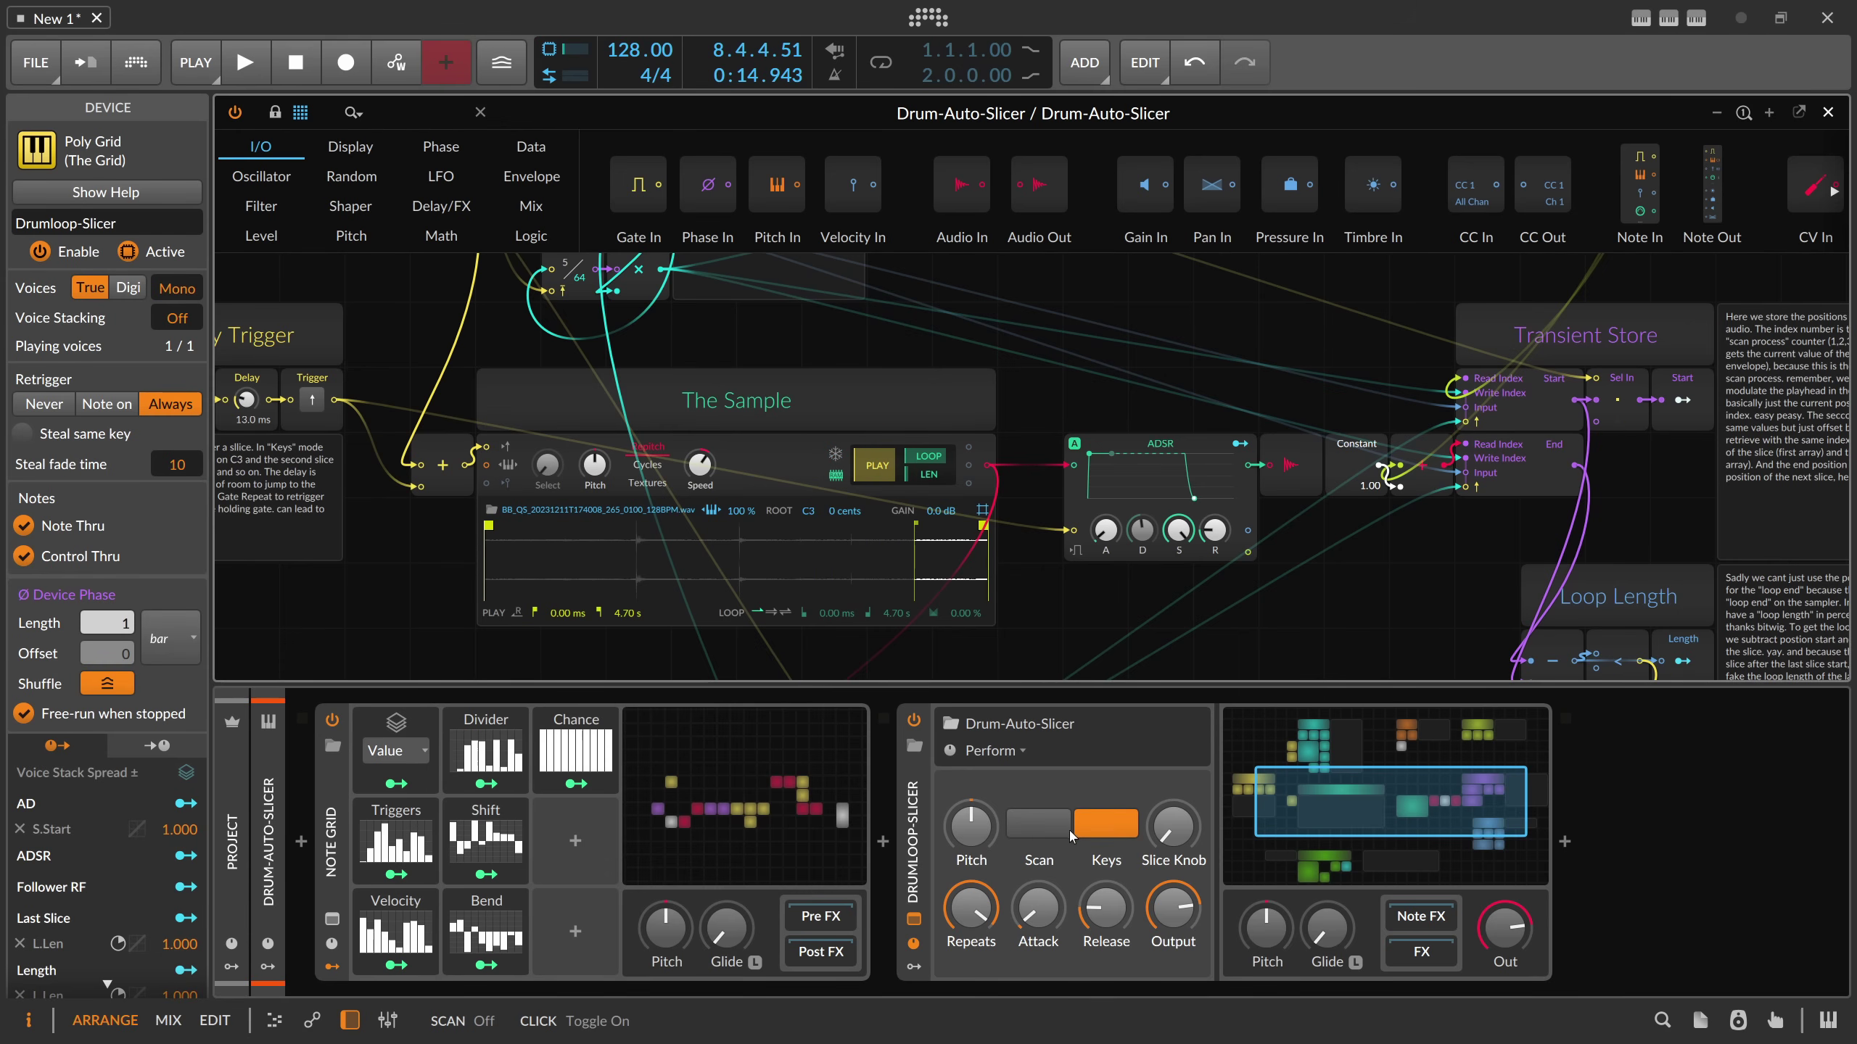
{"action": "key", "text": "space"}
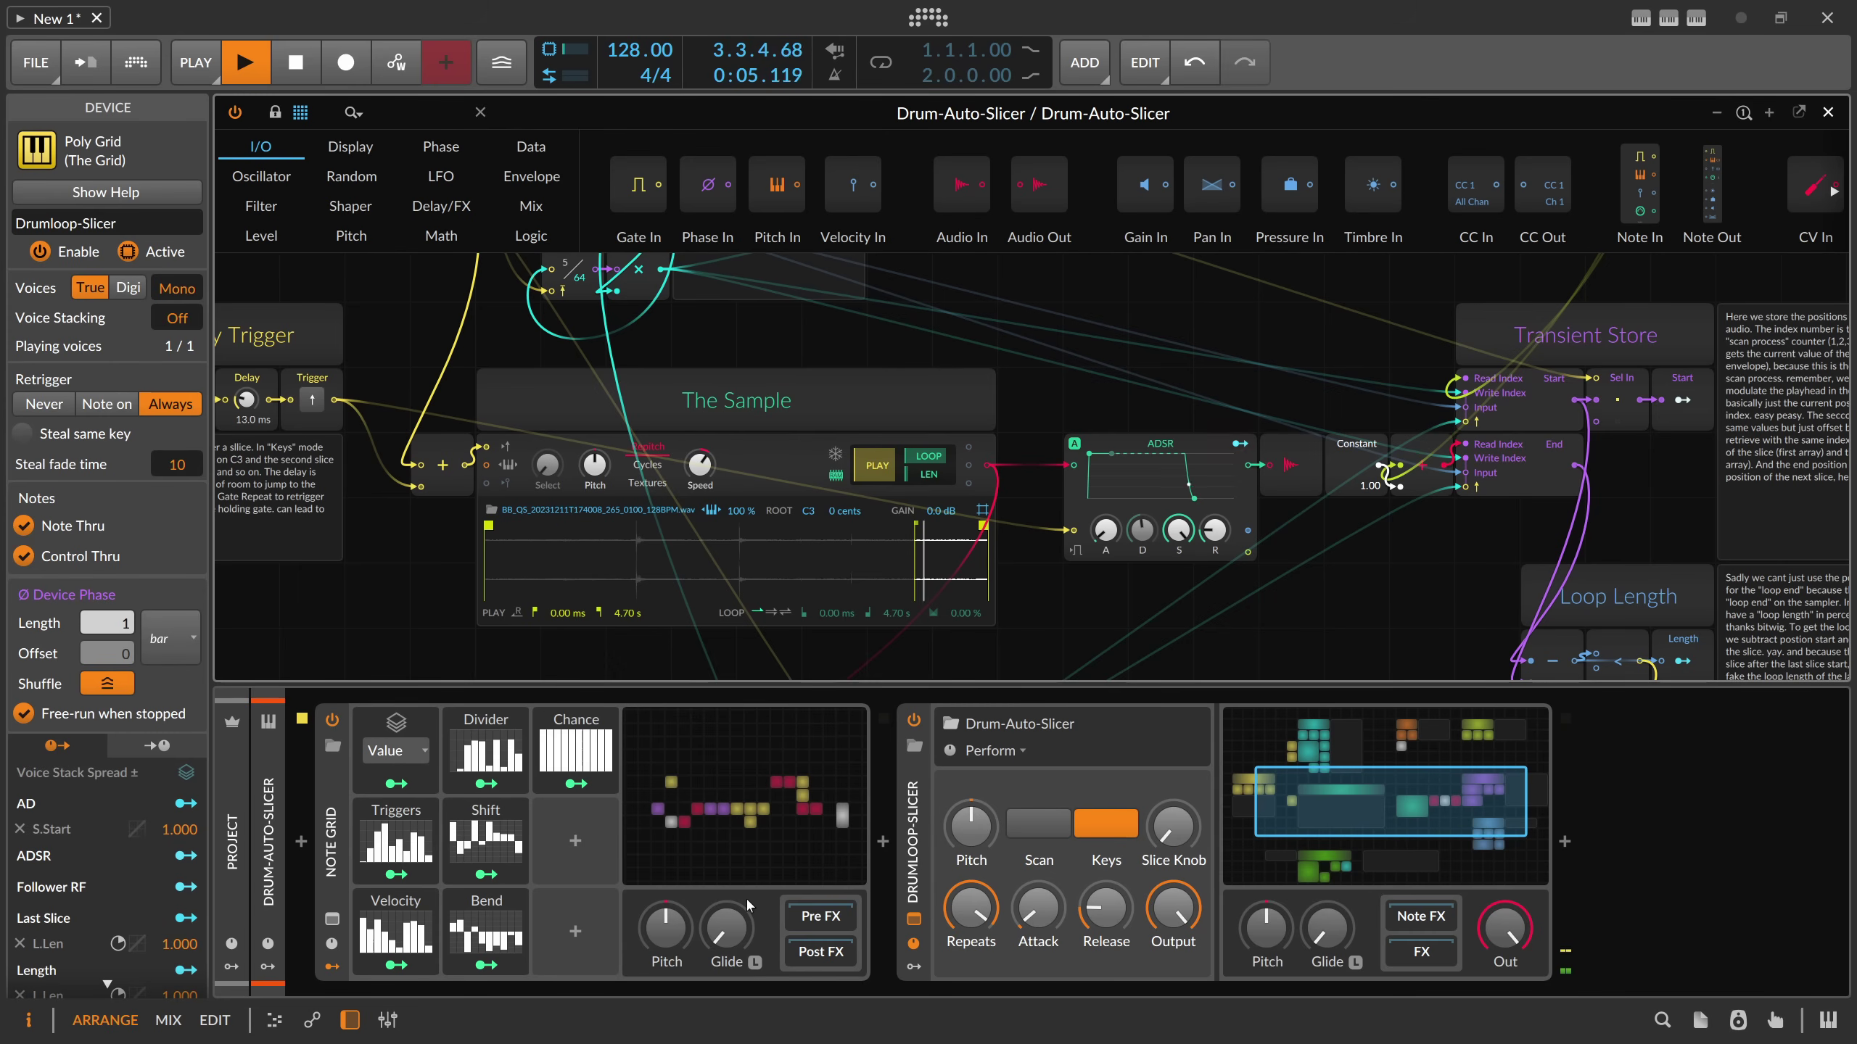
{"action": "left_click", "coordinate": [589, 899]}
{"action": "key", "text": "space"}
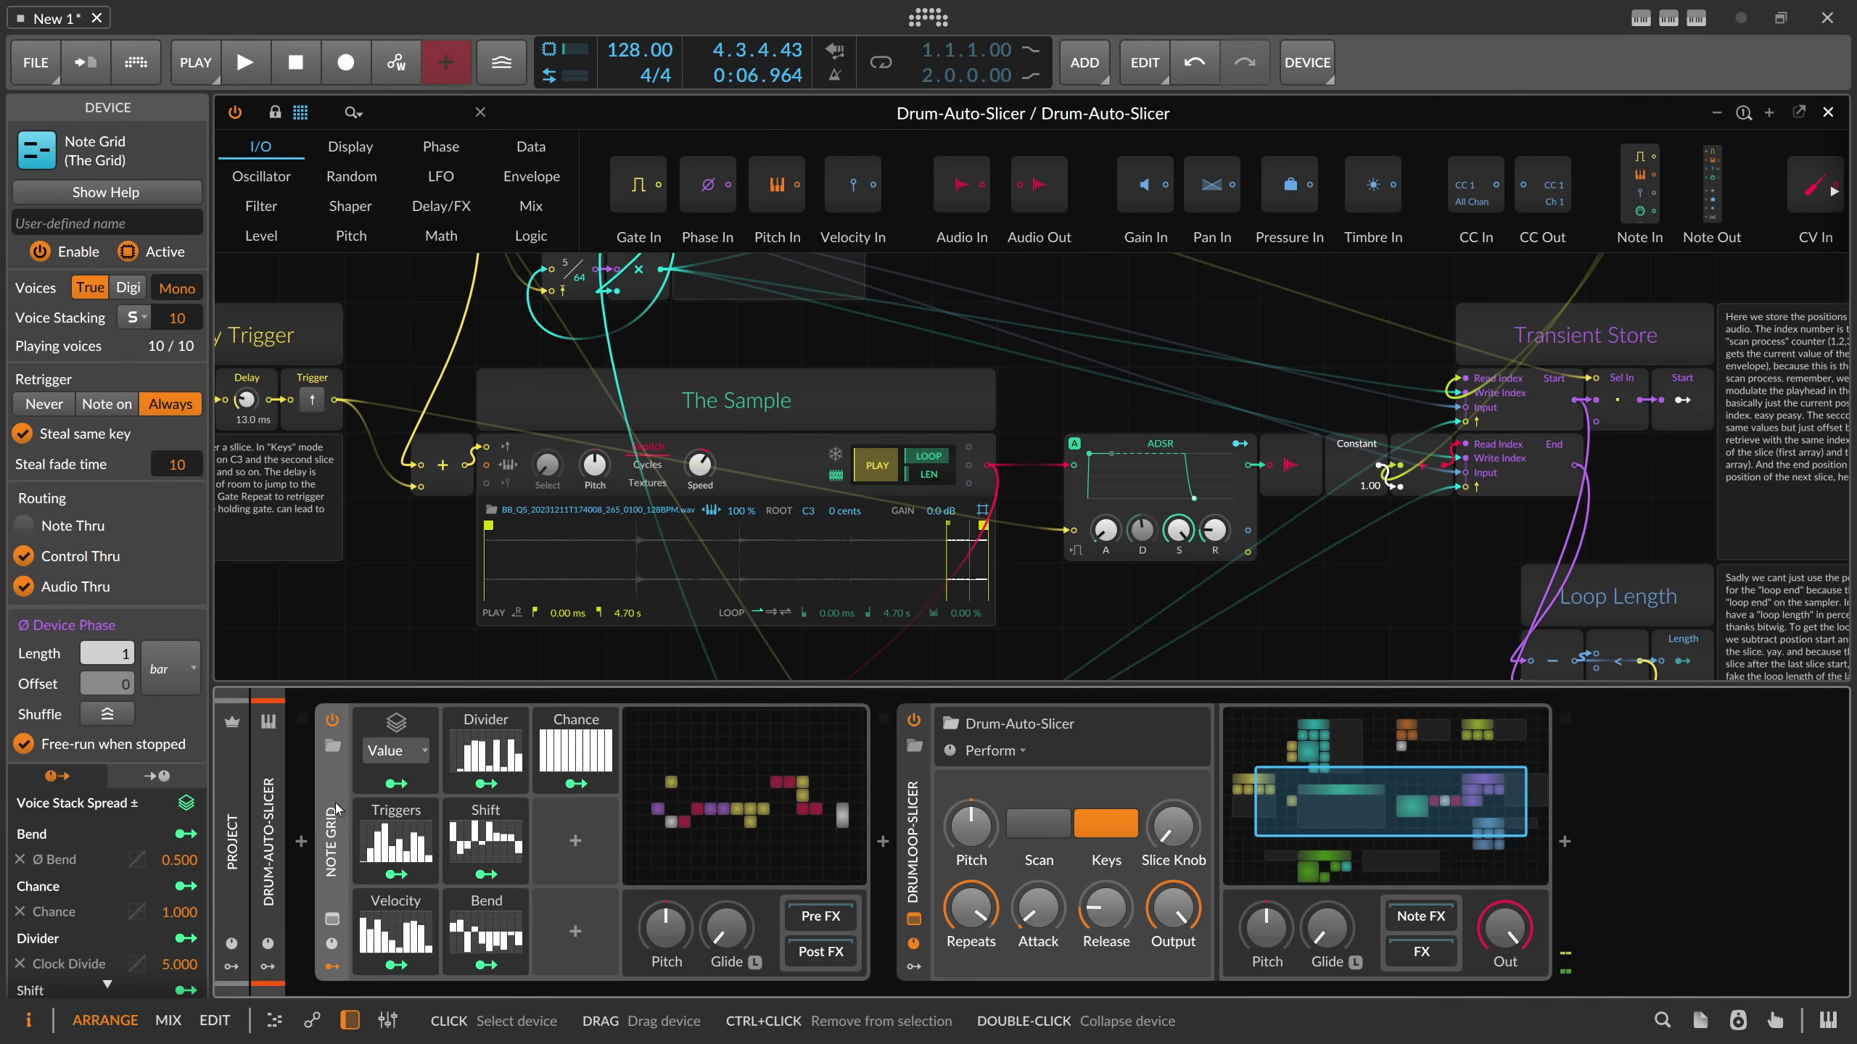
- Try 4 stacked voices on the Note Grid, set its voice stacking to 5 and audition the pattern
{"action": "left_click_drag", "start_coordinate": [177, 317], "coordinate": [188, 352]}
{"action": "key", "text": "space"}
{"action": "key", "text": "space"}
{"action": "key", "text": "space"}
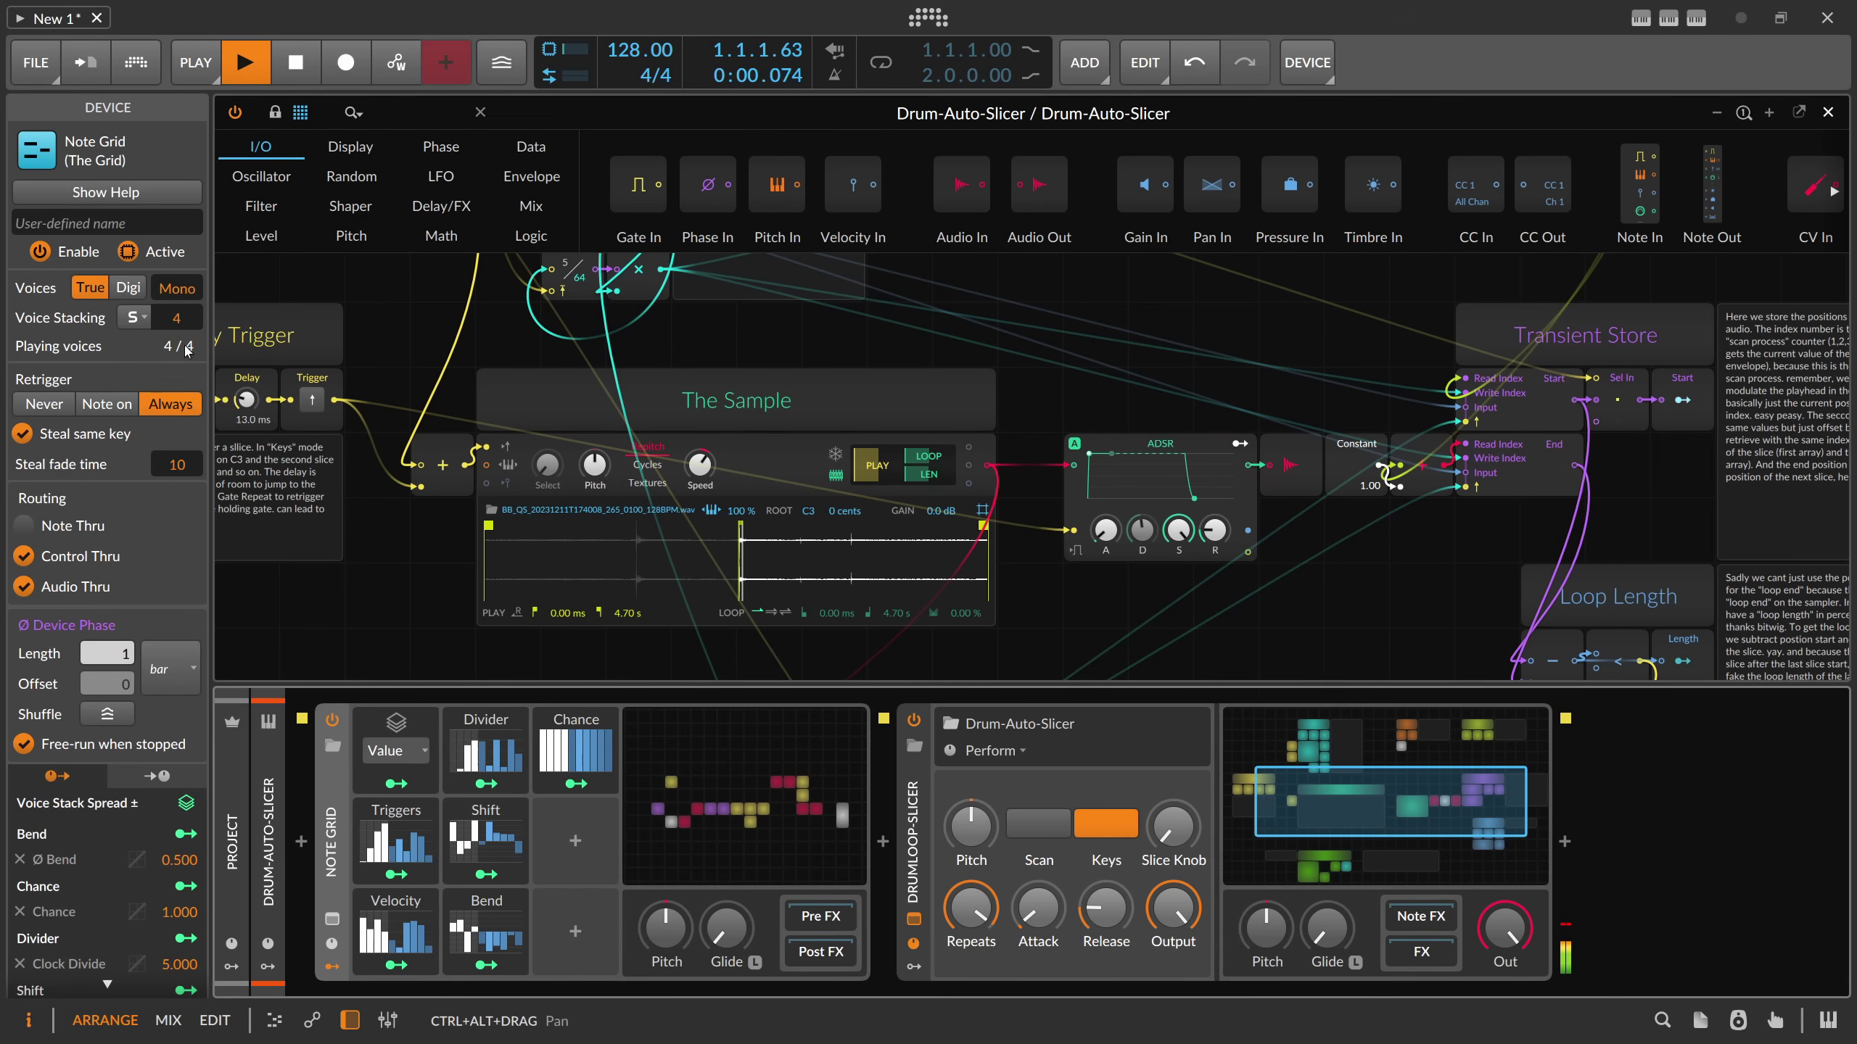
{"action": "left_click_drag", "start_coordinate": [191, 326], "coordinate": [192, 311]}
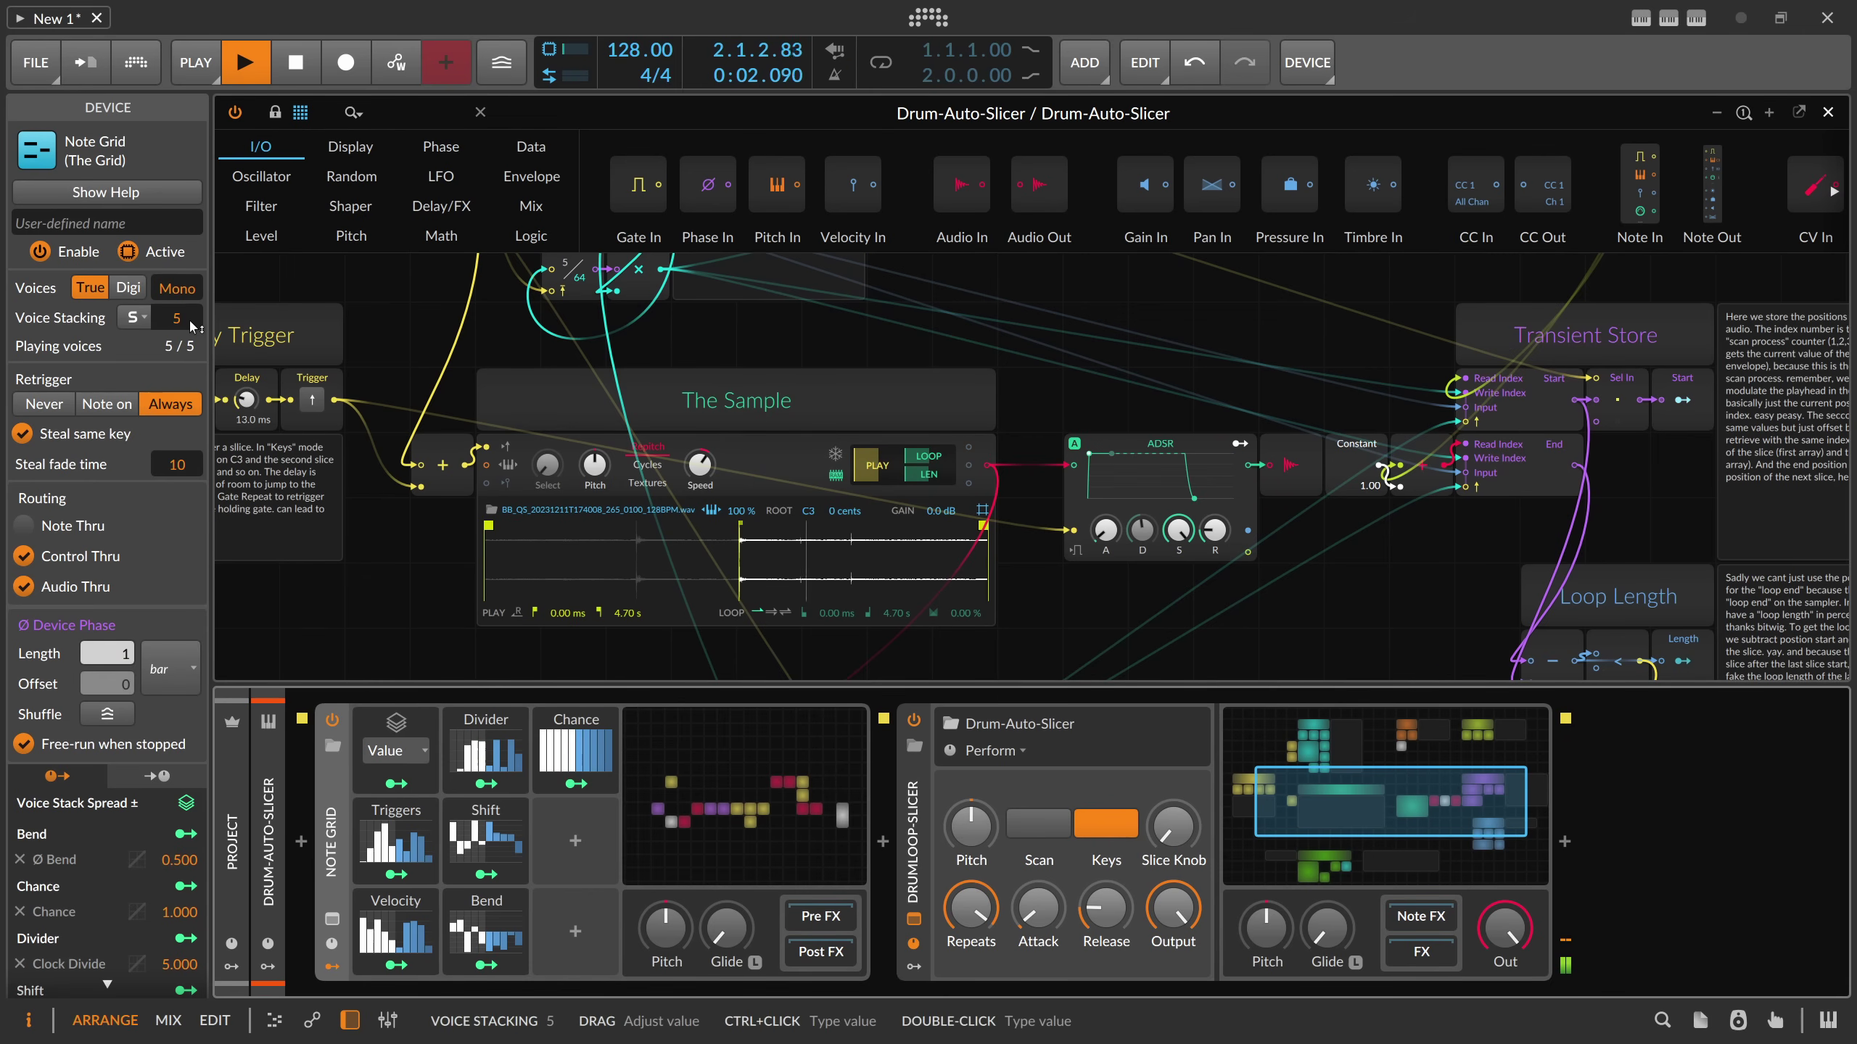
{"action": "key", "text": "space"}
{"action": "key", "text": "space"}
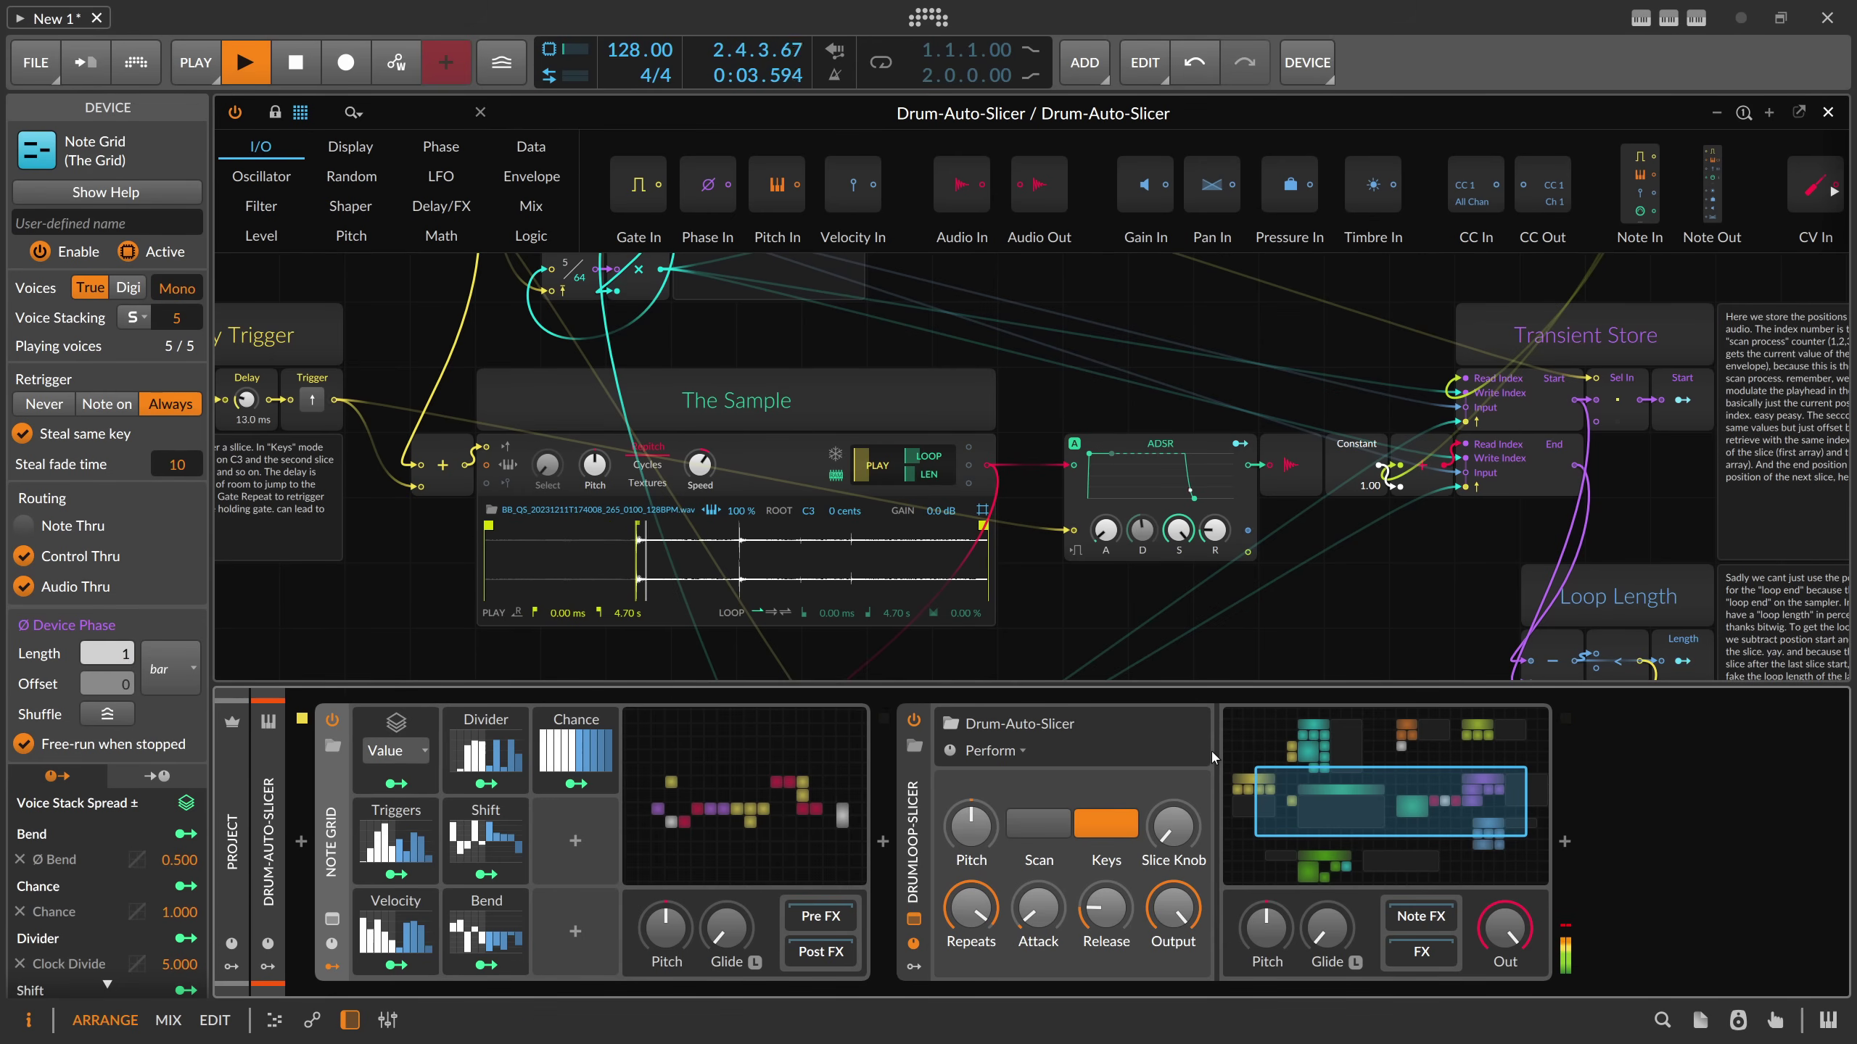
- Stop playback, close the Drum-Auto-Slicer grid editor and delete the Audio 2 track
{"action": "key", "text": "space"}
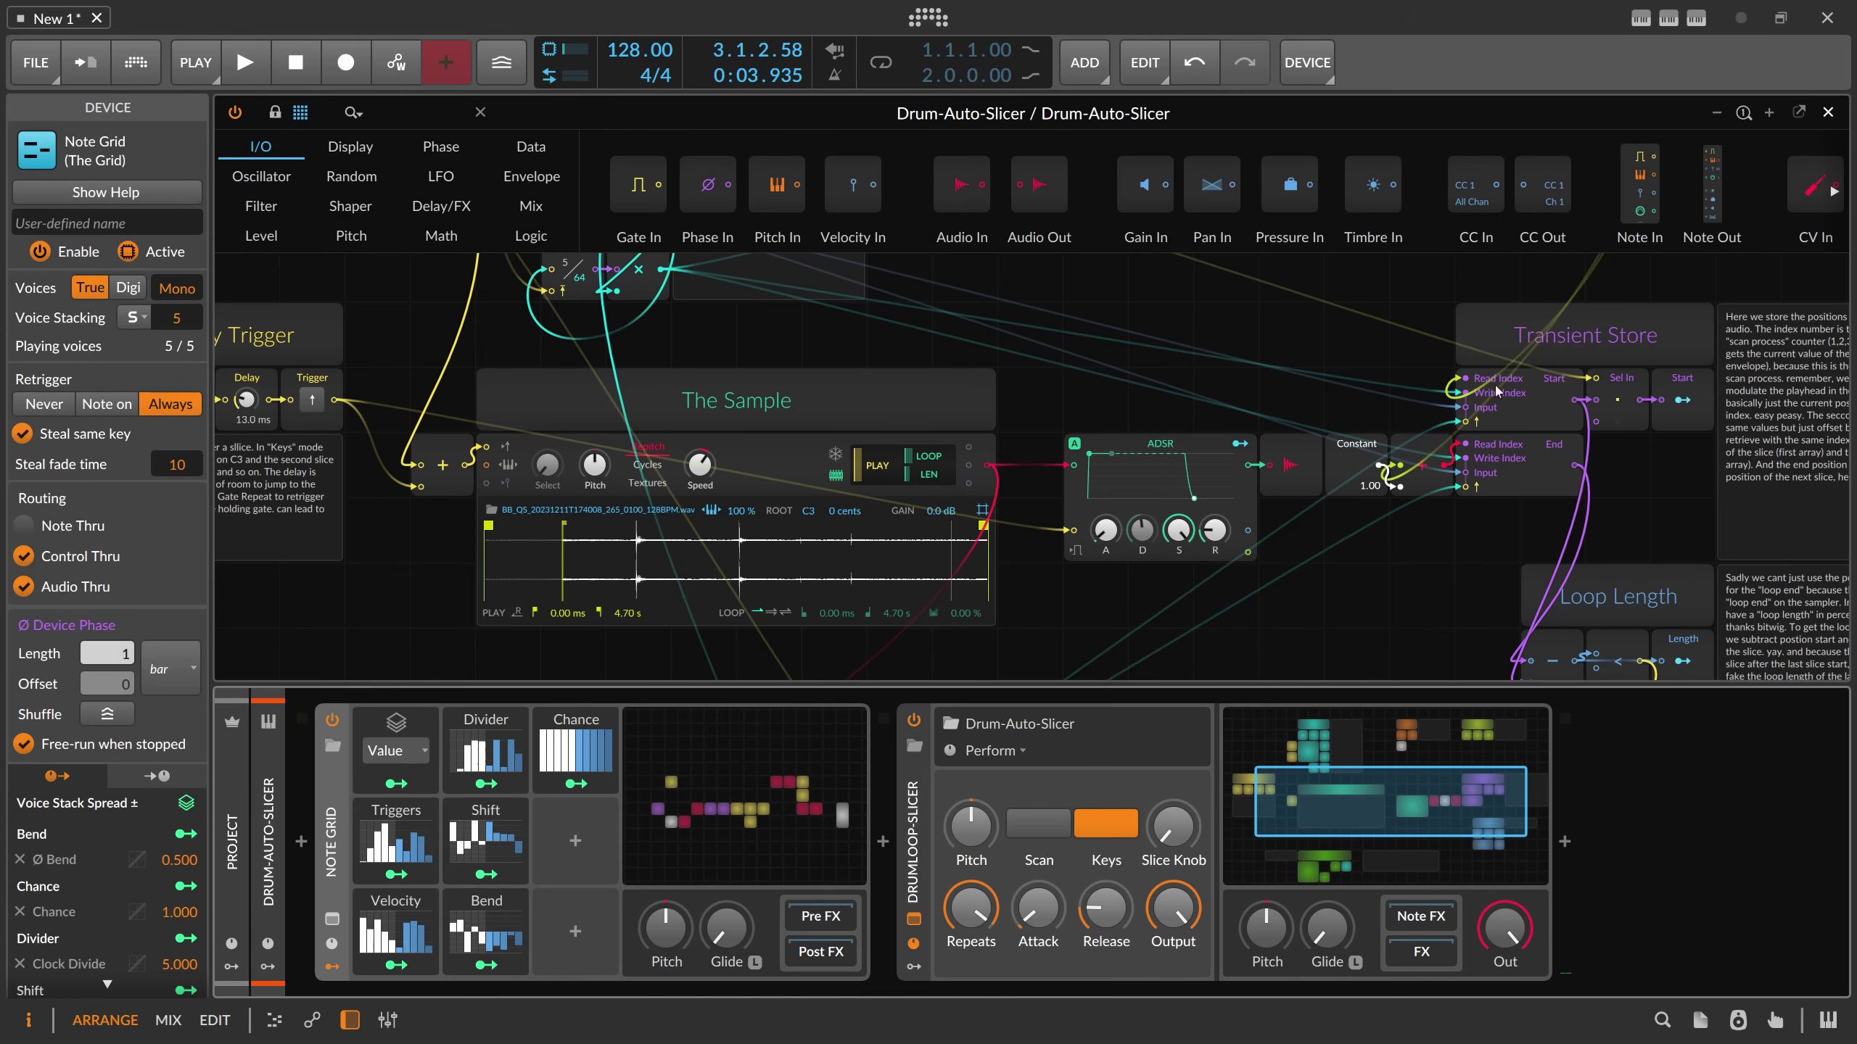
{"action": "left_click", "coordinate": [1828, 112]}
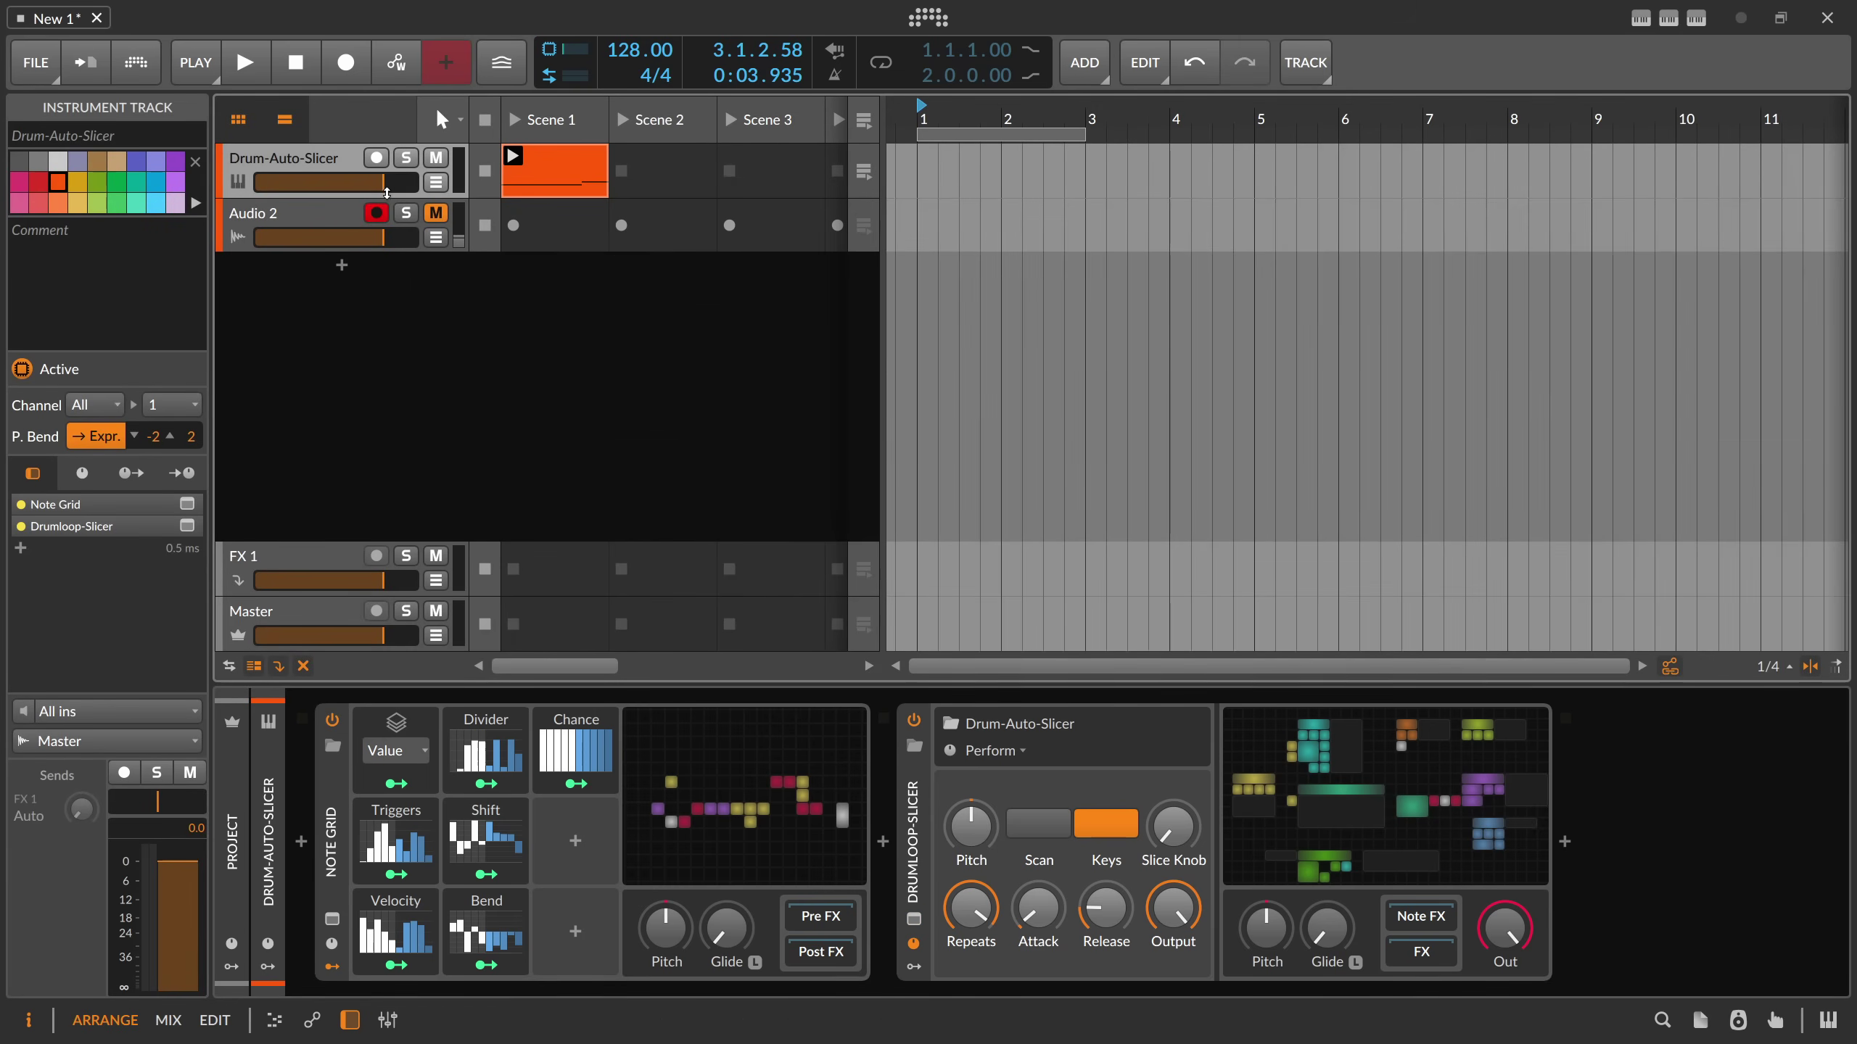
{"action": "left_click", "coordinate": [333, 218]}
{"action": "key", "text": "Delete"}
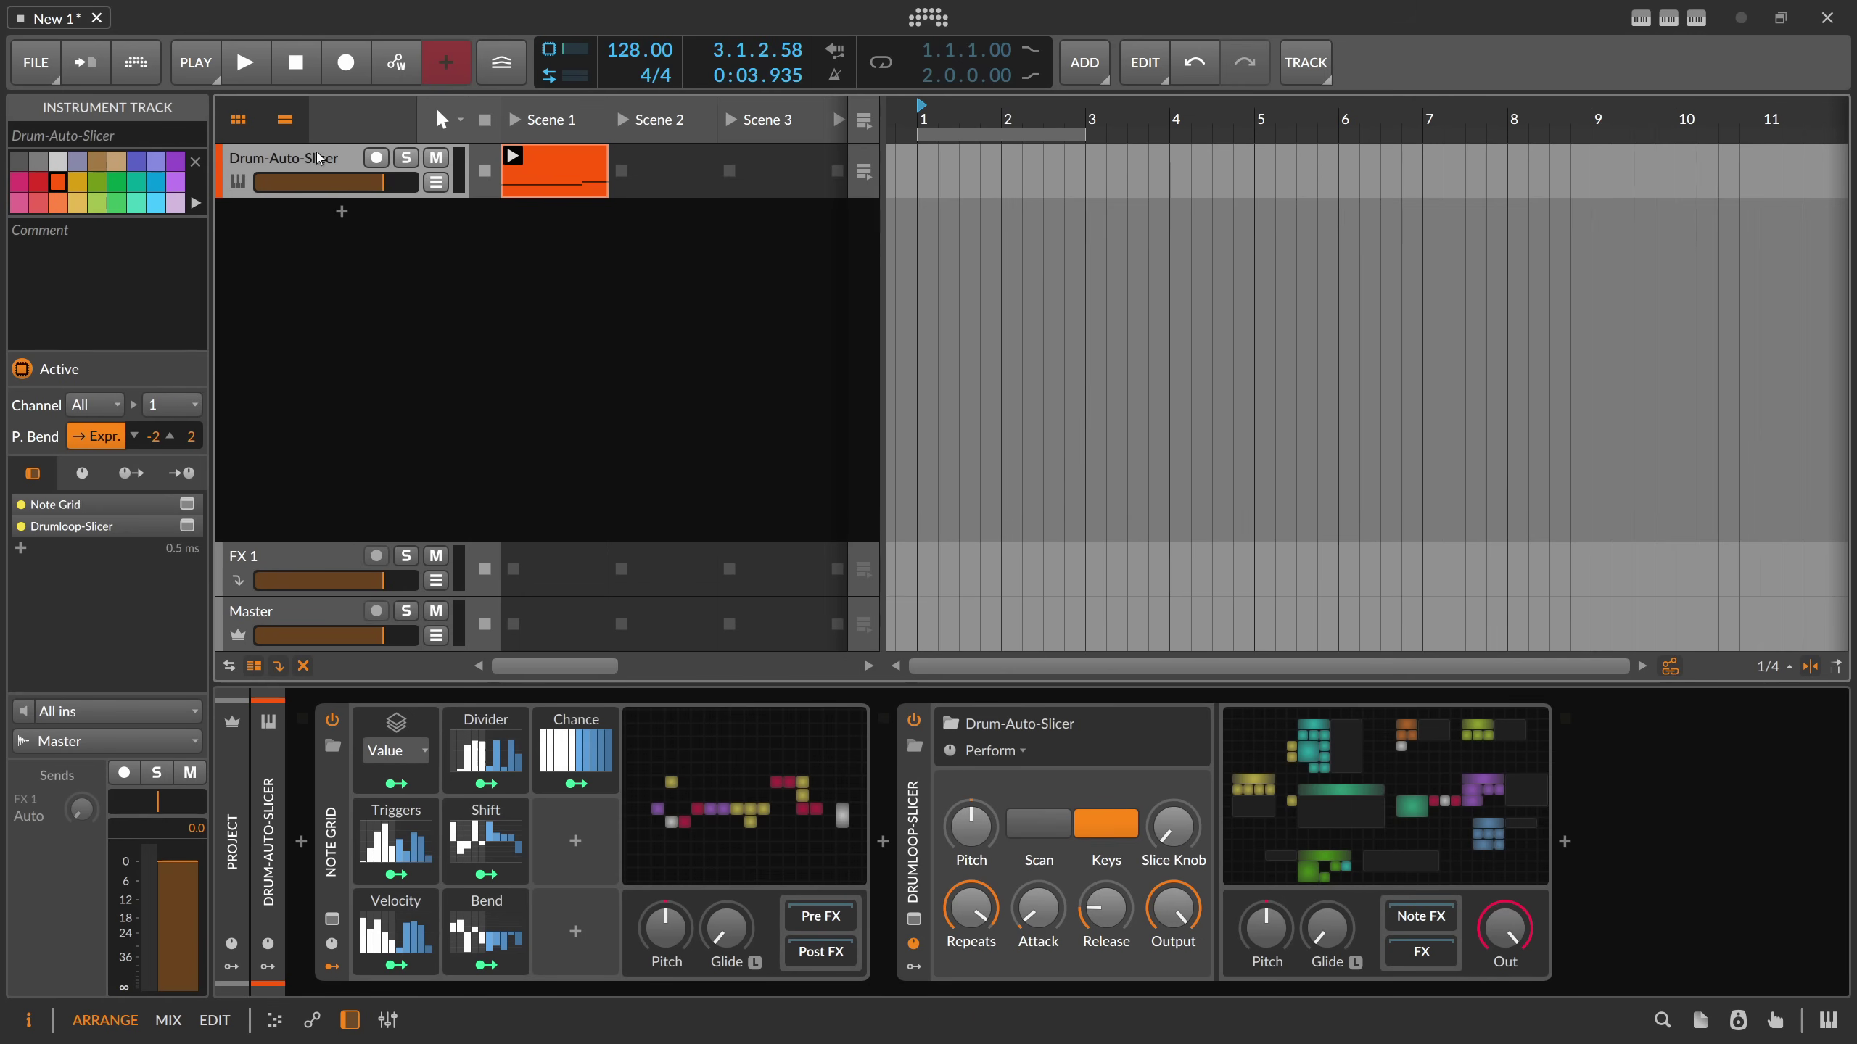
- Open the Note Grid's patch in the grid editor to review its modules
{"action": "left_click", "coordinate": [333, 841]}
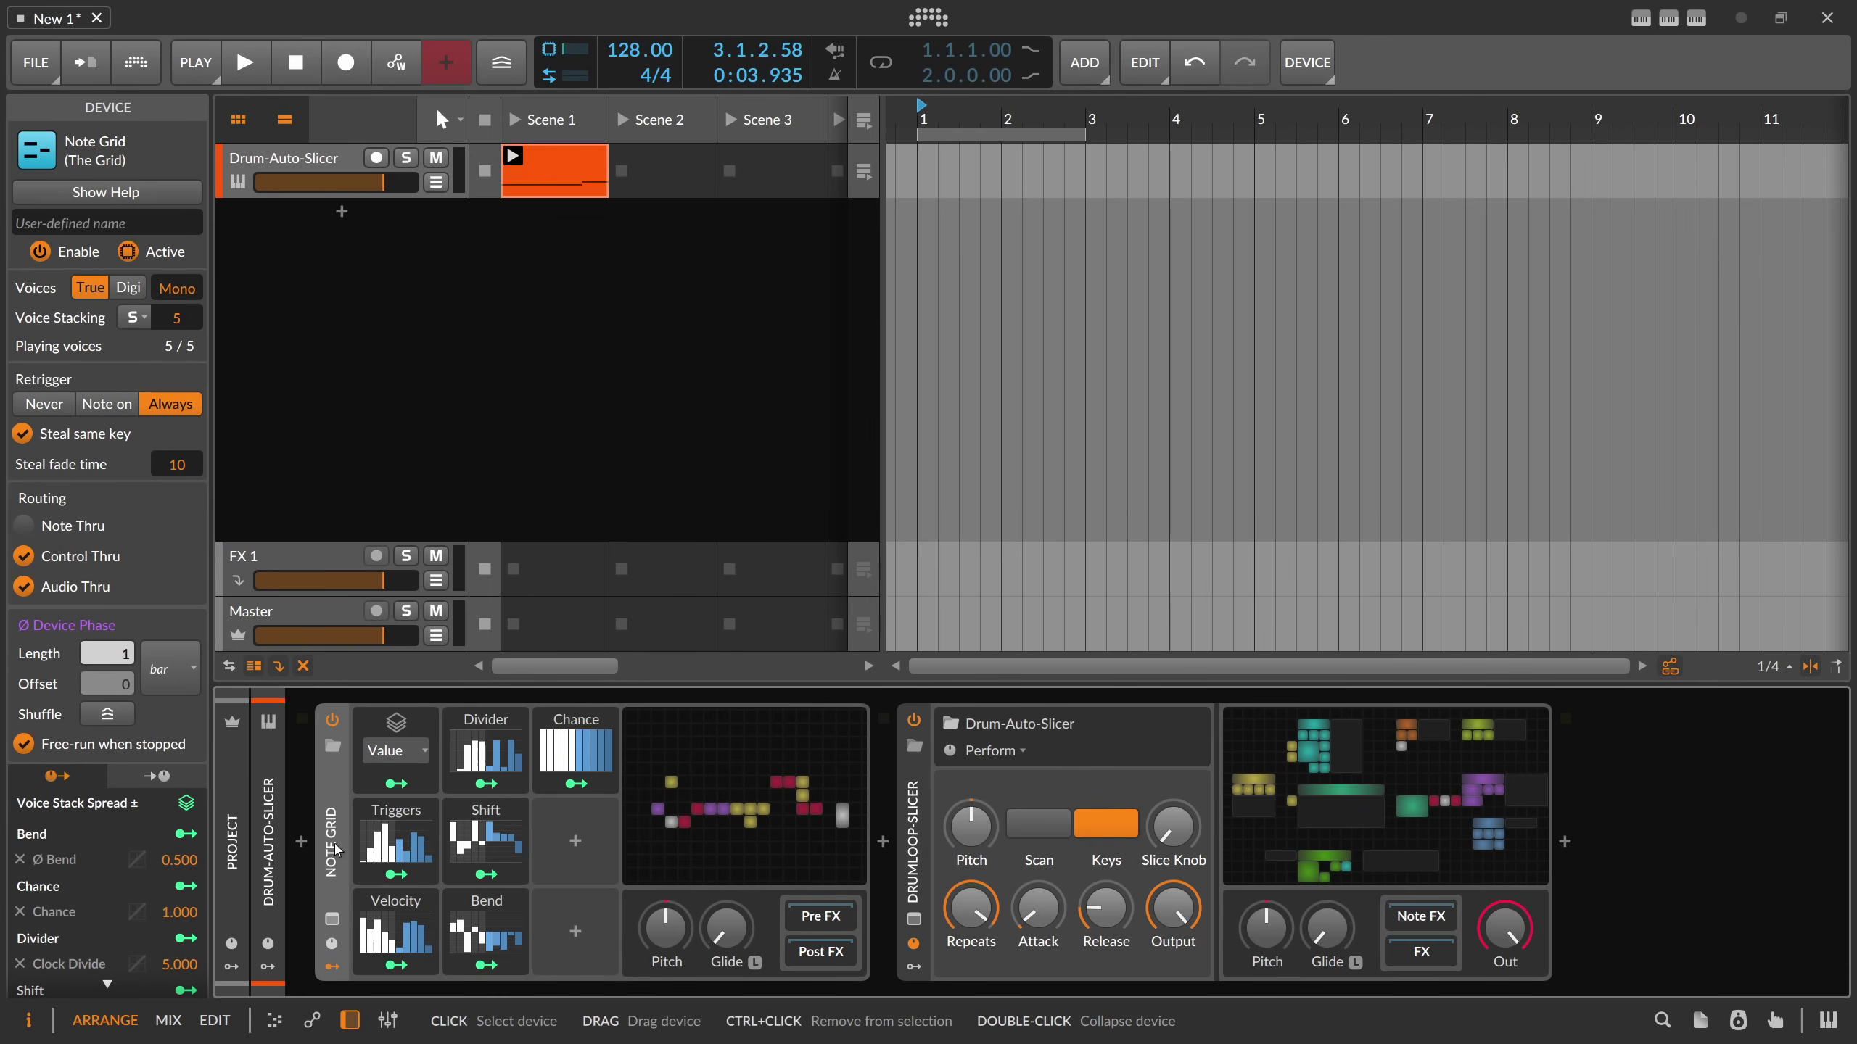
{"action": "left_click", "coordinate": [738, 805]}
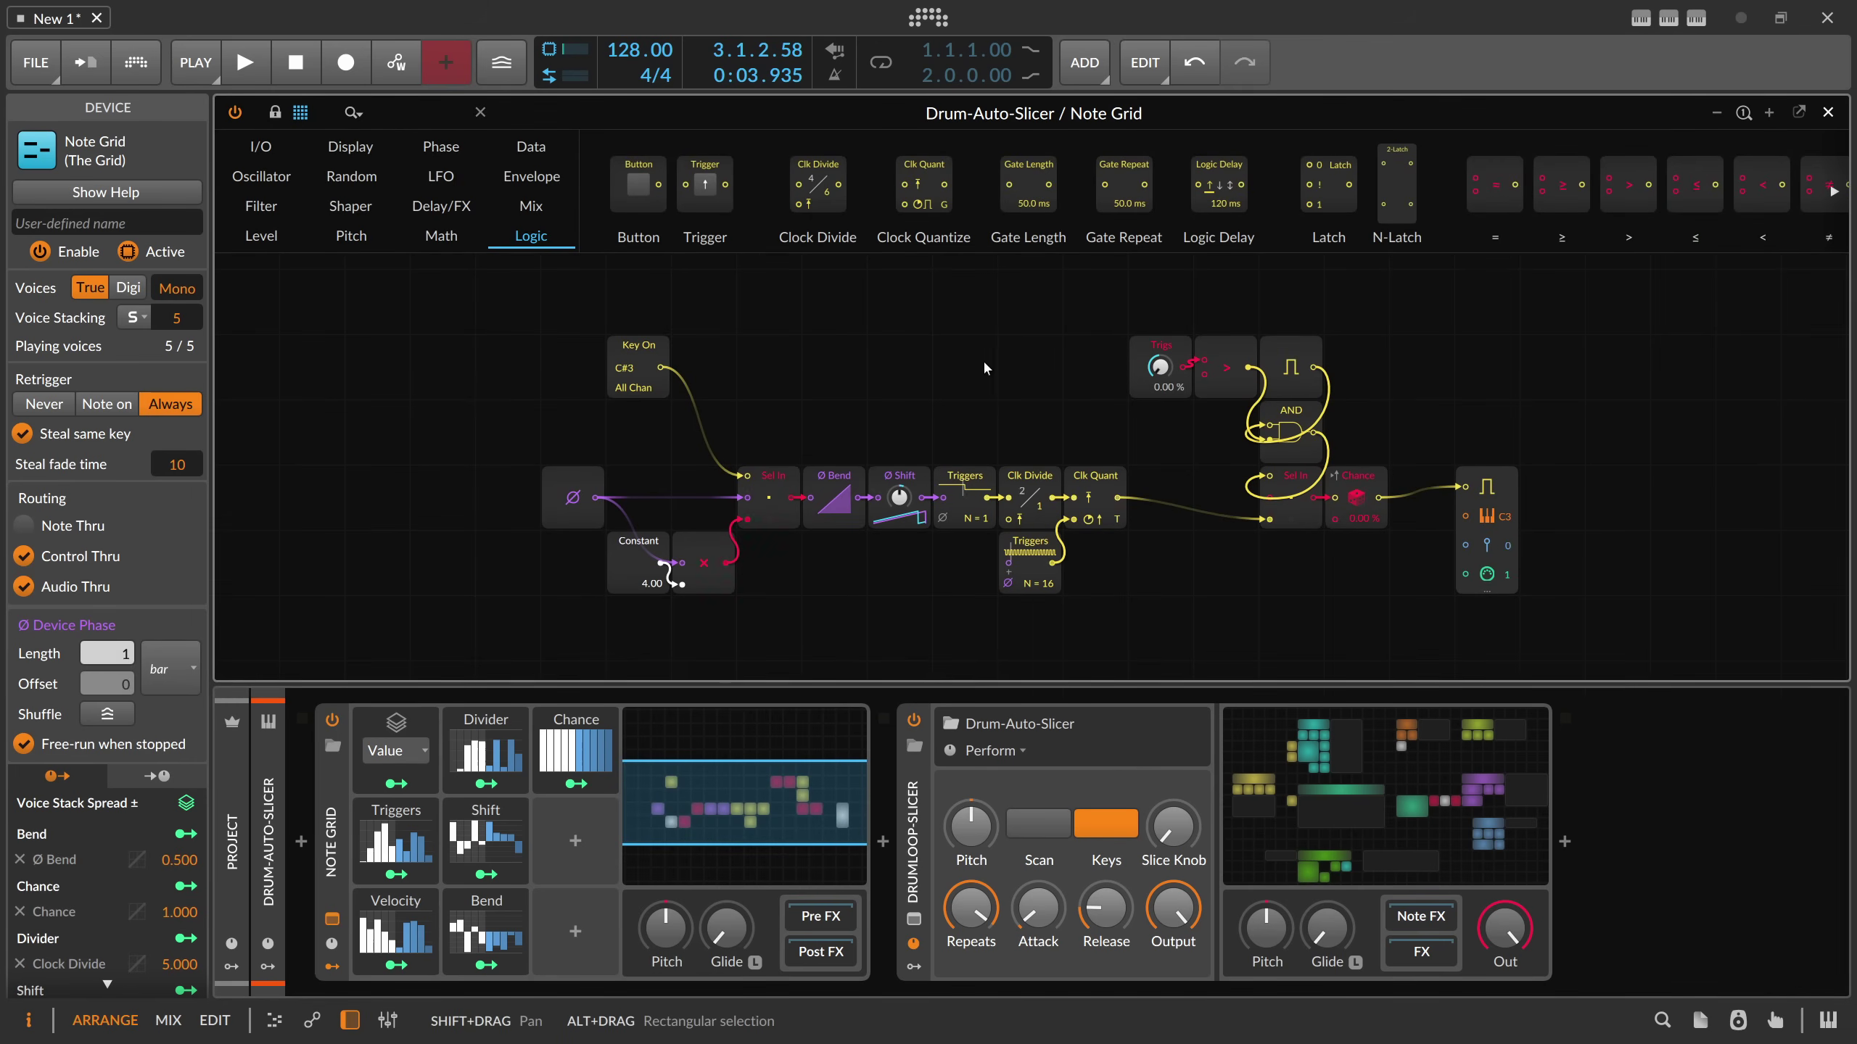
{"action": "left_click_drag", "start_coordinate": [944, 356], "coordinate": [866, 361]}
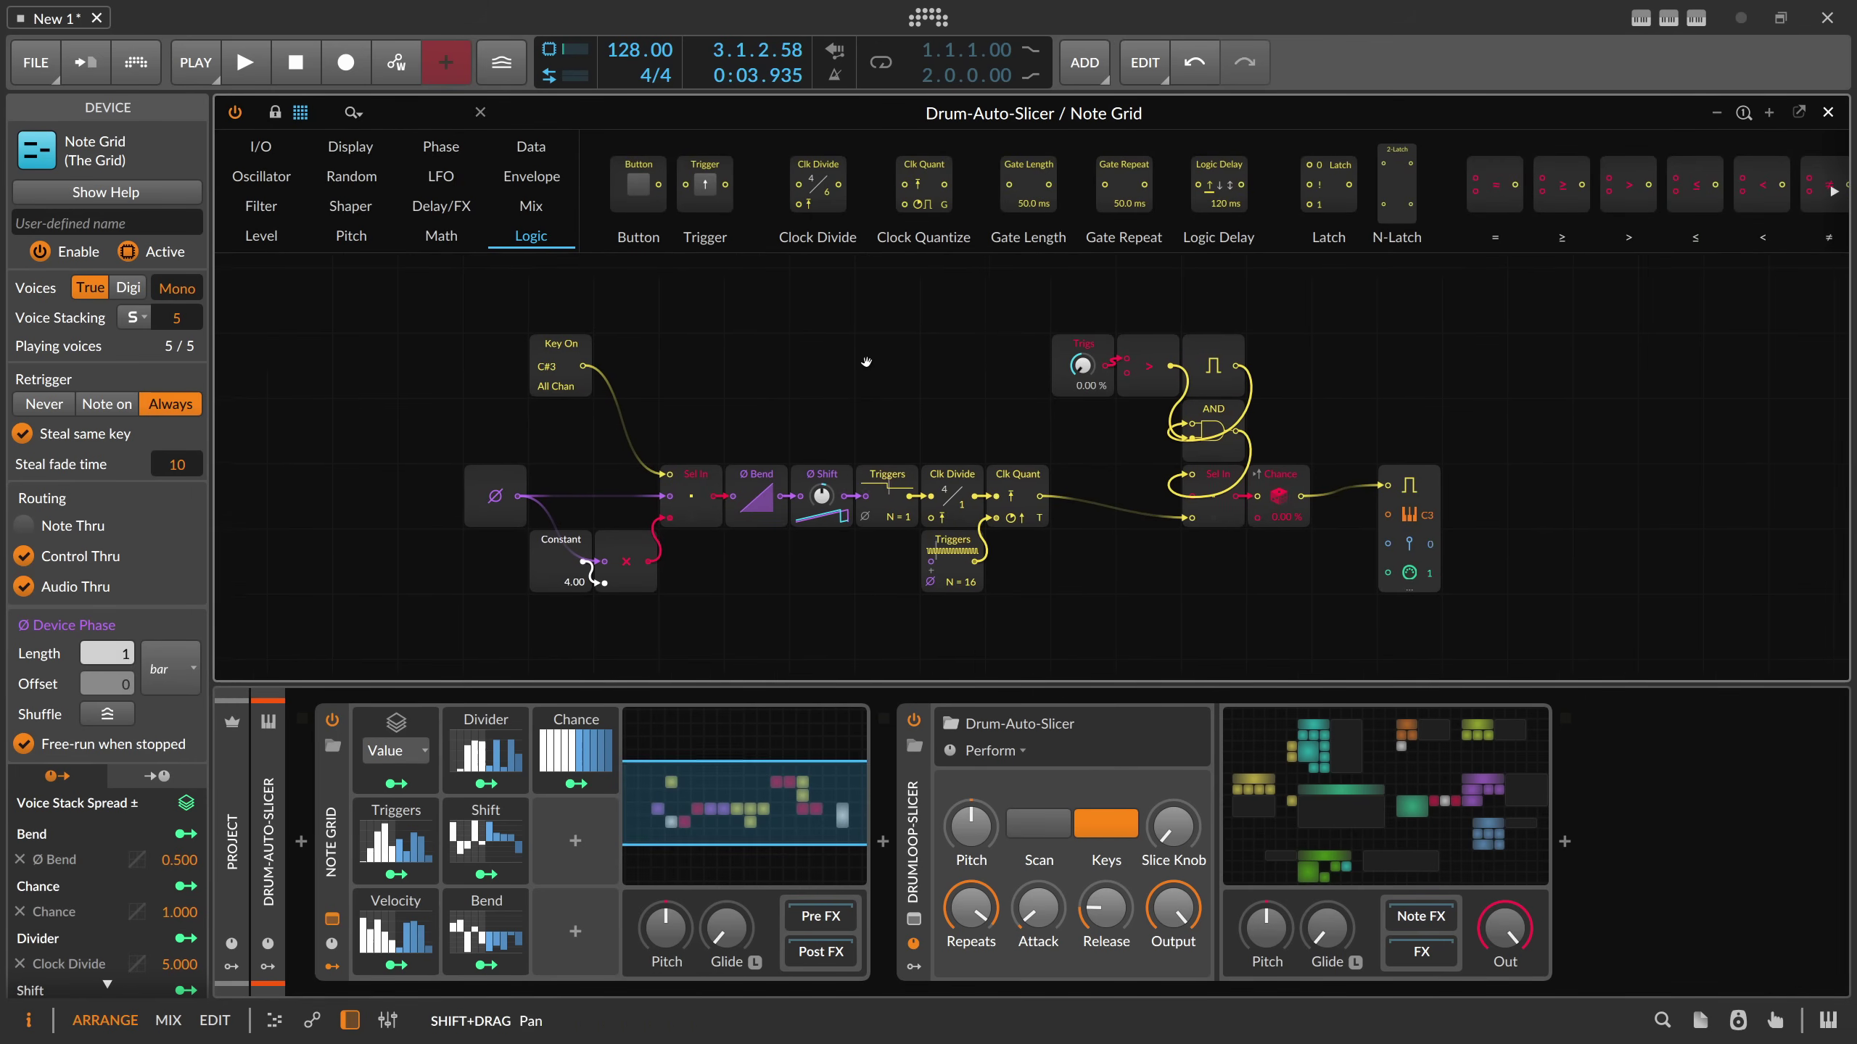